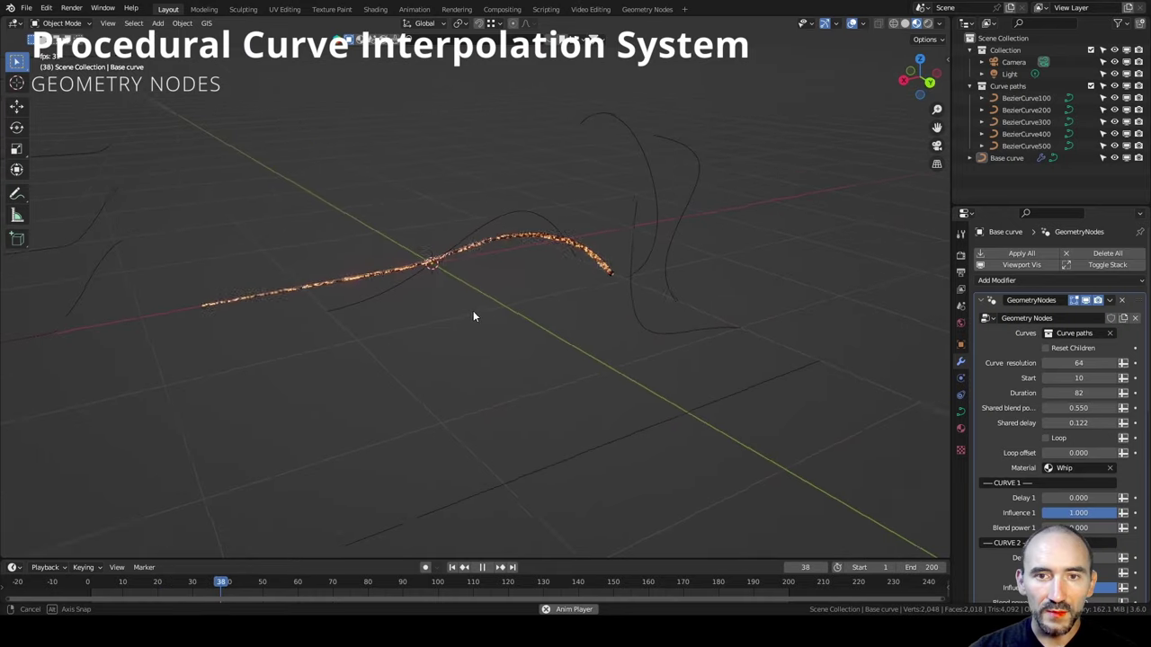
middle_drag(474, 316, 390, 314)
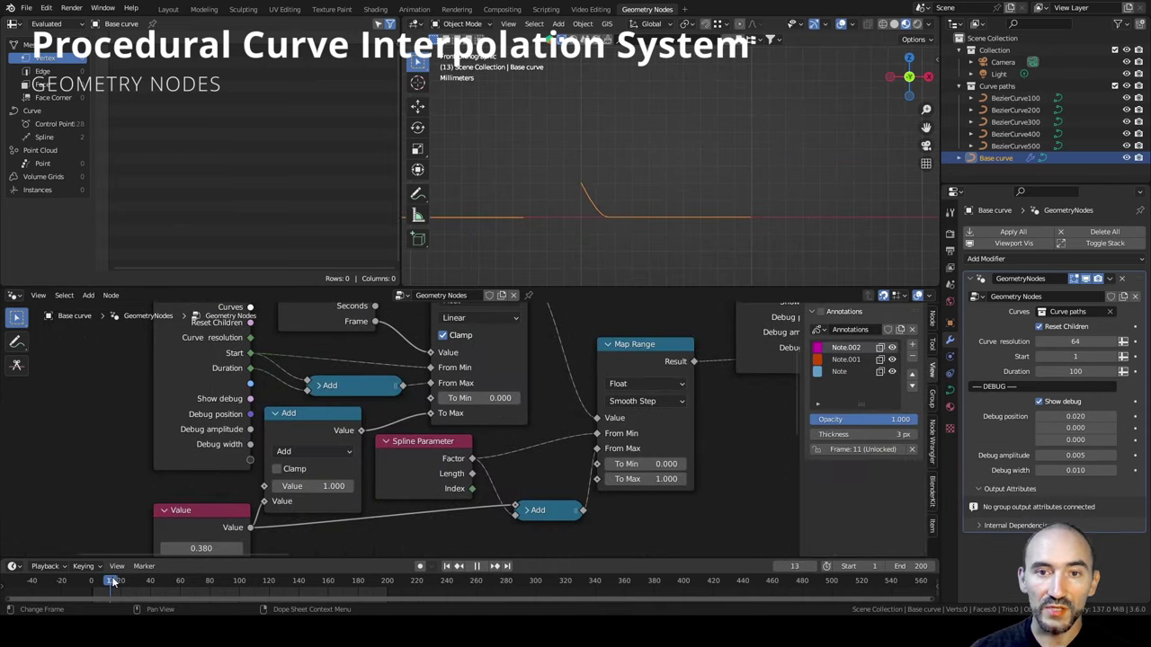
drag(113, 581, 162, 583)
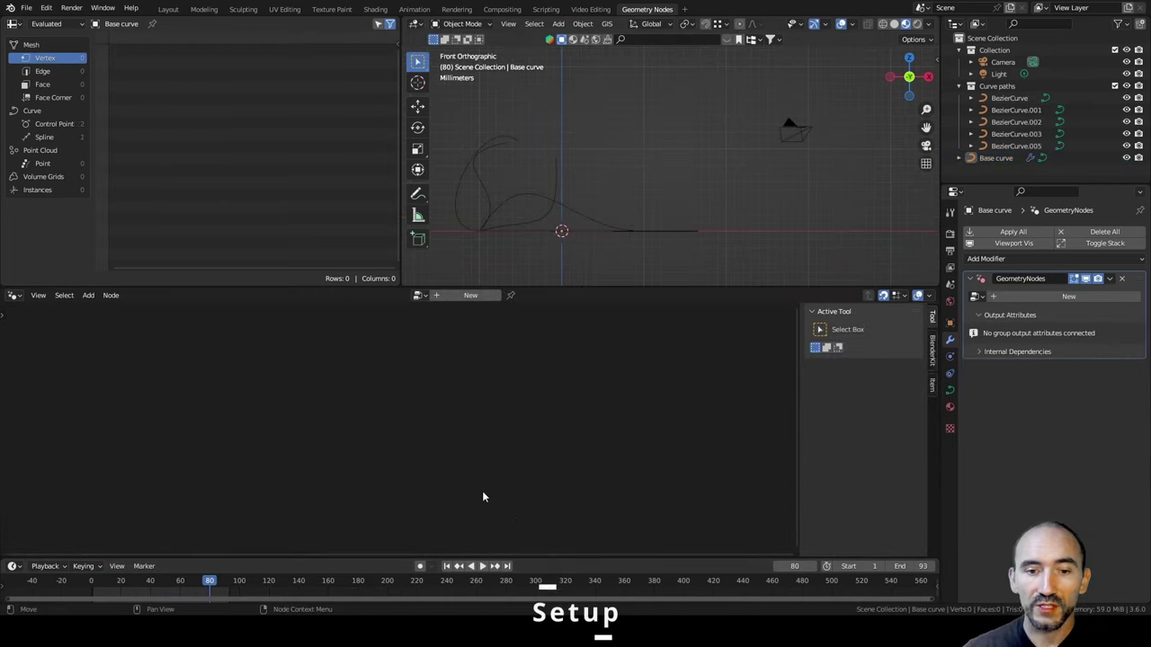
Return the timeline to frame 1 and disable the compositor in the viewport shading options.
click(446, 565)
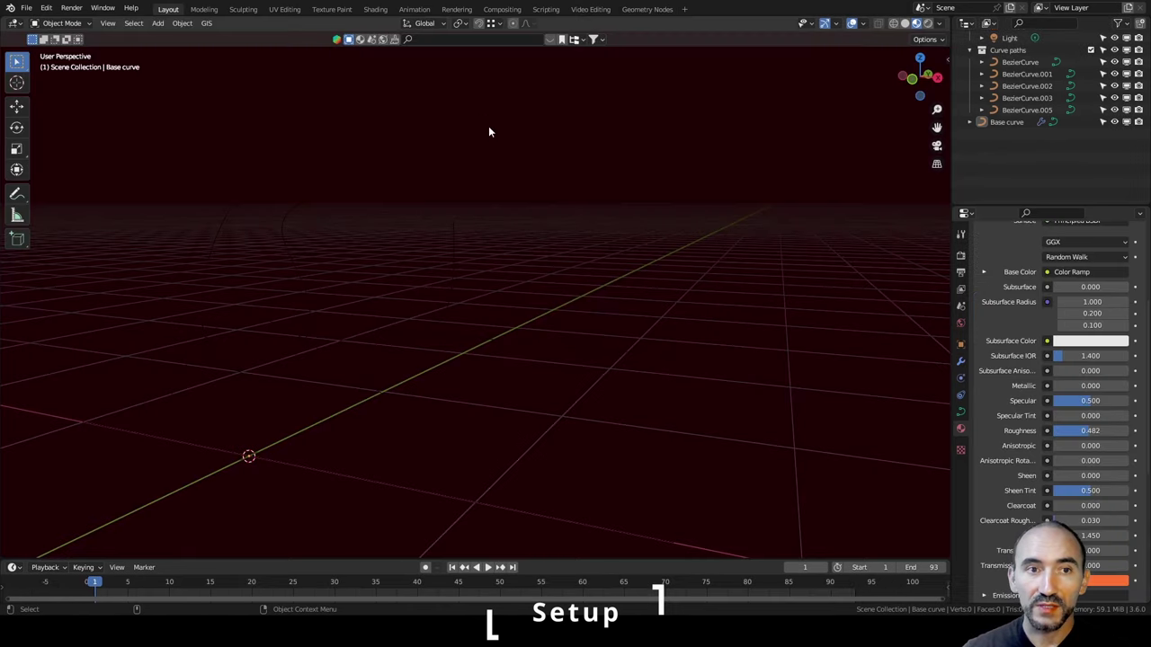
click(940, 23)
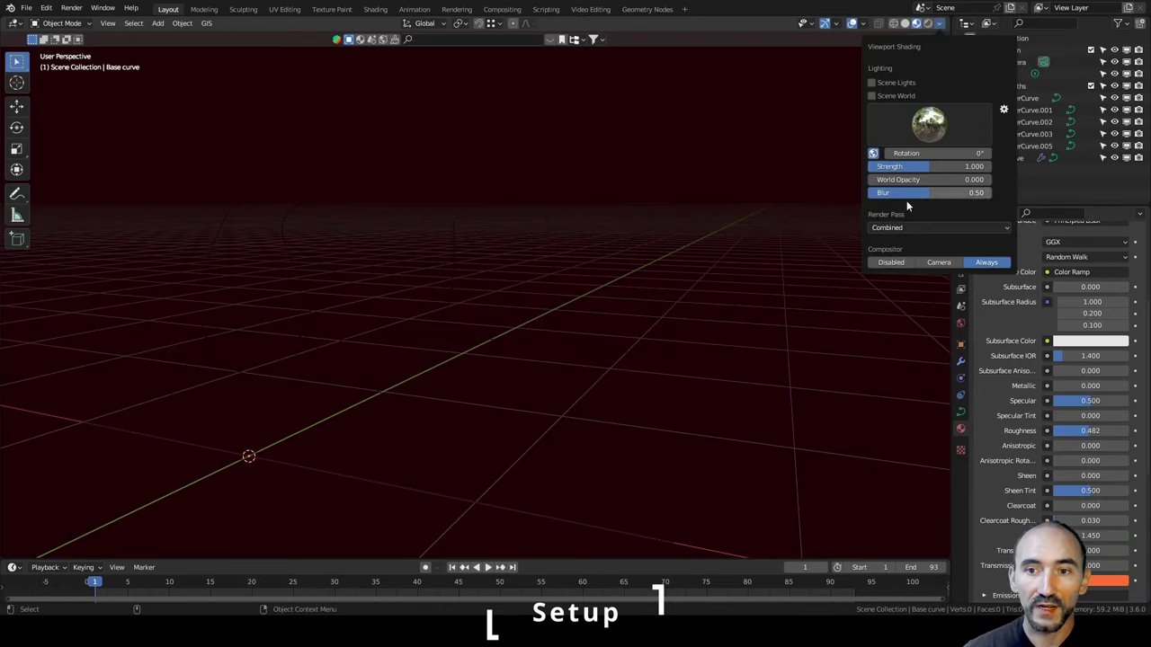
click(888, 263)
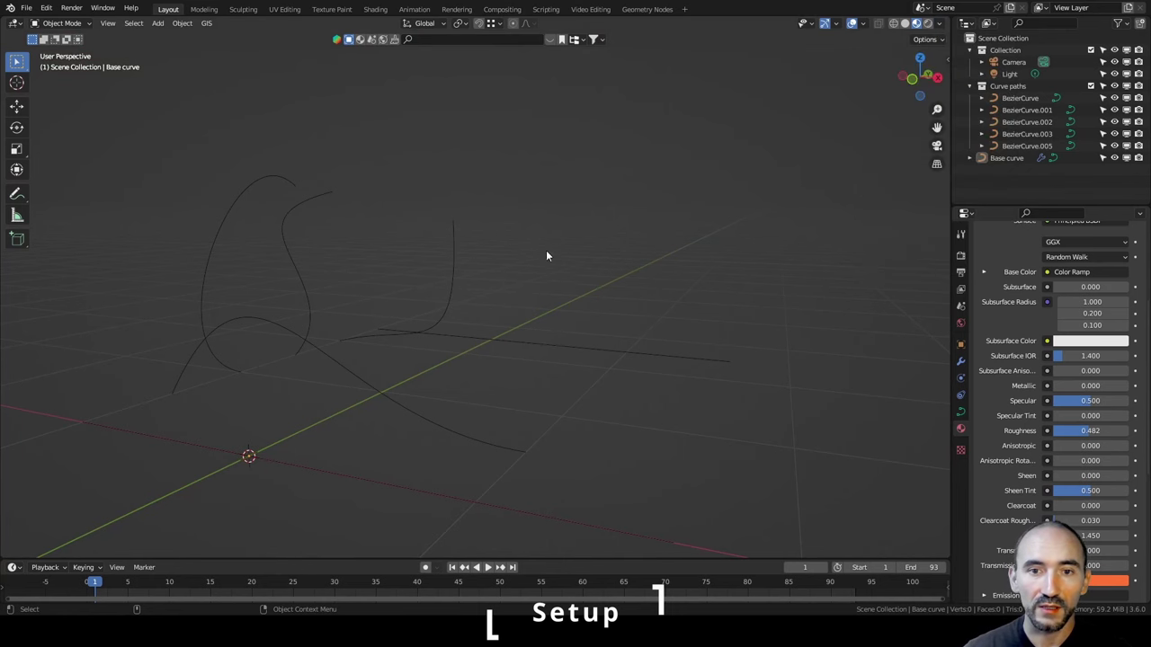
Select all five path curves together, and then only the straight base curve on the X axis, to examine both sets.
middle_drag(552, 258, 476, 277)
drag(324, 176, 590, 316)
middle_drag(573, 316, 485, 316)
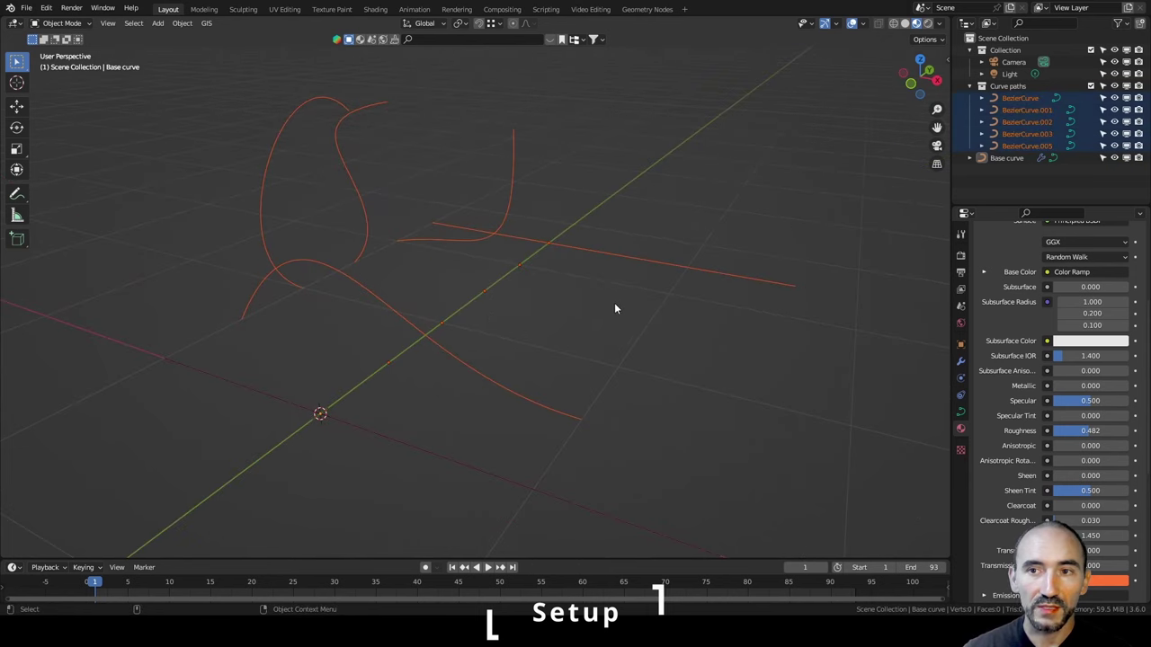
click(279, 398)
middle_drag(279, 395, 464, 332)
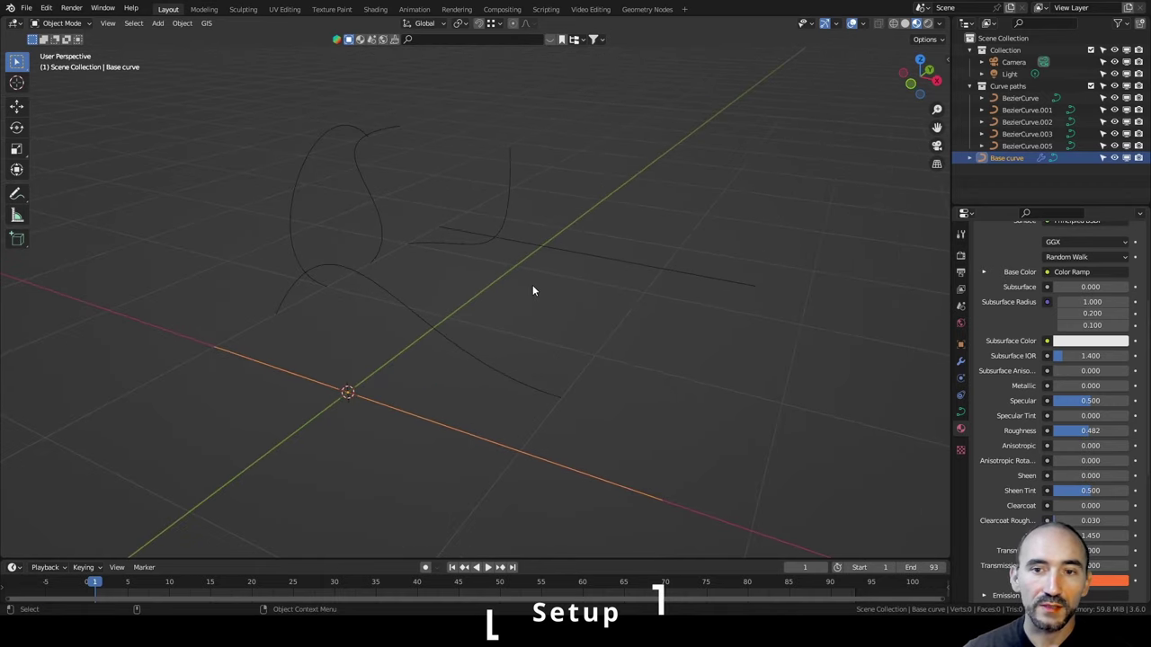
middle_drag(563, 321, 344, 341)
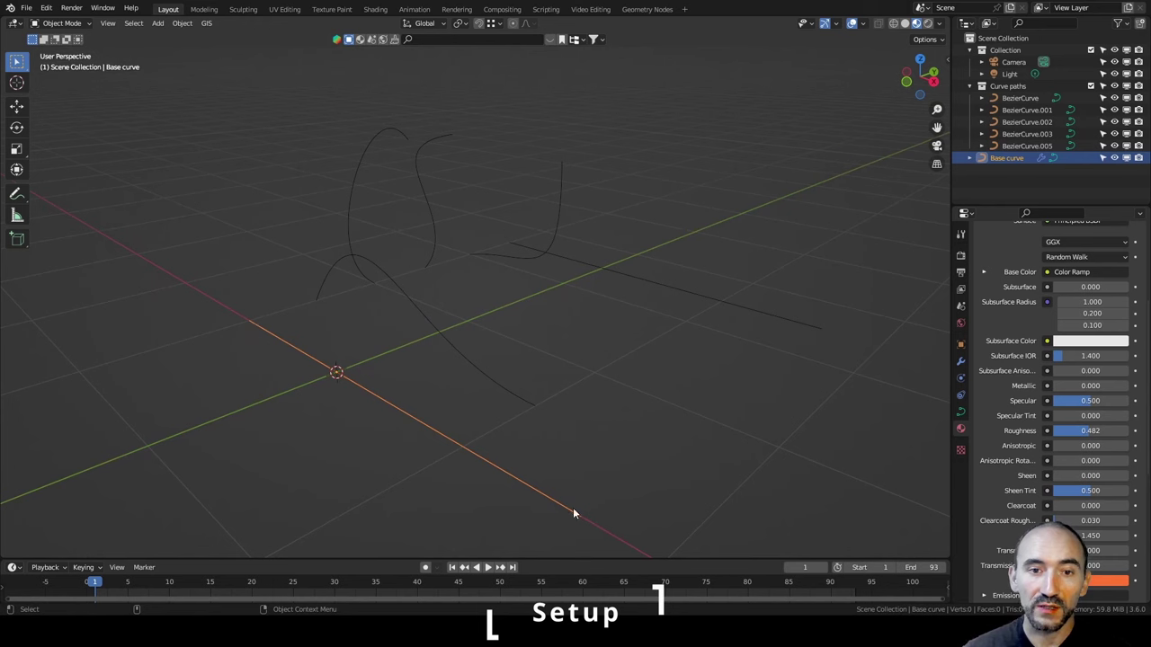
Select the path curves one after another in animation order, finishing with the base curve, to inspect their sequence.
click(396, 290)
click(409, 148)
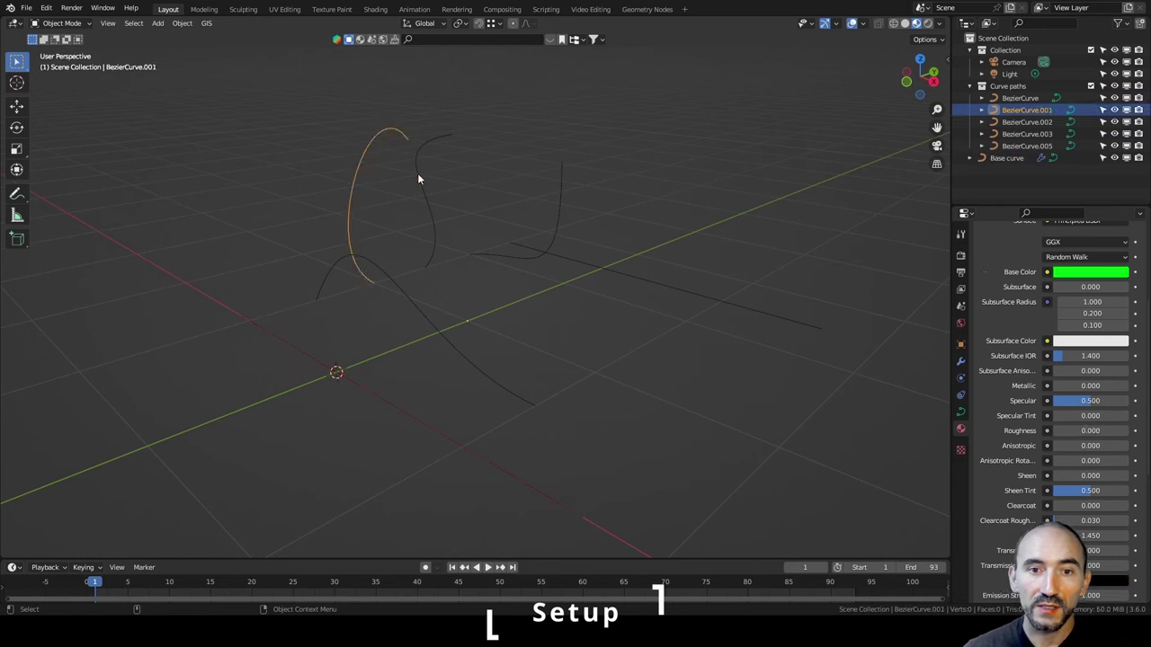
click(429, 180)
click(559, 203)
click(604, 267)
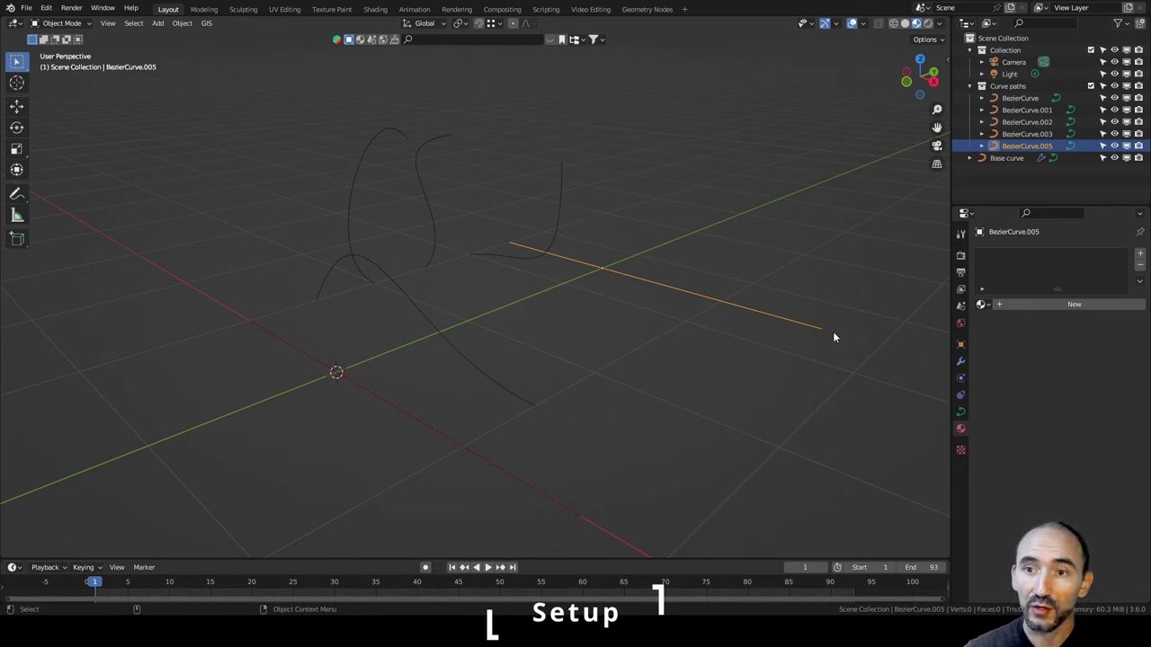
click(432, 432)
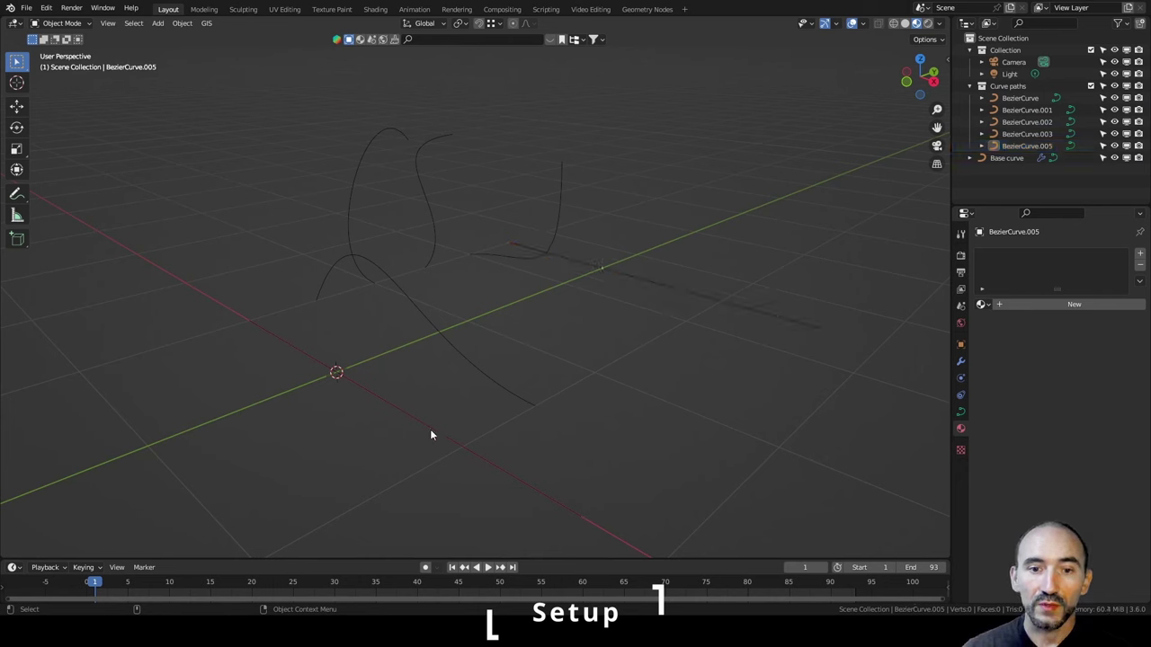
middle_drag(429, 404, 505, 378)
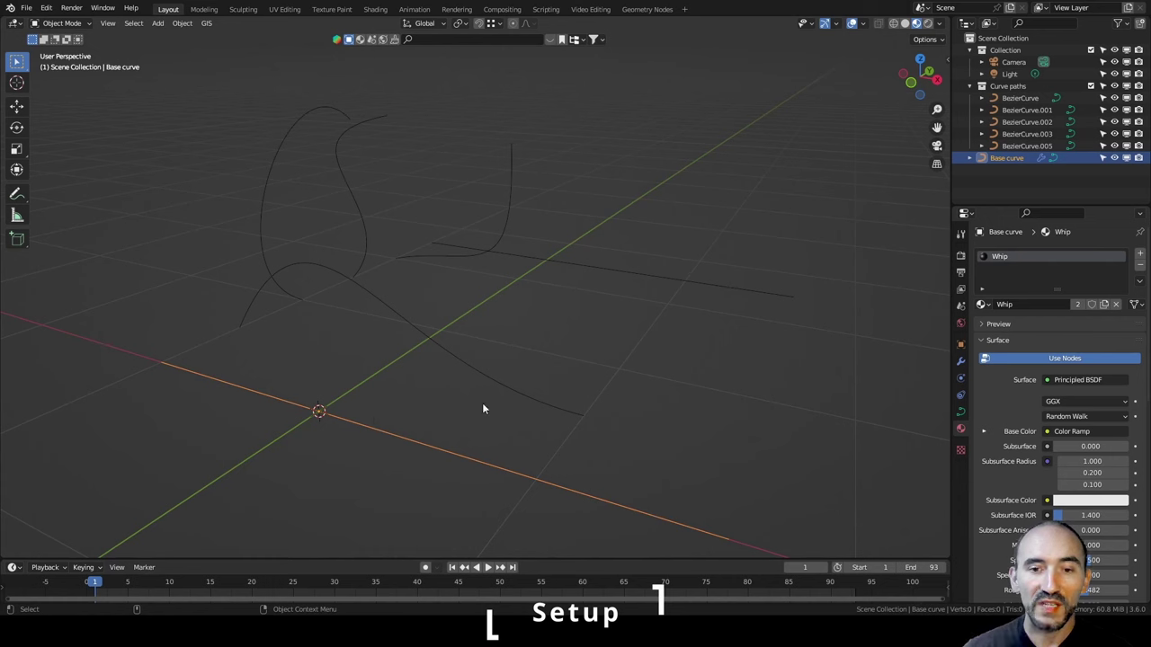
Inspect the base curve's starting control point in Edit Mode and return to Object Mode.
key(Tab)
drag(134, 327, 216, 419)
key(Tab)
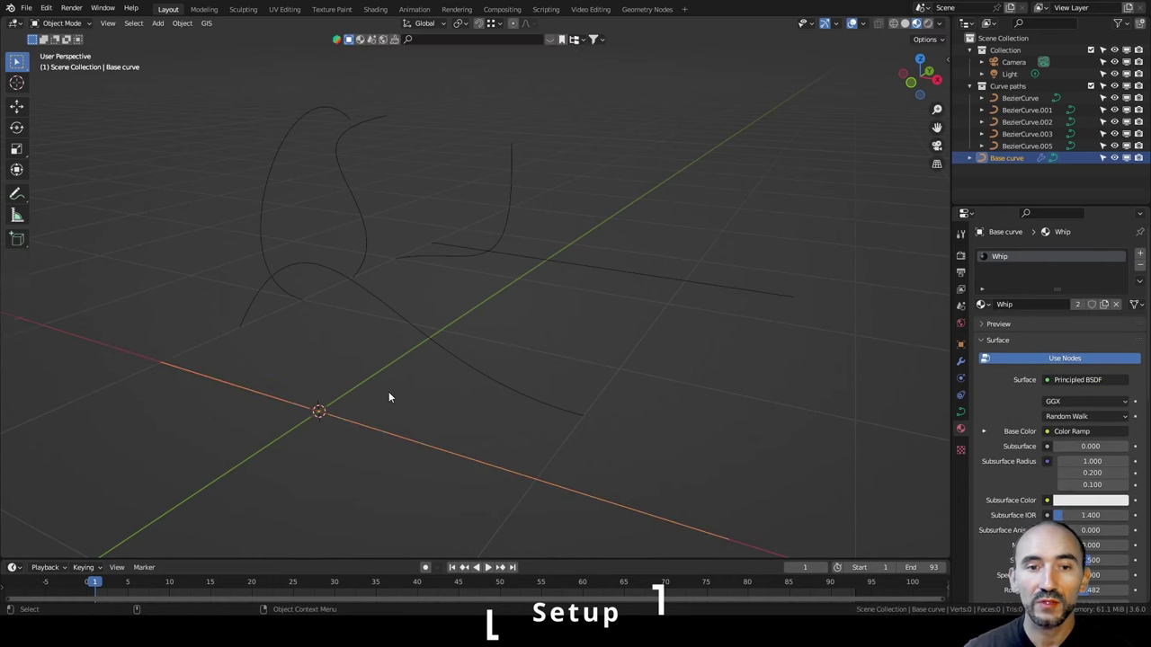
middle_drag(526, 332, 578, 322)
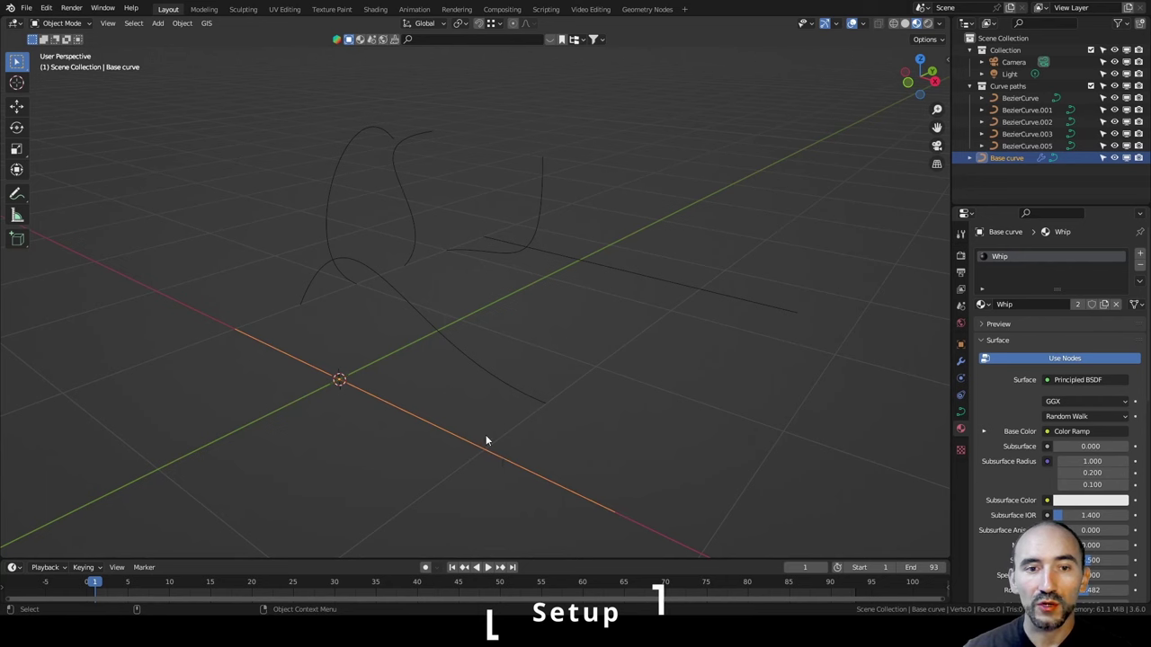
Highlight the five path curves together, clear the selection and save the file.
middle_drag(351, 319, 256, 261)
drag(252, 208, 521, 330)
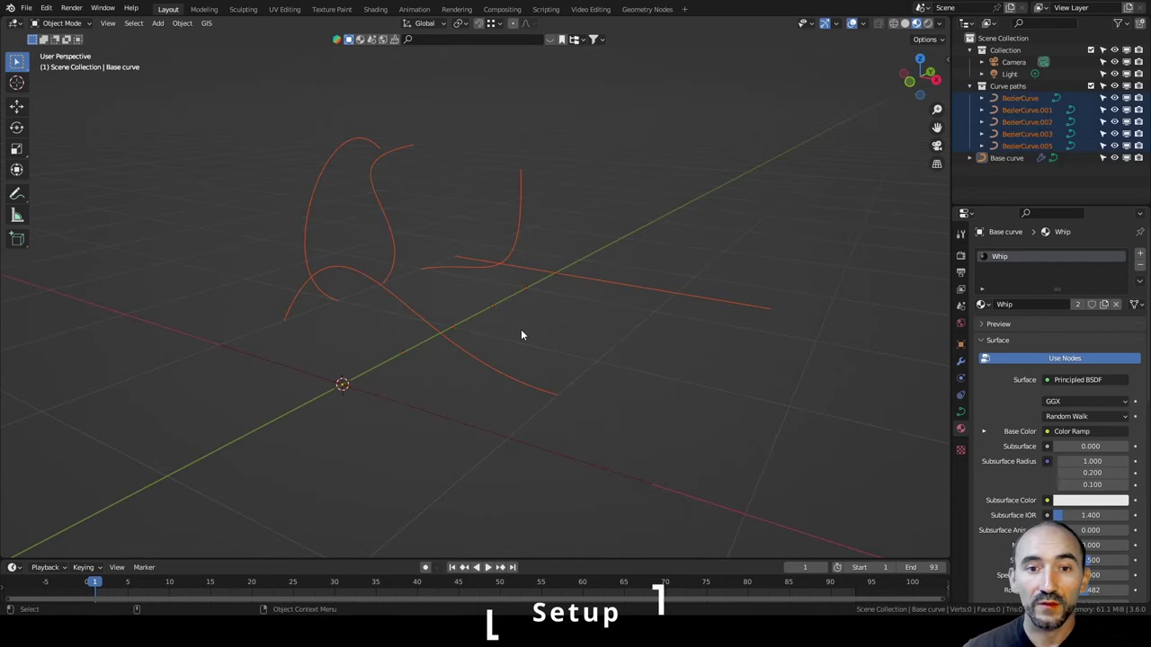
click(622, 326)
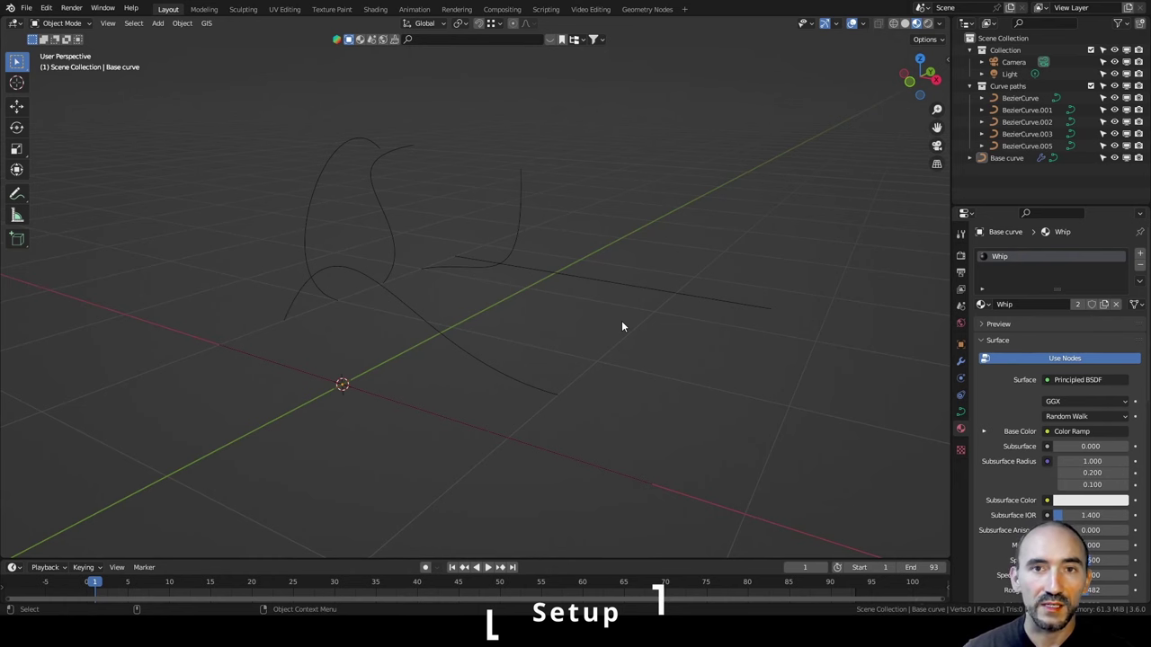
scroll(622, 326, up, 1)
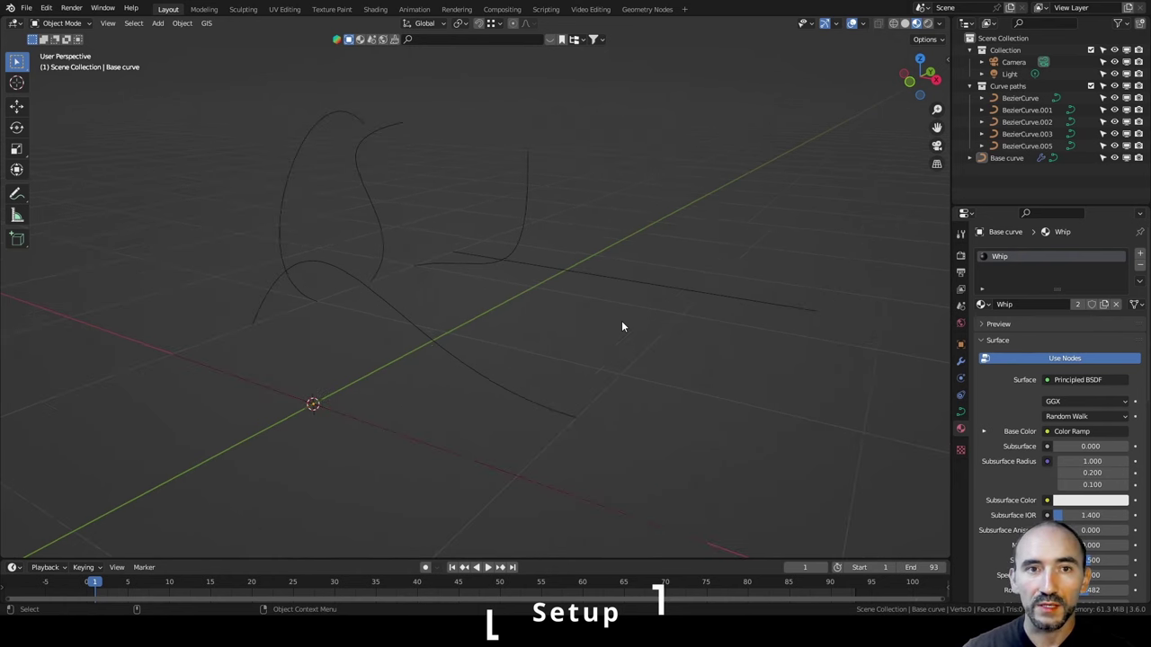
key(ctrl+s)
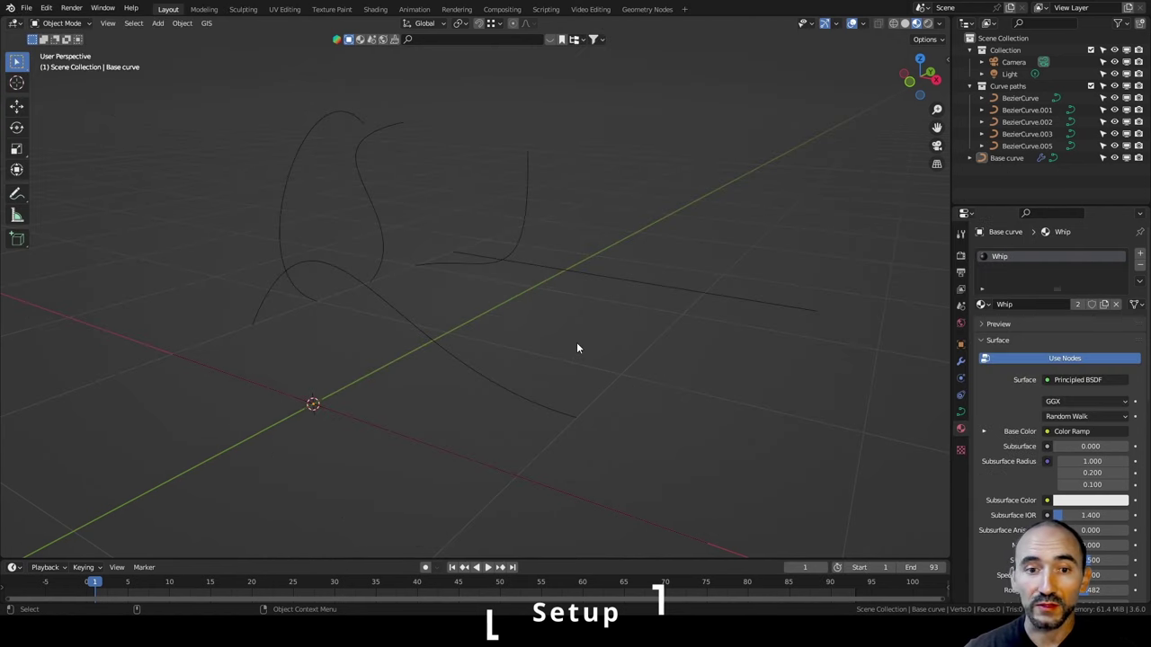
Check the control point nearest the positive X end of the base curve in Edit Mode, then leave Edit Mode.
click(1025, 159)
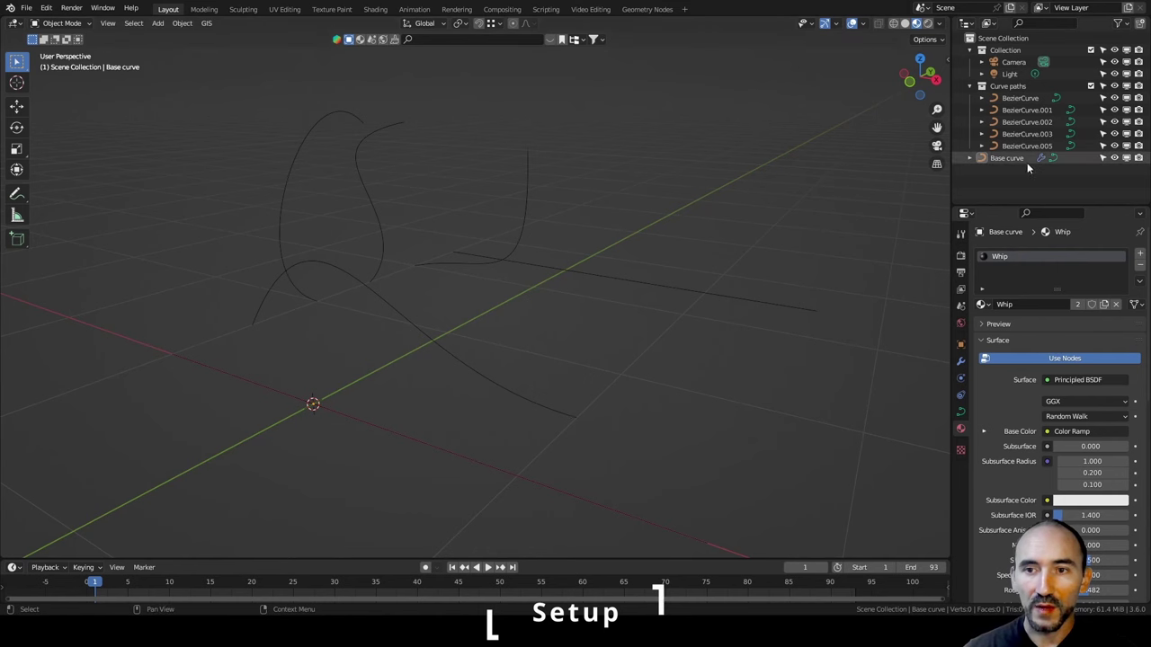
key(Tab)
middle_drag(888, 196, 580, 385)
drag(578, 383, 670, 500)
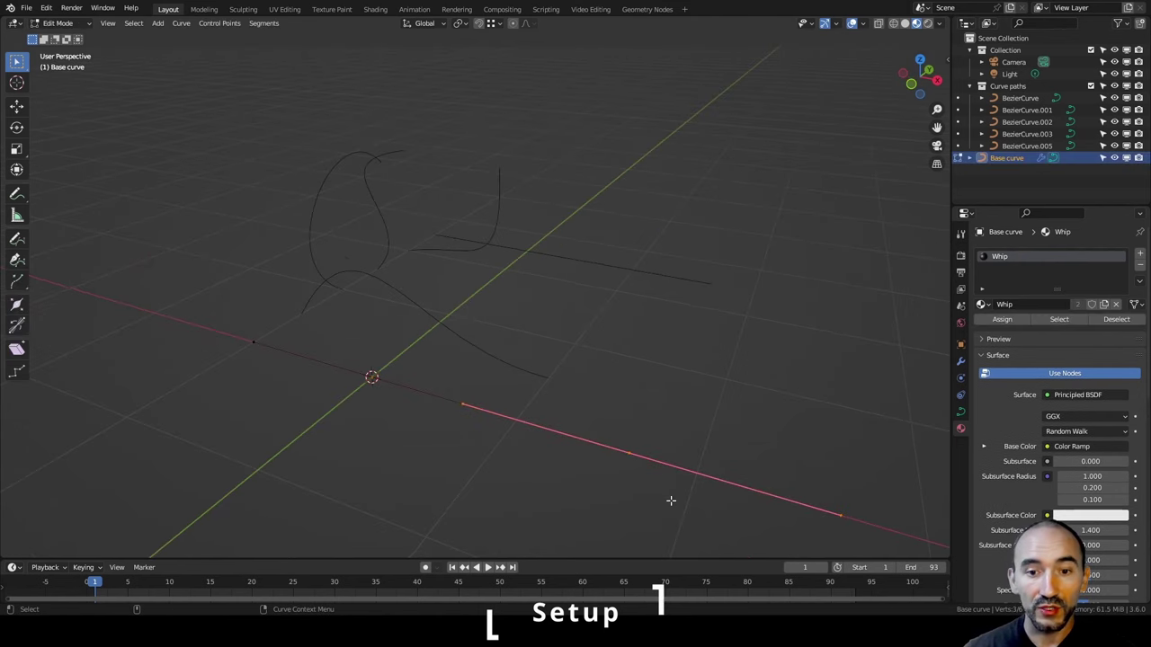
key(Tab)
Check the starting control point of the wave-shaped first path curve in Edit Mode, then return to Object Mode.
click(391, 288)
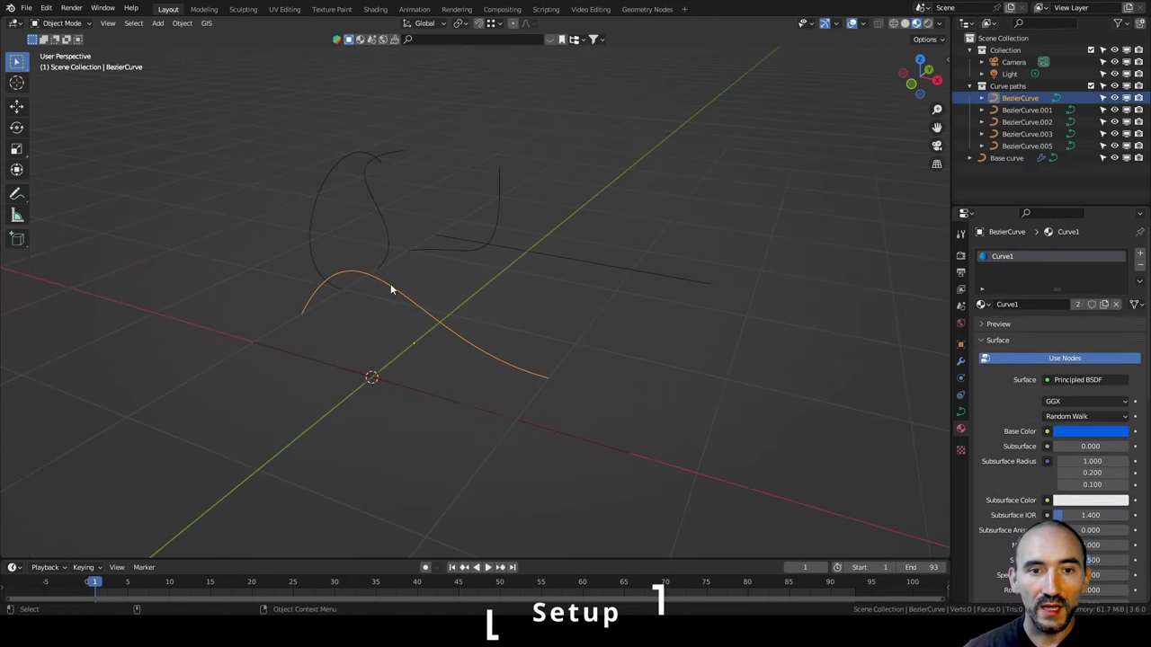
key(Tab)
middle_drag(390, 290, 516, 300)
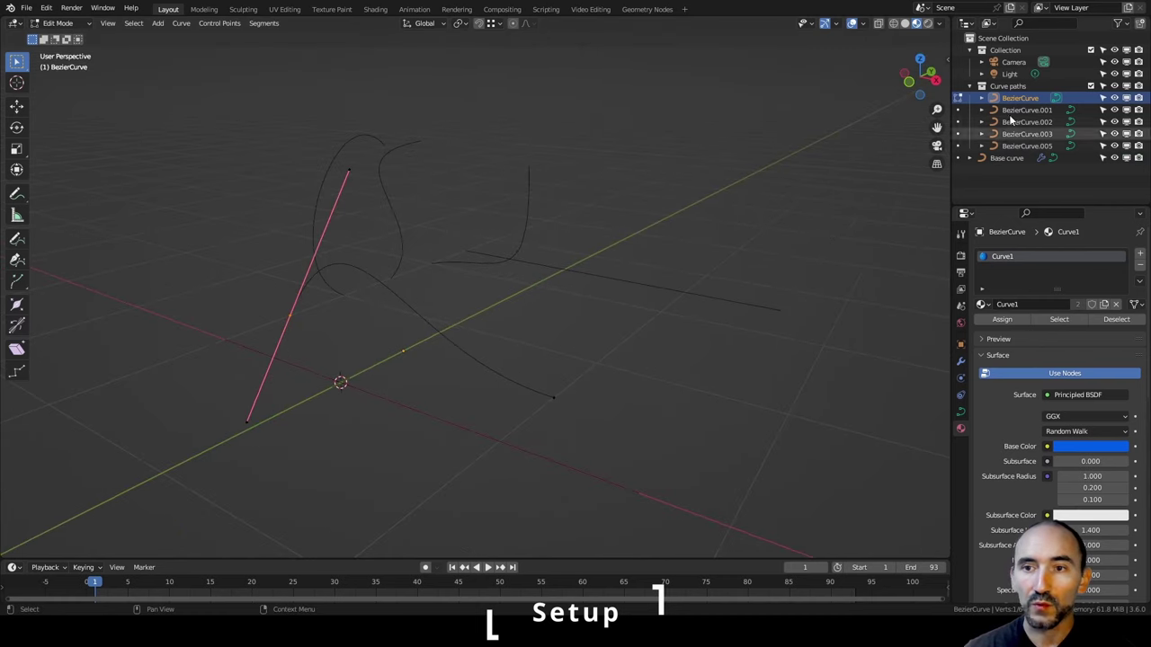
key(Tab)
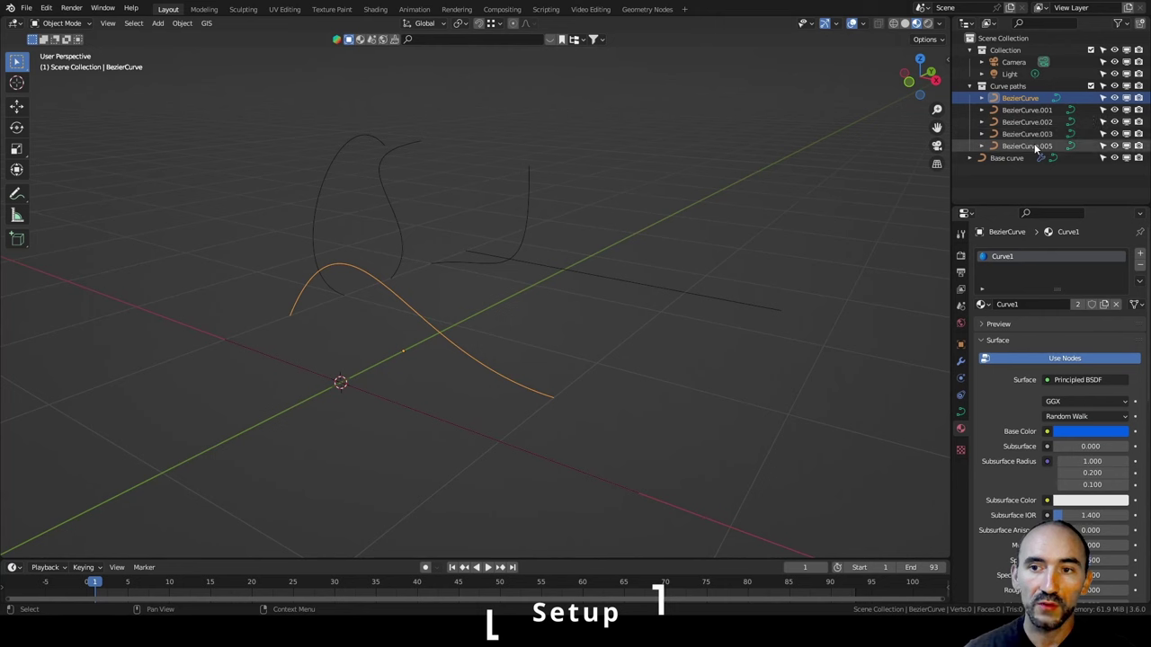
double_click(1014, 96)
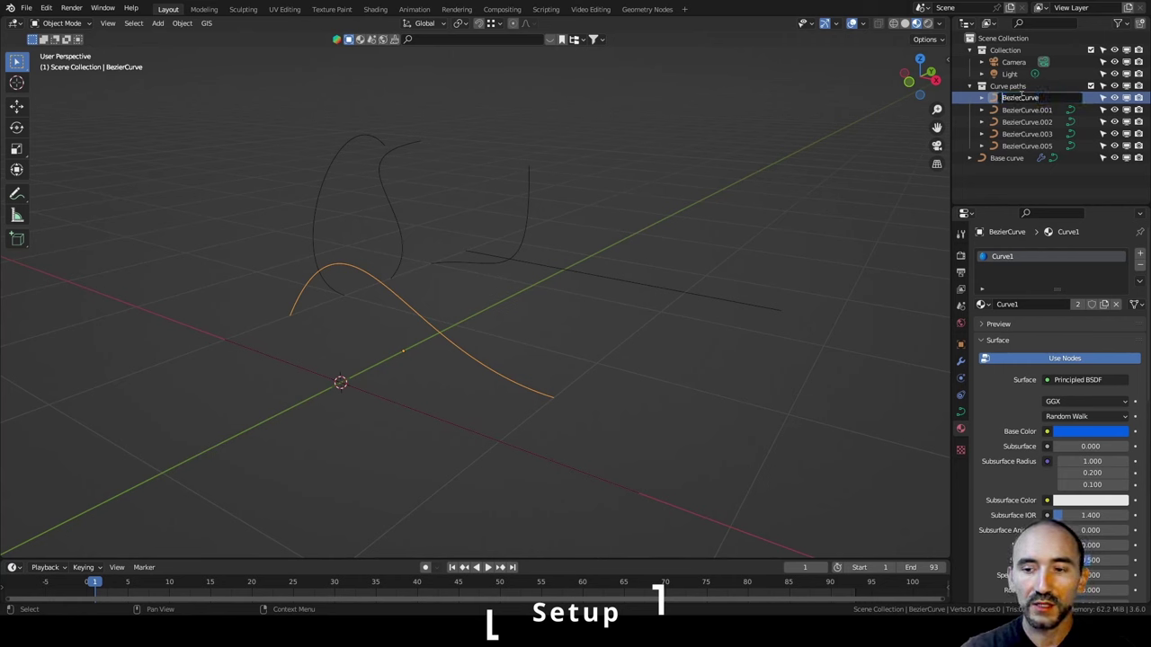
key(Home)
text(1_)
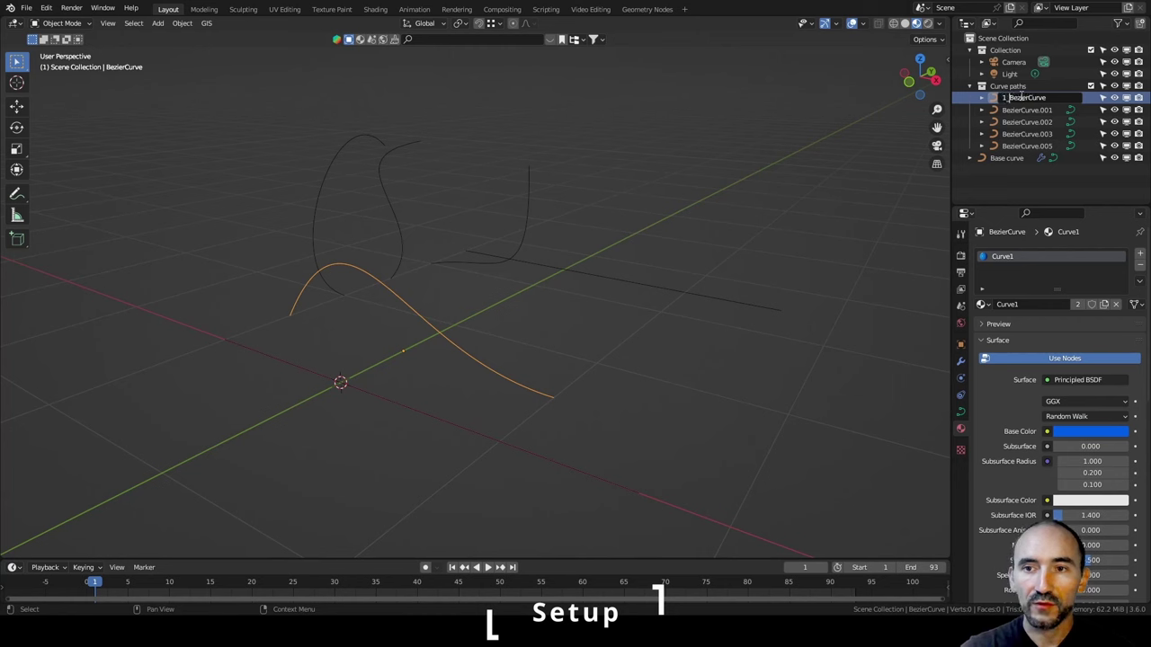
key(Escape)
key(ctrl+z)
key(ctrl+z)
key(ctrl+z)
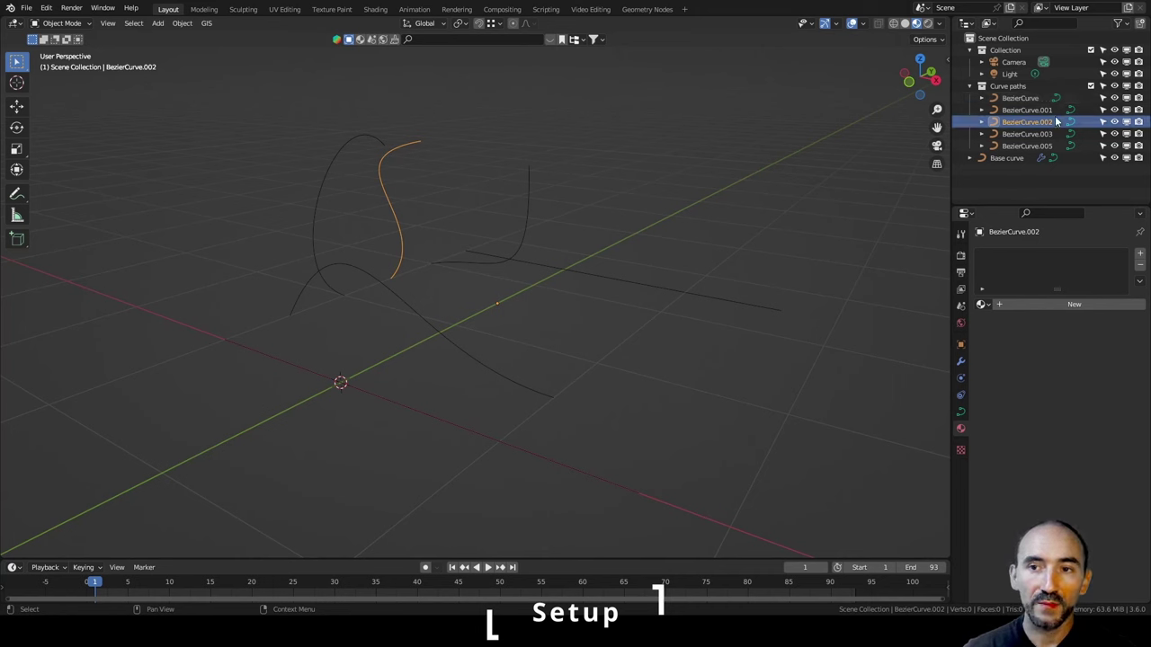
Rename the first path curve in the Curve paths collection to BezierCurve100.
double_click(1026, 99)
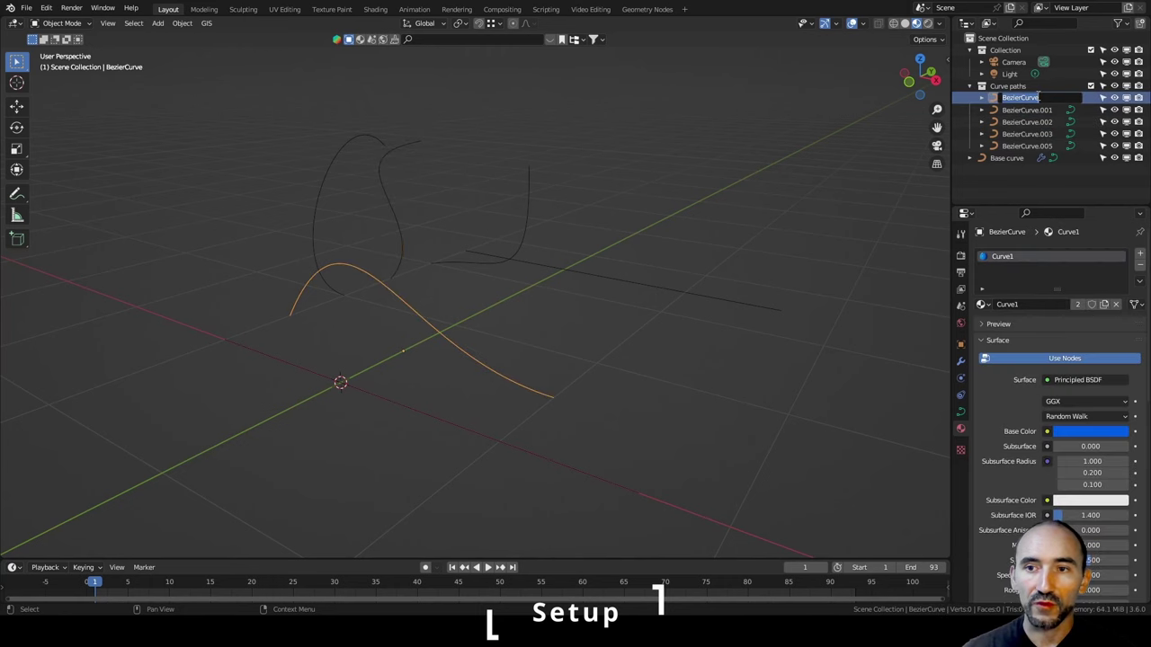
click(1049, 97)
text(100)
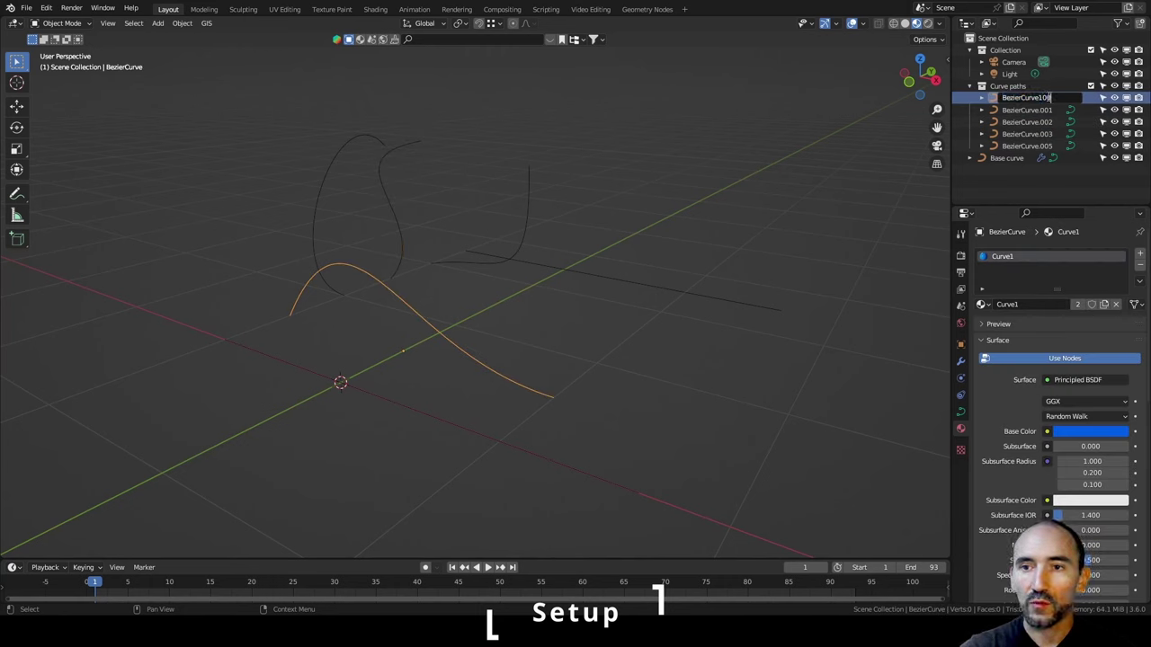
key(Return)
Rename the remaining path curves, in order, to BezierCurve200, BezierCurve300, BezierCurve400 and BezierCurve500, and save the file.
key(Up)
key(Up)
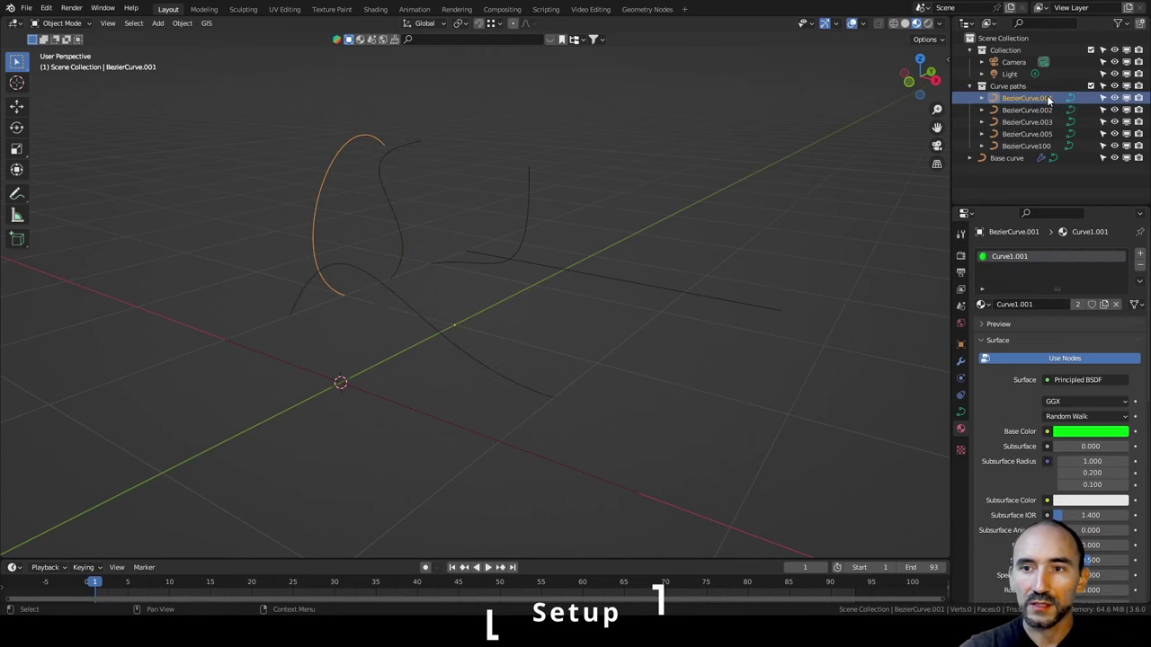
key(Down)
key(Down)
key(Down)
key(Down)
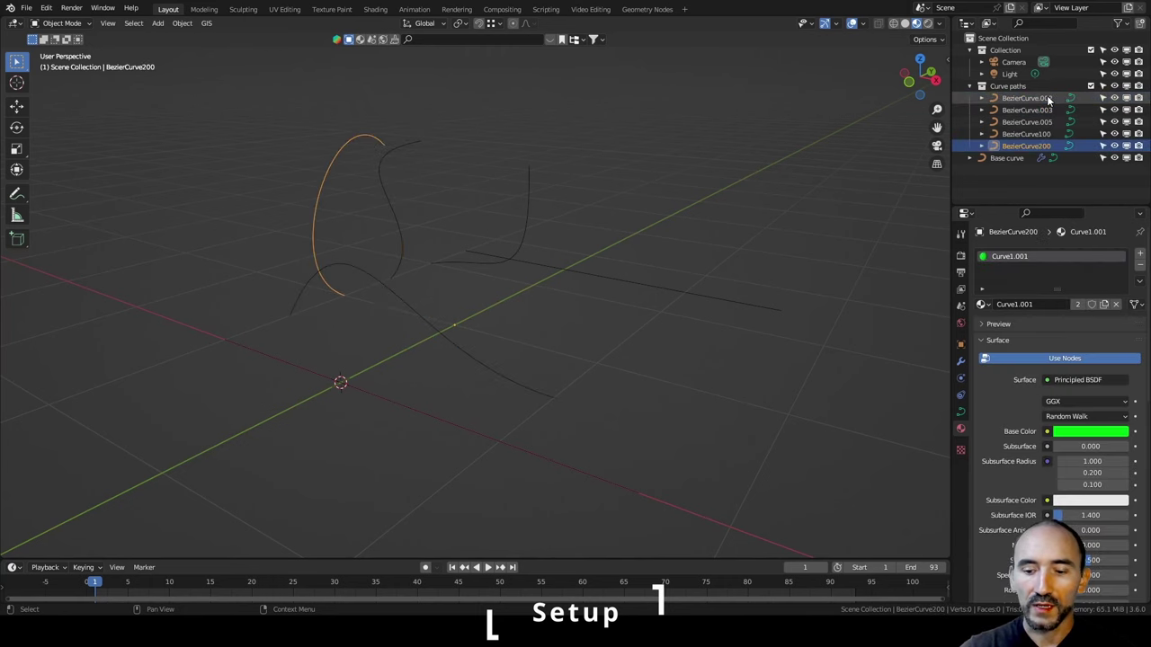
click(1038, 107)
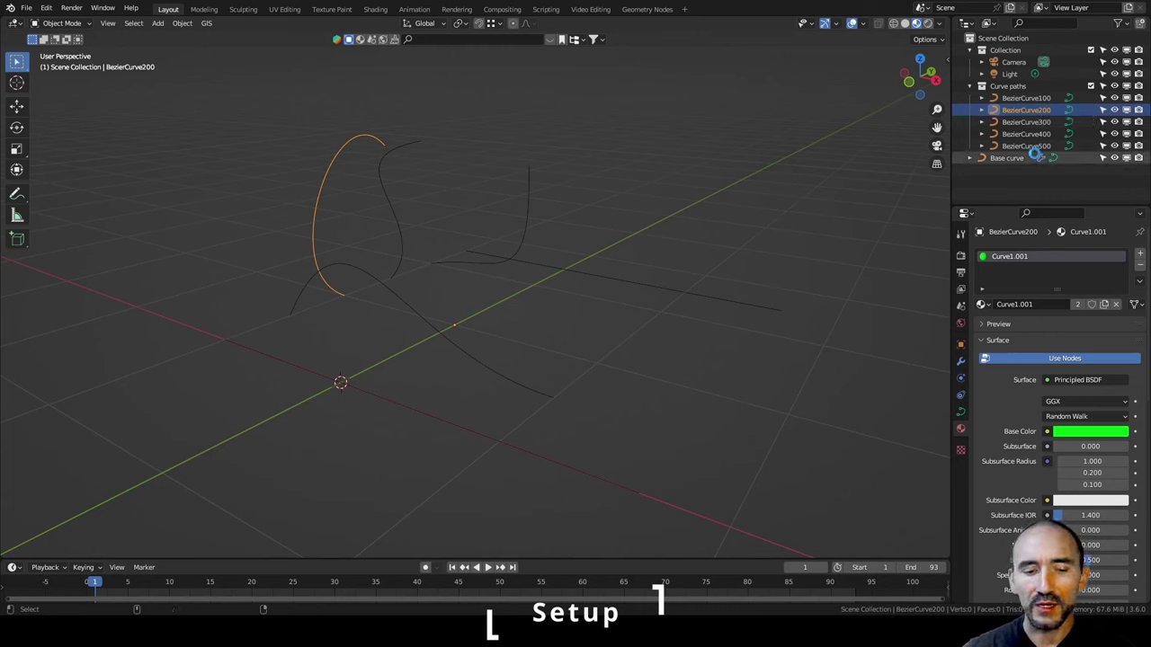
key(ctrl+s)
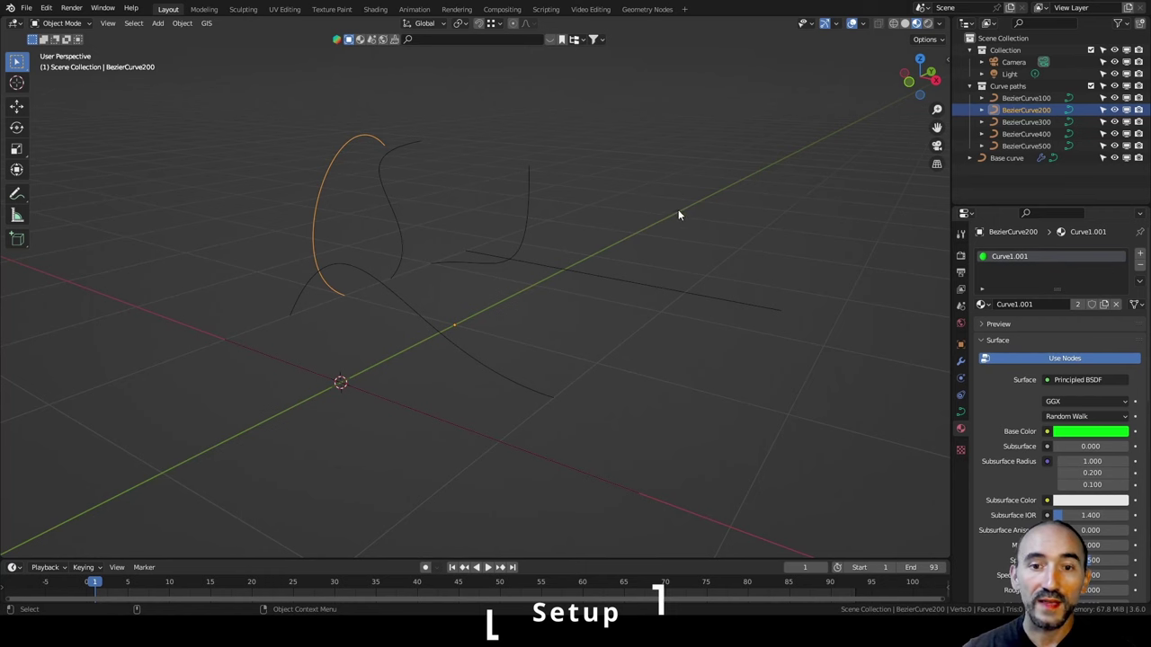
Select the base curve and create a new node tree for its modifier in the Geometry Nodes workspace.
middle_drag(558, 257, 399, 267)
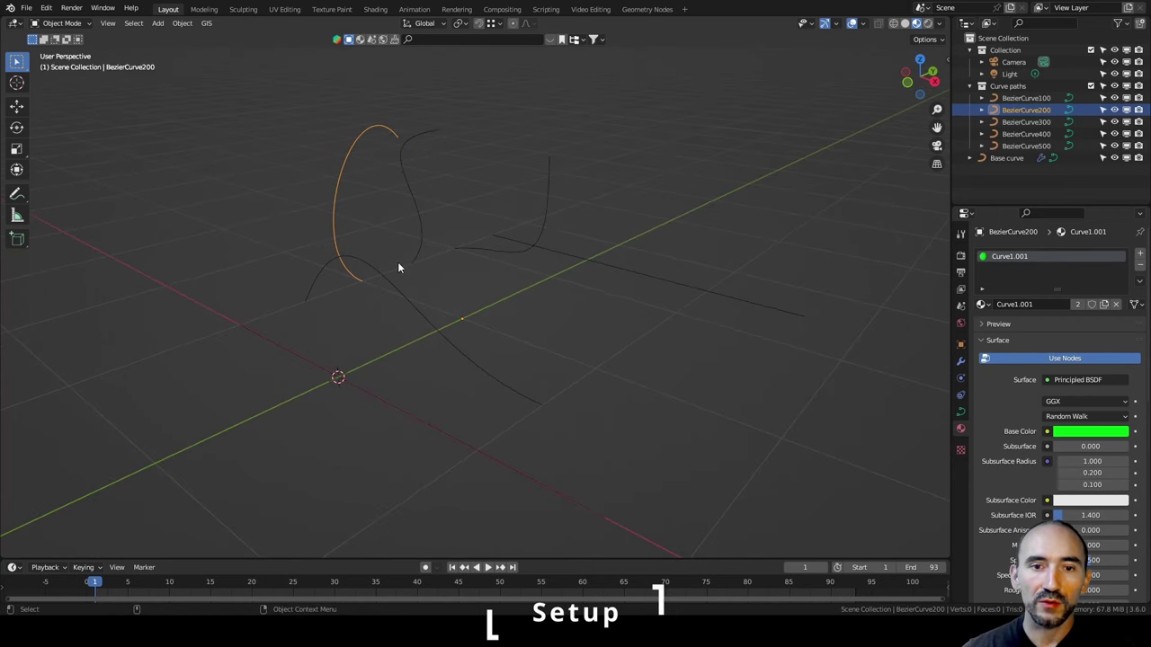
click(289, 347)
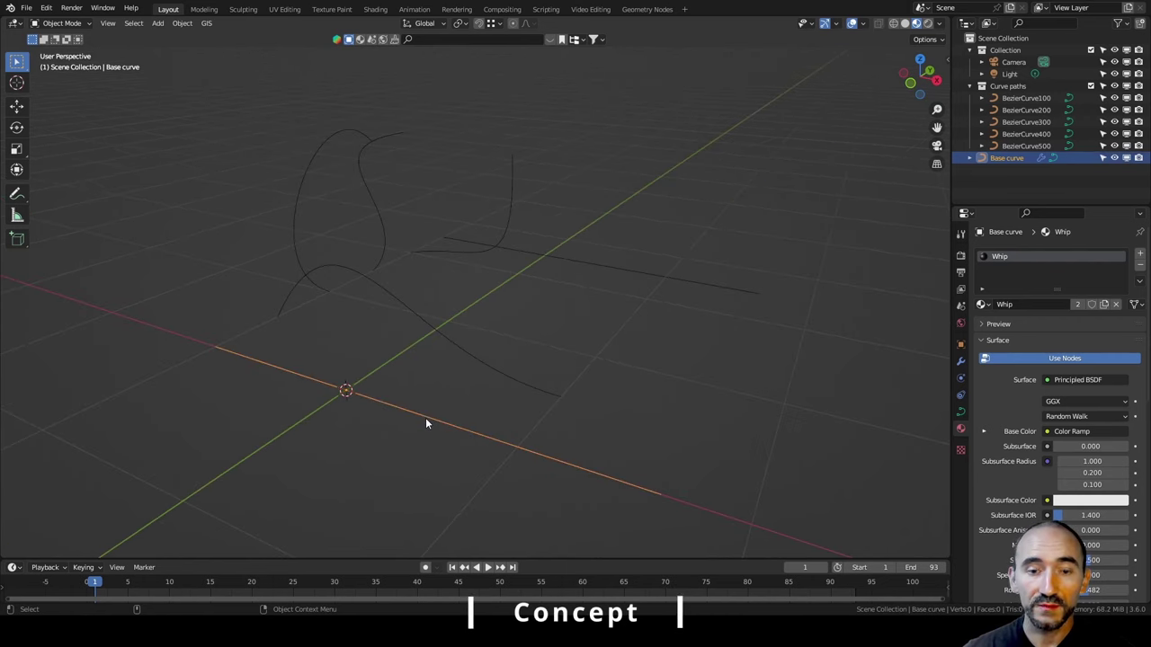
click(648, 9)
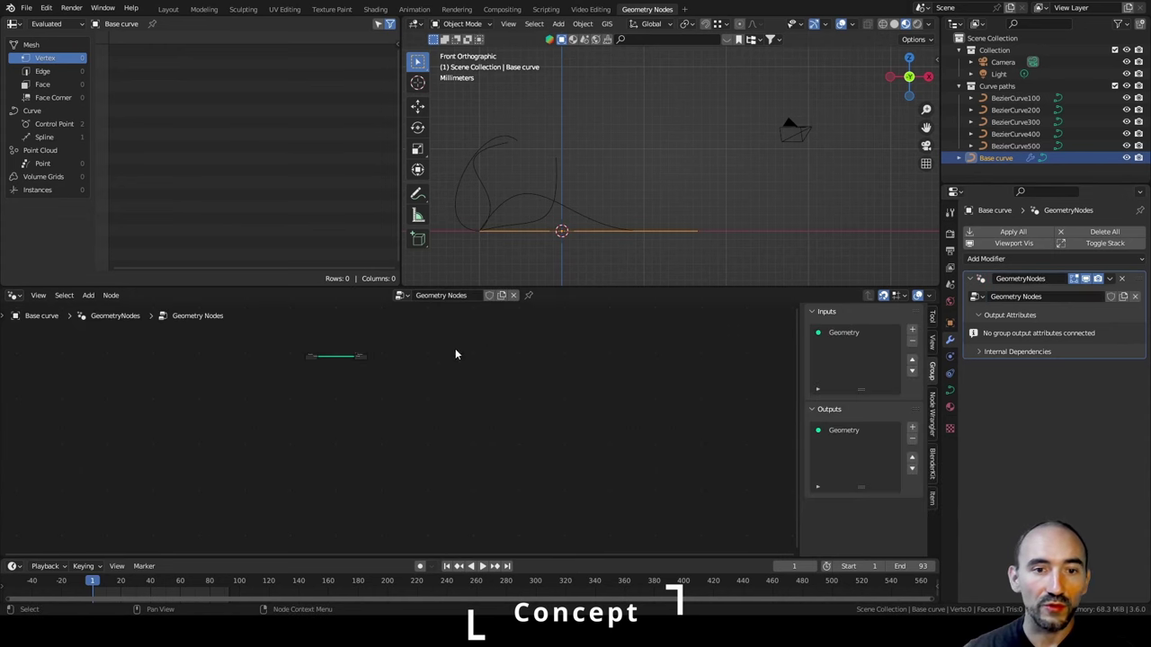
Save the file and maximize the node editor, with free space below the Group Input and Group Output nodes.
middle_drag(361, 392, 487, 365)
scroll(490, 362, up, 5)
middle_drag(503, 417, 438, 495)
scroll(454, 468, up, 1)
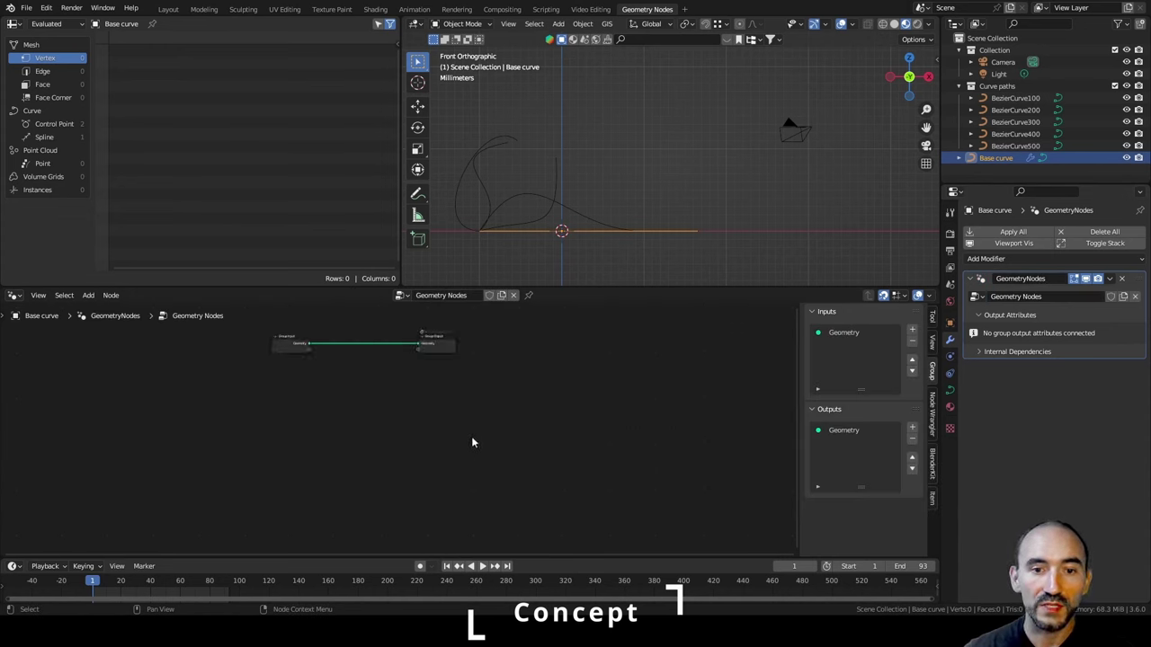
key(ctrl+s)
key(ctrl+space)
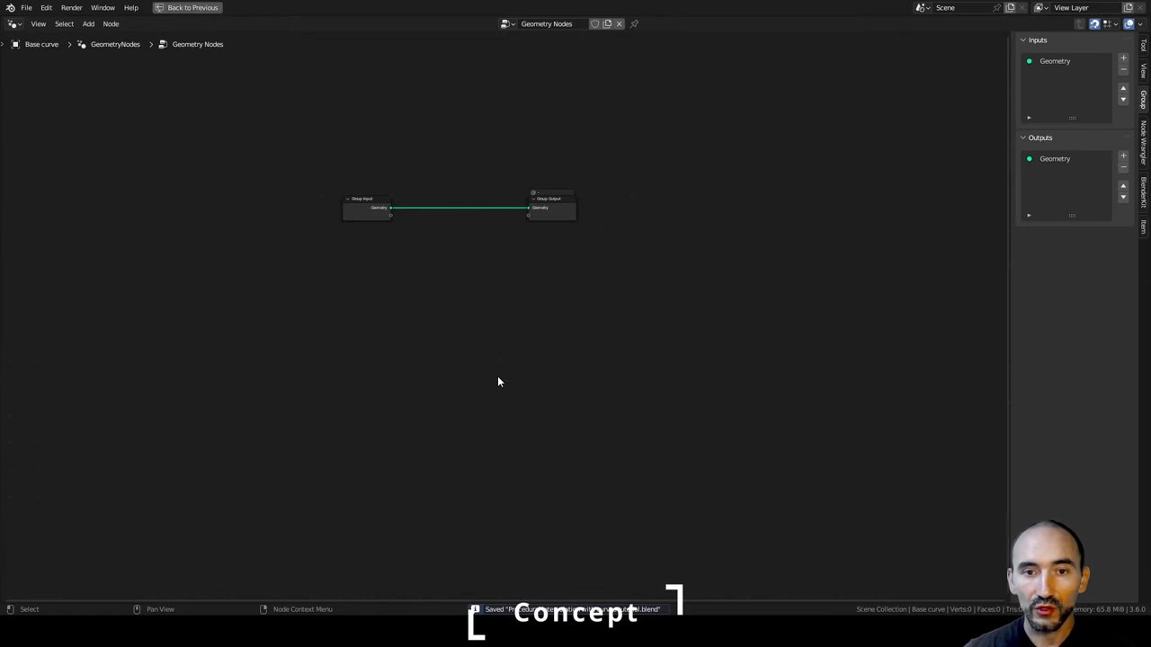
middle_drag(498, 380, 496, 258)
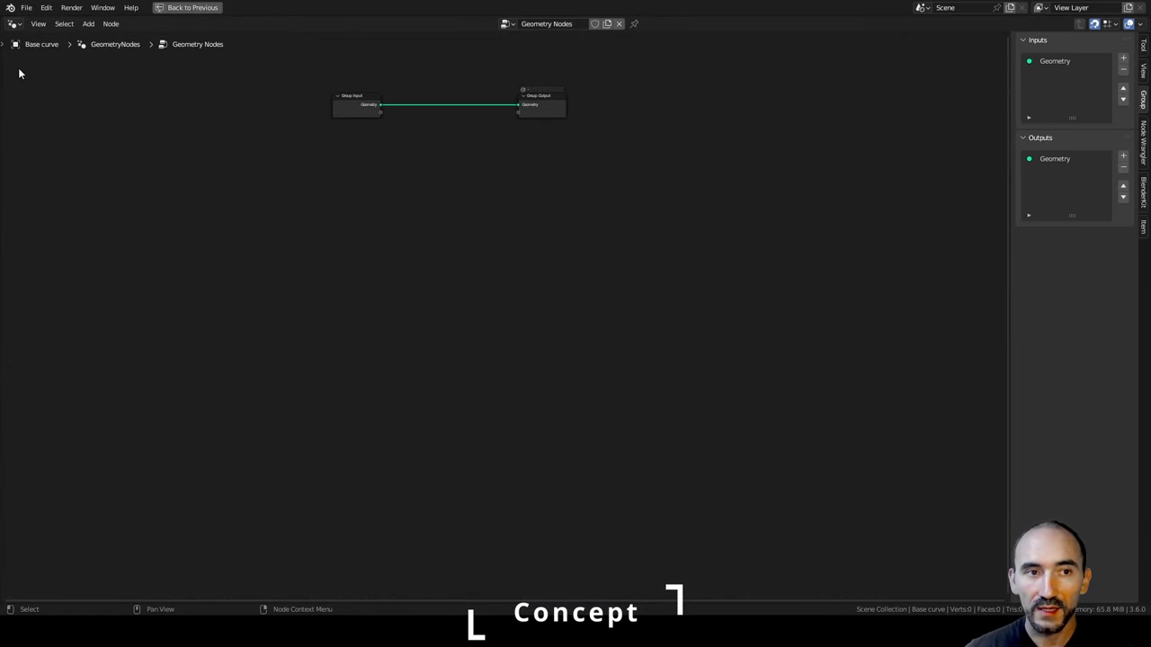
Annotate four blue curves fanning out from one shared point and trace the rightmost one in red.
key(t)
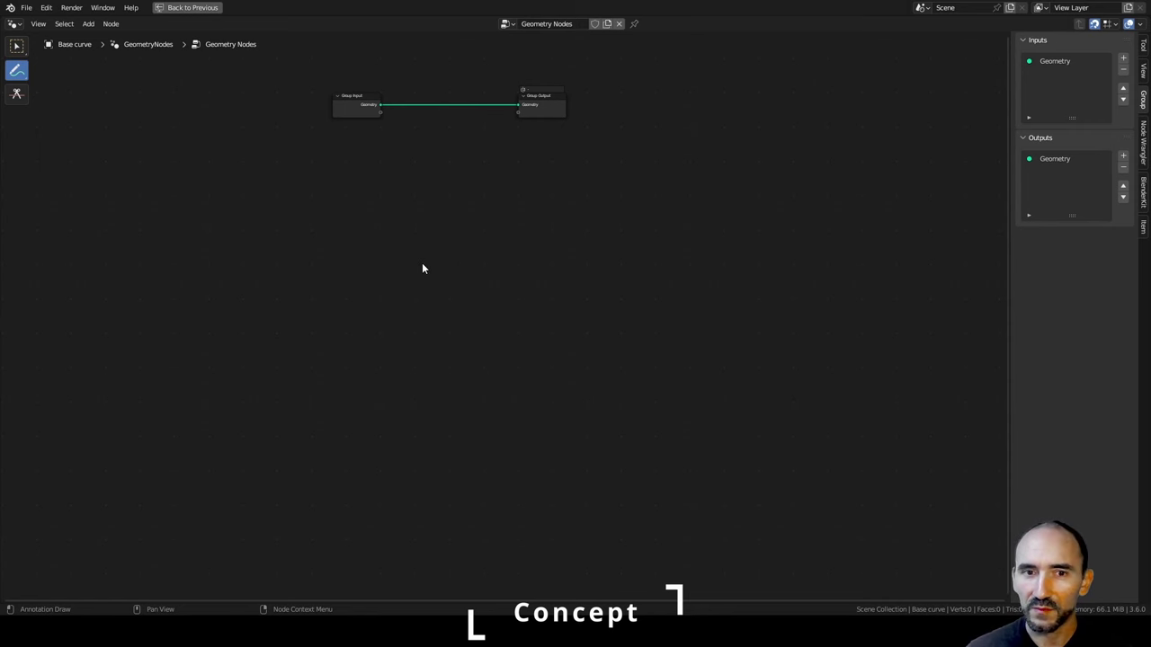
drag(147, 279, 90, 180)
drag(146, 279, 135, 183)
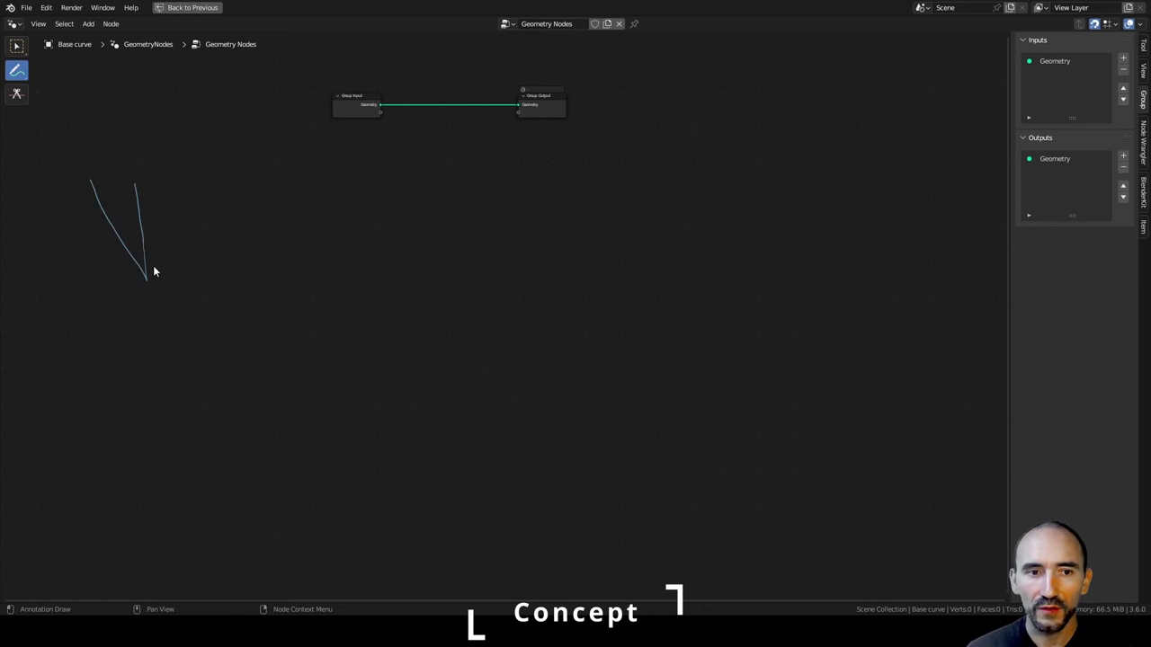
drag(147, 279, 186, 177)
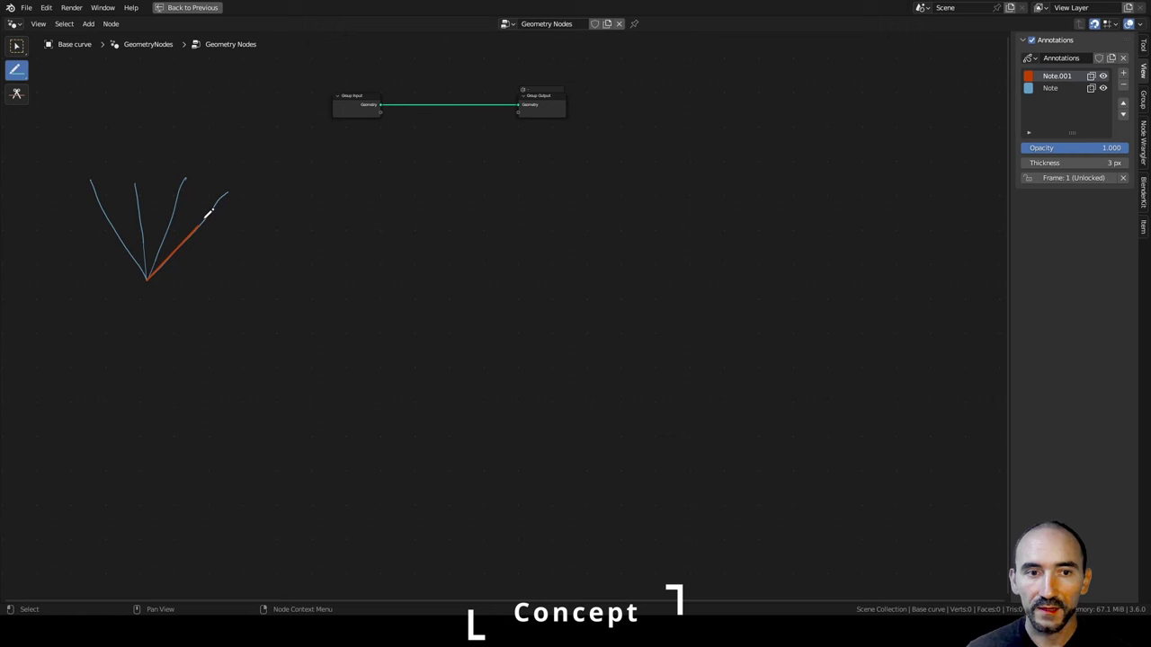
drag(208, 213, 231, 191)
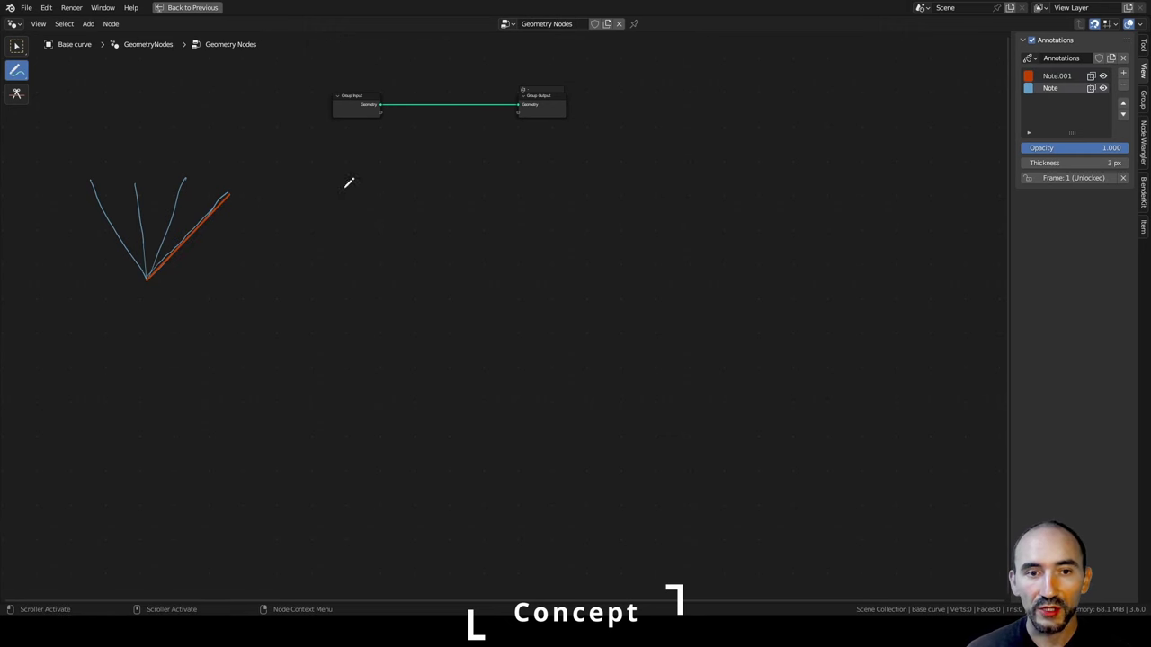
Annotate a descending chain of three connected circles in blue and label each circle MIX.
drag(347, 189, 495, 316)
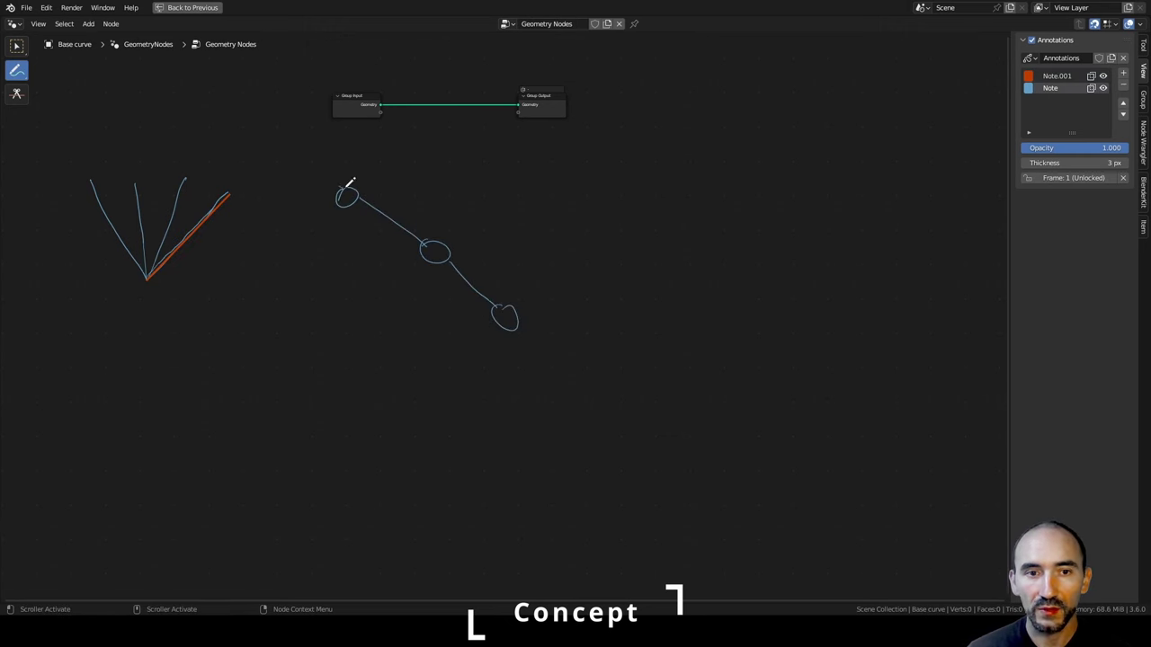
mouse_move(300, 155)
mouse_down()
mouse_move(341, 194)
mouse_move(343, 176)
mouse_move(367, 180)
mouse_up()
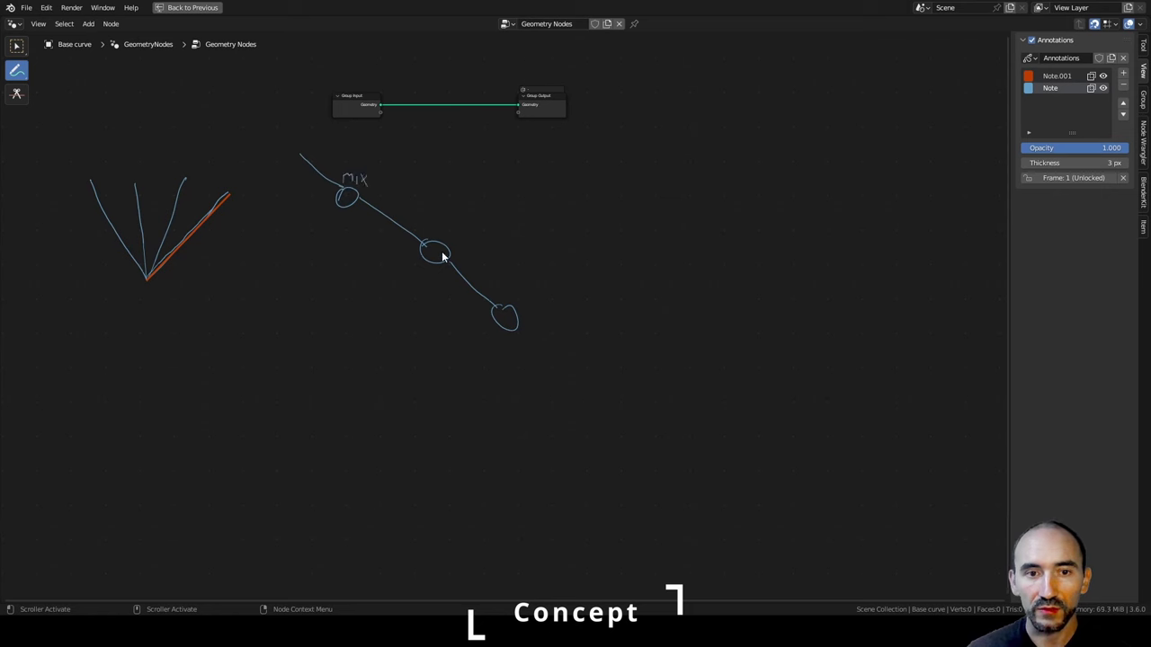
mouse_move(433, 239)
mouse_down()
mouse_move(442, 229)
mouse_move(458, 240)
mouse_up()
drag(503, 303, 512, 297)
drag(516, 295, 515, 302)
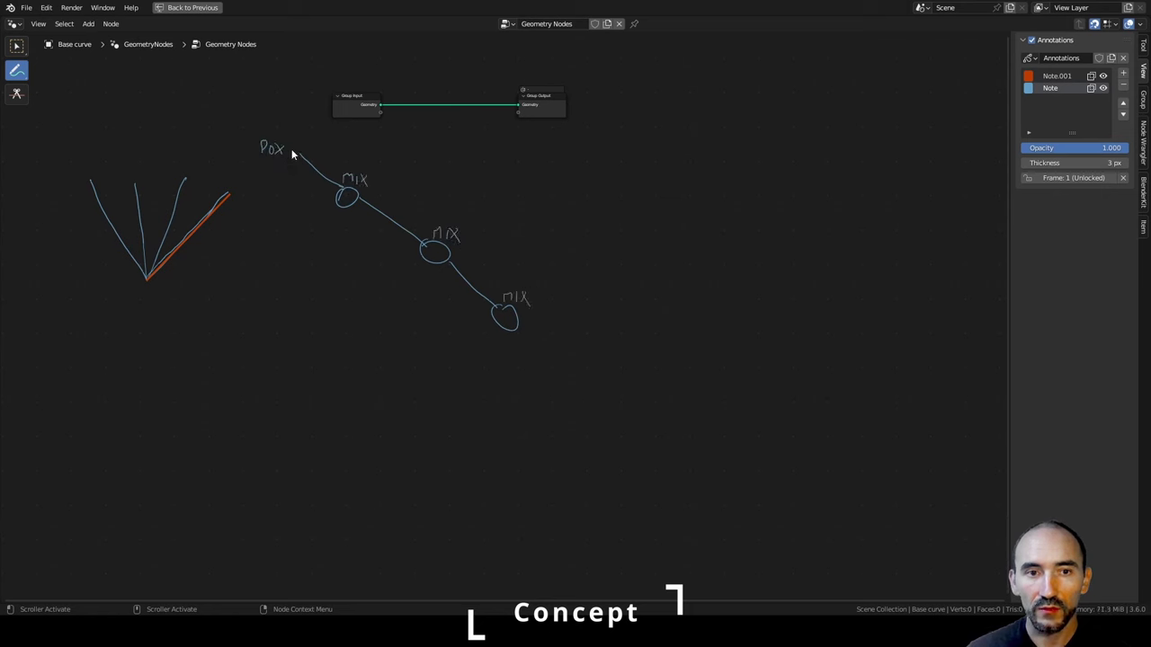
Write the labels POS0, POS1, POS2 and POS3 beside the chain and connect each one to its MIX circle.
drag(295, 142, 297, 144)
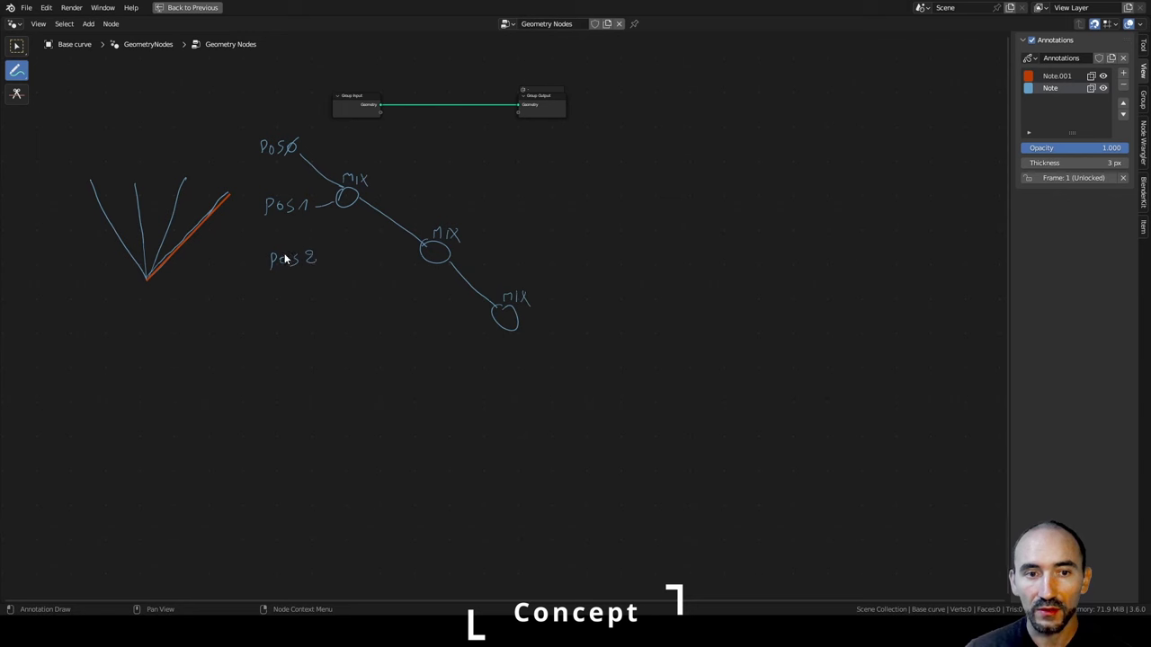
drag(324, 257, 421, 254)
drag(270, 342, 278, 335)
drag(288, 331, 496, 310)
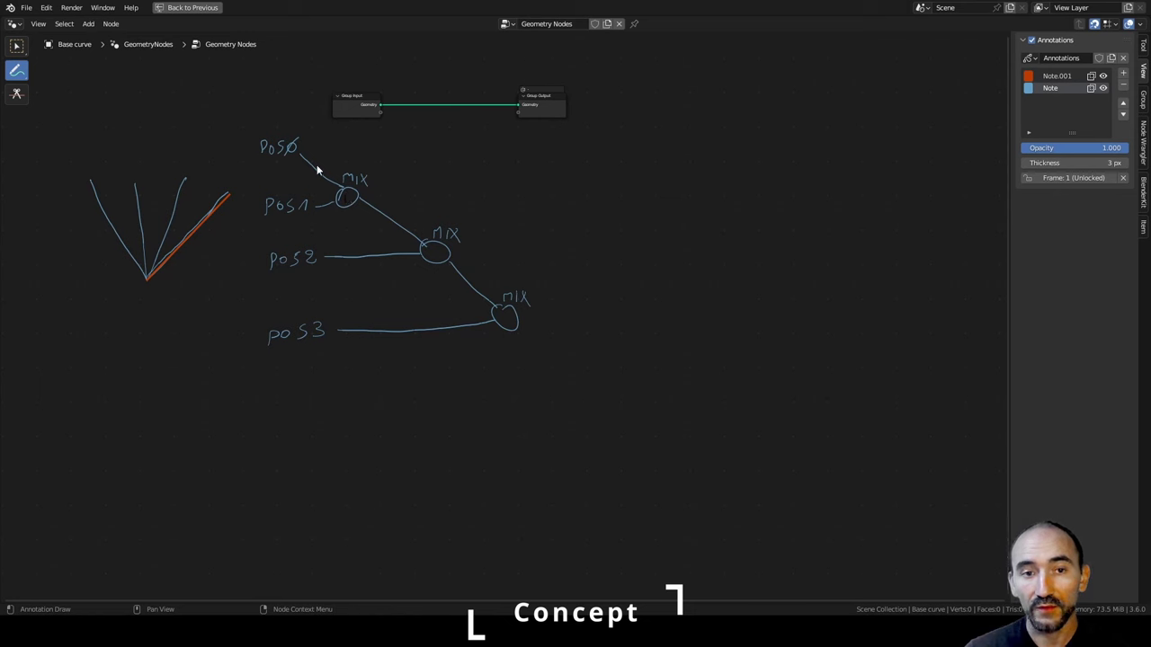
drag(316, 165, 342, 190)
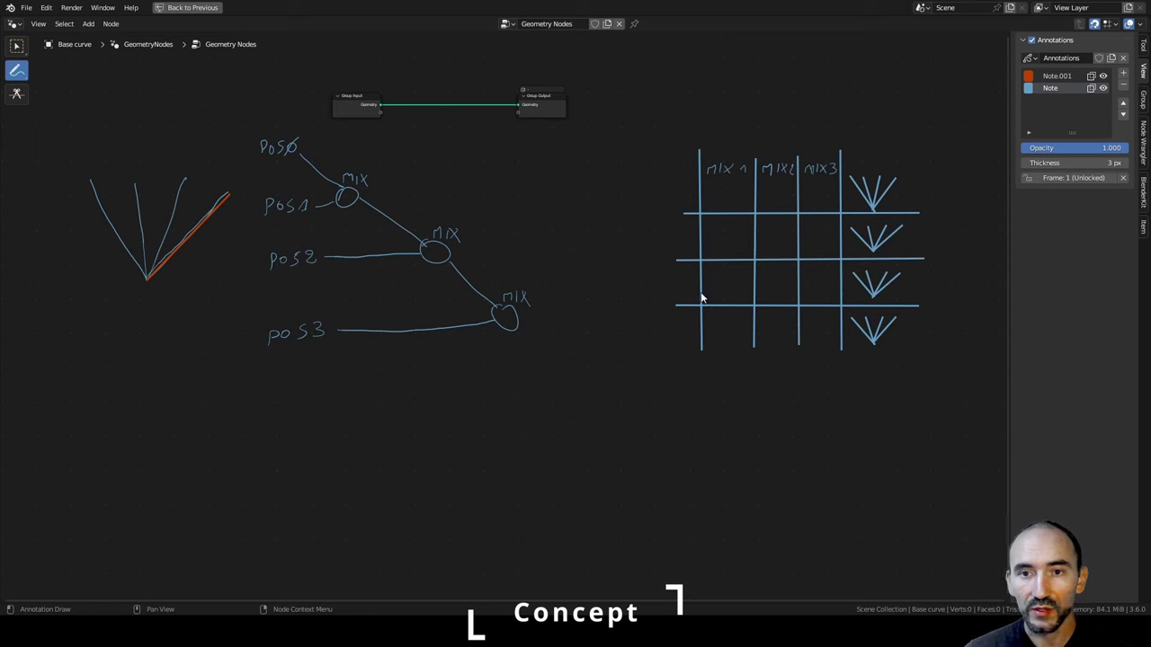
Add the table's header line and fill the MIX columns row by row with 0 0 0, 1 0 0, 1 1 0 and 1 1 1.
drag(681, 174, 910, 173)
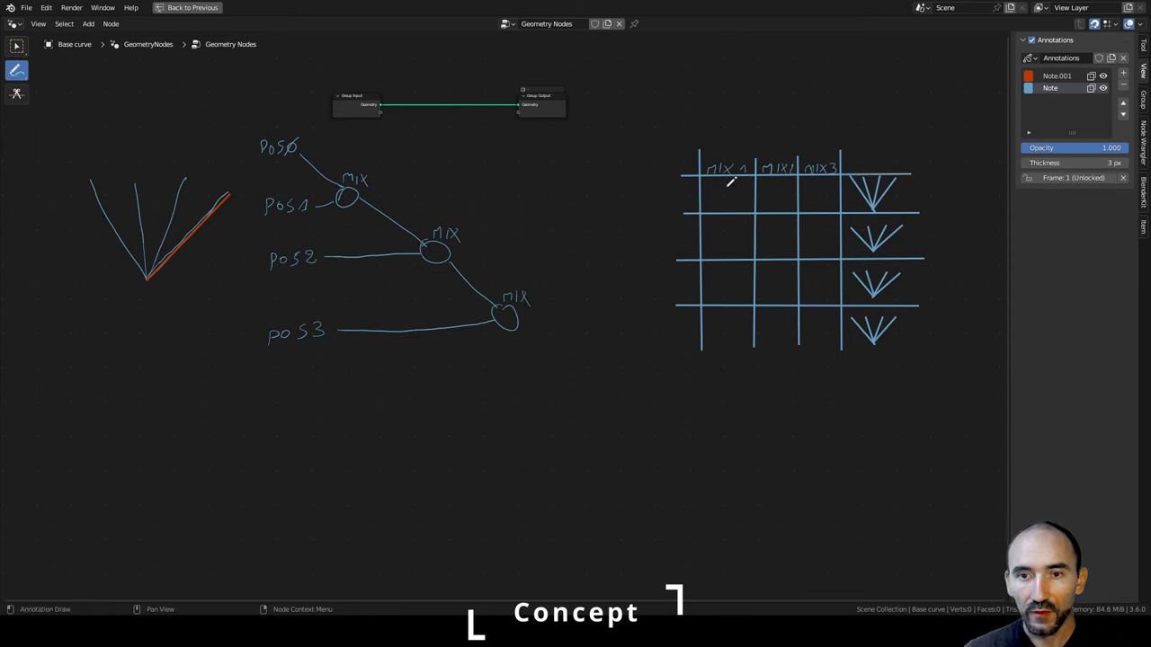
drag(728, 186, 778, 187)
drag(821, 188, 820, 189)
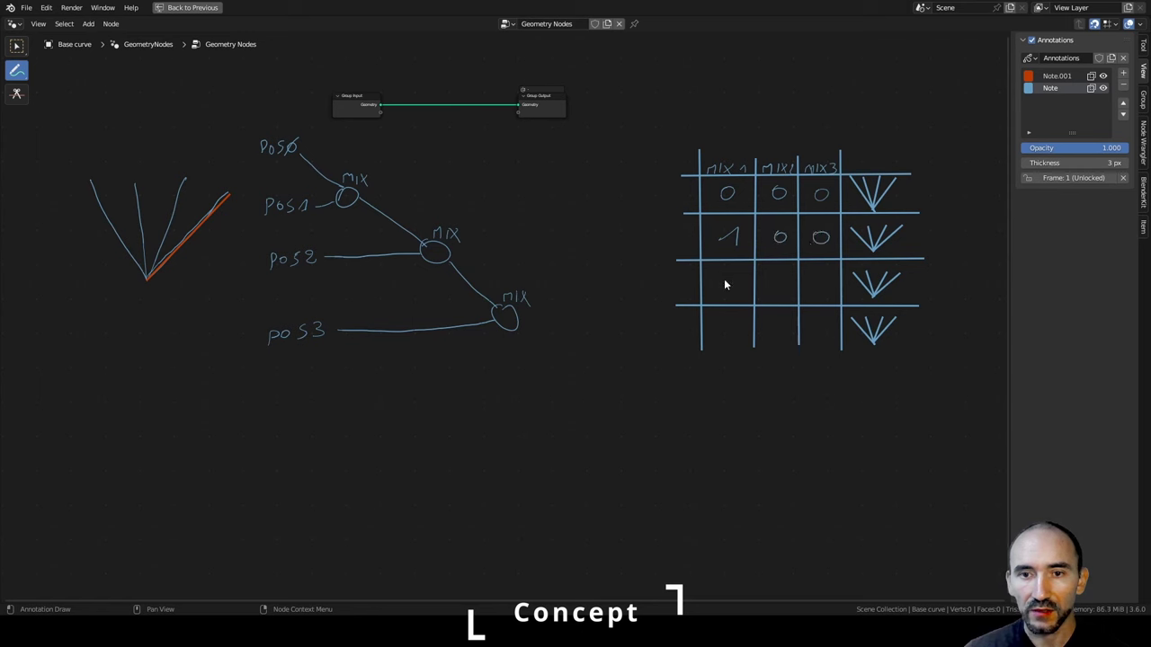
drag(787, 268, 782, 289)
drag(823, 278, 821, 281)
drag(717, 333, 825, 341)
Trace one curve per table row in red, moving from the rightmost curve to the leftmost, and save the file.
click(1064, 76)
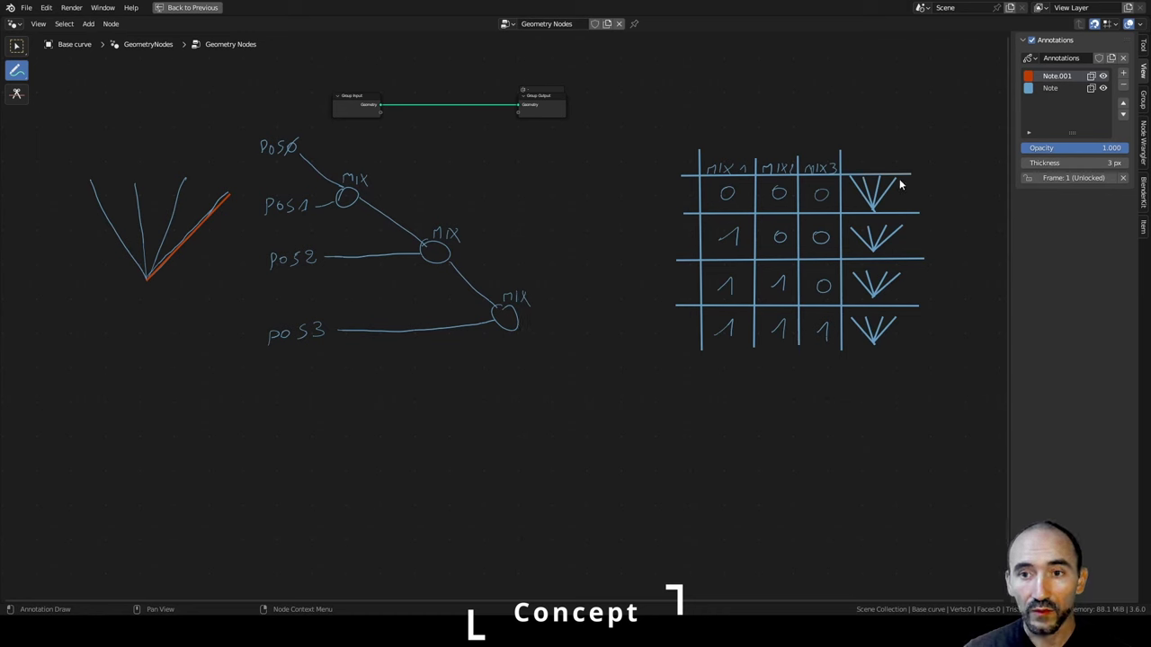
drag(898, 183, 879, 205)
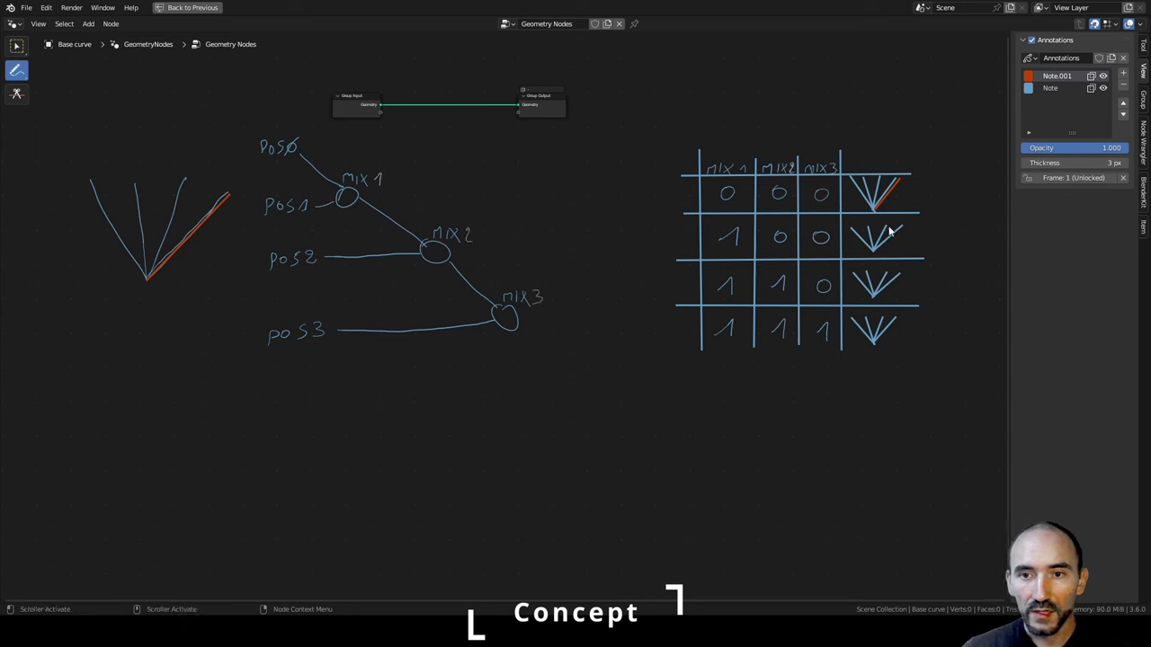
drag(889, 232, 874, 250)
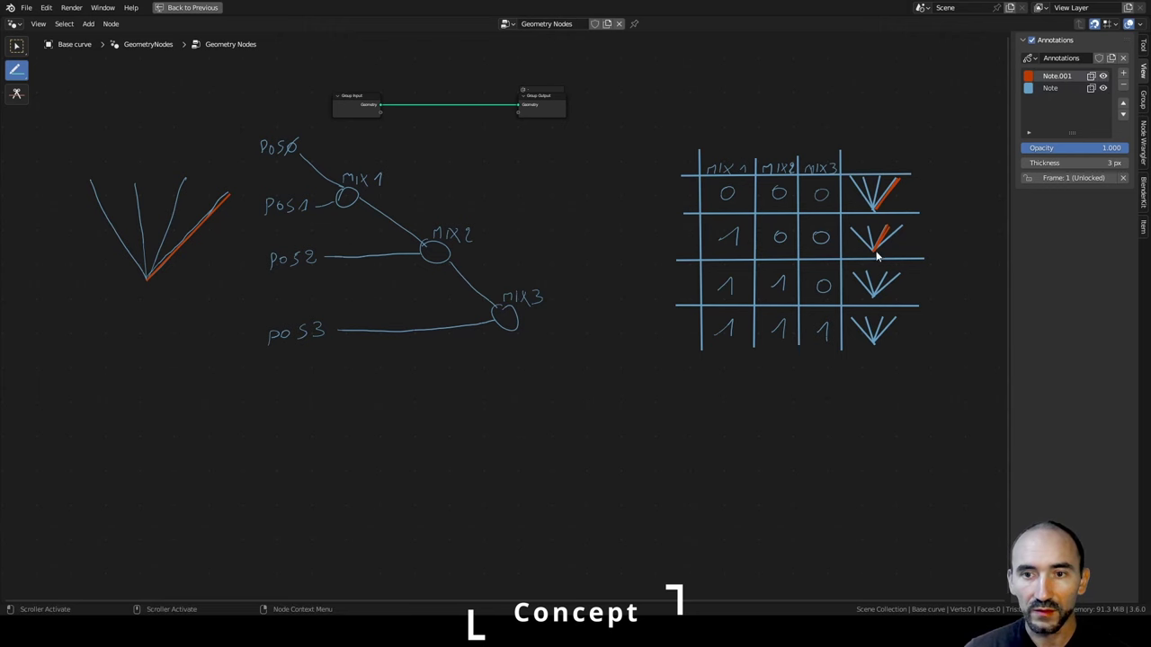
drag(867, 270, 873, 294)
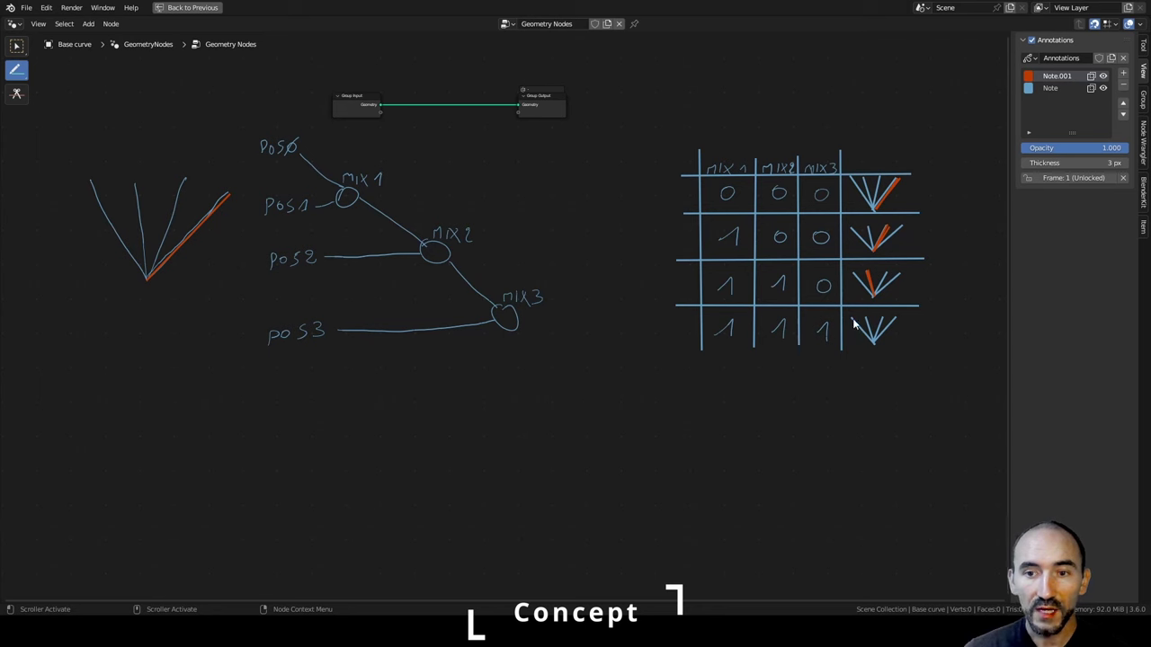
drag(853, 321, 875, 344)
key(w)
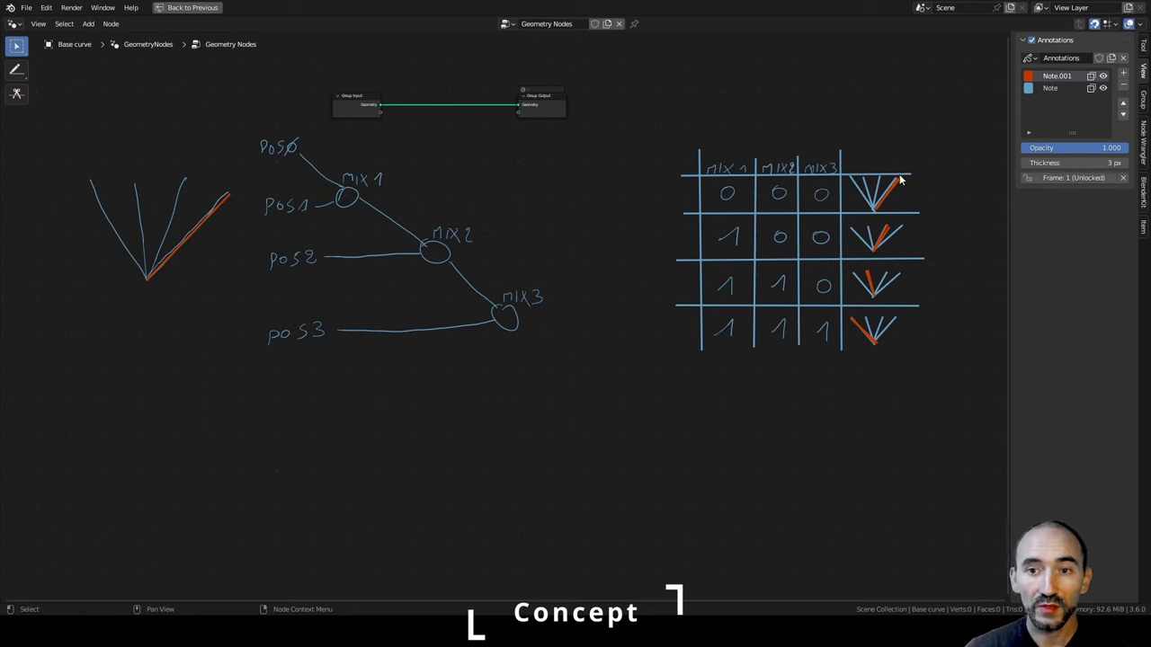
key(ctrl+s)
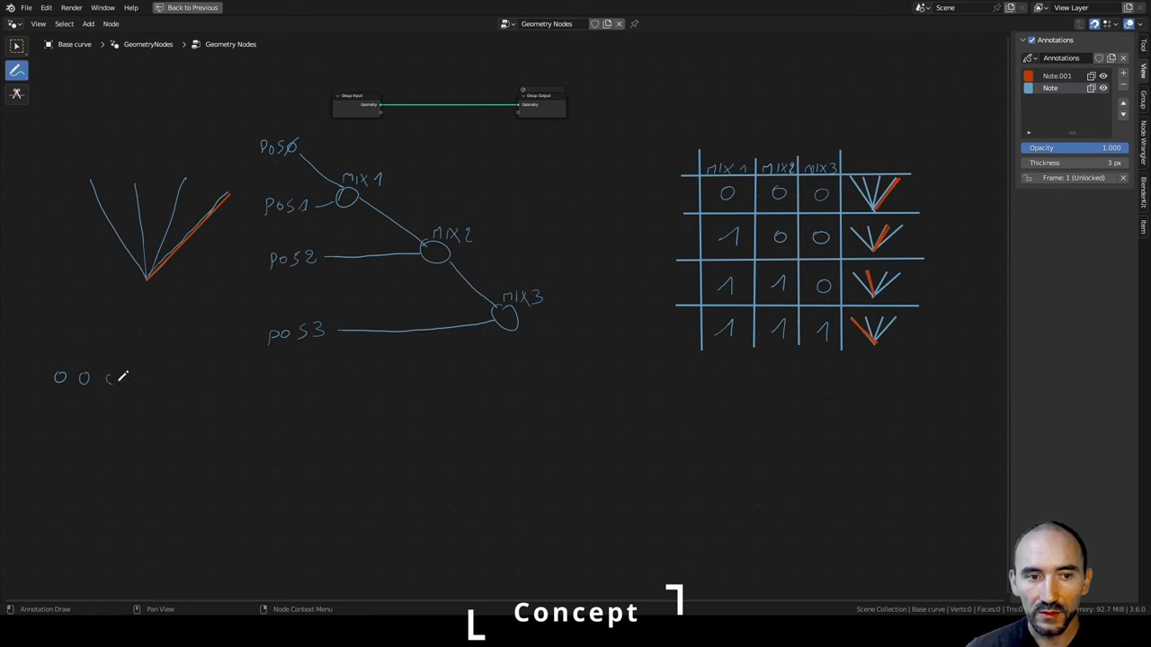
Write blue value rows below the curve fan: 0 0 0; 0,5 0 0; 1 0 0; 1 0,5 0; 1 1 0; 1 1 0,5; 1 1 1.
drag(121, 379, 116, 373)
mouse_move(45, 403)
mouse_down()
mouse_move(108, 398)
mouse_move(79, 431)
mouse_up()
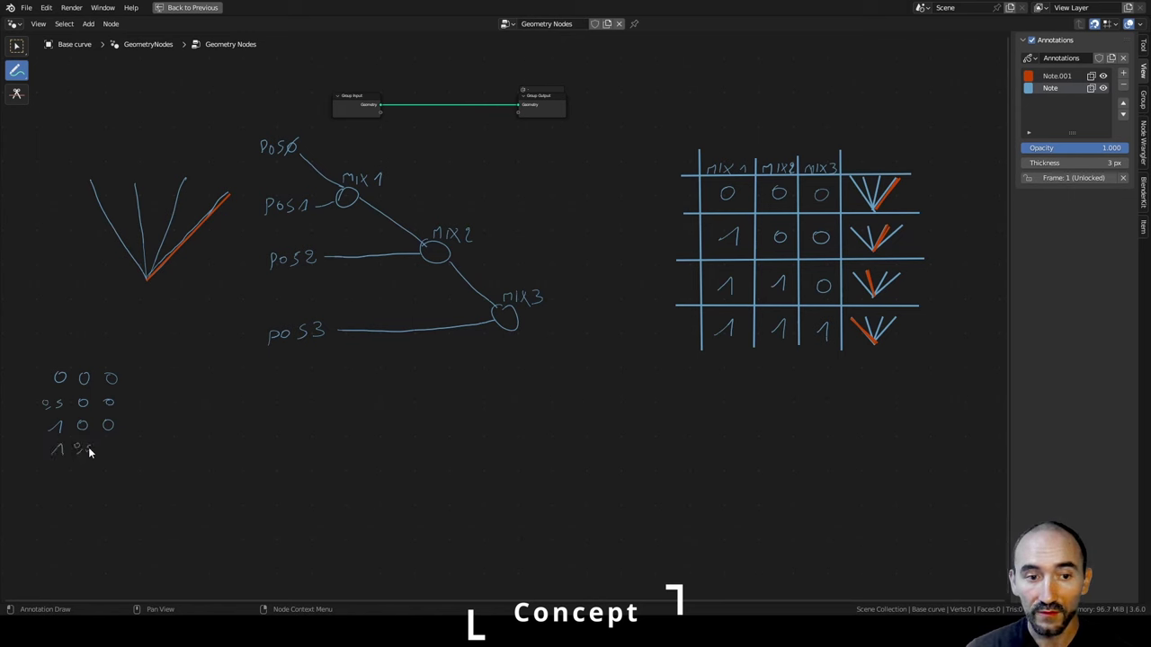
drag(114, 445, 111, 444)
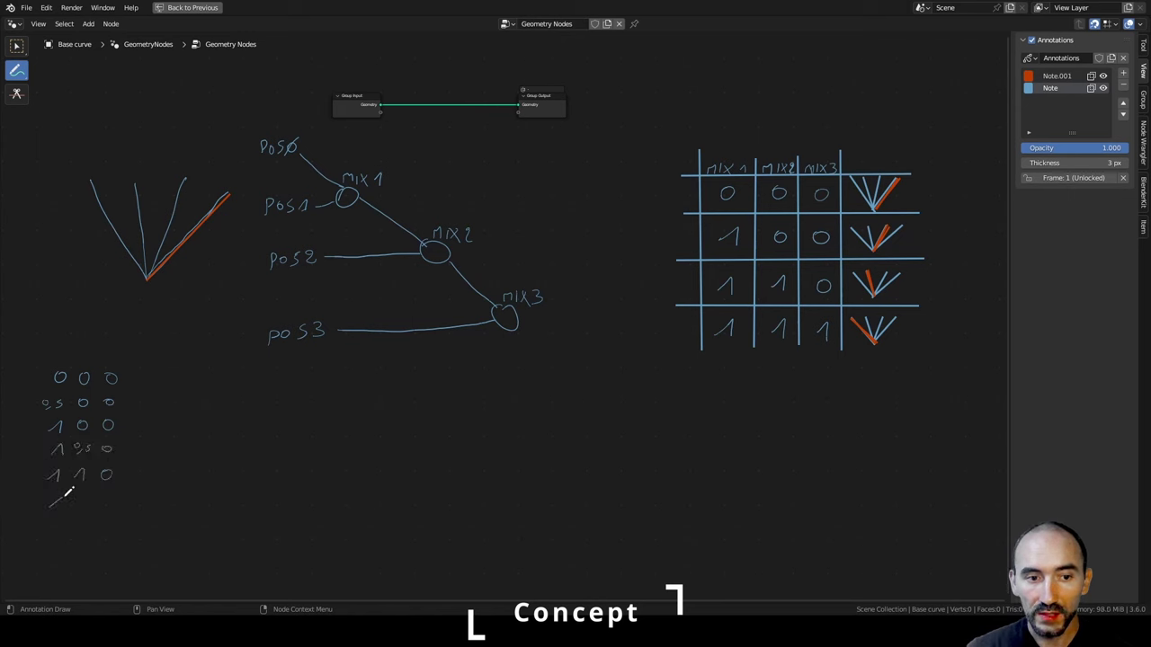
mouse_move(104, 501)
mouse_down()
mouse_move(113, 506)
mouse_move(57, 536)
mouse_up()
drag(71, 531, 104, 535)
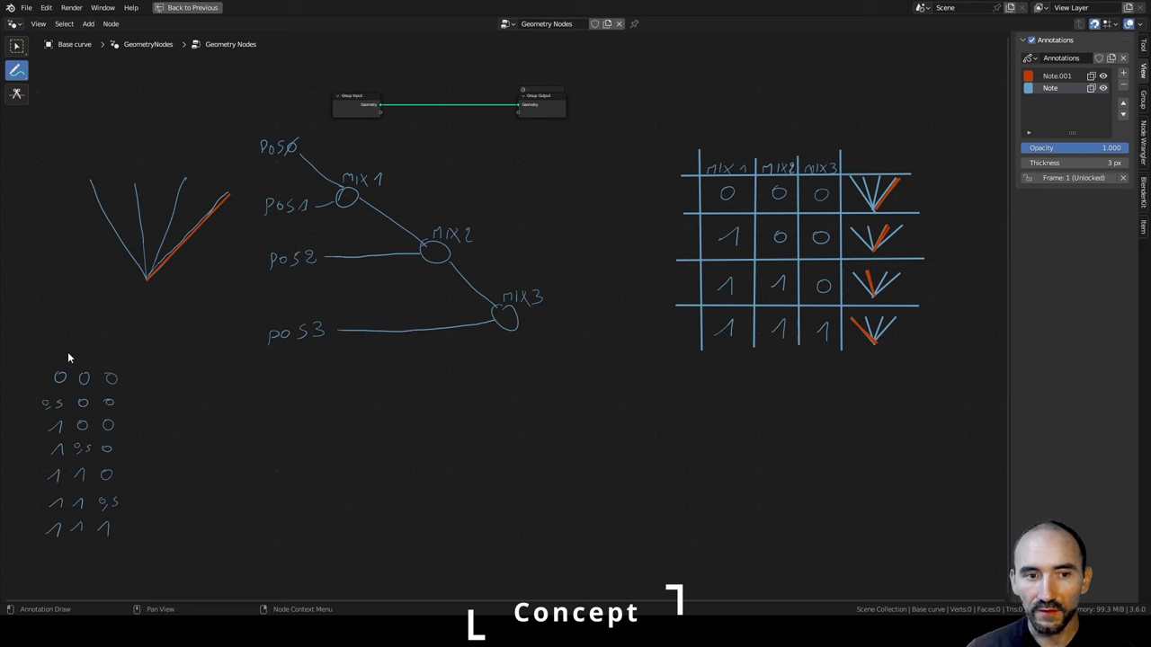
Label the value columns MIX1 and MIX2 and draw a curved arrow from MIX2 back to MIX1.
drag(76, 363, 86, 362)
drag(88, 353, 94, 361)
drag(94, 352, 88, 362)
mouse_move(94, 354)
mouse_down()
mouse_move(99, 362)
mouse_move(64, 336)
mouse_up()
mouse_move(63, 336)
mouse_down()
mouse_move(52, 368)
mouse_move(57, 360)
mouse_move(68, 376)
mouse_up()
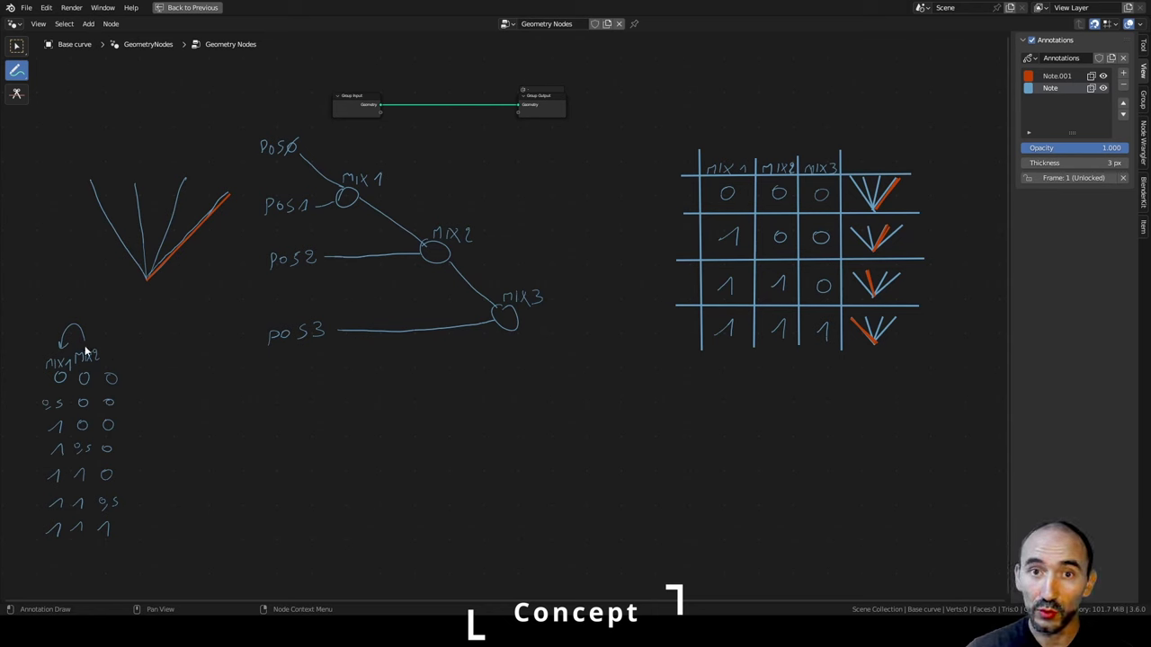
Draw a double arrow beside the value rows, followed by a flat line that ramps down to a lower flat line.
drag(165, 414, 191, 423)
drag(180, 402, 185, 434)
mouse_move(251, 379)
mouse_down()
mouse_move(312, 378)
mouse_move(384, 452)
mouse_up()
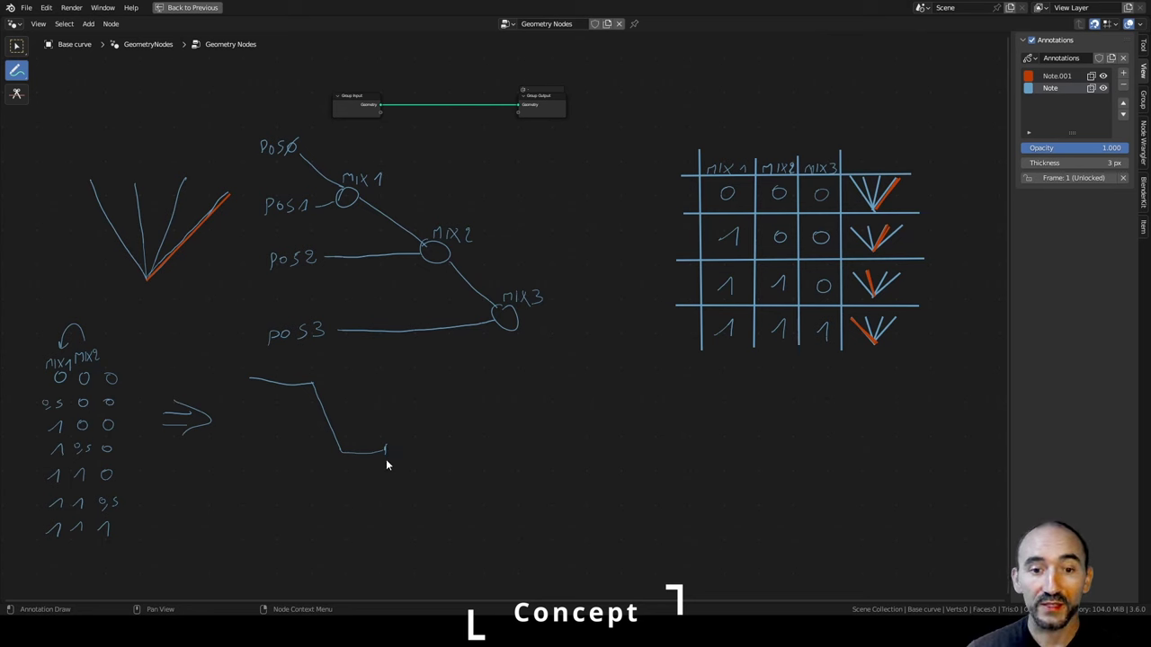
Draw vertical marker lines numbered 1, 2 and 3 at the ramp's low end, with an arrow underneath pointing back along the ramp.
drag(394, 381, 397, 463)
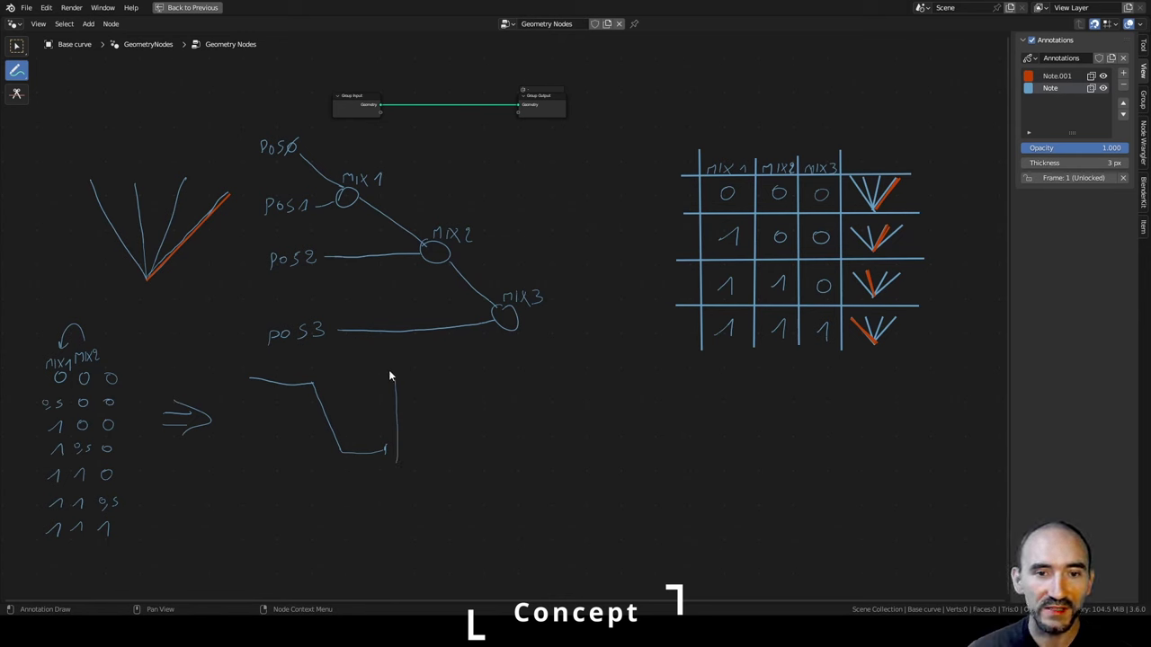
drag(388, 370, 395, 374)
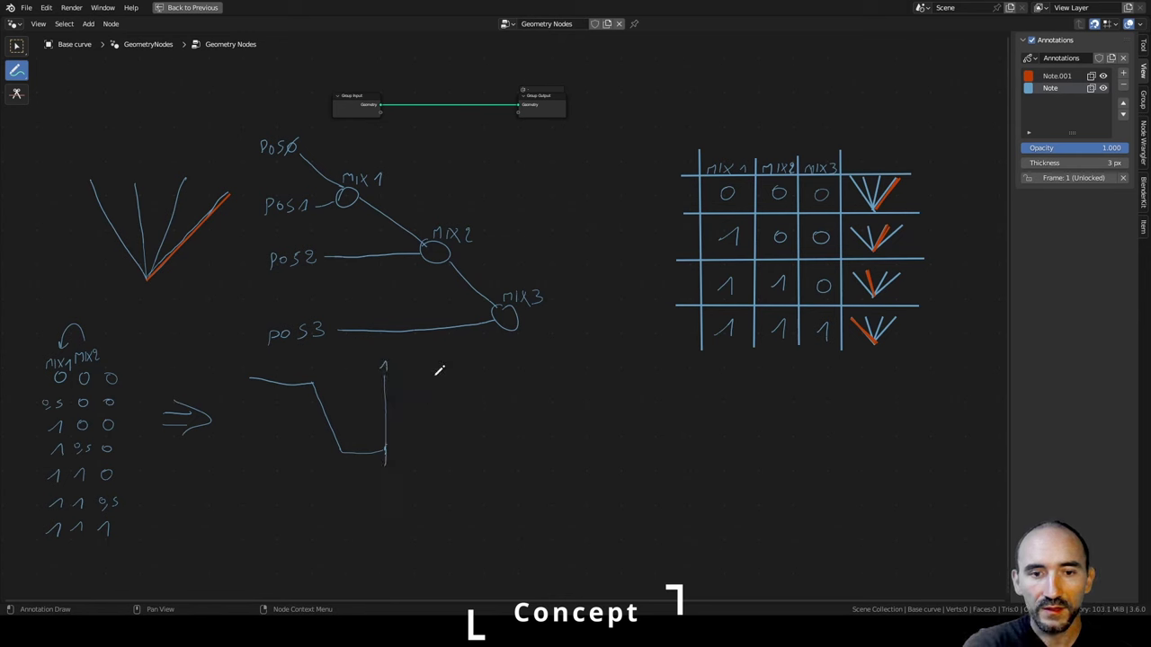
drag(435, 375, 435, 456)
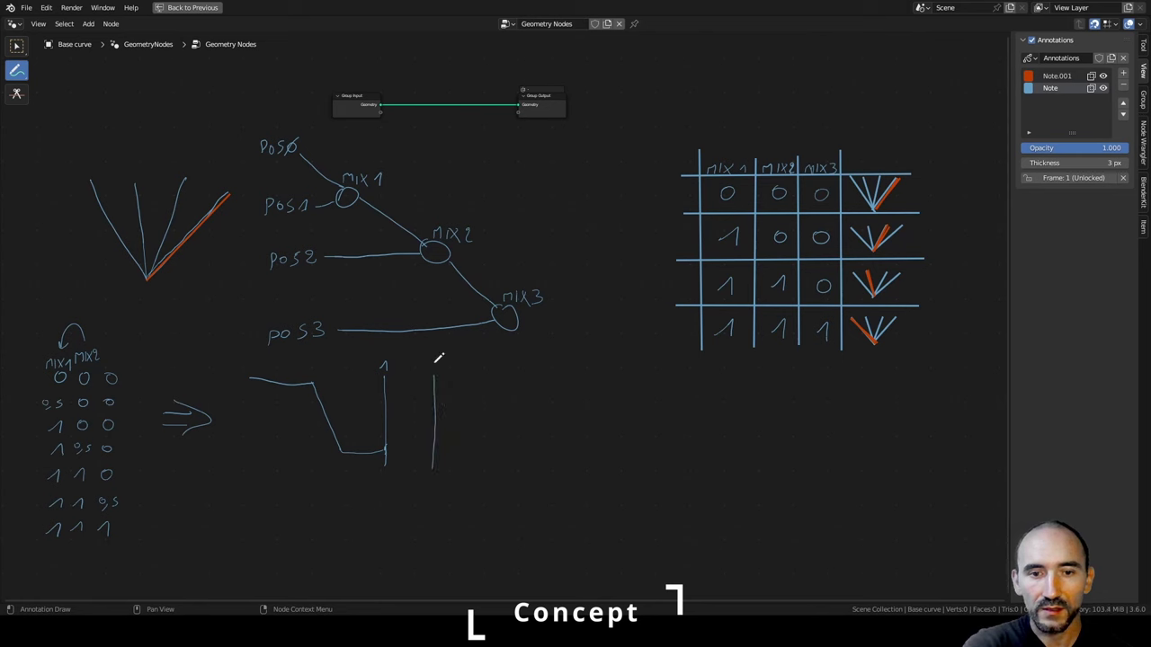
mouse_move(431, 362)
mouse_down()
mouse_move(483, 442)
mouse_move(482, 467)
mouse_up()
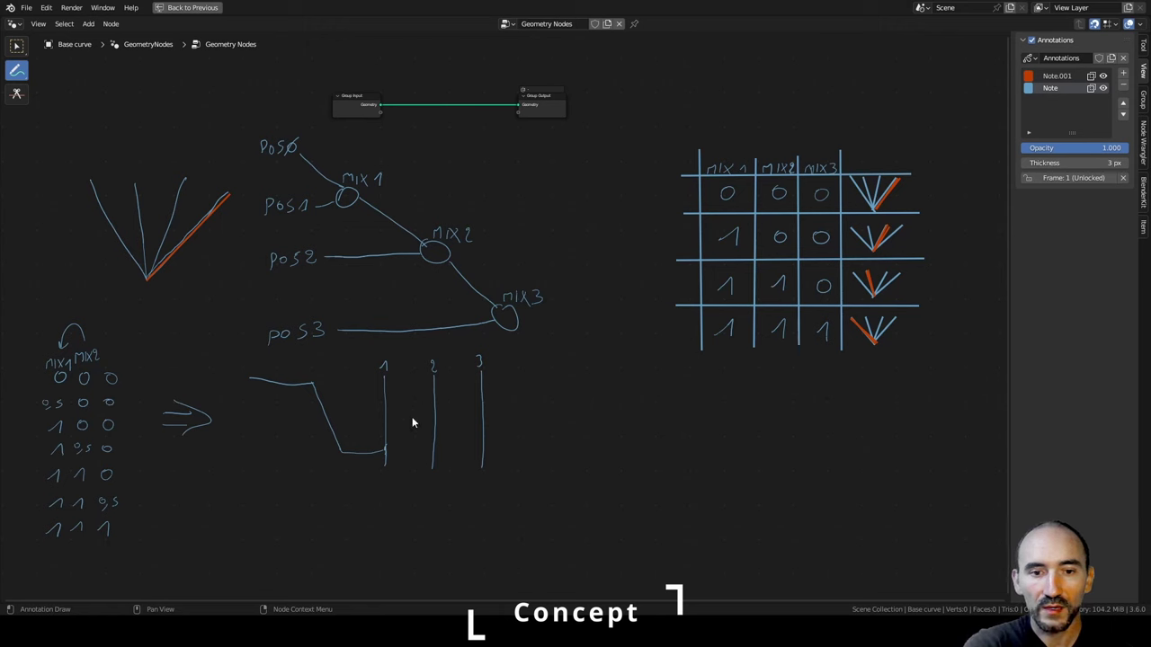
mouse_move(402, 470)
mouse_down()
mouse_move(278, 470)
mouse_move(297, 480)
mouse_up()
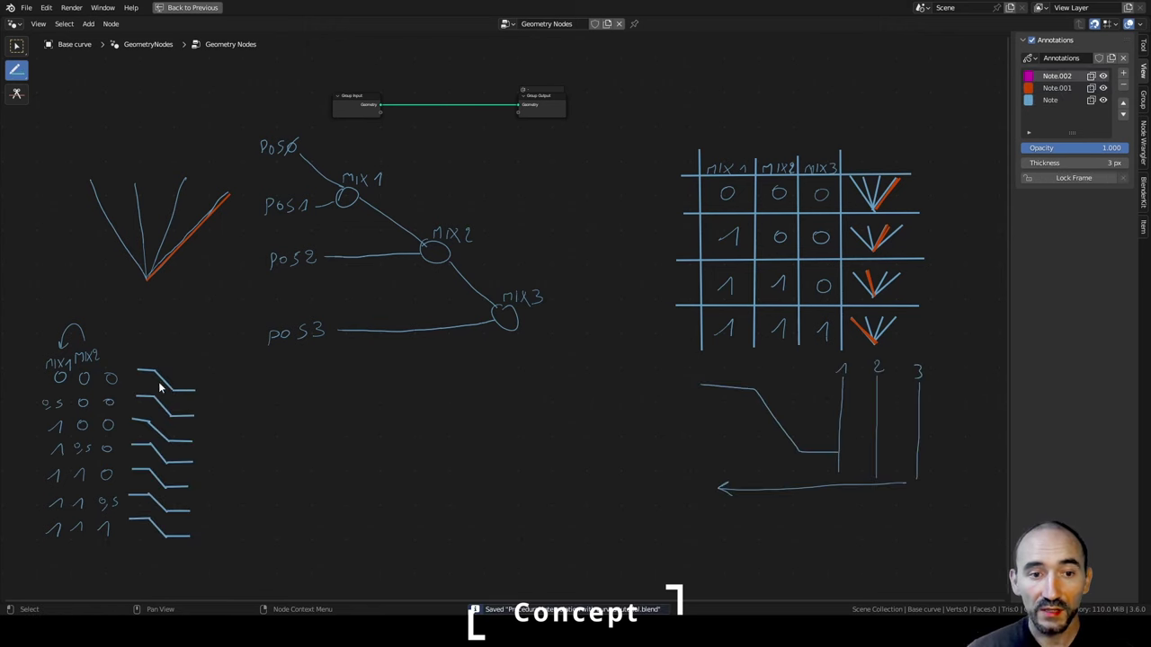
Mark three magenta ticks on each small ramp beside the value rows, shifting them one step back along the ramp per row.
key(ctrl+shift+z)
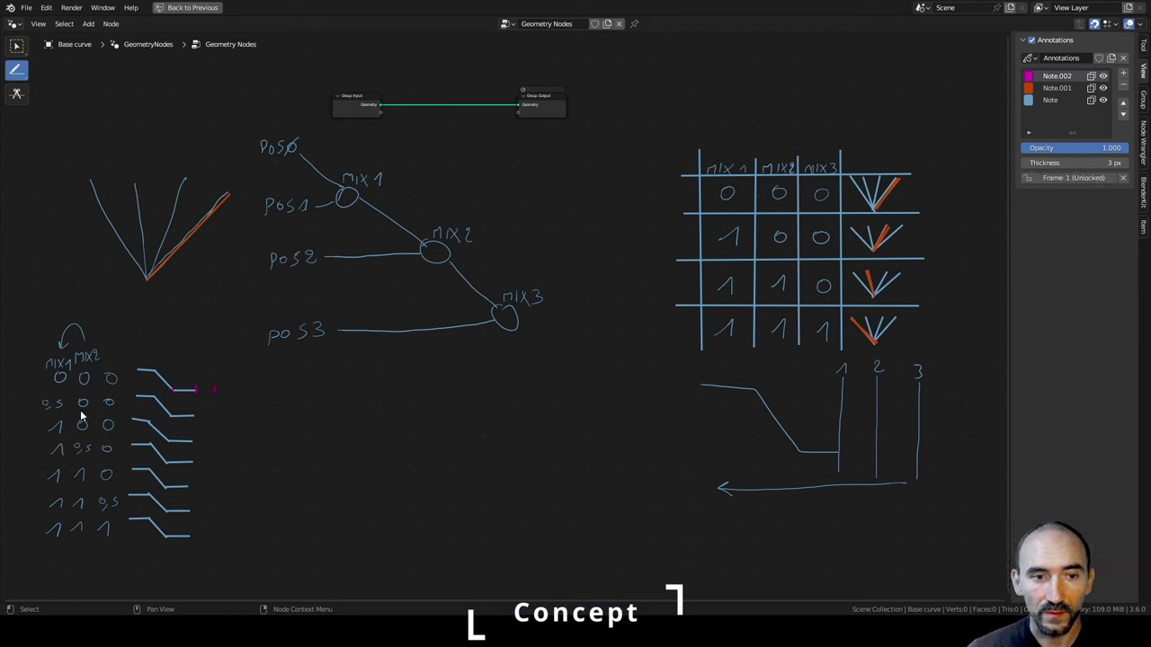
click(206, 418)
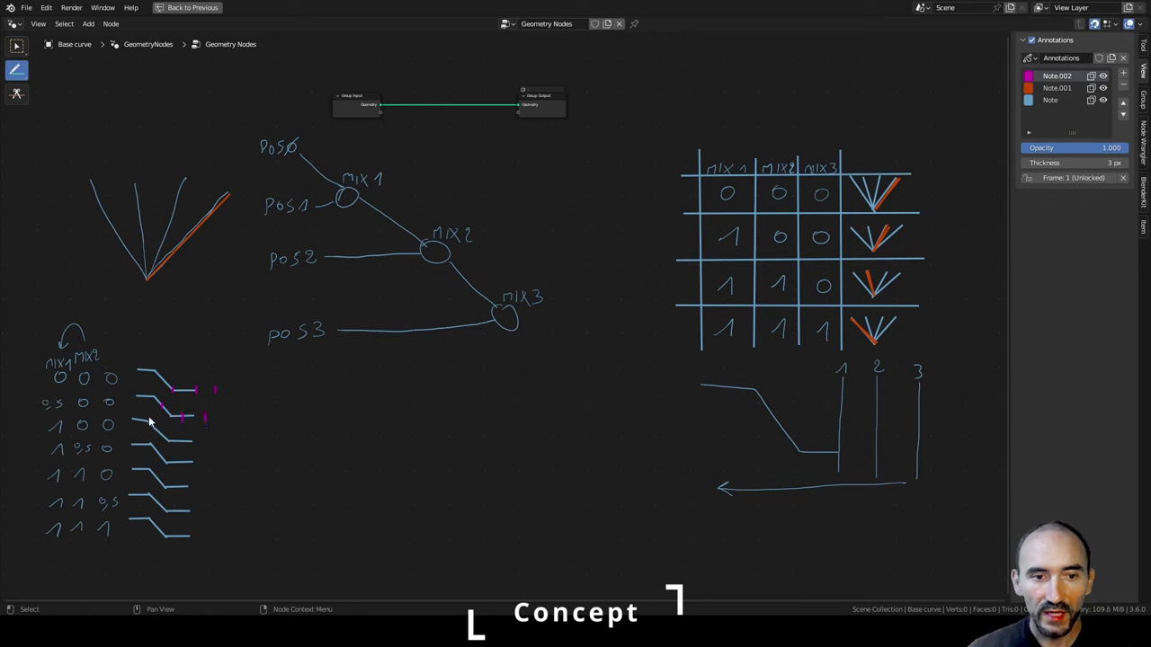
click(169, 440)
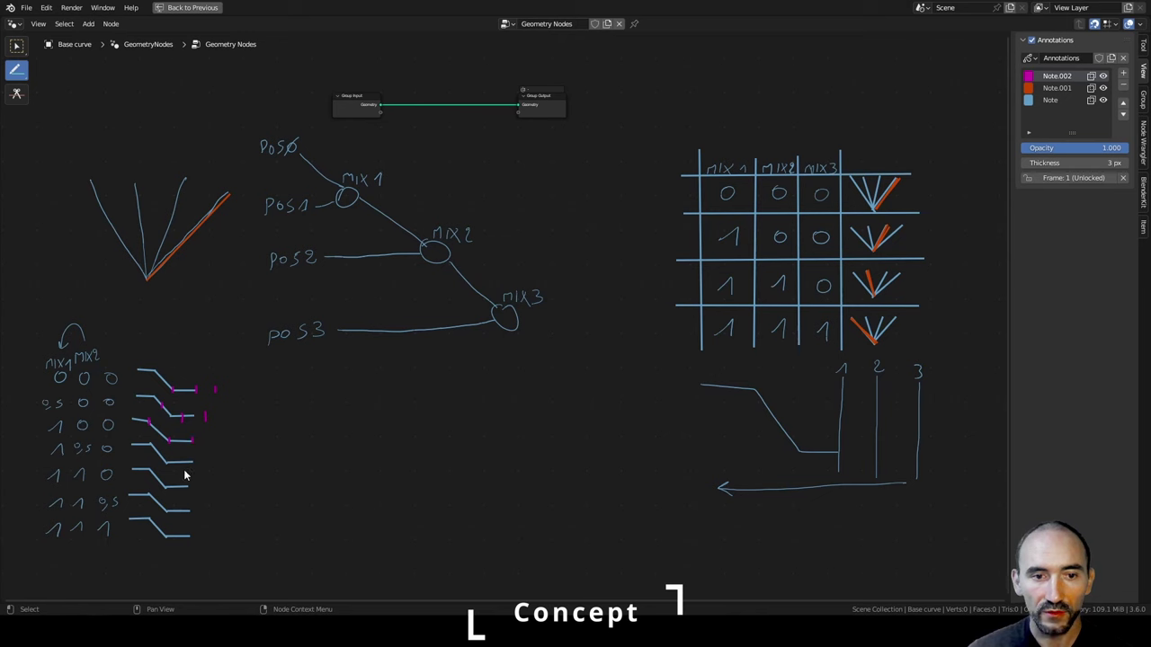
click(140, 445)
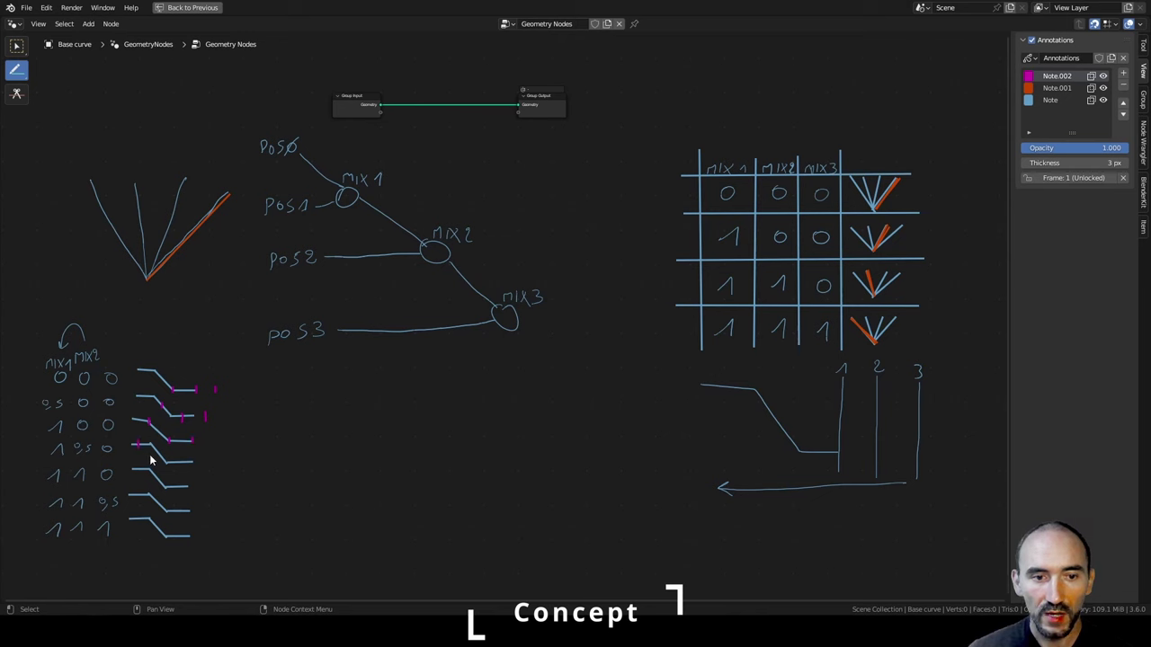
click(159, 455)
click(179, 463)
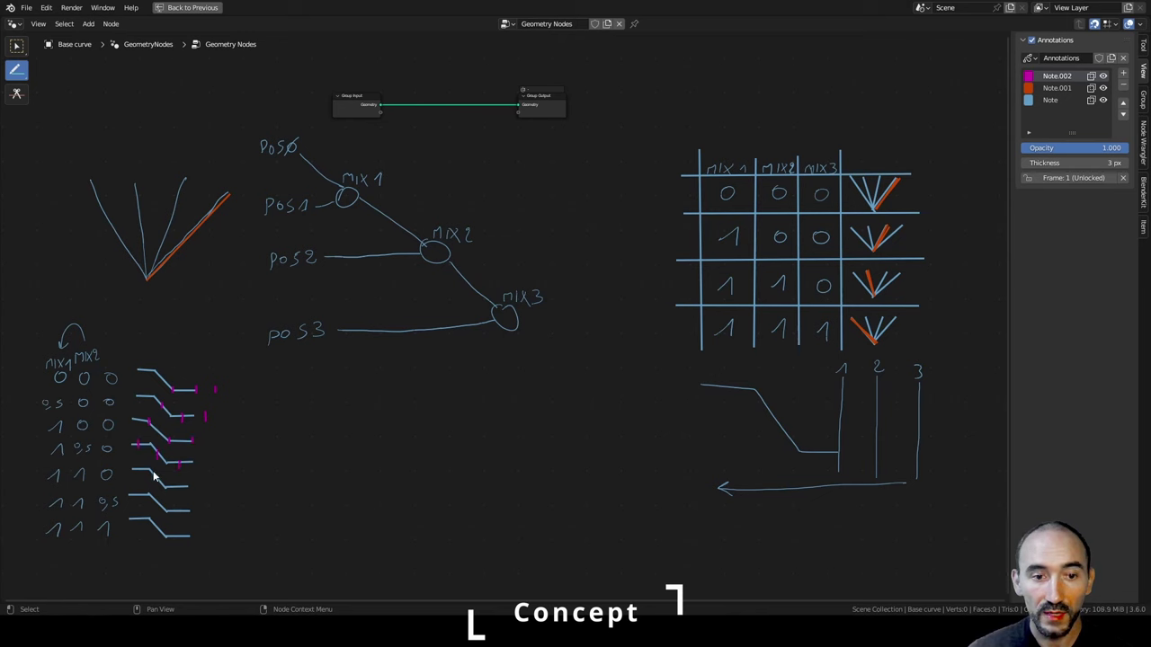
mouse_move(132, 469)
mouse_down()
mouse_move(149, 468)
mouse_move(121, 498)
mouse_up()
click(136, 495)
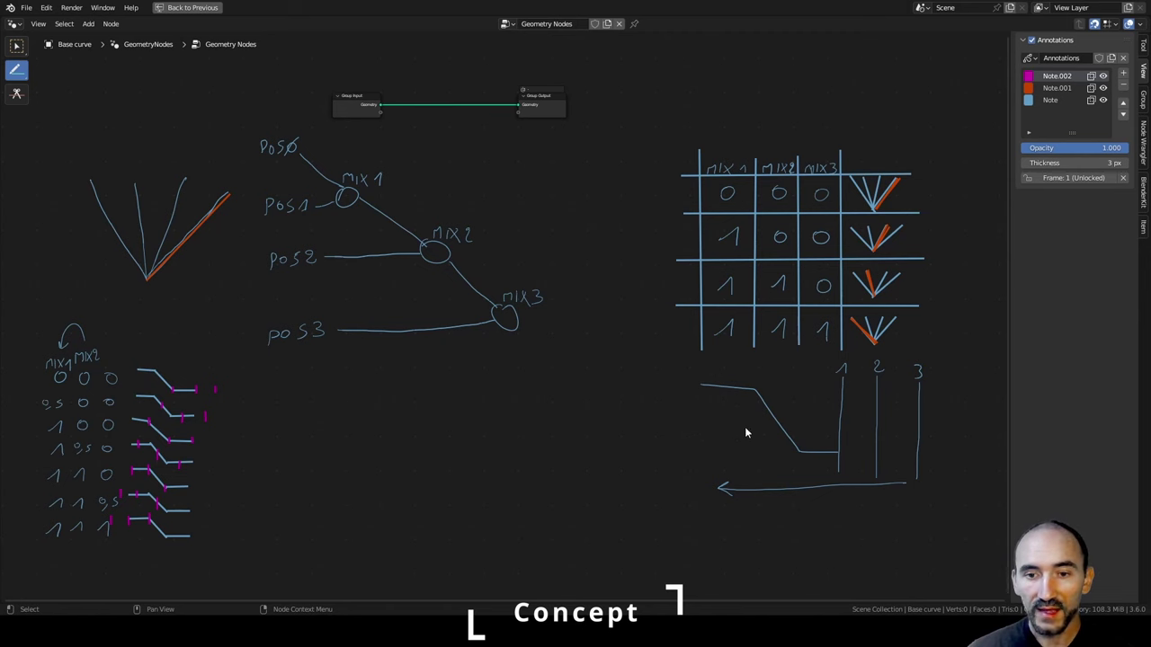
Draw a magenta arrow beside the large ramp, pointing to two overlapping smooth S-shaped falloff curves.
drag(753, 426, 720, 442)
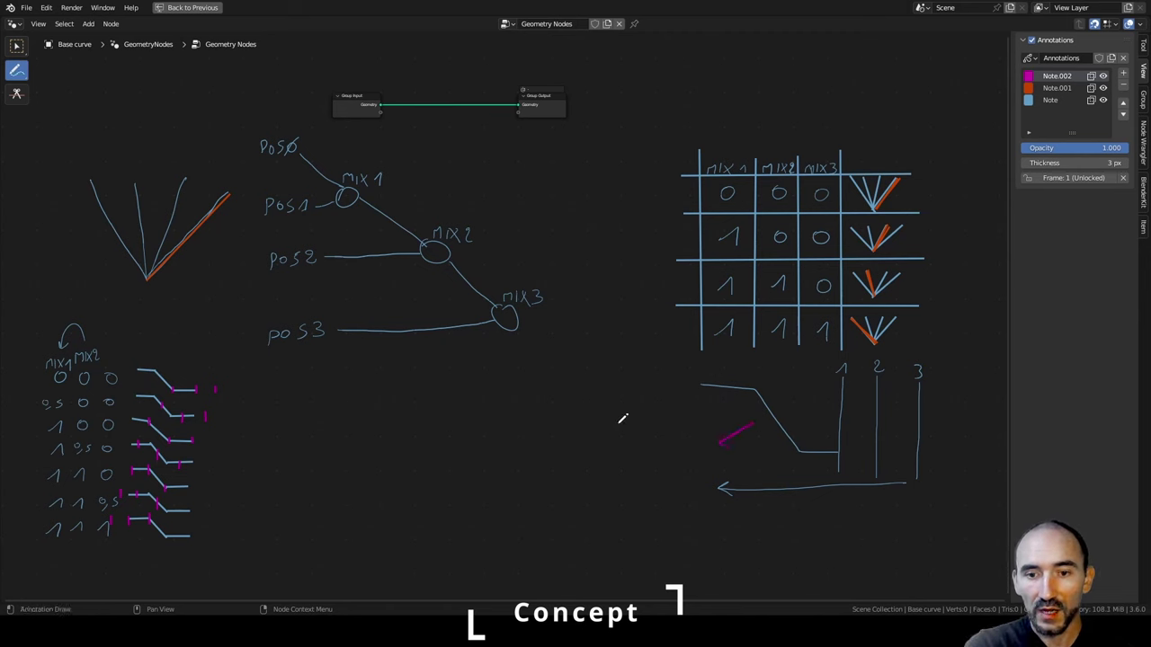
mouse_move(620, 422)
mouse_down()
mouse_move(657, 419)
mouse_move(687, 465)
mouse_move(718, 474)
mouse_up()
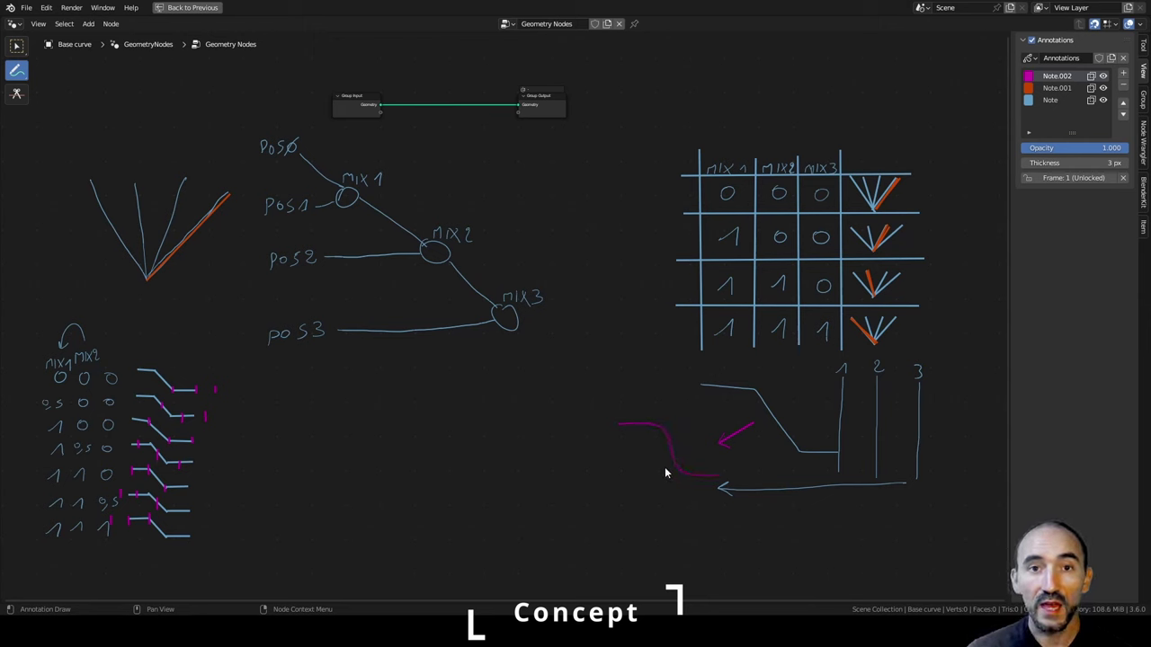
drag(640, 420, 738, 466)
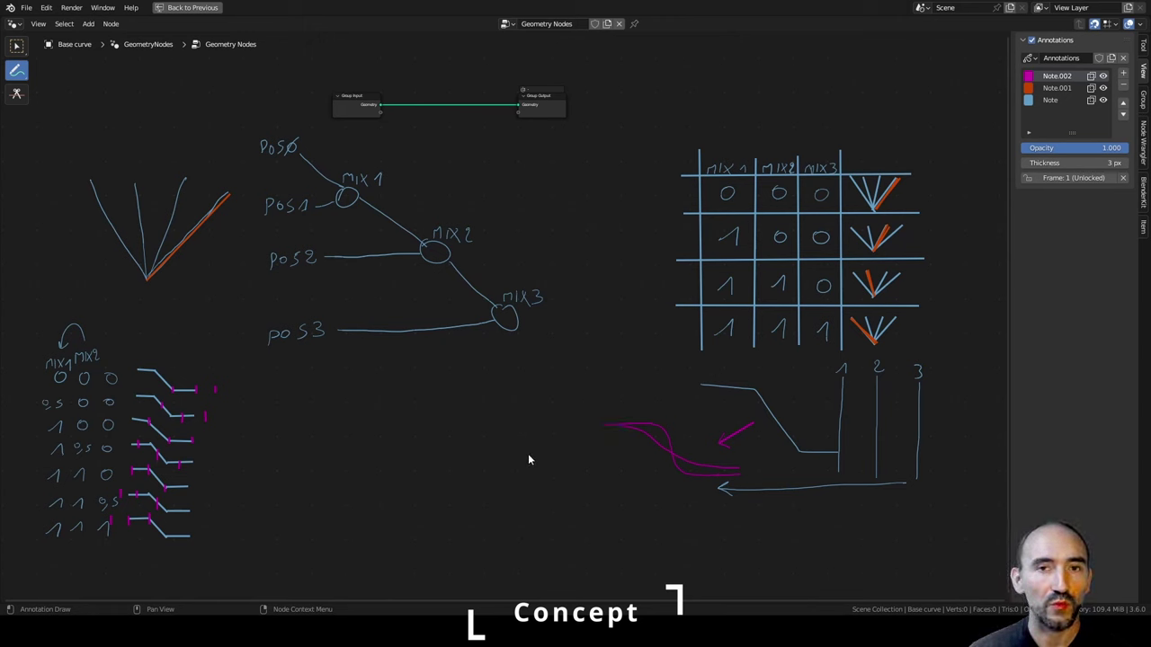
Return from the maximized node editor to the full workspace layout and hide the annotations.
click(193, 7)
mouse_move(474, 305)
middle_down()
mouse_move(535, 393)
mouse_move(426, 450)
mouse_move(470, 386)
middle_up()
scroll(388, 437, down, 4)
scroll(366, 449, up, 6)
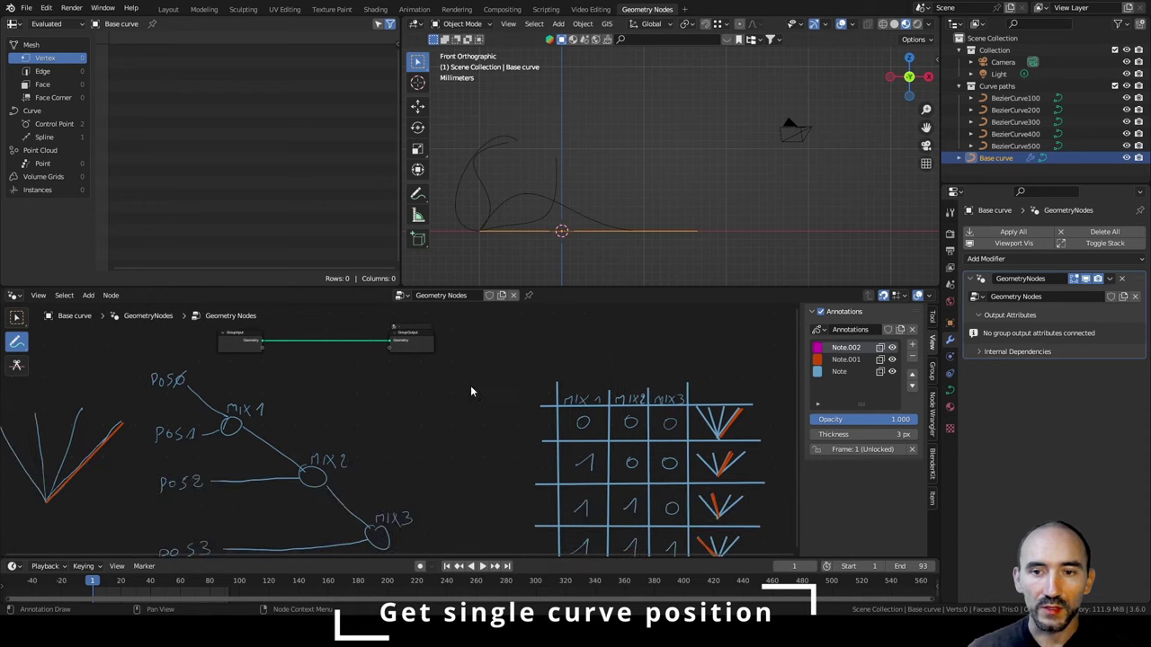
click(820, 312)
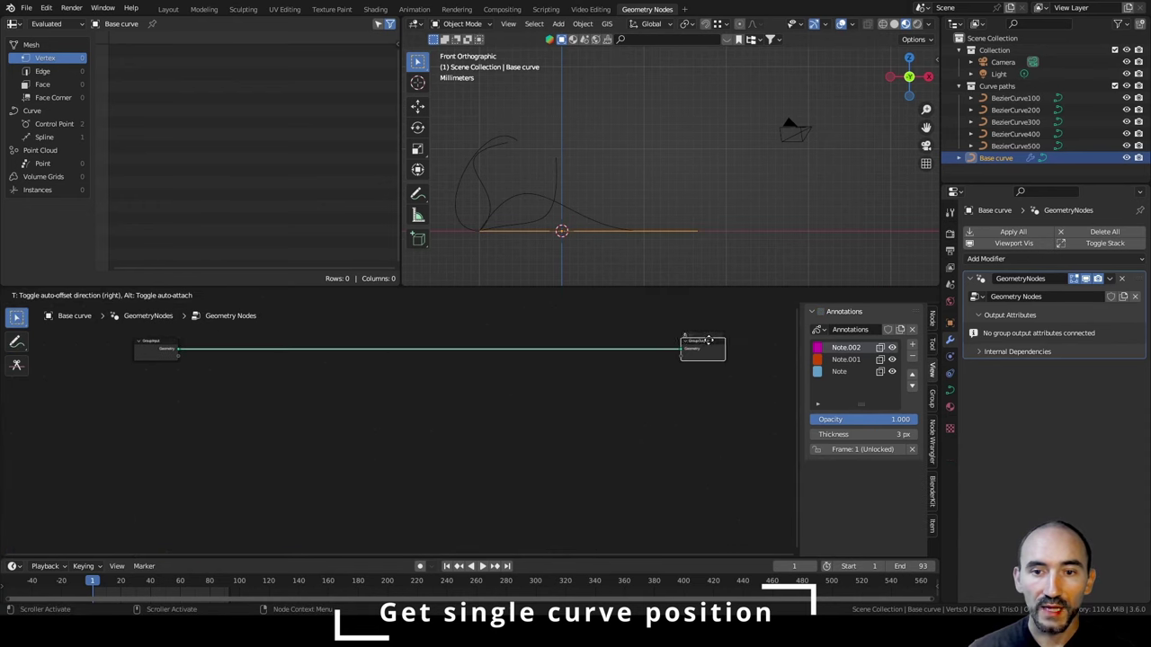
Move the Group Output node farther from Group Input to make room for new nodes.
drag(699, 336, 743, 336)
middle_drag(353, 408, 311, 452)
scroll(437, 386, up, 1)
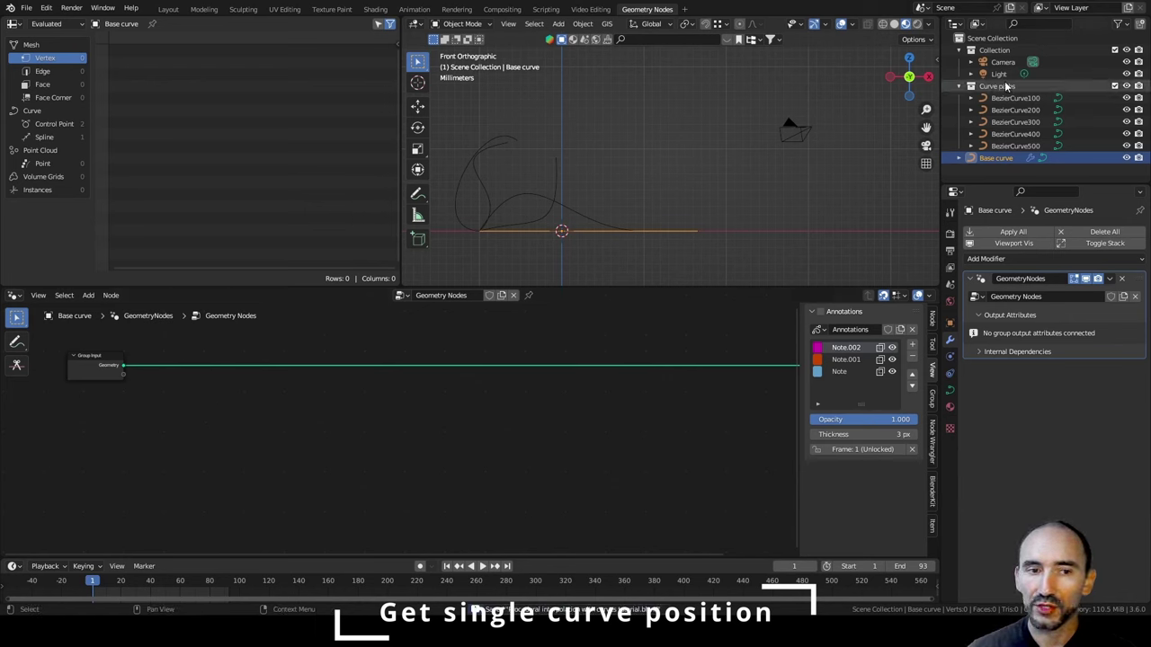
Add a Collection Info node for the Curve paths collection and expose its collection as a Group Input socket.
drag(1005, 82, 190, 423)
scroll(255, 425, up, 1)
middle_drag(356, 414, 376, 427)
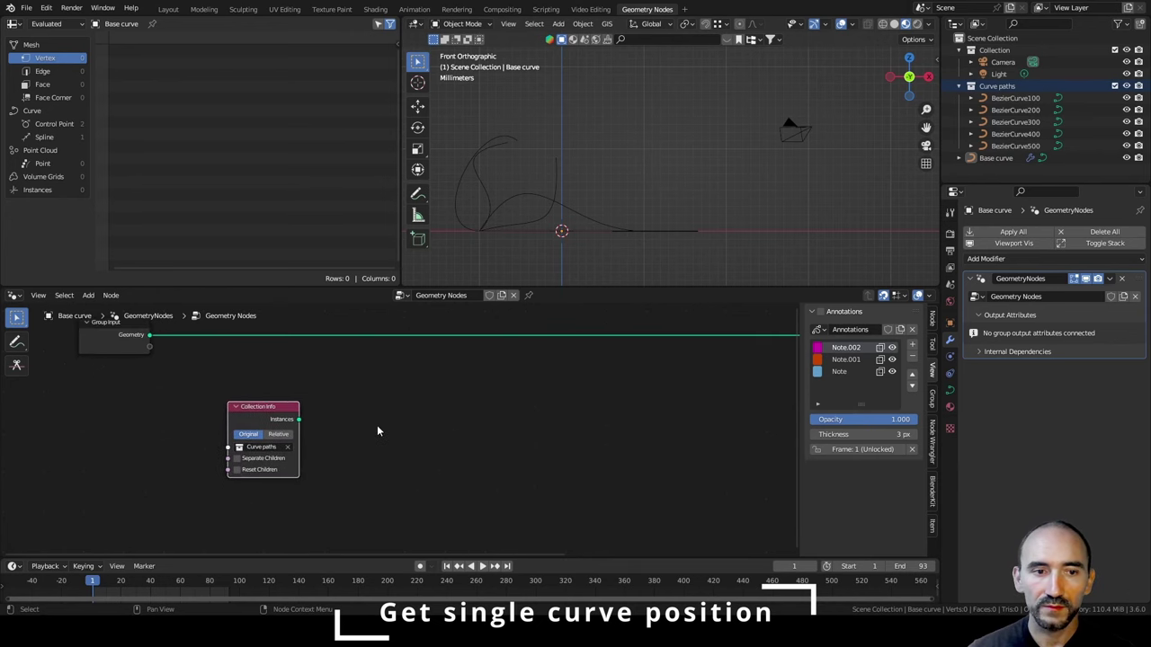
drag(227, 447, 149, 346)
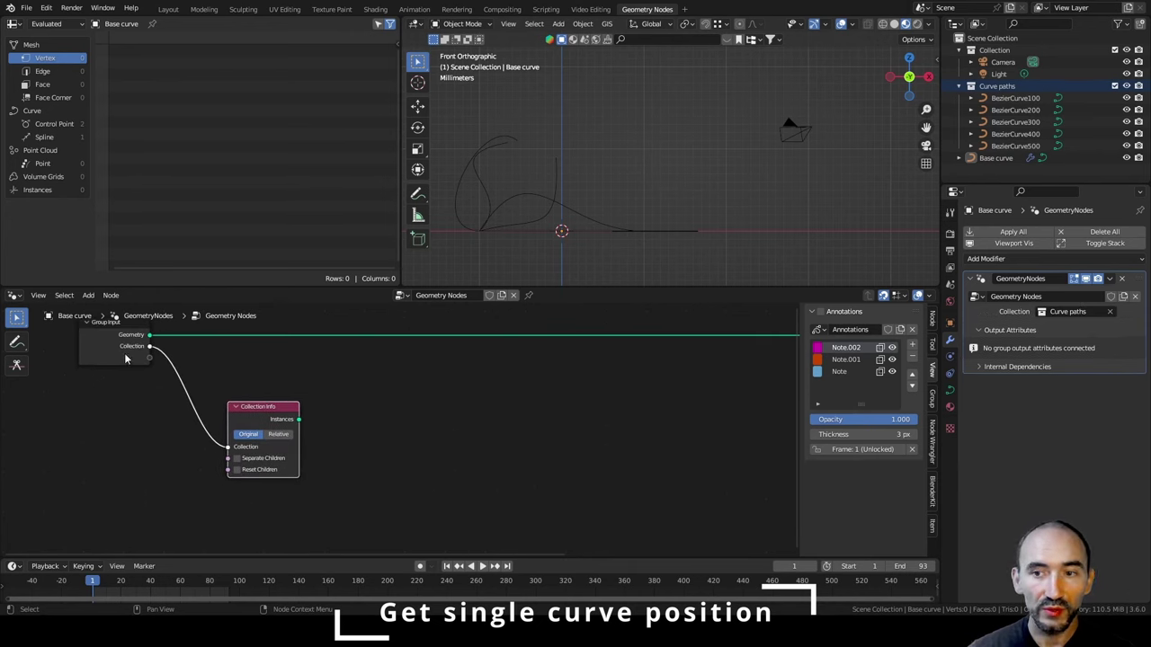
Rename the exposed Collection group input to Curves.
click(933, 392)
click(845, 345)
click(877, 419)
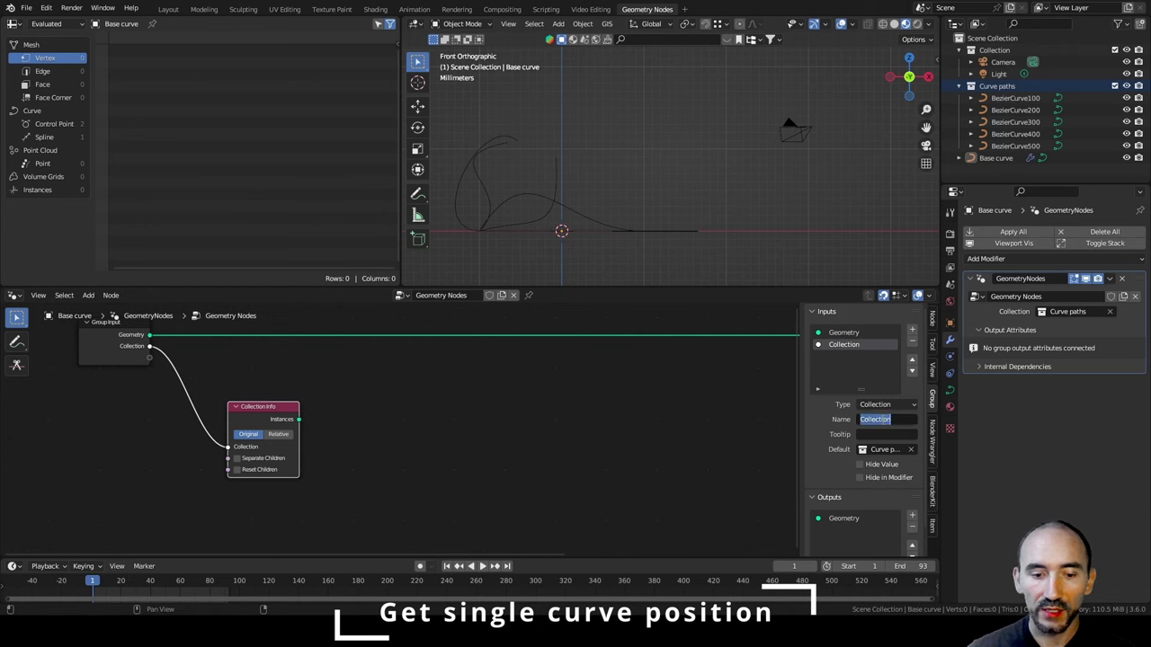
text(Curves)
Set Collection Info to Relative with Separate Children enabled, and expose Reset Children as a group input.
click(278, 434)
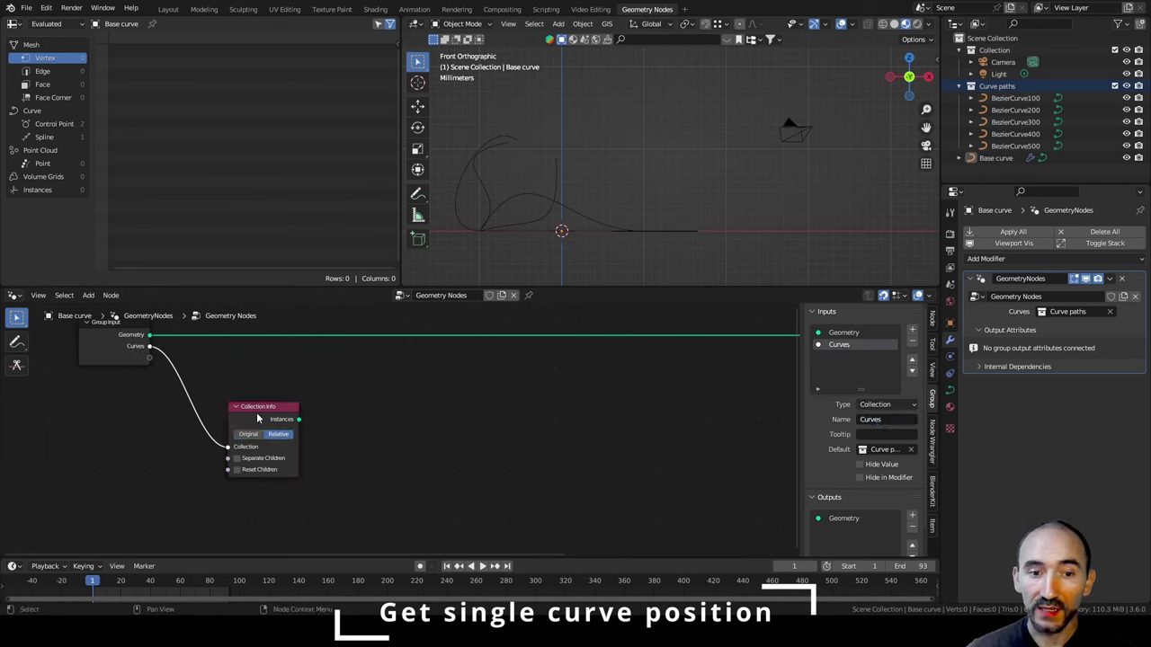
drag(257, 418, 249, 365)
click(239, 404)
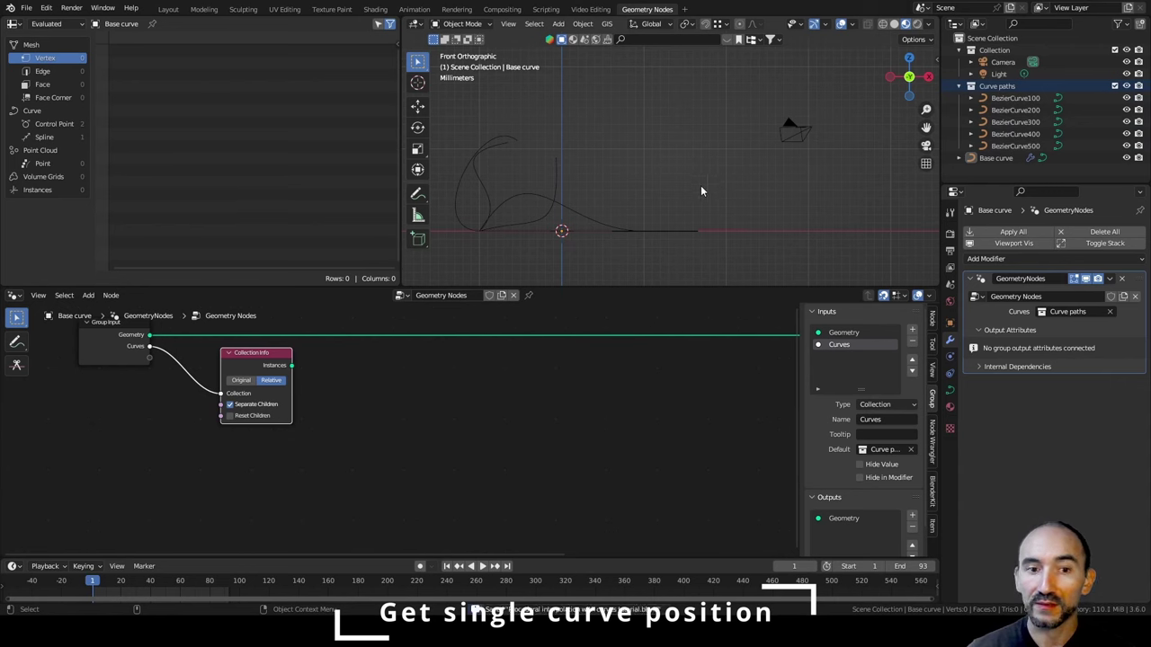
drag(220, 415, 151, 358)
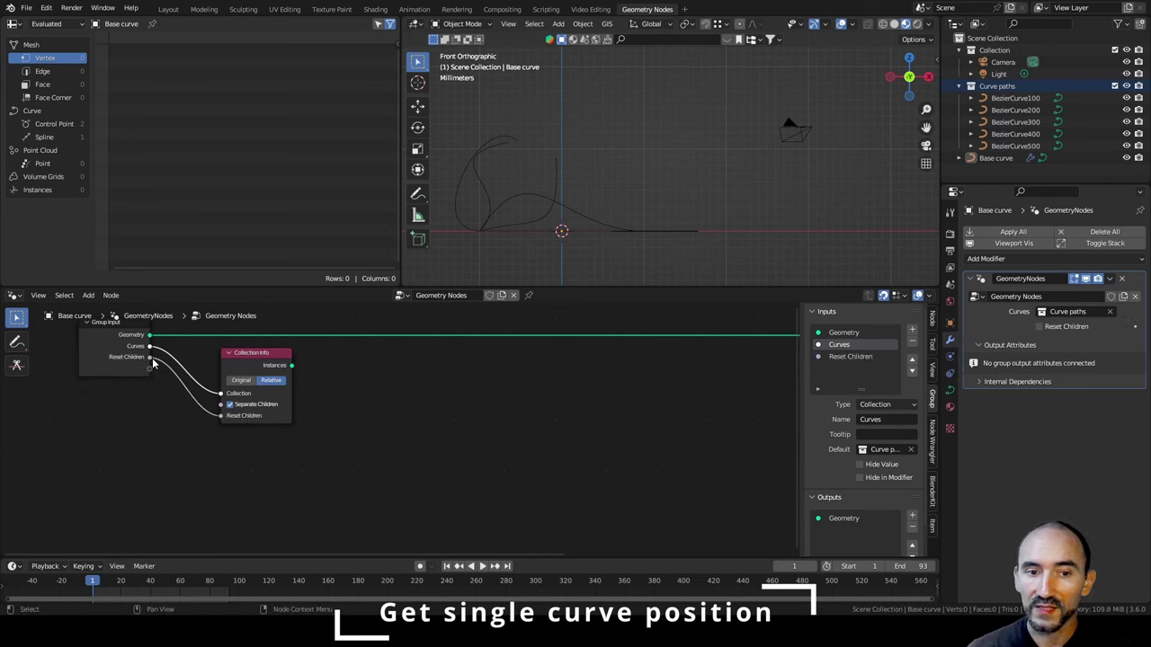
drag(250, 355, 209, 355)
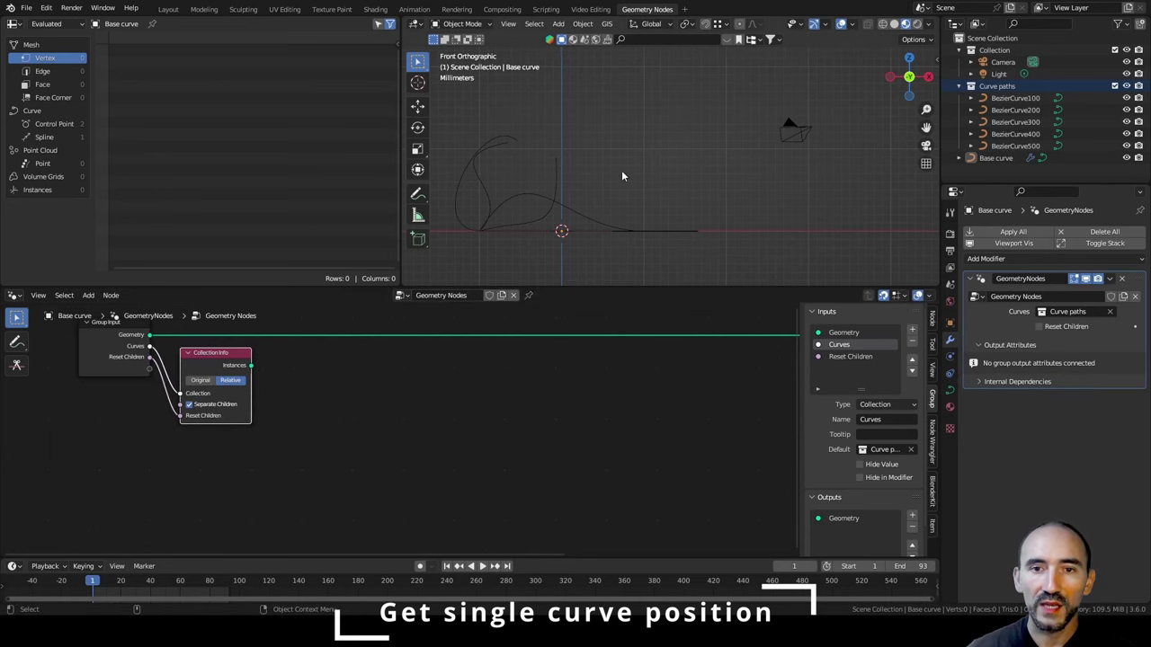
Examine in the 3D viewport where the path curves lie relative to the Base curve and its origin.
middle_drag(622, 170, 637, 197)
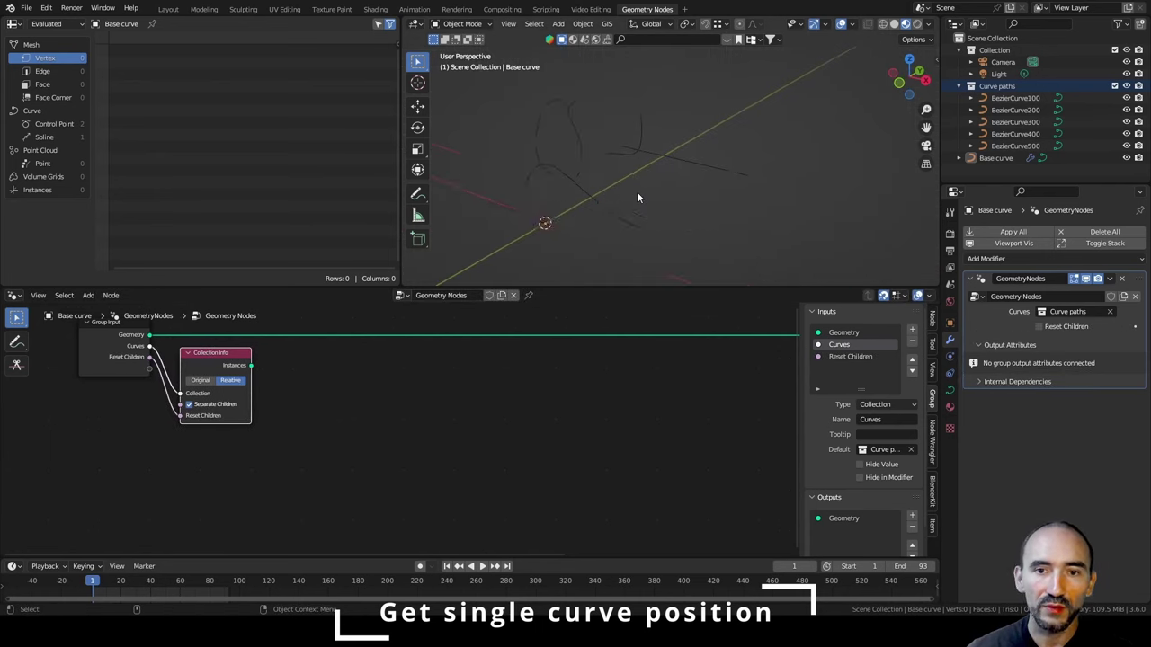
click(575, 239)
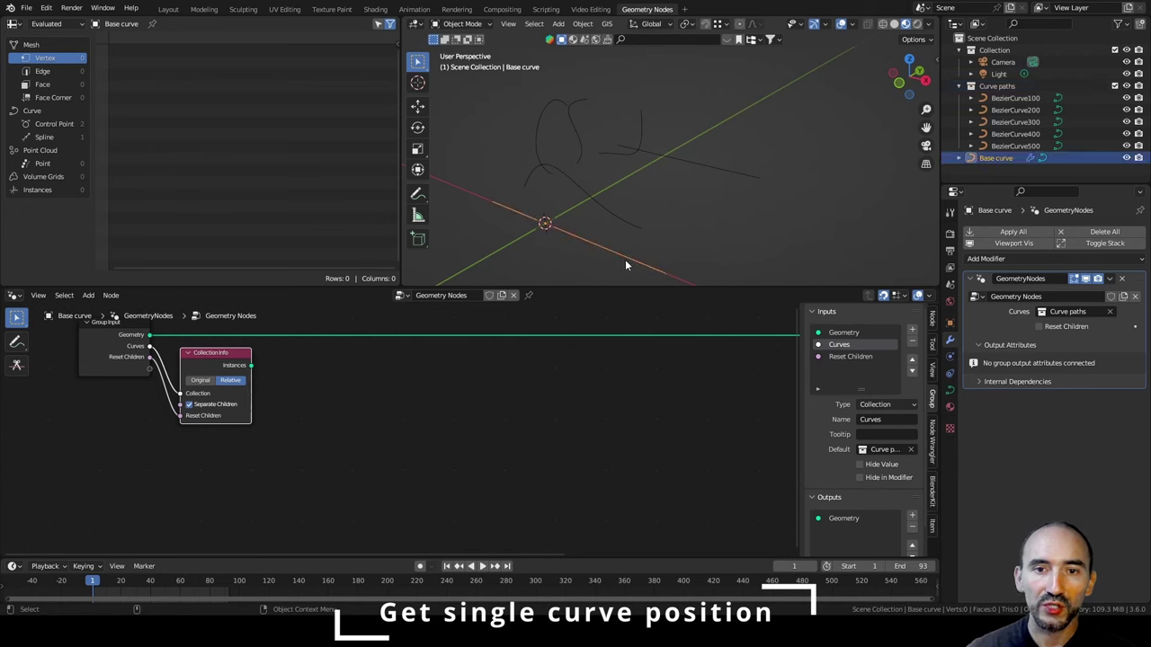
click(492, 200)
middle_drag(493, 199, 616, 196)
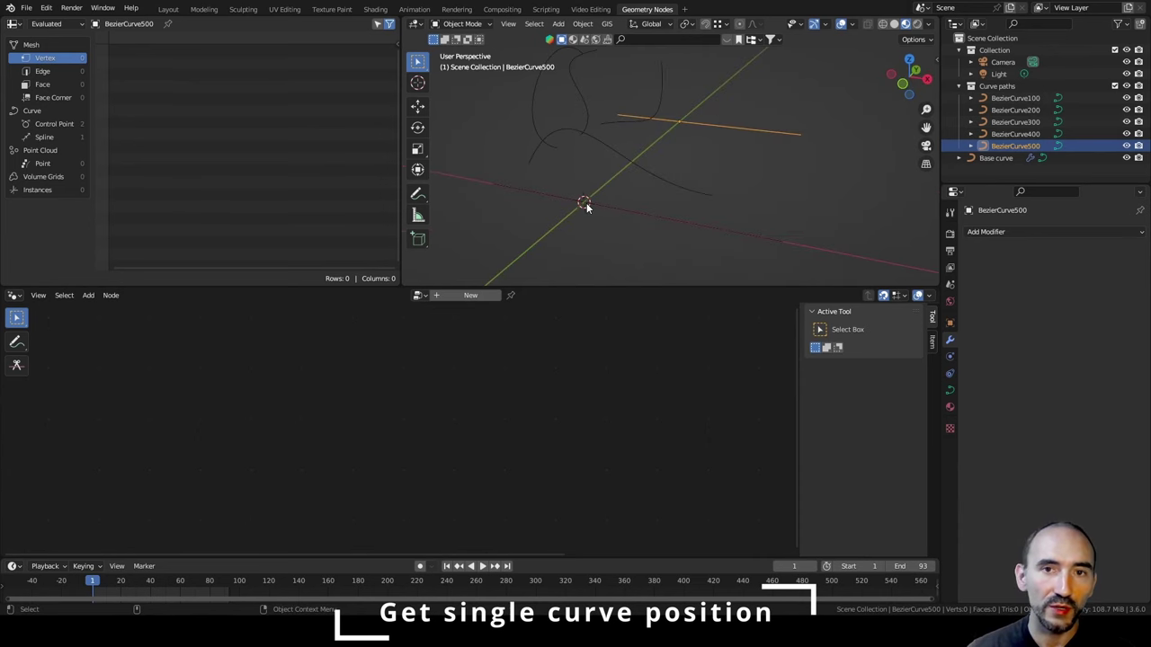
click(553, 193)
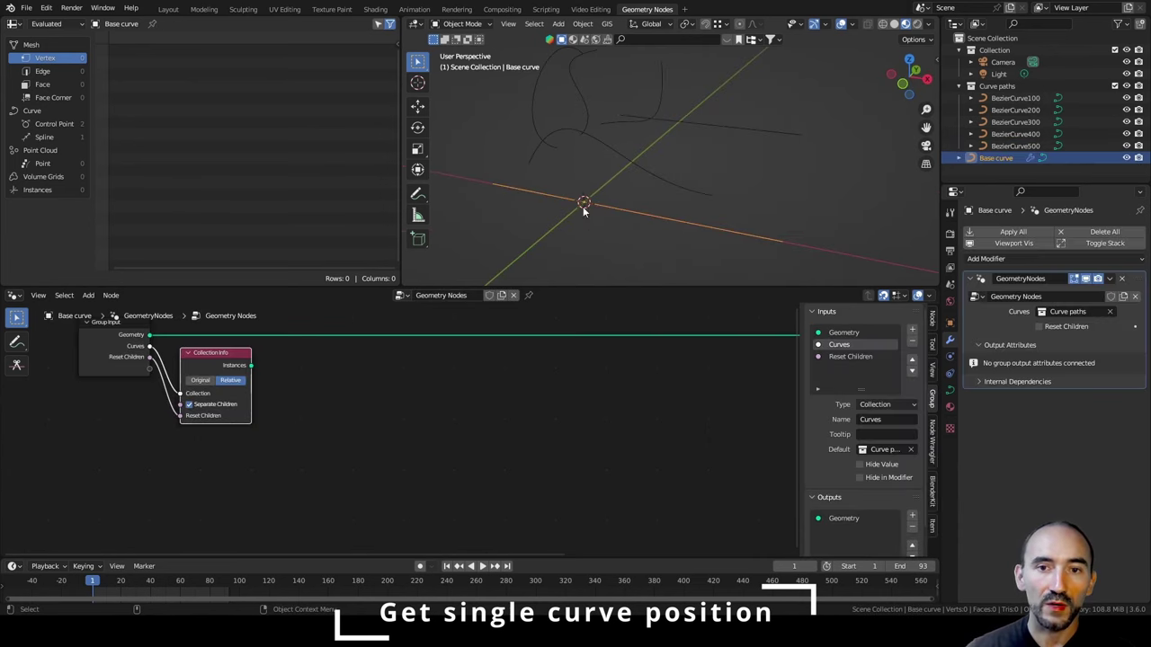
middle_drag(655, 171, 654, 170)
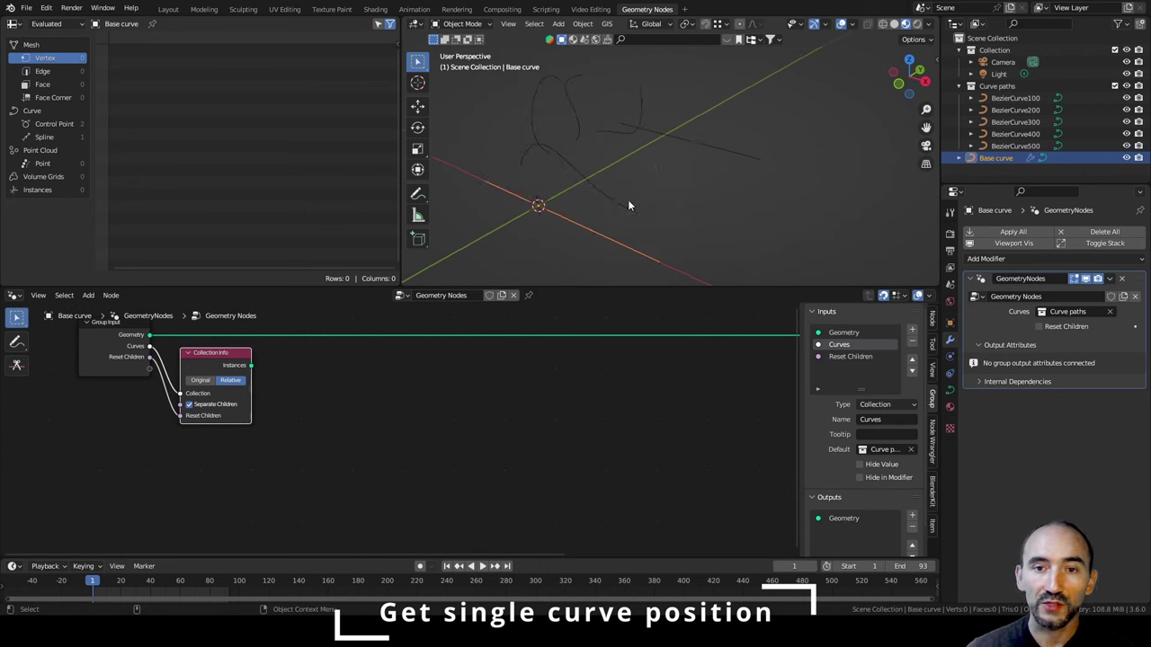
middle_drag(538, 211, 613, 161)
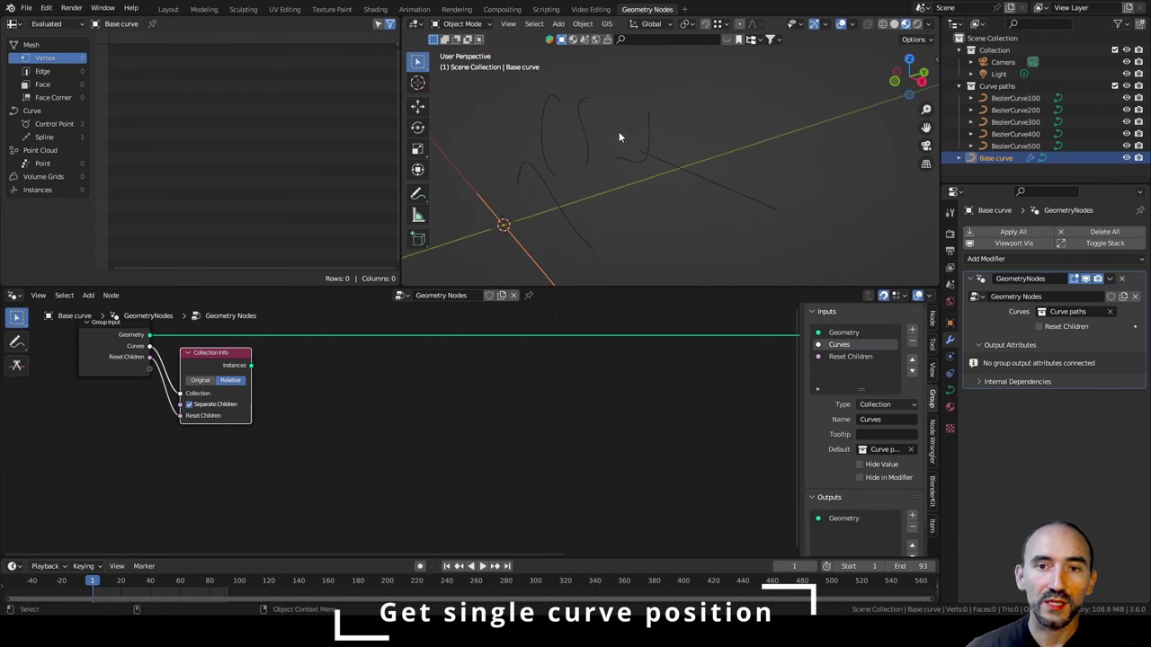
Add a Points node beside the Collection Info node.
click(310, 391)
scroll(310, 391, up, 2)
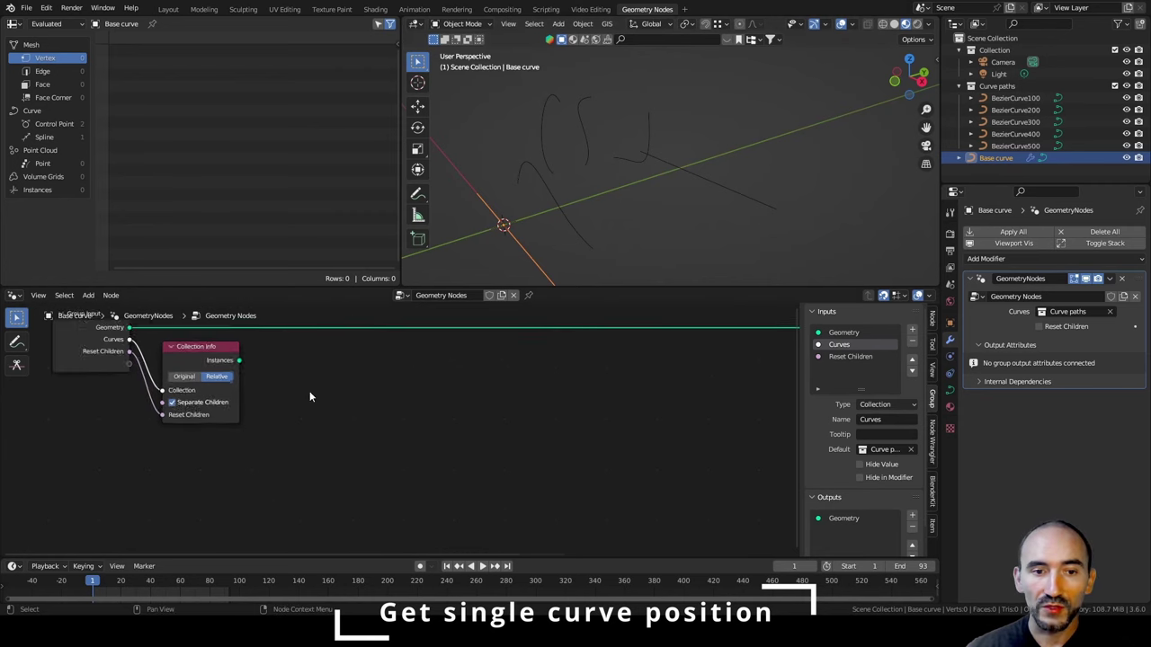
middle_drag(305, 400, 291, 433)
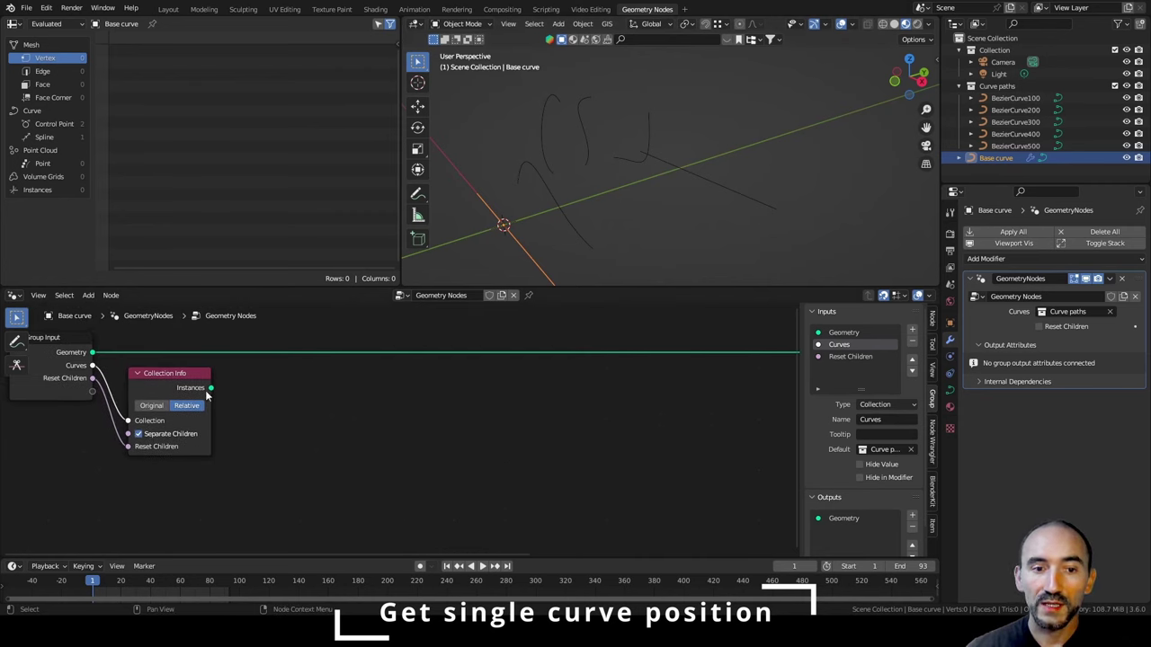
click(168, 382)
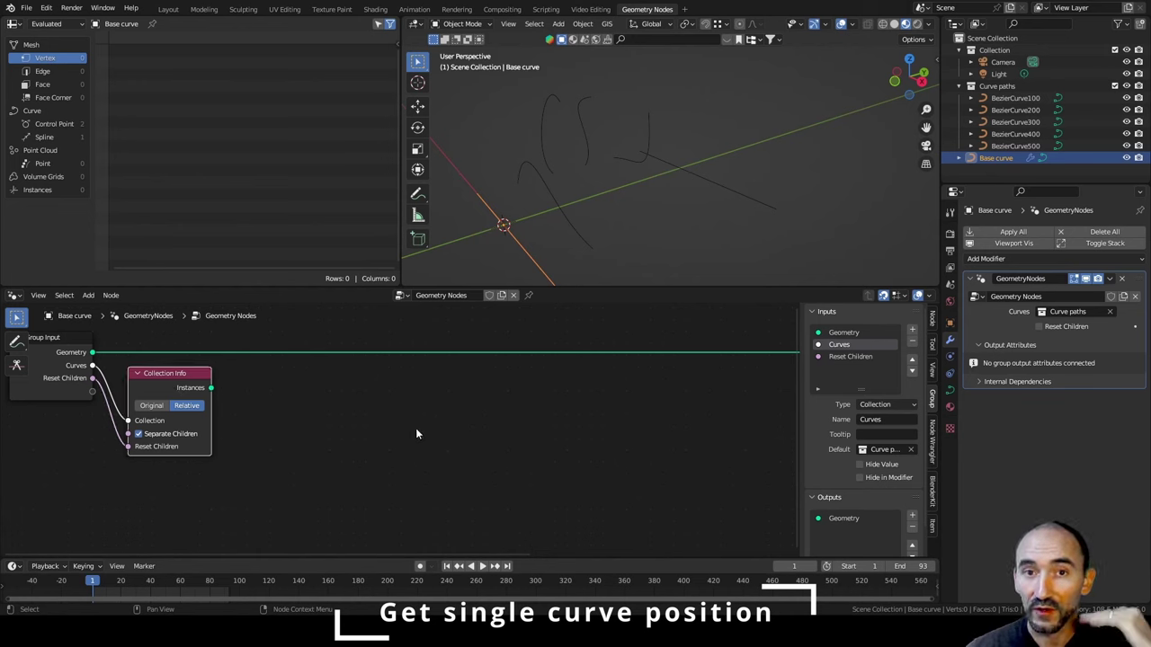
drag(211, 387, 426, 425)
key(Escape)
key(F3)
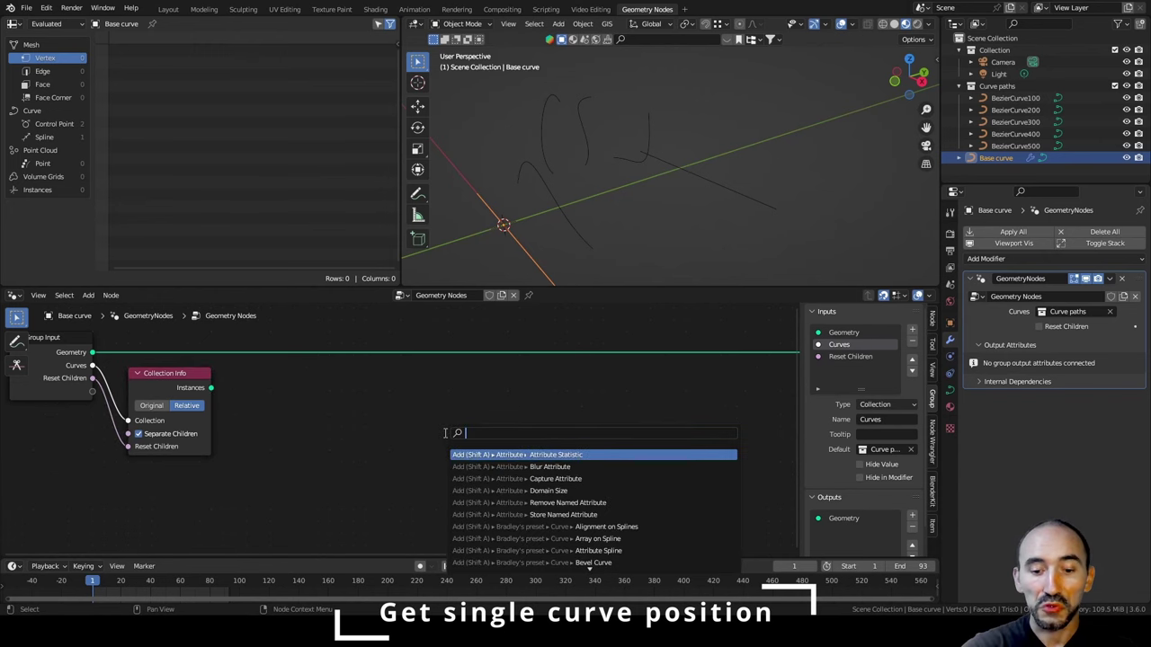
text(point)
key(Return)
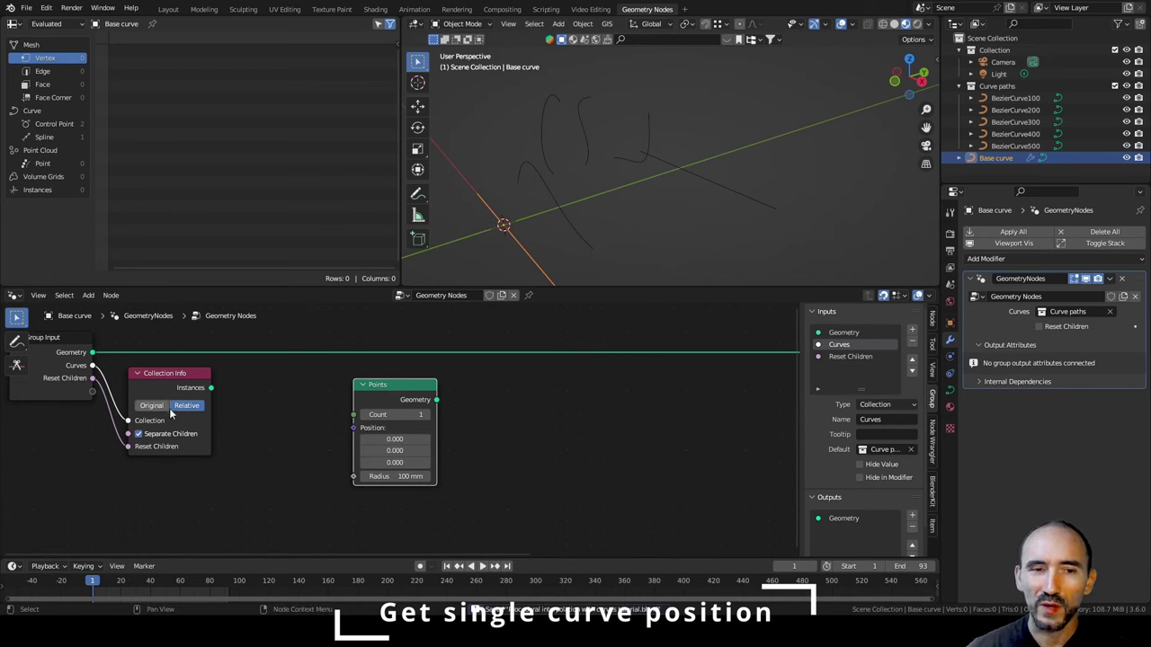
Add an Instance on Points node fed by the Points node's geometry.
drag(389, 394, 508, 423)
click(471, 402)
text(in)
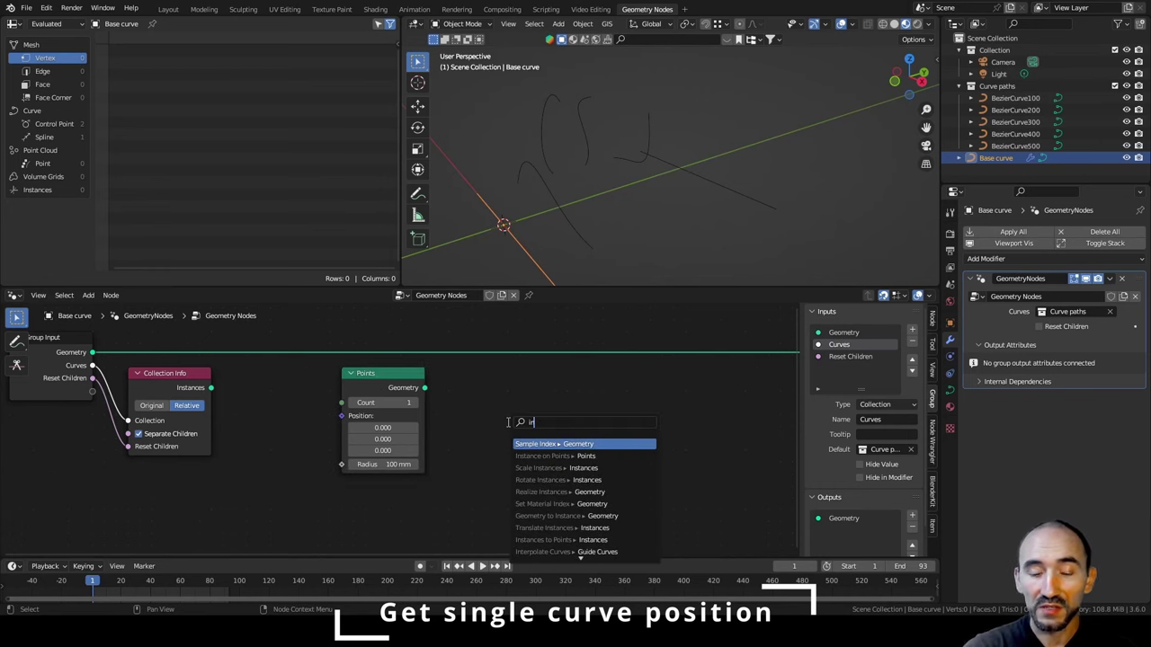
text(stan)
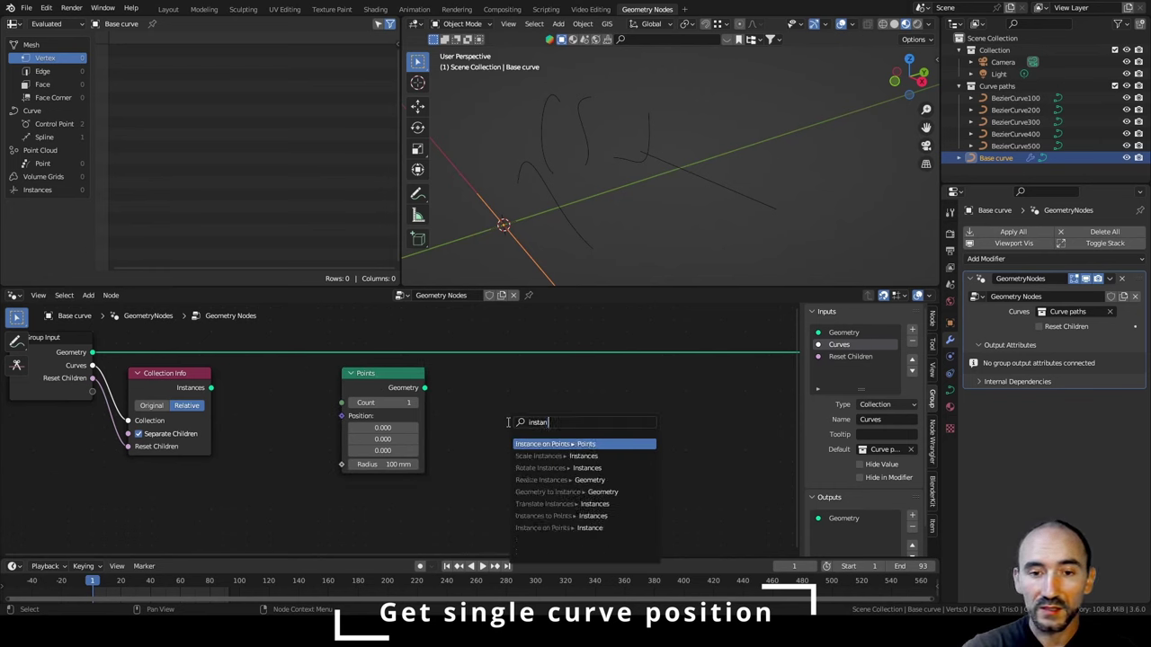
text(ce on)
key(Return)
click(446, 416)
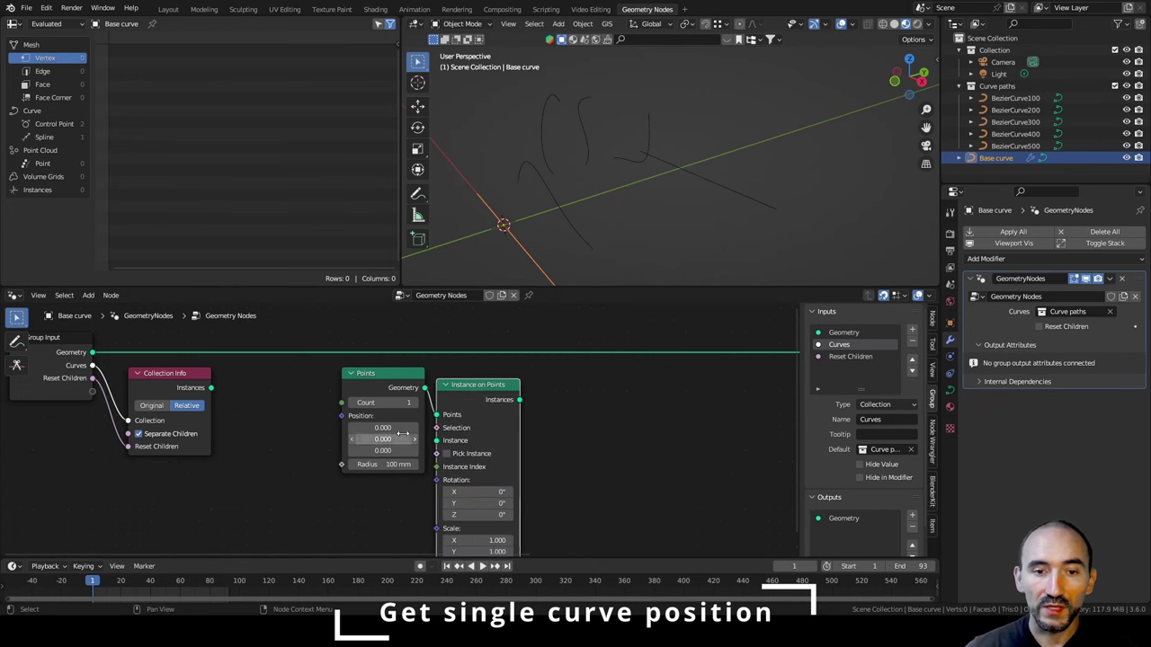
Move Instance on Points below the Points node and connect Collection Info's instances to its Instance input.
middle_drag(404, 434, 371, 420)
drag(444, 393, 444, 453)
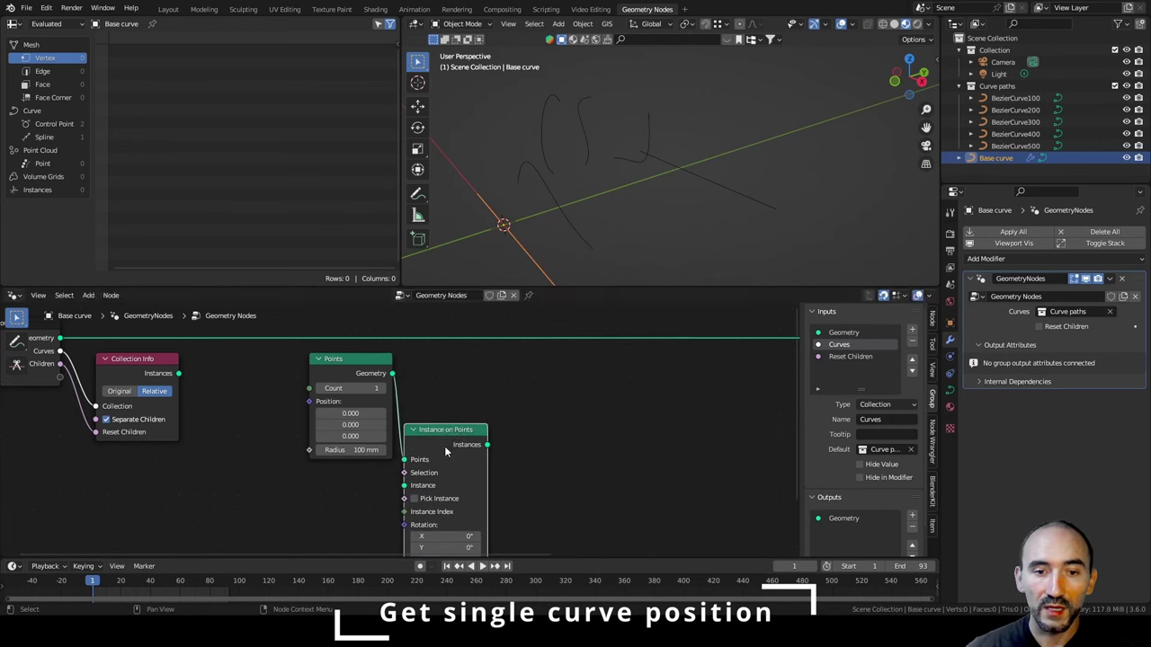
drag(179, 373, 403, 485)
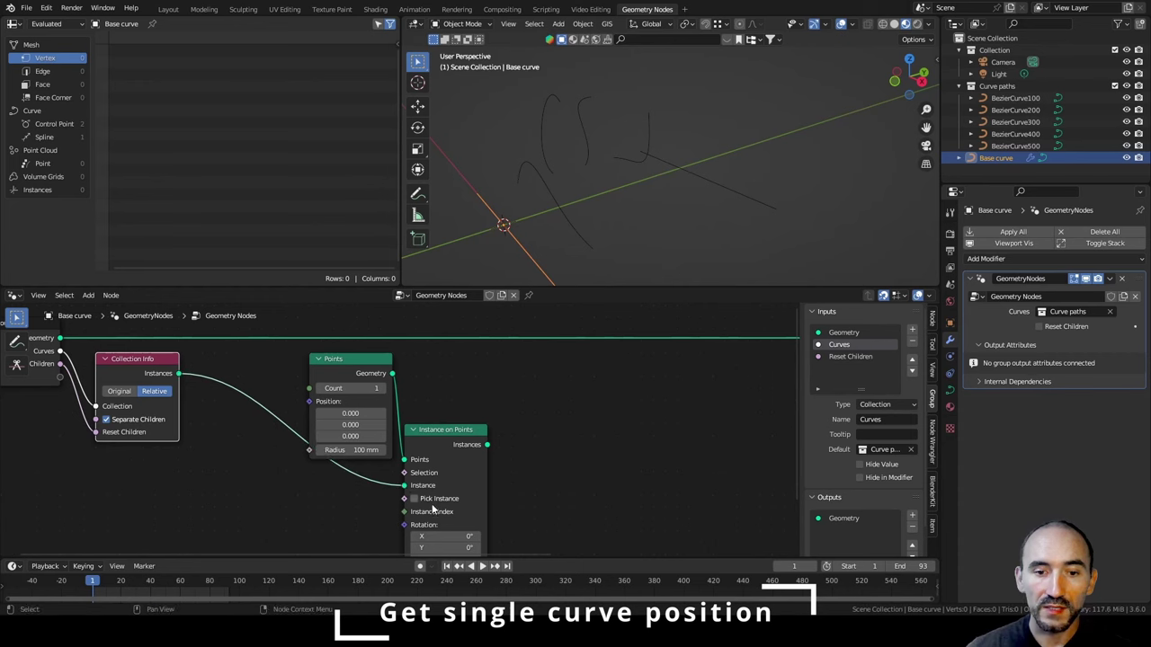
Enable Pick Instance on the Instance on Points node and group it together with the Points node.
middle_drag(417, 515, 479, 457)
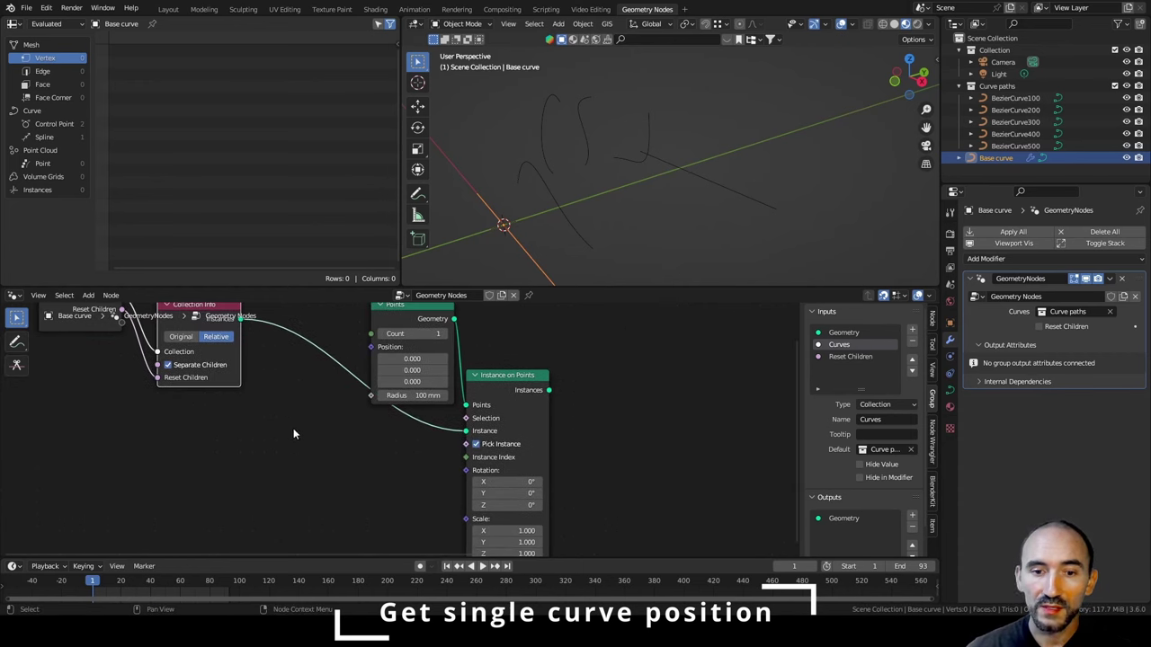
middle_drag(293, 432, 304, 457)
drag(358, 325, 548, 491)
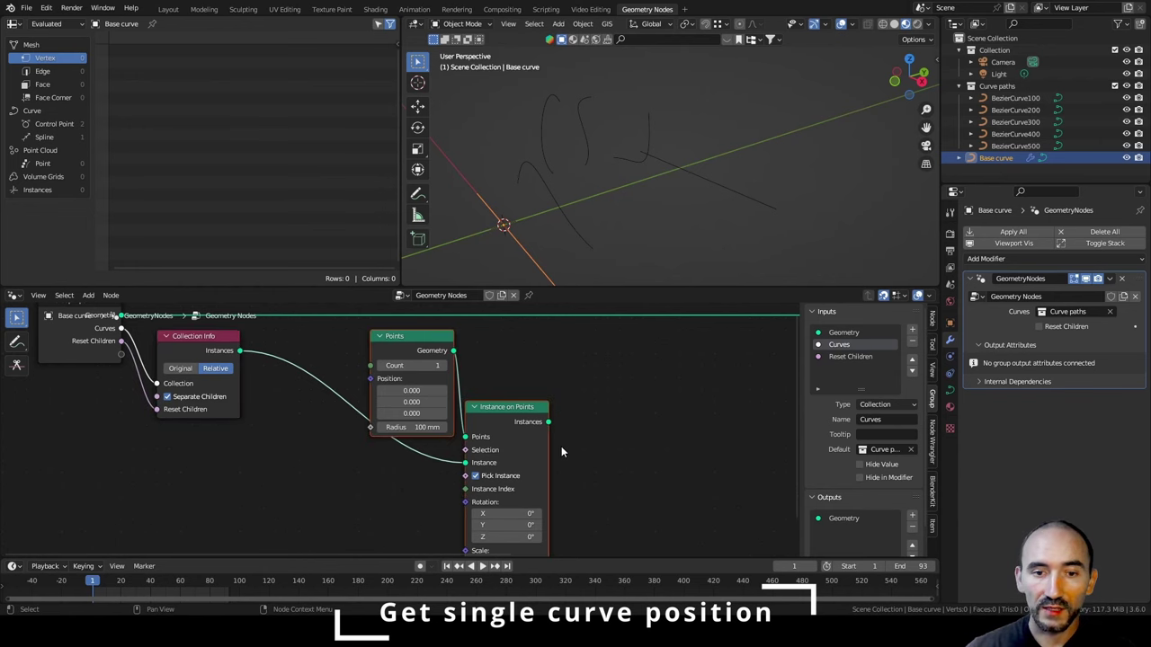
key(ctrl+g)
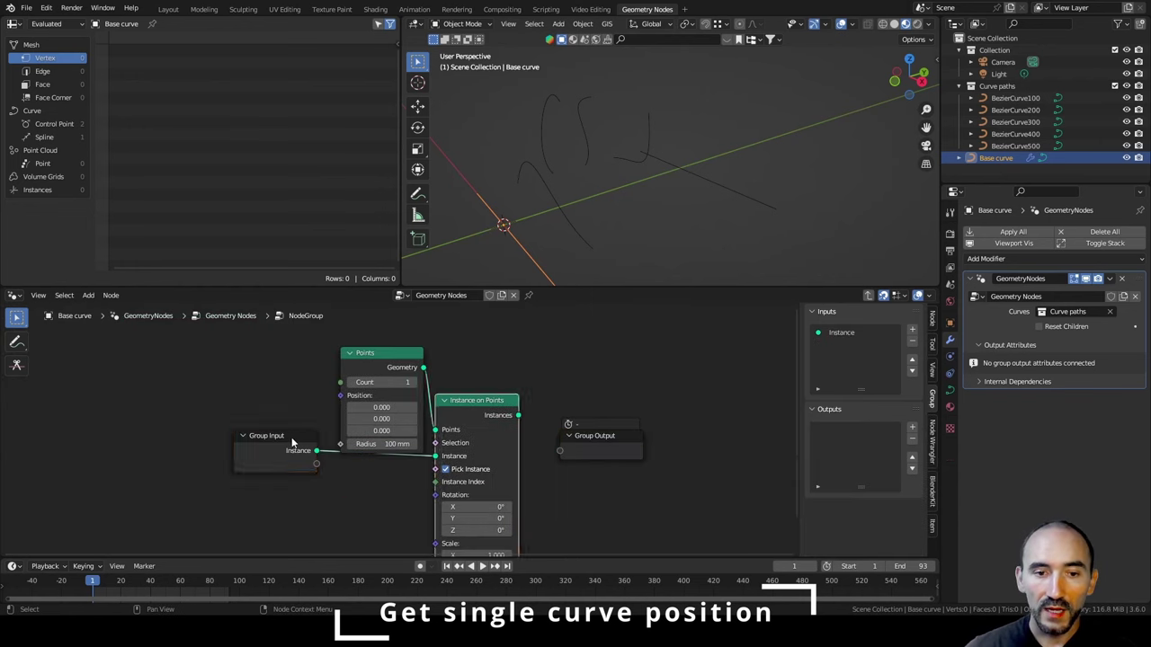
Expose the Instance Index of Instance on Points as a new input of the node group.
drag(291, 442, 287, 460)
drag(435, 482, 316, 476)
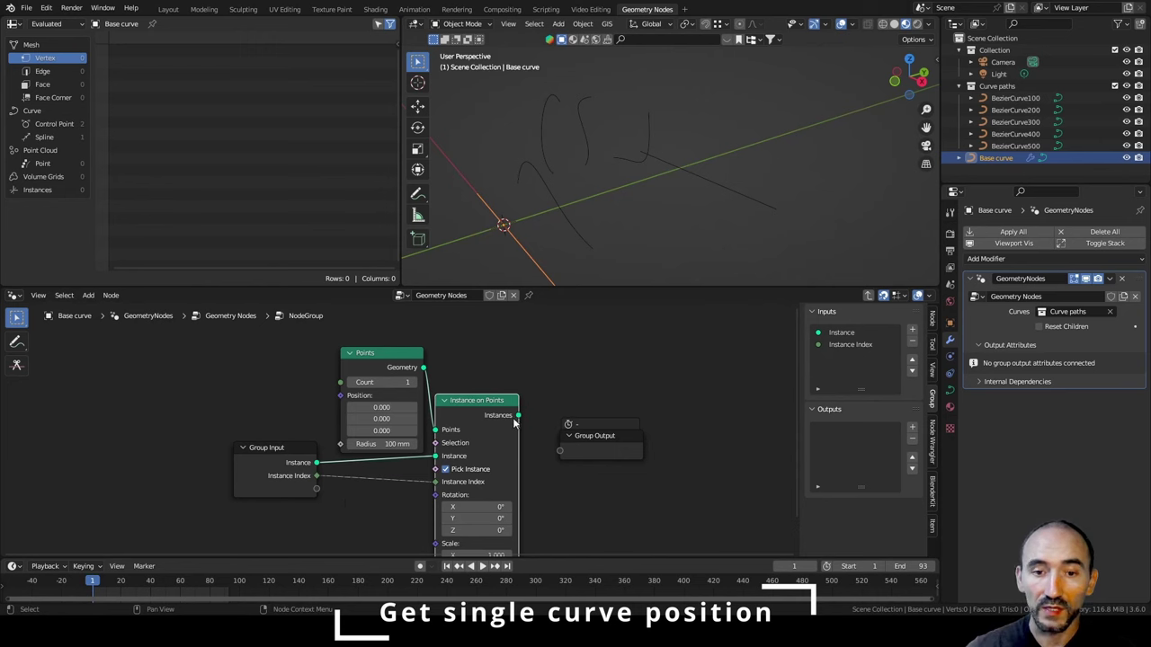
drag(518, 415, 554, 389)
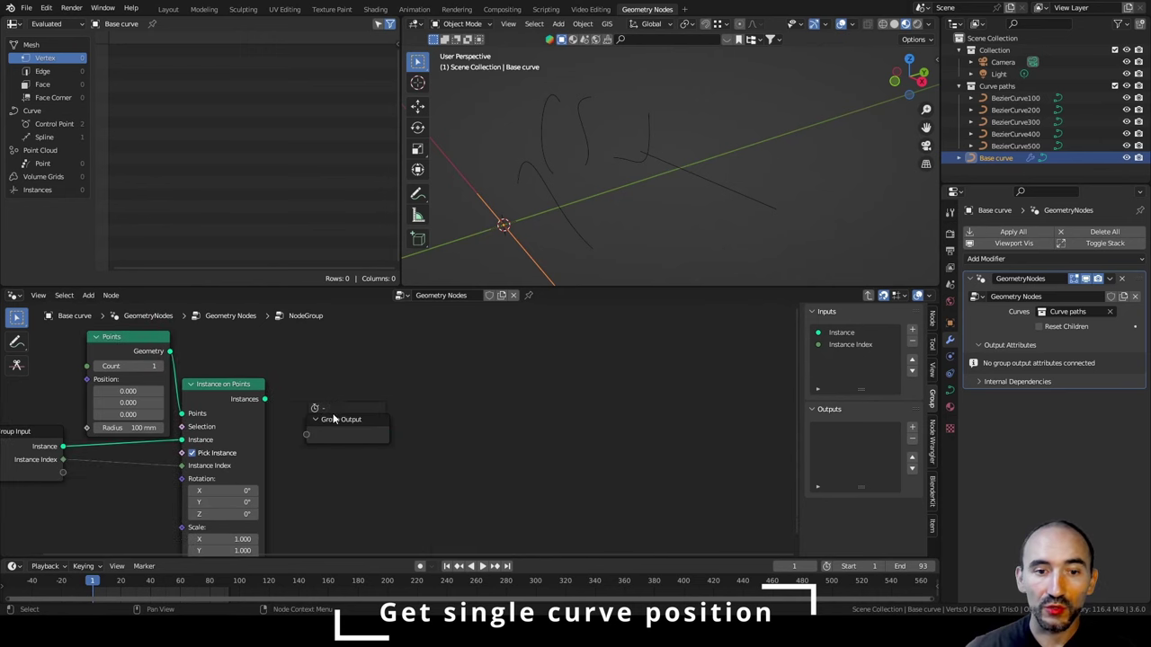
Move Group Output farther away and add a Realize Instances node fed by Instance on Points.
drag(336, 418, 639, 406)
drag(264, 399, 329, 396)
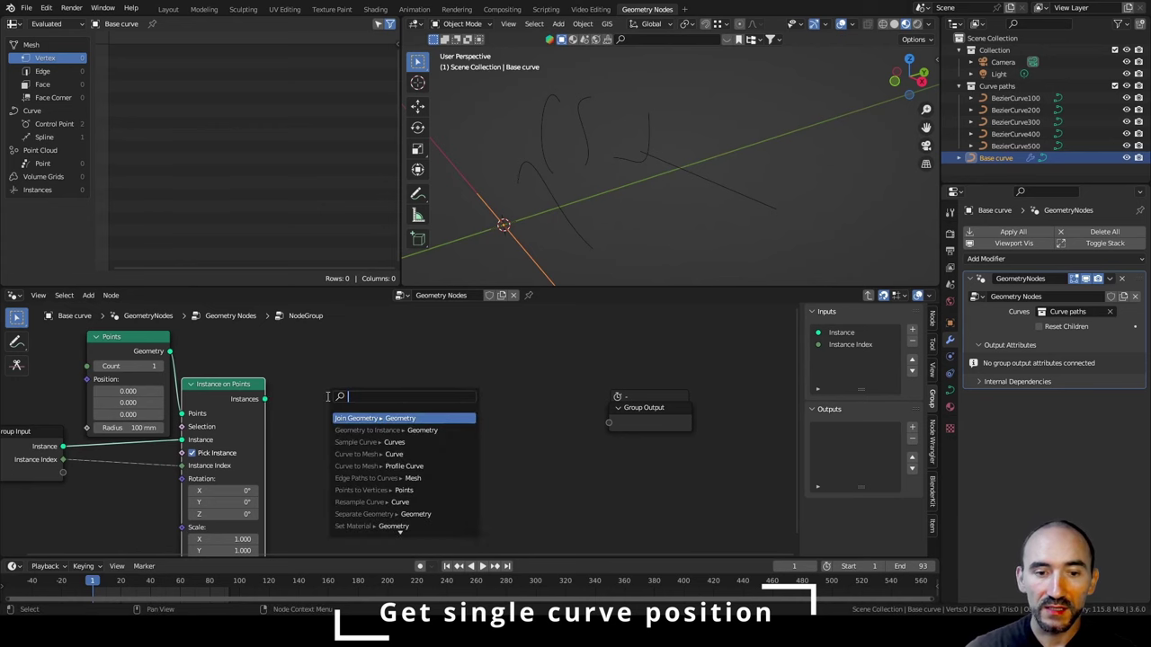
text(realis)
key(Return)
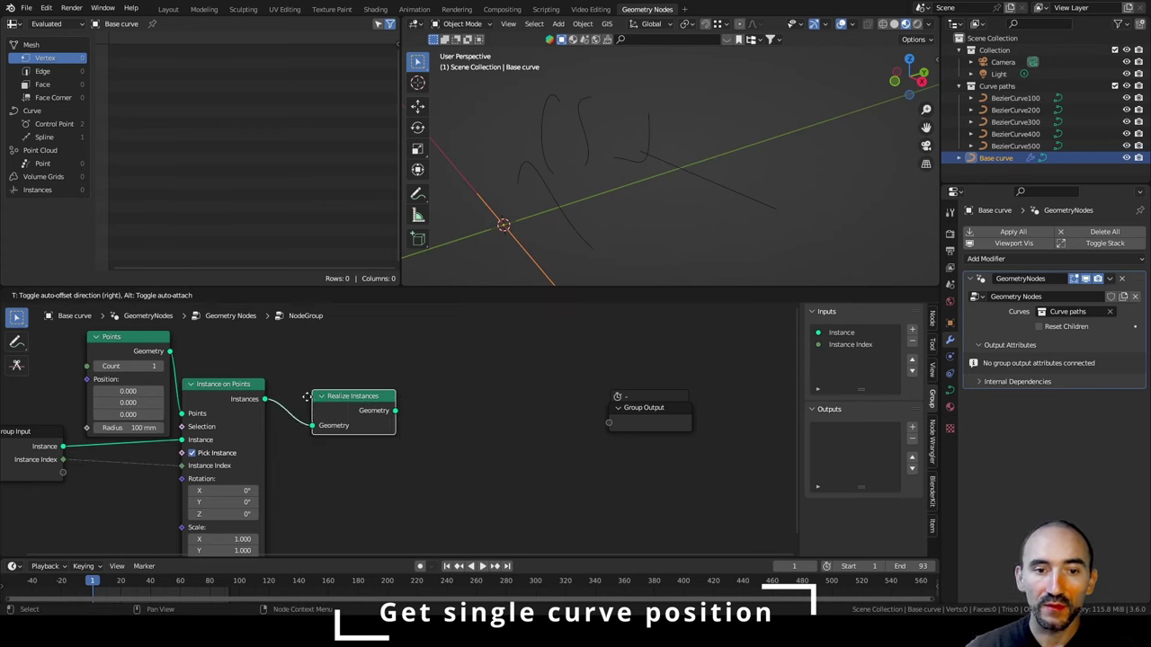
click(274, 396)
middle_drag(352, 423, 416, 420)
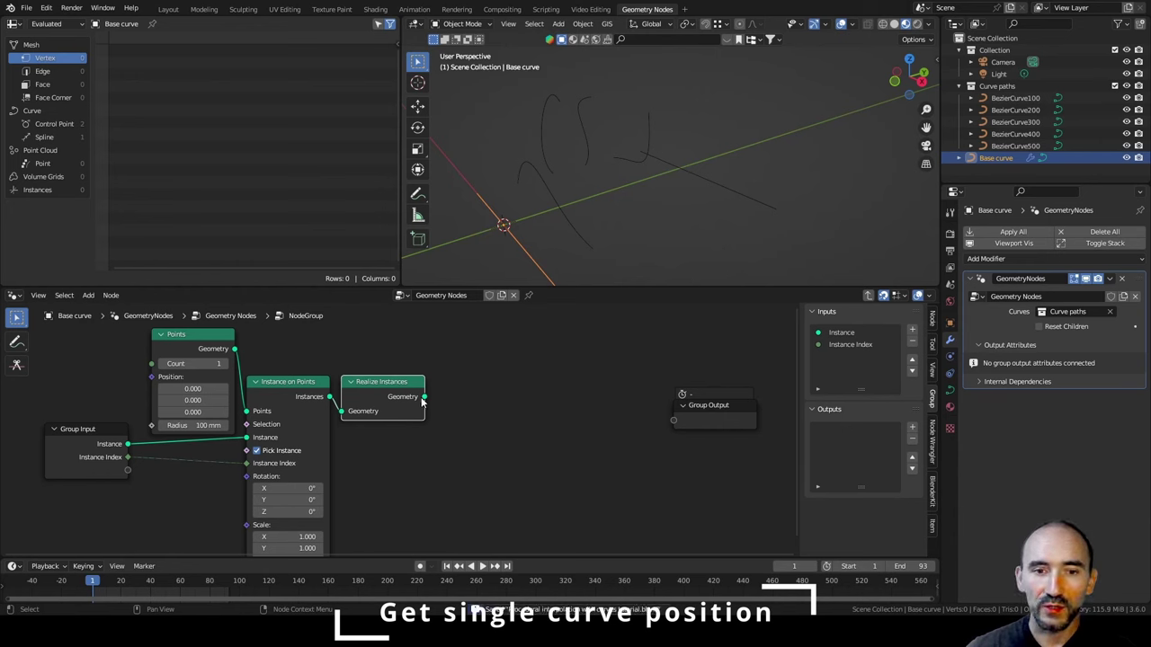
Add a Resample Curve node after Realize Instances and expose its Count as a new group input.
drag(426, 399, 506, 405)
text(resamp)
key(Return)
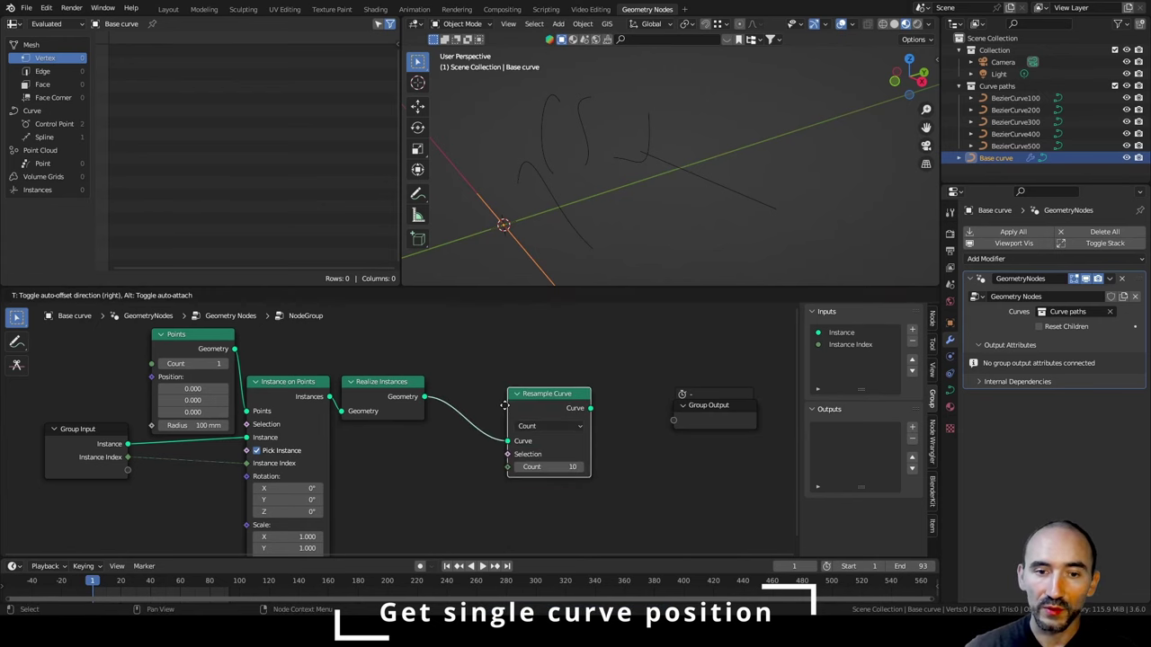
click(449, 402)
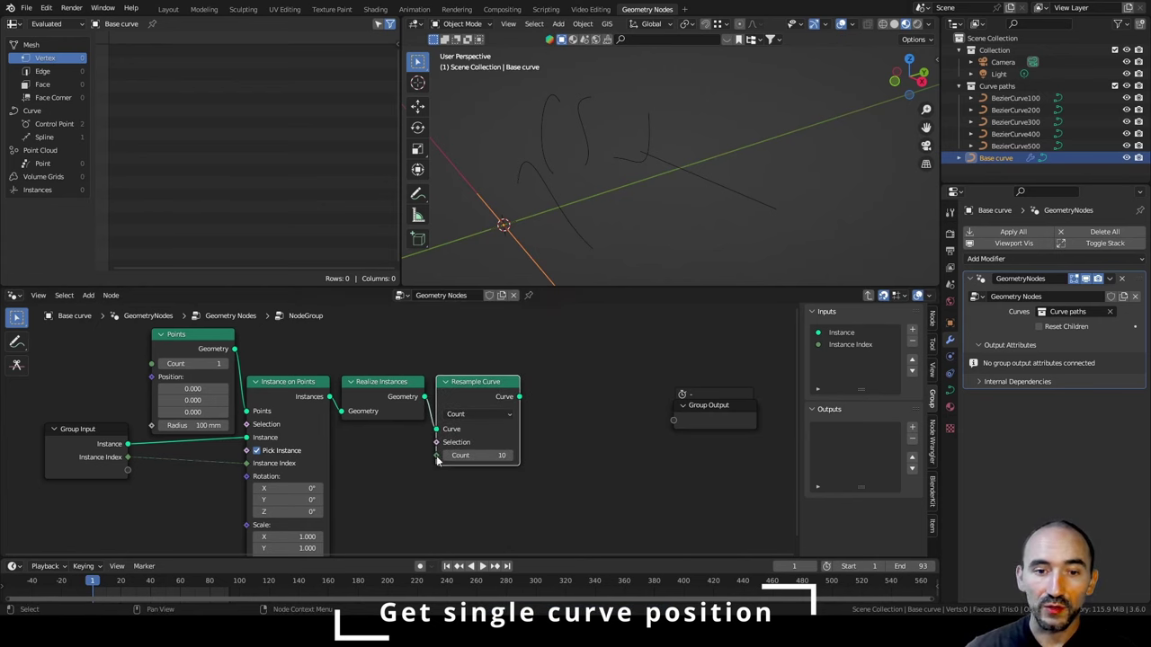
drag(437, 454, 127, 469)
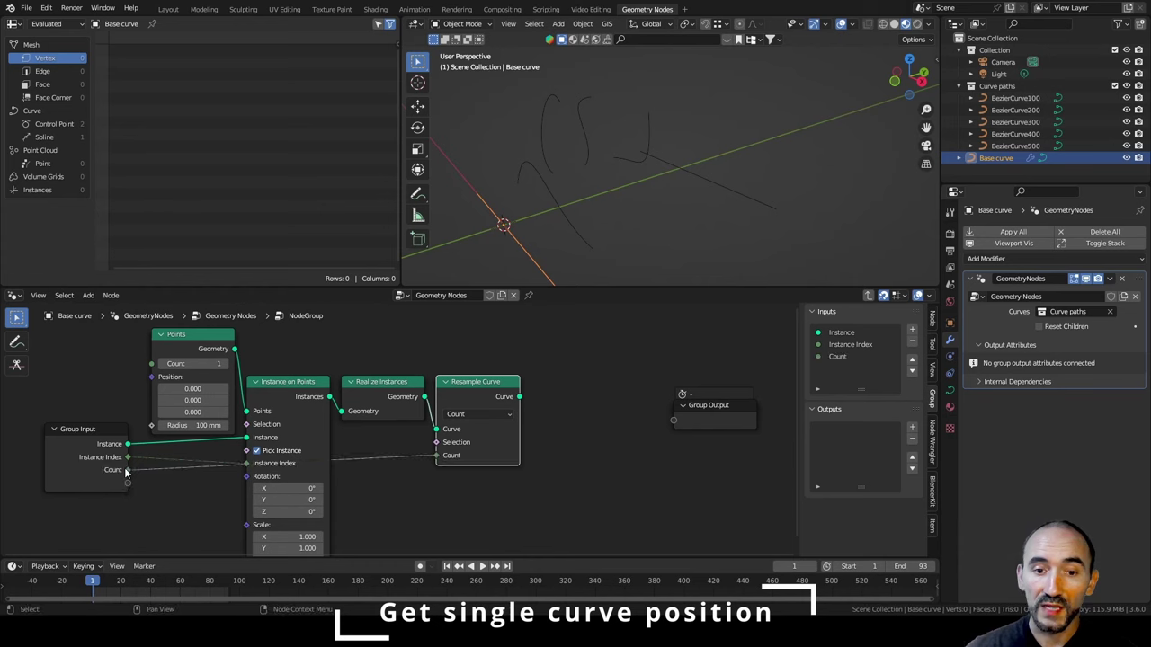
Rename the node group's Count input to Resolution.
middle_drag(571, 182, 518, 175)
middle_drag(625, 183, 630, 107)
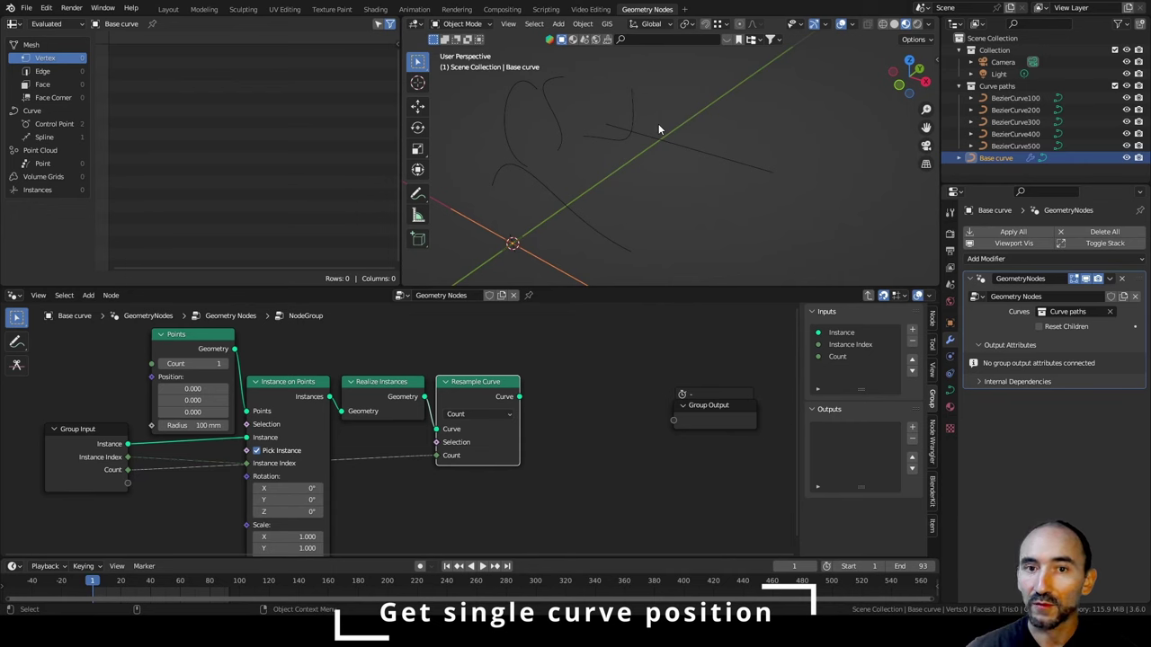
click(863, 357)
click(883, 433)
text(Resolution)
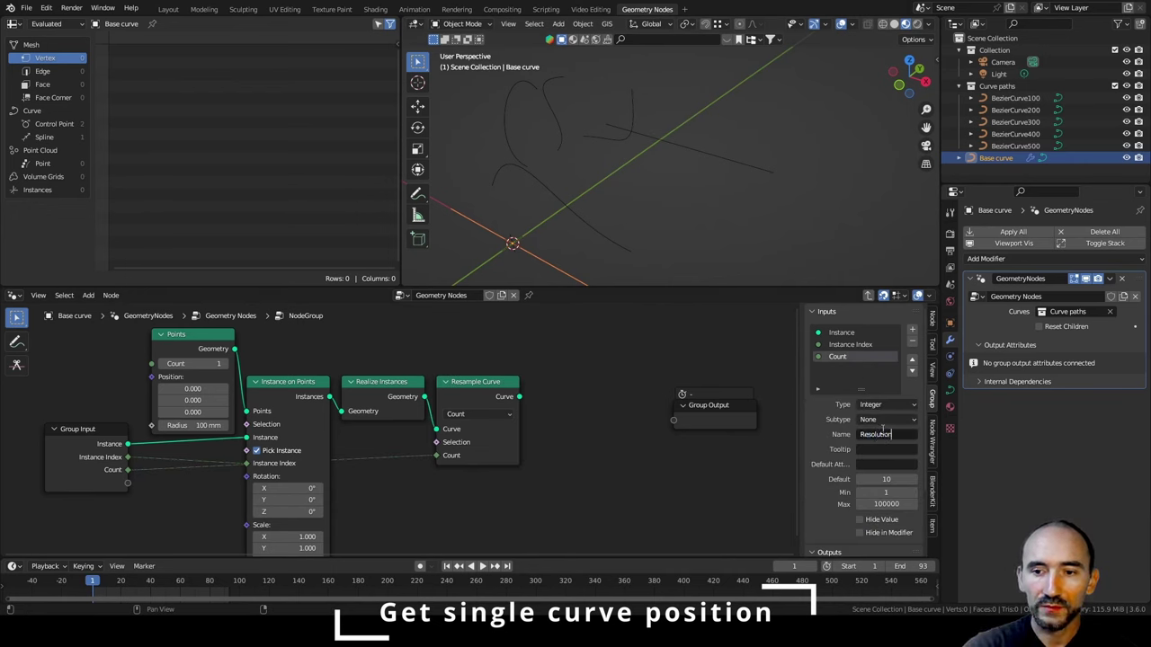
key(Return)
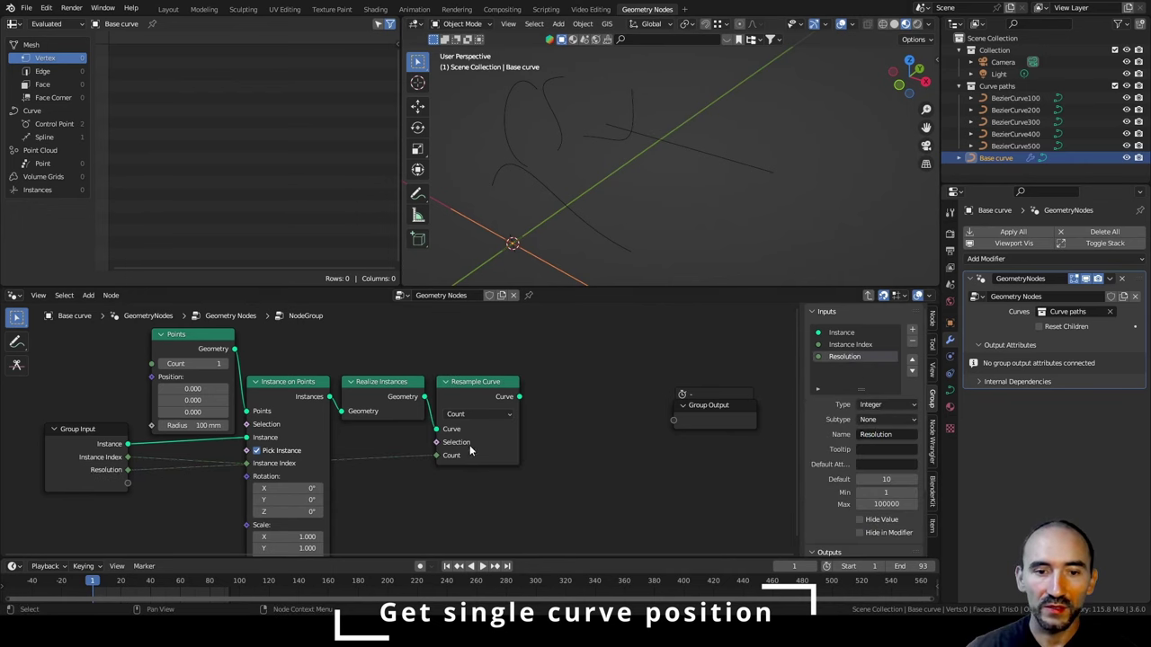
Add reroutes to the Resolution link so that it runs below the Instance on Points node.
middle_drag(471, 451, 532, 384)
shift+right_drag(242, 382, 257, 436)
key(g)
click(244, 551)
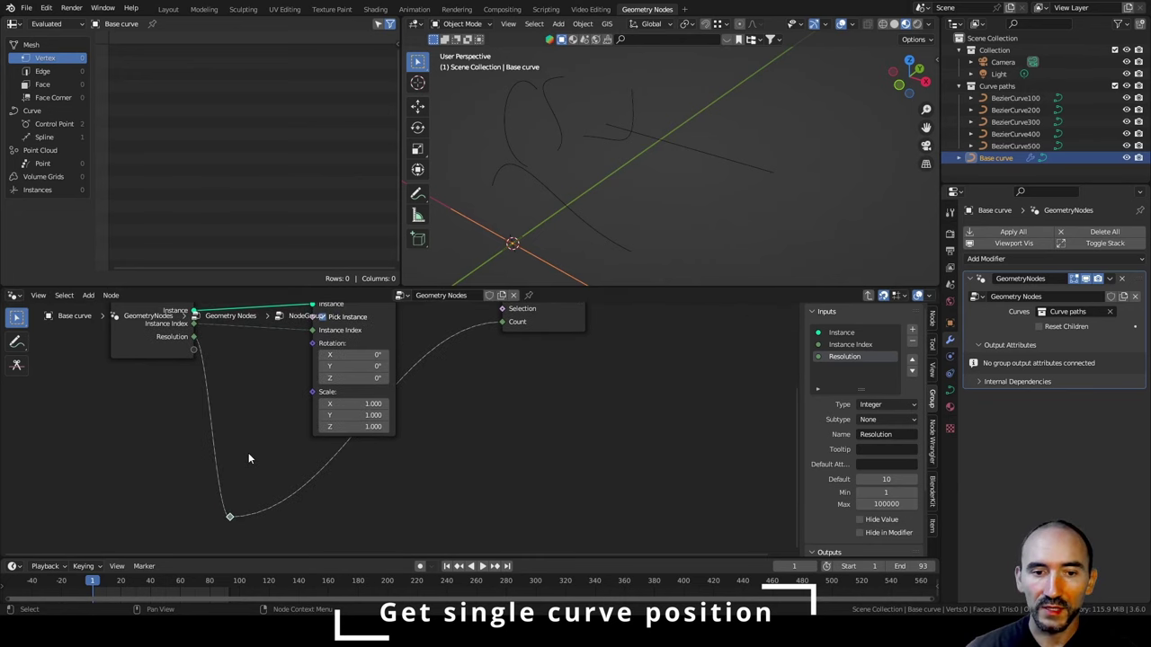
Add a Sample Index node fed by the Resample Curve output and set its data type to Vector.
key(shift+a)
text(sample in)
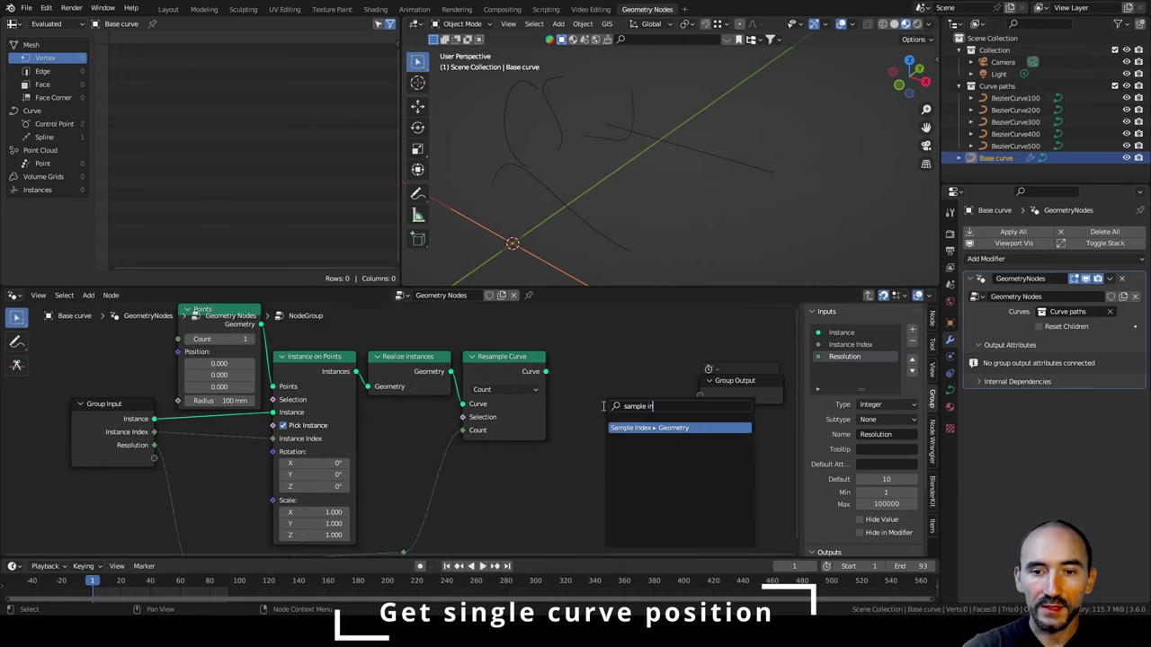
key(Return)
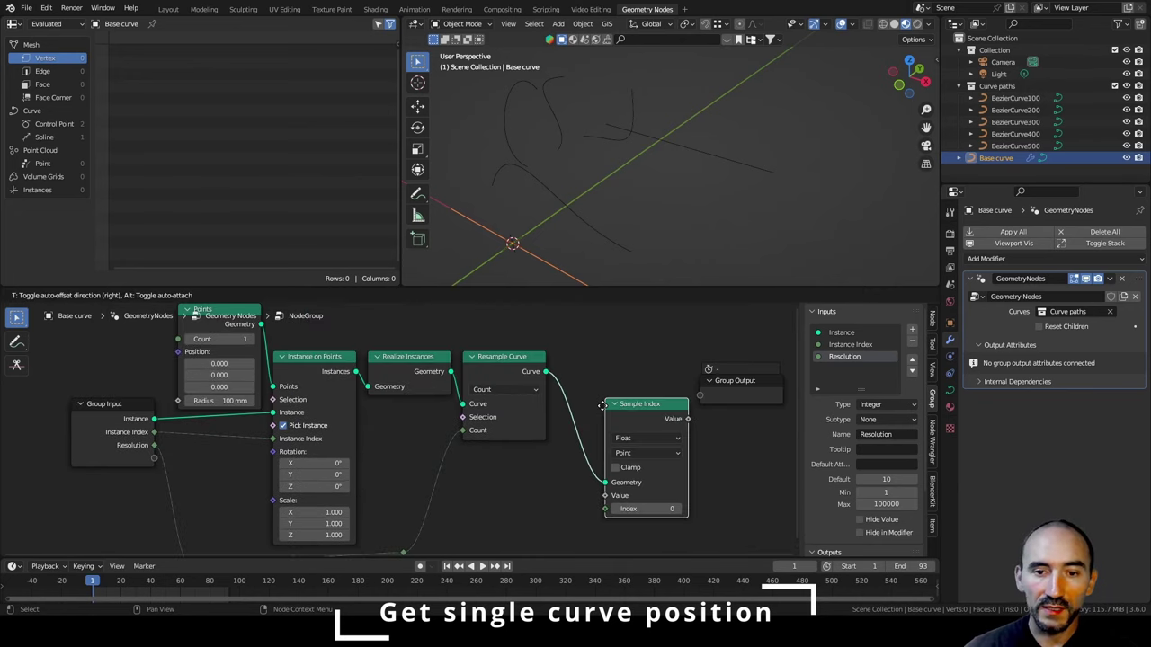
click(569, 378)
click(602, 402)
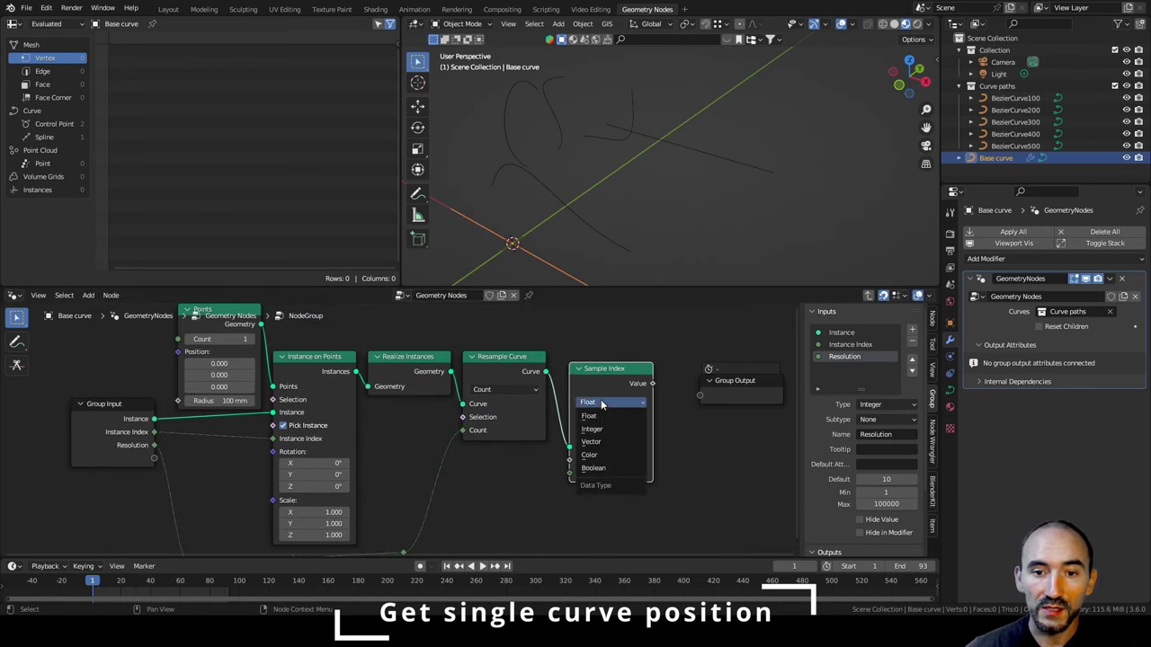
click(606, 431)
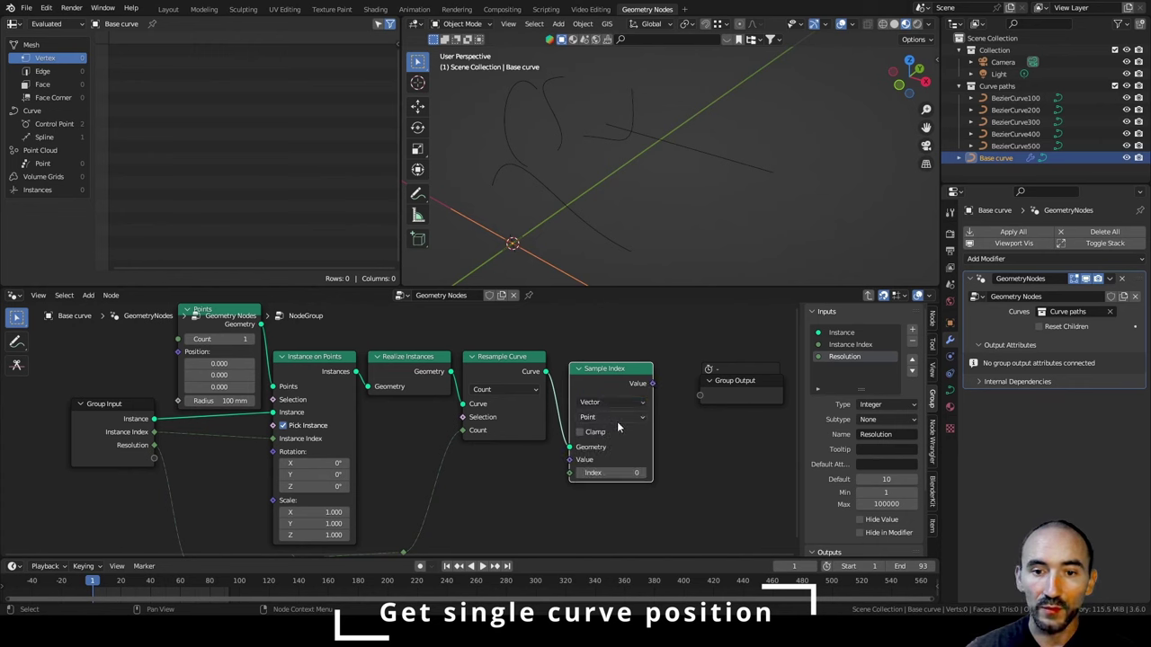
Add a Position node below Resample Curve and connect it to the Value input of Sample Index.
key(shift+a)
text(pos)
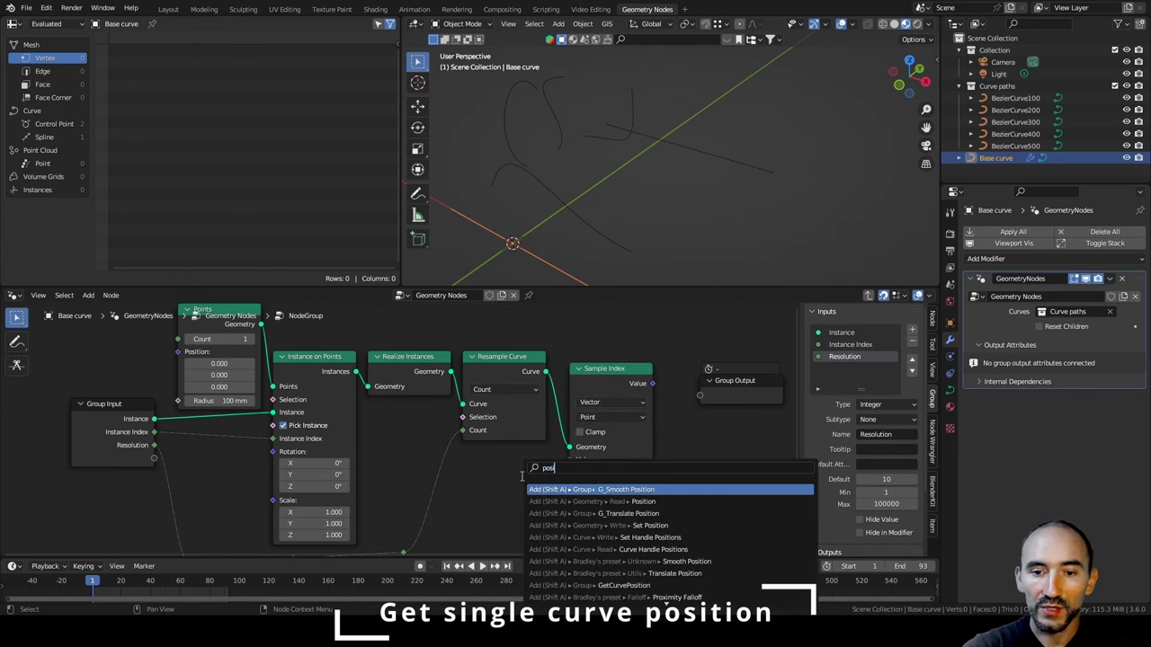
key(Down)
key(Return)
click(461, 446)
drag(545, 465, 569, 460)
Add an Index node below the Position node and connect it to the Index input of Sample Index.
key(shift+a)
text(inde)
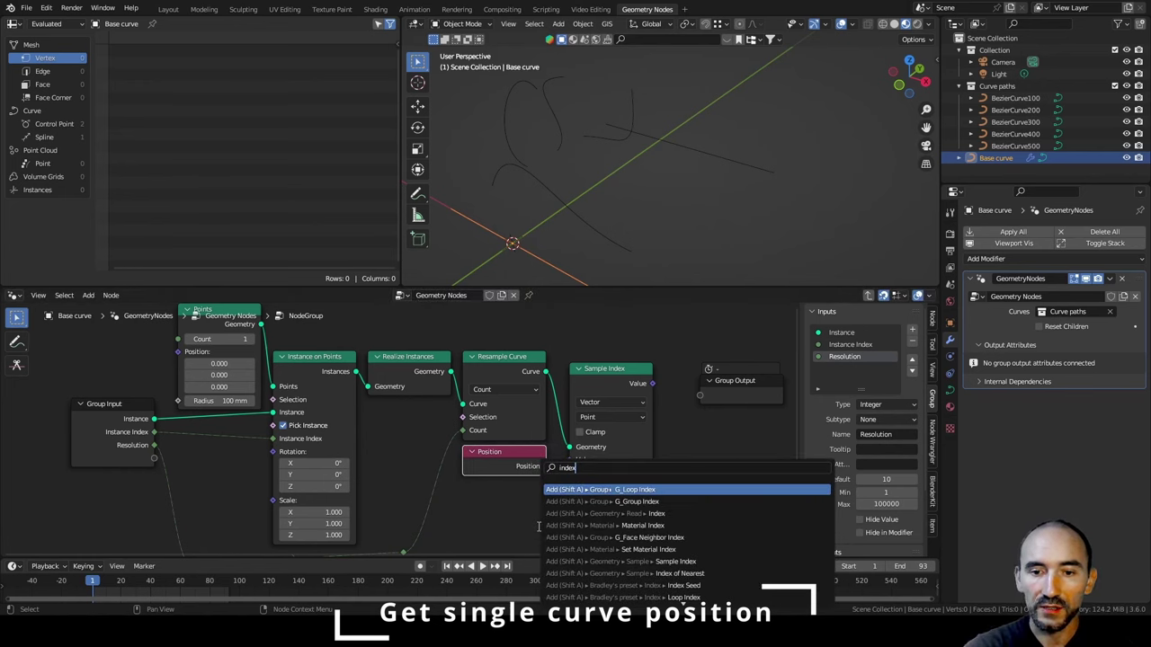
text(x)
key(Down)
key(Down)
key(Return)
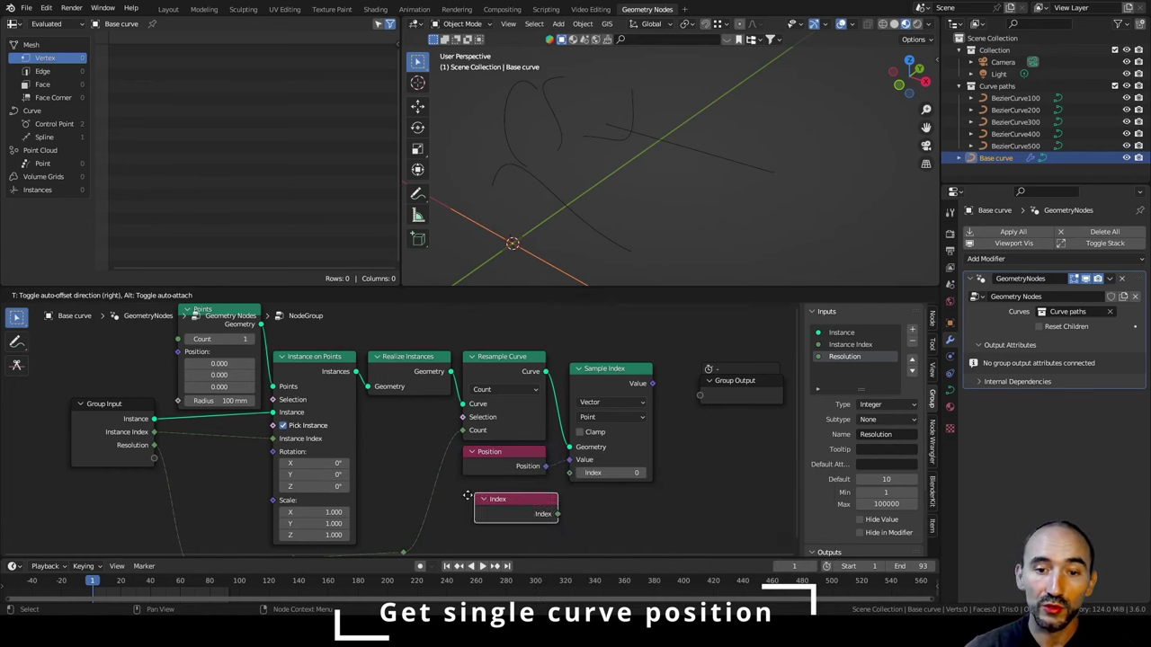
click(456, 483)
drag(546, 503, 569, 473)
Connect Sample Index's Value to the Group Output and rename that group output to Position.
middle_drag(700, 449, 567, 464)
drag(518, 399, 567, 412)
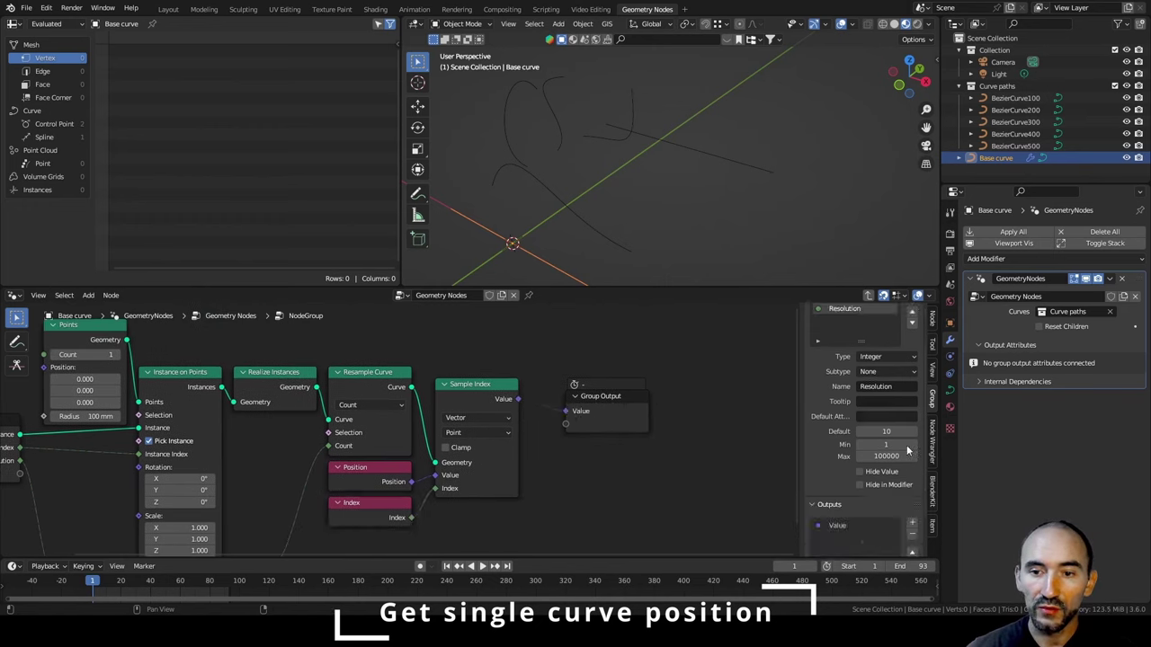
scroll(906, 445, down, 6)
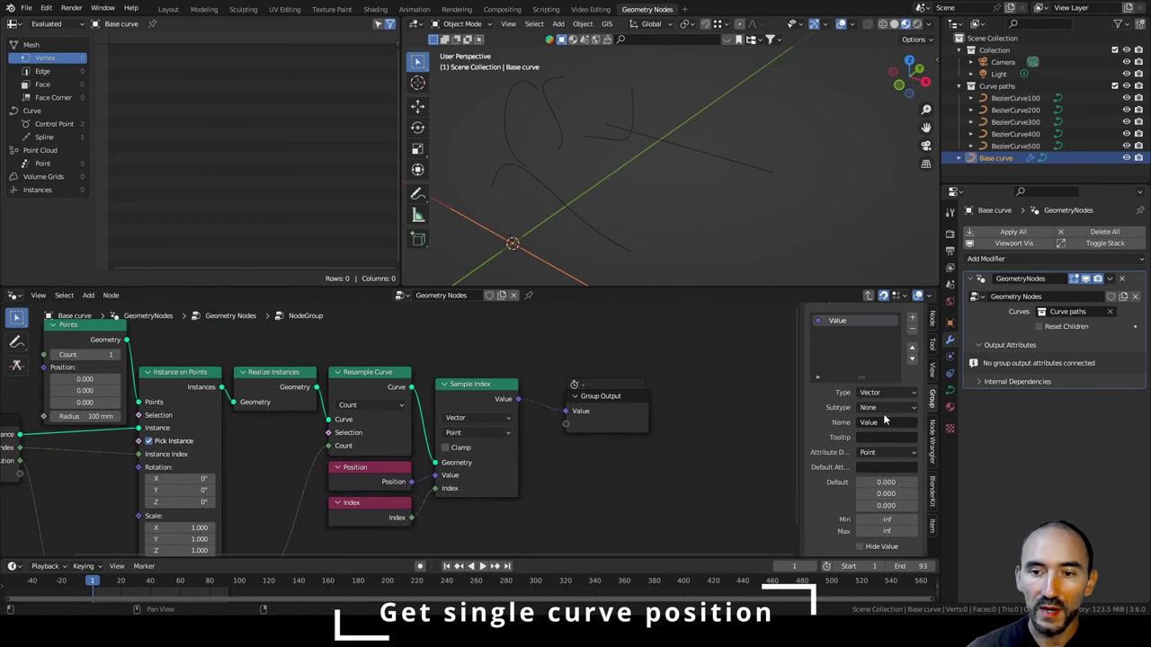
text(n)
key(Return)
Return to the main node tree, move the node group closer to Collection Info and rename it GetCurvePosition.
key(Home)
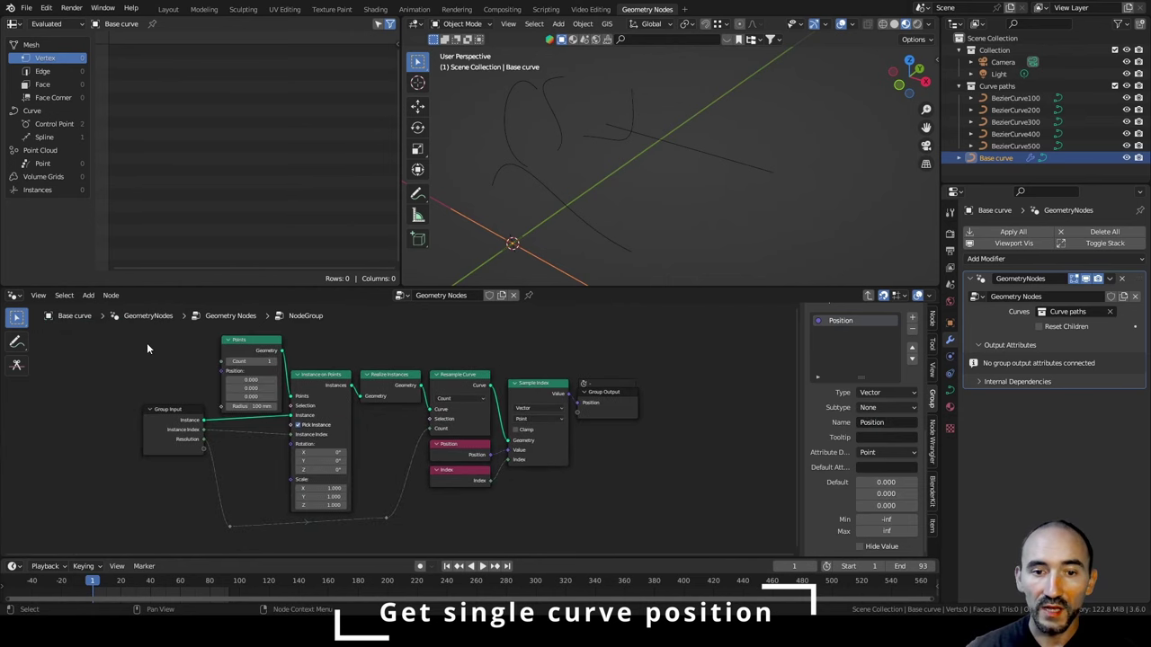
key(Tab)
scroll(380, 428, up, 4)
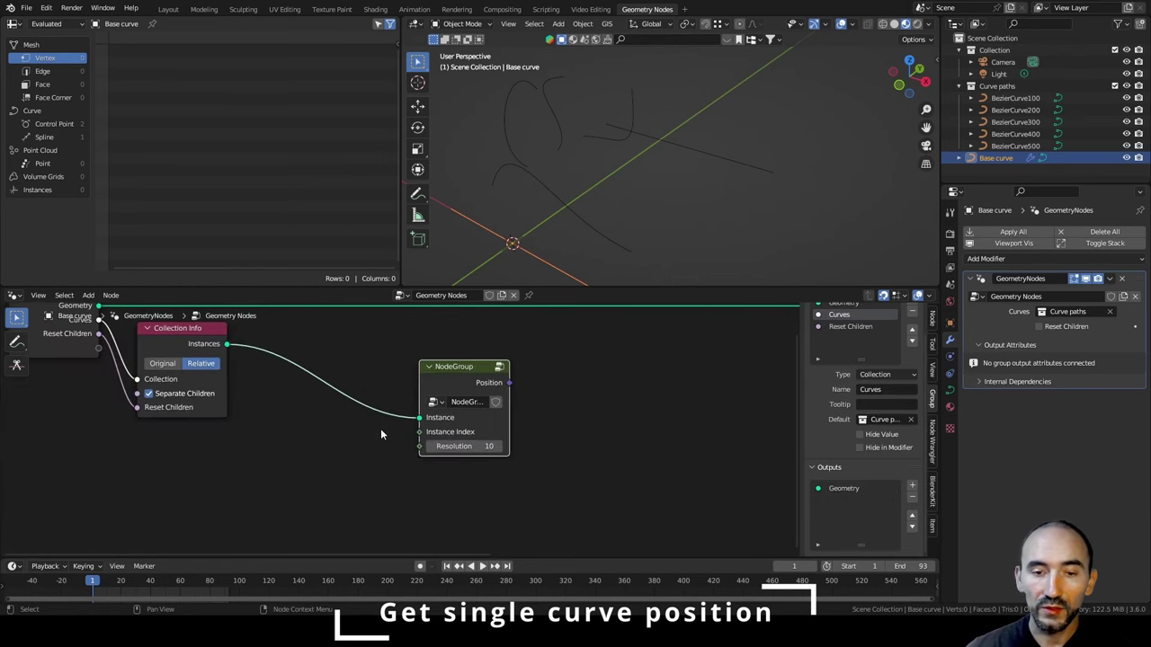
drag(446, 368, 420, 356)
double_click(442, 388)
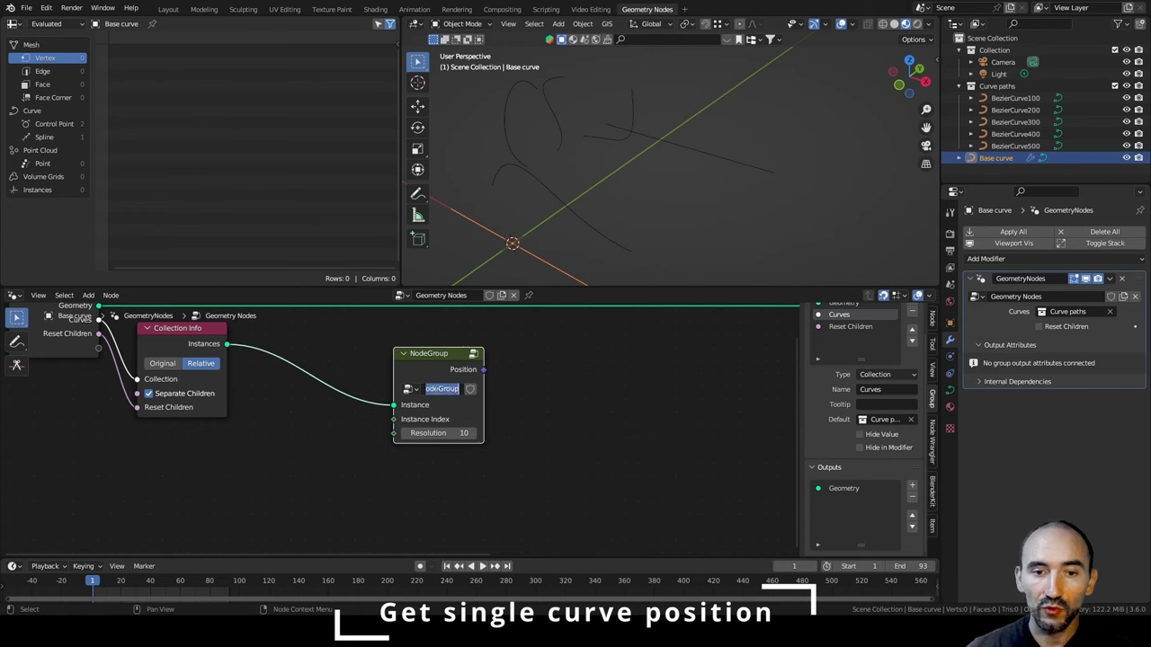
text(GetCurvePosition)
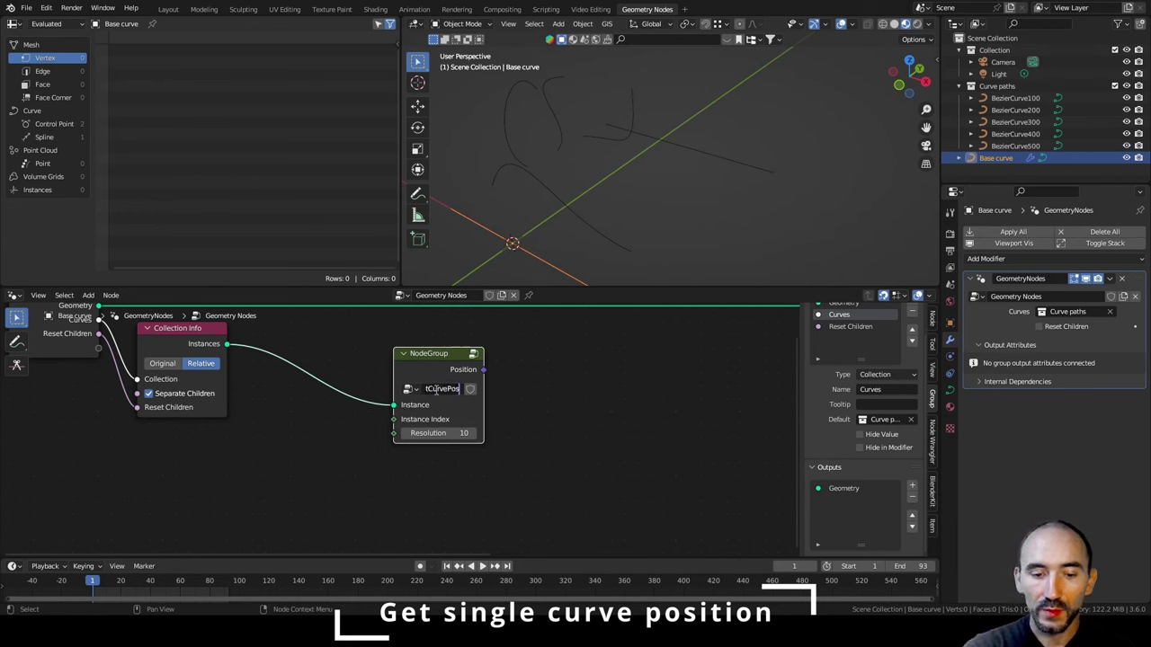
key(Return)
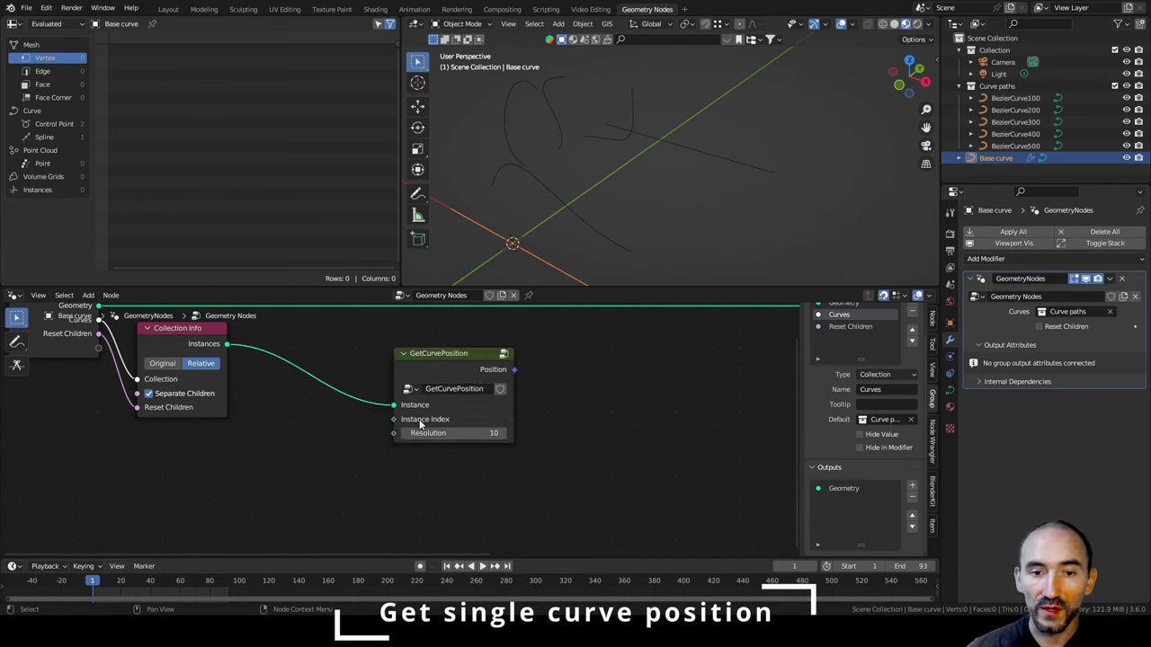
Inside GetCurvePosition, turn off Hide Value for the Instance Index input and return to the main node tree.
key(Tab)
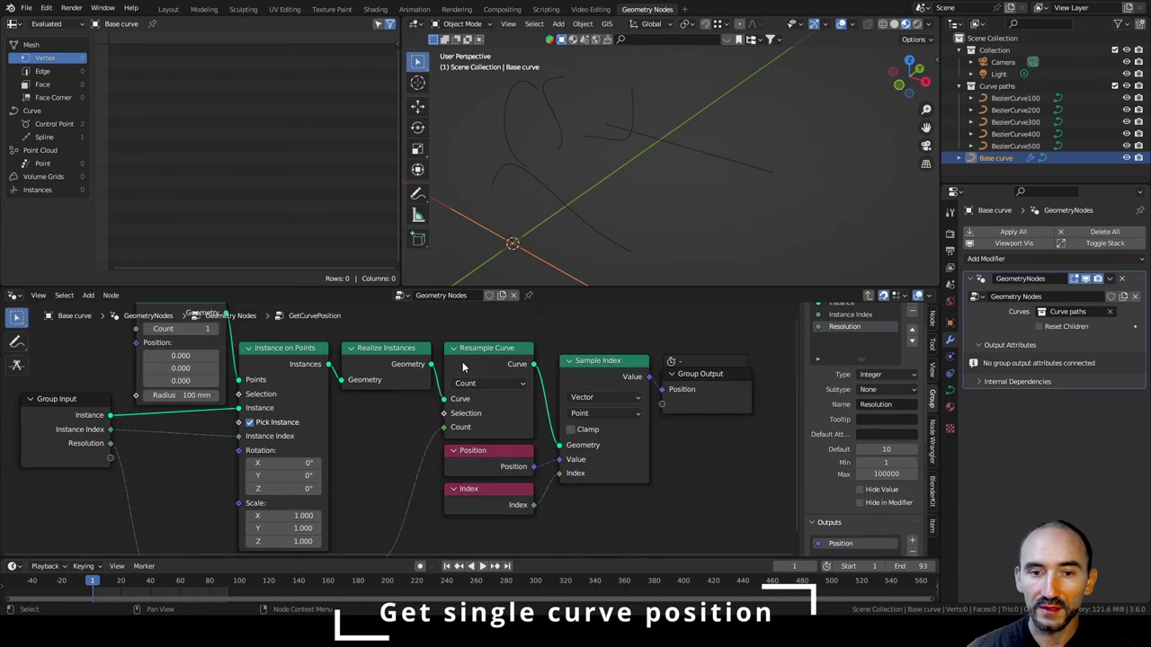
click(845, 356)
click(850, 345)
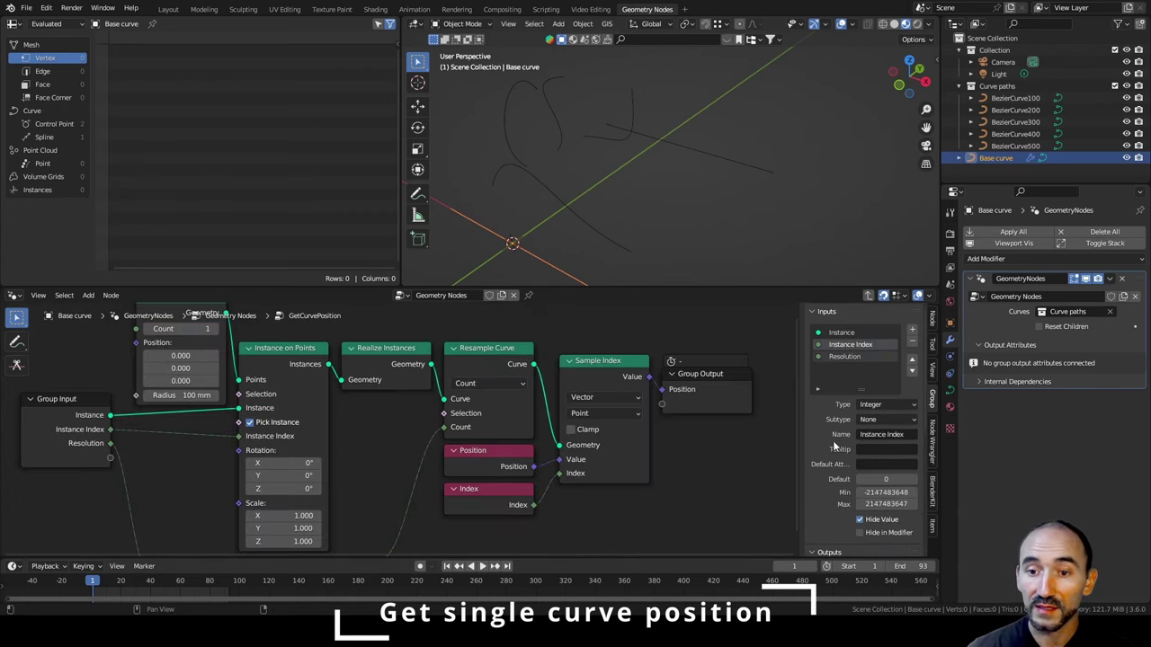
scroll(838, 449, down, 4)
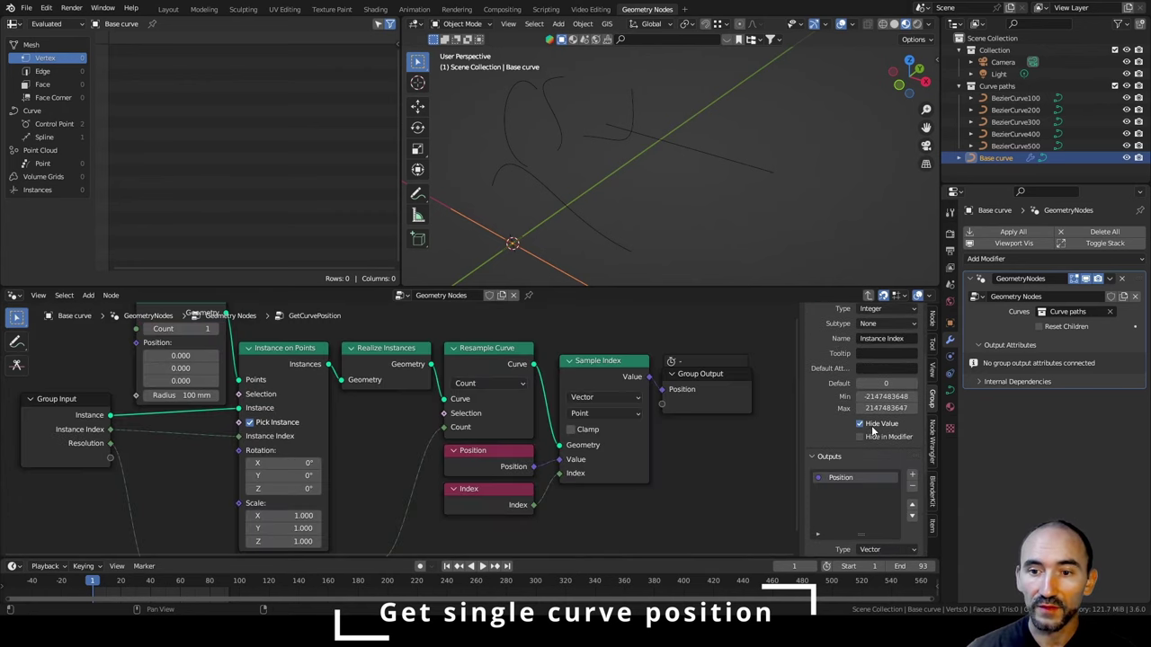
key(Tab)
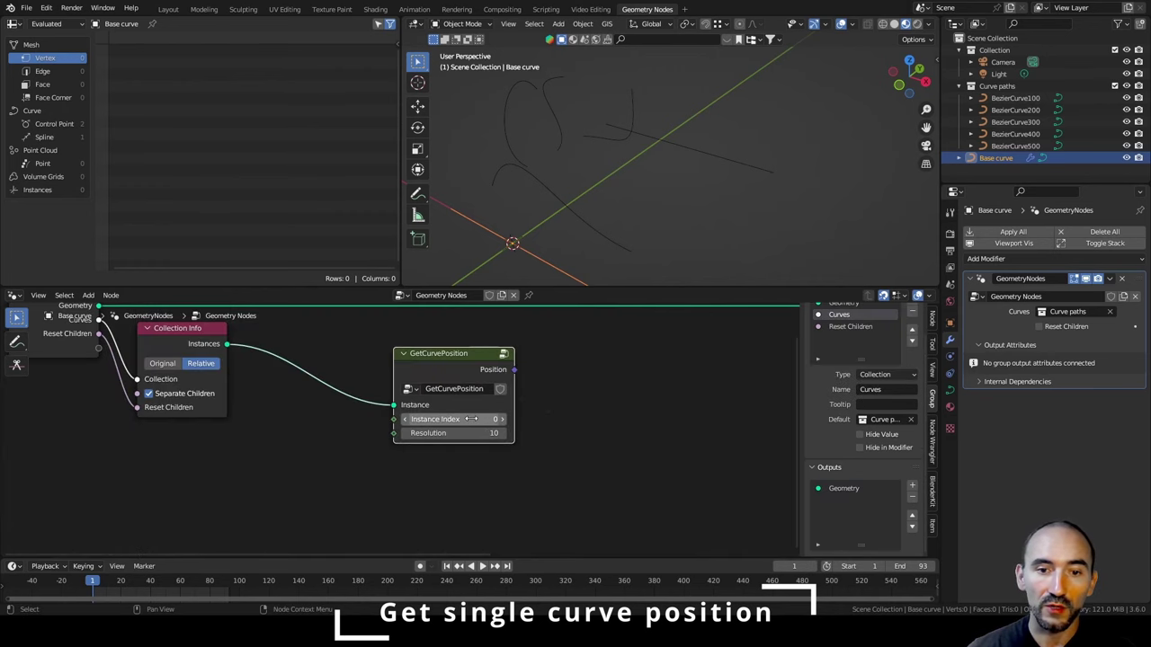
Expose GetCurvePosition's Resolution as a new input on the main tree's Group Input node.
middle_drag(575, 410, 617, 414)
click(618, 414)
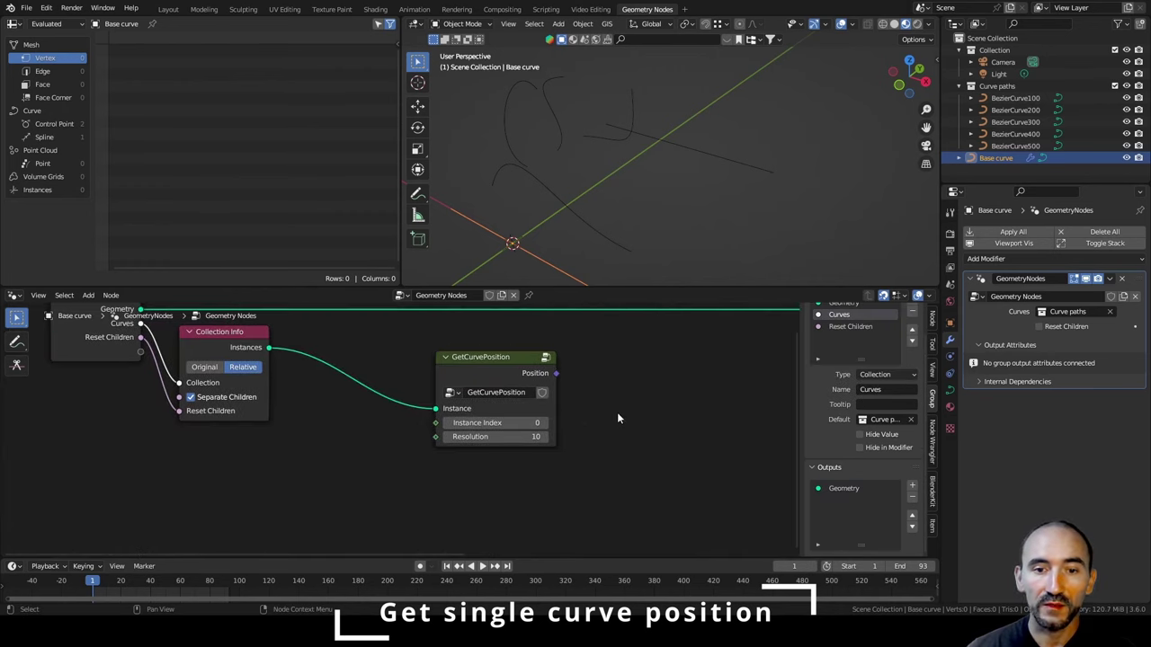
click(481, 358)
middle_drag(483, 367, 501, 403)
drag(453, 472, 159, 387)
click(117, 404)
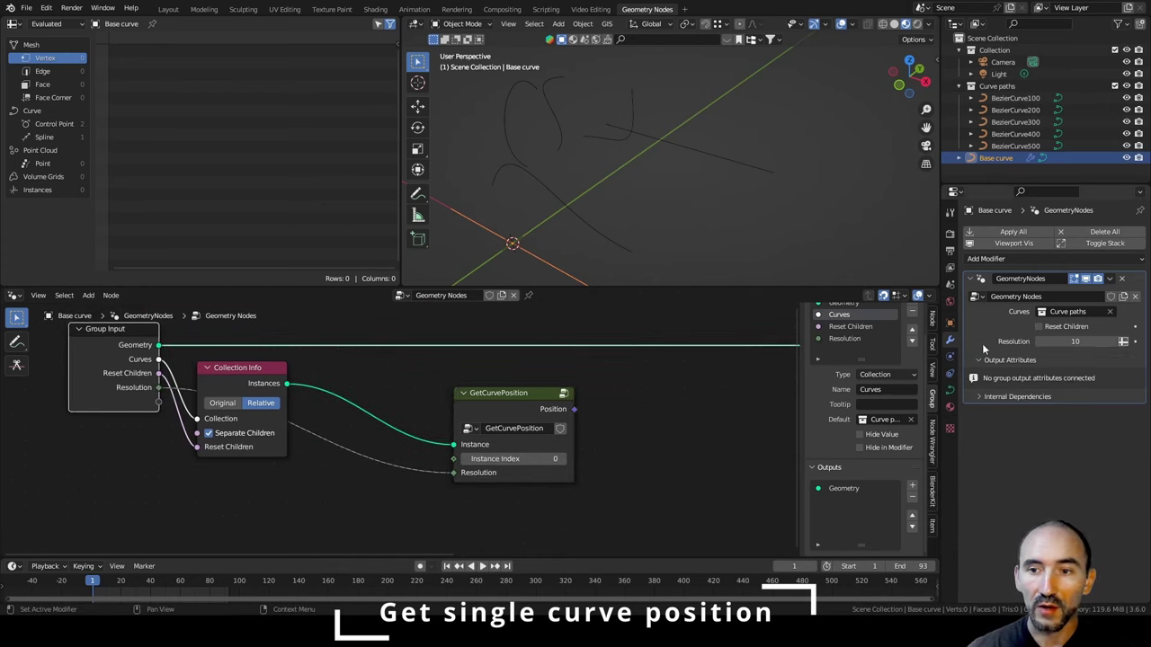
Set the Geometry Nodes modifier's Resolution to 64.
click(1081, 341)
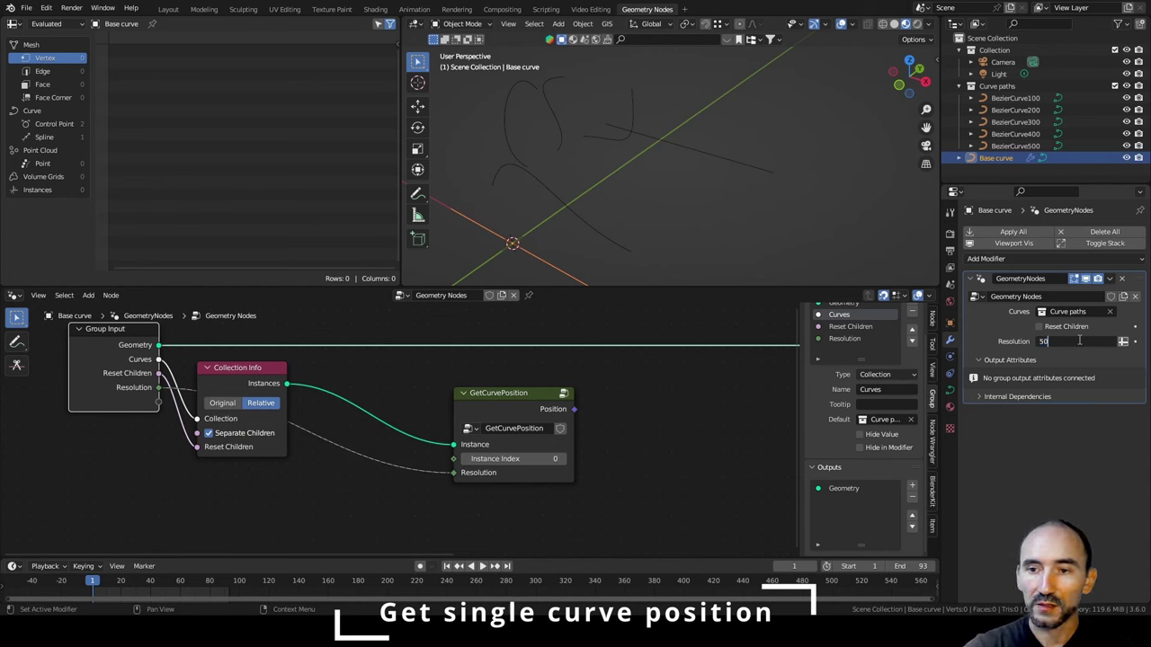
text(64)
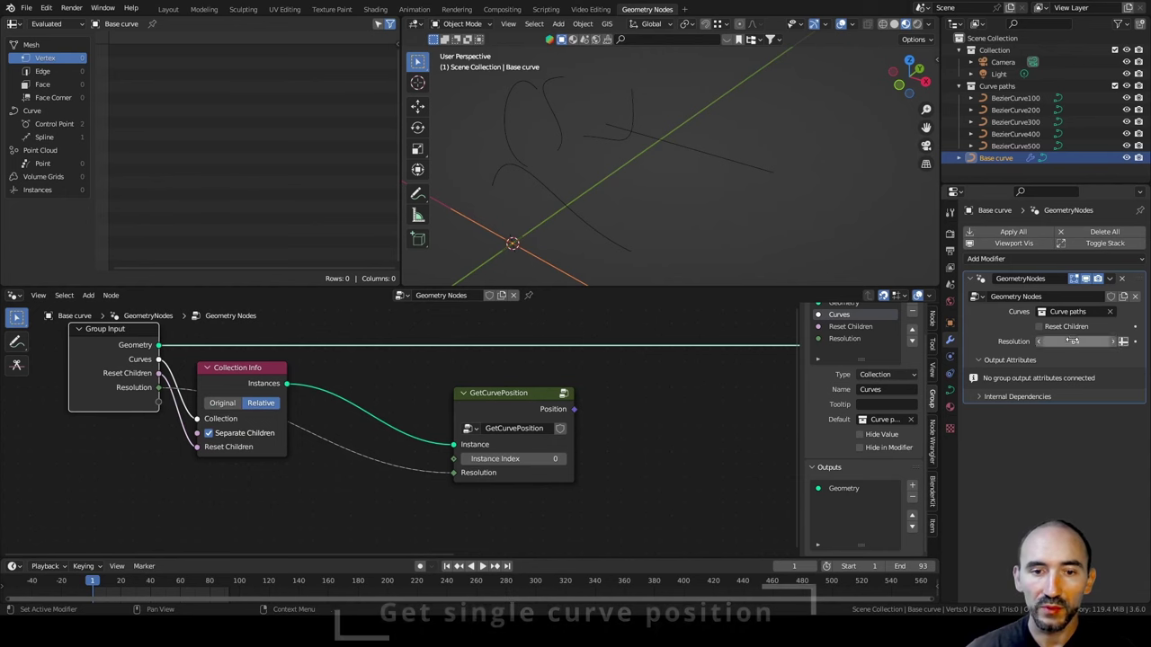
key(Return)
Duplicate the GetCurvePosition group twice and space the copies out along the tree after the original.
middle_drag(554, 419, 280, 436)
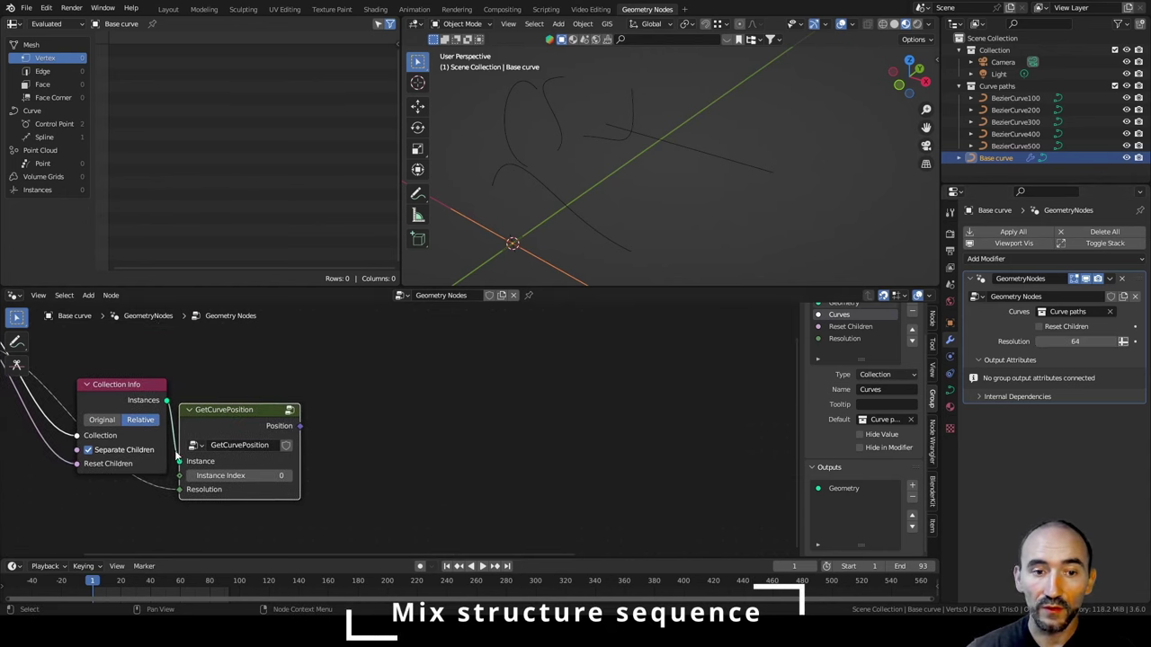
scroll(393, 449, down, 2)
key(shift+d)
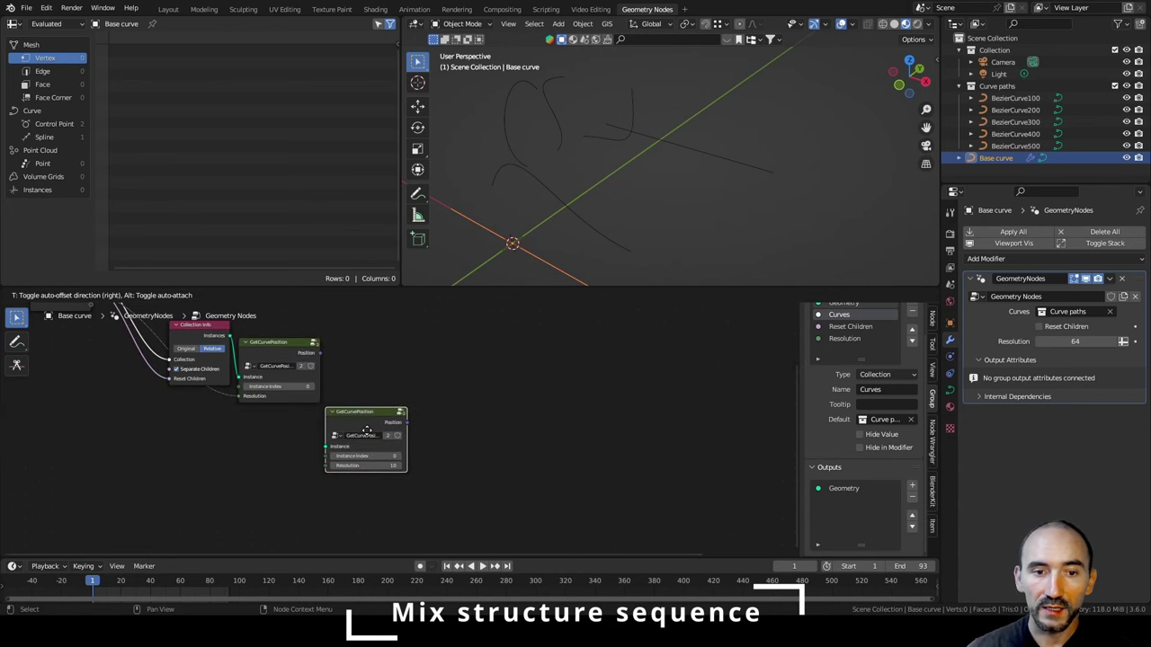
click(551, 370)
middle_drag(551, 371, 335, 447)
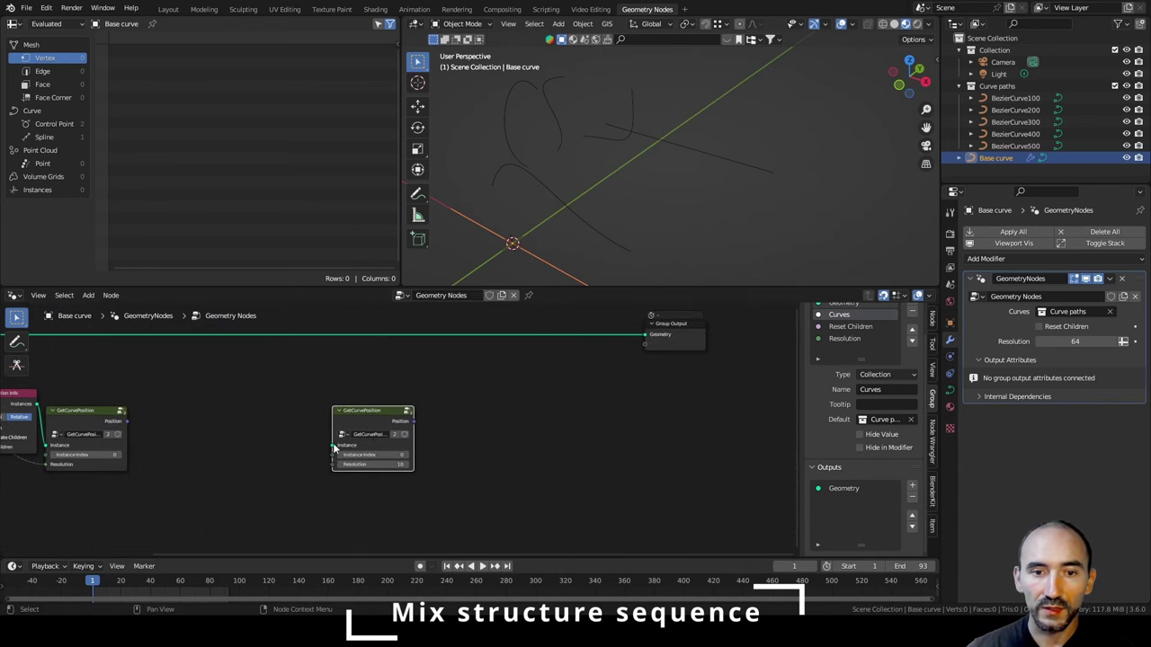
key(shift+d)
click(616, 432)
drag(613, 417, 622, 414)
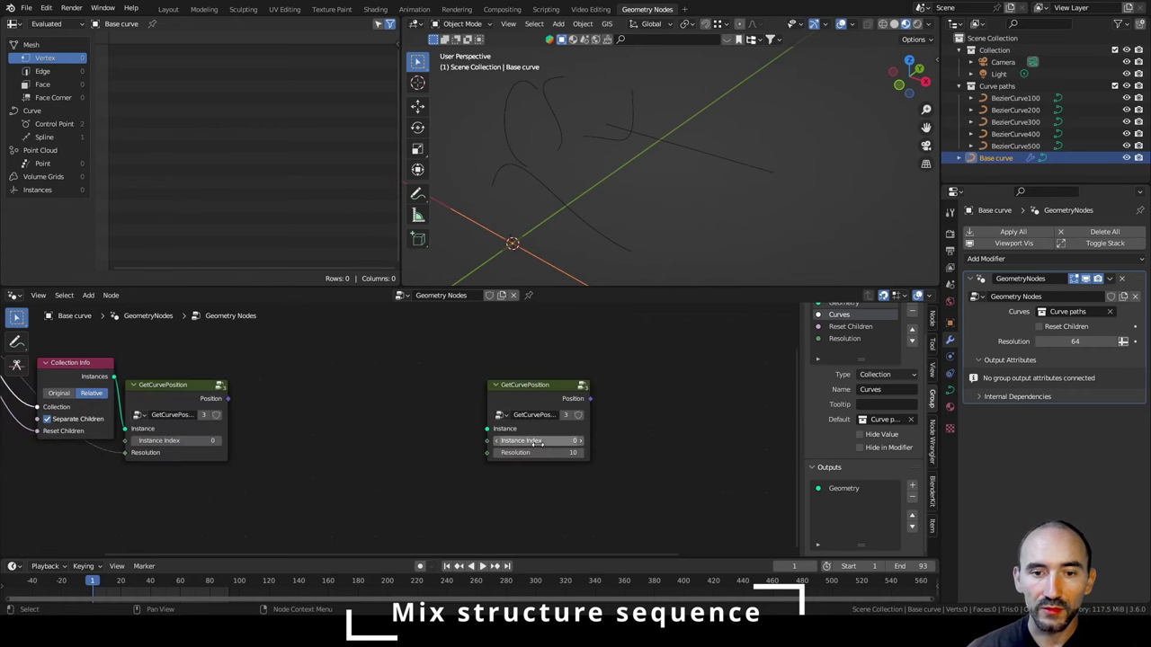
Set the Instance Index of the second GetCurvePosition node to 1 and of the third to 2.
click(537, 441)
key(Return)
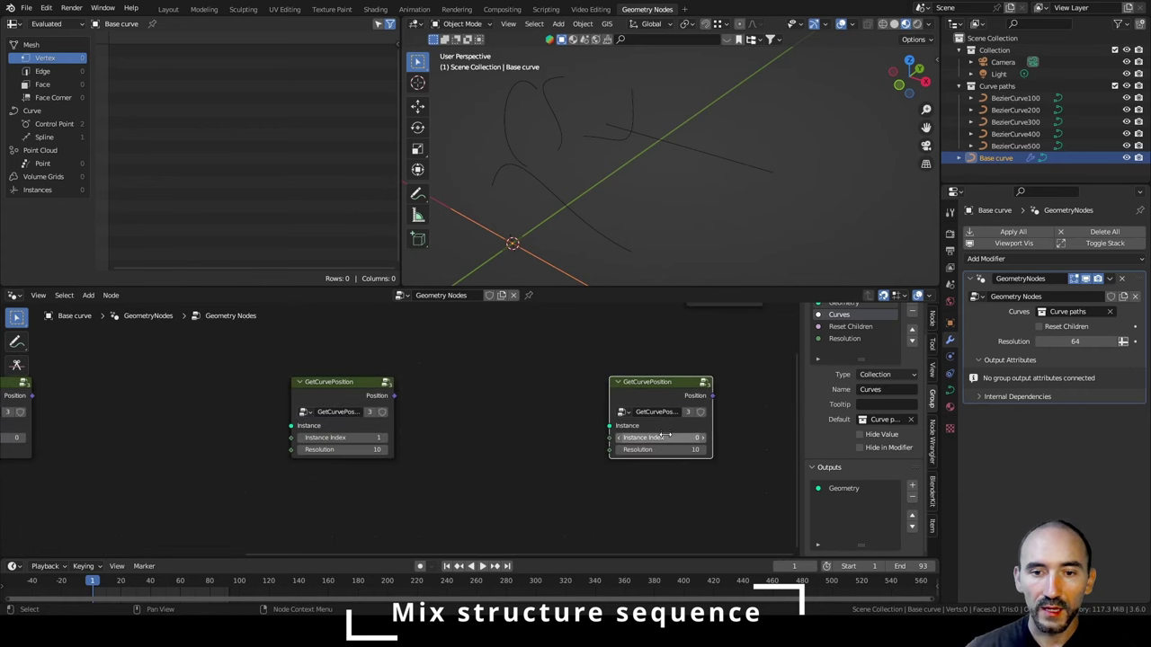
click(660, 440)
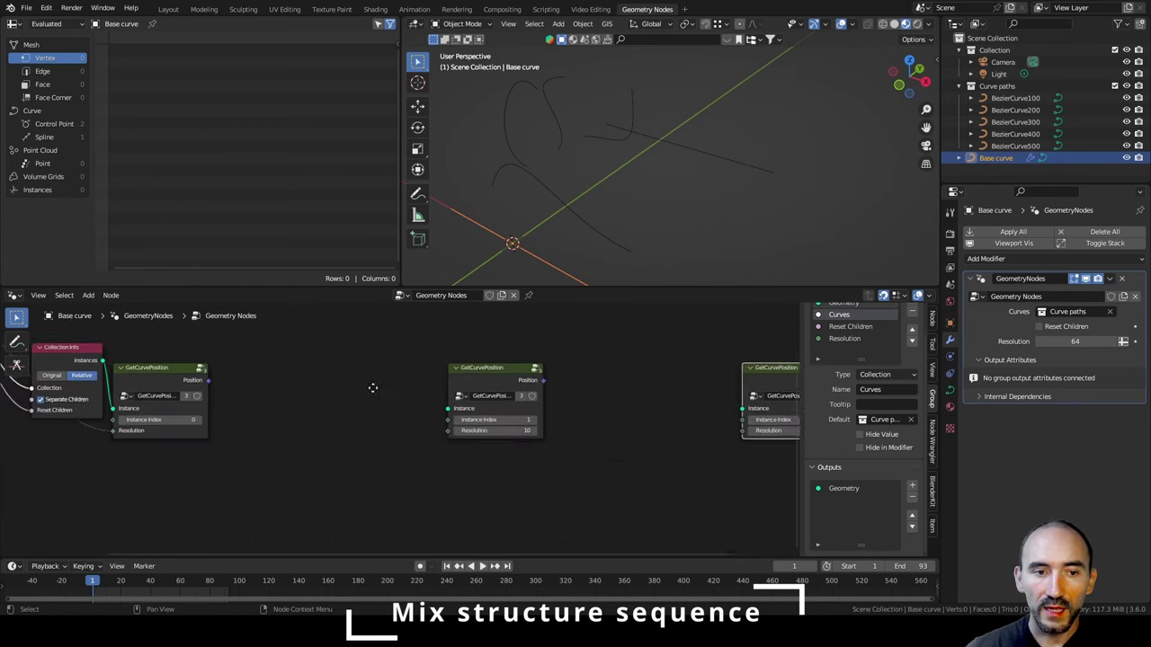
middle_drag(373, 387, 472, 380)
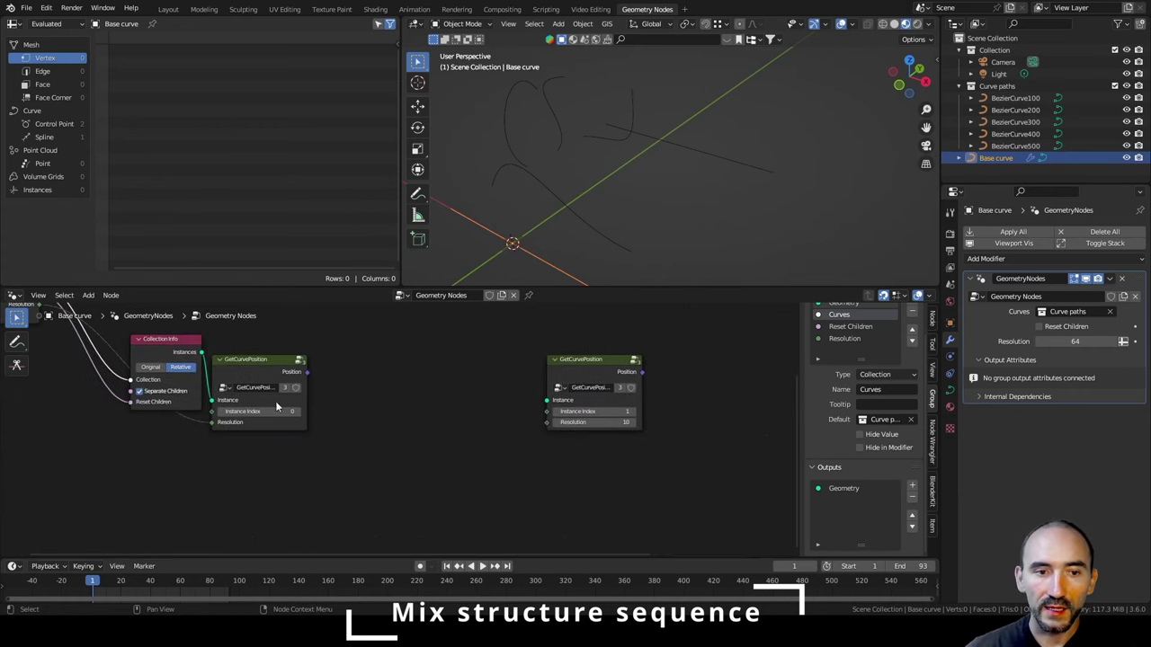
Connect Collection Info's Instances to the Instance input of both GetCurvePosition copies and route the links below the nodes through reroutes.
drag(169, 349, 582, 418)
scroll(501, 435, down, 2)
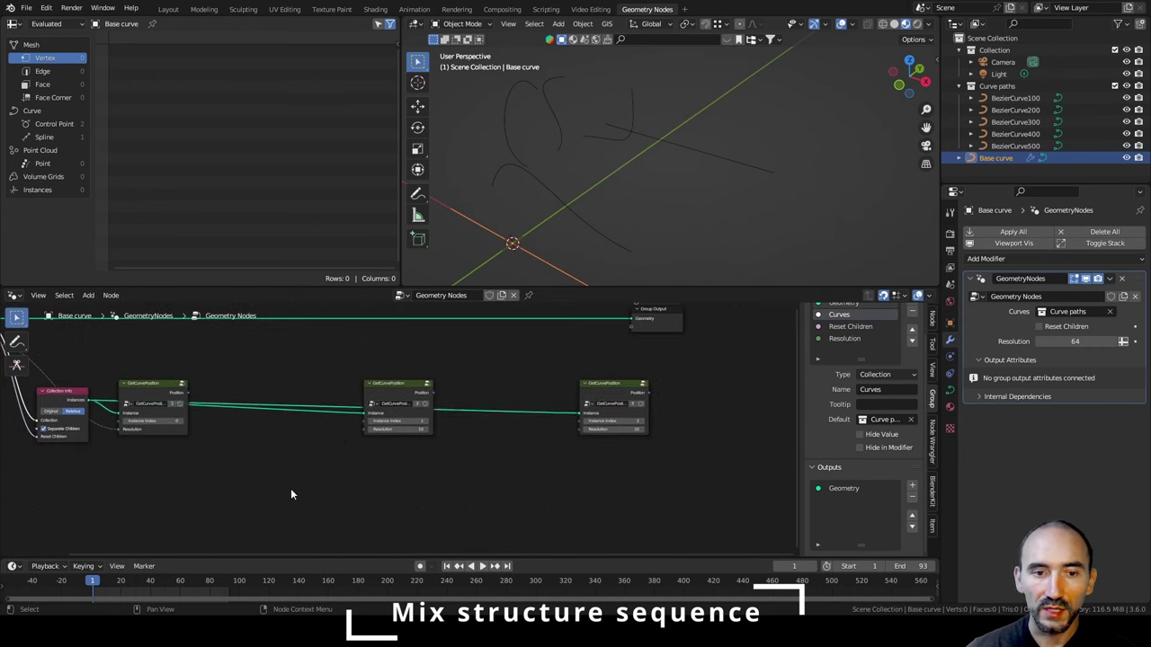
scroll(689, 453, up, 2)
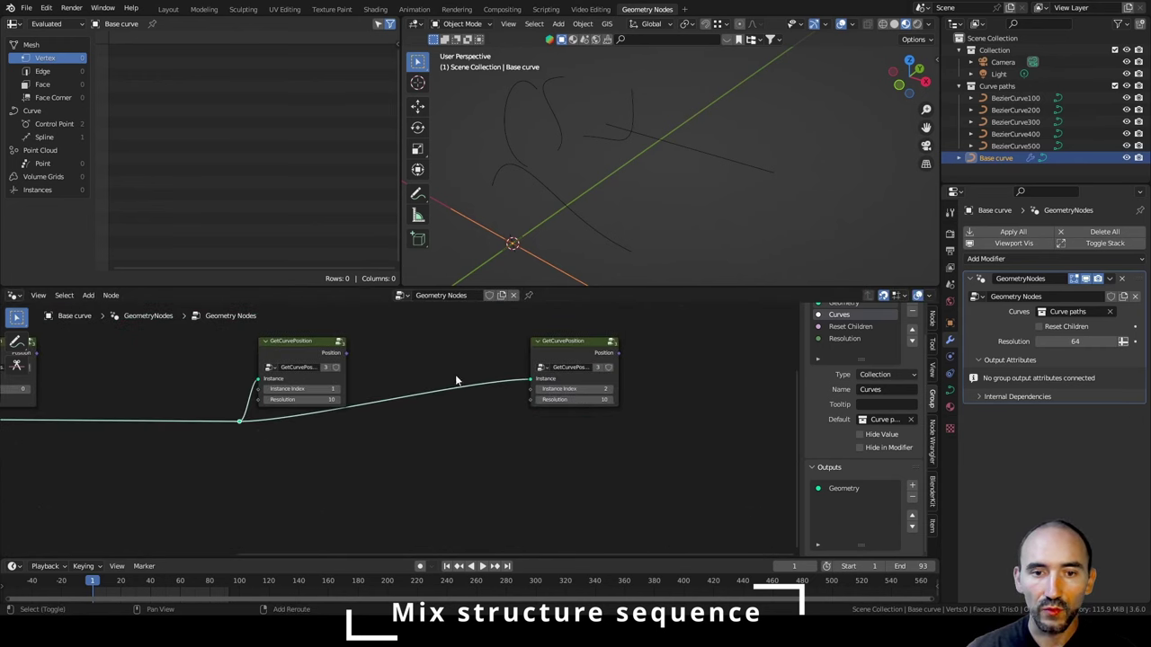
shift+right_drag(442, 416, 446, 423)
key(g)
click(523, 453)
middle_drag(124, 316, 388, 432)
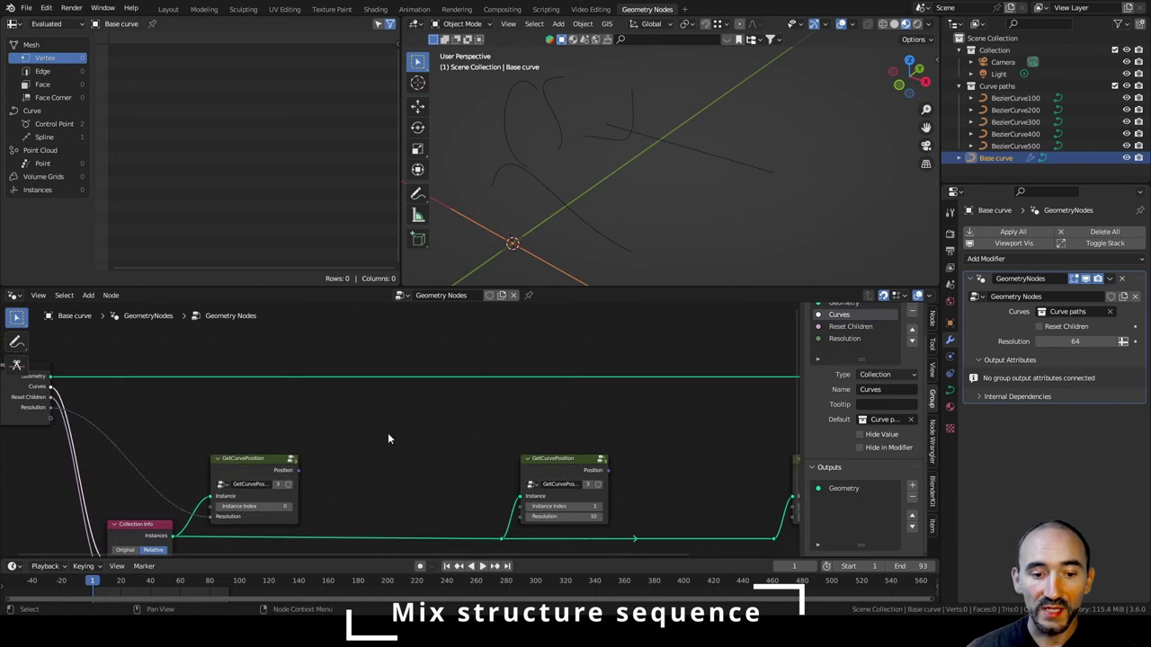
Add a Mix Vector node between the first and second GetCurvePosition nodes.
key(F3)
text(mix ve)
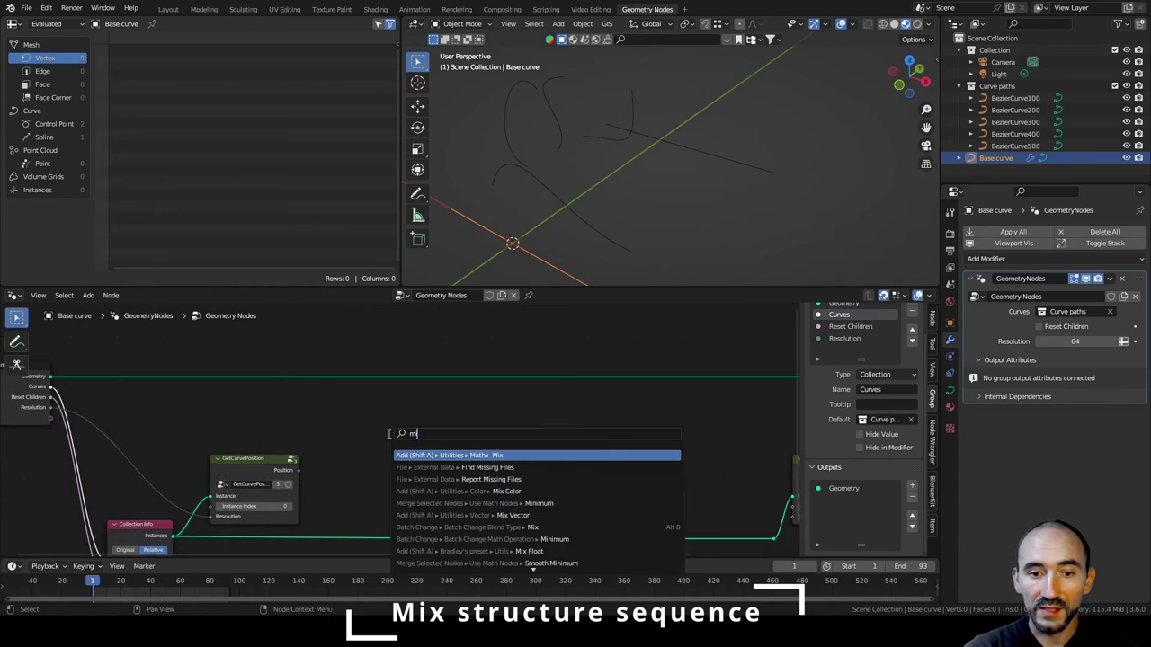
text(c)
key(Return)
click(366, 396)
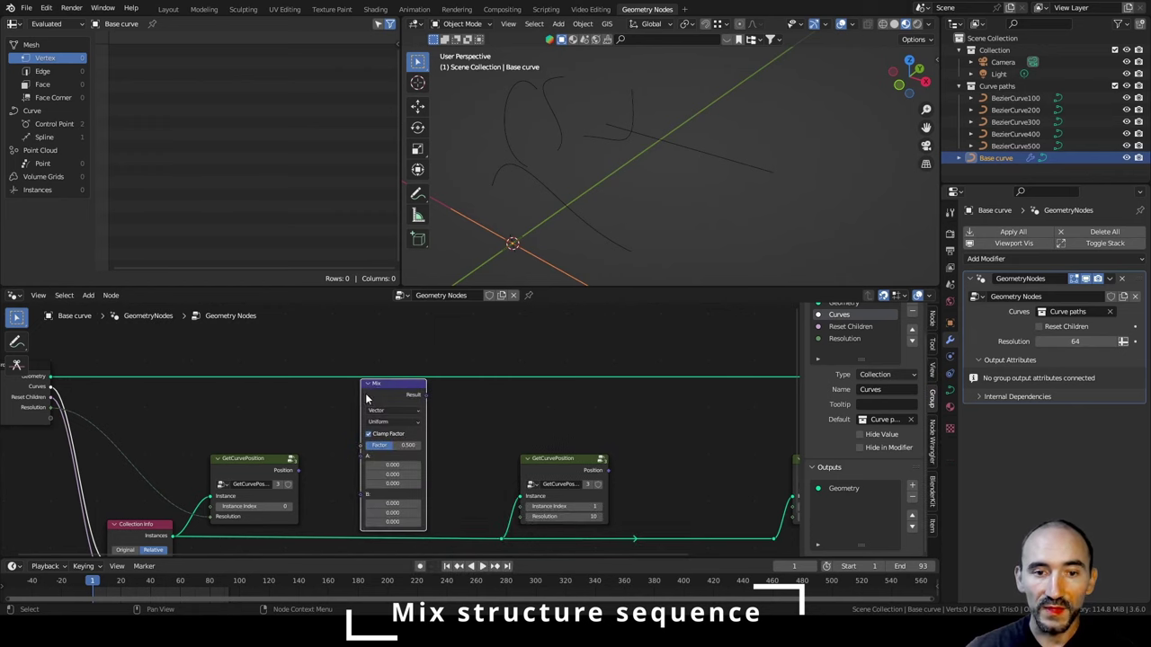
scroll(388, 426, up, 1)
middle_drag(389, 428, 409, 409)
Add a Position node and connect it to Mix's A, then connect the first GetCurvePosition's Position to B.
click(296, 411)
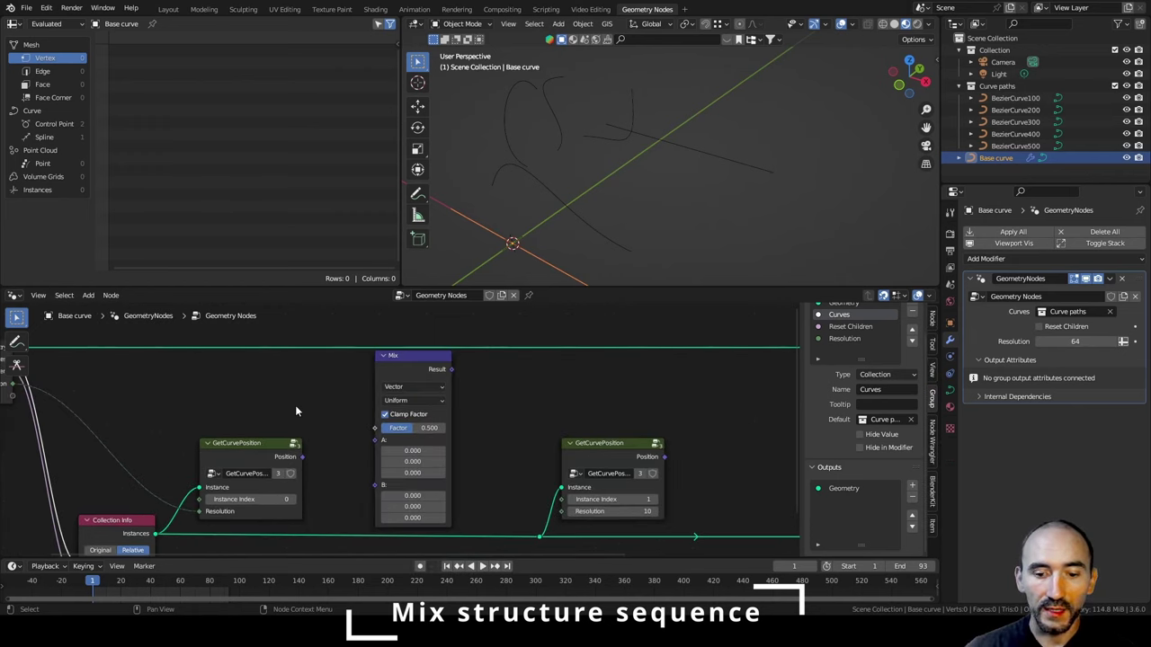
key(F3)
text(position)
key(Down)
key(Return)
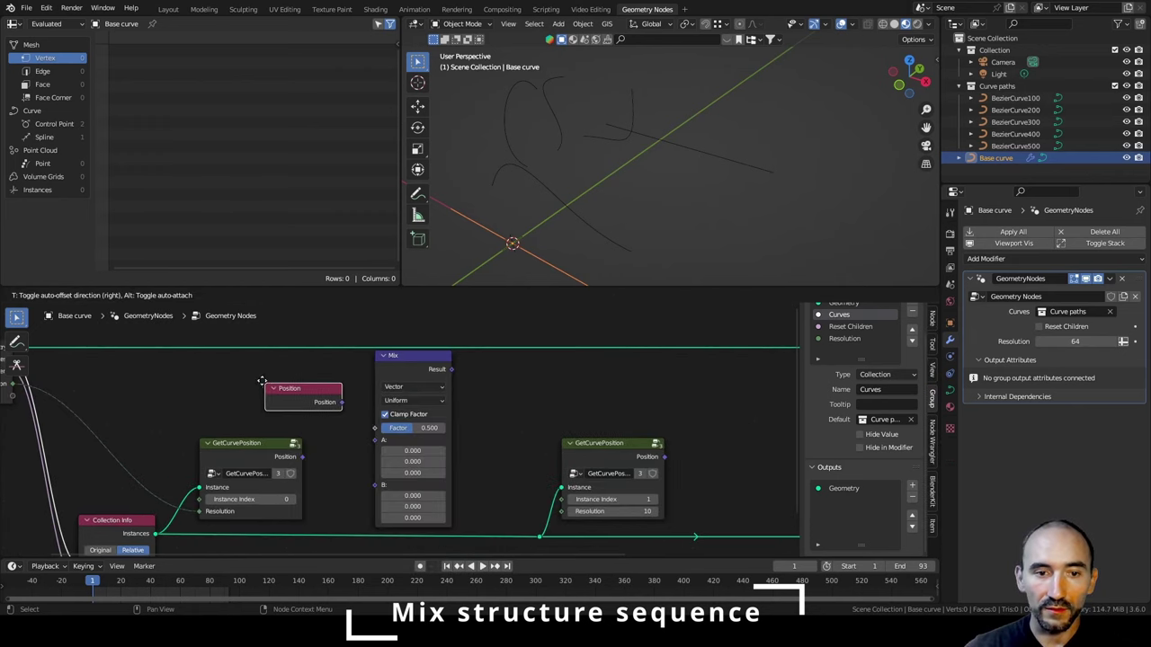
click(261, 387)
alt+right_drag(262, 386, 409, 436)
alt+right_drag(269, 457, 422, 457)
drag(400, 361, 357, 373)
Duplicate the Mix node twice, placing one copy beside the second and one beside the third GetCurvePosition node.
middle_drag(357, 373, 180, 366)
key(shift+d)
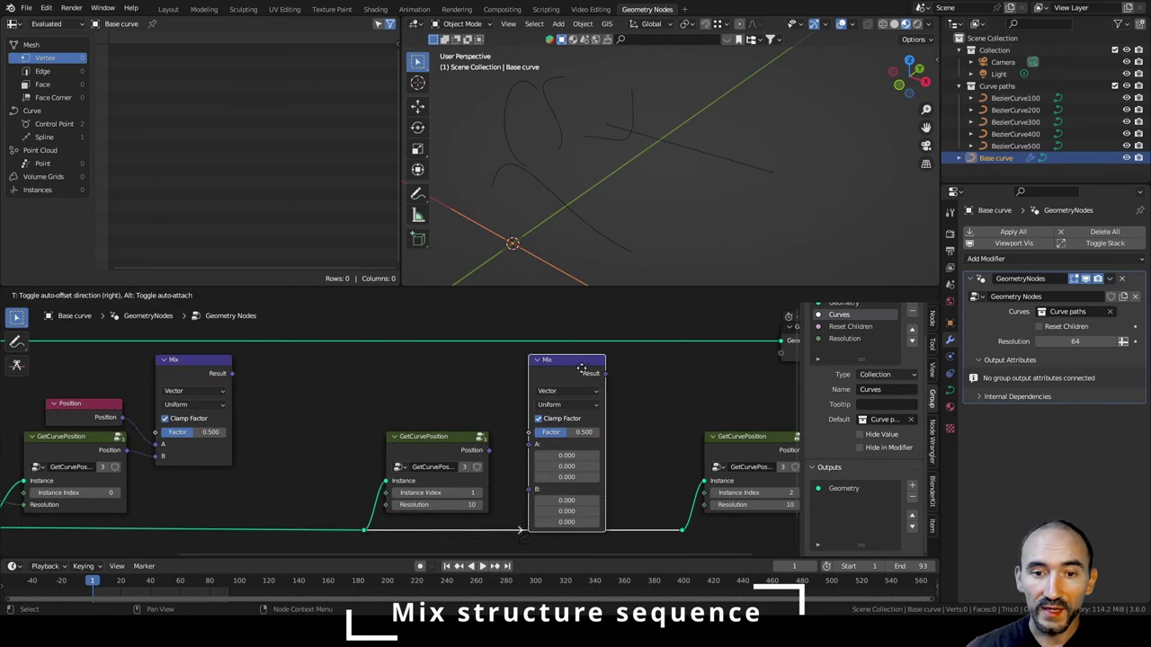
click(545, 361)
middle_drag(597, 399, 312, 397)
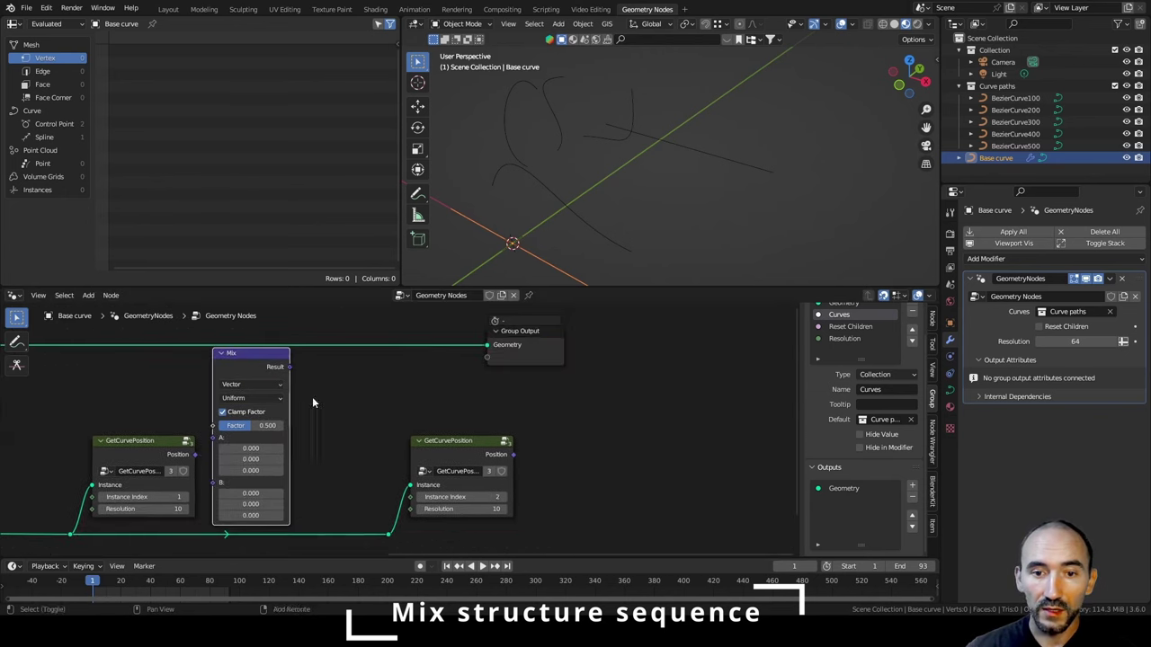
key(shift+d)
click(650, 402)
ctrl+scroll(525, 334, left, 5)
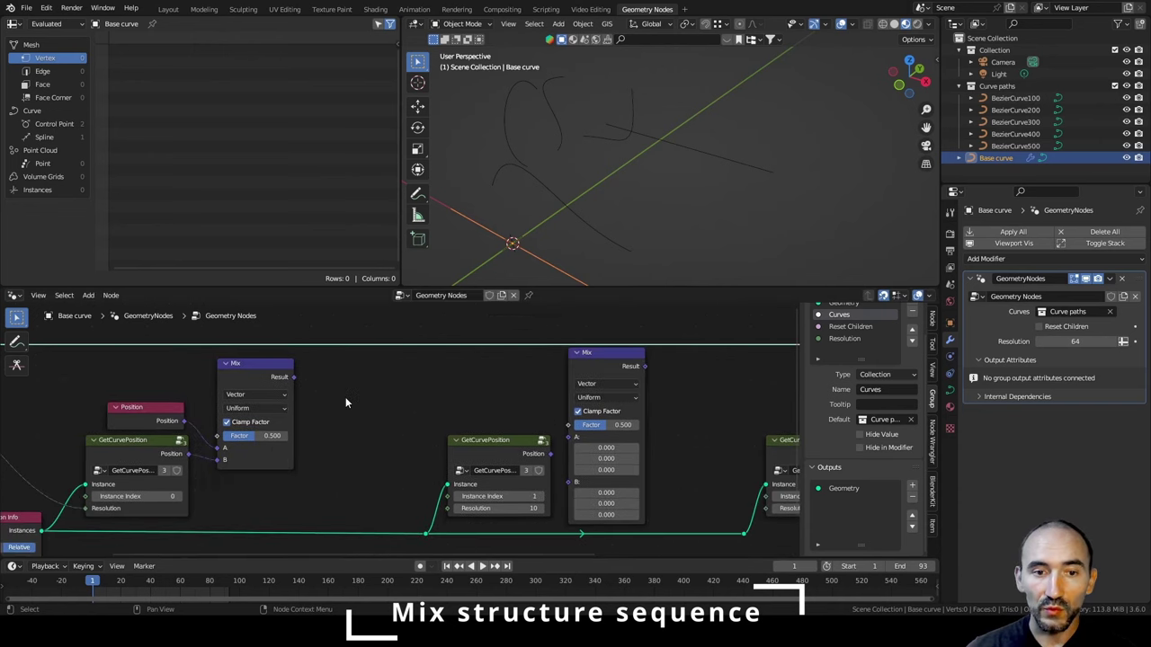
Chain the Mix nodes by linking each Result to the next A, and connect the second and third GetCurvePosition Positions to B.
alt+right_drag(256, 373, 608, 403)
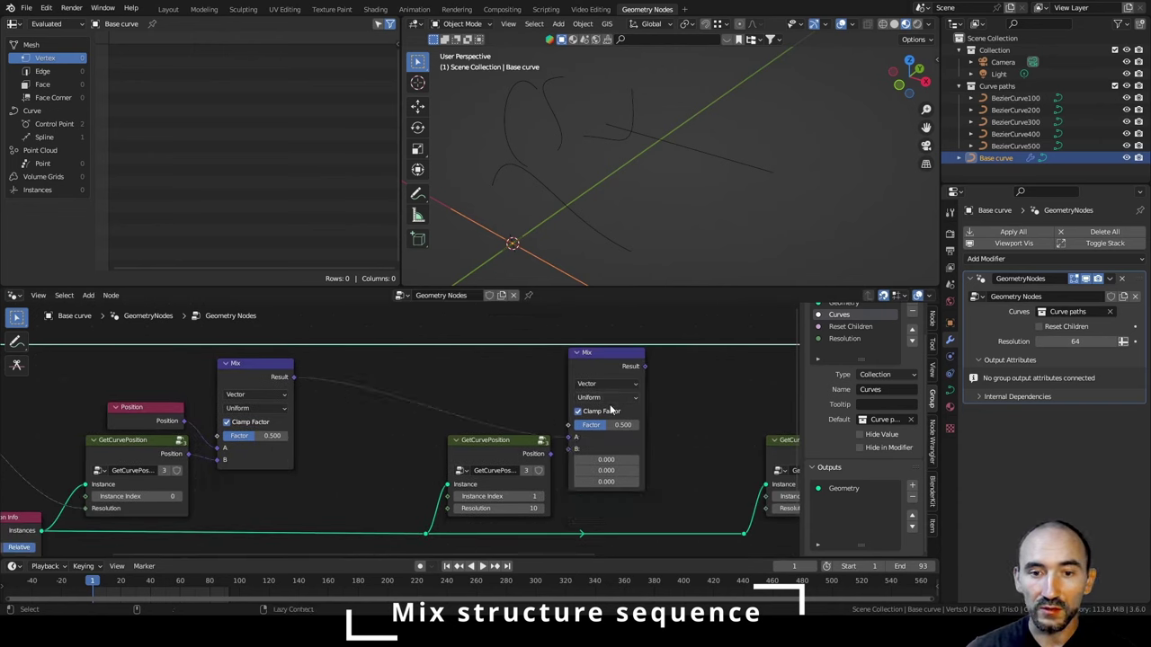
alt+right_drag(511, 452, 607, 461)
middle_drag(586, 470, 187, 461)
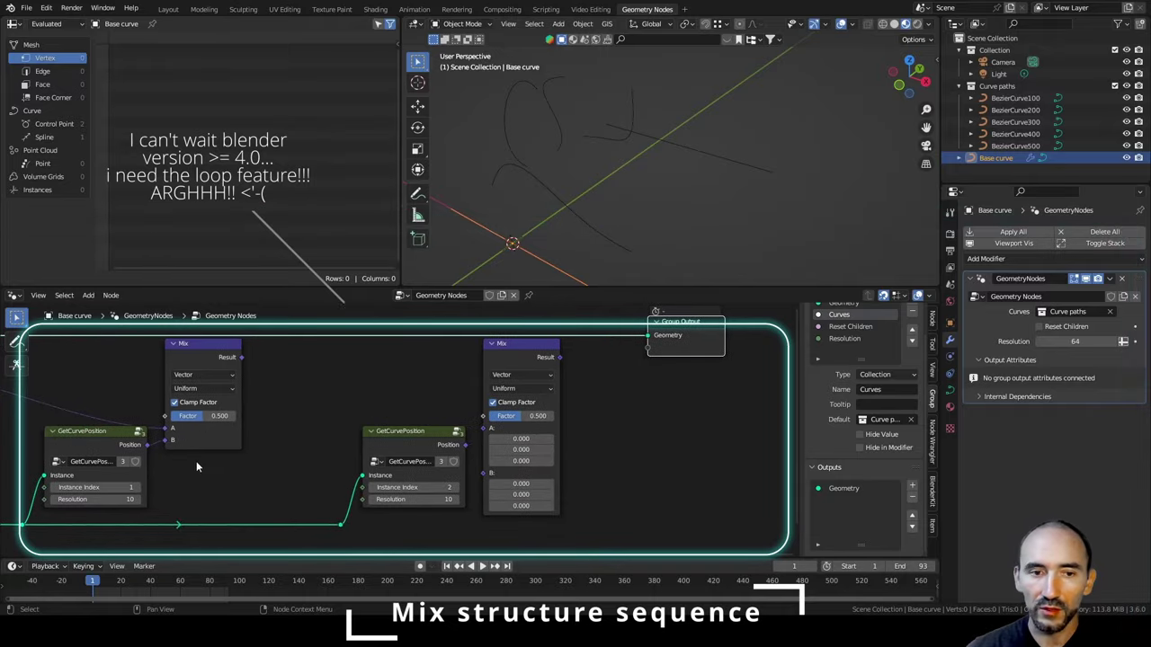
alt+right_drag(218, 360, 506, 389)
alt+right_drag(412, 447, 412, 448)
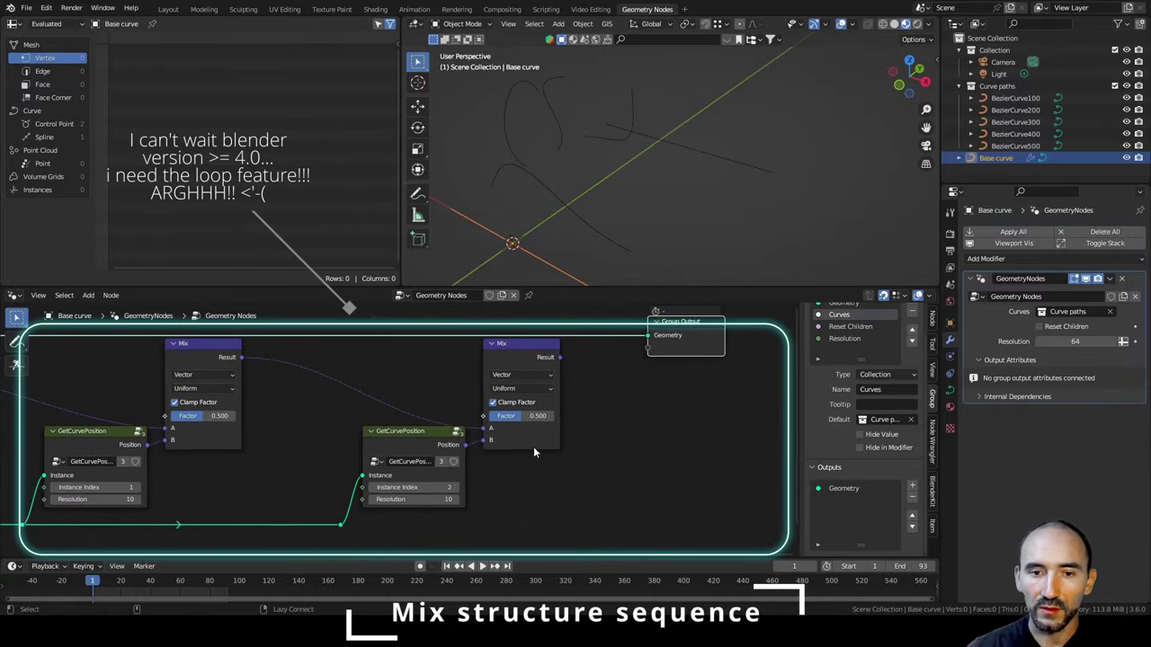
scroll(401, 428, down, 2)
scroll(343, 449, up, 3)
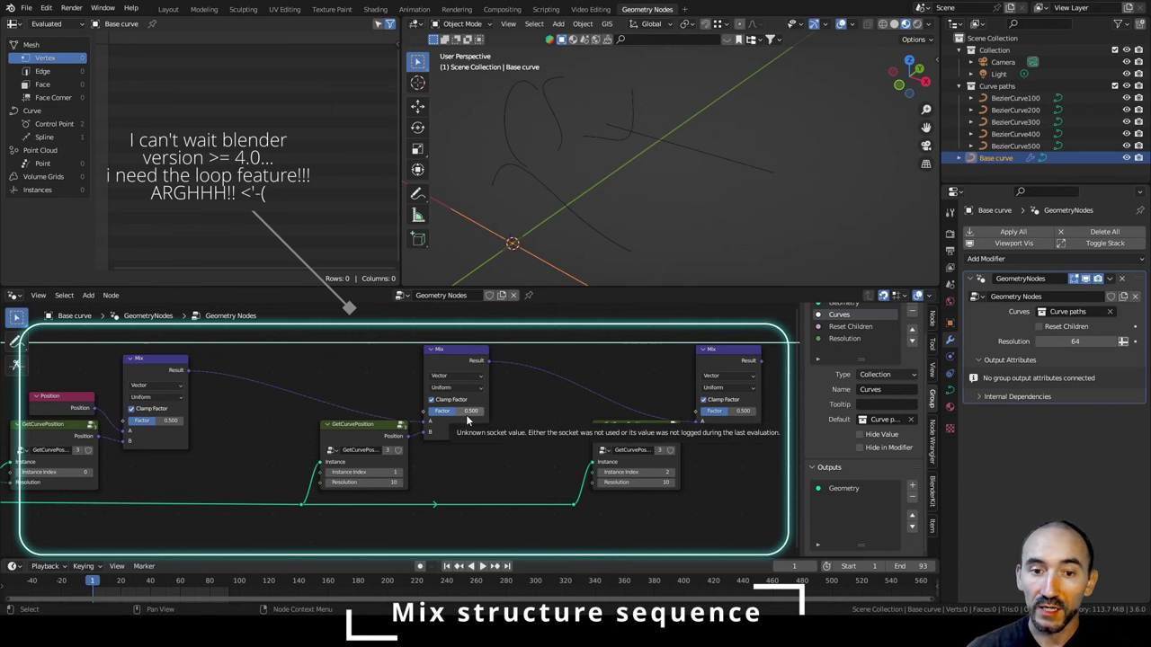
Duplicate the last two GetCurvePosition and Mix pairs with their input links and place them at the end of the chain.
scroll(517, 422, down, 1)
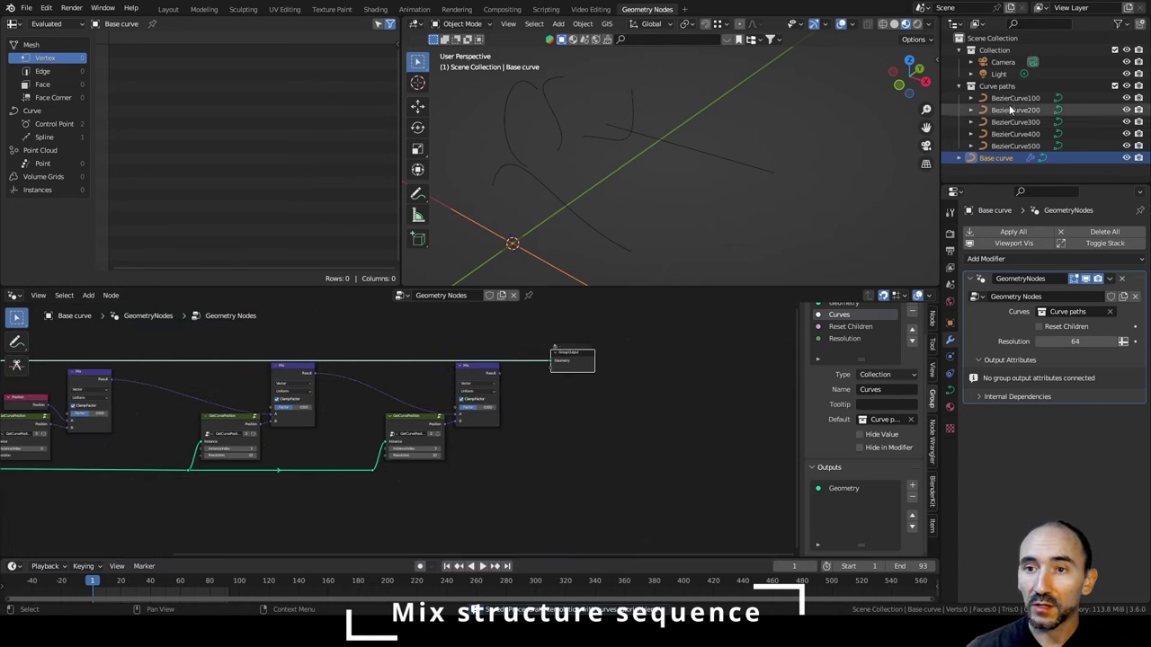
scroll(530, 446, down, 2)
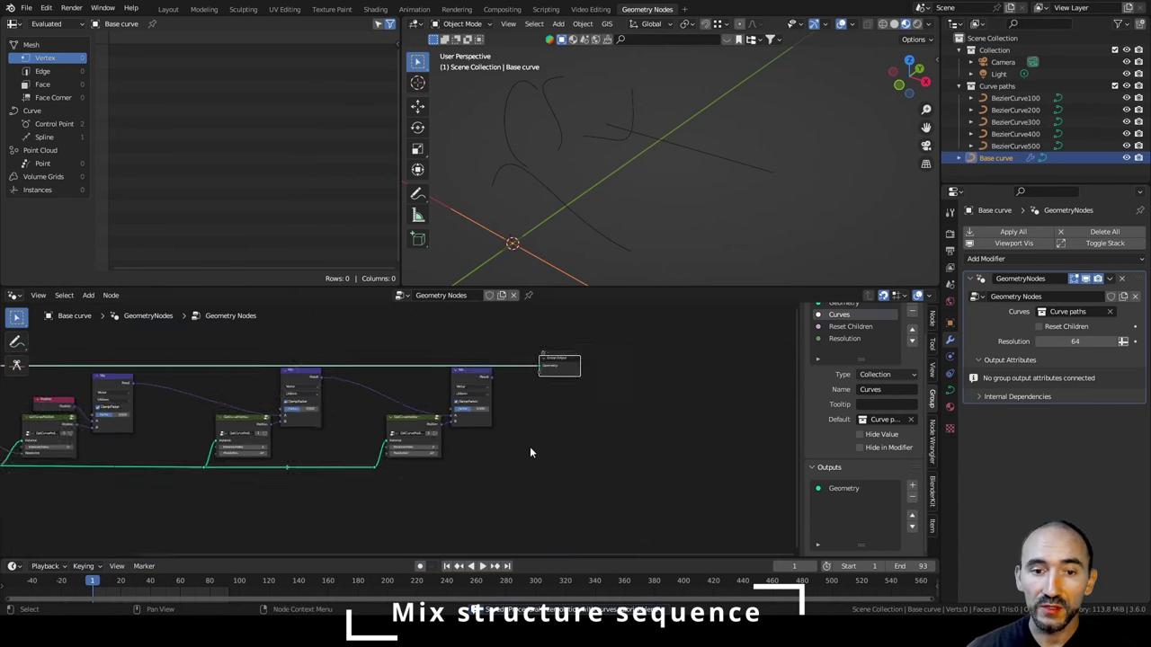
drag(259, 488, 467, 396)
key(shift+d)
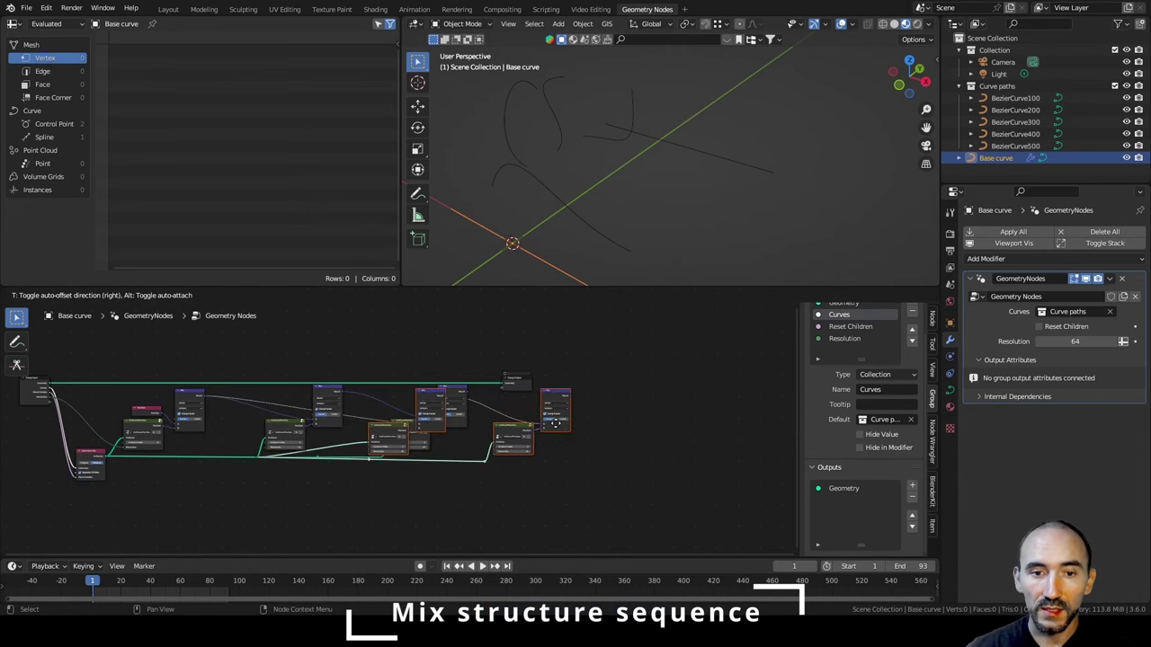
click(694, 429)
scroll(613, 481, up, 2)
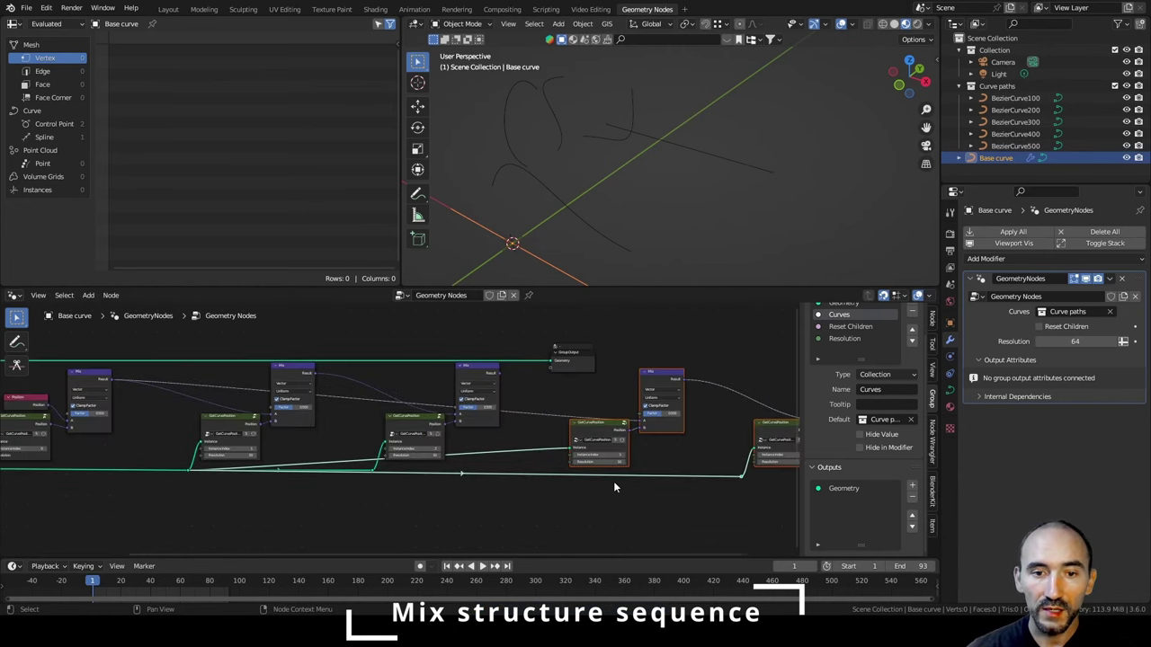
Link the third Mix's Result to the fourth Mix's A and extend the Instances line to the new GetCurvePosition nodes through reroutes.
scroll(277, 371, up, 2)
alt+right_drag(196, 339, 462, 364)
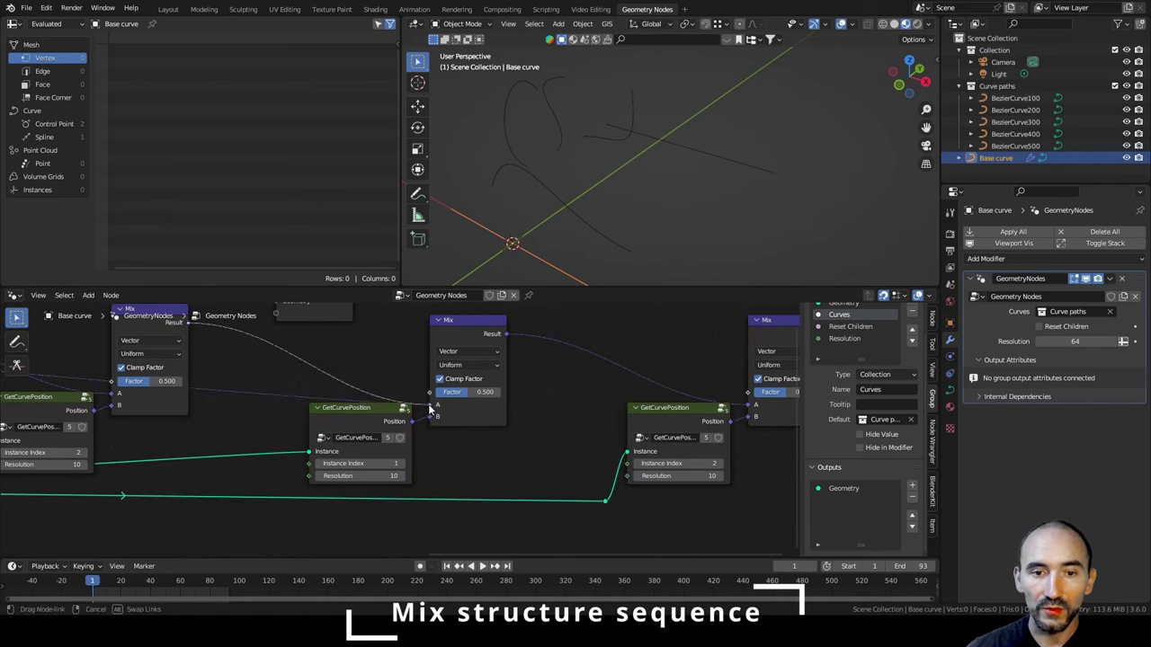
middle_drag(308, 468, 318, 444)
scroll(605, 446, down, 3)
shift+right_drag(267, 404, 273, 440)
drag(274, 426, 551, 460)
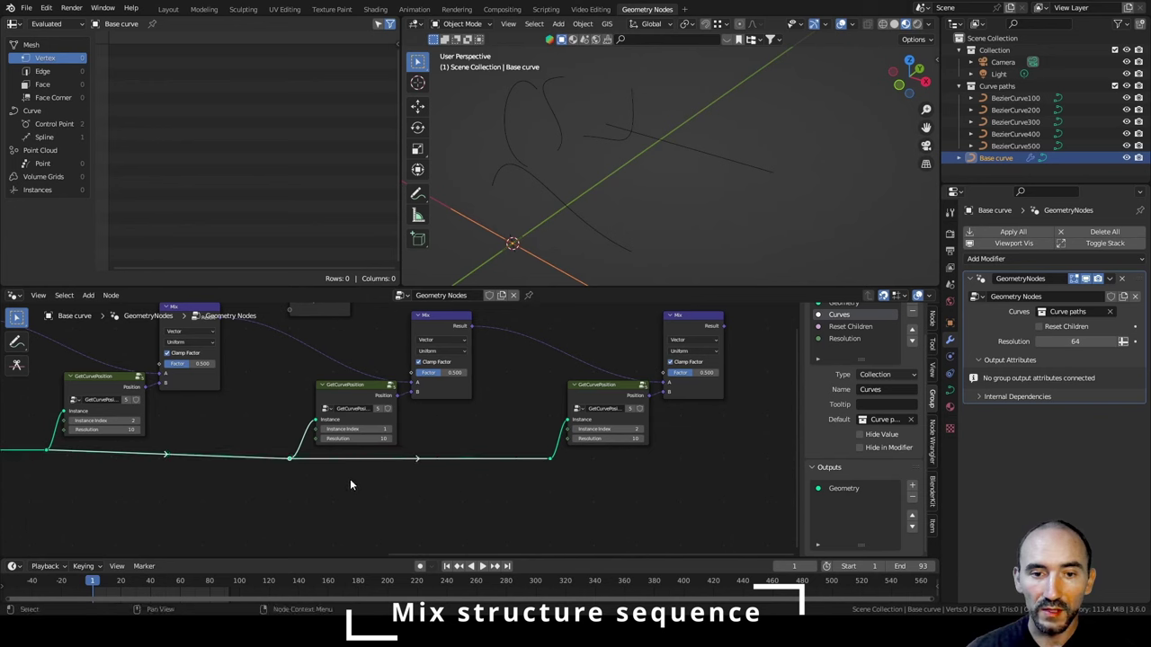
Set the Instance Index of the fourth GetCurvePosition node to 3 and of the fifth to 4.
scroll(351, 485, up, 2)
click(336, 453)
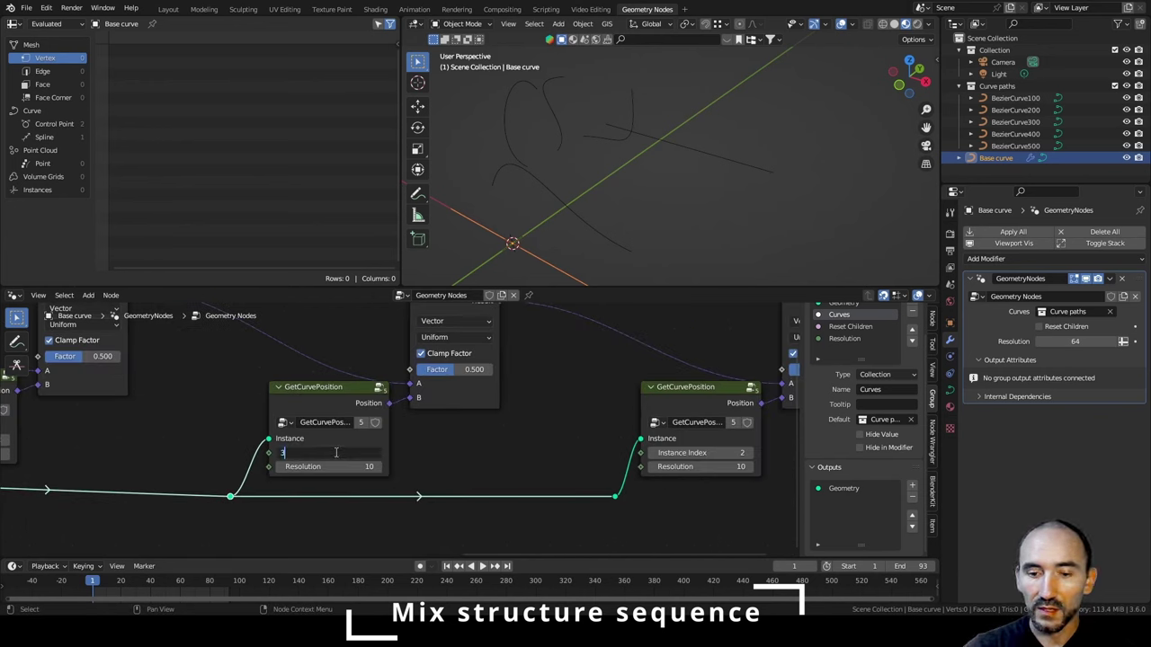
key(Return)
click(708, 453)
text(4)
key(Return)
click(569, 417)
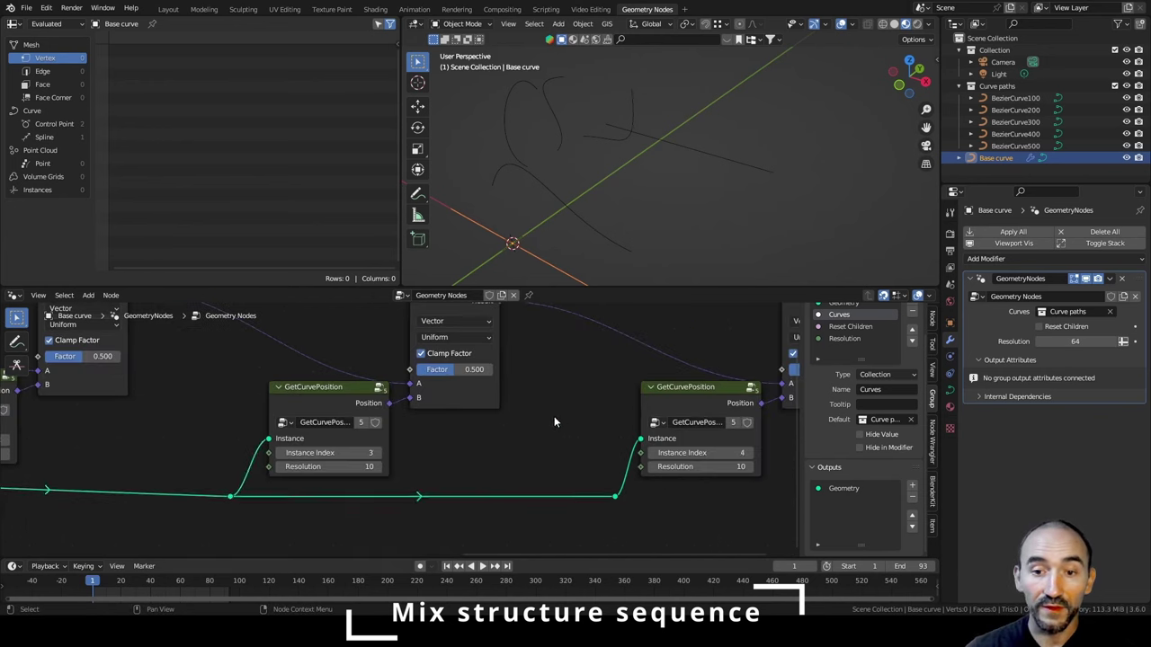
Add reroutes to the Resolution and Instances links around Collection Info and move both below the nodes.
scroll(555, 421, down, 6)
middle_drag(239, 419, 747, 433)
scroll(226, 465, up, 4)
middle_drag(226, 465, 329, 455)
shift+right_drag(279, 410, 229, 449)
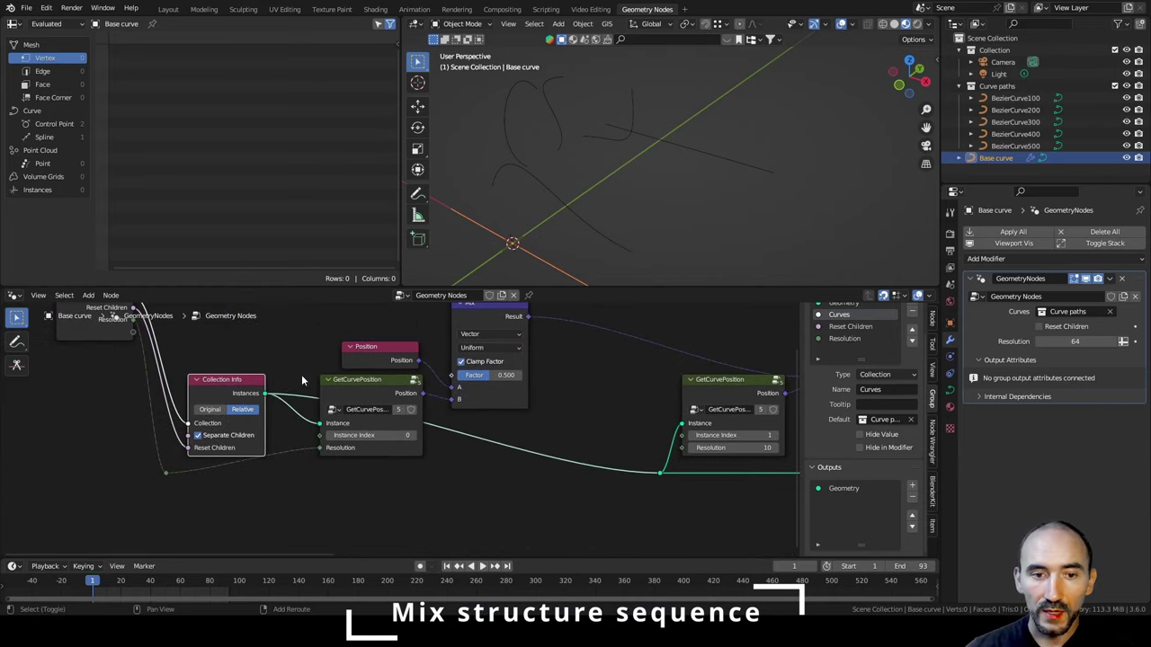
shift+right_drag(302, 374, 296, 414)
key(g)
click(299, 486)
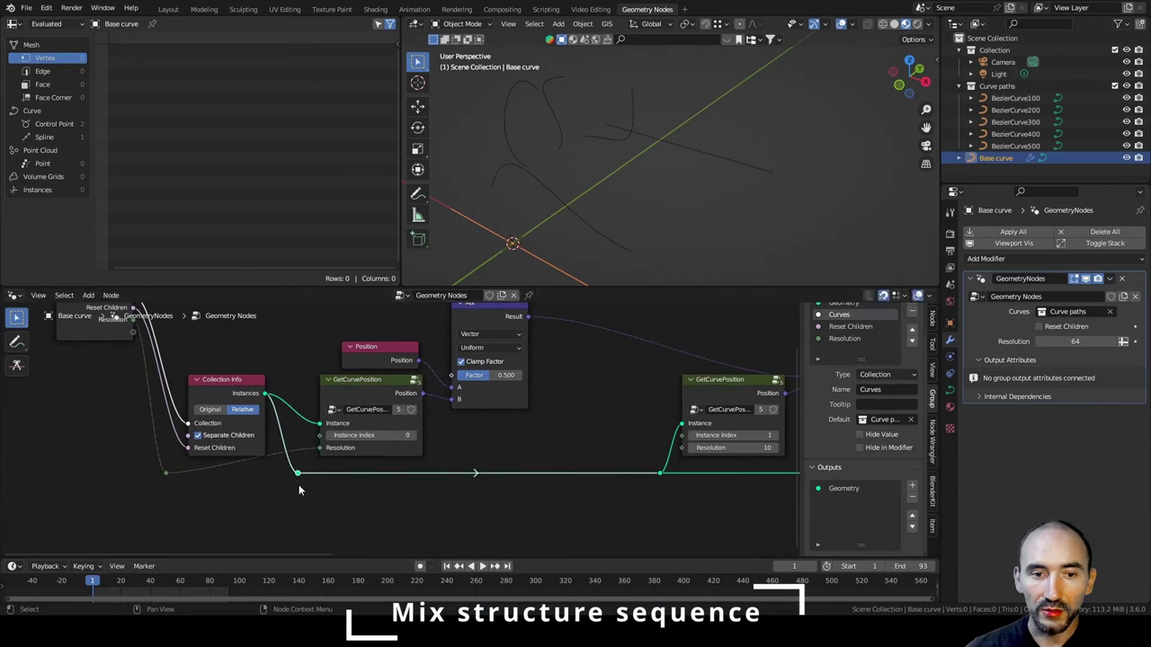
drag(166, 474, 166, 496)
Extend the Resolution line below the nodes with reroutes and branch it to the Resolution input of each remaining GetCurvePosition node.
scroll(437, 505, down, 3)
middle_drag(595, 500, 358, 497)
drag(14, 468, 338, 438)
shift+right_drag(300, 435, 314, 454)
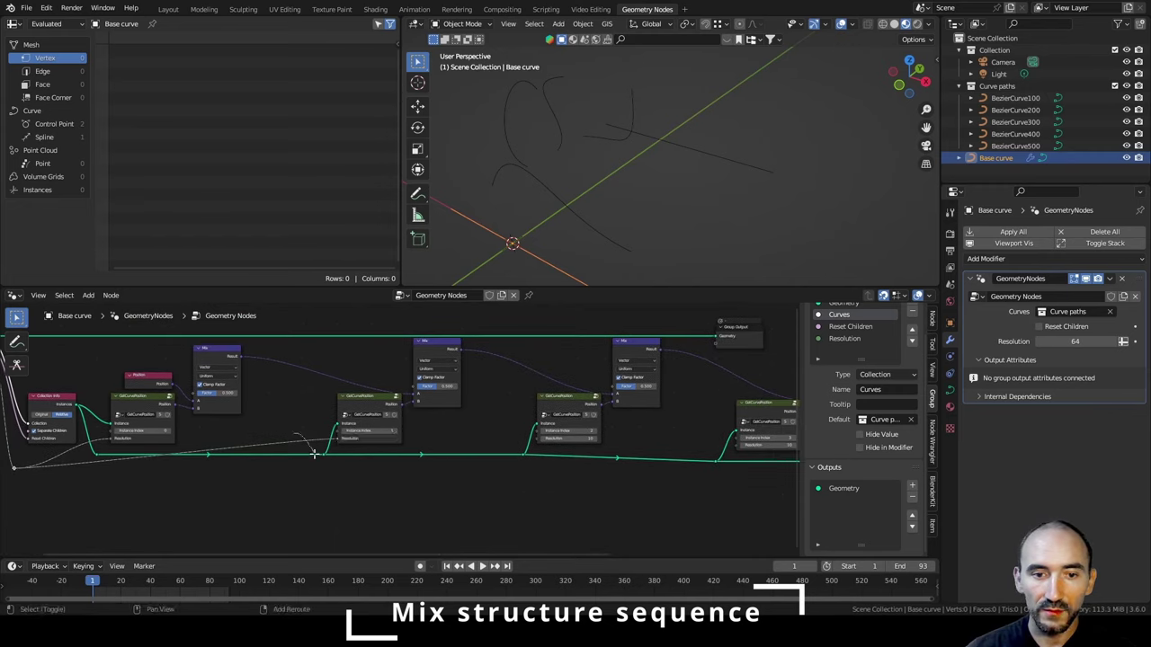
drag(314, 478, 530, 456)
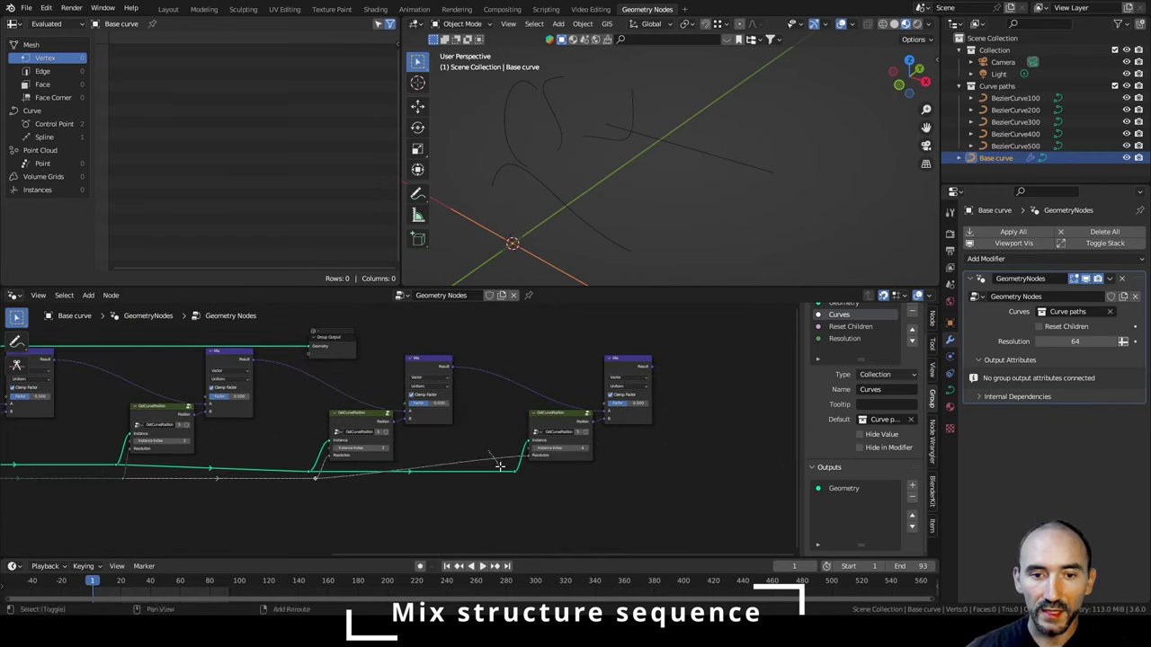
shift+right_drag(500, 466, 501, 467)
key(g)
click(524, 484)
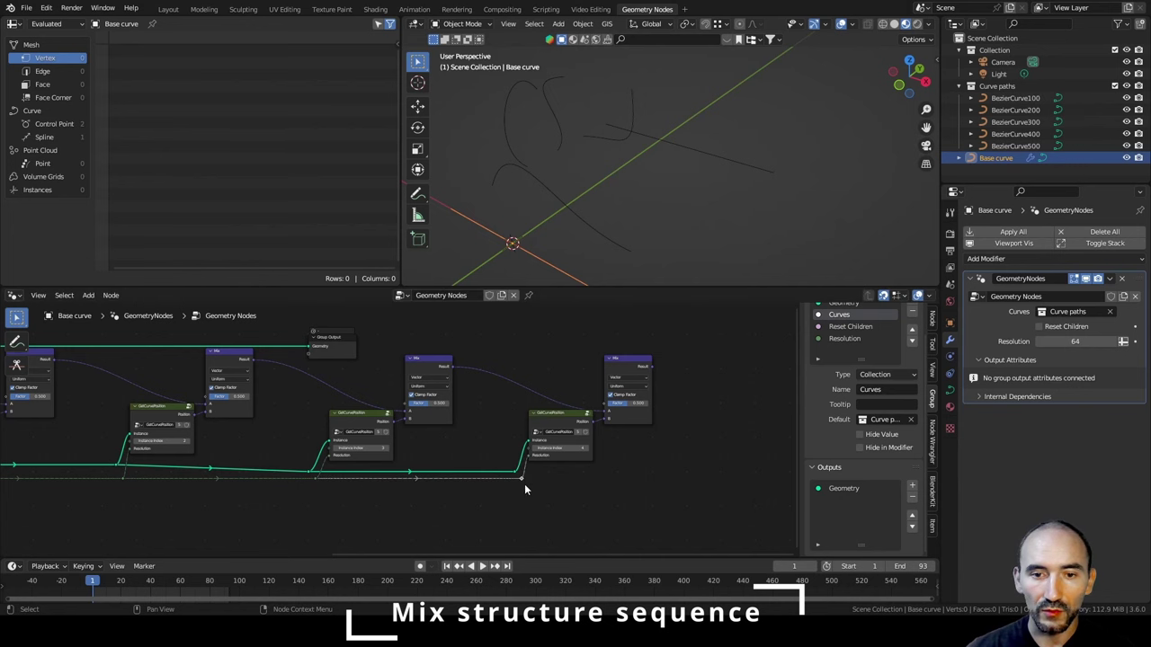
Insert a Set Position node on the geometry link before Group Output and feed the last Mix's Result into its Position.
scroll(501, 500, up, 3)
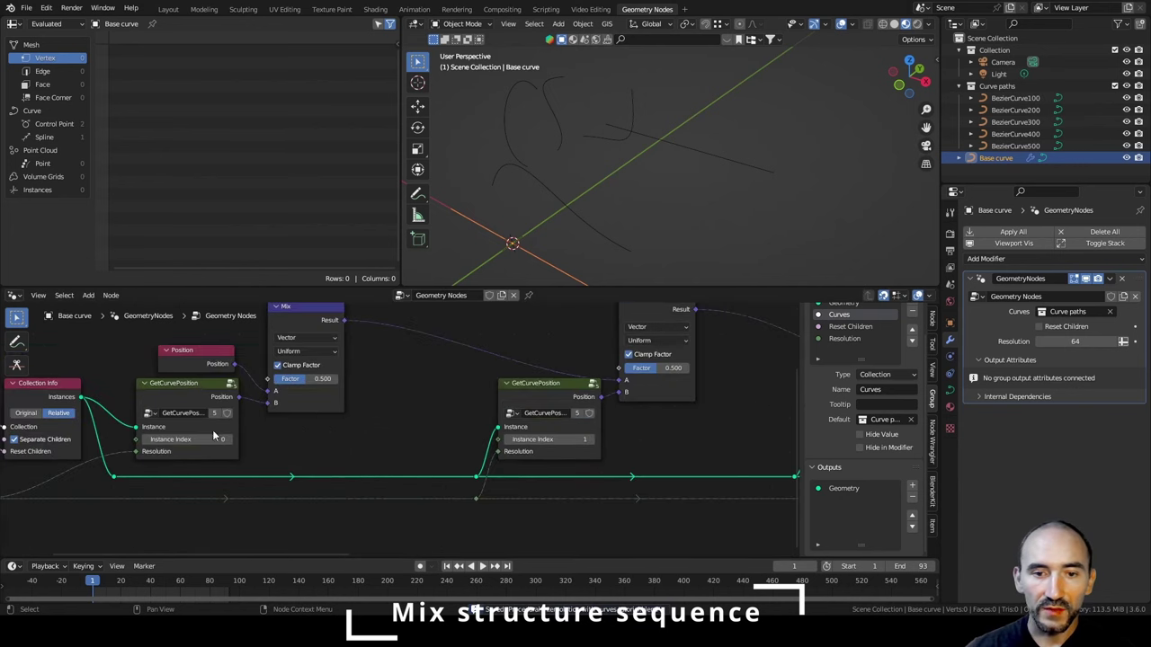
middle_drag(213, 436, 301, 453)
middle_drag(581, 428, 381, 417)
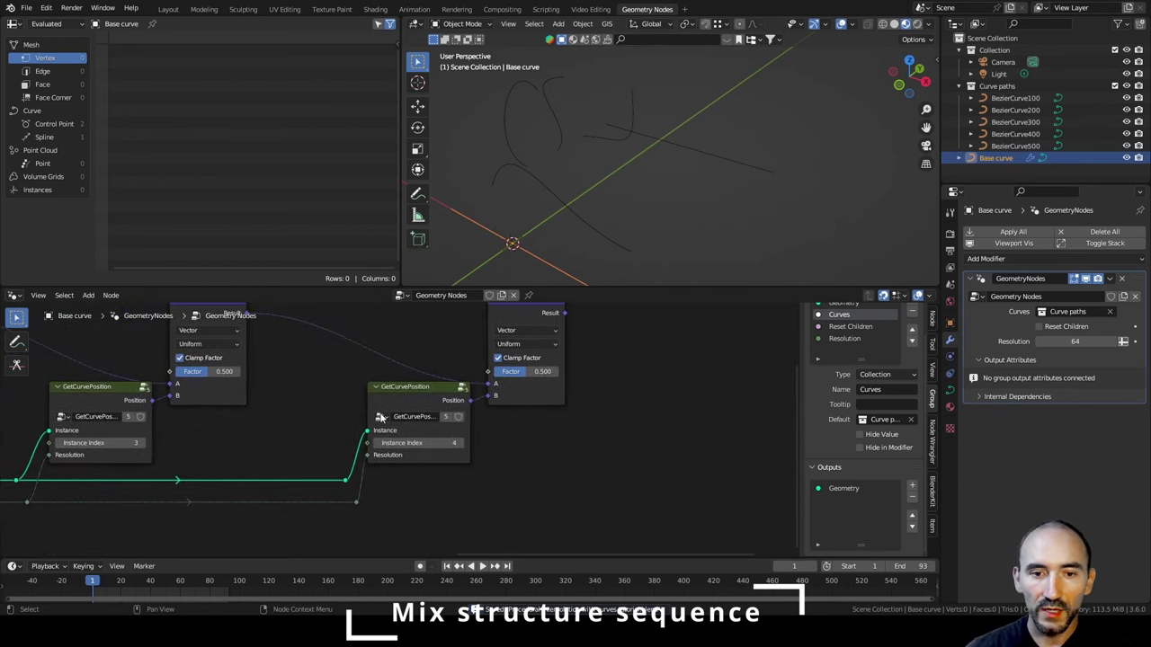
scroll(443, 417, down, 5)
middle_drag(580, 383, 339, 464)
scroll(383, 422, up, 3)
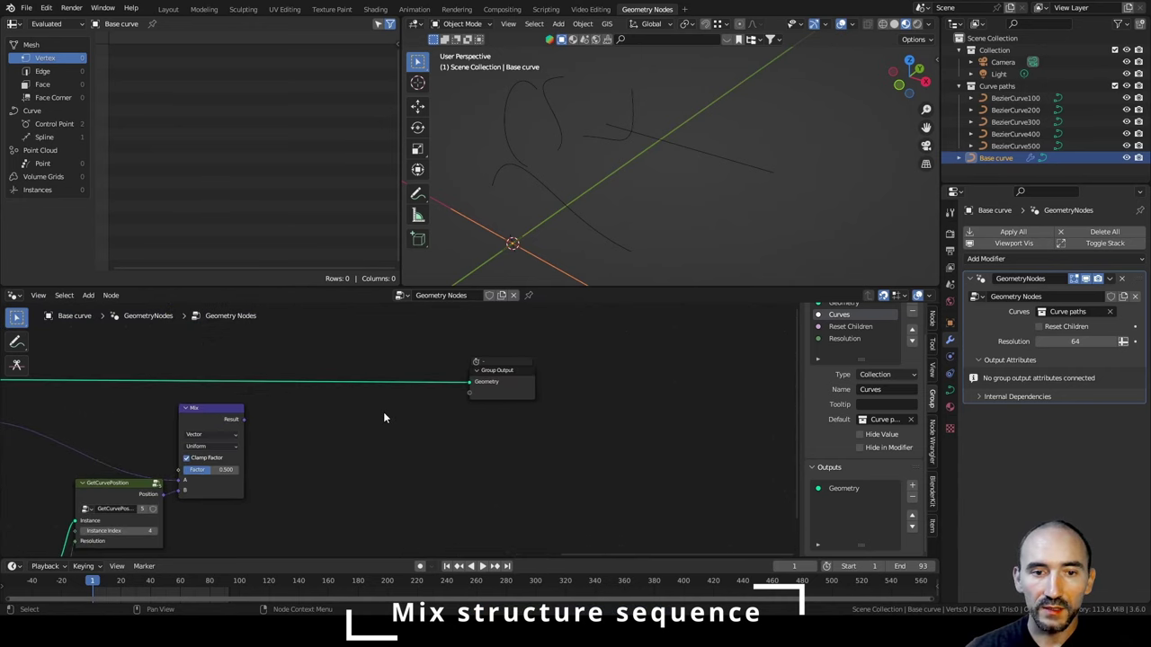
ctrl+scroll(383, 418, right, 5)
key(F3)
text(se)
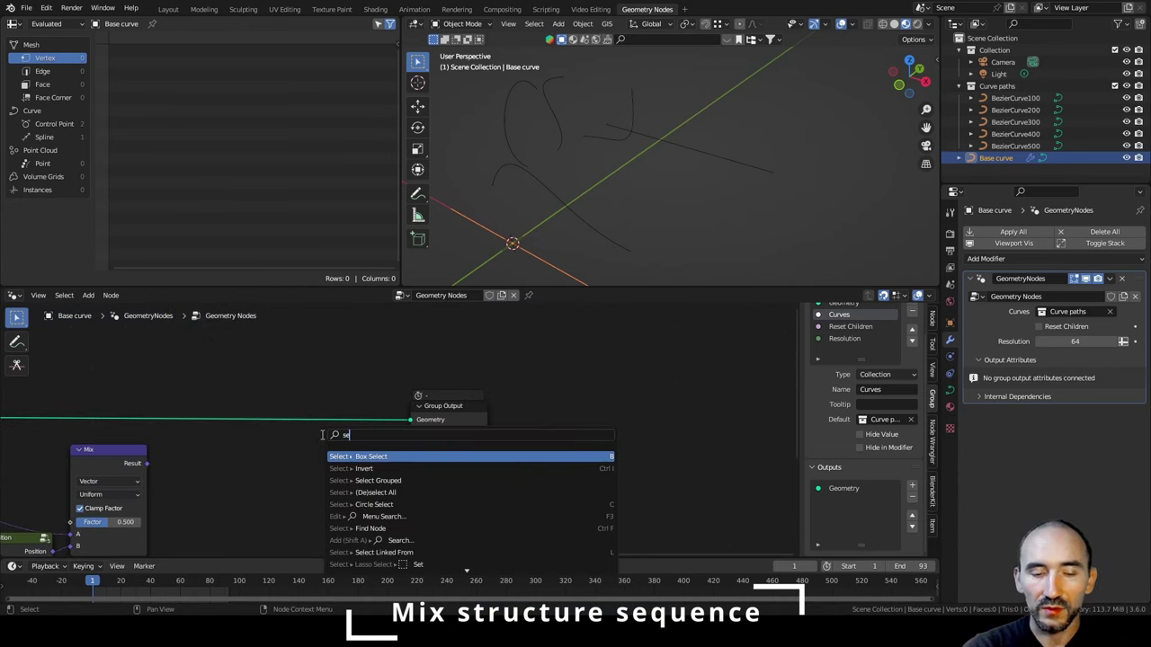
text(t pos)
key(Return)
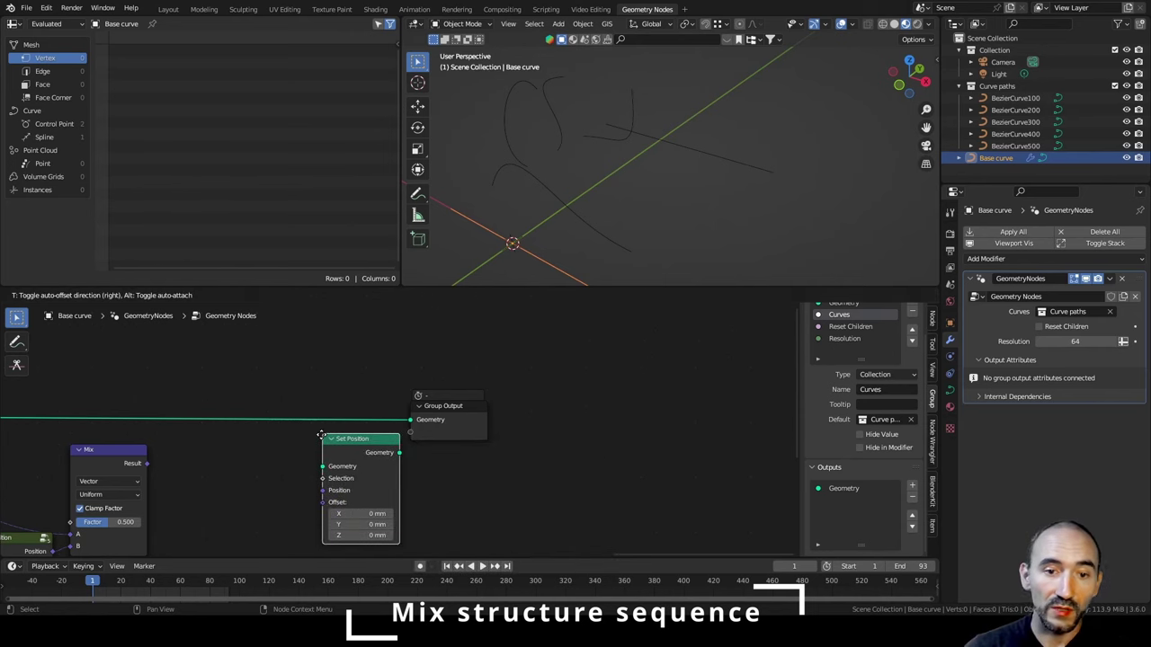
click(322, 384)
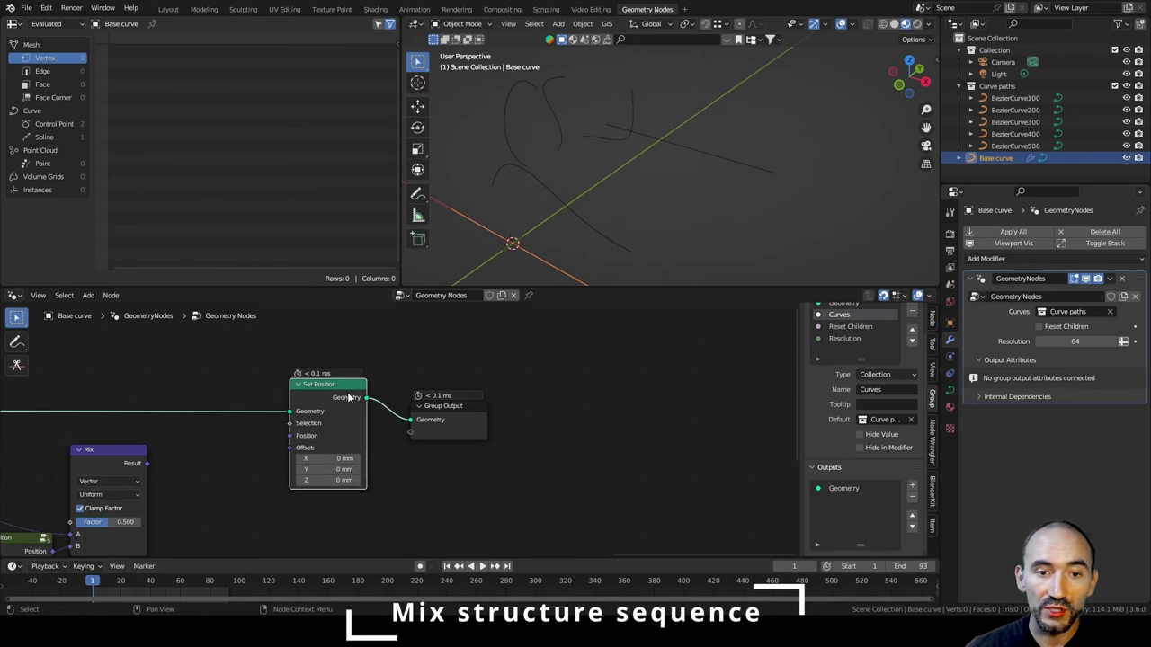
drag(148, 463, 291, 441)
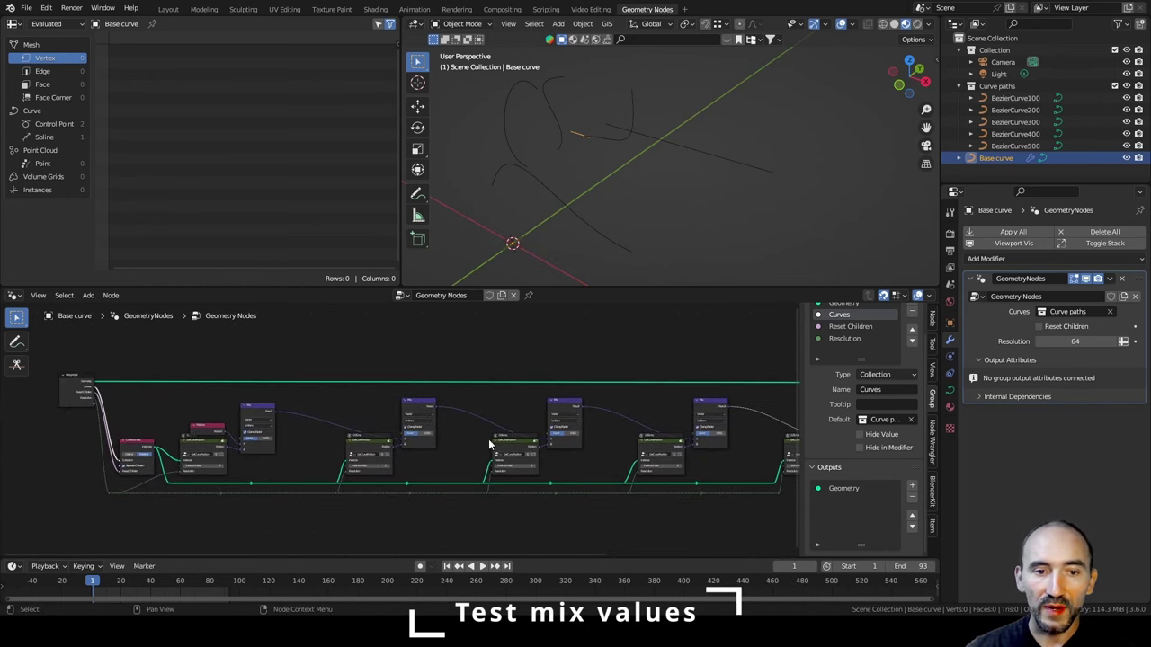
Set the Factor of every Mix node in the chain to 0 and save the file.
scroll(475, 441, up, 4)
key(ctrl+s)
click(200, 442)
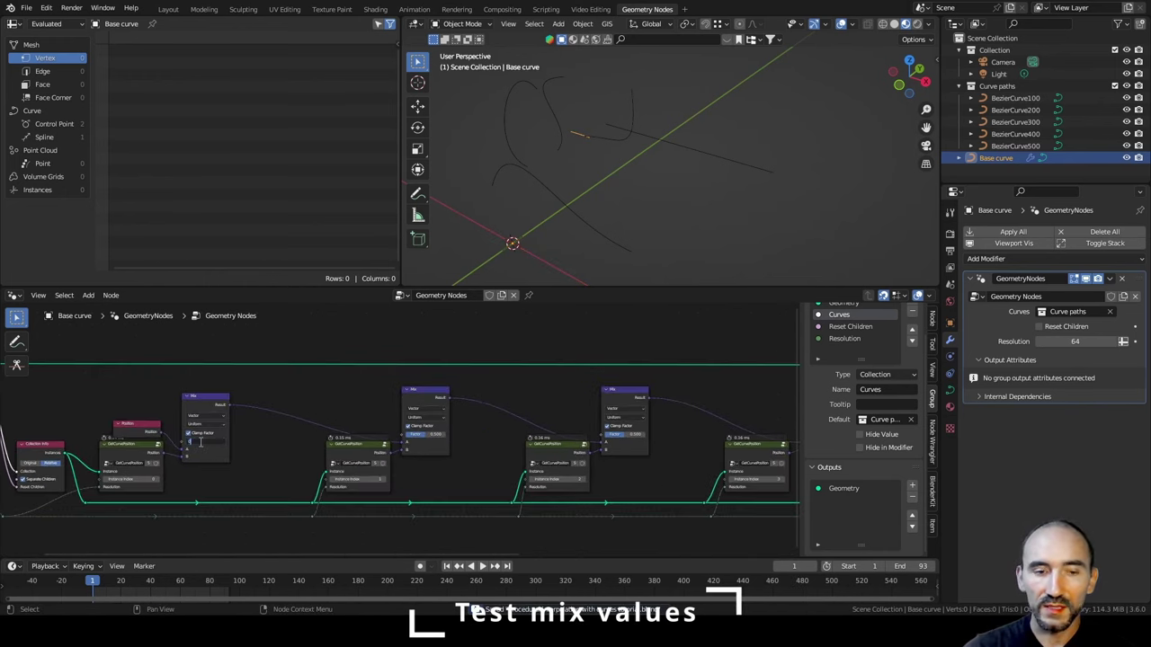
click(422, 435)
text(0)
key(Return)
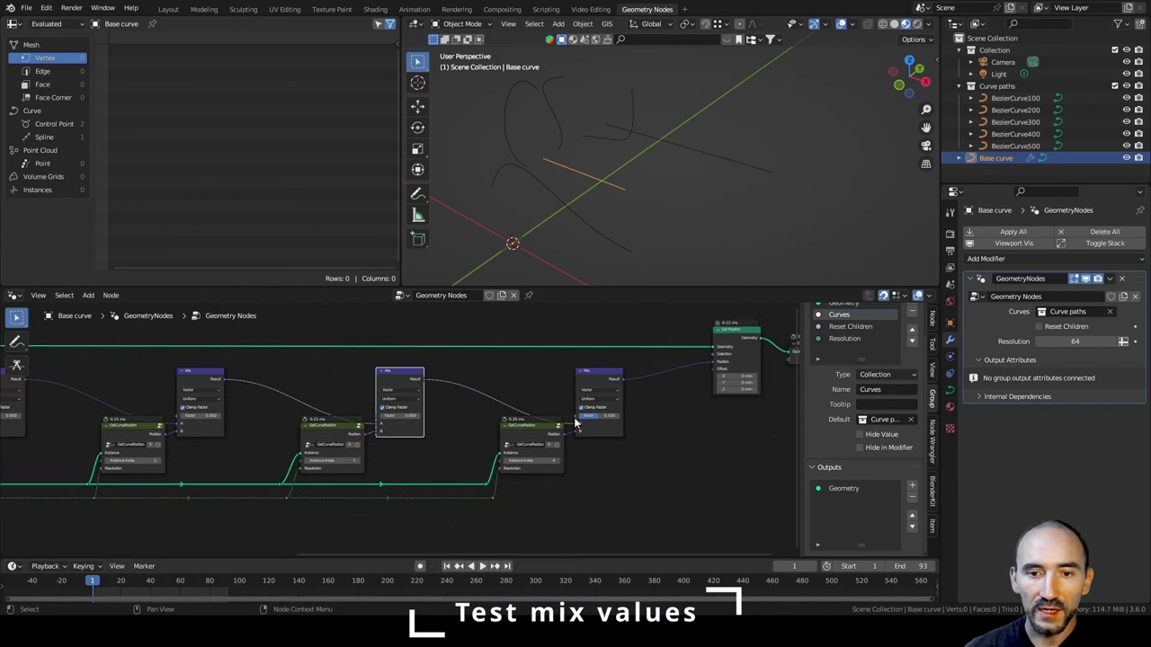
click(607, 417)
text(0)
key(Return)
mouse_move(662, 189)
middle_down()
mouse_move(637, 203)
mouse_move(649, 192)
middle_up()
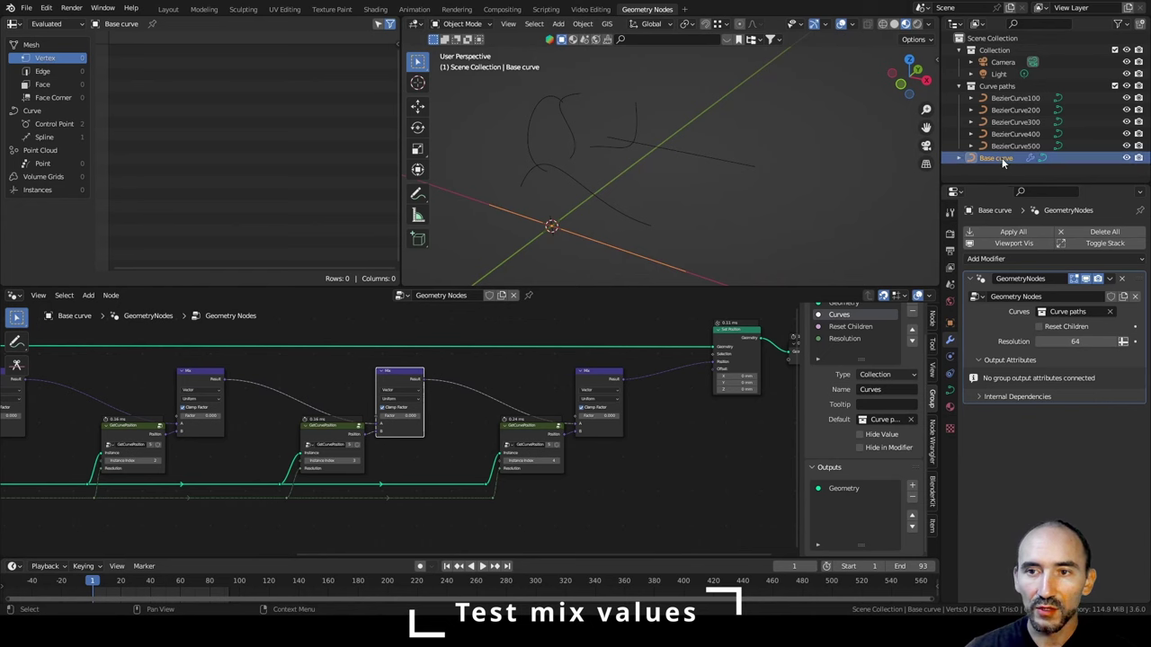
key(ctrl+s)
Select BezierCurve100 for comparison, reselect Base curve, and set the Factor of the first Mix node to 1.
click(583, 180)
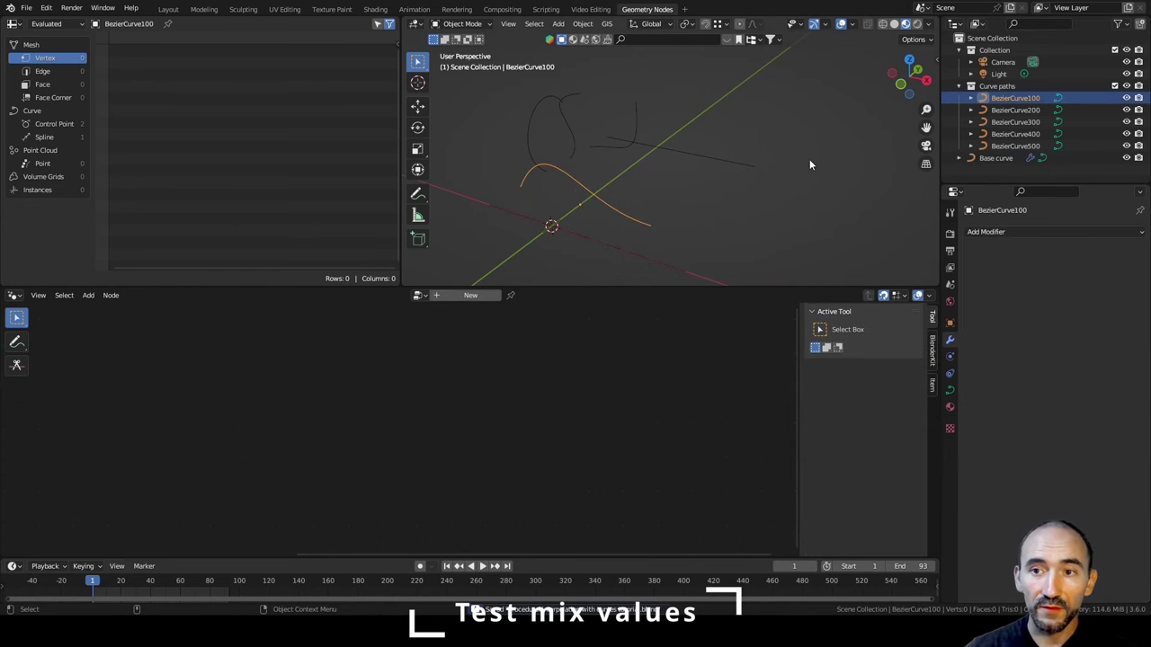
click(992, 157)
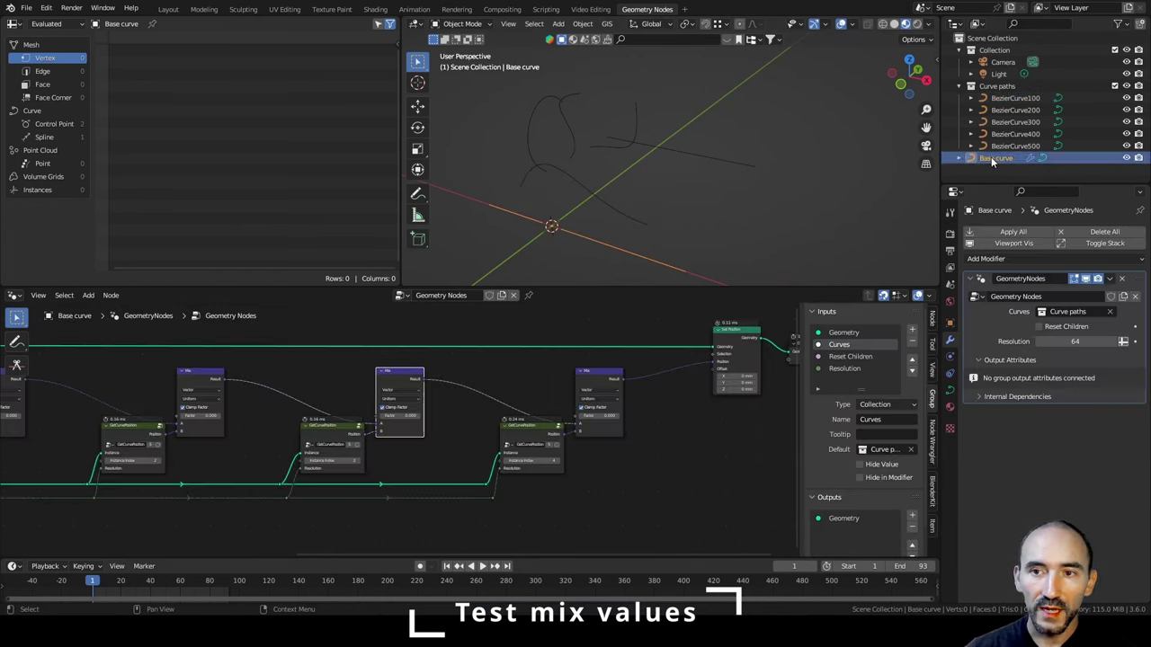
middle_drag(244, 458, 664, 450)
scroll(454, 434, up, 4)
middle_drag(305, 420, 344, 423)
click(245, 426)
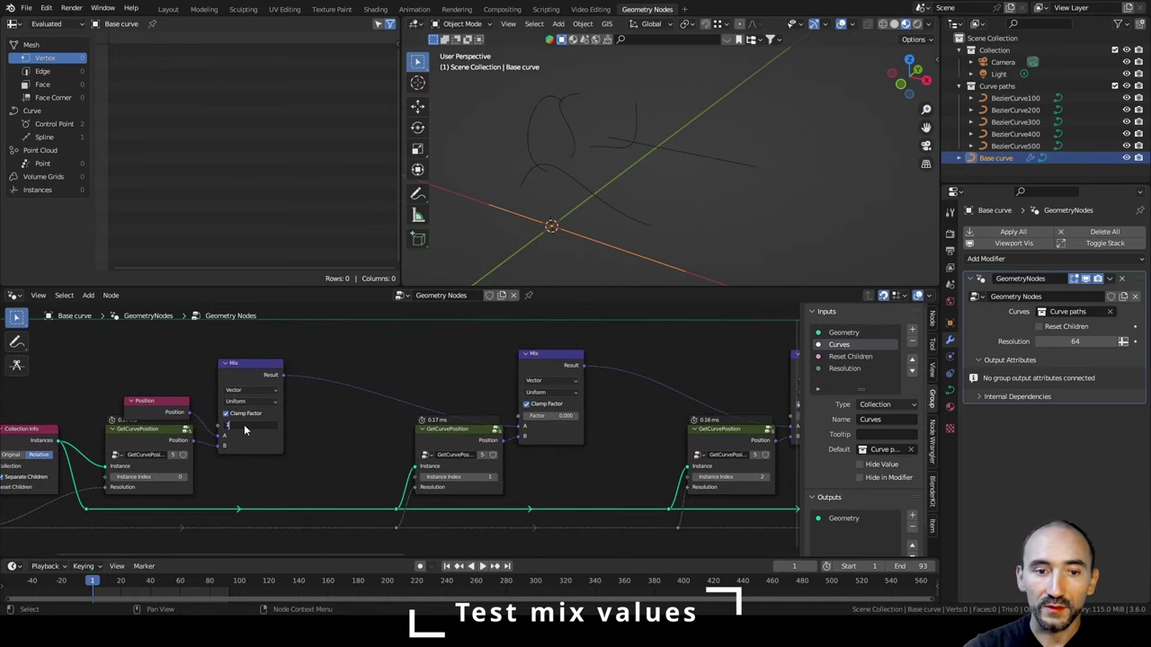
text(1)
key(Return)
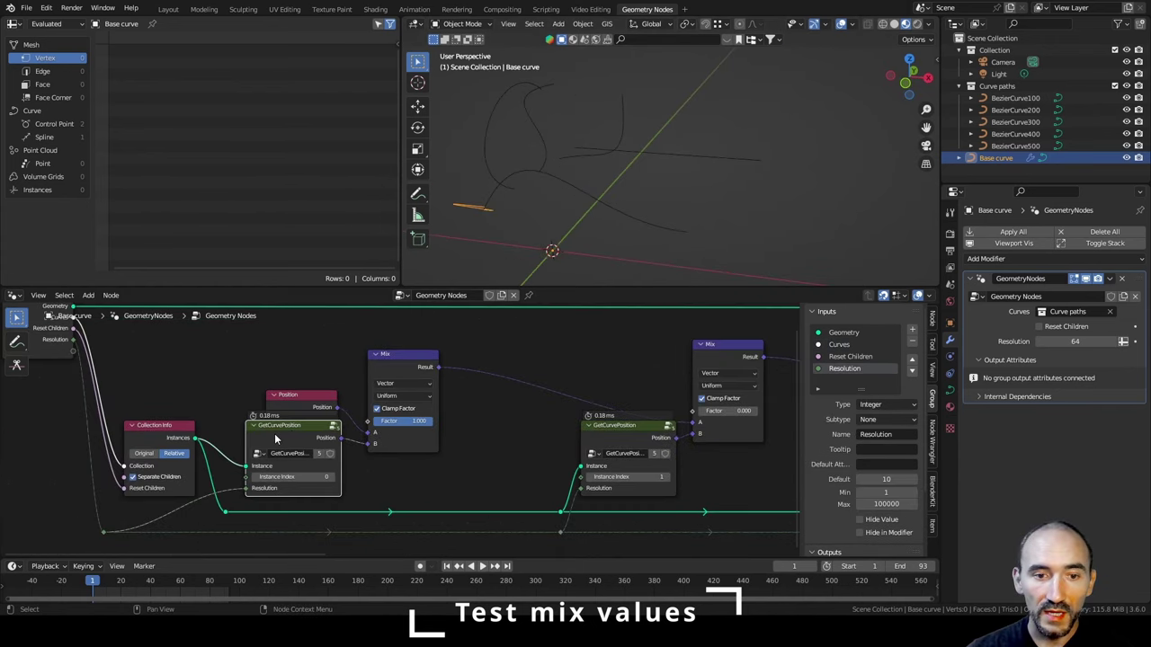
Rename the Resolution input inside the GetCurvePosition group to Resample count and return to the main node tree.
key(Tab)
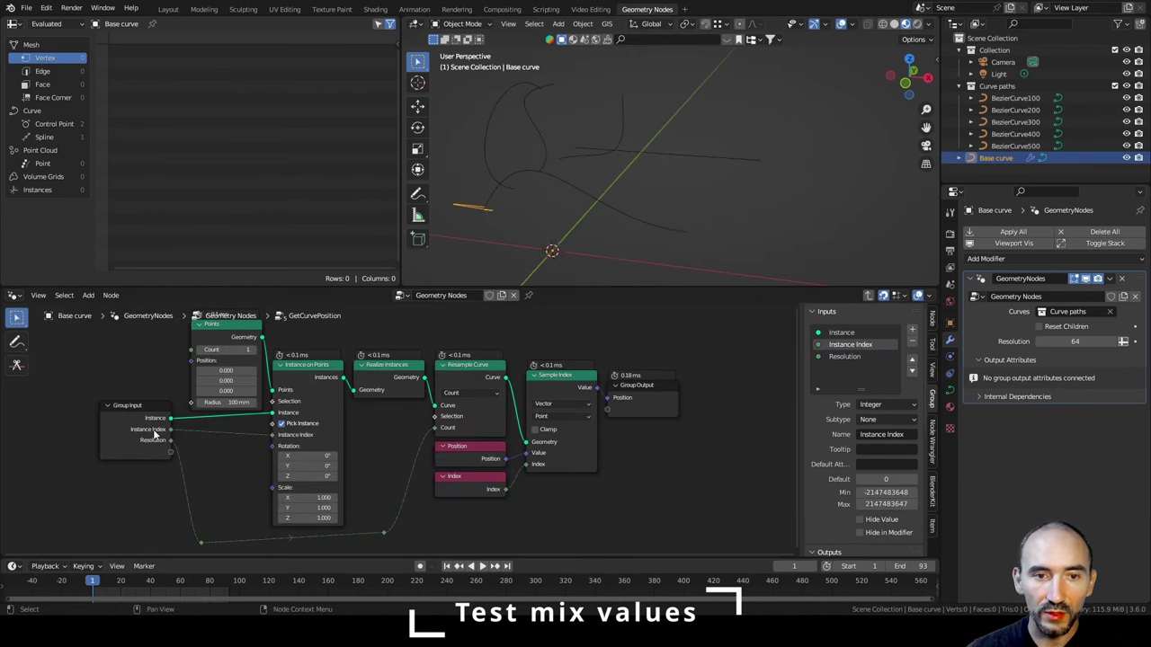
click(855, 355)
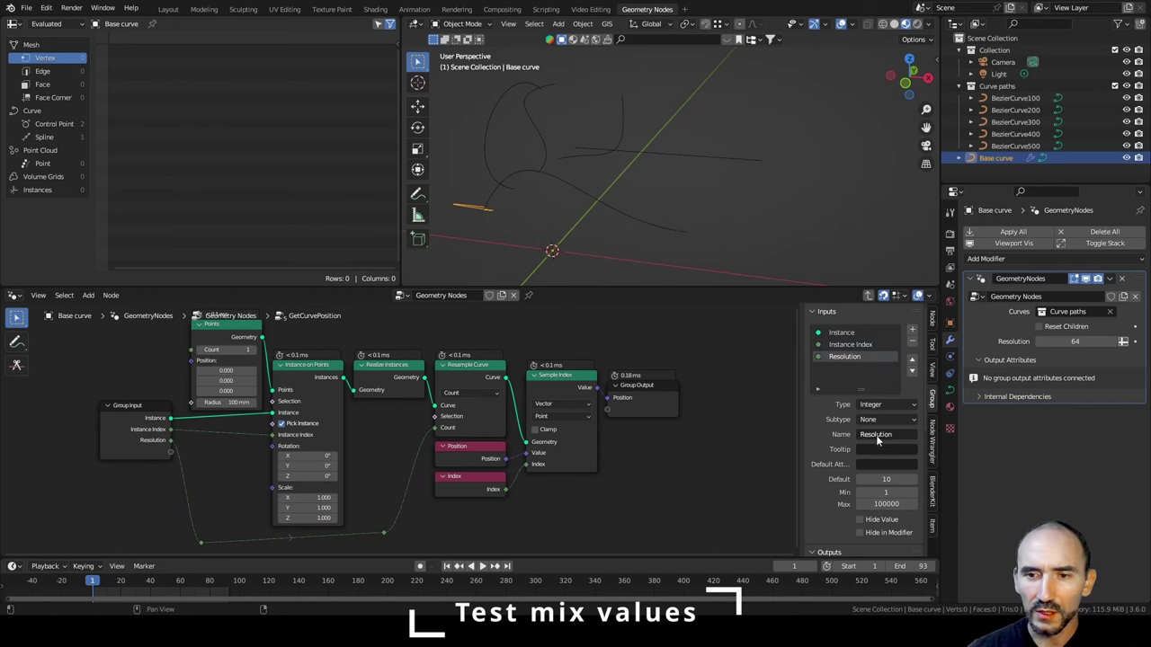
click(882, 433)
text(Resample count)
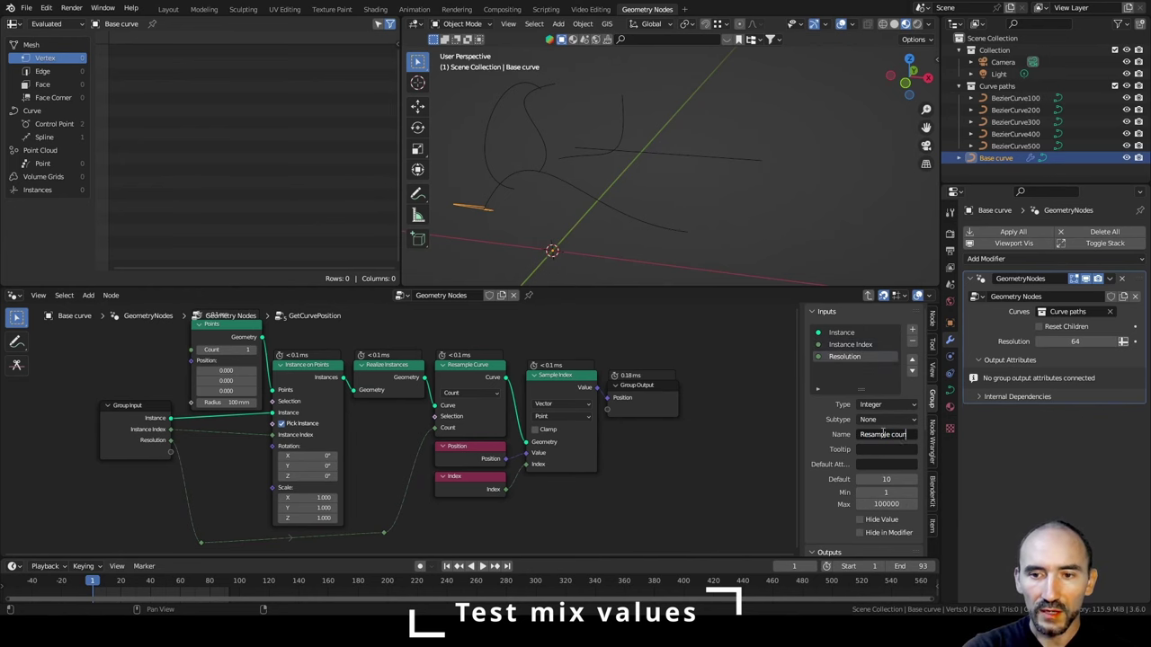
key(Return)
key(Tab)
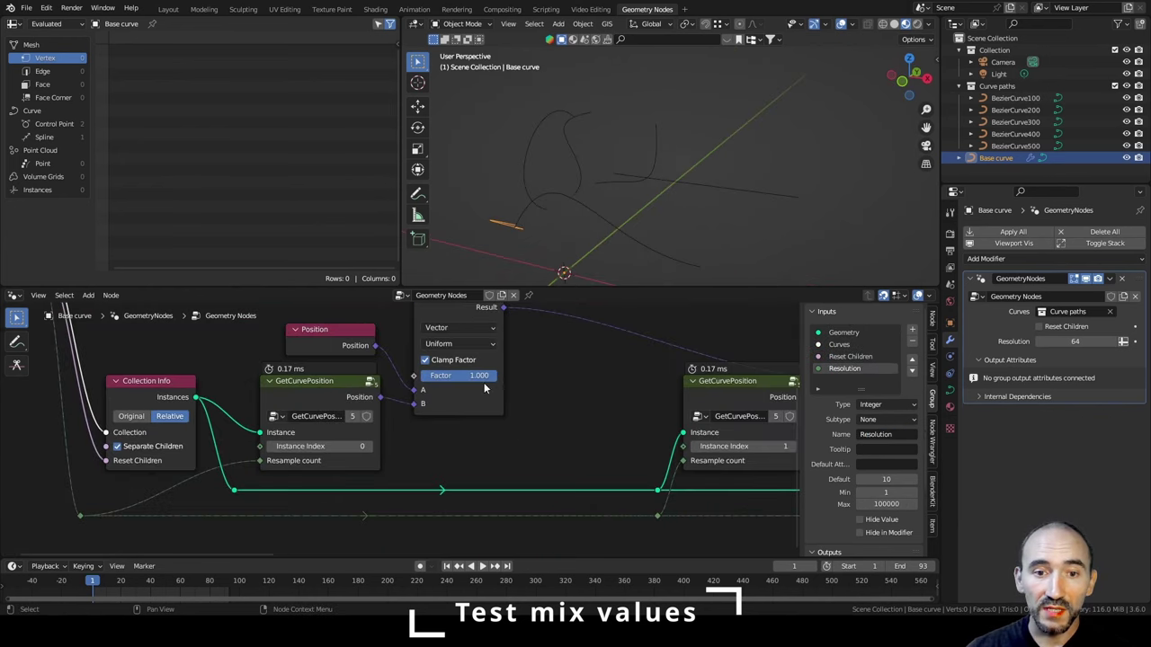
Rename the Resolution input of the main Geometry Nodes tree to Curve resolution.
scroll(484, 389, down, 2)
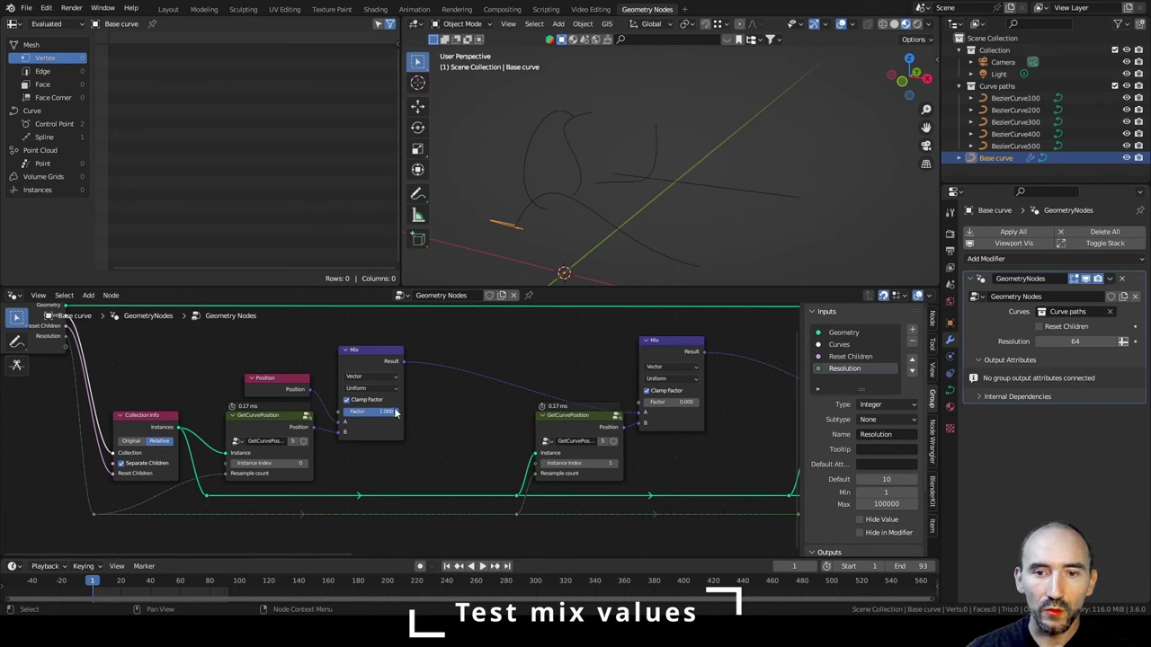
middle_drag(371, 391, 443, 415)
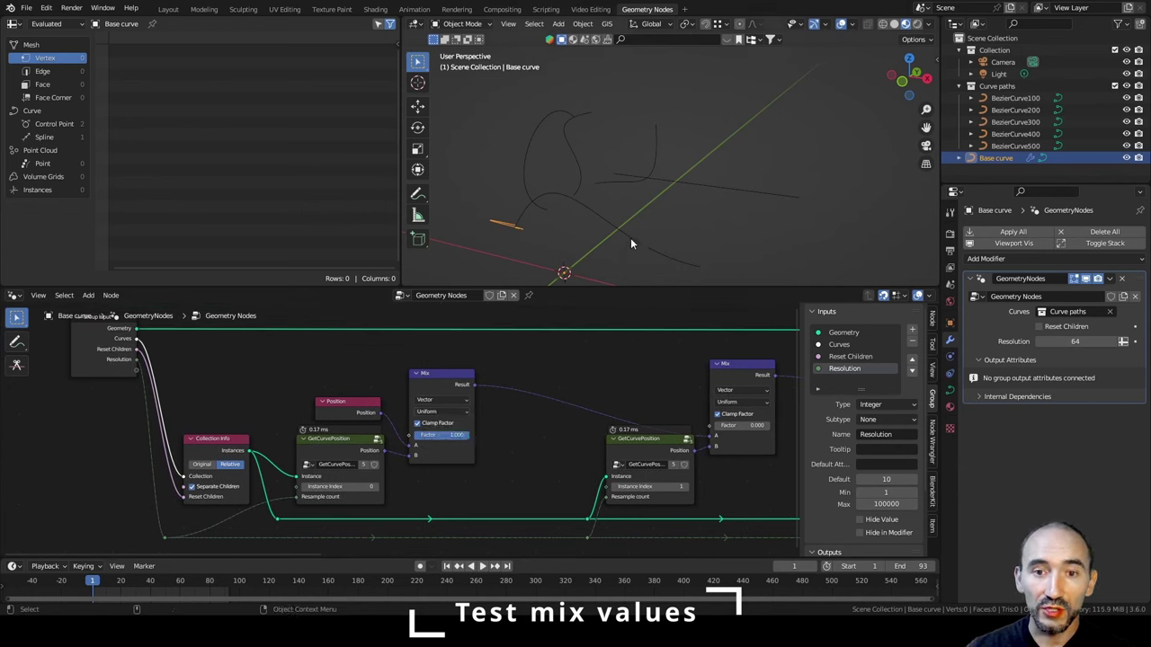
click(1005, 160)
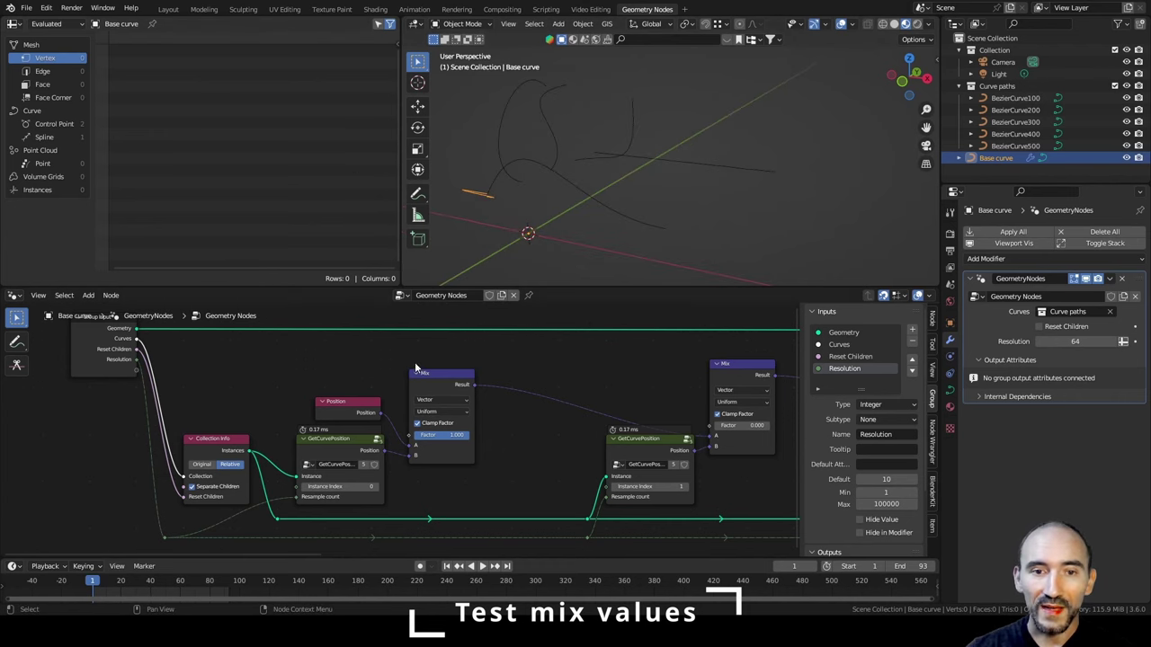
key(Home)
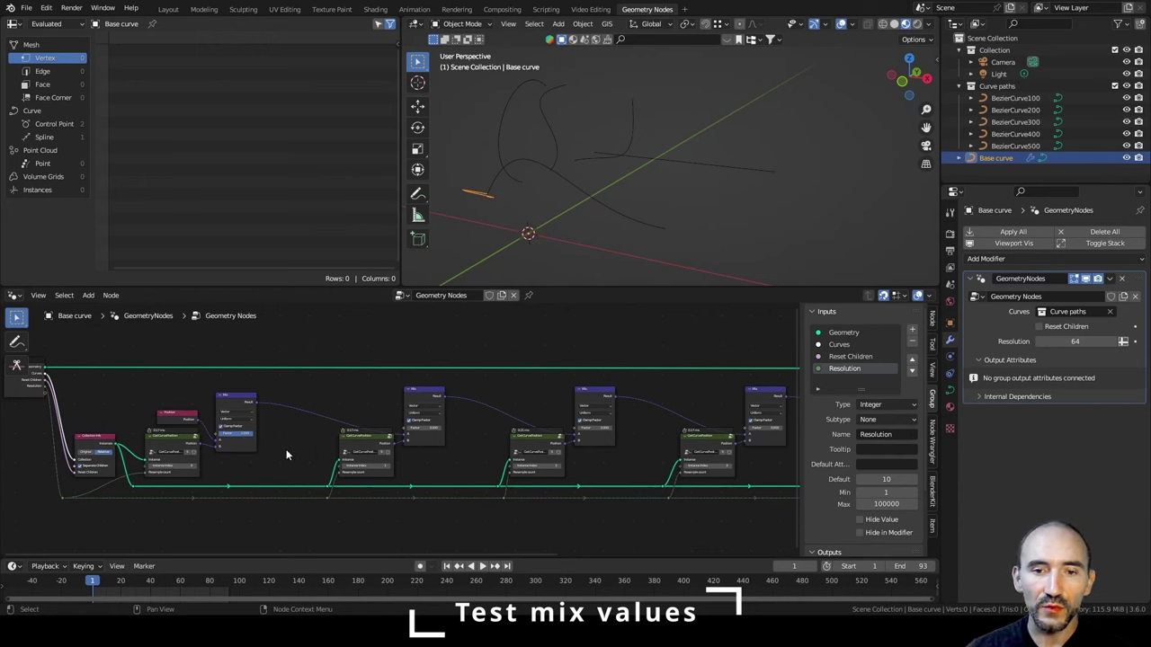
scroll(289, 443, up, 5)
middle_drag(289, 443, 513, 438)
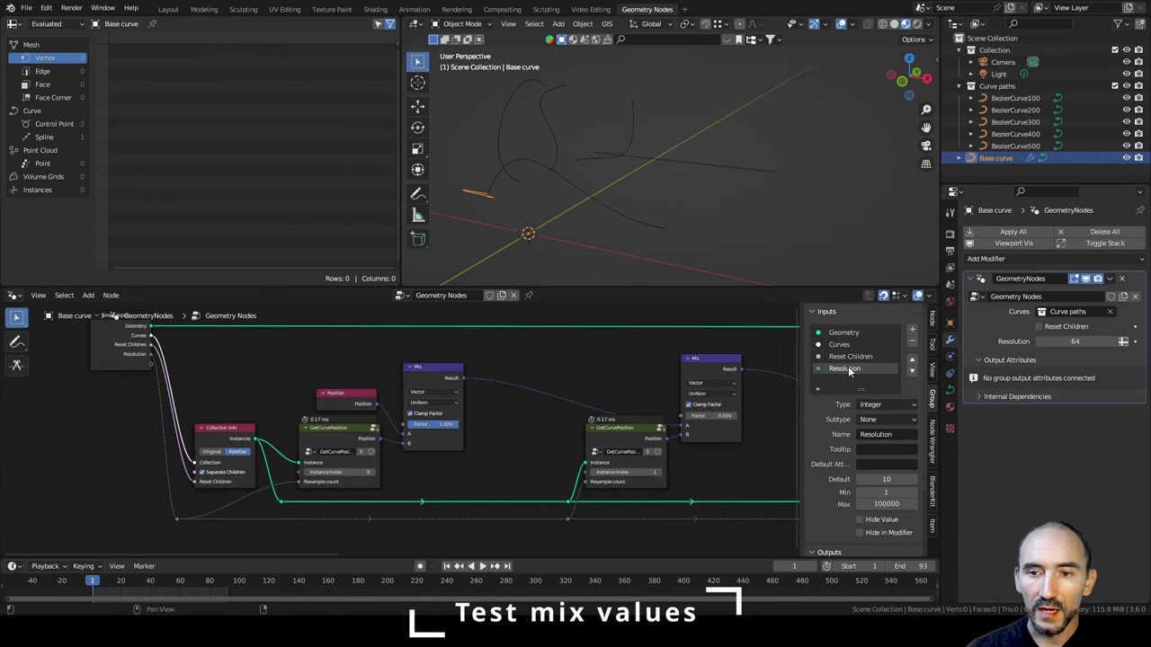
click(878, 430)
key(Home)
text(Curve)
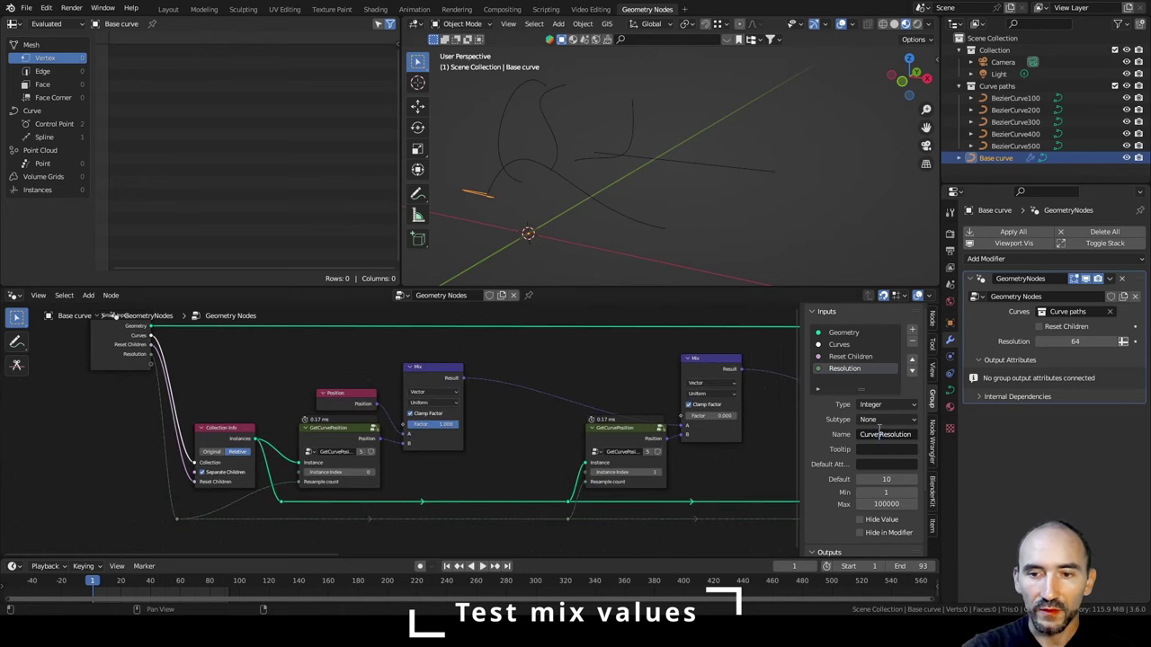
key(Delete)
text(r)
key(Return)
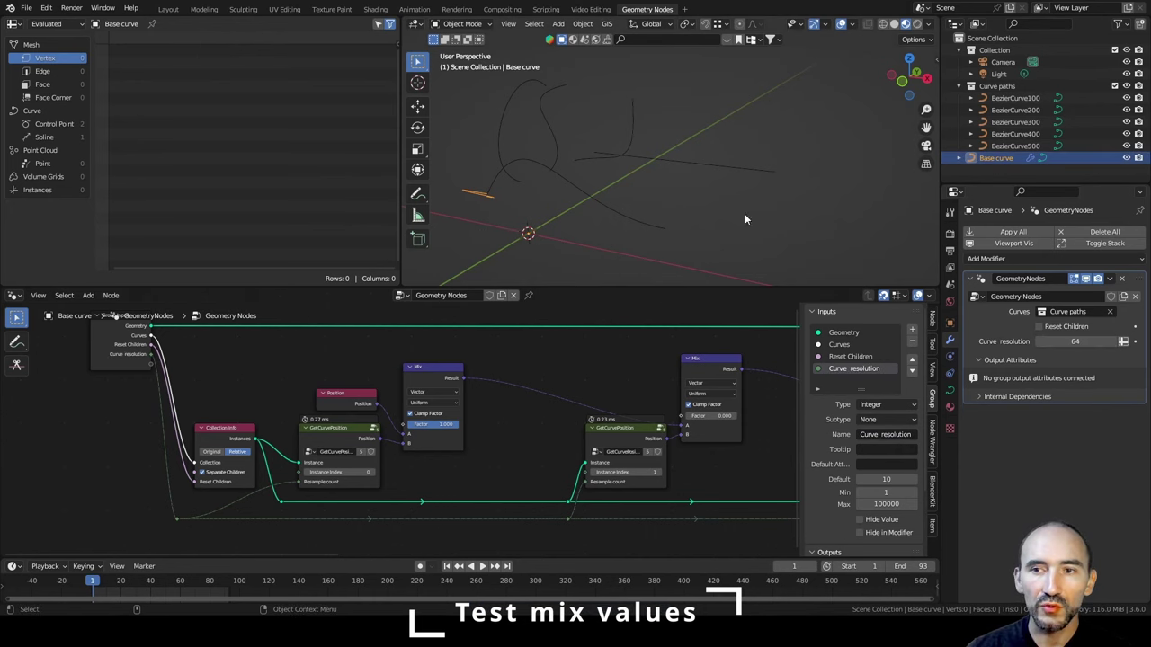
Examine the original control points of Base curve in Edit Mode and return to Object Mode.
key(Tab)
middle_drag(611, 219, 684, 184)
click(499, 150)
click(685, 207)
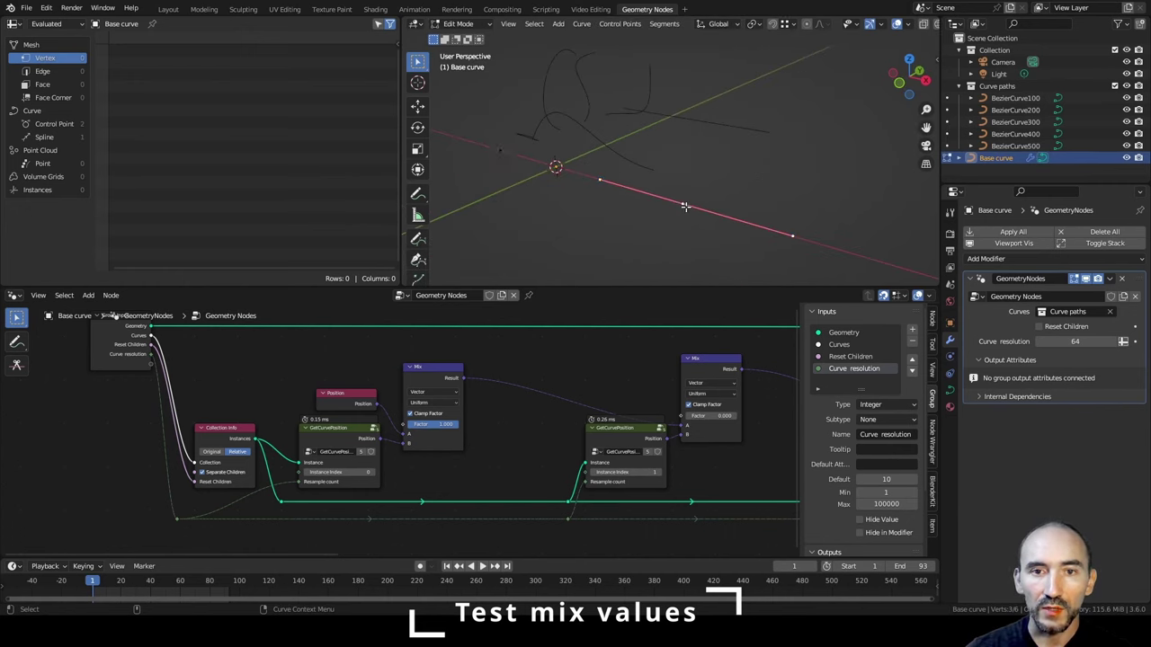
key(Tab)
Add a Resample Curve node and place it unconnected just above the geometry link before Set Position.
scroll(381, 407, up, 3)
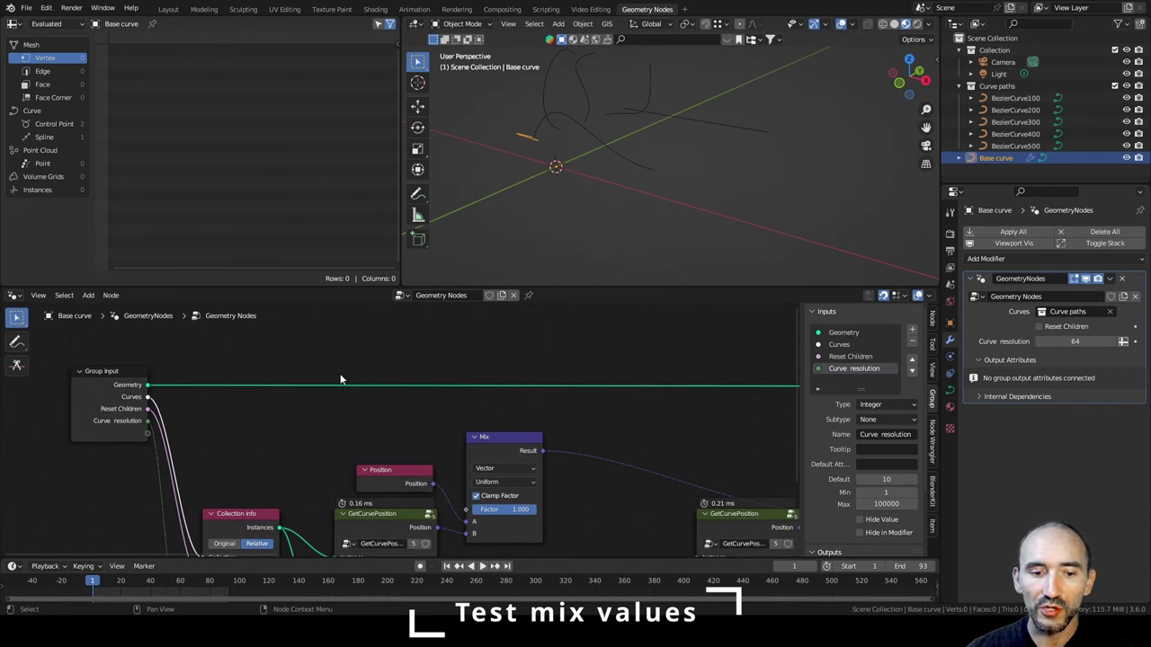
key(shift+a)
text(resample)
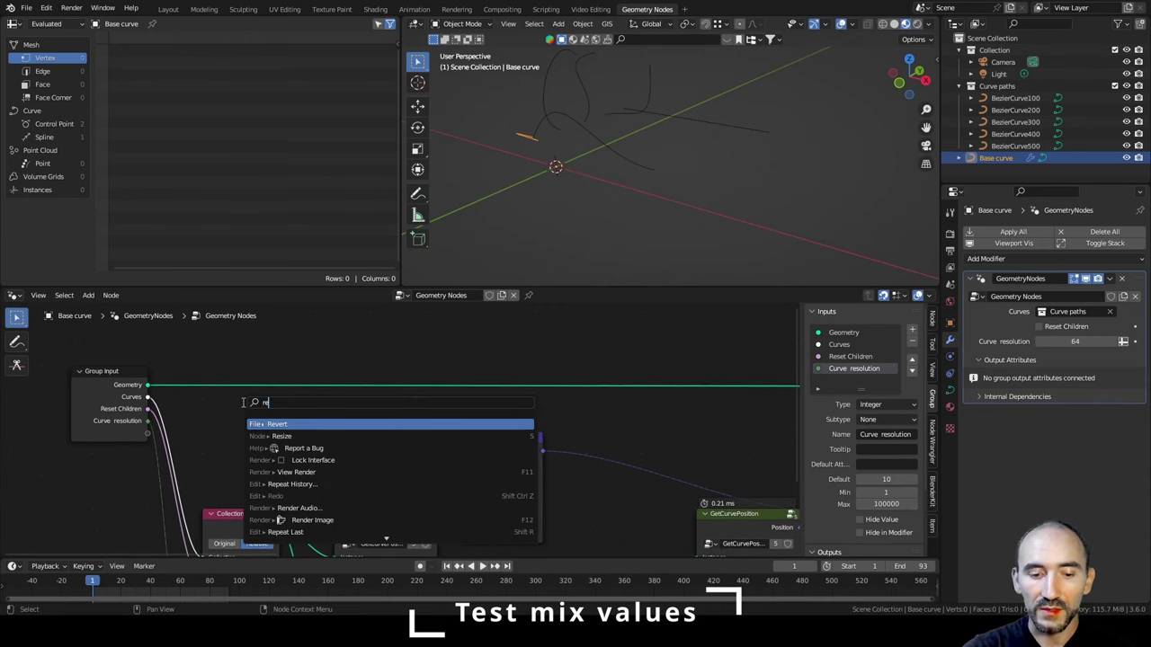
key(Return)
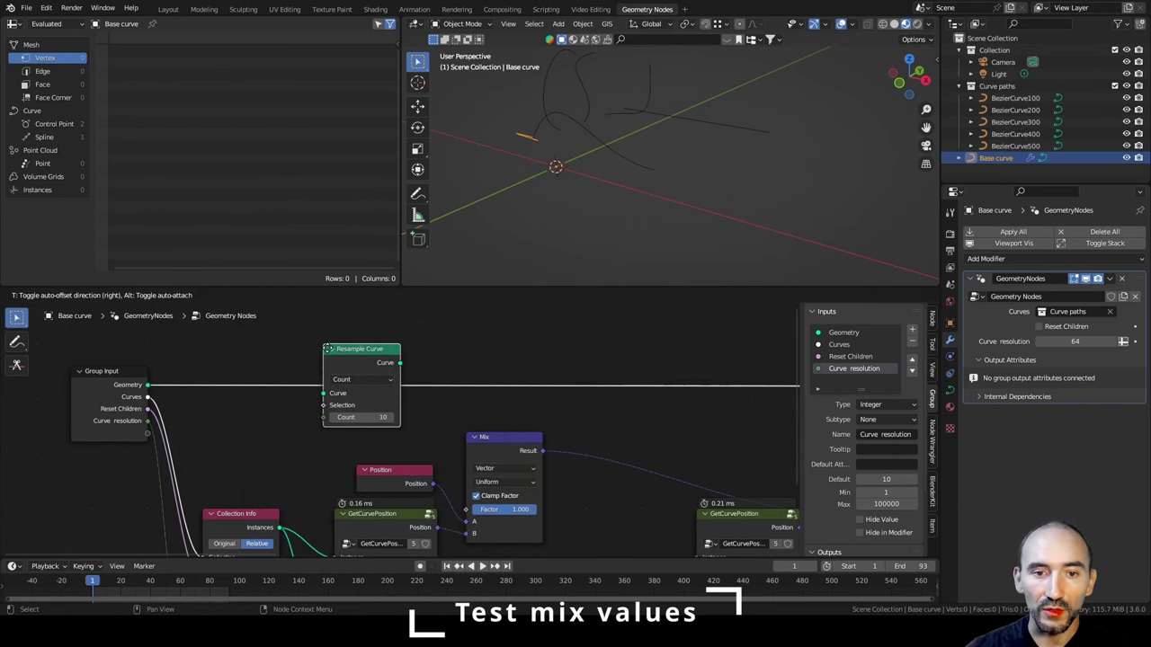
click(206, 413)
scroll(401, 429, down, 8)
middle_drag(617, 431, 252, 401)
scroll(265, 401, down, 6)
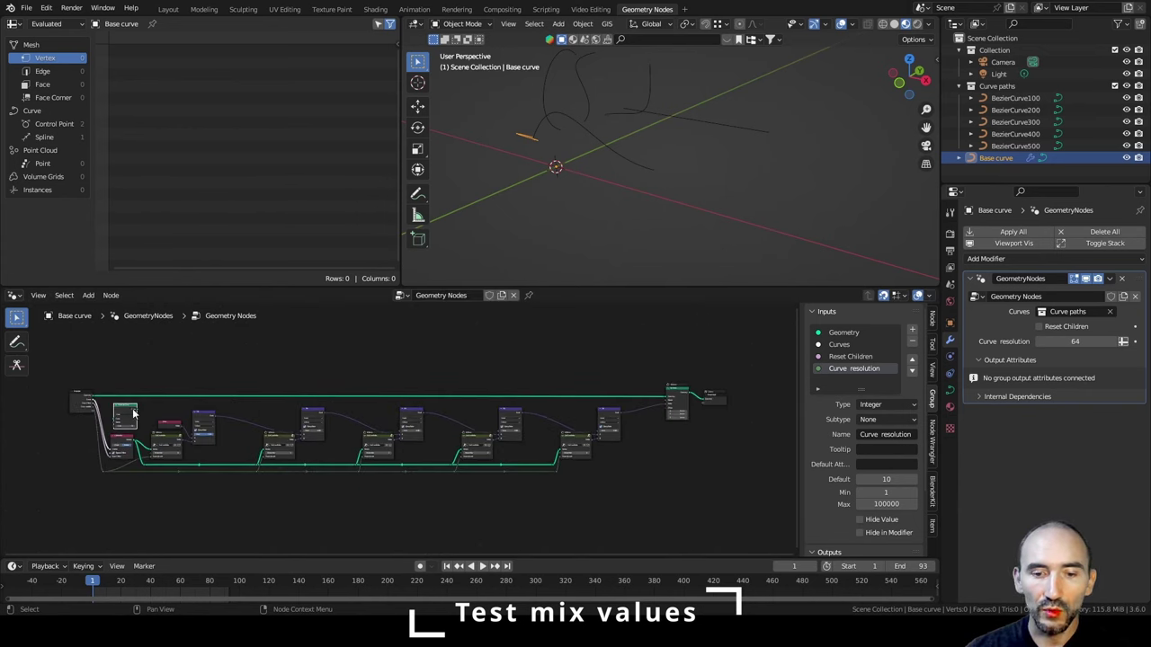
drag(131, 409, 654, 371)
Duplicate the Group Input node and place the copy directly before the Resample Curve node.
middle_drag(99, 398, 72, 400)
click(54, 406)
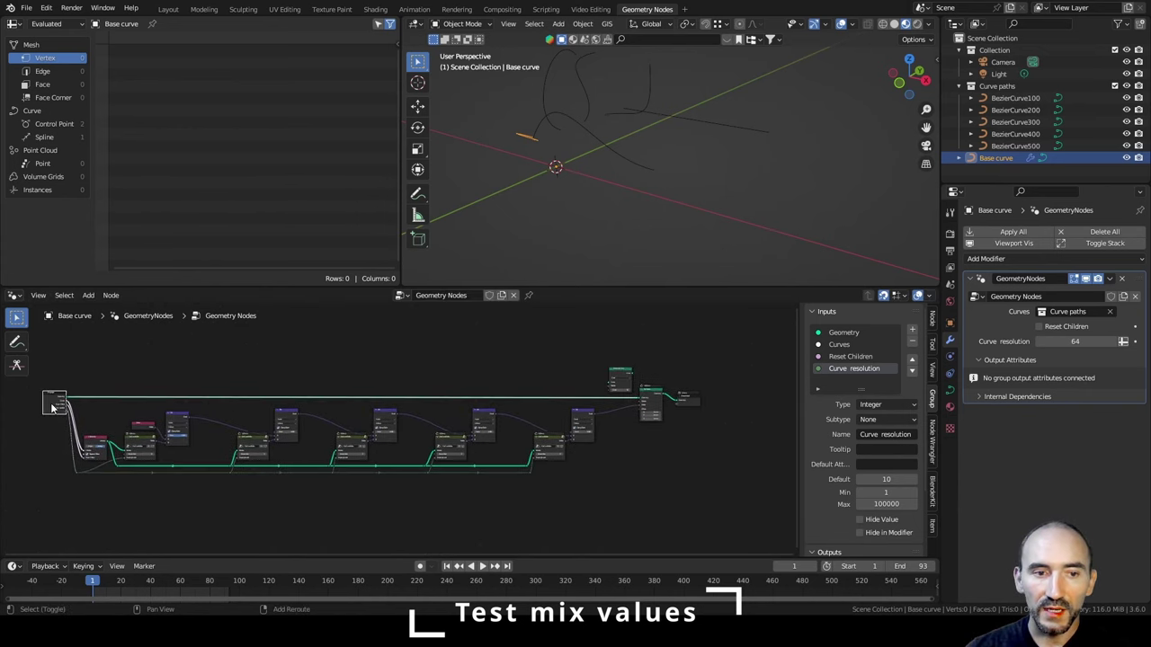
key(shift+d)
click(579, 387)
scroll(580, 387, up, 6)
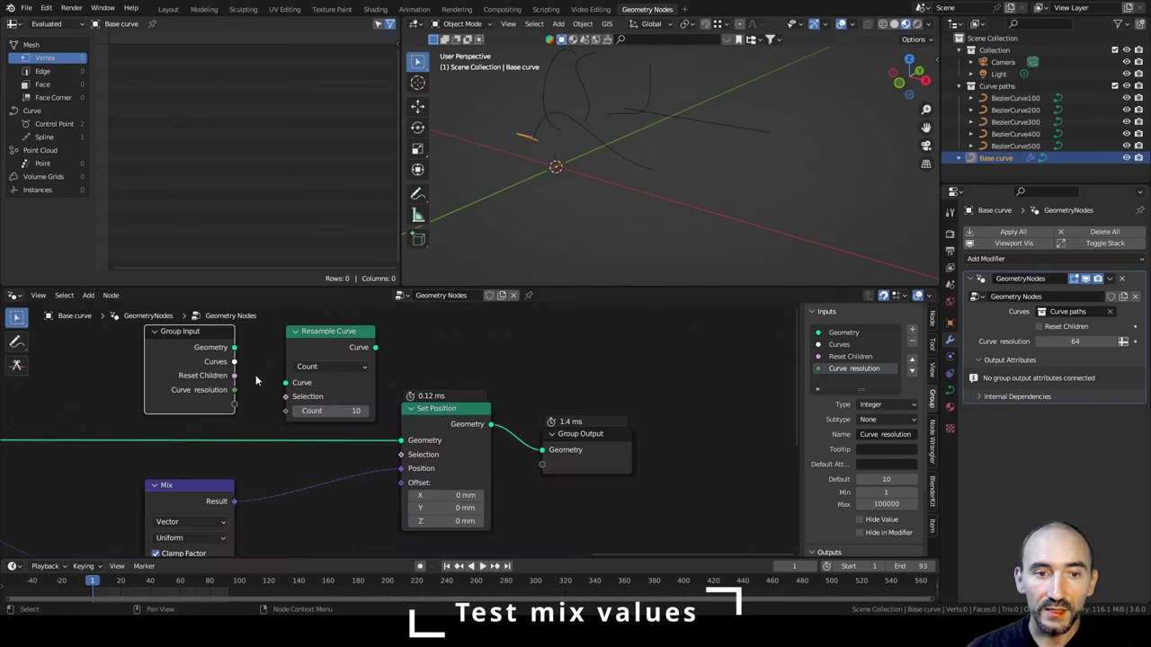
Connect the new Group Input's Geometry and Curve resolution to Resample Curve's Curve and Count, and its output to Set Position's Geometry.
drag(234, 348, 238, 351)
drag(286, 387, 297, 415)
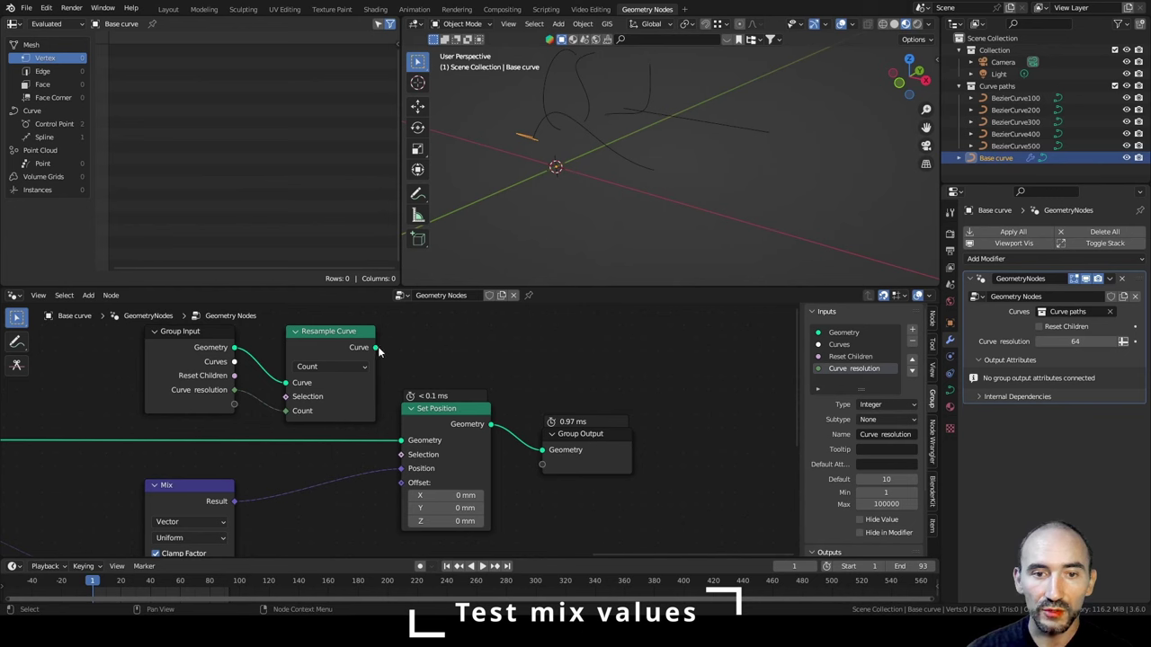
drag(378, 352, 401, 441)
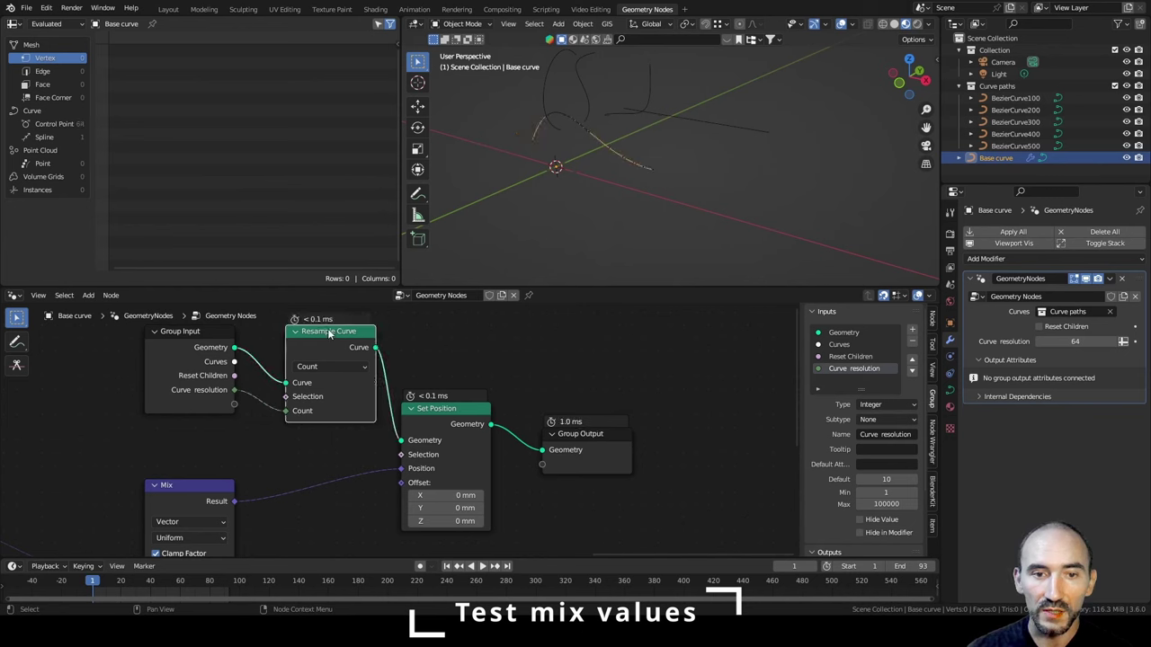
Tidy the Resample Curve and its Group Input, then shift them with Set Position and Group Output farther from the last Mix node.
drag(329, 333, 342, 372)
drag(184, 365, 237, 414)
scroll(203, 426, down, 4)
drag(300, 370, 588, 466)
key(g)
key(x)
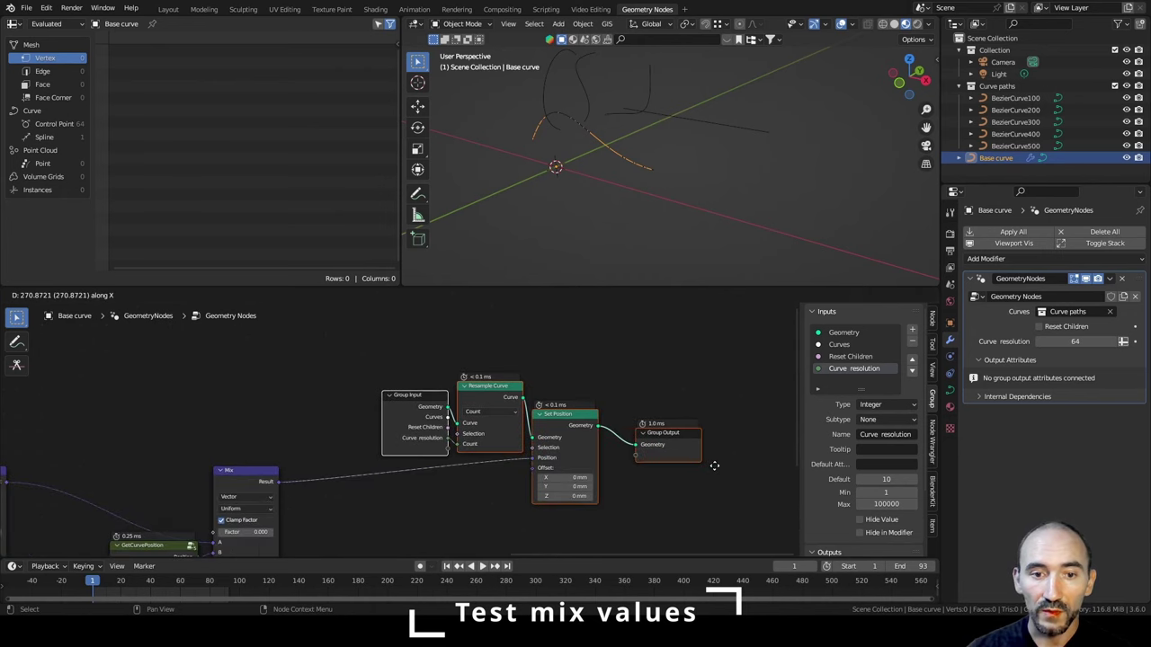
click(693, 458)
Set the Factor of the second Mix node in the chain to 1.000.
scroll(440, 464, down, 5)
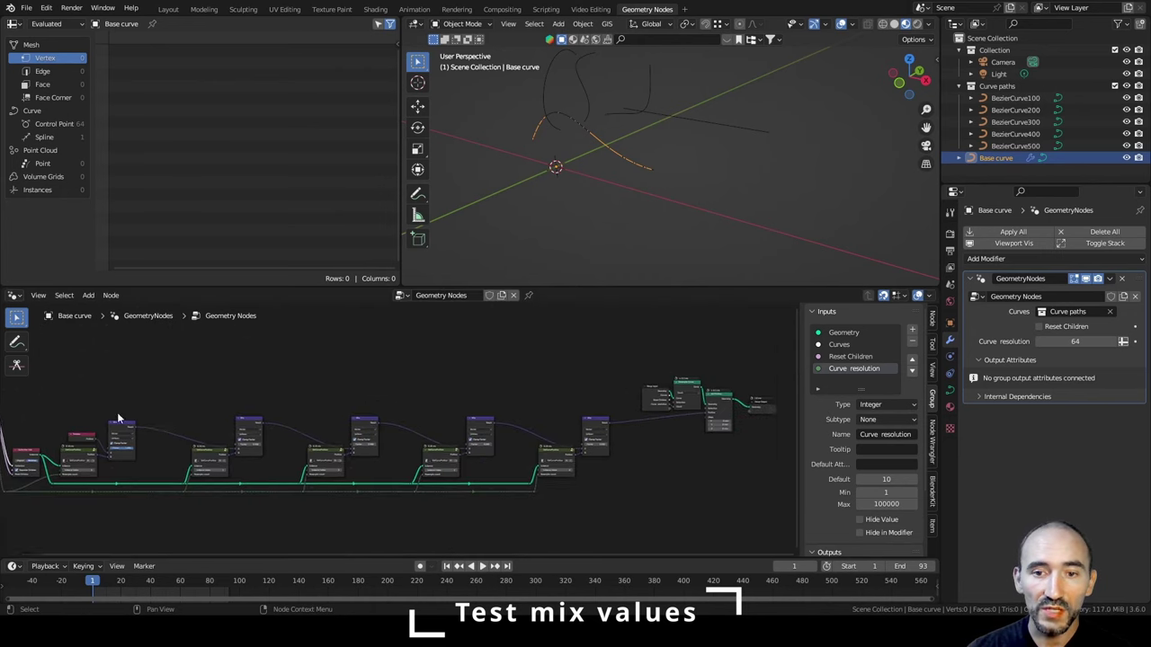
middle_drag(117, 416, 374, 422)
middle_drag(277, 420, 406, 418)
scroll(364, 418, up, 8)
drag(339, 397, 337, 491)
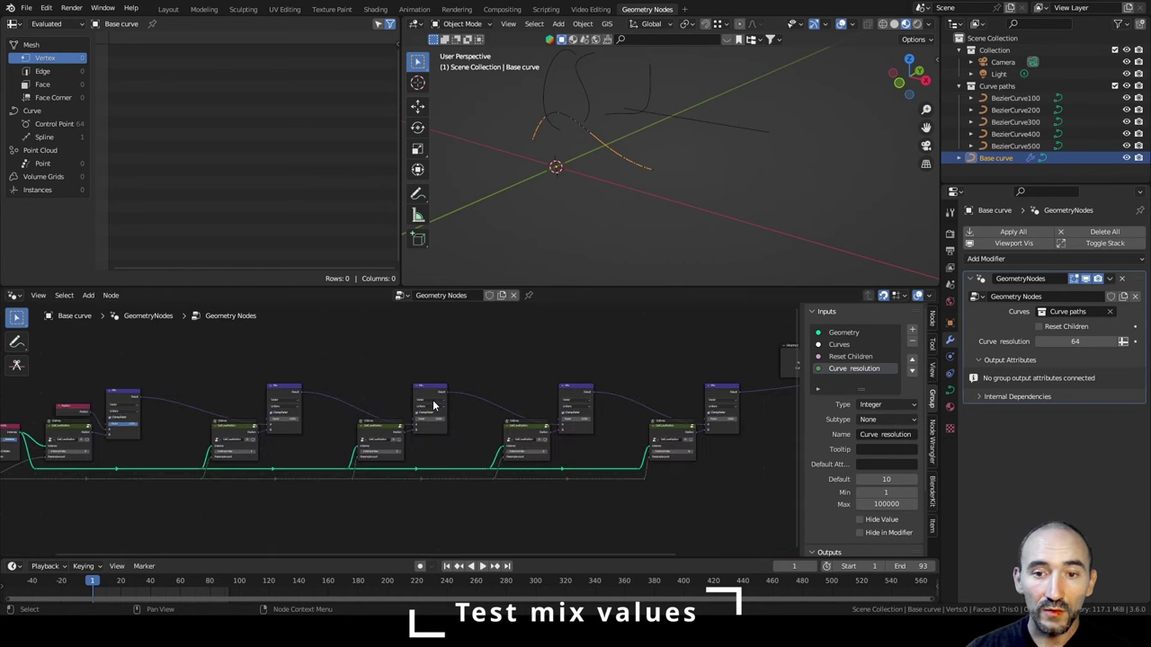
scroll(434, 405, up, 1)
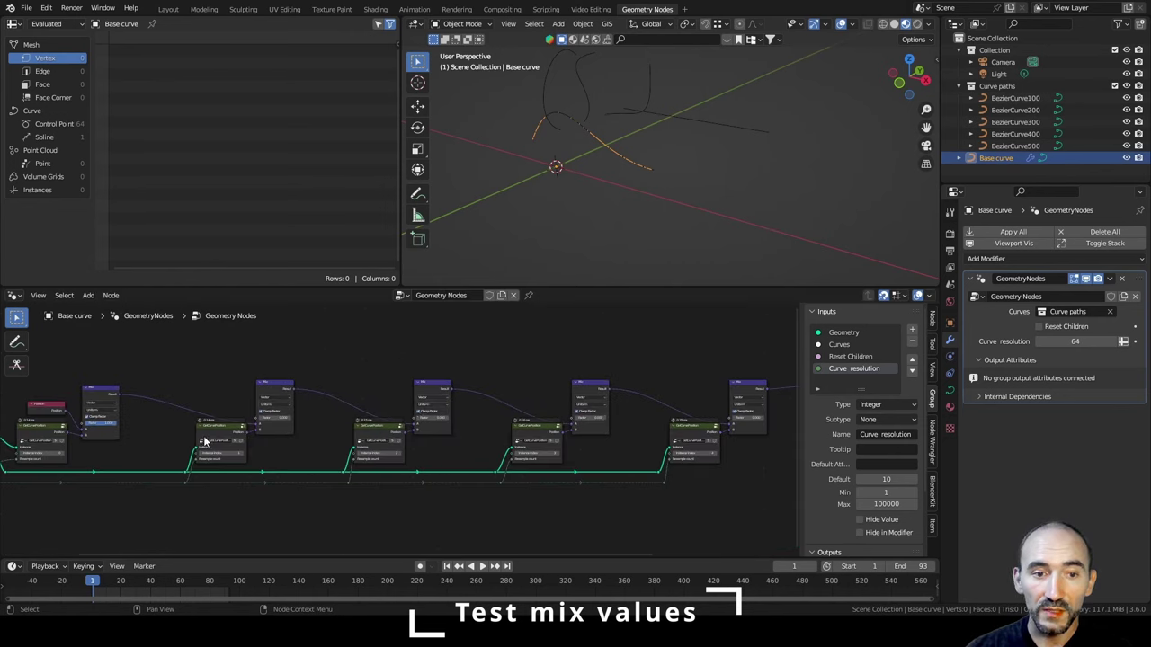
drag(262, 418, 295, 418)
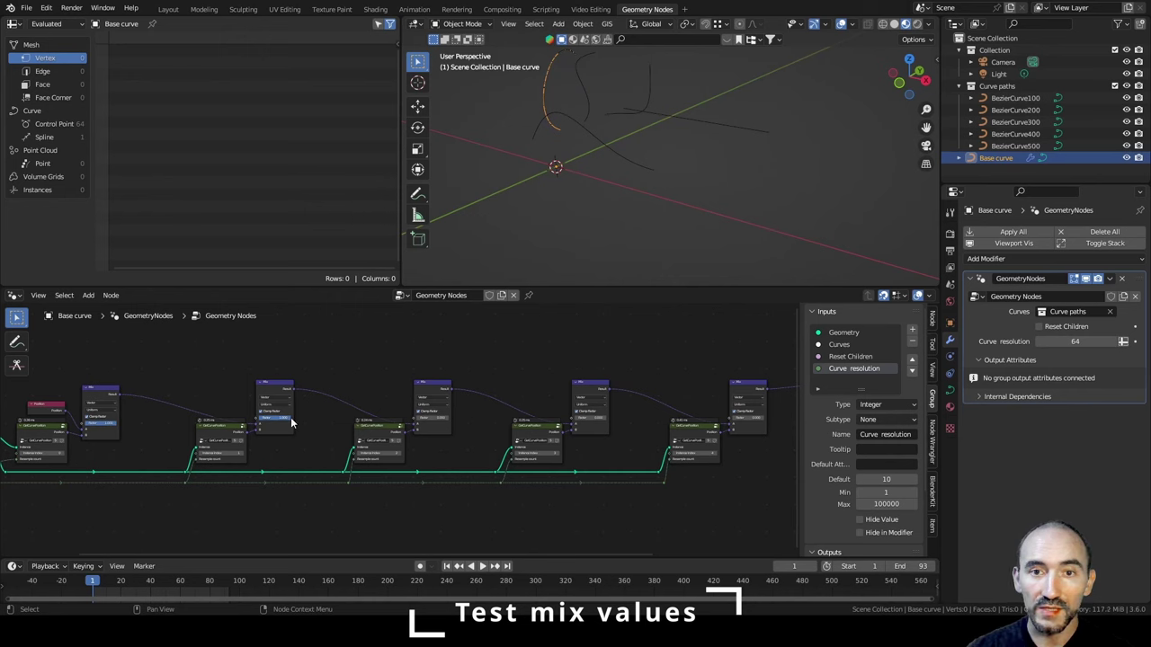
Enable Reset Children in the Geometry Nodes modifier and show the curves in front view.
click(1067, 327)
key(KP_1)
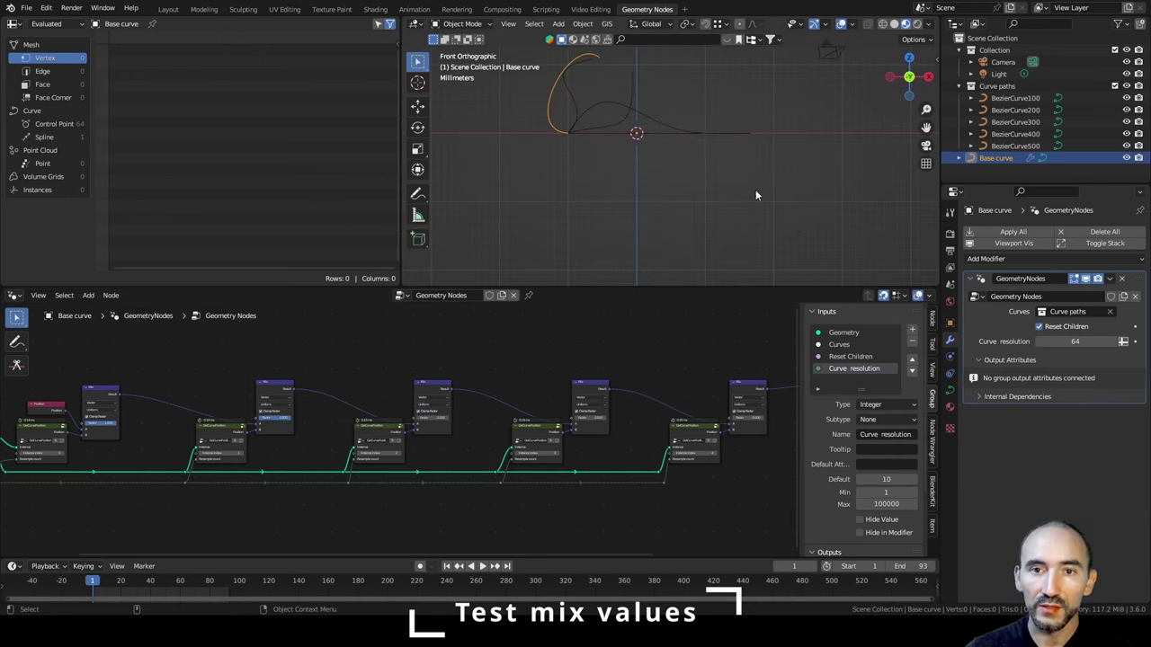
shift+middle_drag(668, 134, 754, 221)
scroll(649, 175, up, 1)
scroll(648, 176, up, 3)
Raise the Factor of the third, fourth and fifth Mix nodes to 1.000 one after another.
drag(433, 418, 448, 418)
drag(589, 418, 616, 419)
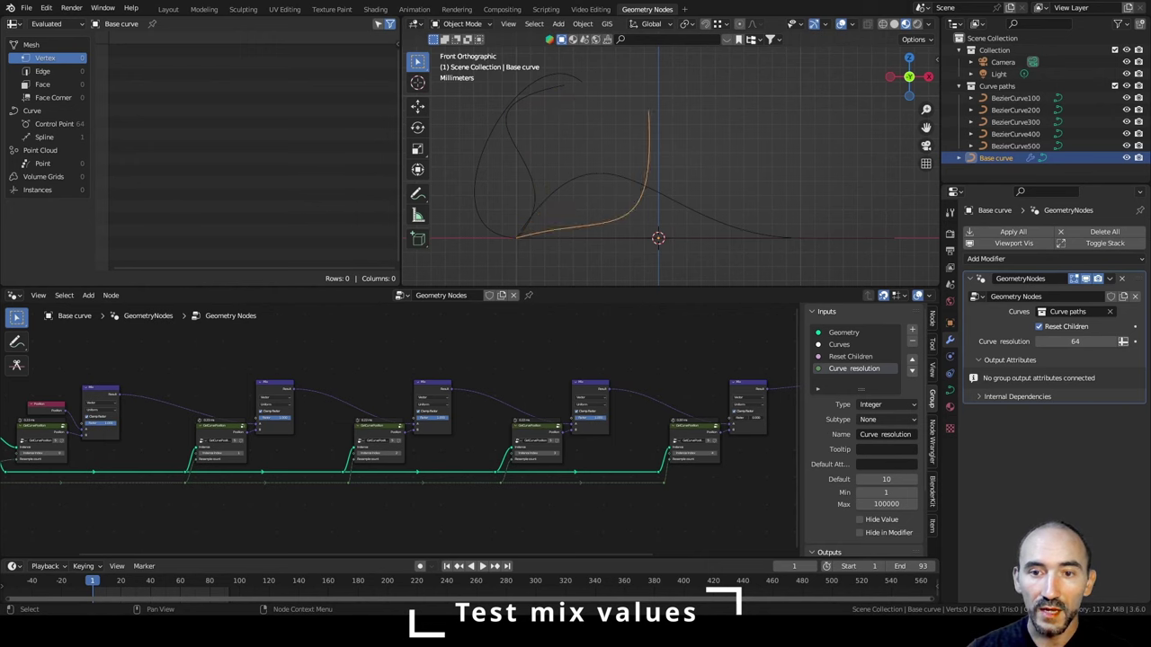
drag(737, 418, 763, 418)
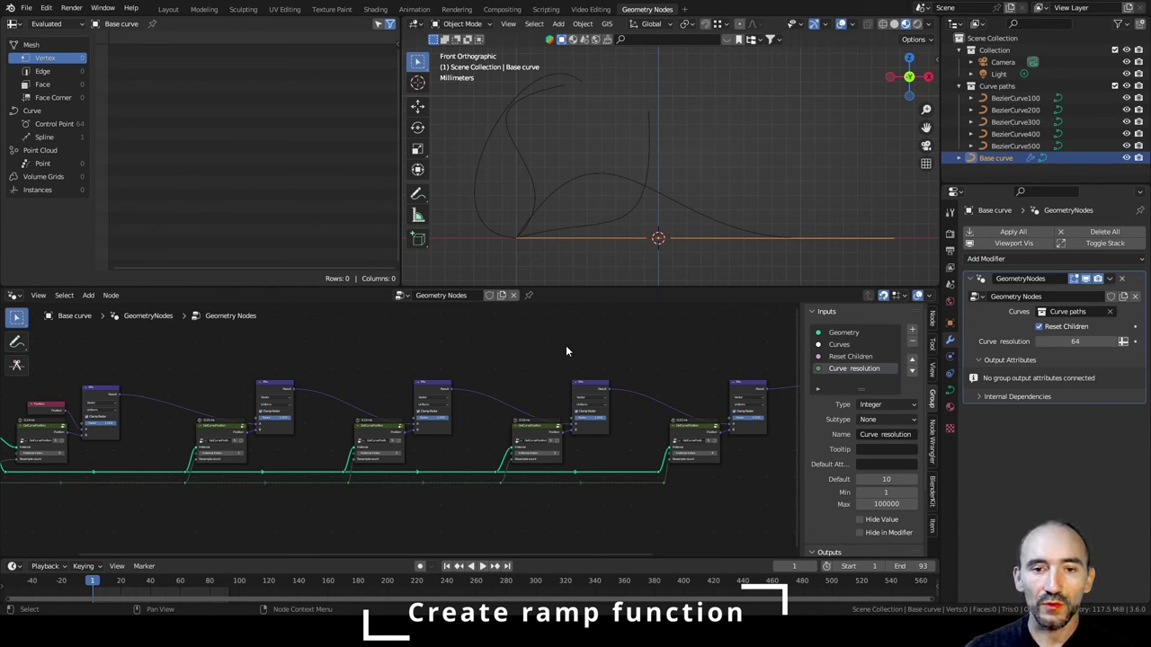
Add a Scene Time node in the empty area above the first Mix node.
middle_drag(458, 362, 714, 390)
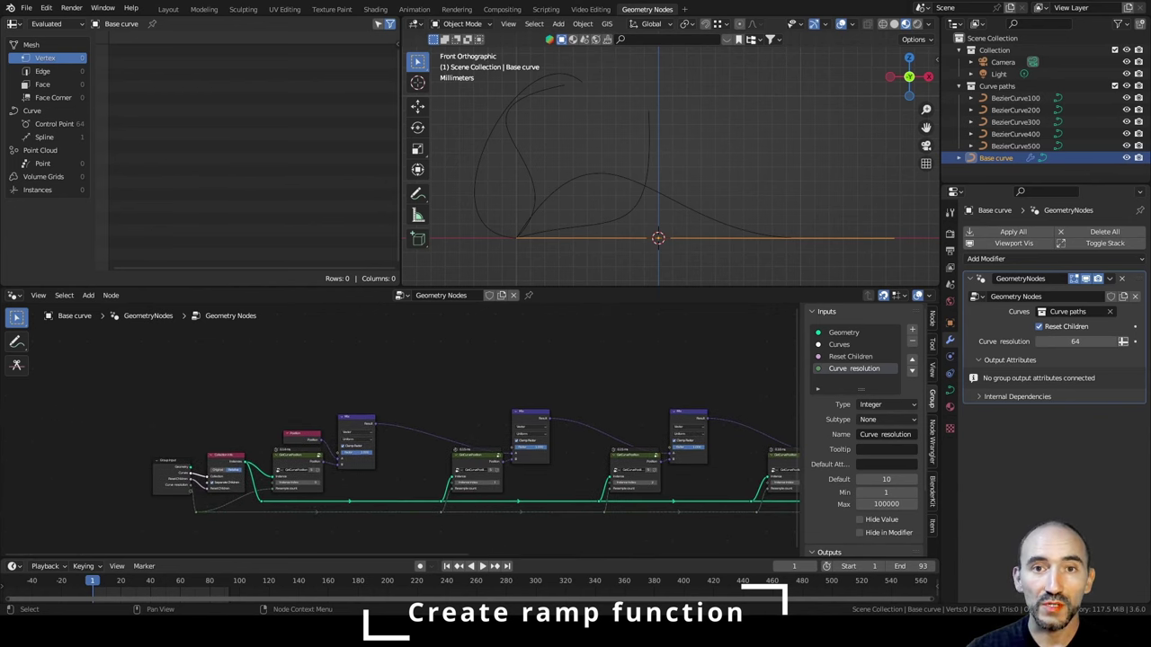
scroll(501, 387, up, 2)
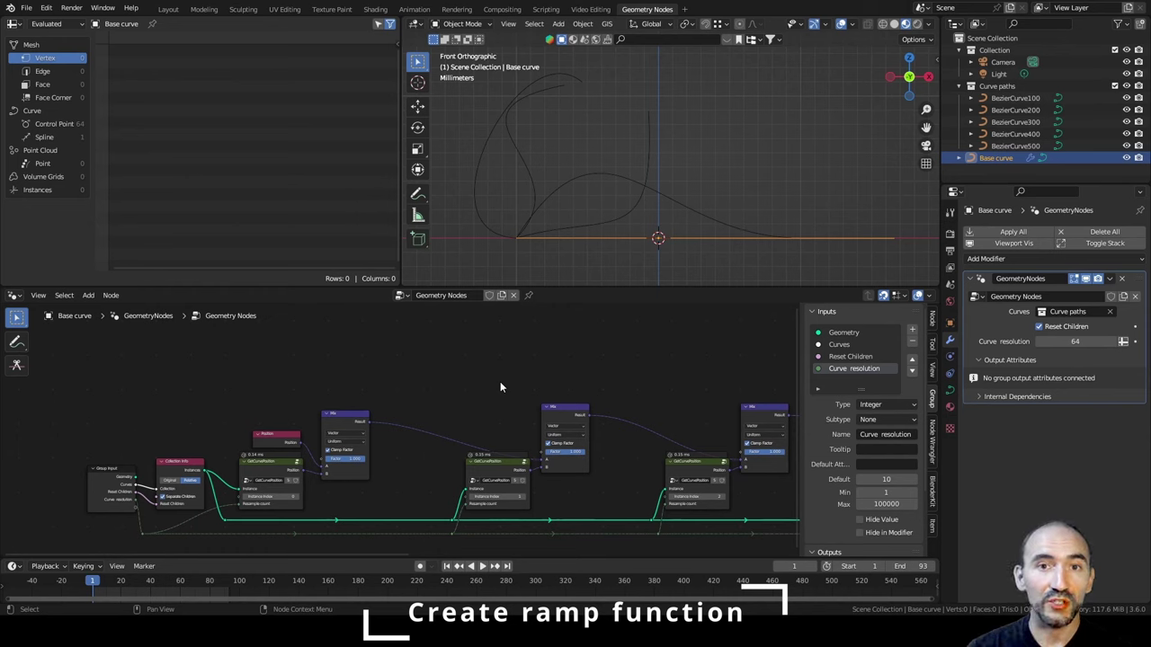
scroll(500, 386, up, 3)
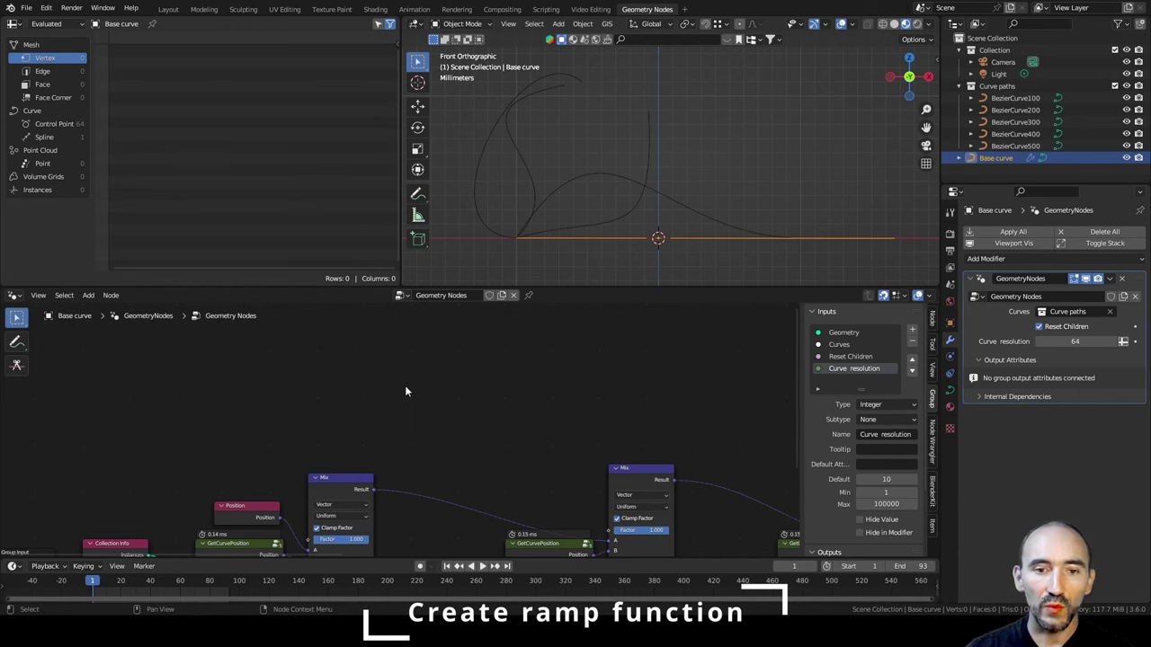
scroll(406, 390, up, 3)
key(F3)
text(scene)
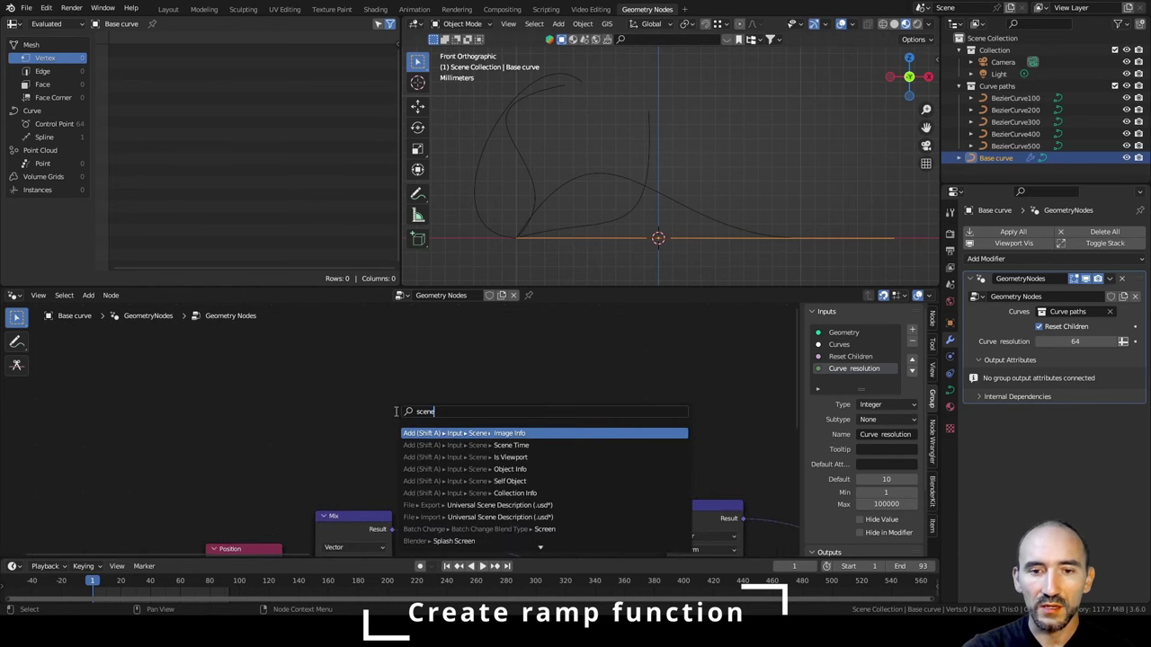
key(Down)
key(Return)
Create a Map Range node from Scene Time's Frame output, linked to its Value input.
drag(246, 375, 329, 362)
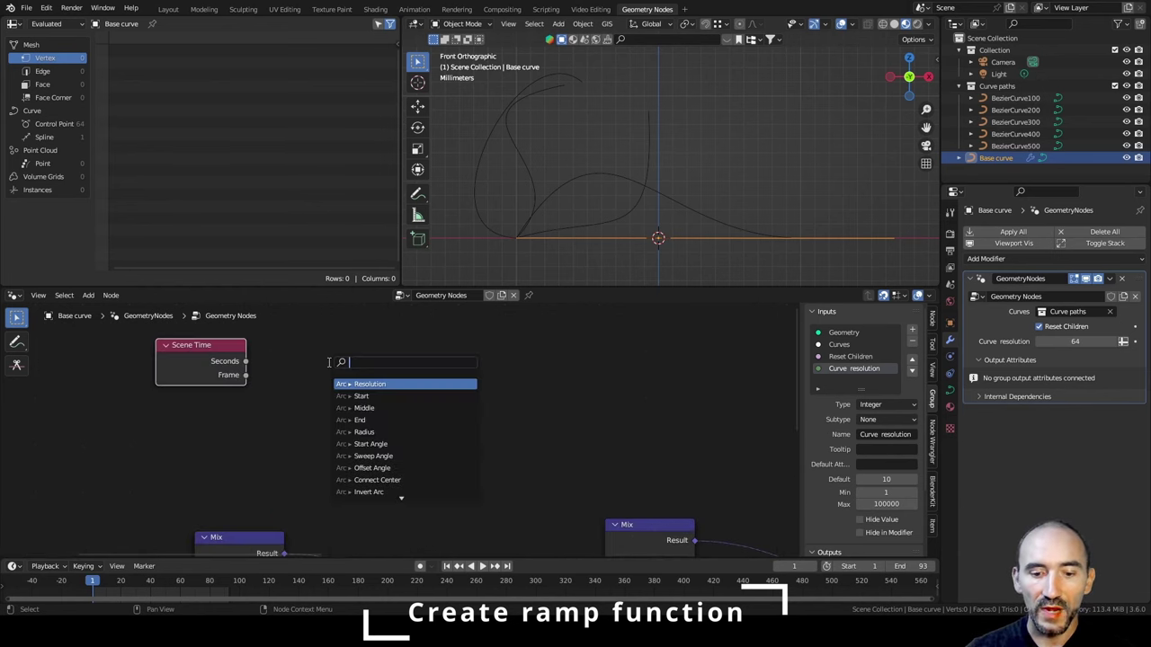
text(mapra)
key(Return)
click(368, 325)
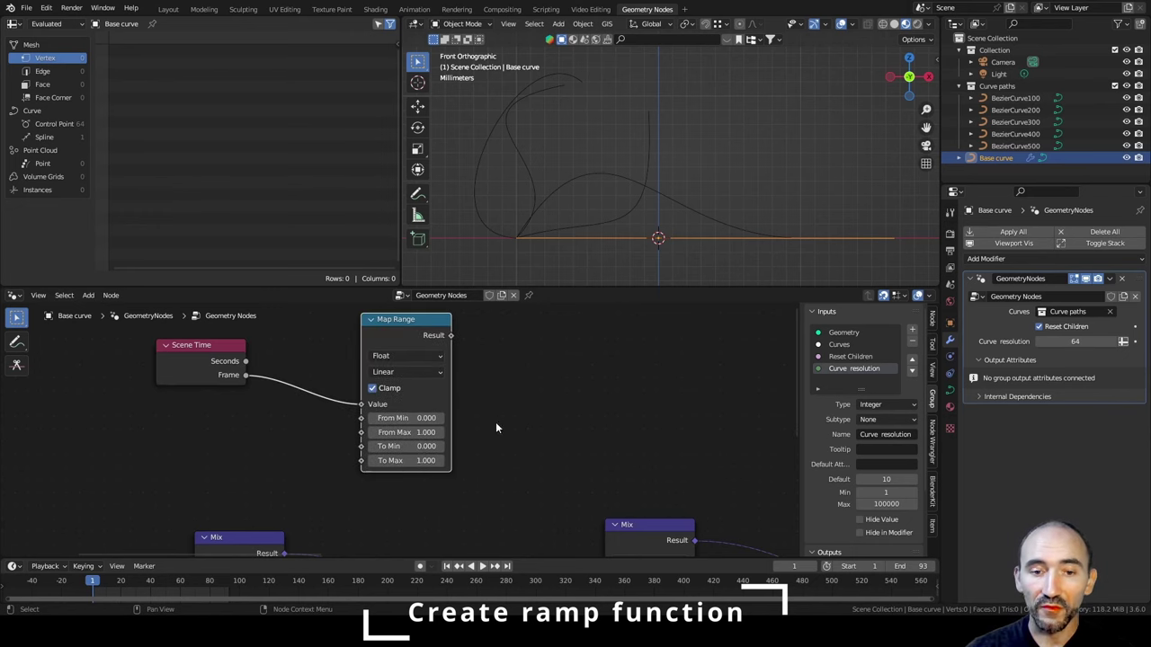
Add an Integer input named Start to the main node tree with a minimum of 0.
scroll(448, 415, down, 6)
middle_drag(303, 510, 342, 421)
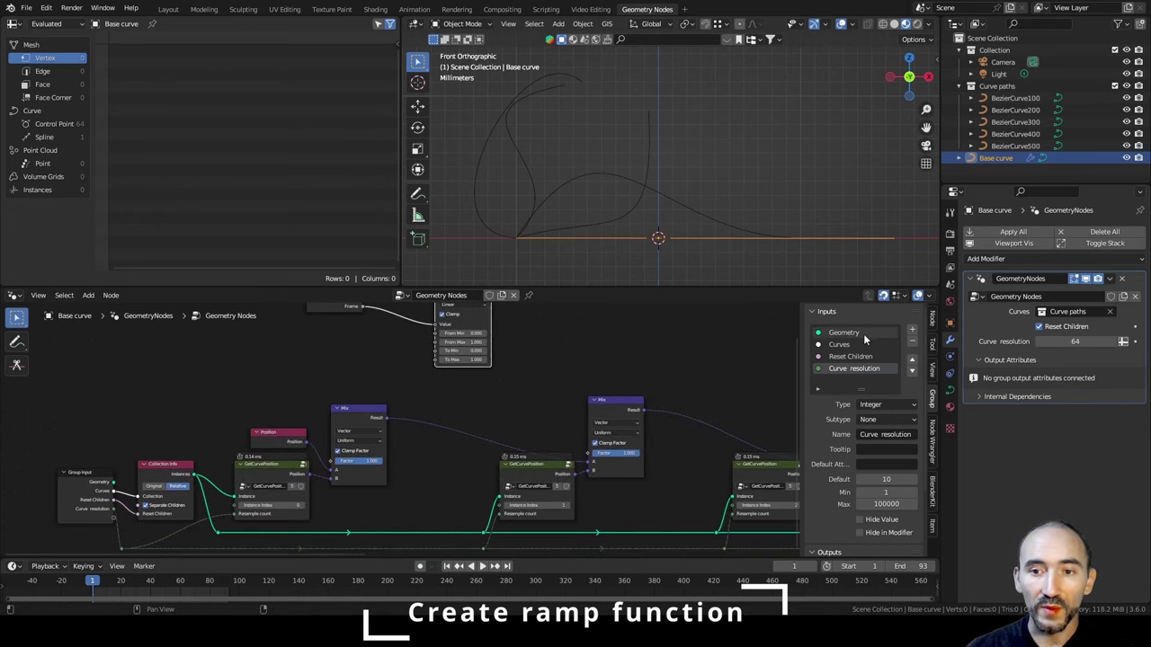
click(912, 330)
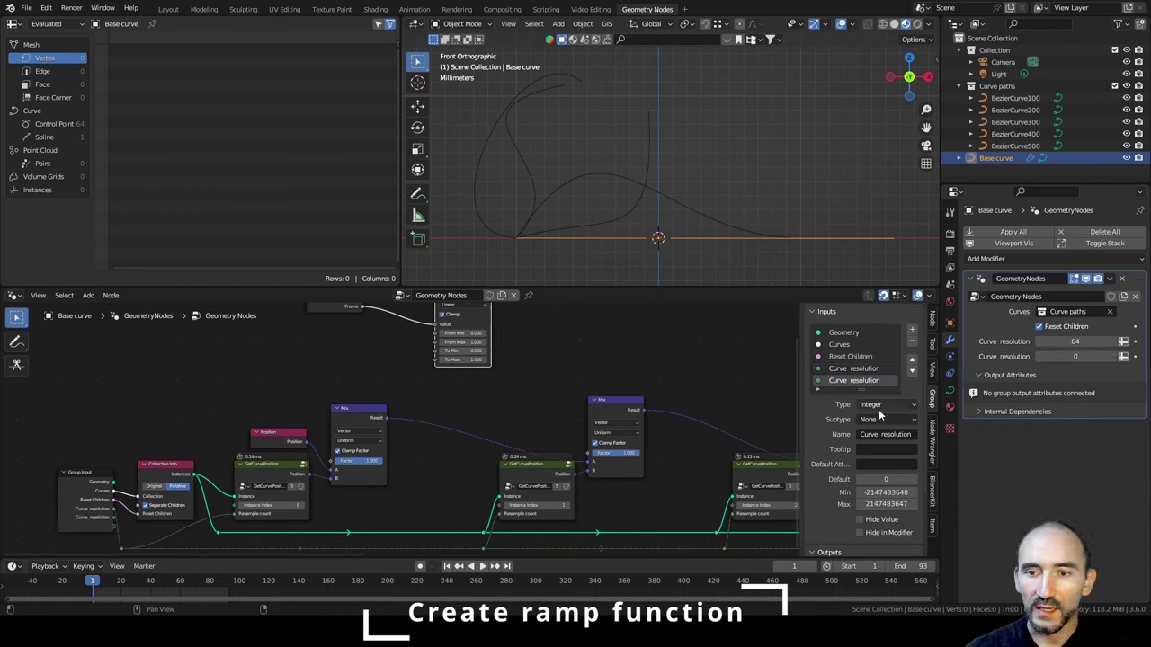
click(878, 420)
click(882, 434)
click(883, 435)
text(Start)
key(Return)
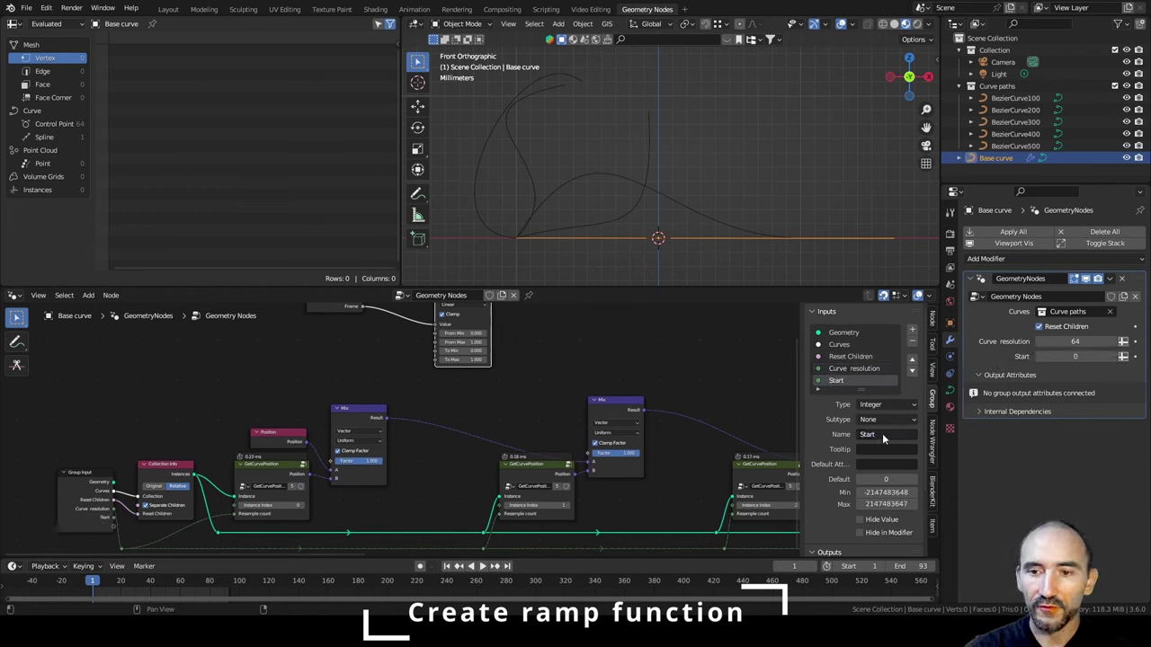
click(886, 492)
text(0)
key(Return)
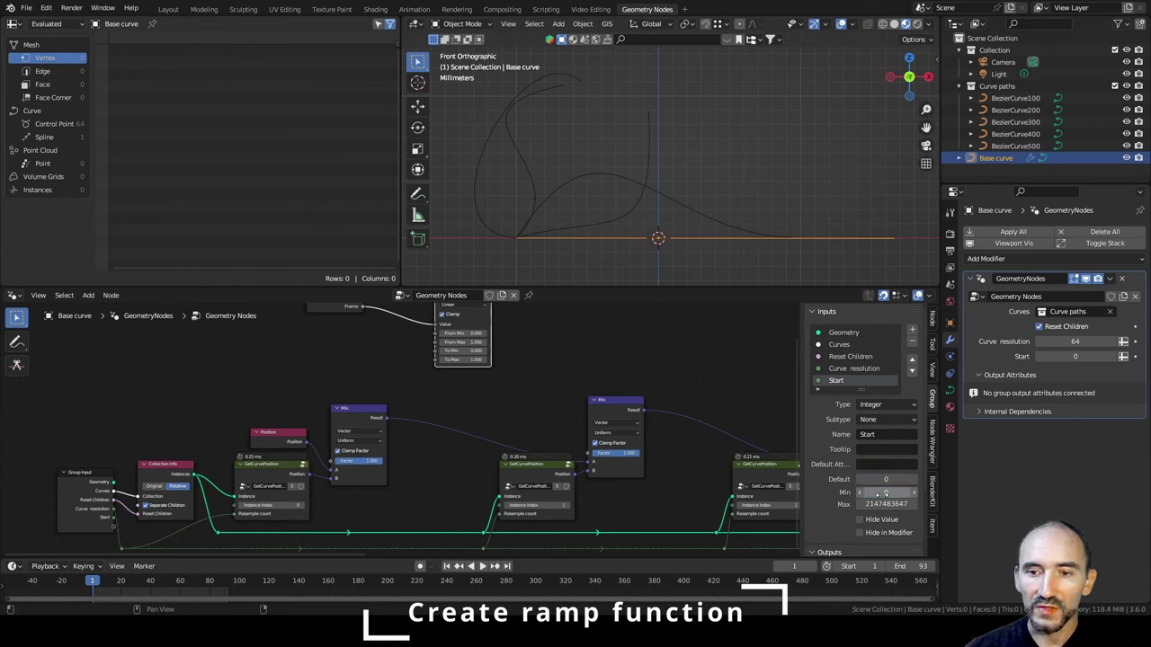
Add another Integer input named Duration to the main node tree with a minimum of 0.
click(912, 330)
click(879, 435)
text(Duration)
key(Tab)
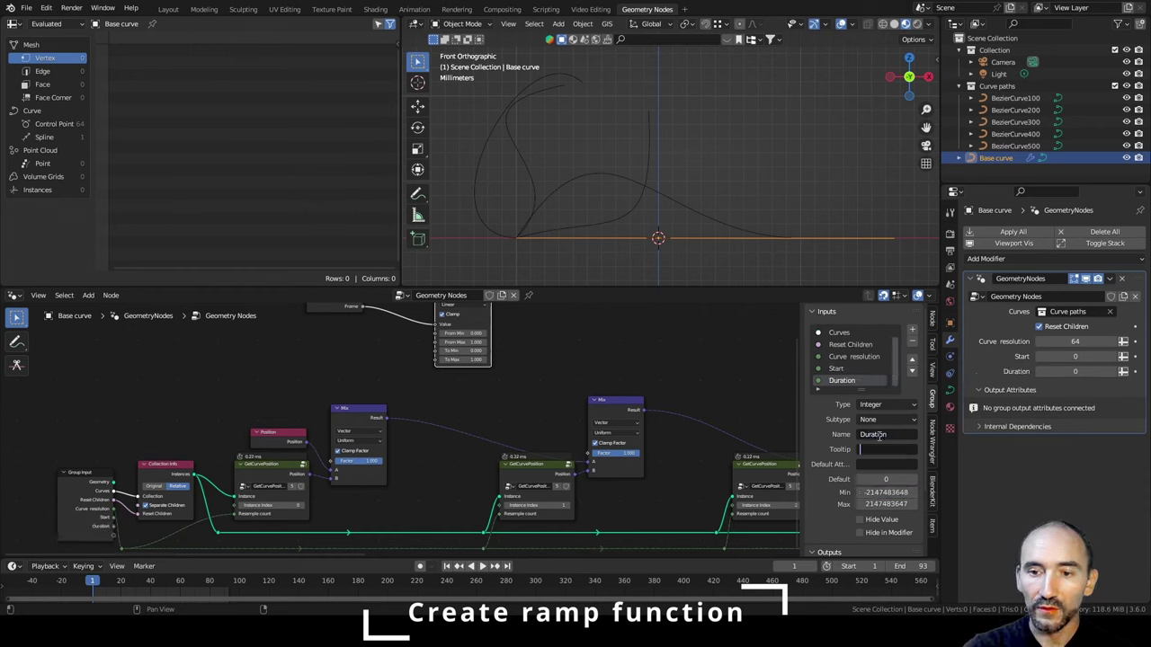
click(885, 492)
text(0)
key(Return)
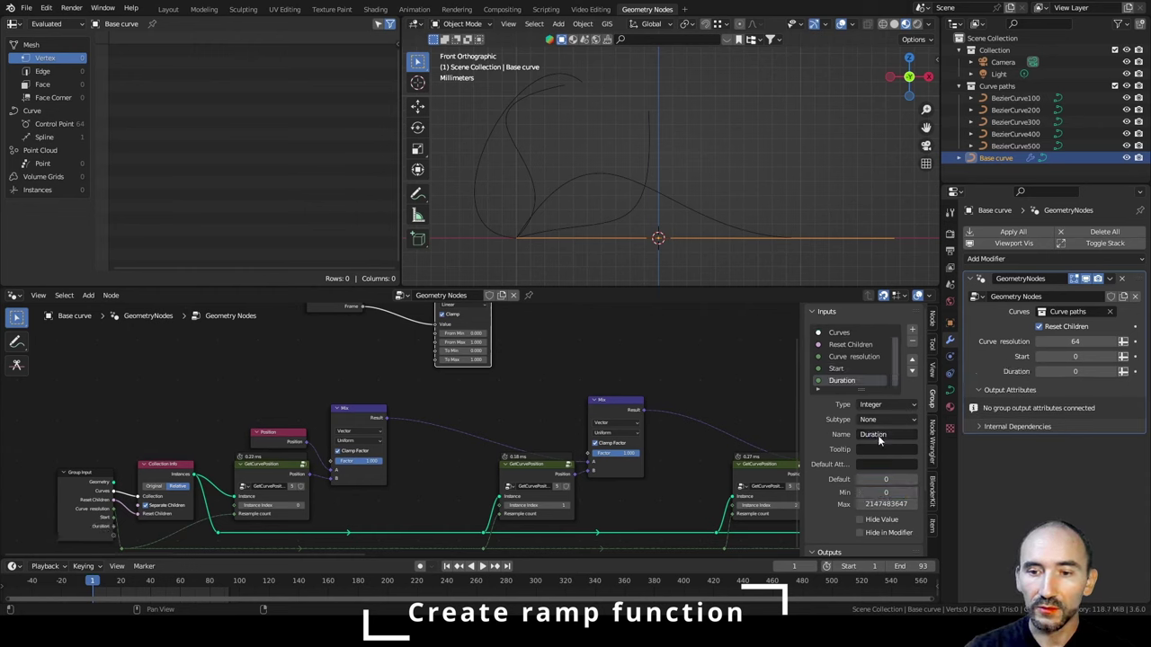
Set the modifier's Start value to 1 and its Duration to 100.
click(1088, 357)
text(1)
key(Tab)
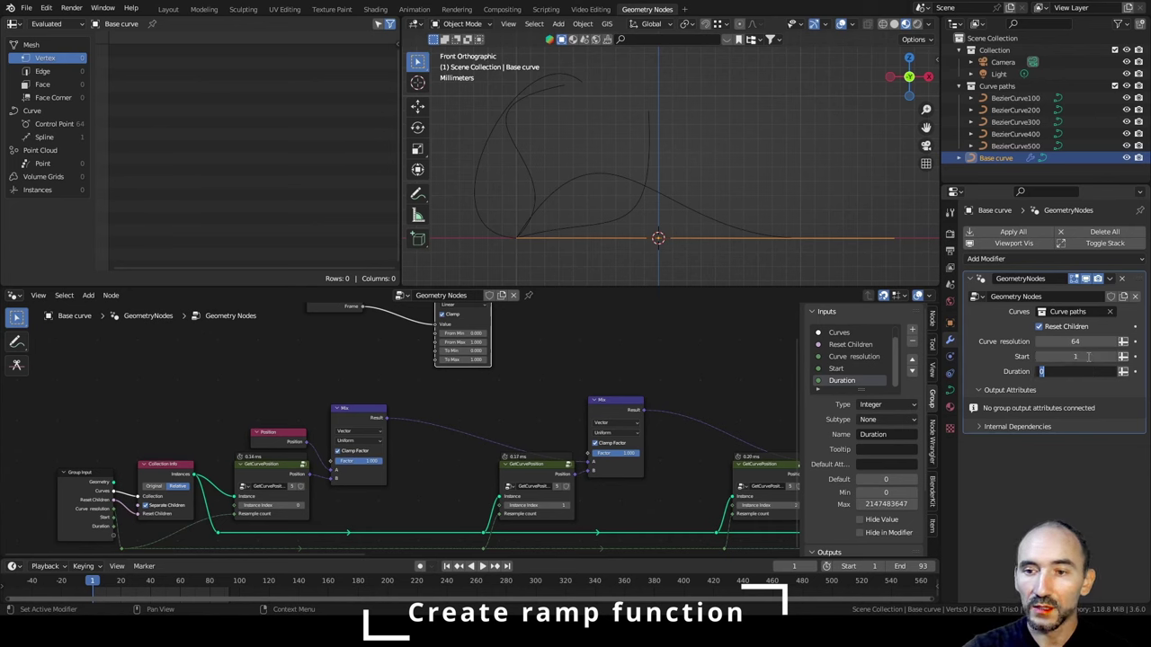
text(100)
key(Return)
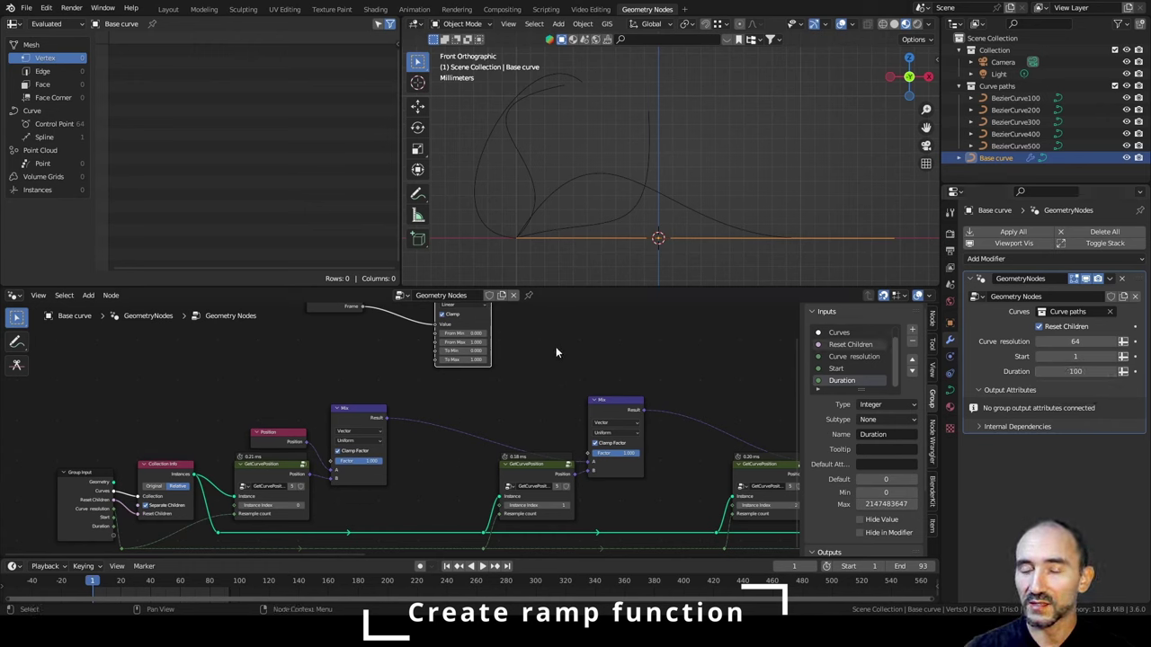
Add another Group Input node just before the Scene Time node.
middle_drag(537, 316, 504, 392)
key(F3)
text(group in)
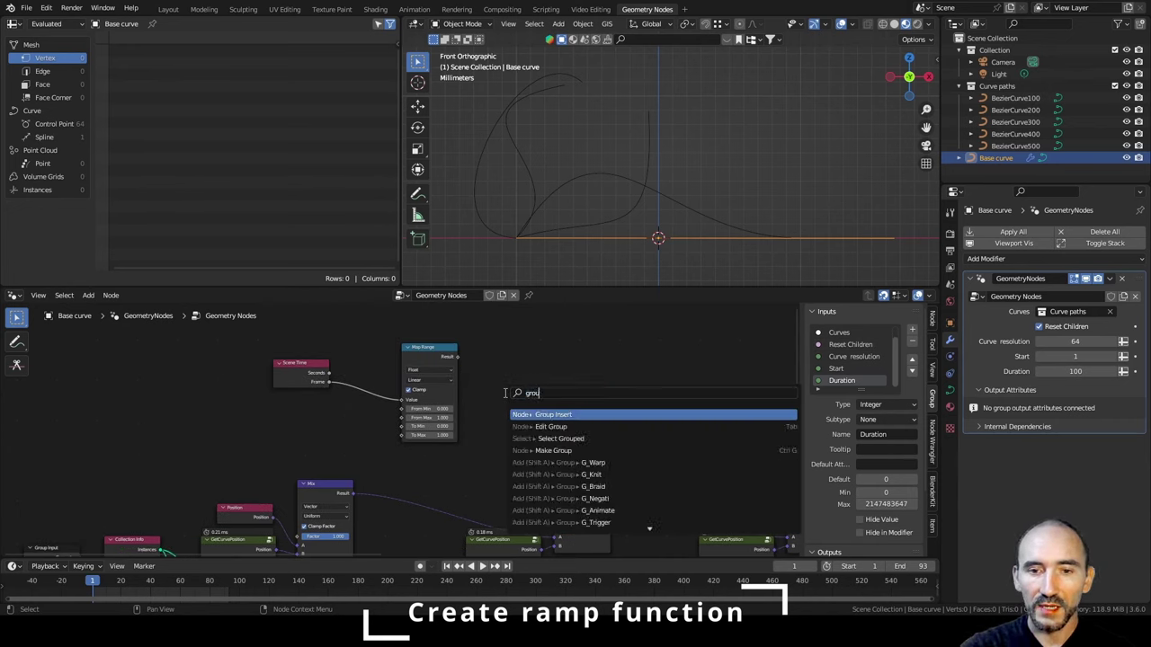
text(p)
key(Return)
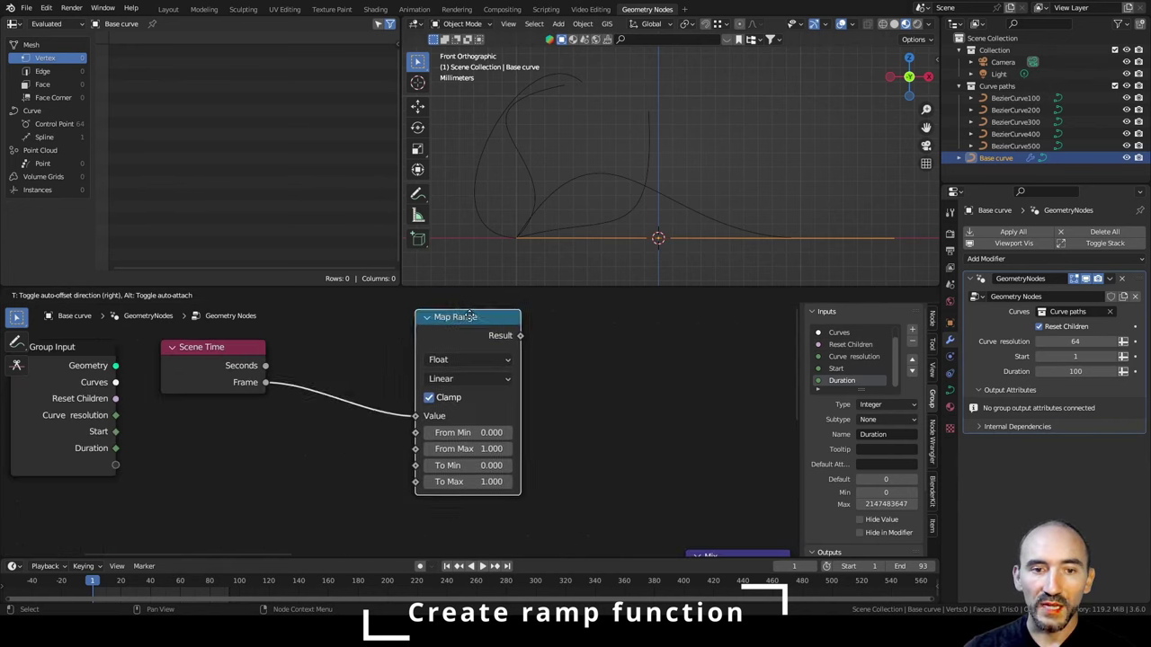
Move Map Range farther from Scene Time and add a Spline Parameter node below Scene Time.
drag(467, 321, 603, 308)
click(663, 308)
key(F3)
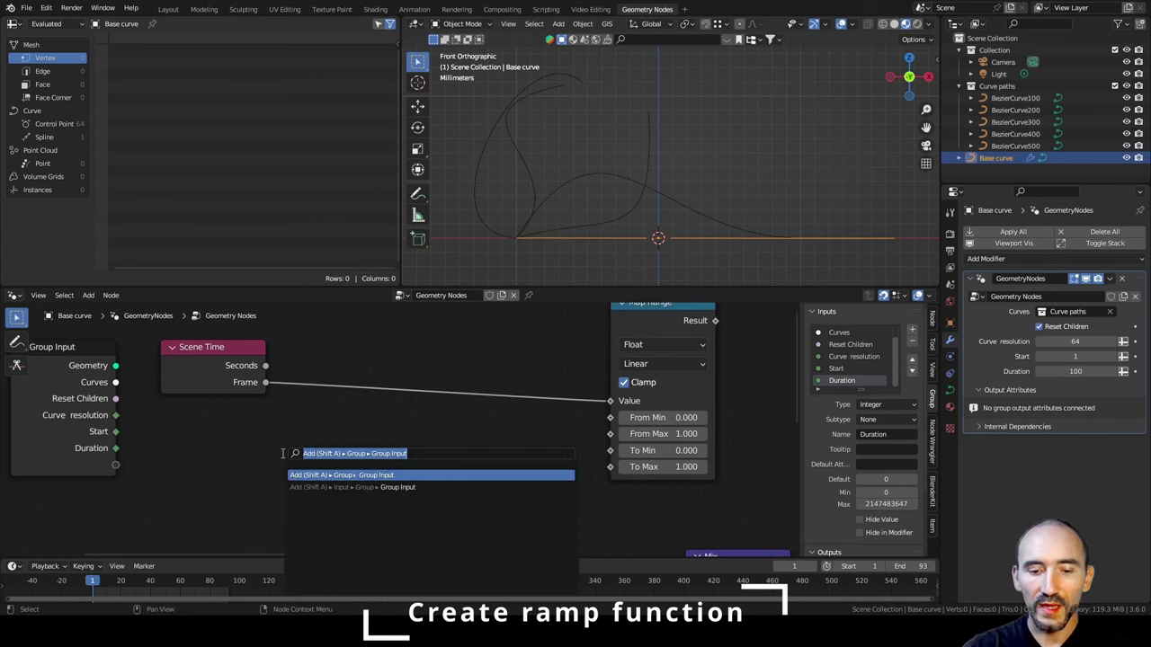
text(spline pa)
key(Return)
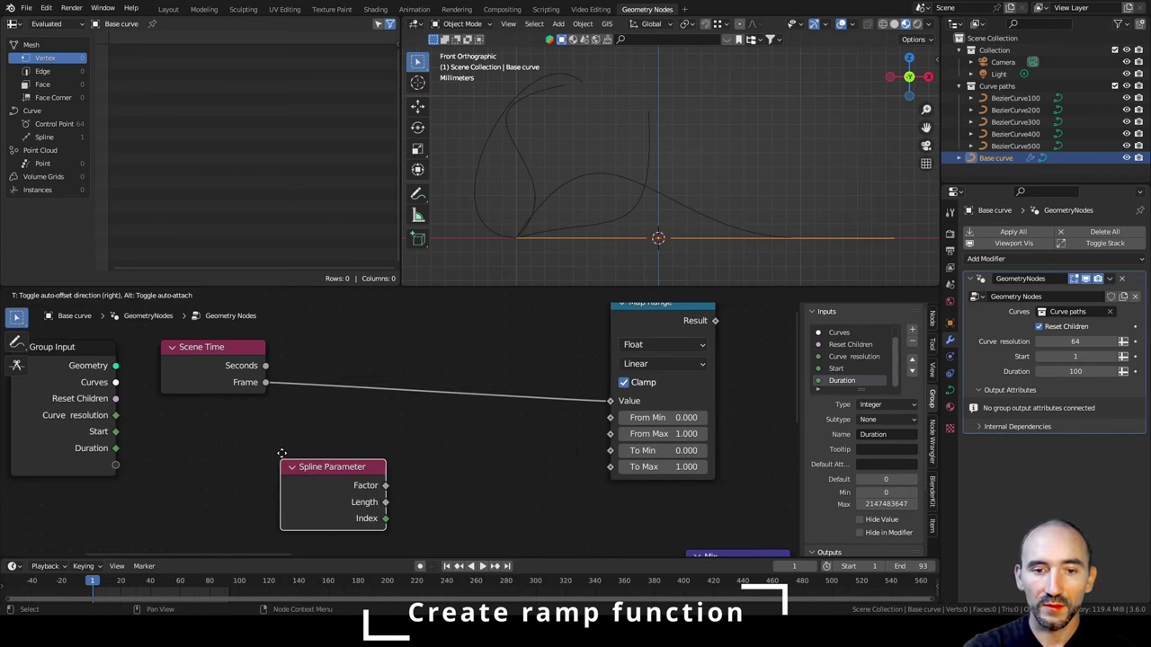
click(177, 435)
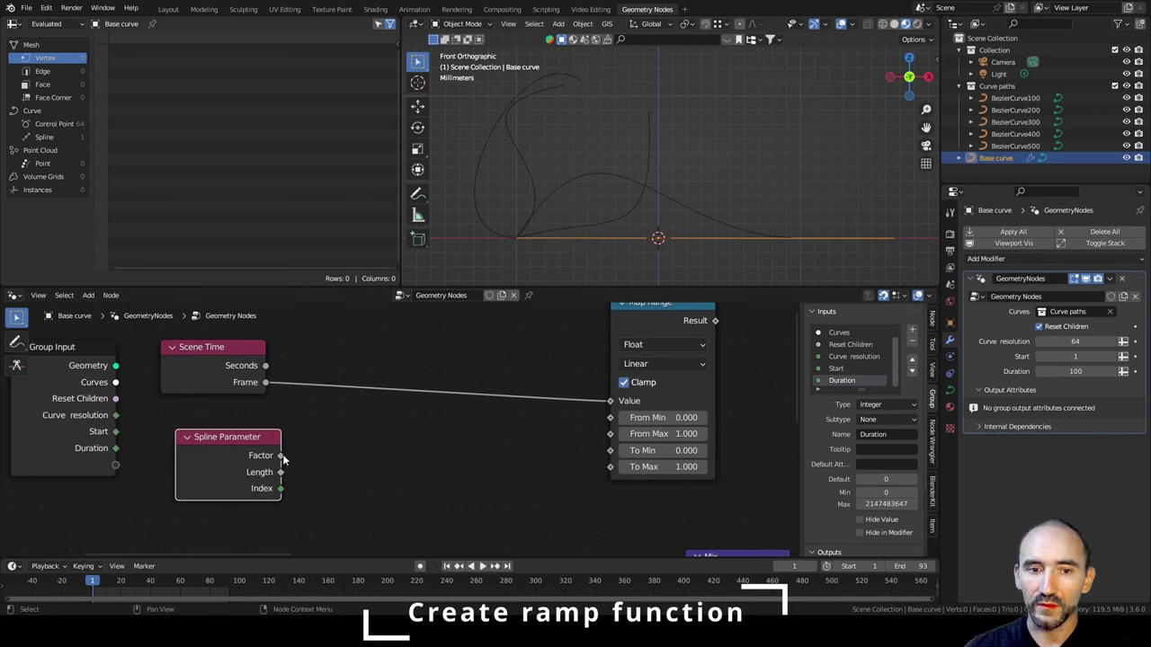
Create a Math node set to Add from the Spline Parameter's Factor output and place it beside that node.
drag(281, 456, 371, 448)
text(add)
key(Return)
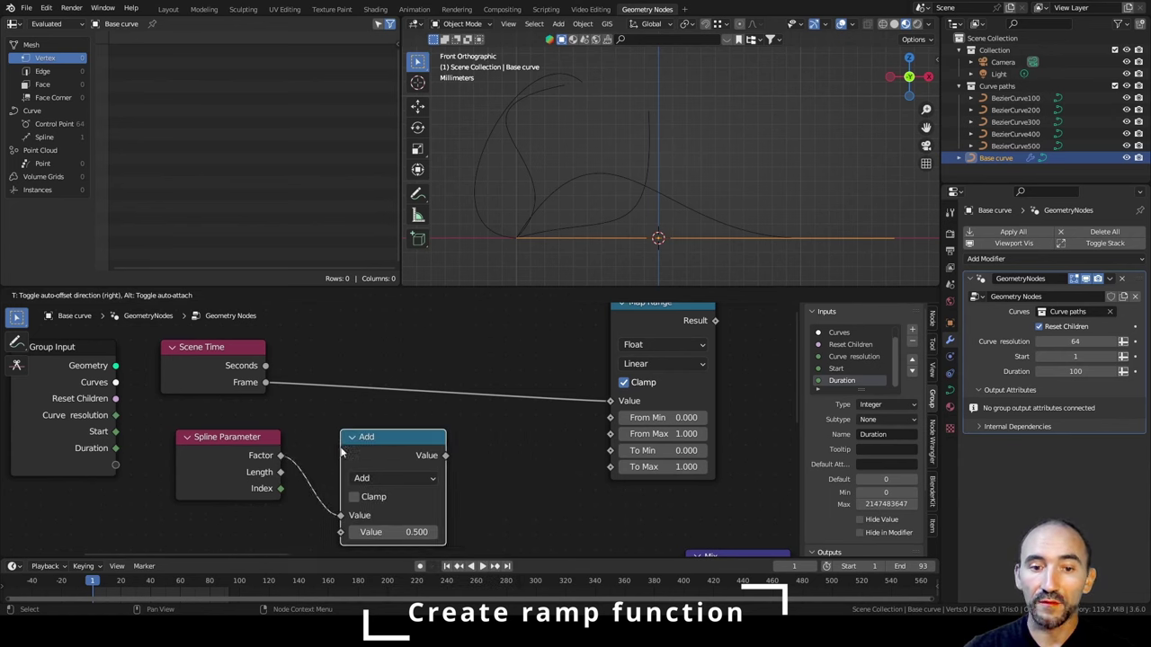
click(341, 453)
Create a Value node linked to the second input of the Add node.
middle_drag(365, 477, 378, 440)
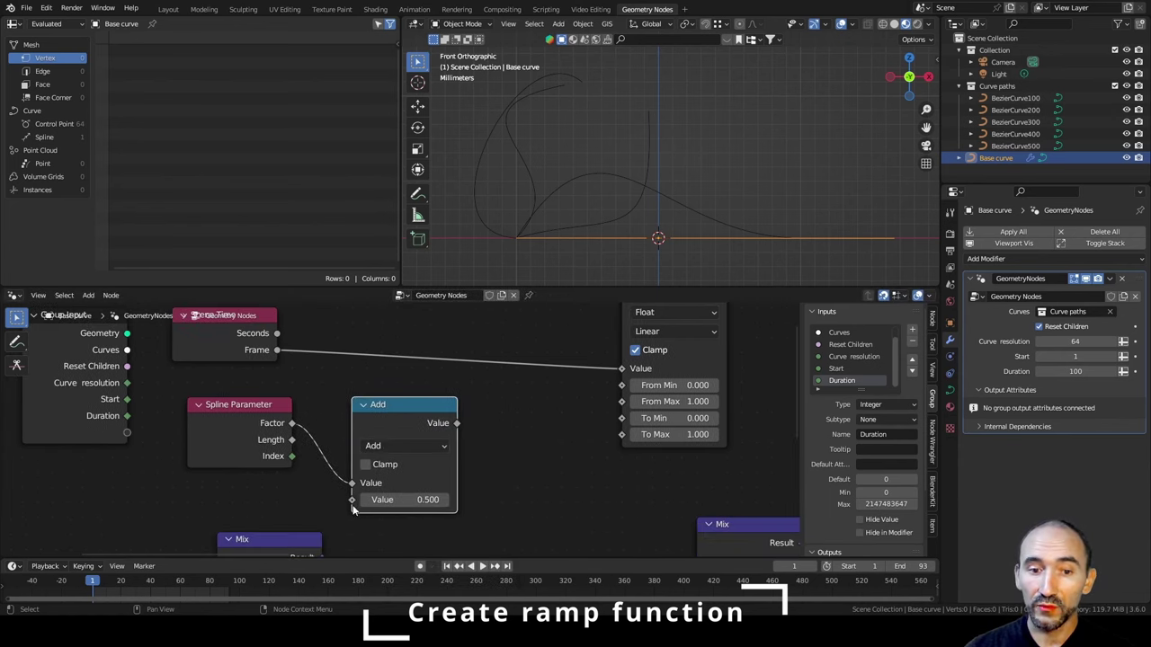
drag(351, 500, 300, 499)
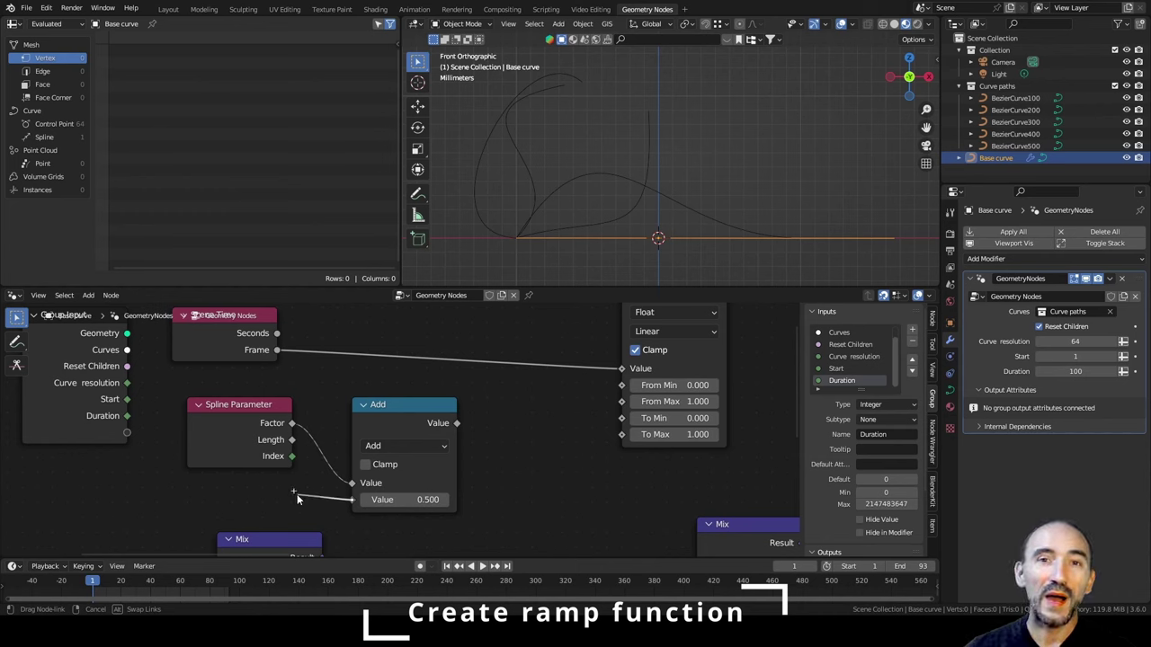
drag(297, 494, 297, 494)
text(valu)
key(Return)
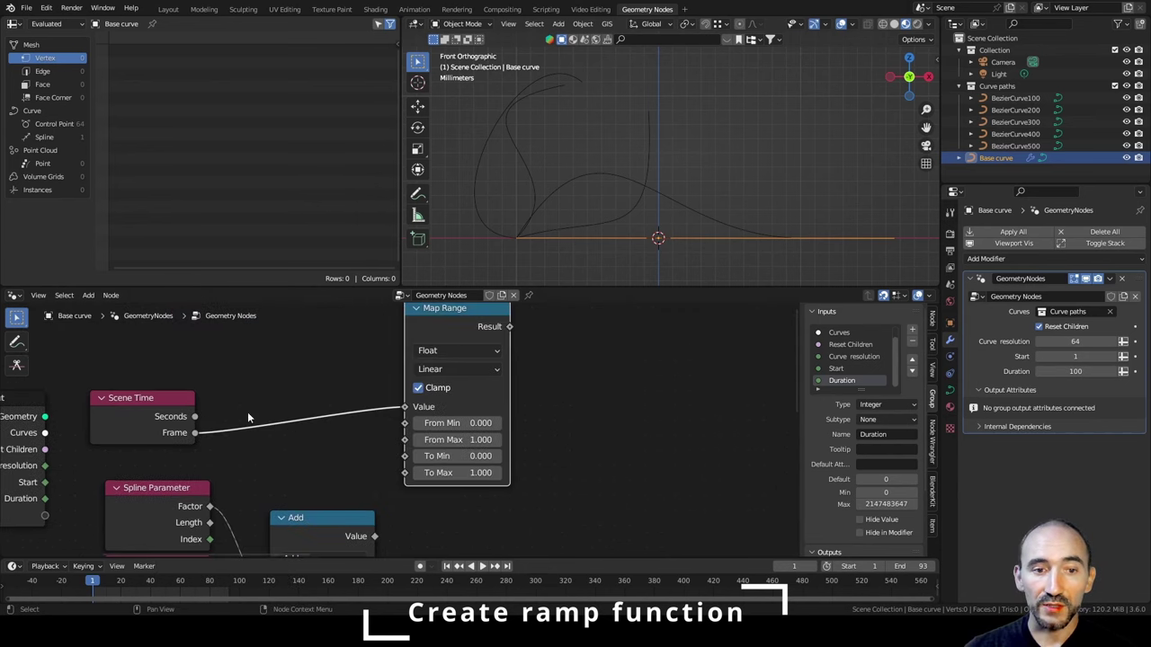
Move the Scene Time node up next to the Map Range node.
scroll(252, 419, down, 4)
middle_drag(252, 459, 284, 440)
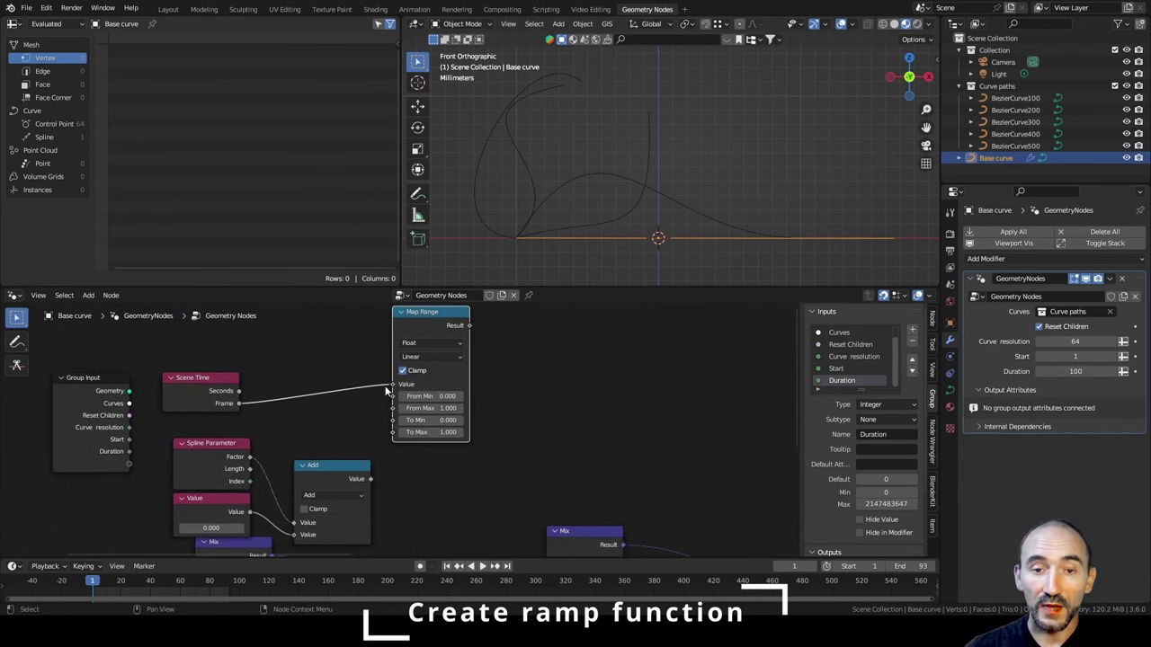
drag(216, 400, 326, 356)
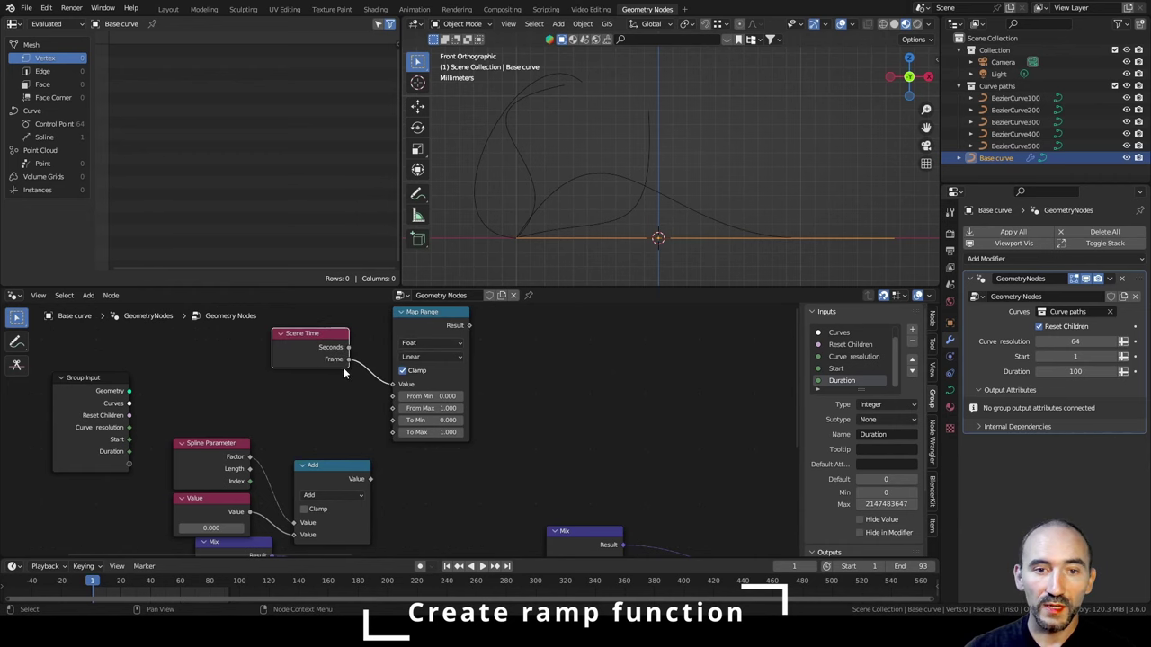
Link Start to Map Range's From Min and the sum of Start and Duration to From Max, and set the timeline's end frame to 100.
scroll(344, 374, up, 1)
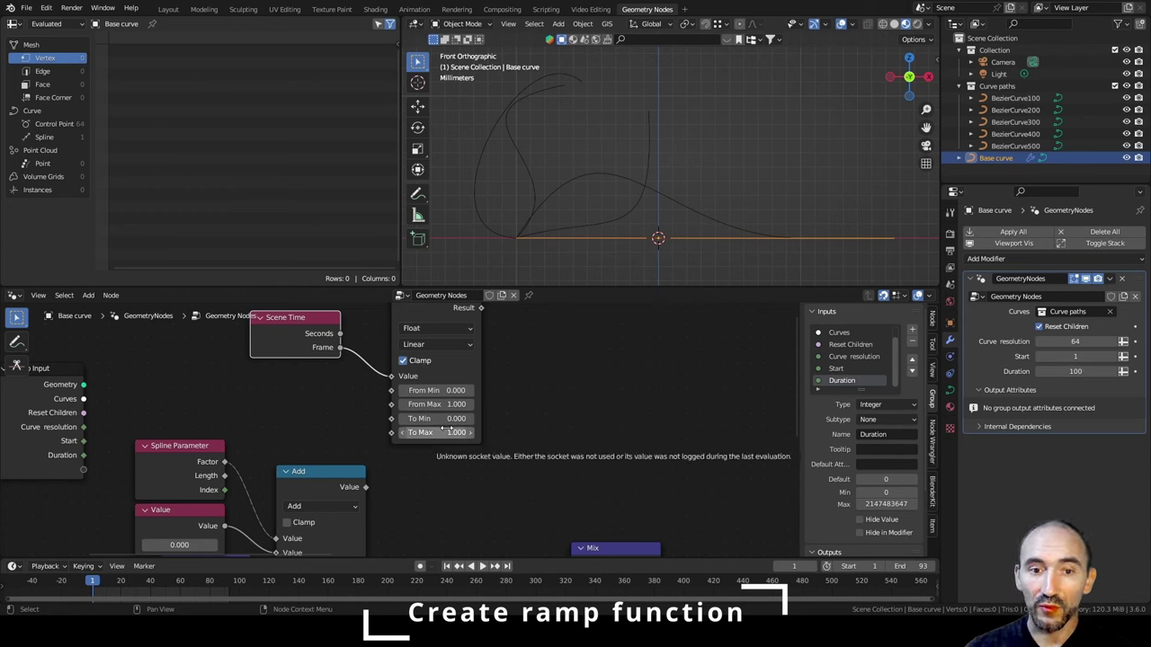
drag(84, 440, 392, 390)
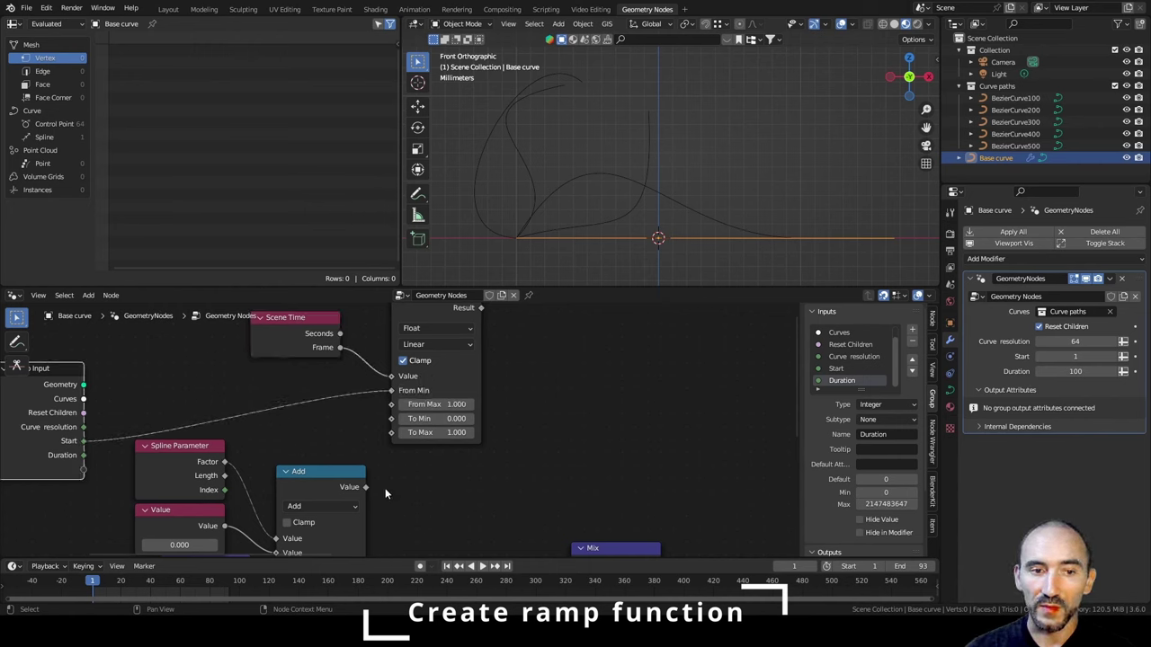
drag(84, 441, 158, 374)
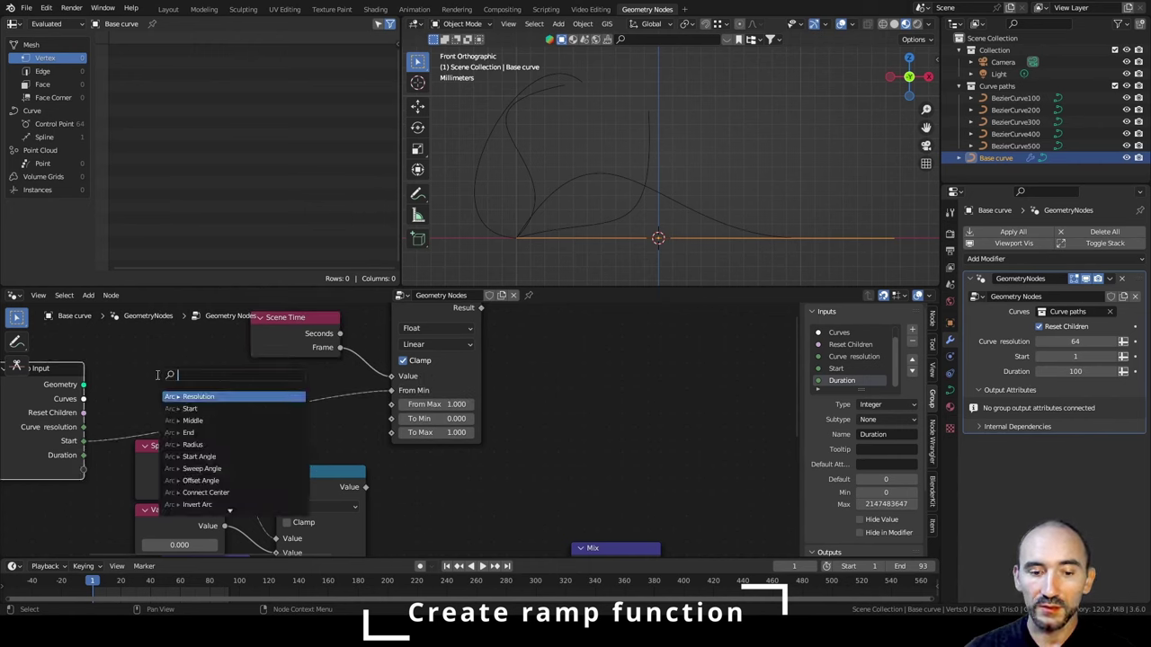
key(Return)
click(230, 382)
drag(84, 455, 225, 462)
drag(313, 398, 392, 404)
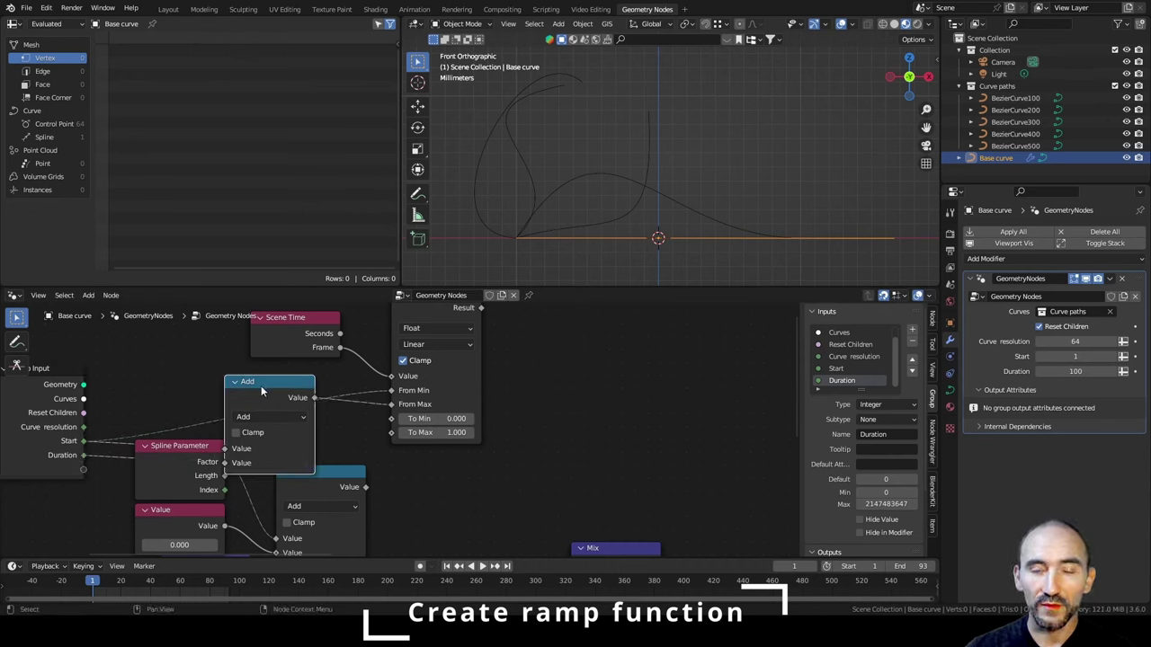
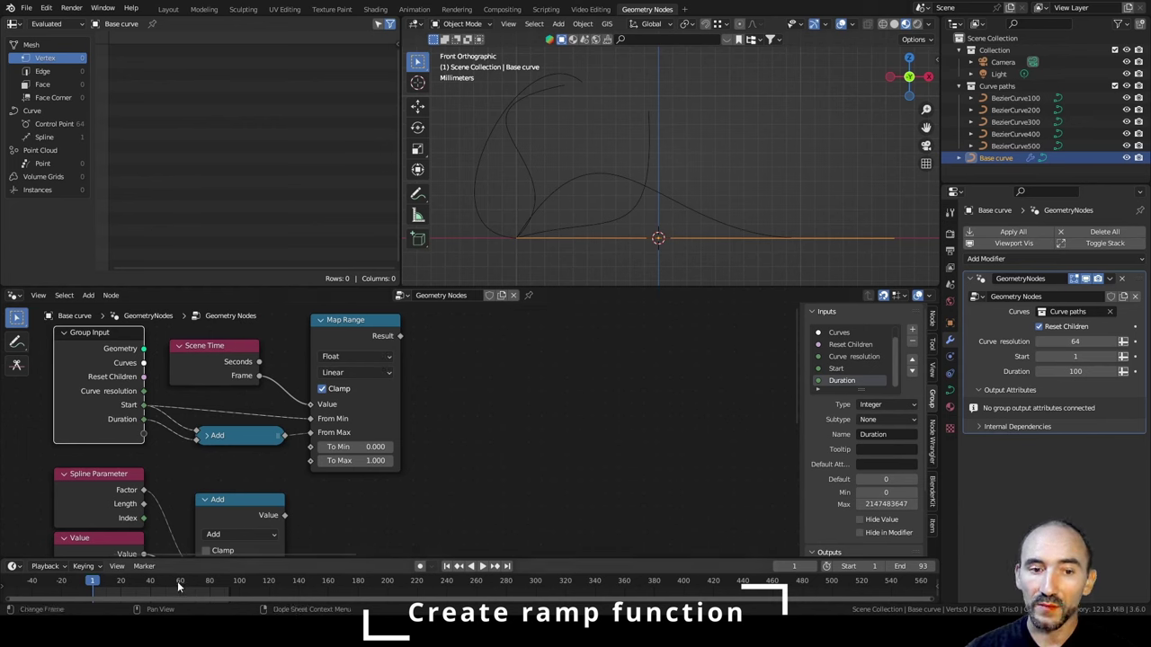
drag(909, 567, 931, 567)
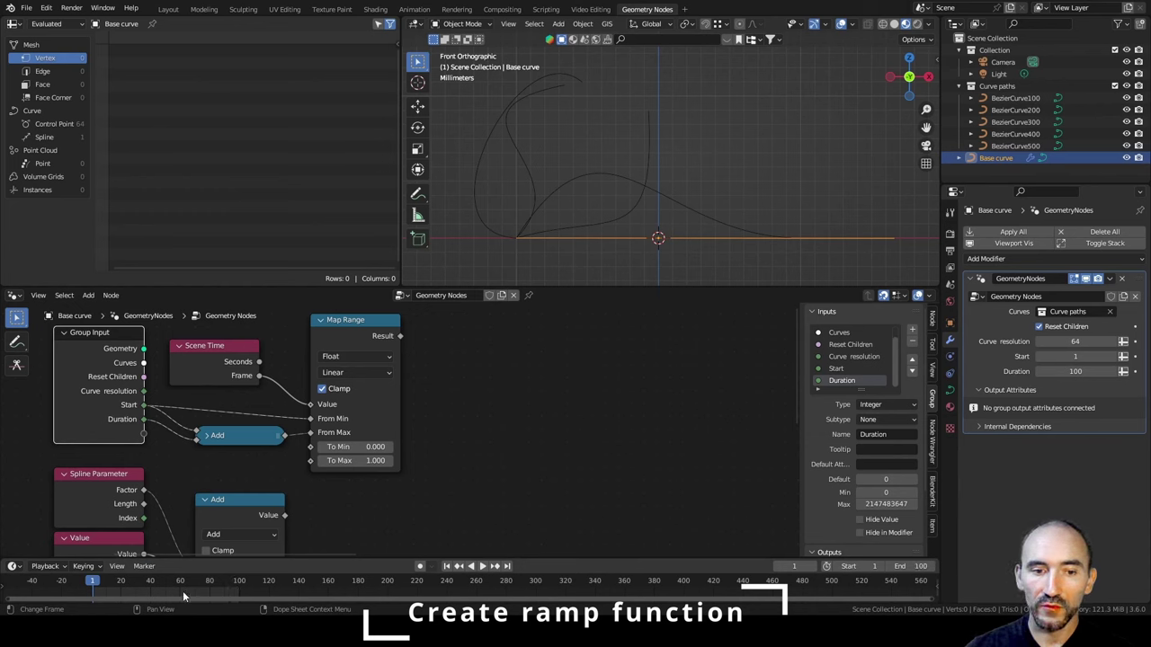
Duplicate the Map Range node and link the original's Result to the copy's Value input.
click(368, 340)
key(shift+d)
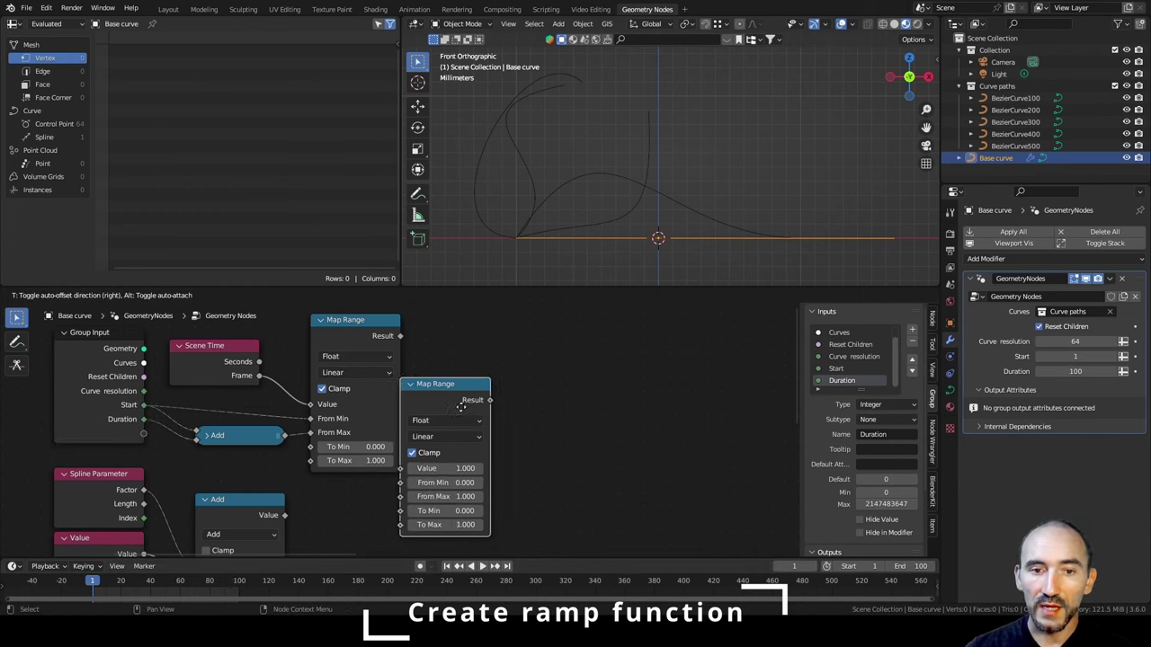
click(495, 426)
drag(387, 318, 419, 452)
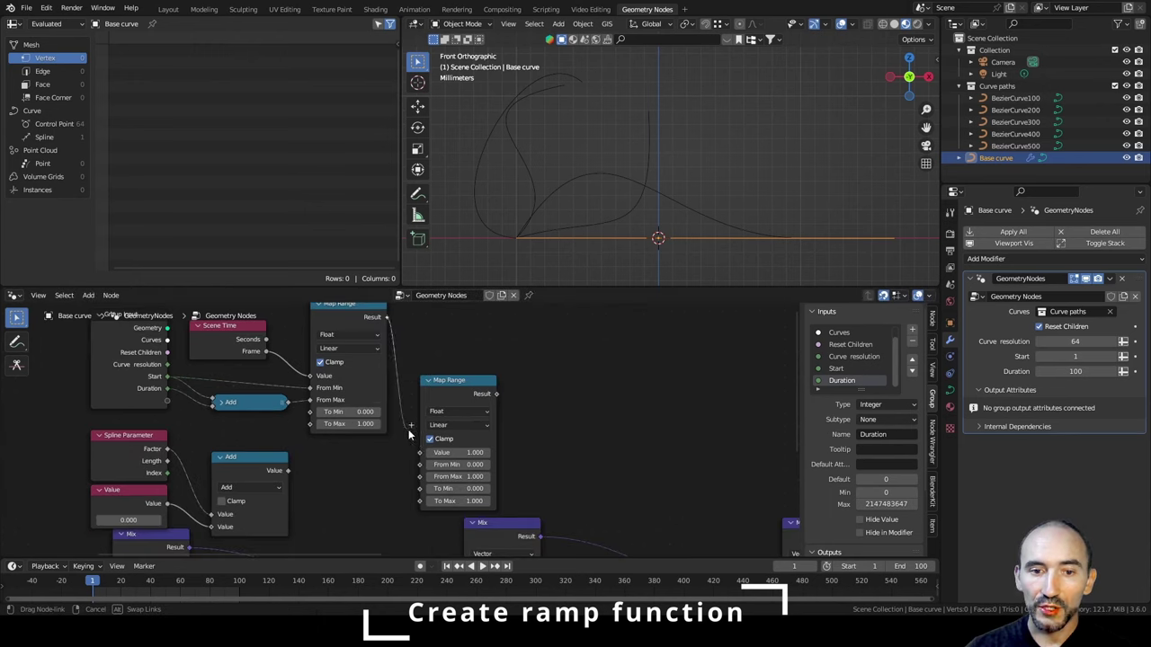
Link Spline Parameter's Factor to the second Map Range's From Min and its Add result to From Max, using Smooth Step interpolation.
scroll(262, 409, up, 1)
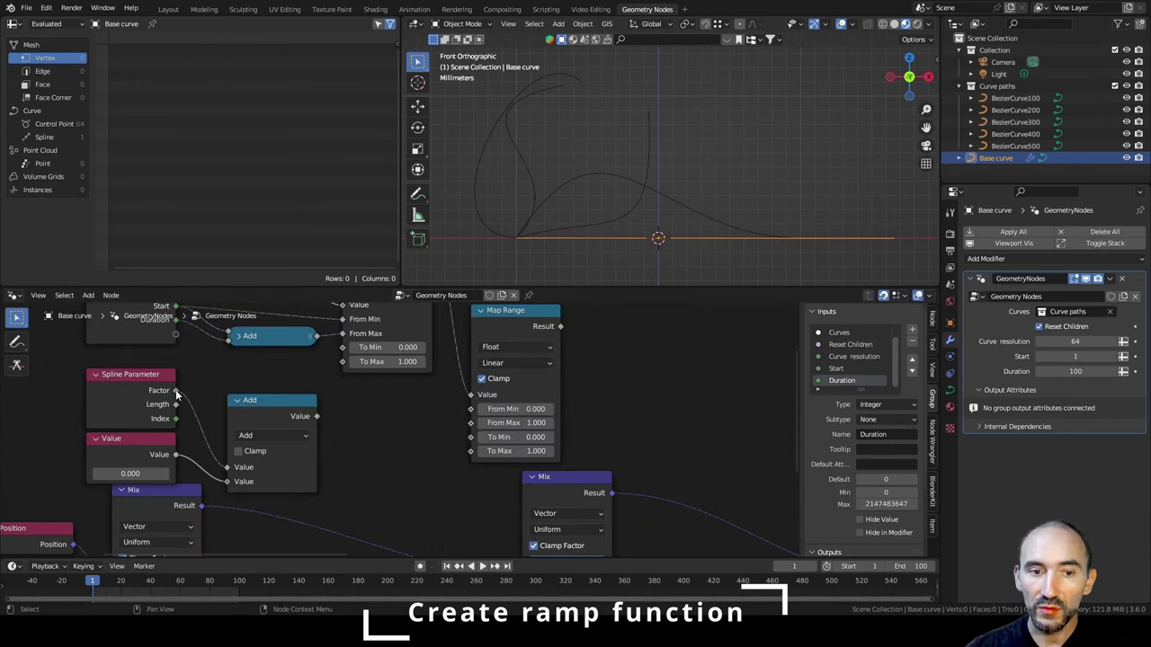
drag(177, 390, 470, 410)
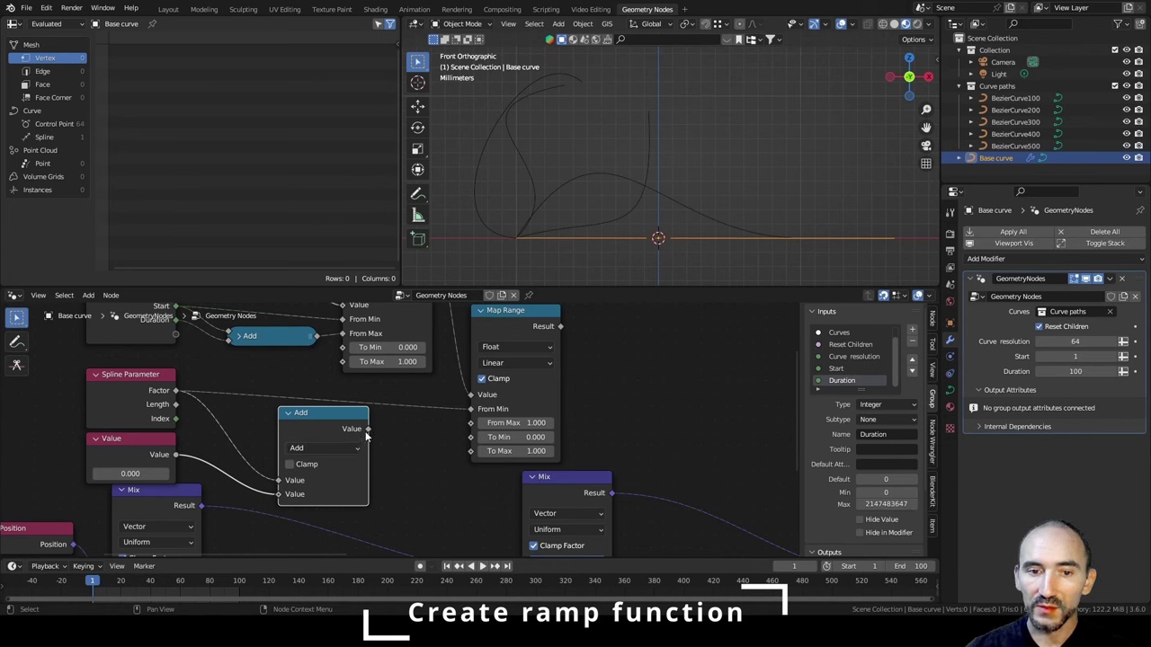
drag(368, 429, 471, 423)
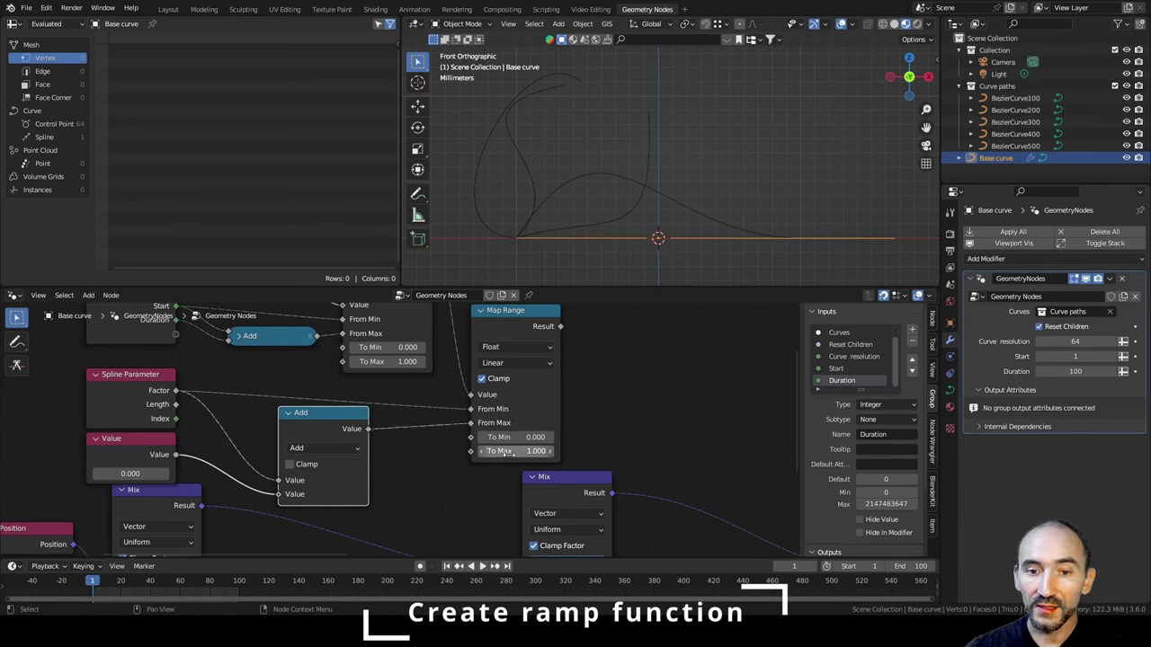
click(521, 362)
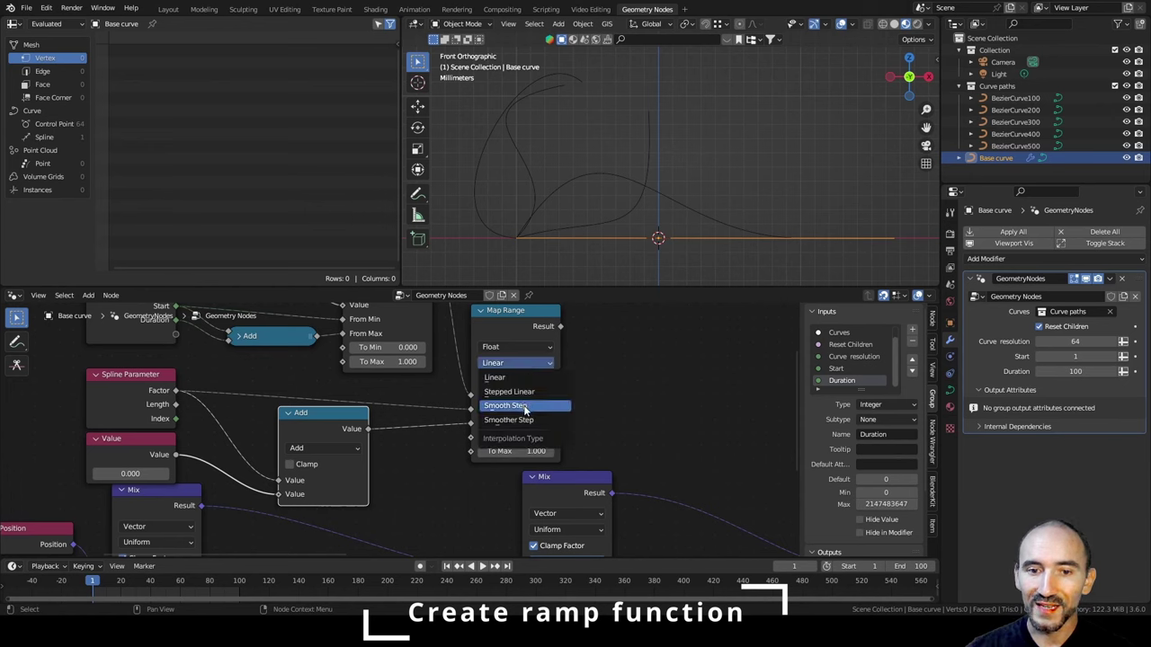
click(524, 404)
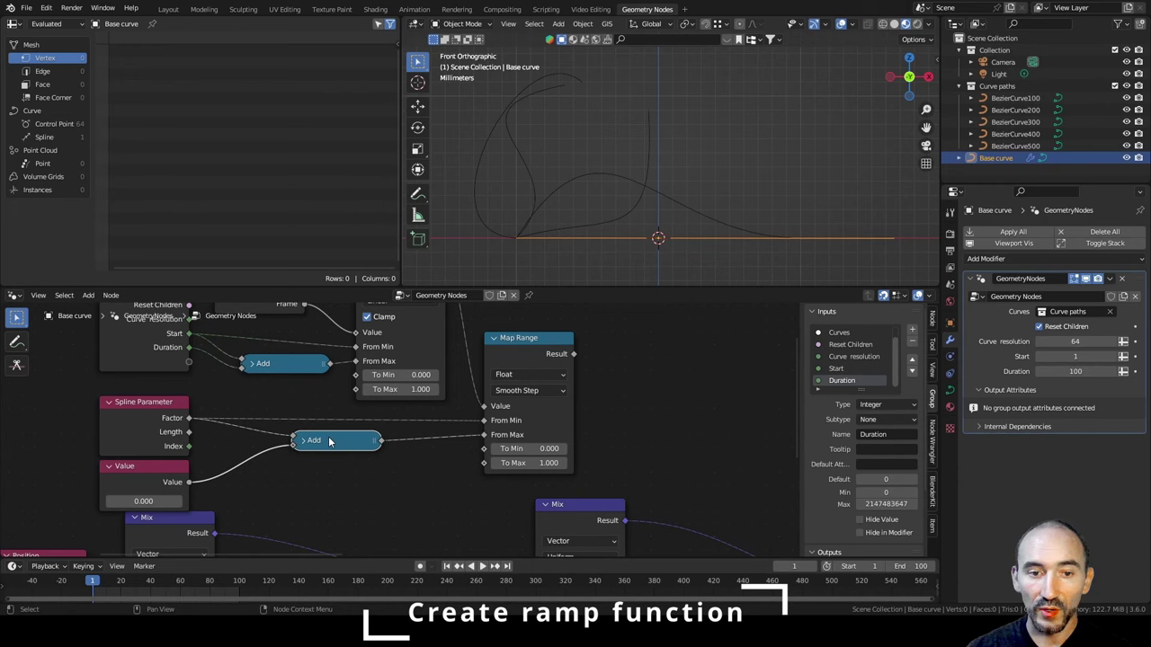
Move the Add, Spline Parameter and Value nodes closer to the second Map Range, set the Value node to 0.5 and save the file.
drag(331, 442, 385, 438)
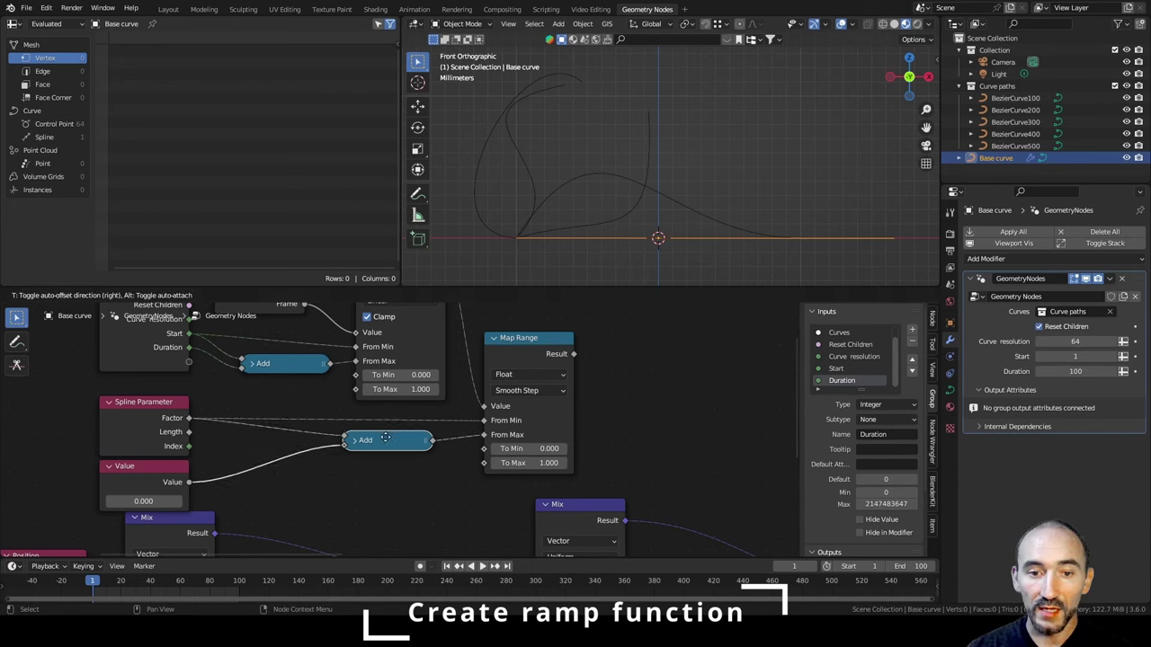
drag(385, 438, 423, 437)
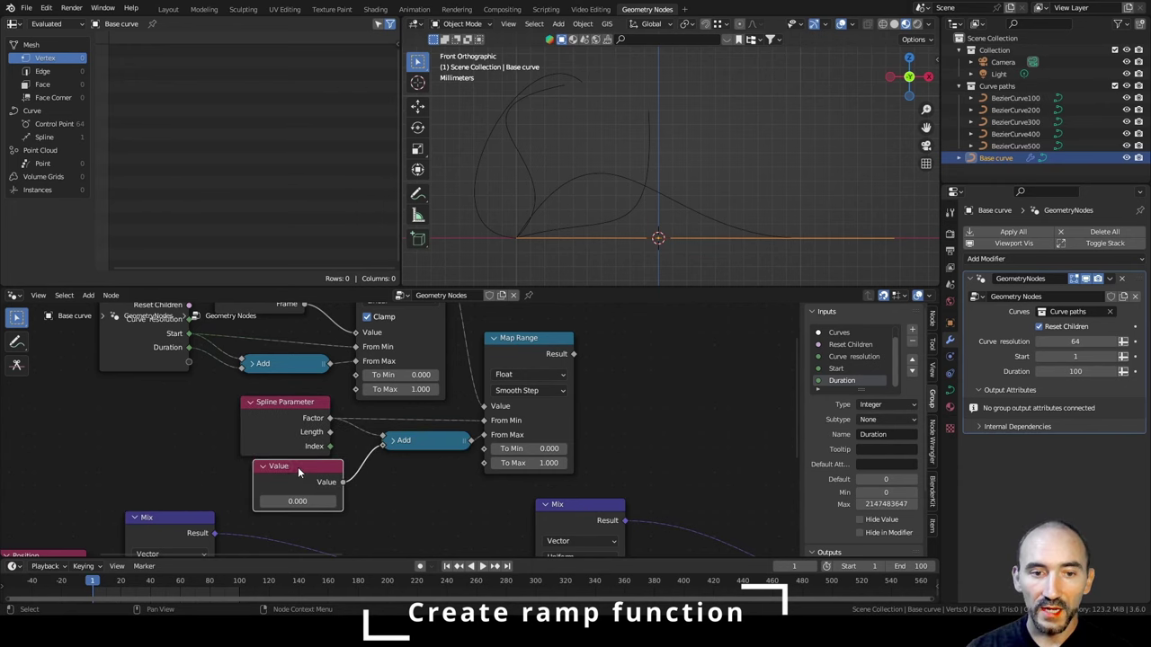
drag(298, 468, 286, 467)
click(287, 500)
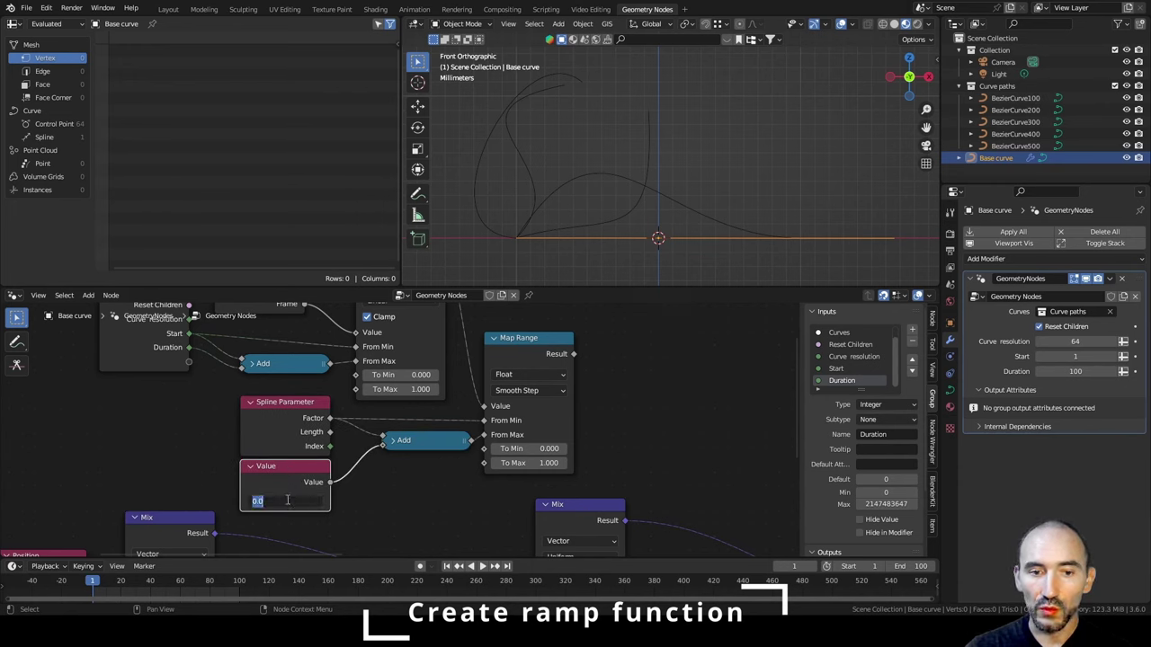
text(0.5)
key(Return)
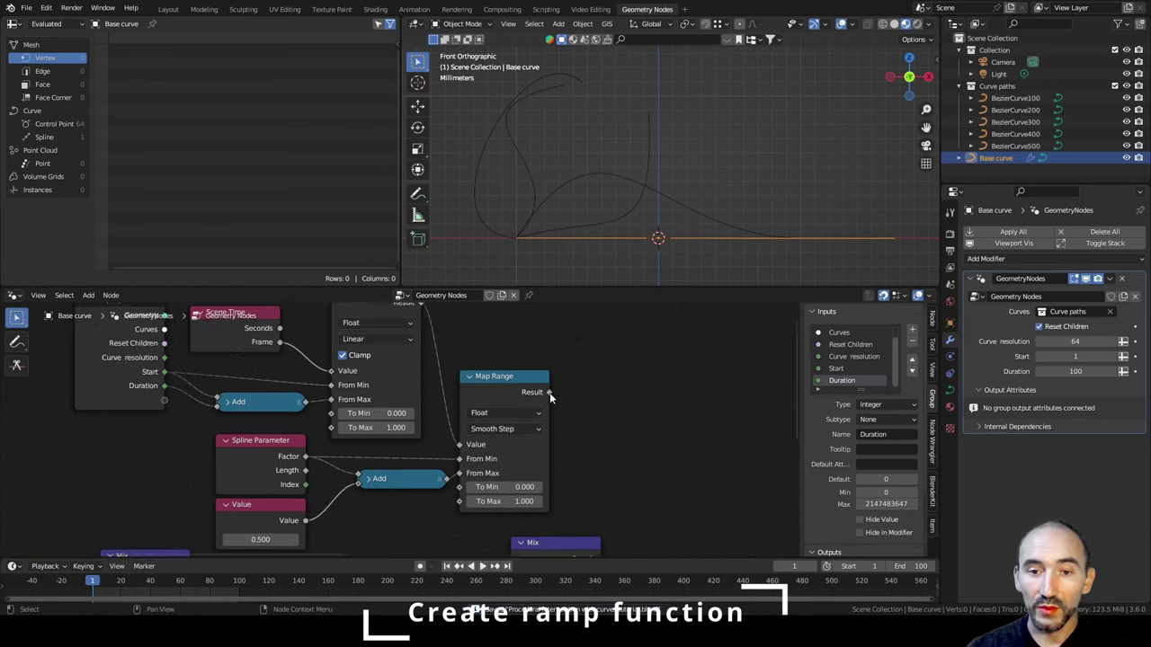
key(ctrl+s)
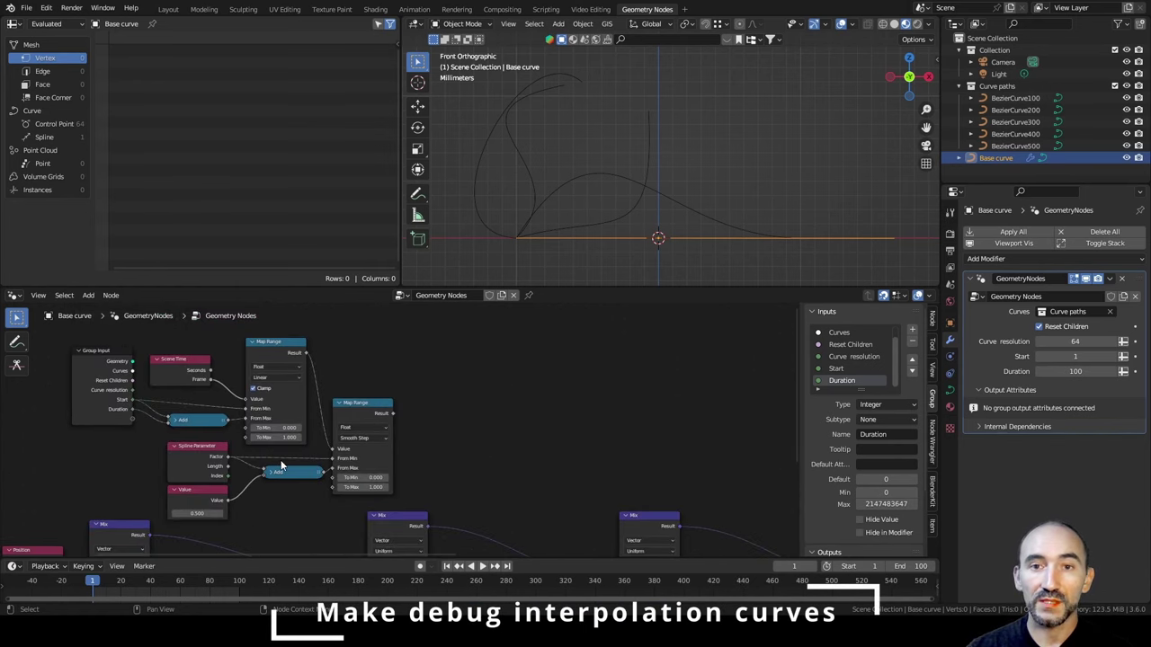
Add a Curve Line node feeding a Resample Curve node above the ramp nodes, with the group's Curve resolution linked to Count.
scroll(435, 423, down, 2)
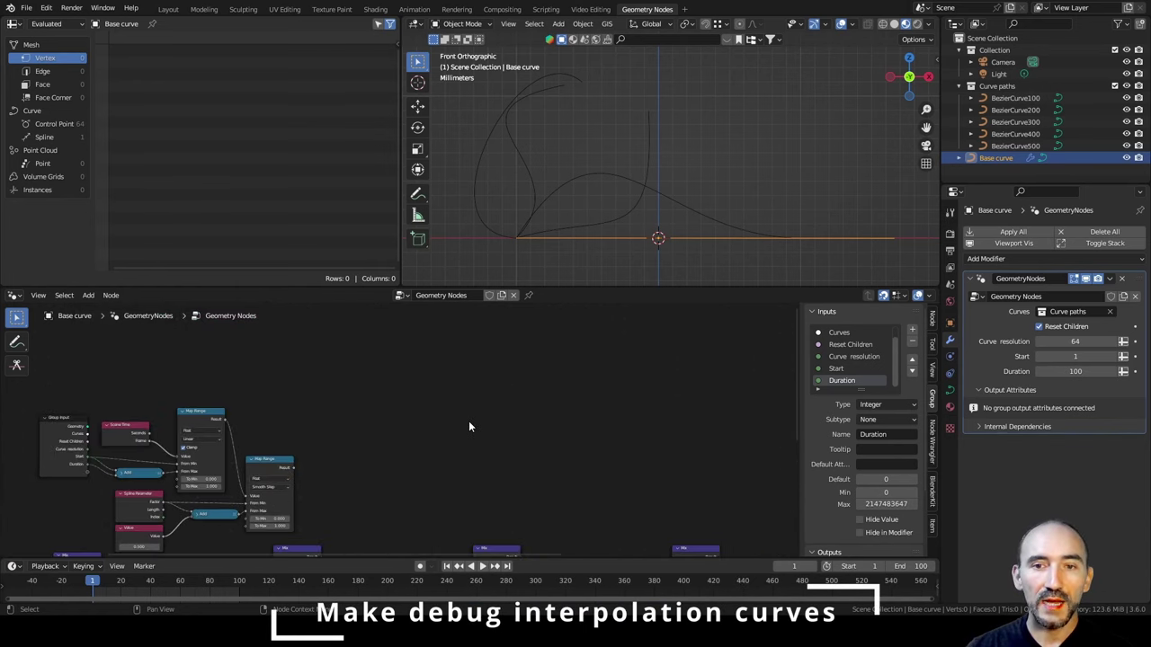
middle_drag(452, 371, 410, 380)
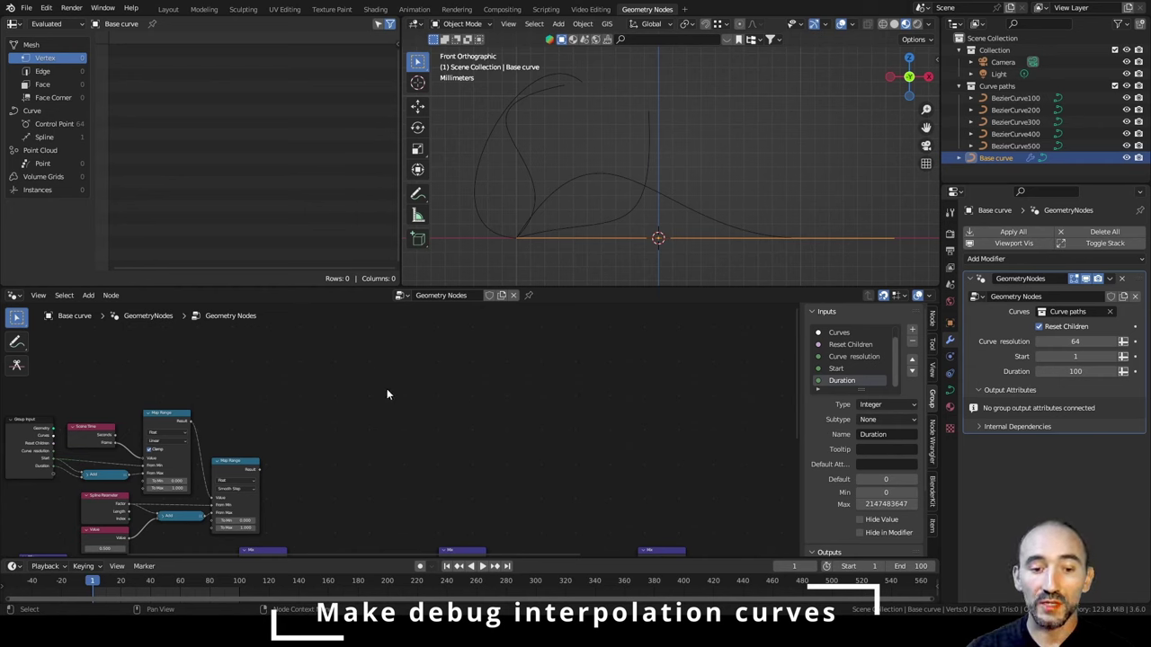
key(F3)
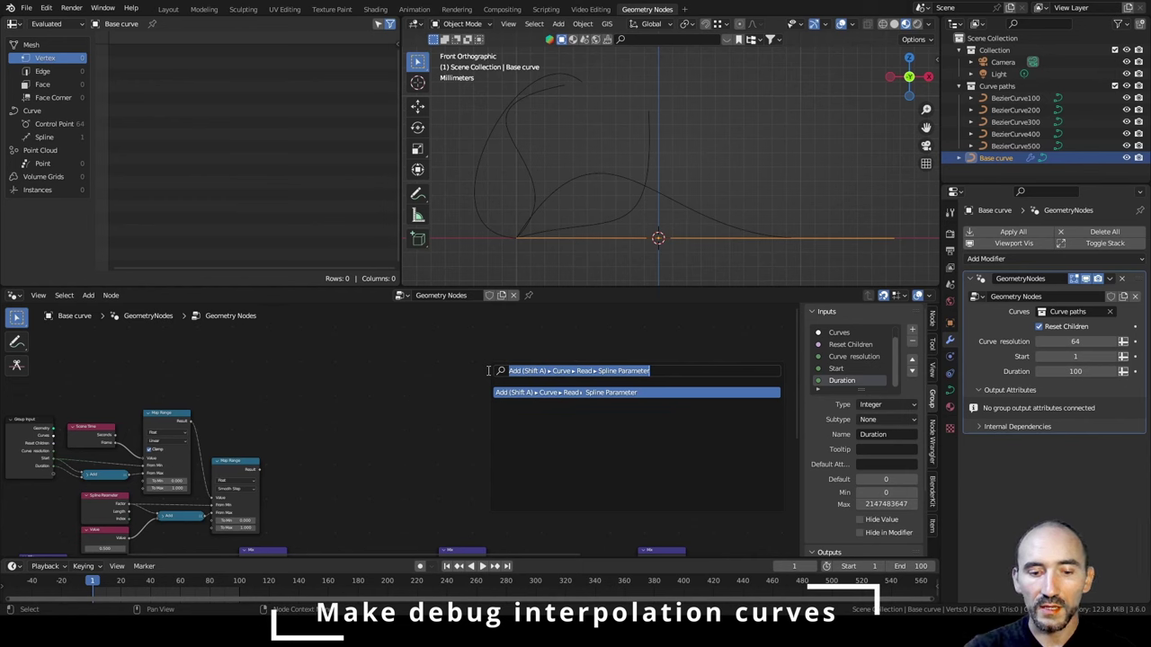
text(curve li)
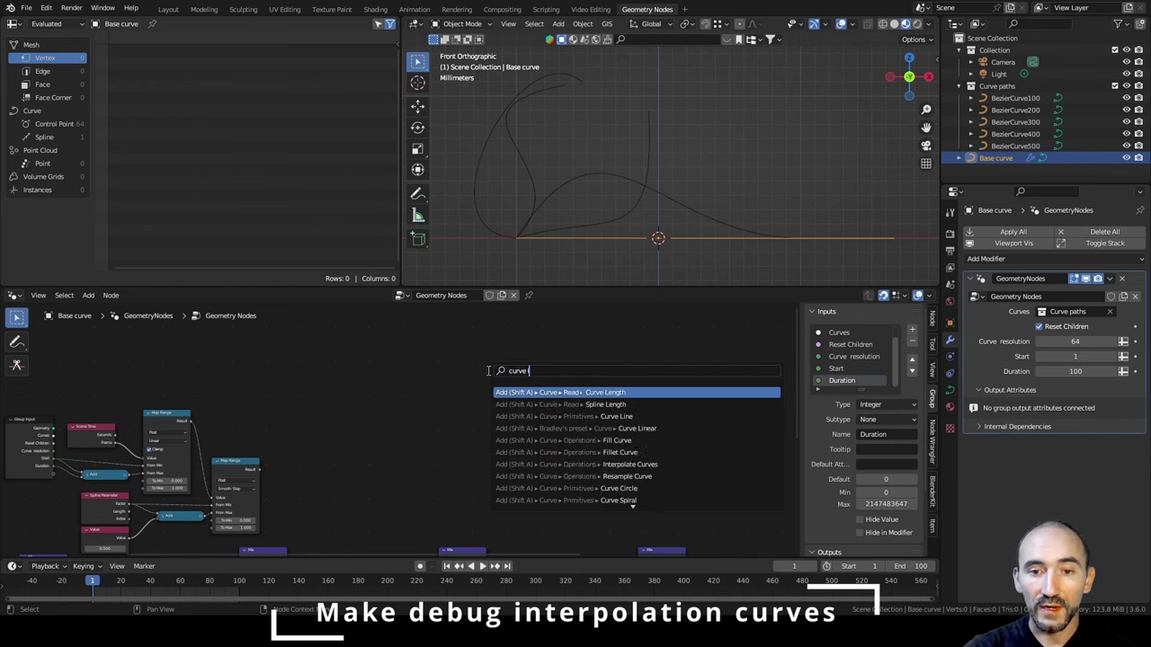
text(resa)
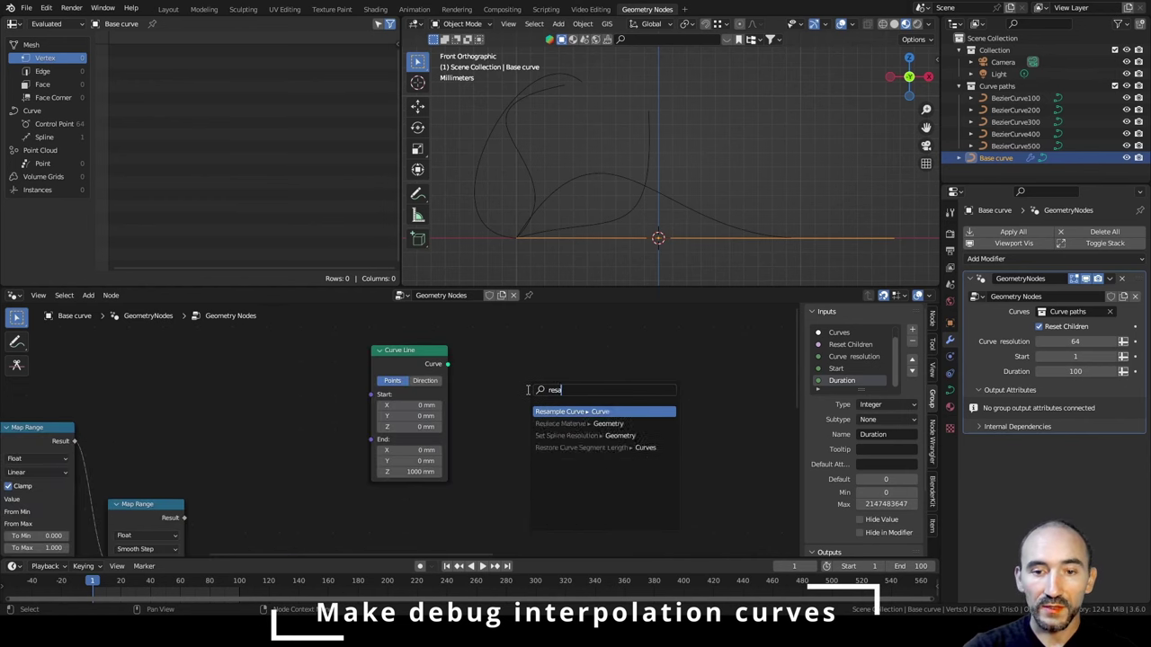
key(Return)
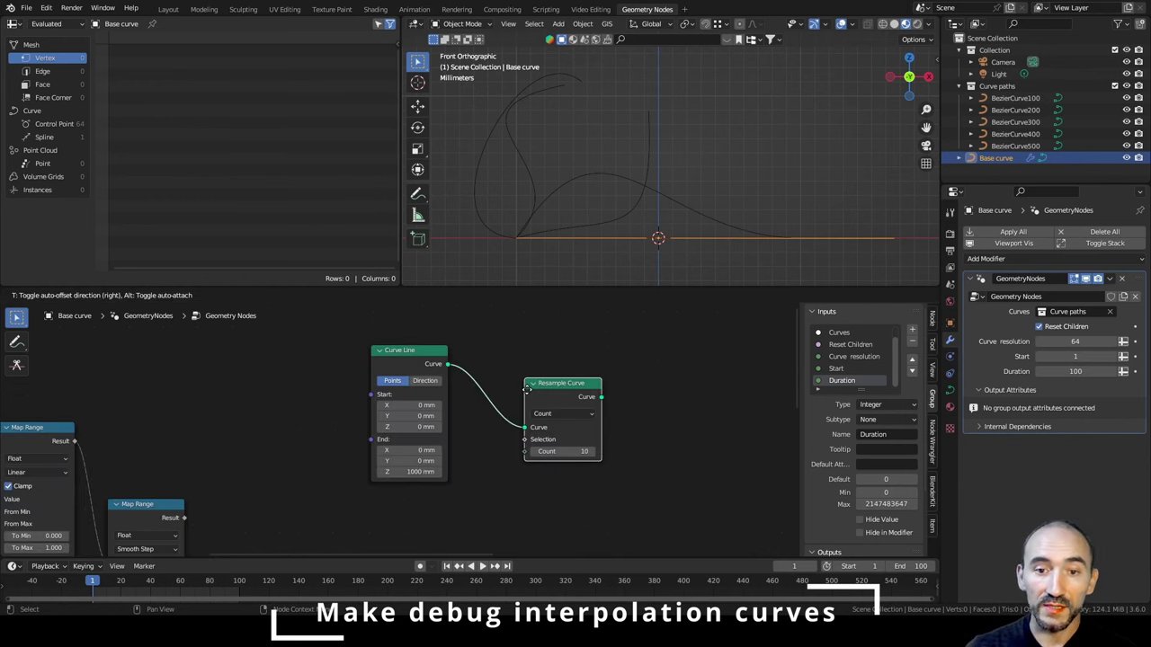
click(550, 354)
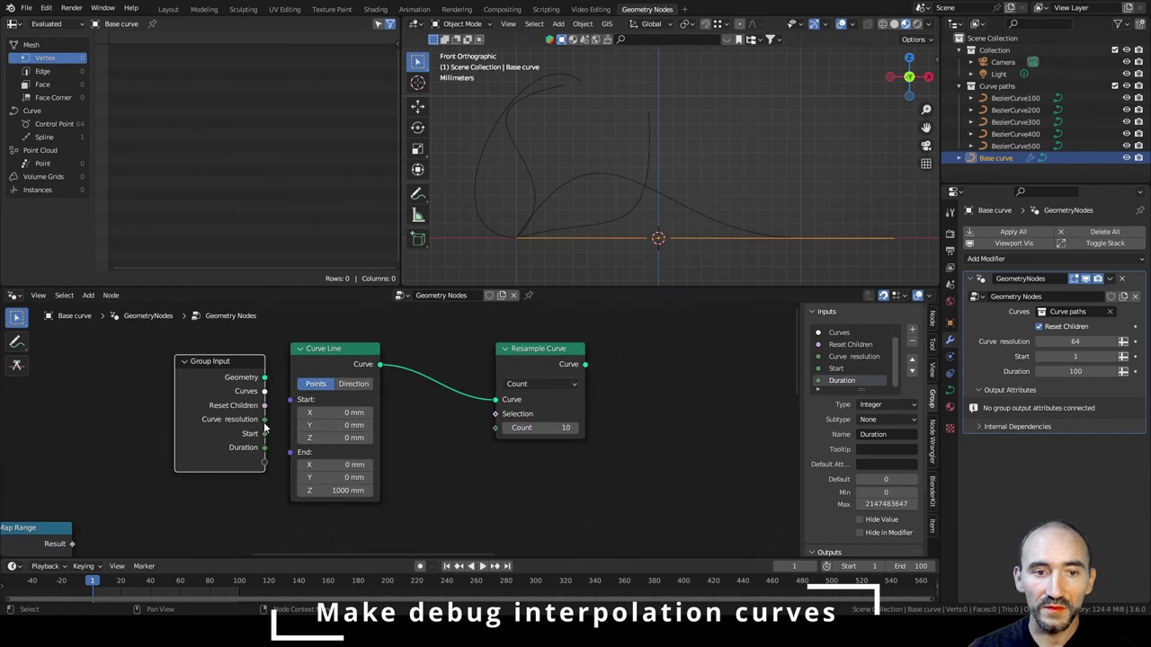
drag(264, 419, 494, 435)
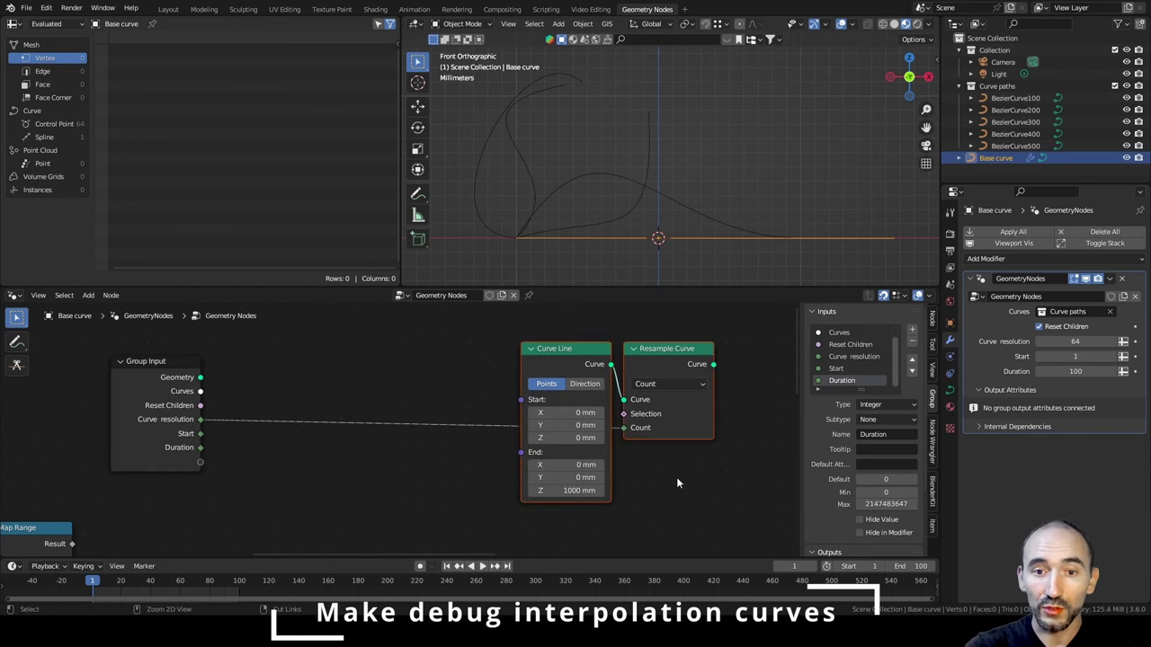
Group the Curve Line and Resample Curve nodes into a new node group and save the file.
key(ctrl+g)
key(ctrl+s)
click(534, 368)
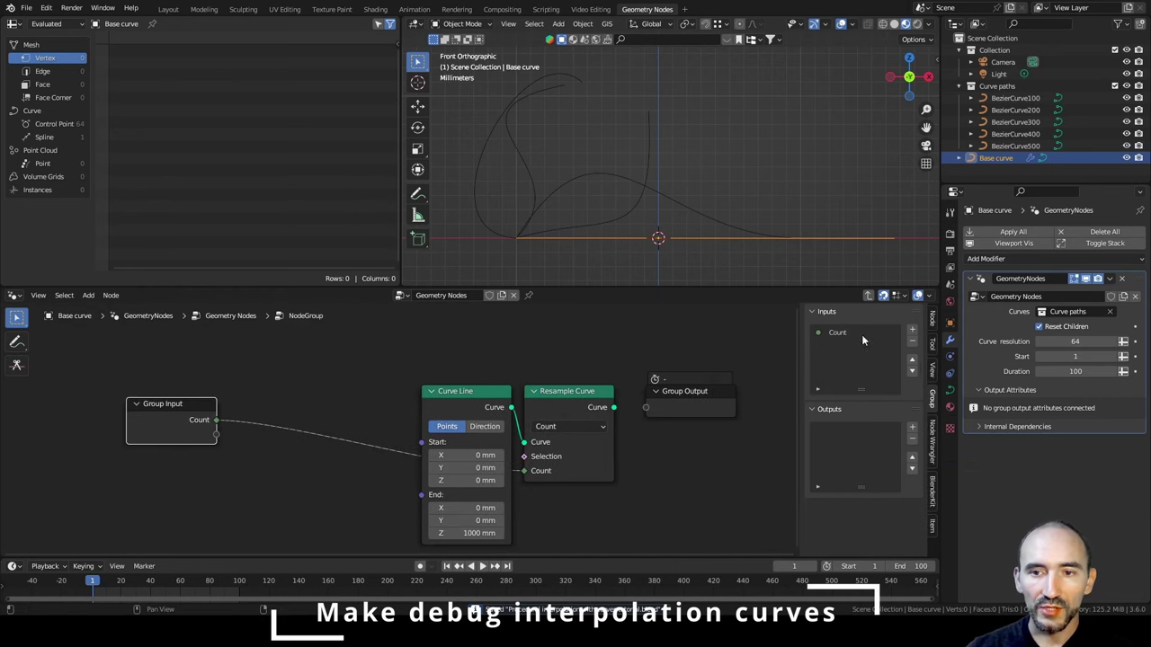
Add a Vector input named Base position to the node group and move it above Count.
click(858, 333)
click(912, 331)
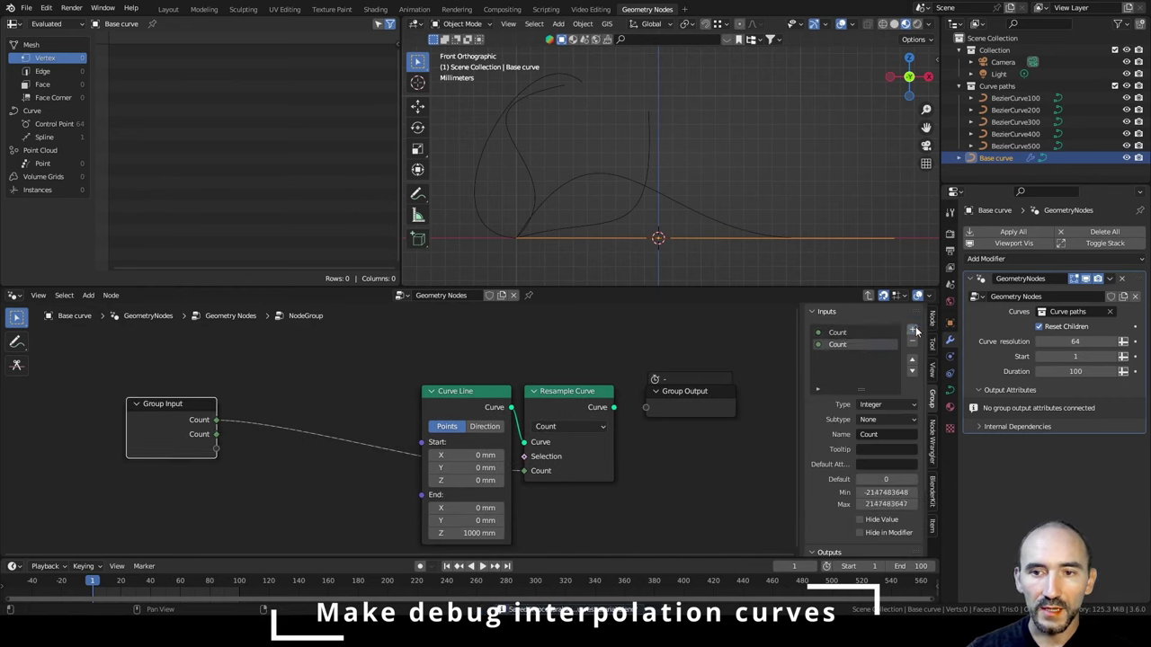
click(883, 406)
click(885, 418)
double_click(877, 434)
text(Base posit)
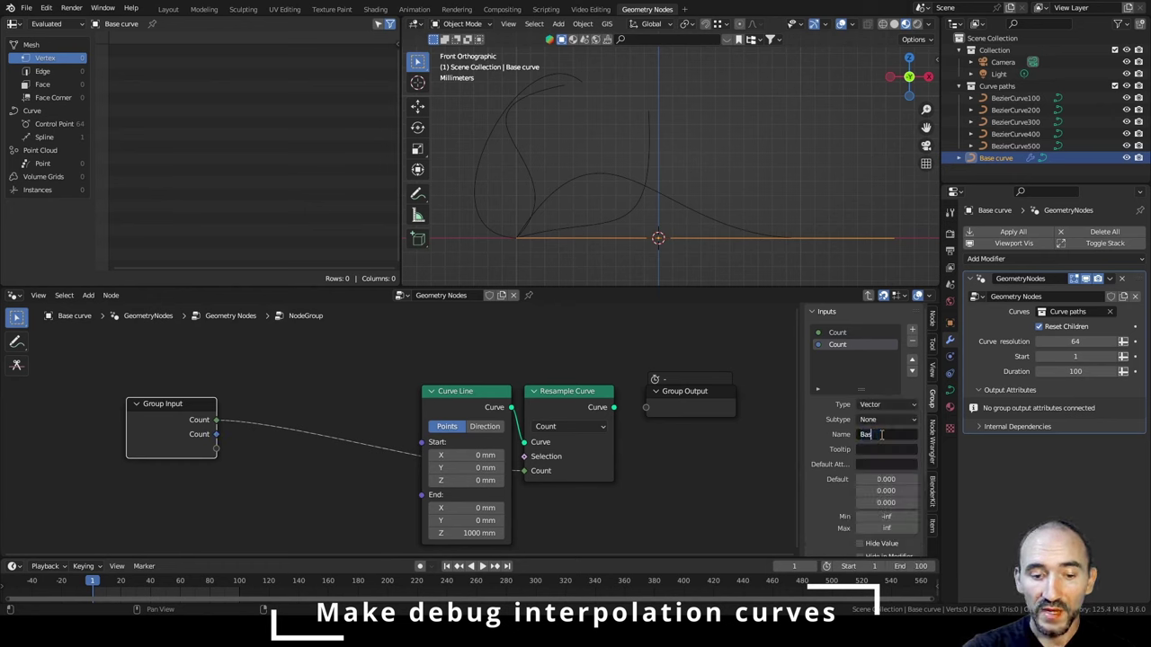
text(ion)
click(911, 359)
Add two Float inputs named Max amplitude and Width to the node group between Base position and Count.
double_click(882, 435)
text(Ma)
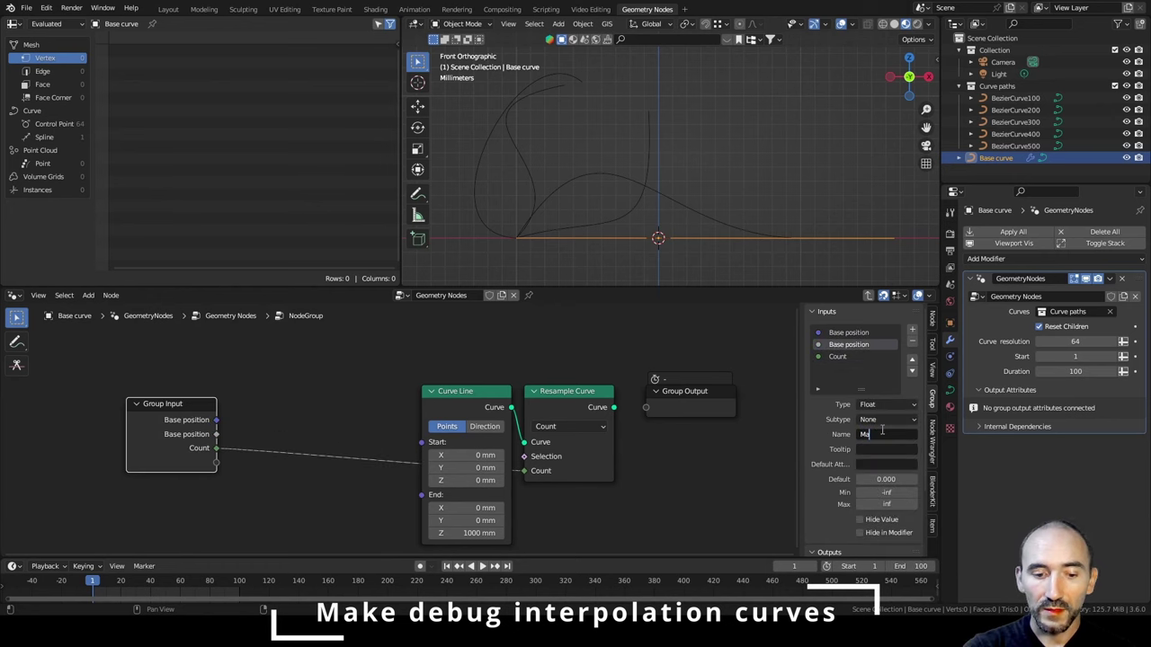
text(x amplit)
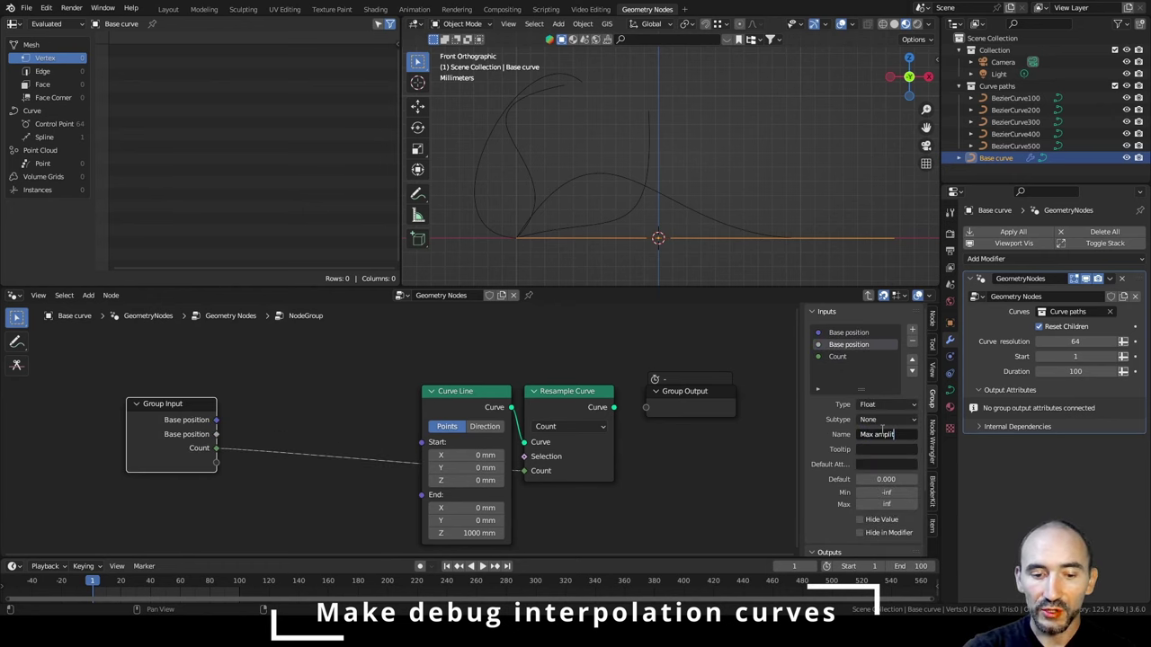
text(ude)
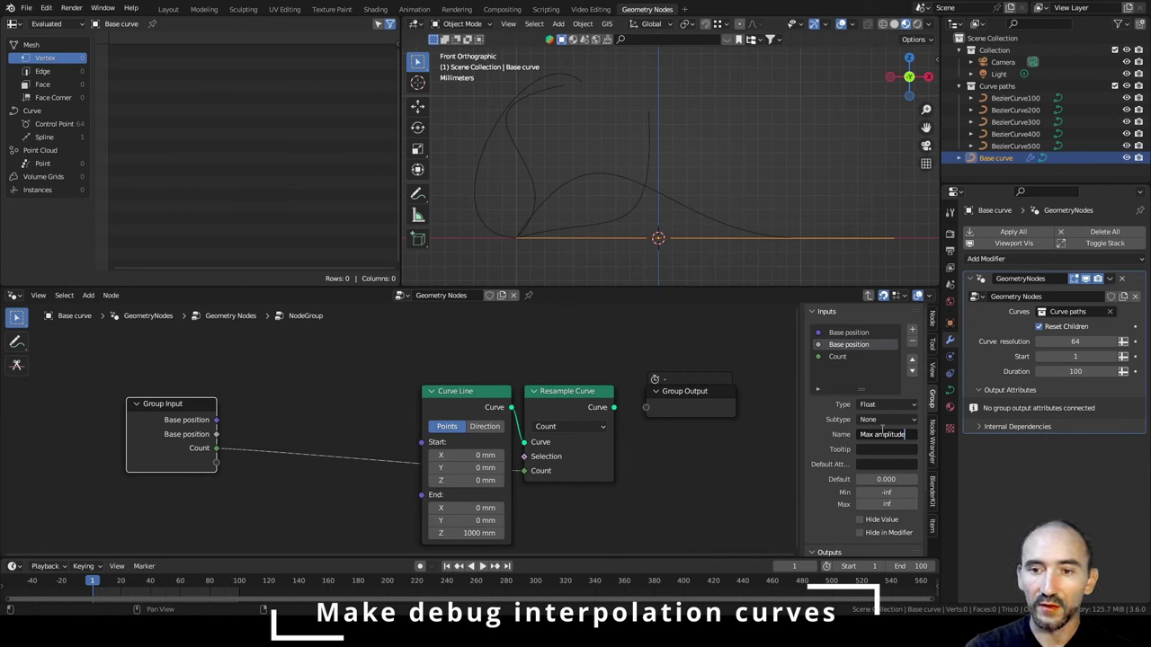
key(Return)
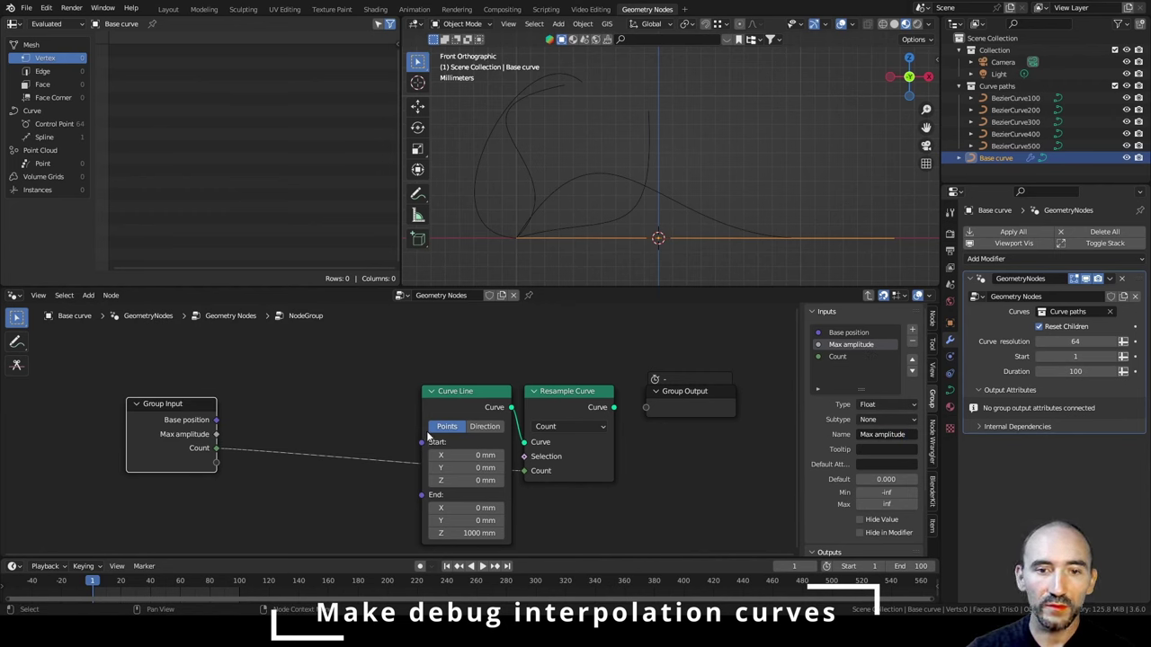
click(912, 330)
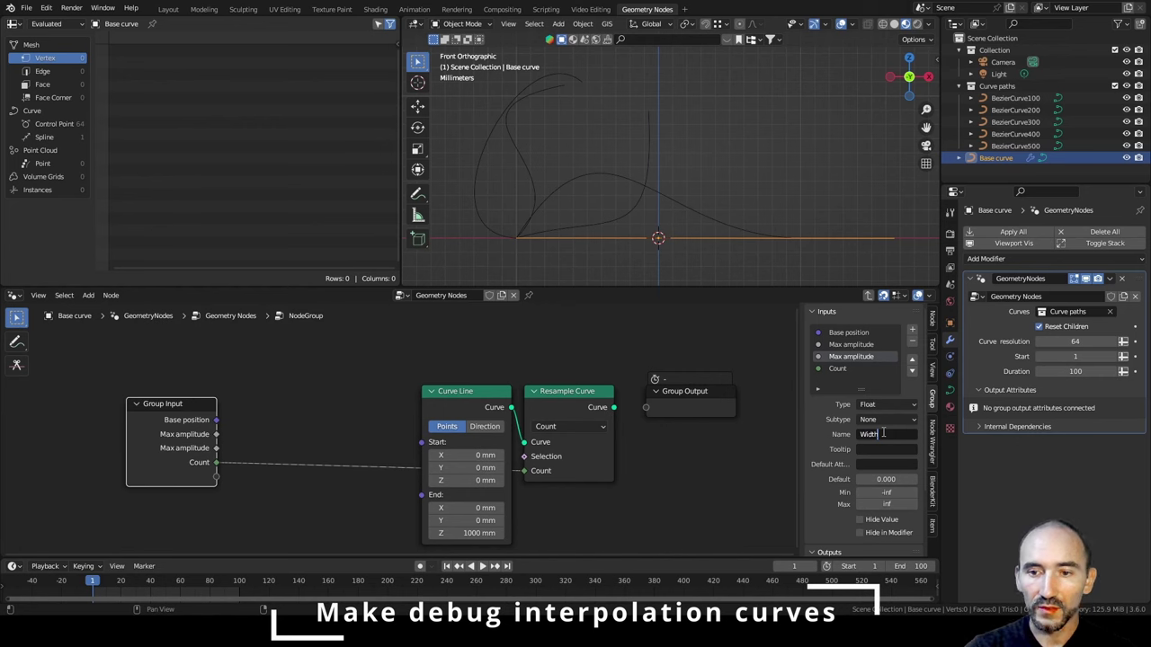
key(Return)
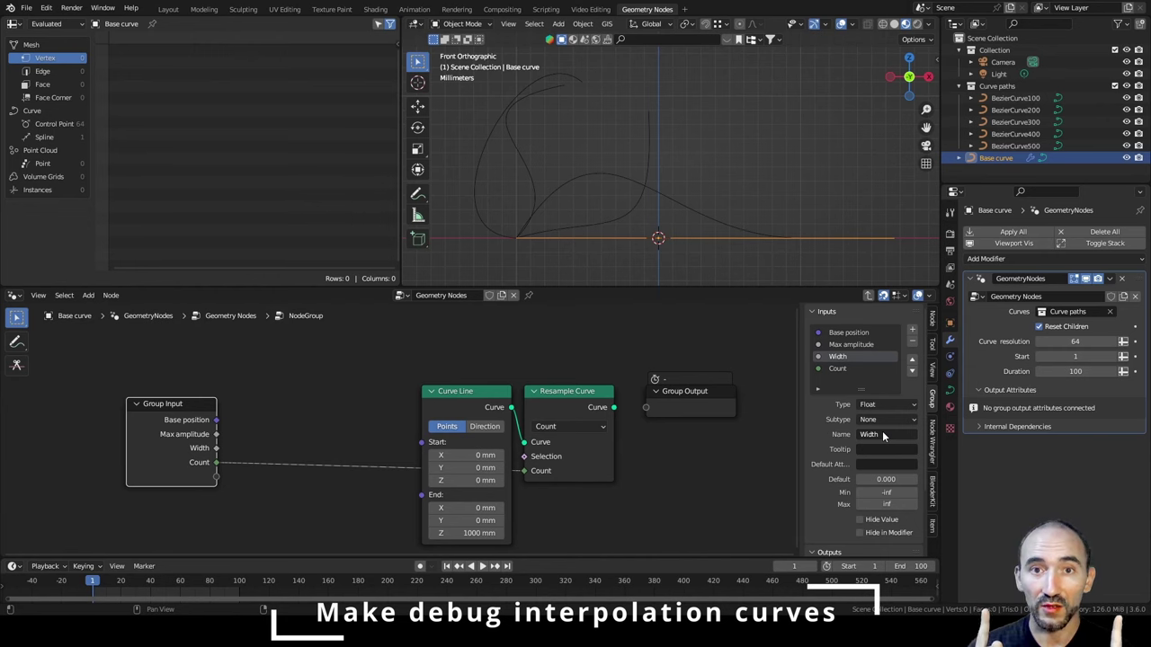
Rename the node group's Count input to Resolution.
click(837, 369)
click(883, 434)
text(Resolution)
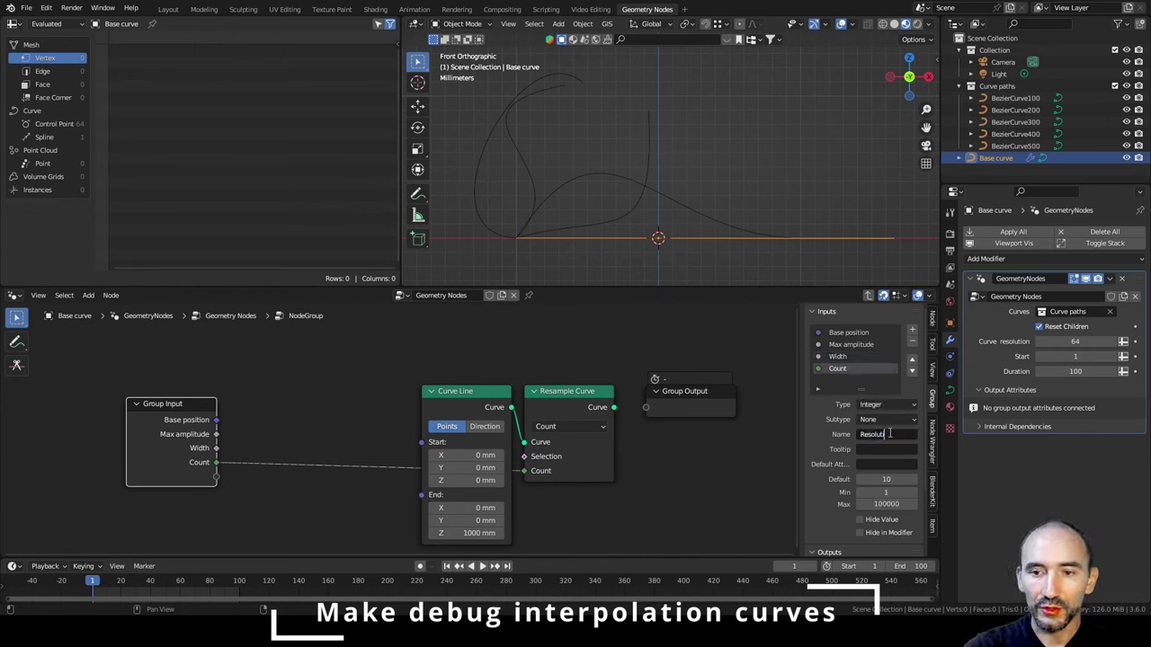
key(Return)
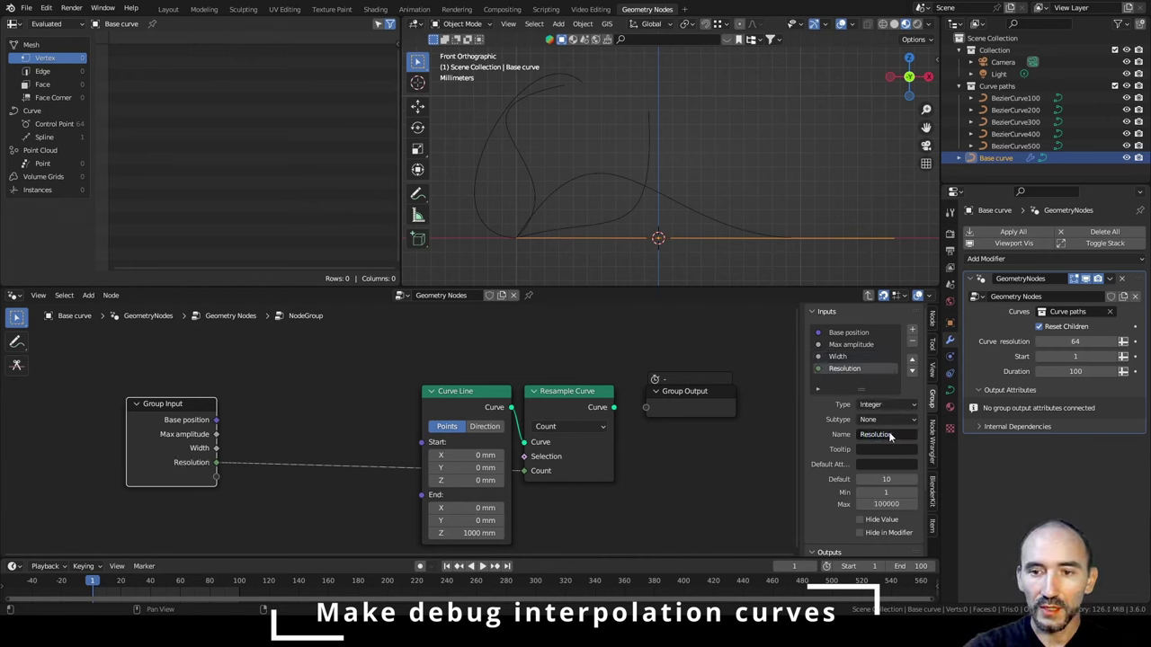
Add a Float input named Factor after Resolution, with a minimum of 0 and a maximum of 1.
click(887, 405)
click(881, 438)
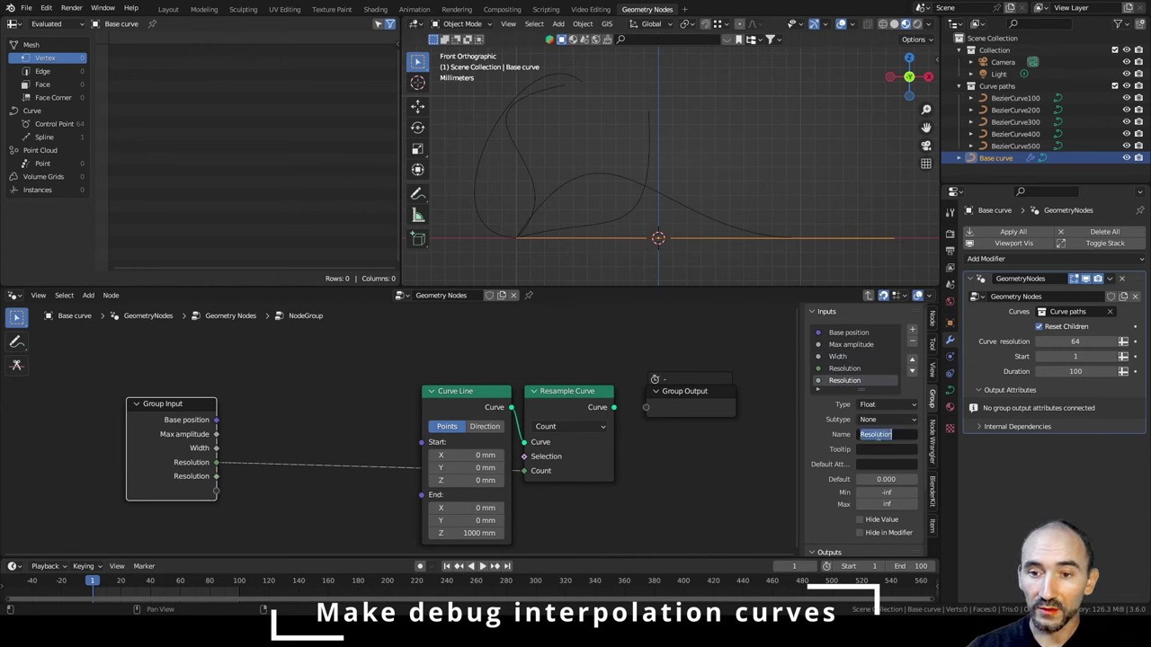
text(Factor)
key(Return)
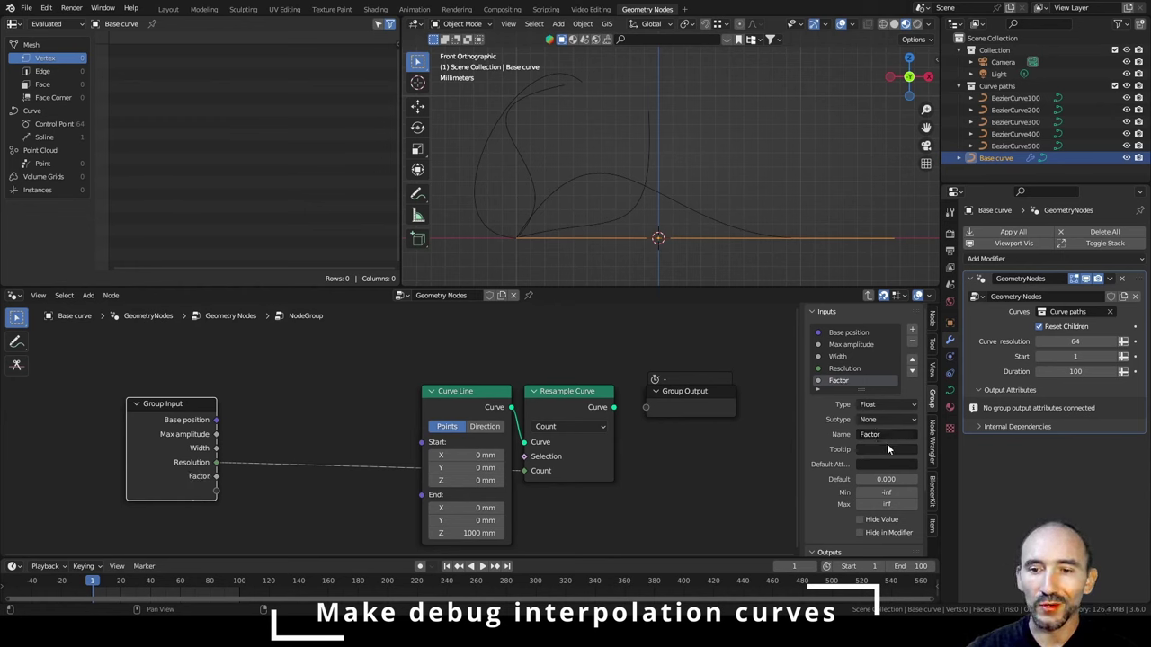
click(886, 492)
text(0)
key(Tab)
text(1)
key(Return)
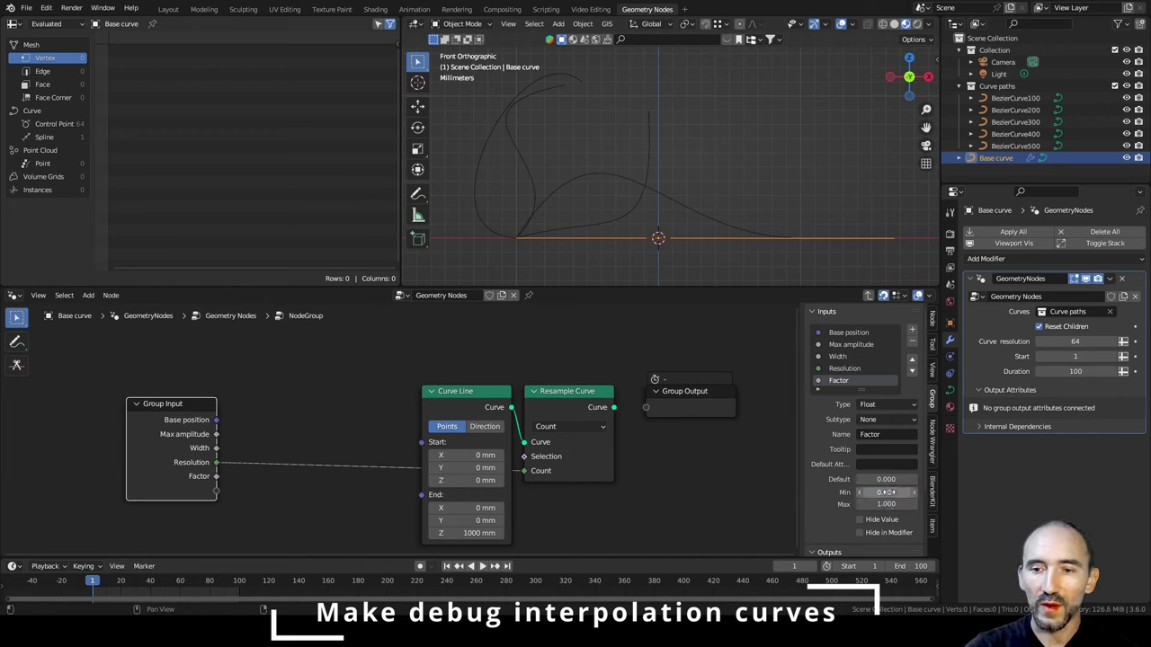
Add an Integer input named Curve index after Factor, with a minimum of 0.
click(912, 330)
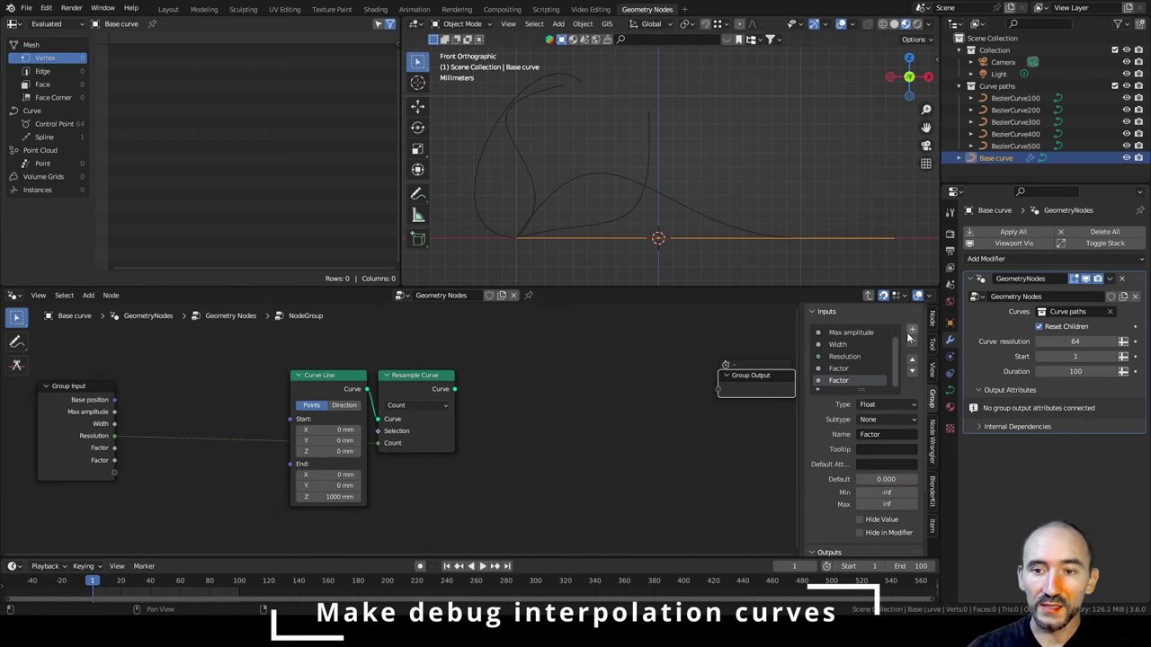
click(884, 407)
click(898, 566)
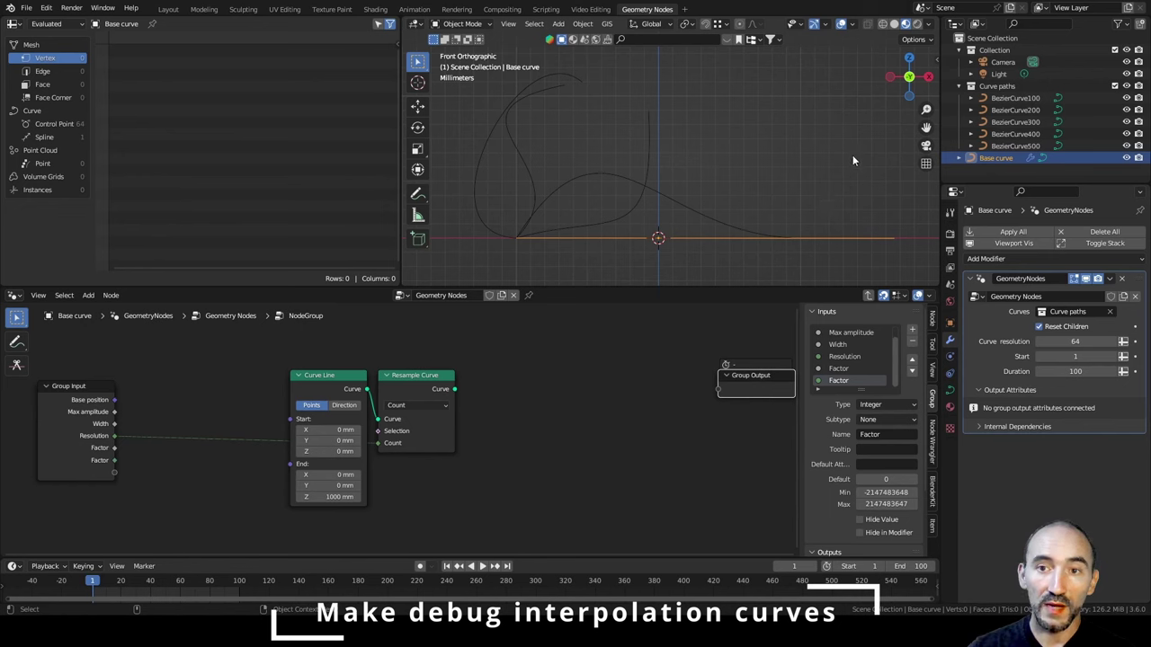
click(727, 318)
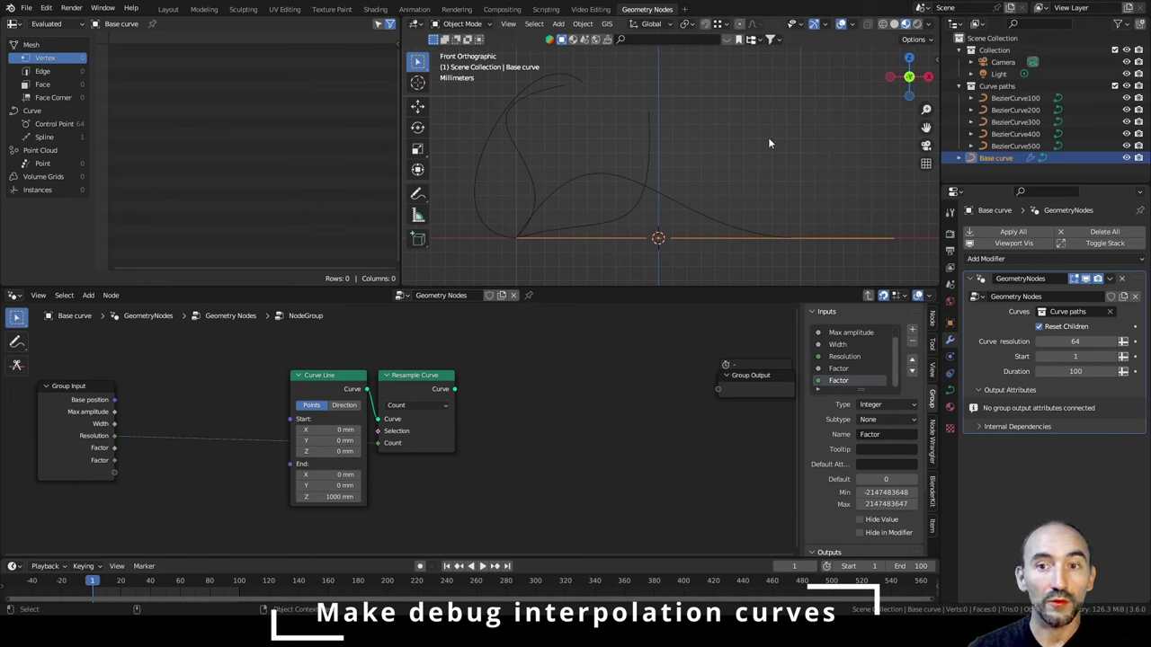
click(880, 405)
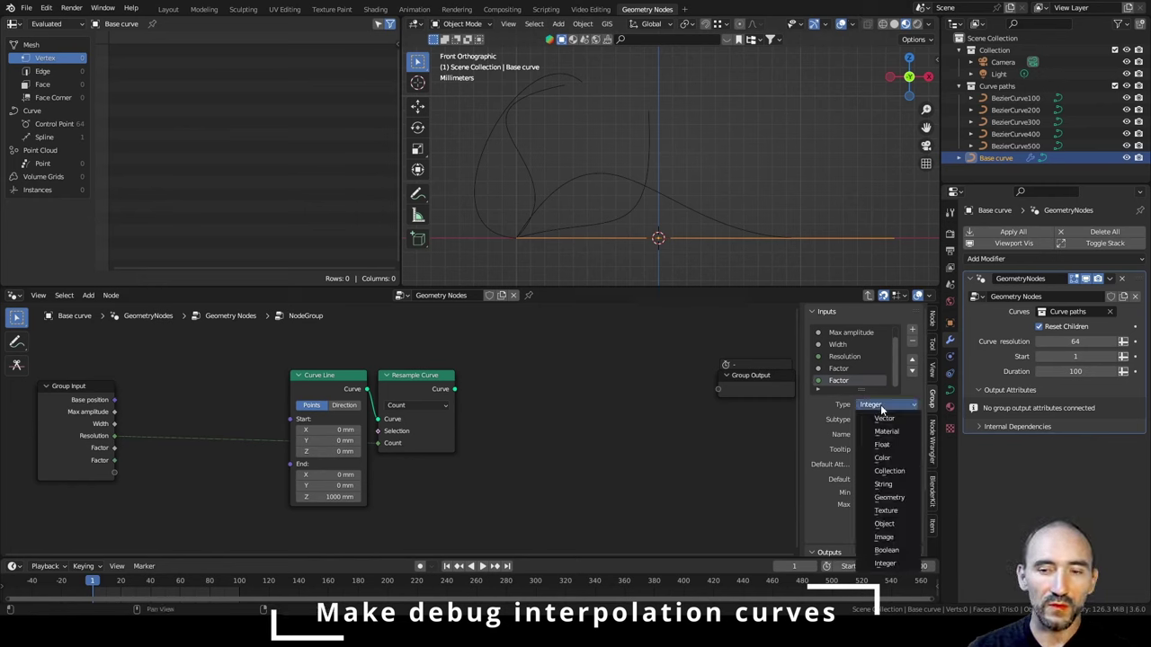
click(885, 563)
click(883, 433)
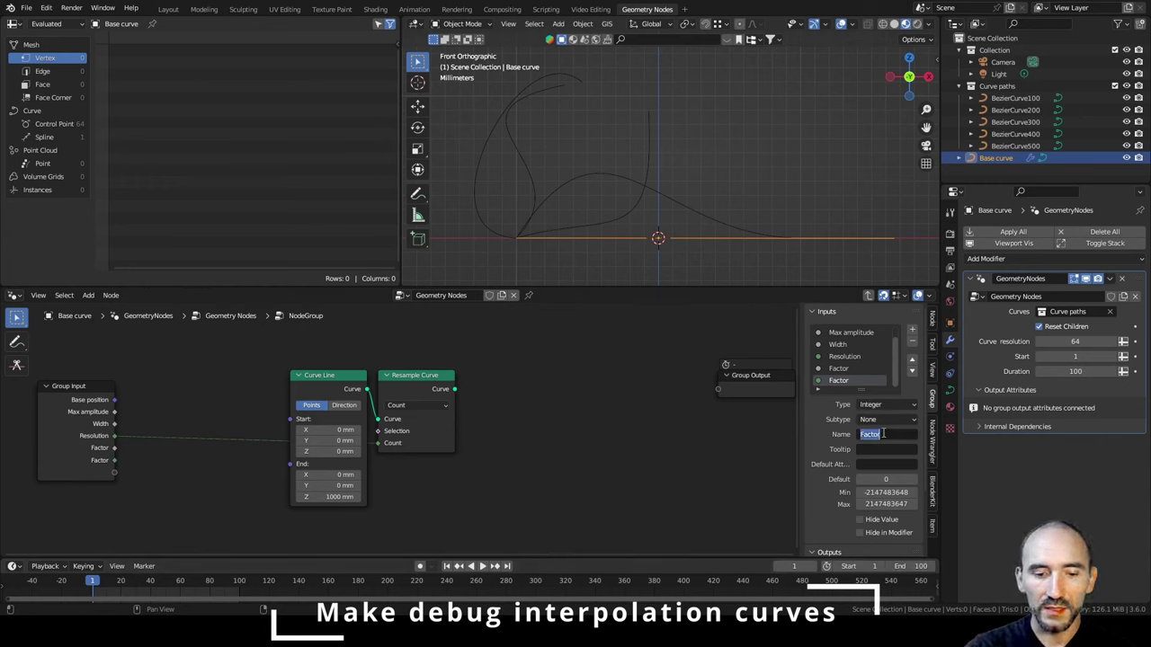
text(Curve index)
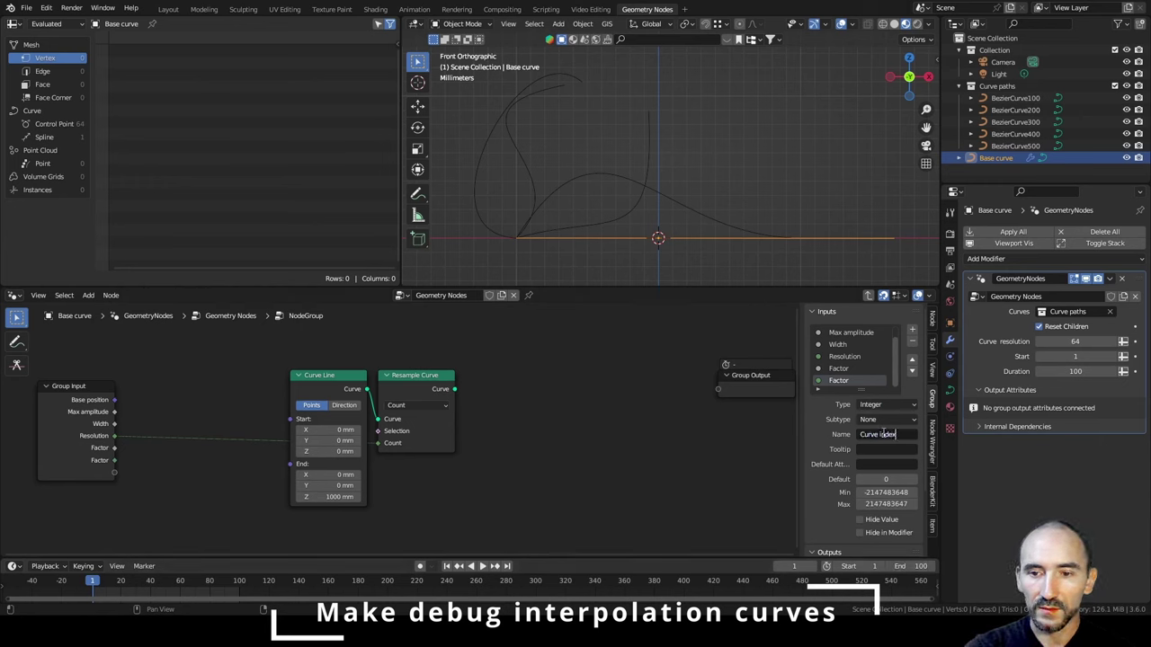
key(Return)
Add a Set Position node fed by the Resample Curve output, placed before the Group Output.
drag(455, 388, 572, 418)
text(set pos)
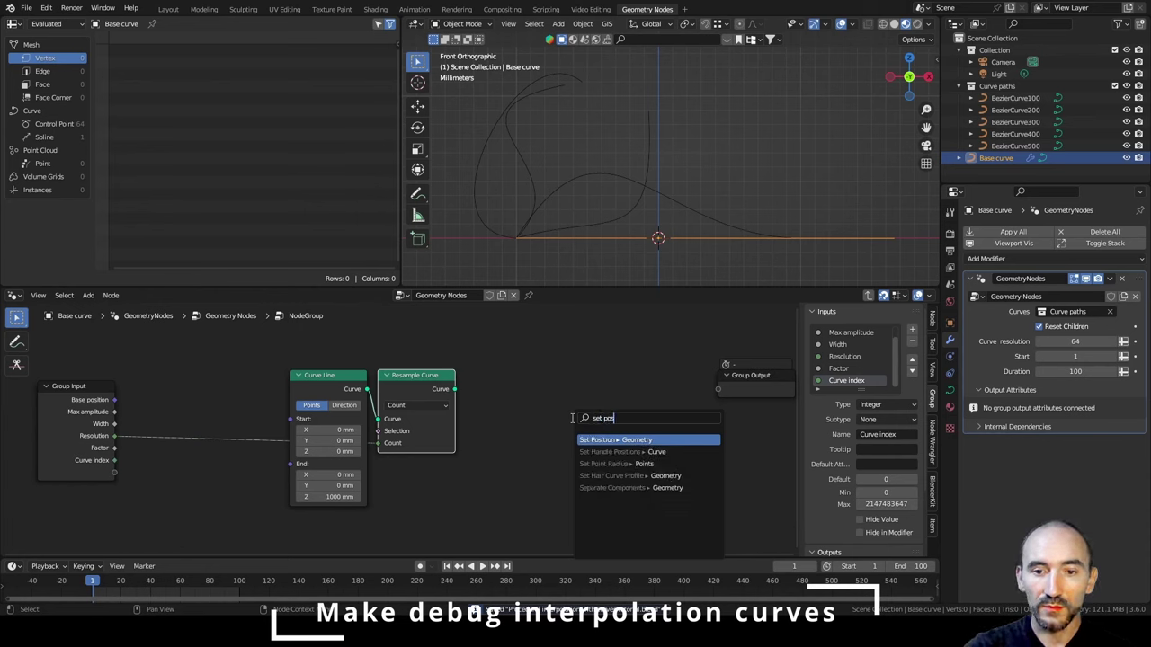
key(Return)
click(566, 375)
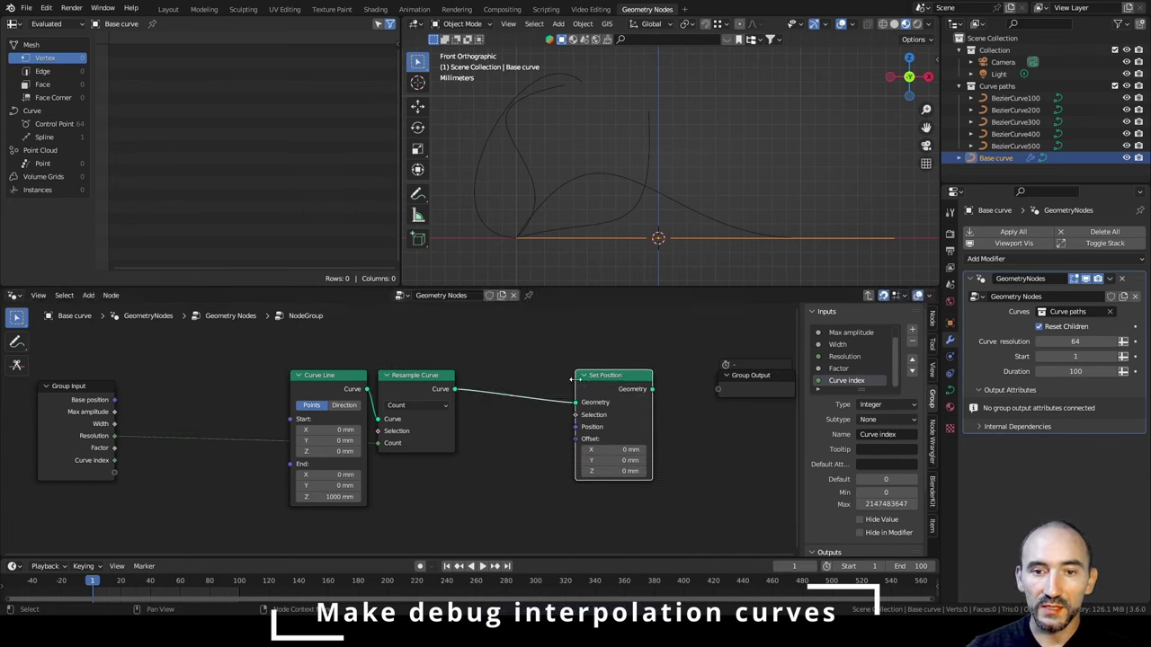
middle_drag(547, 442, 624, 385)
Duplicate the Group Input below Curve Line and feed its Factor into a new Clamp node set to Min Max.
click(142, 371)
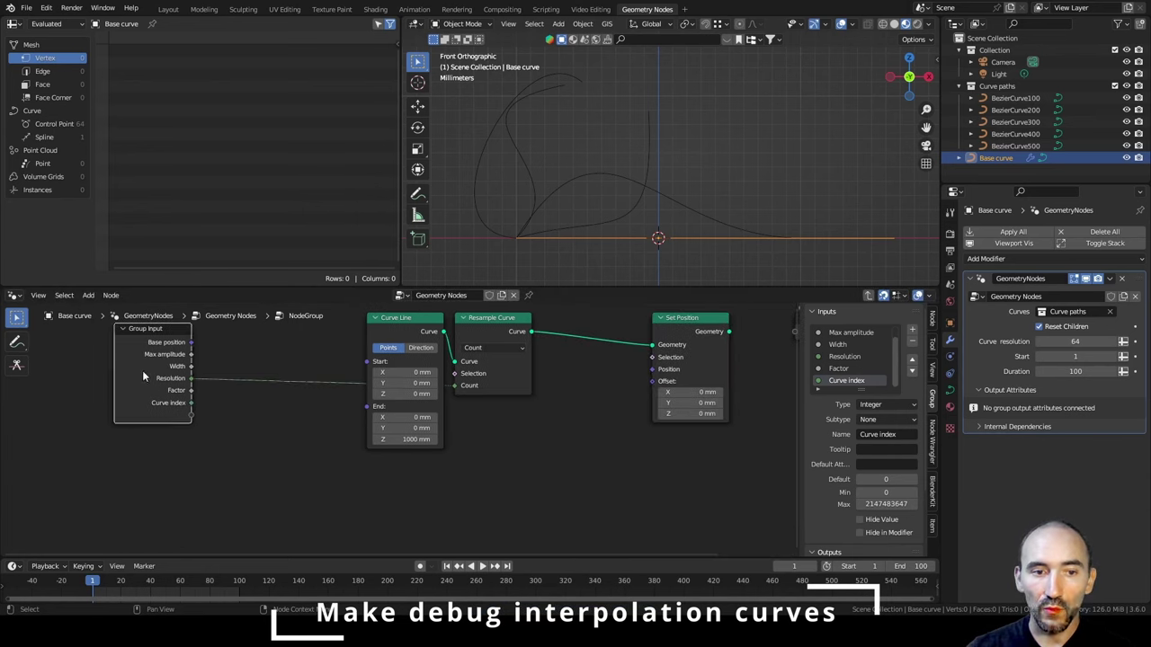
key(shift+d)
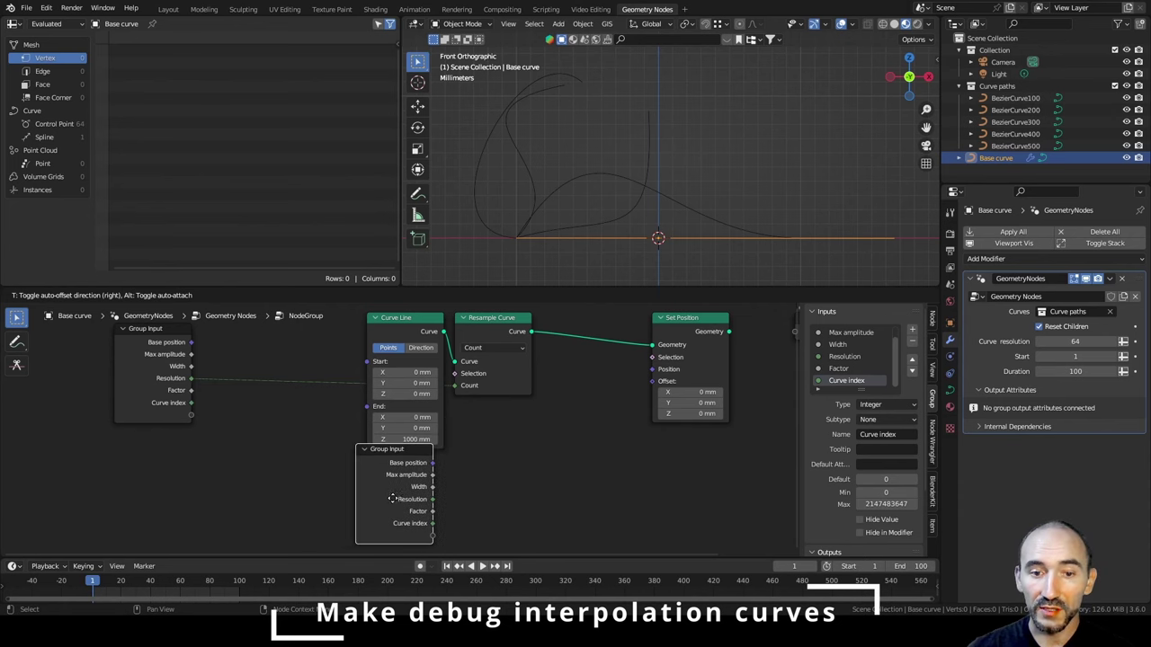
click(382, 499)
drag(432, 510, 476, 495)
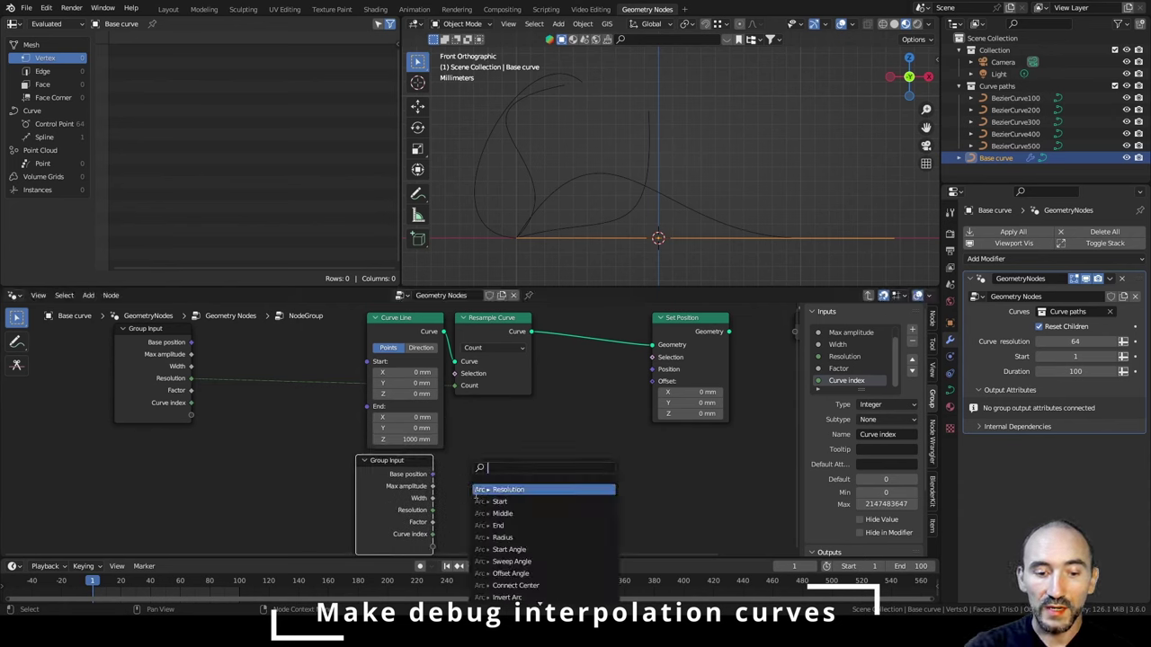
text(cl)
click(486, 491)
click(466, 447)
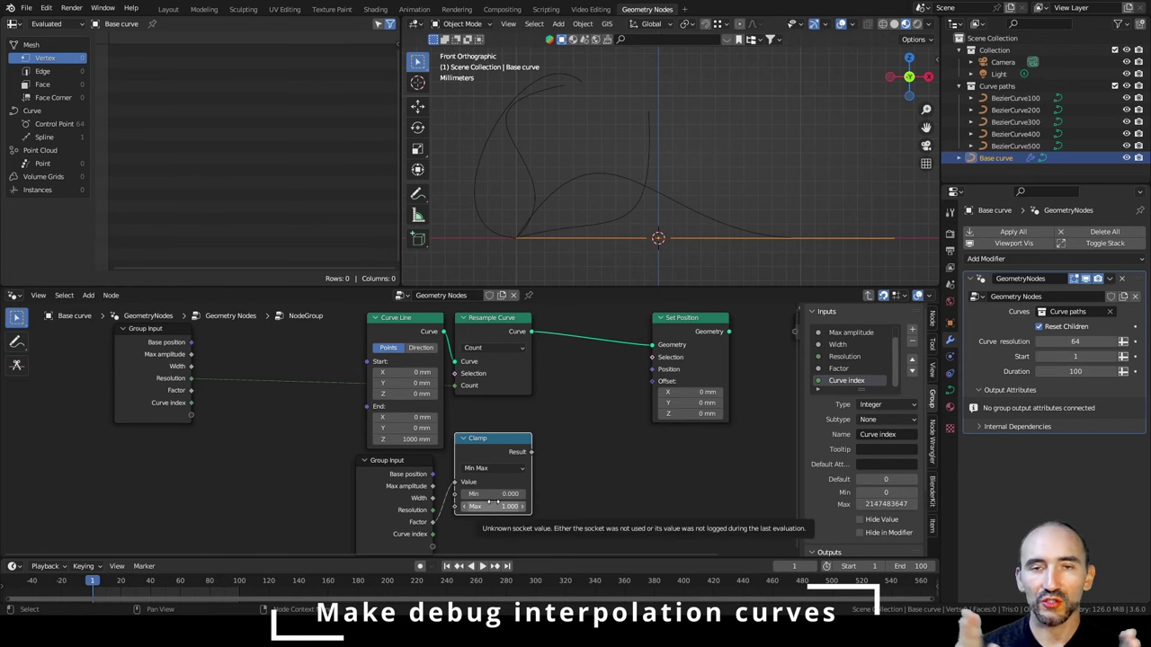
drag(488, 437, 488, 414)
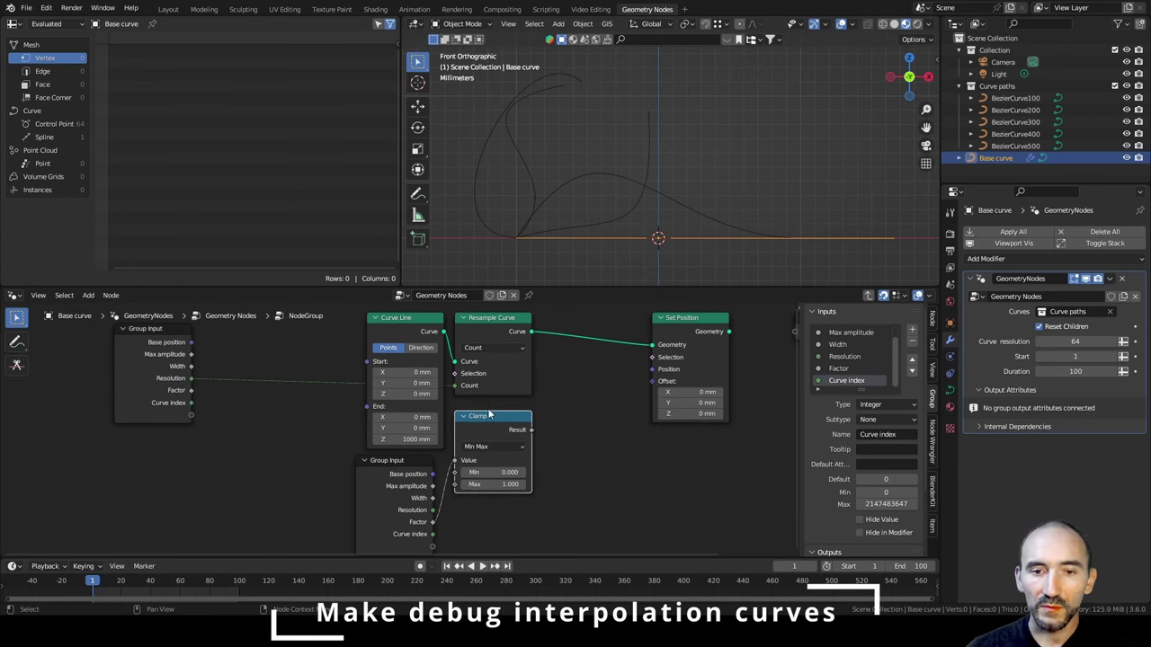
Add a Multiply math node that multiplies the Clamp result by the group's Max amplitude.
key(Tab)
scroll(489, 405, down, 5)
middle_drag(292, 444, 431, 398)
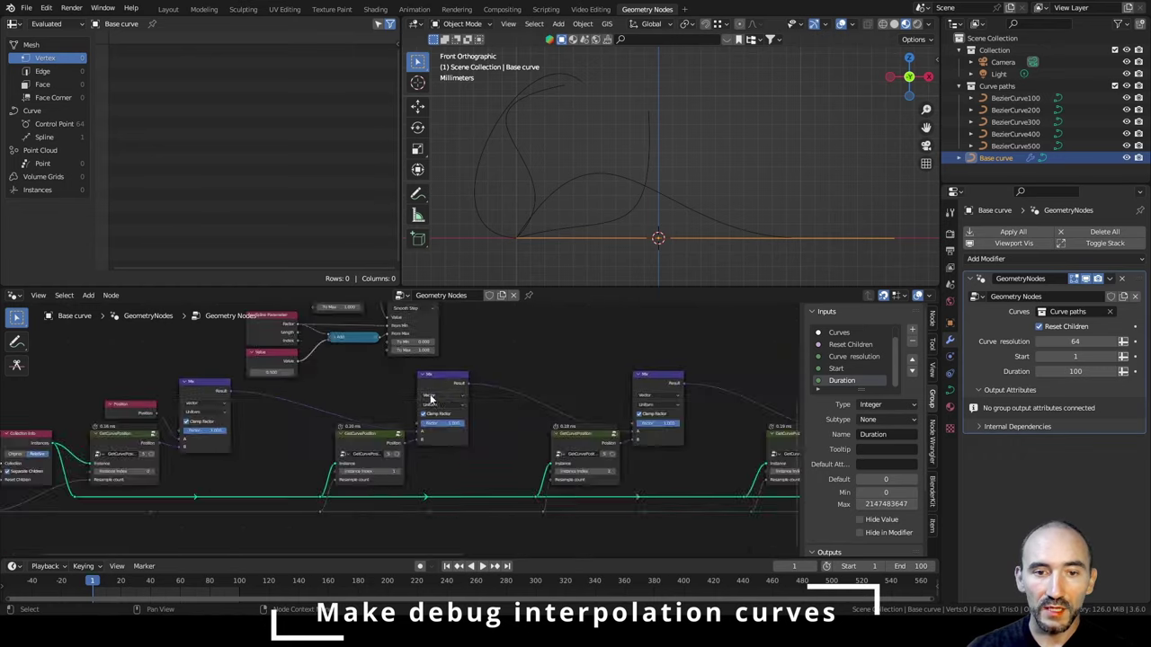
scroll(431, 399, up, 3)
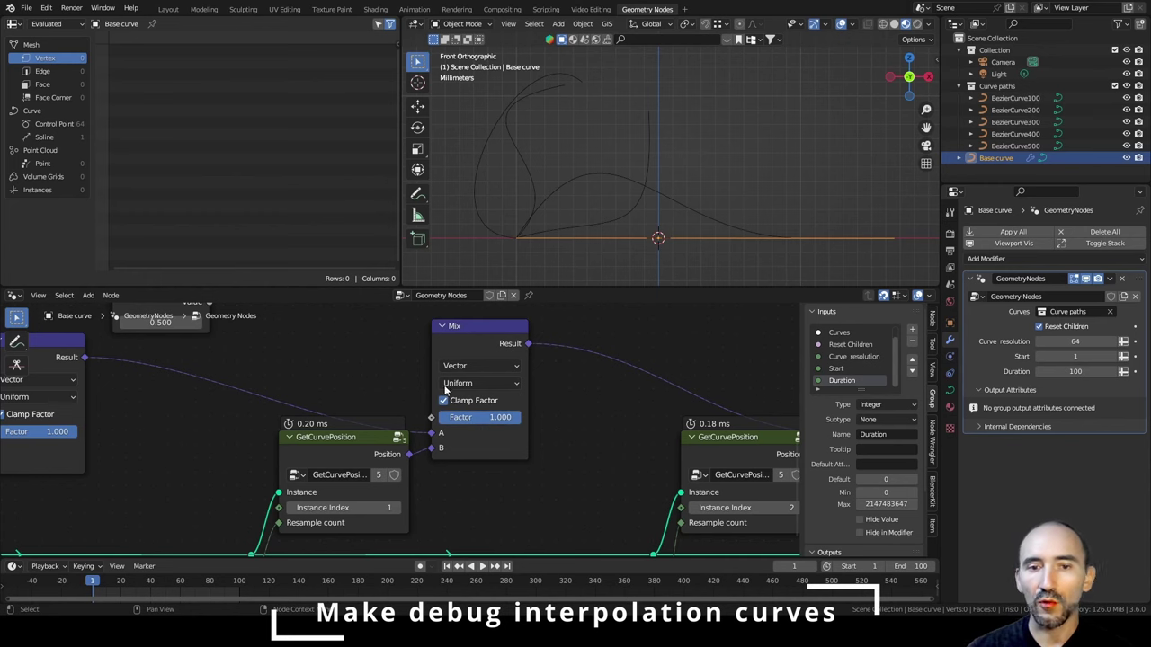
key(Tab)
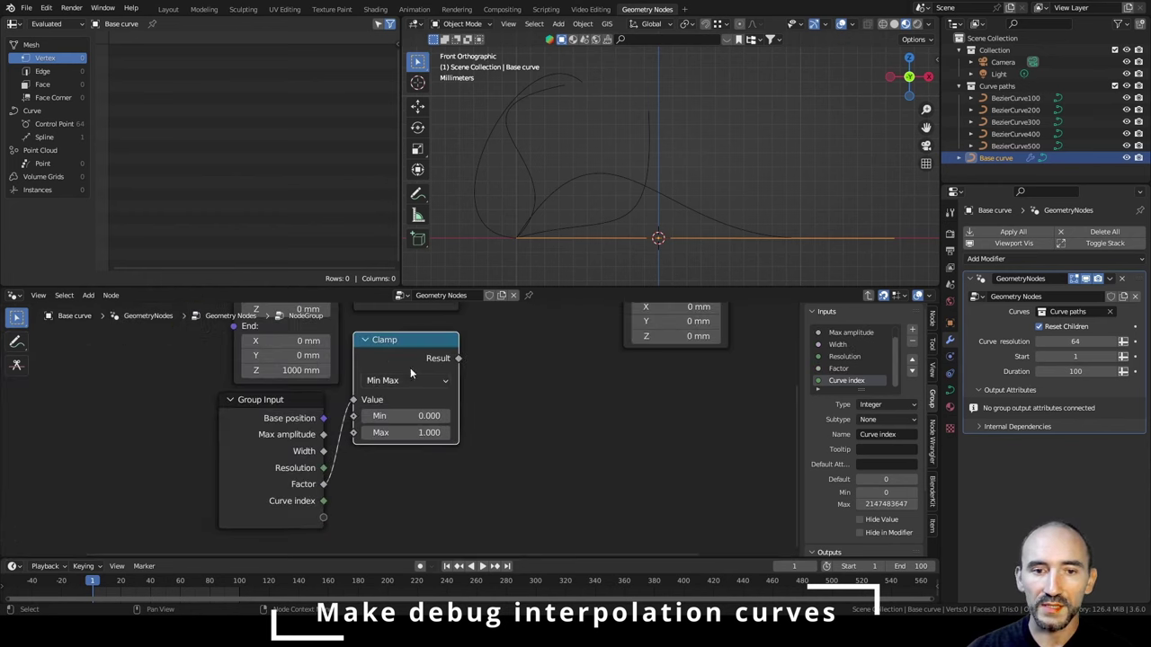
drag(459, 358, 519, 419)
text(mult)
key(Return)
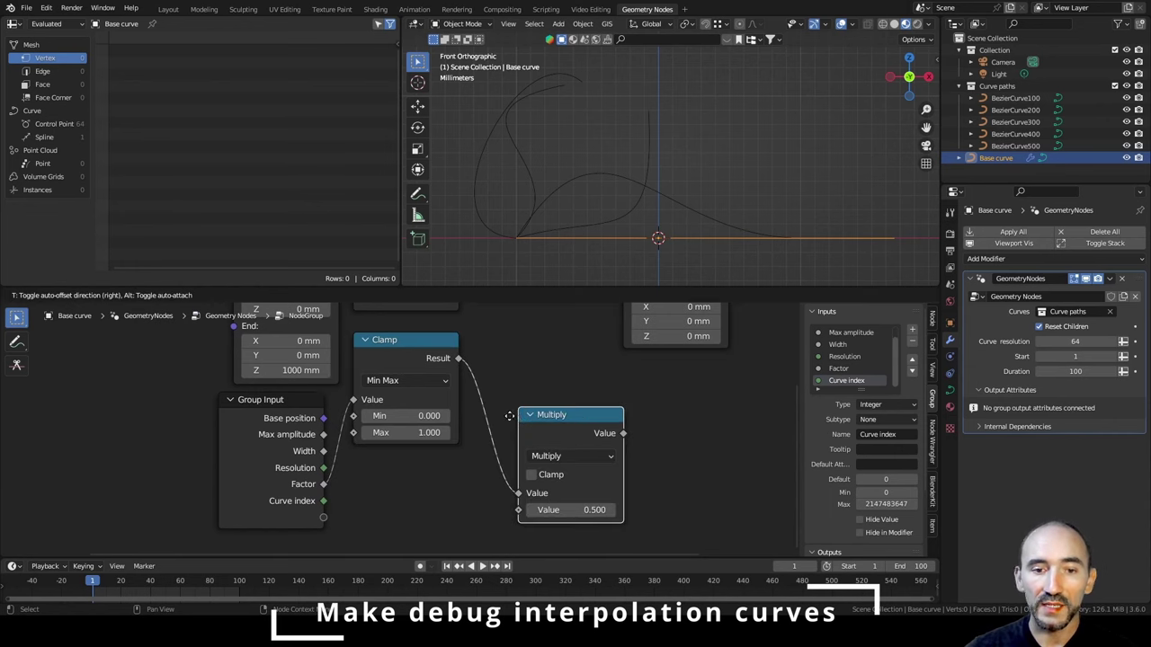
click(483, 413)
drag(323, 434, 314, 482)
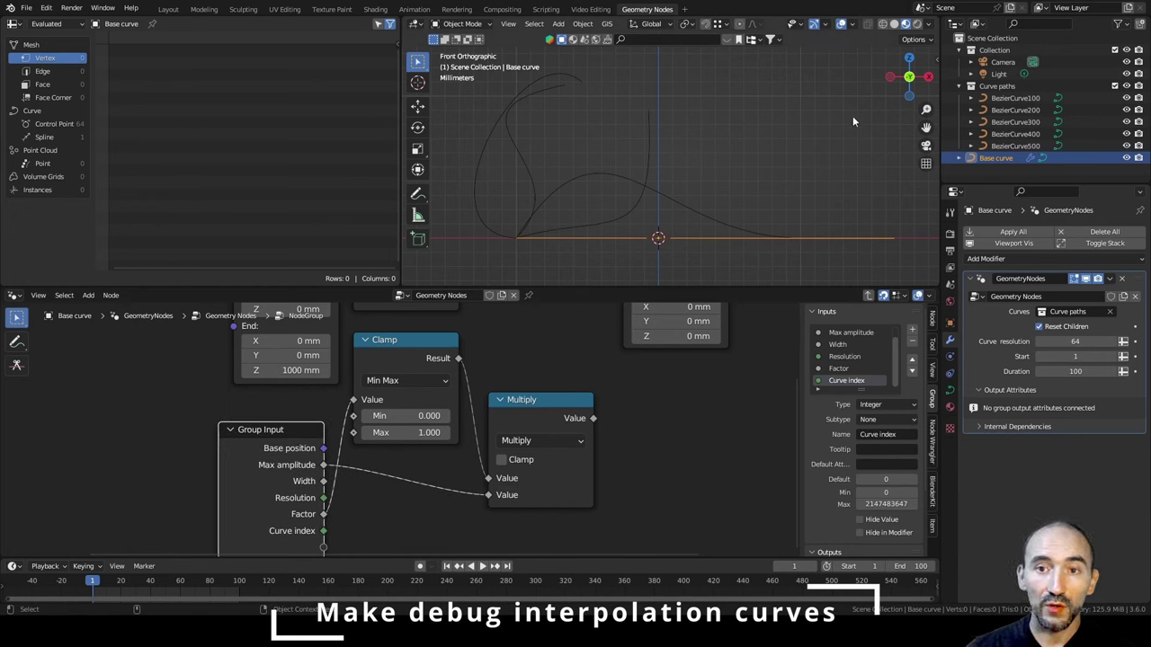
Collapse the Multiply node and hide the unused sockets of the duplicated Group Input.
click(545, 400)
key(h)
drag(537, 410, 528, 457)
click(281, 451)
key(ctrl+h)
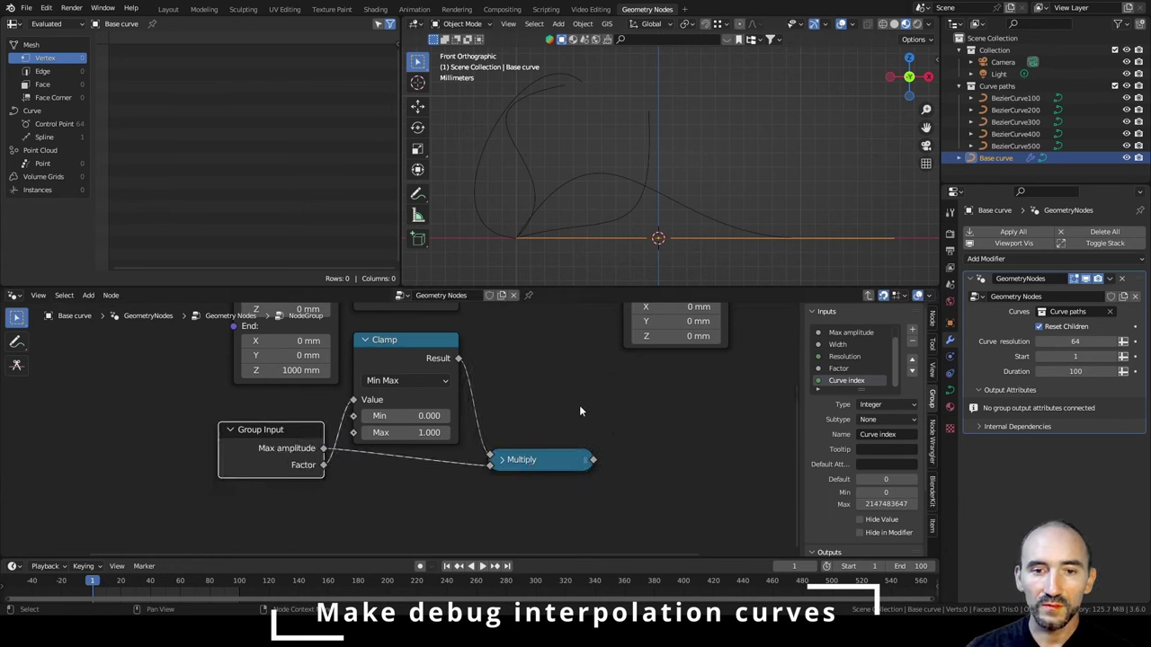
Add a Combine XYZ node with the Multiply result linked to its Z component.
scroll(579, 405, down, 3)
middle_drag(579, 405, 509, 480)
drag(519, 523, 548, 495)
text(combin)
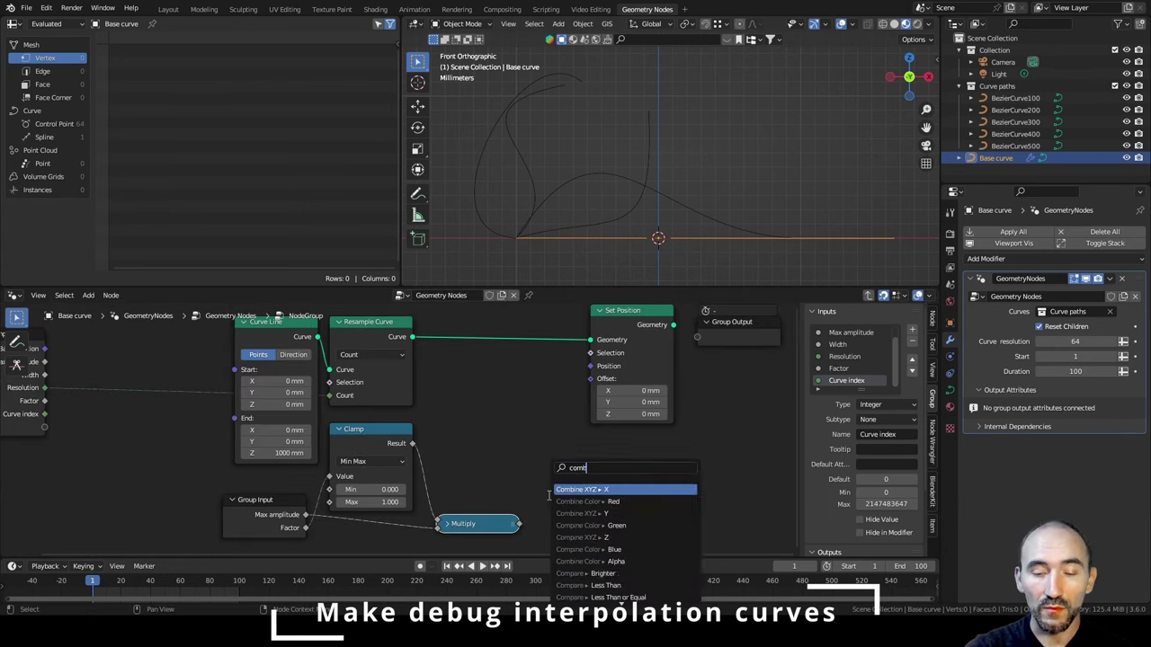
key(Down)
key(Down)
key(Down)
key(Down)
key(Return)
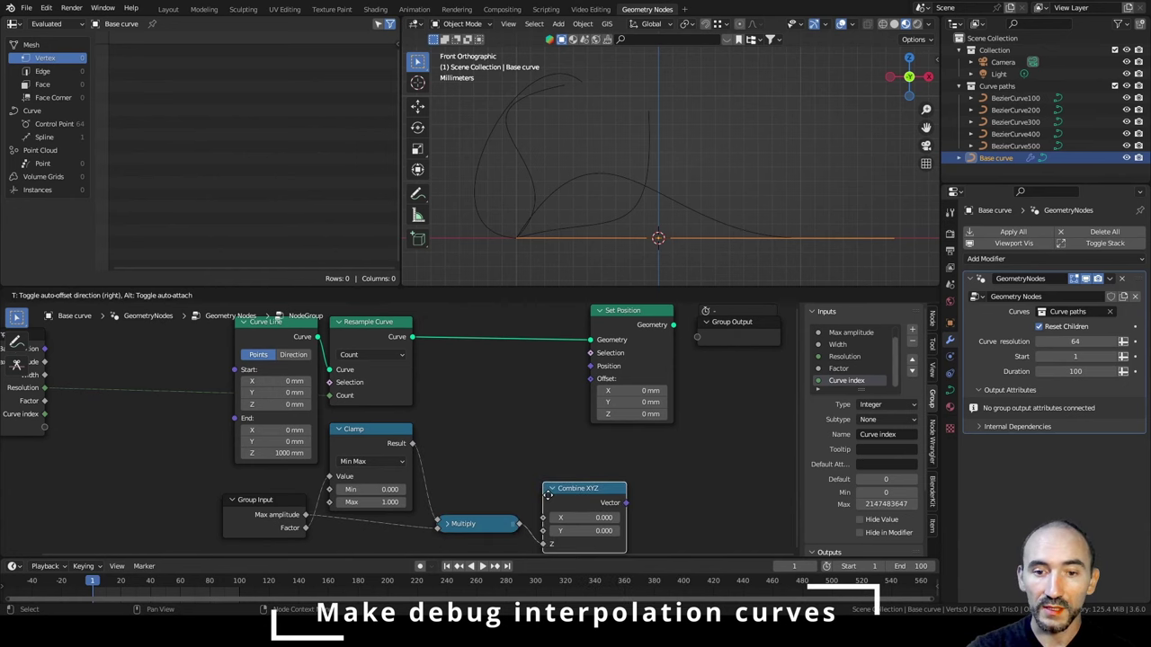
click(549, 470)
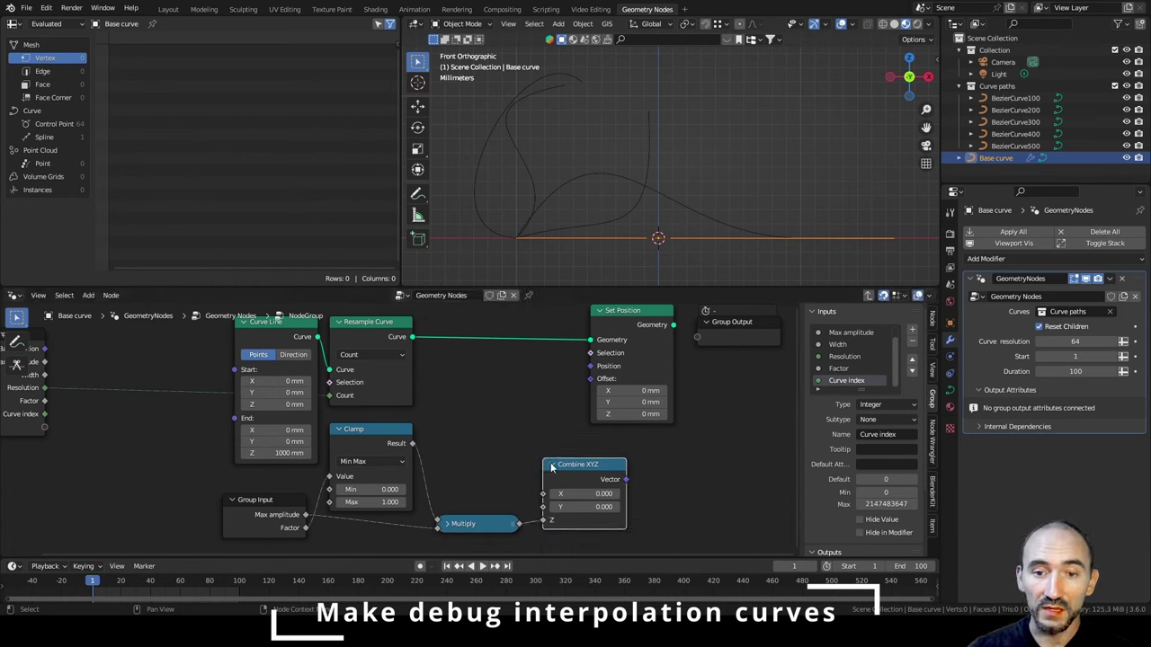
Link the Combine XYZ vector to the Set Position Offset and the Set Position geometry to the Group Output.
drag(625, 481, 598, 404)
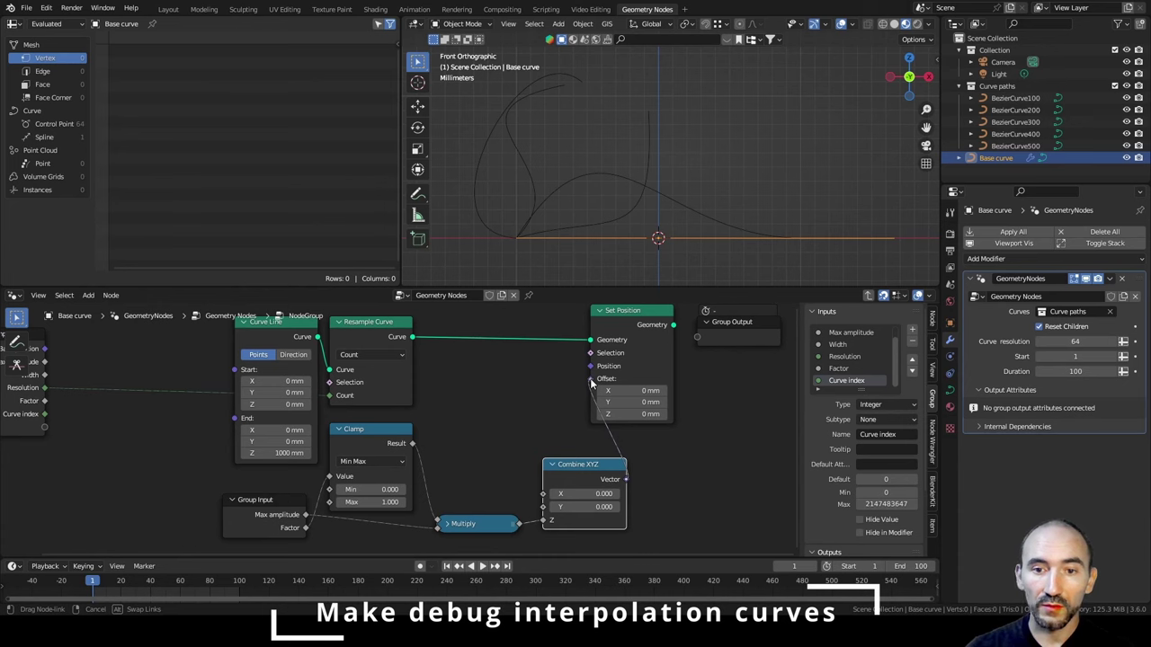
drag(591, 384, 591, 380)
drag(673, 325, 698, 337)
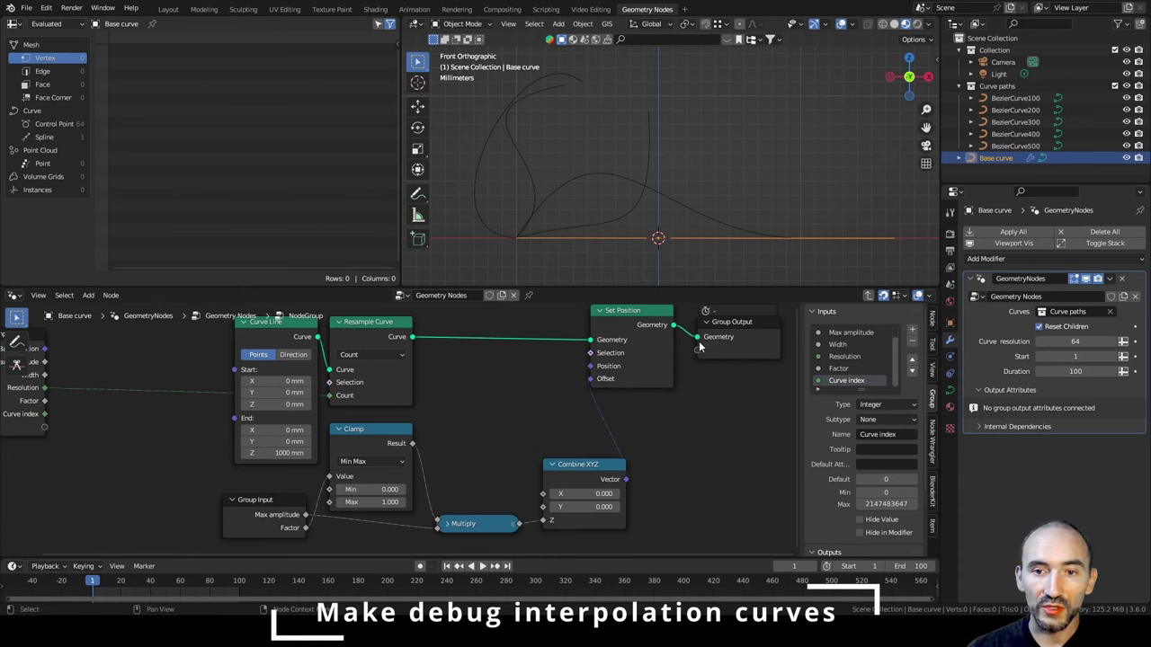
Space the Set Position and Group Output nodes farther from the Combine XYZ node and save the file.
click(628, 313)
drag(628, 313, 701, 314)
middle_drag(638, 427, 642, 451)
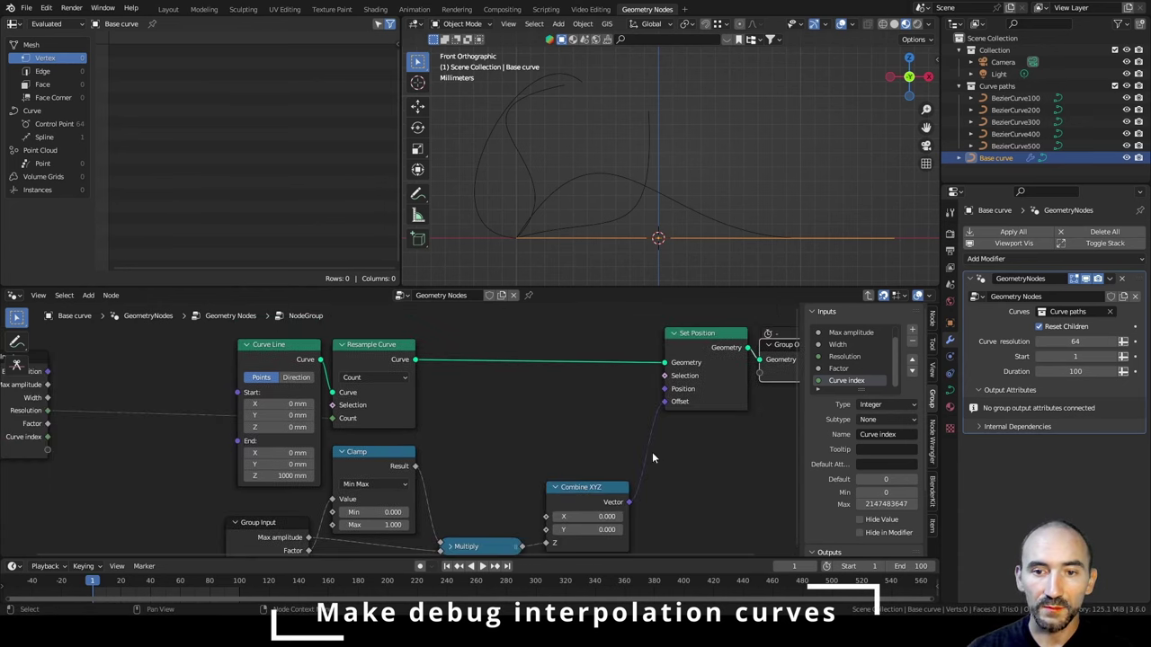
scroll(652, 454, up, 2)
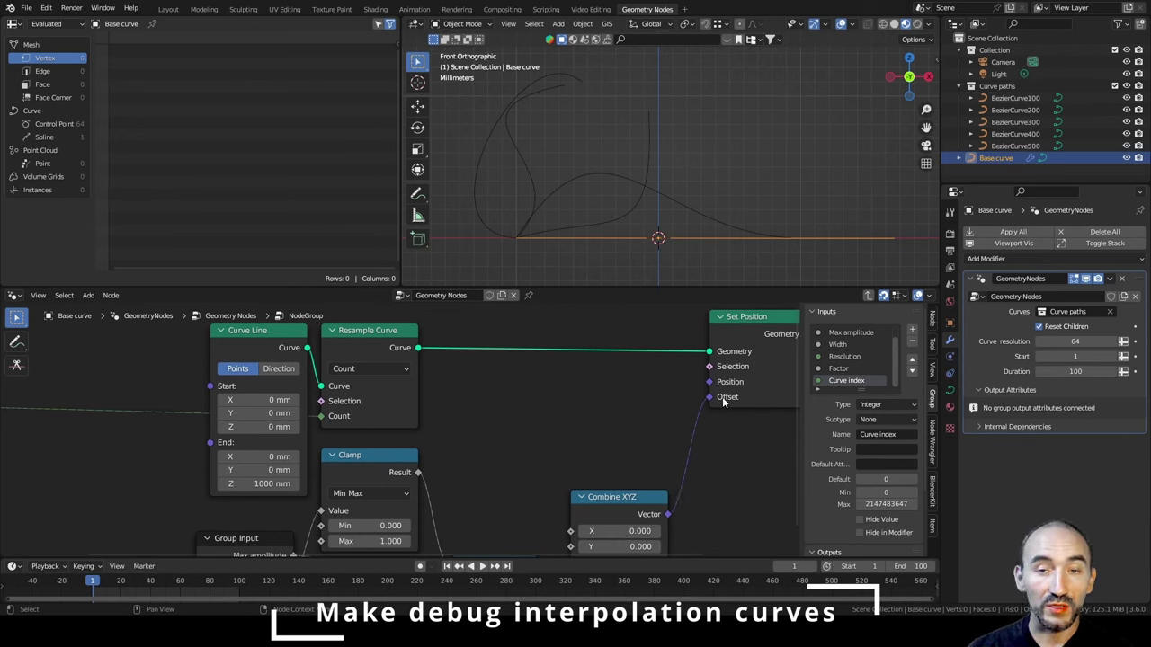
scroll(471, 393, down, 3)
middle_drag(402, 397, 496, 389)
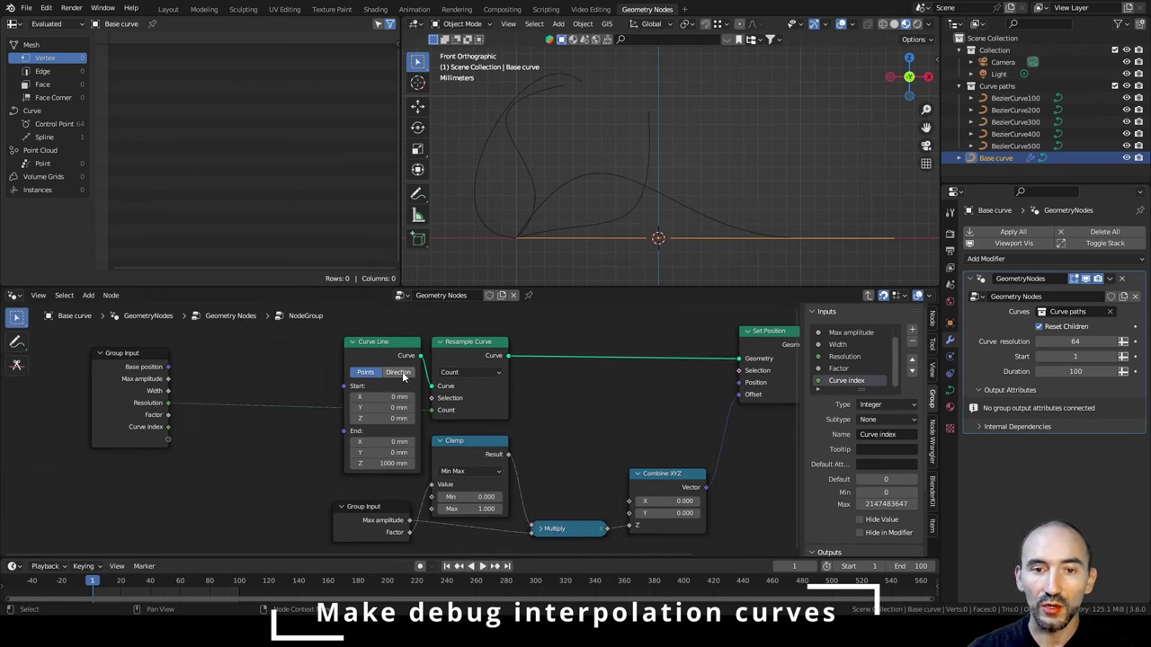
middle_drag(358, 354, 462, 351)
key(ctrl+s)
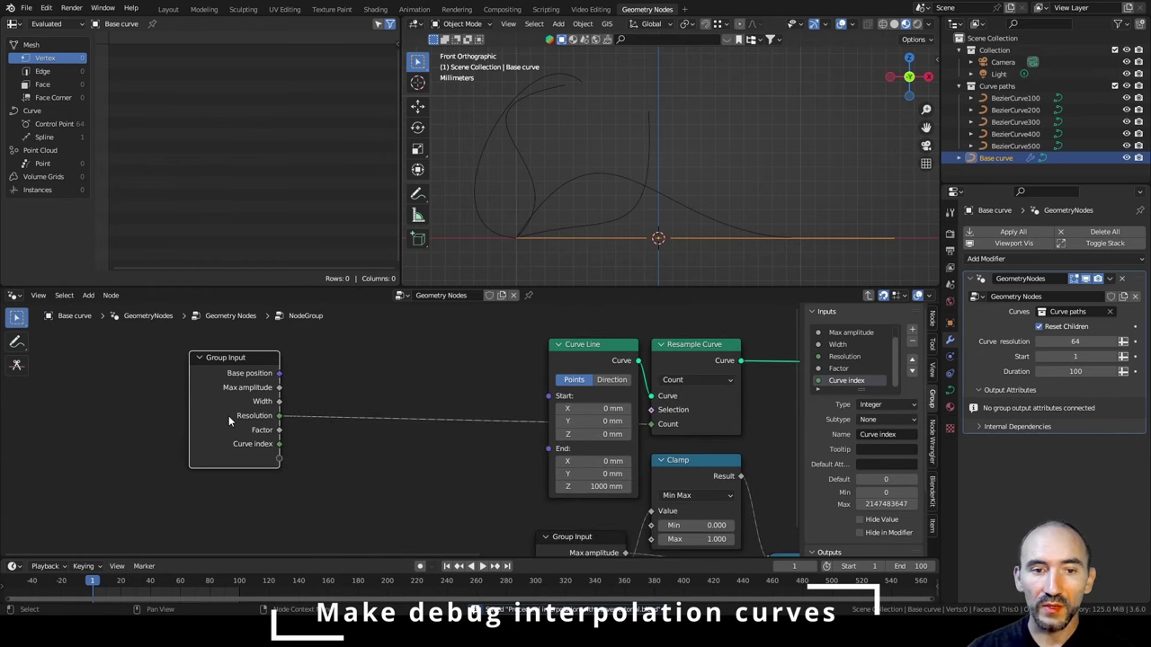
Move the main Group Input away from Curve Line and add a vector Add node fed by Base position.
drag(229, 415, 205, 416)
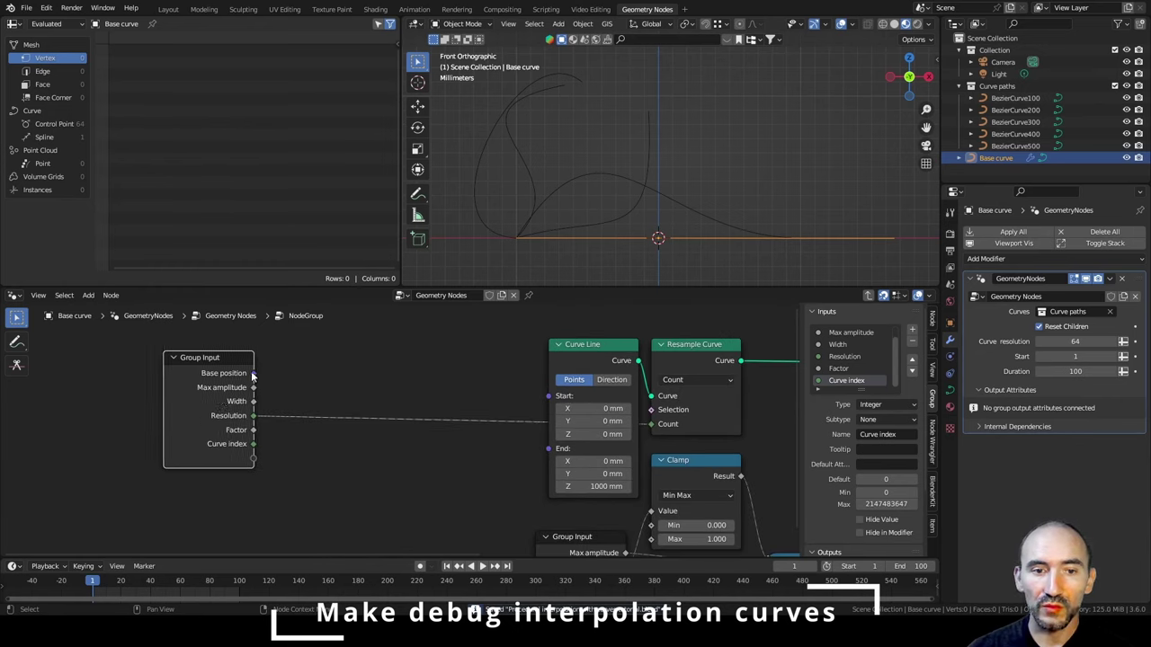
drag(254, 374, 342, 398)
text(add)
key(Return)
click(378, 330)
Add a Combine XYZ node linked to the Add node's second vector, and collapse both nodes.
text(combin)
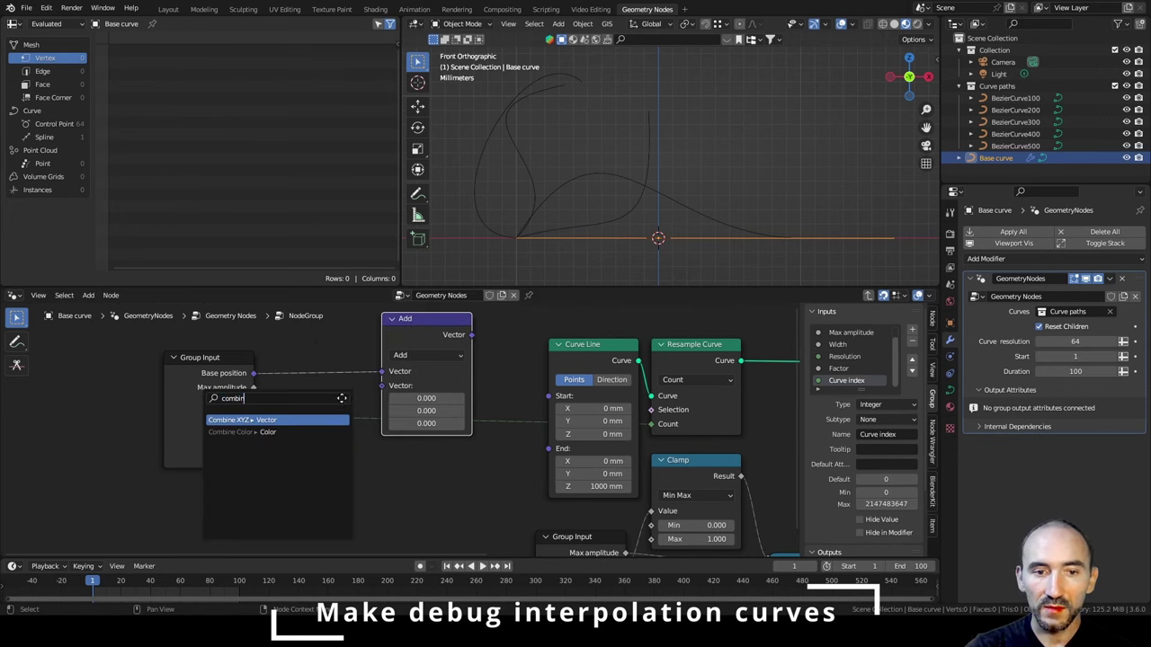
key(Return)
click(363, 394)
key(h)
click(420, 334)
key(h)
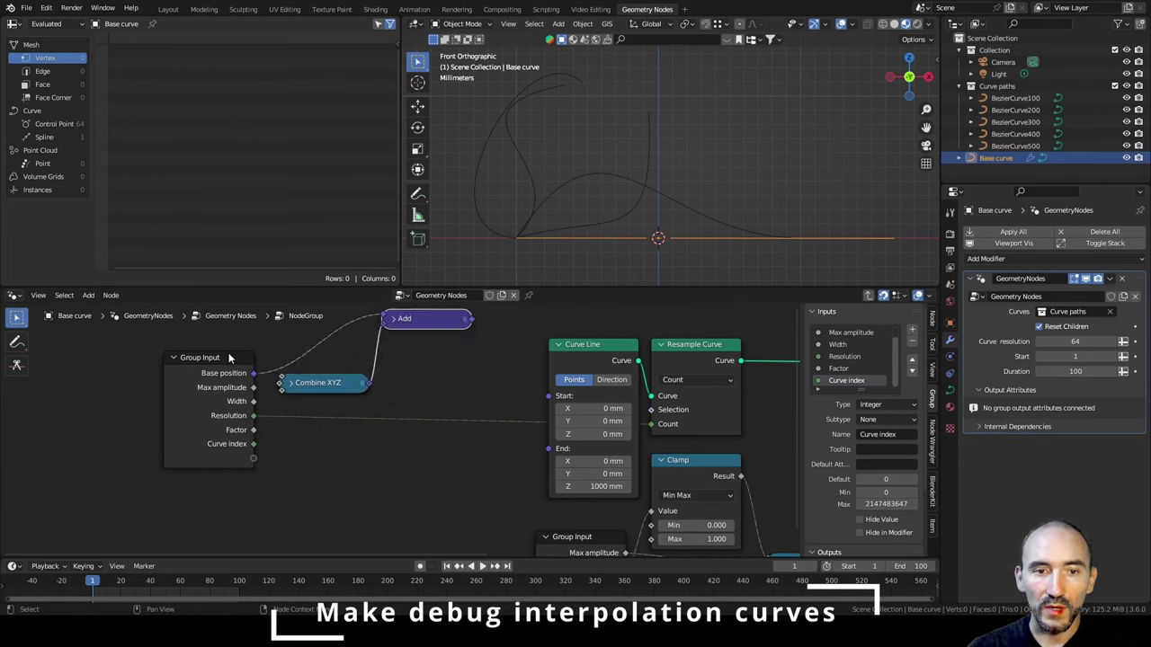
Add a Multiply node combining Max amplitude and Curve index, collapse it, and place it before the Combine XYZ node.
drag(204, 364, 214, 389)
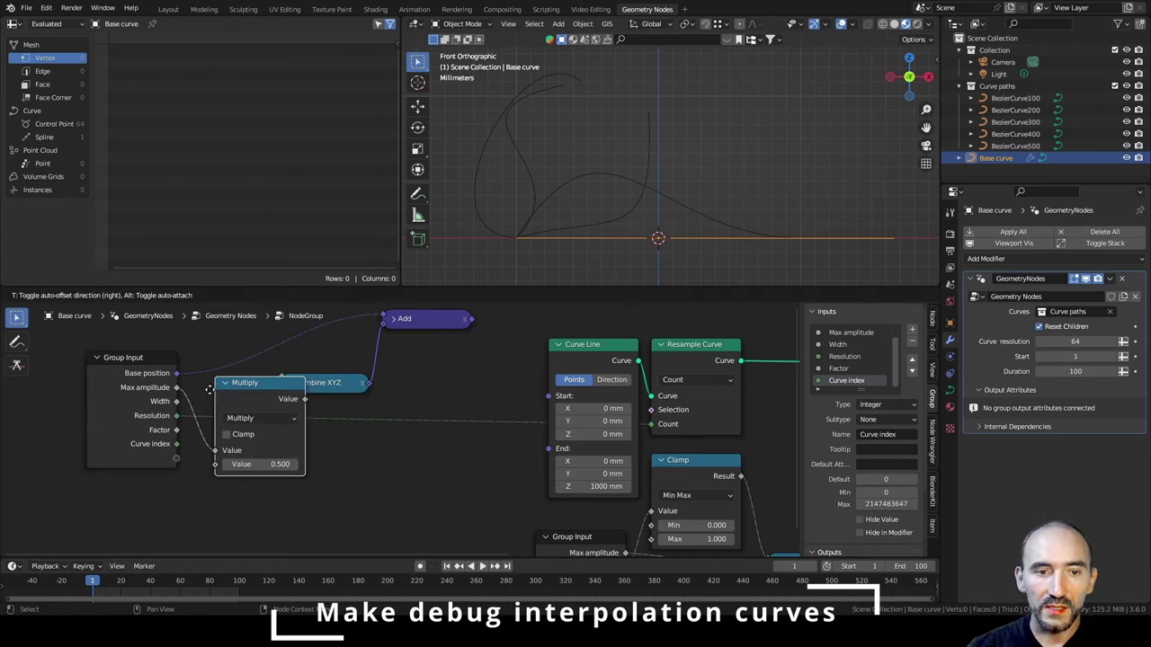
click(196, 388)
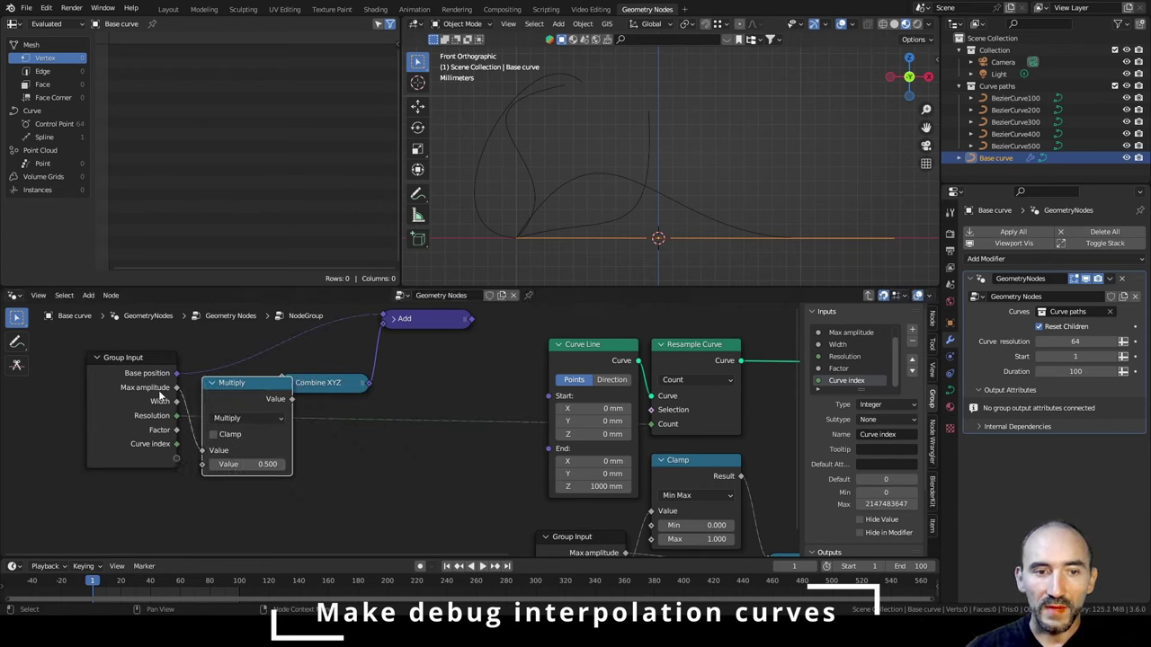
drag(176, 444, 201, 465)
click(245, 386)
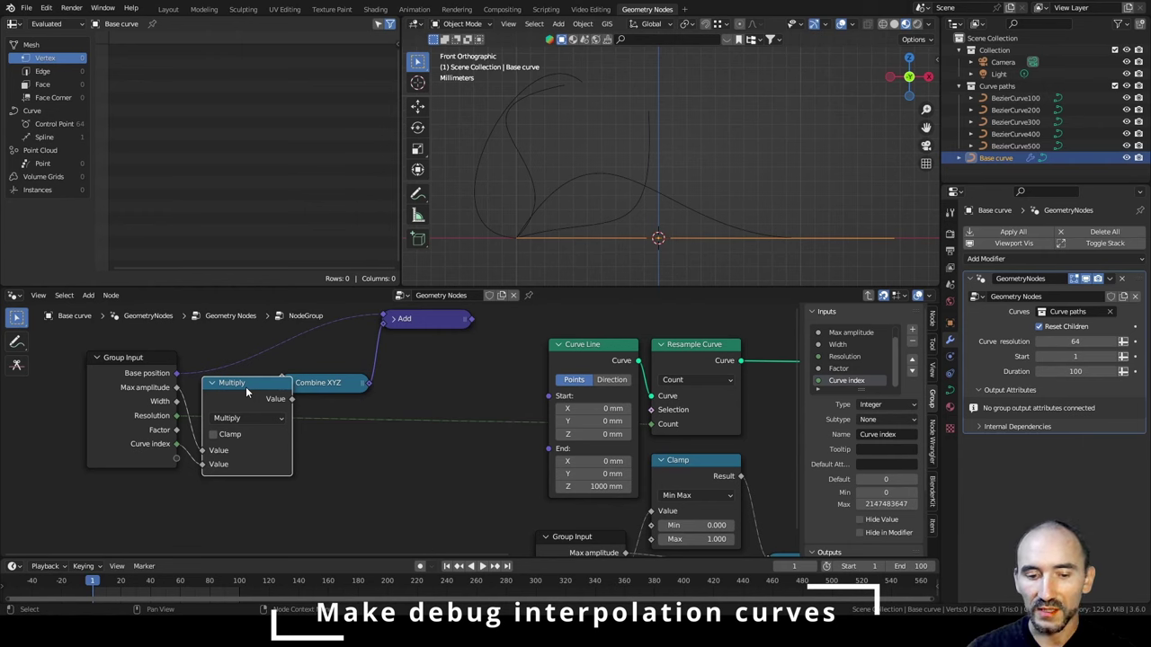
key(h)
key(g)
click(230, 386)
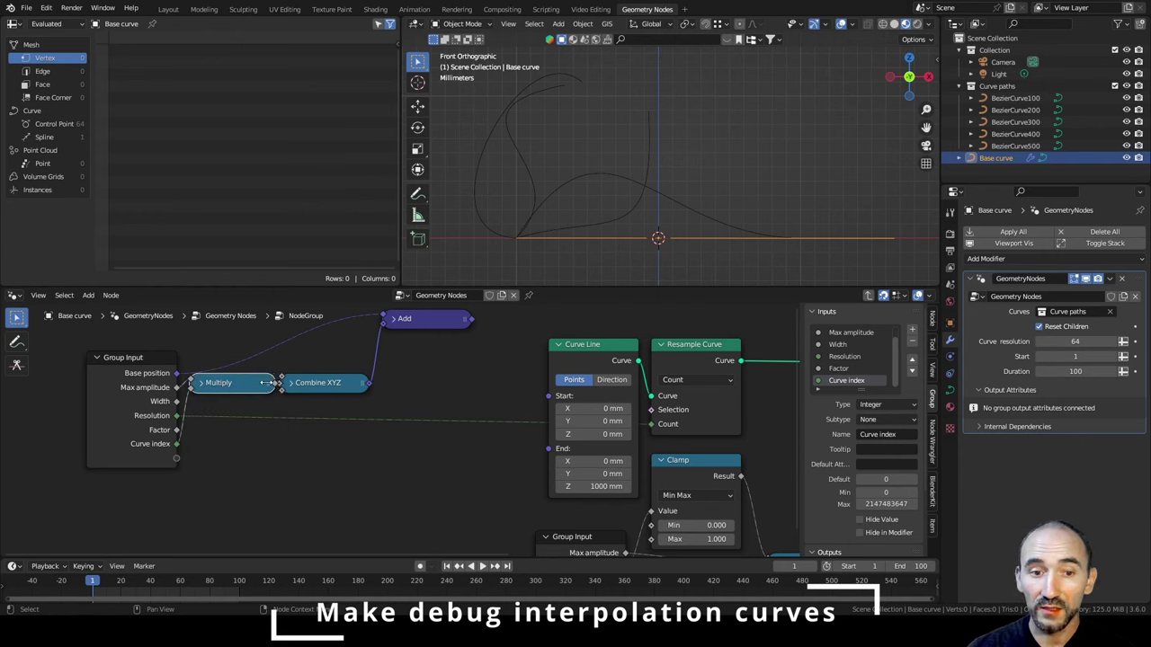
Link the Multiply result to the Combine XYZ Z component and the Add result to the Curve Line Start.
drag(264, 383, 253, 383)
drag(149, 357, 150, 342)
drag(409, 322, 548, 396)
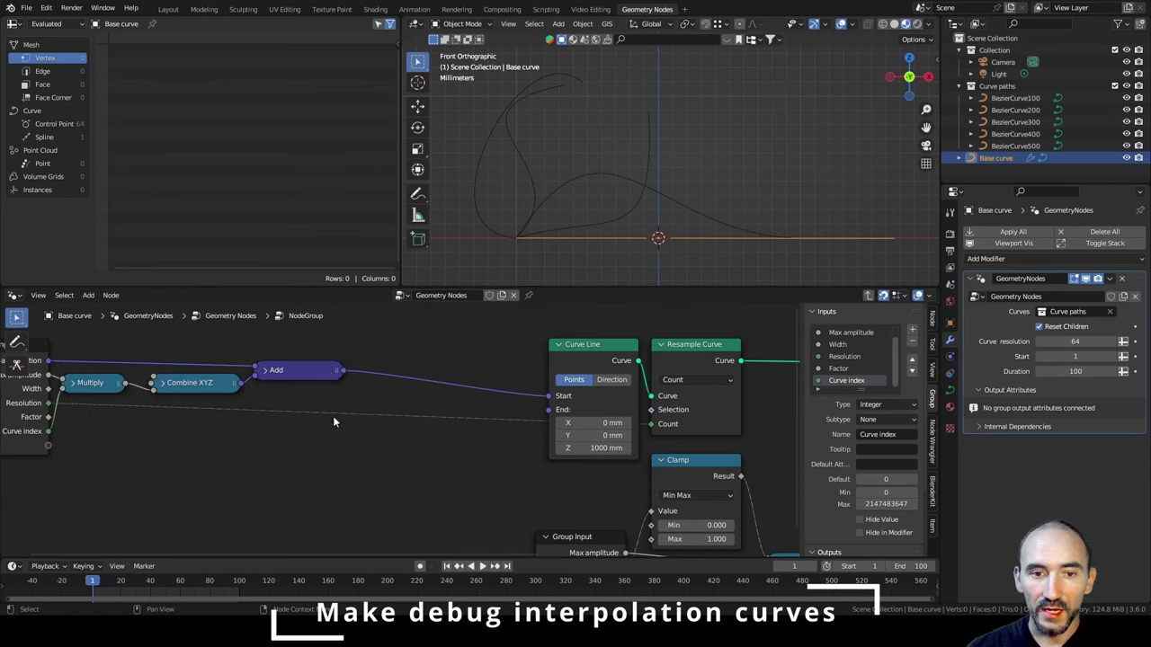
Add a second vector Add node that sums the first Add result and a duplicated Combine XYZ node.
drag(334, 369, 385, 382)
text(add)
key(Return)
click(369, 378)
click(194, 389)
key(shift+d)
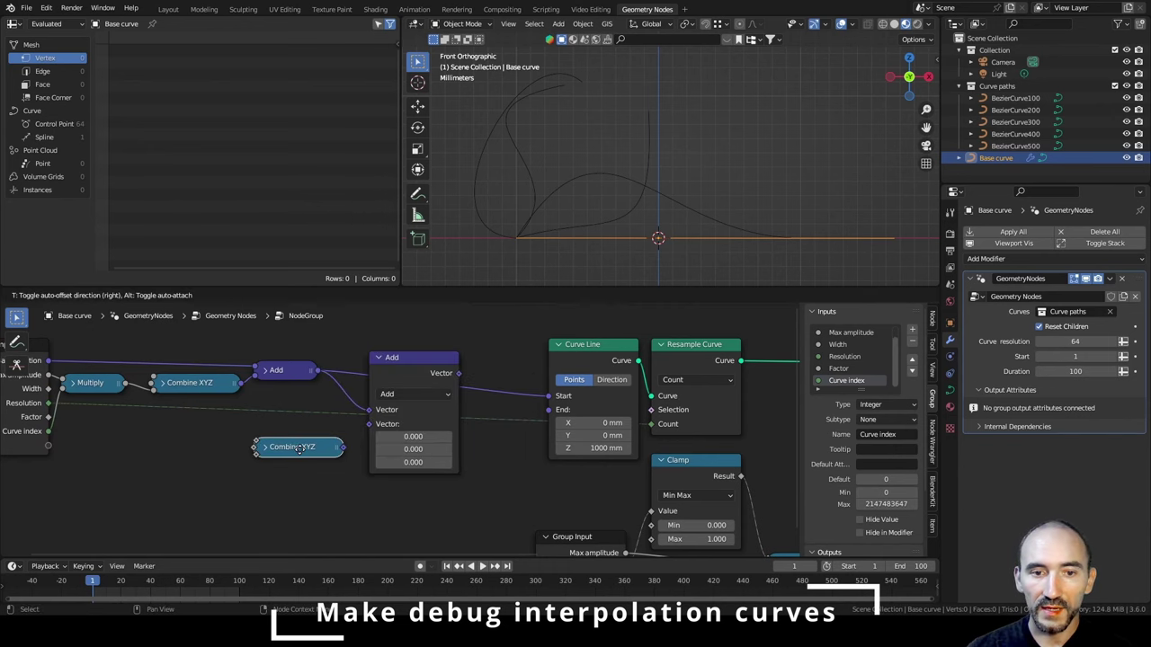
click(304, 448)
drag(342, 447, 368, 424)
drag(416, 369, 421, 419)
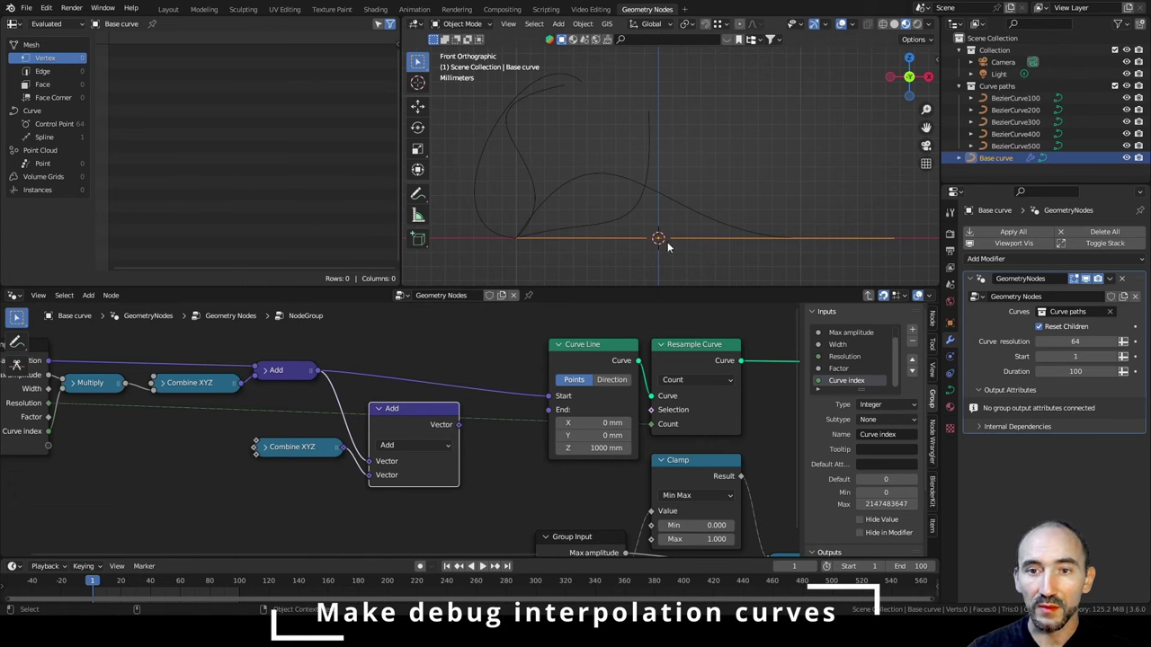
Link Width to the duplicated Combine XYZ's X component and the second Add result to the Curve Line End, collapsing that Add node.
middle_drag(140, 436, 177, 431)
scroll(169, 431, up, 1)
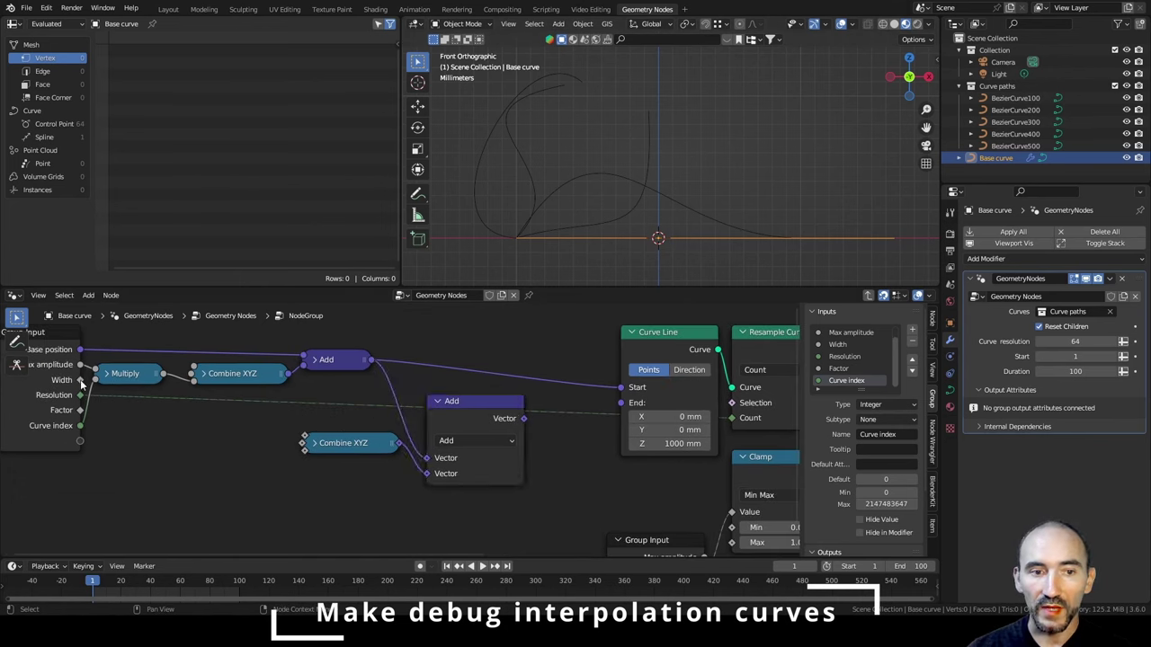
drag(75, 381, 364, 456)
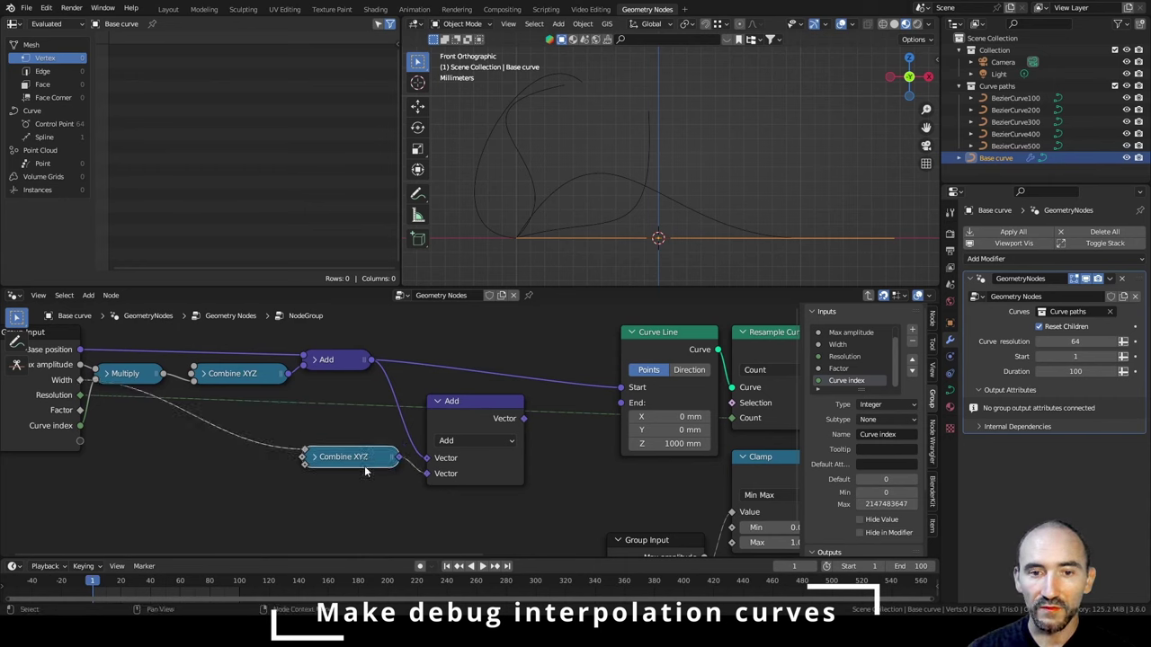
click(545, 429)
drag(523, 418, 622, 402)
drag(467, 410, 499, 390)
key(h)
Return to the parent node tree, widen the debug group node and rename it DebuCurve.
key(Tab)
middle_drag(462, 378, 453, 434)
middle_drag(564, 426, 369, 460)
scroll(369, 459, up, 2)
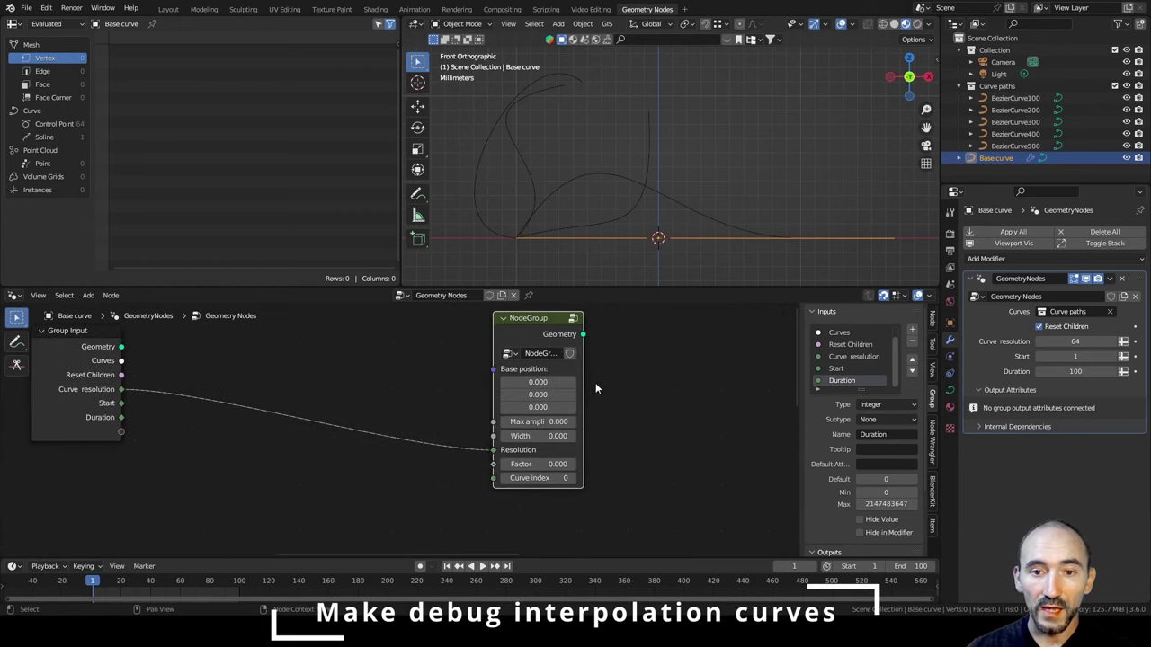
drag(581, 367, 640, 368)
click(565, 353)
text(DebuCurve)
key(Return)
scroll(565, 354, down, 1)
Add a Boolean group input named "Show debug" to the main node tree.
click(912, 330)
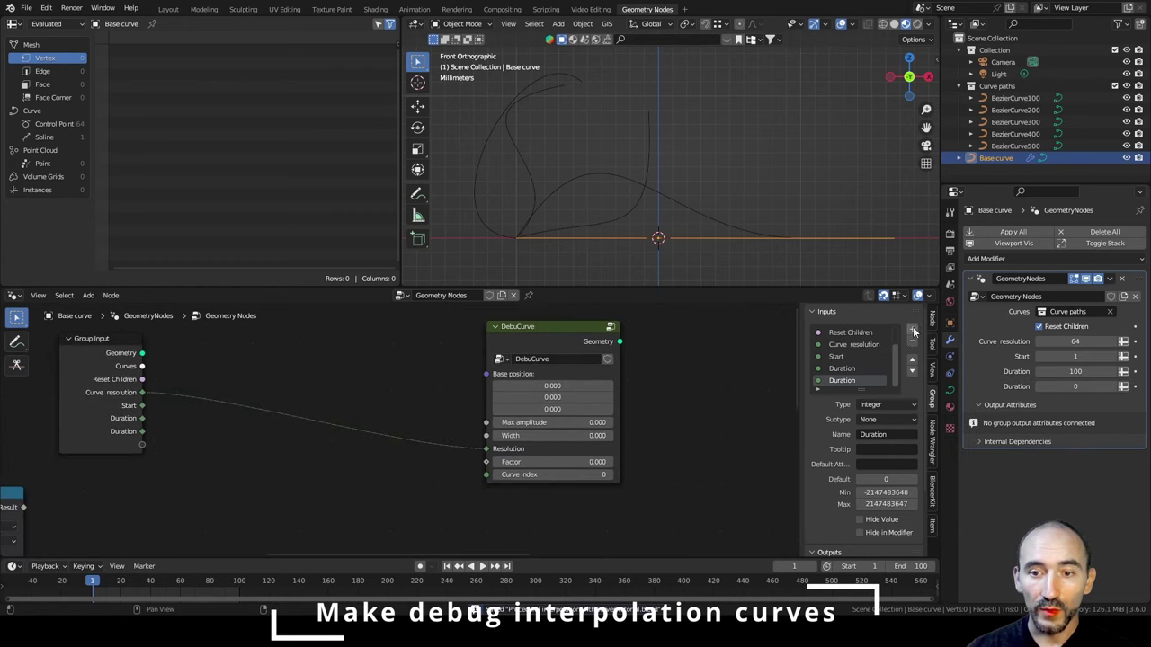
click(880, 407)
click(886, 424)
click(889, 420)
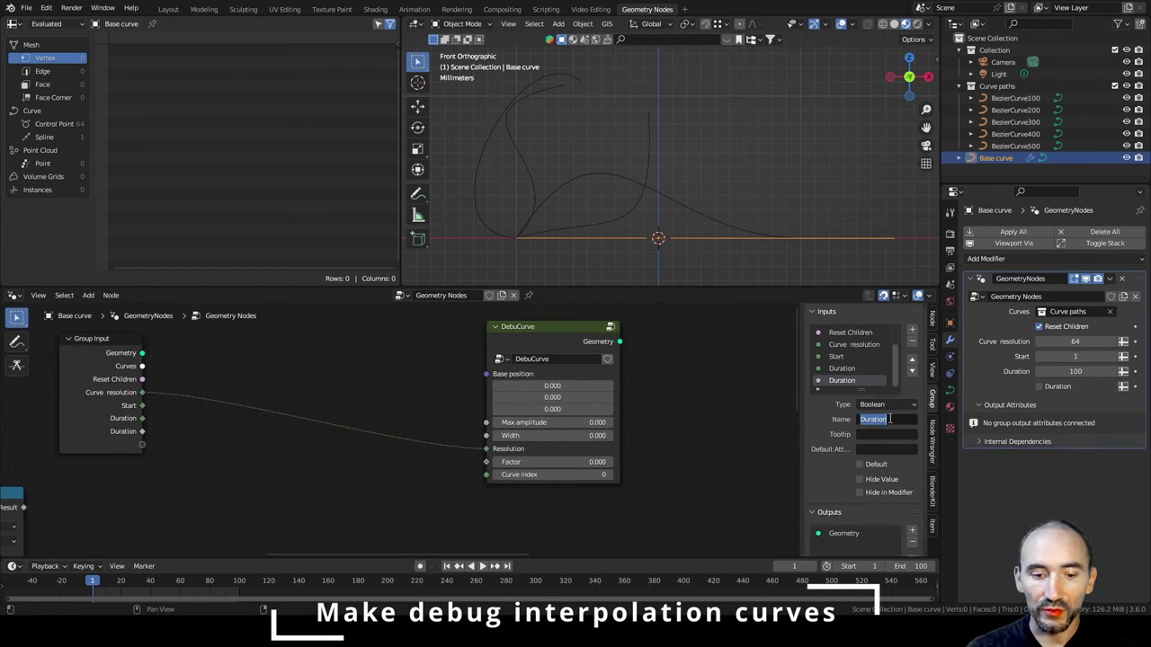
text(A)
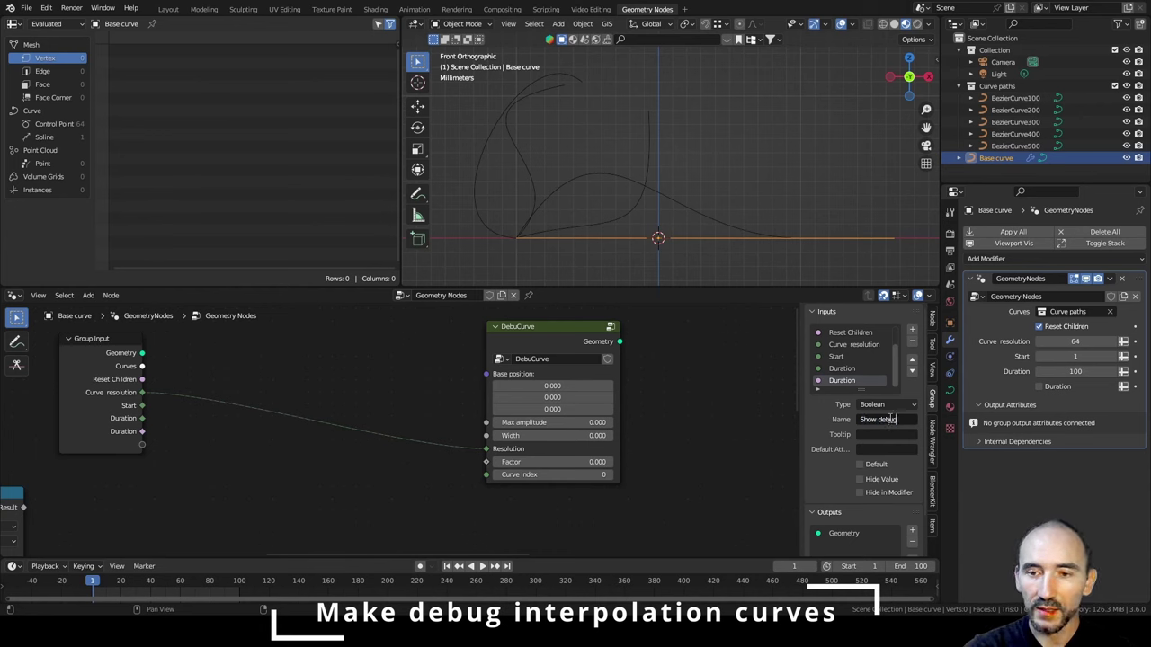
text(how debug)
key(Return)
Add an unnamed String input above Show debug with default "---- DEBUG ----" and reset its modifier field to that default.
click(912, 330)
click(870, 406)
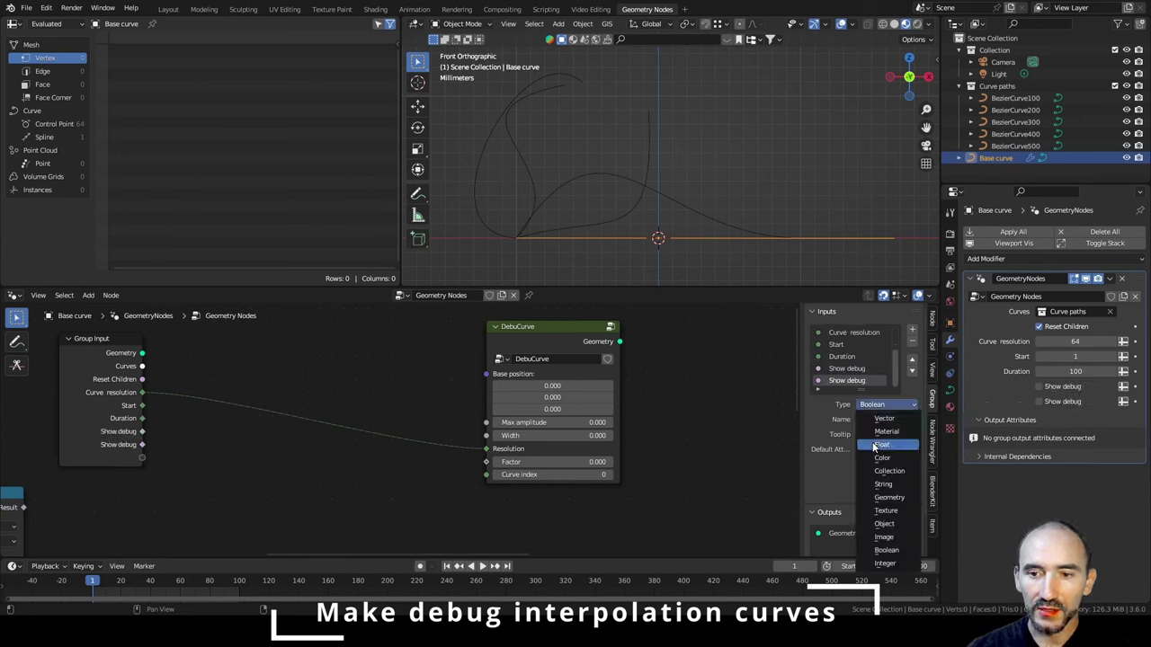
click(899, 486)
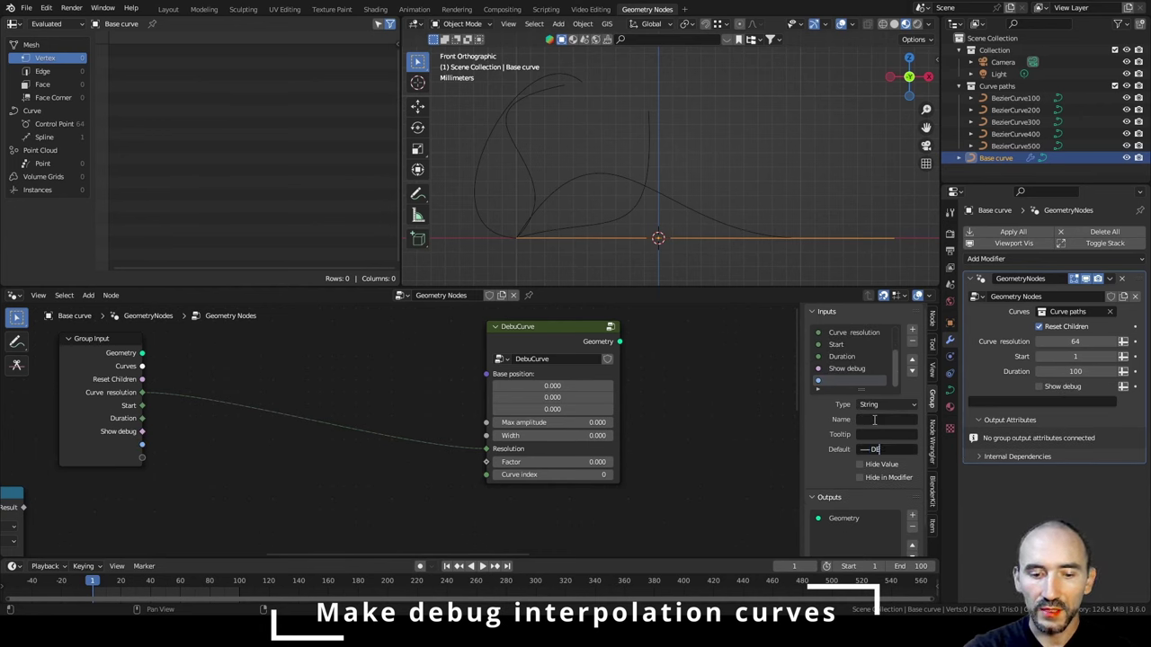
text(----)
key(Return)
right_click(991, 401)
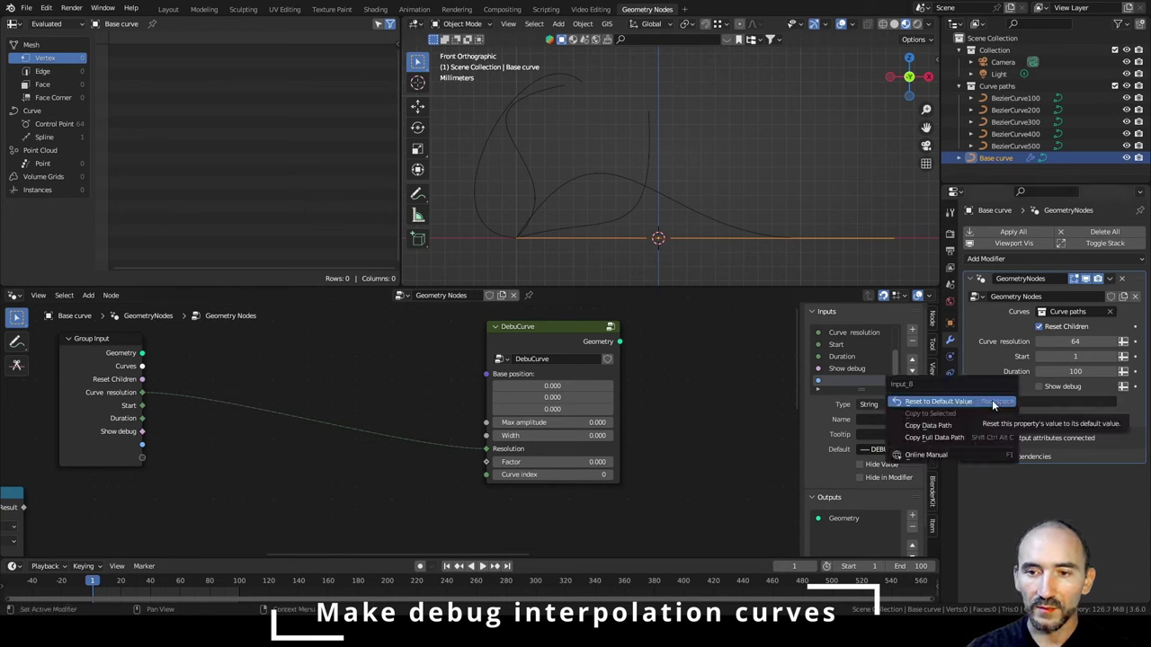
click(992, 399)
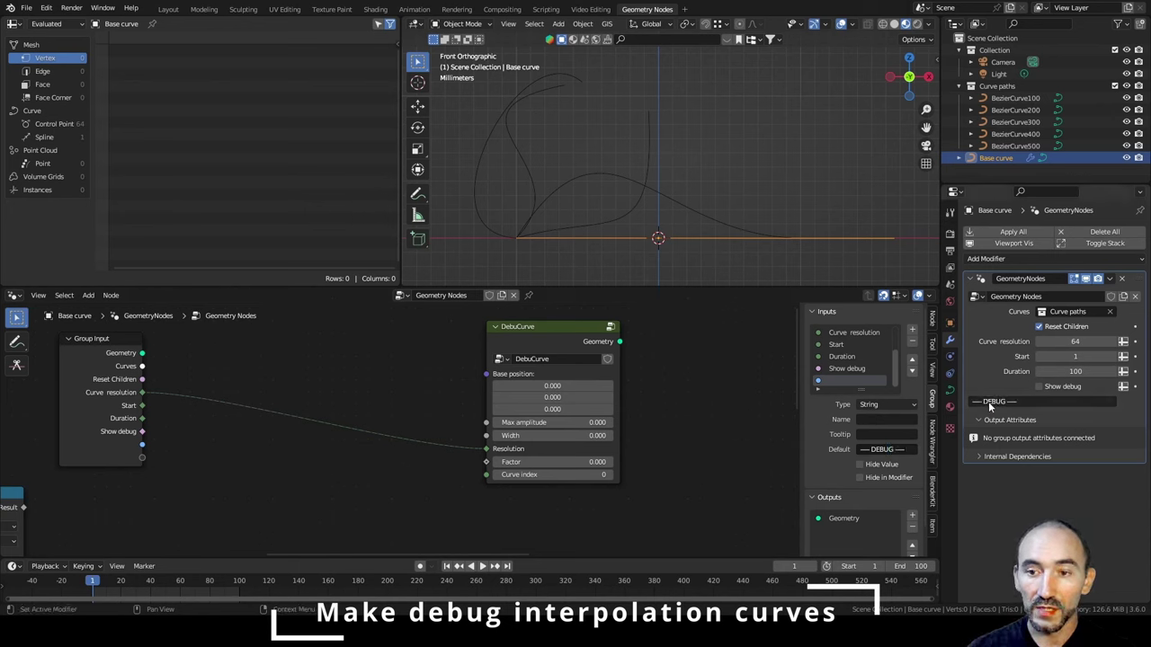
click(841, 368)
click(912, 370)
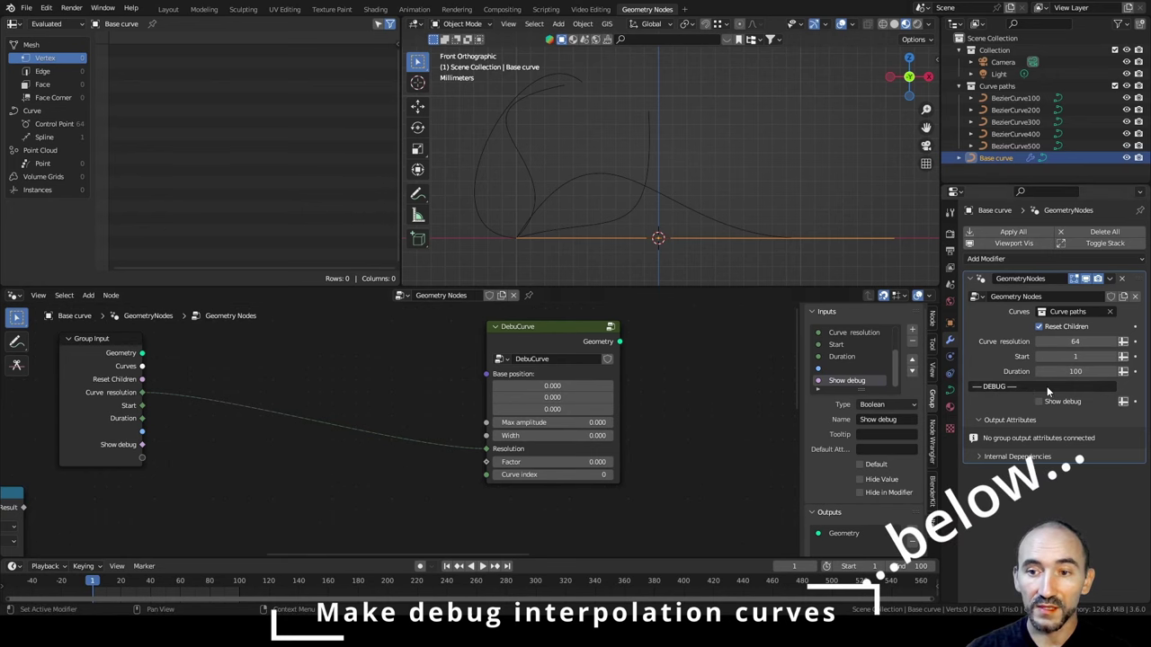
Expose DebuCurve's Base position as a main group input and rename it "Debug position".
drag(487, 373, 142, 458)
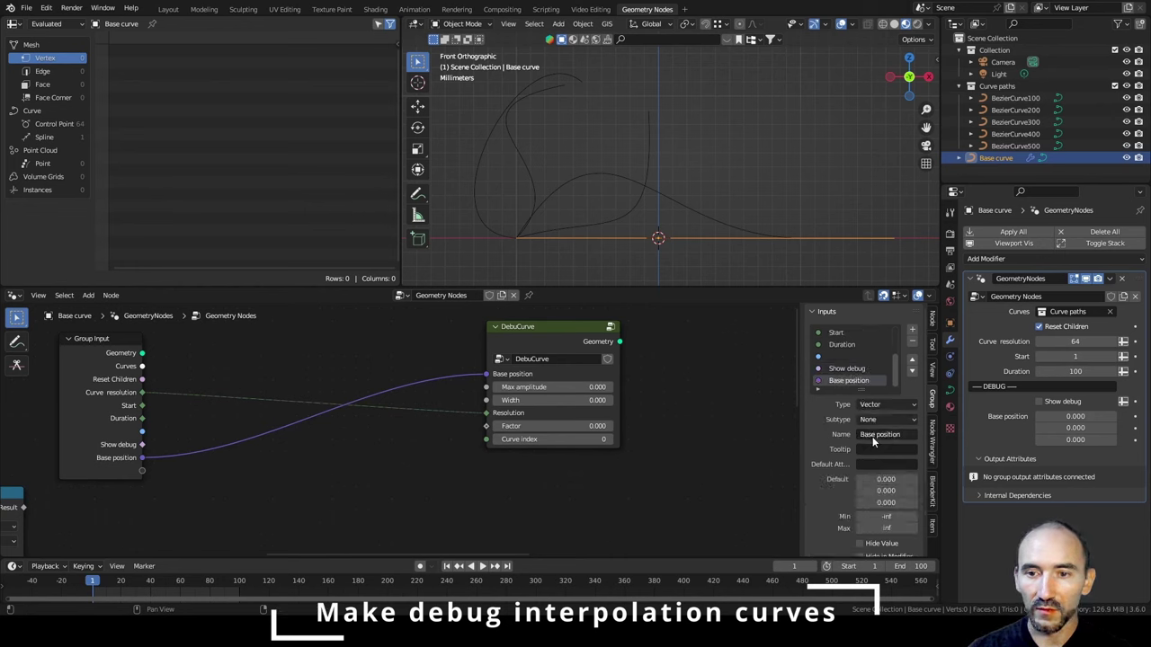
click(873, 435)
text(Debug position)
key(Return)
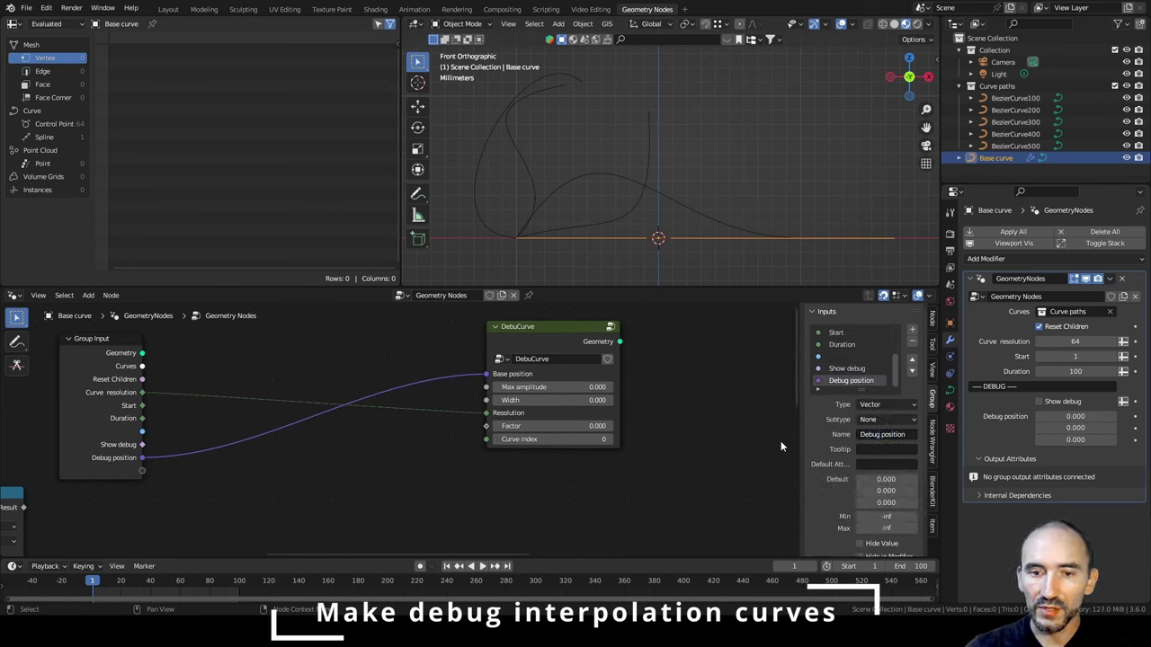
Expose DebuCurve's Max amplitude and Width as main group inputs, and rename the Max amplitude input "Debug amplitude".
drag(486, 386, 141, 470)
drag(486, 400, 141, 483)
text(Debug)
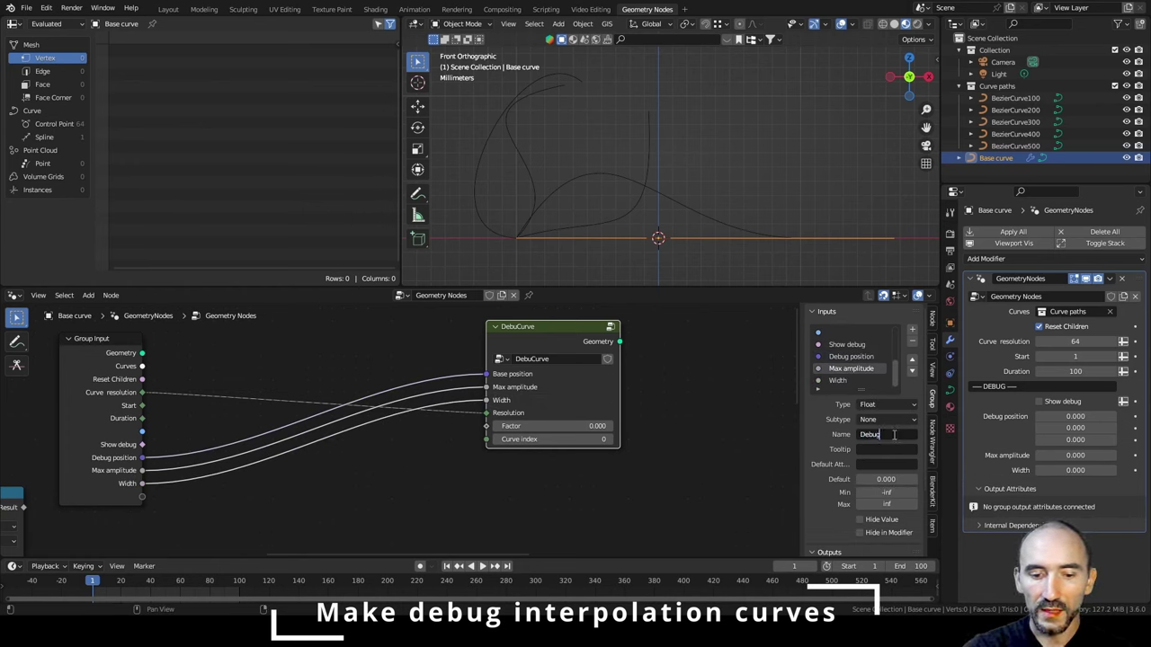
click(886, 493)
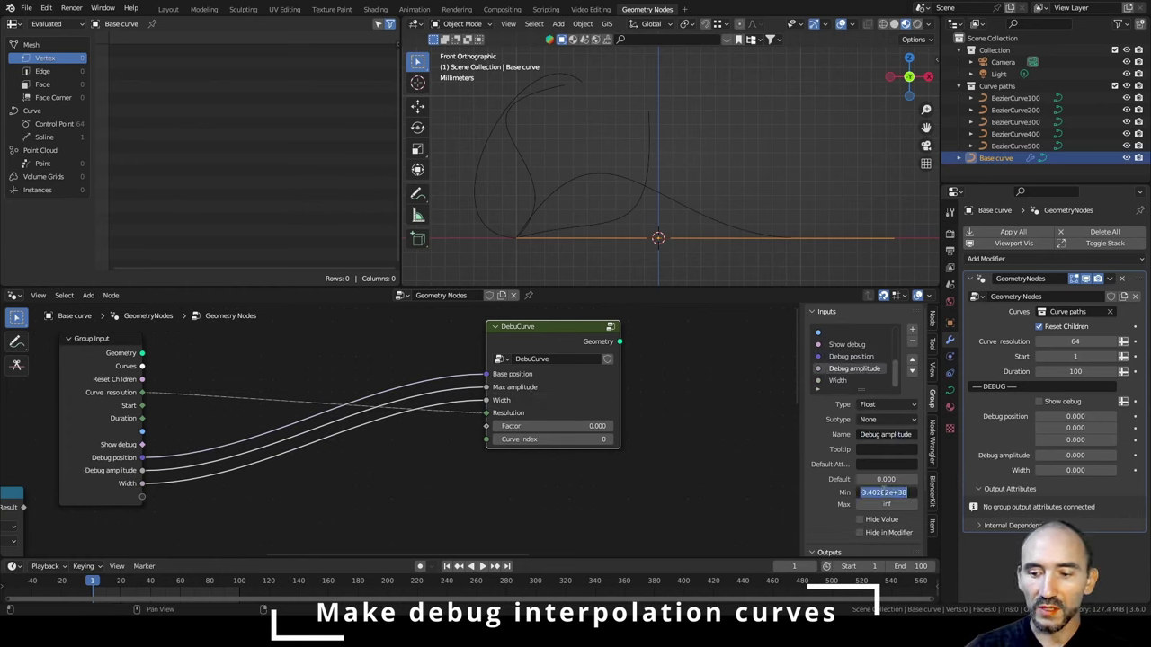
Rename the node group's Width input as "Debug width".
click(845, 381)
double_click(876, 434)
text(Debug width)
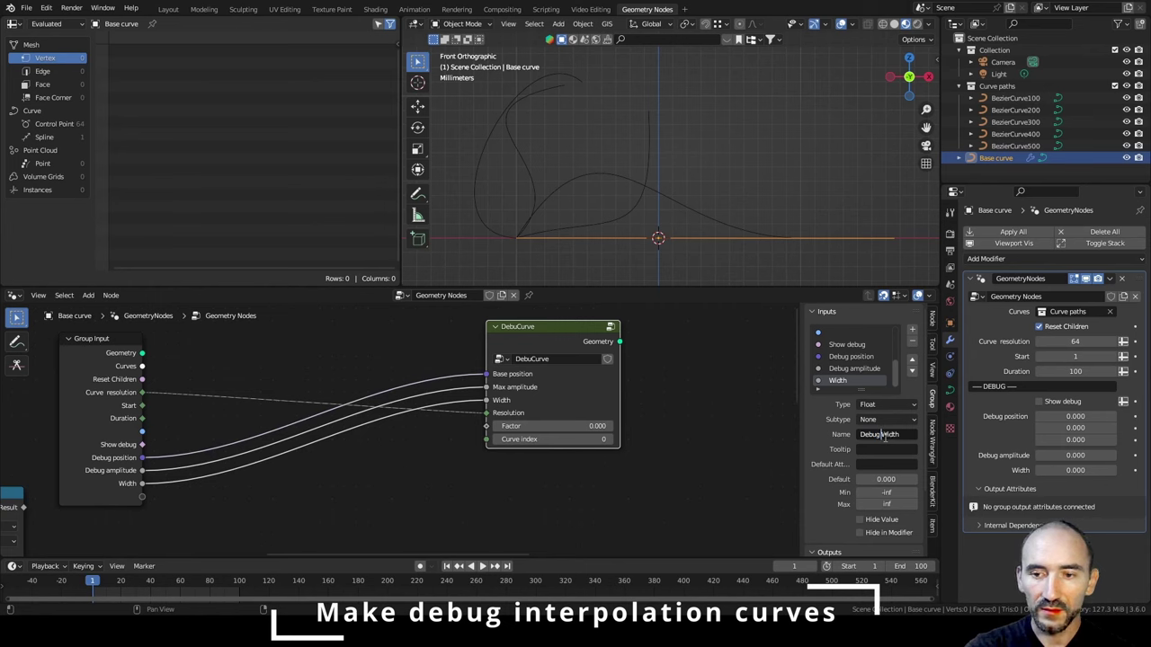
key(Return)
Add a Join Geometry node above the Set Position chain and move the Group Output node farther right to make room.
scroll(353, 403, down, 5)
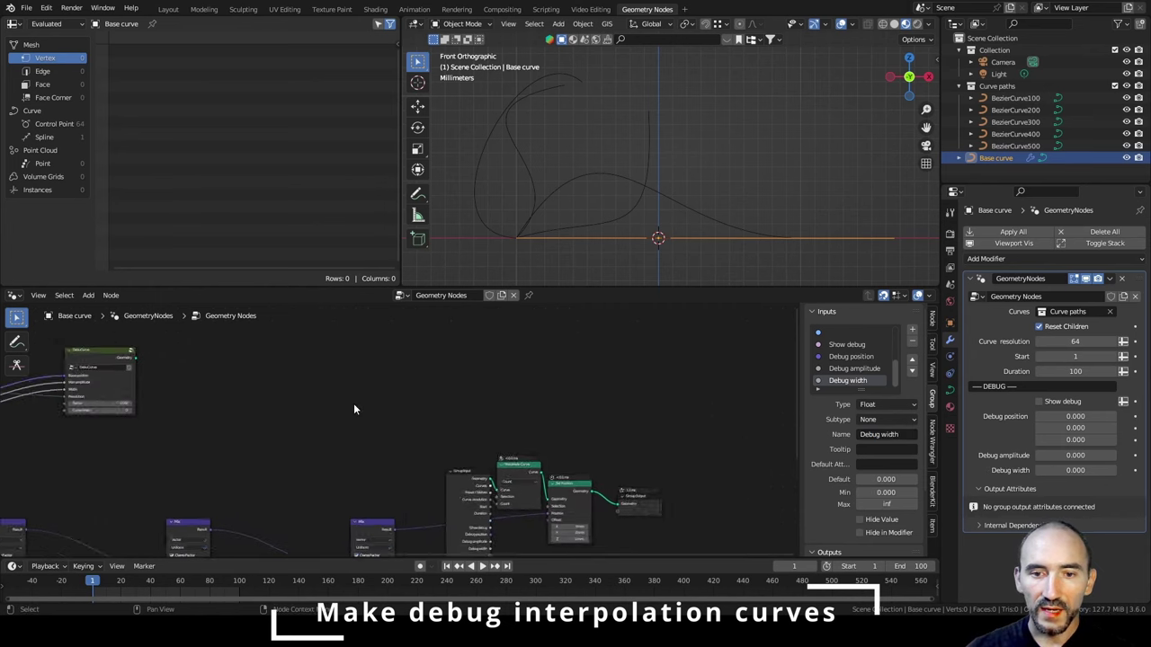
key(shift+a)
text(join geom)
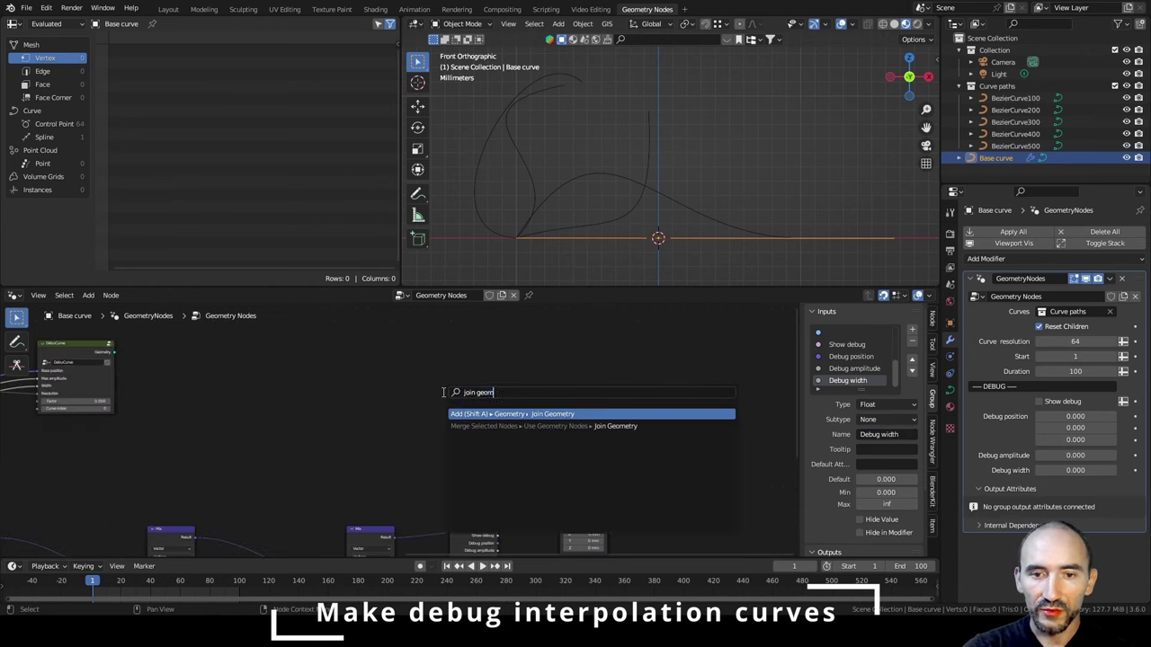
key(Return)
click(608, 382)
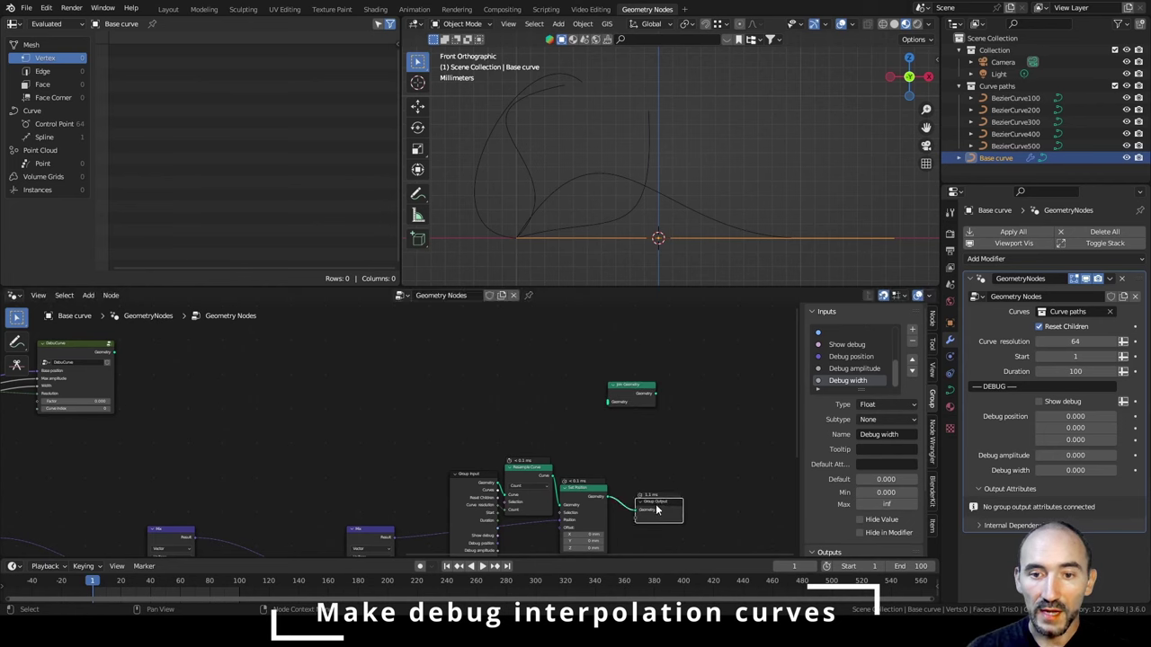
drag(656, 505, 751, 479)
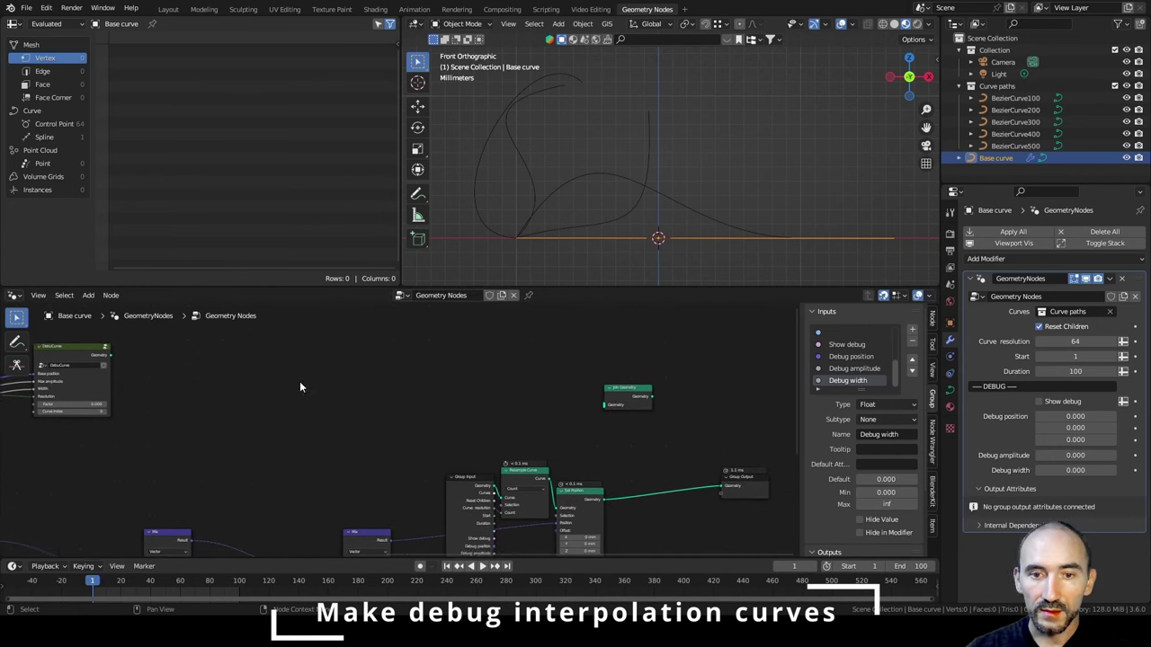
Add another Group Input node above the Resample Curve node.
key(F3)
text(group inp)
key(Return)
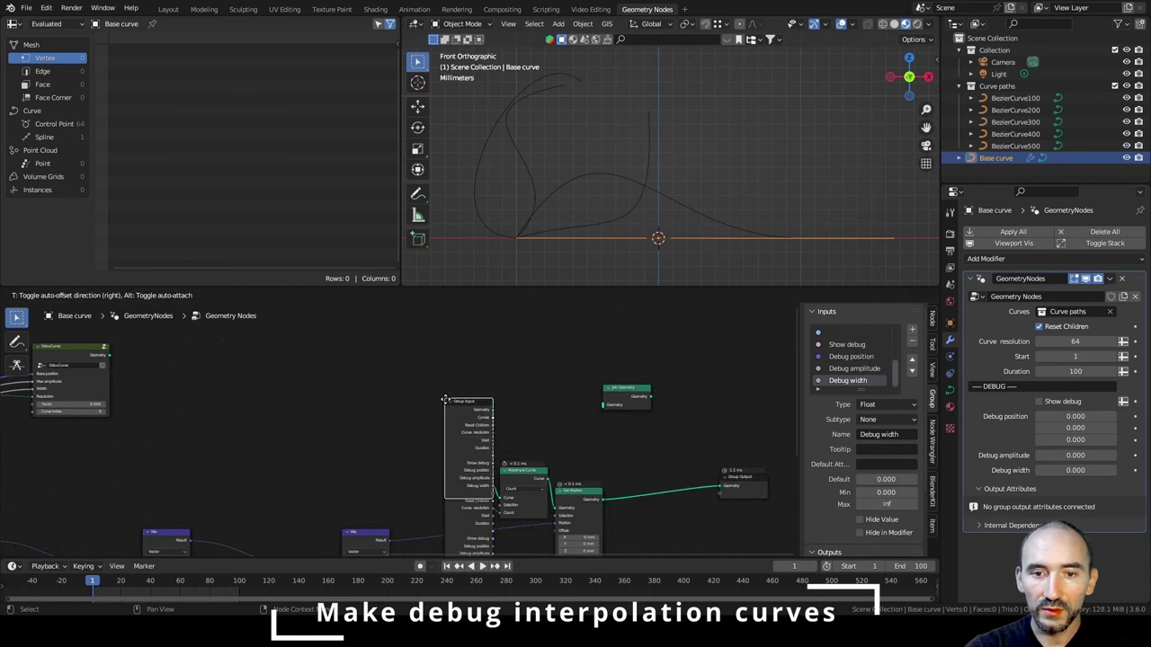
click(467, 326)
Add a Geometry Switch node driven by the new Group Input's Show debug socket.
scroll(472, 360, up, 2)
middle_drag(481, 388, 361, 412)
scroll(361, 412, up, 2)
drag(391, 387, 456, 372)
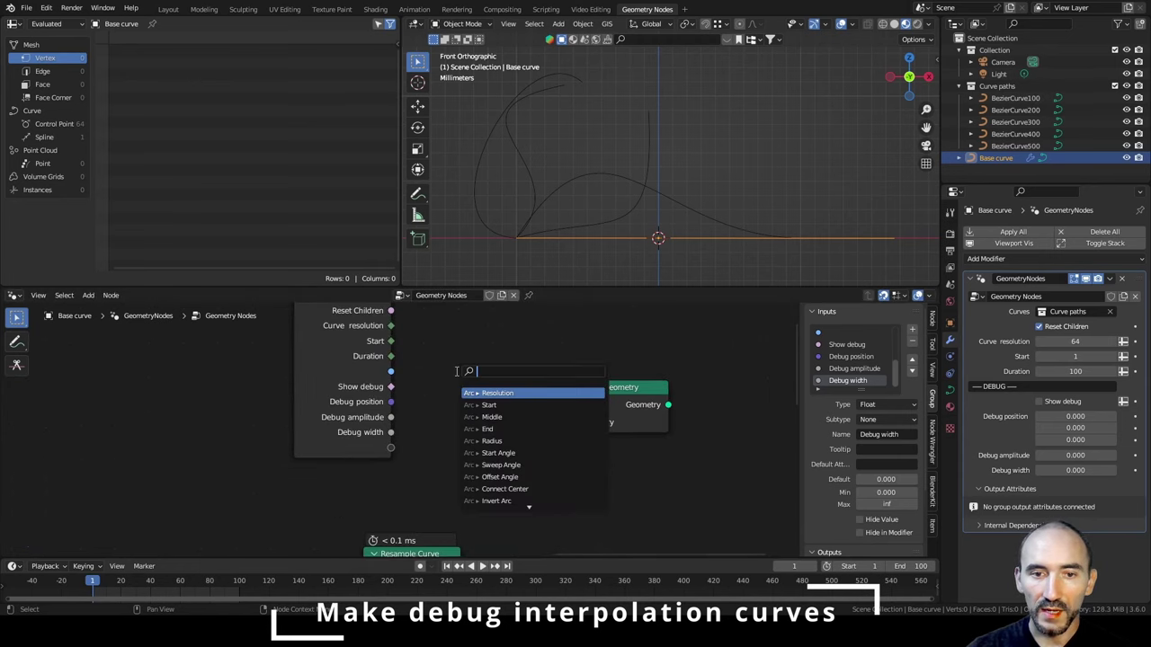
text(witch)
key(Return)
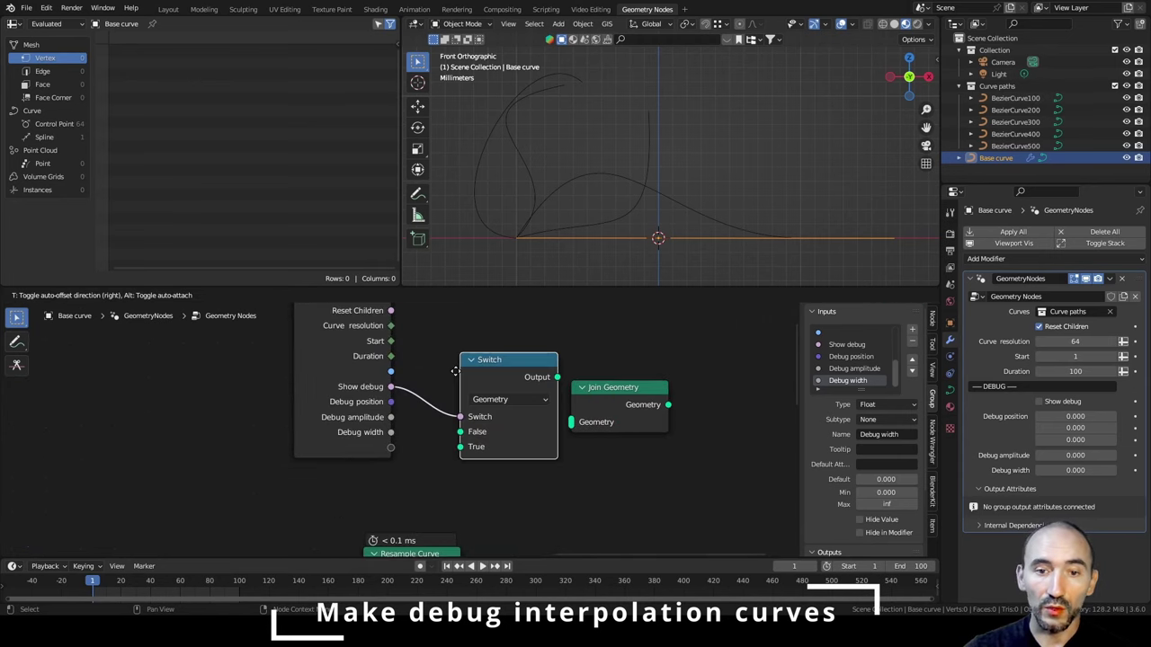
click(445, 330)
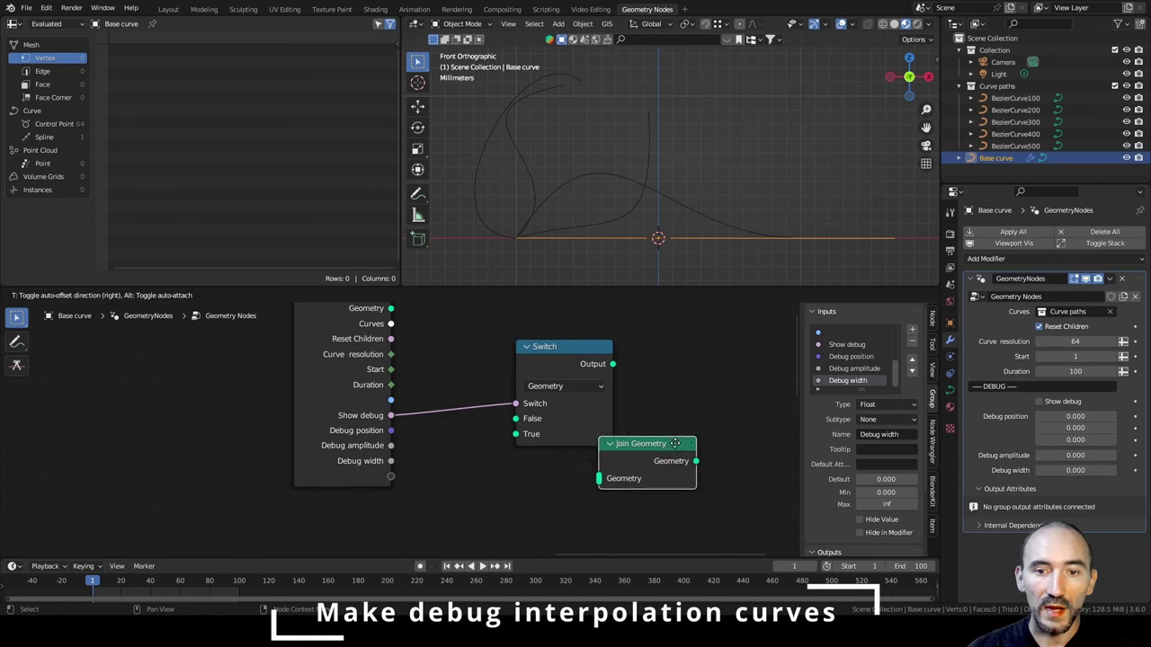
Arrange the Join Geometry node clear of the Switch node, just below it.
drag(678, 444, 705, 431)
scroll(683, 443, down, 4)
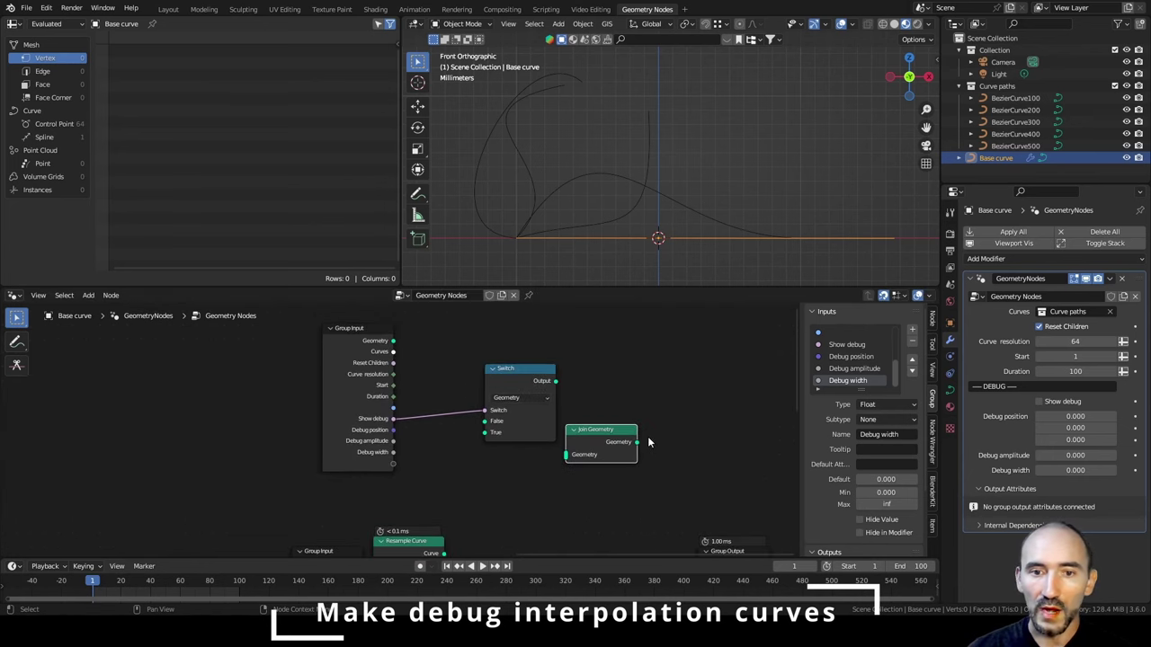
middle_drag(649, 438, 630, 415)
scroll(628, 413, up, 2)
drag(518, 390, 529, 410)
click(617, 413)
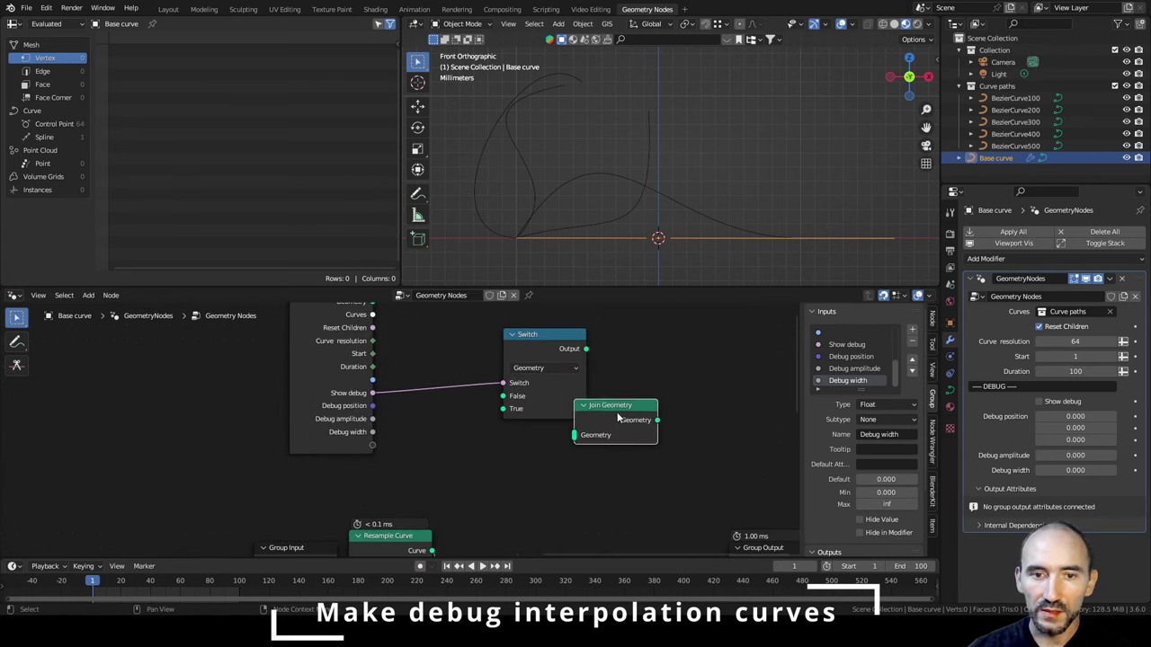
drag(618, 417, 617, 453)
scroll(405, 432, down, 2)
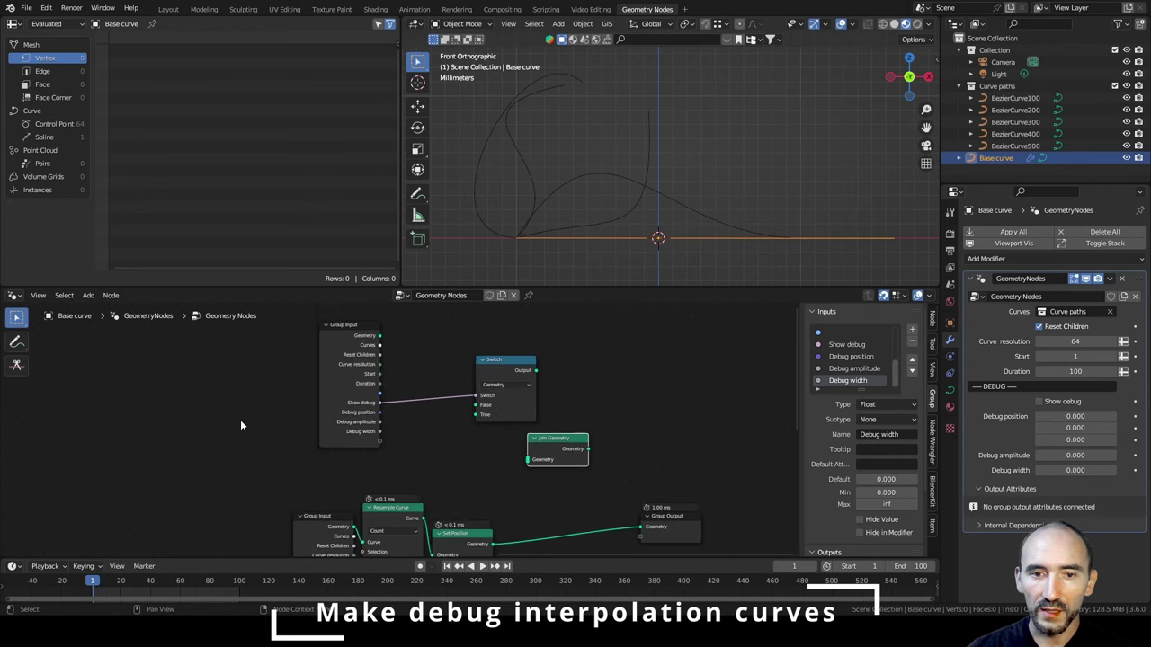
Connect the DebuCurve group's Geometry output to the Switch node's True input.
middle_drag(232, 407, 354, 405)
scroll(215, 400, down, 5)
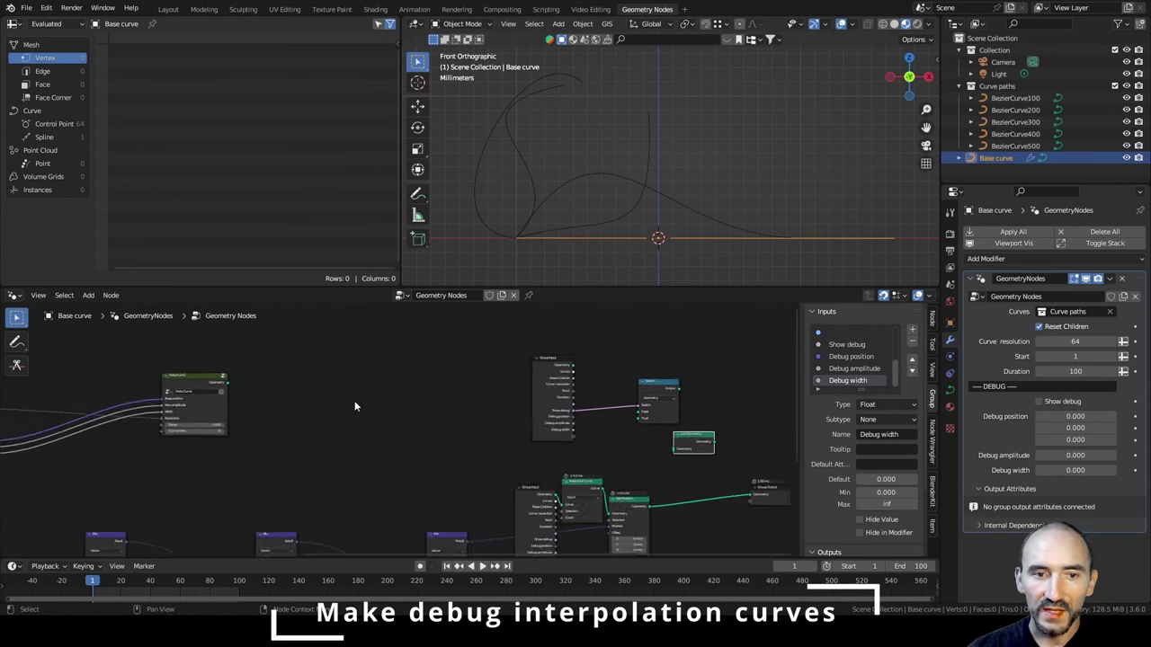
scroll(355, 405, up, 1)
drag(213, 380, 661, 418)
middle_drag(666, 425, 461, 422)
scroll(461, 421, up, 6)
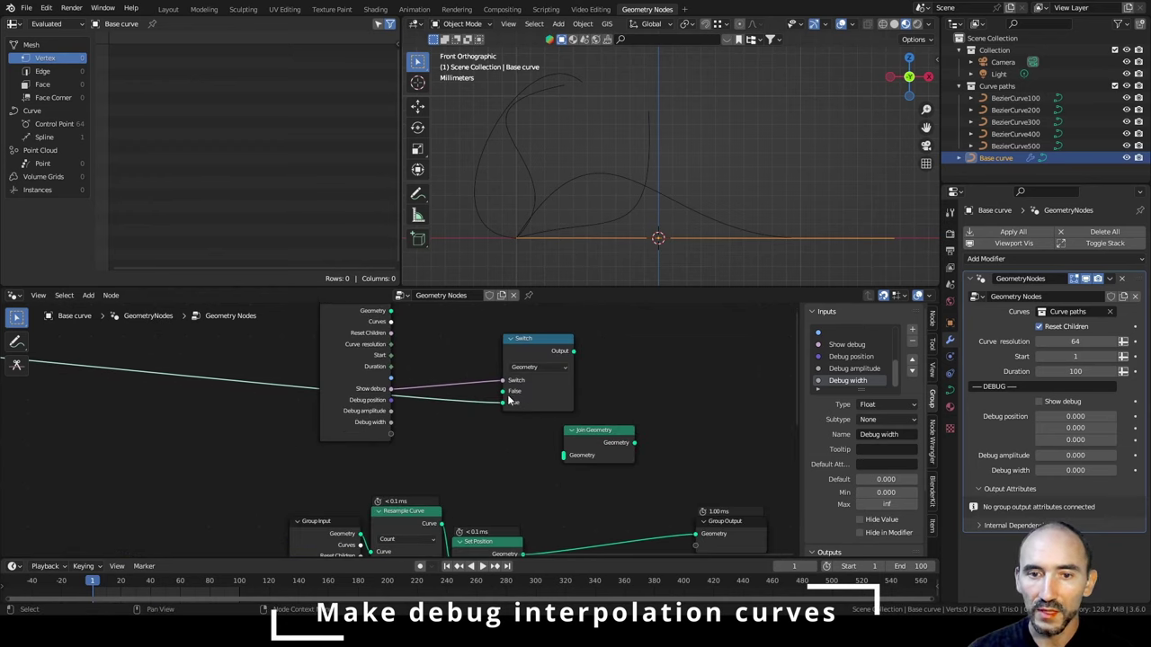
Feed the Switch output and the Set Position geometry into Join Geometry, and connect its result to the Group Output.
drag(573, 350, 621, 483)
middle_drag(620, 484, 535, 426)
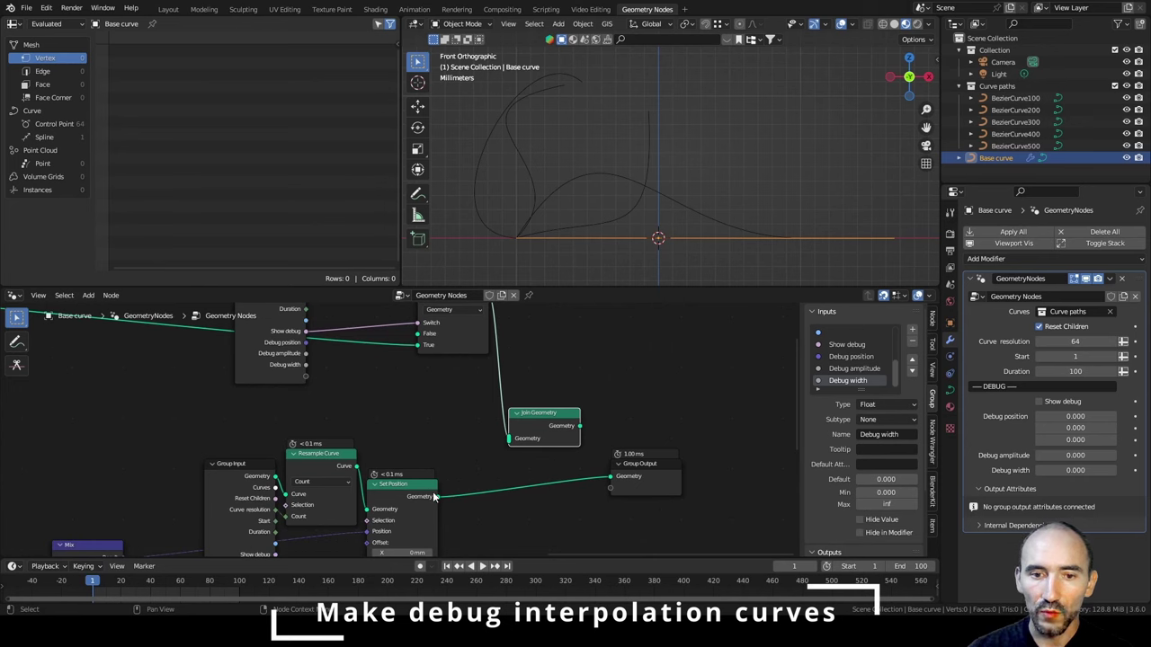
drag(436, 496, 444, 499)
drag(508, 447, 508, 447)
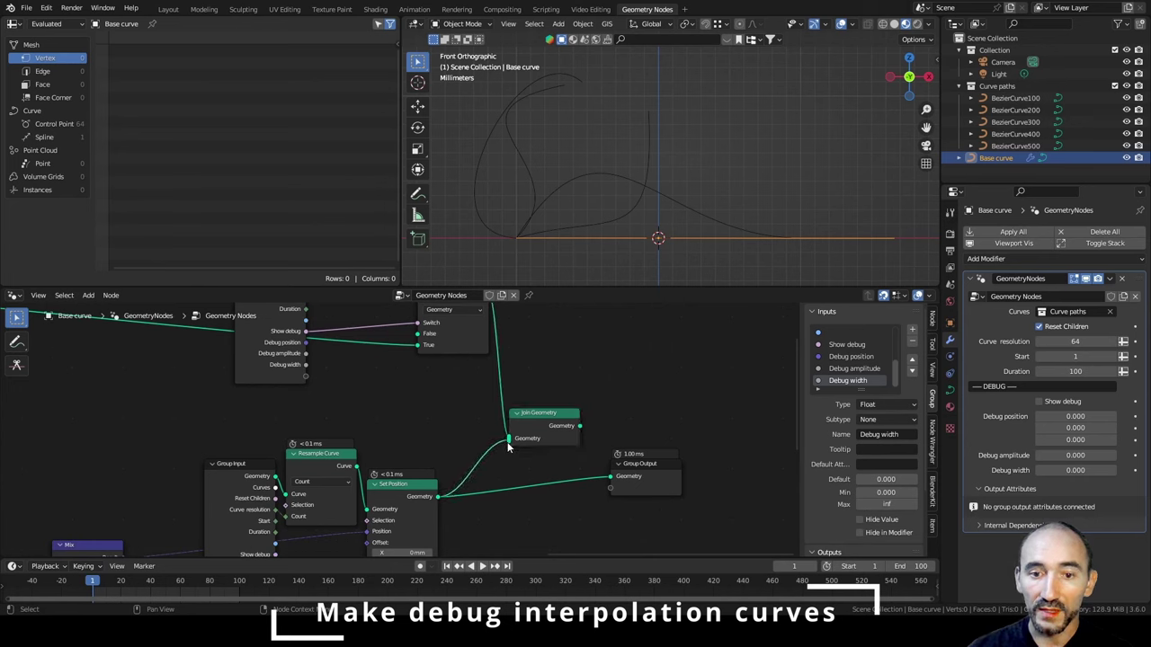
drag(585, 425, 587, 437)
drag(614, 482, 614, 483)
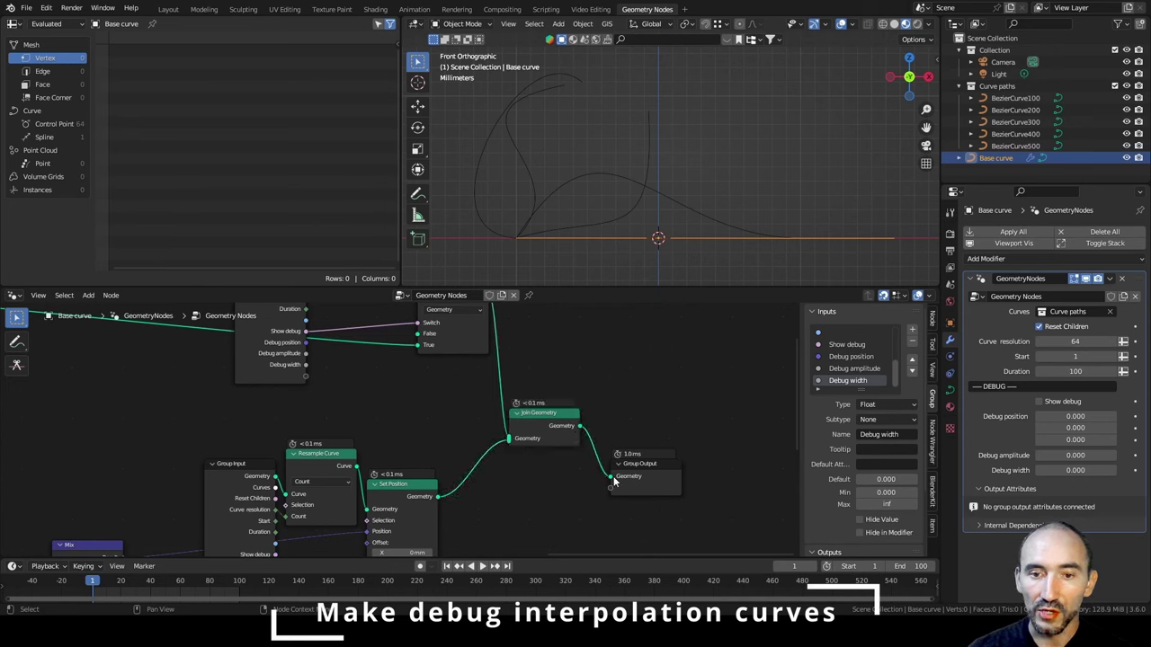
Hide the unused sockets of the Show debug Group Input, collapse the Switch node, and place both closer to Join Geometry.
middle_drag(392, 391, 562, 467)
click(440, 368)
key(ctrl+h)
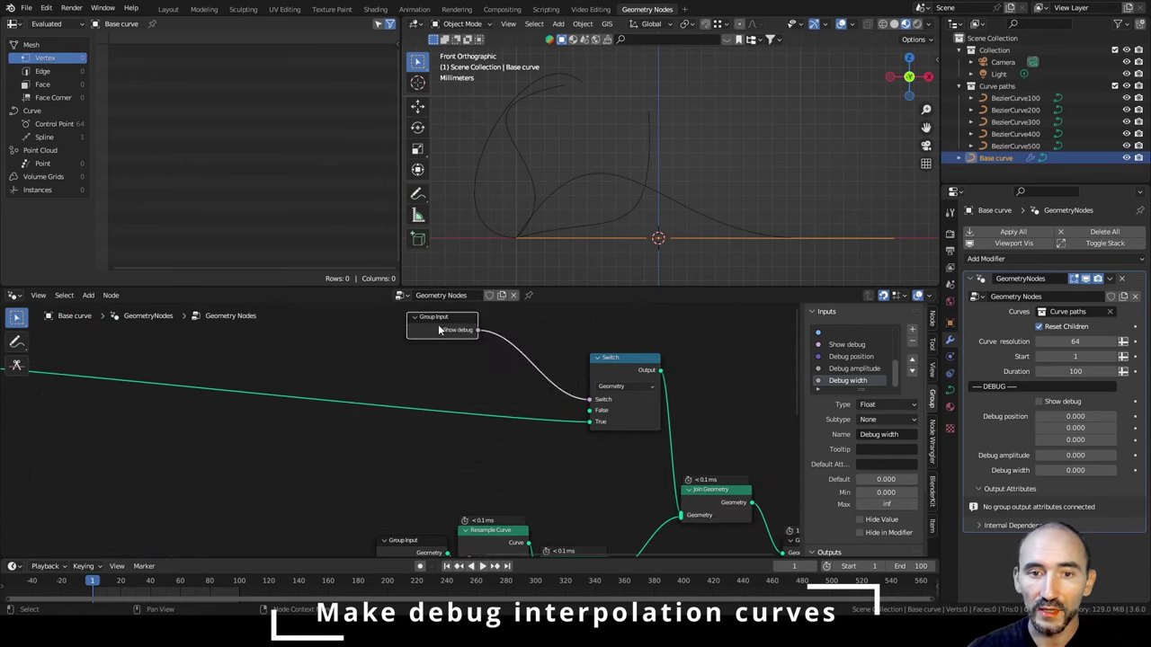
drag(440, 331, 533, 410)
click(627, 368)
key(h)
drag(626, 361, 624, 412)
Turn on Show debug in the Base curve's Geometry Nodes modifier and save the file.
middle_drag(613, 419, 481, 440)
scroll(480, 439, up, 6)
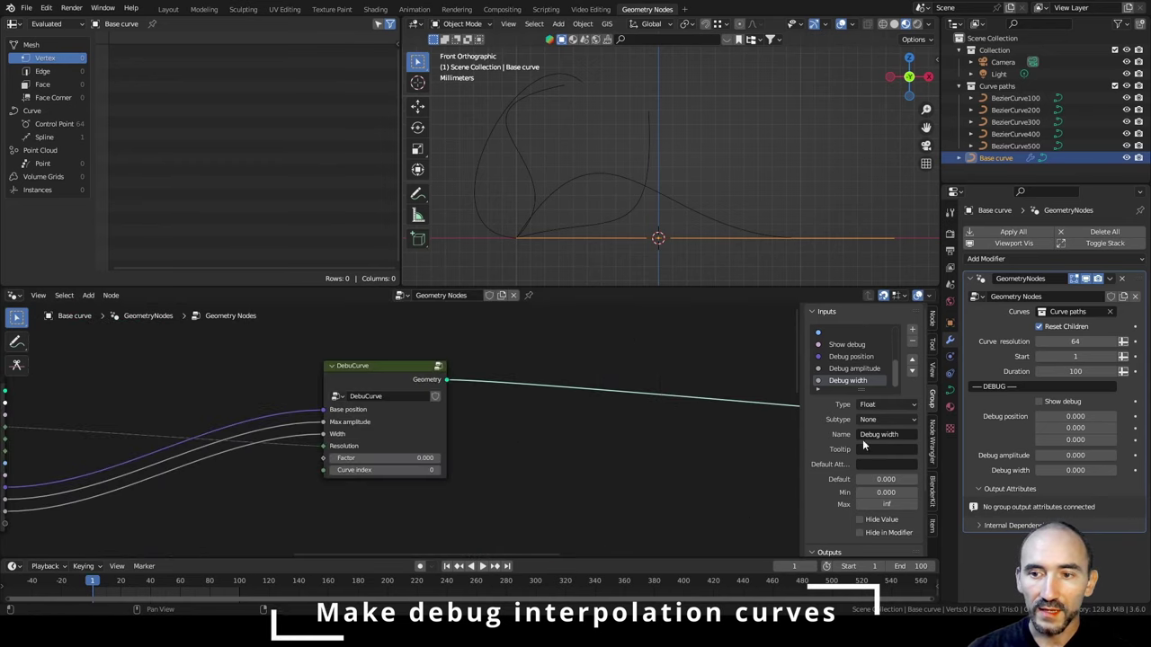
click(1057, 401)
key(ctrl+s)
Set the modifier's Debug amplitude to 0.005 and Debug width to 0.01.
middle_drag(342, 428, 501, 441)
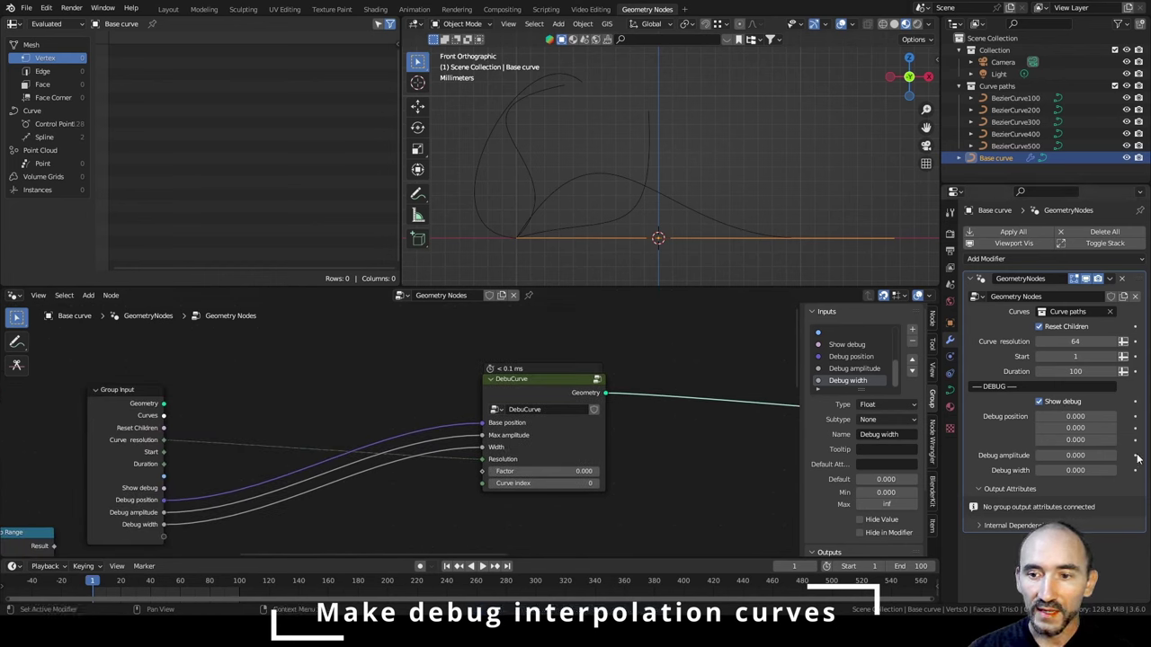
click(1086, 455)
text(0)
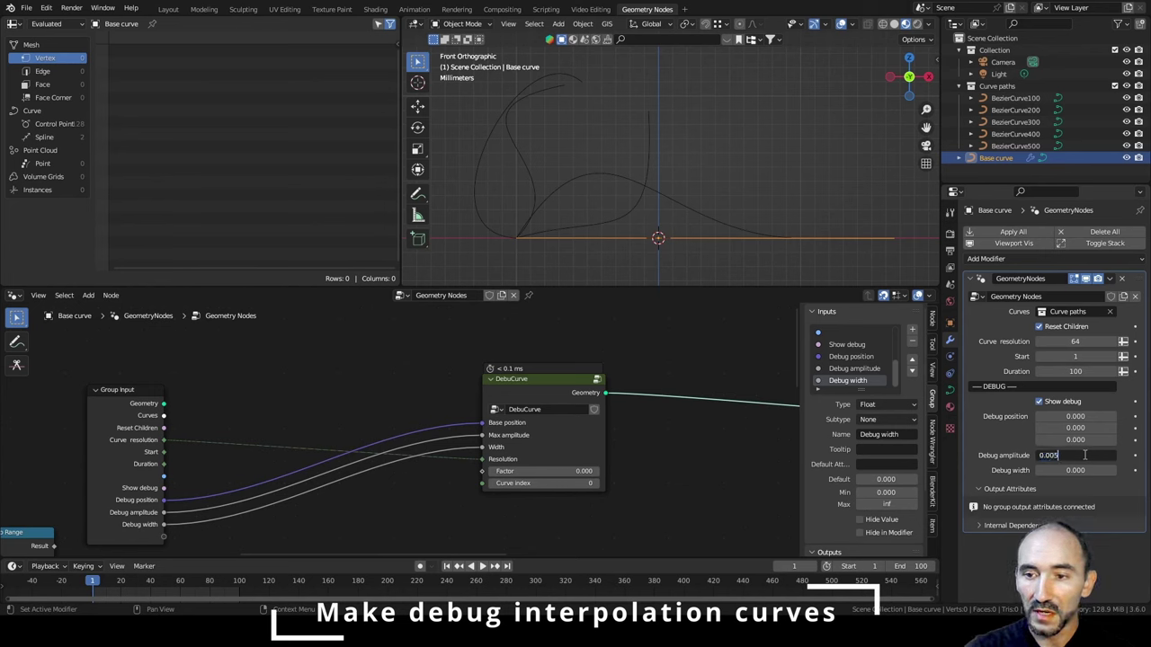
key(Tab)
text(0.0)
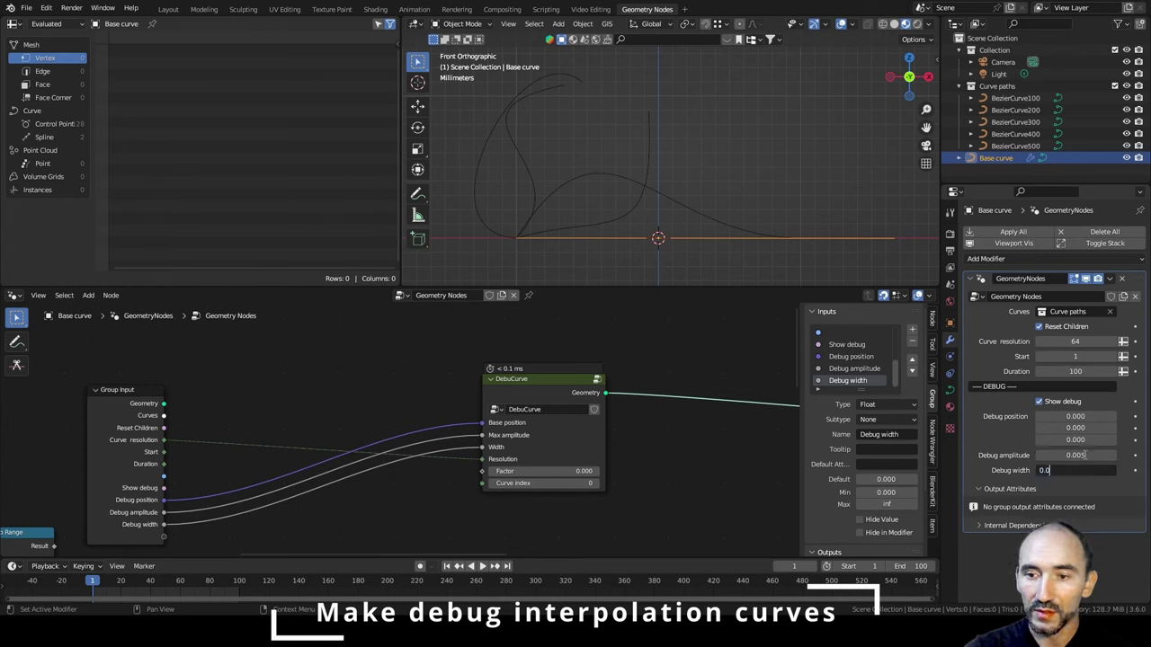
text(1)
key(Return)
Connect the Smooth Step Map Range result to the DebuCurve group's Factor input and move the Group Input clear of the link.
middle_drag(130, 558, 185, 510)
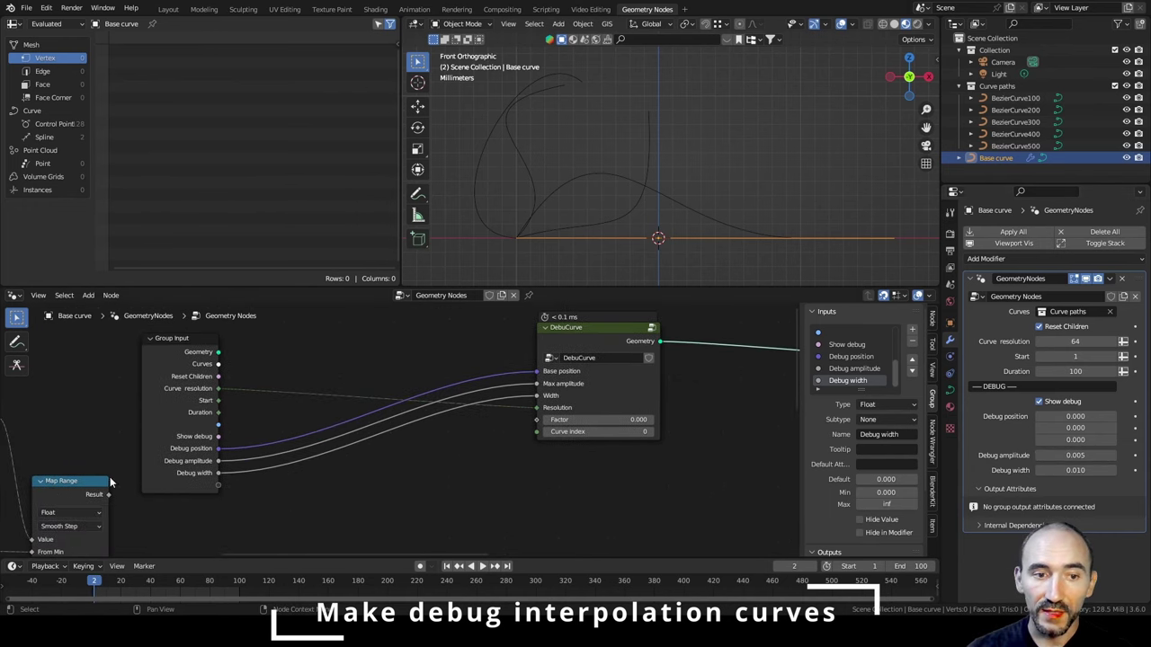
middle_drag(111, 483, 608, 350)
middle_drag(504, 387, 395, 450)
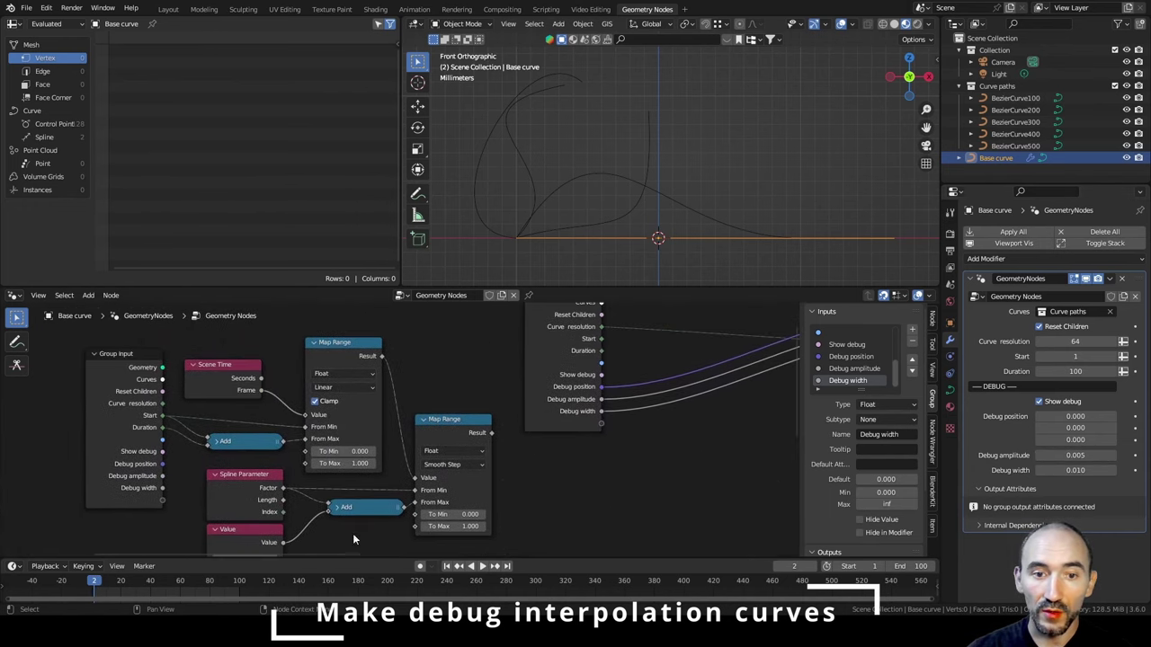
middle_drag(641, 449, 264, 489)
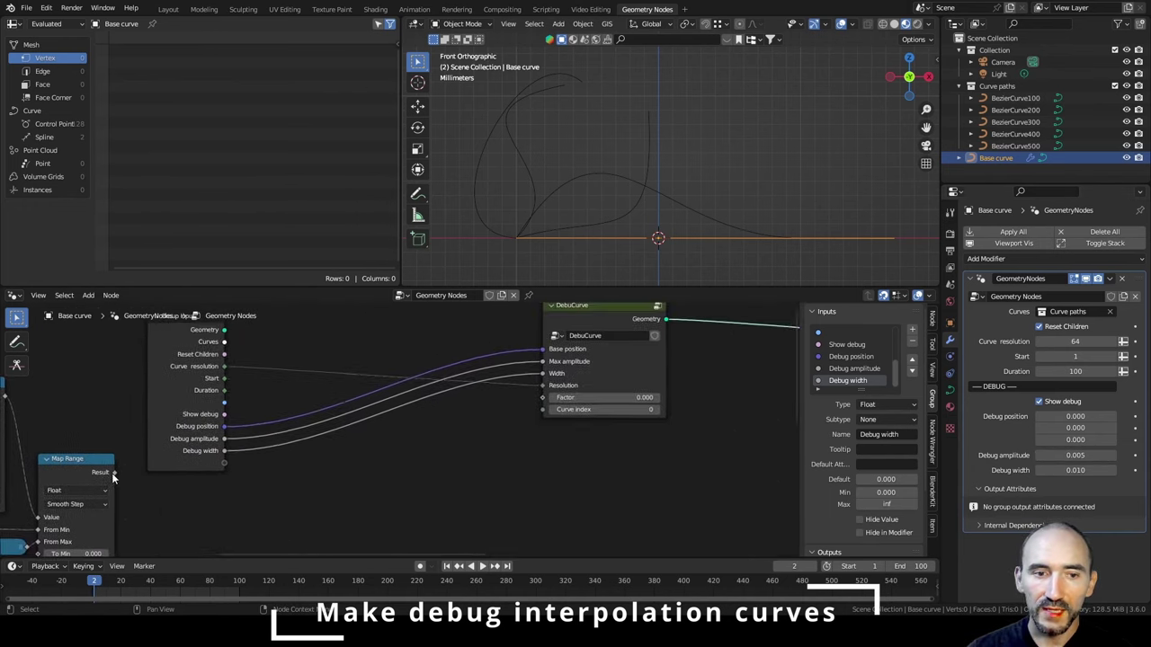
drag(114, 472, 543, 398)
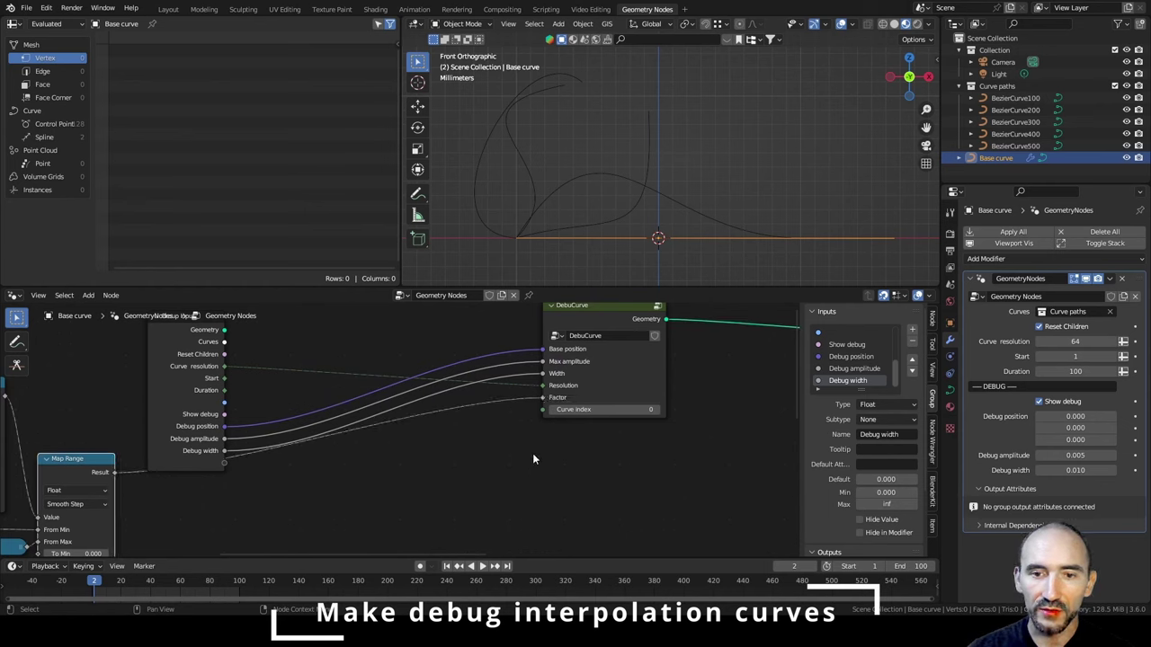
drag(177, 384, 190, 352)
Open the DebuCurve group to review how its inputs feed the curve line, and return to the main node tree.
middle_drag(624, 430, 545, 439)
click(521, 333)
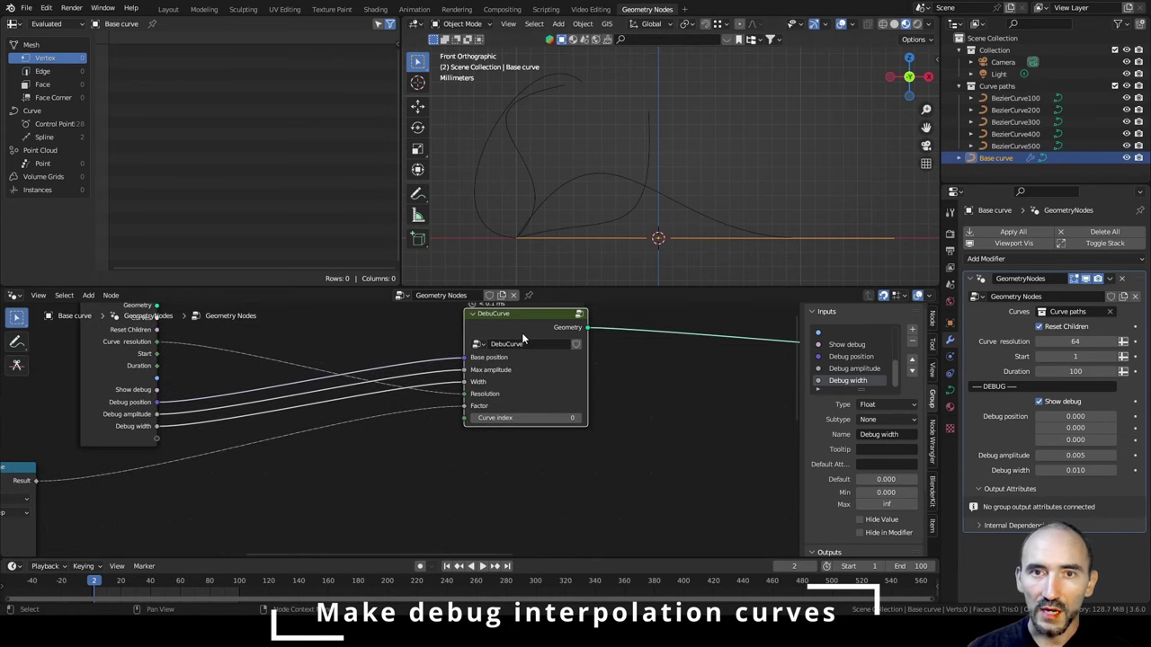
key(Tab)
middle_drag(272, 407, 502, 454)
scroll(502, 453, up, 3)
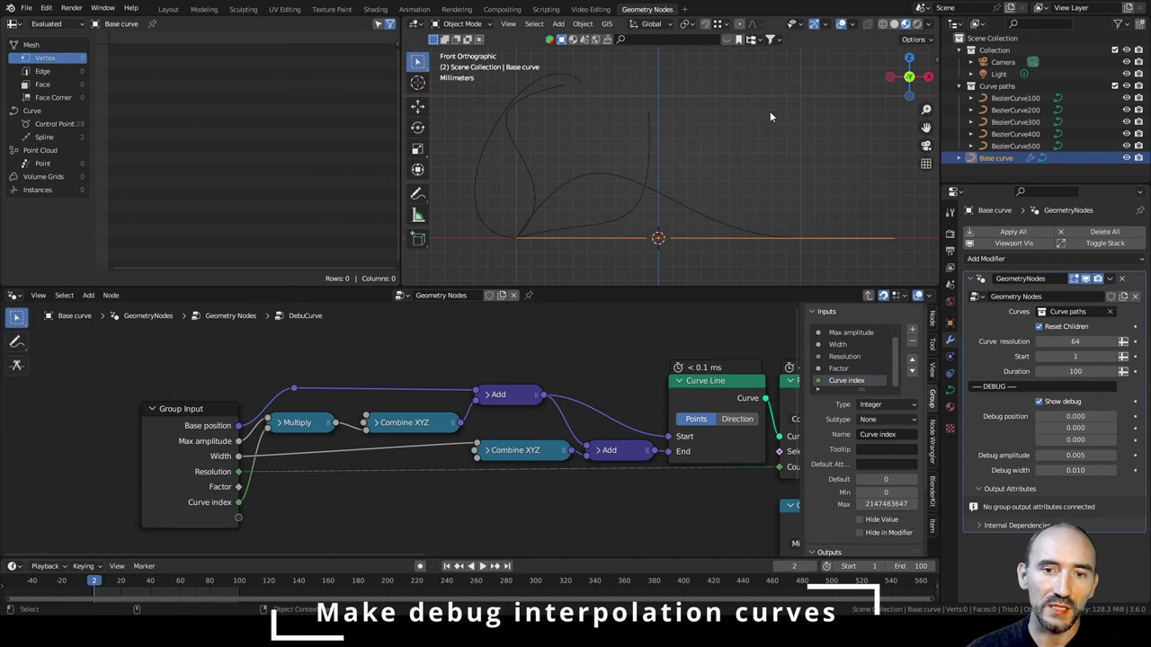
key(Tab)
middle_drag(592, 398, 583, 429)
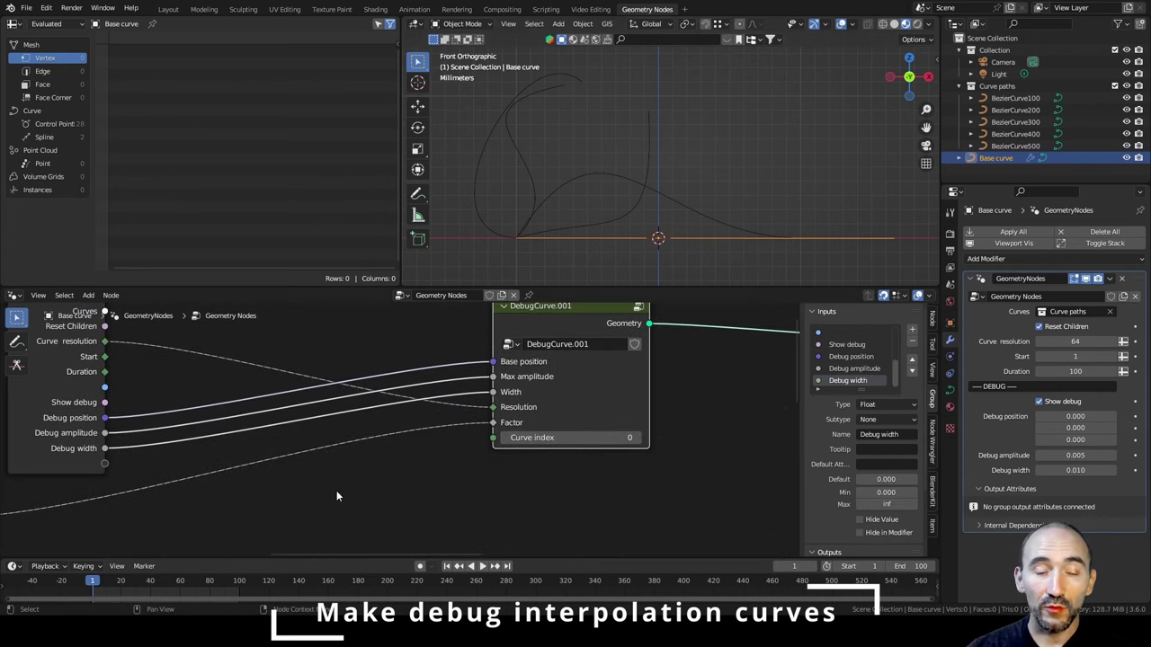
Play the animation briefly and scrub the timeline to frame 35 to check the debug curve.
click(483, 570)
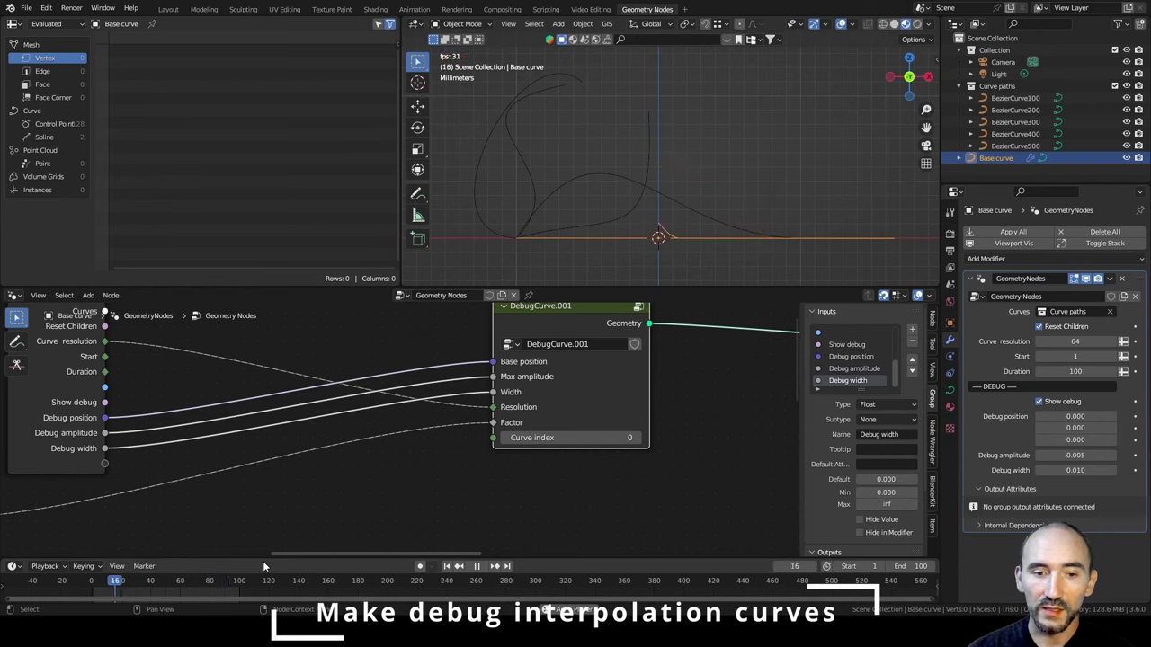
click(477, 566)
click(96, 581)
drag(97, 582, 143, 582)
Set the timeline's end frame to 200.
click(920, 567)
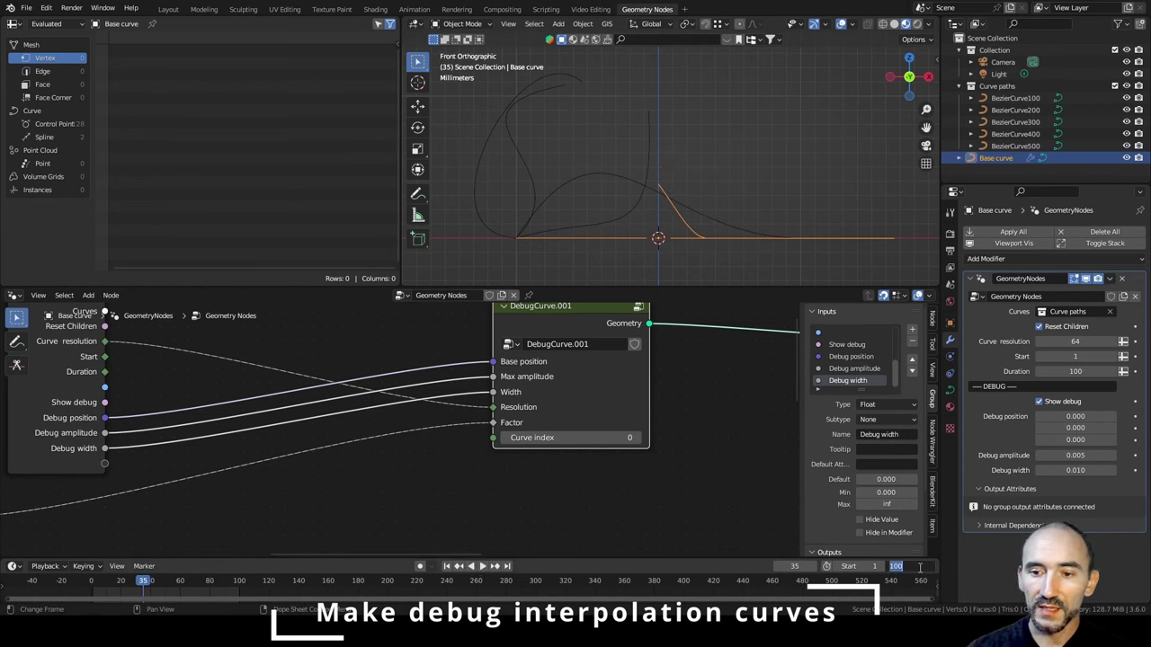
text(200)
key(Return)
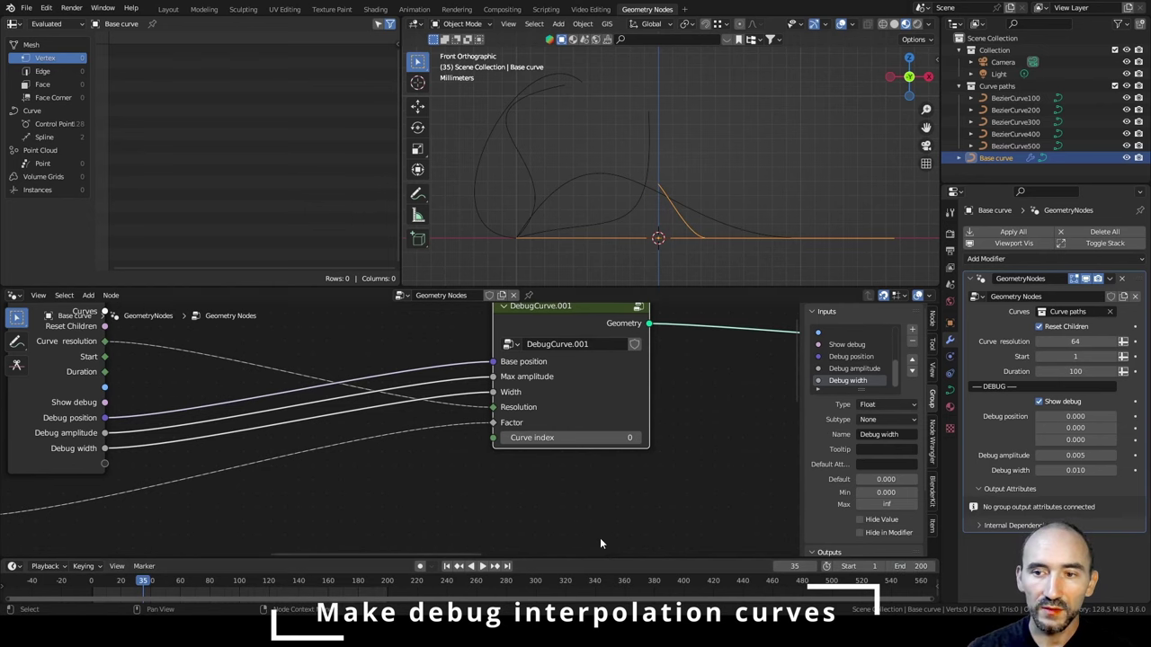
Play and scrub the animation again, stopping at frame 86 to examine the debug curve's shape.
key(space)
drag(118, 582, 158, 582)
scroll(512, 353, down, 2)
key(space)
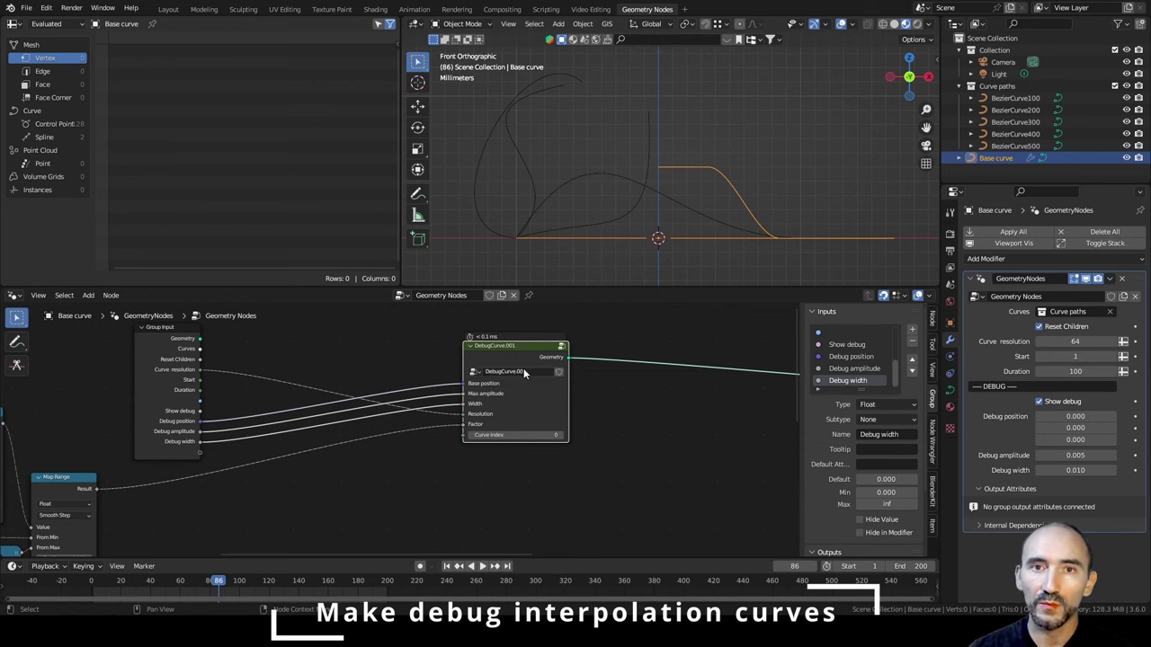
Open the DebugCurve.001 group and examine the Clamp, Multiply and Combine XYZ nodes feeding the Set Position offset.
key(Tab)
middle_drag(702, 444, 554, 394)
scroll(541, 400, up, 3)
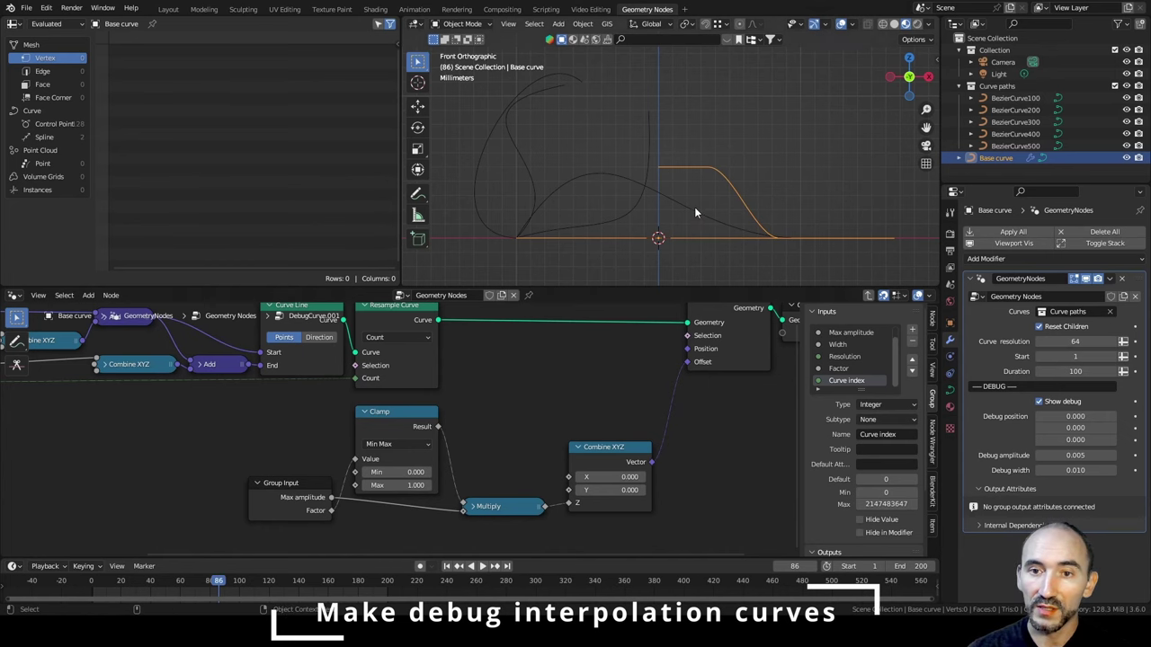
scroll(700, 261, down, 1)
middle_drag(705, 361, 647, 403)
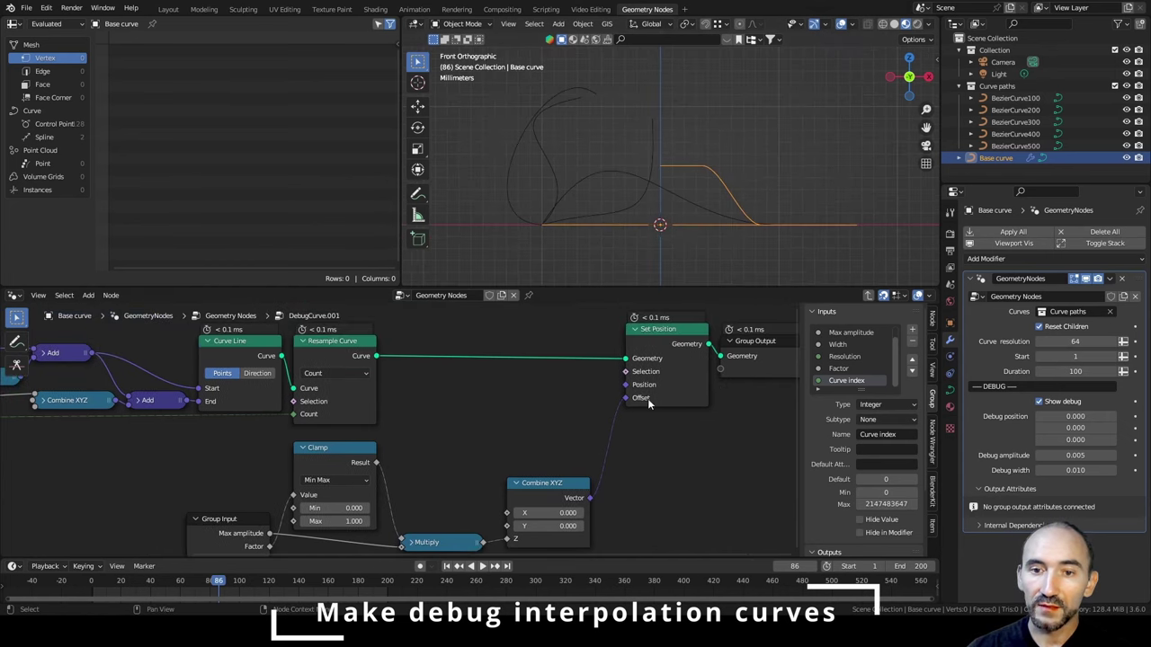
Leave the DebugCurve.001 group and set the modifier's Debug position X to 0.02 to offset the debug curve from the base curve.
key(Tab)
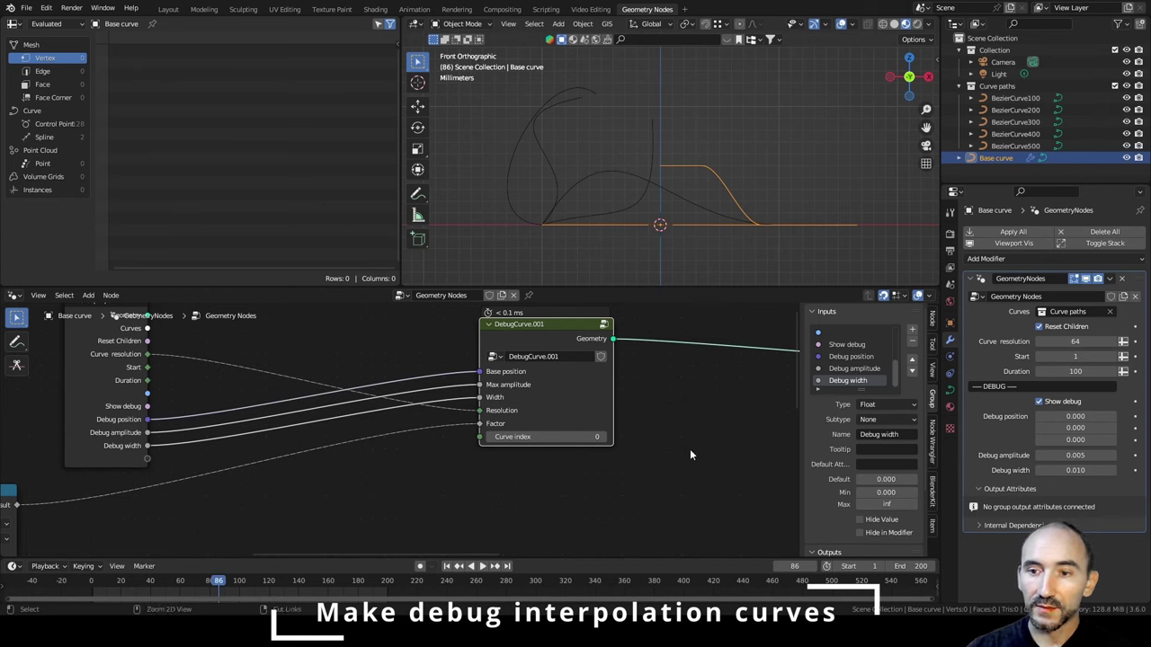
scroll(720, 216, down, 1)
shift+middle_drag(794, 208, 677, 209)
scroll(675, 208, up, 2)
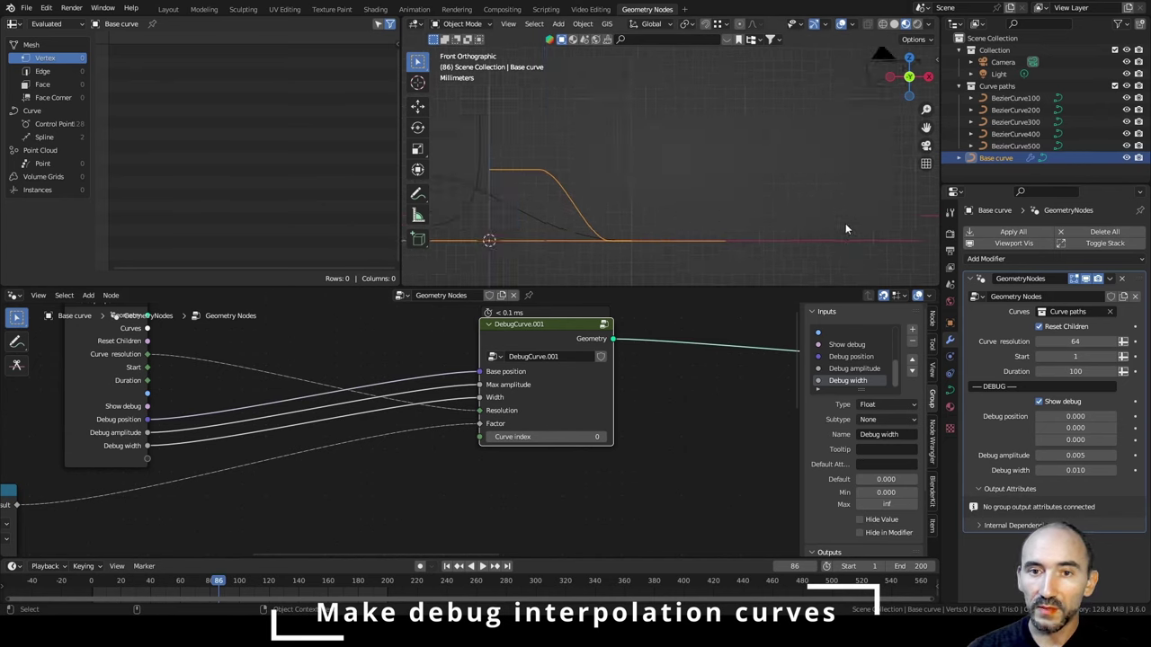
scroll(838, 224, down, 2)
click(1075, 417)
text(0.0)
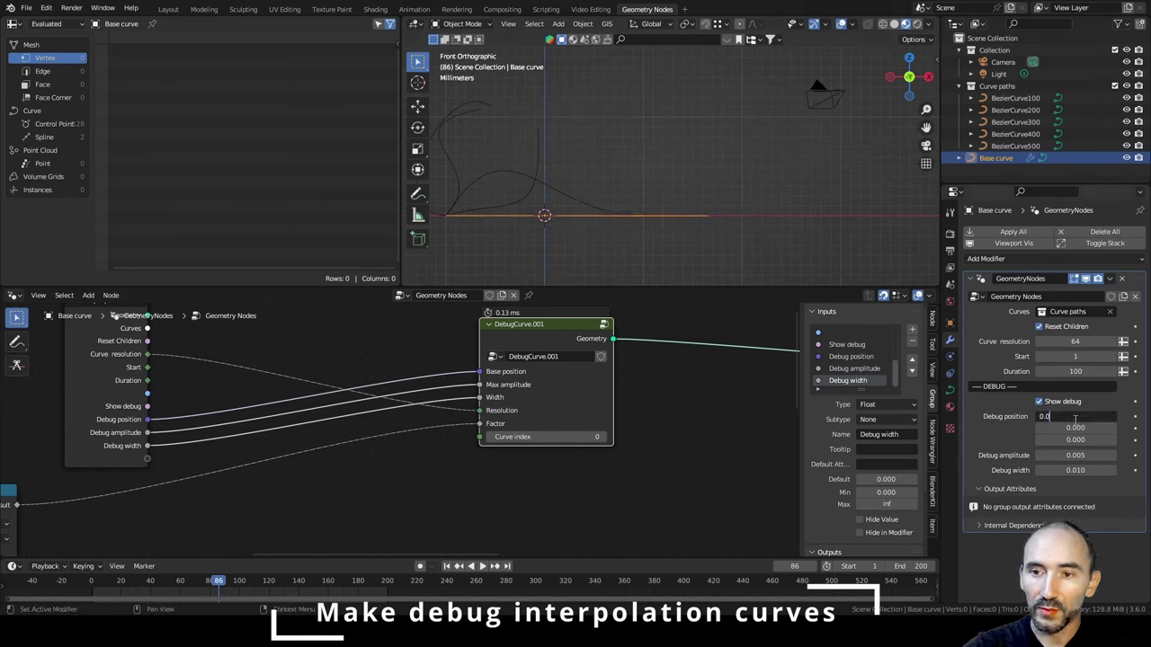
text(2)
key(Return)
shift+middle_drag(694, 190, 734, 202)
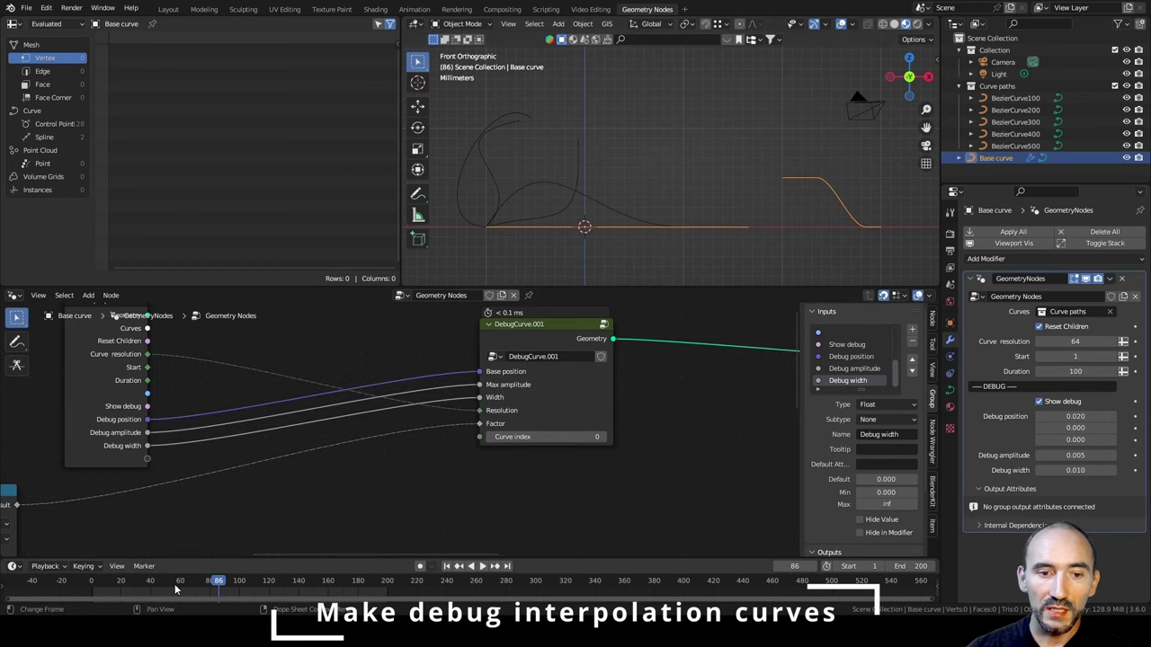
Play and scrub the animation, stopping at frame 100, to check the offset debug curve.
key(shift+Left)
key(space)
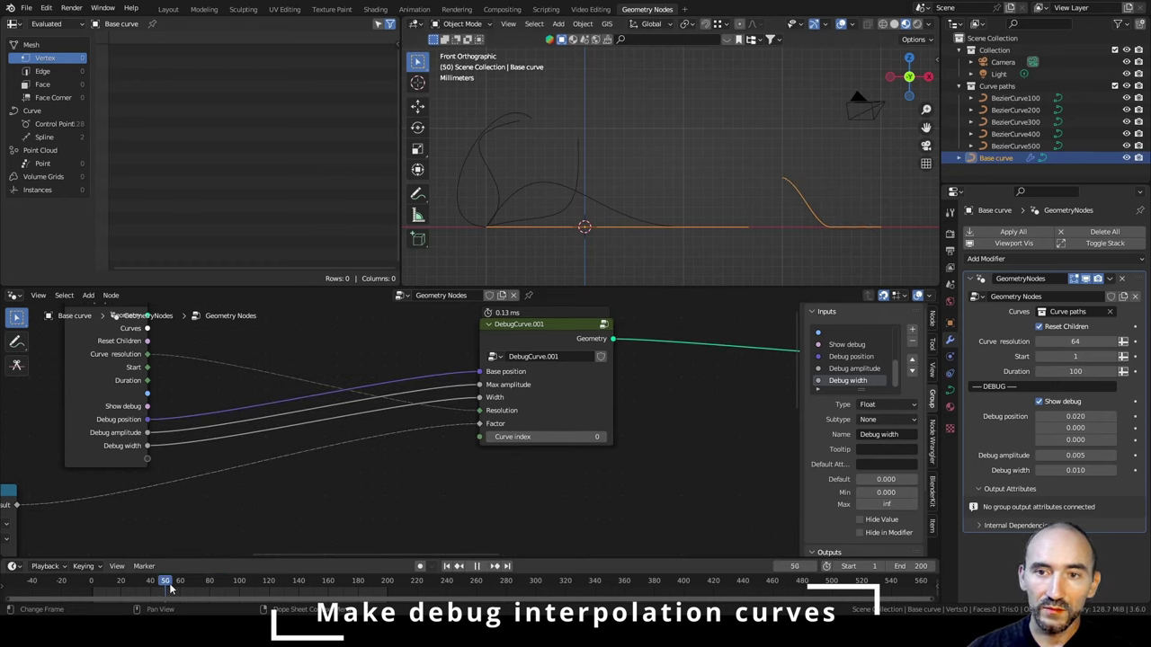
drag(170, 587, 239, 591)
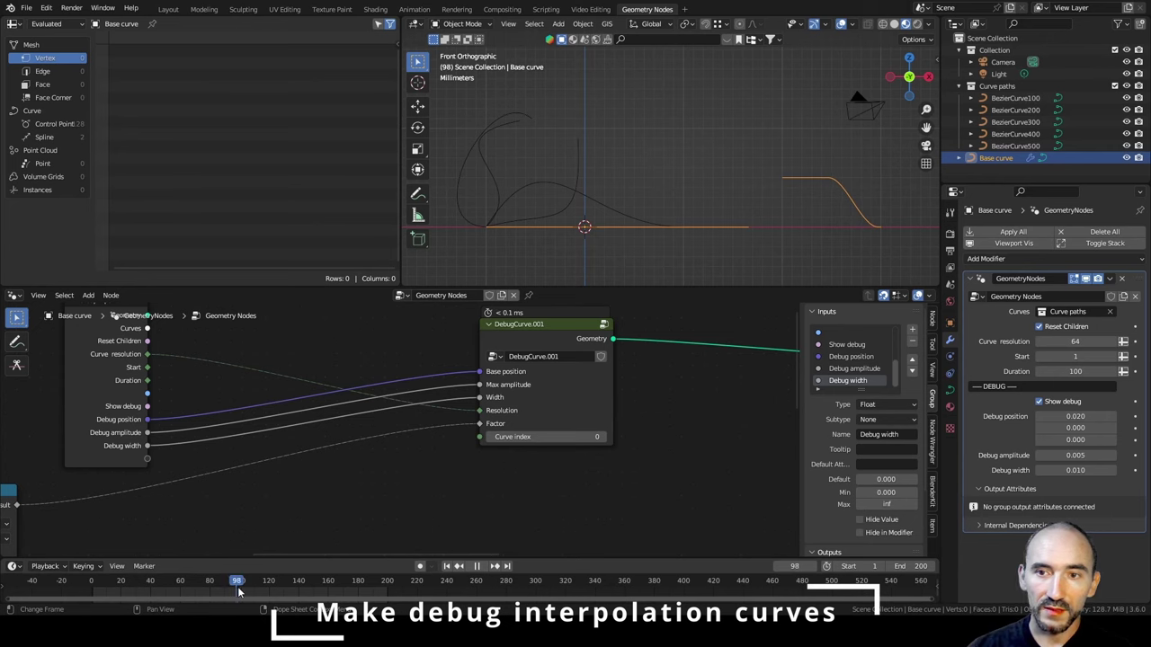
key(space)
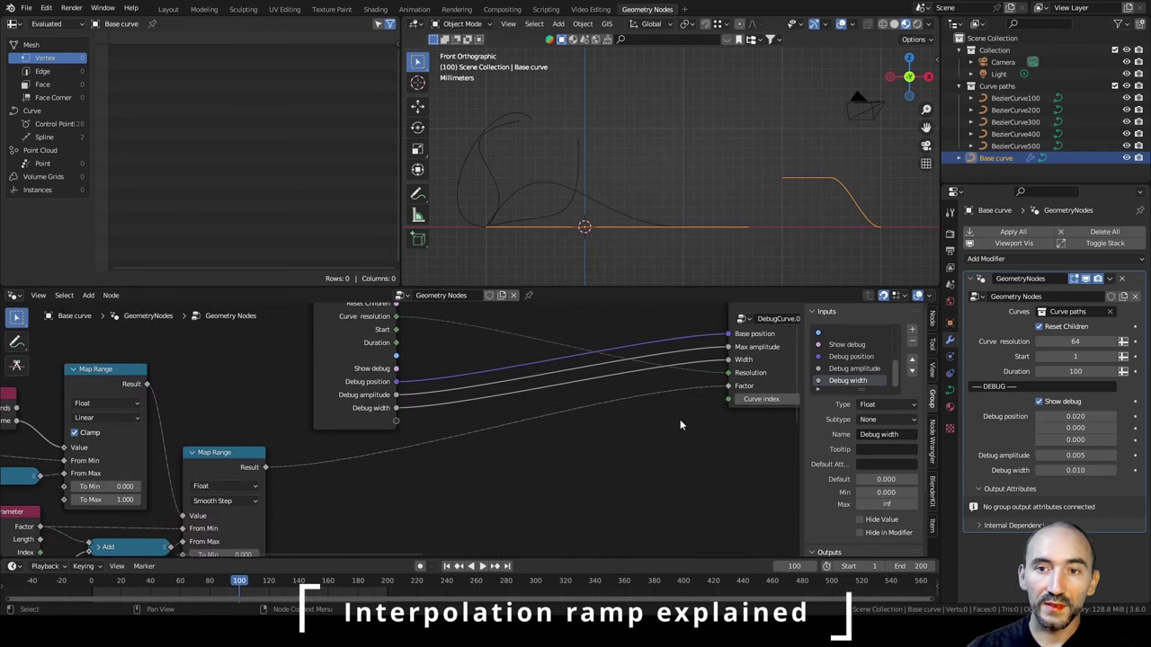
Return the timeline to frame 1 with the debug curve and both Map Range nodes in close view.
scroll(630, 177, up, 6)
shift+middle_drag(800, 198, 643, 147)
scroll(628, 178, down, 1)
scroll(642, 146, up, 1)
middle_drag(225, 375, 419, 468)
scroll(419, 467, up, 3)
click(92, 584)
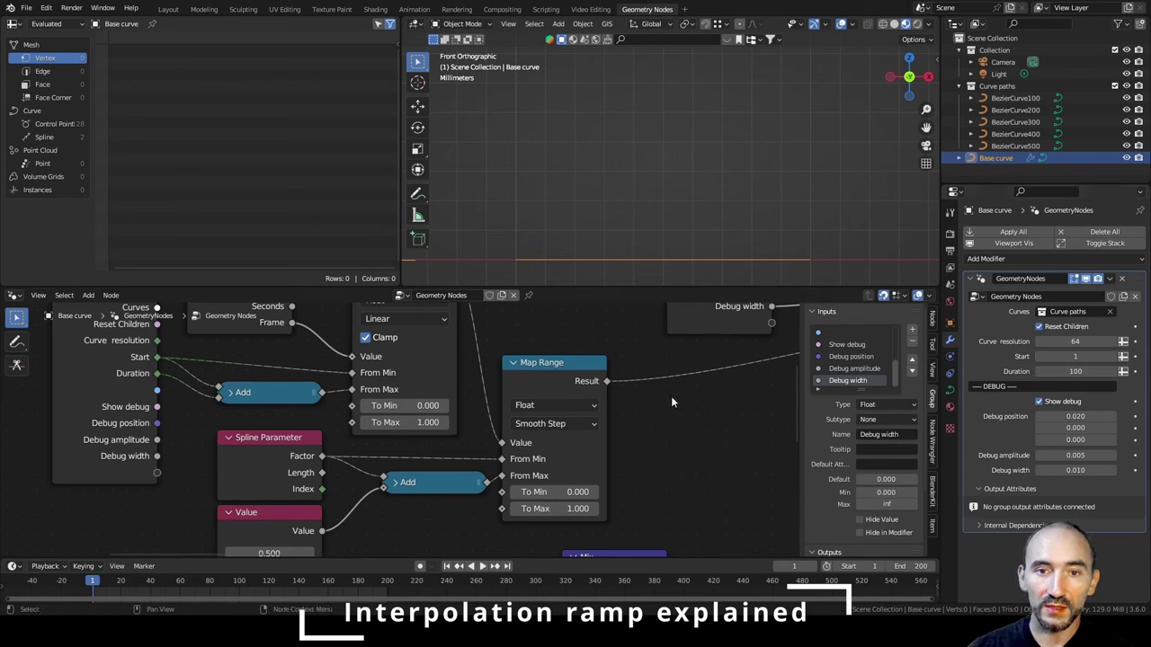
Change the interpolation type of the Map Range node fed by the Spline Parameter to Linear.
scroll(286, 394, down, 1)
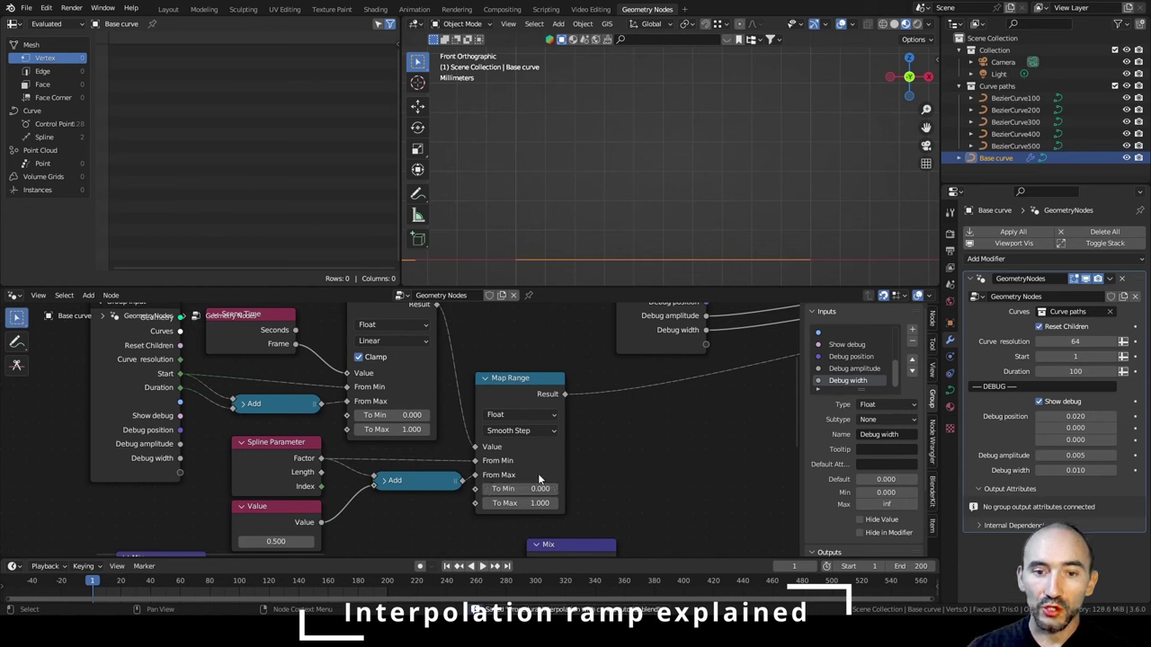
click(531, 430)
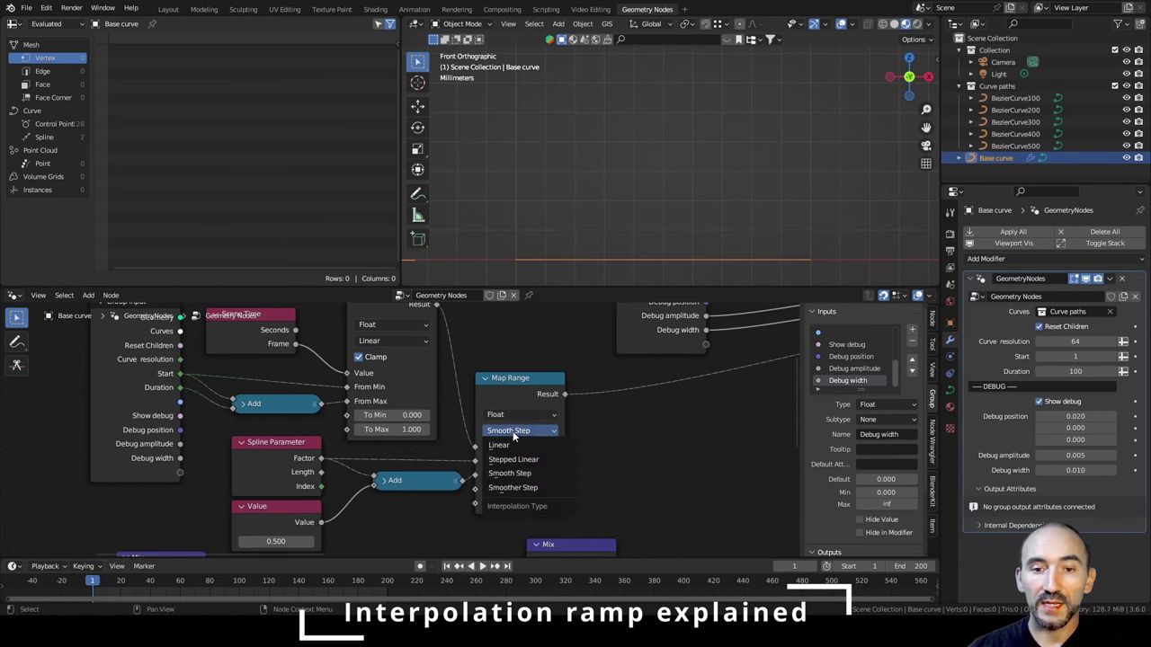
click(504, 445)
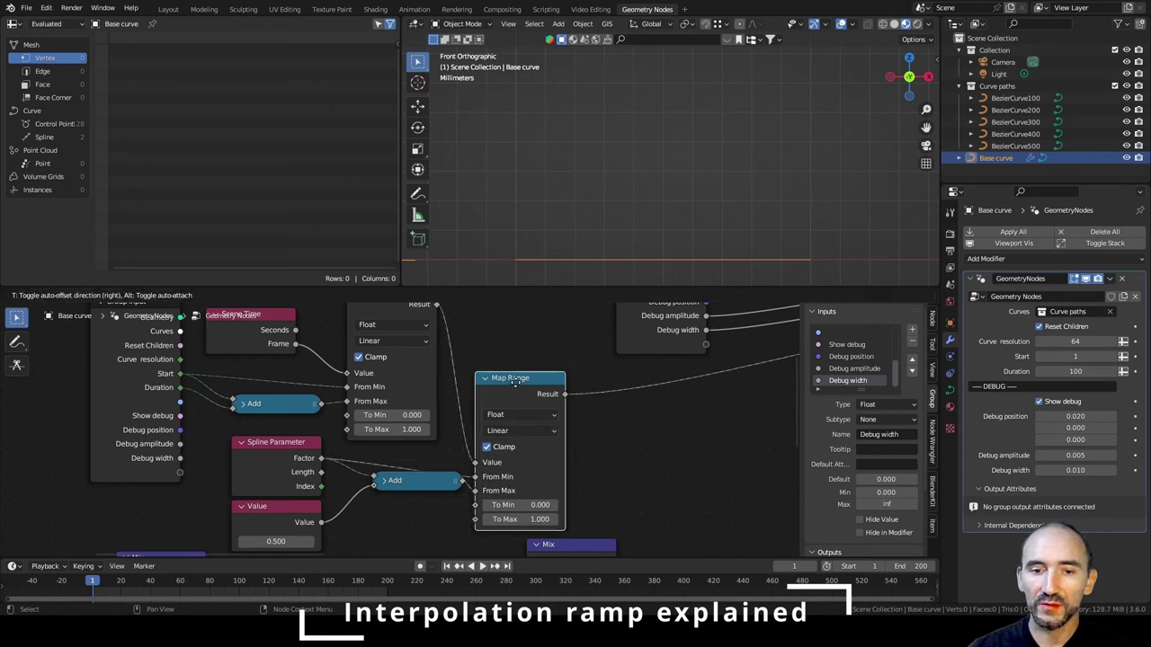
drag(516, 394, 516, 381)
Scrub to frame 11 and inspect the input and result values of the two Map Range nodes.
drag(93, 582, 114, 586)
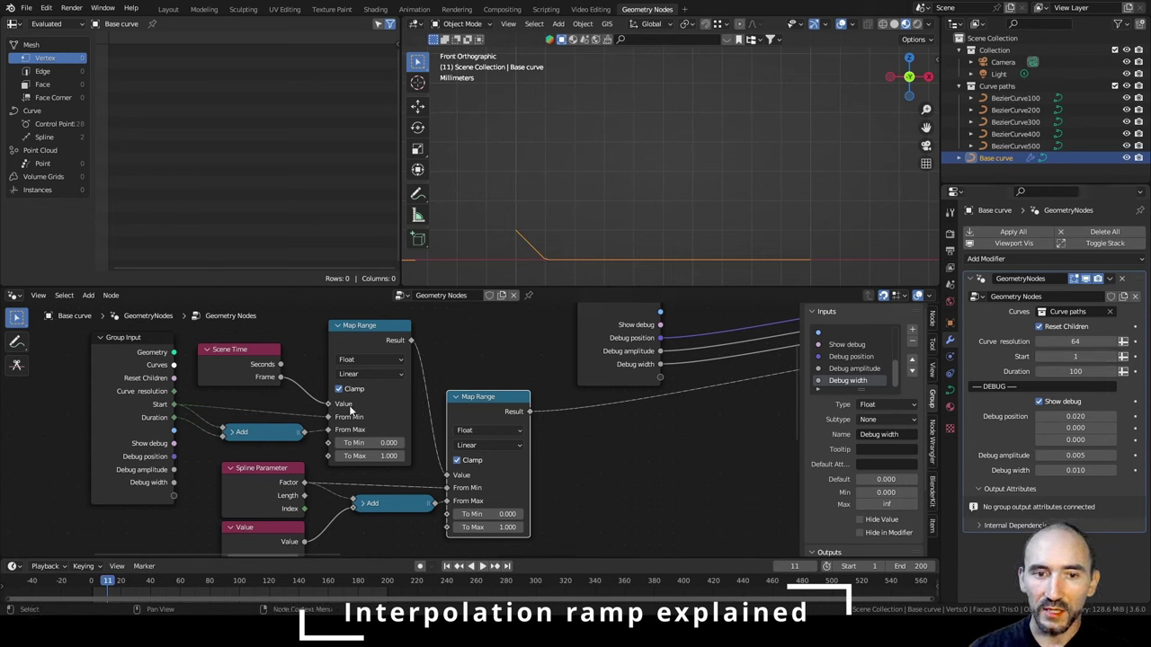
mouse_move(348, 421)
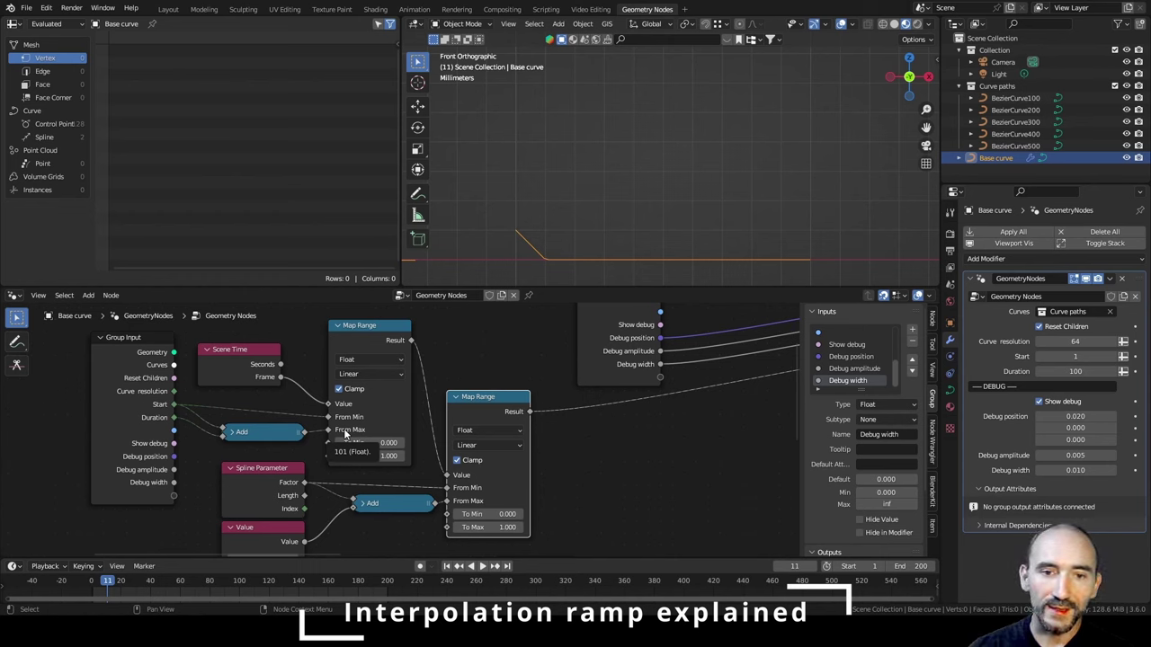
mouse_move(411, 342)
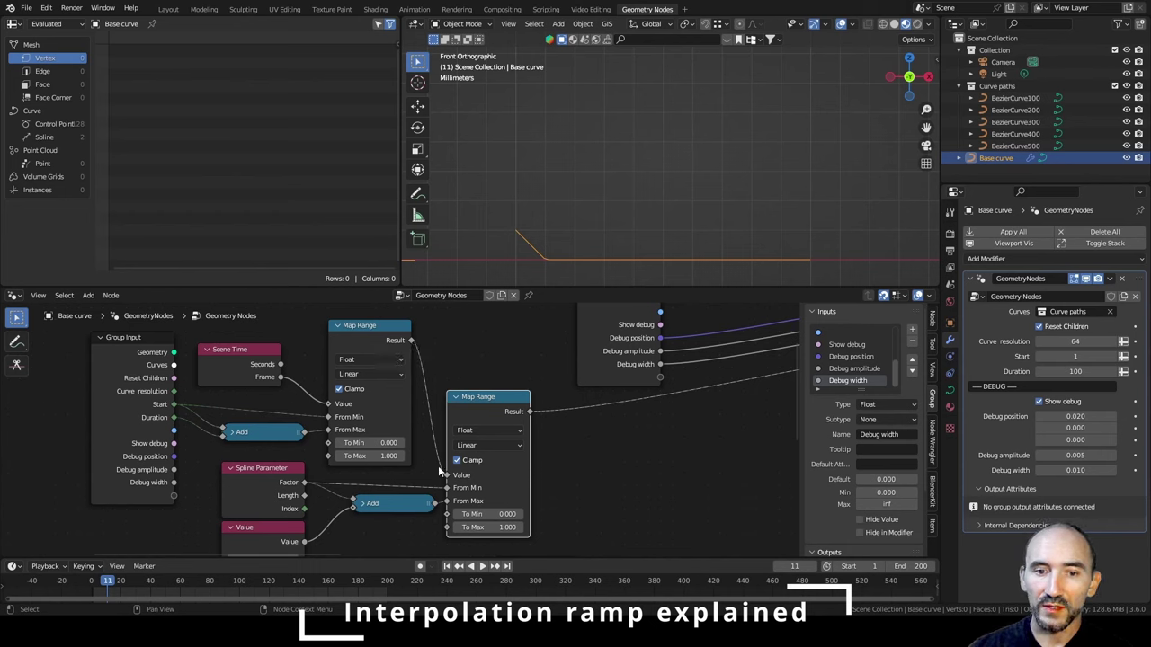
mouse_move(467, 483)
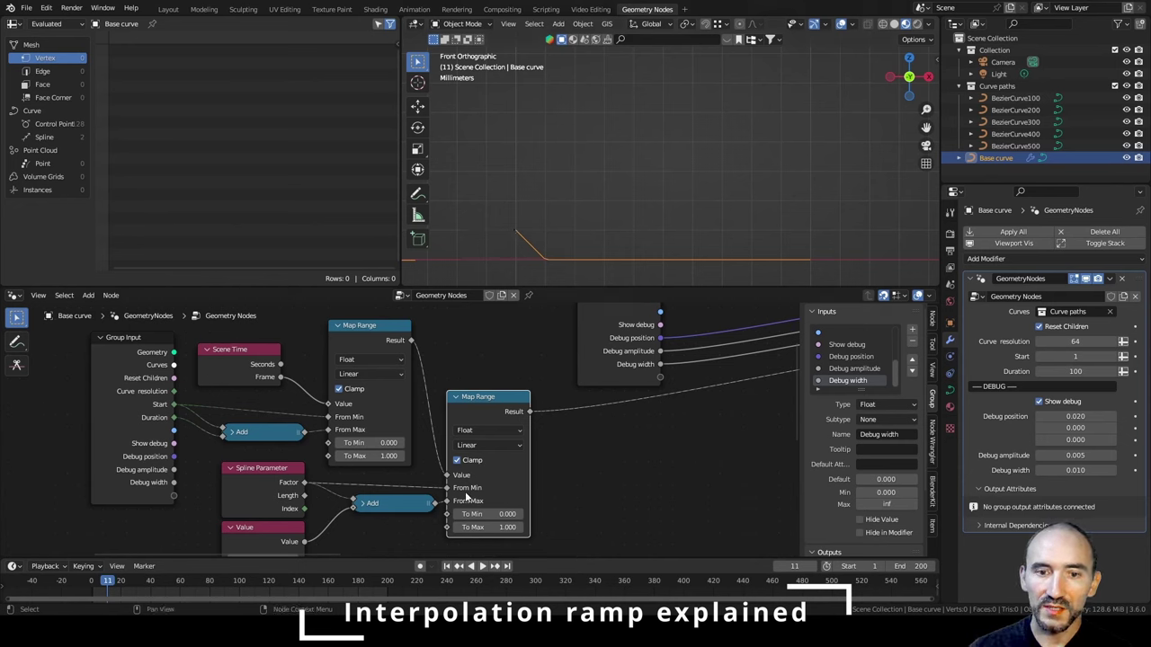
mouse_move(472, 510)
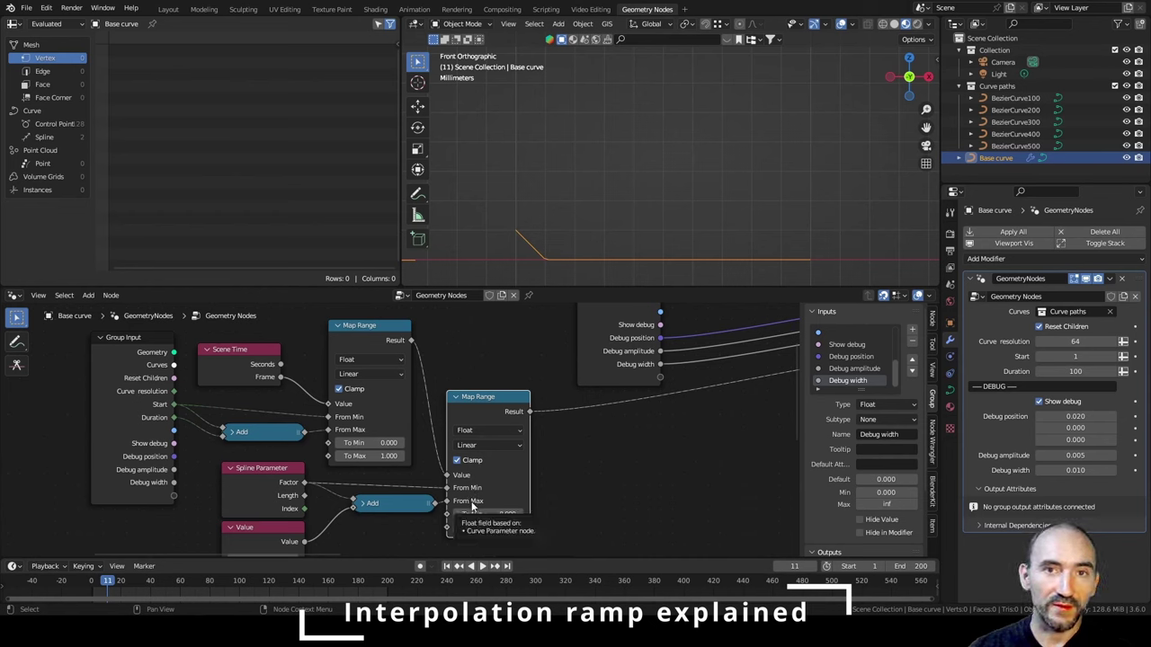
Annotate the second Map Range node with an arrow, the values 0,1, 0 and 0,5, the mapping 0-1 => 0,2, and the fraction 1/5.
key(shift+space)
key(d)
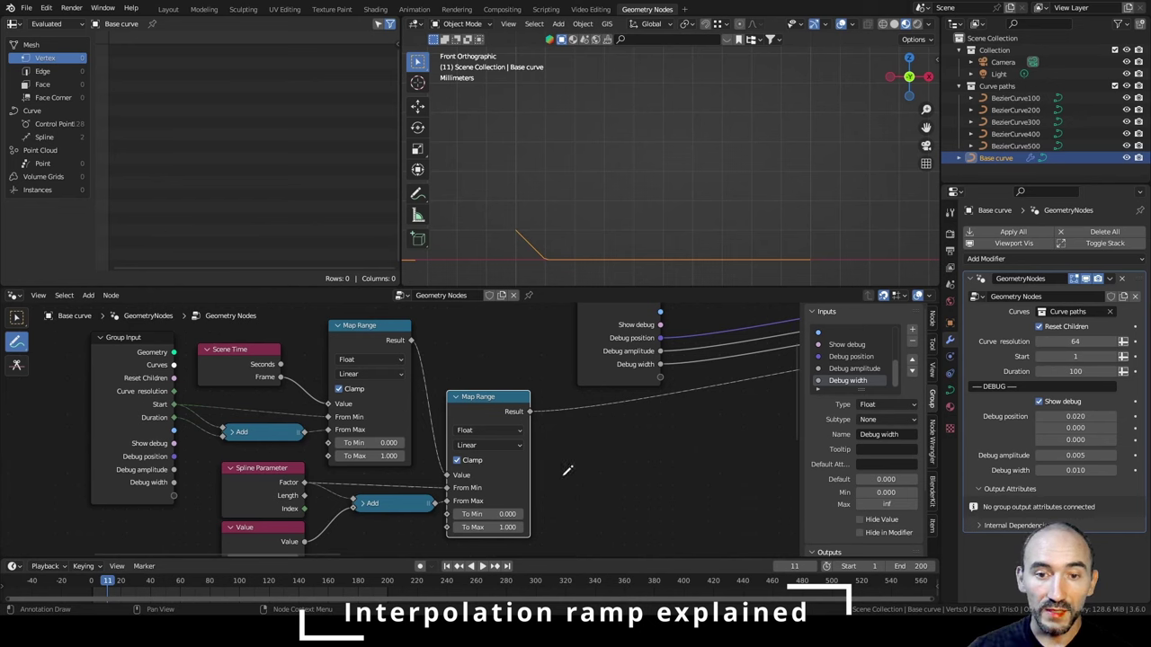
drag(567, 470, 545, 488)
drag(612, 436, 627, 437)
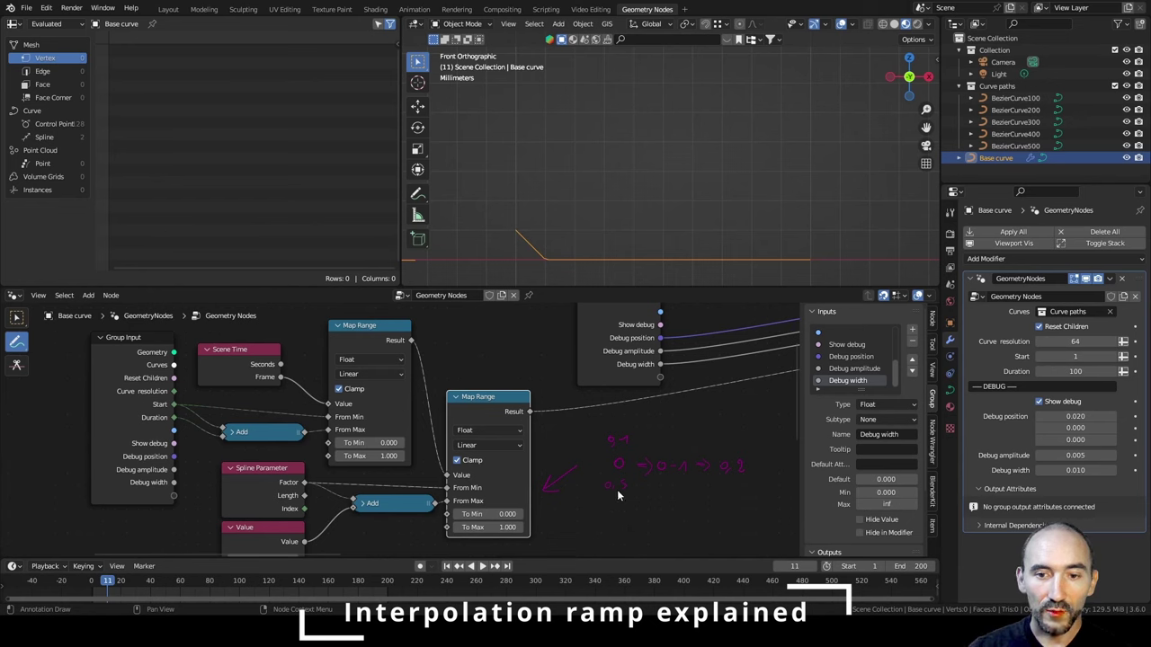
mouse_move(650, 506)
mouse_down()
mouse_move(660, 516)
mouse_move(650, 534)
mouse_up()
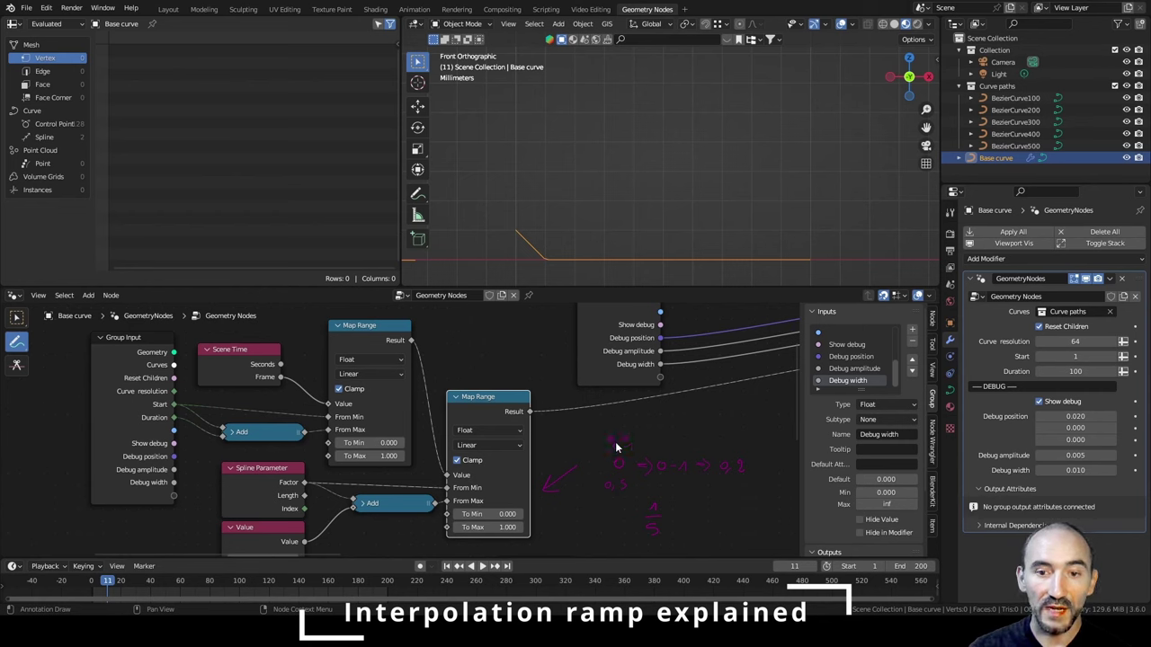
Circle the annotated 0,2 result and write 20% beside it.
drag(622, 437, 624, 446)
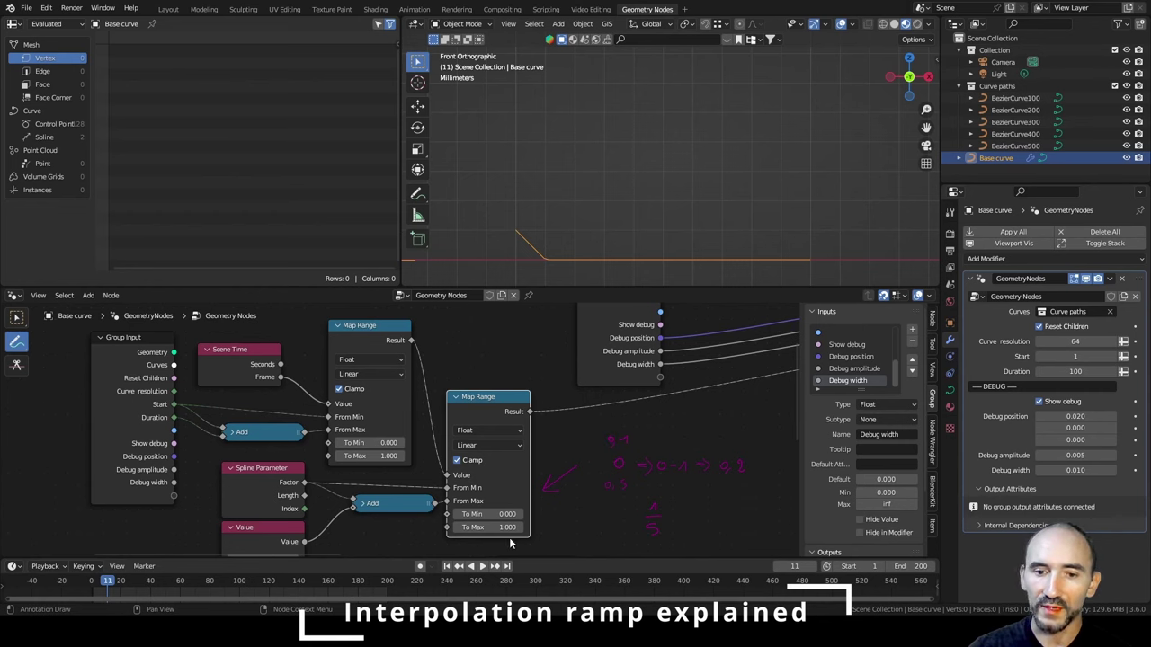
mouse_move(724, 451)
mouse_down()
mouse_move(732, 478)
mouse_move(727, 456)
mouse_move(719, 492)
mouse_up()
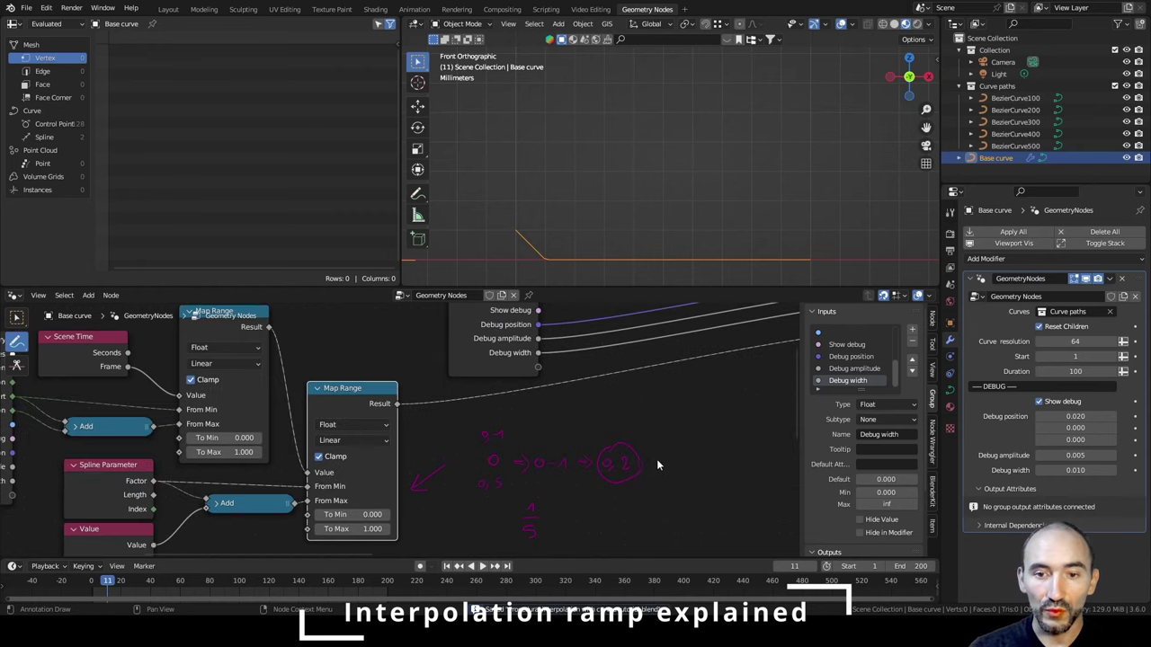
mouse_move(656, 464)
mouse_down()
mouse_move(693, 441)
mouse_move(683, 467)
mouse_up()
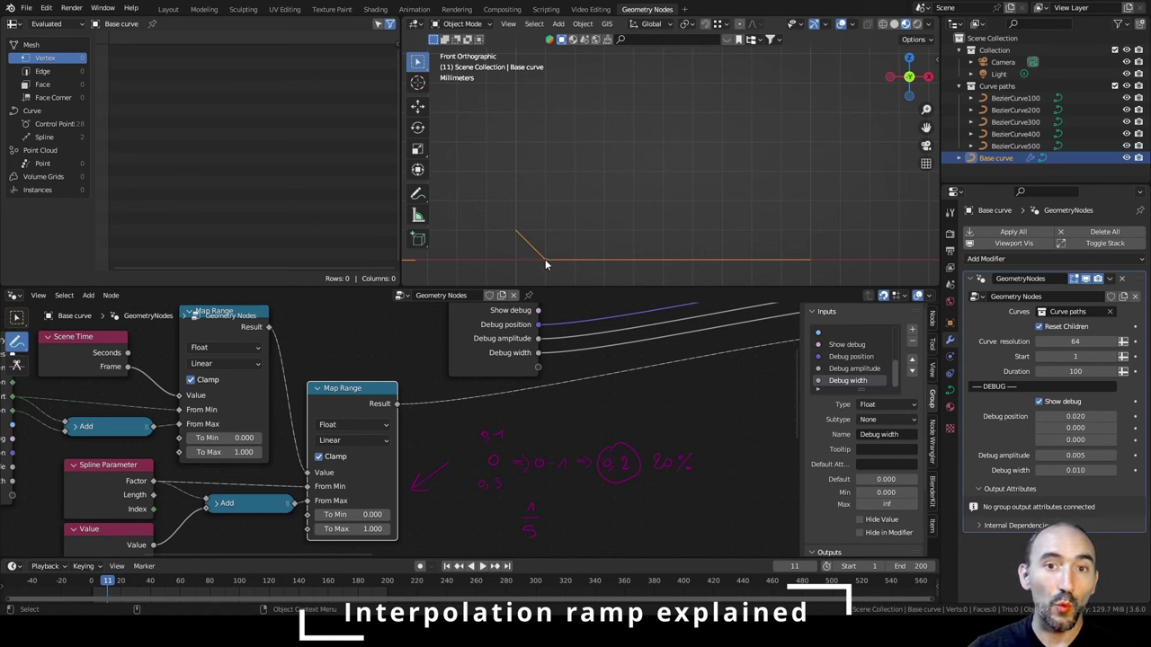
Annotate a second example under the arrow with value 0,1, range 0,1 to 0,6 and the result 0.
middle_drag(153, 481, 206, 465)
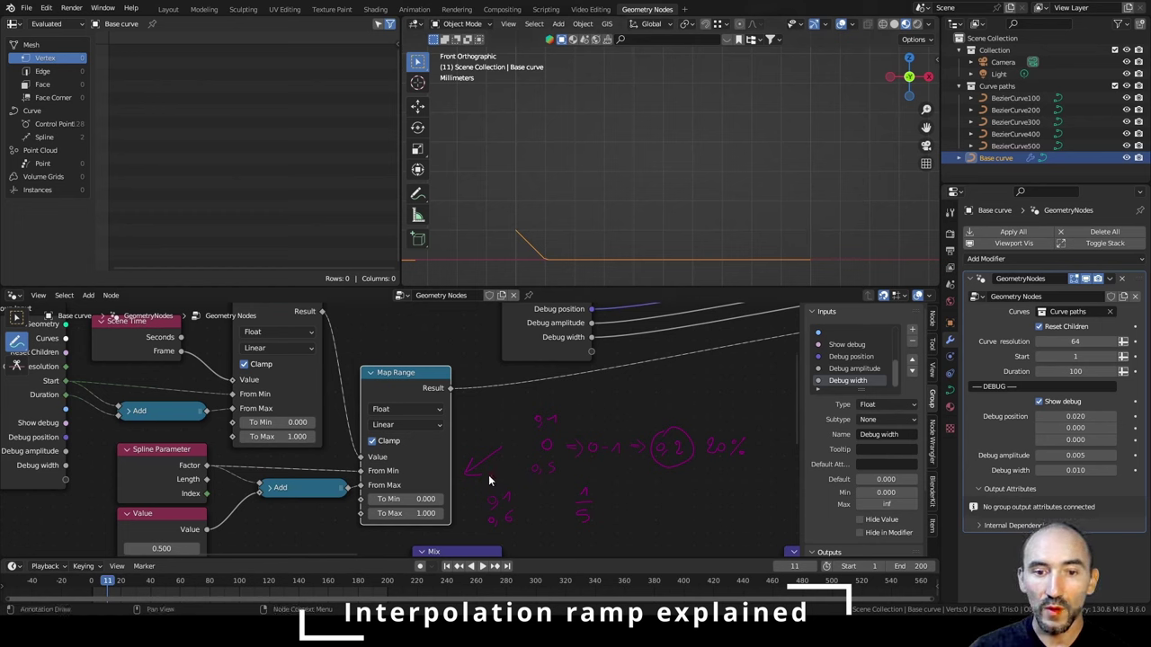
mouse_move(490, 476)
mouse_down()
mouse_move(510, 471)
mouse_move(503, 478)
mouse_up()
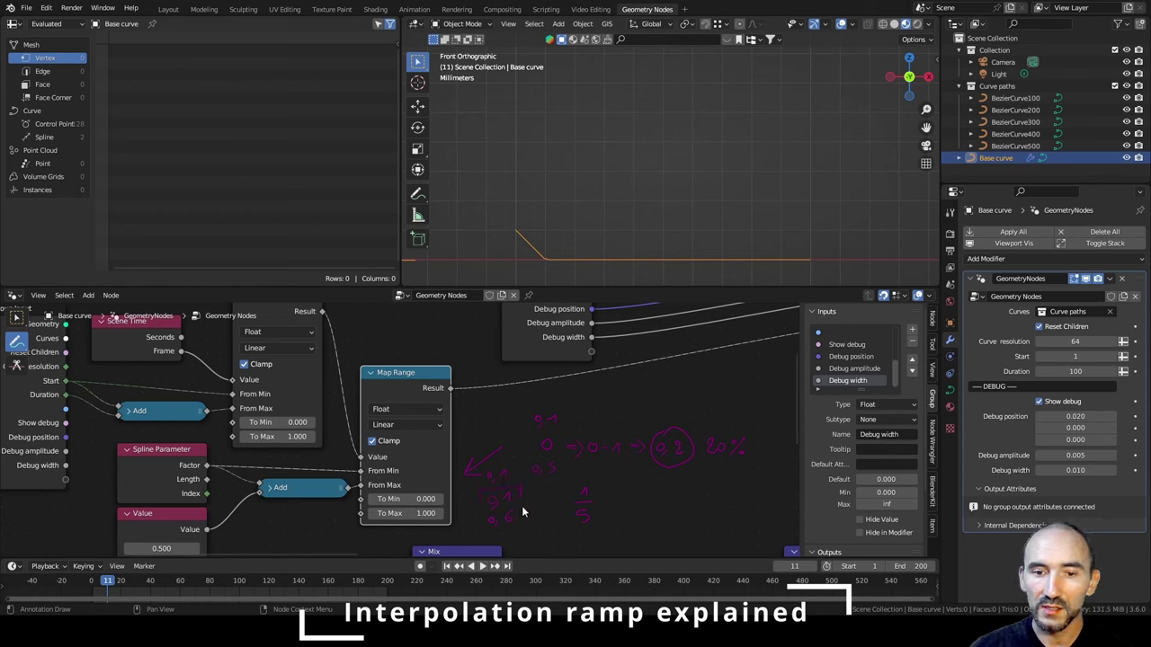
drag(478, 503, 522, 490)
drag(532, 505, 539, 512)
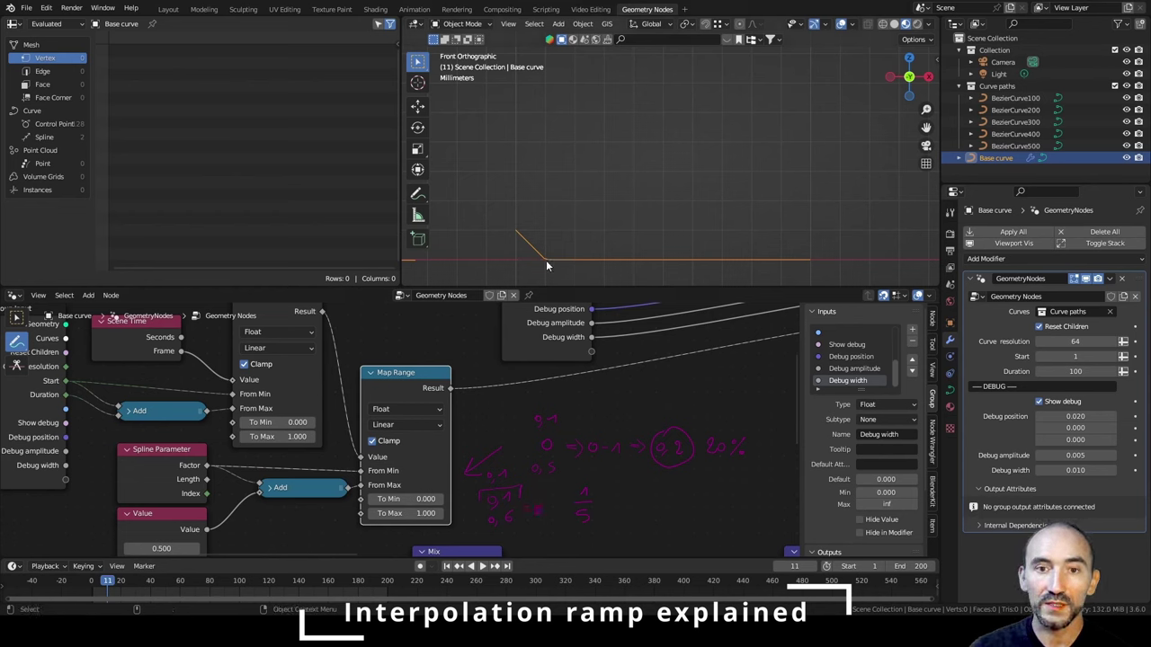
Scrub and play the animation through frame 50, stopping at frame 76, to examine the linear ramp of the debug curve.
drag(108, 582, 165, 582)
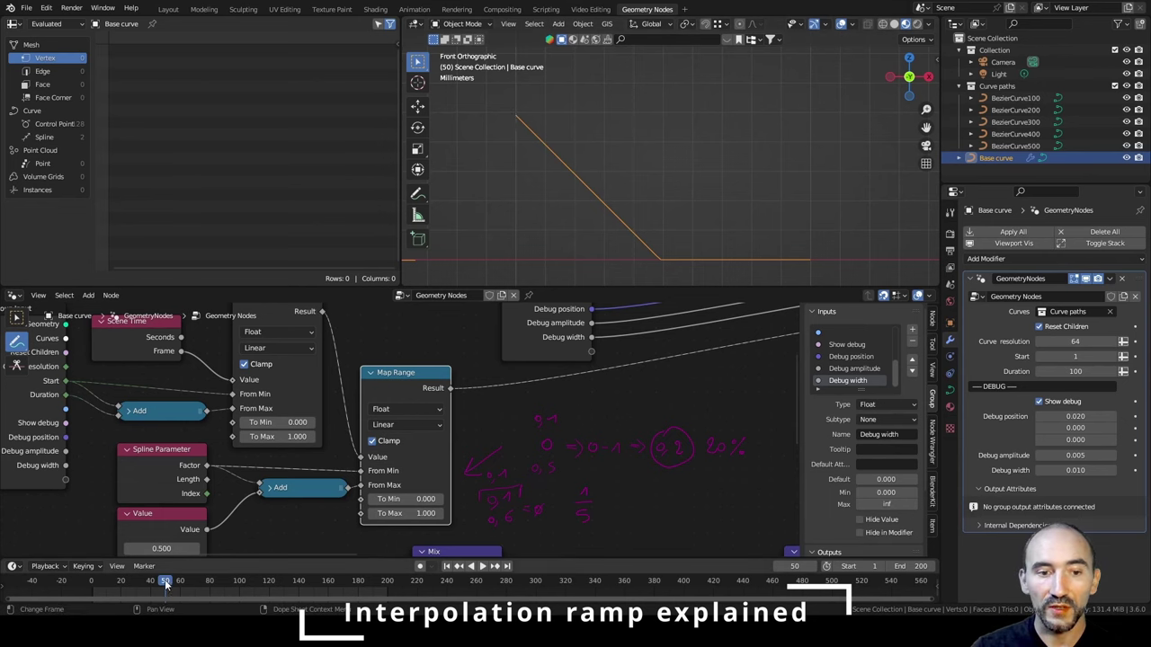
key(space)
mouse_move(187, 582)
mouse_down()
mouse_move(217, 582)
mouse_move(205, 581)
mouse_up()
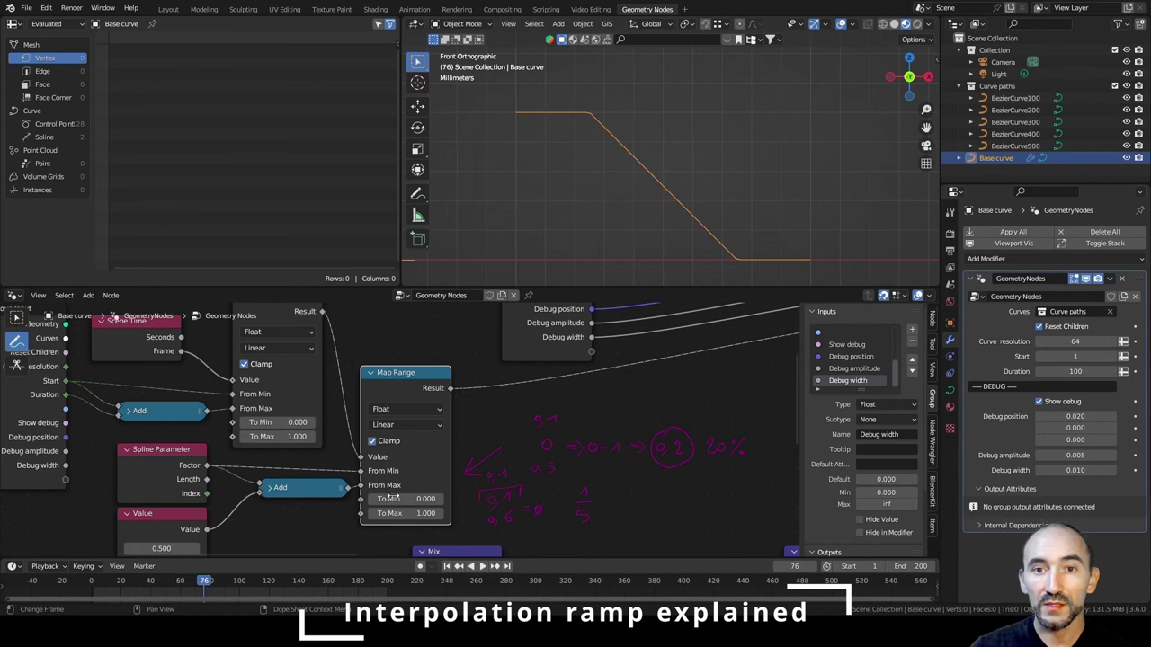
key(space)
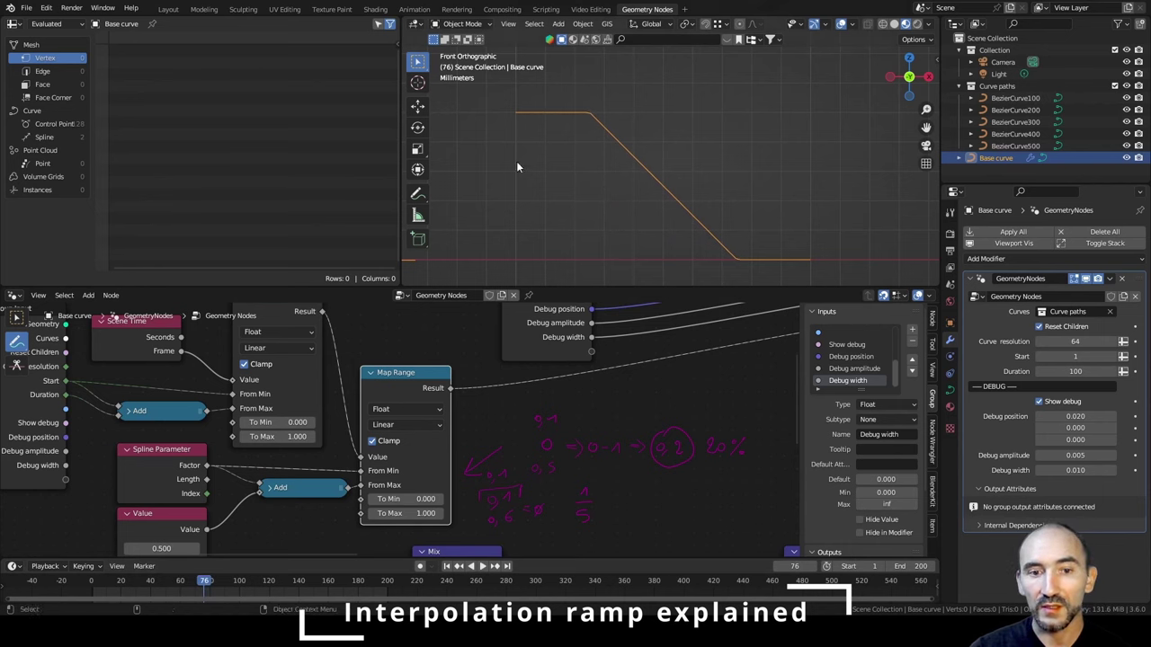
Hide the annotations and bypass the Clamp node inside the DebugCurve.001 group.
click(372, 441)
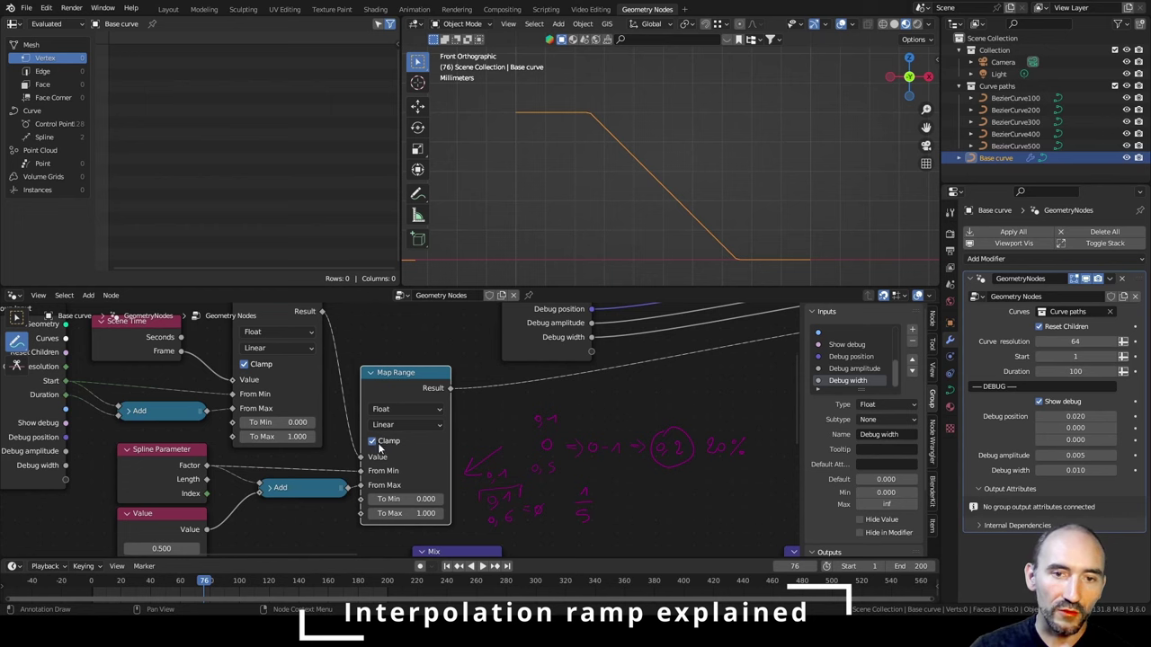
scroll(541, 413, down, 3)
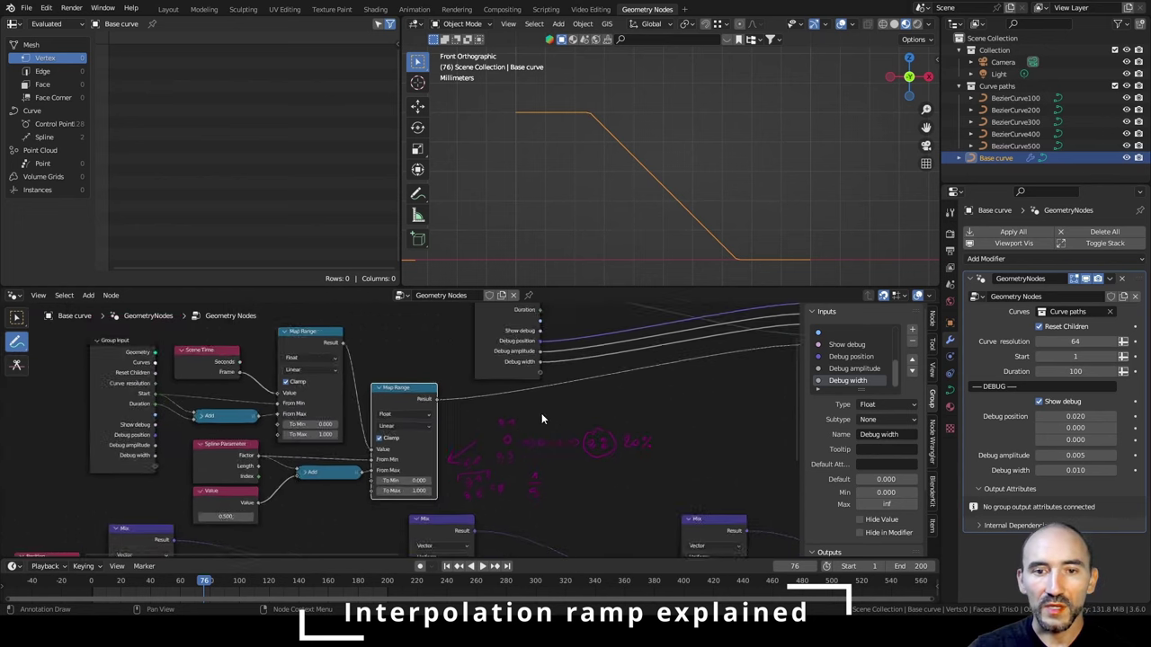
middle_drag(509, 411, 416, 439)
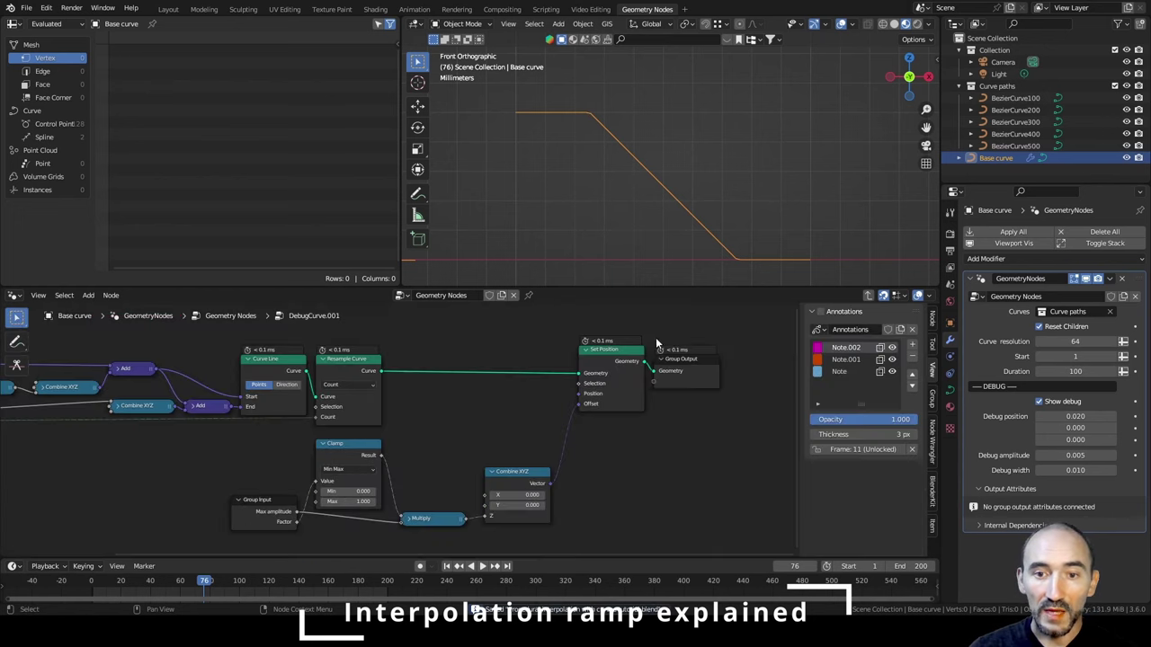
scroll(513, 488, up, 5)
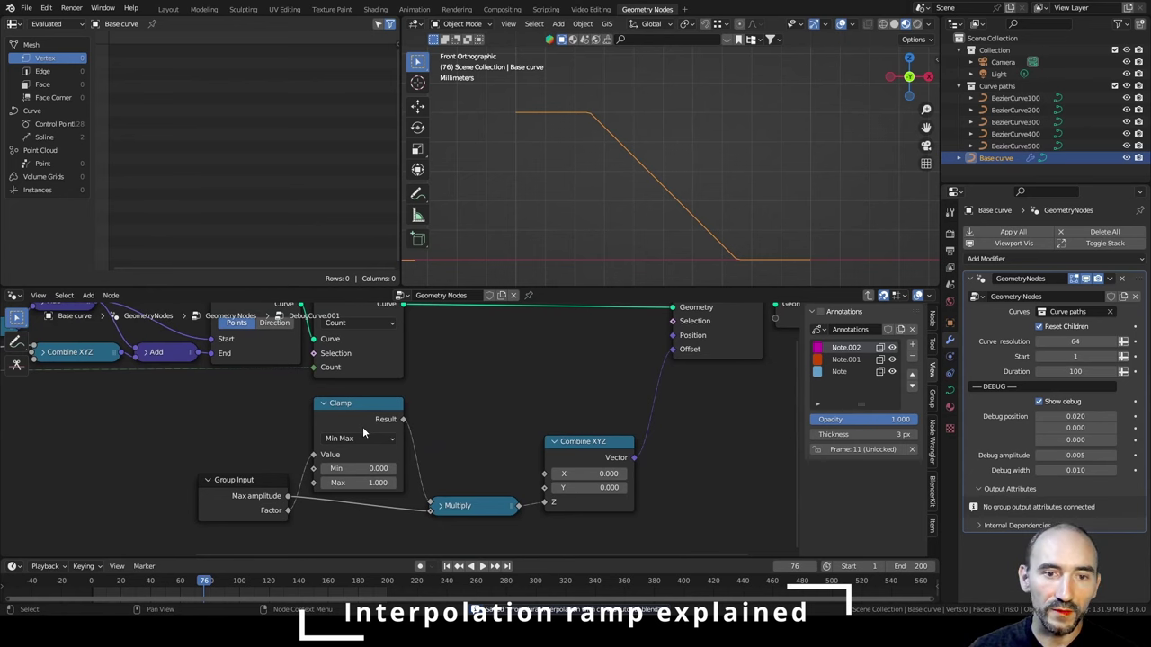
click(362, 427)
key(Tab)
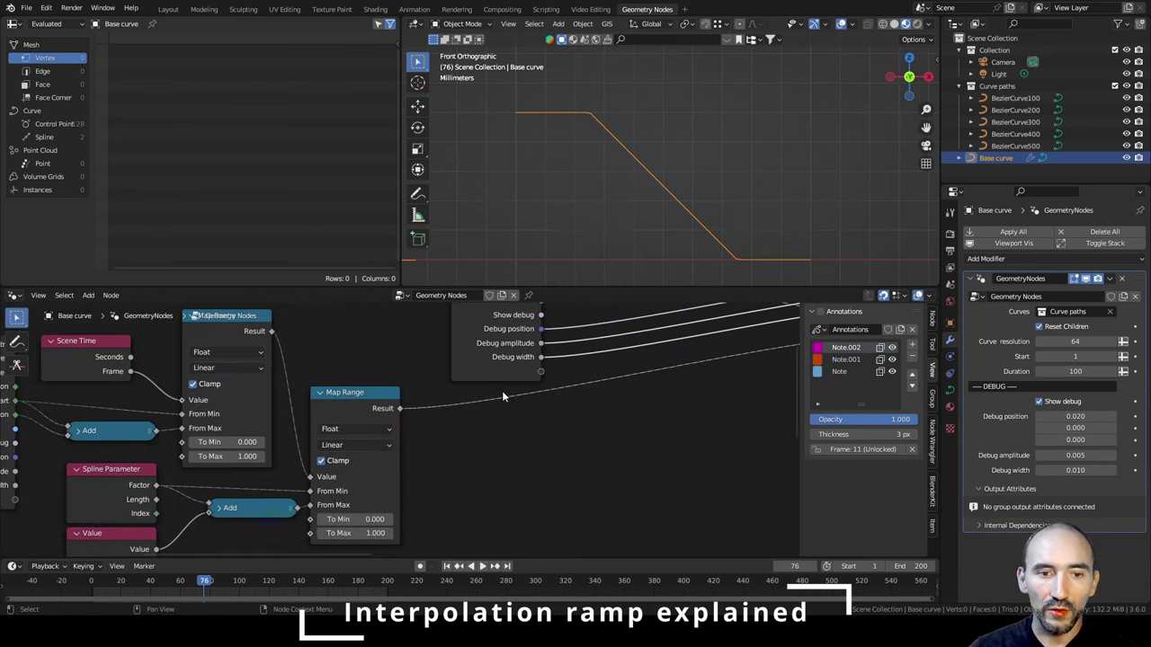
Turn off Clamp on the second Map Range node and examine the unclamped debug curve.
click(334, 461)
scroll(595, 208, down, 6)
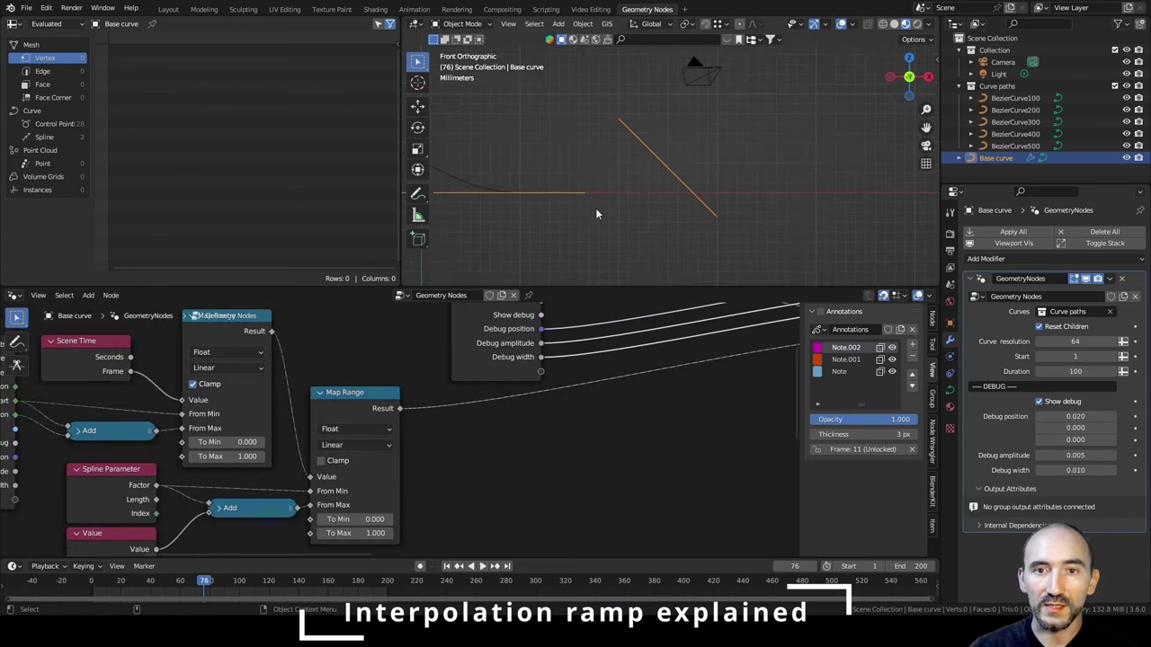
scroll(595, 209, up, 2)
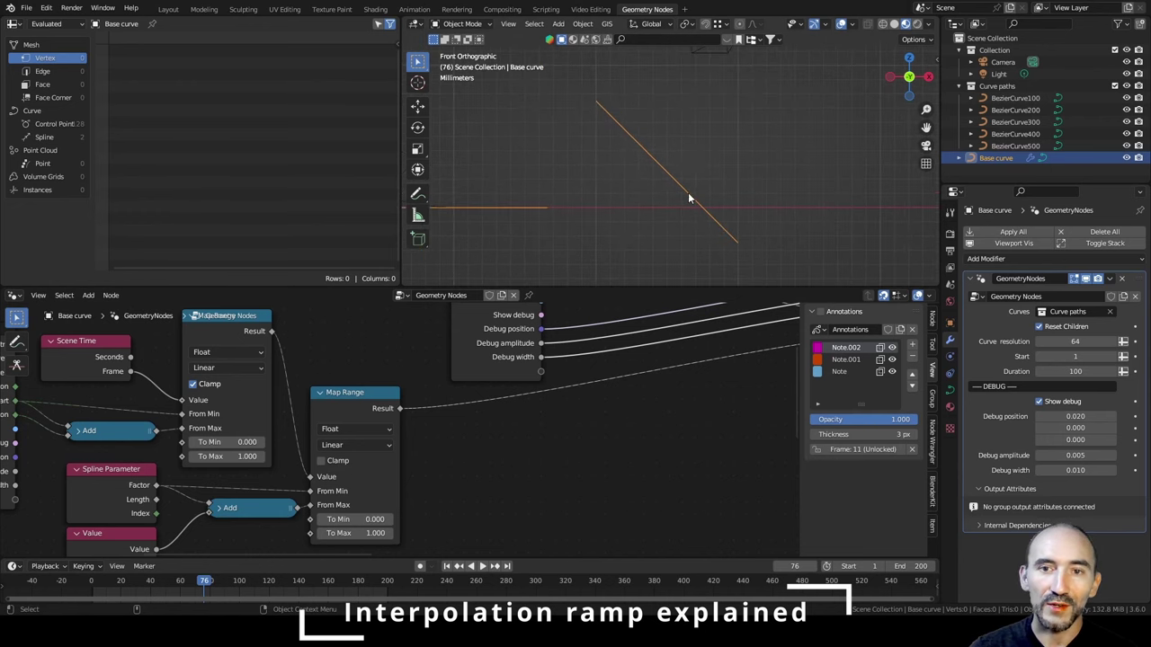
Turn Clamp back on for the second Map Range node and change its interpolation to Smooth Step.
scroll(688, 198, up, 1)
click(335, 463)
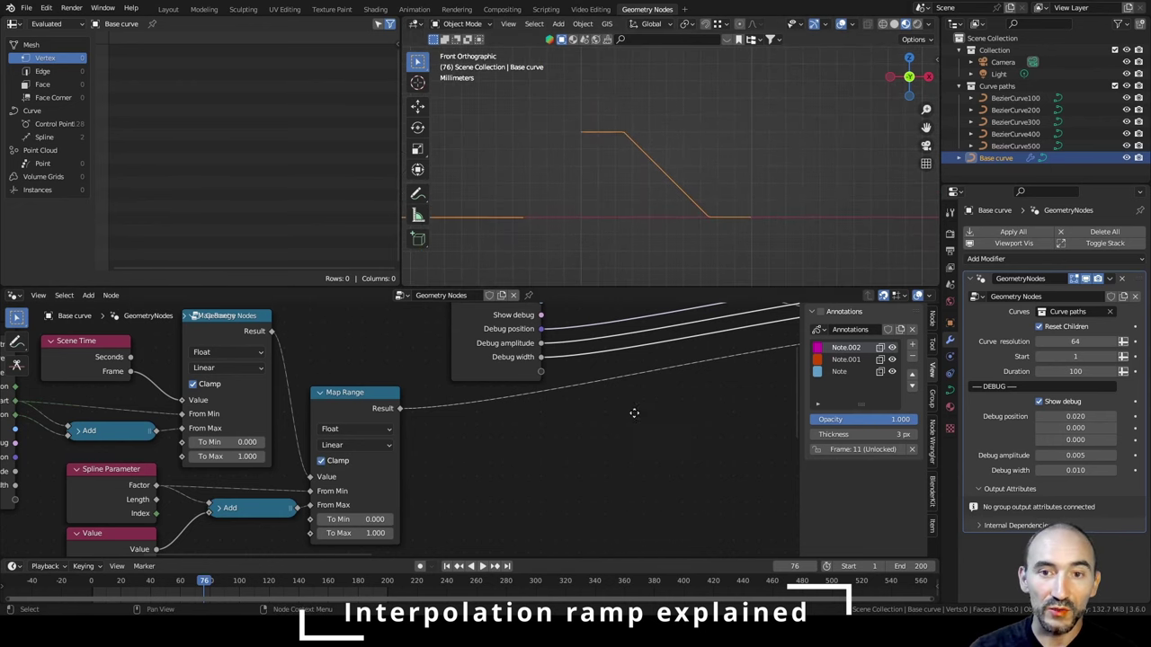
middle_drag(634, 413, 438, 434)
key(Tab)
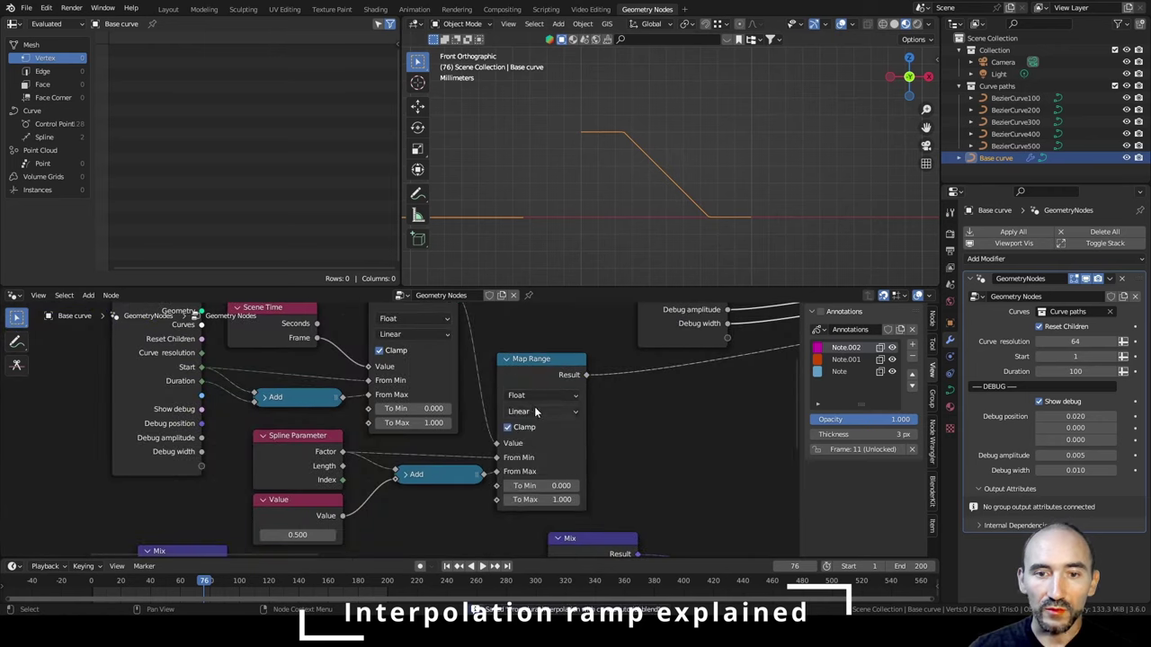
click(536, 411)
click(552, 455)
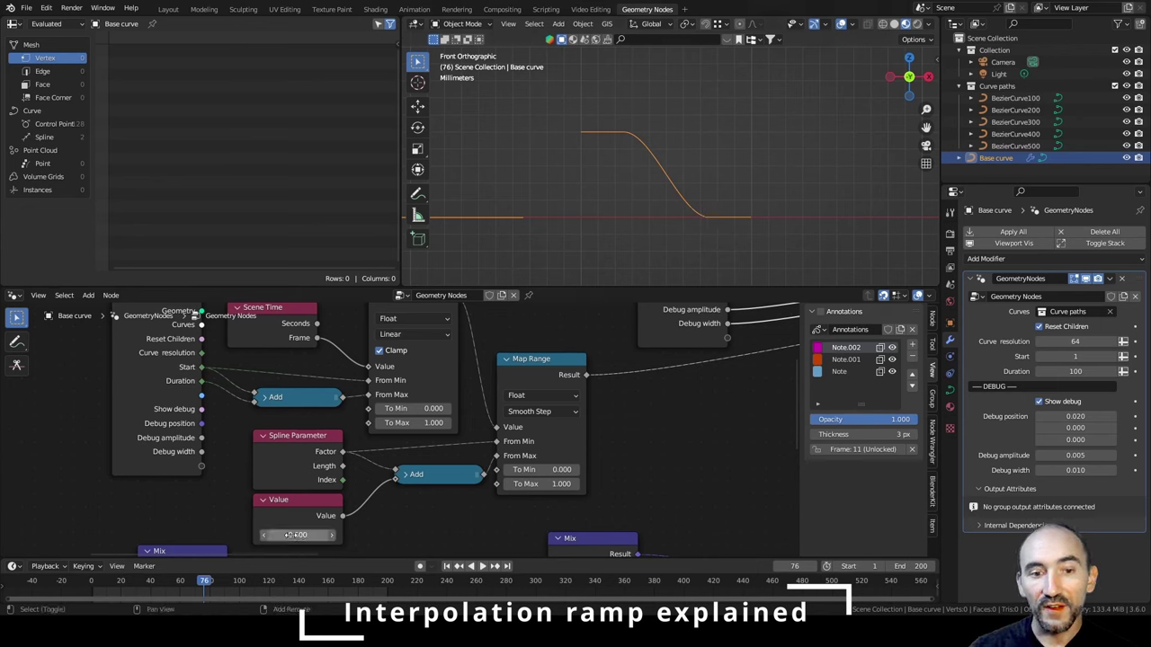
Set the Value node to 0.270 and scrub the animation from frame 1 to 100 to examine the smoothed ramp.
drag(297, 535, 265, 535)
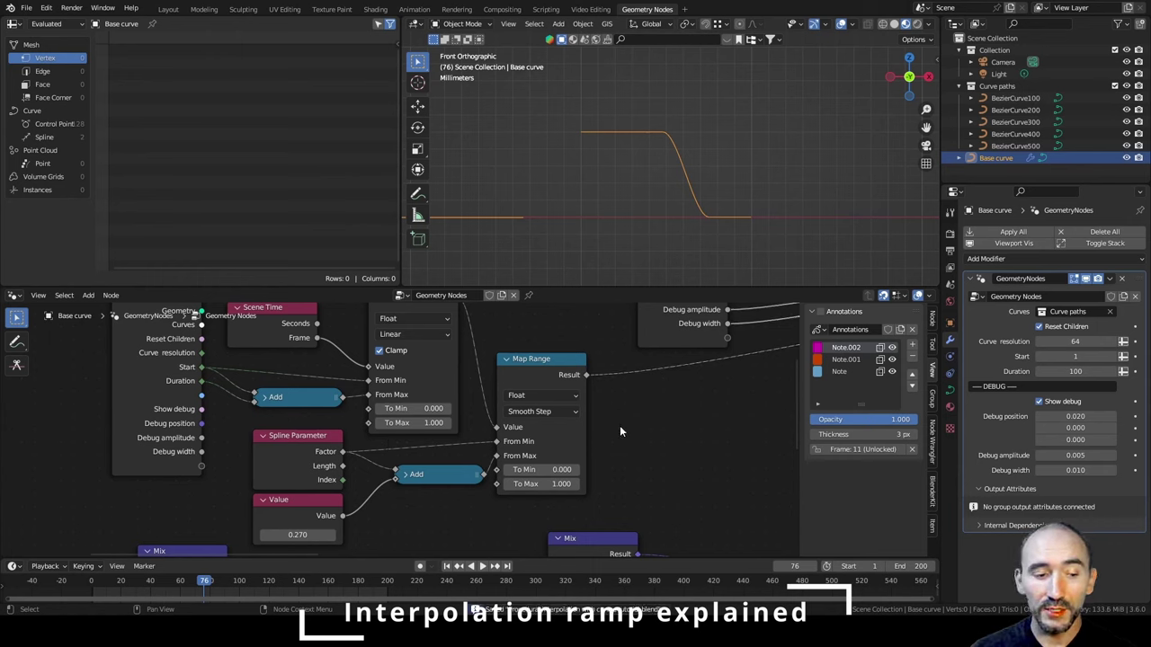
drag(100, 581, 92, 583)
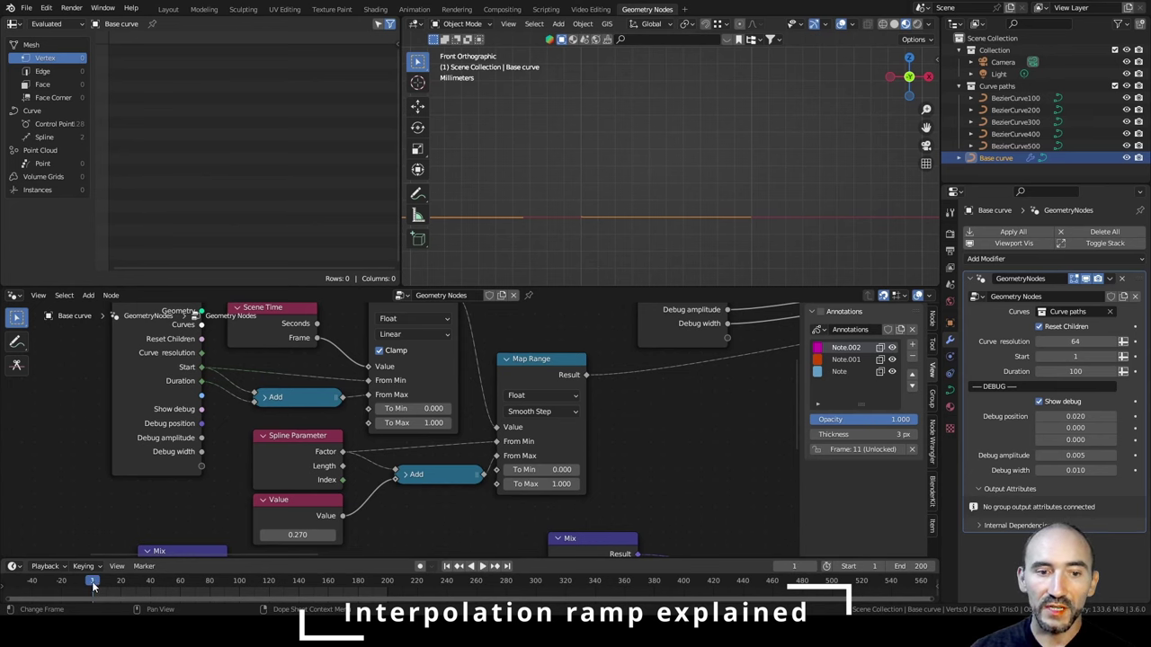
drag(94, 587, 240, 583)
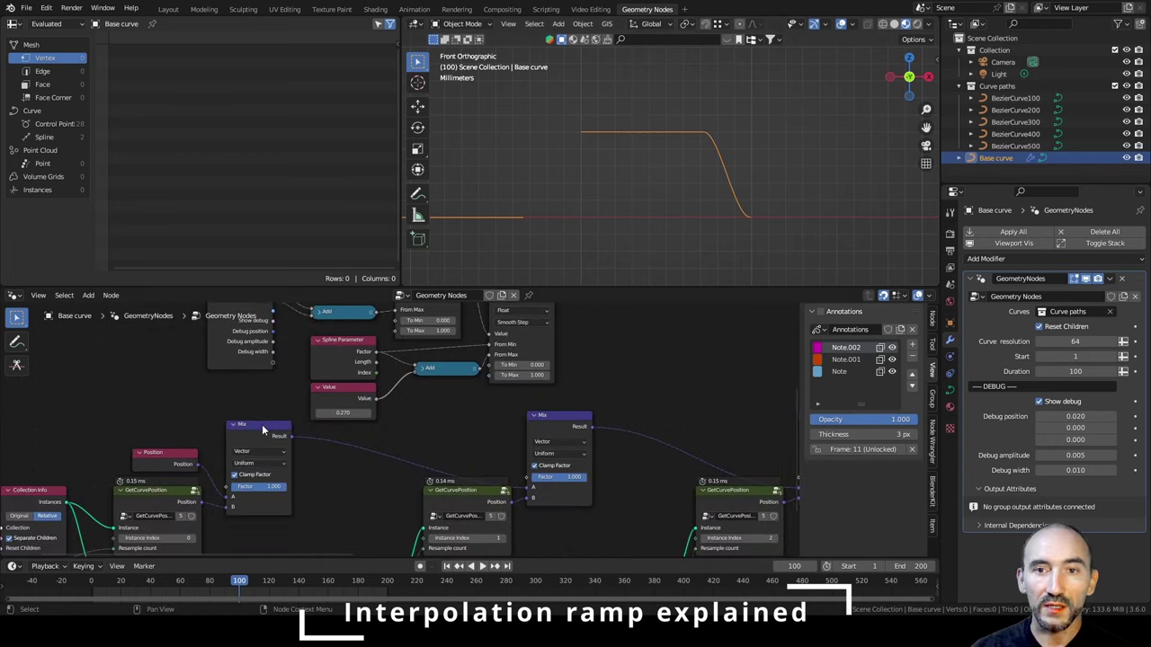
Lower the Value node to 0.020 and raise it to 0.380 to compare the debug curve's slope at frame 100.
middle_drag(658, 330, 628, 407)
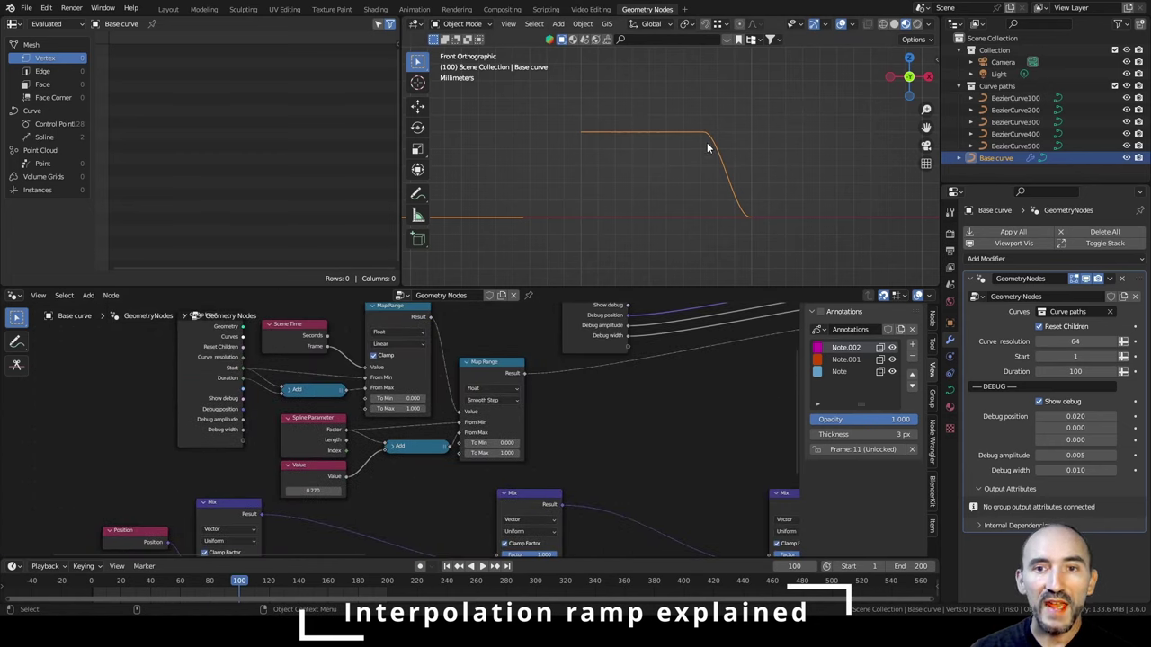
scroll(283, 514, up, 3)
middle_drag(282, 515, 351, 428)
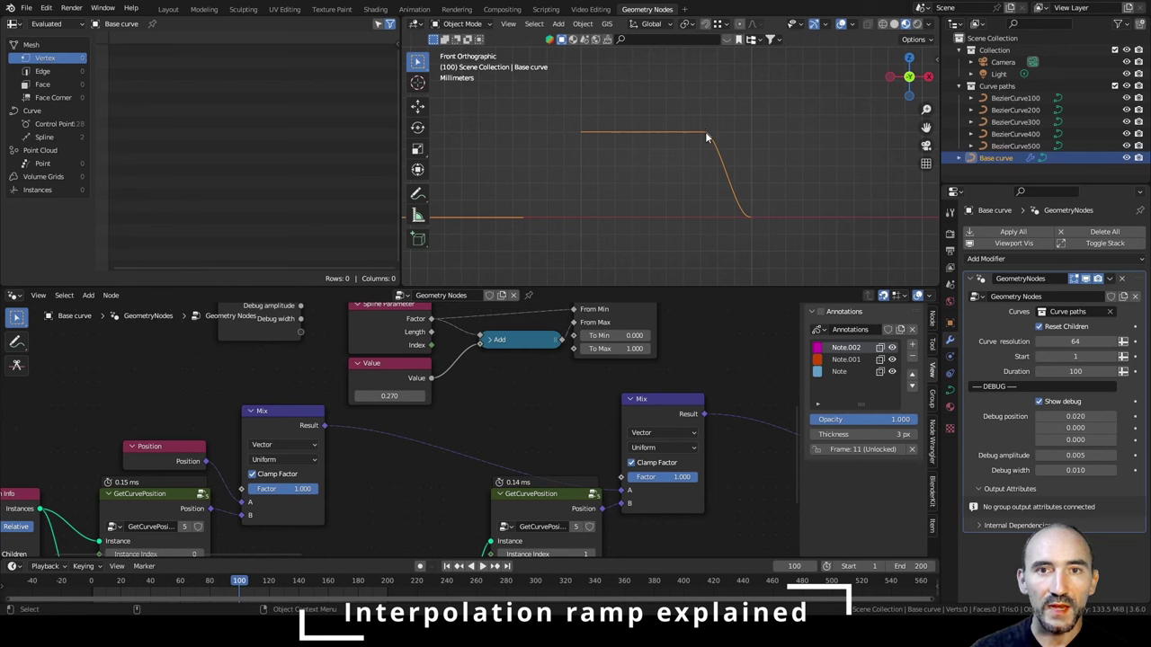
middle_drag(524, 375, 464, 491)
scroll(465, 491, up, 1)
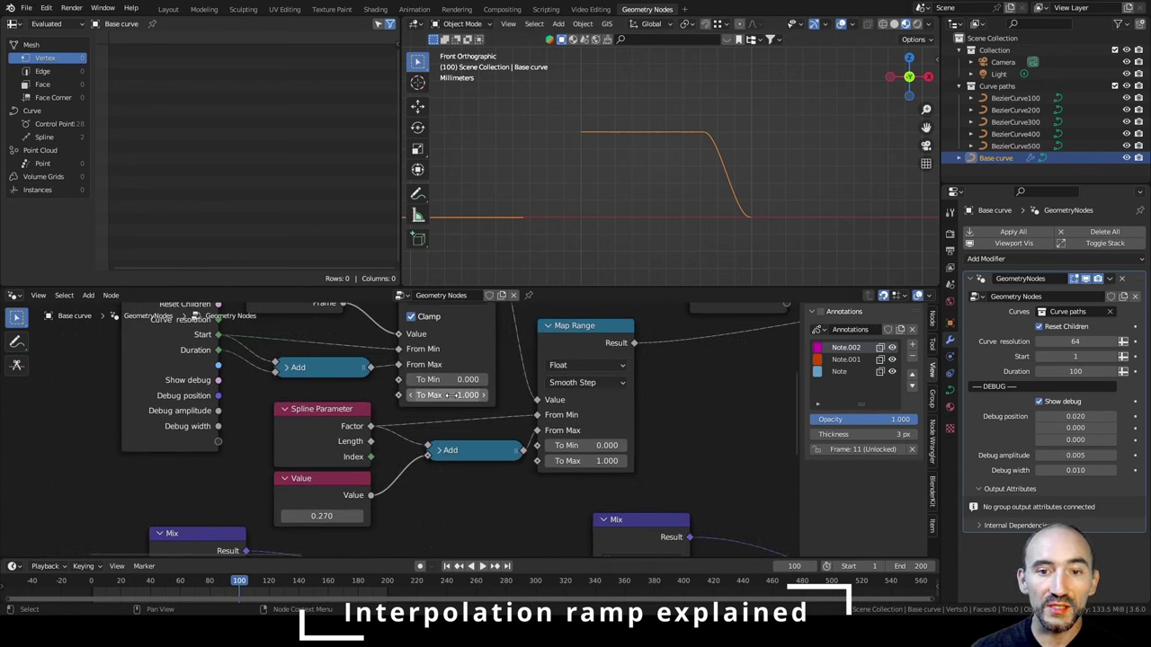
middle_drag(445, 346, 497, 380)
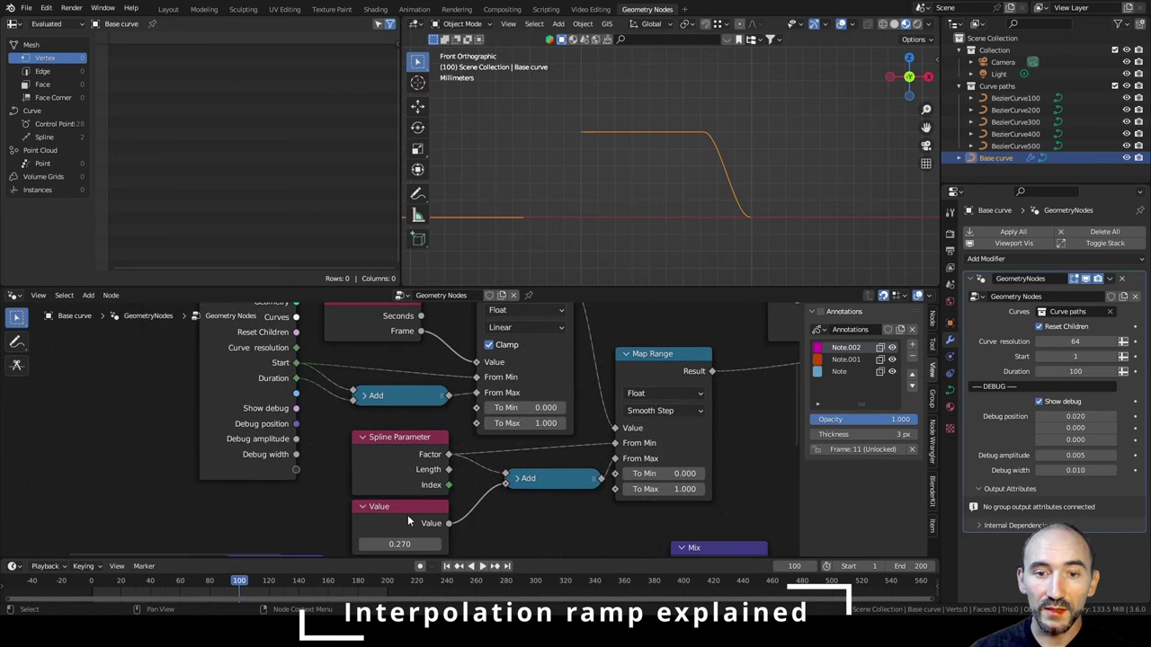
middle_drag(408, 515, 391, 473)
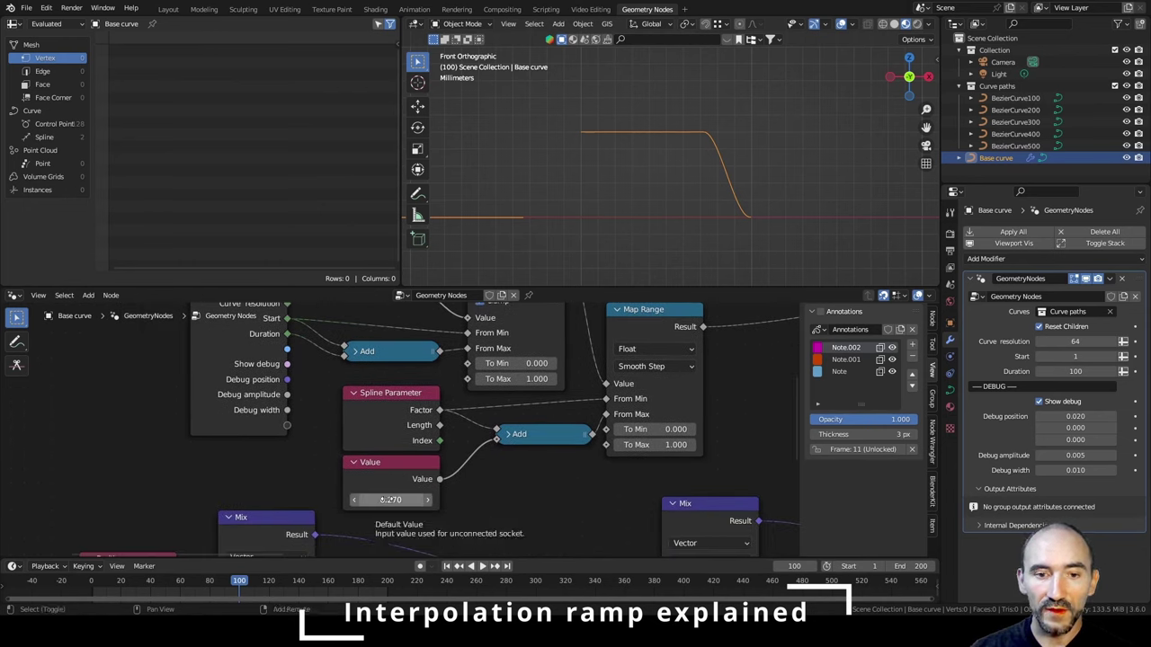
drag(391, 499, 353, 499)
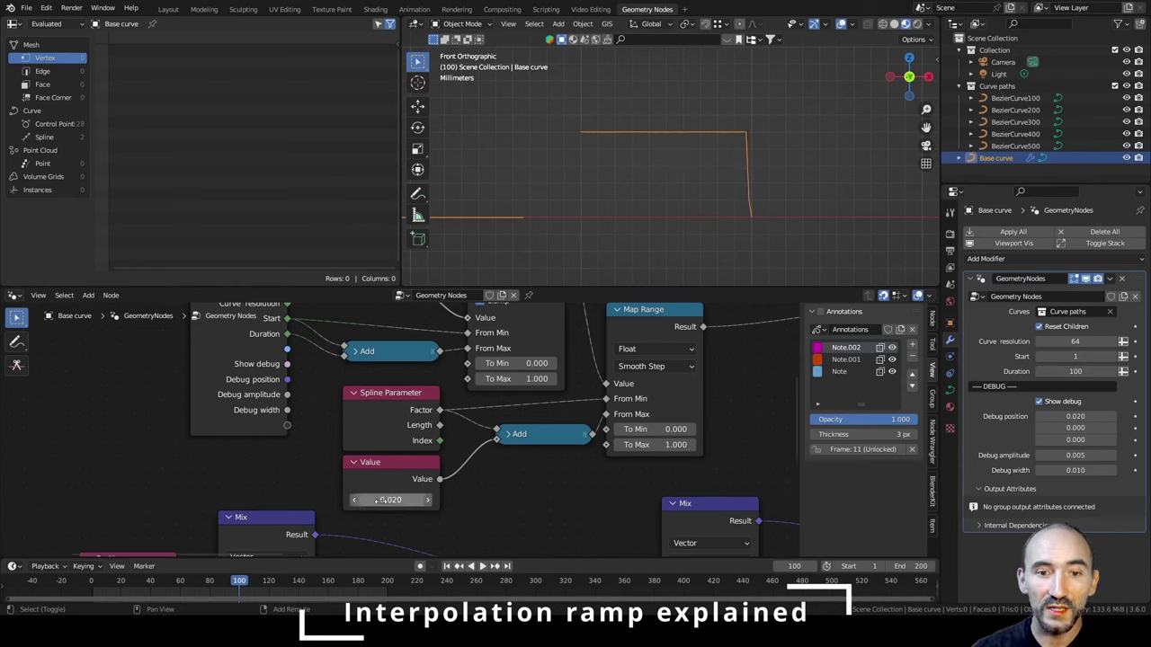
drag(381, 500, 408, 500)
drag(503, 499, 530, 499)
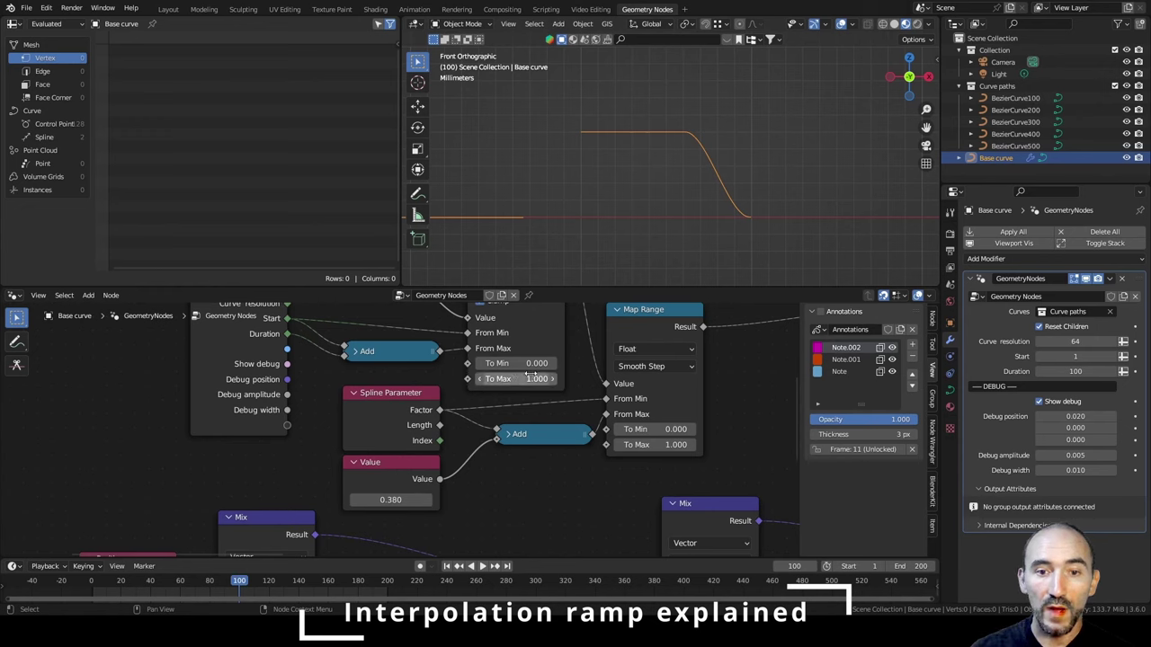
Duplicate the Add node that feeds the second Map Range, place the expanded copy below it and set its first value to 1.
key(F3)
key(Escape)
click(540, 440)
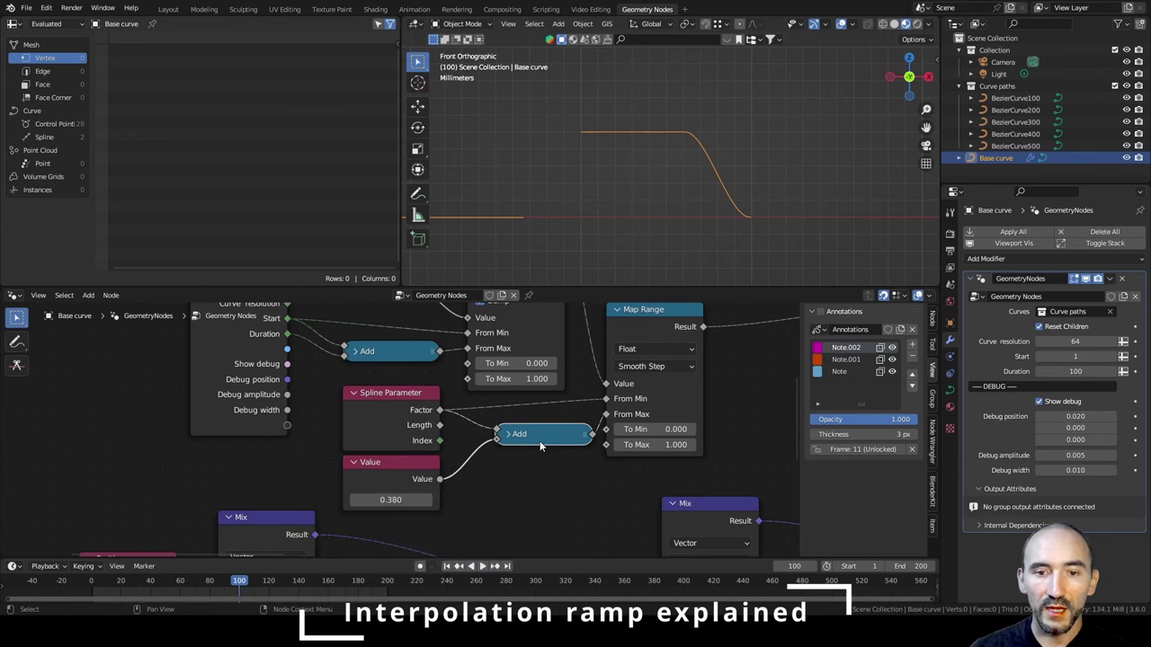
key(shift+d)
click(524, 494)
click(493, 492)
drag(524, 494, 525, 465)
click(539, 464)
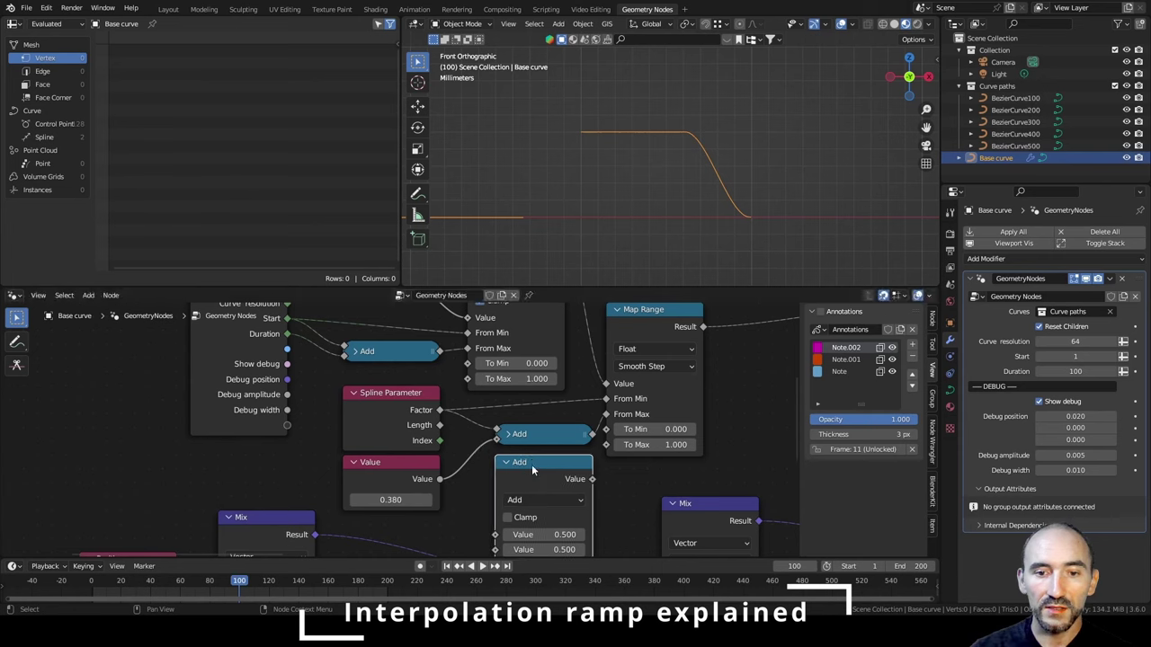
click(544, 534)
text(1)
key(Return)
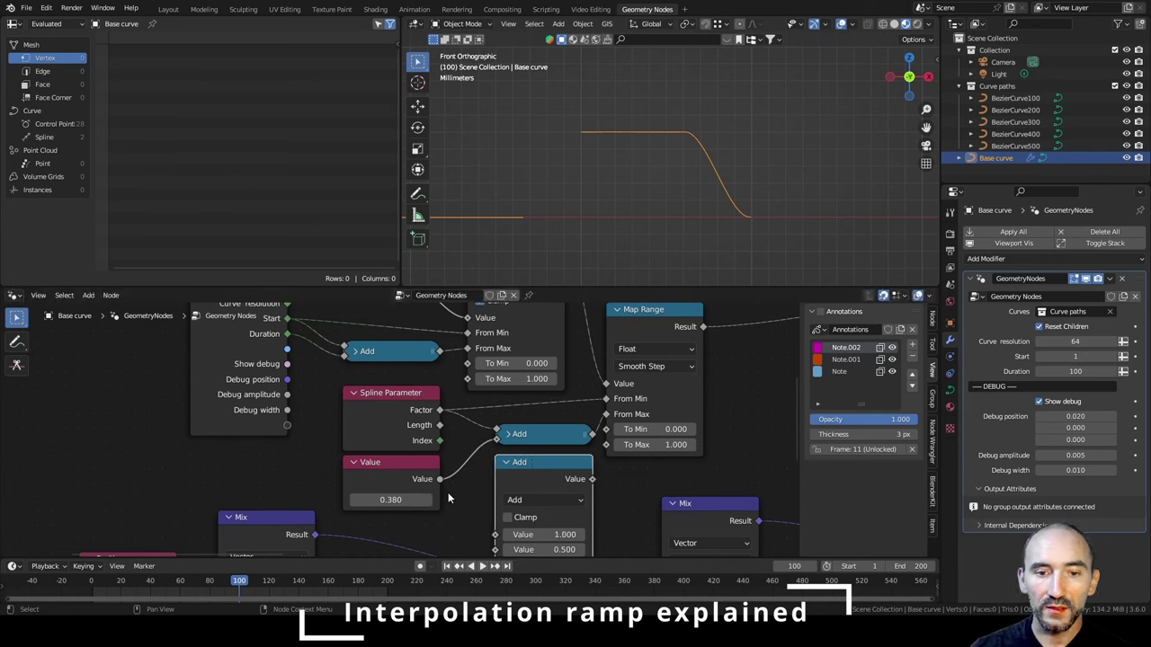
Connect the Value node to the new Add node's second value and the sum to the first Map Range's To Max.
drag(439, 479, 469, 517)
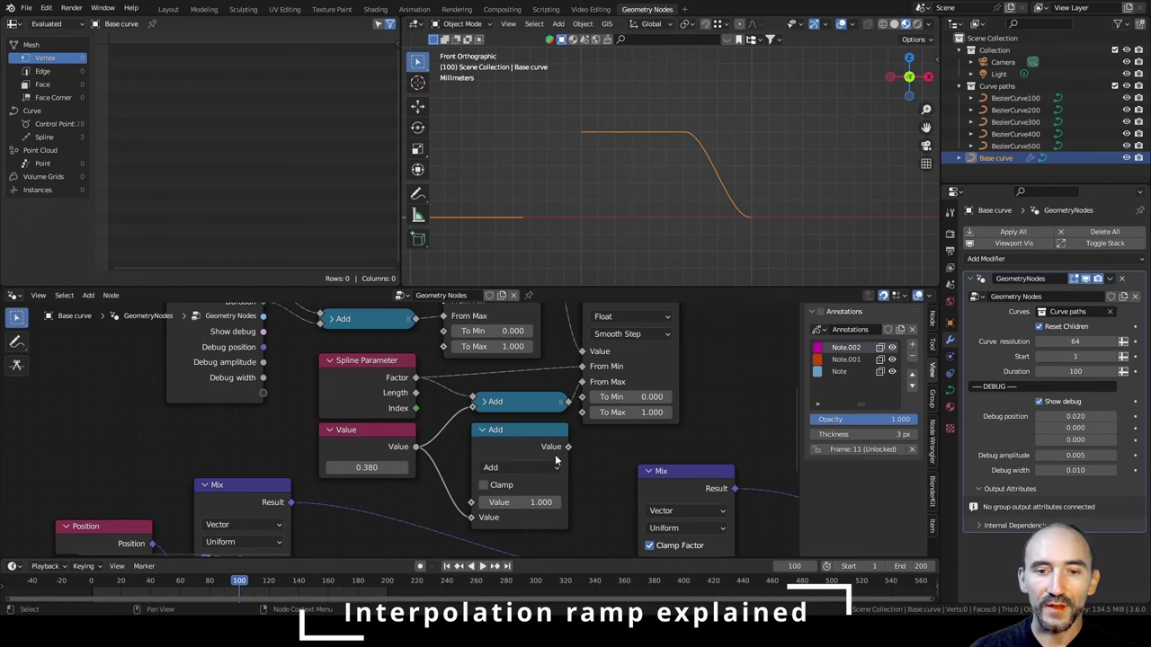
middle_drag(569, 446, 582, 479)
drag(583, 479, 457, 380)
Rearrange the Value, new Add, Spline Parameter and Map Range nodes, and swap the two inputs of the collapsed Add node feeding From Max.
drag(374, 485, 221, 471)
drag(522, 484, 342, 401)
drag(422, 401, 428, 468)
click(524, 439)
key(alt+s)
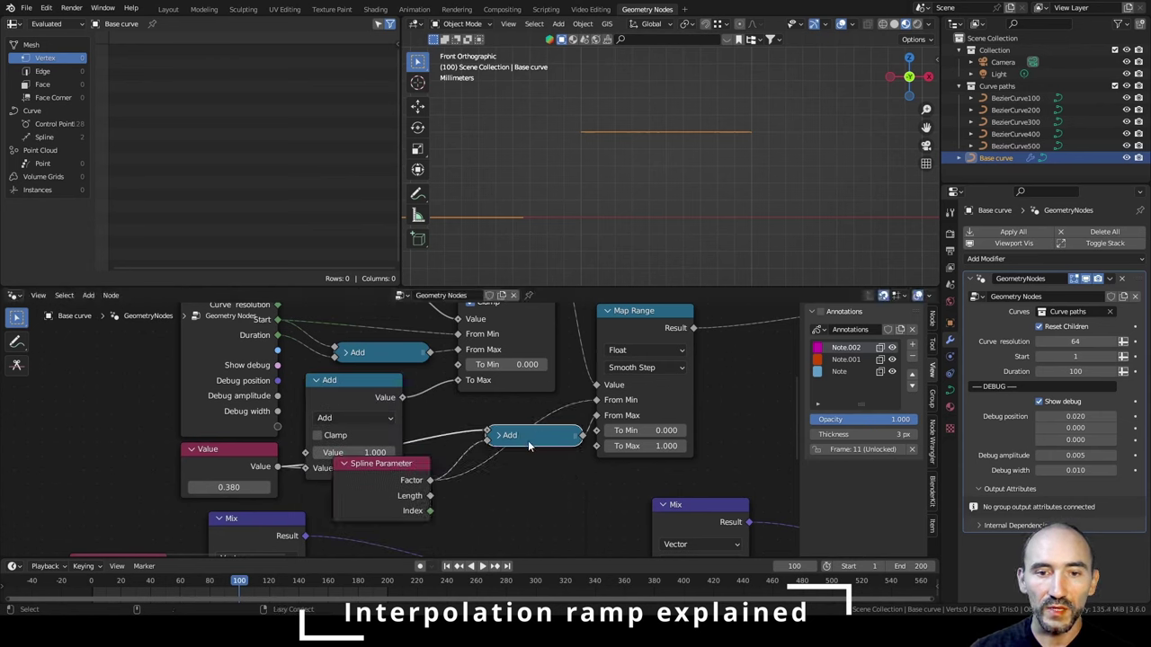
drag(523, 439, 524, 466)
drag(375, 475, 457, 419)
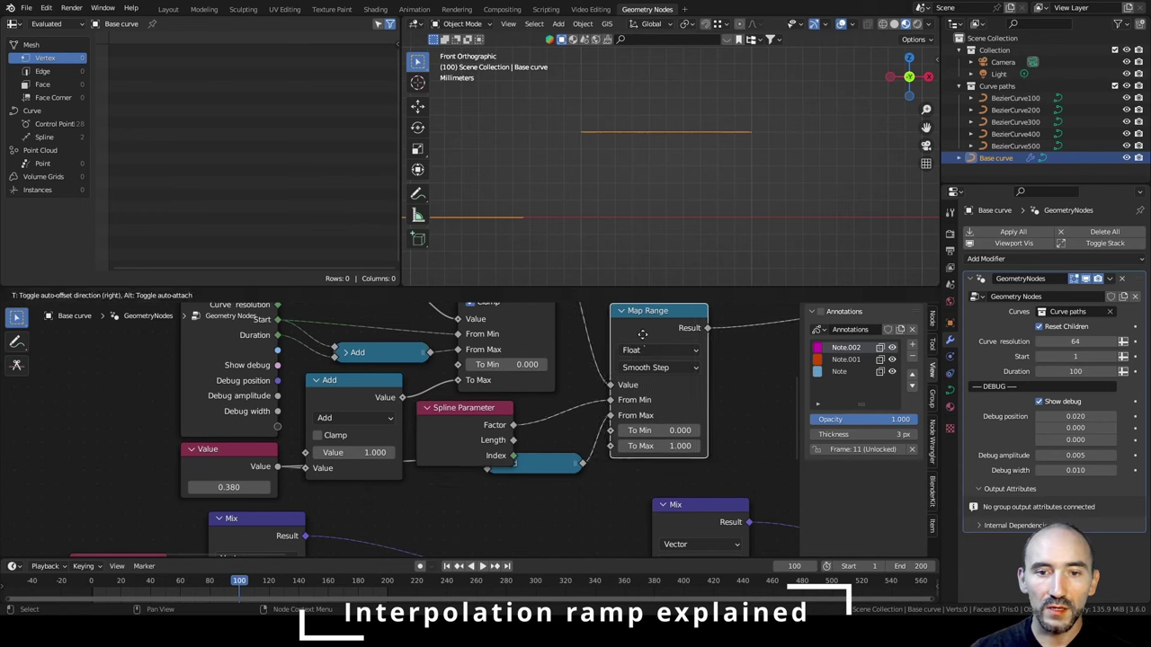
drag(557, 466, 547, 495)
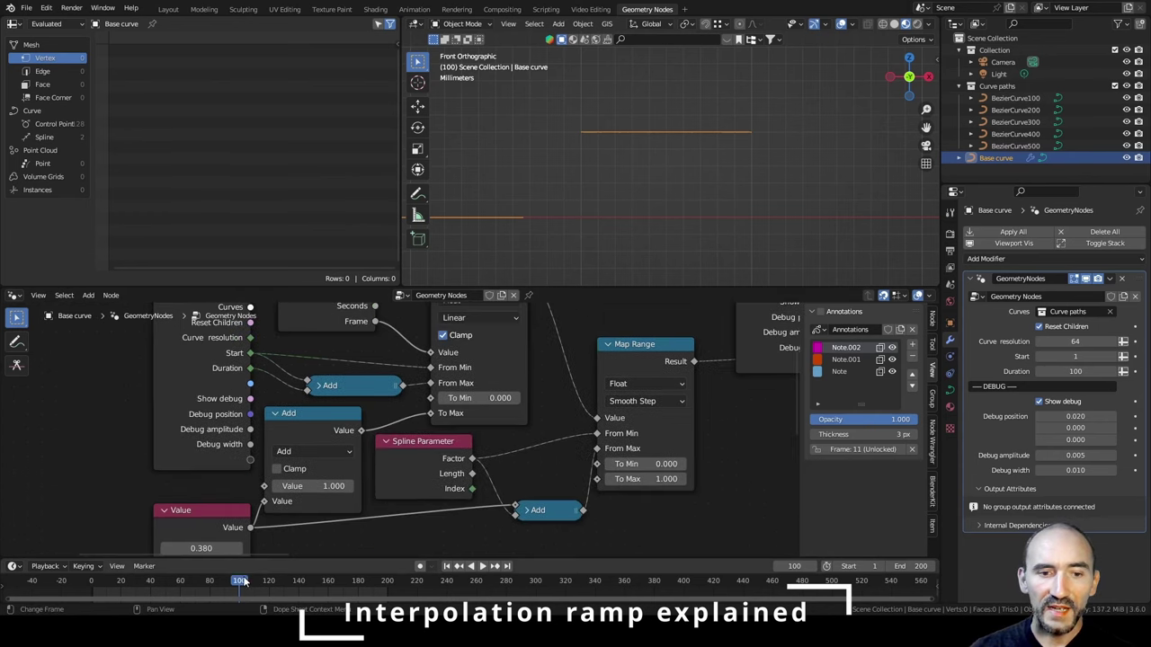
Scrub the animation from frame 1 to 100 to examine whether the ramp passes the curve's end.
click(95, 582)
drag(95, 582, 240, 582)
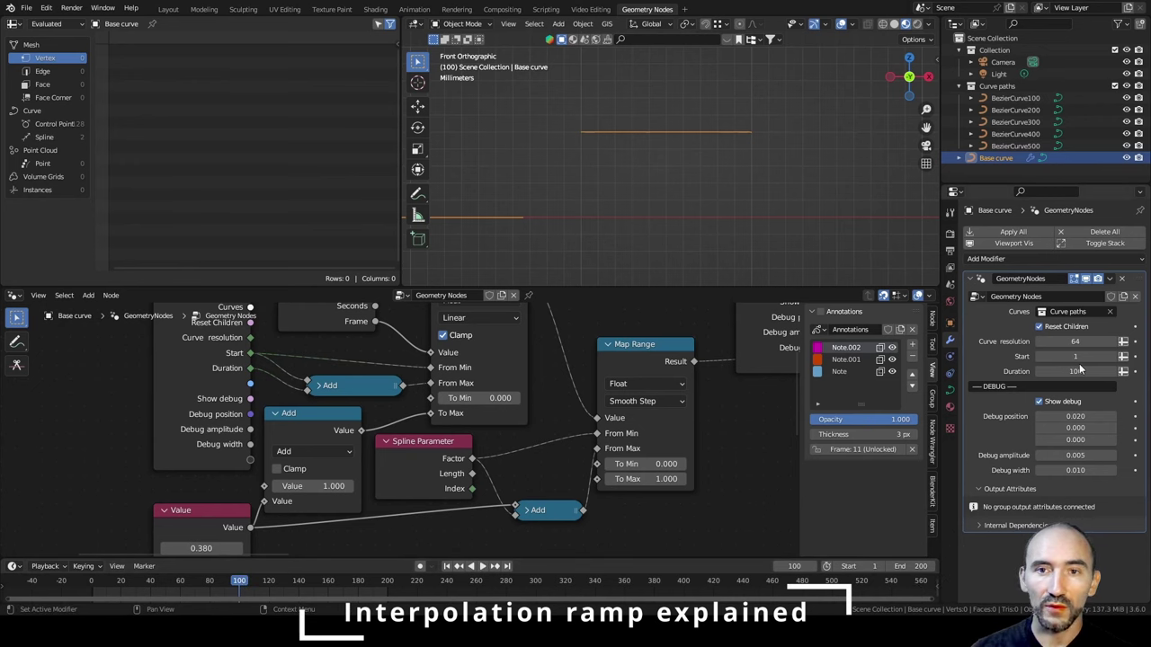
scroll(378, 450, down, 1)
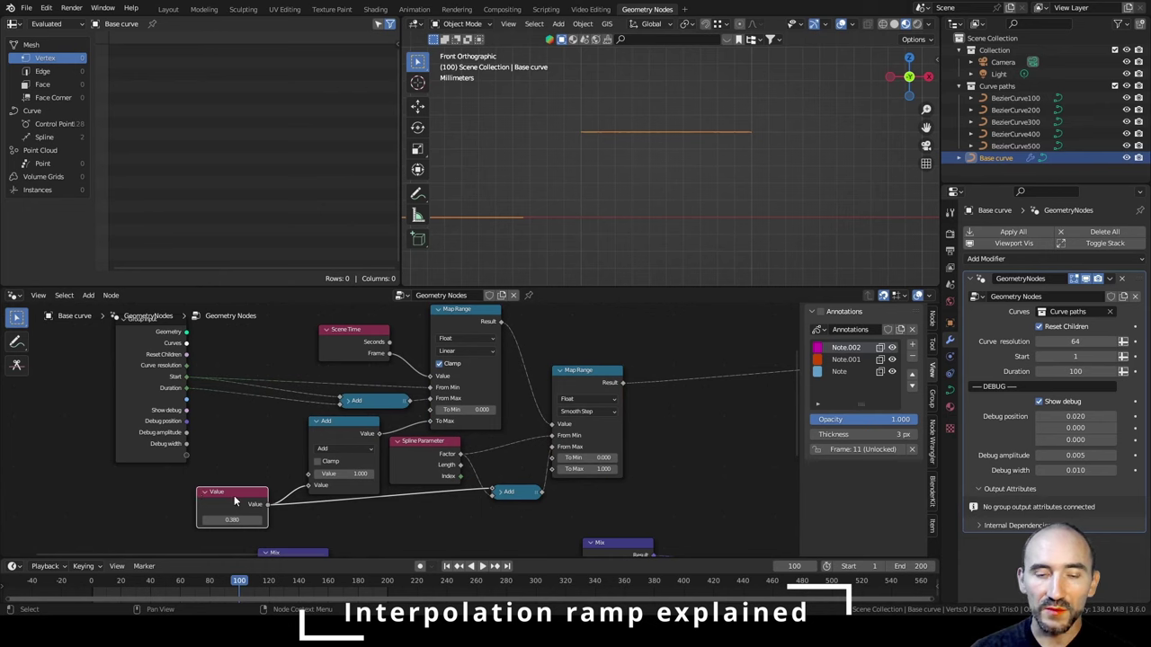
Replace the Value node with a new Group Input socket feeding both Add nodes through a reroute, and delete the Value node.
scroll(233, 496, up, 1)
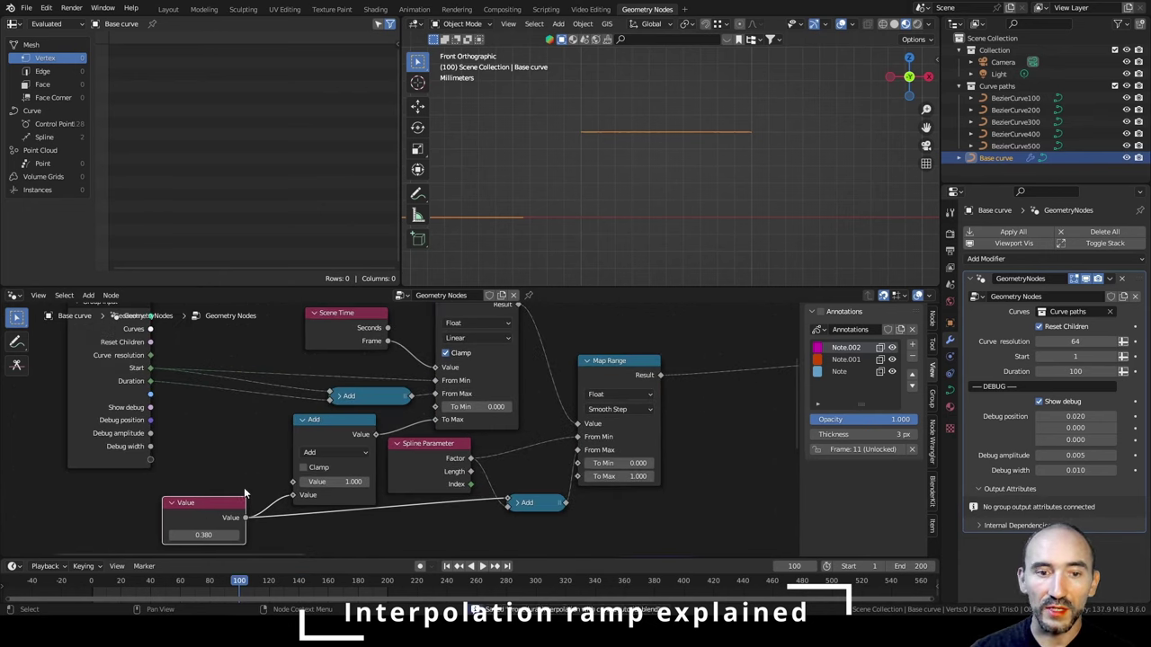
ctrl+right_drag(281, 485, 290, 501)
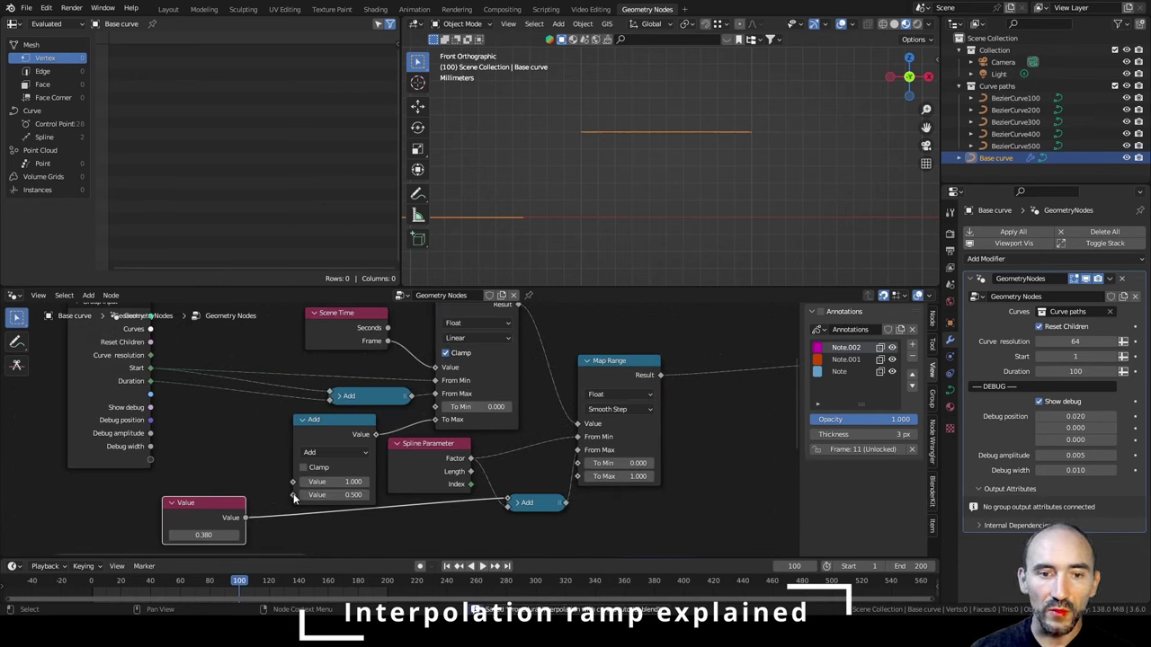
drag(292, 494, 150, 460)
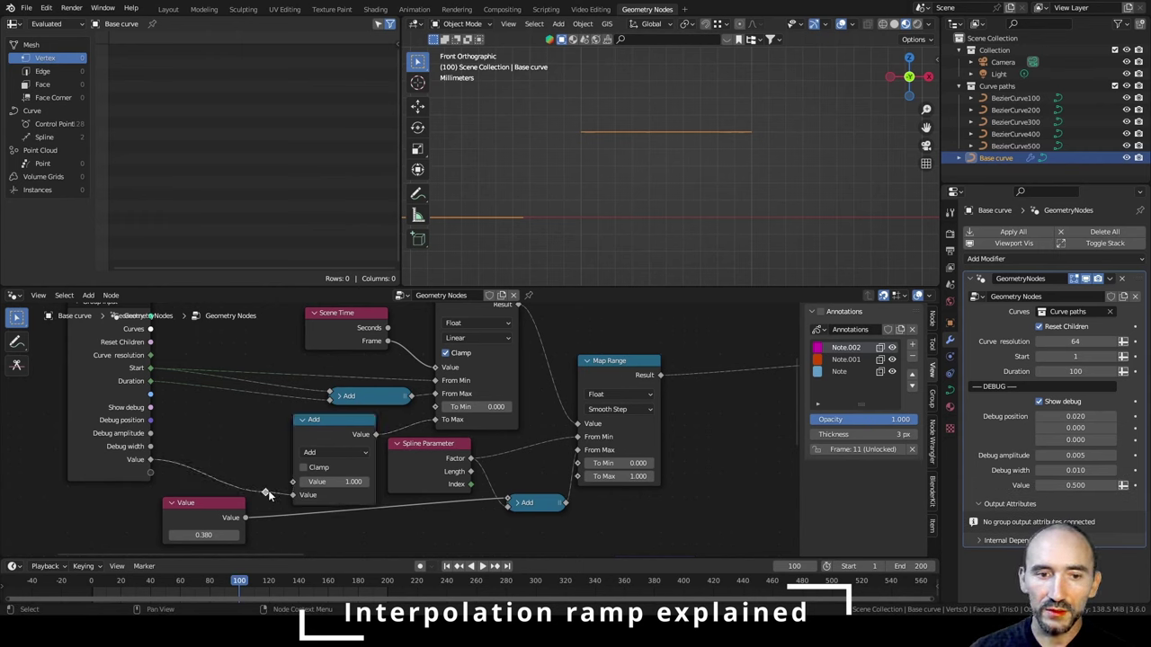
drag(292, 494, 508, 500)
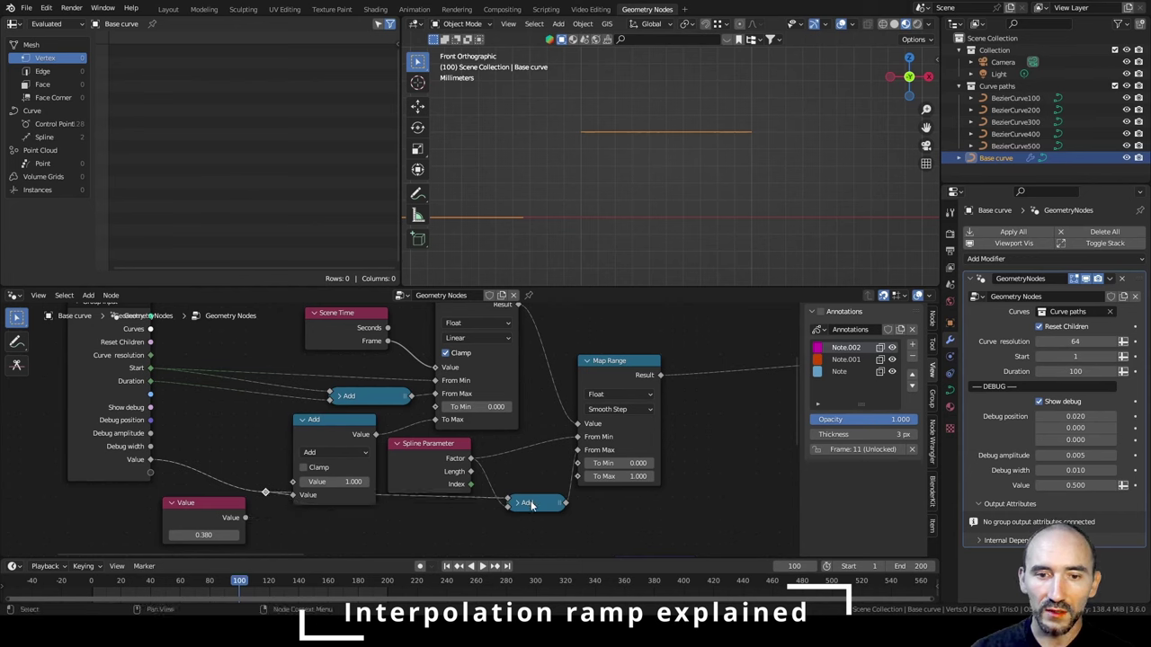
click(532, 506)
click(198, 512)
key(x)
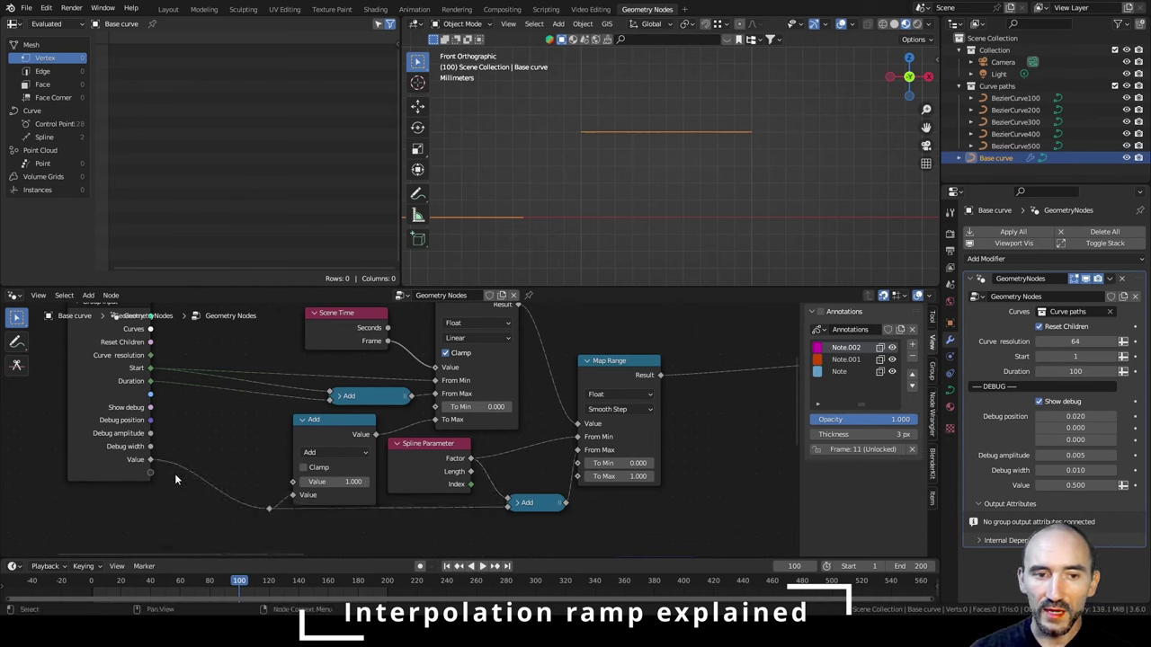
Rename the new Value group input to "Shared blend power".
click(932, 378)
scroll(862, 362, down, 2)
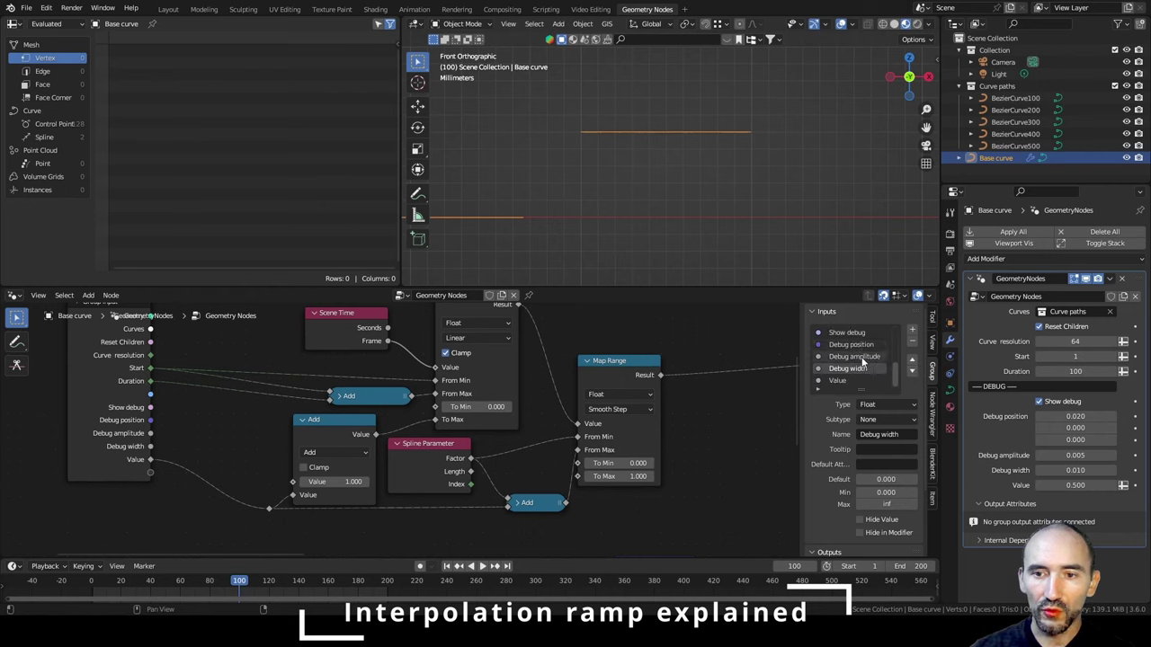
click(845, 380)
click(888, 435)
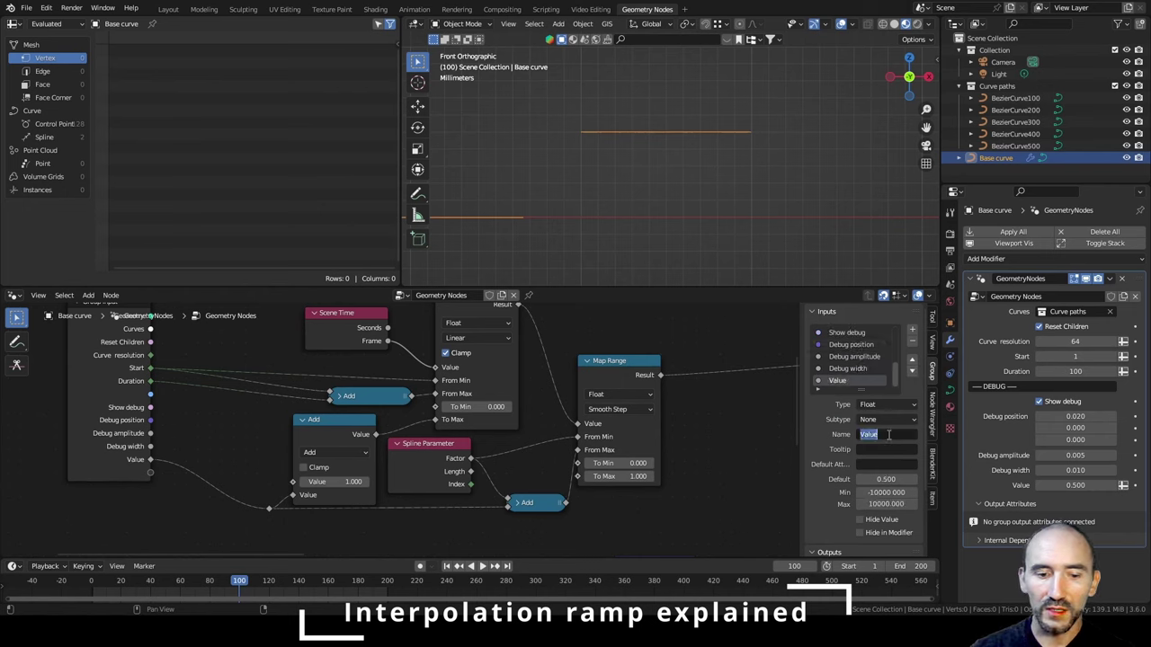
text(Shared blend power)
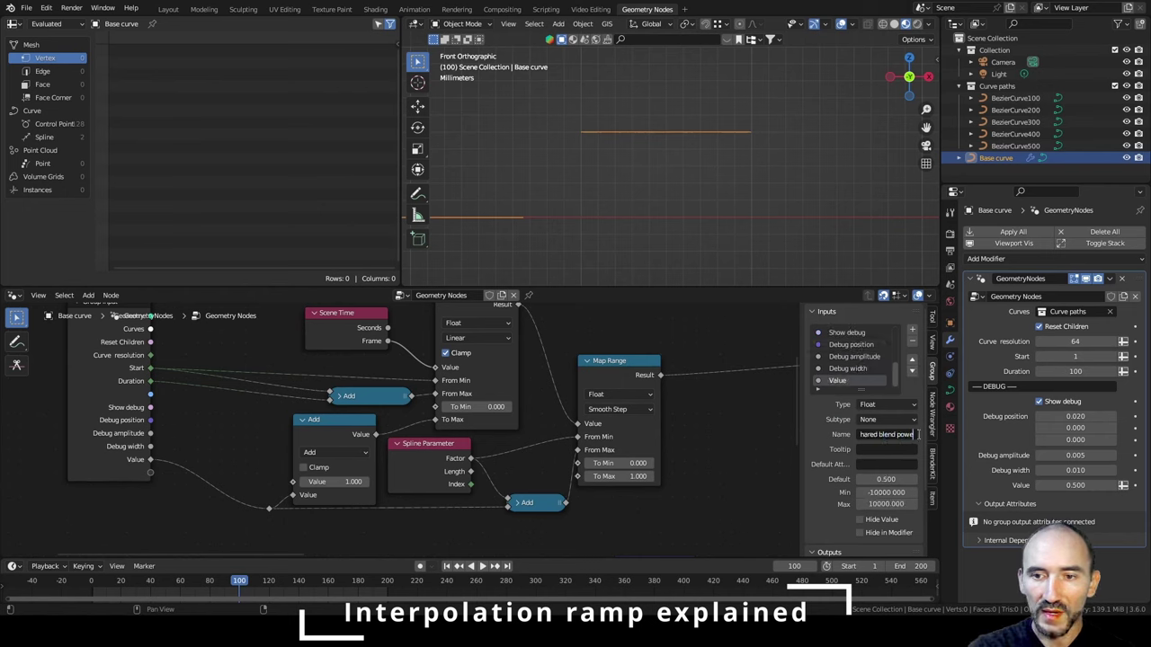
key(Return)
Add a reroute to the Start links and group the Scene Time, Spline Parameter, Add and Map Range nodes into a node group.
scroll(242, 389, down, 1)
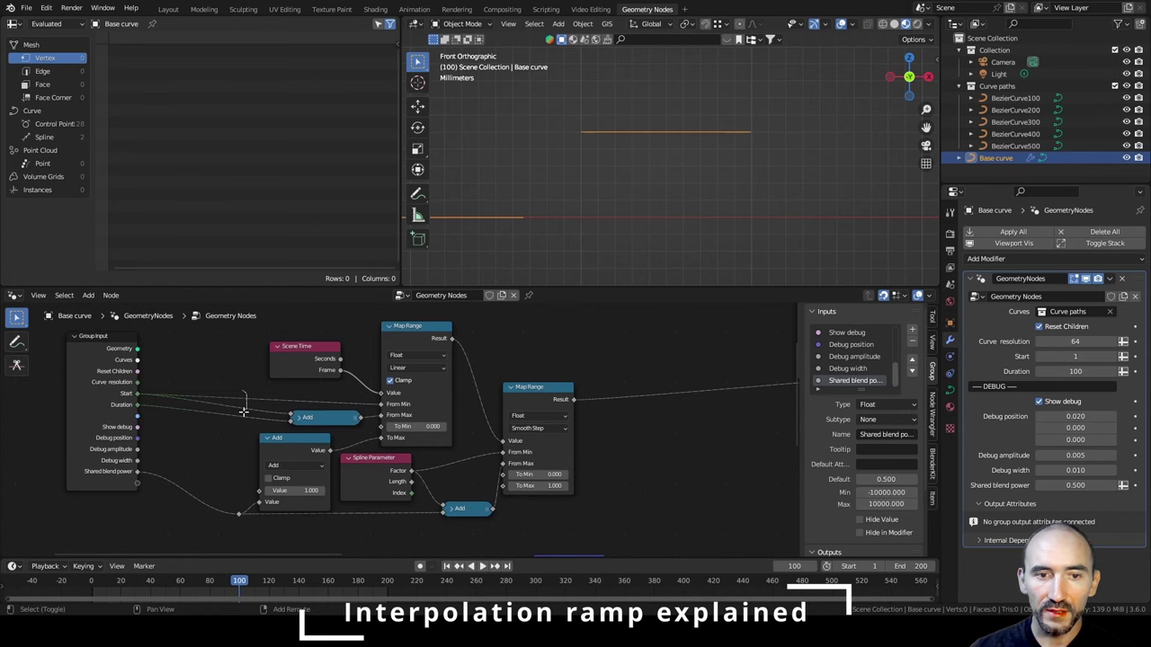
shift+right_drag(243, 393, 242, 411)
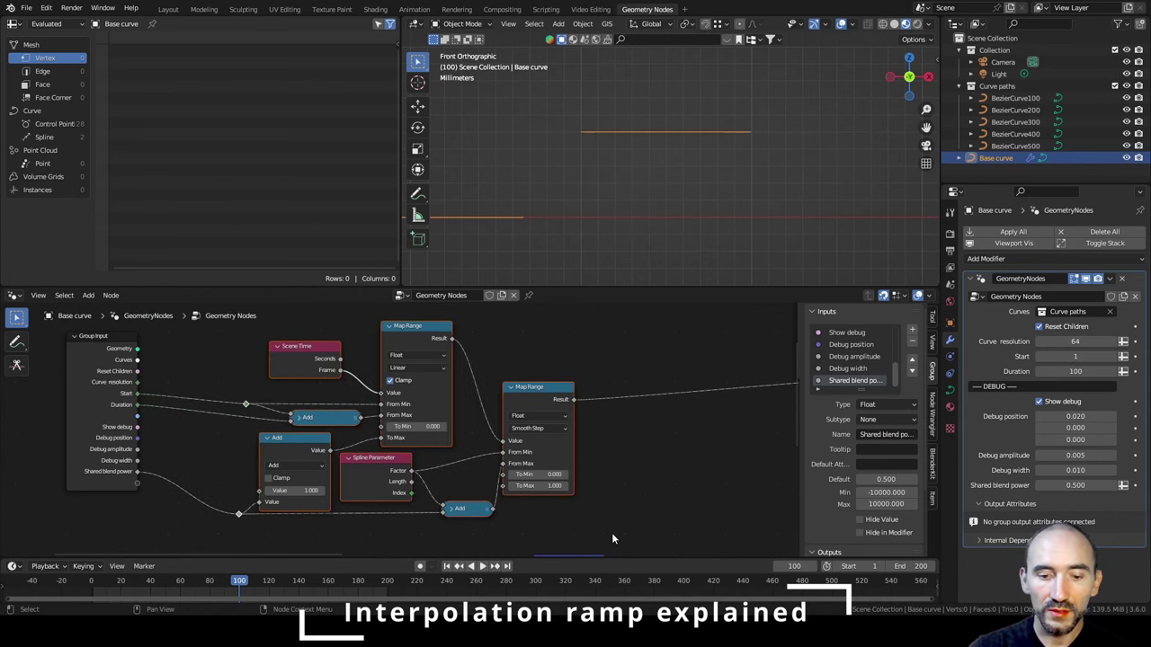
key(ctrl+g)
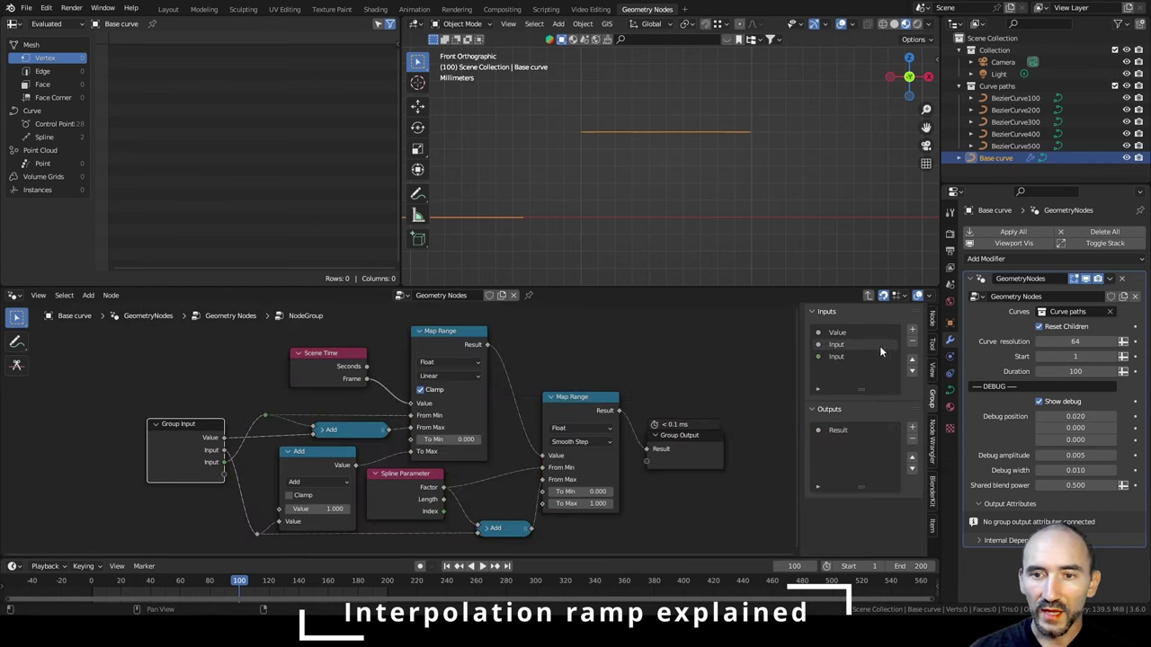
Move the node group's last input to the top of the input list and rename it "Start".
click(890, 357)
click(913, 358)
click(913, 358)
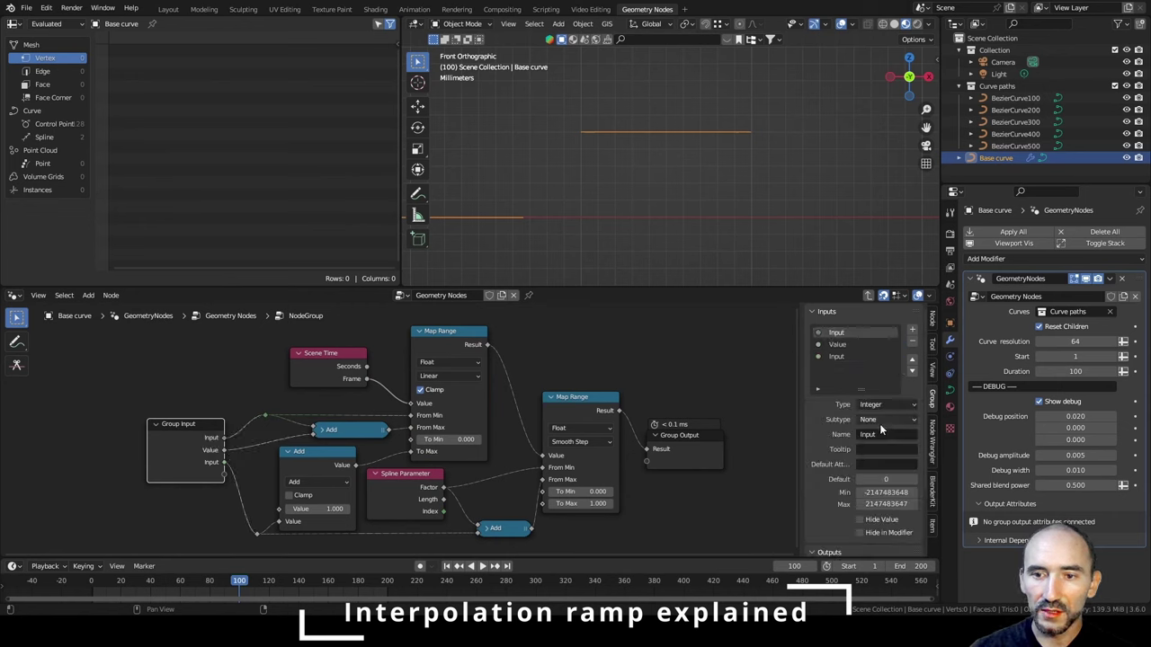
text(Start)
key(Return)
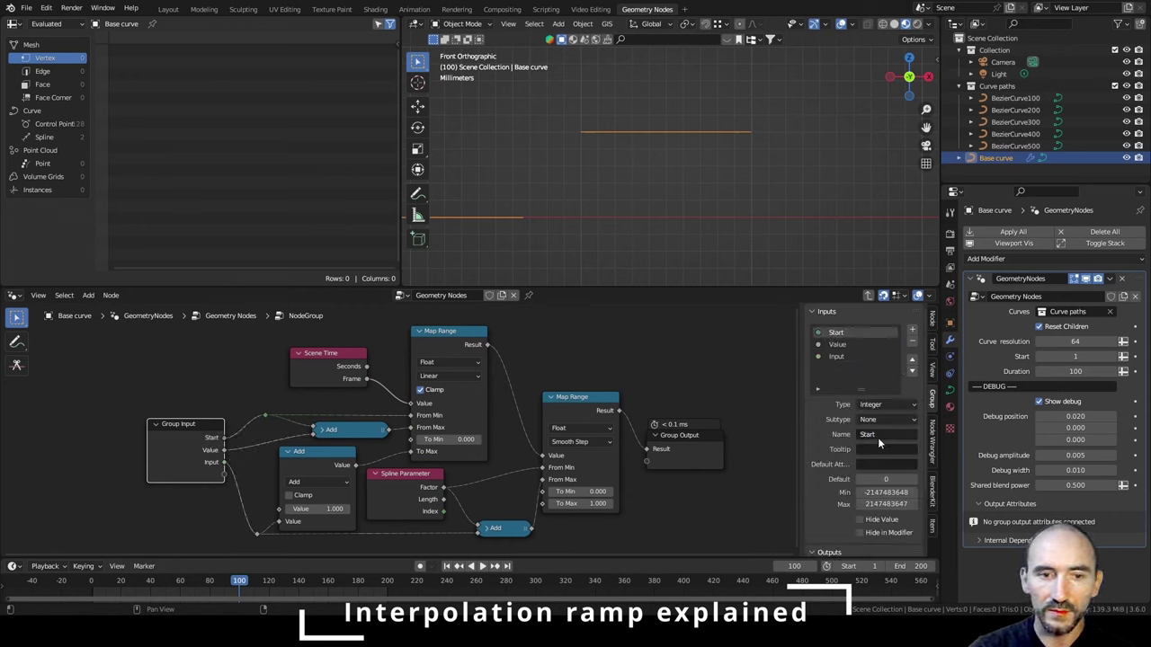
Rename the node group's second input, Value, to "Duration".
click(854, 345)
click(887, 405)
click(893, 459)
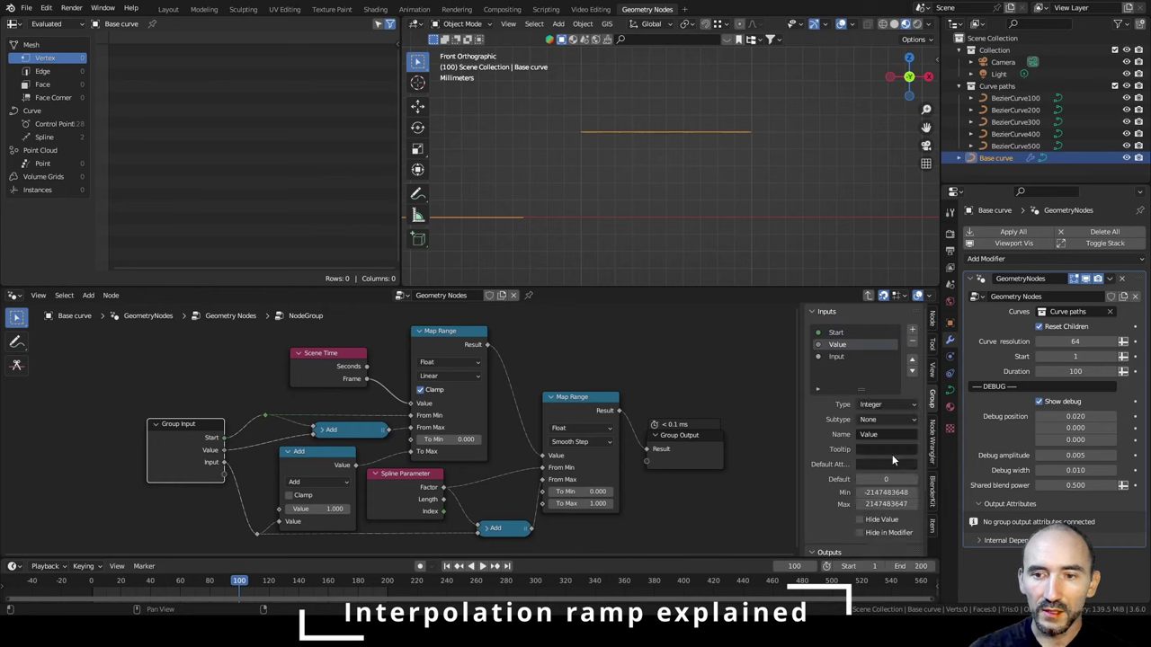
text(Duration)
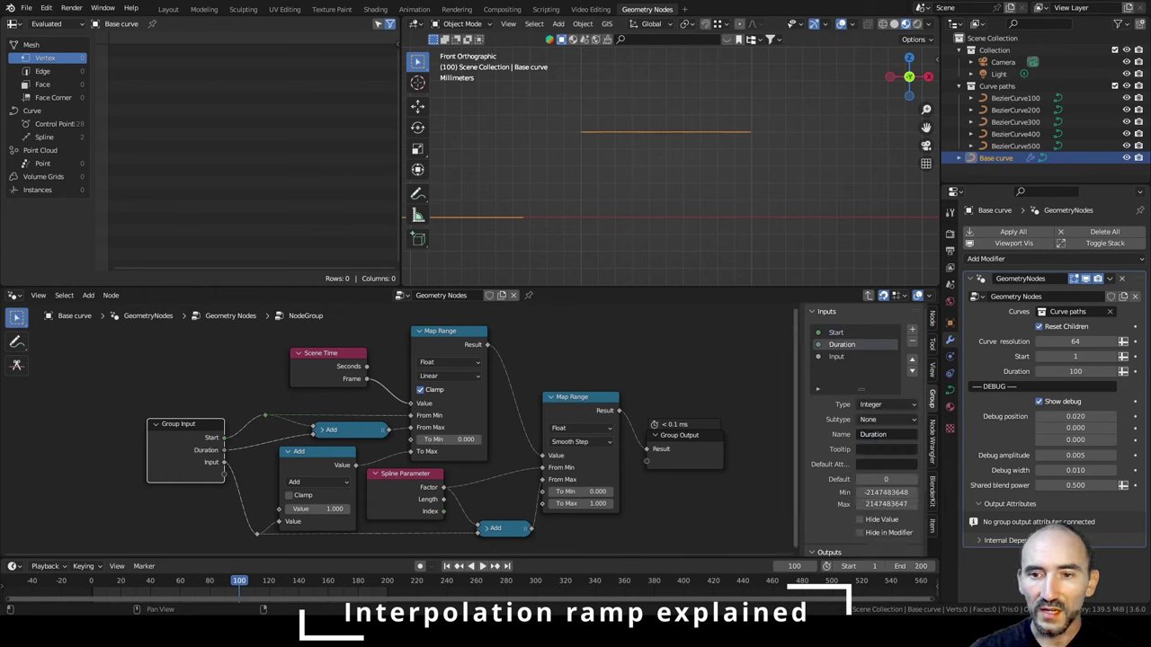
key(Return)
Rename the node group's third input to "Shared blend power".
click(854, 356)
double_click(882, 435)
text(Shared)
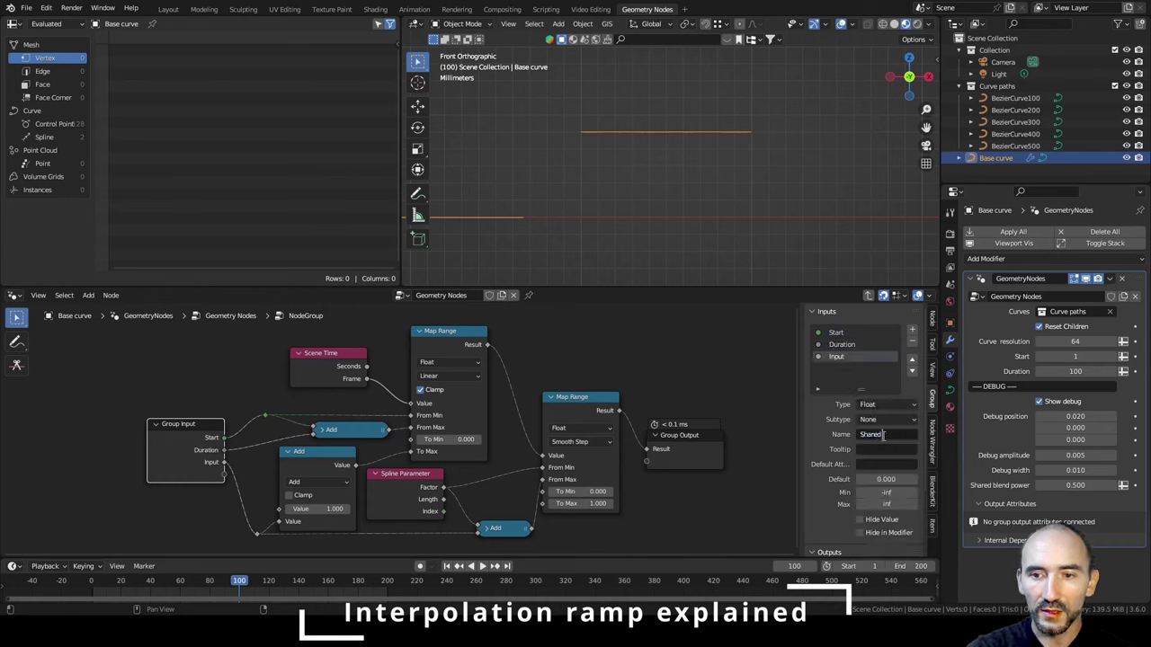
text( blend power)
key(Return)
Return to the parent node tree, widen the group node and rename the group "GetShapeFactor".
key(Tab)
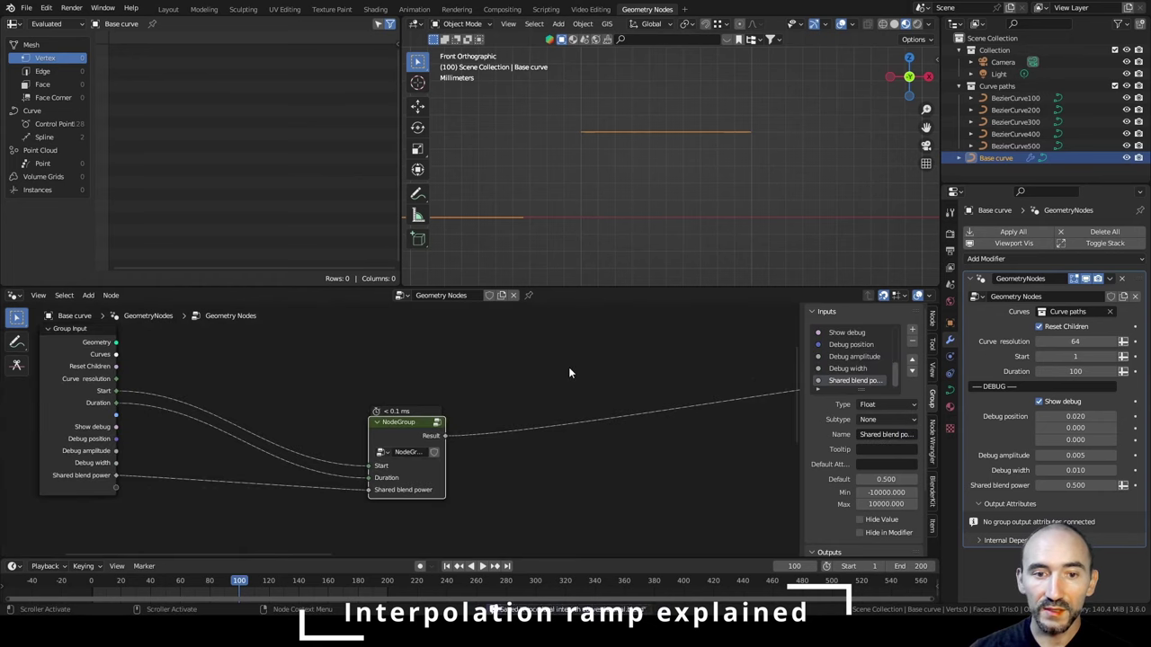
drag(444, 456, 486, 457)
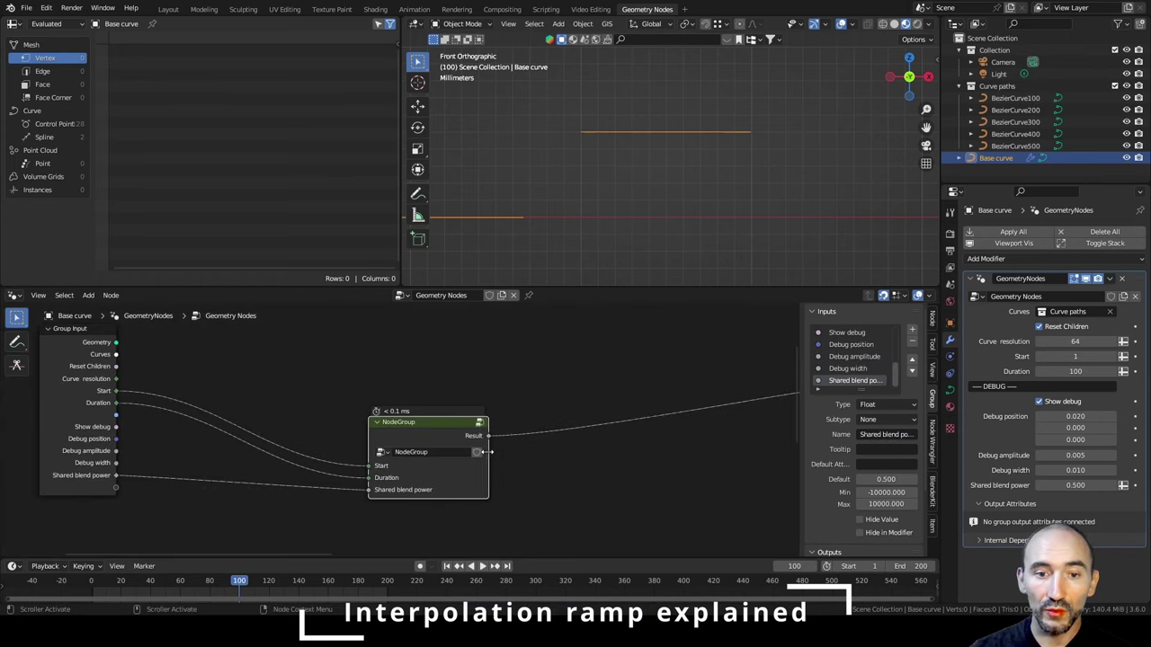
text(Ge)
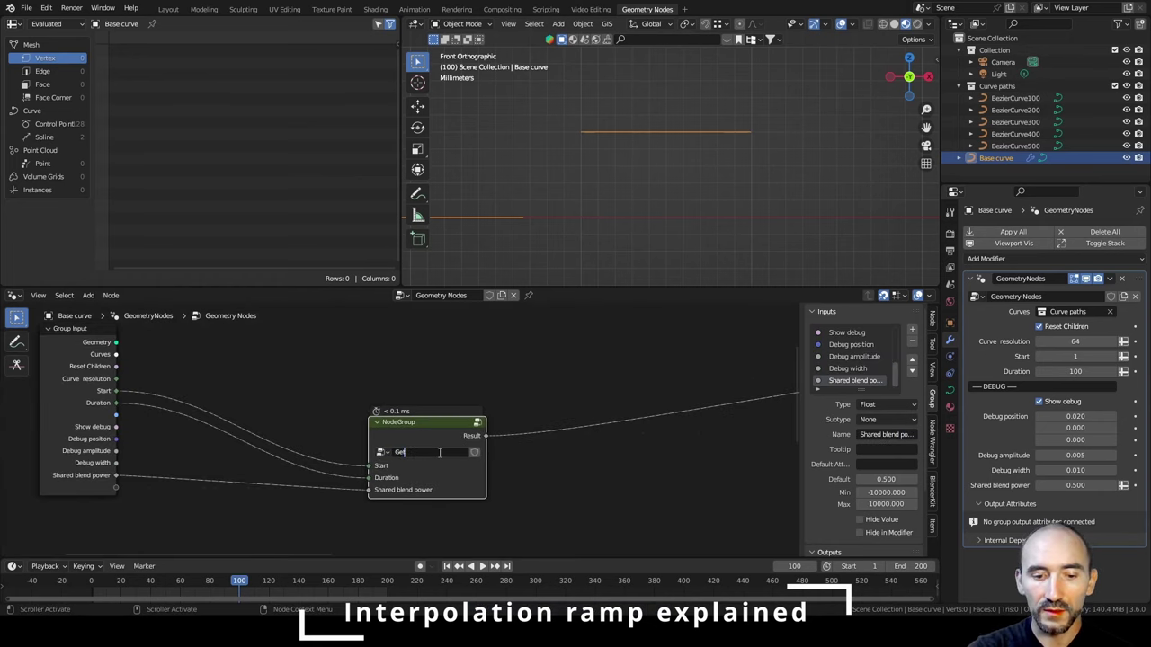
text(tShapeFactor)
key(Return)
Rename the GetShapeFactor group's output to "Factor" and save the file.
key(Tab)
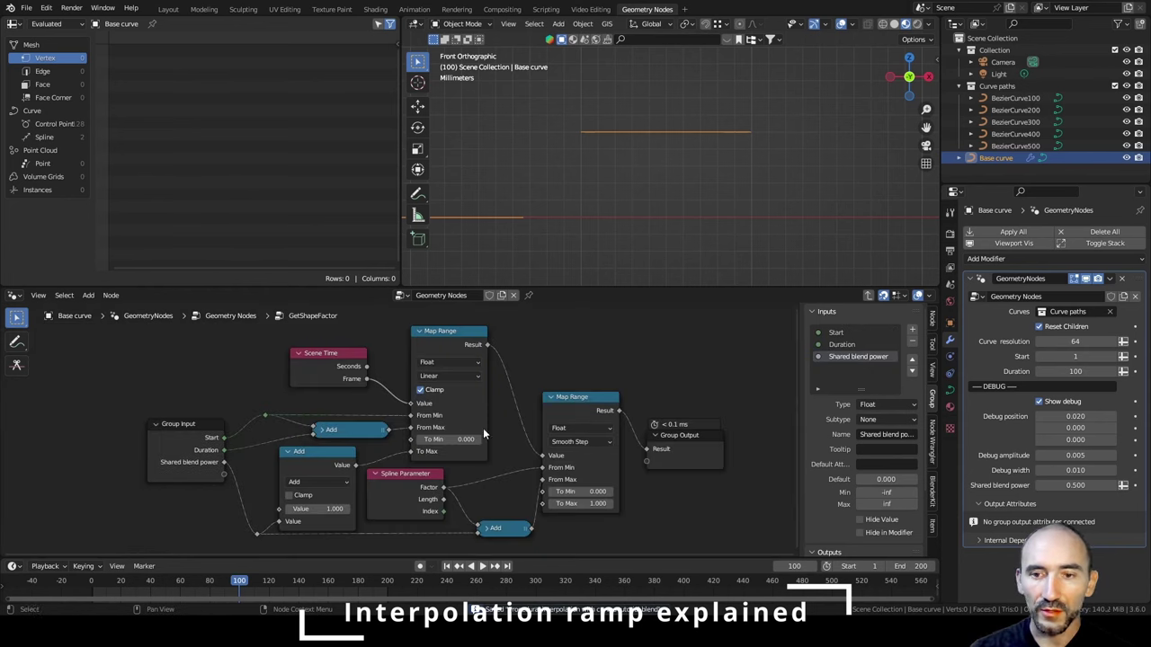
scroll(869, 447, down, 4)
scroll(849, 485, down, 4)
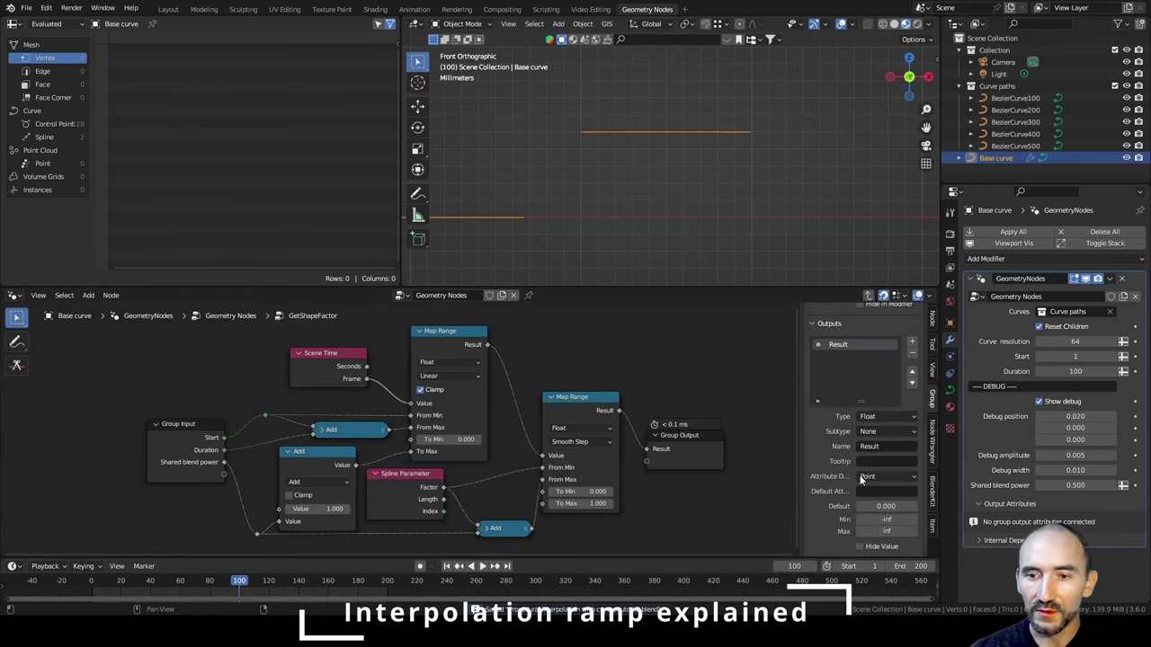
text(Factor)
key(Return)
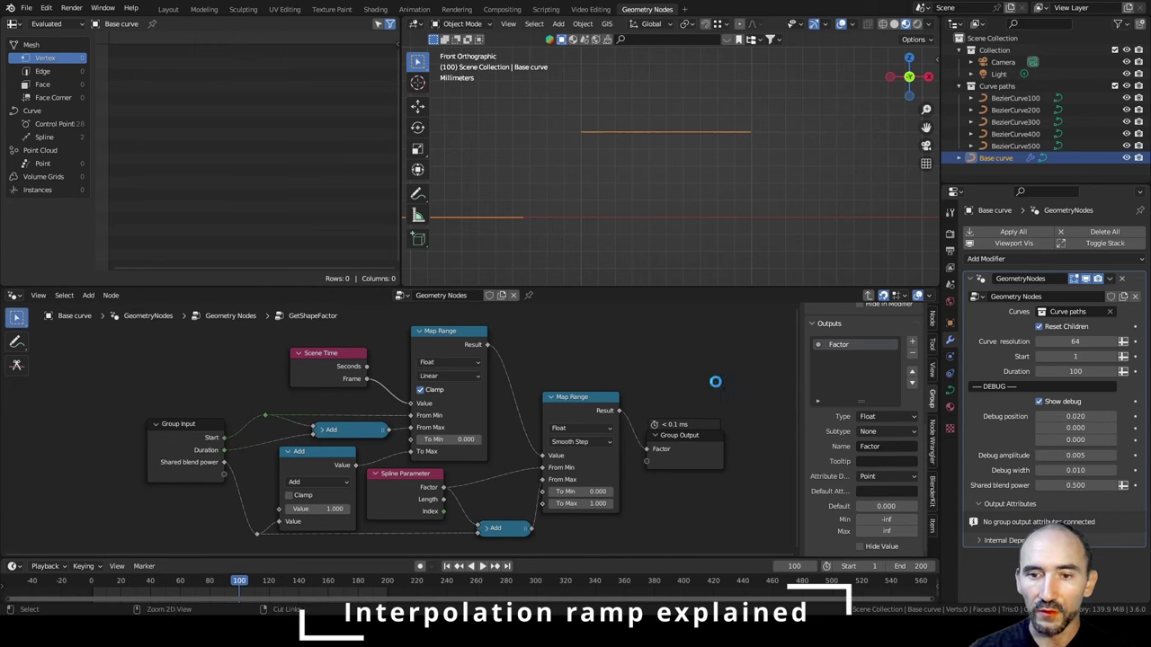
key(ctrl+s)
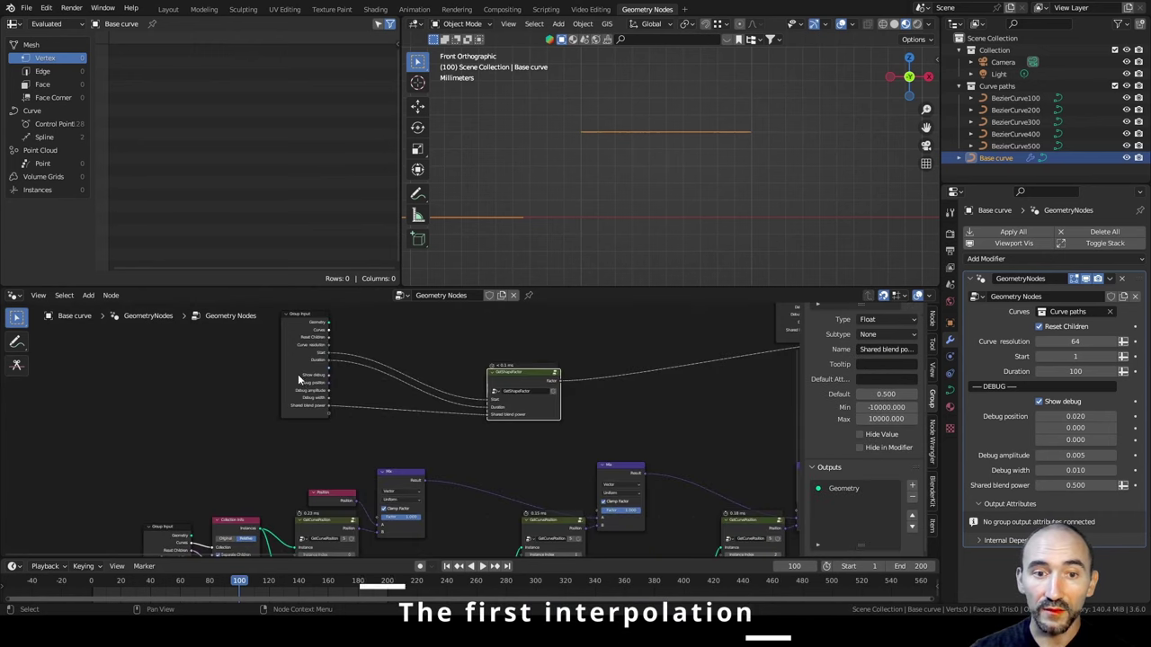
Move the Group Input and GetShapeFactor nodes near the first Mix node and link Factor to that Mix node's Factor.
drag(297, 374, 147, 381)
drag(515, 380, 328, 397)
click(306, 387)
scroll(333, 378, up, 2)
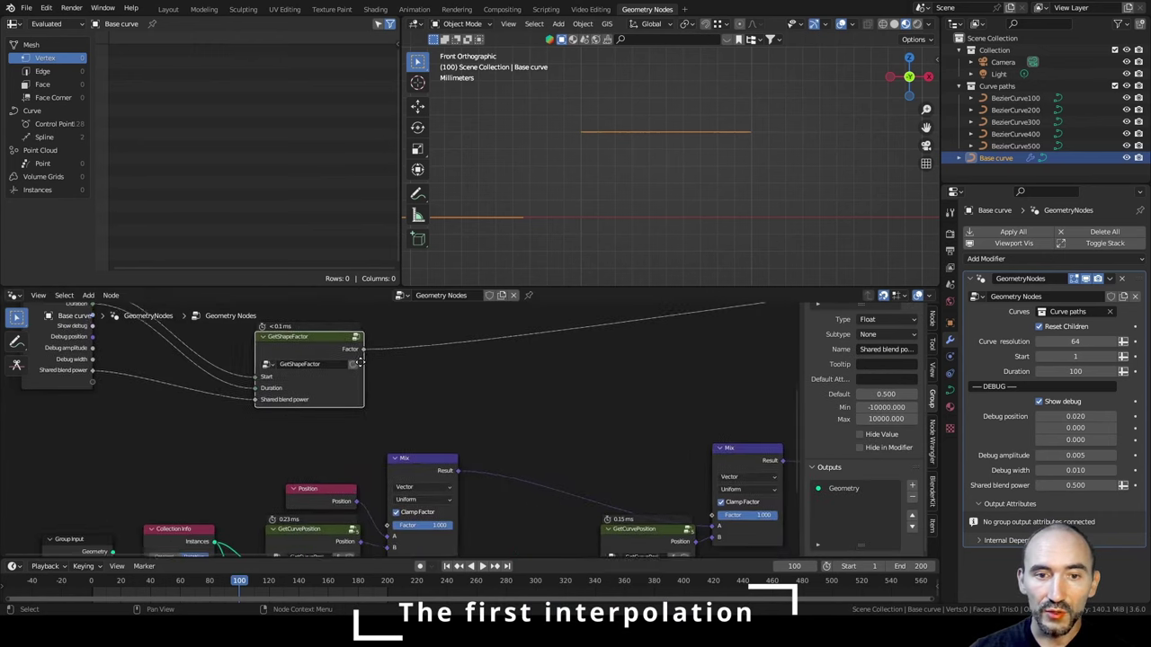
drag(361, 349, 391, 523)
scroll(449, 513, down, 5)
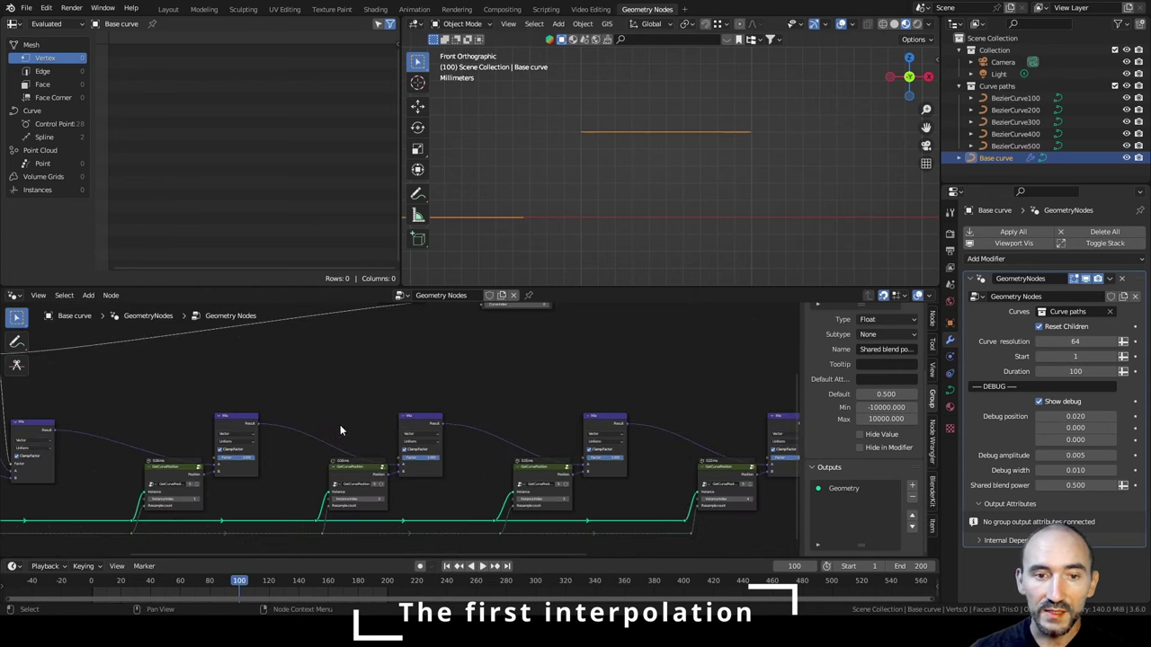
Set the Factor of the four remaining Mix nodes in the chain to 0.
click(239, 459)
click(238, 458)
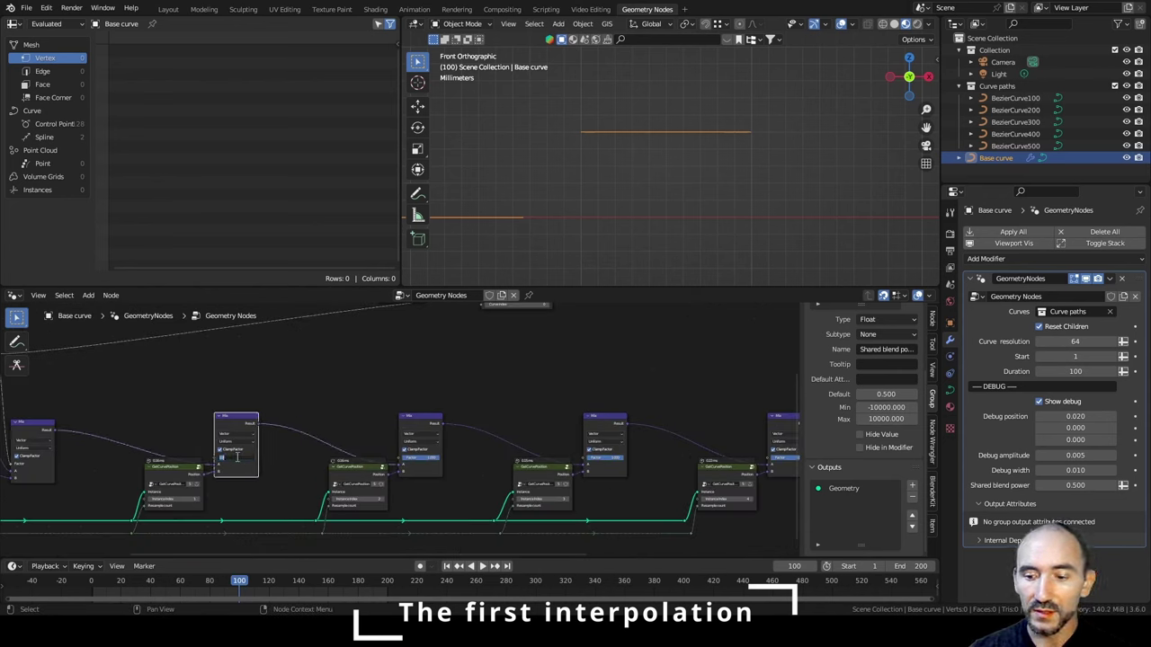
text(0)
key(Return)
click(424, 459)
text(0)
key(Return)
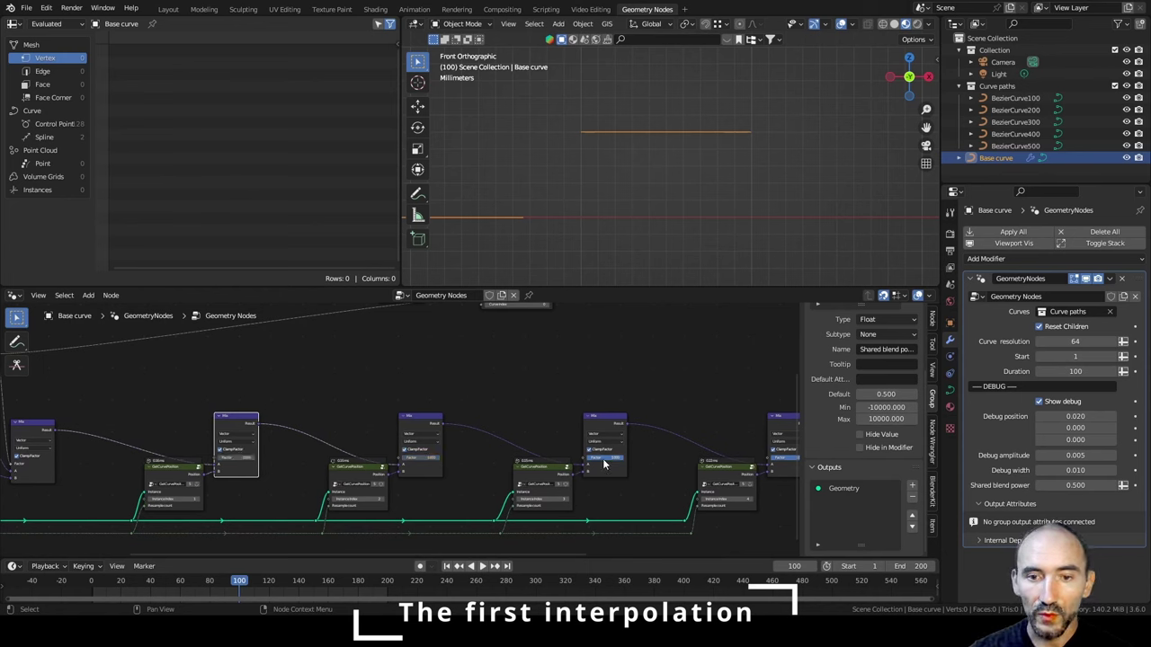
click(616, 458)
key(Return)
middle_drag(772, 462, 590, 460)
click(608, 457)
text(0)
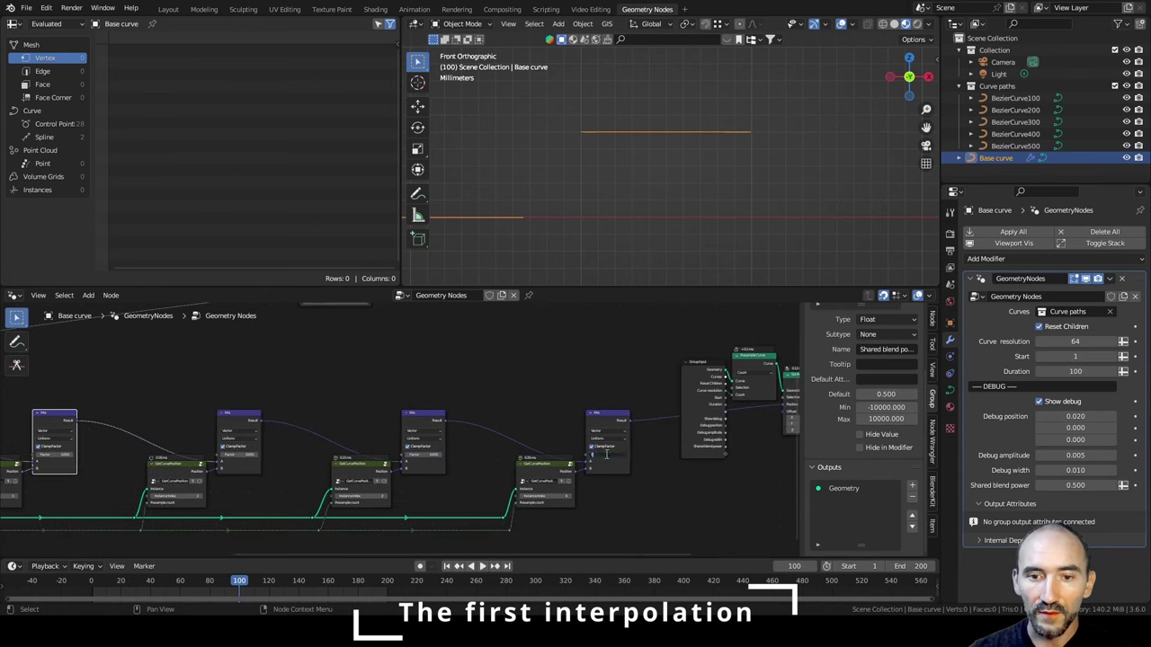
key(Return)
Save the file and scrub from frame 1 to frame 39 to examine the base curve's blend into BezierCurve100.
middle_drag(256, 392, 602, 398)
scroll(606, 207, down, 4)
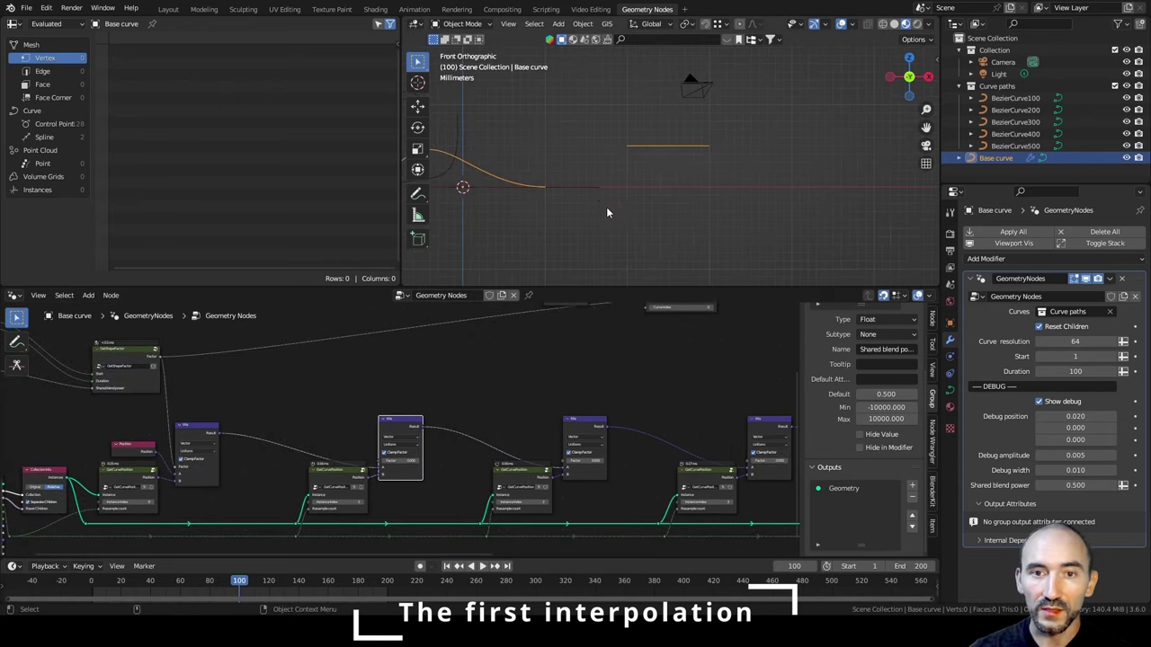
shift+middle_drag(549, 187, 686, 203)
scroll(687, 203, up, 1)
middle_drag(304, 405, 495, 400)
scroll(470, 411, up, 2)
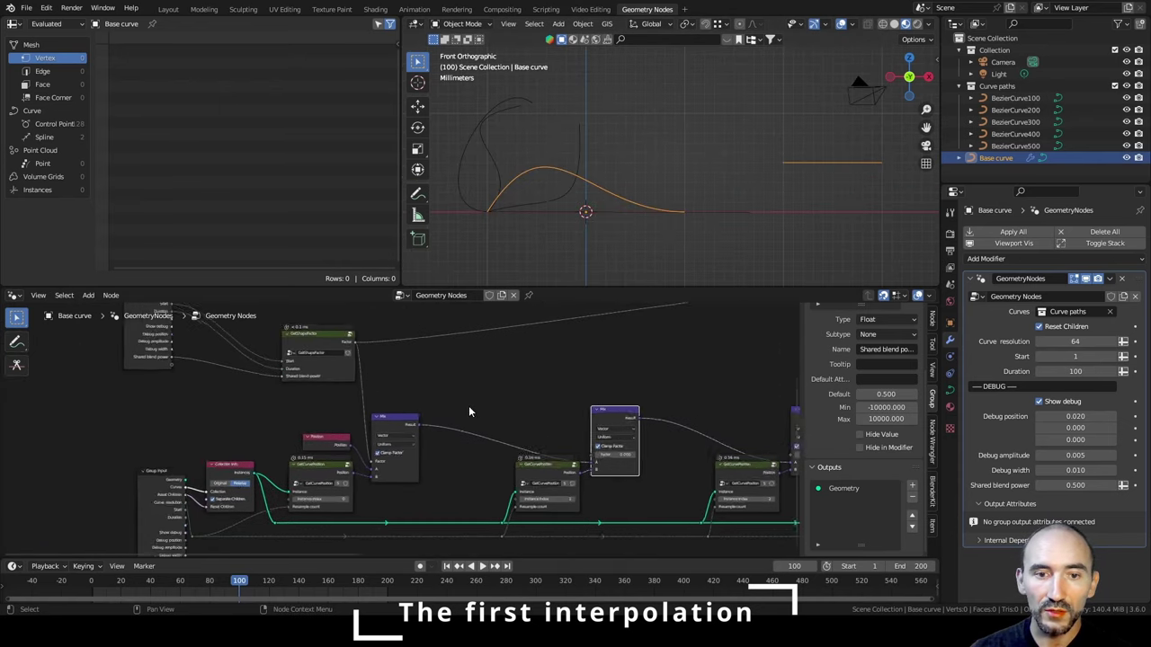
key(ctrl+s)
click(446, 566)
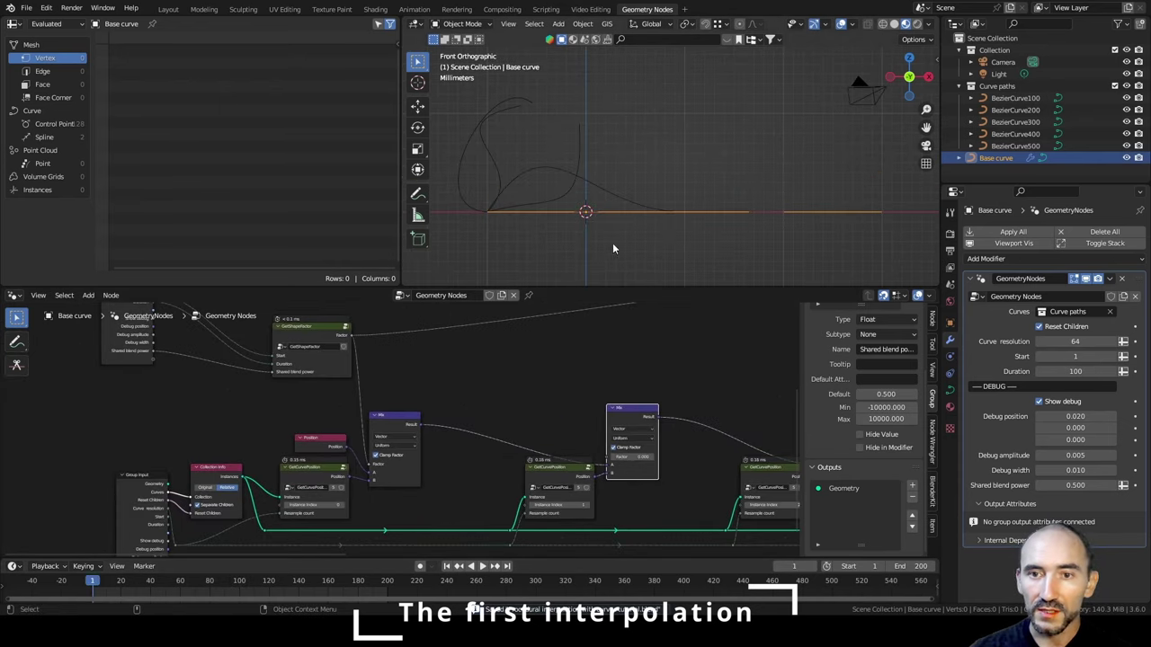
click(1014, 97)
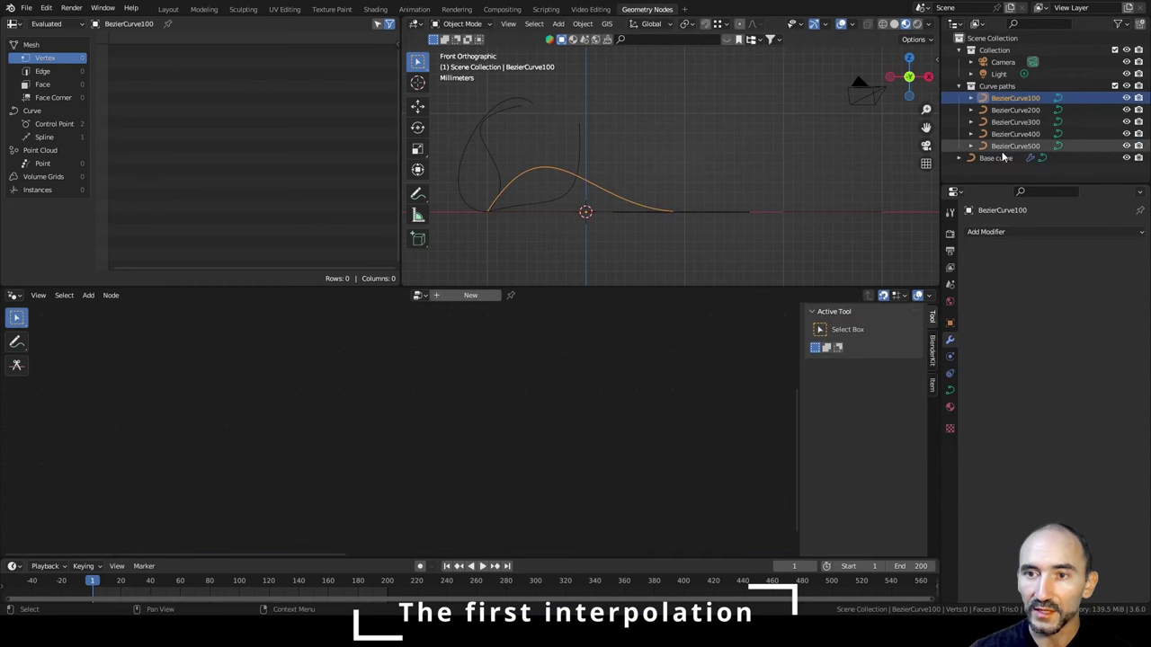
click(629, 212)
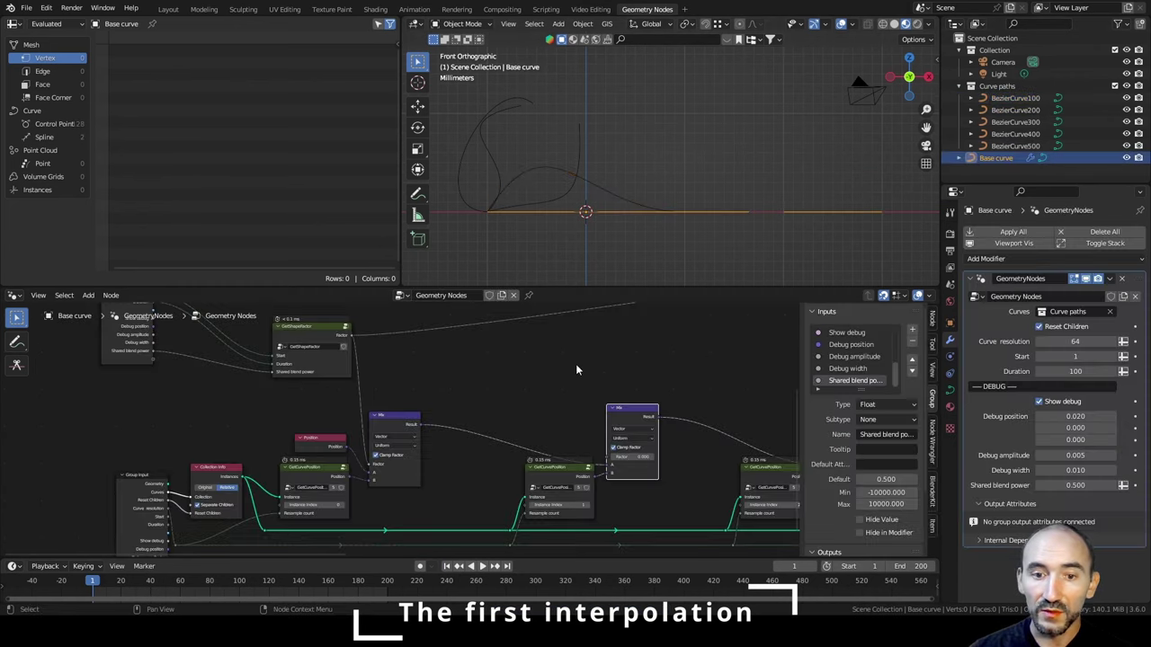
drag(95, 582, 150, 576)
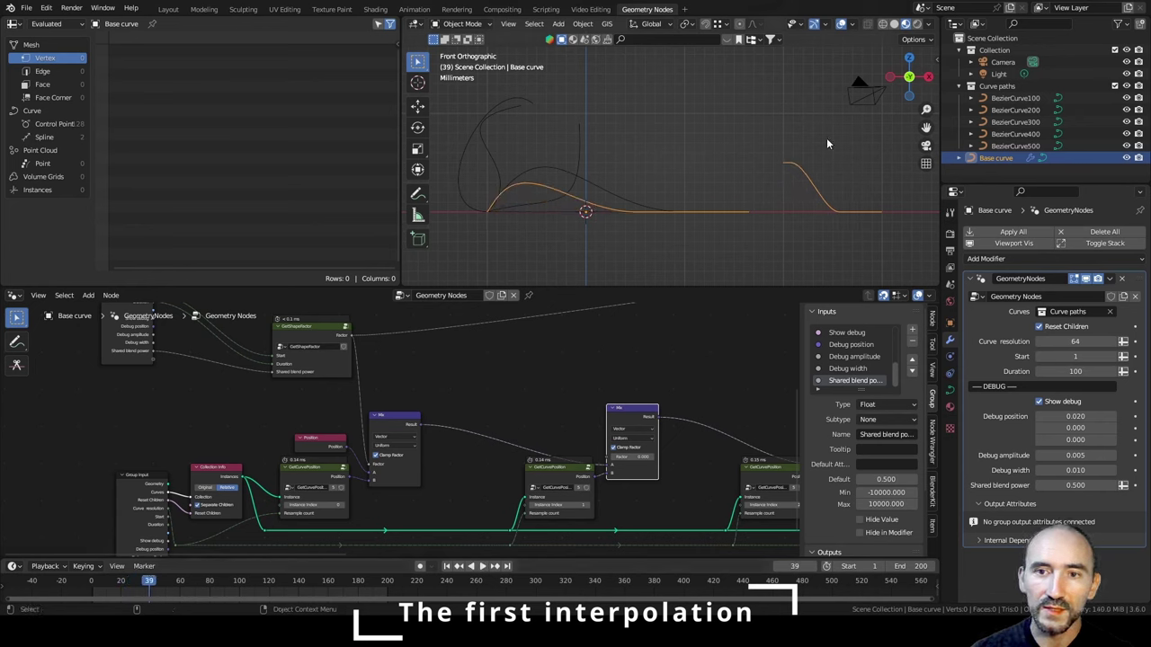
key(ctrl+s)
Review the handwritten interpolation notes in the node editor and hide the annotations again.
scroll(390, 452, down, 5)
middle_drag(390, 452, 346, 328)
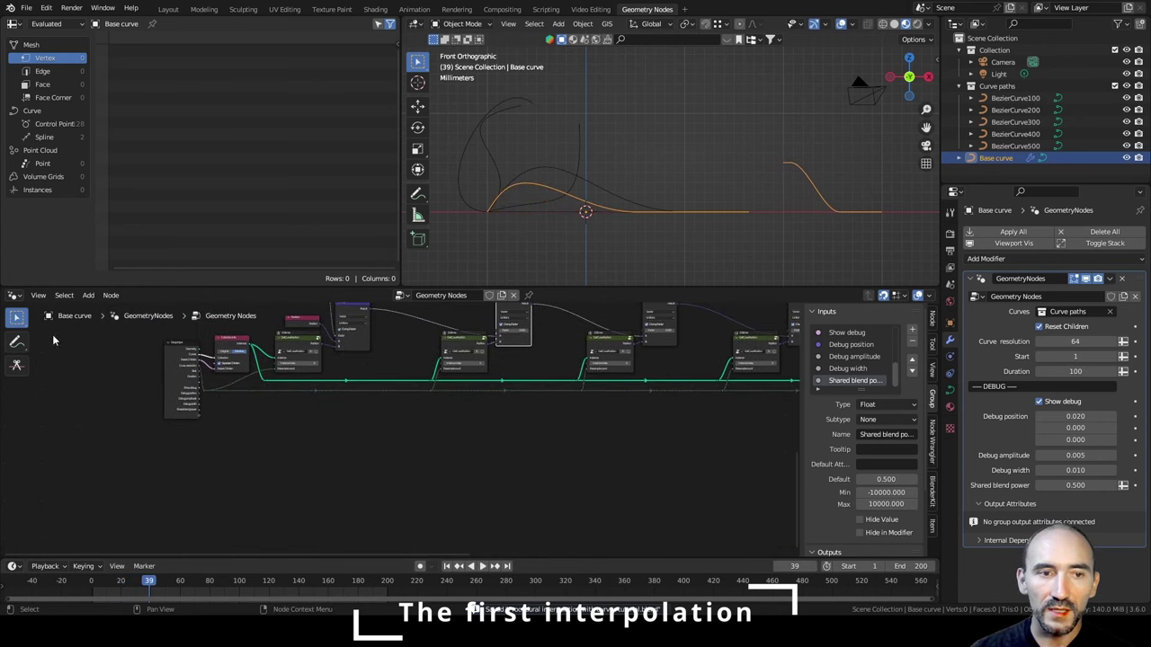
click(14, 346)
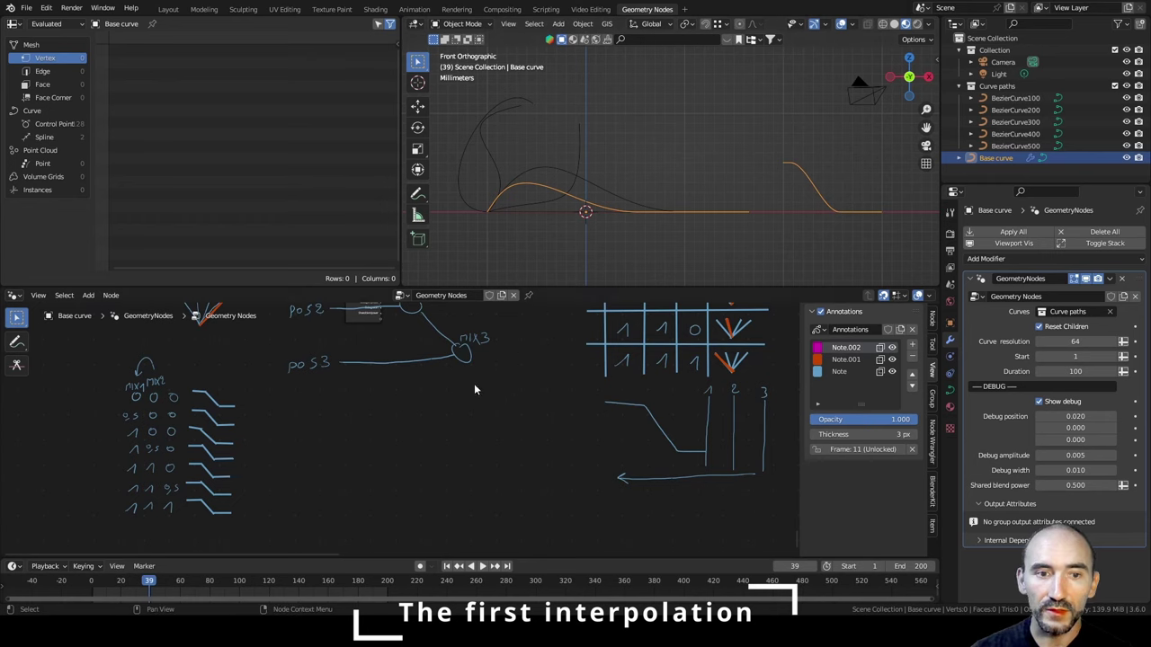
middle_drag(476, 388, 258, 378)
click(819, 311)
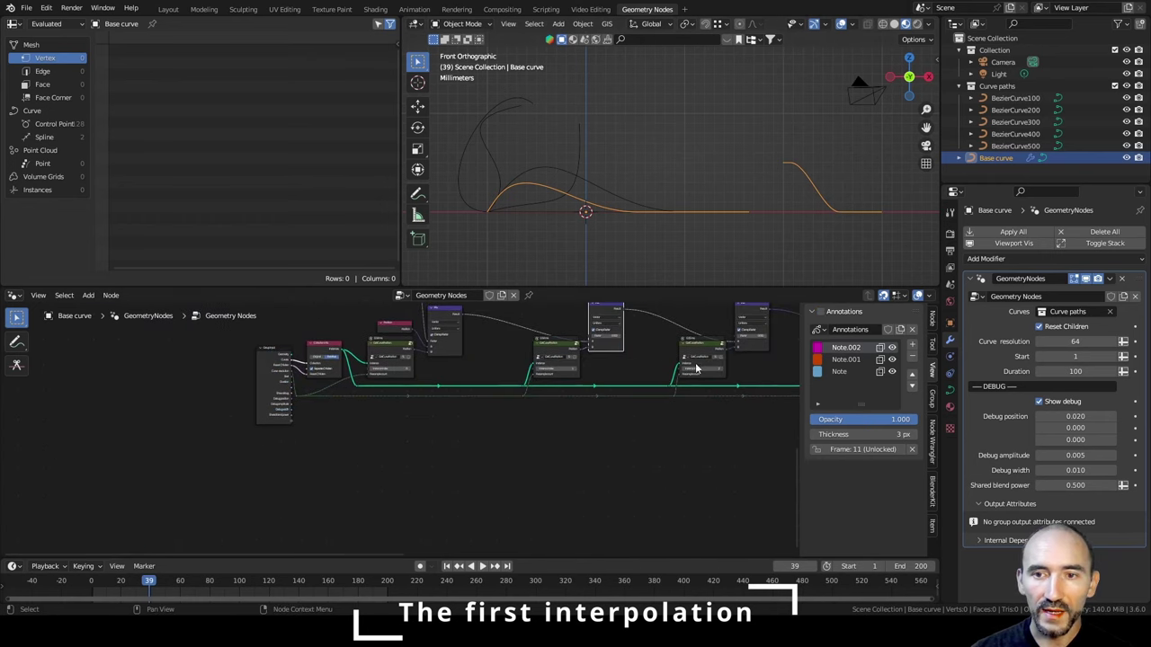
Move the debug Group Input and DebugCurve.001 nodes above GetShapeFactor and hide that Group Input's unused sockets.
middle_drag(500, 417, 350, 485)
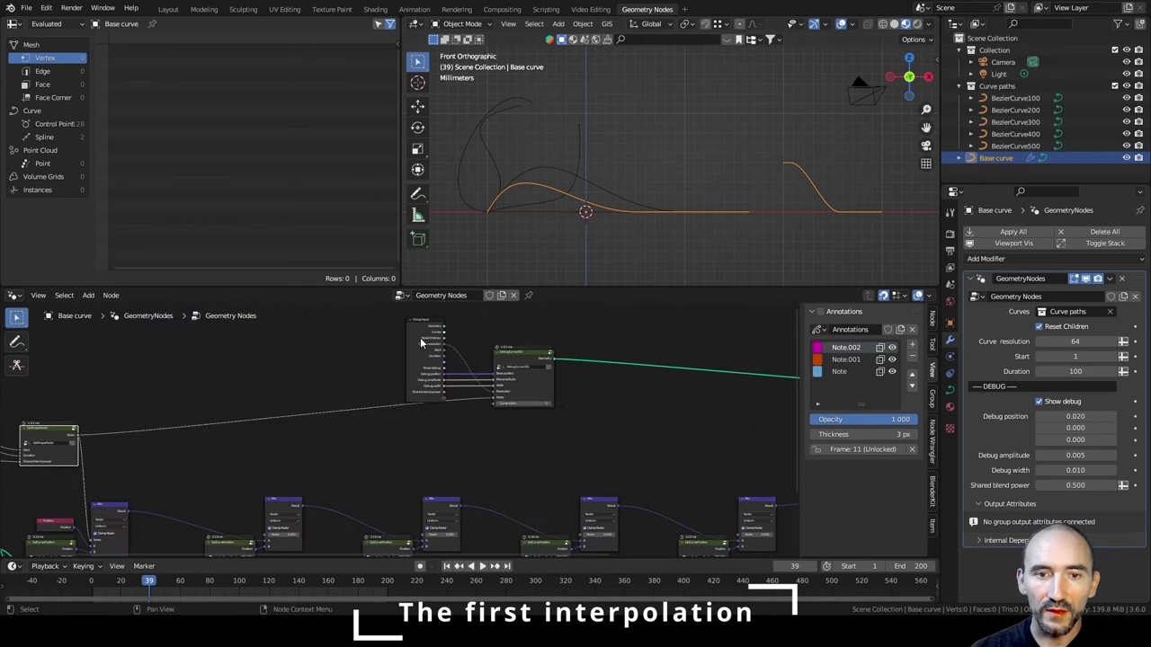
drag(423, 343, 33, 347)
drag(510, 352, 110, 350)
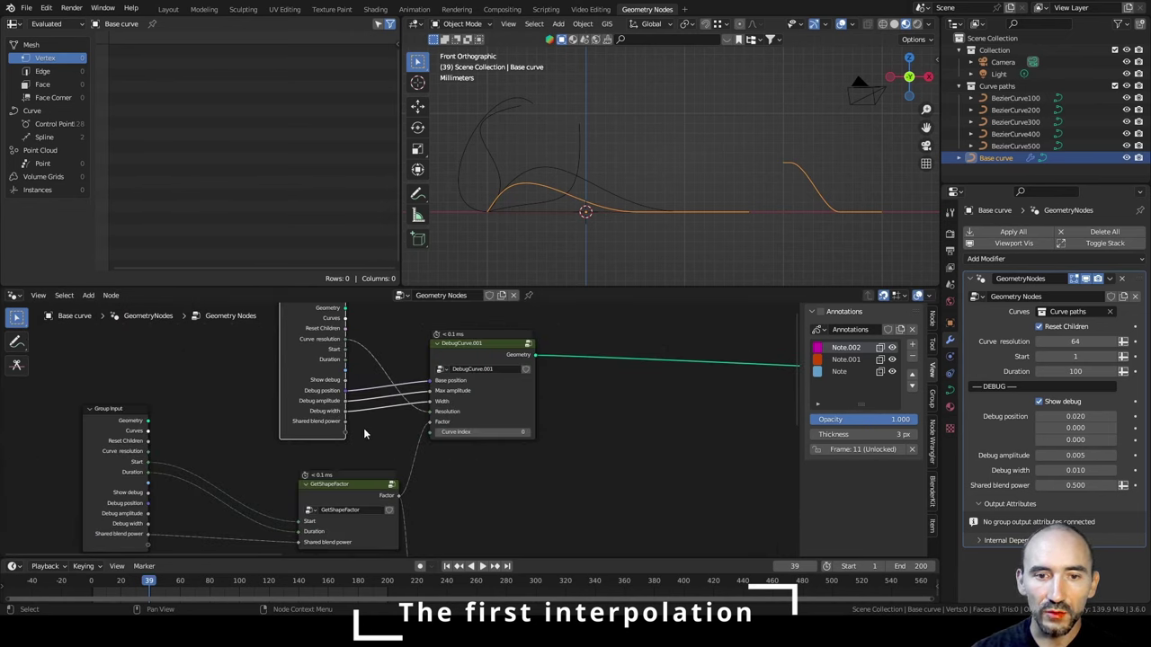
key(ctrl+h)
key(ctrl+h)
key(ctrl+h)
drag(318, 327, 328, 361)
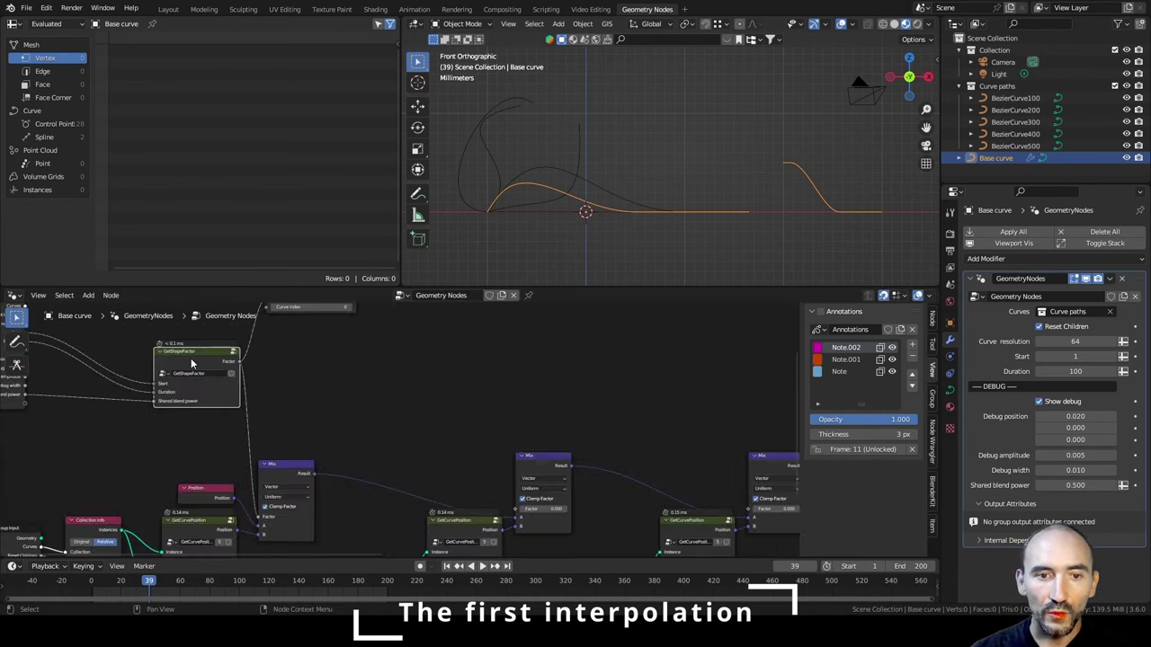
Duplicate the GetShapeFactor node and place the copy above the second Mix node.
key(shift+d)
click(448, 363)
scroll(368, 421, up, 1)
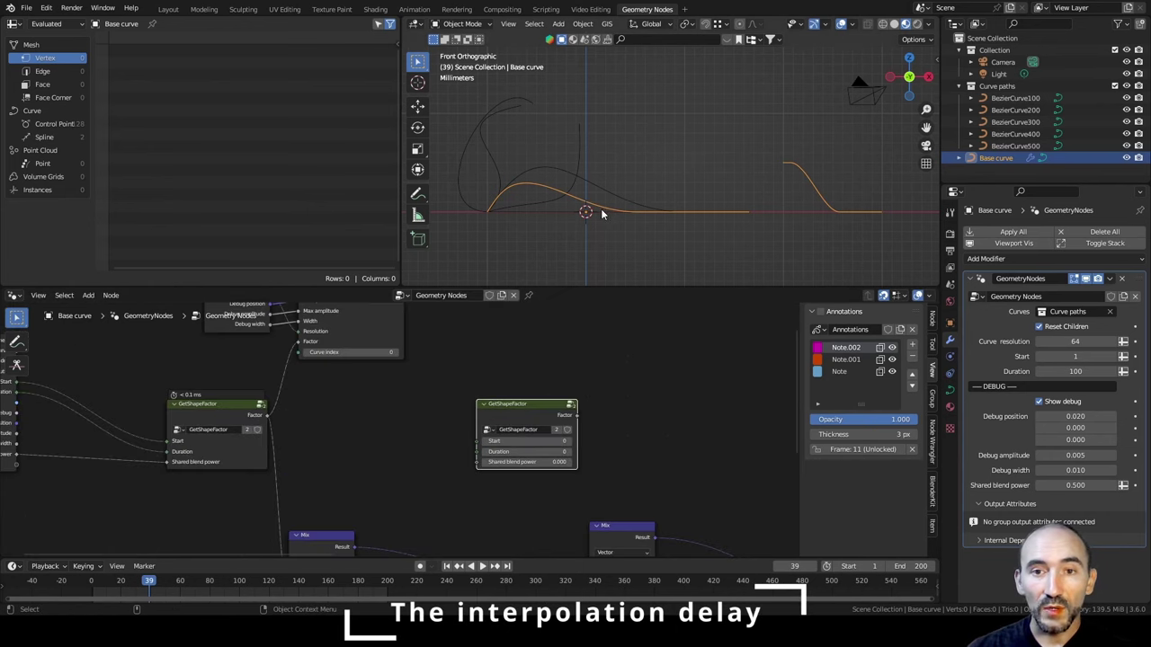
Select BezierCurve100 and BezierCurve200 in turn to examine the first two target shapes, and reselect the base curve.
click(1013, 99)
click(1007, 111)
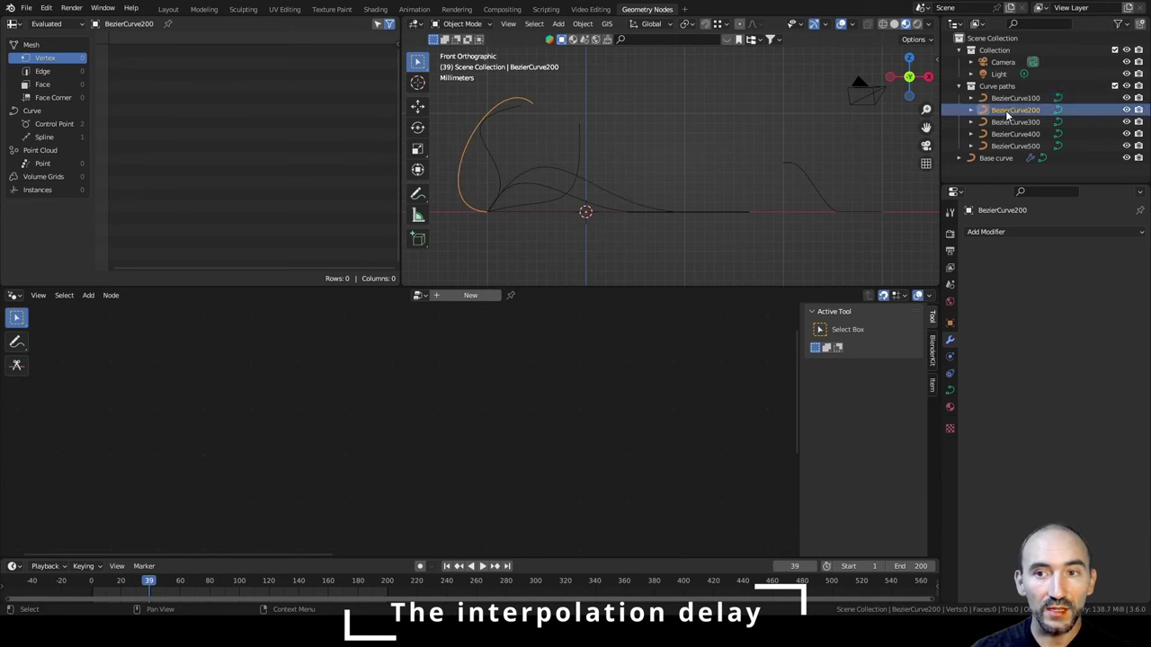
click(995, 158)
Link the Group Input's Start, Duration and Shared blend power to the matching inputs of the duplicated GetShapeFactor node.
middle_drag(432, 385, 456, 427)
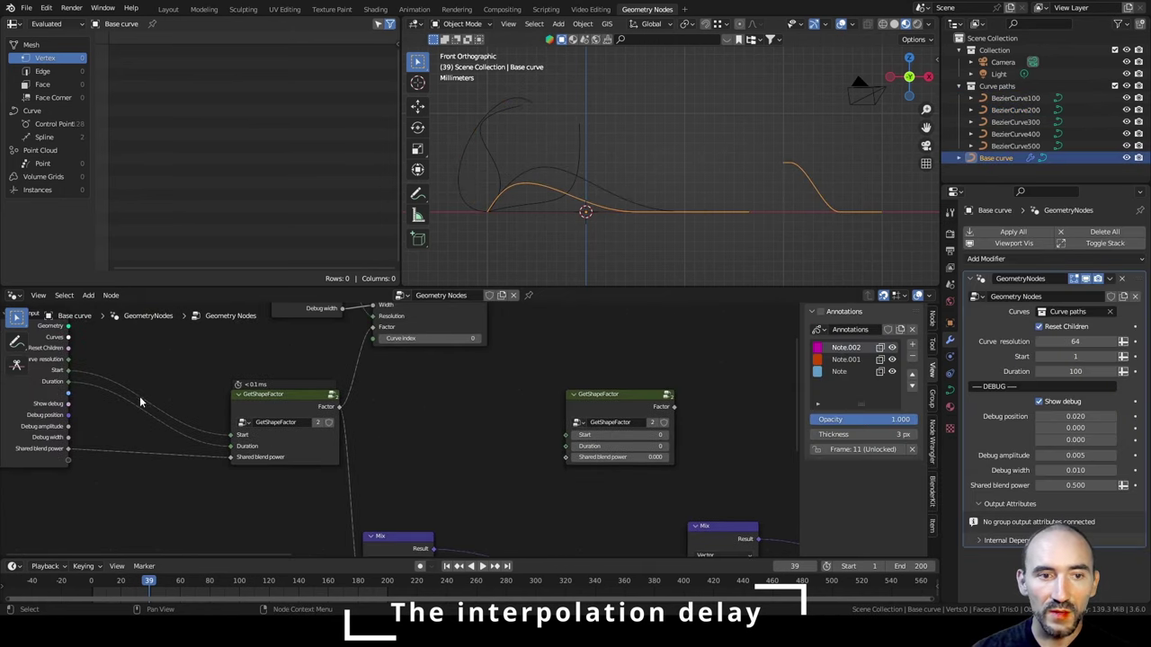
middle_drag(337, 412, 314, 439)
drag(45, 397, 542, 461)
drag(45, 408, 542, 473)
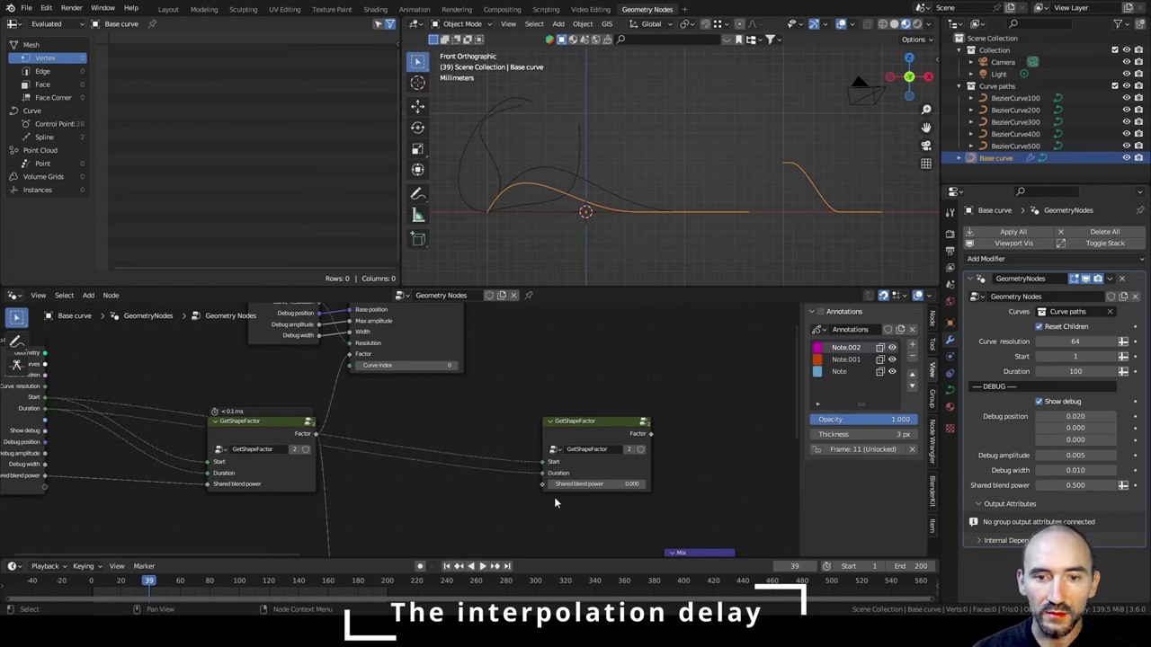
middle_drag(118, 455, 144, 439)
scroll(84, 464, up, 1)
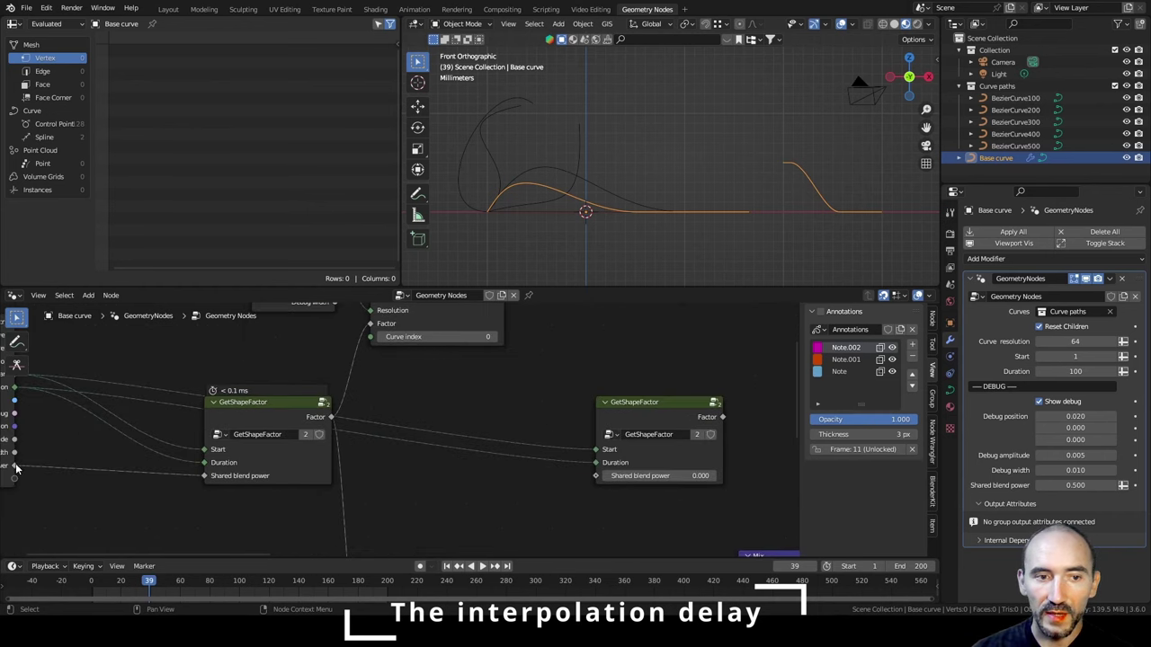
drag(16, 467, 595, 476)
Link the duplicated GetShapeFactor's Factor to the second Mix node's Factor and scrub the timeline to frame 36.
middle_drag(611, 504, 381, 393)
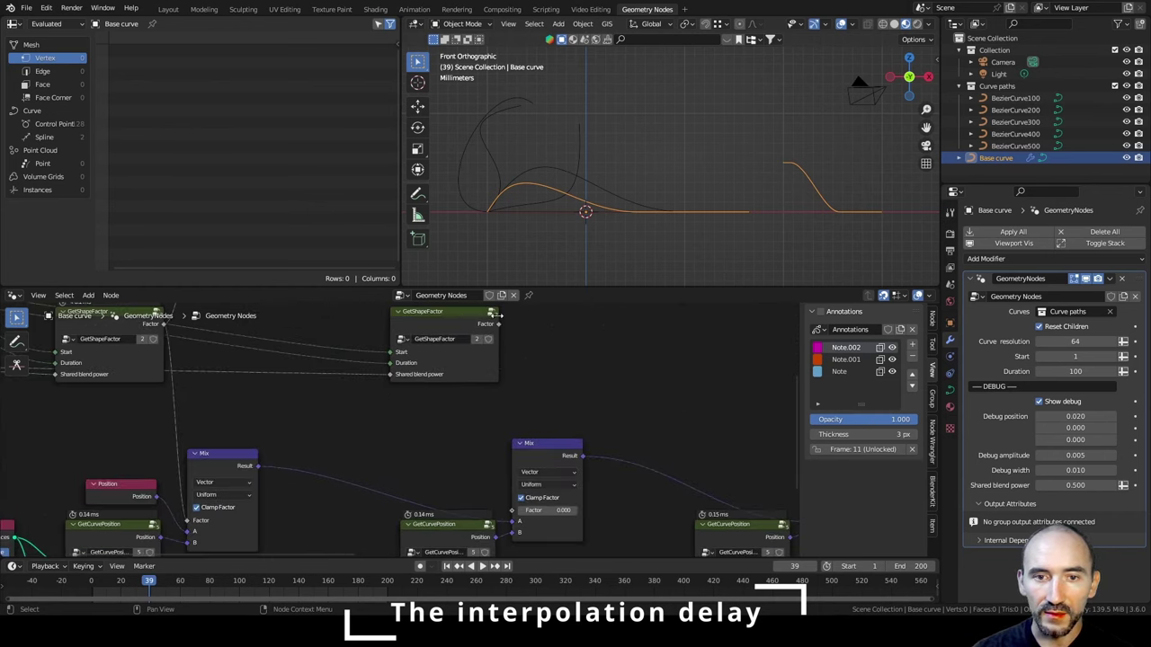
drag(500, 326, 512, 509)
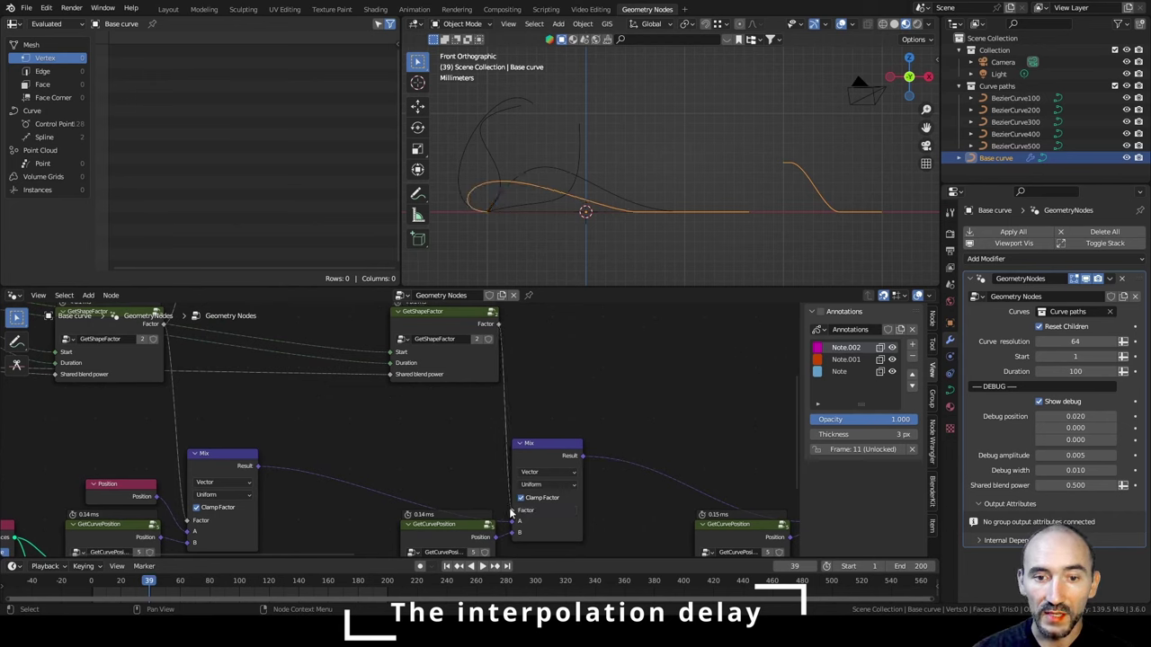
drag(124, 581, 145, 569)
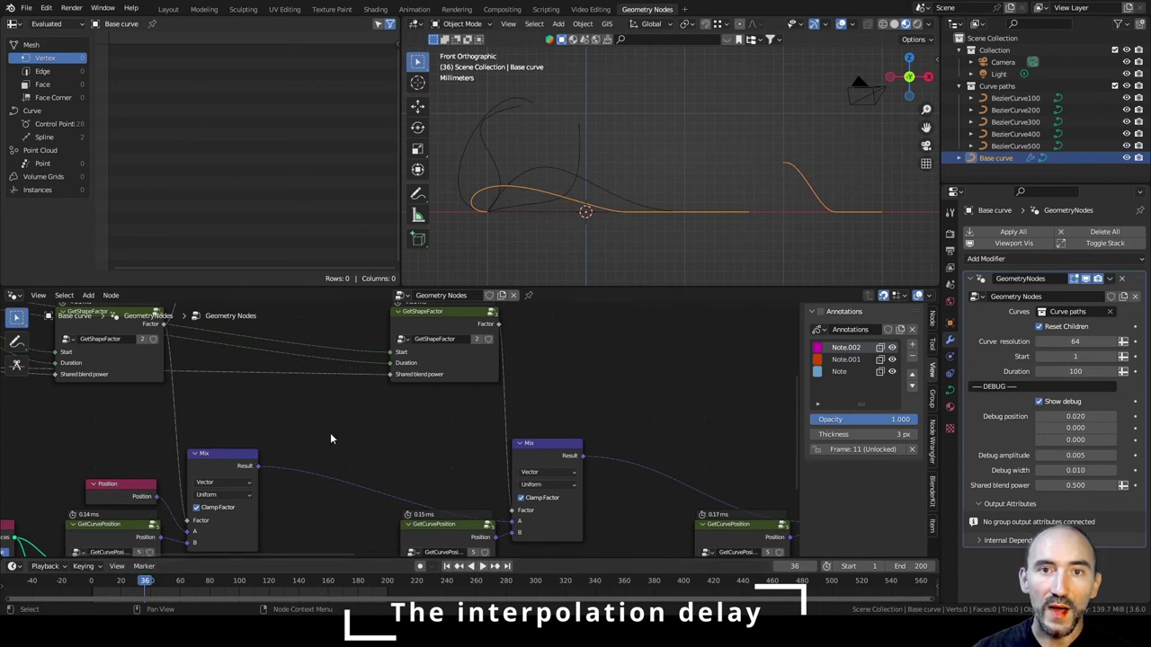
Select the first and second Mix nodes in turn to examine how each is driven by its GetShapeFactor node.
middle_drag(330, 438, 432, 439)
click(321, 461)
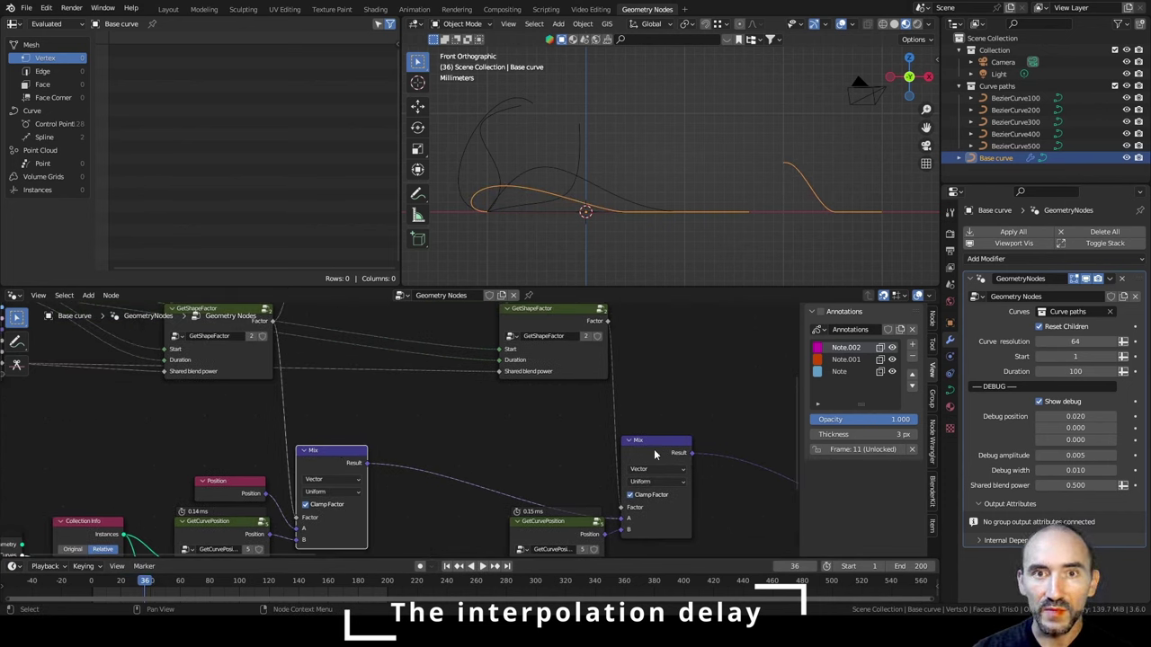
middle_drag(550, 406, 604, 436)
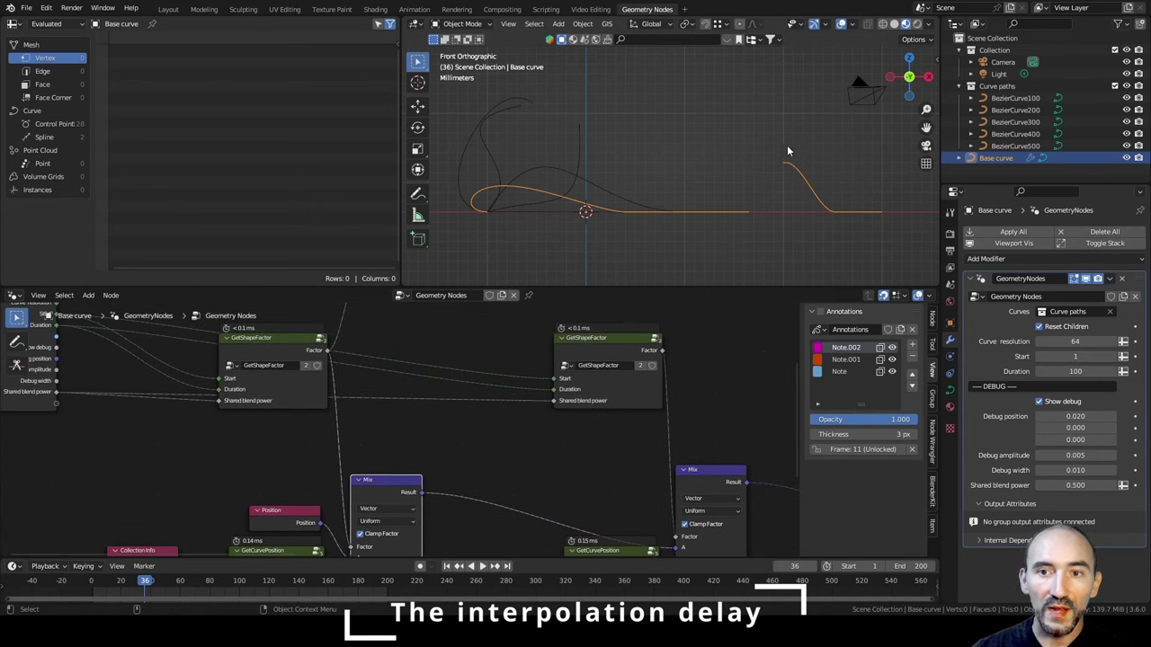
click(717, 482)
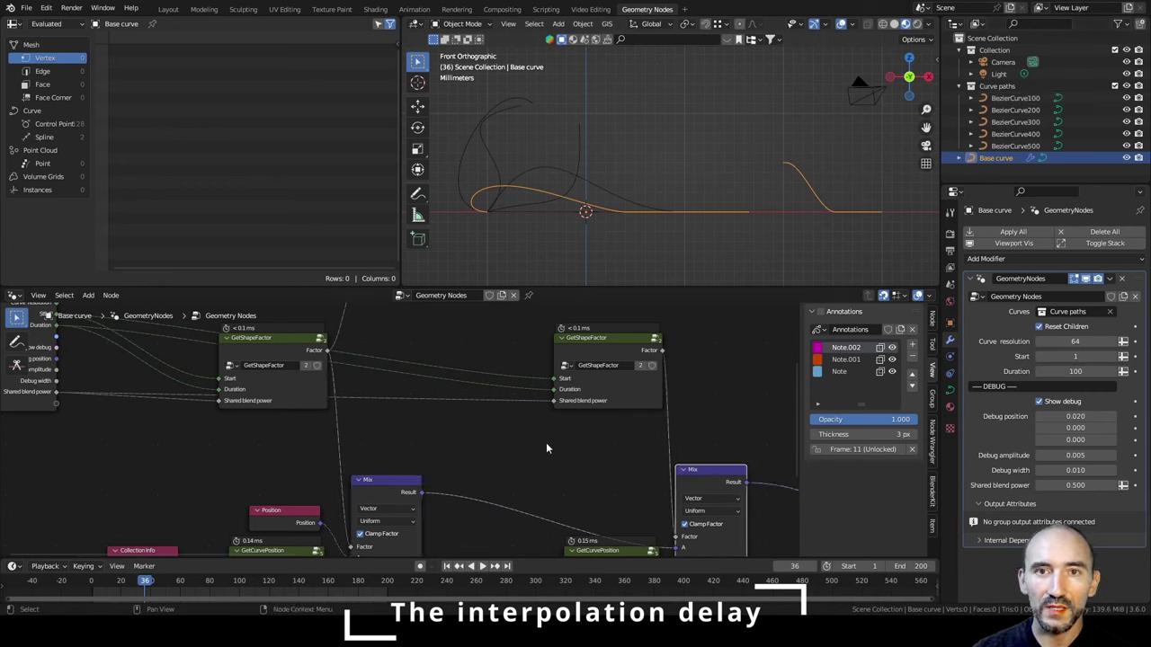
middle_drag(660, 490, 594, 480)
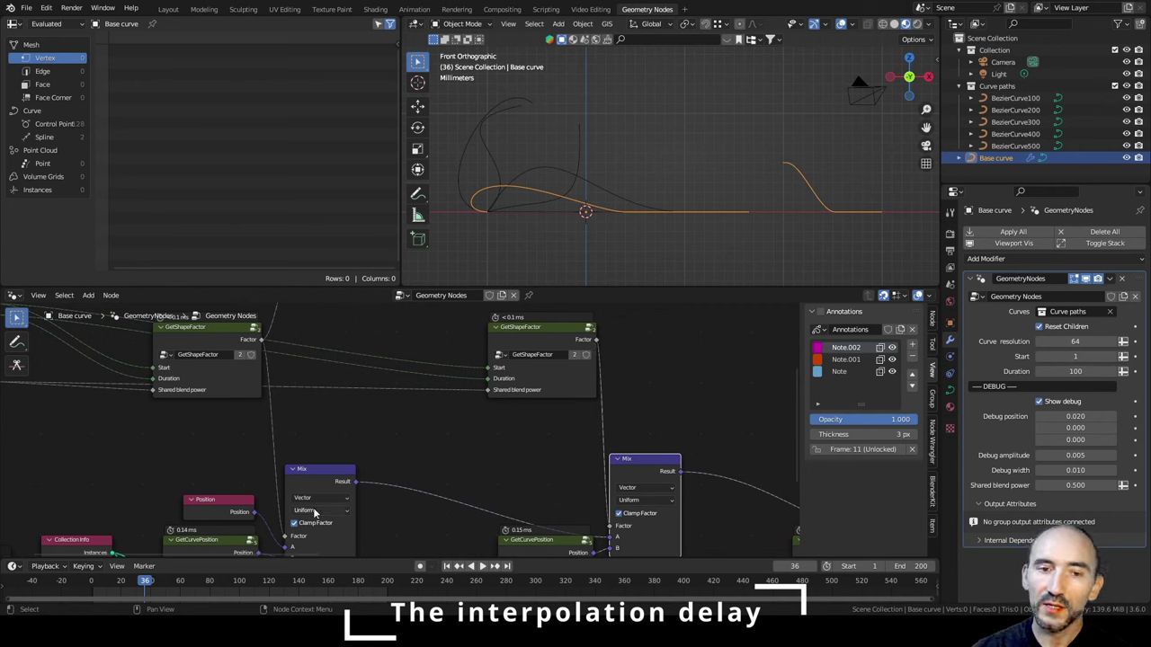
click(323, 472)
click(649, 462)
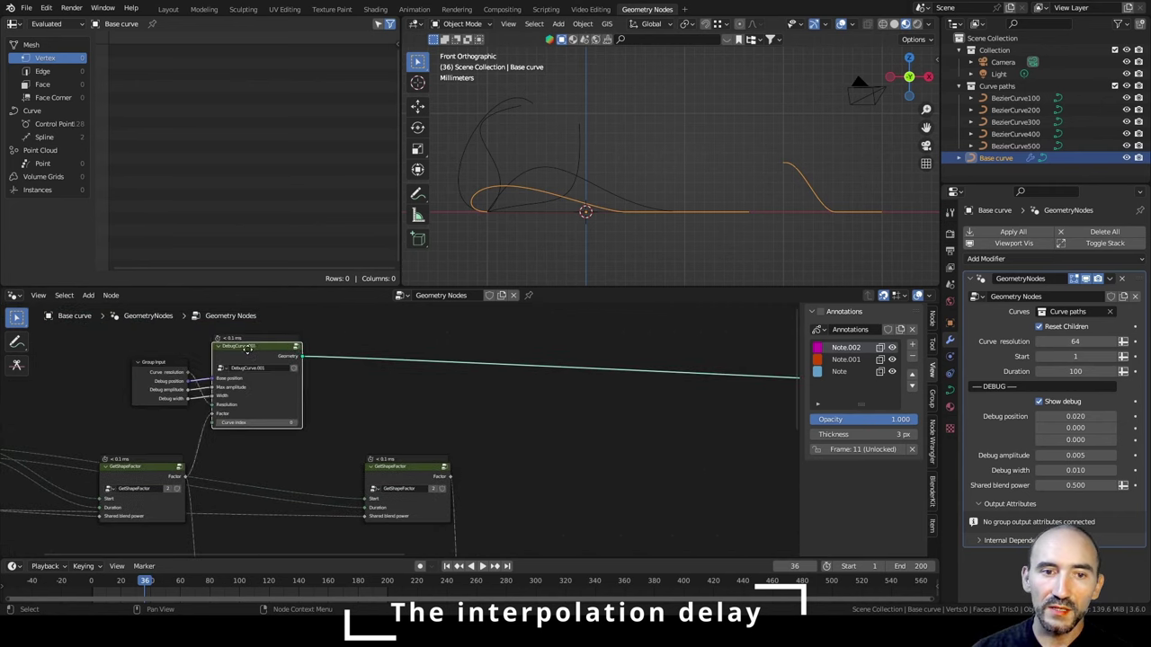
Duplicate the DebugCurve.001 node and link the Group Input's Debug position, Debug amplitude, Debug width and Curve resolution to the copy.
scroll(252, 349, up, 3)
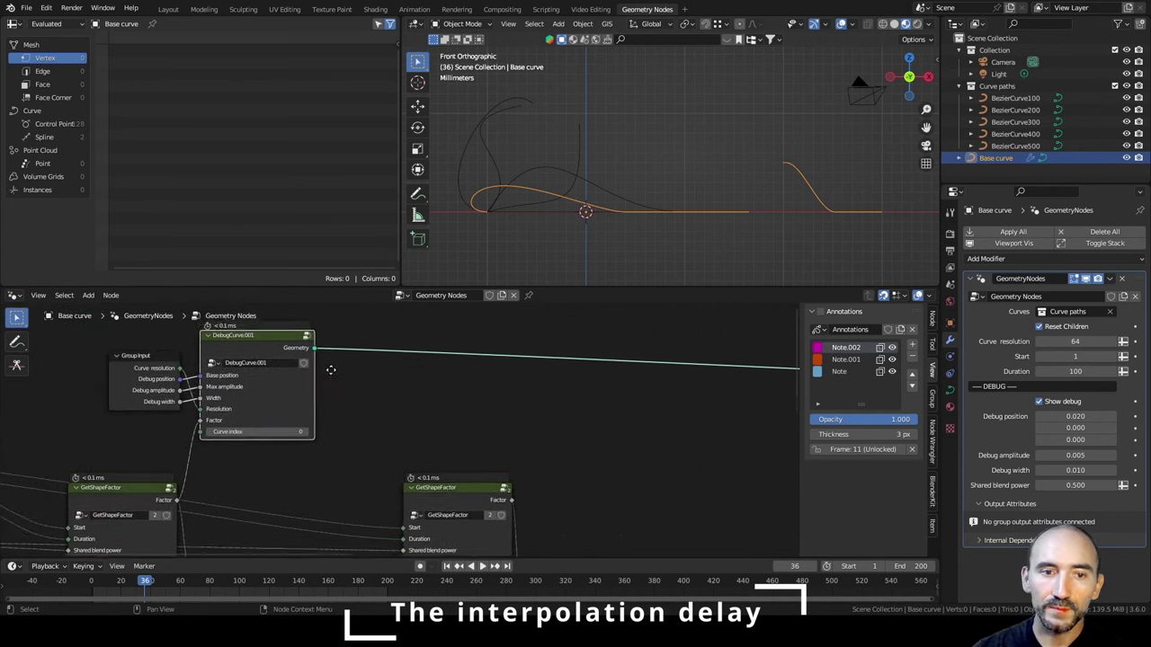
key(shift+d)
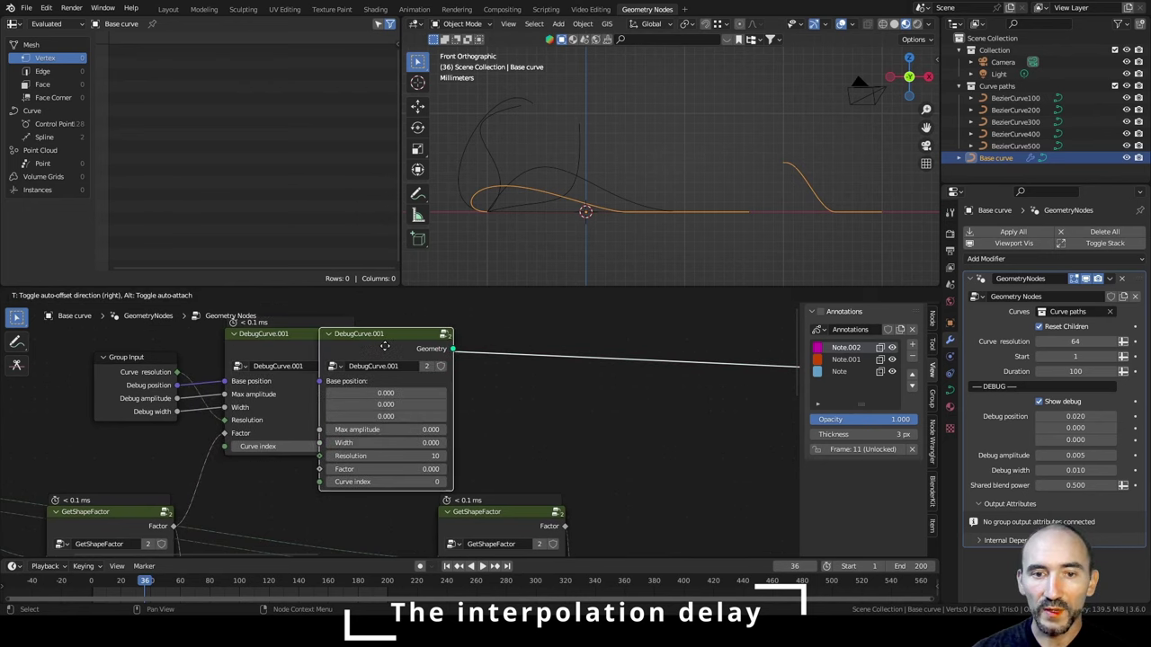
click(644, 434)
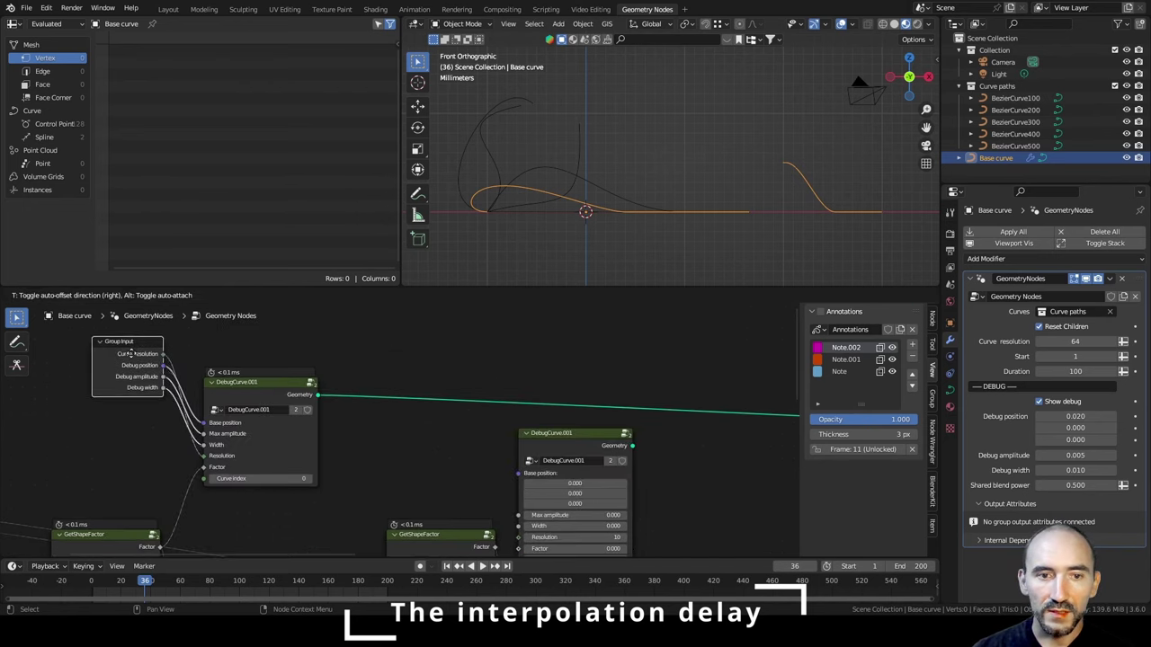
drag(151, 366, 519, 474)
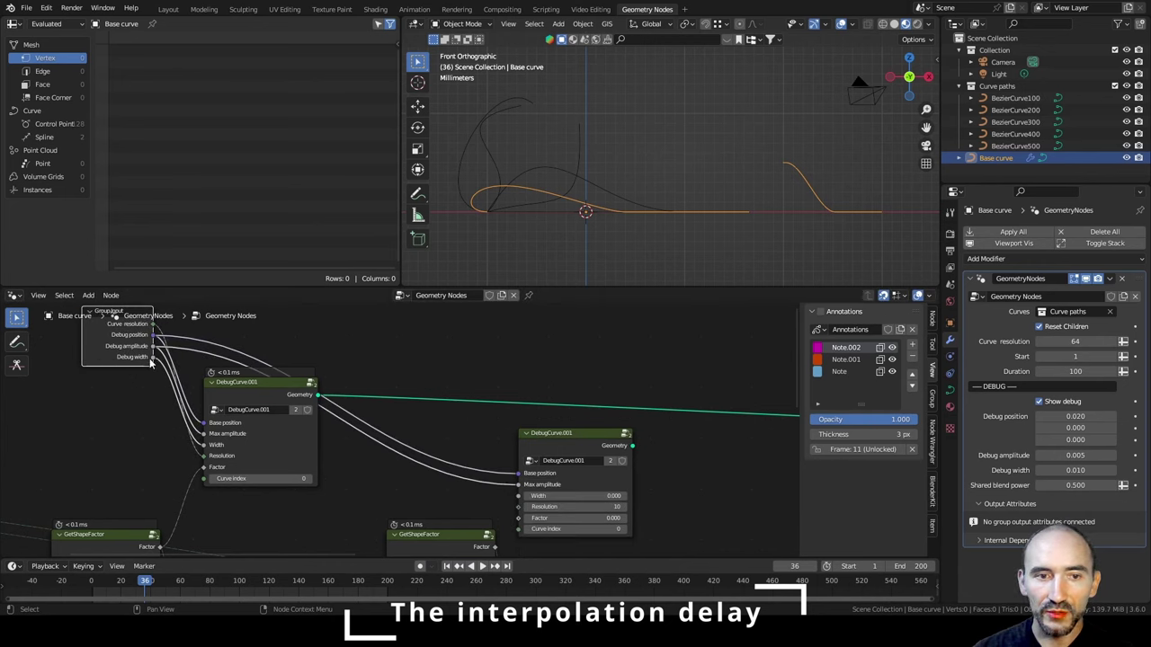
drag(155, 358, 511, 515)
Link the second GetShapeFactor's Factor to the copied DebugCurve.001 node and set that node's Curve index to 1.
middle_drag(419, 512, 401, 420)
drag(463, 459, 488, 431)
click(538, 441)
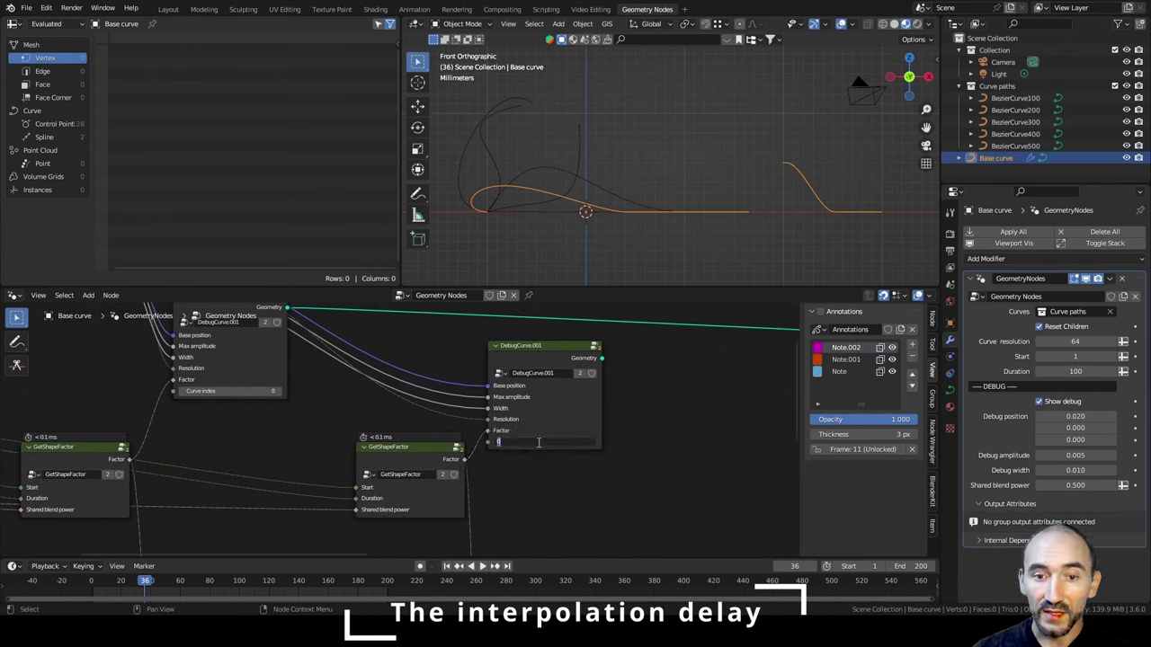
text(1)
key(Return)
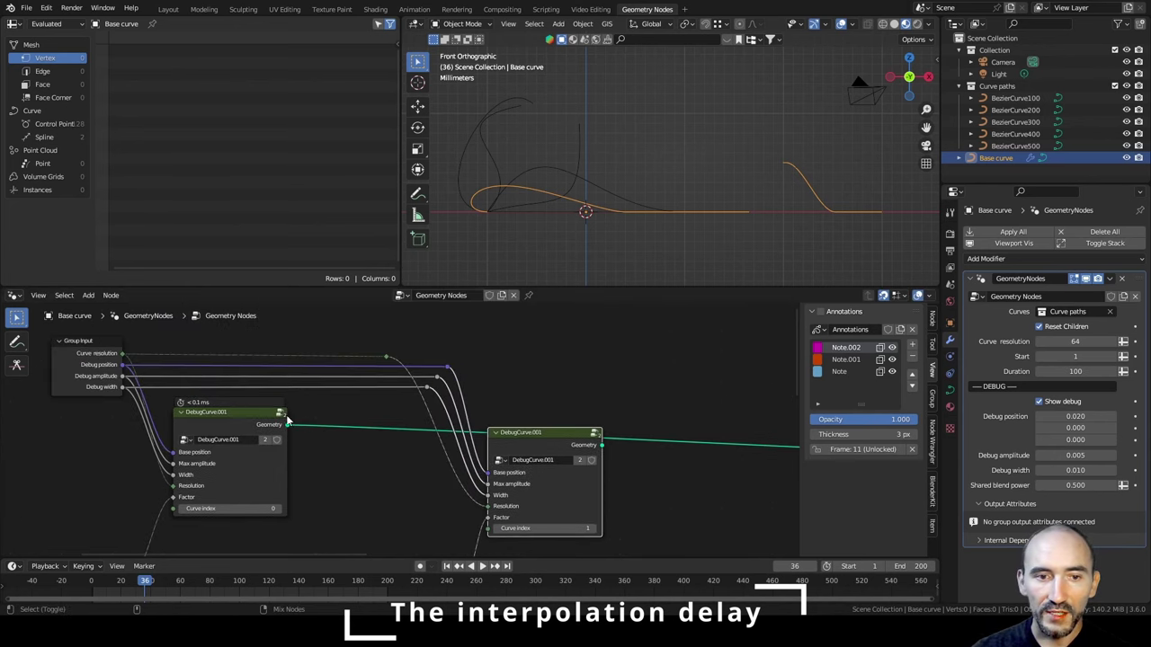
Combine both DebugCurve.001 outputs in a Join Geometry node and feed it into a reroute added on the existing debug geometry link.
shift+click(234, 415)
ctrl+shift+right_drag(234, 418, 519, 453)
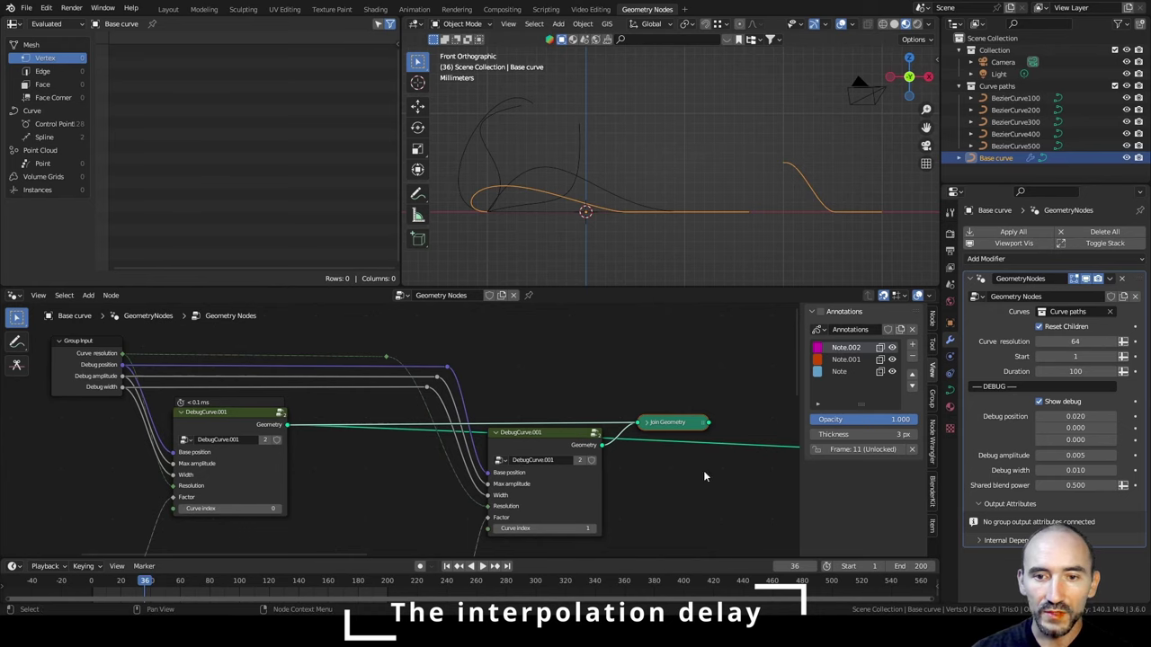
middle_drag(705, 473, 468, 458)
shift+right_drag(541, 413, 542, 486)
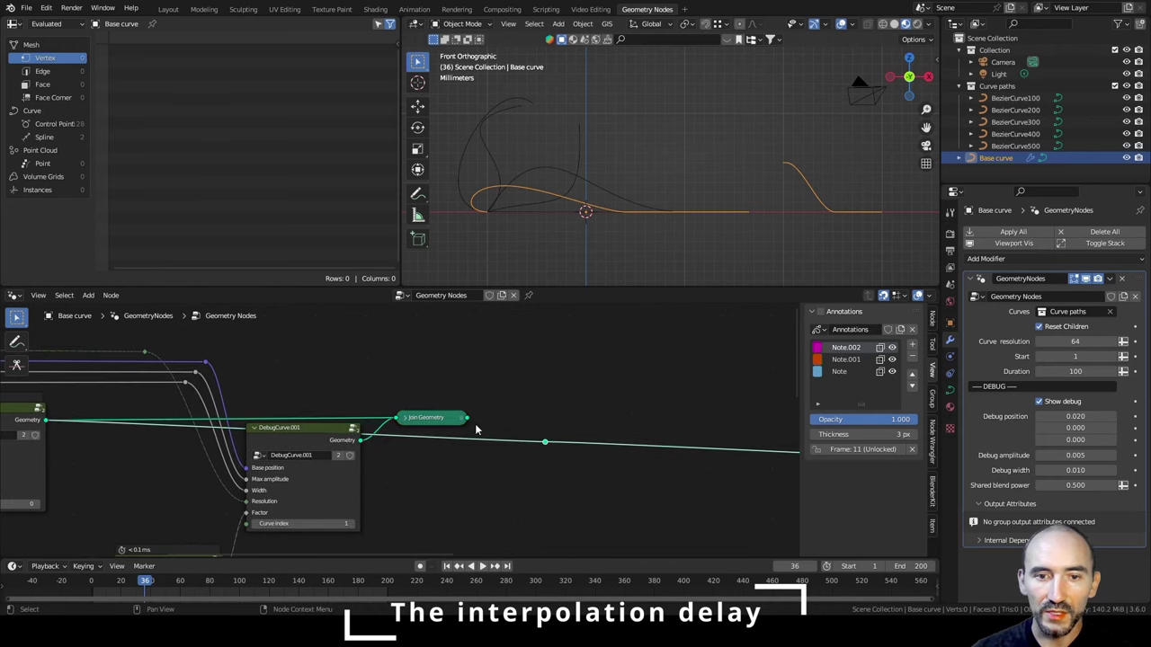
drag(468, 418, 546, 450)
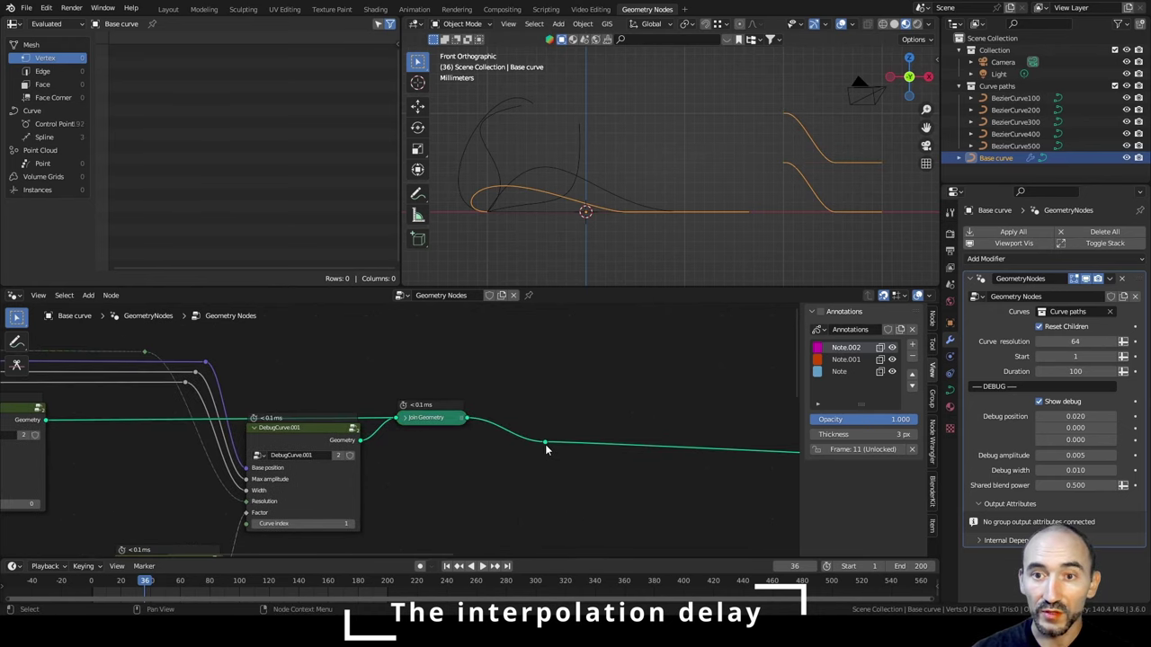
Select the first and second Mix nodes in turn to compare their factors with the two debug curves in the viewport.
middle_drag(424, 470, 653, 458)
scroll(653, 458, up, 1)
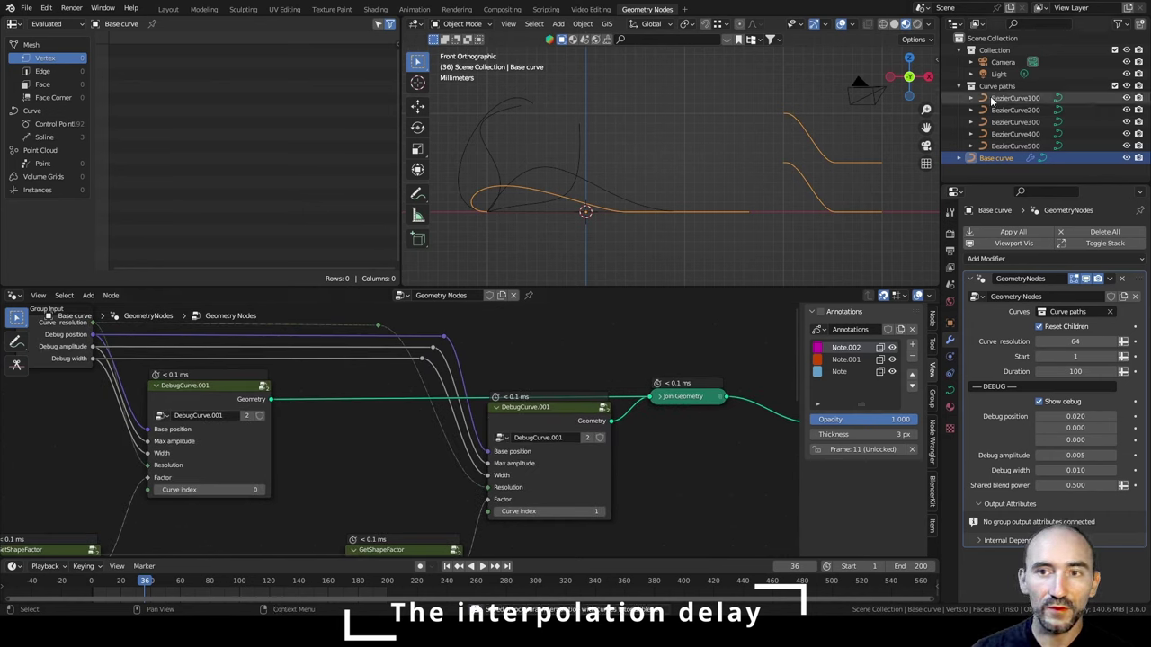
middle_drag(313, 463, 546, 254)
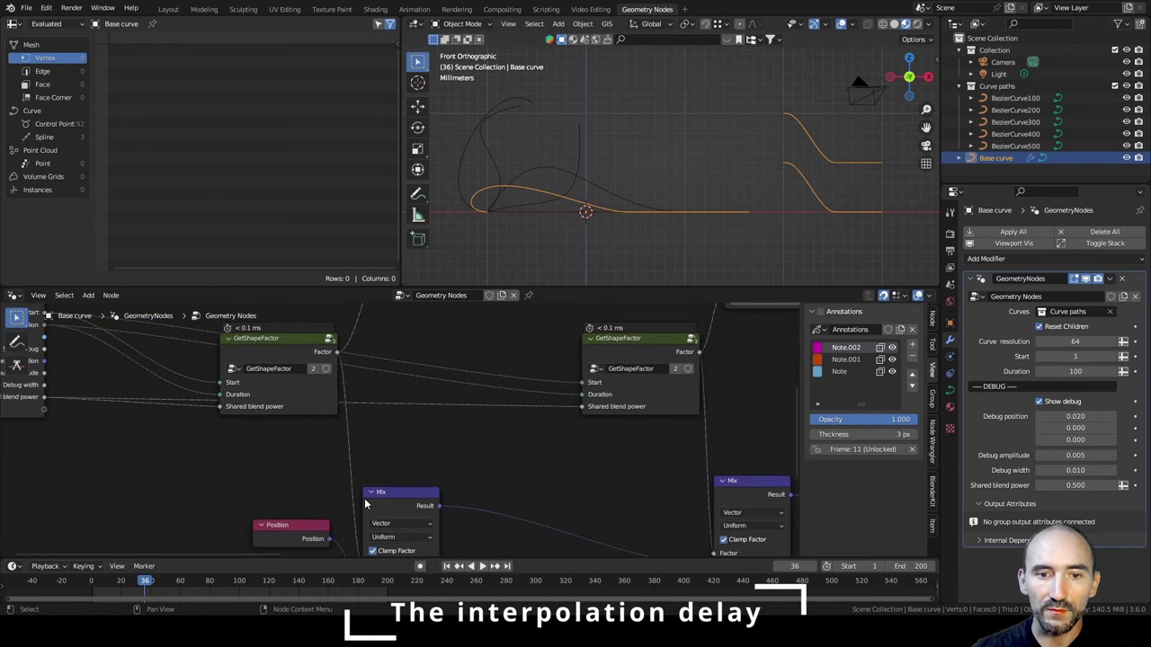
click(408, 502)
middle_drag(408, 501, 253, 581)
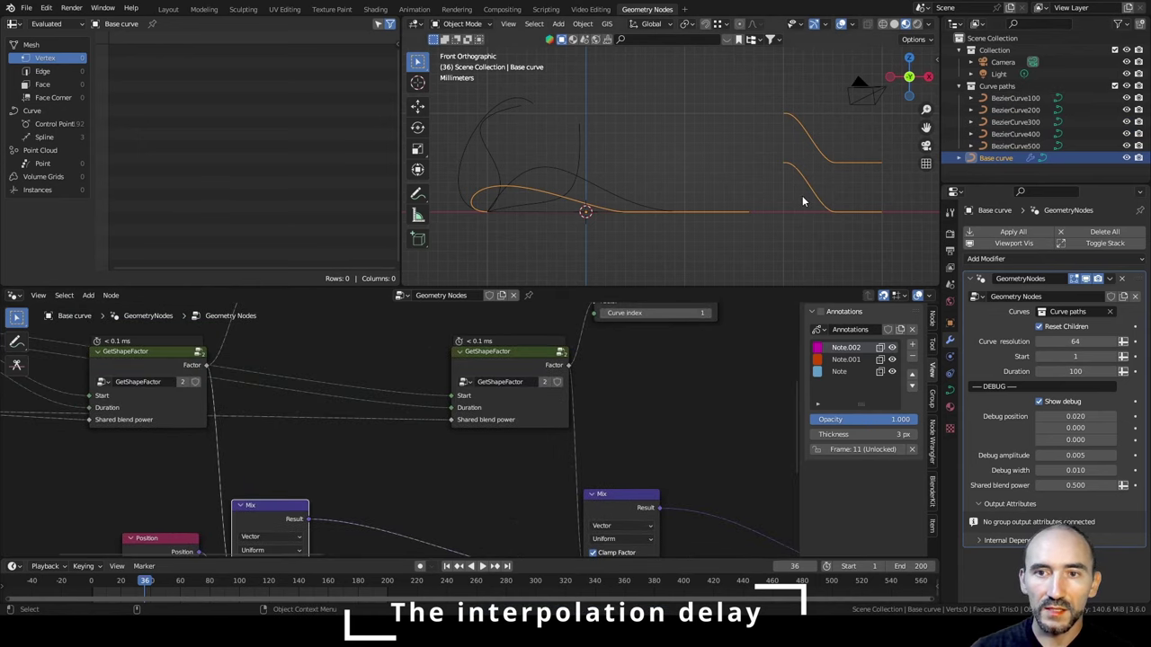
click(610, 507)
middle_drag(619, 406, 524, 510)
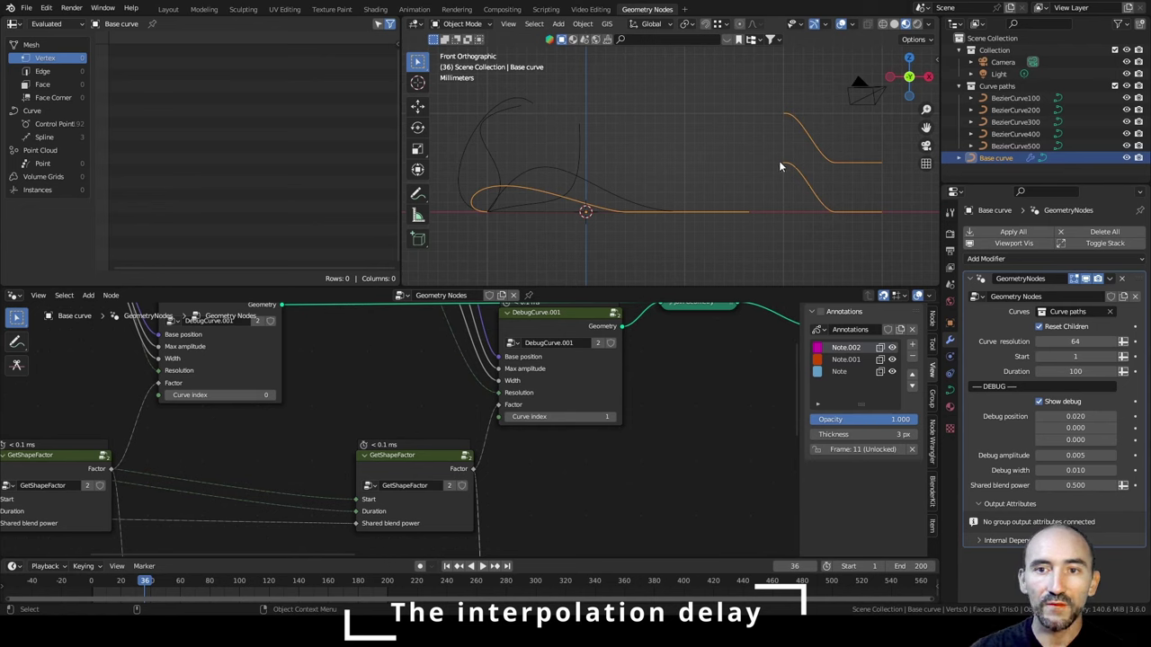
middle_drag(519, 457, 620, 490)
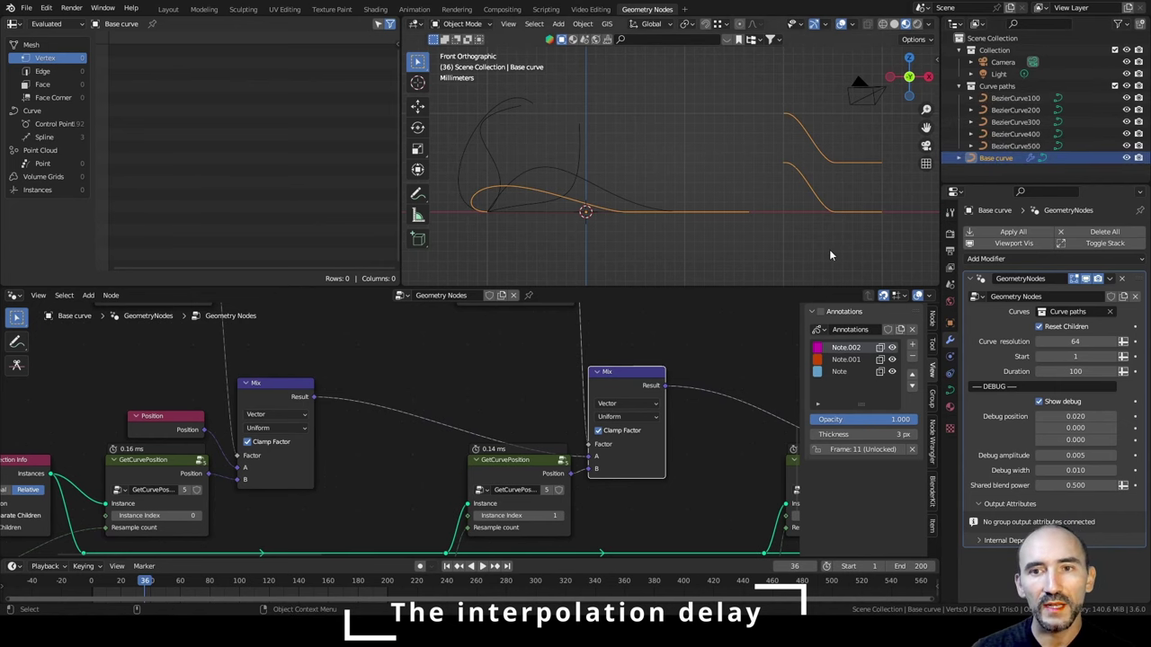
click(542, 368)
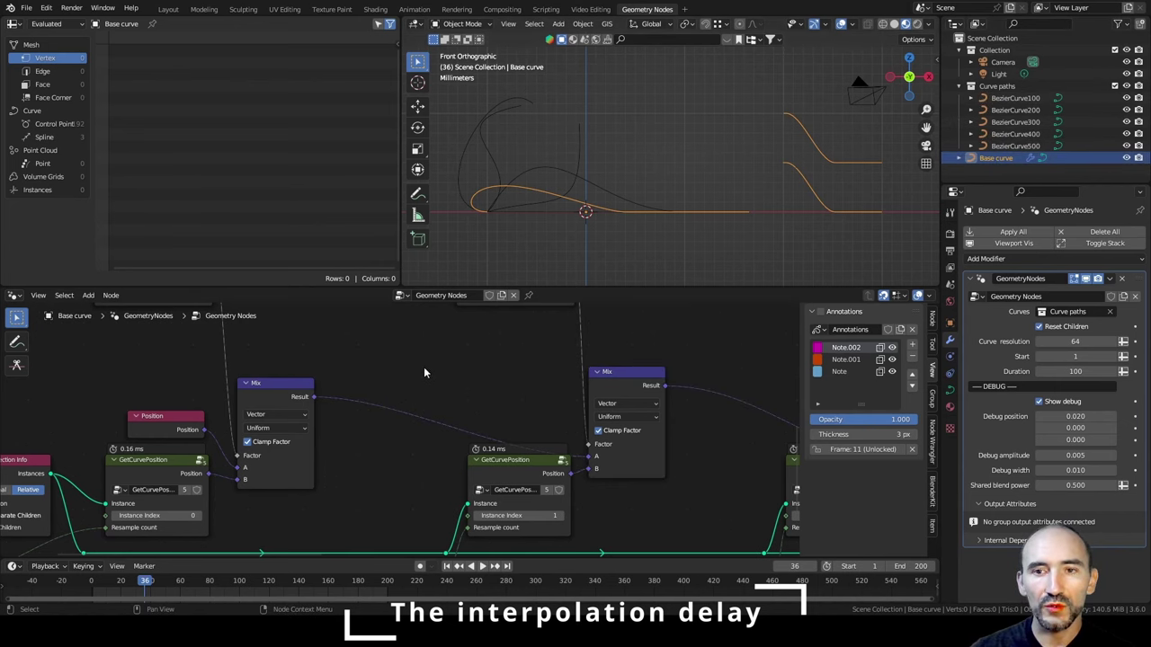
Open the GetShapeFactor group for editing and move its Group Input node away from the other nodes to make room.
middle_drag(382, 393, 528, 500)
scroll(510, 470, up, 3)
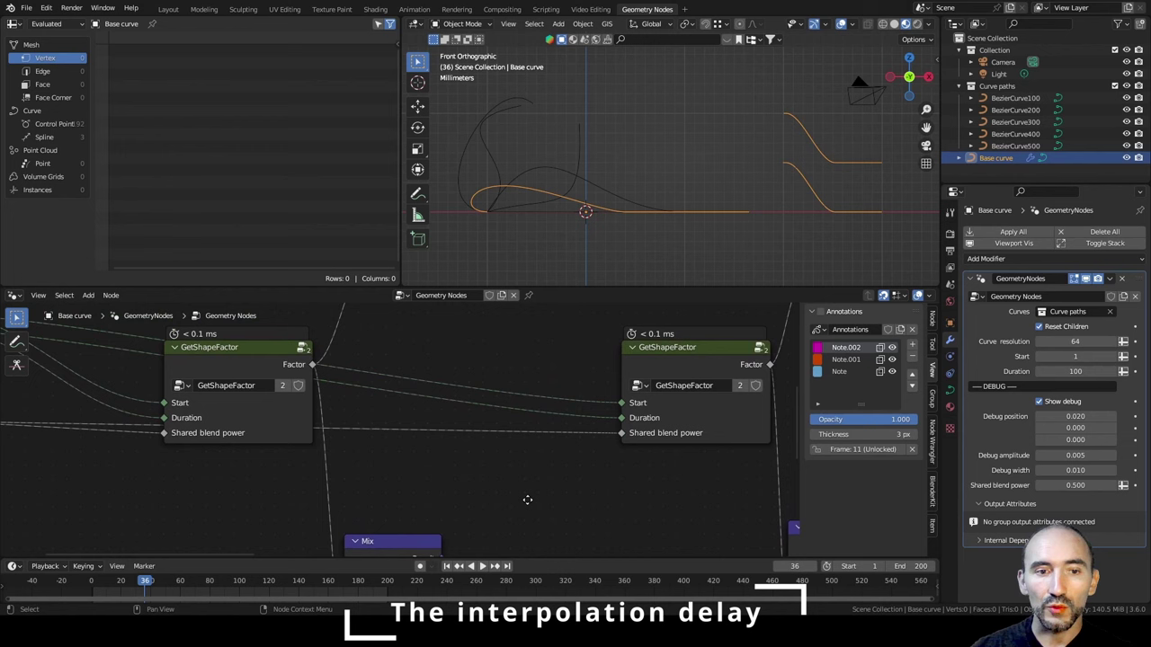
click(237, 358)
key(Tab)
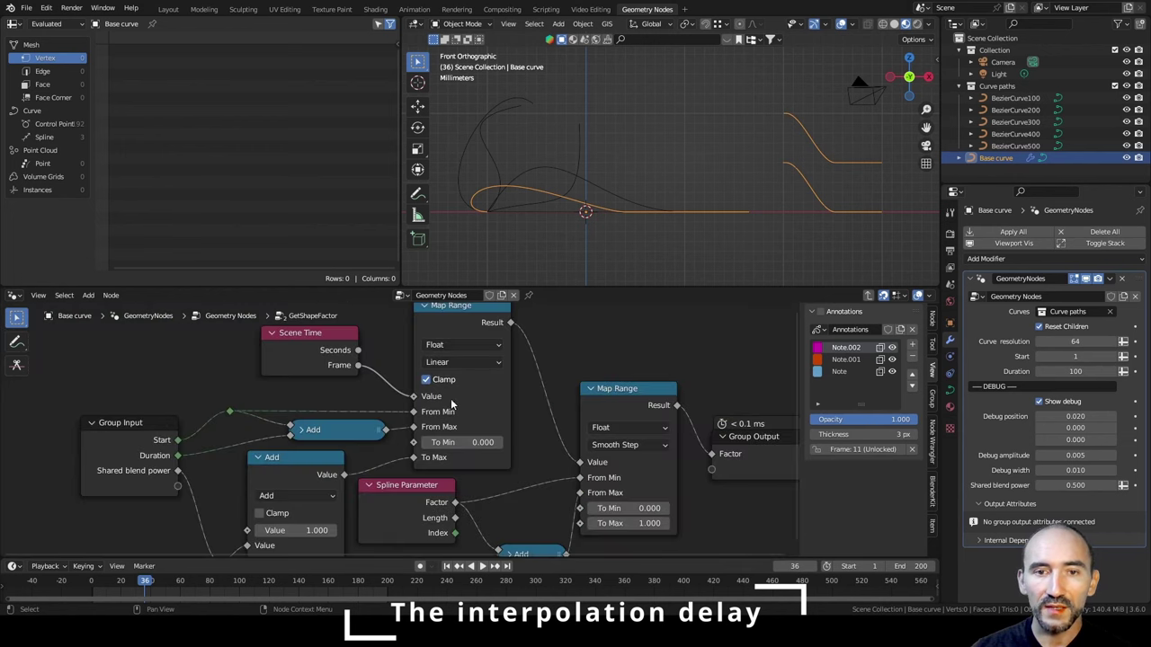
key(Home)
scroll(332, 414, up, 2)
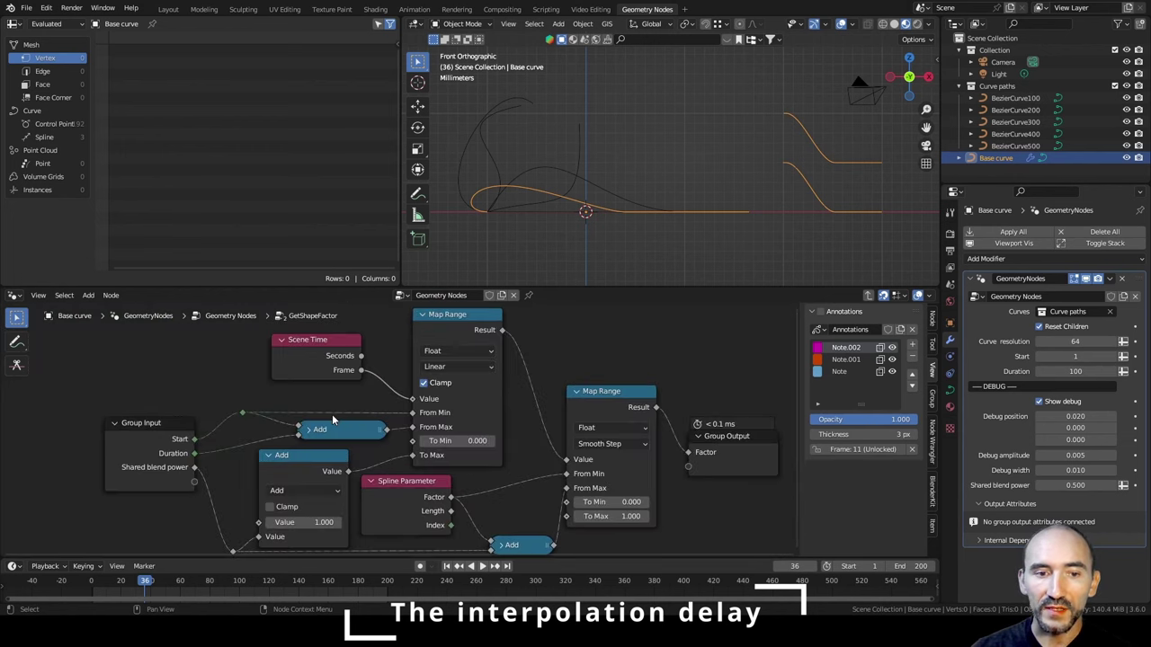
drag(144, 455, 104, 458)
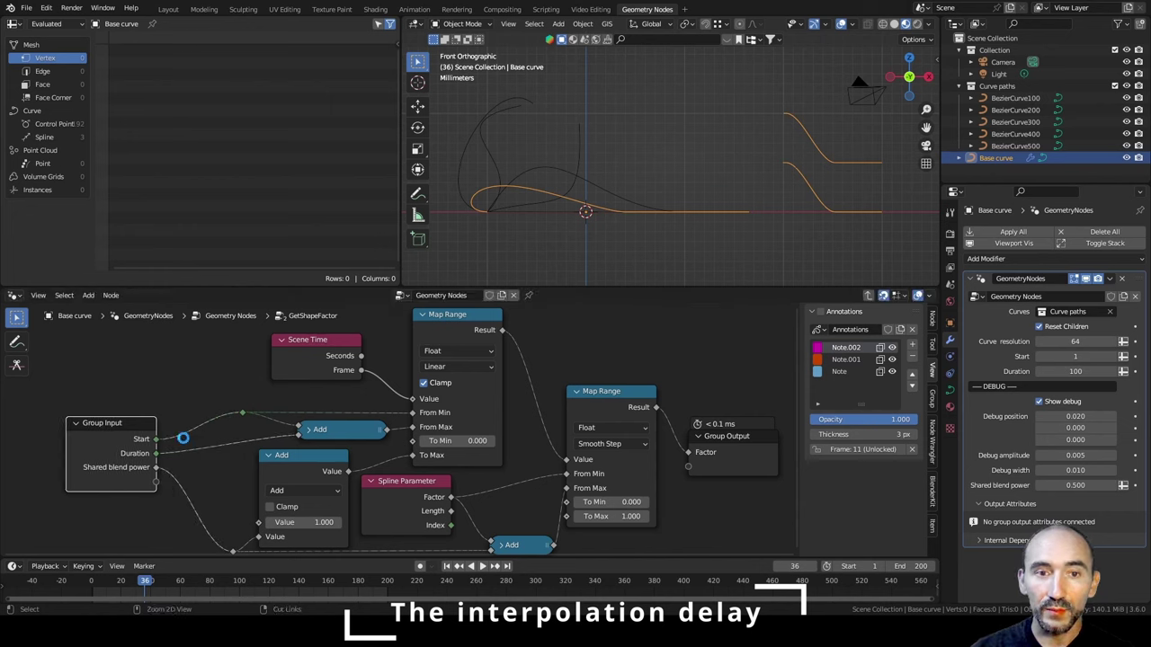
Add a float input named "Shared delay" to the GetShapeFactor group.
click(932, 404)
click(911, 330)
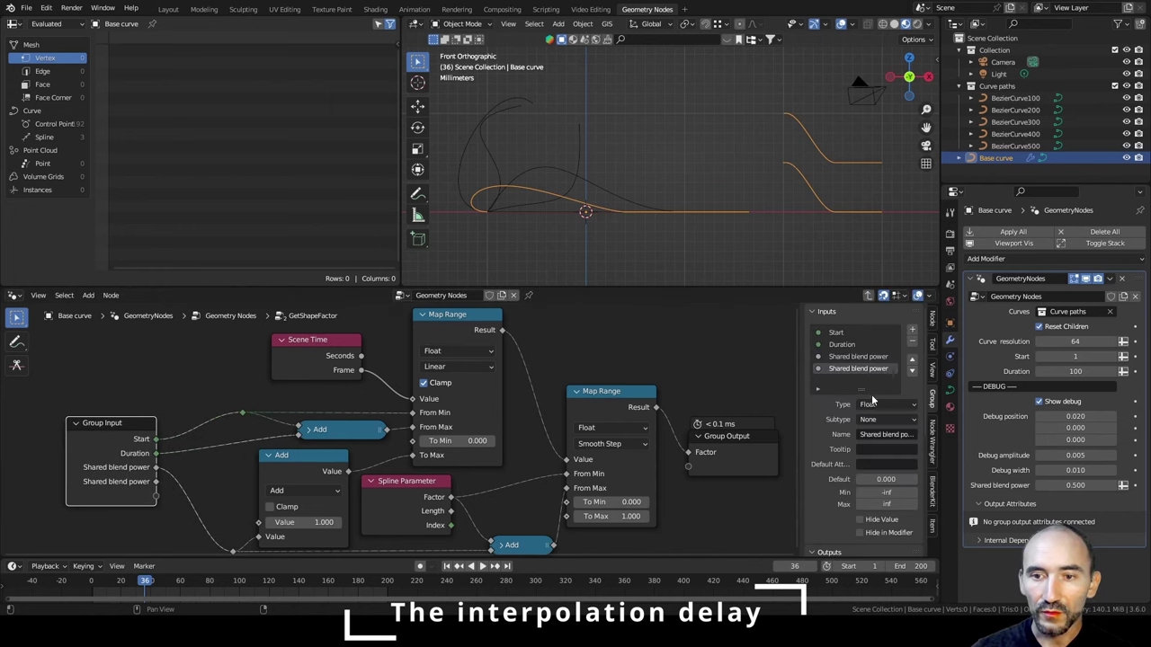
click(883, 434)
text(Shared del)
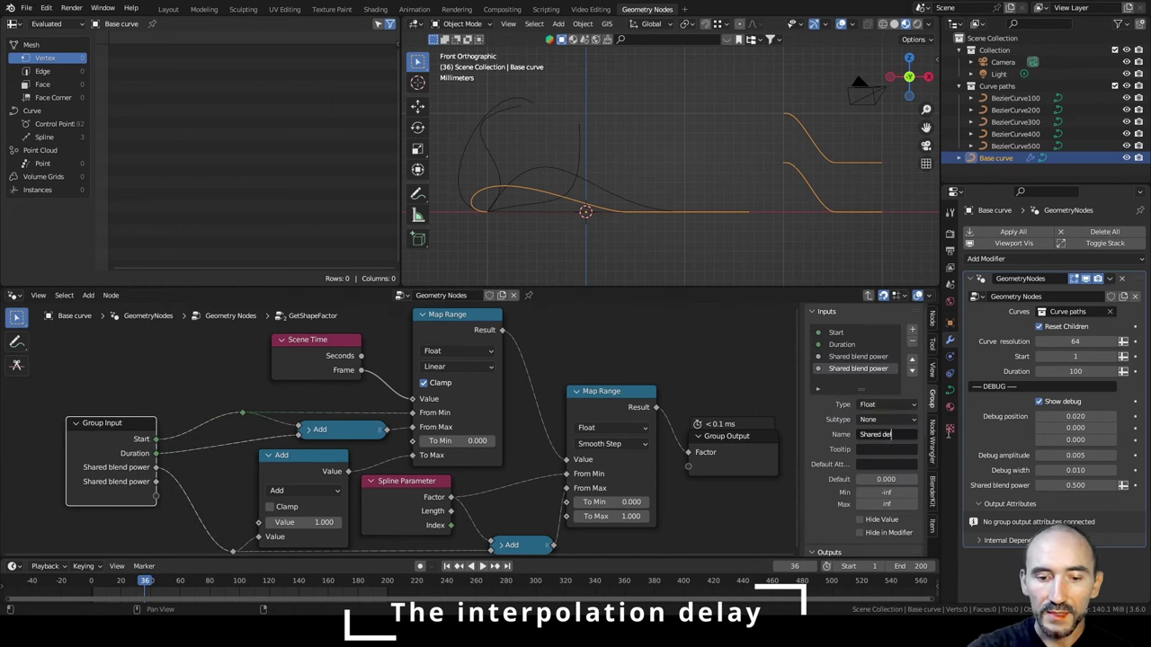
text(ay)
key(Return)
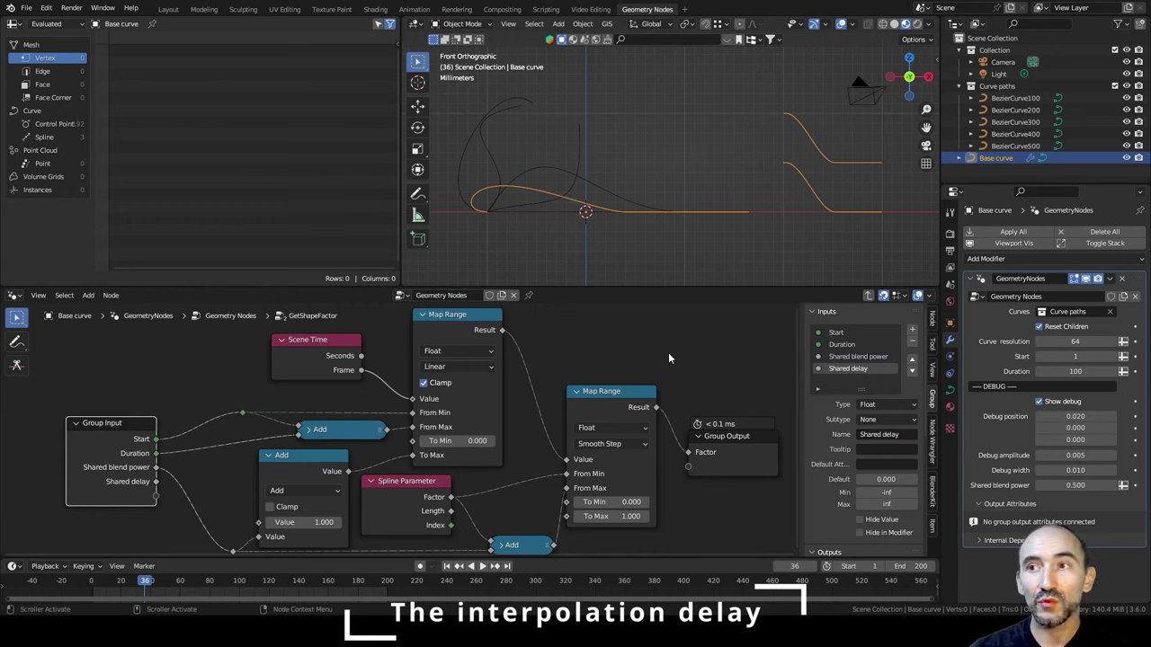
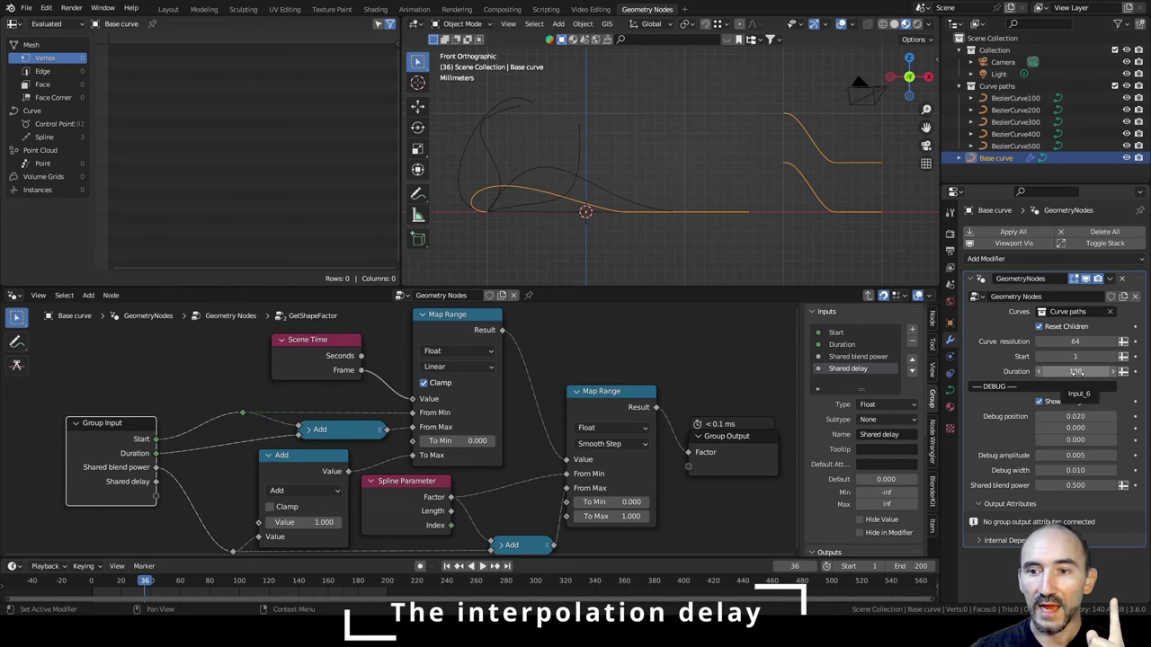
Add a Multiply node that multiplies the Group Input's Shared delay by Duration, collapse it and place it beside the Group Input.
middle_drag(114, 457, 310, 442)
drag(311, 442, 277, 452)
text(mult)
key(Return)
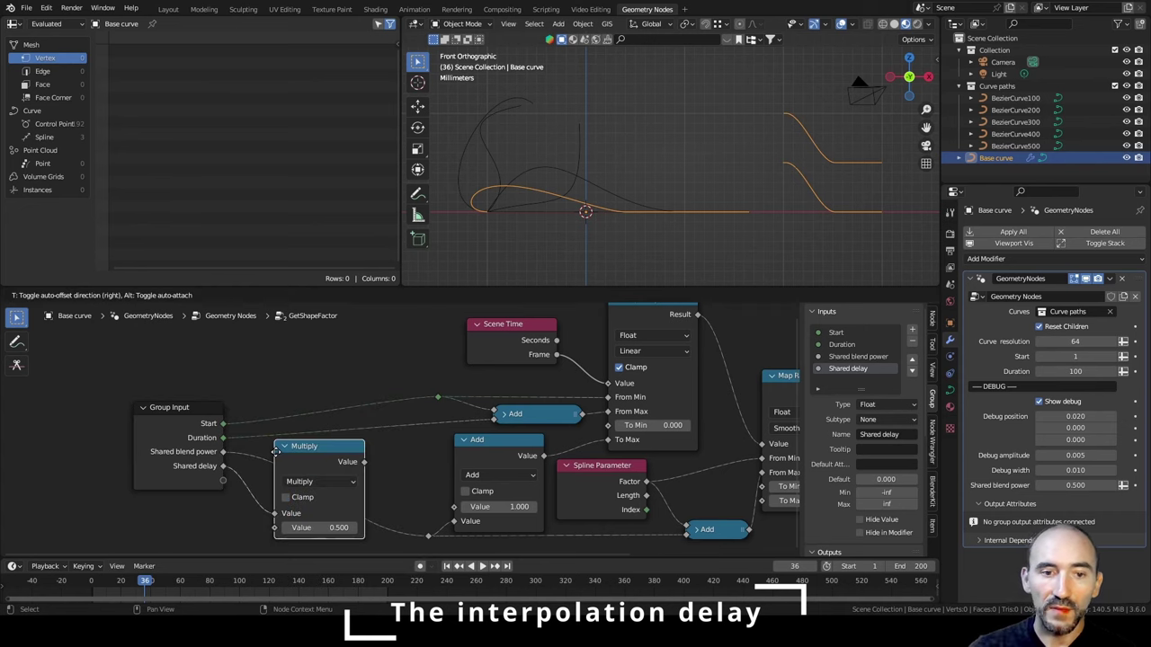
drag(223, 439, 275, 532)
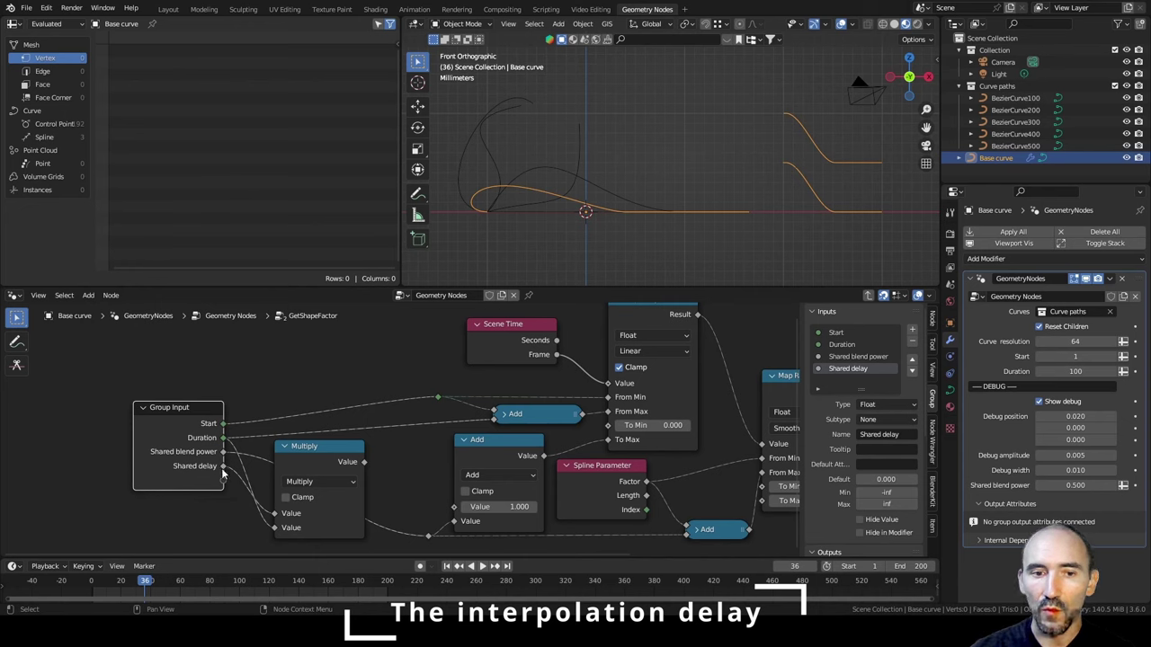
click(349, 467)
key(h)
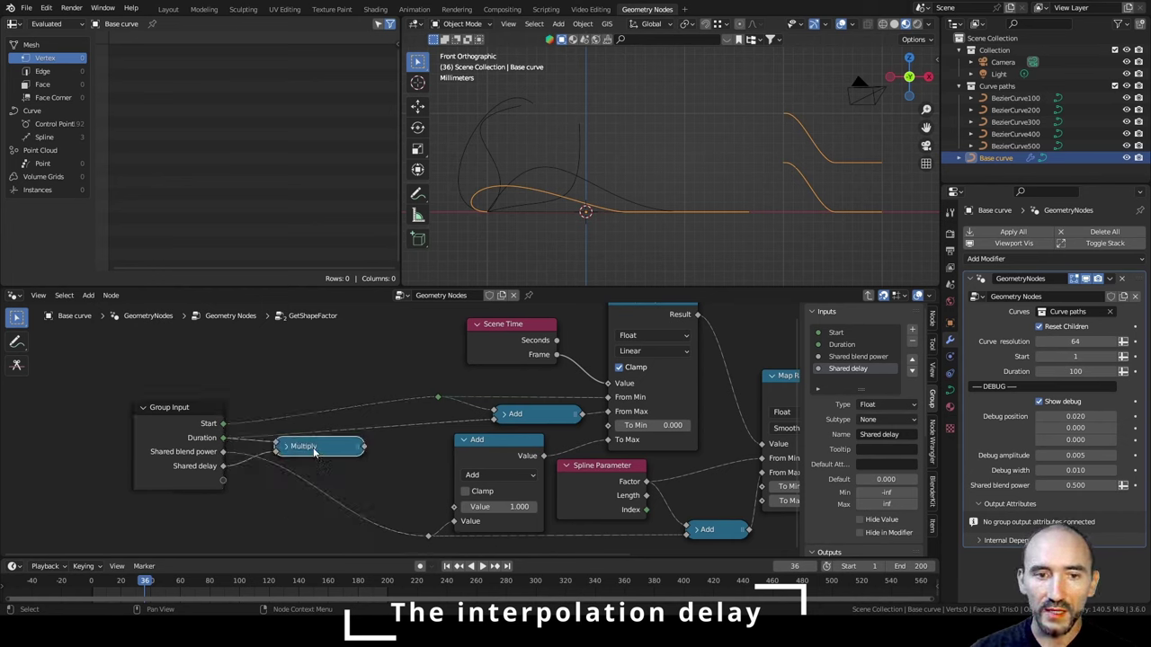
drag(314, 453, 301, 451)
Add a Ceil math node fed by the Multiply output, collapse it and align it beside the Multiply node.
drag(186, 433, 389, 445)
text(ceil)
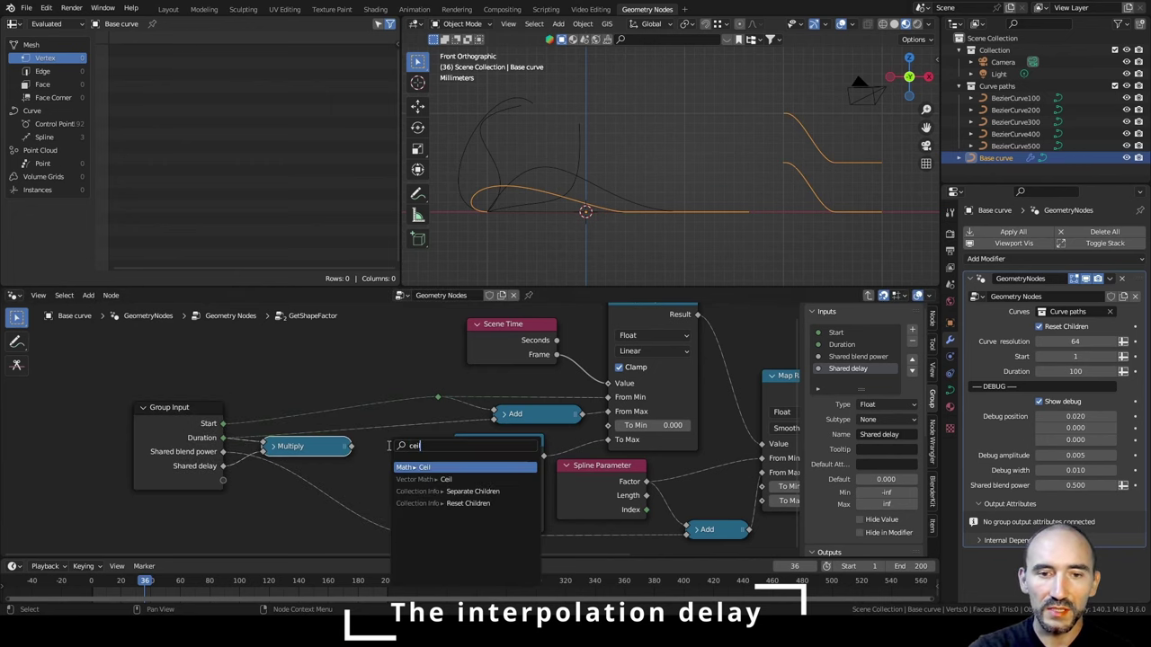
key(Return)
click(403, 445)
key(h)
drag(398, 421, 394, 444)
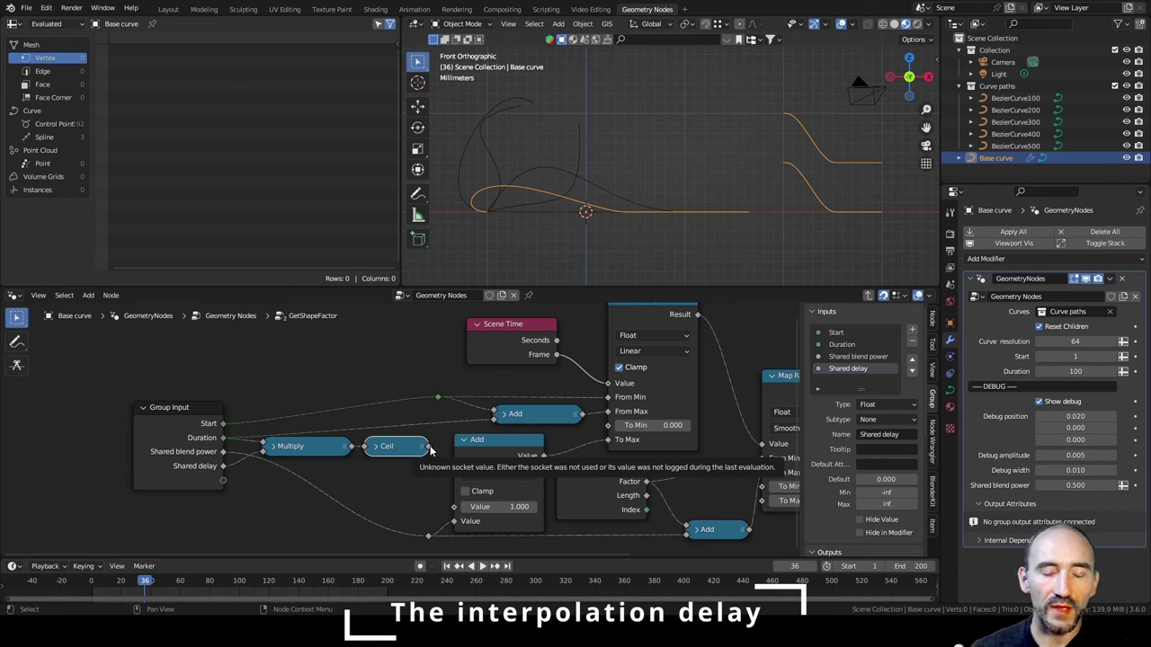
Add an Add math node above the Multiply node that sums the Group Input's Start and the Ceil output.
drag(207, 423, 243, 376)
text(ad)
key(Return)
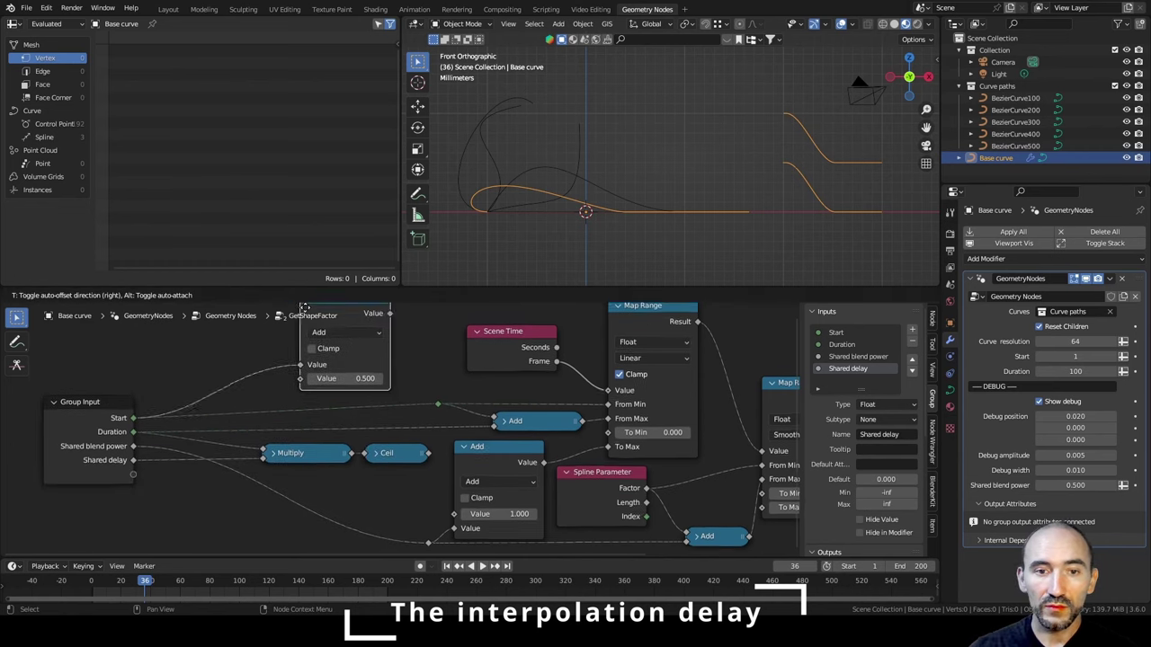
click(317, 353)
drag(428, 497, 313, 425)
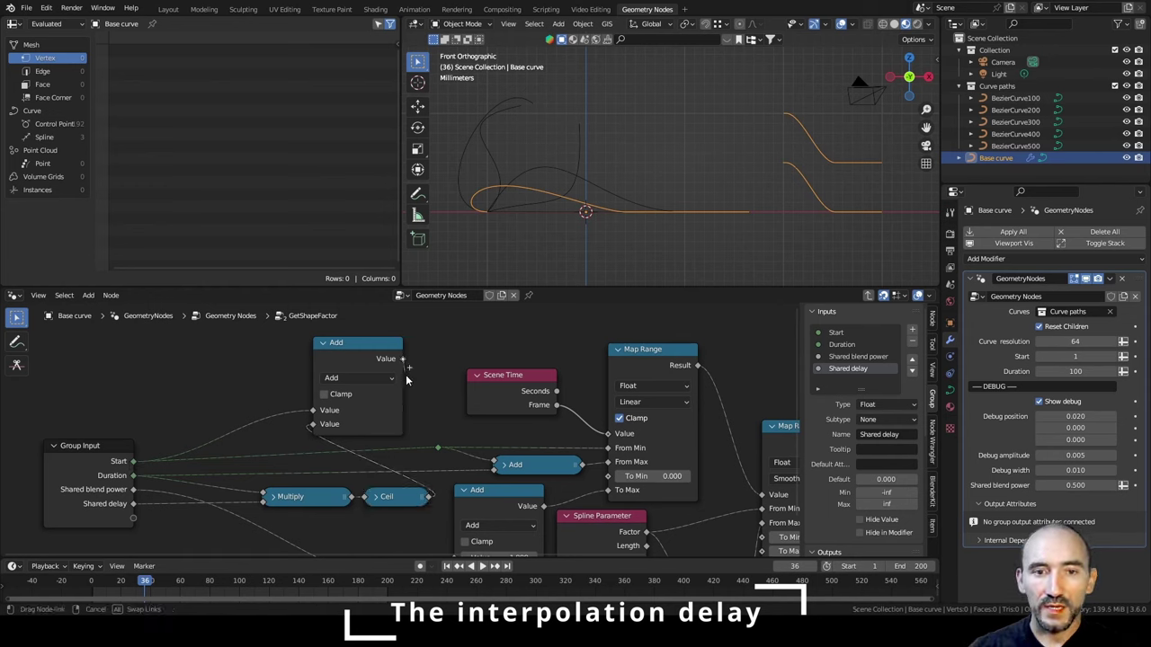
Link the new Add result into the existing Start reroute, collapse the node and line it up with the Multiply and Ceil nodes.
click(337, 350)
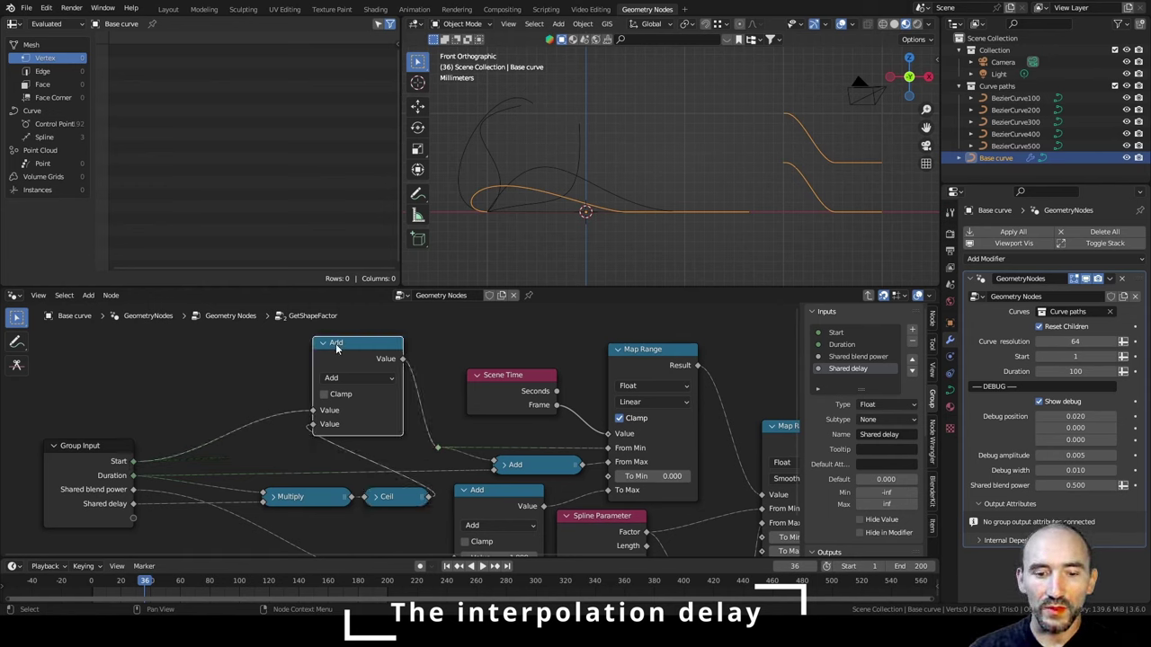
key(h)
drag(359, 343, 385, 446)
drag(315, 497, 238, 499)
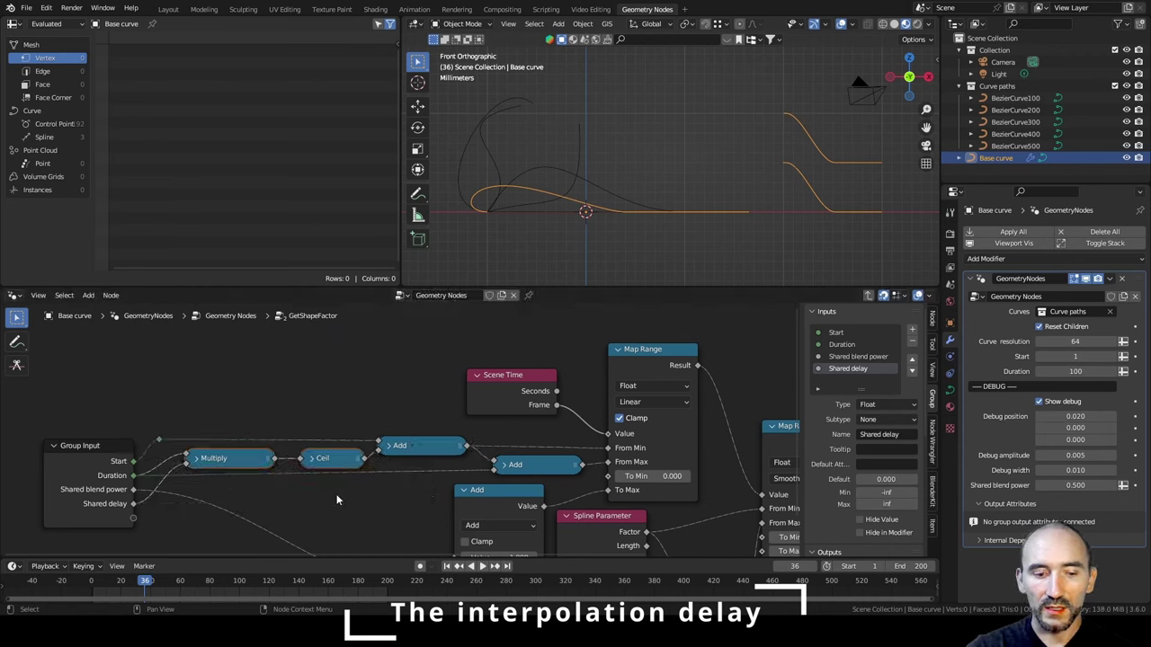
Frame the delay math nodes and label the frame "Delay animation".
key(ctrl+j)
key(F2)
text(D)
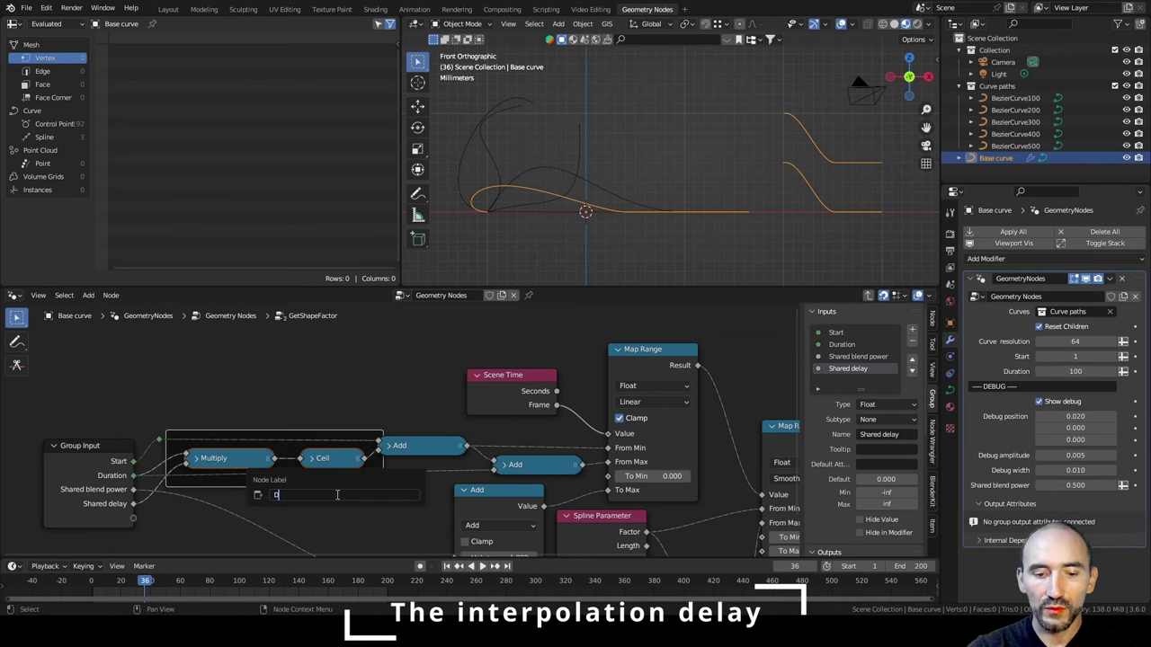
text(elay animation)
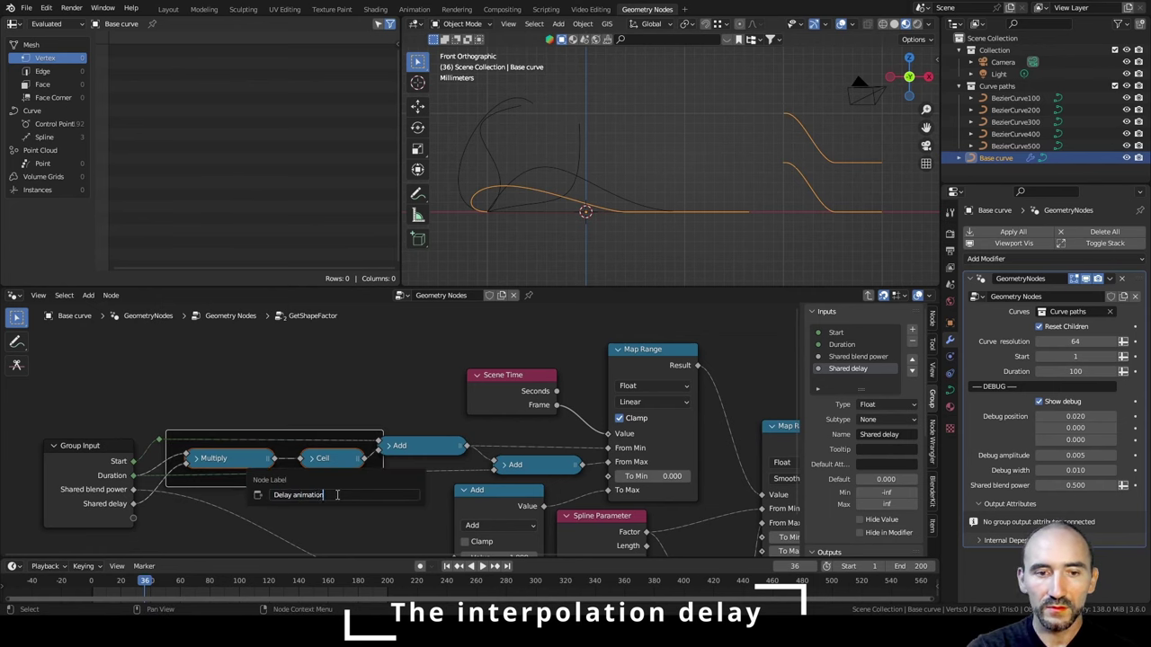
key(Return)
Leave the GetShapeFactor group and expose the first group node's Shared delay as a new input of the main Group Input.
key(Tab)
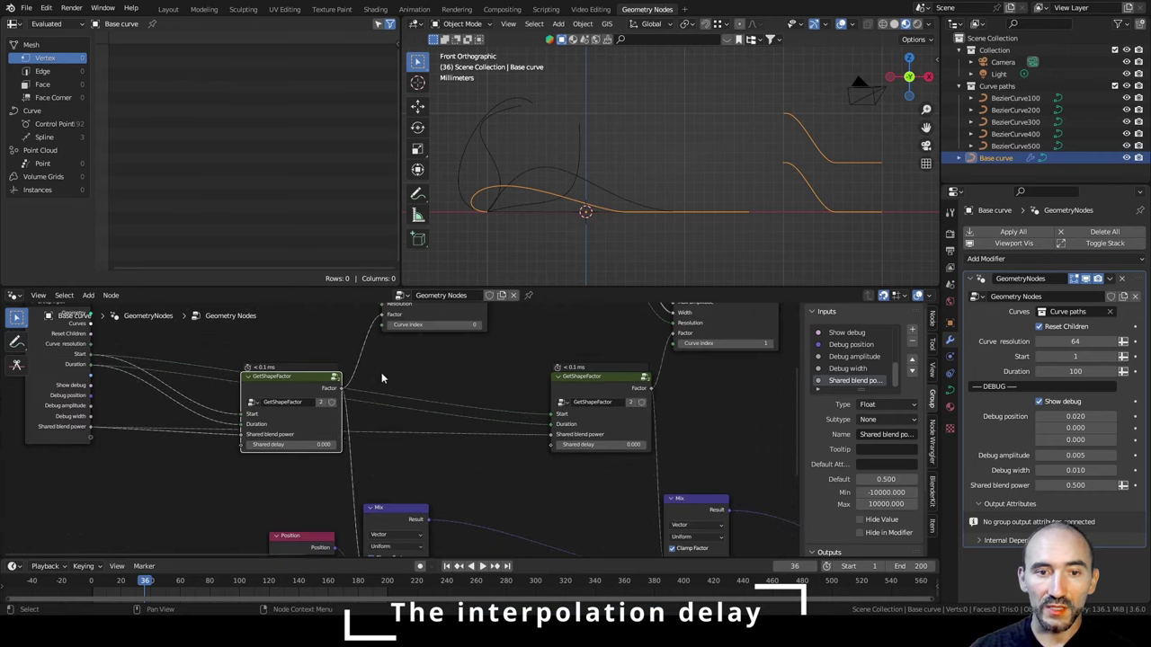
middle_drag(358, 433, 463, 424)
scroll(457, 428, up, 3)
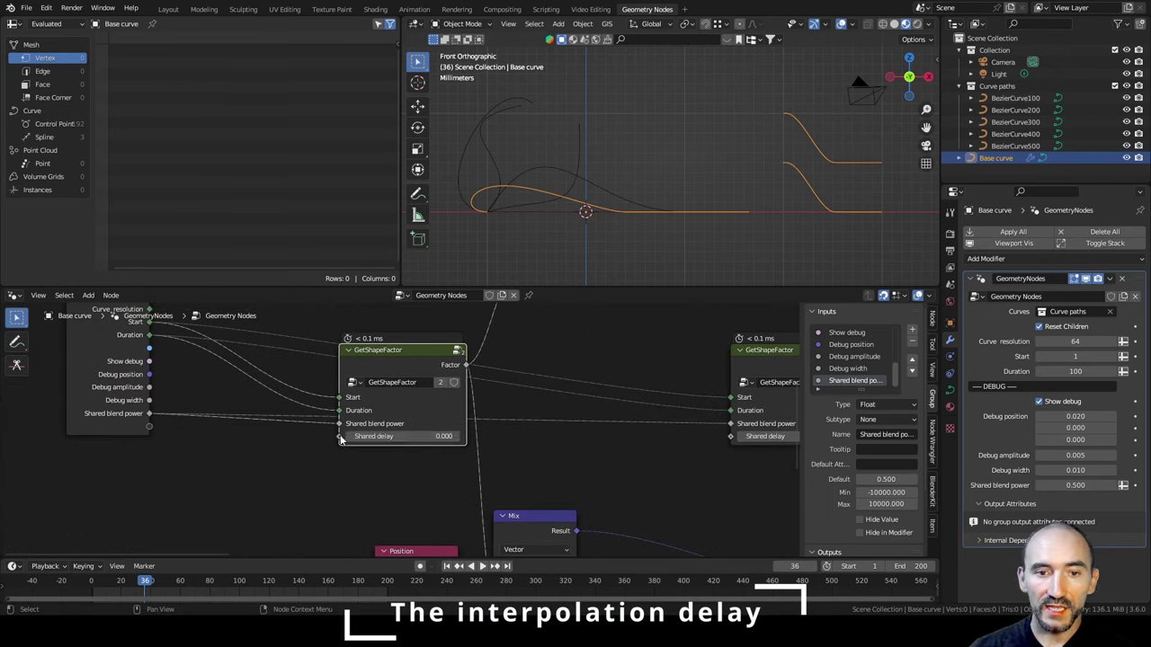
drag(342, 438, 147, 422)
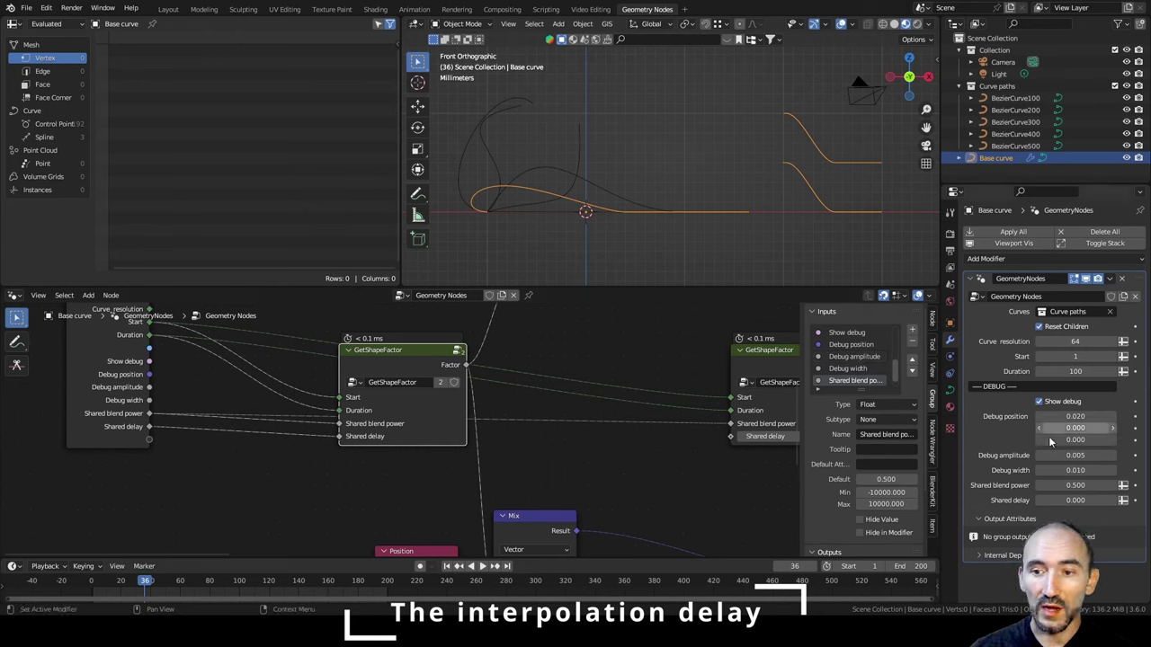
Reorder the main group's inputs so that Shared blend power and Shared delay follow Duration, above the DEBUG separator.
scroll(854, 369, down, 1)
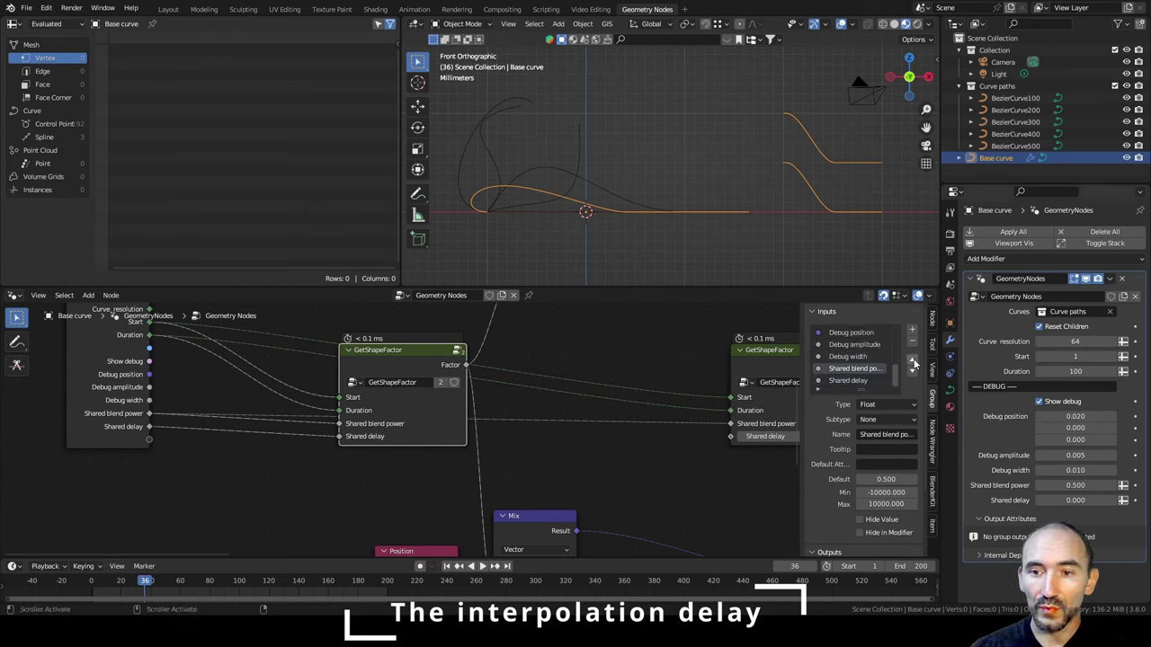
click(912, 360)
click(912, 360)
click(913, 360)
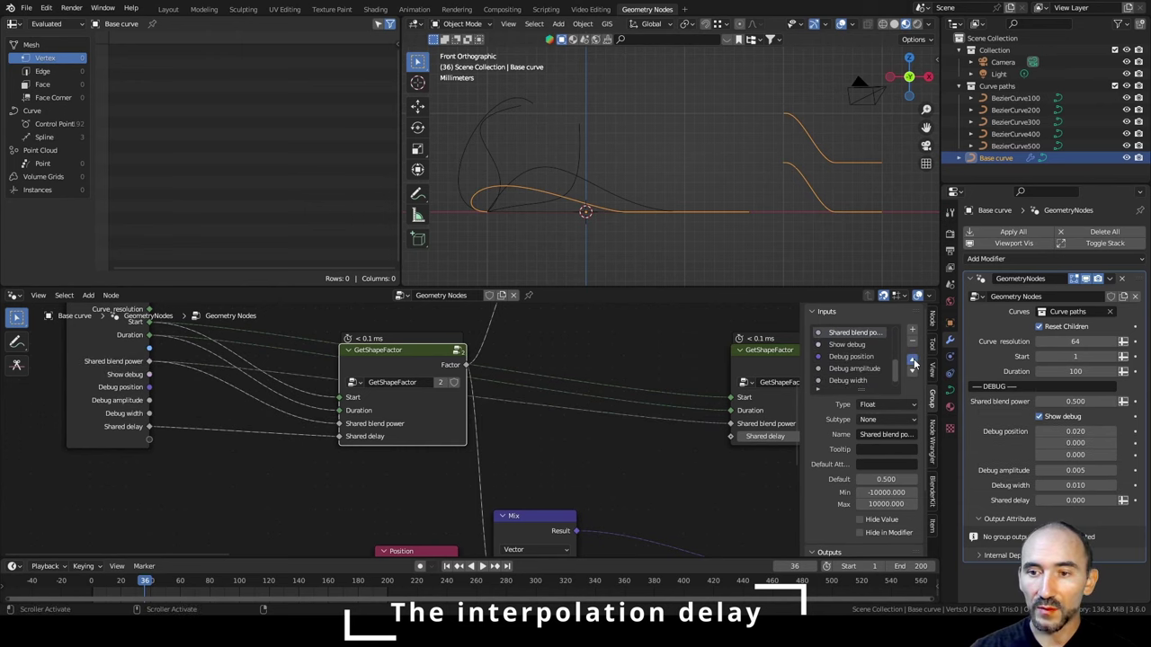
click(913, 361)
click(858, 388)
click(912, 360)
click(912, 360)
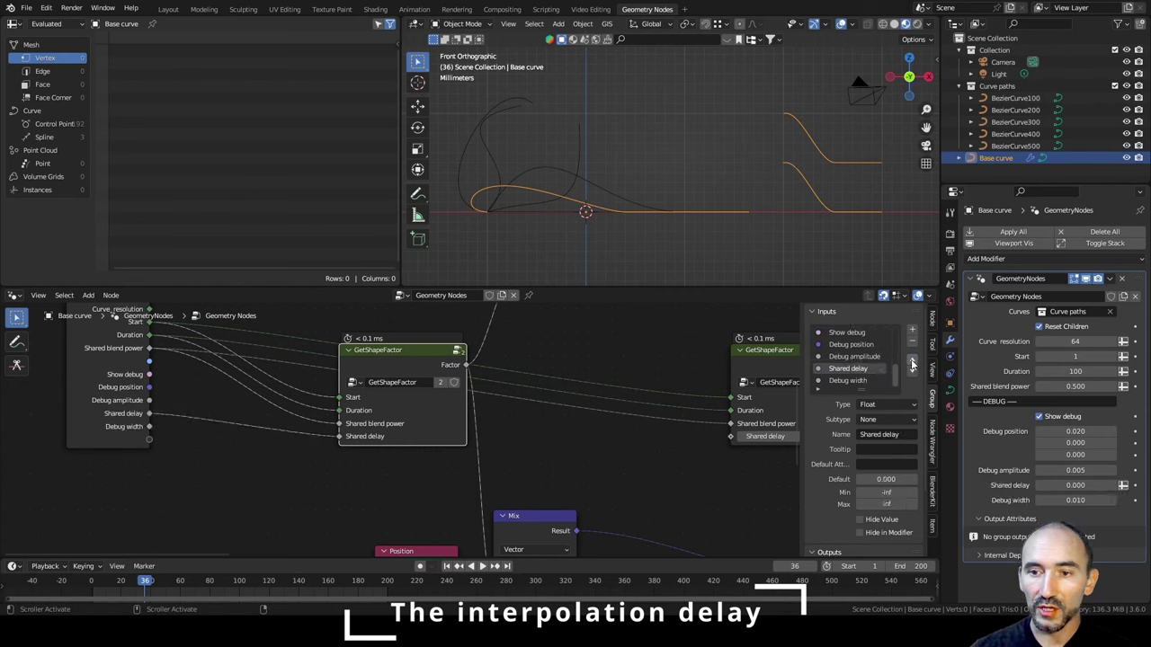
click(912, 360)
click(912, 360)
Duplicate the main Group Input node and place the copy beside the second GetShapeFactor node.
scroll(388, 389, down, 2)
middle_drag(388, 388, 275, 450)
click(50, 389)
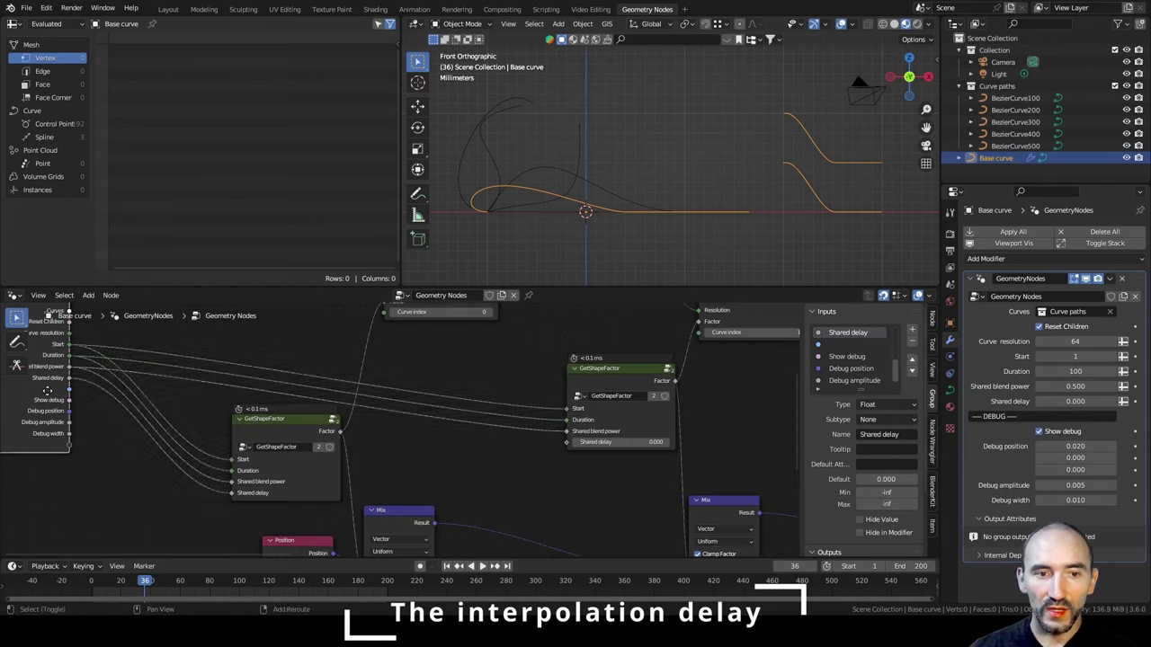
key(shift+d)
click(501, 437)
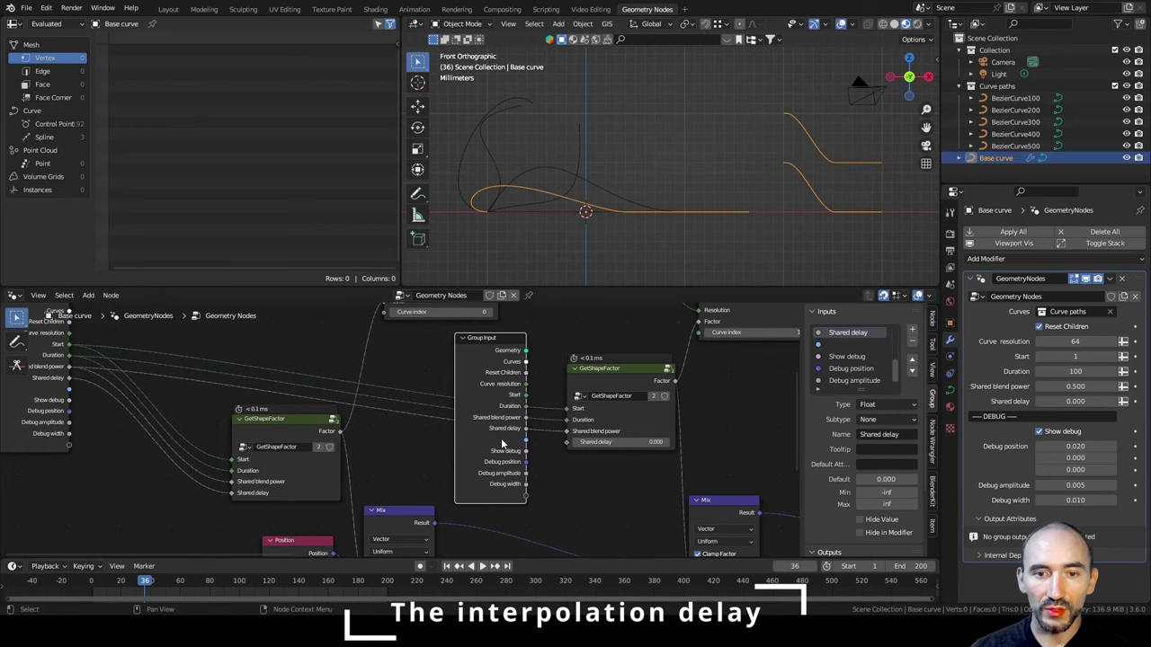
Move the original Group Input beside the first GetShapeFactor node and link the copy's Start, Duration, Shared blend power and Shared delay to the second.
drag(286, 427, 299, 427)
drag(36, 380, 167, 470)
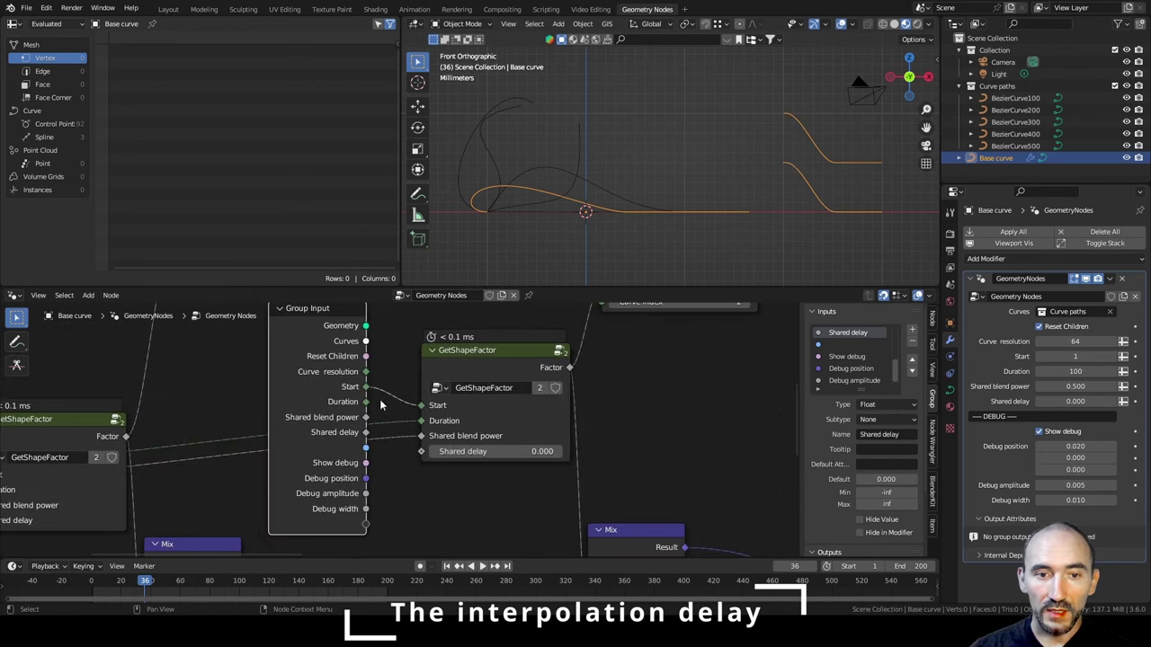
drag(366, 402, 423, 459)
scroll(423, 458, down, 3)
Preview the undelayed animation and set the modifier's Shared delay to 0.5.
key(space)
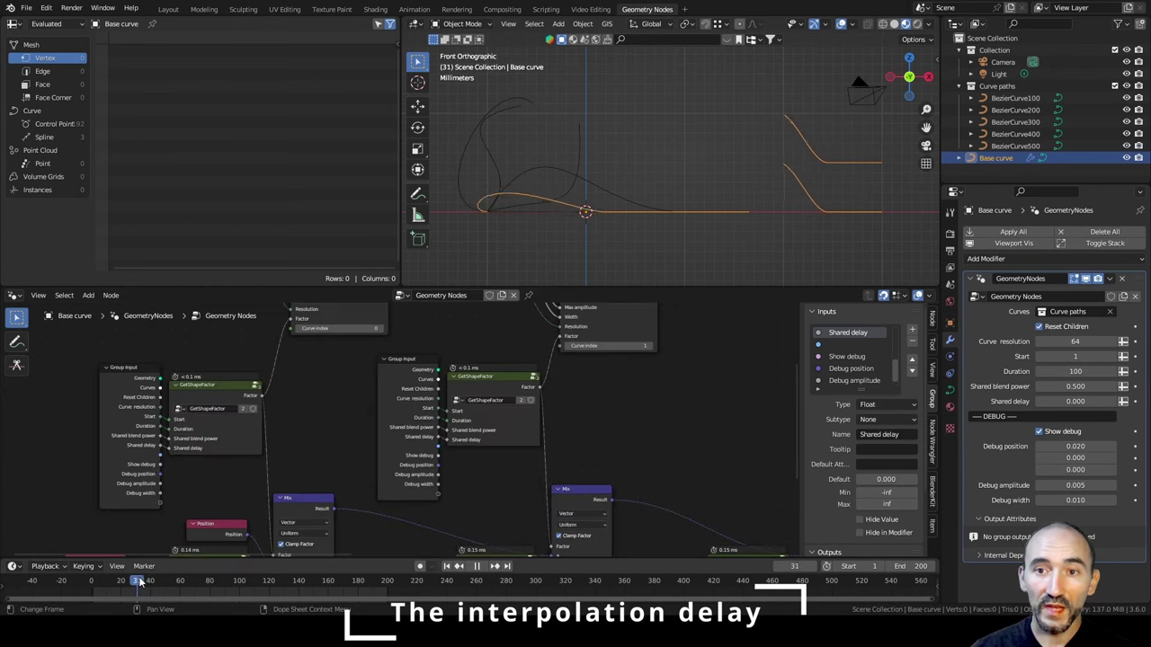
key(space)
click(1070, 401)
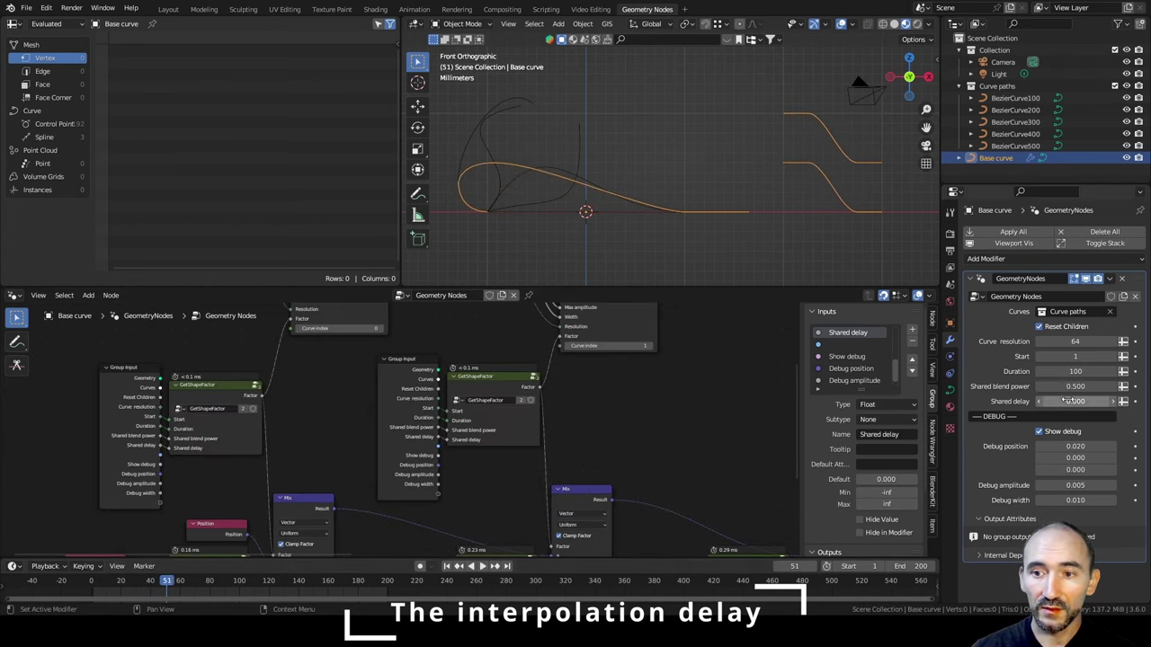
text(0.)
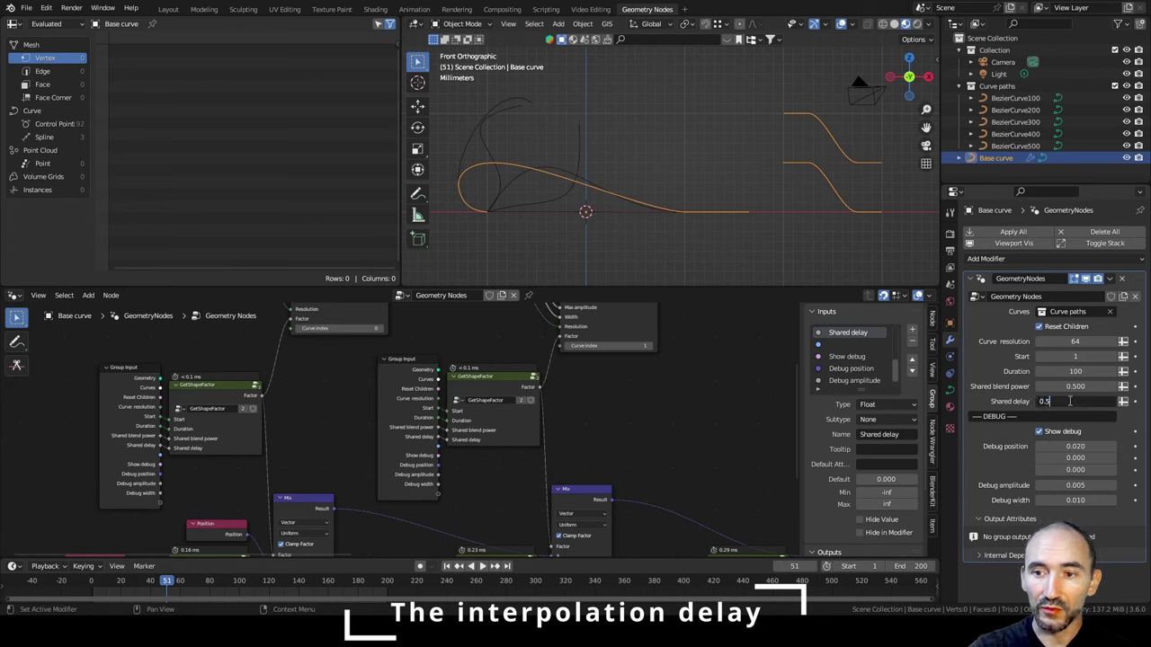
text(5)
key(Return)
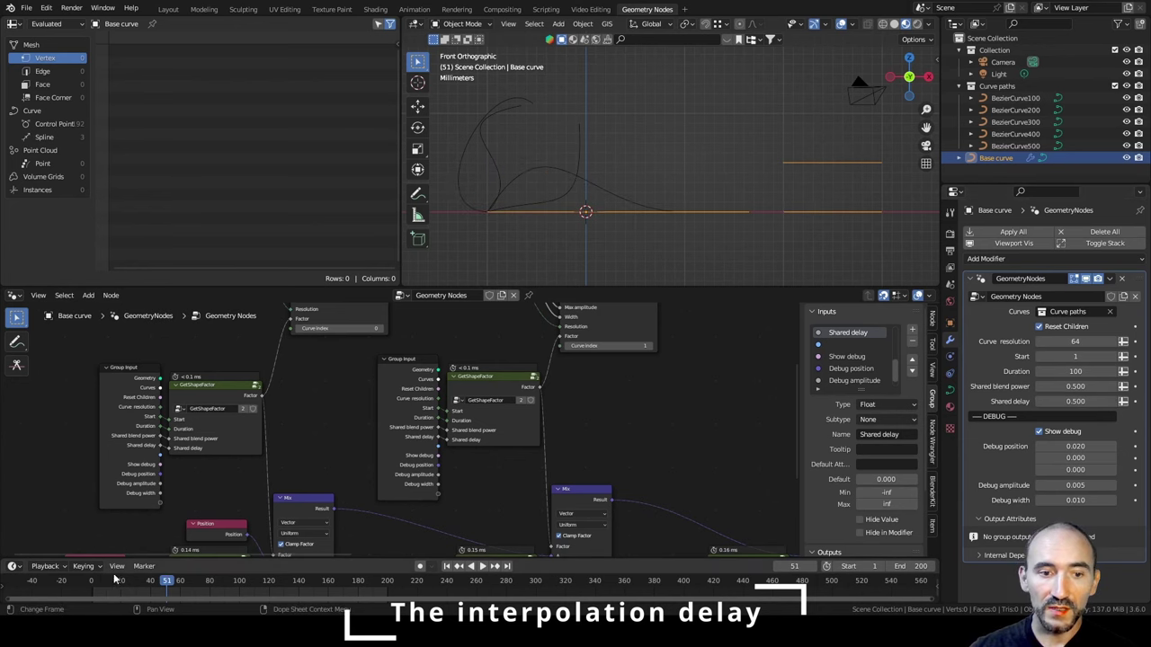
Scrub and play the timeline past frame 50 to check when the delayed interpolation starts.
drag(105, 582, 165, 583)
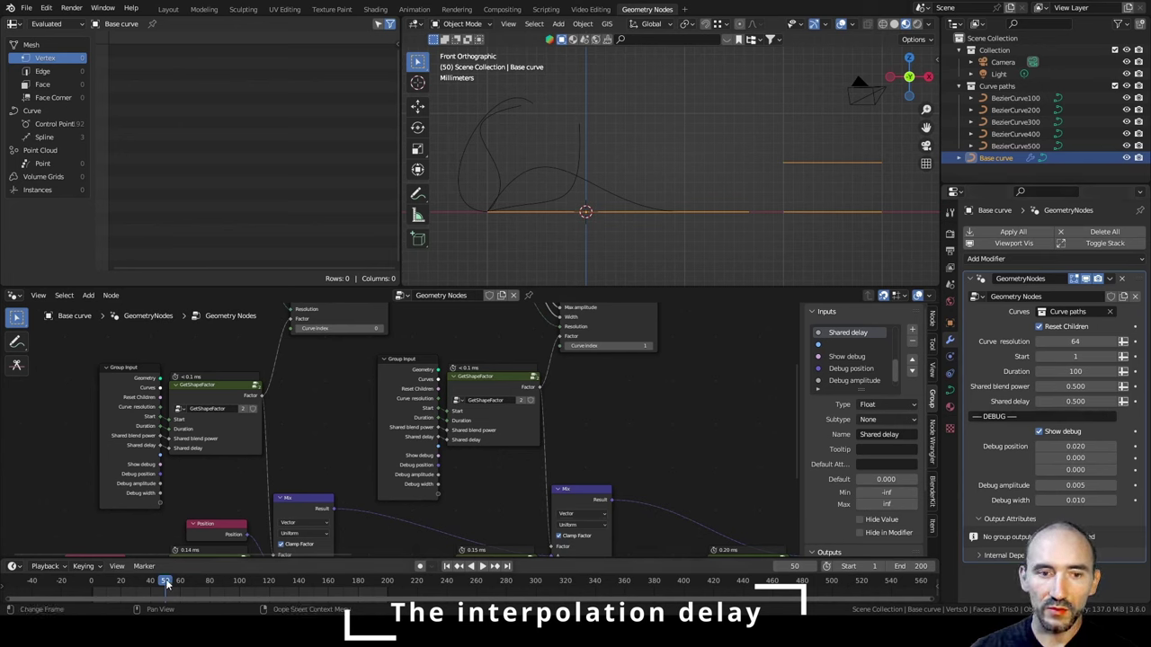
key(space)
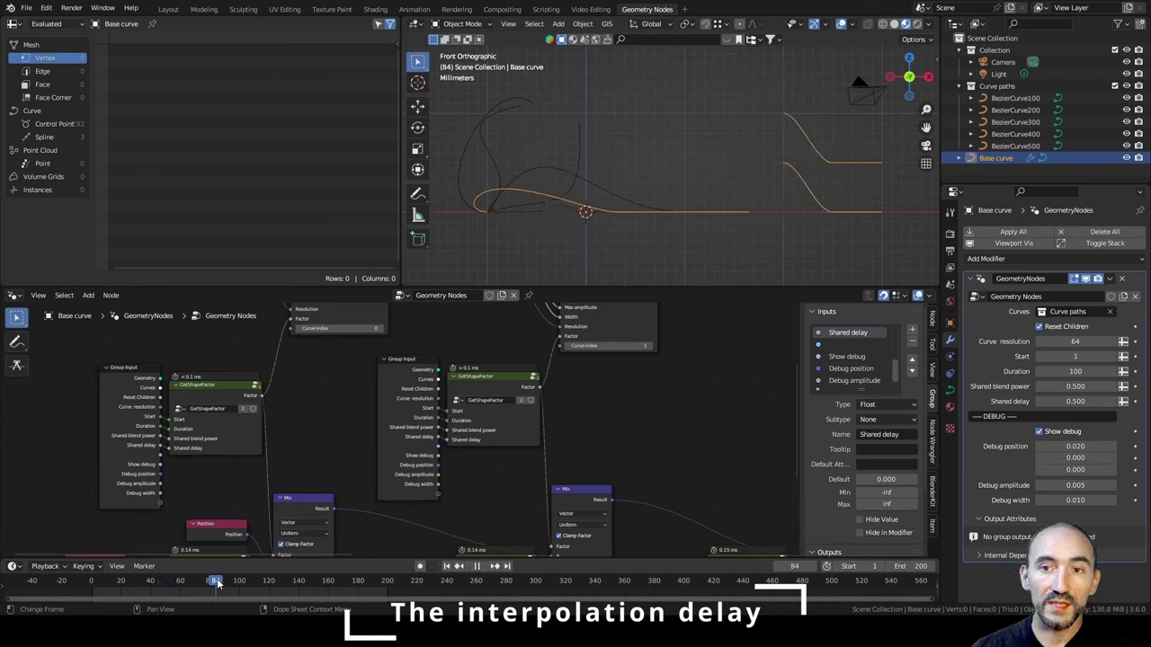
key(space)
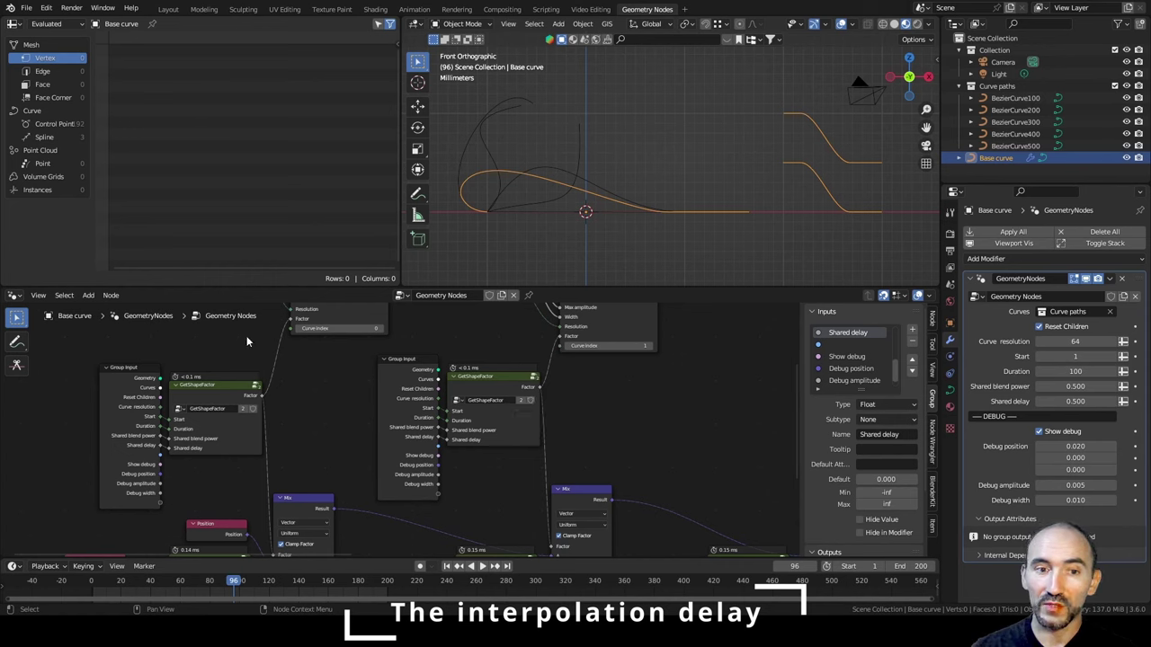
Open the first GetShapeFactor group and add an integer input named "Delayed start" below Start.
scroll(212, 393, up, 2)
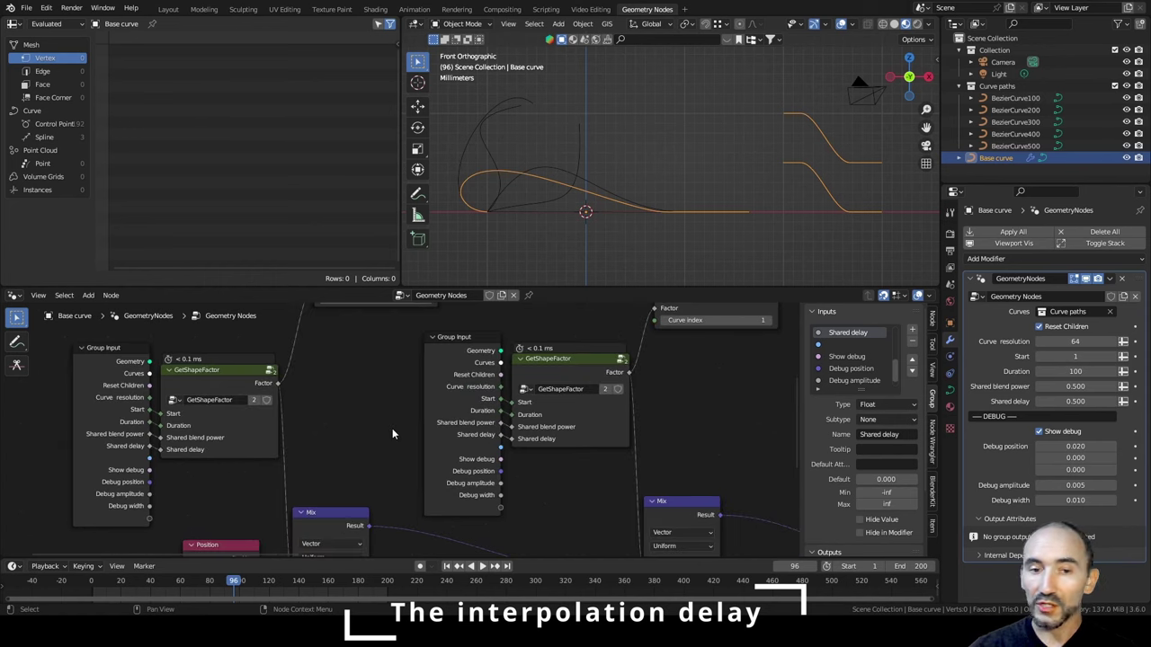
click(210, 374)
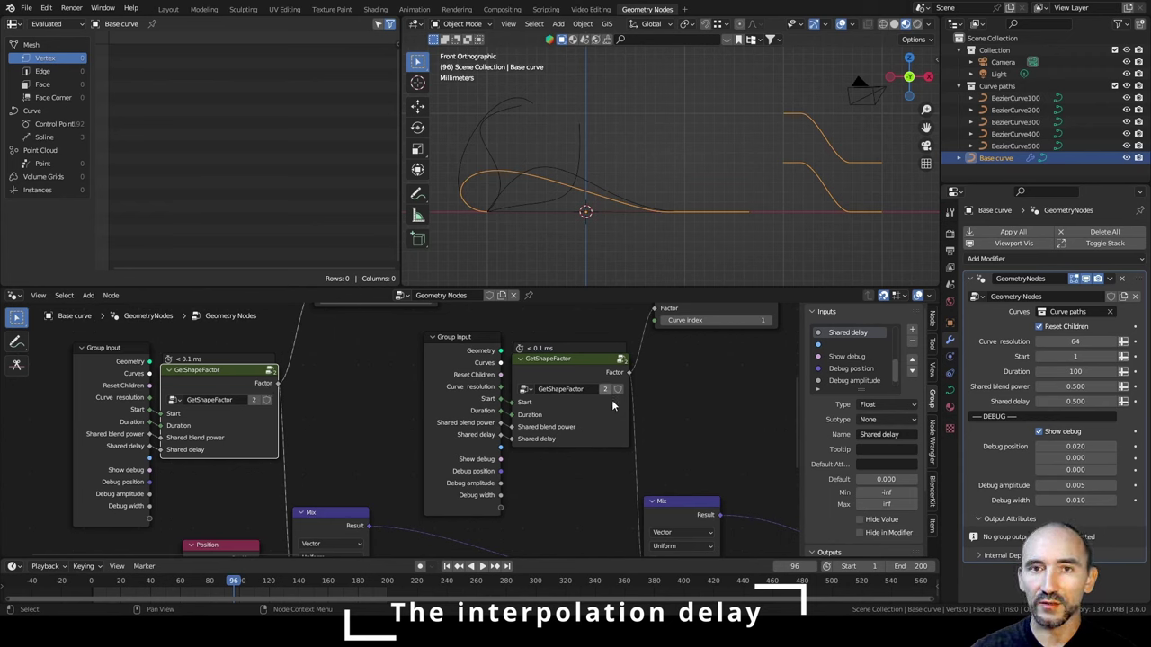
click(215, 383)
key(Tab)
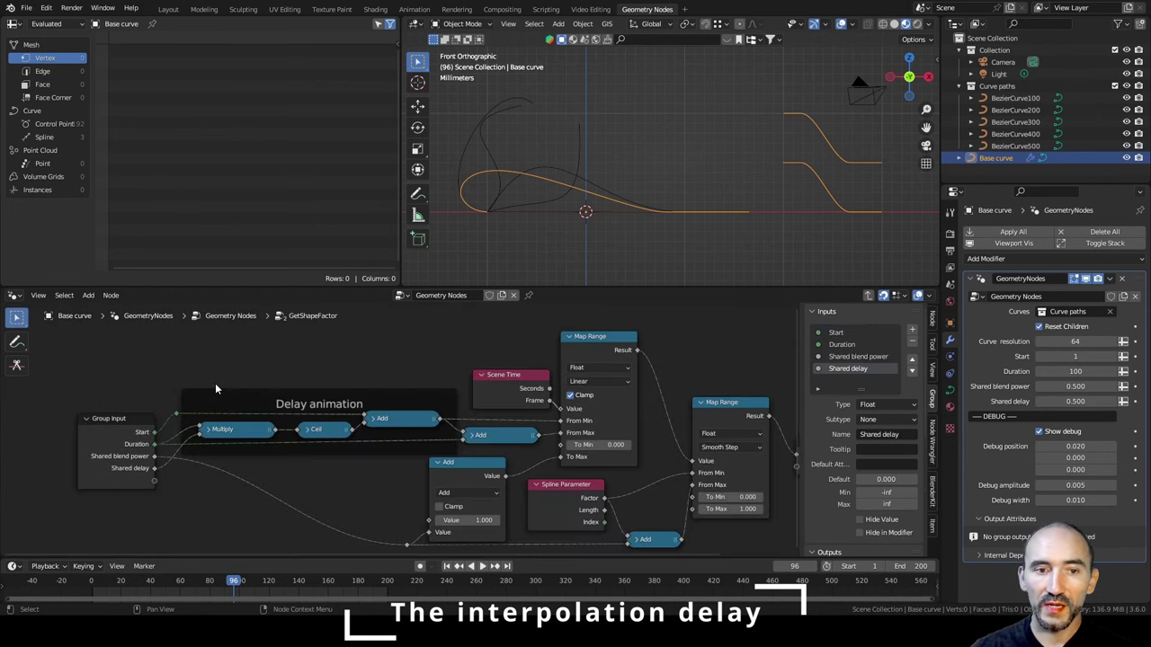
key(Home)
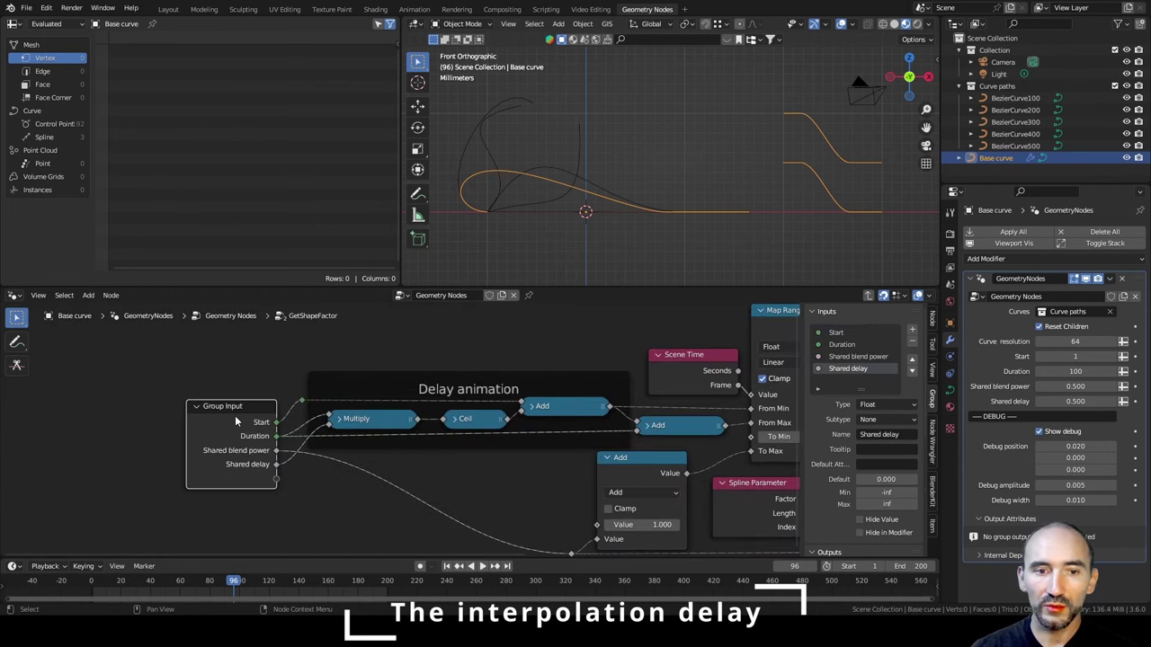
click(852, 334)
click(911, 330)
click(883, 435)
key(Home)
text(Delayed)
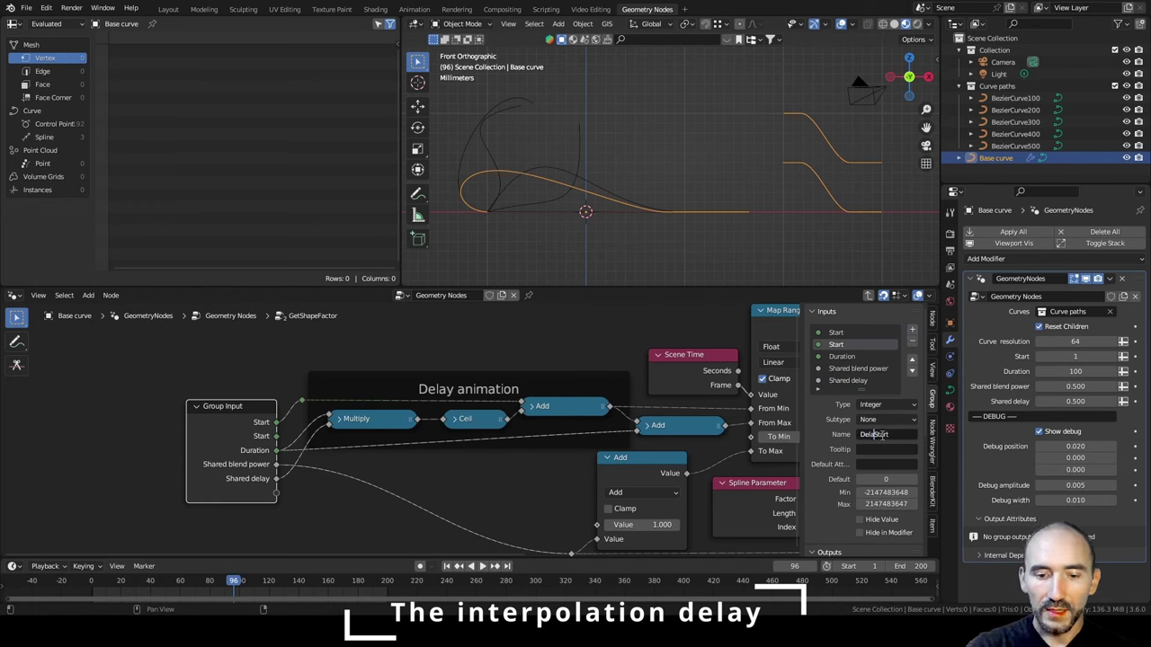
key(Delete)
text(s)
key(Return)
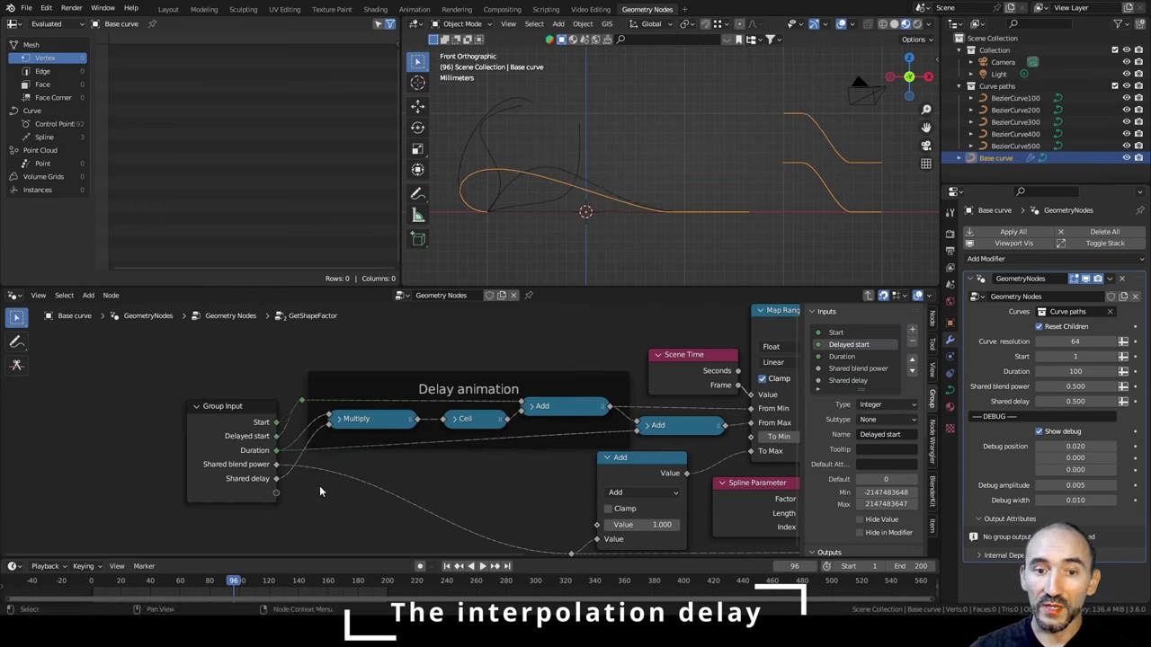
Move the Group Output node up level with the last Map Range node and save the file.
key(Home)
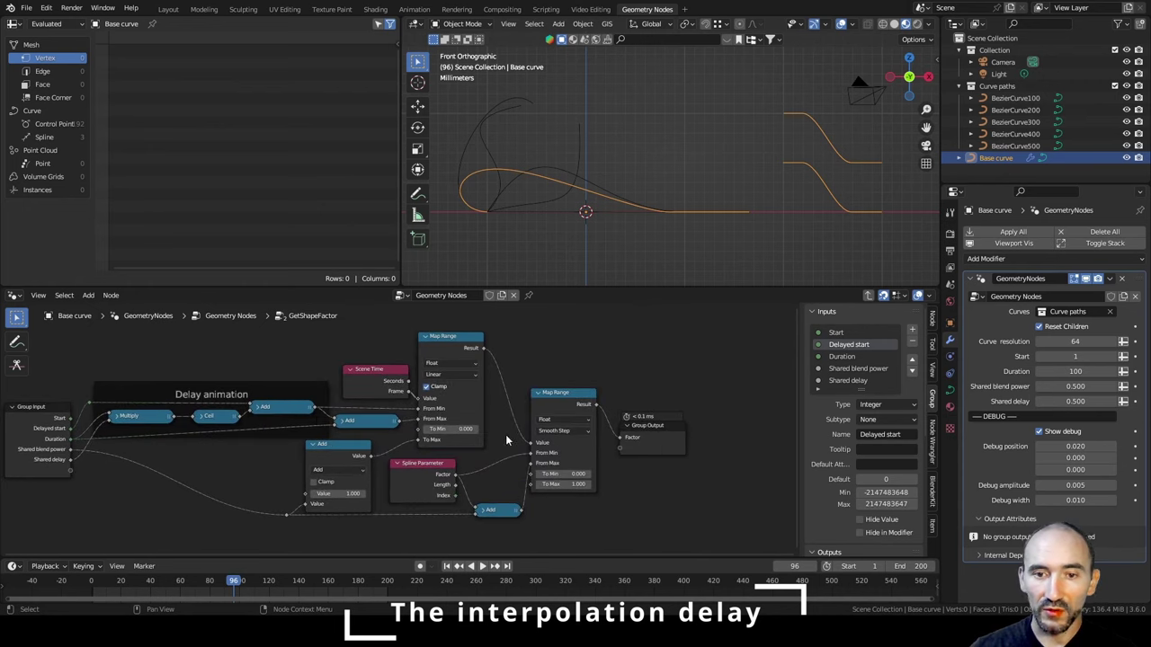
drag(653, 426, 657, 395)
scroll(402, 422, up, 1)
middle_drag(362, 430, 417, 429)
click(381, 426)
key(ctrl+s)
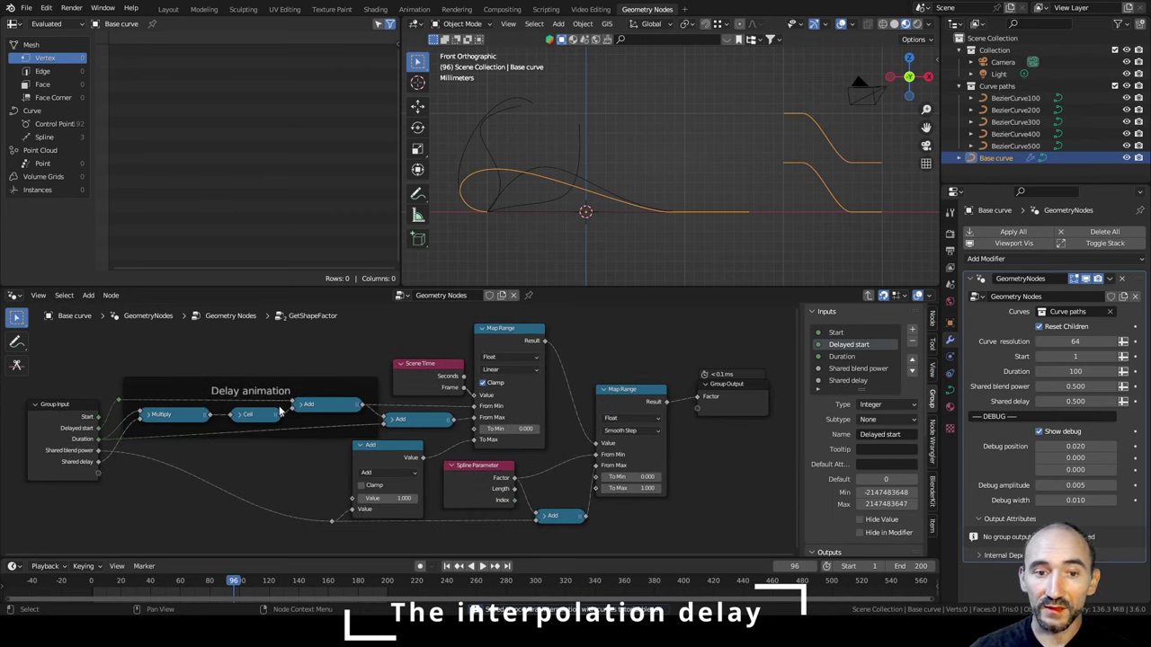
Link the Group Input's Start to a new Group Output socket and place a reroute on that link above the Delay animation frame.
middle_drag(303, 407, 283, 432)
drag(78, 442, 678, 434)
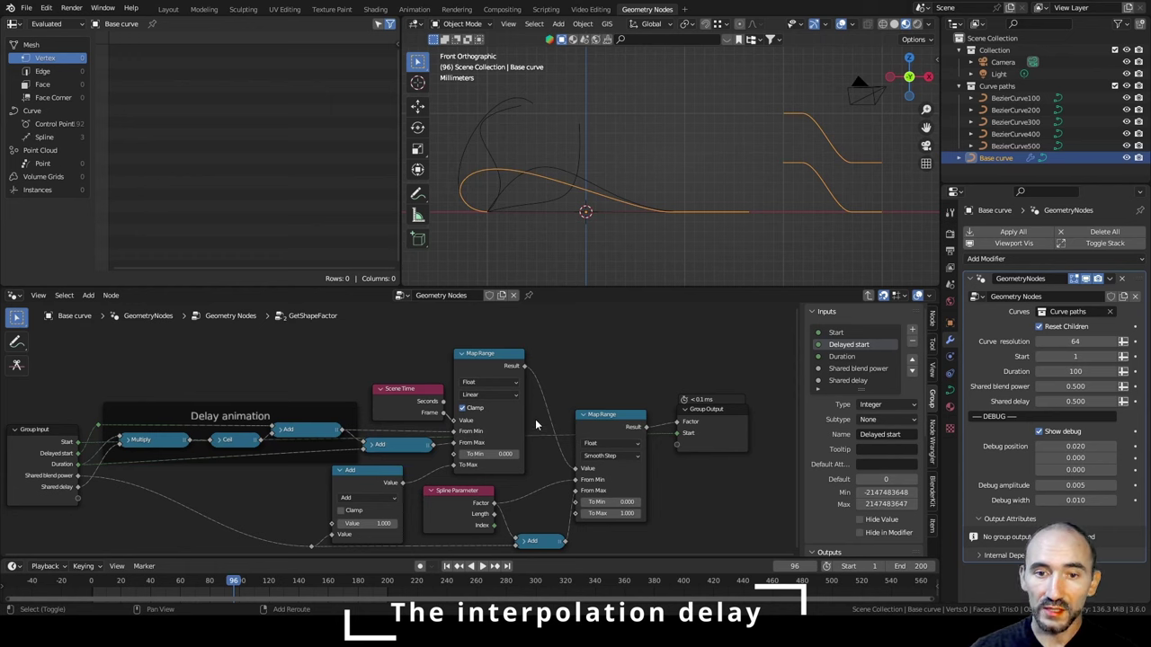
shift+right_drag(536, 420, 533, 467)
key(g)
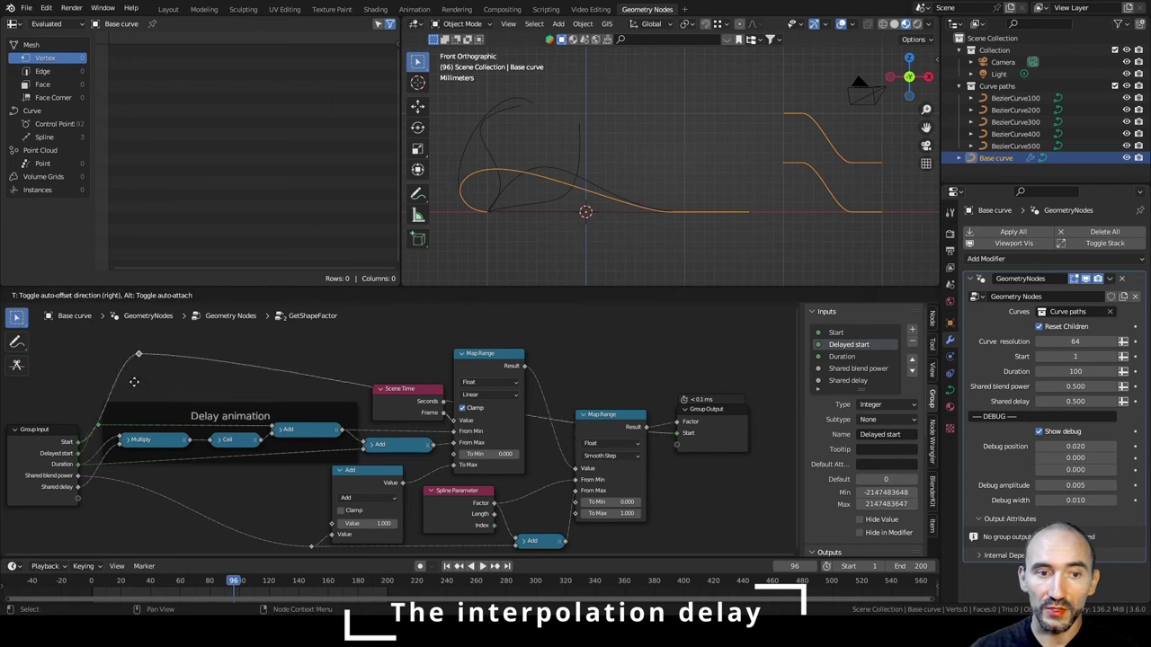
click(104, 371)
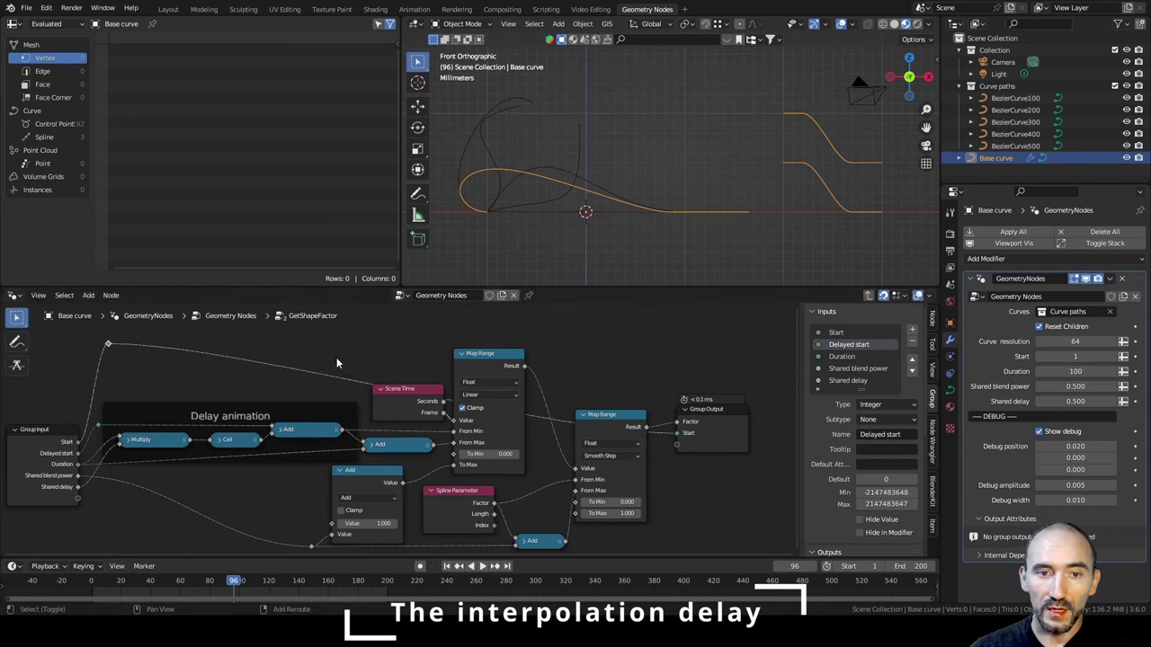
Run the Start link above the Map Range nodes with a second reroute, and route the delay Add result beneath it to a new Group Output socket.
shift+right_drag(337, 358, 216, 385)
key(g)
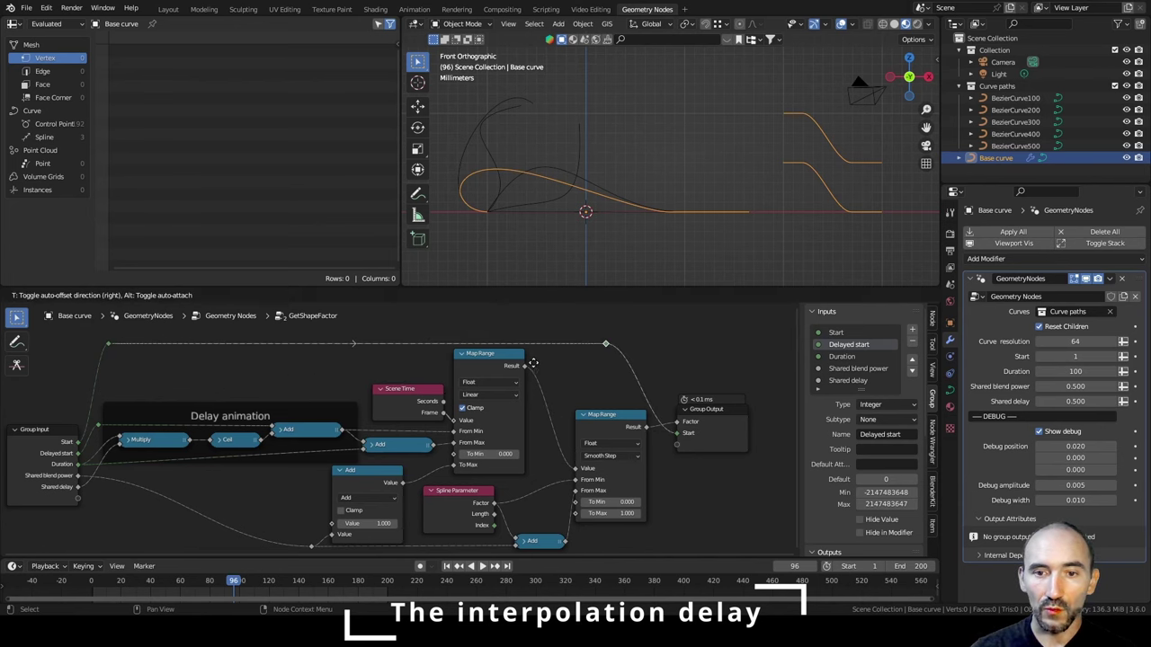
click(613, 339)
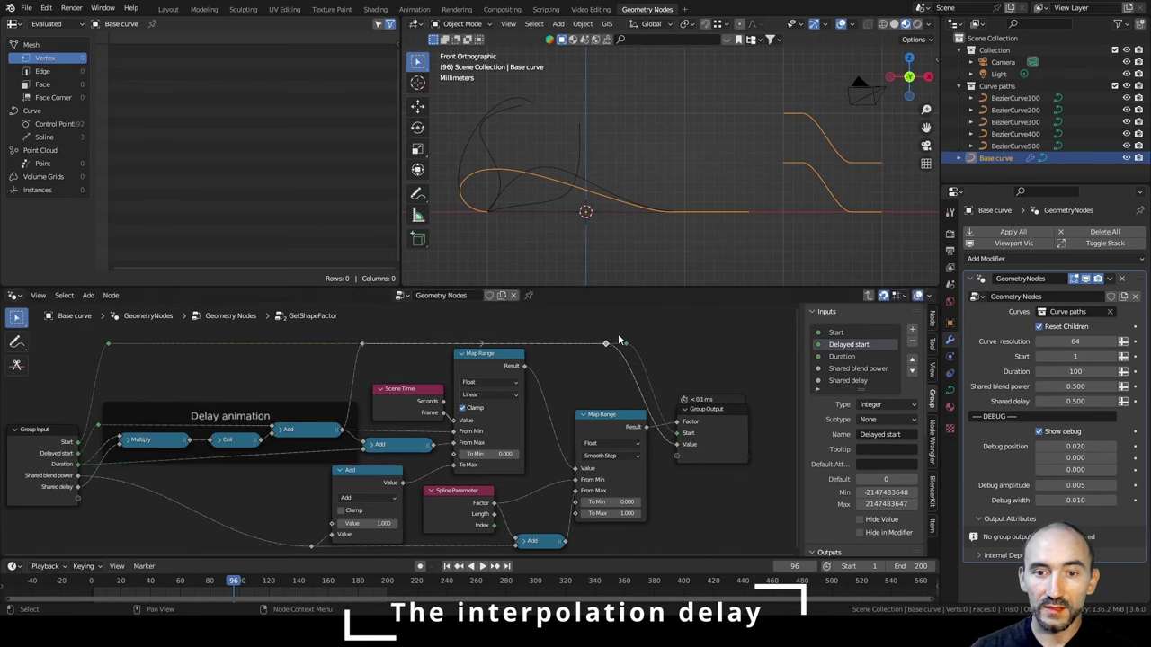
click(627, 346)
shift+click(107, 344)
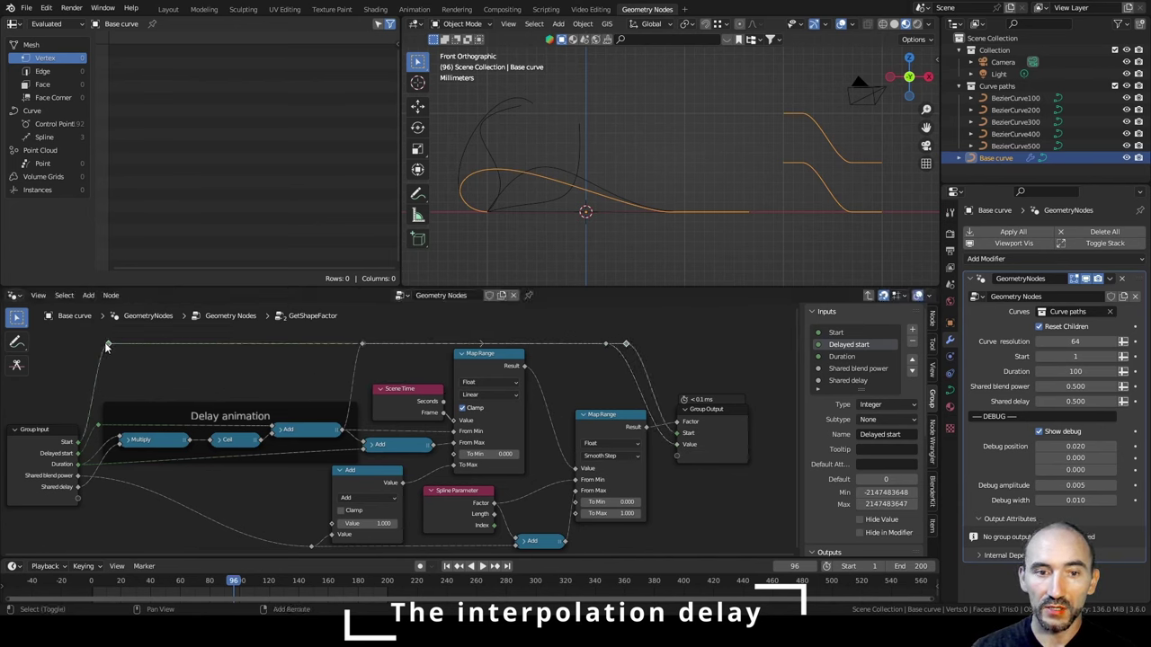
Change the GetShapeFactor group's Value output to Integer, rename it "Delayed start", and leave the group.
scroll(870, 444, down, 5)
click(855, 356)
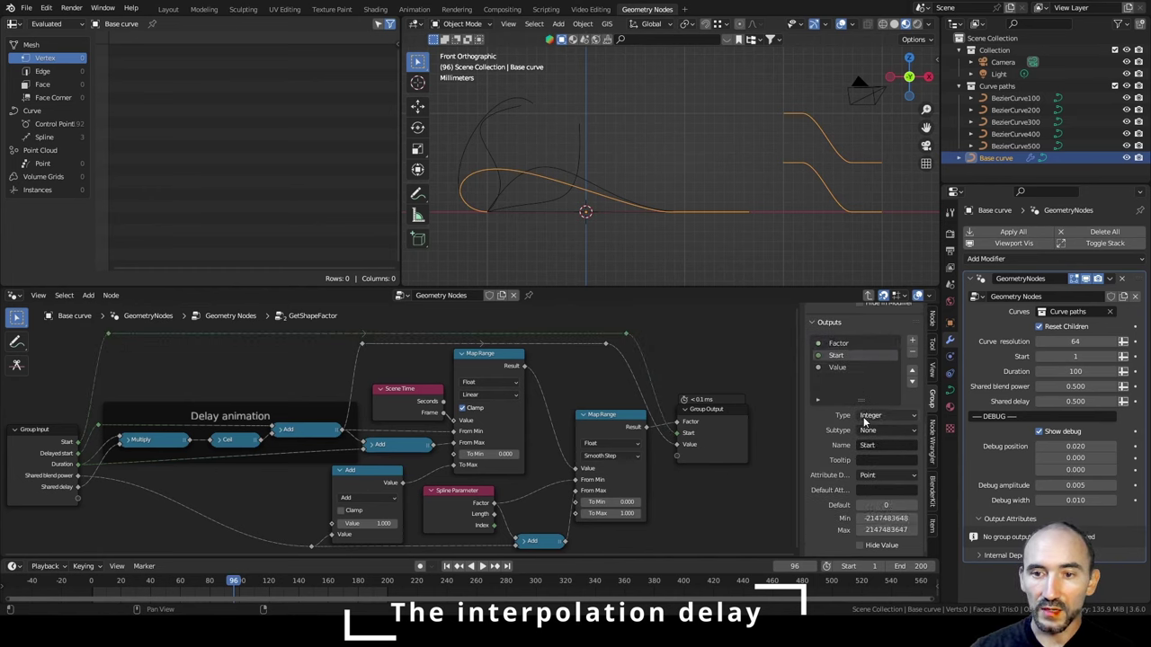
click(838, 367)
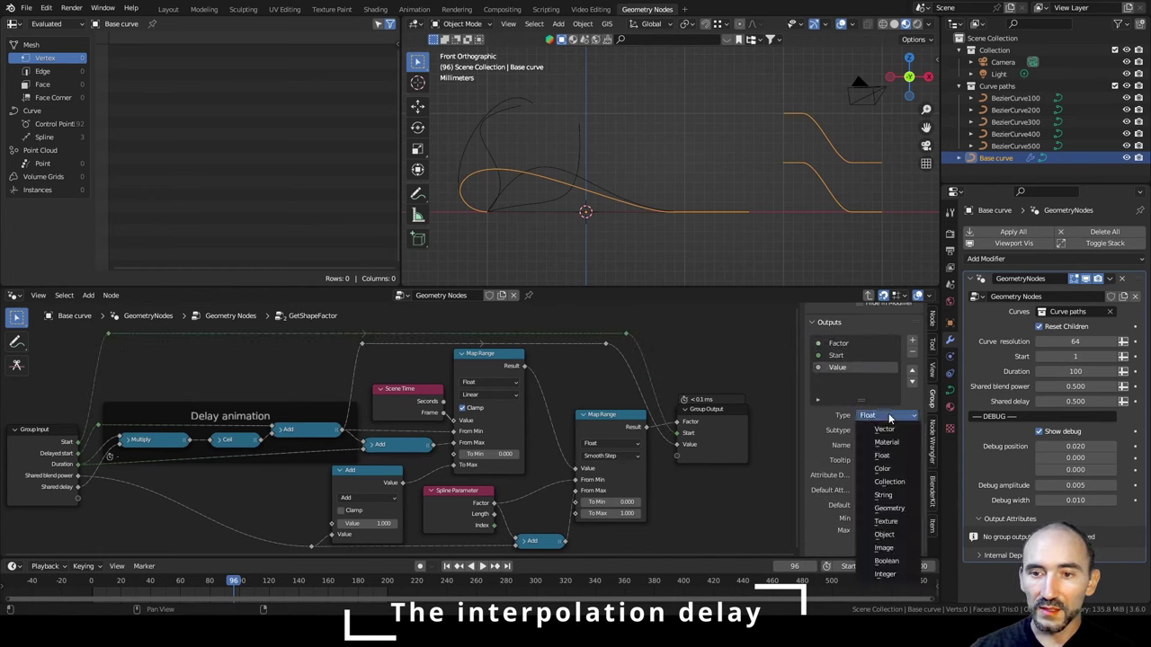
click(887, 415)
click(894, 575)
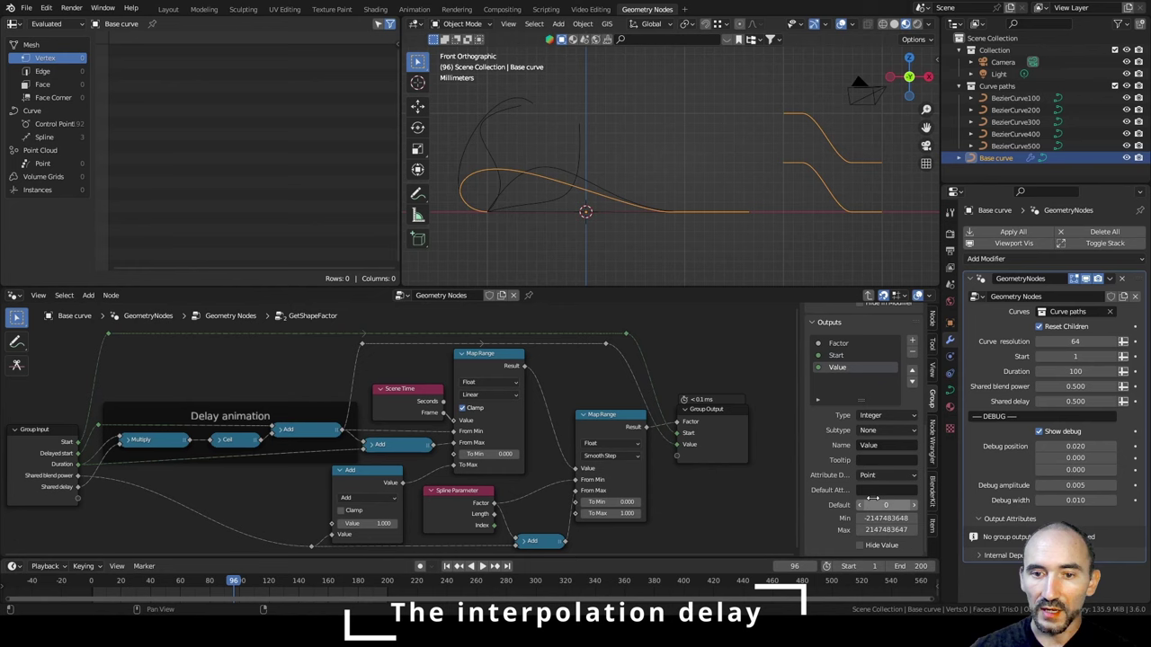
click(877, 444)
text(Delayed start)
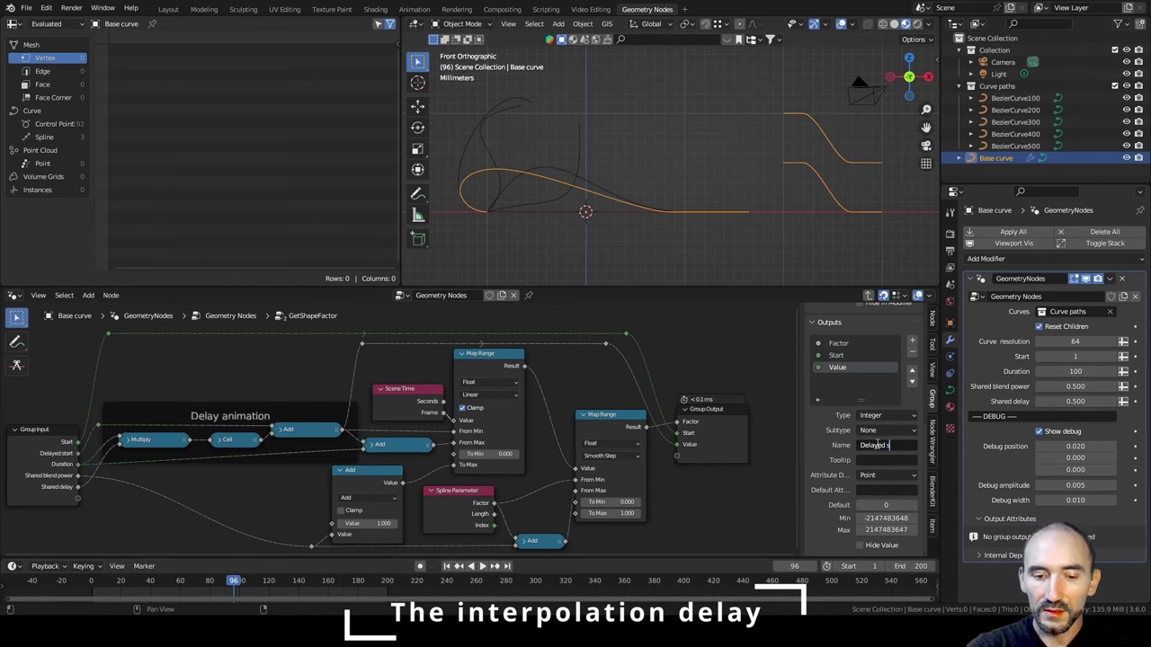
key(Return)
key(Tab)
Link the Group Input's Start to the first GetShapeFactor's Delayed start, and its Delayed start output to the second GetShapeFactor's Delayed start input.
scroll(396, 404, up, 2)
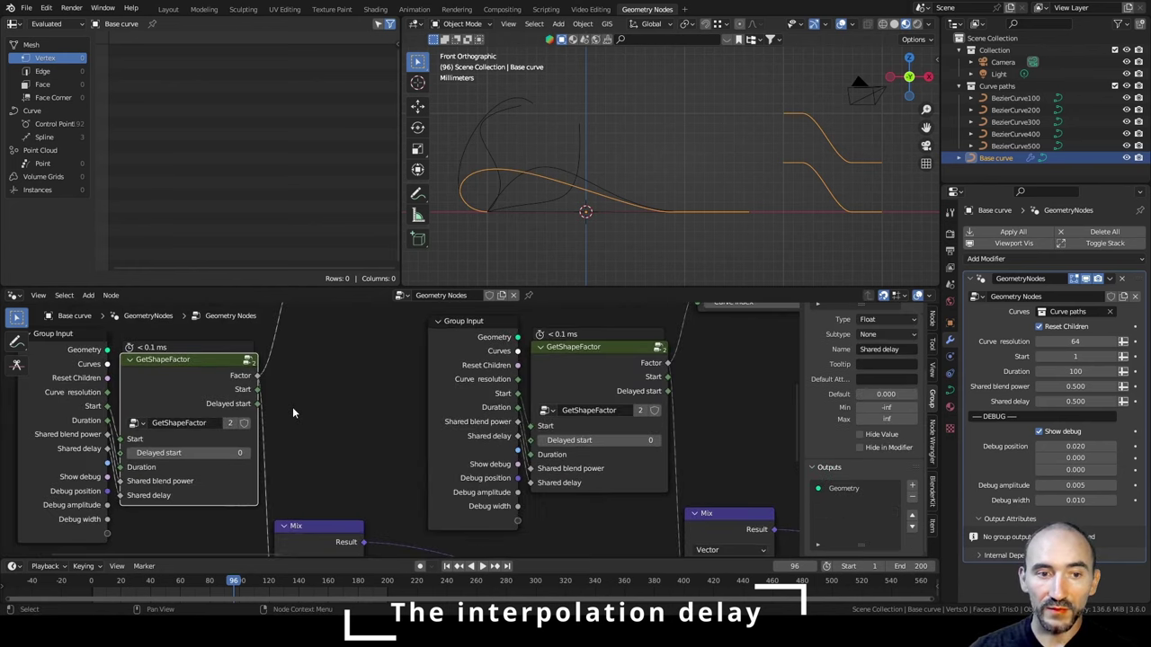
middle_drag(307, 402, 332, 393)
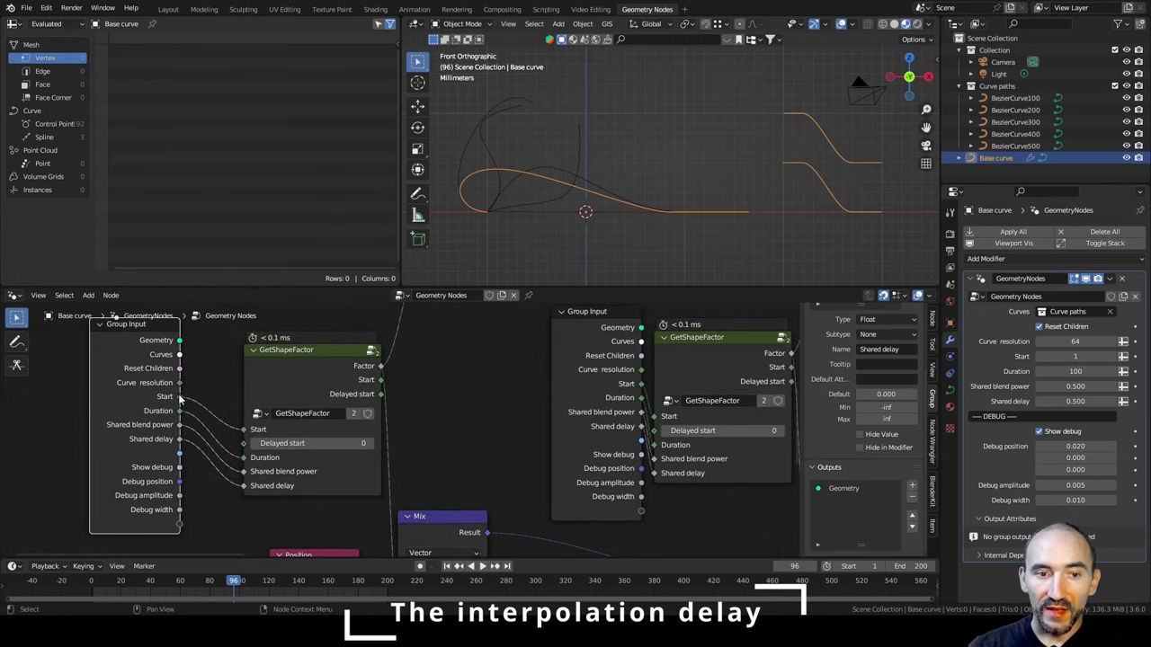
drag(179, 396, 244, 444)
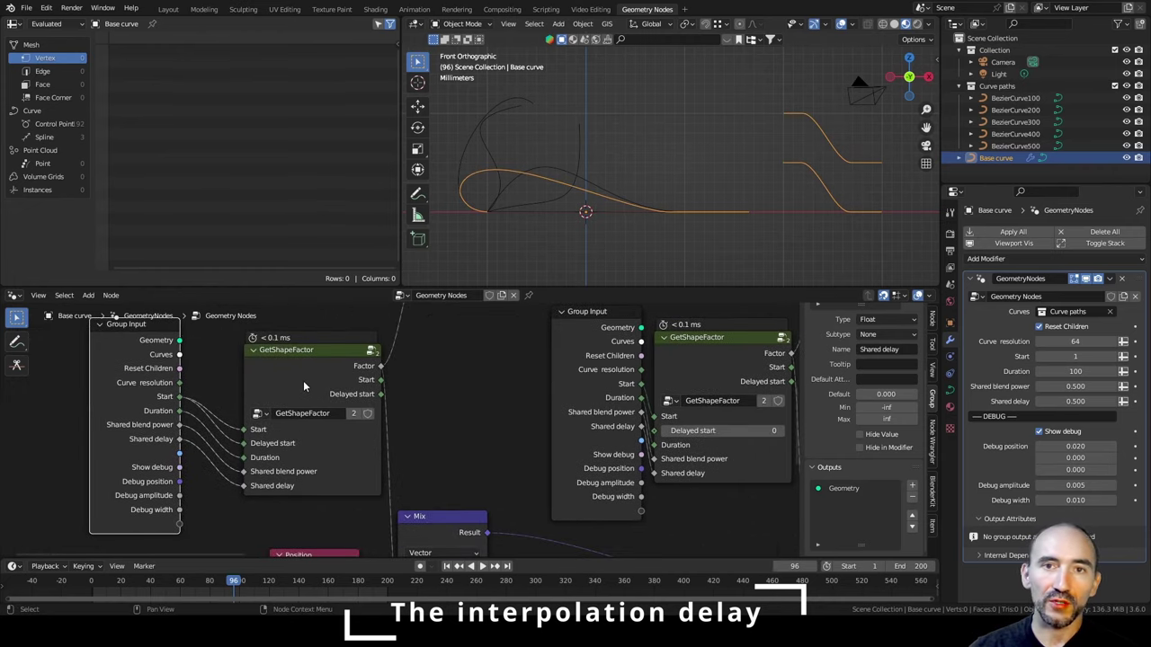
drag(512, 415, 487, 416)
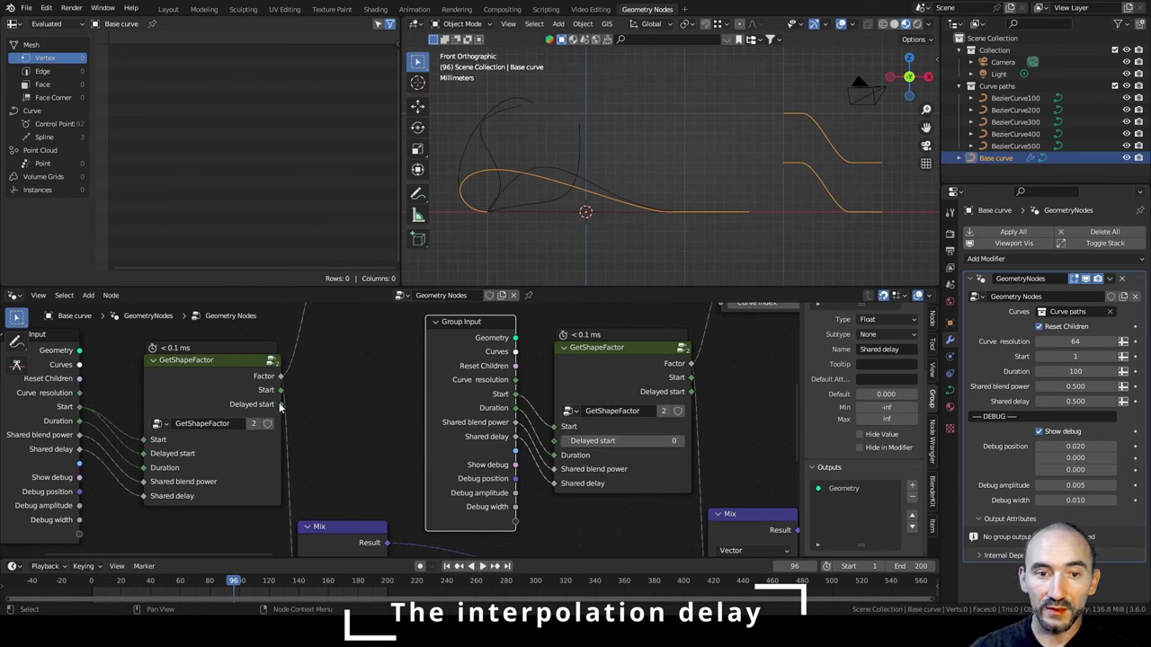
drag(281, 405, 310, 397)
drag(417, 387, 556, 443)
Hide the unused sockets of the second Group Input node and move the node down below the Delayed start link.
click(469, 376)
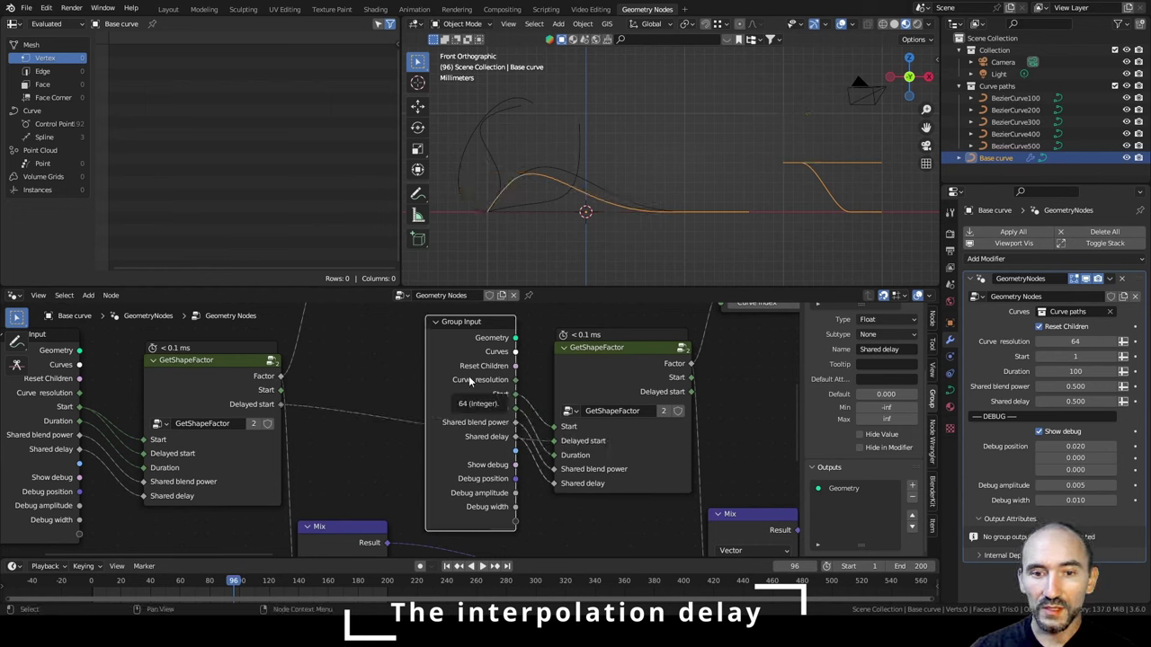
key(ctrl+h)
drag(469, 381, 469, 491)
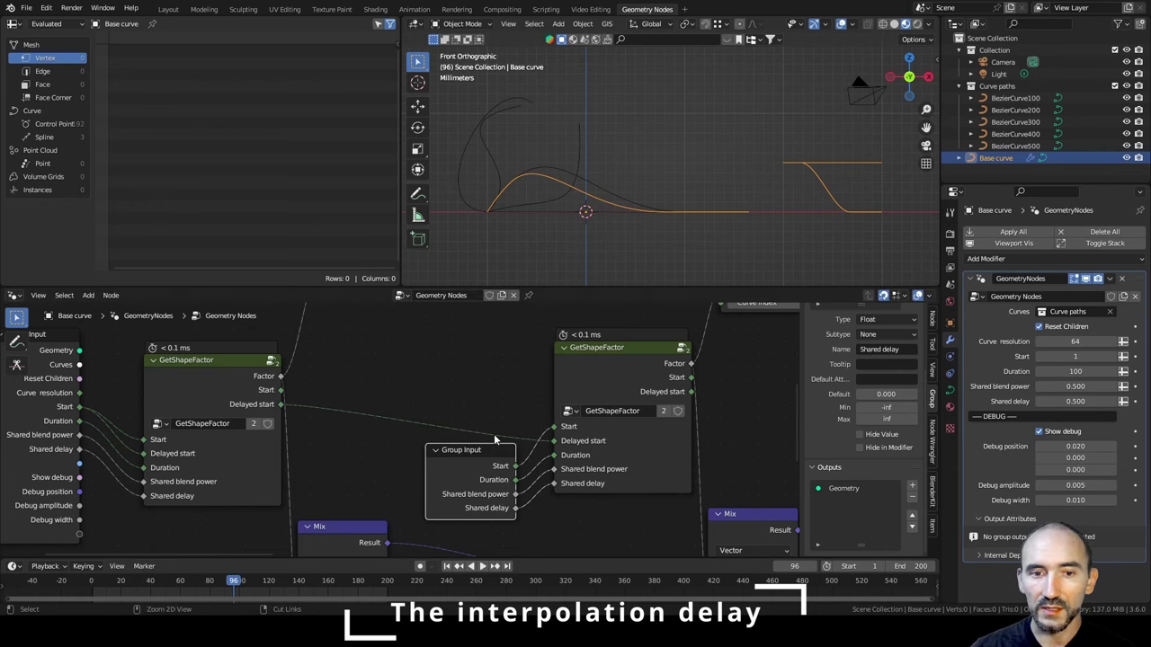
Play and scrub the animation over its first frames to check the timing of the two interpolations.
click(94, 581)
key(space)
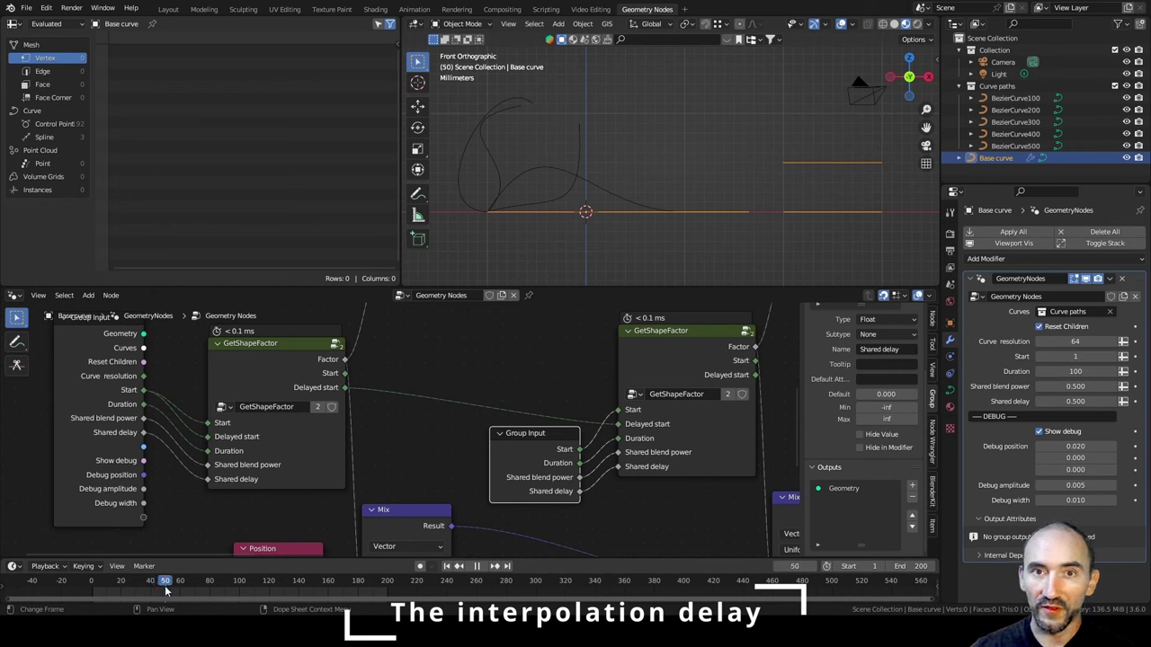
drag(181, 586, 140, 590)
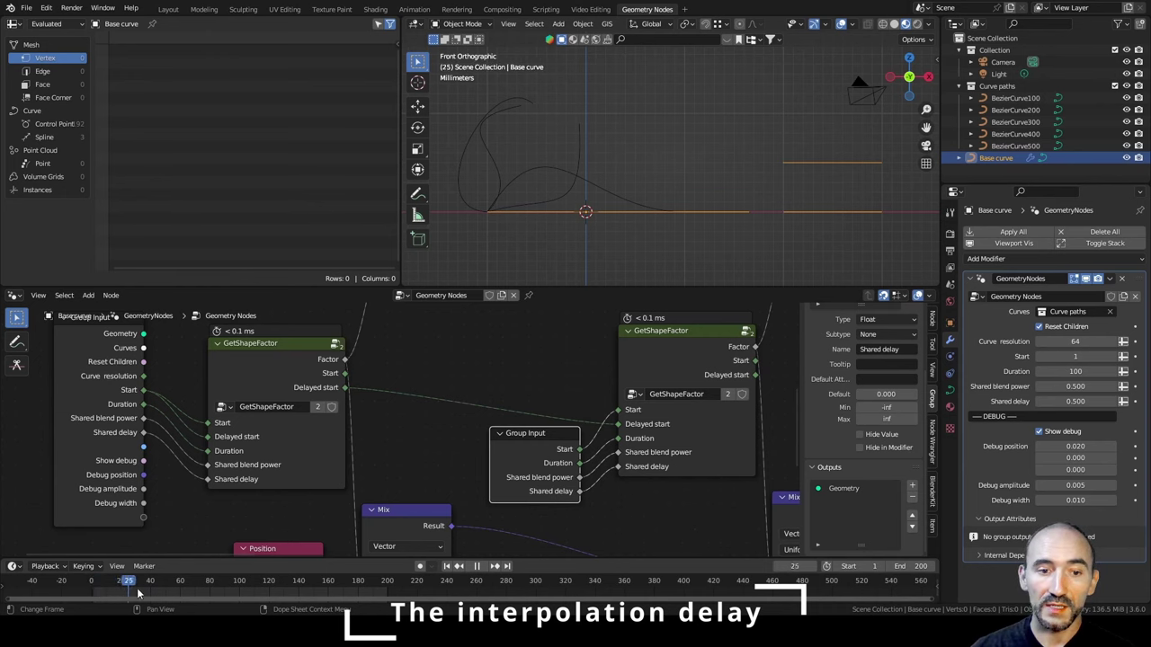
mouse_move(105, 588)
mouse_down()
mouse_move(153, 589)
mouse_move(115, 591)
mouse_up()
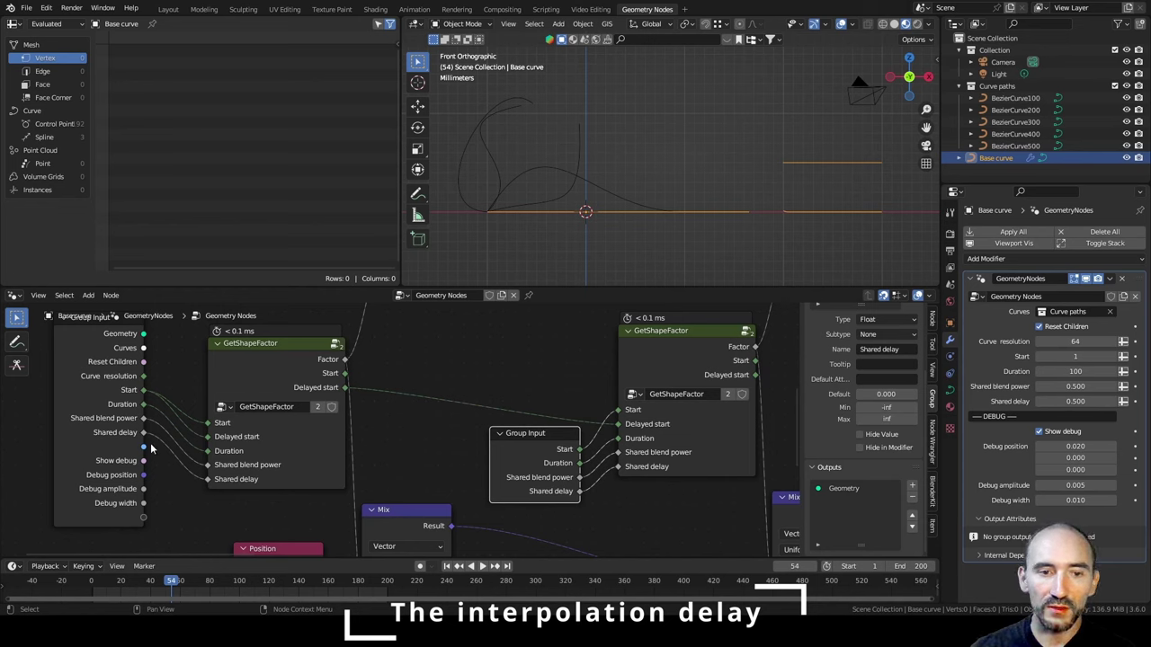
Cut the Shared delay link into the first GetShapeFactor and return the timeline to frame 1.
ctrl+right_drag(153, 426, 163, 471)
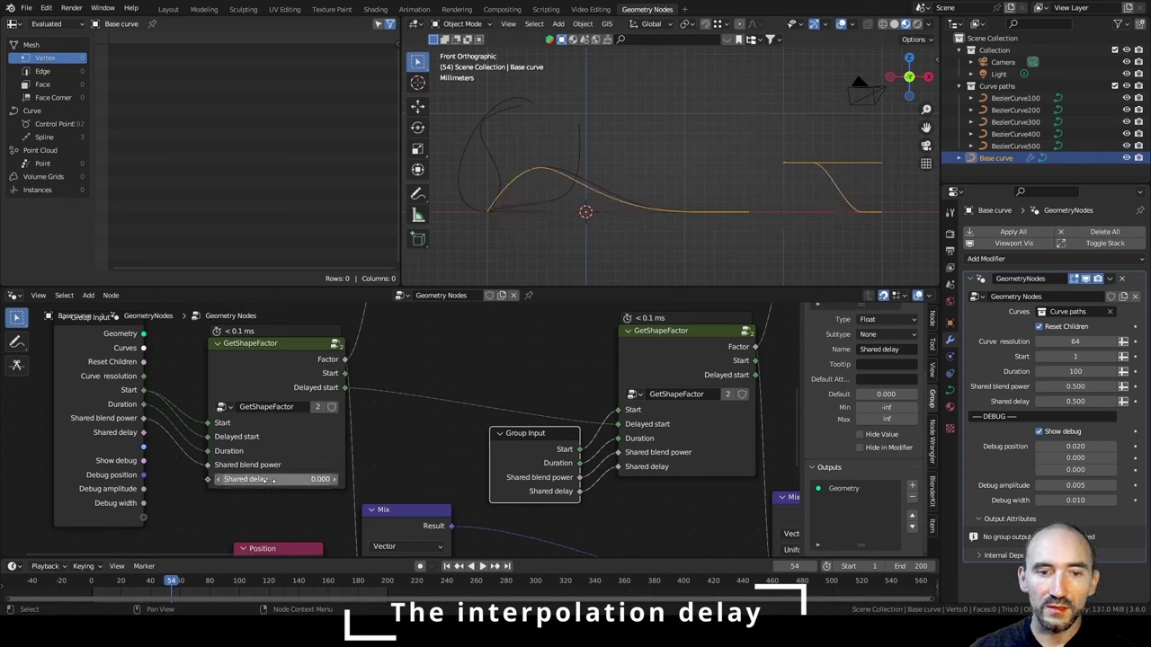
click(264, 352)
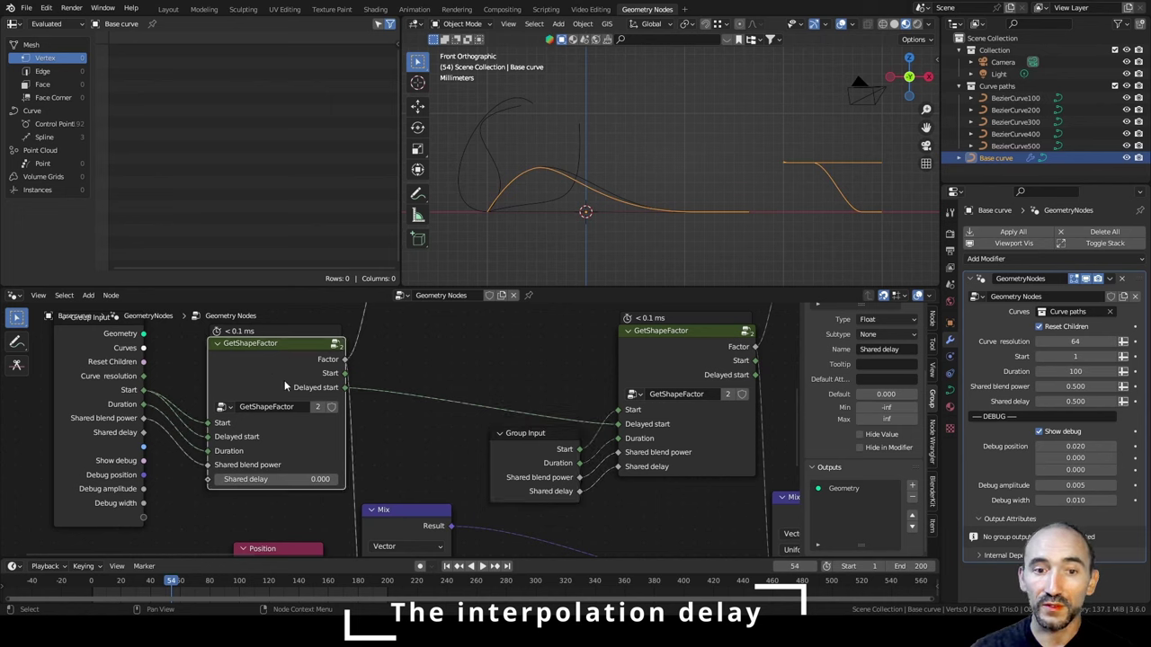
drag(98, 582, 99, 585)
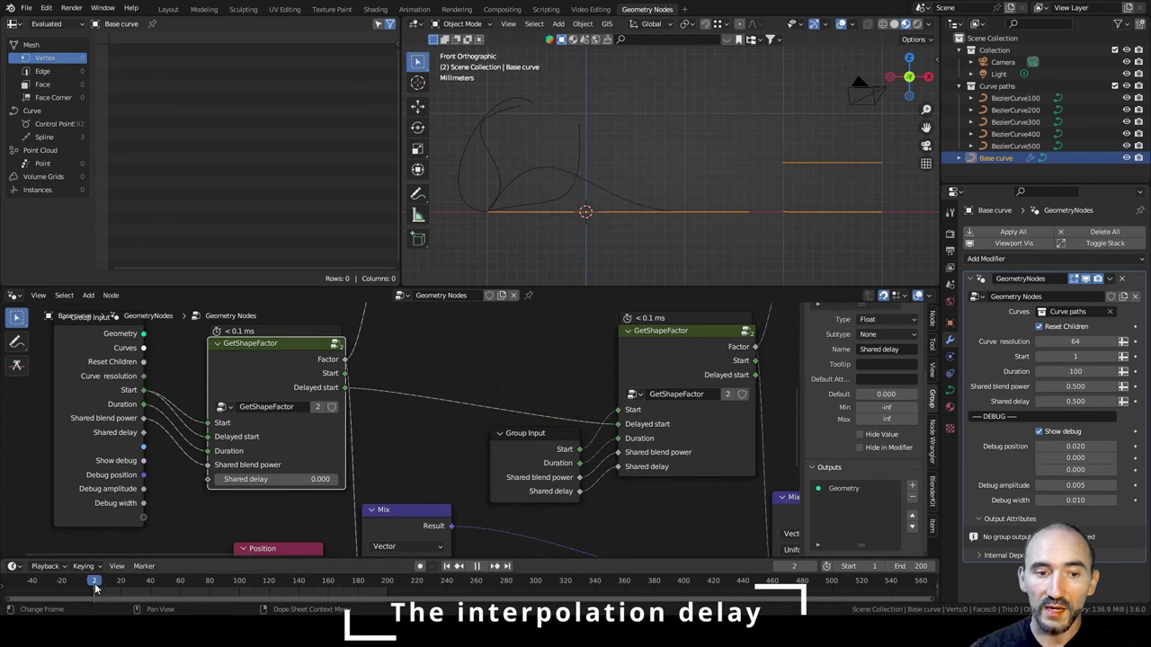
key(space)
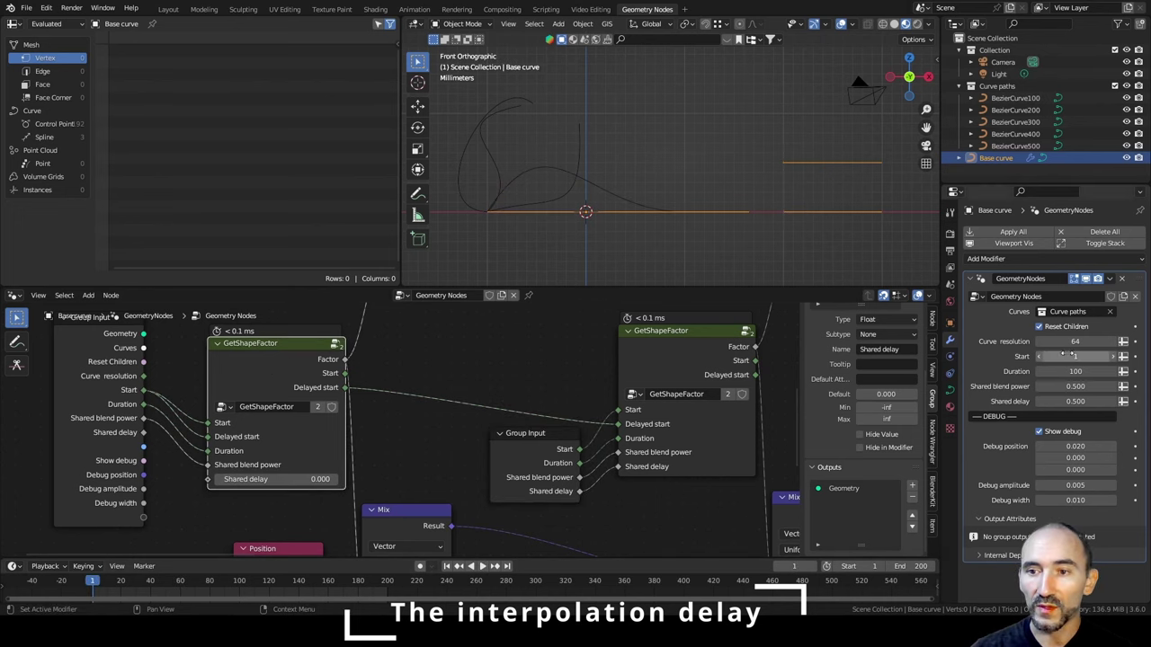
Set the modifier's Start to 10 and scrub the timeline to frame 86 to check the curve's delayed movement.
click(1081, 356)
text(10)
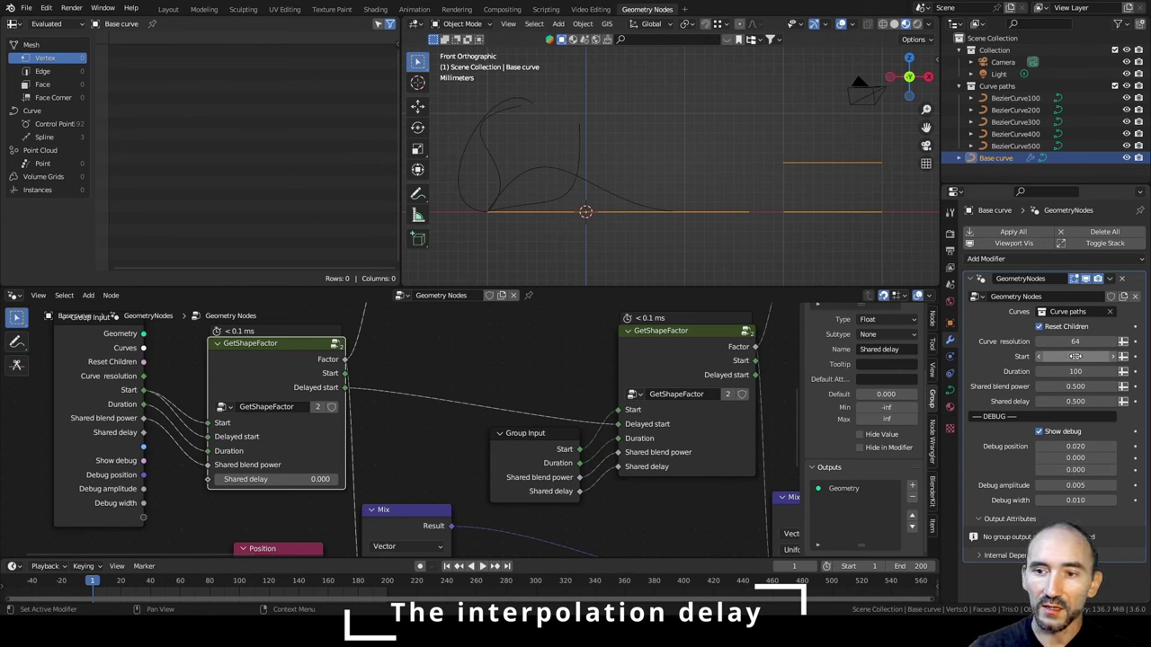
key(Return)
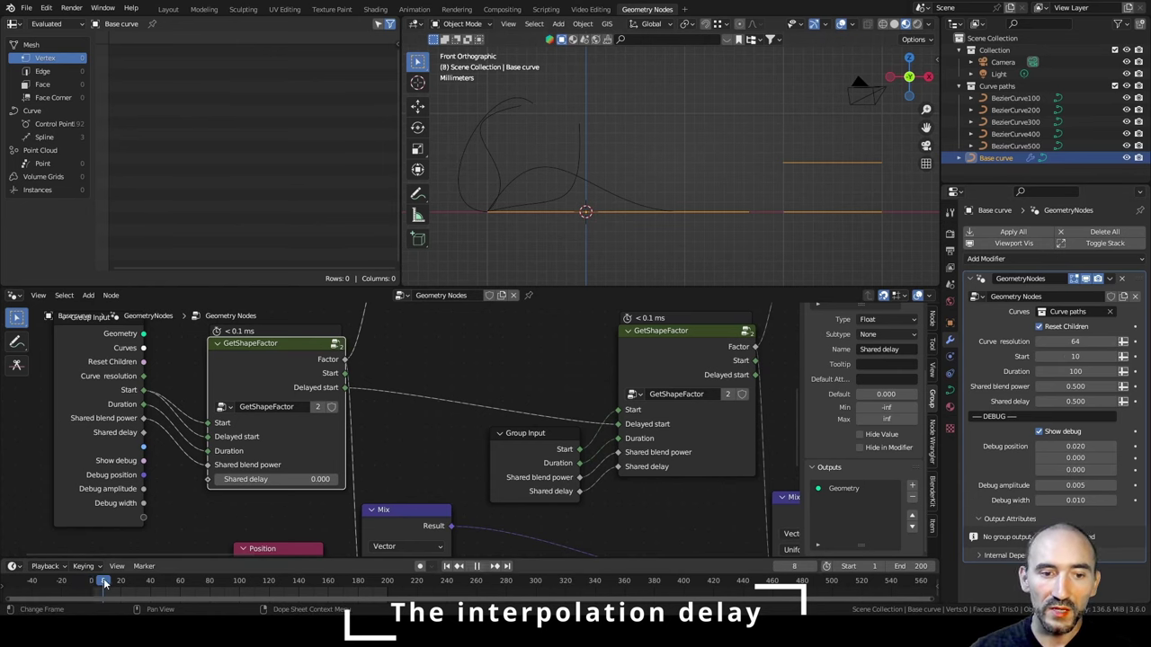
drag(104, 582, 172, 583)
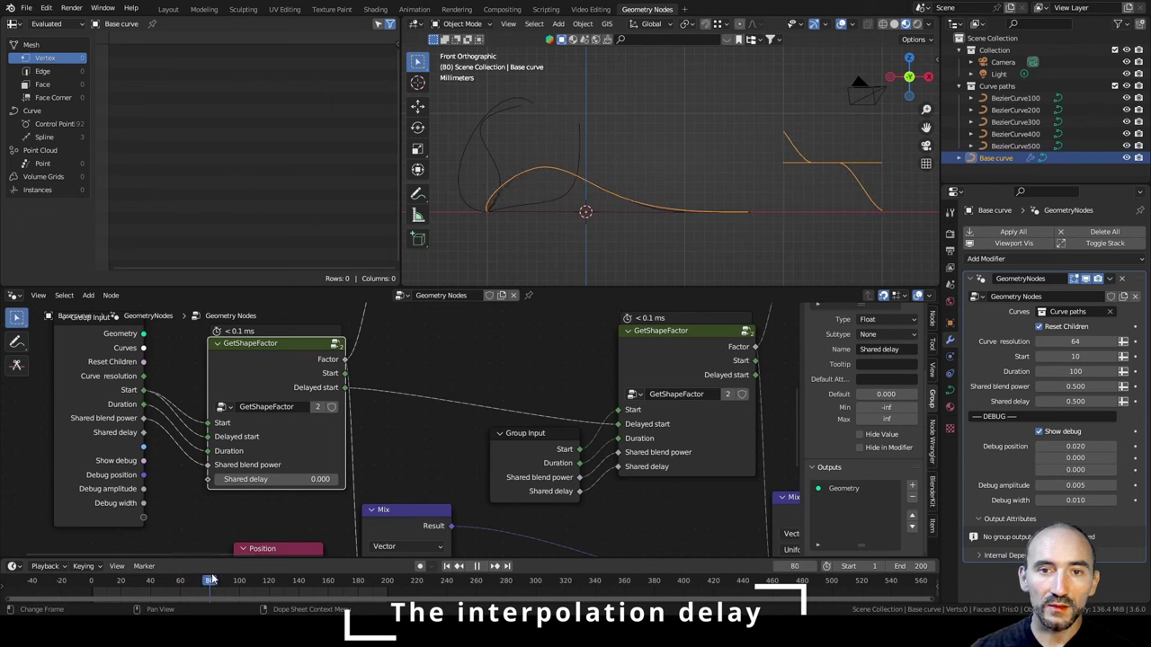
key(space)
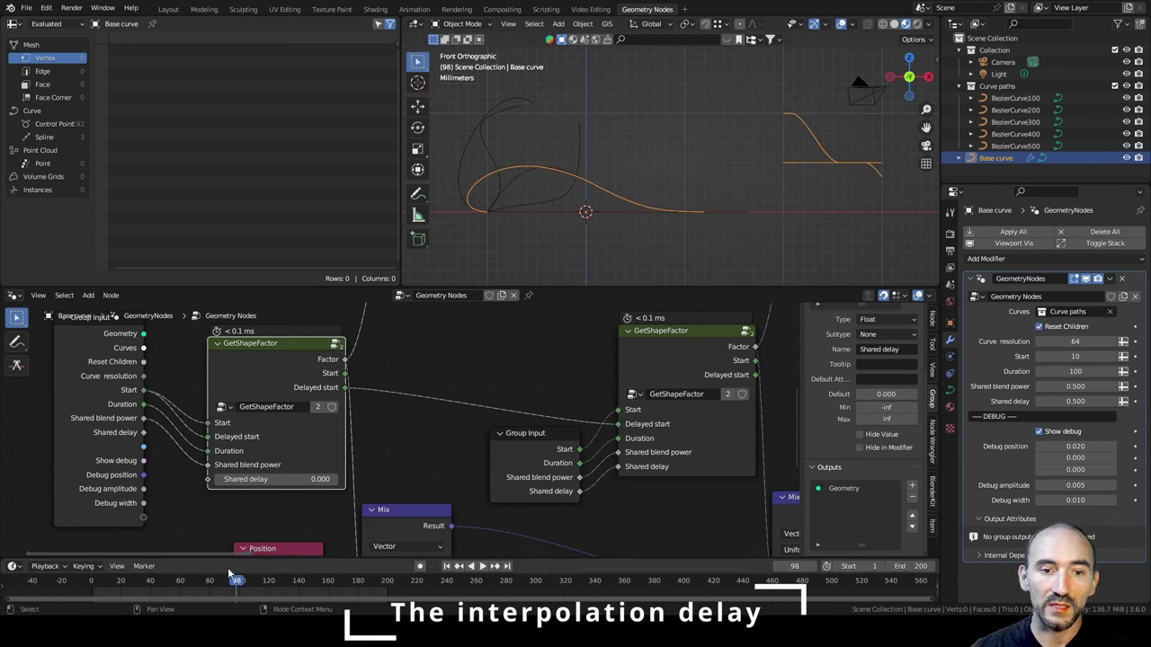
drag(198, 581, 219, 540)
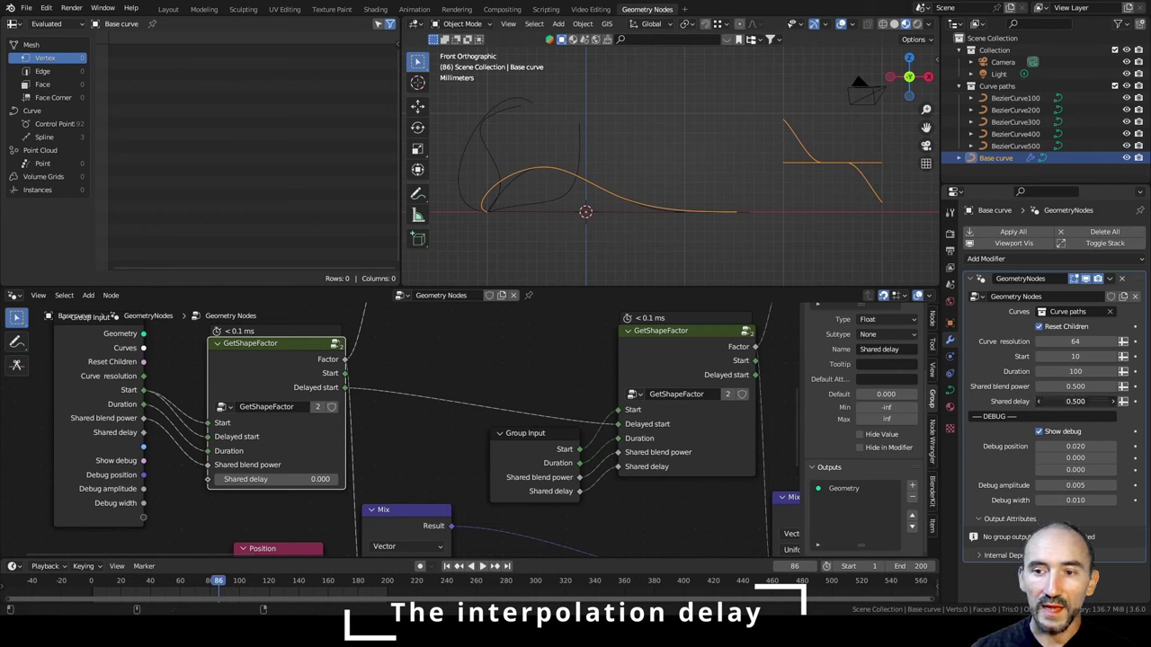
Lower the modifier's Shared delay to 0.207 and scrub the animation to frame 59 to compare the overlapping curve transitions.
drag(1075, 401, 952, 401)
drag(166, 582, 133, 577)
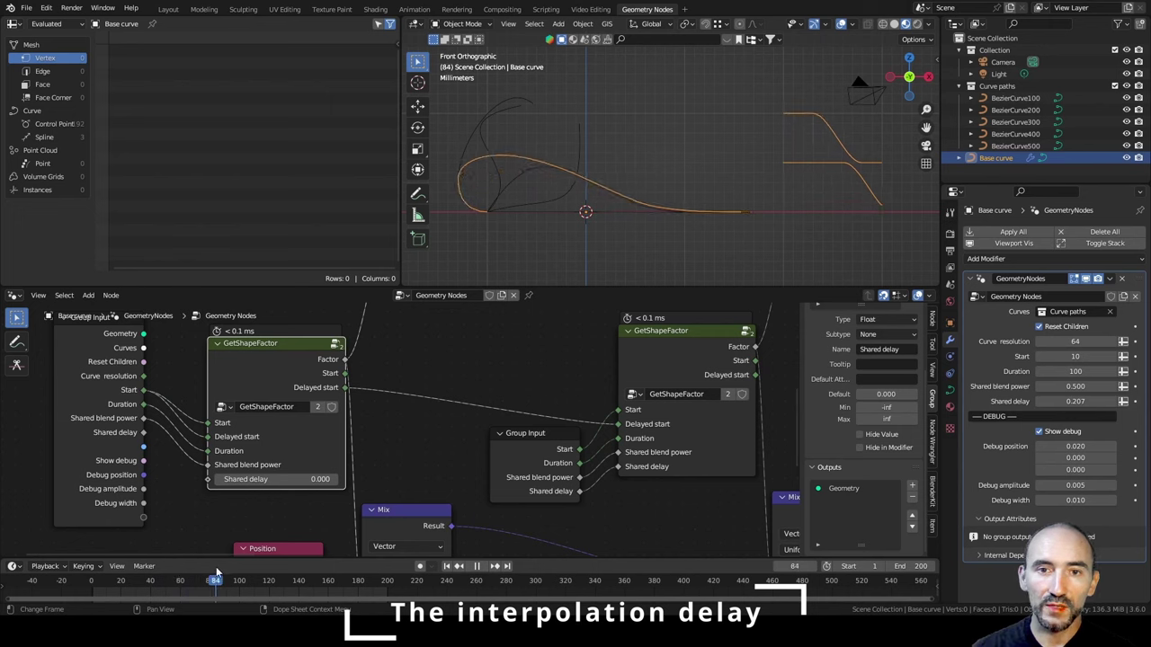
click(167, 580)
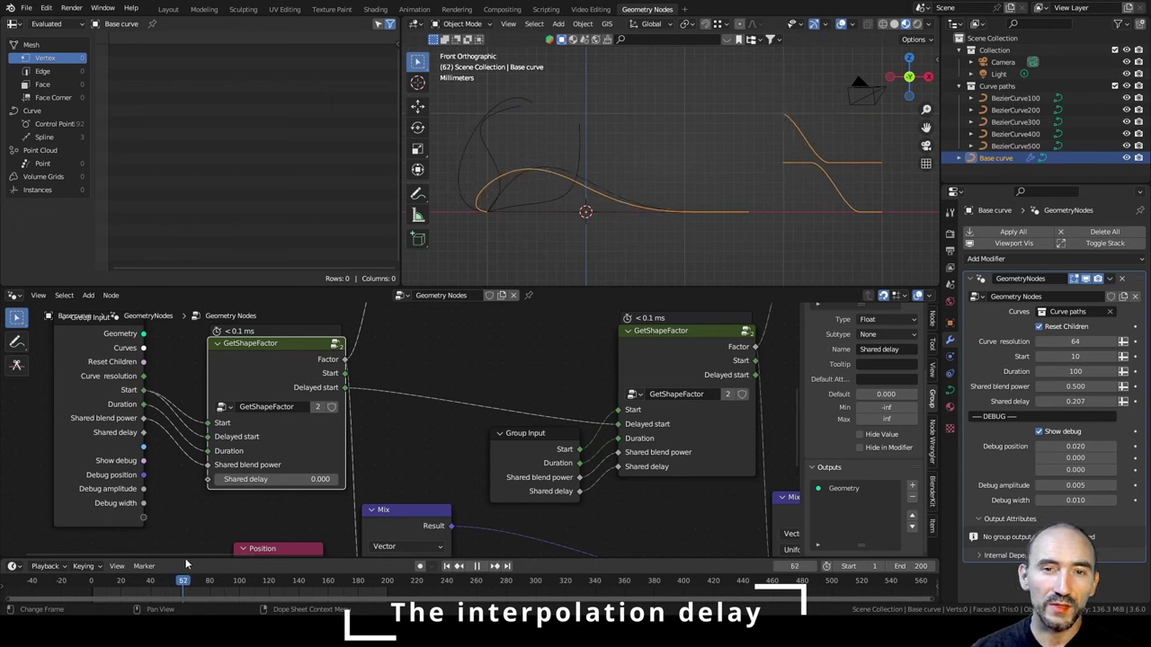
click(160, 580)
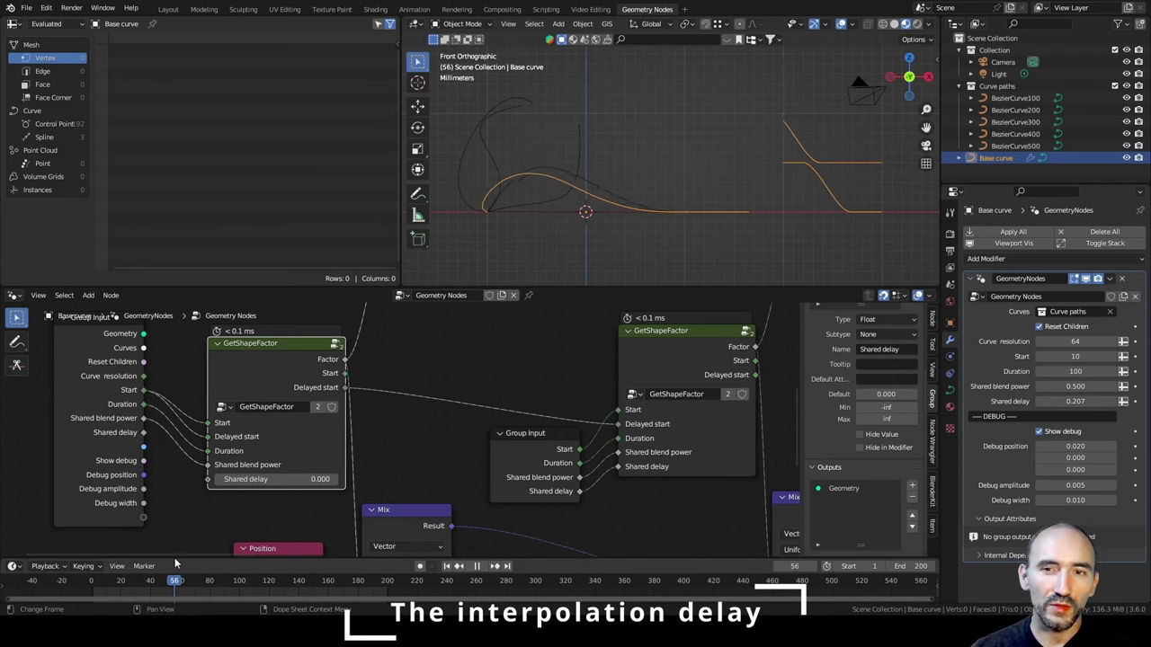
key(space)
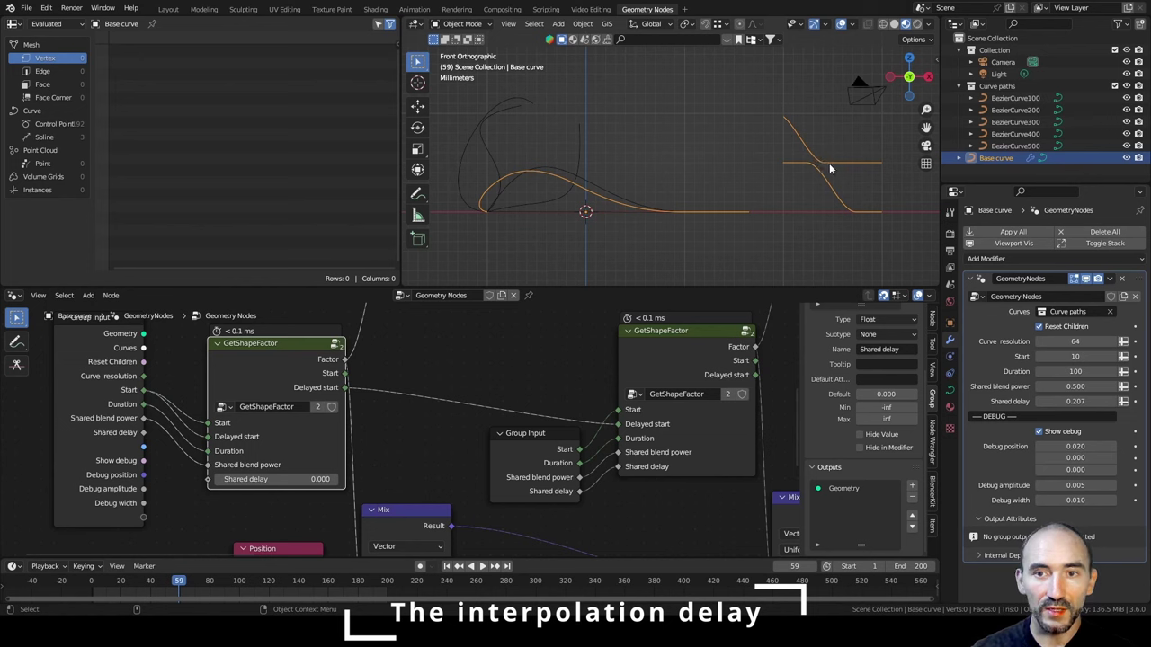
Review the linked GetShapeFactor and Mix nodes, and play the animation to frame 69 to examine how the two interpolations overlap.
middle_drag(543, 471, 377, 374)
middle_drag(527, 410, 599, 456)
drag(175, 585, 167, 585)
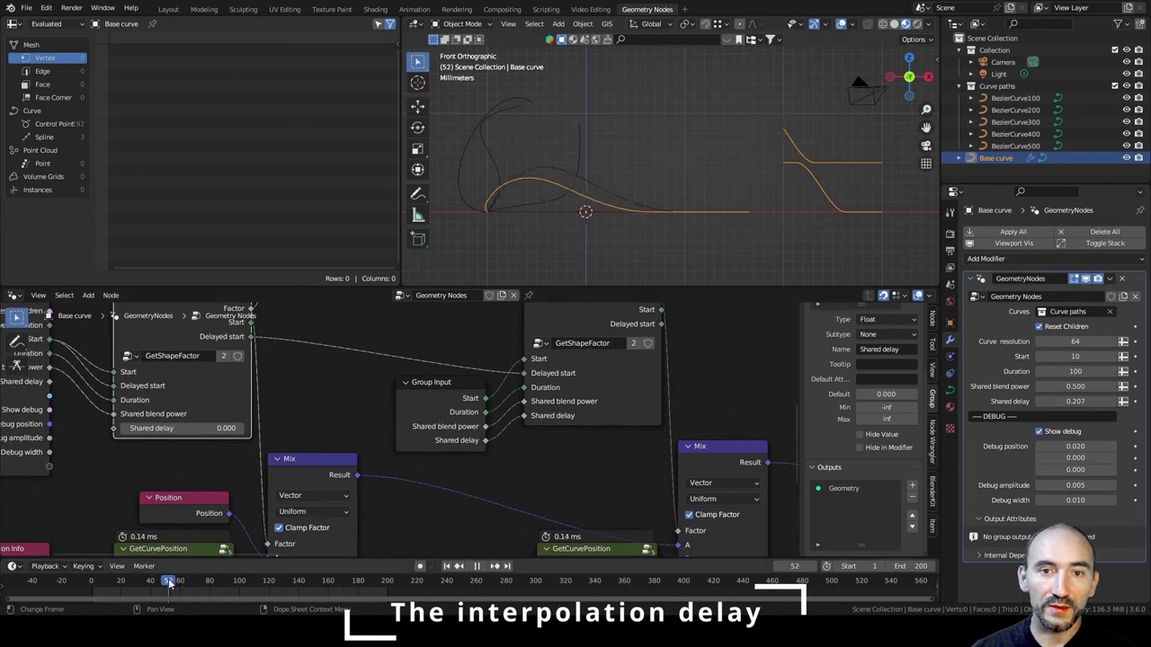
key(space)
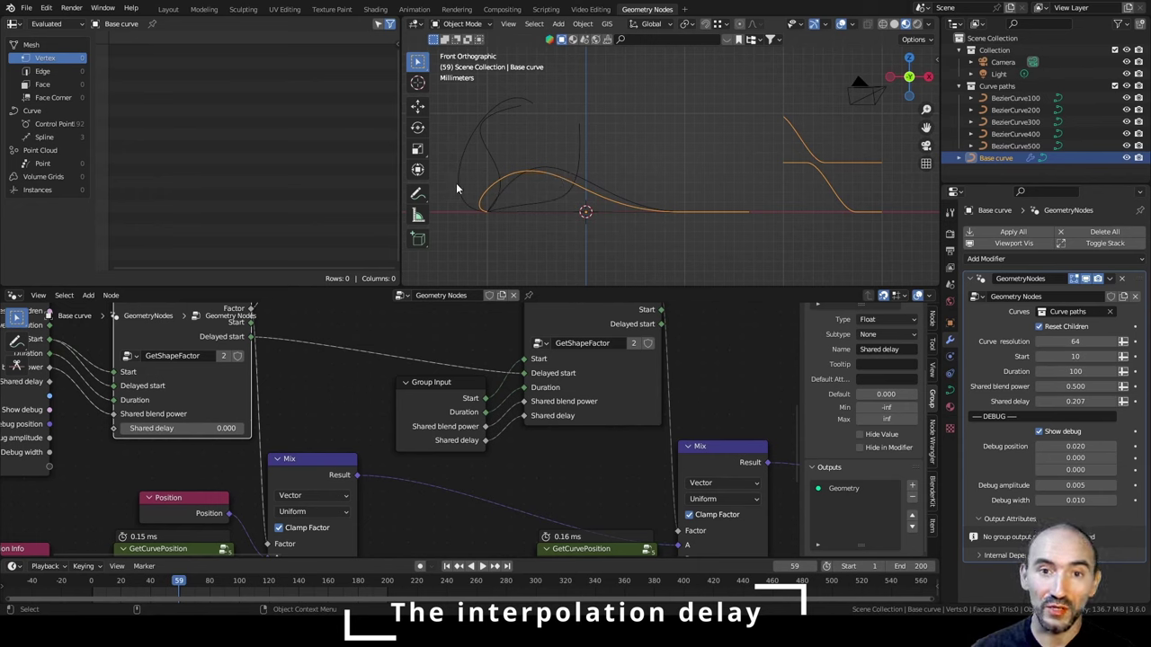
key(space)
key(space)
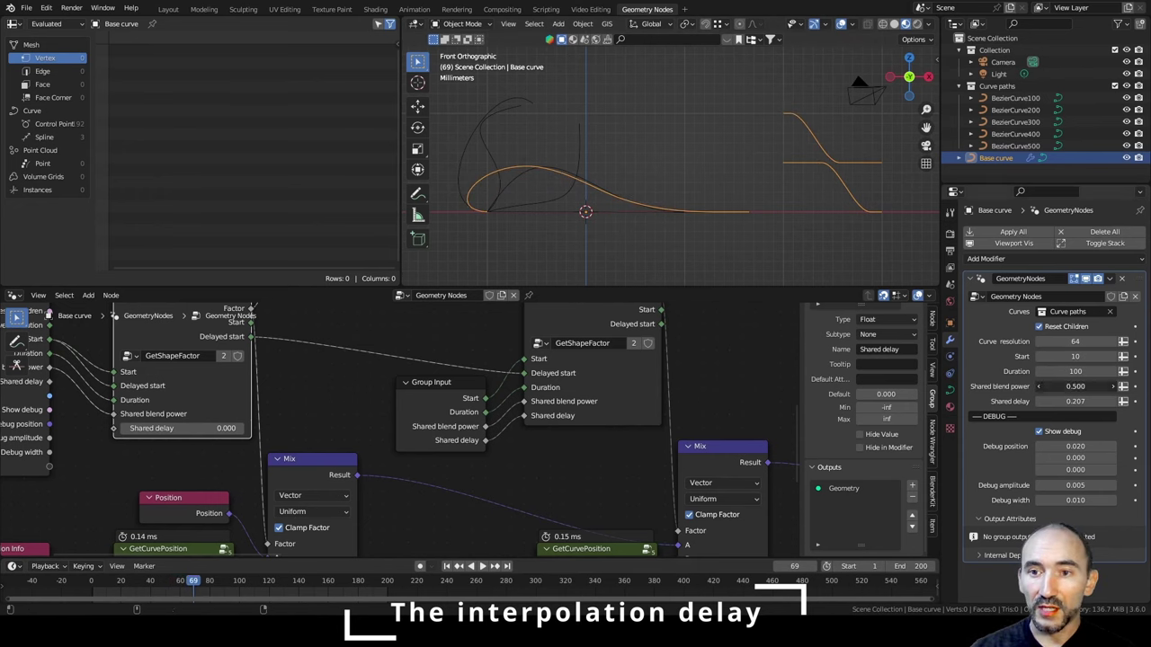
Try a Shared blend power of 0.134 on the modifier and scrub the animation to frame 107.
mouse_move(1075, 387)
mouse_down()
mouse_move(1041, 387)
mouse_move(1087, 389)
mouse_up()
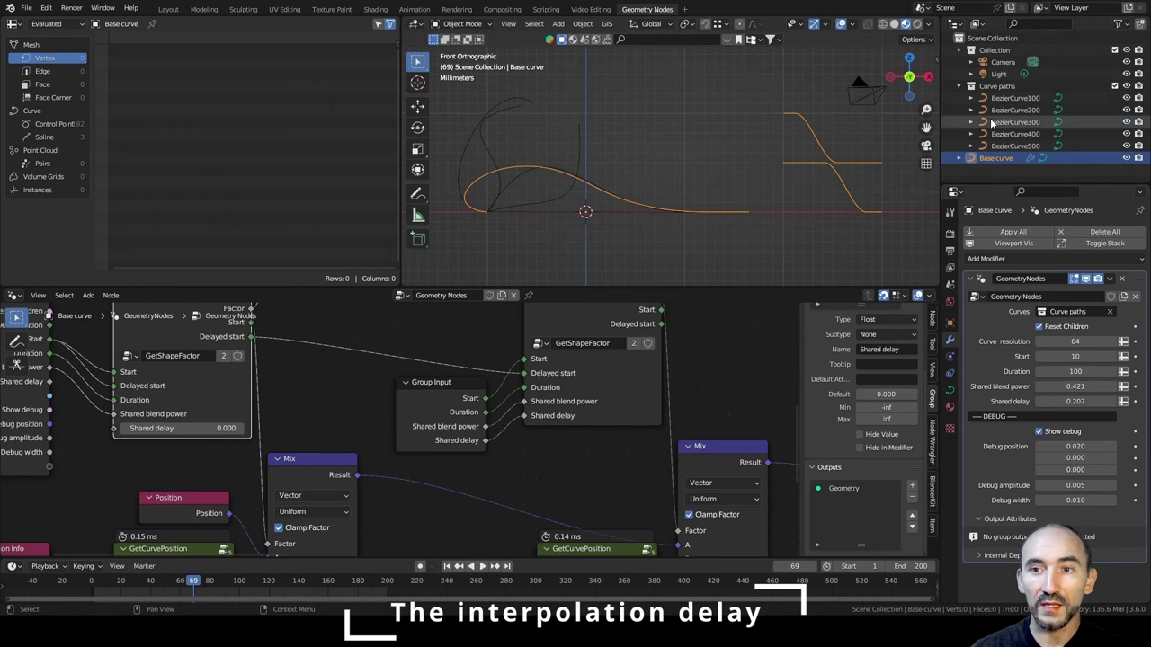
drag(1079, 386, 989, 387)
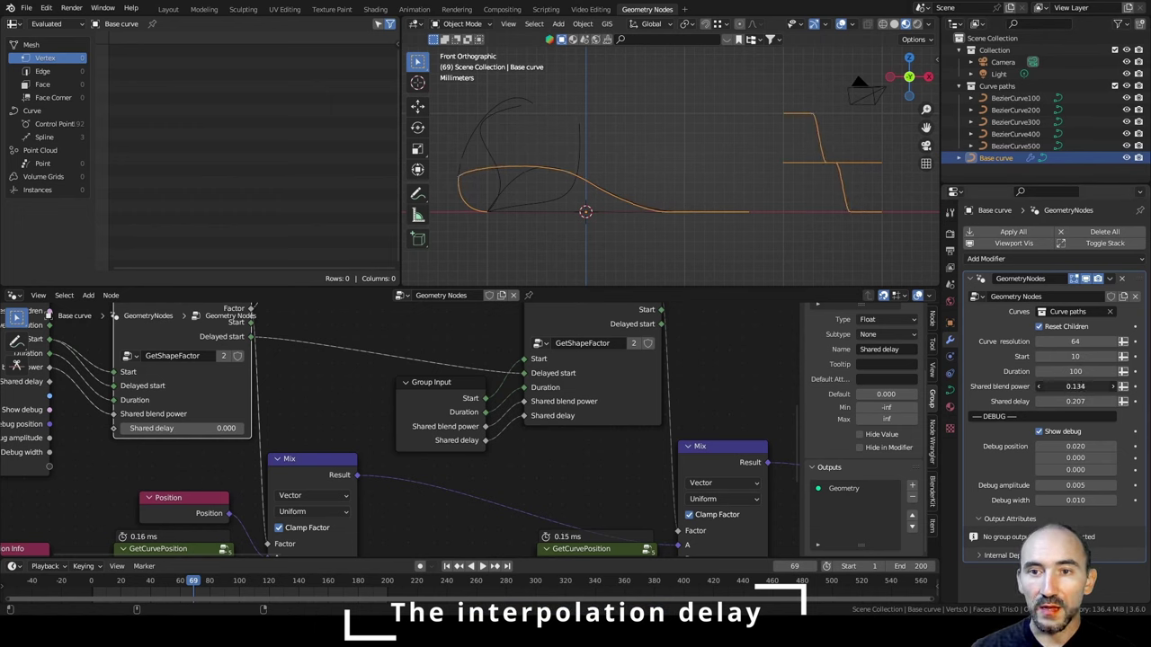
drag(102, 583, 122, 582)
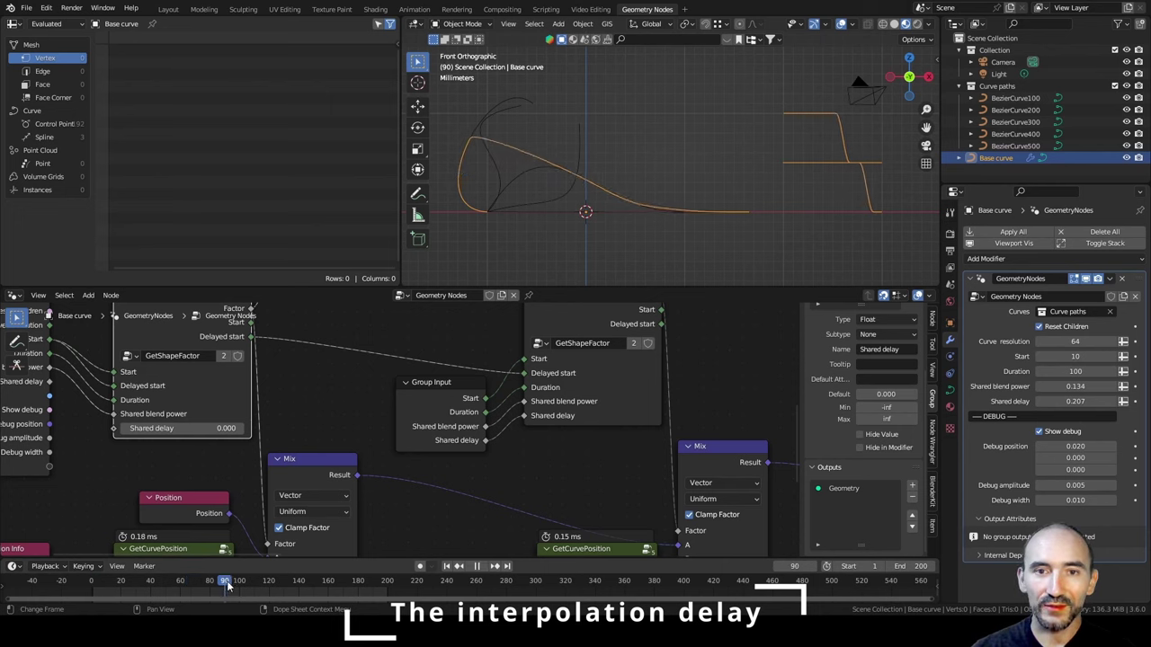
drag(272, 585, 250, 580)
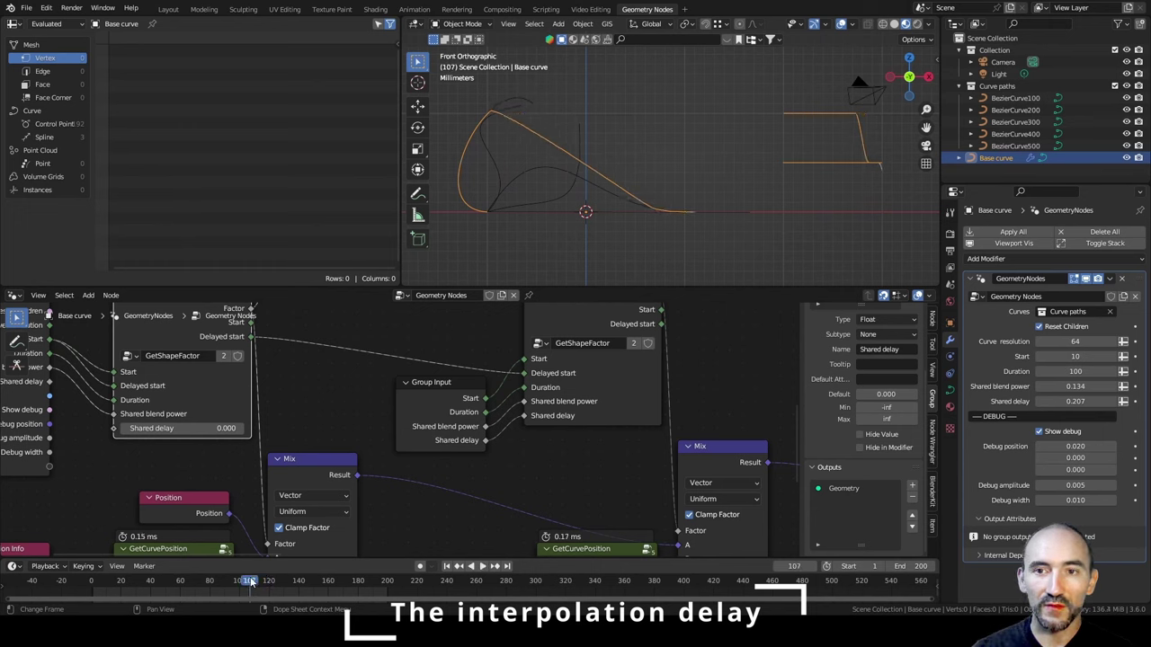
Raise the modifier's Shared blend power to 0.638 and scrub the animation back to frame 68.
drag(1082, 387, 1112, 386)
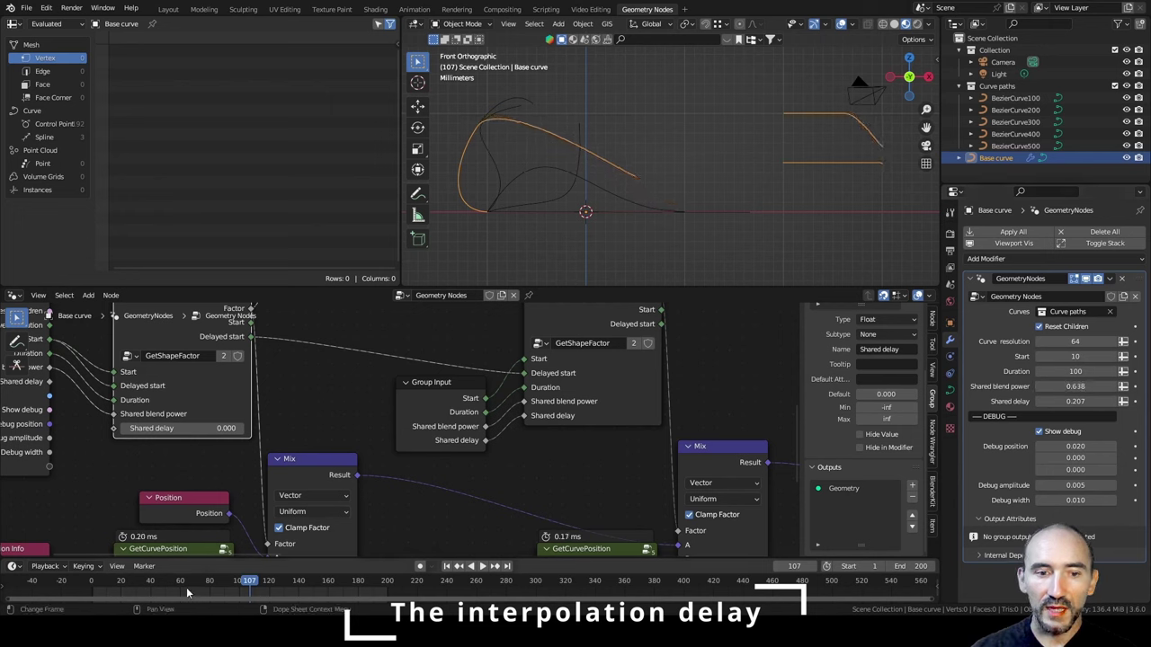
mouse_move(188, 586)
mouse_down()
mouse_move(171, 584)
mouse_move(192, 585)
mouse_up()
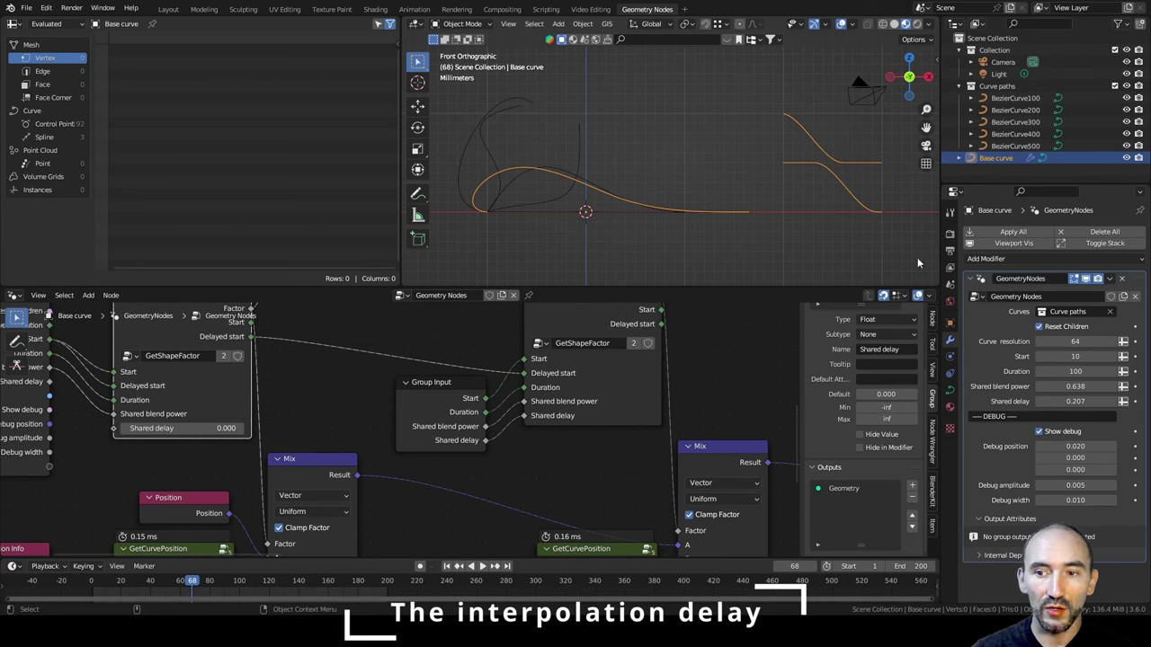
Try a Shared delay of 0.127 on the modifier, compare the two debug curves, and raise the delay to 0.172.
drag(1076, 401, 1063, 401)
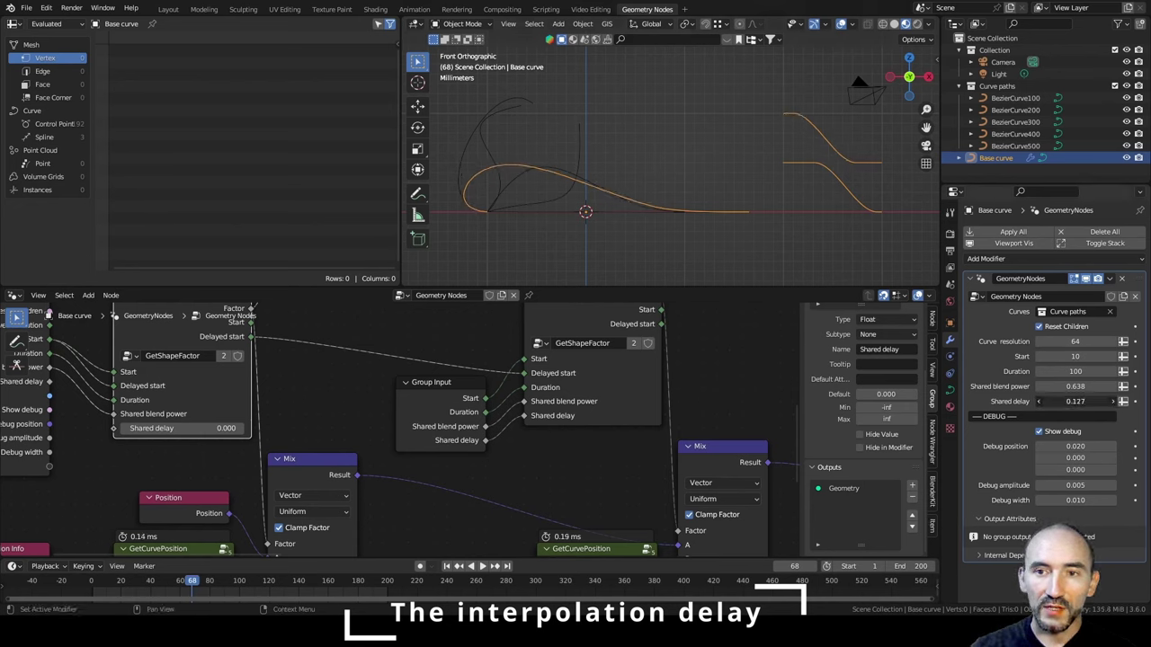
shift+middle_drag(770, 134, 604, 164)
scroll(637, 183, up, 4)
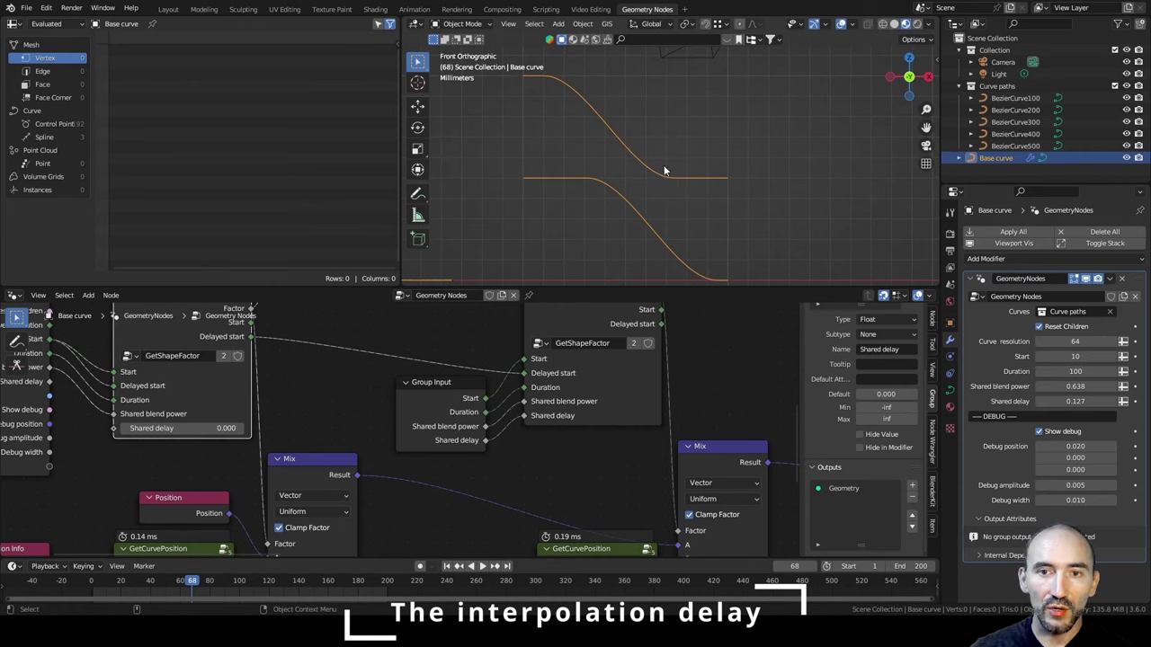
shift+middle_drag(692, 228, 711, 190)
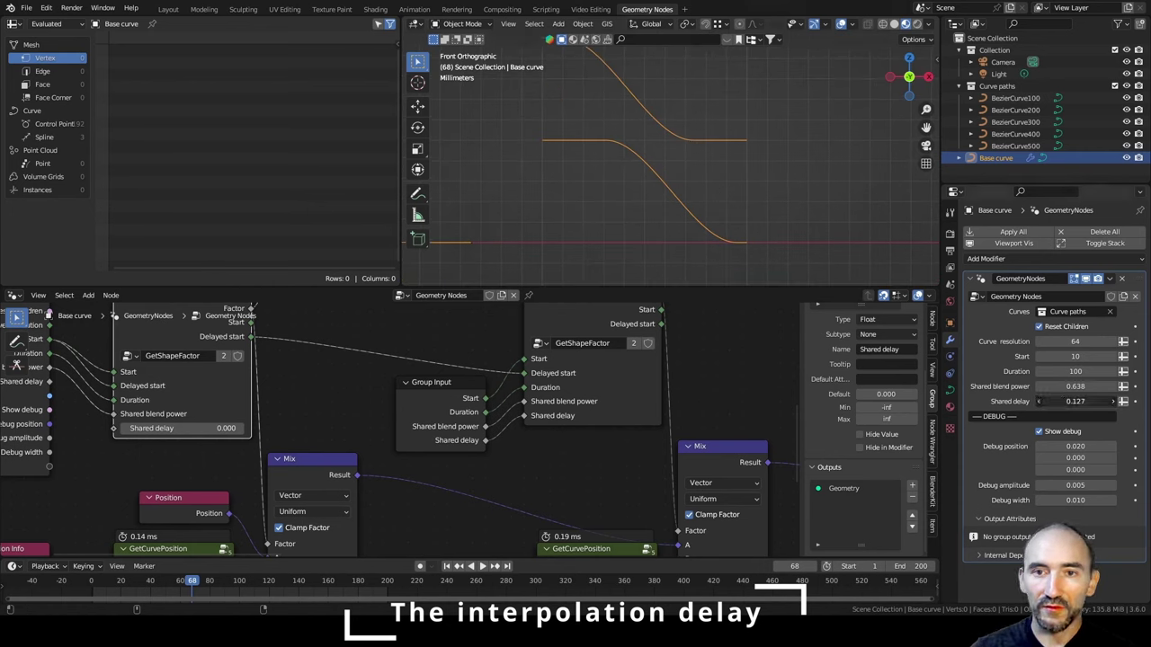
drag(1075, 401, 1098, 401)
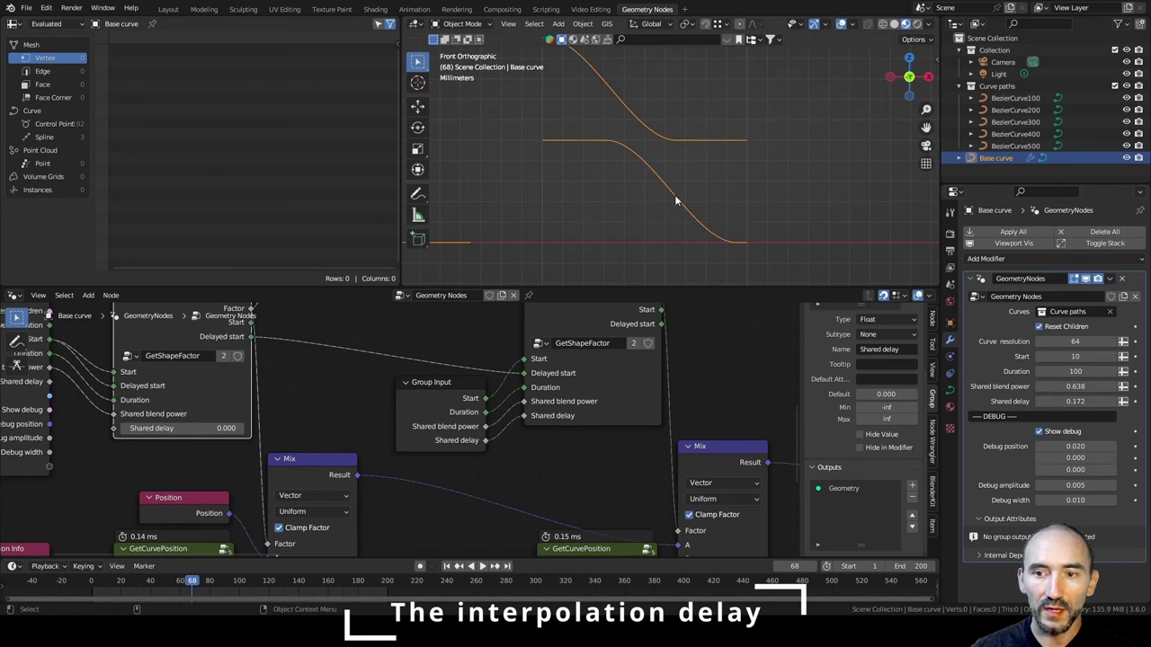
scroll(661, 193, down, 4)
shift+middle_drag(604, 180, 773, 200)
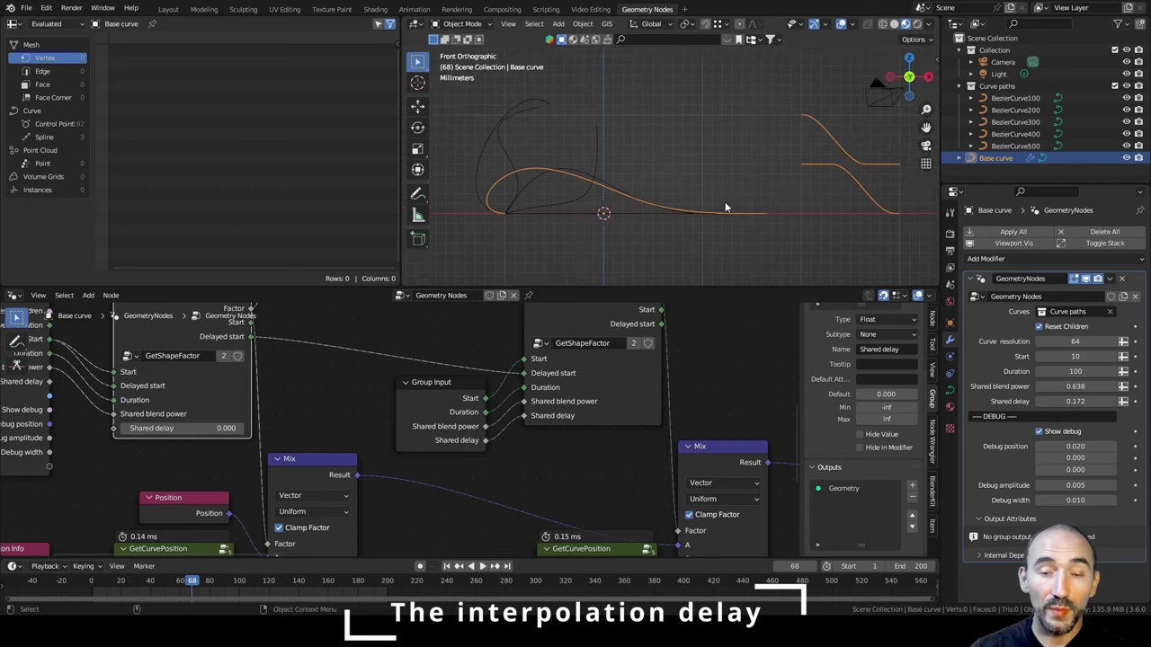
Scrub the animation to frame 99 and save the file.
scroll(725, 202, up, 1)
drag(147, 582, 238, 583)
key(Home)
key(ctrl+s)
Duplicate both GetShapeFactor and DebugCurve.001 pairs with their Group Input and Join Geometry, keeping incoming links, and place the copies after the originals.
middle_drag(487, 402, 433, 442)
scroll(142, 348, up, 1)
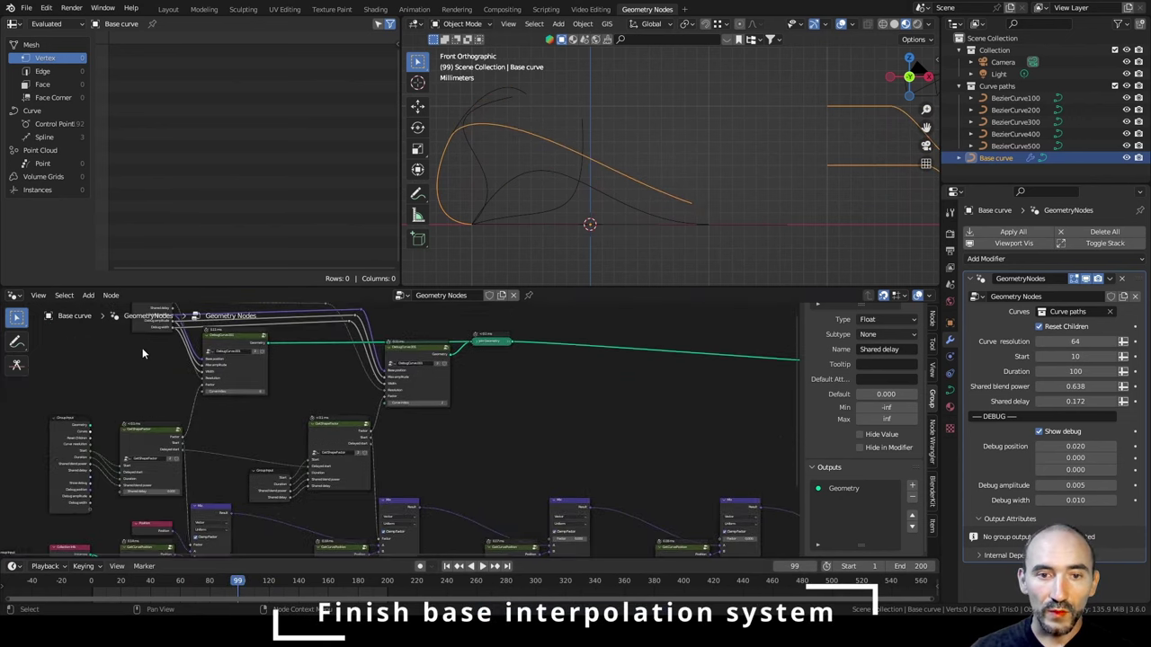
drag(142, 348, 523, 486)
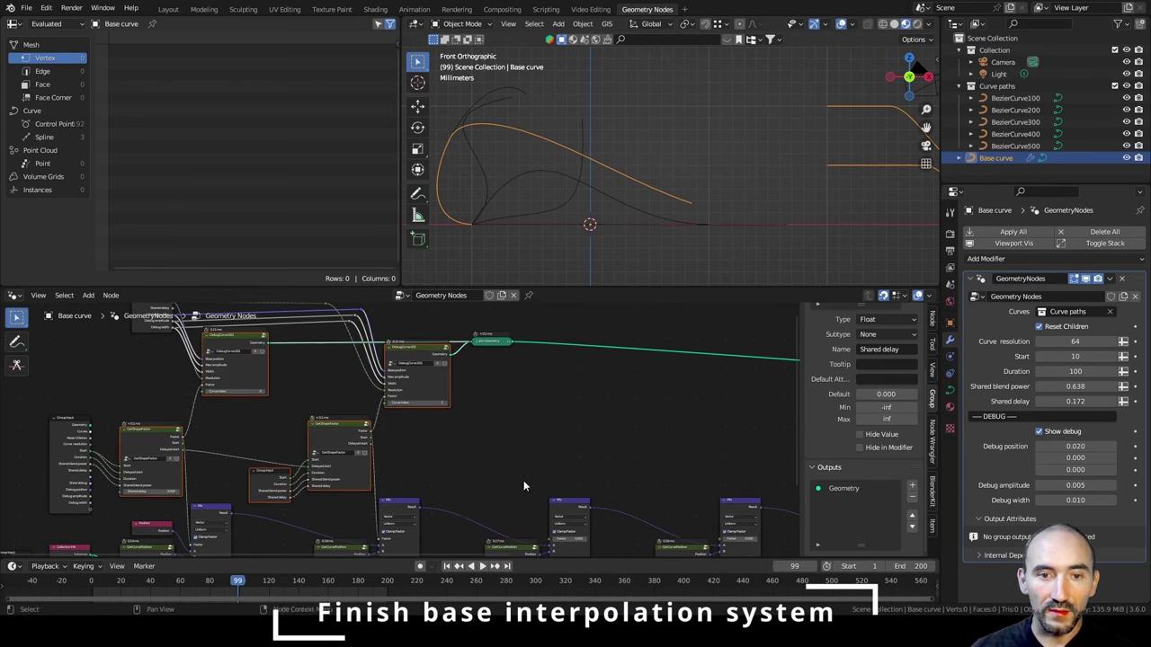
shift+click(497, 346)
key(g)
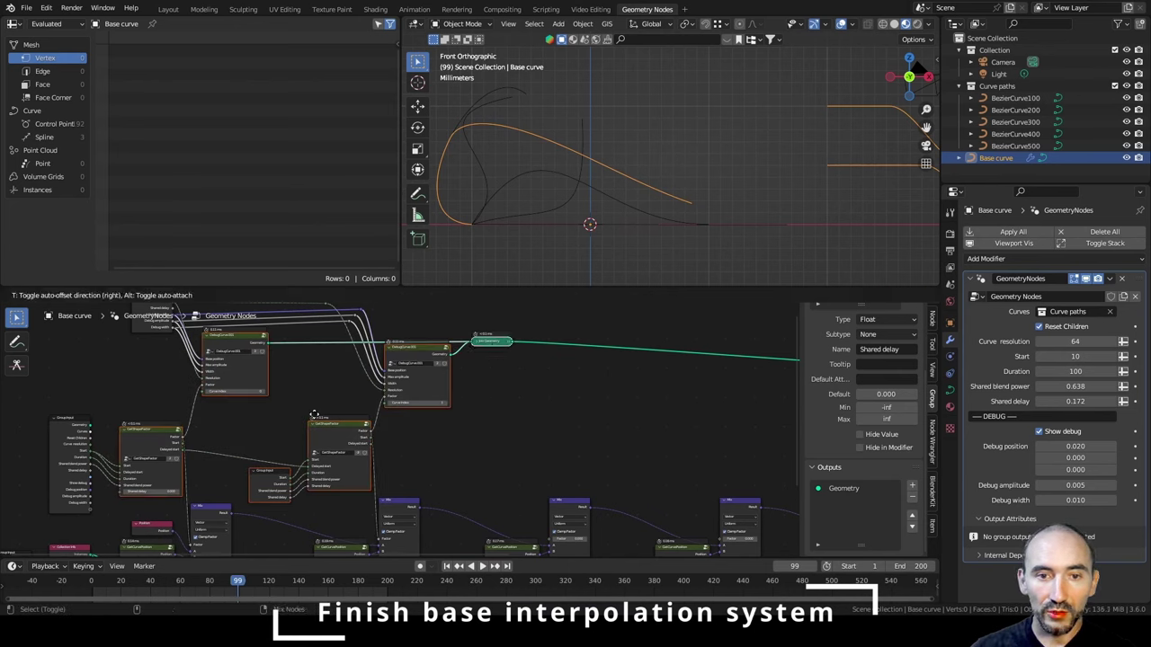
drag(357, 416, 675, 412)
middle_drag(674, 412, 489, 436)
scroll(489, 436, up, 1)
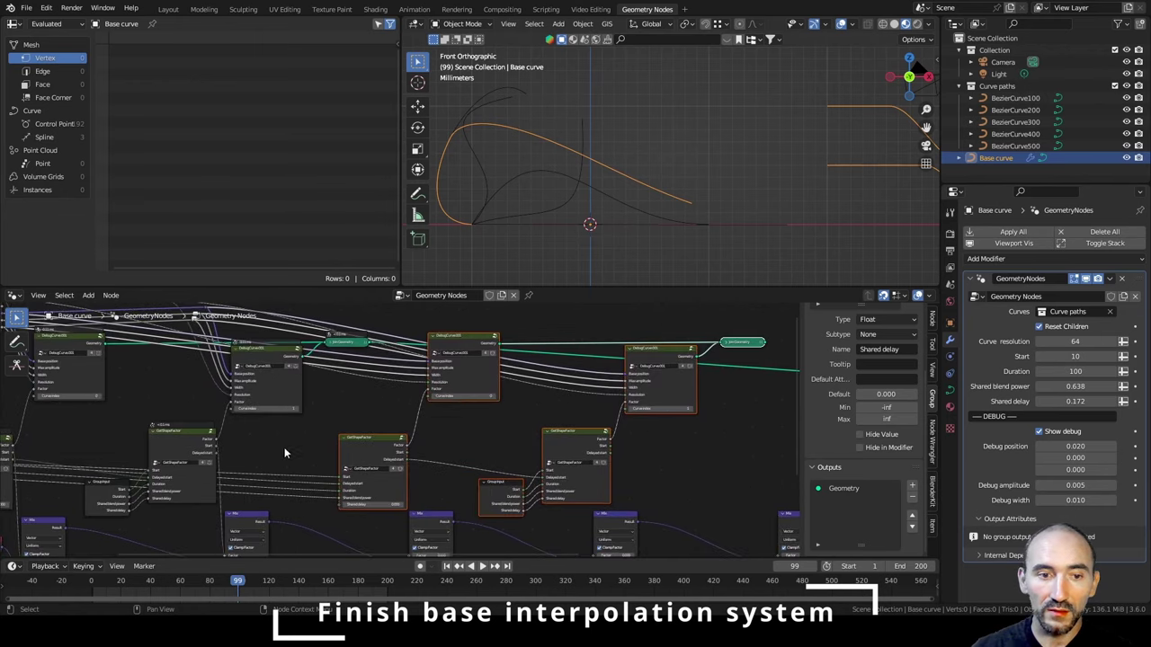
Give the third GetShapeFactor its own Group Input copy, replacing its old links with Start, Duration, Shared blend power and Shared delay.
click(116, 497)
key(shift+d)
click(308, 493)
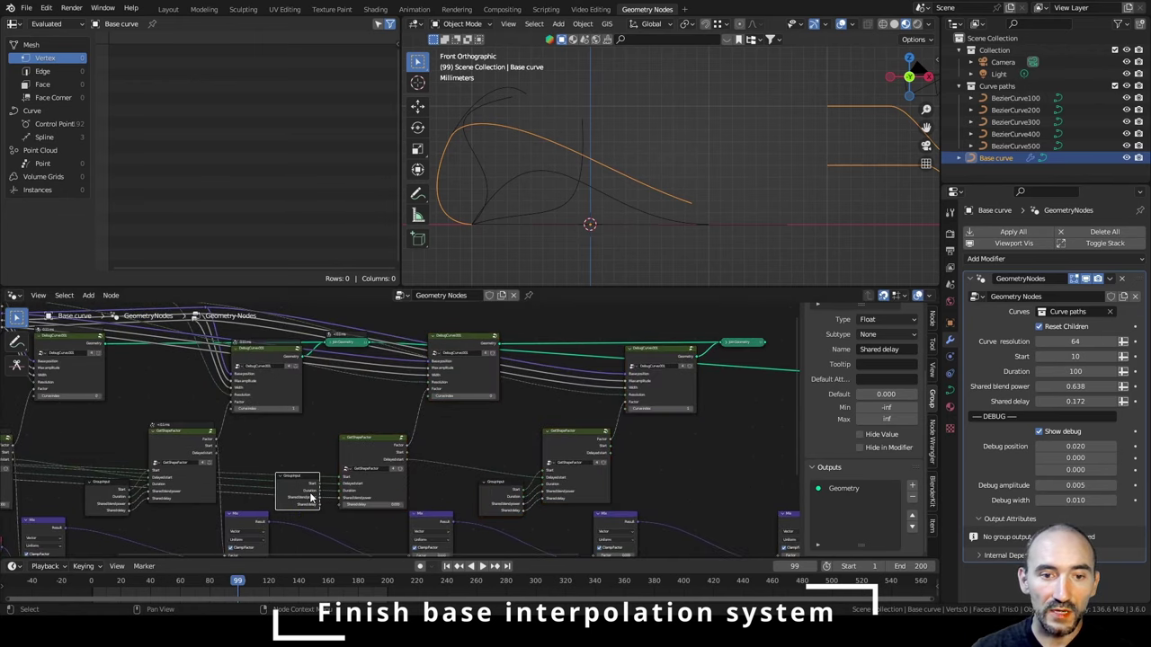
scroll(309, 493, up, 3)
drag(314, 460, 359, 441)
key(Escape)
ctrl+right_drag(333, 419, 332, 527)
shift+click(385, 410)
key(f)
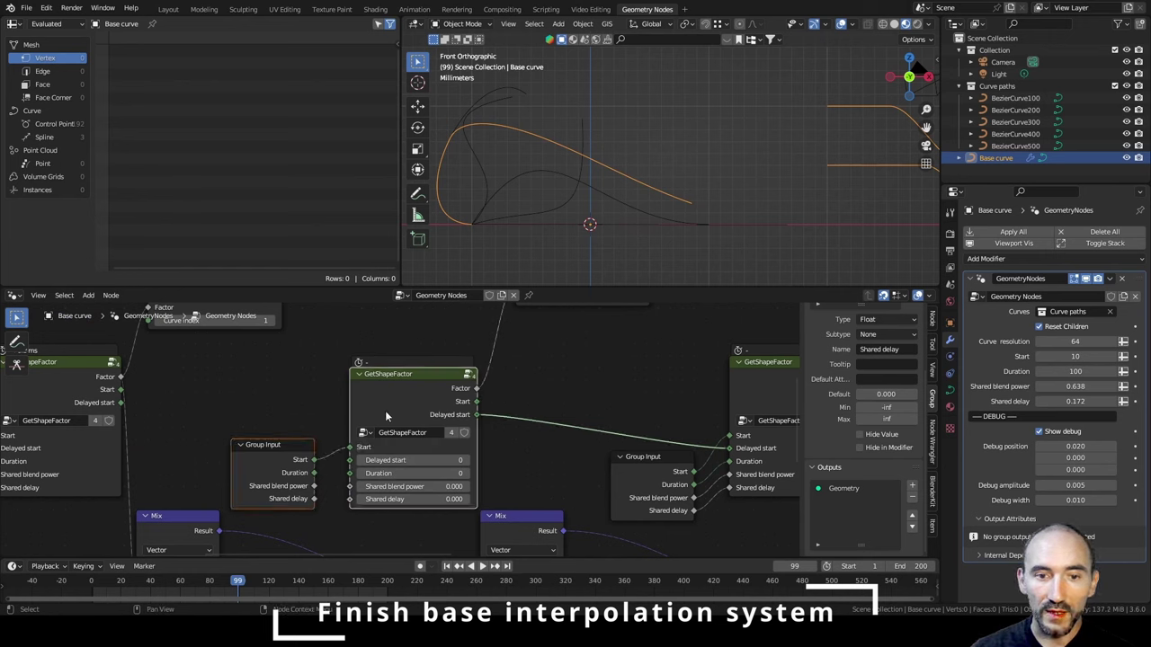
drag(314, 473, 350, 499)
Link the second GetShapeFactor's Delayed start output to the third one's Delayed start input and tidy the node positions.
drag(123, 407, 152, 413)
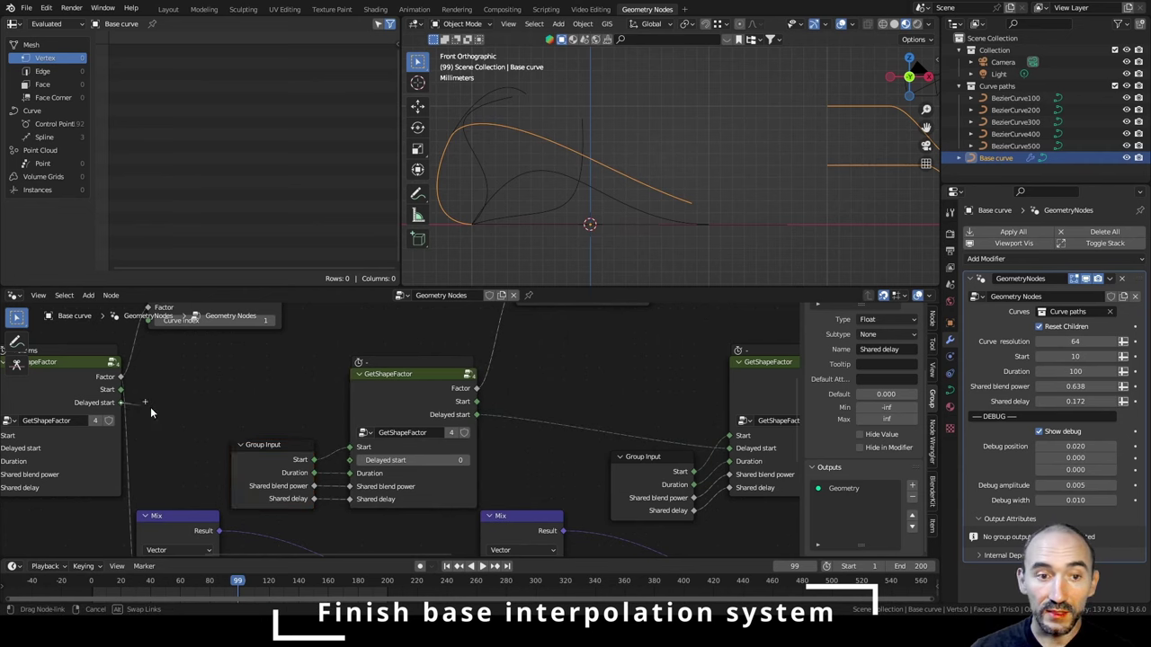
drag(359, 466, 358, 465)
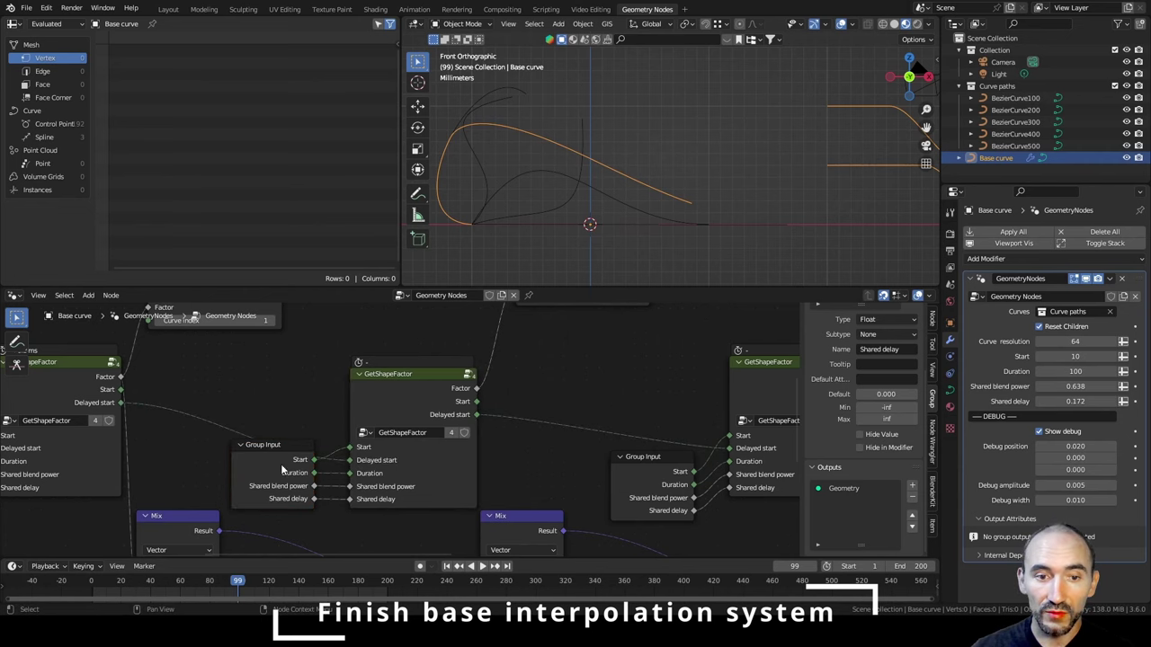
drag(282, 468, 282, 479)
drag(393, 392, 393, 381)
middle_drag(633, 447, 443, 441)
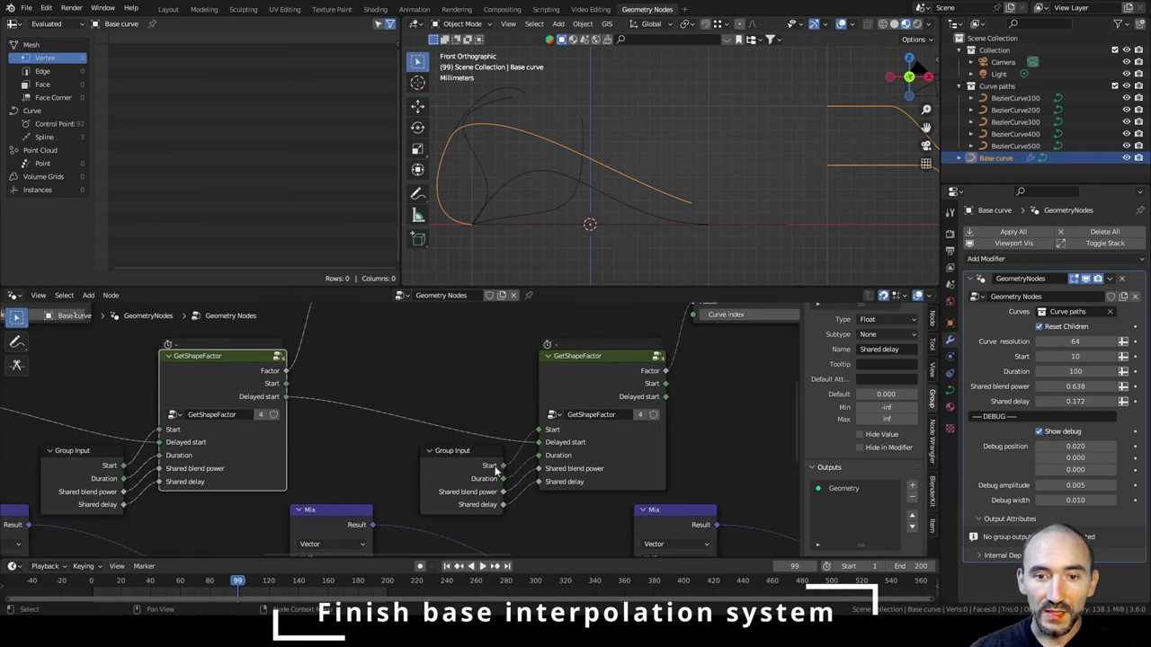
Set the Curve index to 2 on the third DebugCurve.001 node and 3 on the fourth.
scroll(578, 451, down, 5)
middle_drag(582, 448, 605, 556)
scroll(454, 445, up, 3)
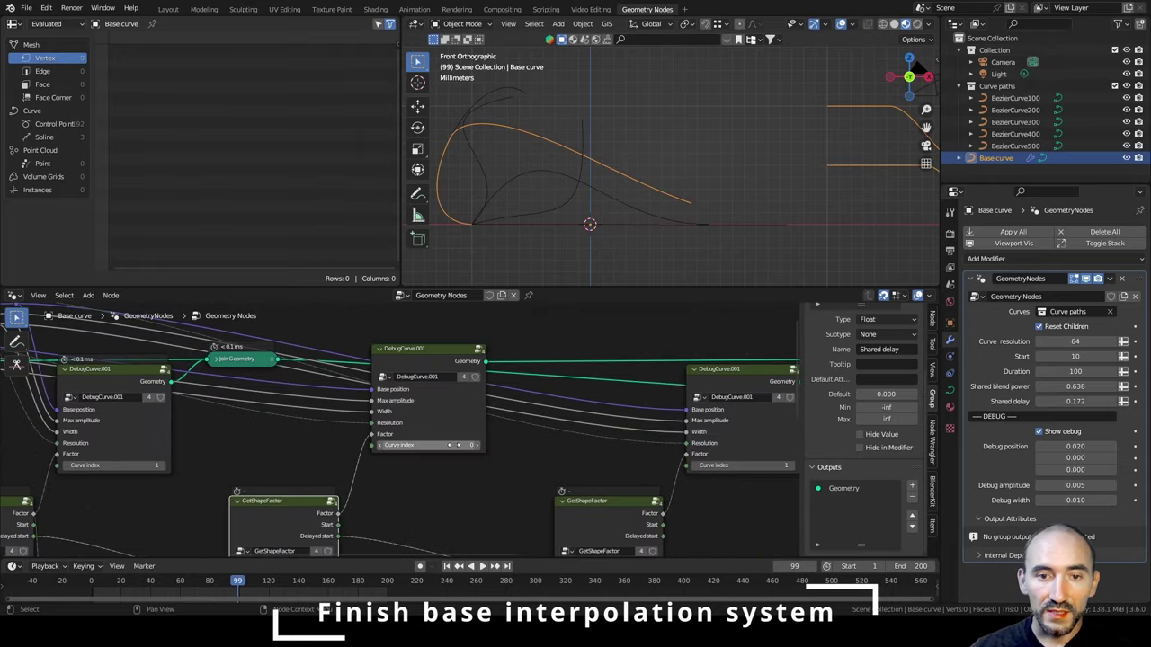
click(455, 445)
text(2)
double_click(756, 467)
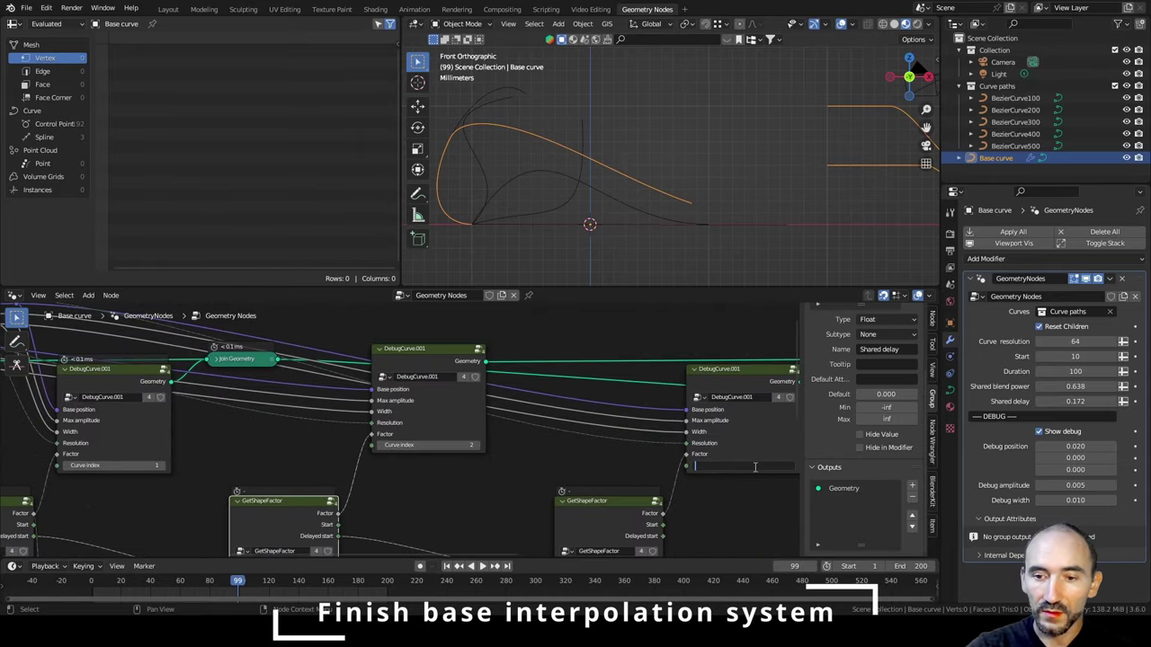
text(3)
key(Return)
Add reroutes to the debug links entering the third DebugCurve.001, line them up above it, and connect its Resolution through them.
scroll(496, 411, down, 4)
shift+right_drag(275, 351, 245, 388)
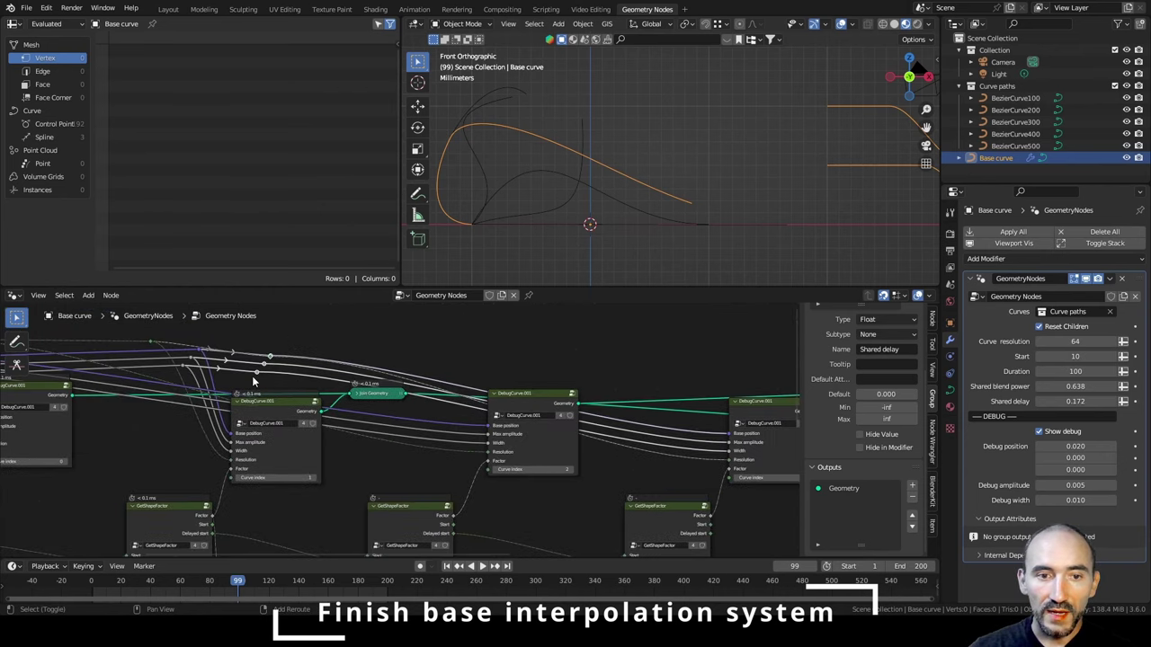
key(g)
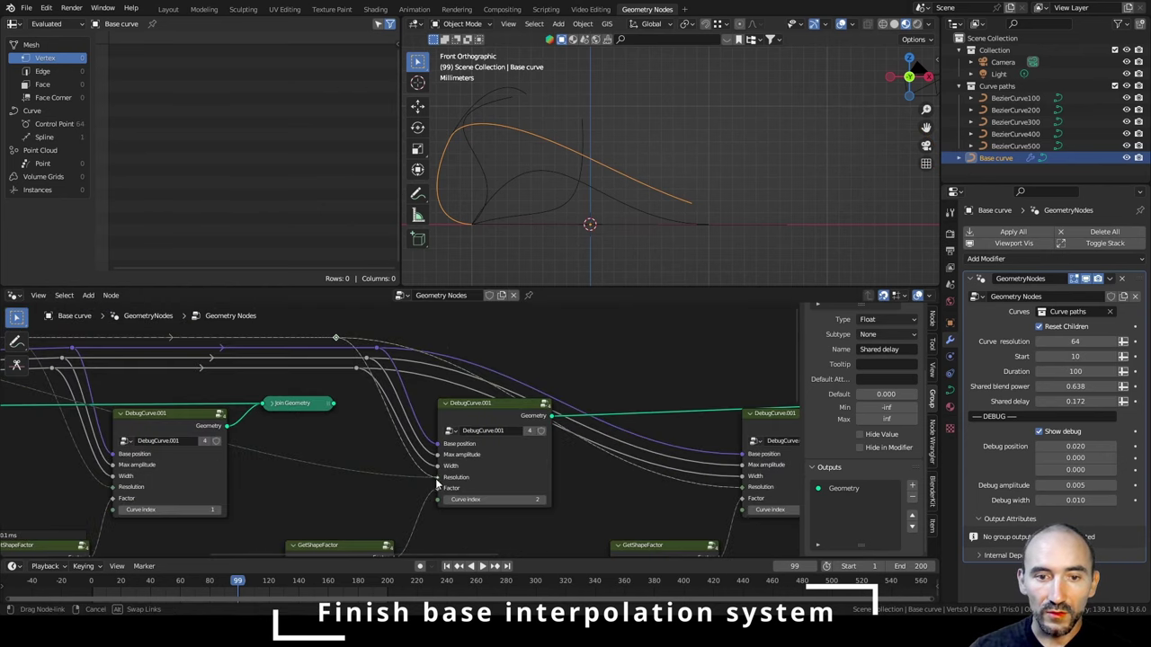
drag(437, 486, 438, 486)
scroll(413, 449, down, 3)
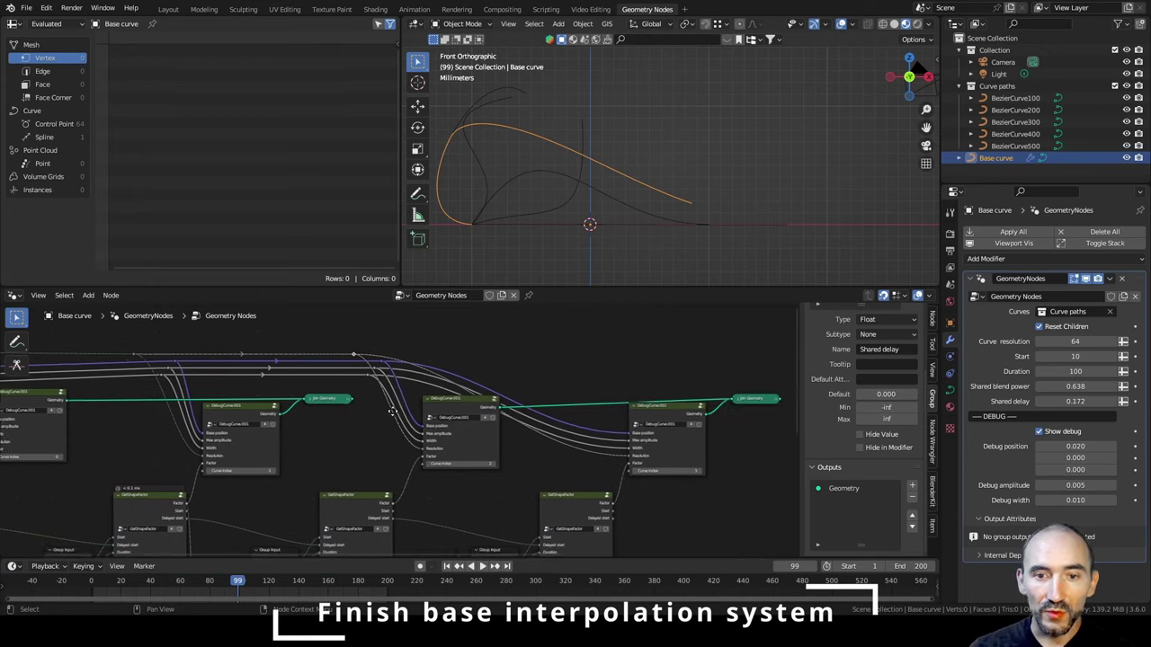
Merge the third DebugCurve.001 into the geometry chain with a new Join Geometry and link the last Join Geometry to the Switch.
scroll(432, 419, up, 2)
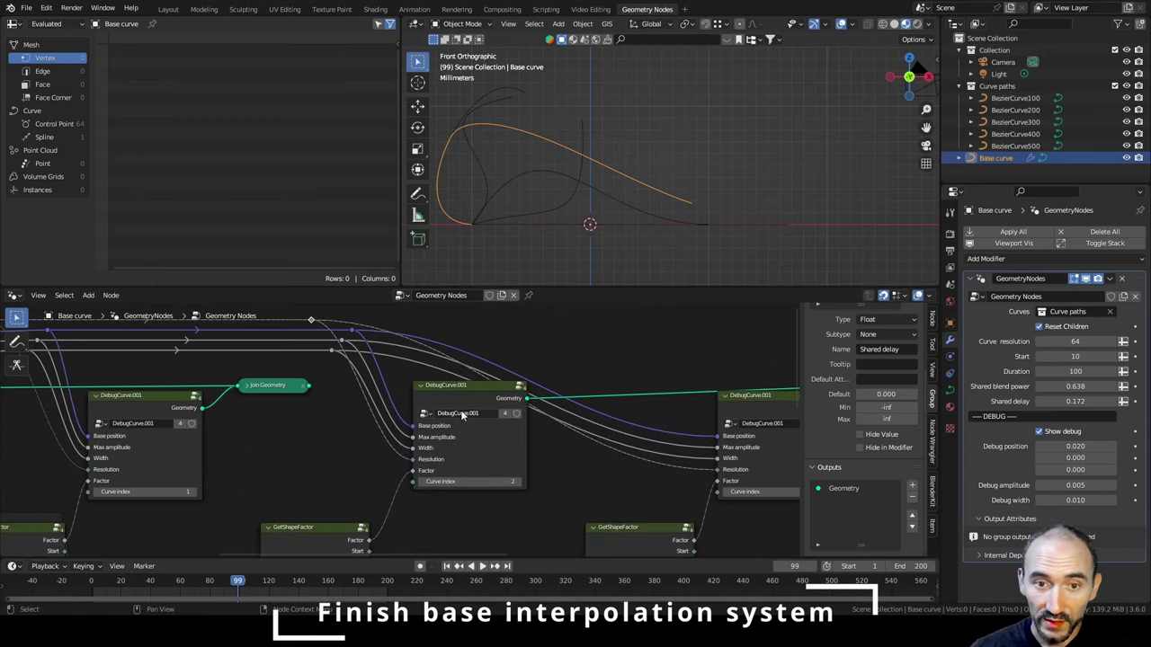
click(456, 393)
drag(456, 395, 457, 405)
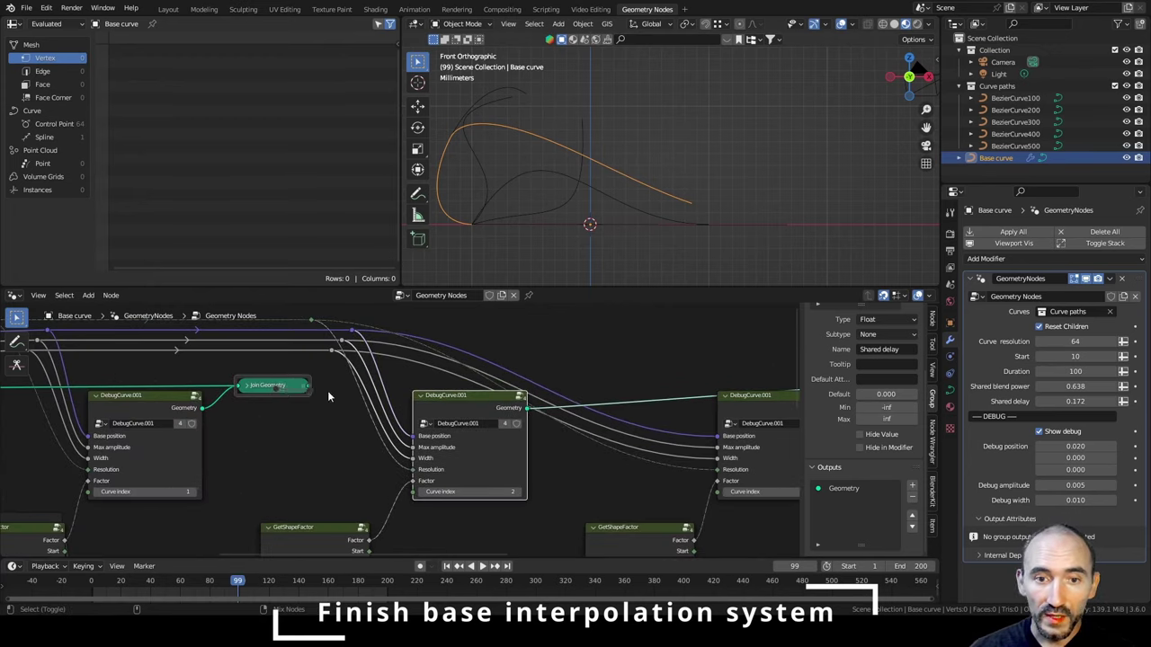
ctrl+shift+right_drag(290, 388, 443, 403)
right_click(662, 419)
right_click(662, 419)
middle_drag(662, 419, 377, 421)
drag(347, 392, 583, 387)
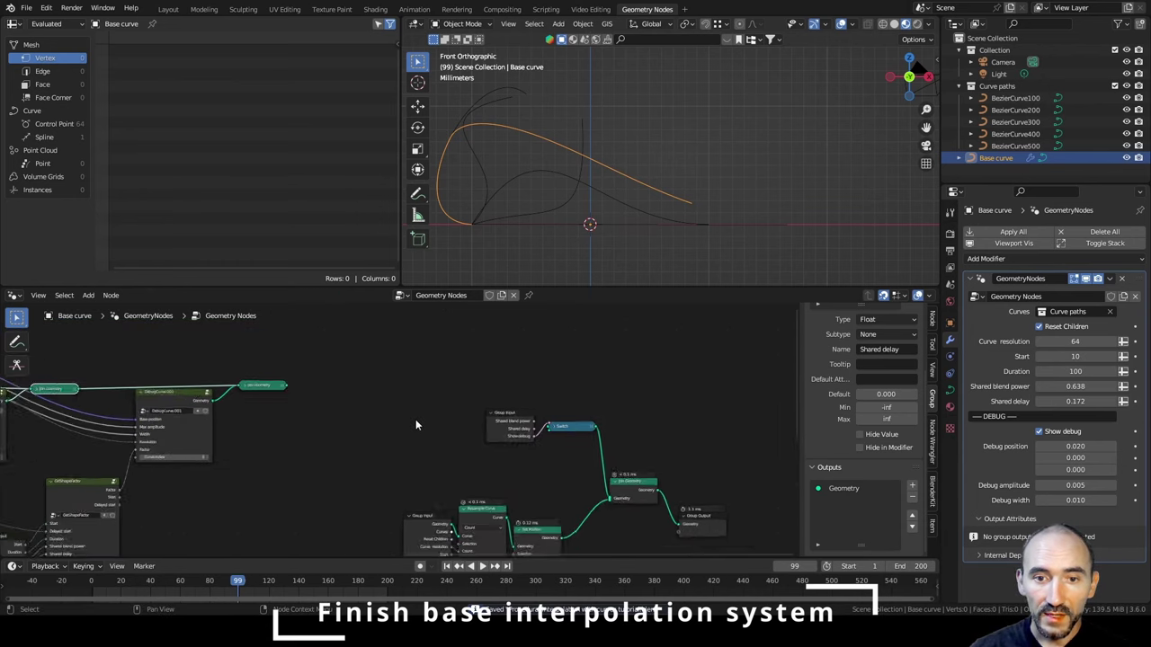
scroll(416, 419, up, 1)
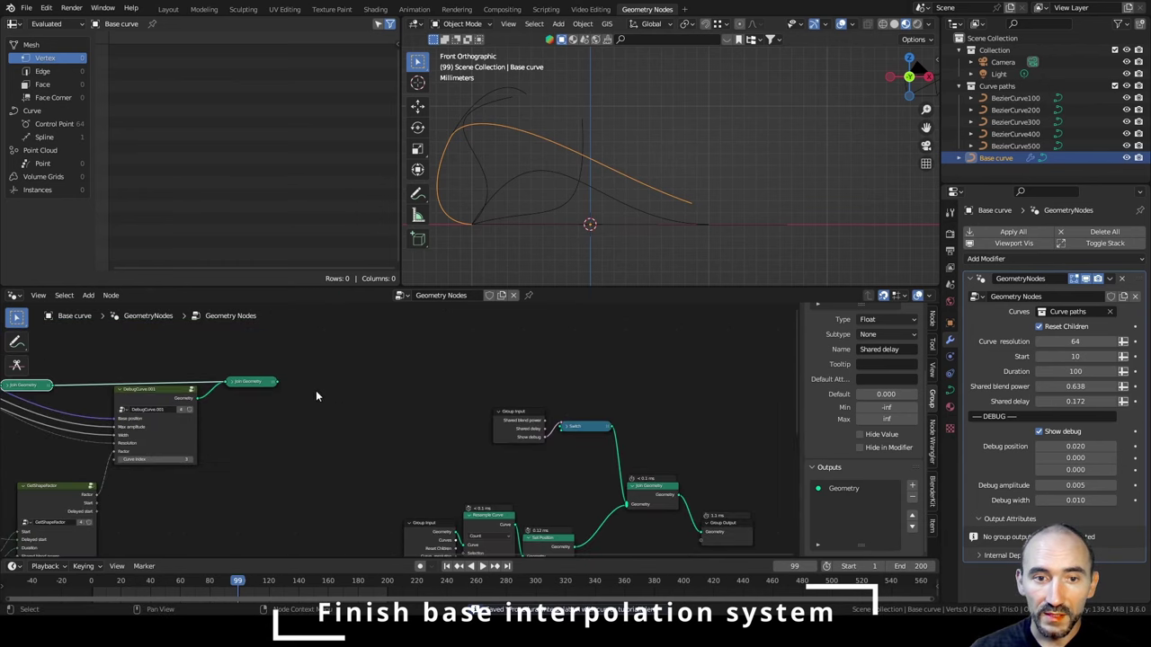
drag(279, 383, 564, 431)
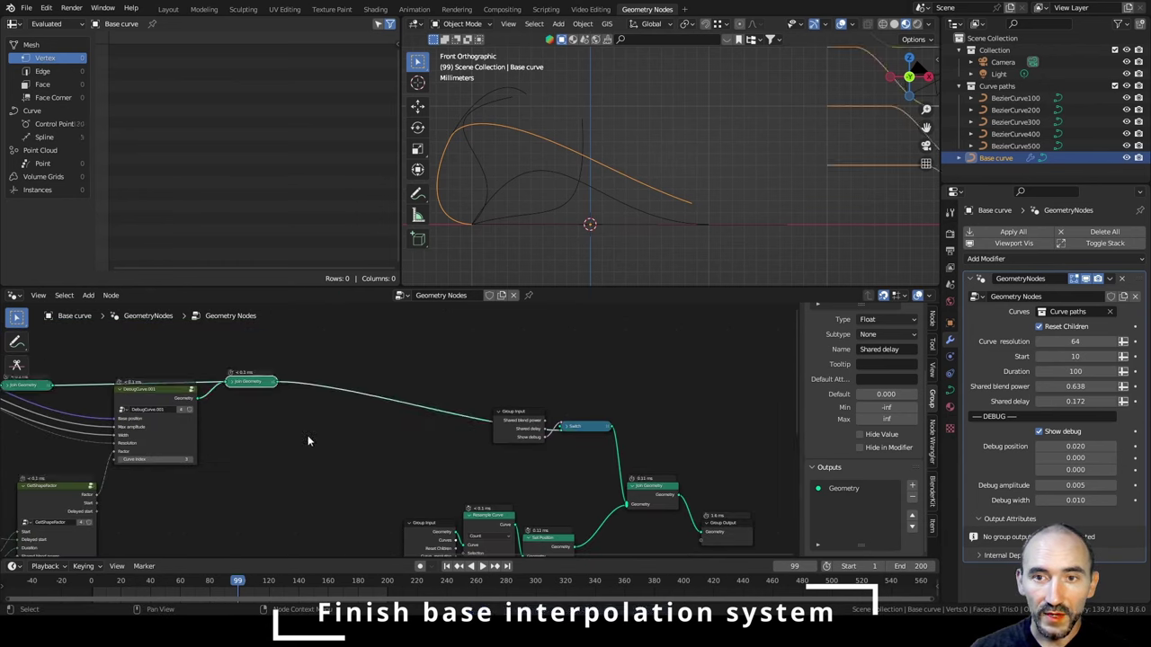
Add reroutes to the debug links entering the fourth DebugCurve.001 and align them with the existing reroute row.
middle_drag(309, 440, 441, 464)
scroll(713, 190, down, 3)
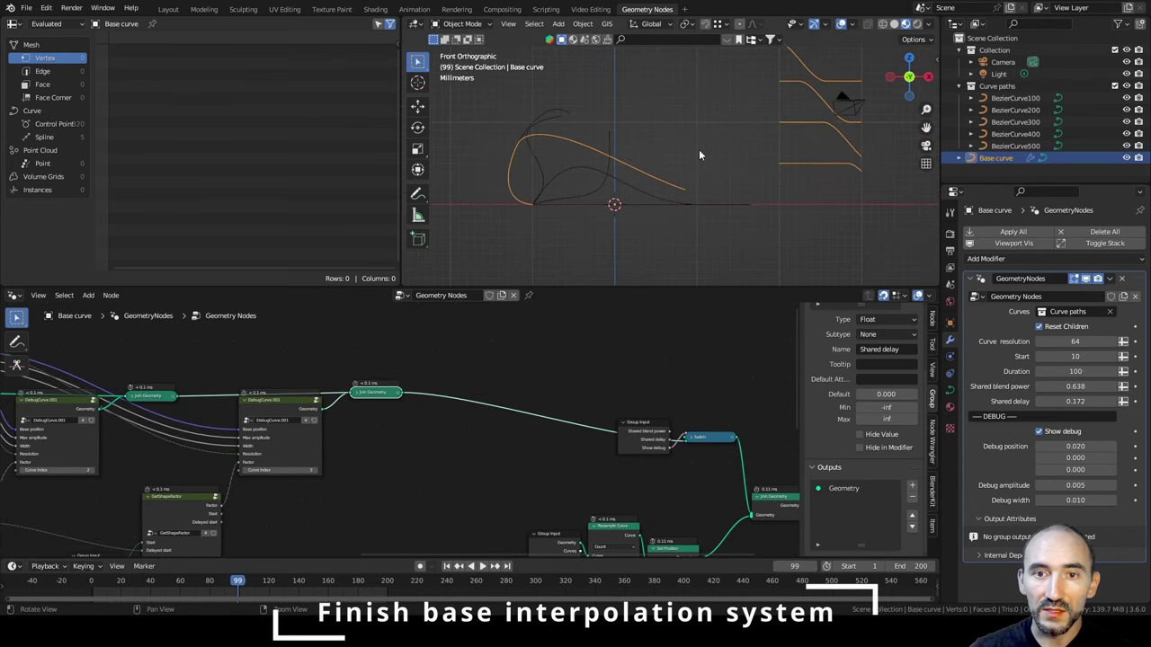
scroll(696, 182, up, 1)
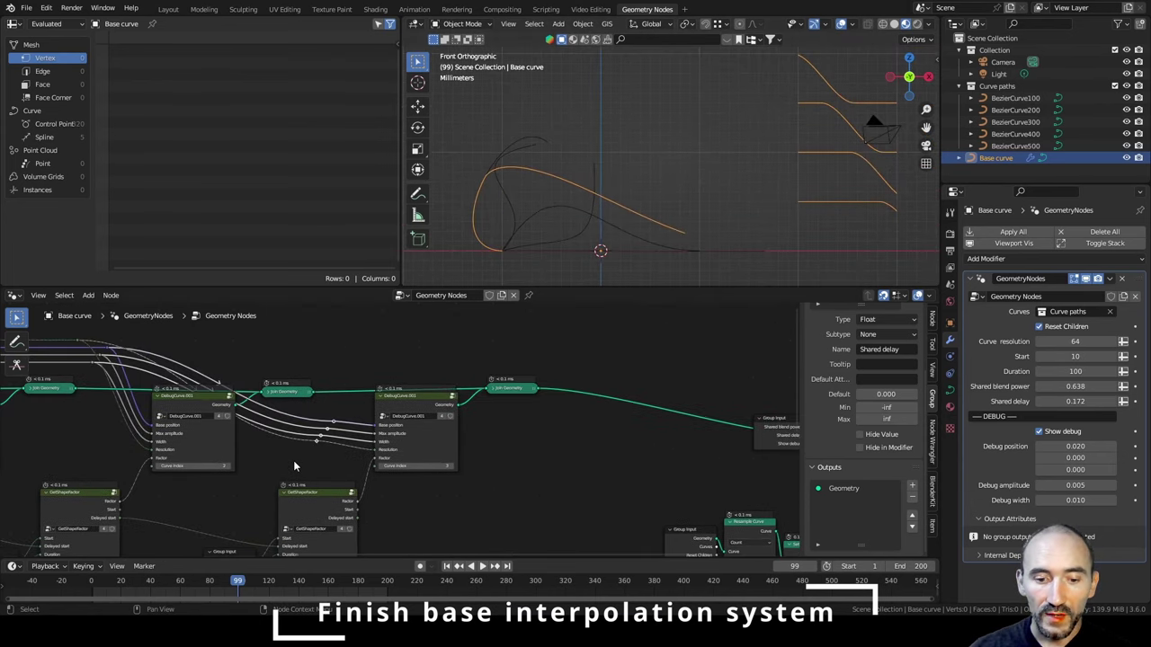
key(g)
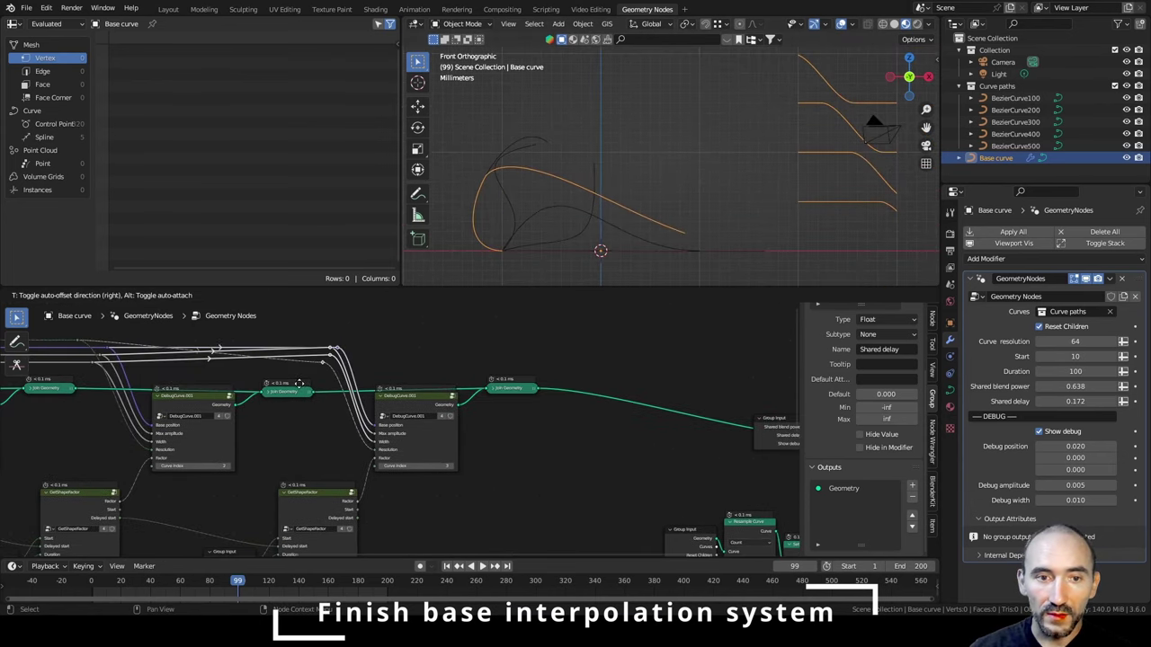
click(300, 384)
scroll(336, 353, down, 2)
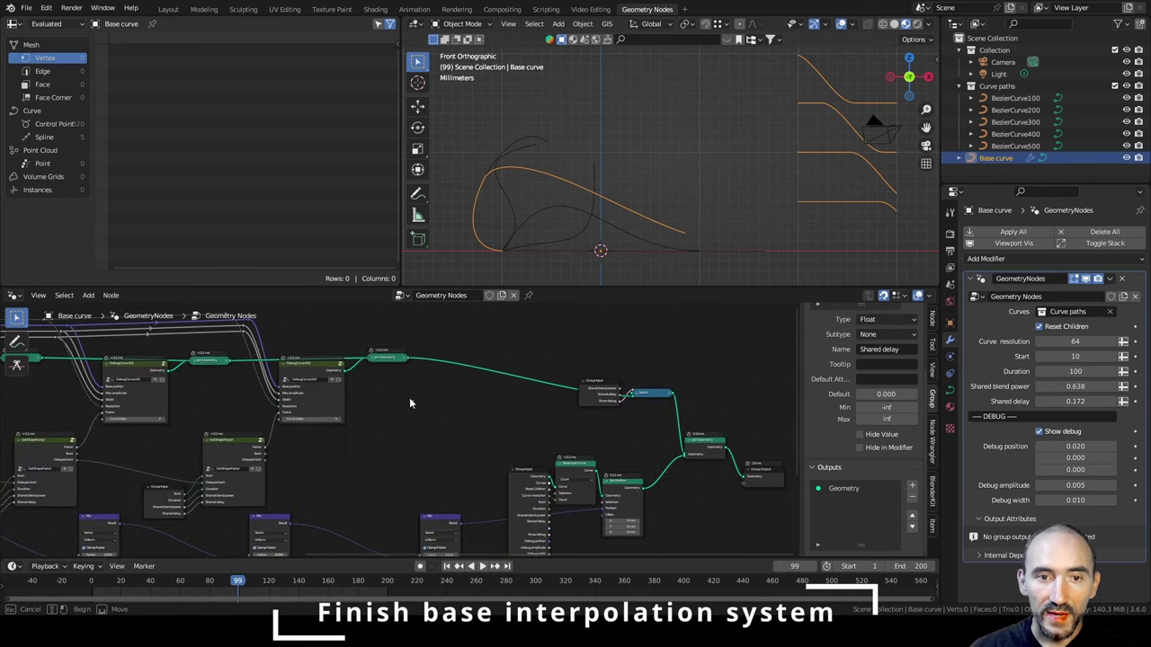
Duplicate the fourth DebugCurve.001, GetShapeFactor, Group Input and Join Geometry, and link the fourth GetShapeFactor's Delayed start to its copy.
drag(413, 409, 274, 416)
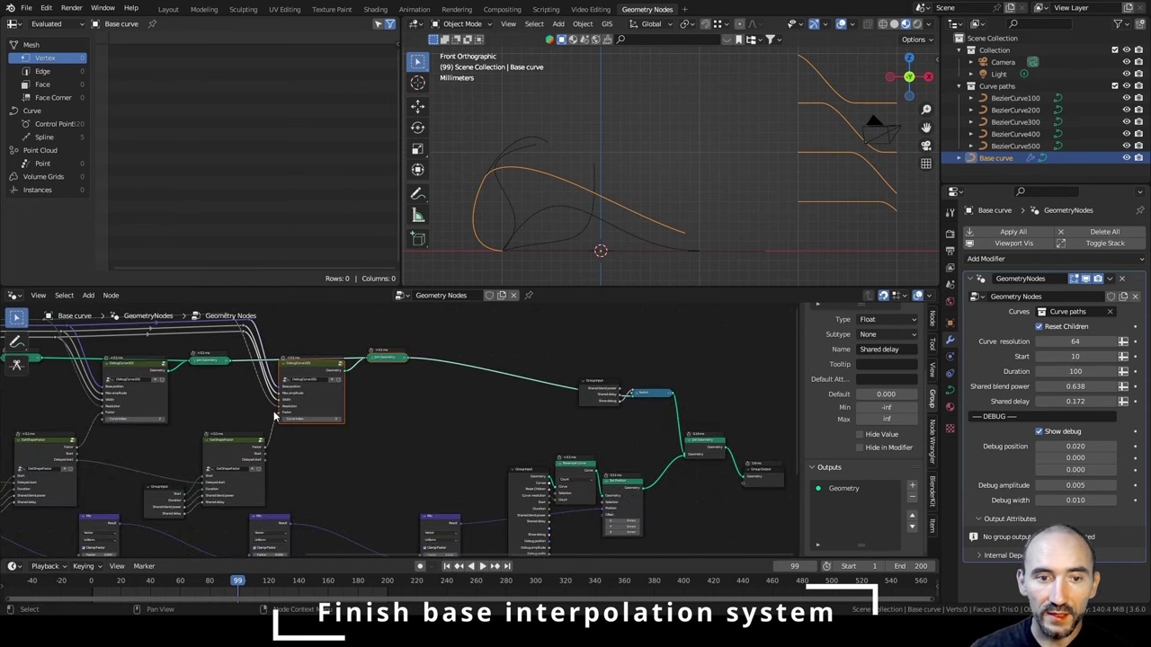
shift+drag(158, 448, 270, 502)
key(shift+d)
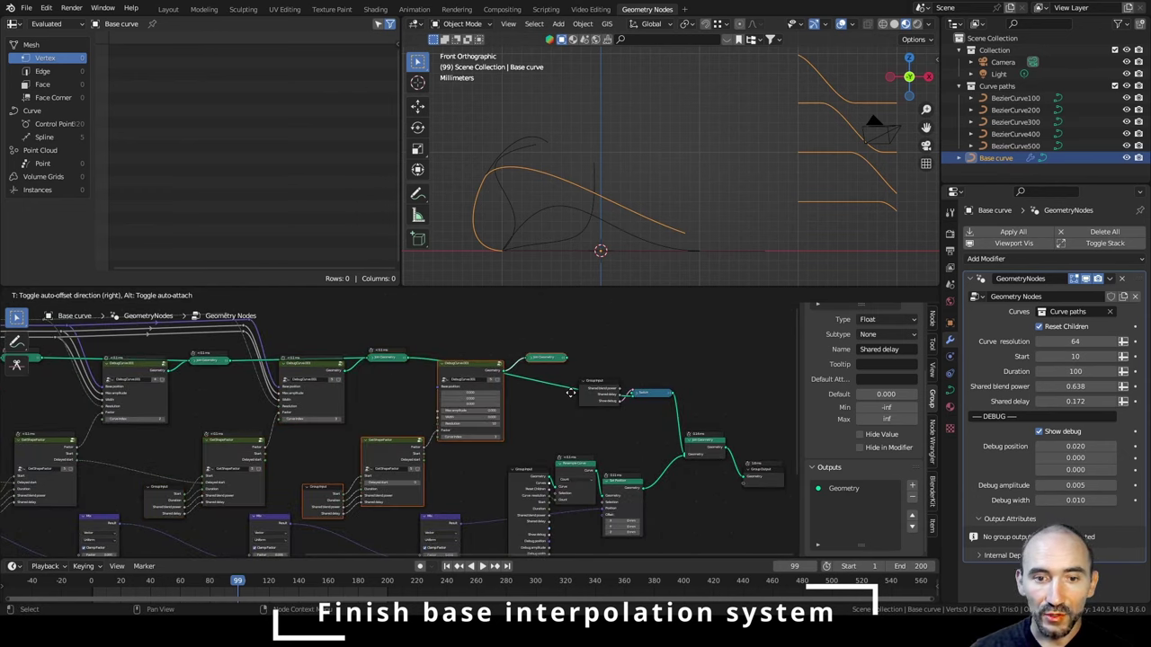
click(570, 393)
scroll(355, 434, up, 4)
drag(234, 385, 346, 410)
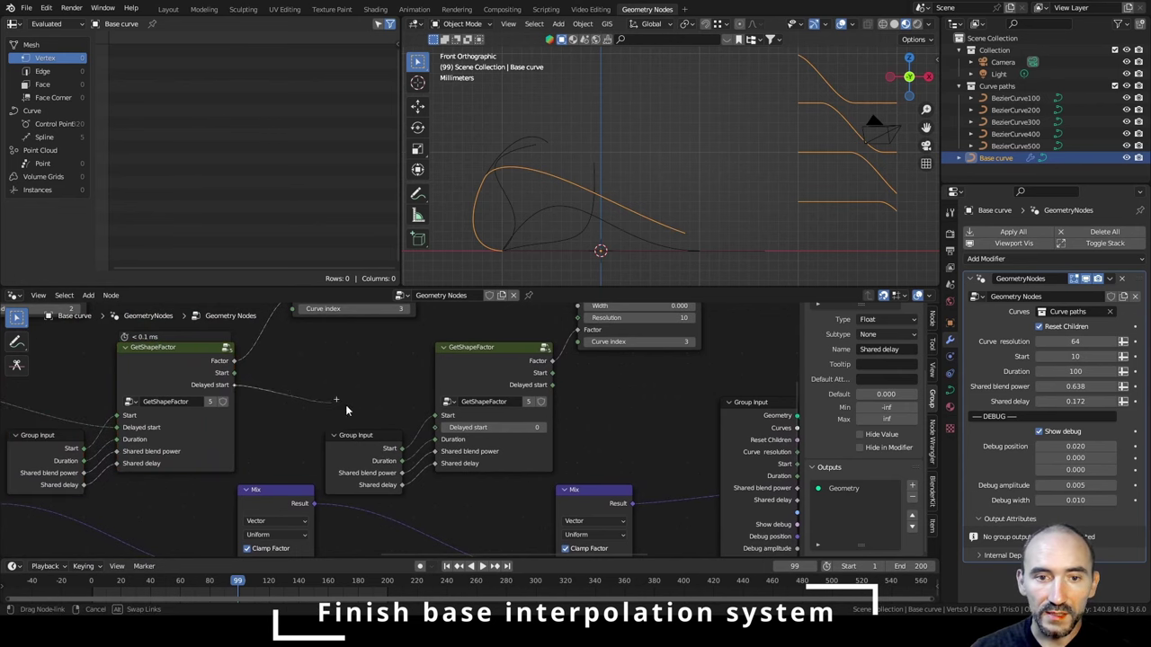
drag(434, 430, 435, 428)
Connect the debug reroutes to the fifth DebugCurve.001's Base position, Max amplitude, Width and Resolution inputs.
scroll(589, 437, down, 3)
middle_drag(575, 378, 457, 533)
drag(192, 344, 461, 443)
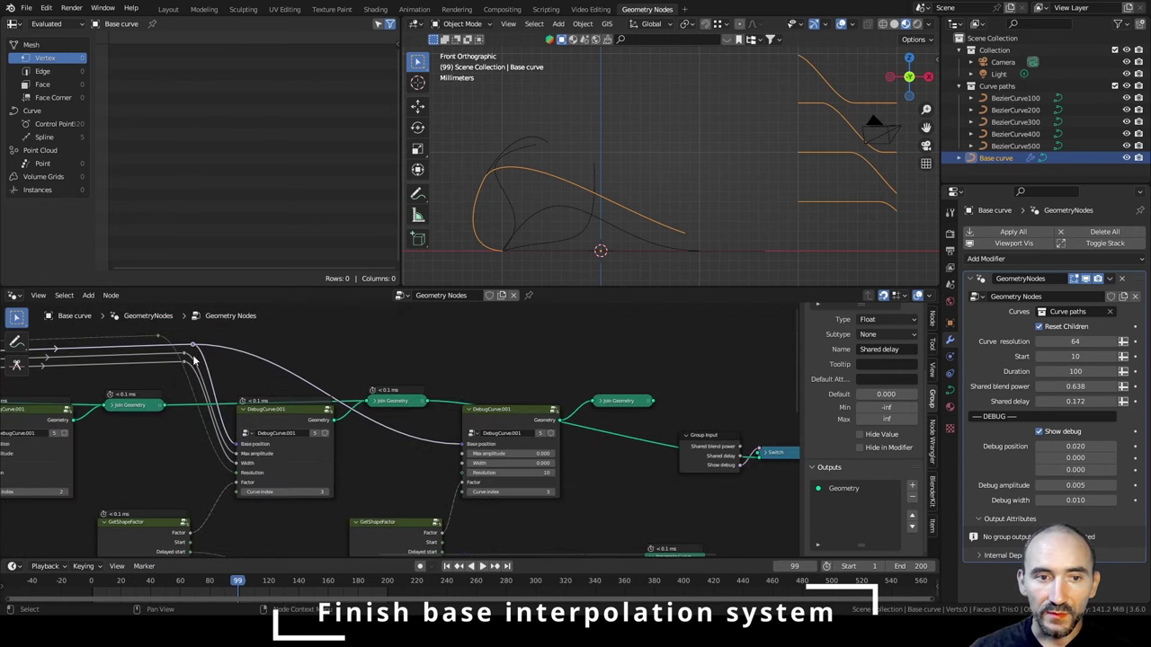
drag(189, 358, 465, 467)
drag(160, 337, 467, 474)
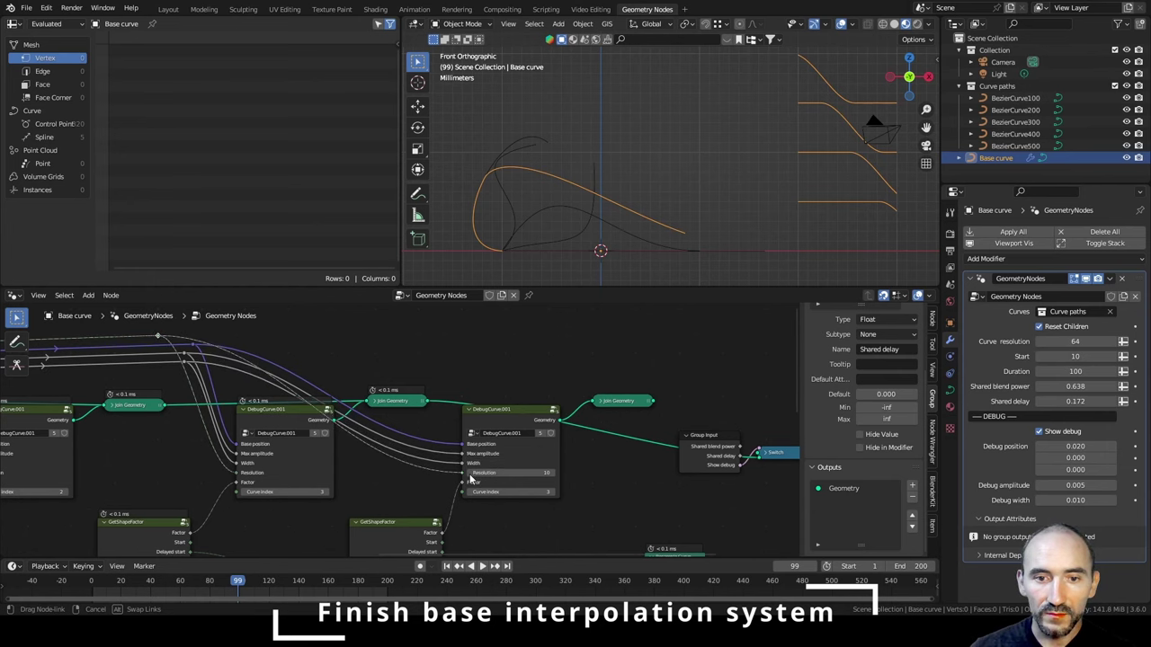
Chain the last two Join Geometry nodes, replace the direct DebugCurve.001 link to the Switch with the last join, and hide unused Group Input sockets.
drag(265, 381, 457, 384)
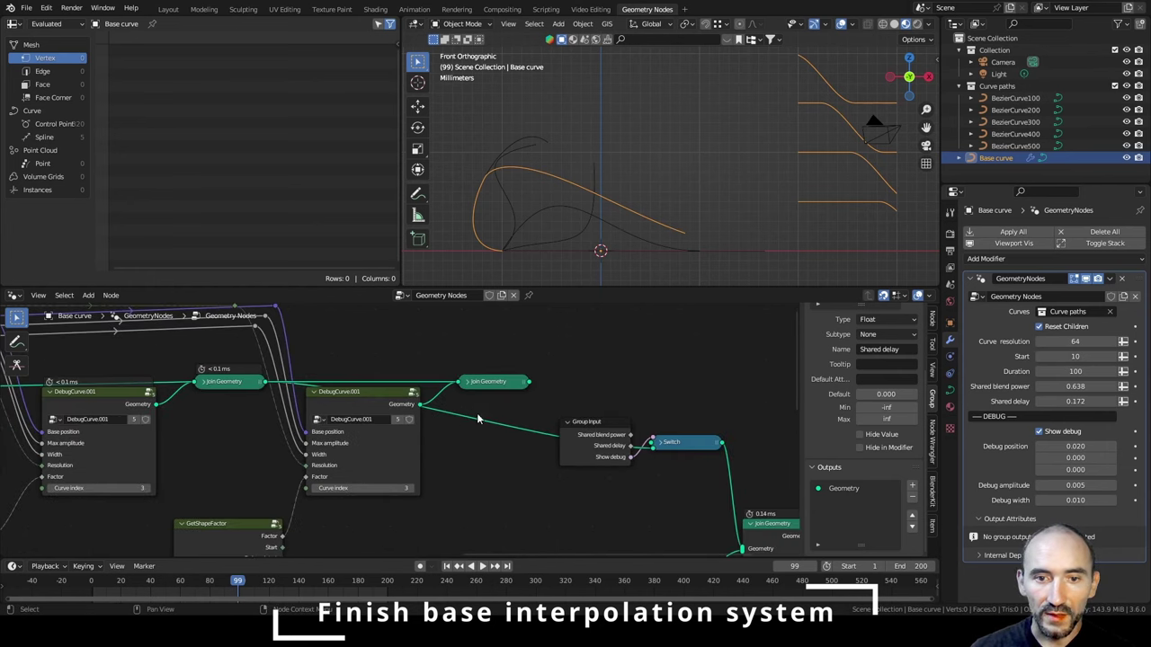
ctrl+right_drag(478, 419, 530, 410)
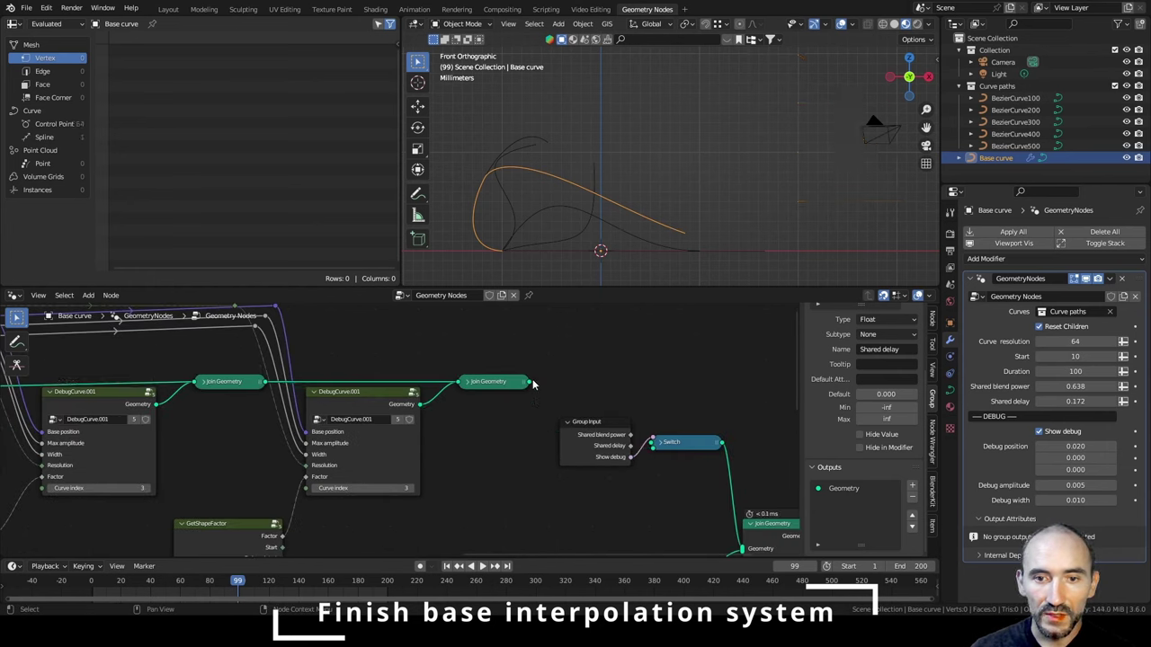
drag(531, 382, 654, 458)
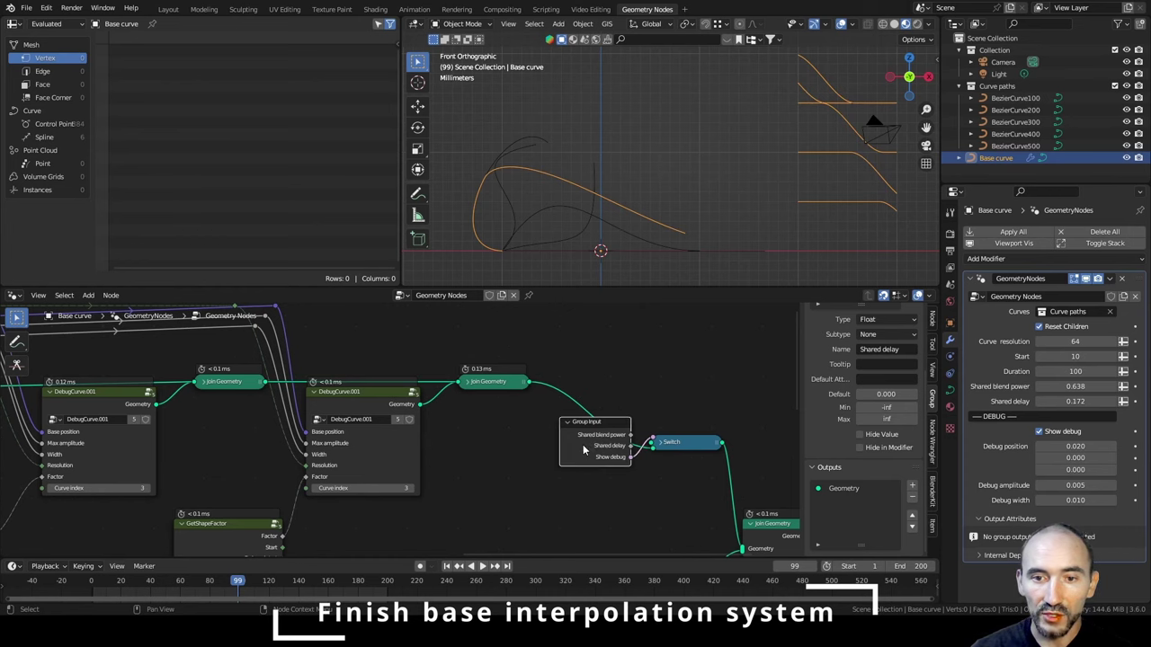
key(ctrl+h)
drag(680, 447, 682, 437)
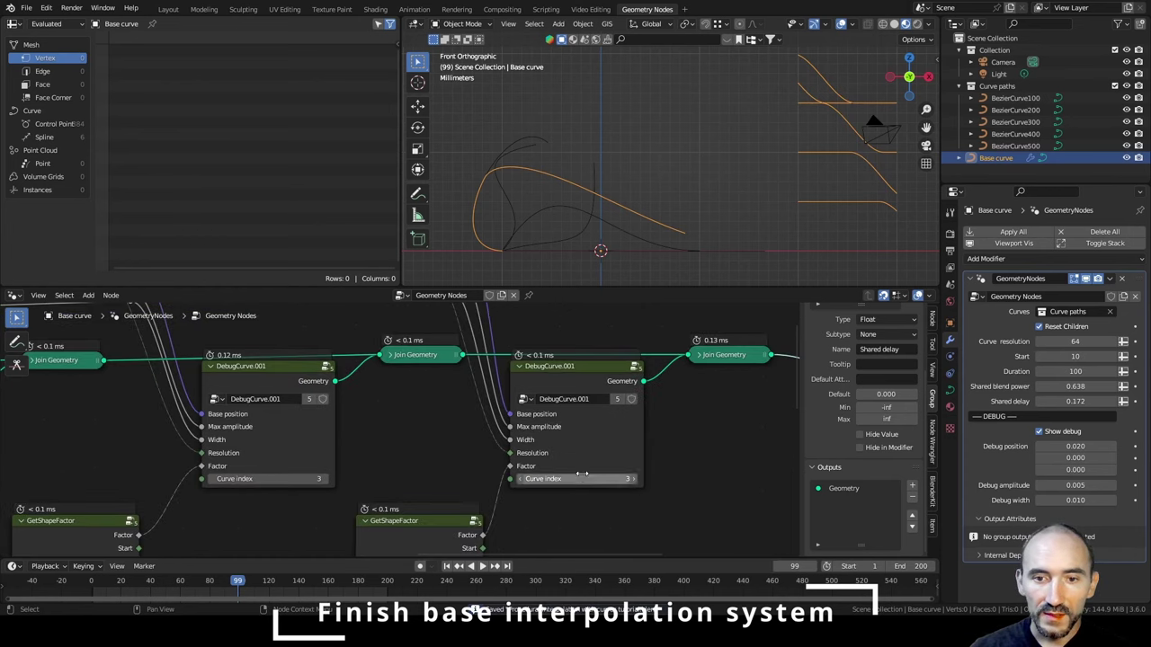
Set the fifth DebugCurve.001's Curve index to 4.
click(583, 478)
text(4)
key(Return)
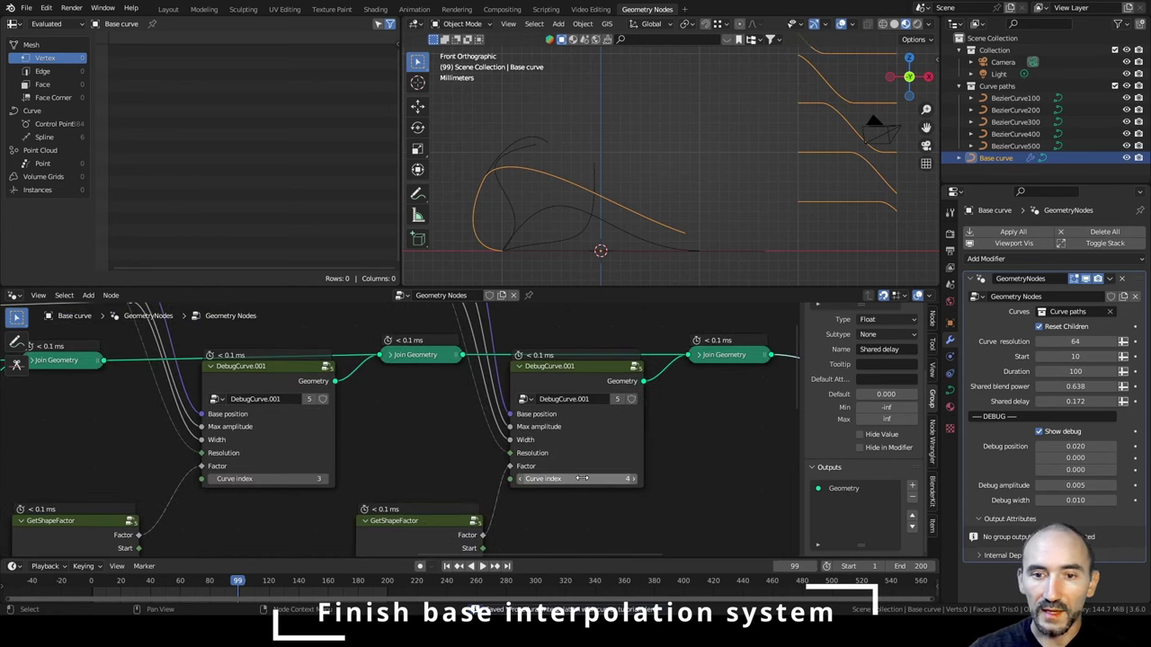
Save the file and scrub the timeline to check the debug curves against the base curve animation.
scroll(627, 451, down, 5)
scroll(756, 171, down, 2)
scroll(754, 171, up, 2)
shift+middle_drag(742, 175, 736, 197)
scroll(368, 447, down, 9)
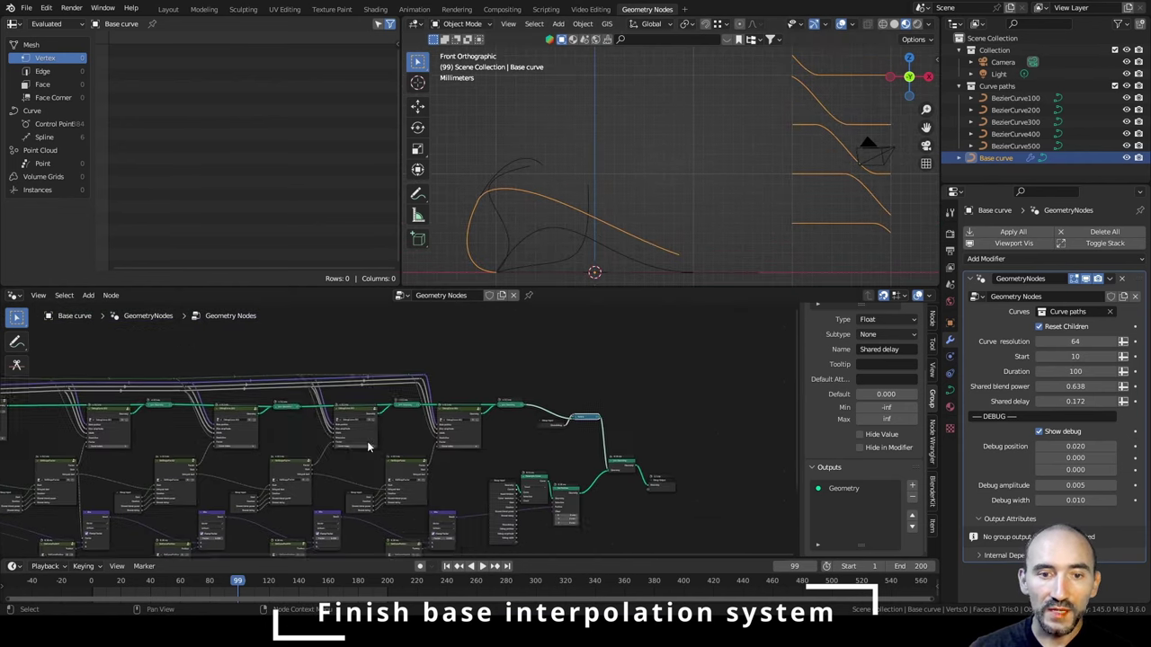
middle_drag(367, 447, 536, 390)
scroll(483, 410, down, 2)
key(ctrl+s)
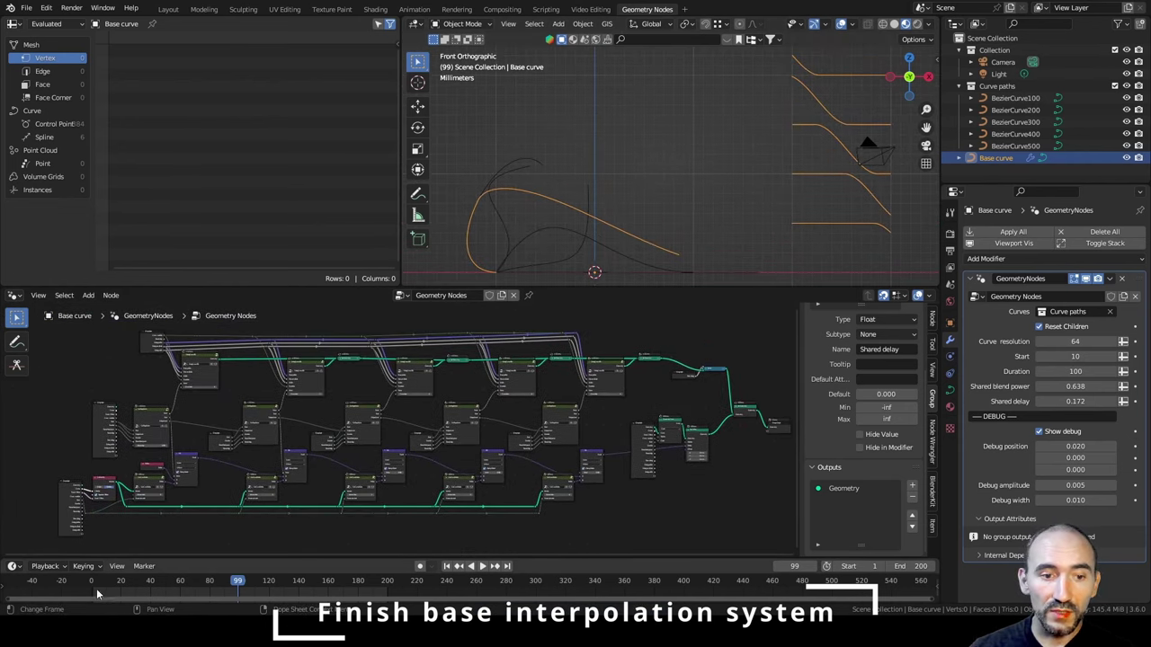
drag(164, 583, 237, 611)
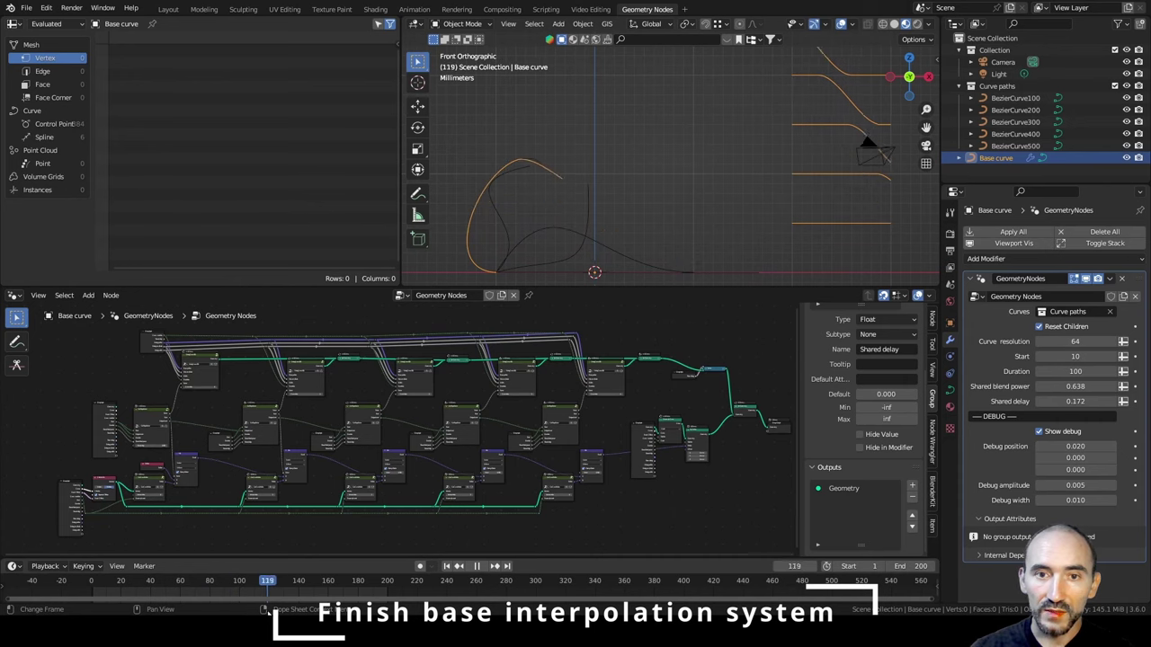
Link the Factor outputs of the third and fourth GetShapeFactor nodes to the Factor inputs of their matching Mix nodes.
scroll(356, 407, up, 6)
middle_drag(354, 407, 307, 371)
drag(398, 333, 403, 510)
middle_drag(611, 436, 356, 459)
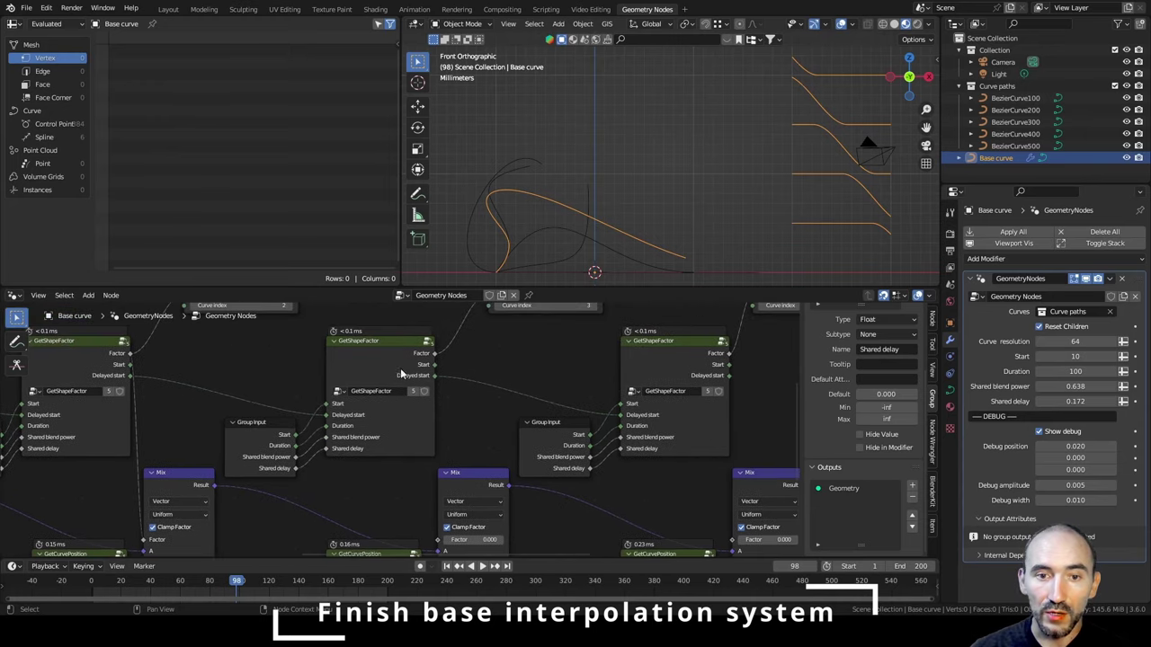
drag(398, 357, 374, 357)
middle_drag(456, 541, 456, 520)
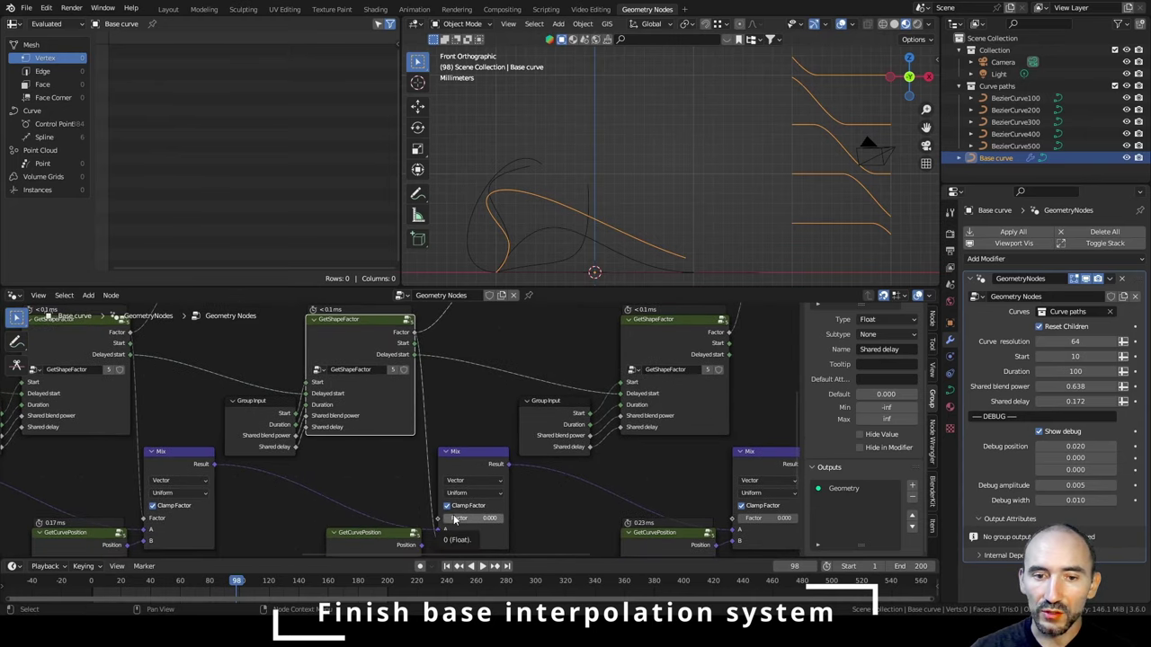
ctrl+right_drag(456, 521, 455, 505)
key(ctrl+s)
drag(415, 332, 438, 518)
Link the fifth GetShapeFactor's Factor output to the last Mix node's Factor and align the group node with the others.
middle_drag(611, 458, 356, 458)
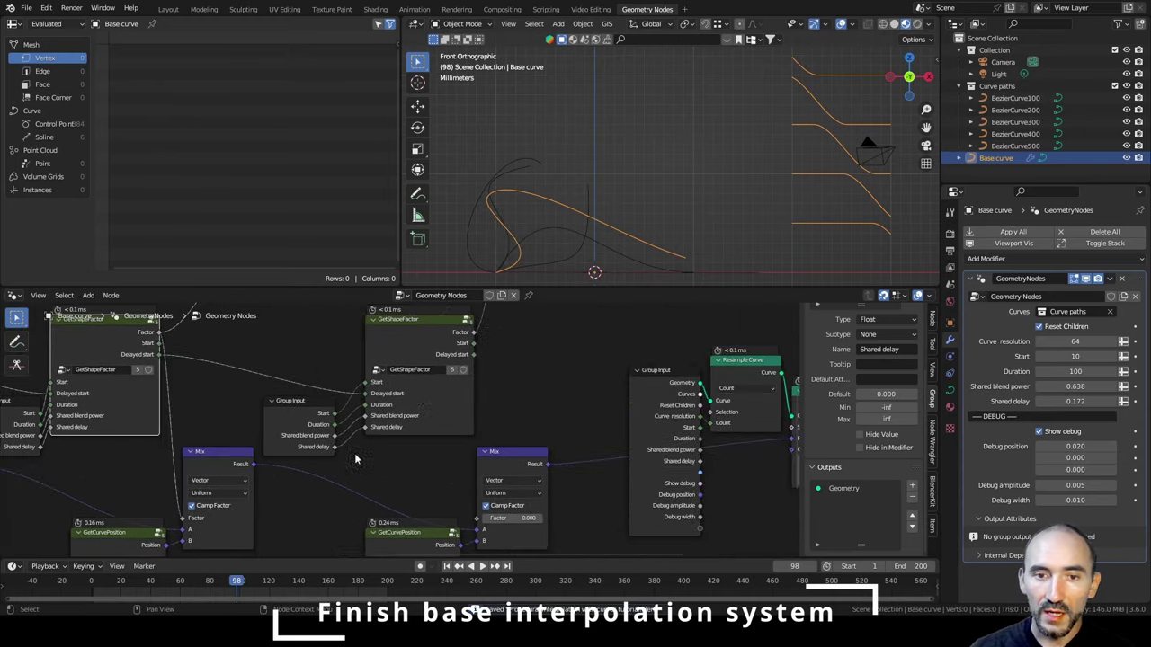
drag(433, 332, 470, 448)
drag(481, 526, 480, 519)
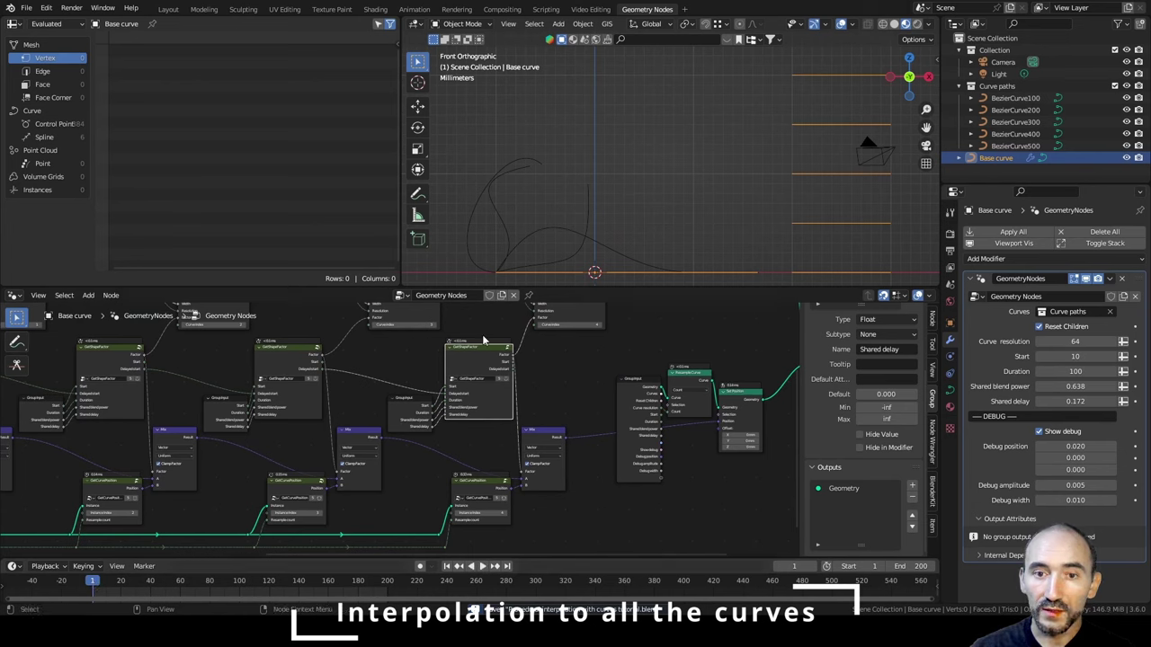
Play the animation and scrub the timeline to check the base curve's interpolation through all five curves.
mouse_move(670, 171)
shift+middle_down()
mouse_move(632, 163)
mouse_move(649, 163)
shift+middle_up()
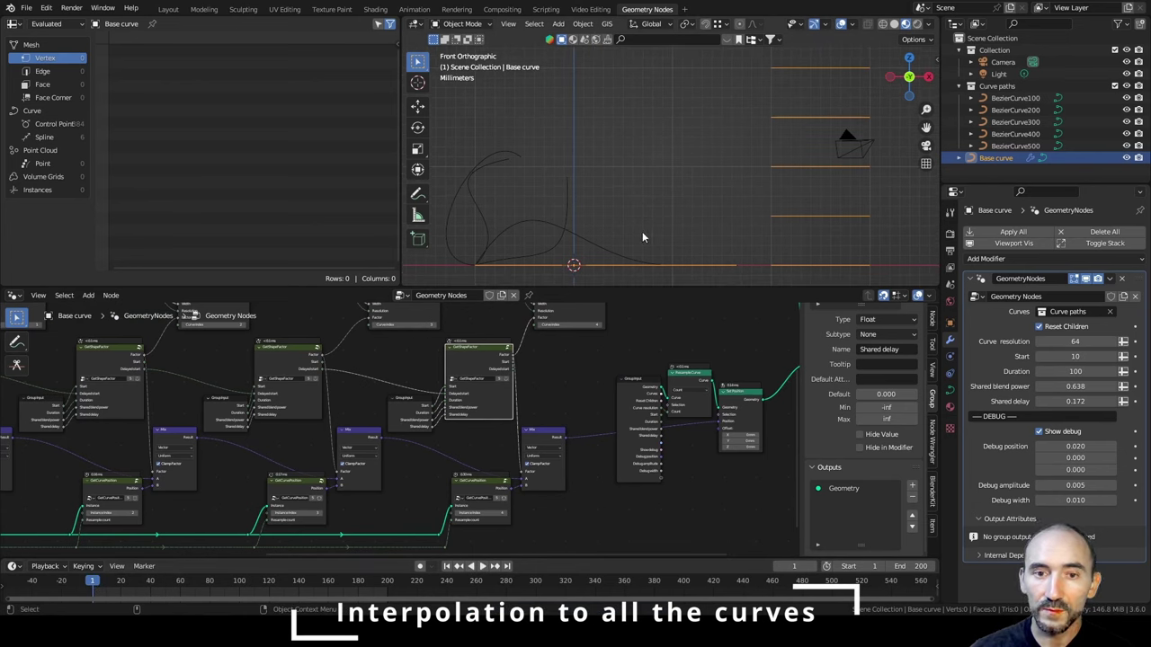
key(space)
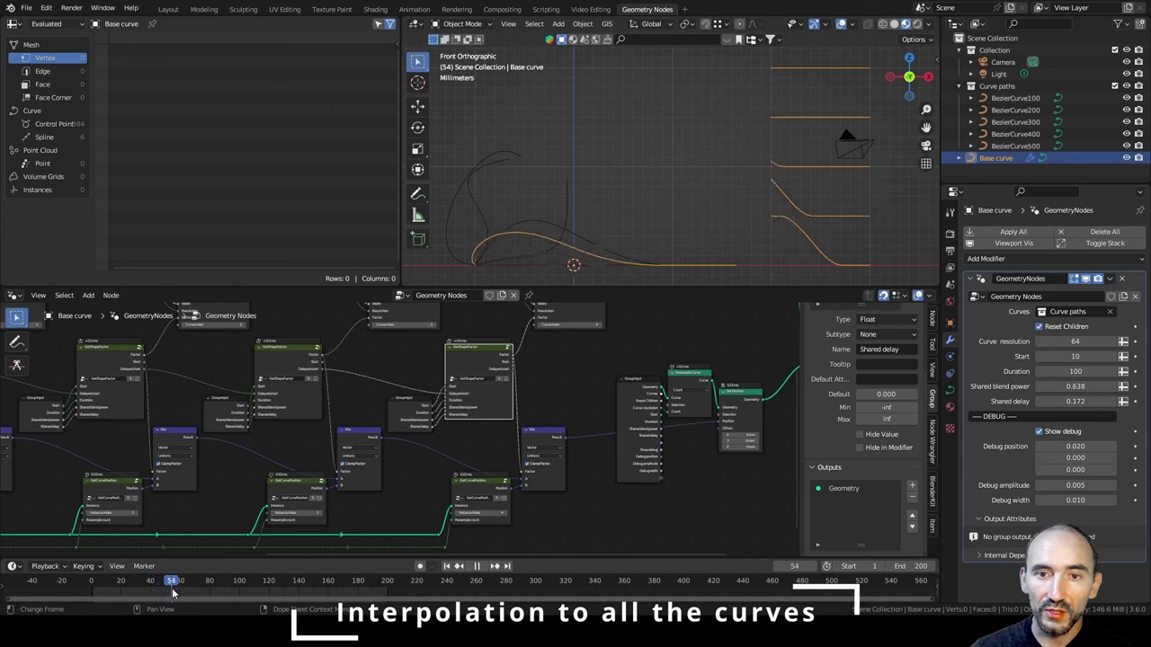
drag(172, 589, 277, 609)
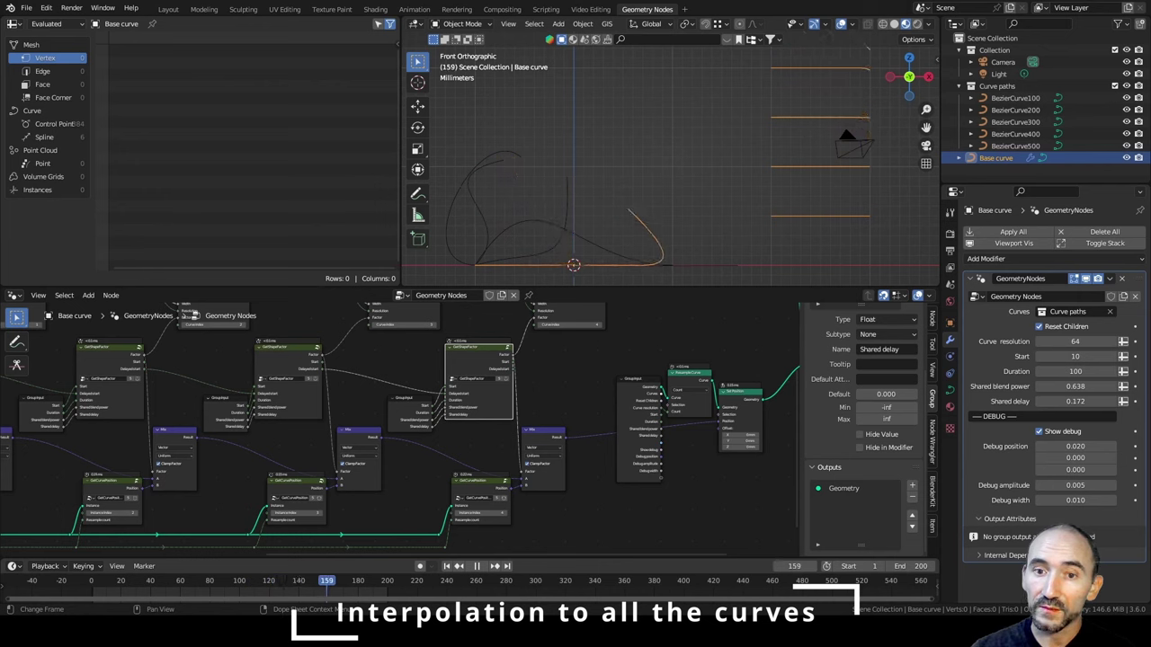
drag(306, 608, 237, 612)
Set the modifier's Shared delay to 0.086 and scrub the animation from the beginning to check it.
shift+middle_drag(766, 110, 680, 156)
key(KP_Decimal)
drag(1053, 402, 959, 403)
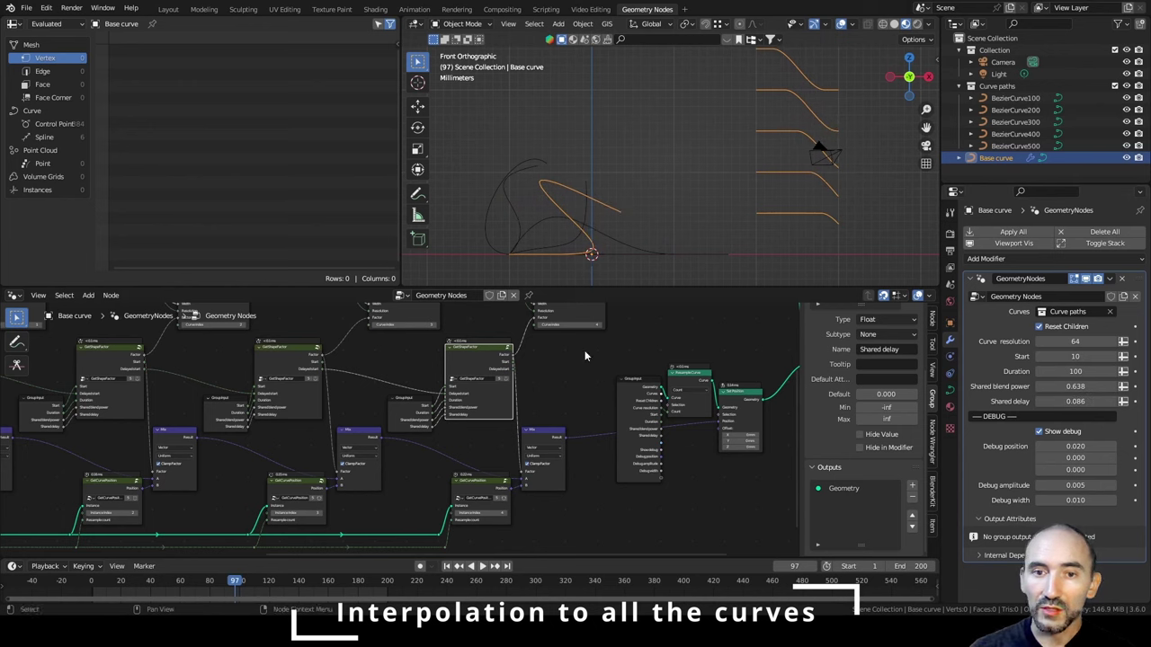
click(96, 582)
key(space)
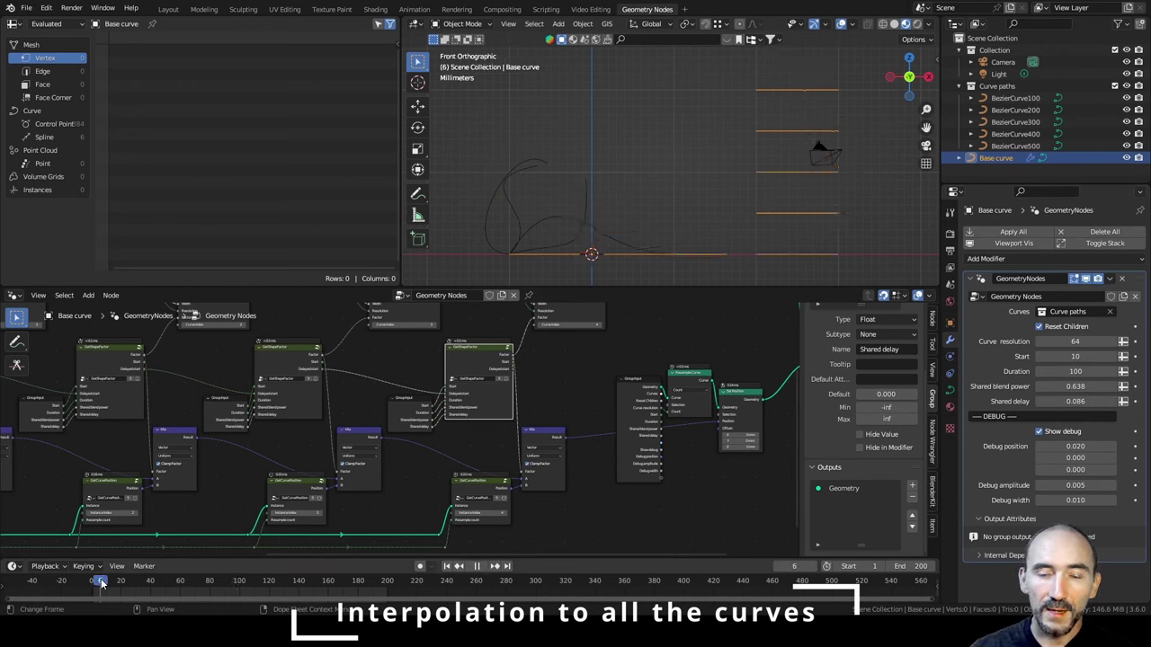
drag(120, 586, 189, 605)
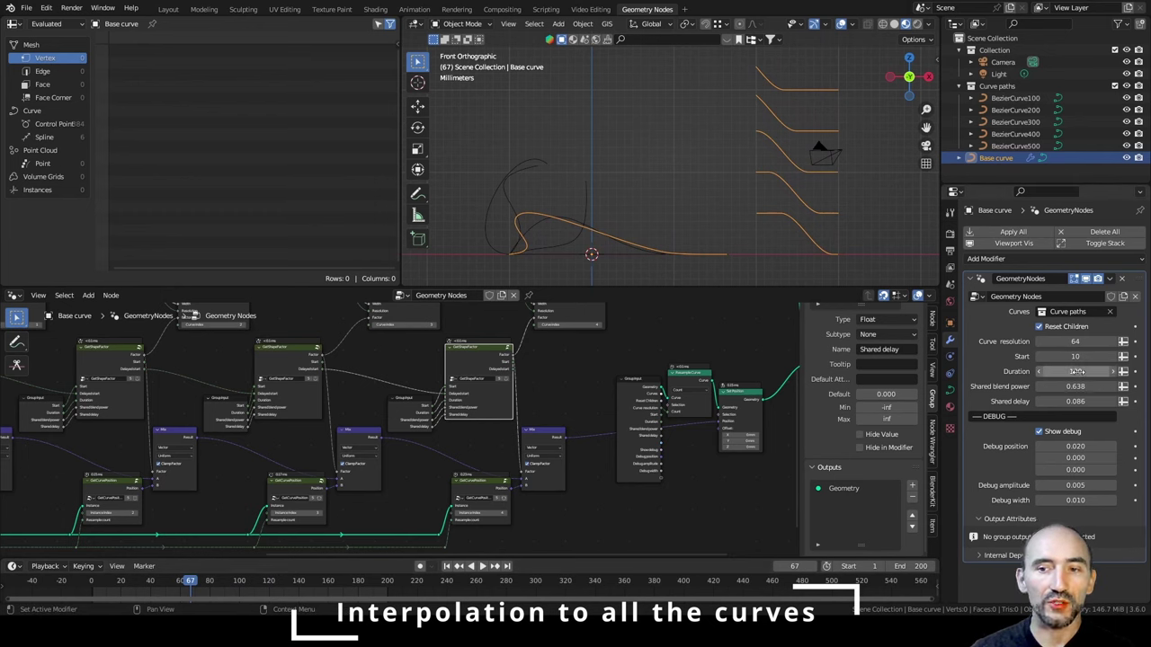
Save the file and set the modifier's Start value to 1.
key(ctrl+s)
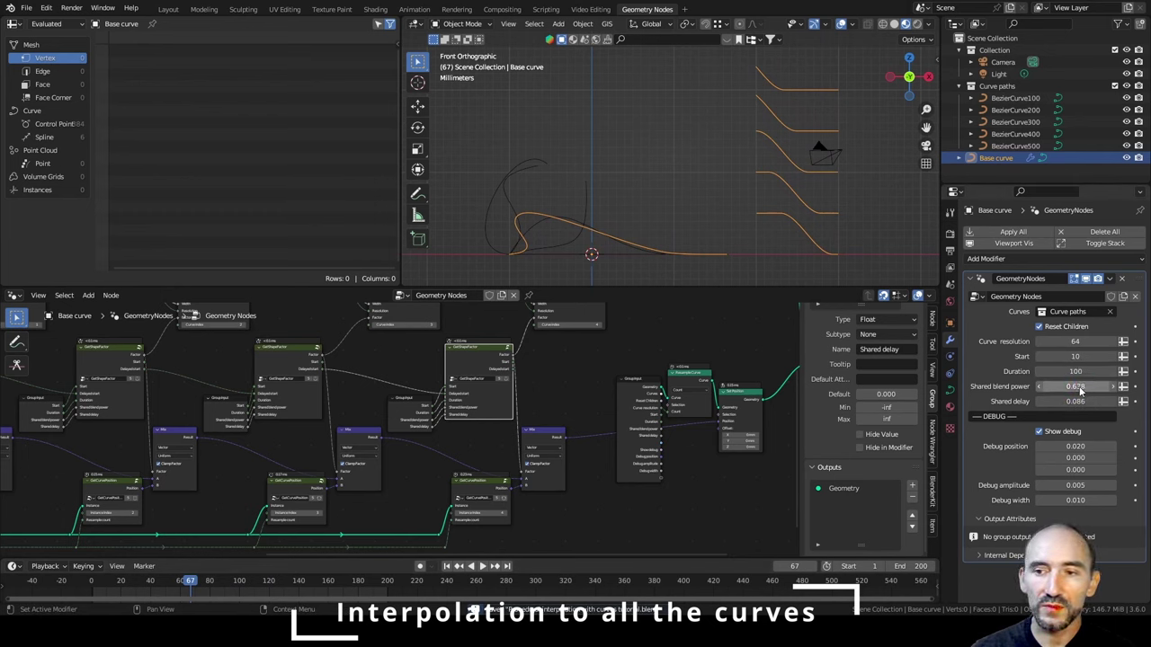
click(1074, 357)
text(0)
key(Return)
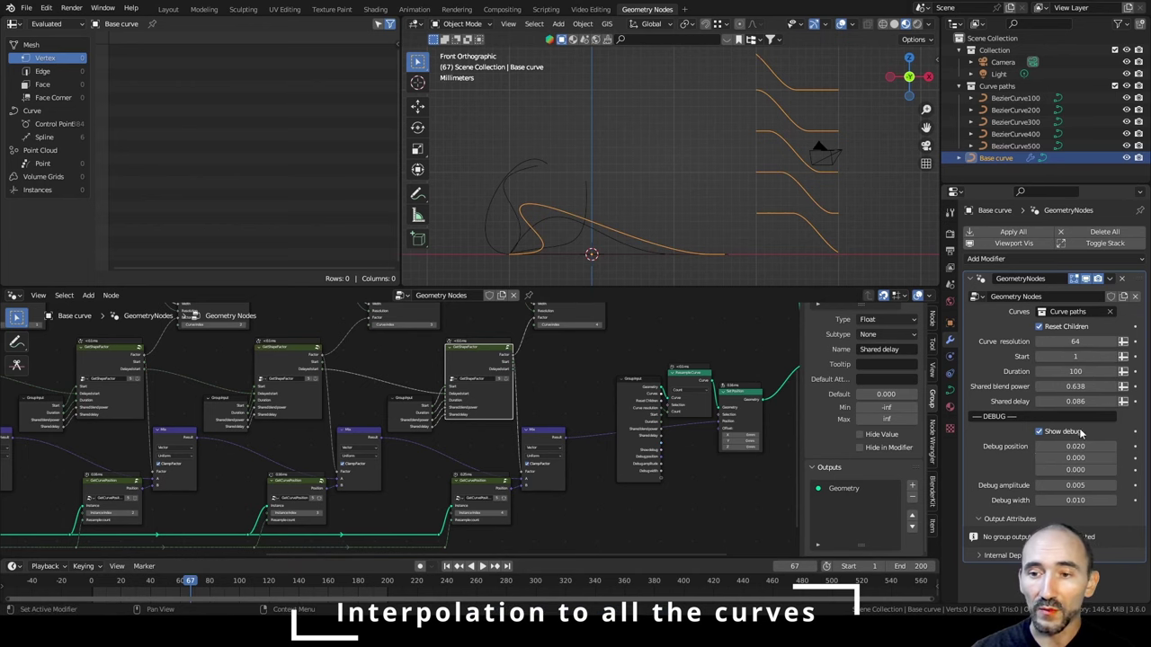
Set the Shared delay to 0.260 and scrub the animation from the beginning to check it.
drag(1075, 401, 1124, 401)
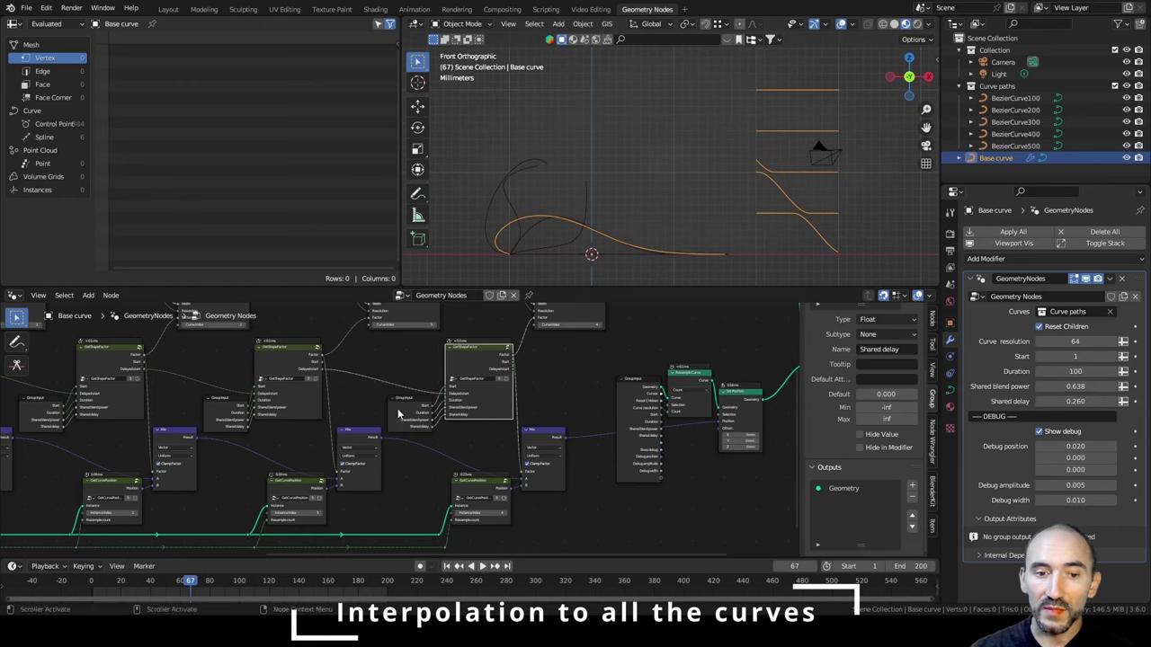
click(101, 582)
key(space)
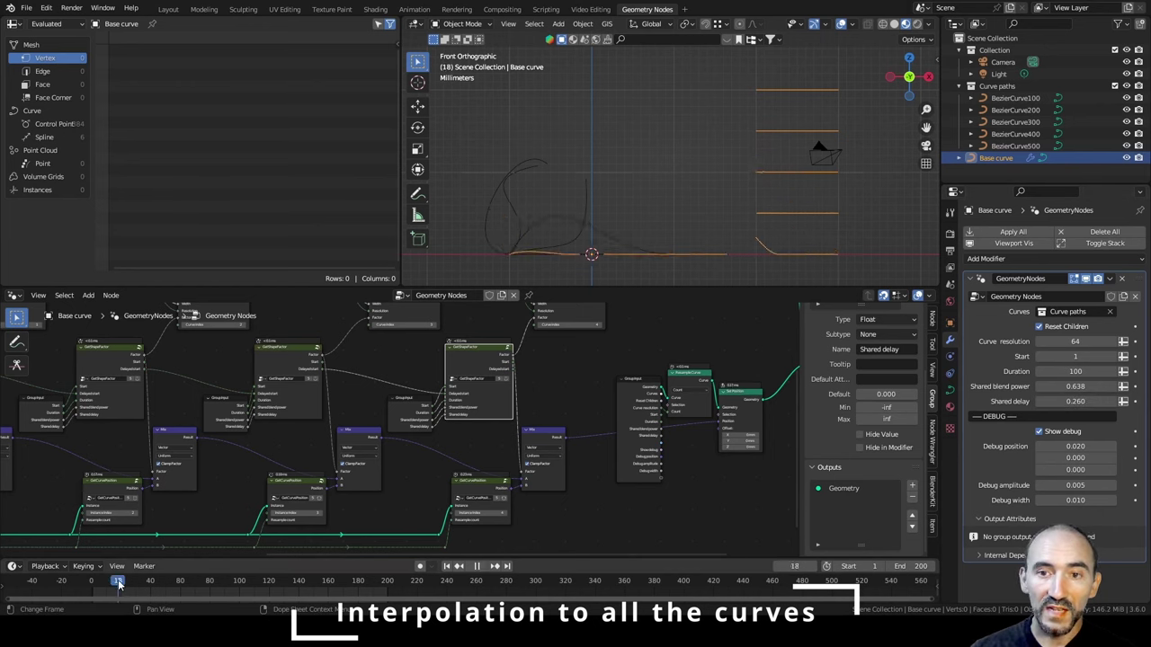
drag(133, 588, 274, 607)
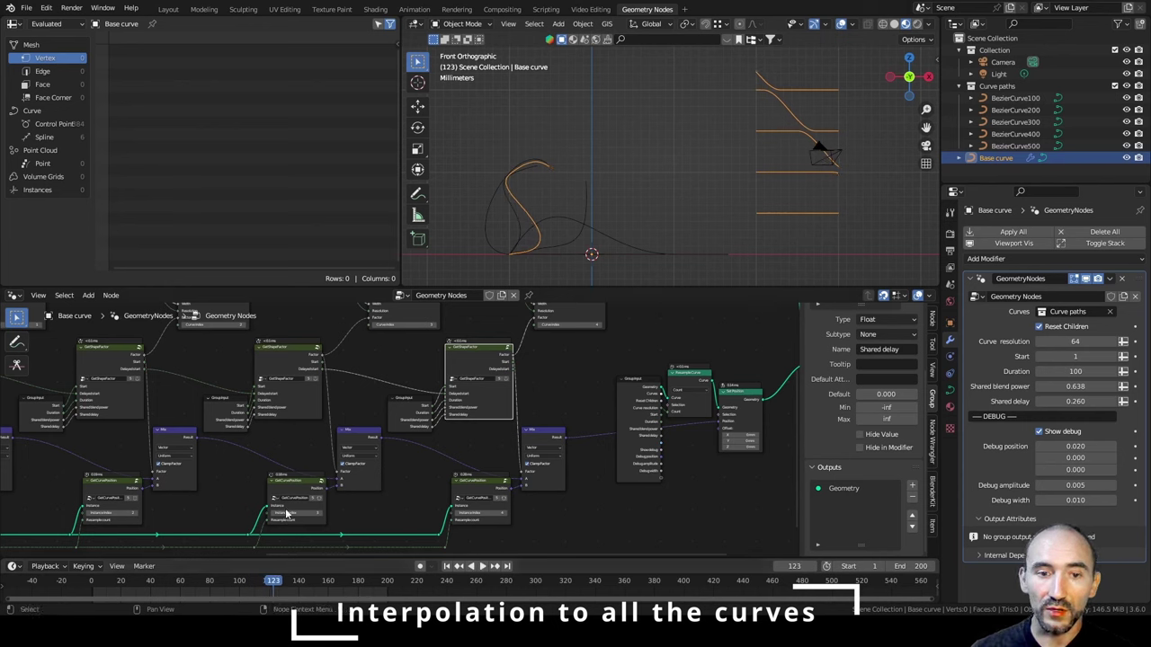
key(space)
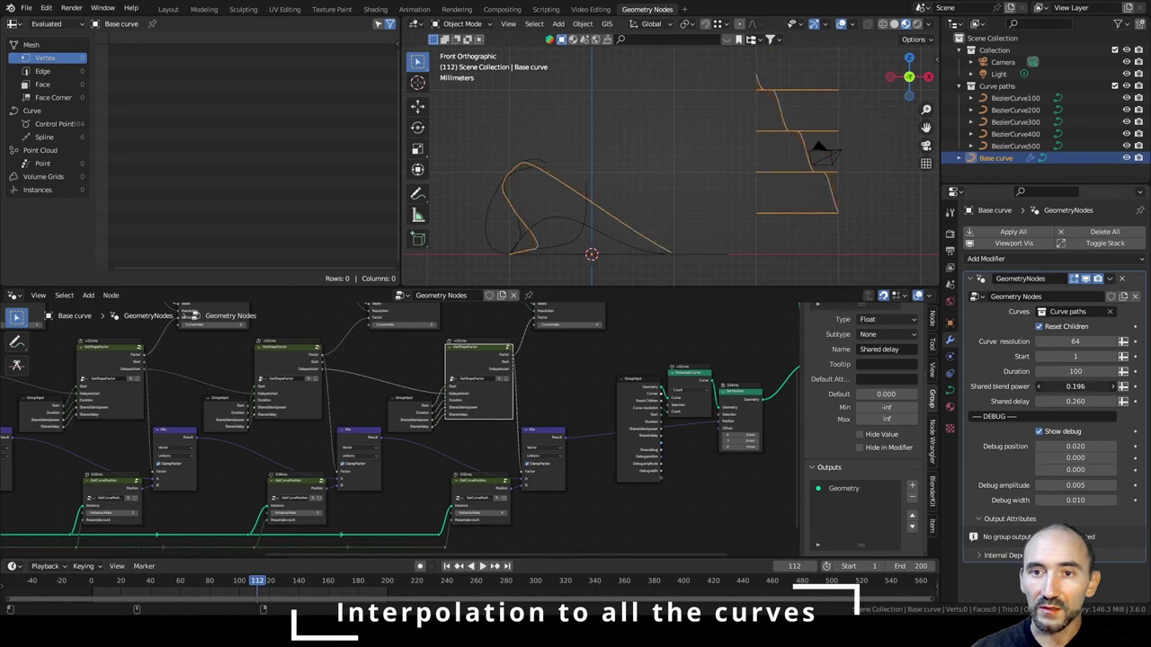
Set the Shared blend power to 0.080, scrub the timeline to check the sharper blend, and save the file.
drag(1075, 387, 1061, 387)
drag(109, 582, 319, 593)
key(space)
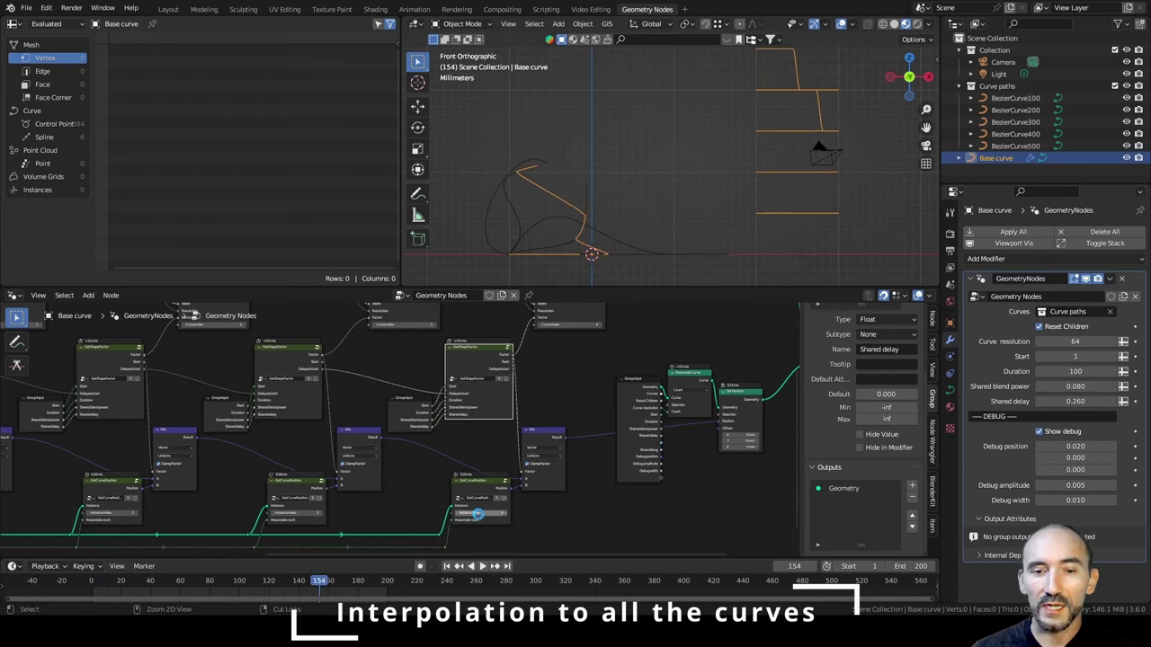
key(ctrl+s)
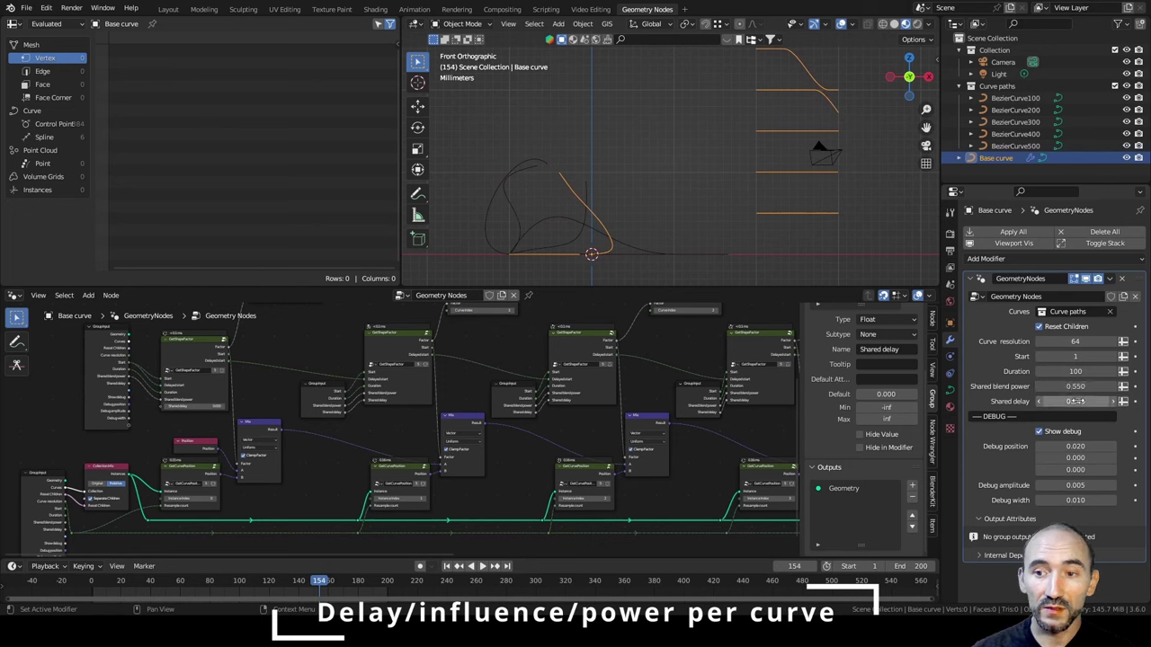
Try a Shared delay of 0.290, settle on 0.130, and scrub the timeline to check the overlap between curves.
drag(1075, 401, 1099, 401)
drag(137, 588, 196, 586)
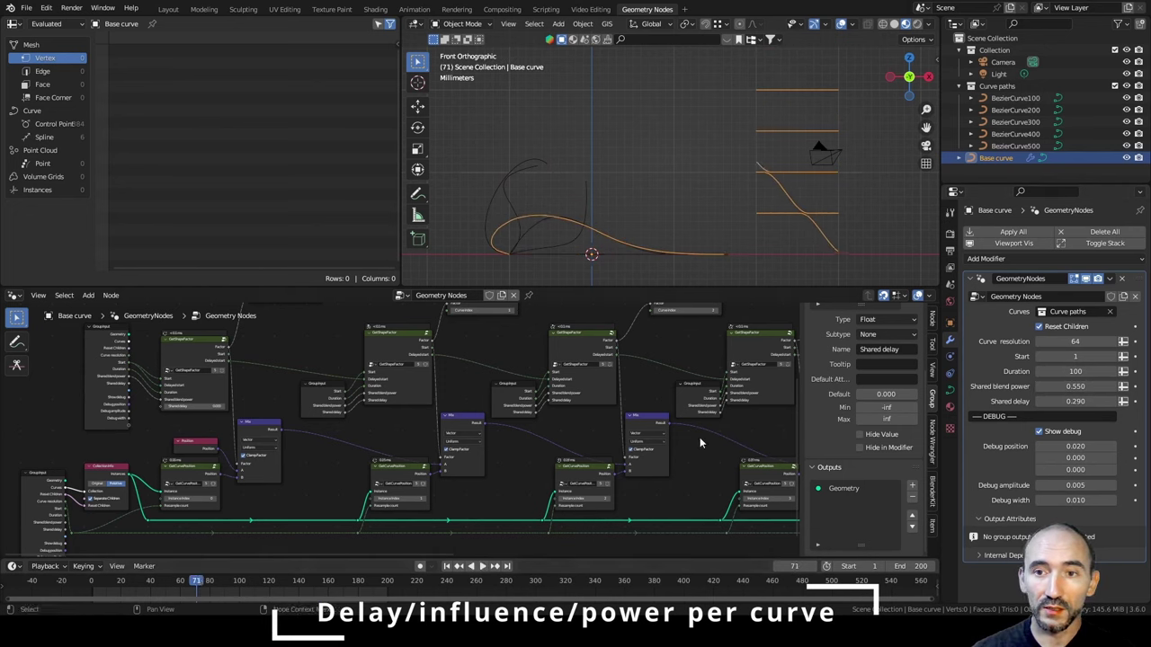
drag(1075, 401, 1045, 401)
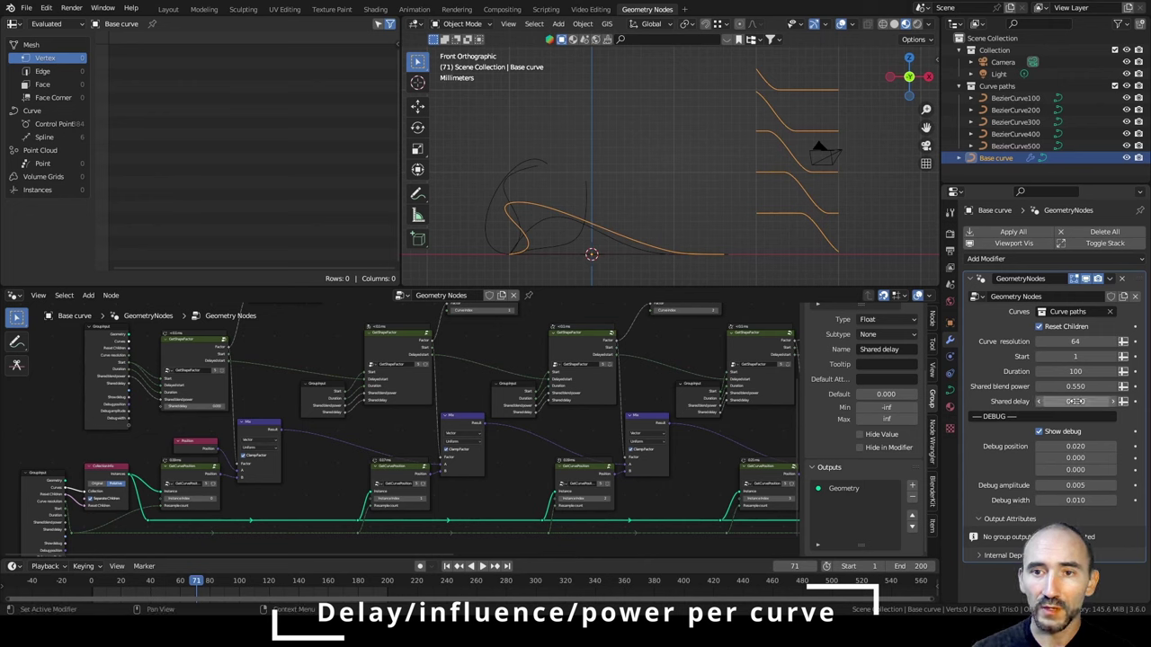
key(space)
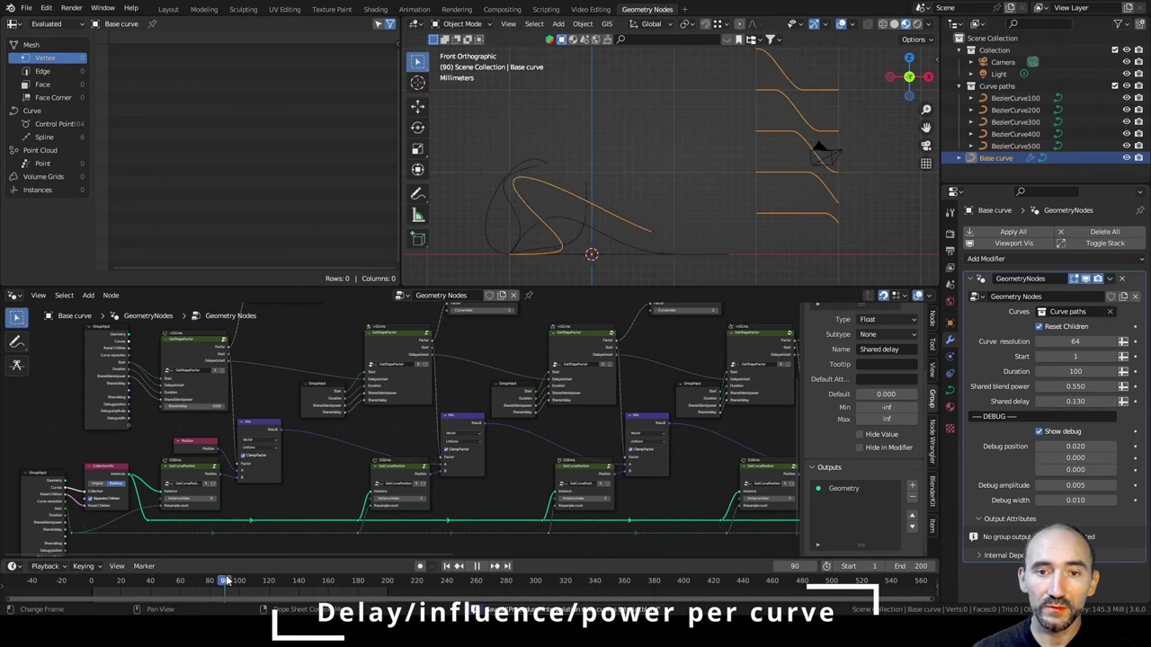
drag(248, 597, 228, 583)
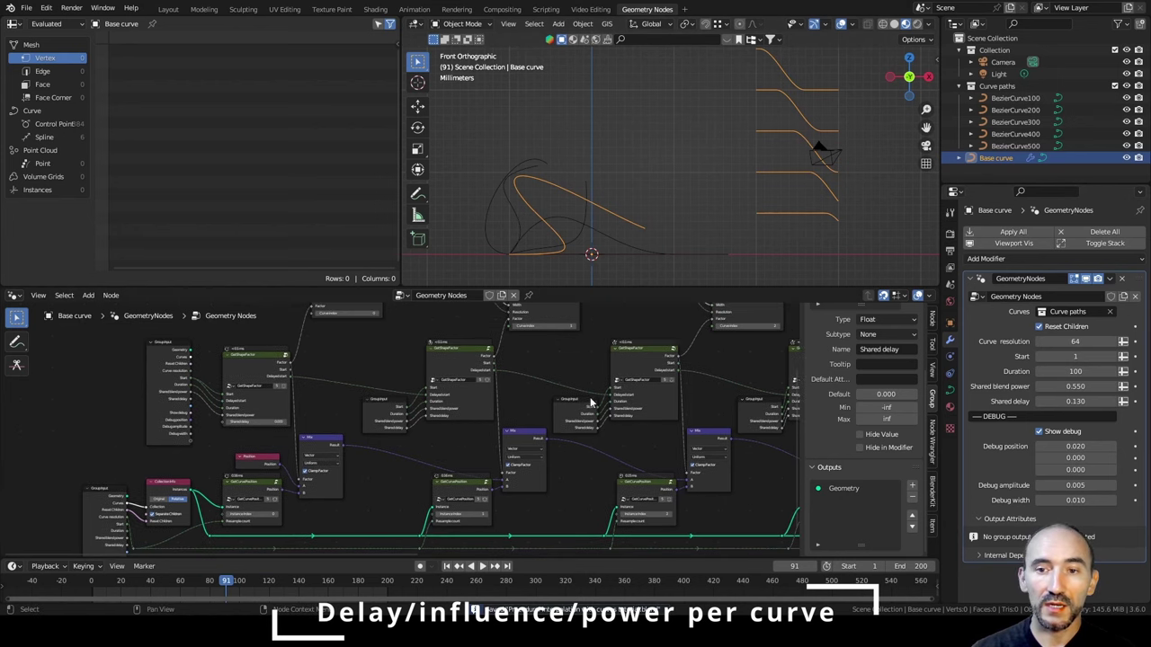
Examine the per-curve Delay, Influence and Blend power inputs for curves 1 to 5 in the modifier and the node tree.
middle_drag(588, 400, 547, 381)
scroll(854, 365, up, 3)
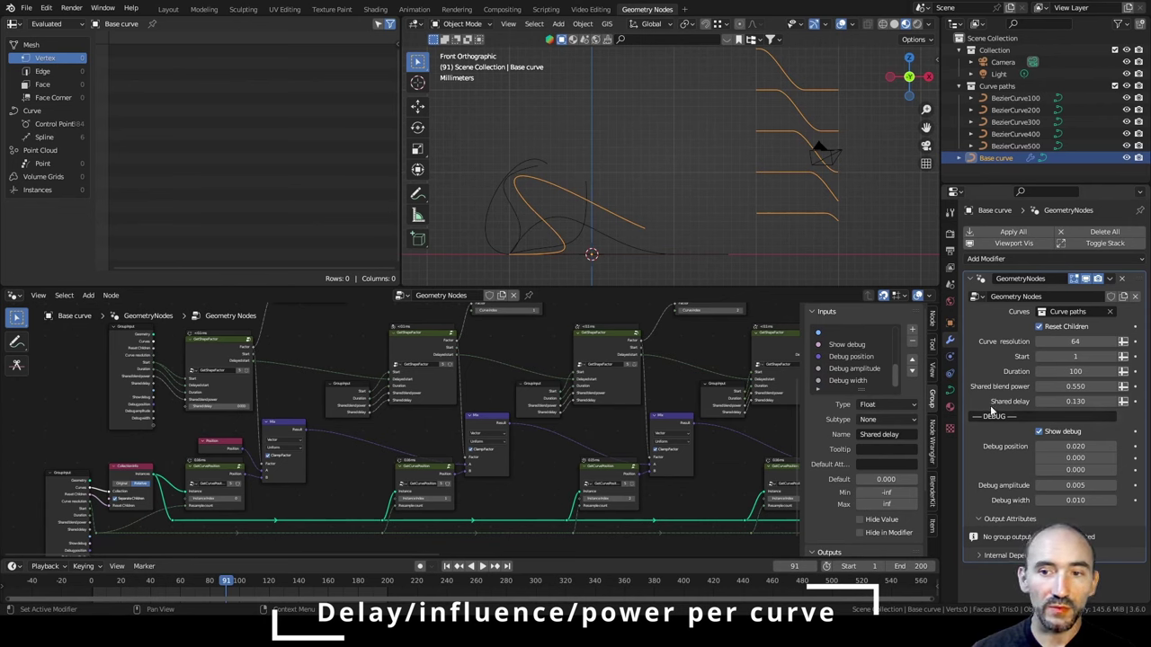
scroll(846, 373, up, 1)
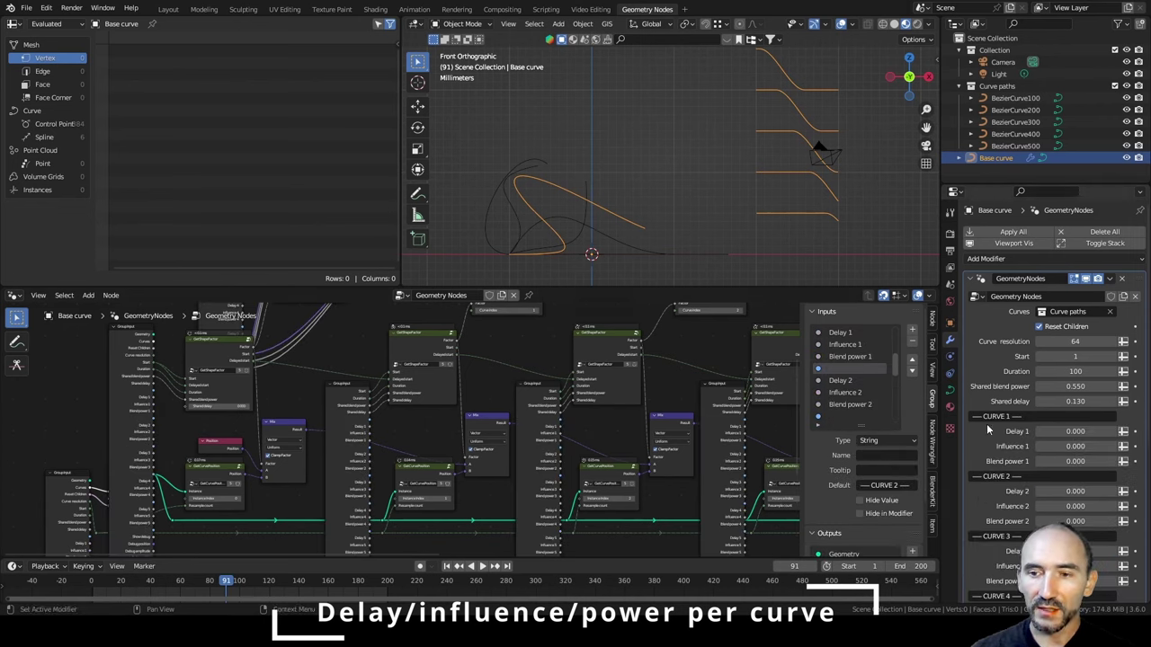
scroll(1010, 506, down, 4)
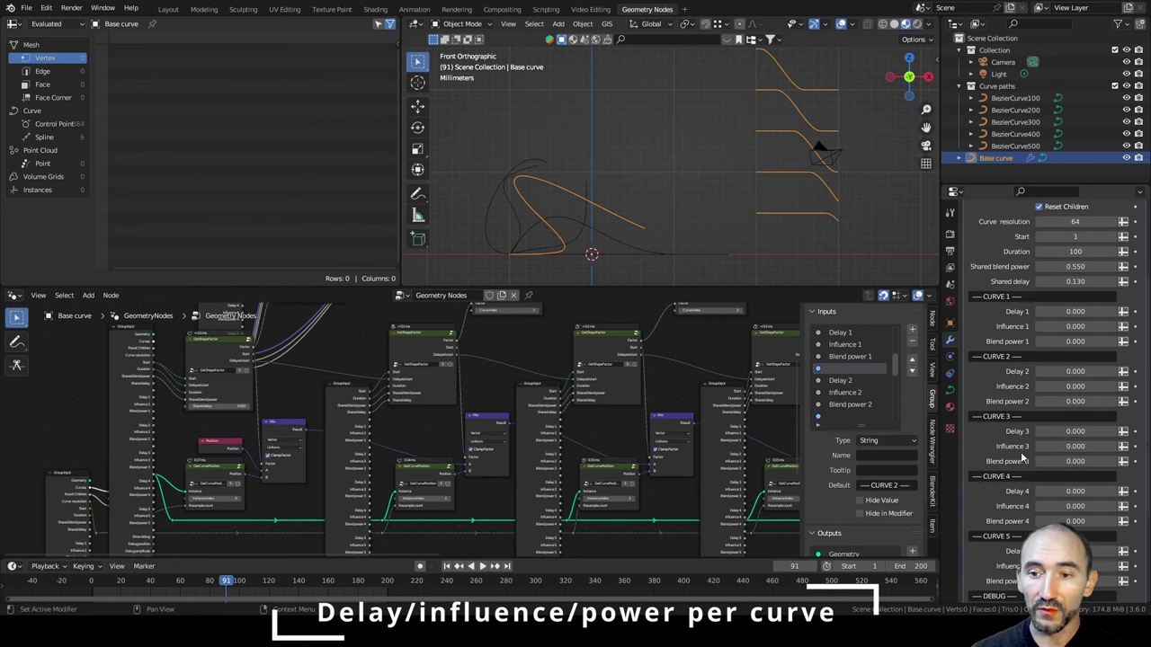
scroll(1016, 432, down, 2)
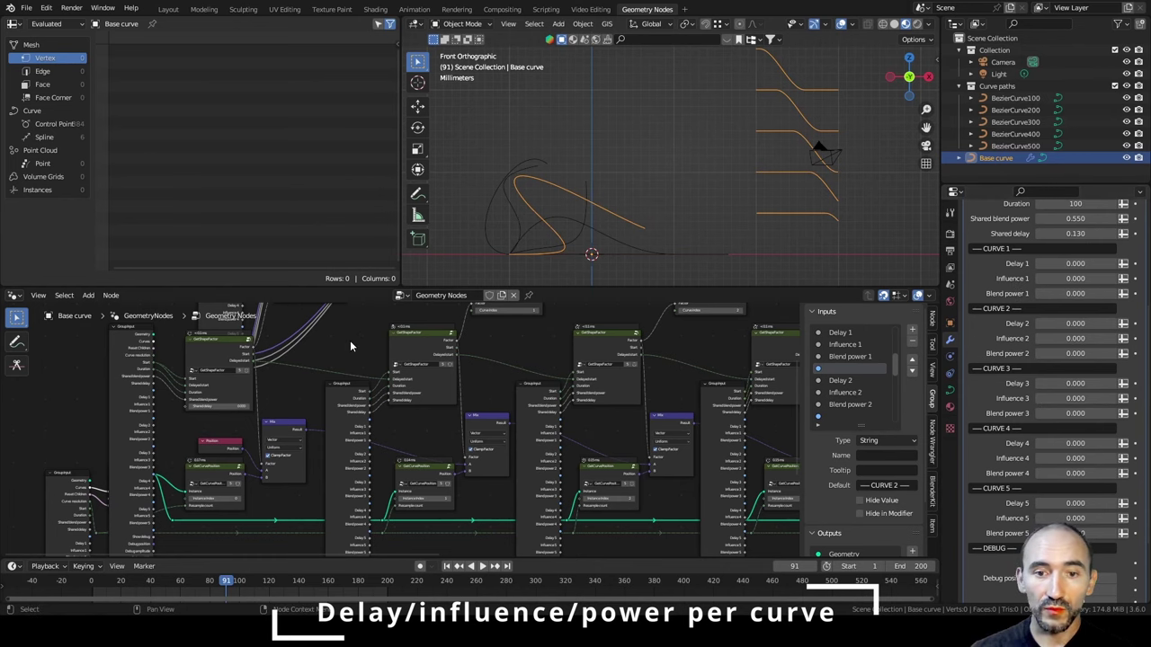
middle_drag(350, 343, 427, 357)
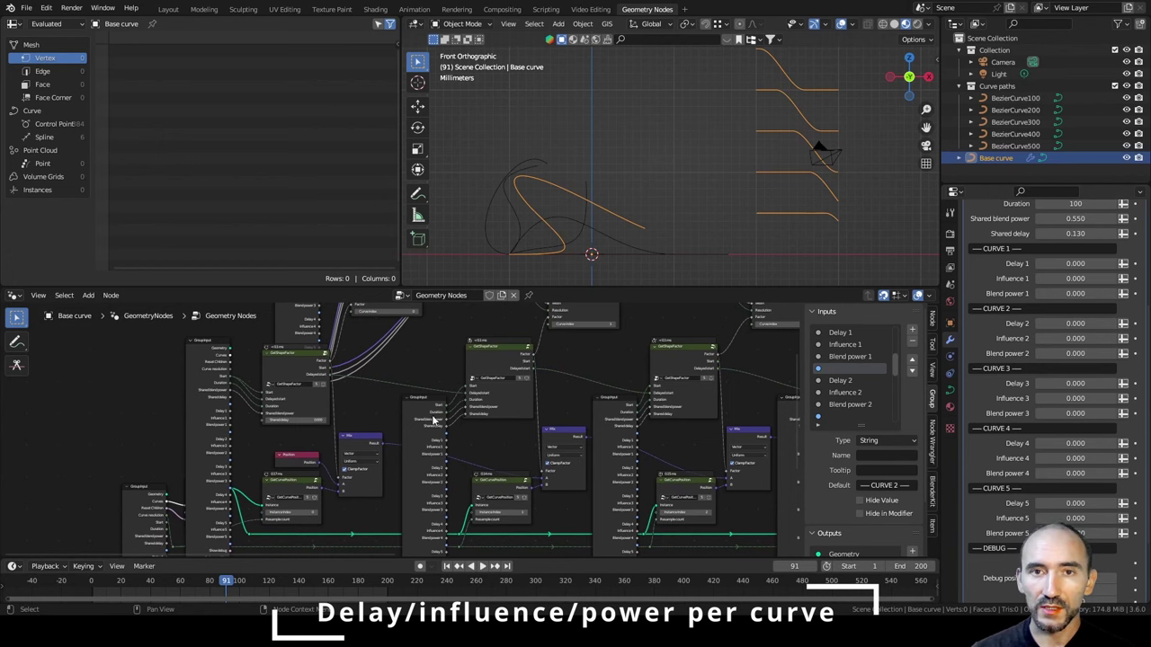
Add three float inputs named Delay, Influence and Blend power to the GetShapeFactor group, below Shared delay.
scroll(421, 420, up, 2)
scroll(398, 425, up, 4)
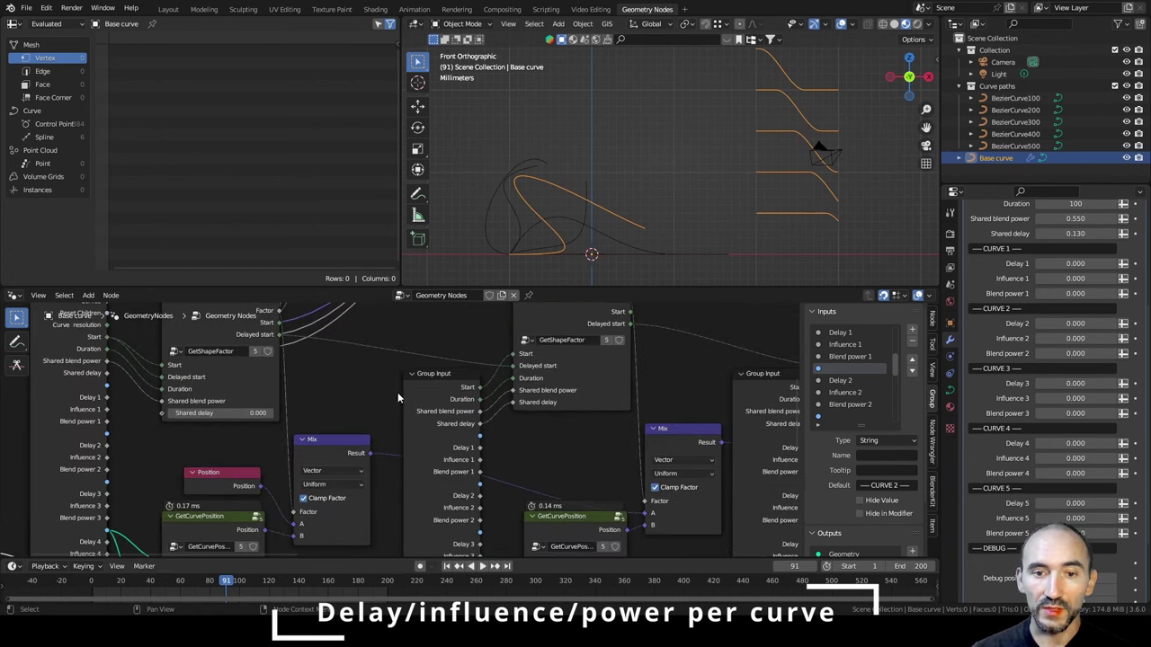
middle_drag(338, 389, 369, 462)
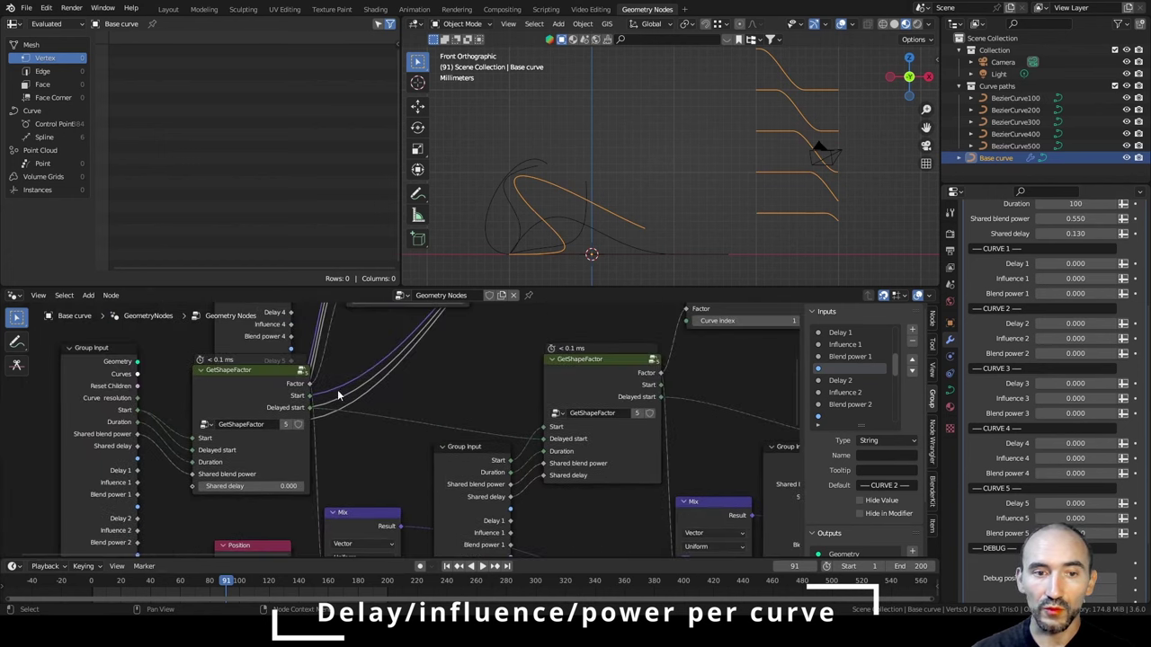
click(254, 392)
key(Tab)
click(869, 380)
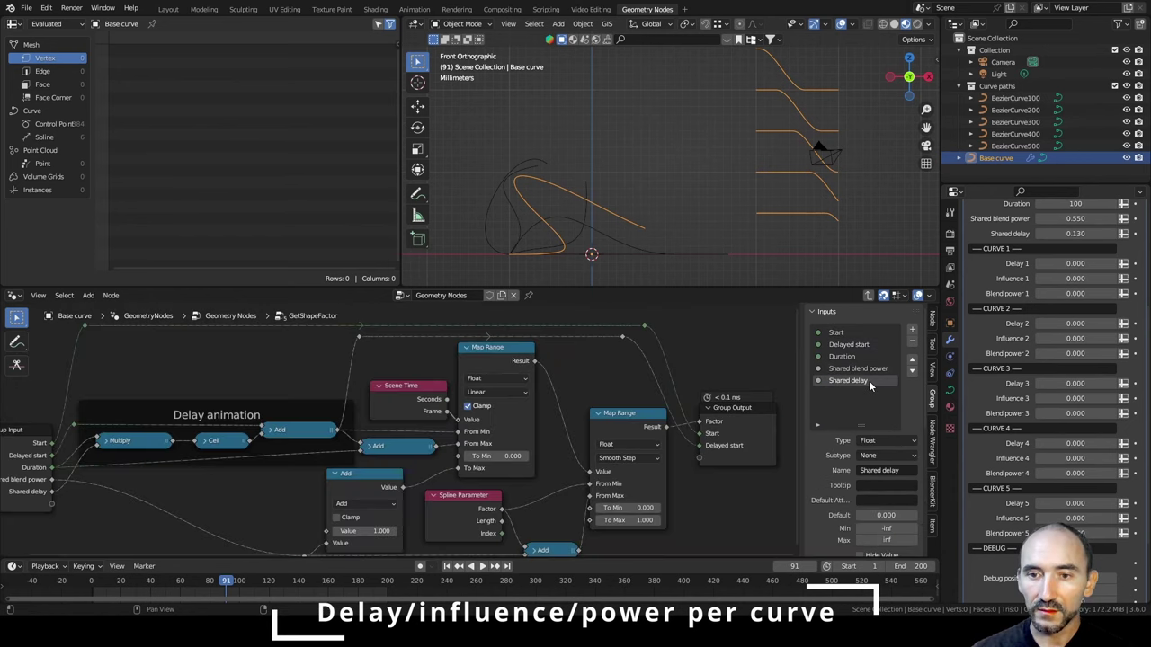
click(912, 330)
click(887, 469)
text(Delay)
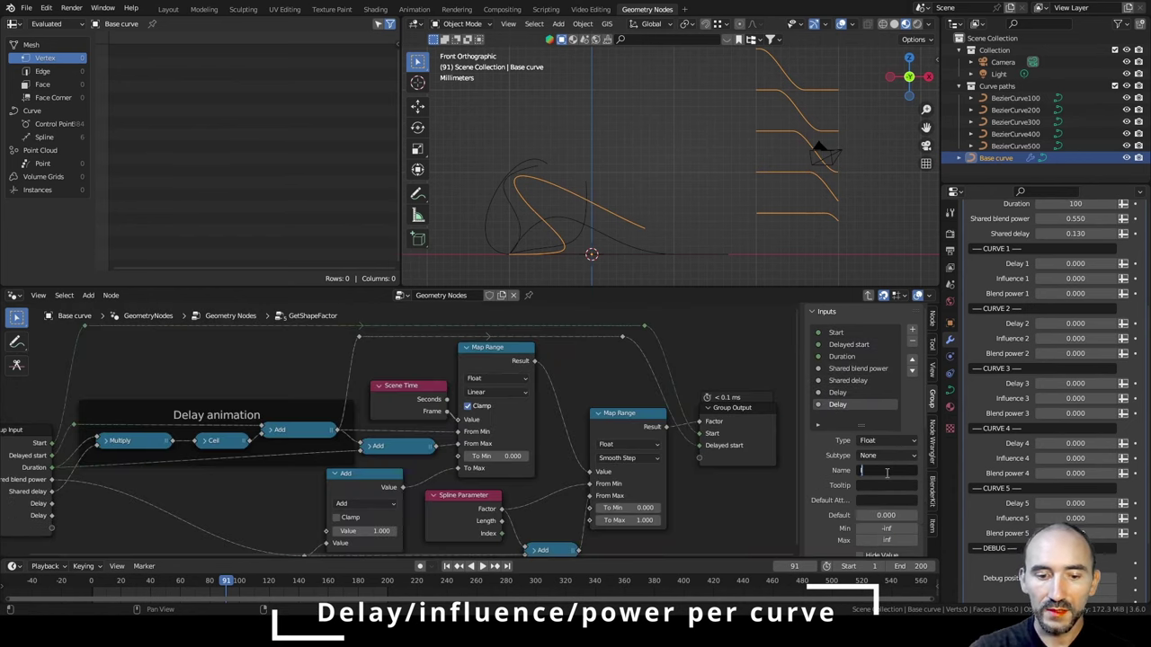
text(Blend)
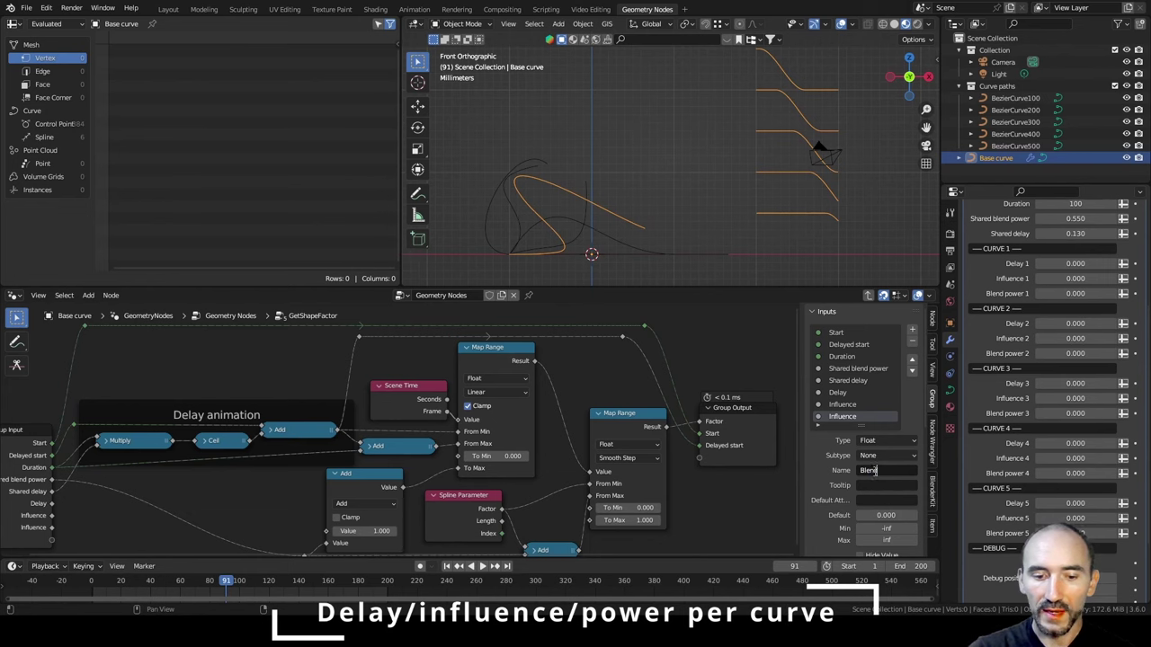
text( power)
key(Return)
Make room before the Group Output and multiply the Smooth Step Map Range result by the Influence input with a Multiply node.
middle_drag(354, 488, 356, 443)
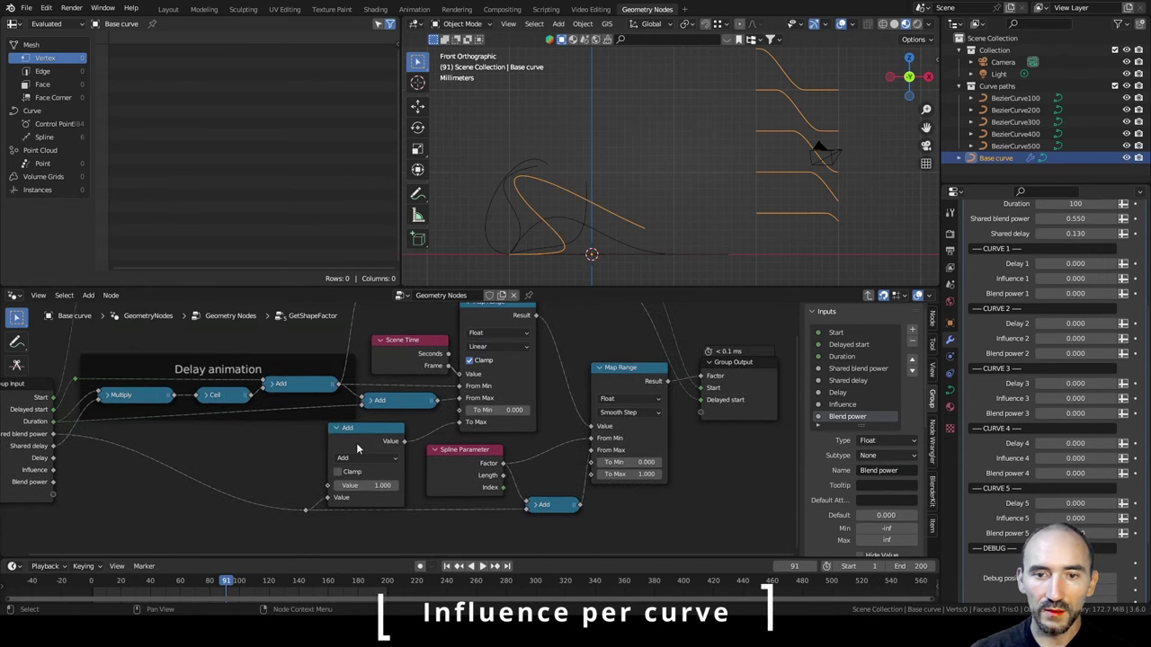
scroll(357, 444, down, 3)
middle_drag(390, 400, 339, 421)
drag(627, 403, 739, 404)
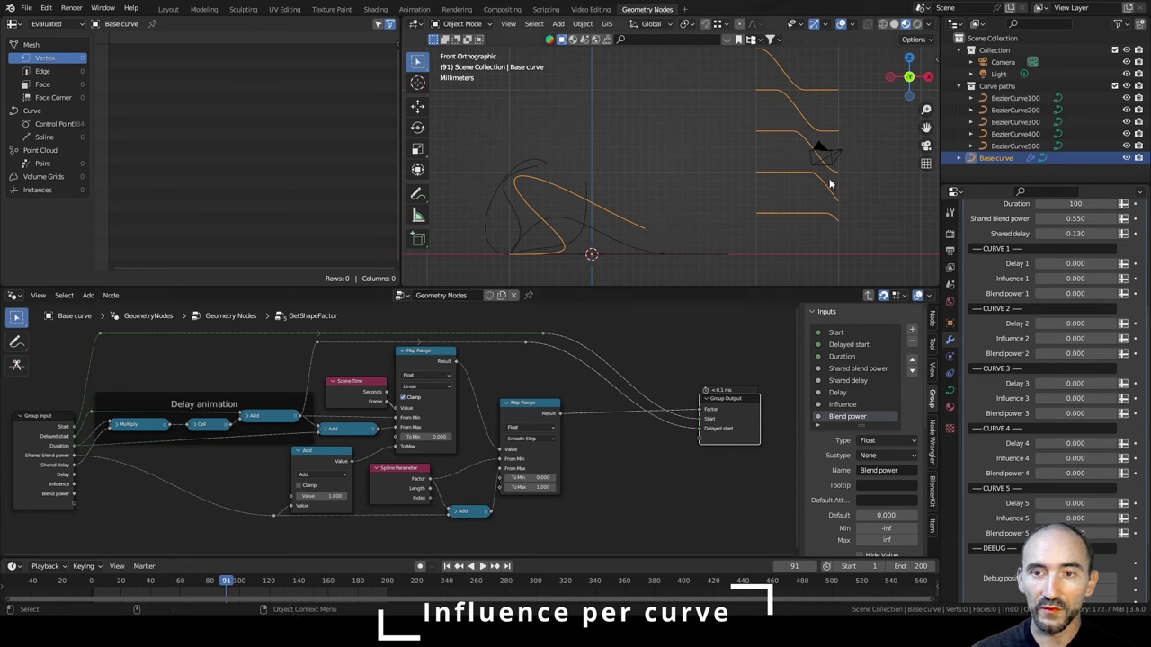
scroll(620, 436, up, 2)
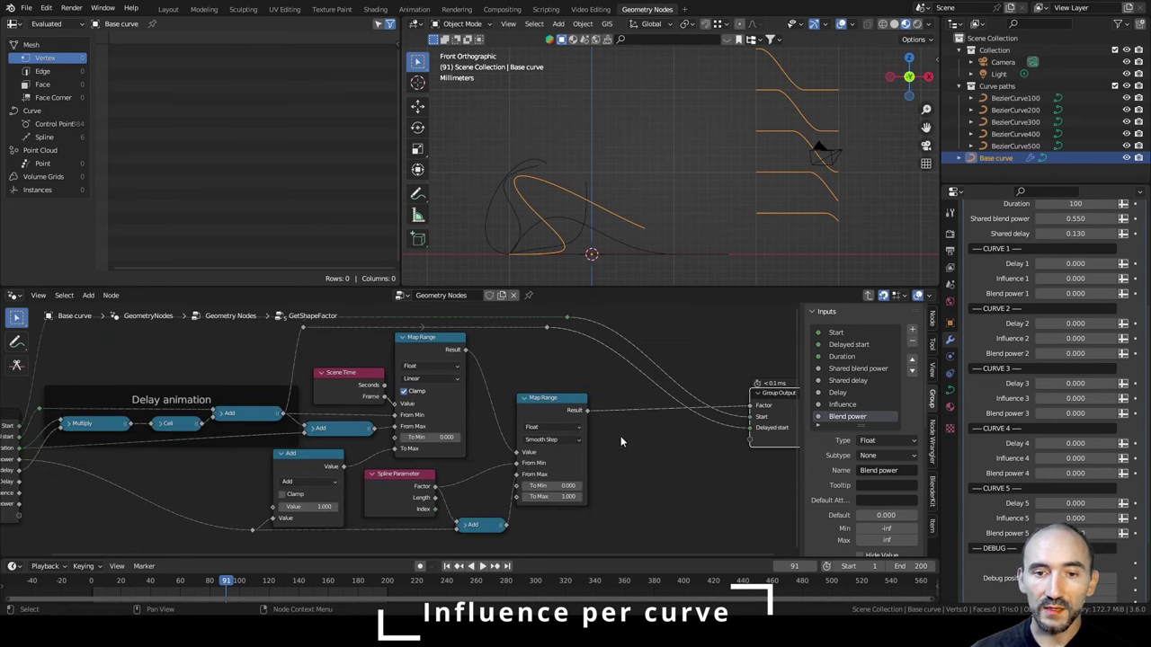
middle_drag(659, 413, 691, 392)
drag(626, 389, 672, 456)
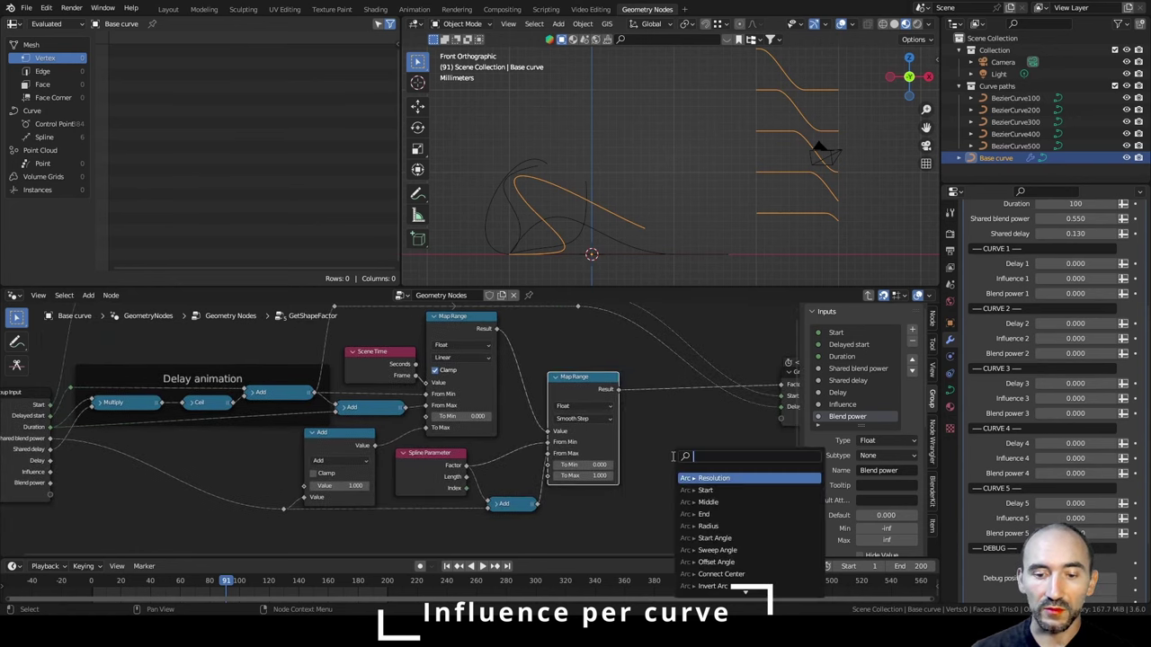
drag(108, 419, 688, 474)
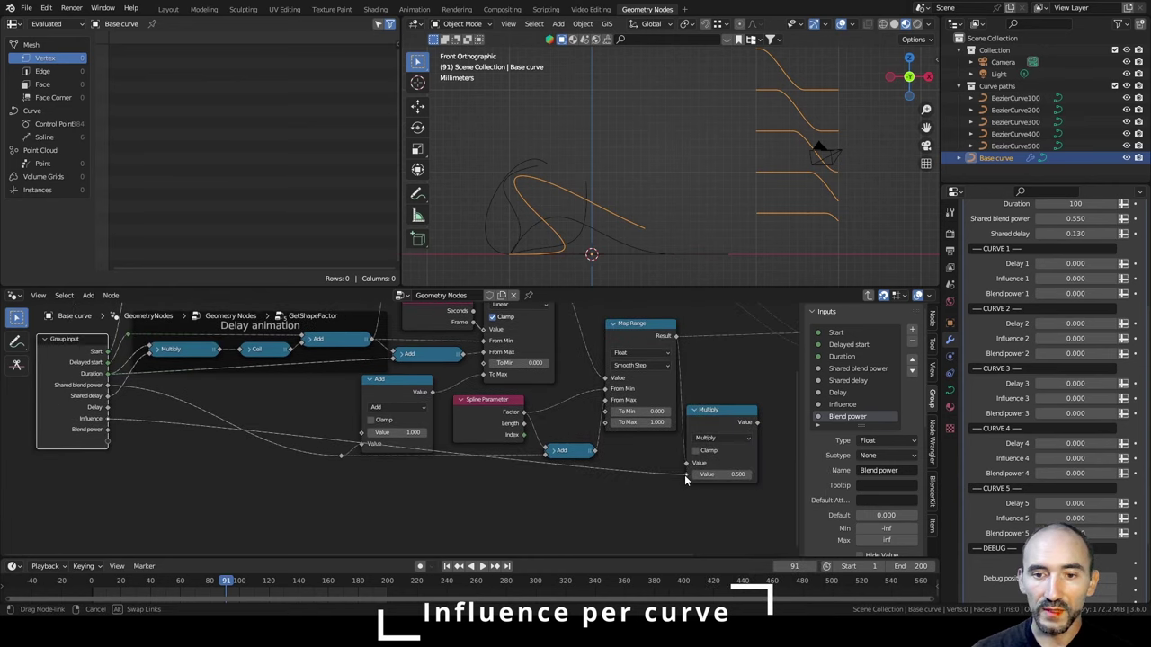
Collapse the Multiply node, place it below the Map Range and Group Output, and wrap it in a frame labelled Influence.
middle_drag(667, 474, 509, 438)
key(h)
drag(537, 432, 521, 499)
key(ctrl+j)
key(F2)
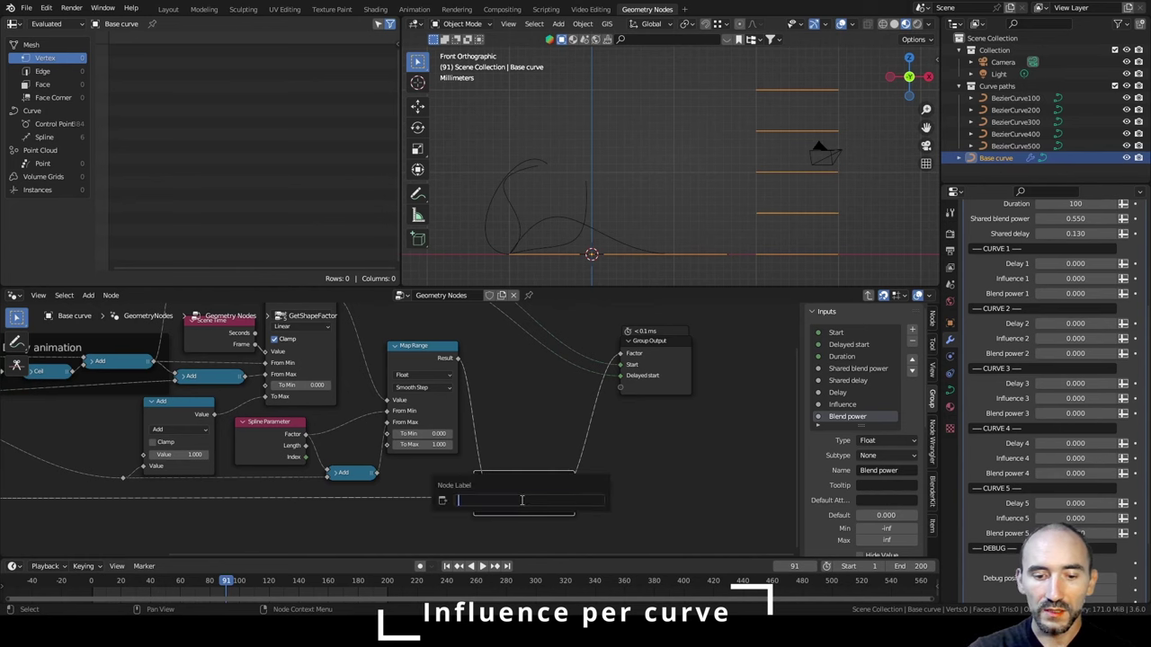
text(Influence)
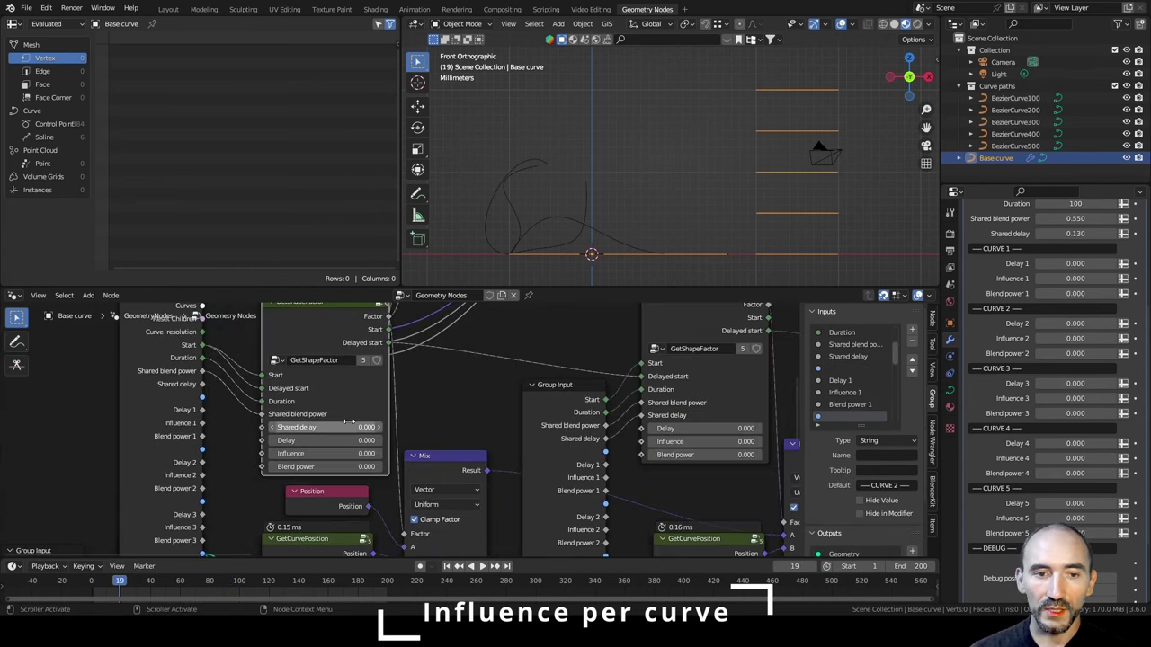
Connect each curve's numbered Influence input from the Group Input nodes to the Influence socket of its matching GetShapeFactor node.
drag(202, 423, 262, 453)
middle_drag(546, 416, 277, 382)
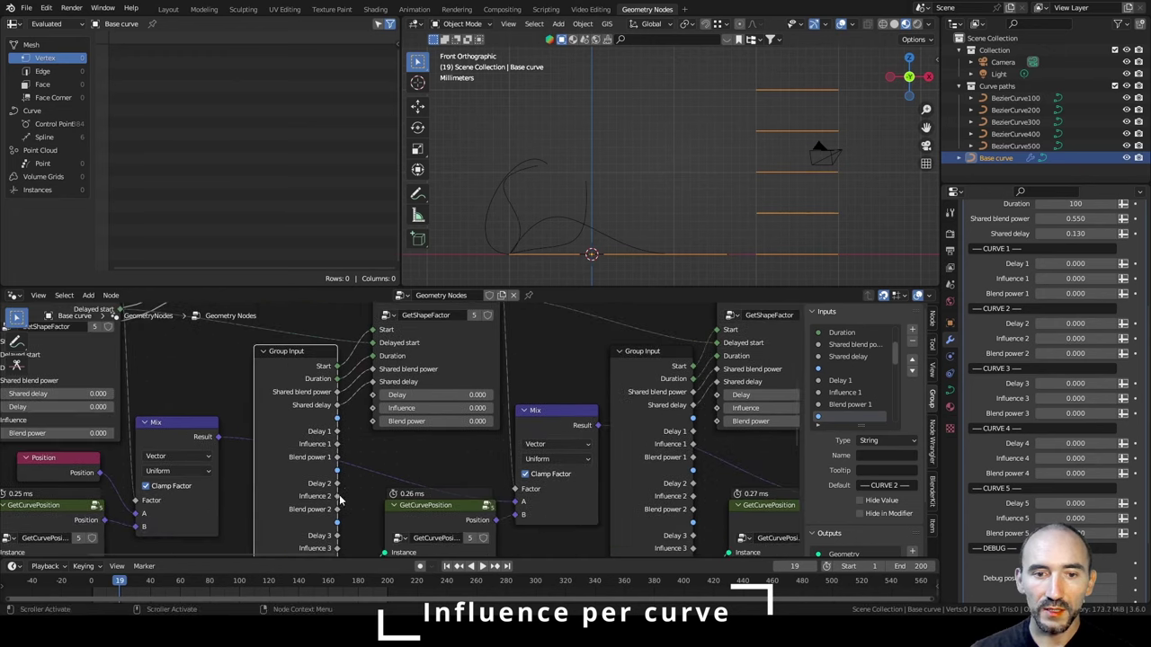
drag(338, 496, 373, 408)
middle_drag(613, 427, 286, 384)
middle_drag(422, 381, 476, 417)
scroll(479, 432, up, 2)
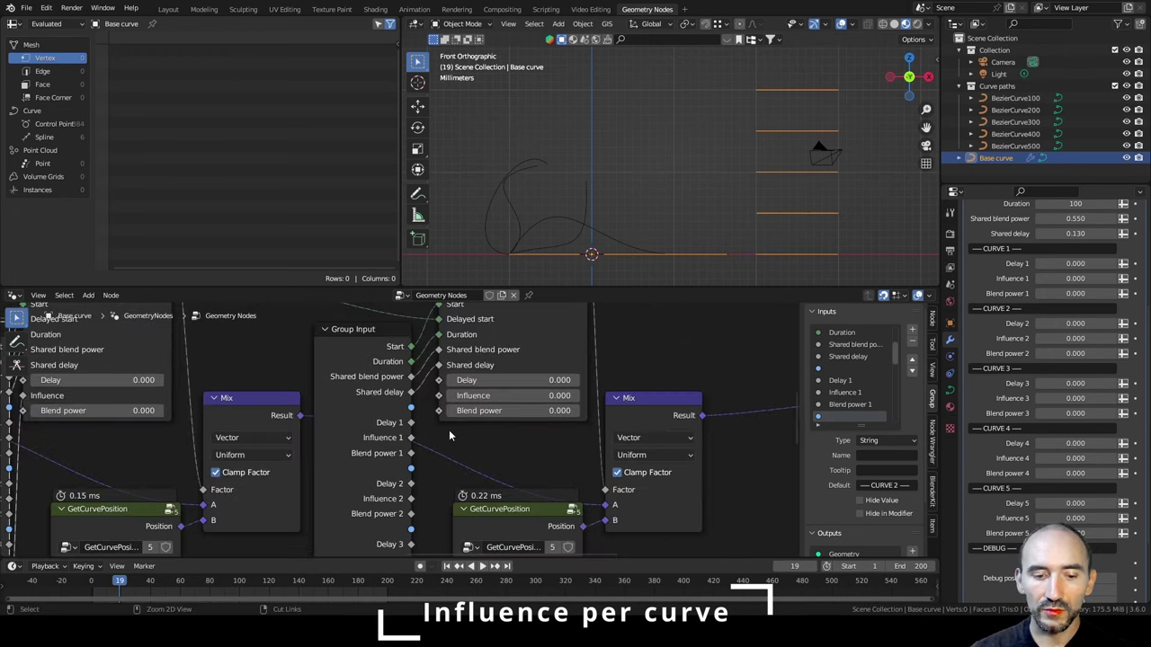
alt+right_drag(371, 396, 492, 363)
click(471, 514)
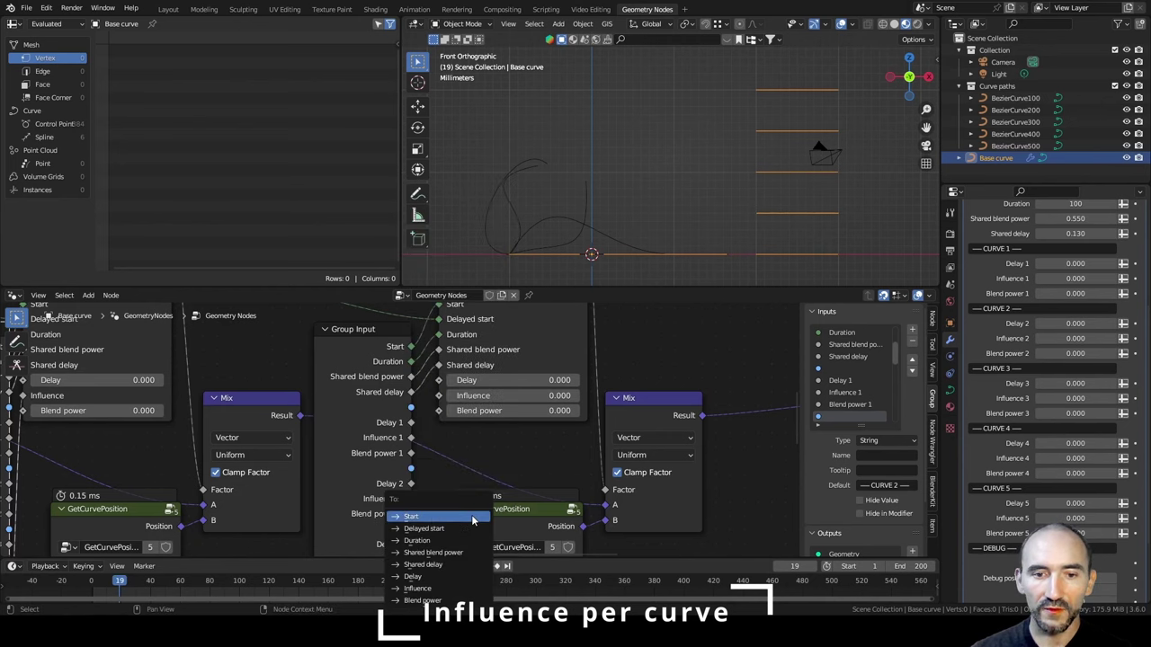
click(435, 587)
Set the subtype of the Influence 1 group input to Factor.
scroll(1046, 371, up, 3)
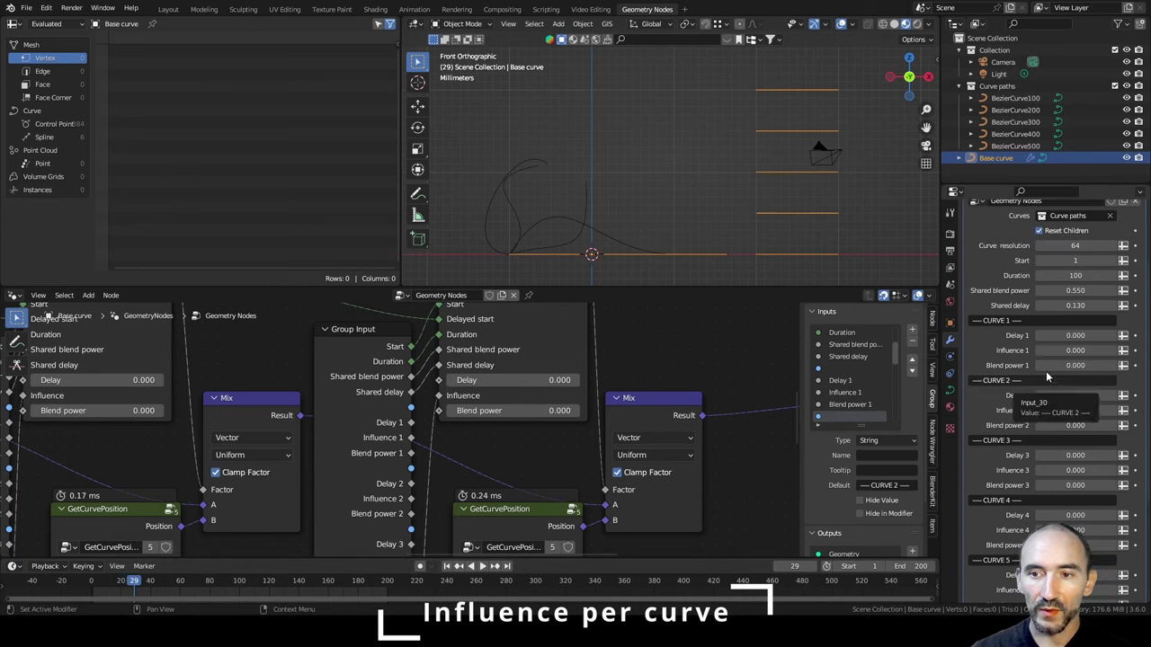
click(845, 381)
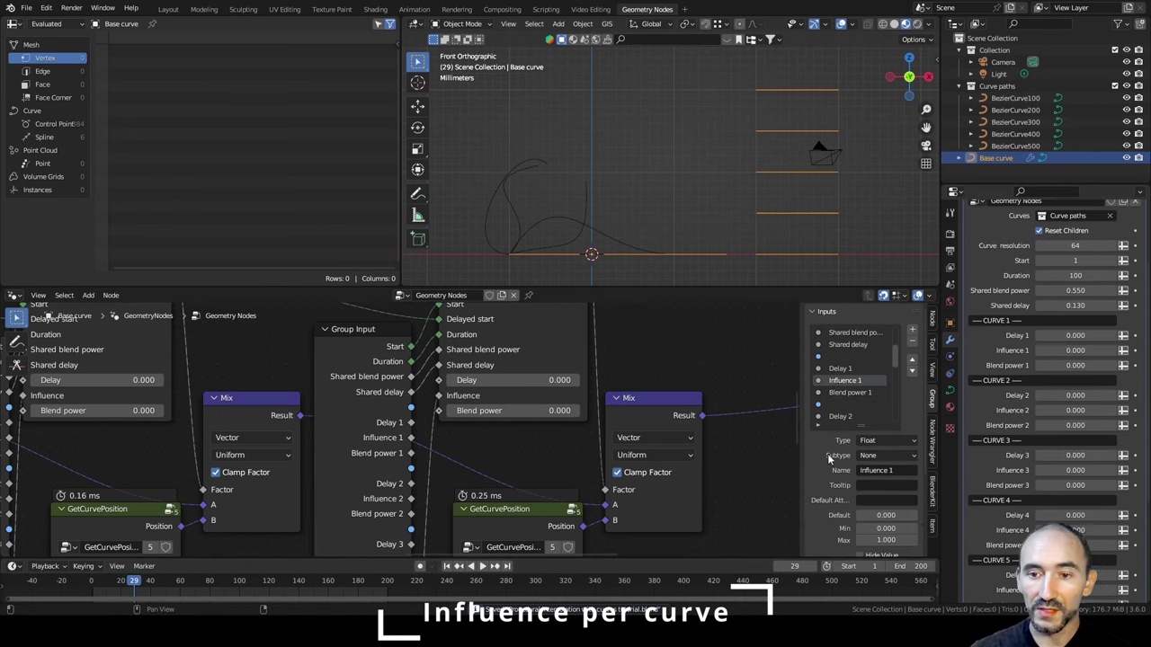
click(868, 455)
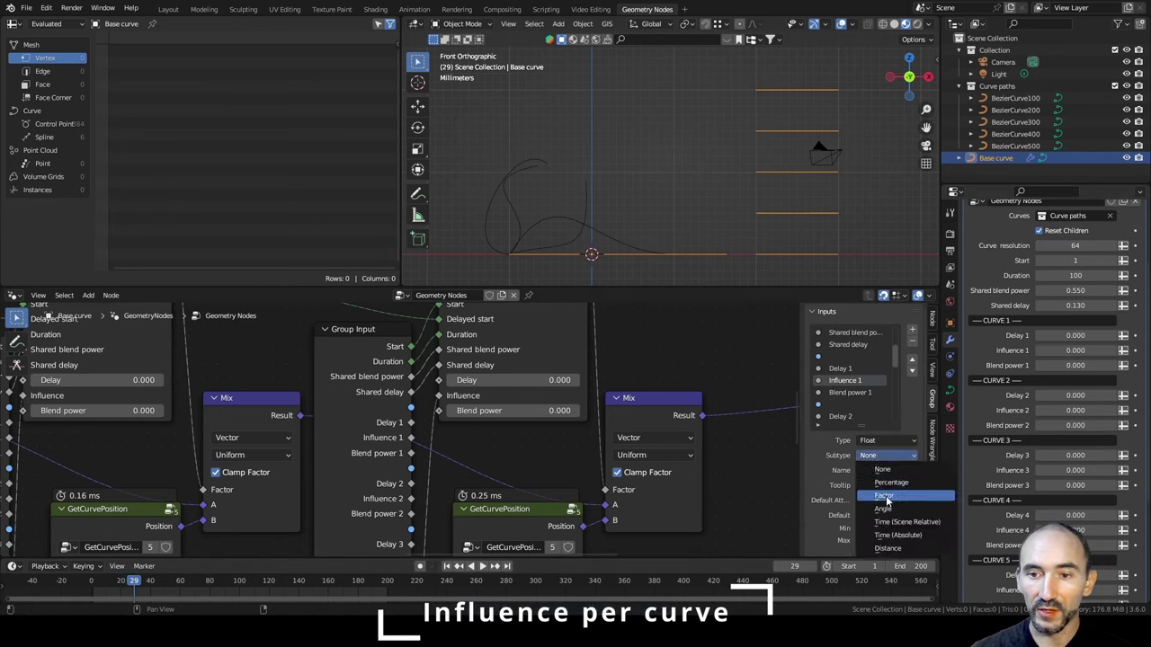
click(886, 497)
scroll(856, 373, up, 3)
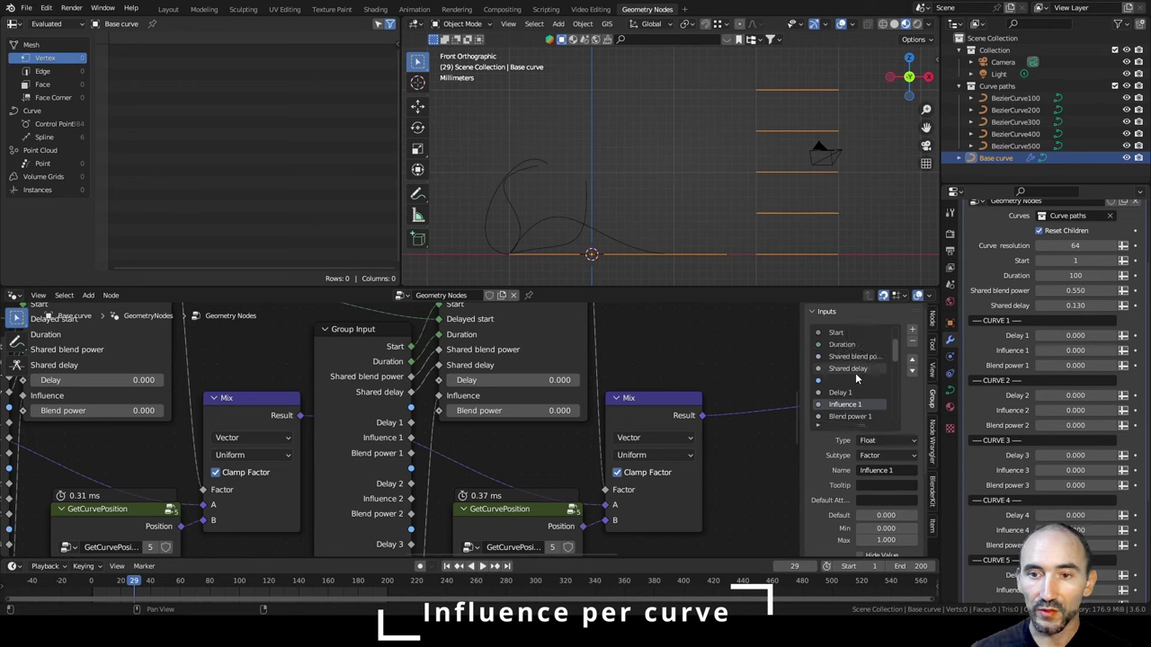
Set Influence 1 through Influence 5 to 1 in the Base curve's Geometry Nodes modifier and save the file.
scroll(856, 373, down, 3)
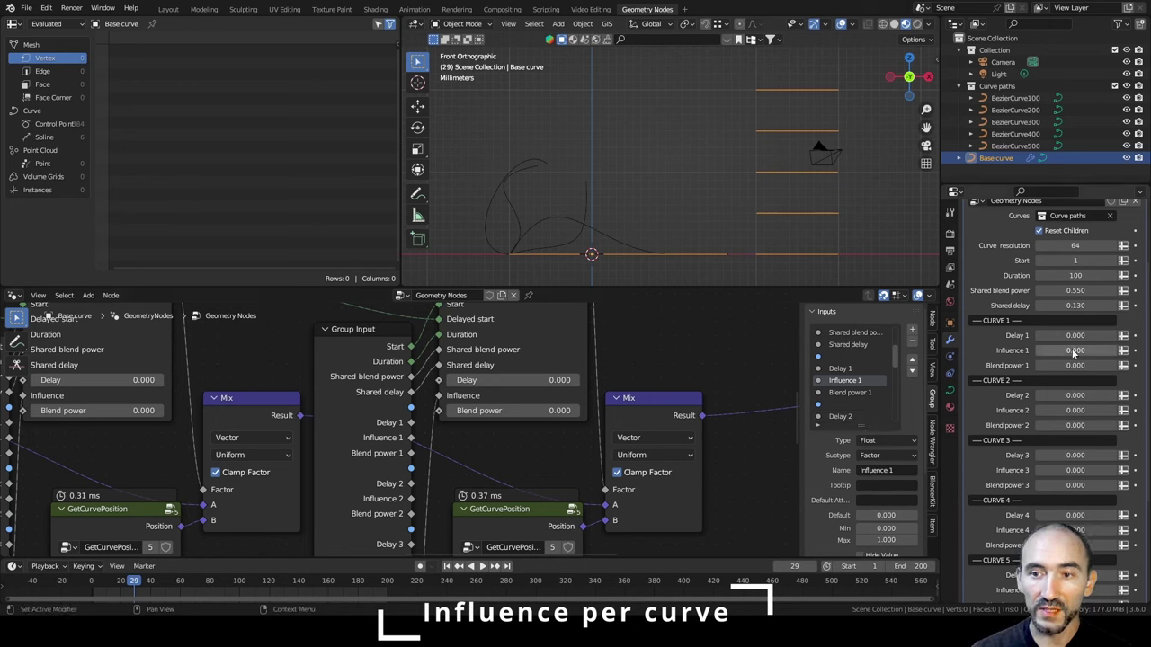
scroll(878, 380, down, 4)
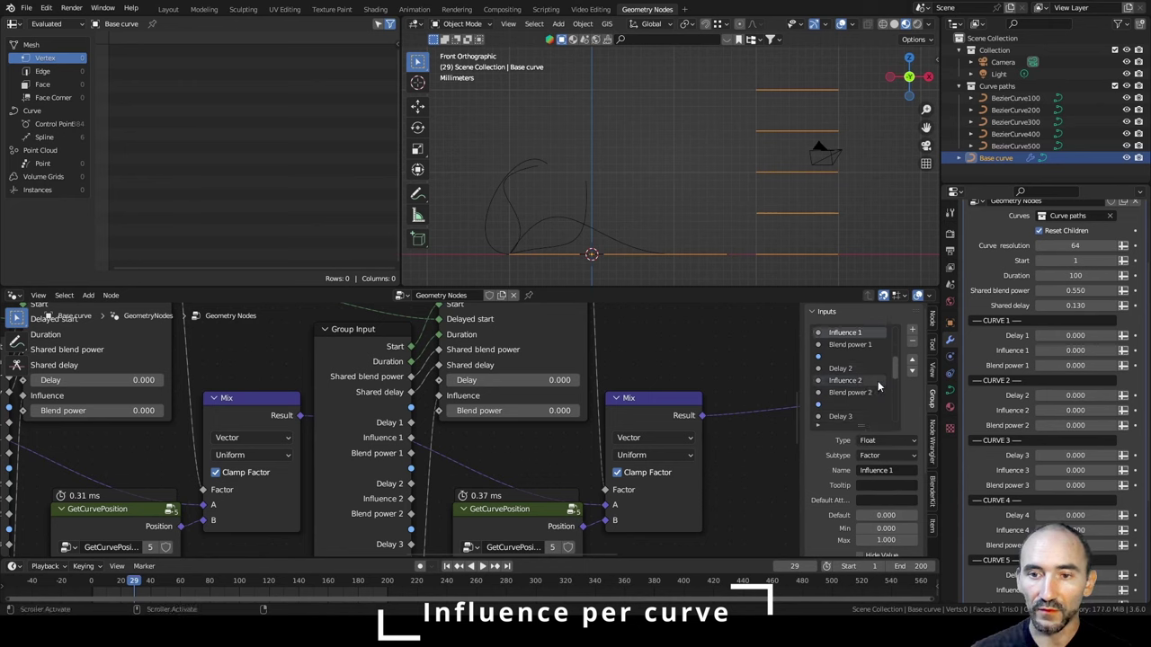
click(853, 381)
click(1064, 351)
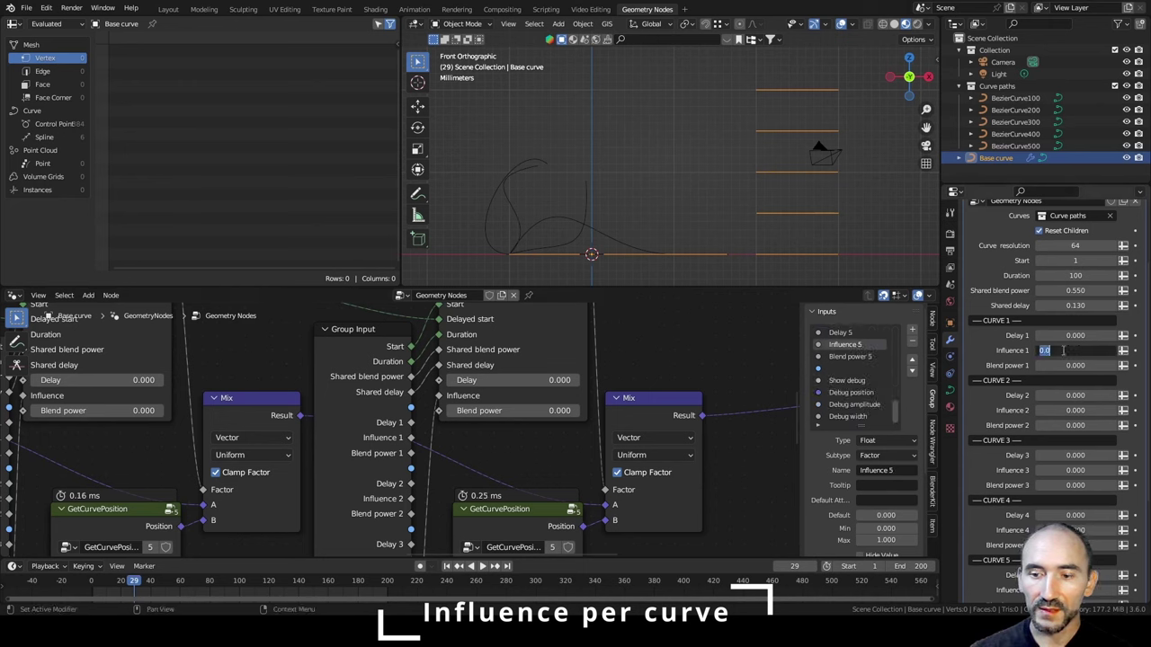
text(1)
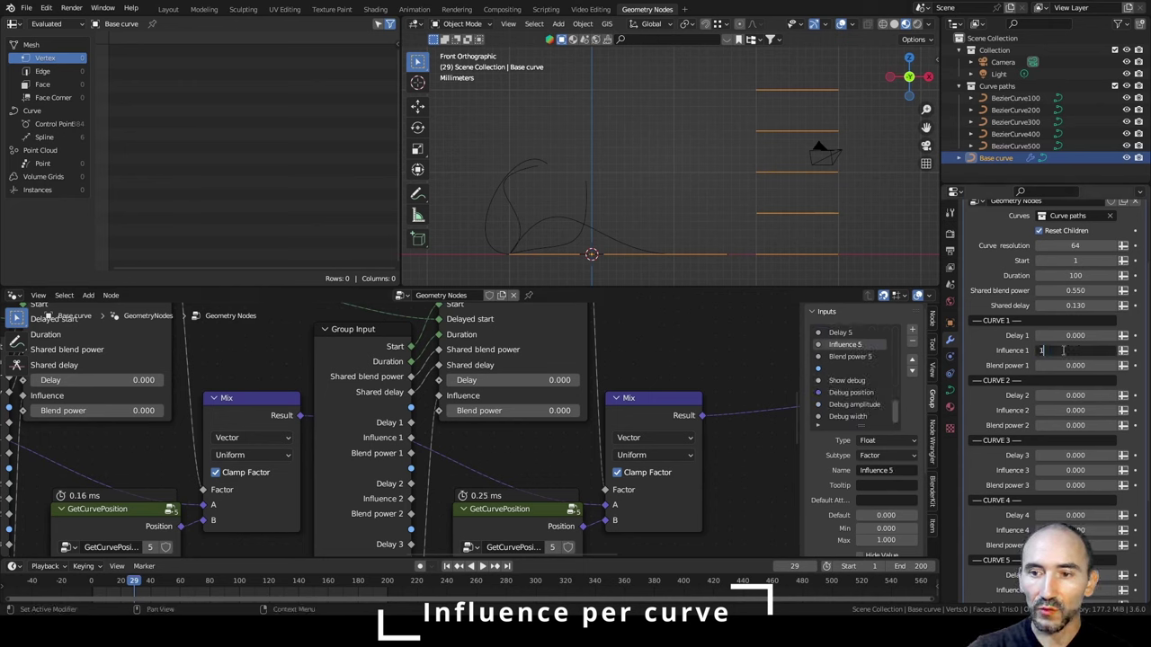
key(Tab)
key(Tab)
key(Tab)
text(1)
key(Tab)
key(Tab)
key(Tab)
text(1)
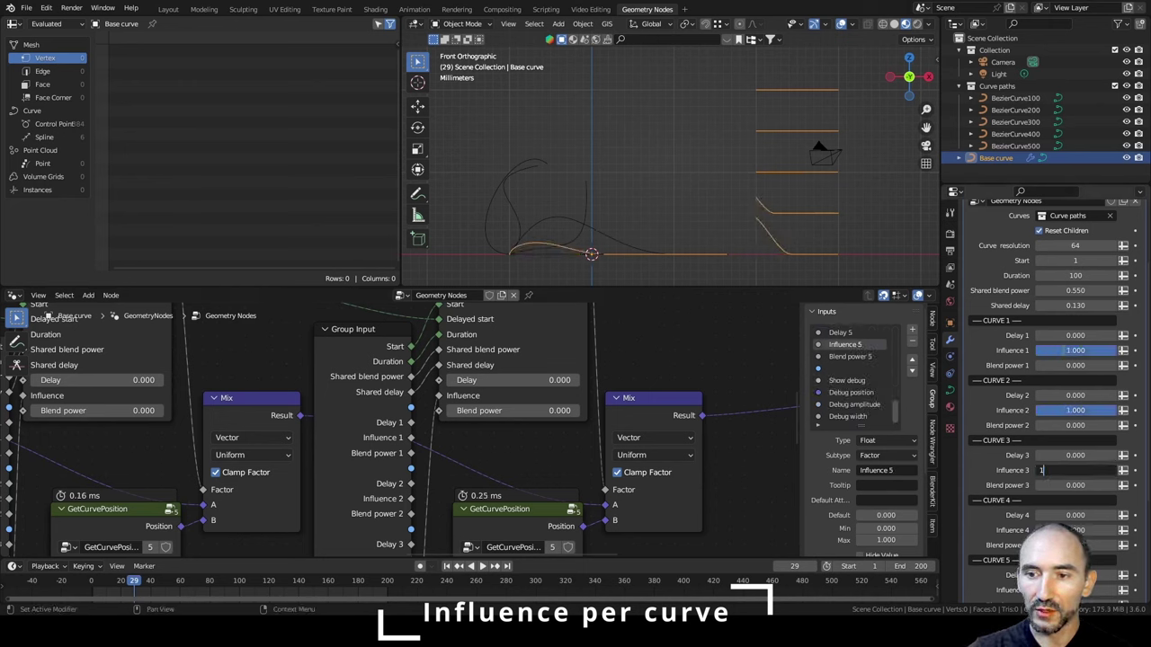
key(Tab)
key(Tab)
key(Tab)
text(1)
key(Tab)
key(Tab)
key(Tab)
text(1)
key(Return)
scroll(1065, 360, down, 3)
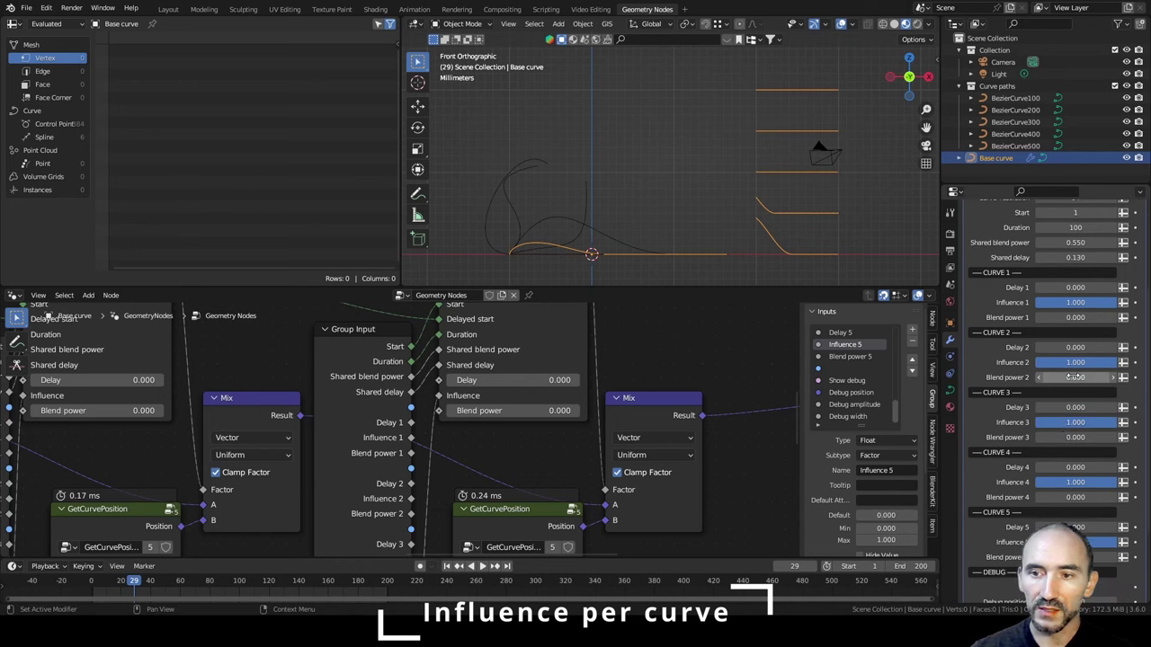
key(ctrl+s)
Advance the animation to frame 75 and annotate slashed zeros under MIX 1 and MIX 2 in the mixing diagram on the Note.002 layer.
drag(110, 585, 131, 582)
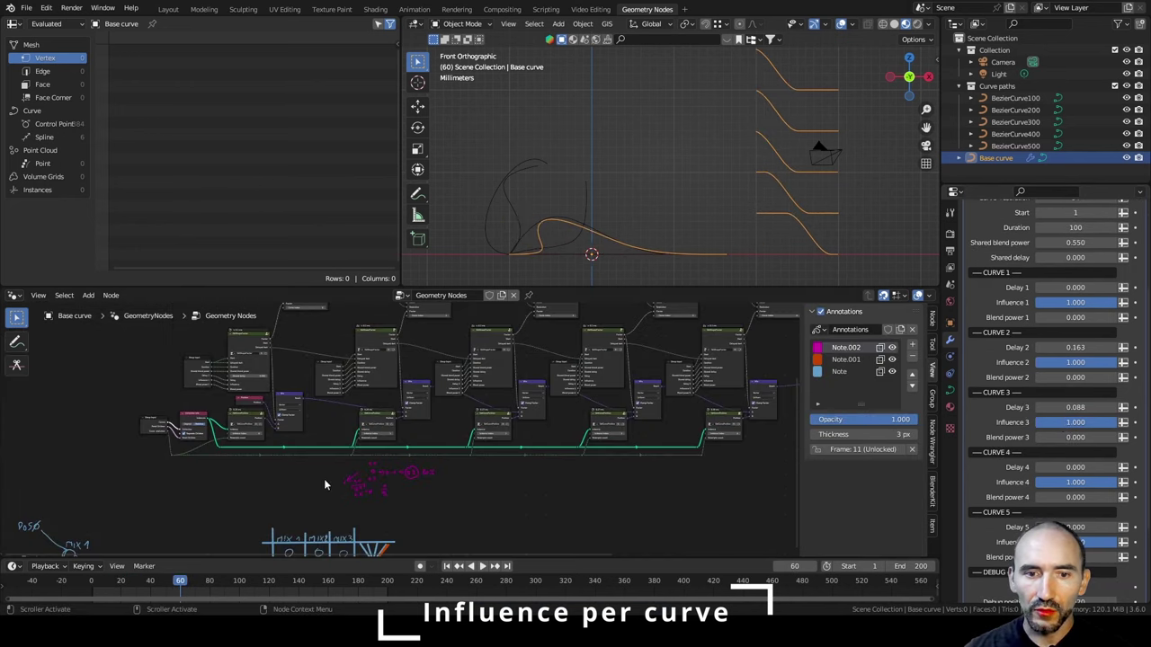
middle_drag(324, 479, 562, 311)
scroll(406, 412, up, 5)
scroll(407, 413, up, 1)
middle_drag(411, 400, 407, 413)
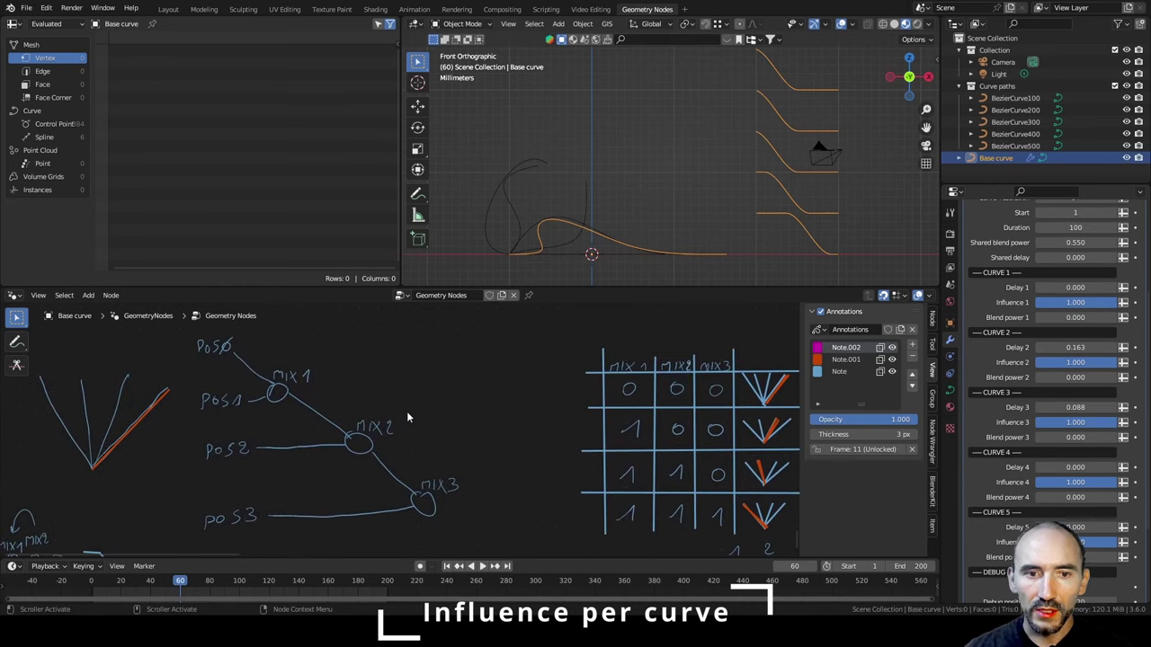
click(16, 341)
key(space)
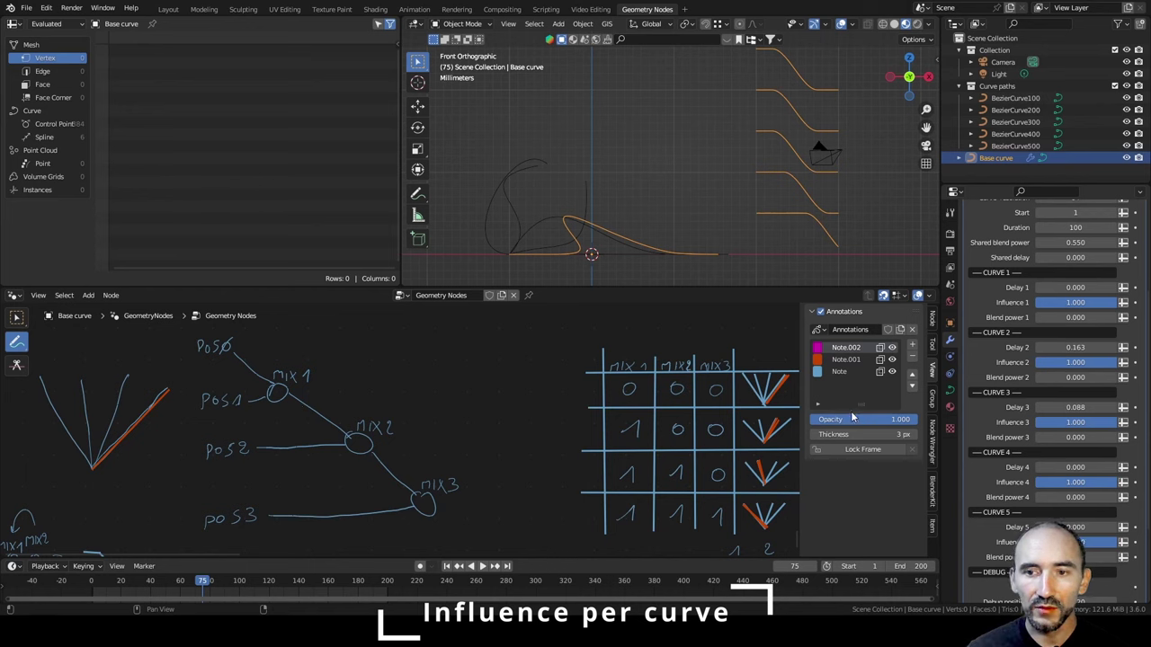
click(270, 416)
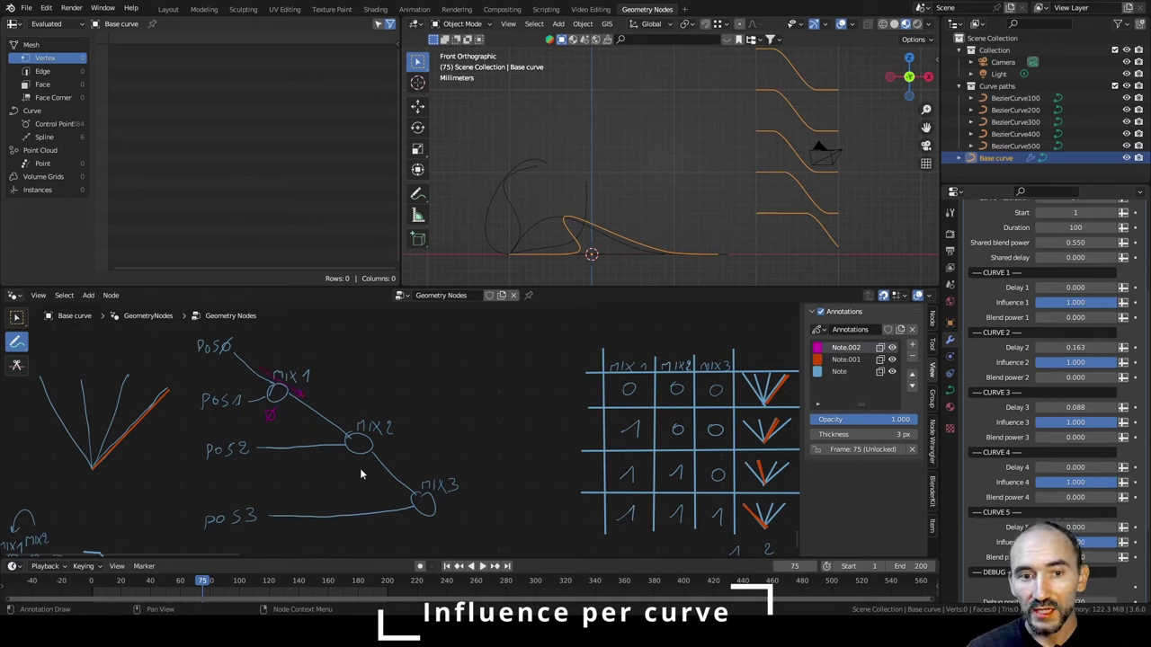
drag(351, 460, 355, 470)
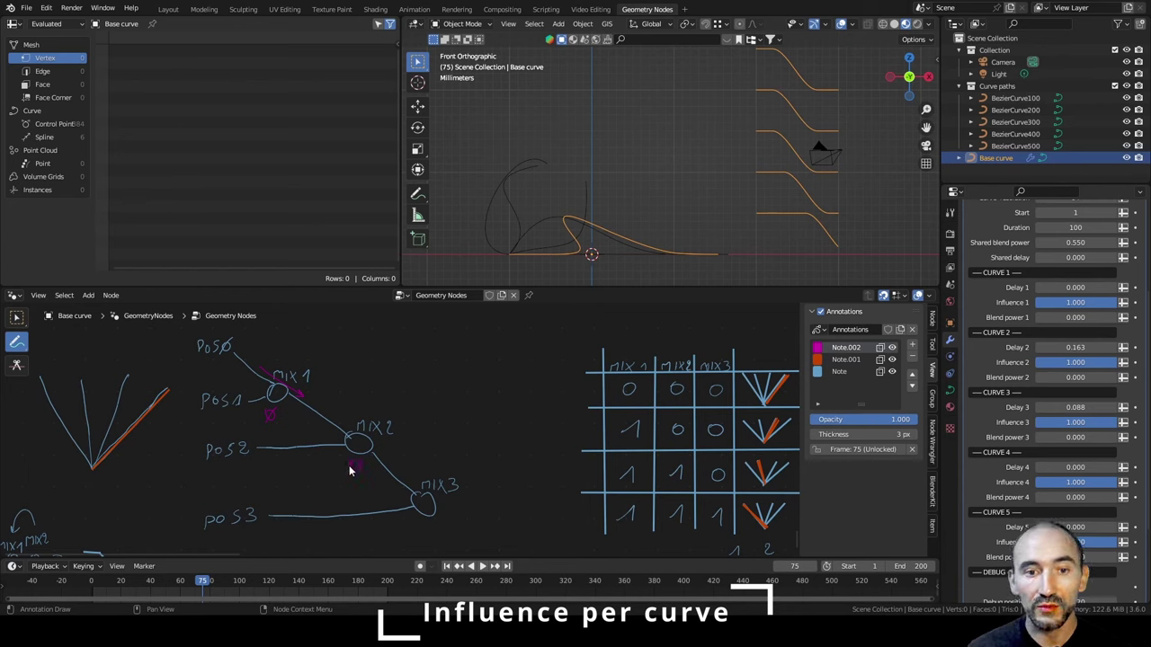
drag(351, 476, 359, 458)
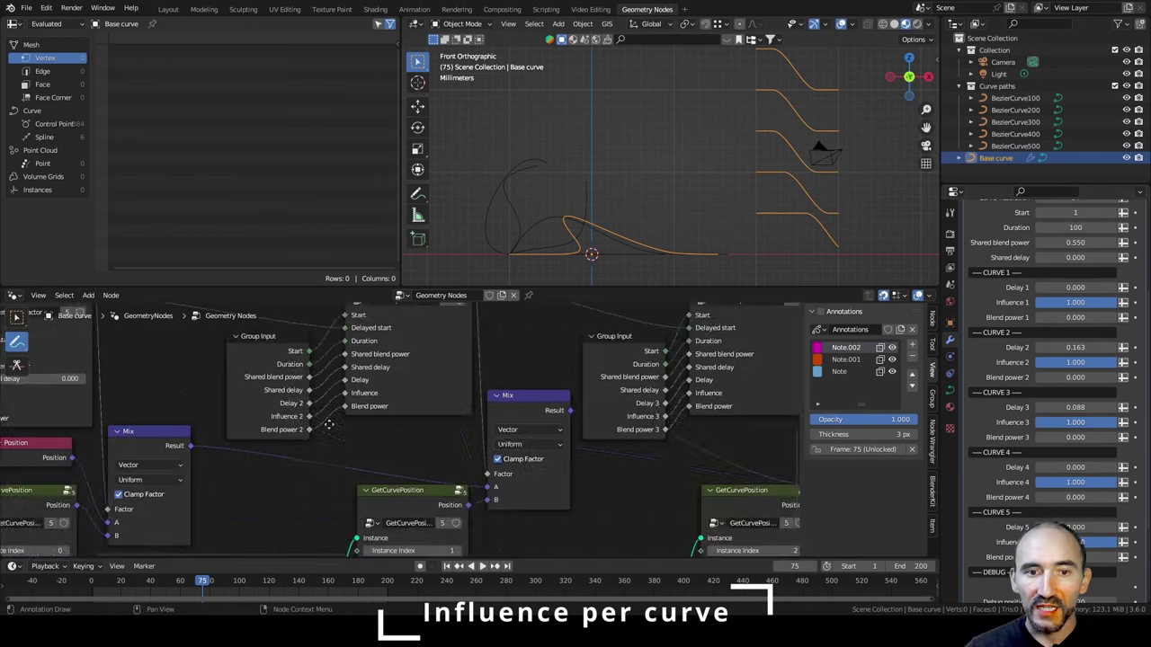
Inside the GetShapeFactor group, create an Add math node that sums the Shared delay and Delay inputs.
middle_drag(450, 445, 534, 463)
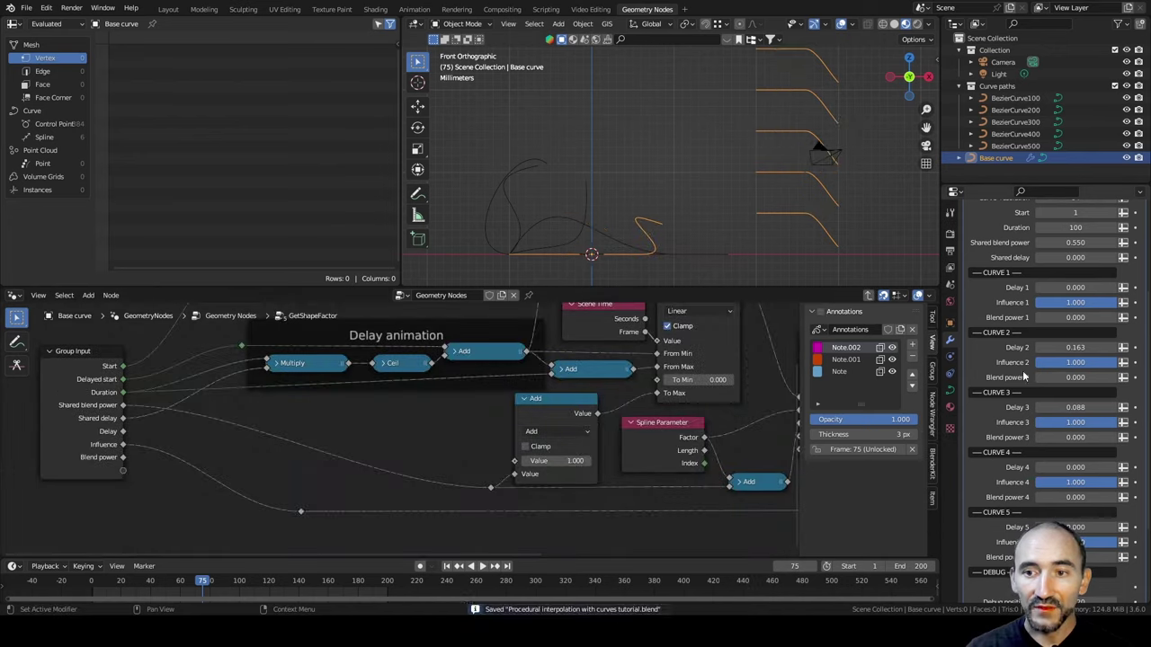
middle_drag(262, 439, 291, 441)
scroll(313, 448, up, 4)
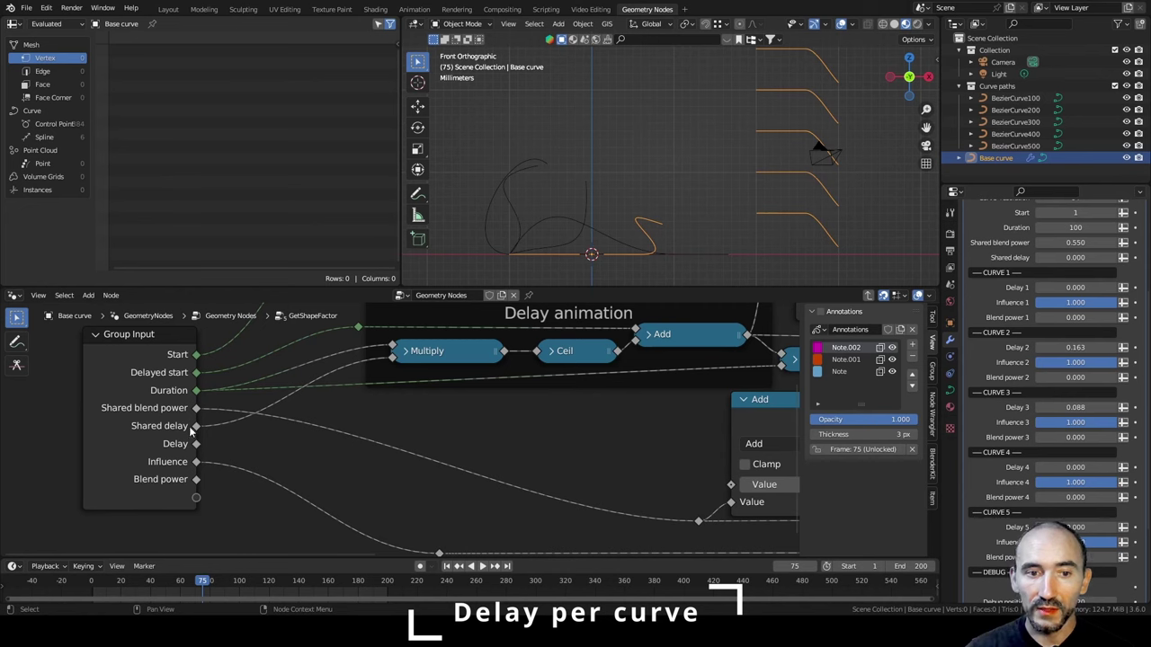
drag(196, 425, 266, 436)
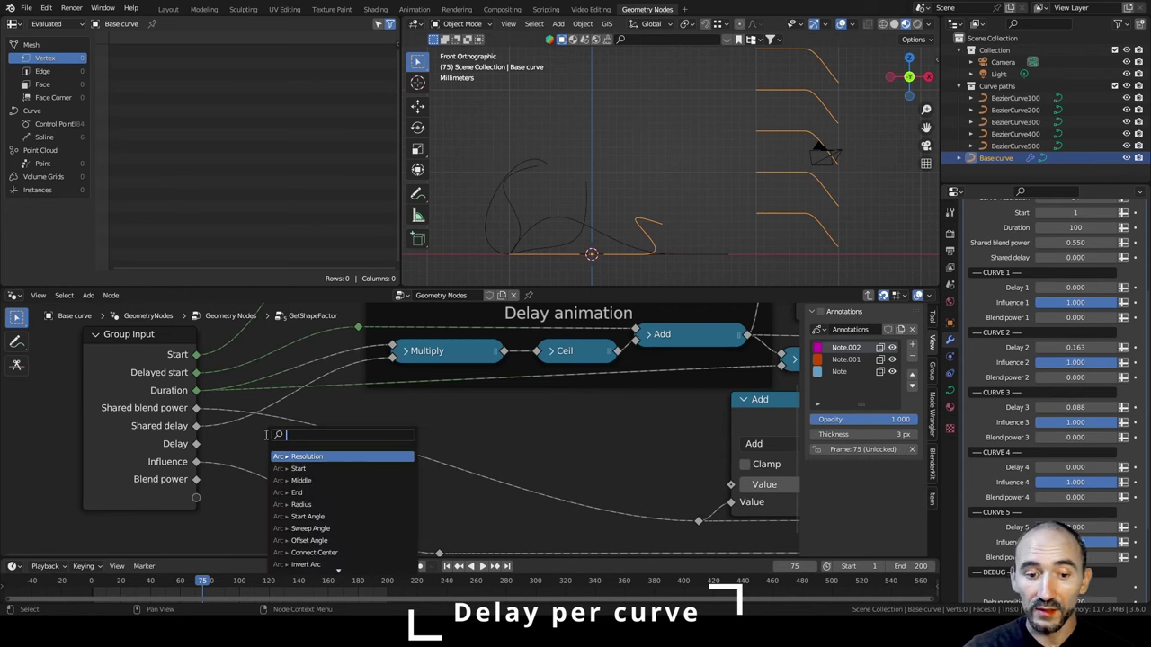
text(add)
key(Return)
click(232, 413)
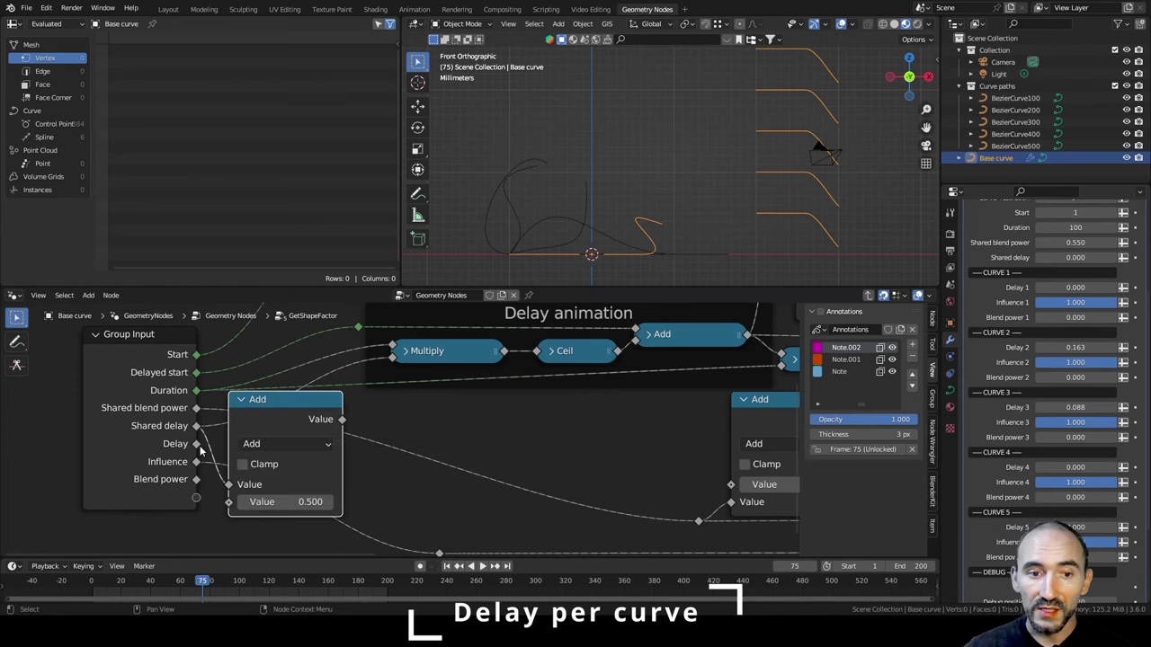
drag(198, 444, 265, 499)
Connect the delay sum to the second input of the Multiply node in Delay animation and collapse the new Add node.
drag(341, 420, 390, 359)
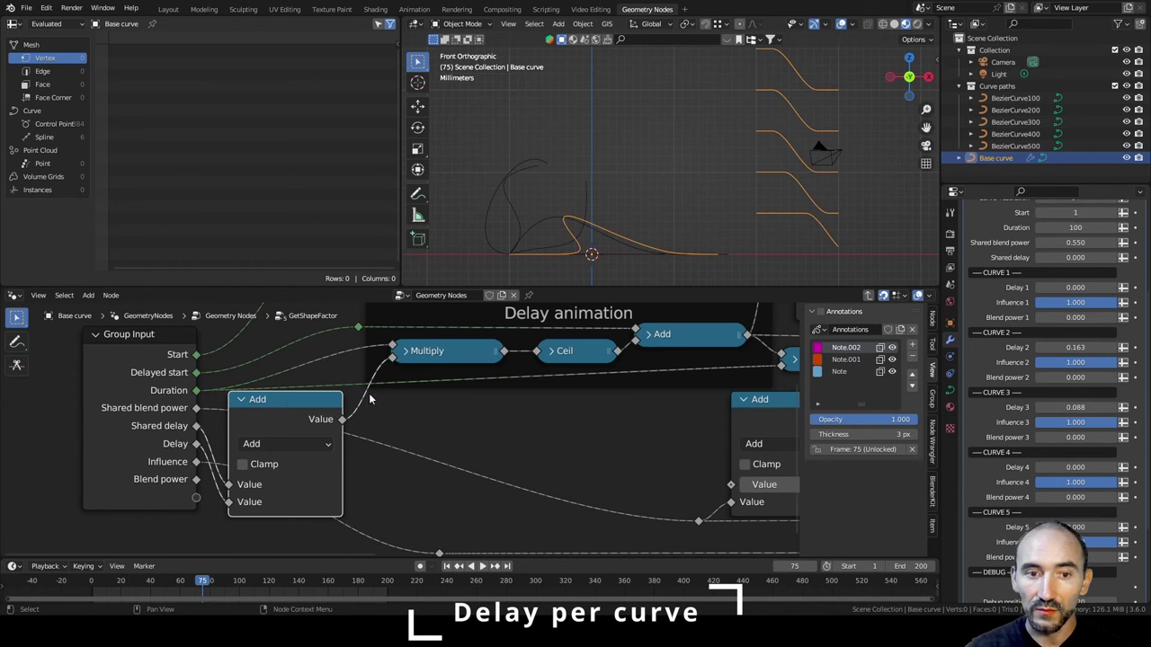
mouse_move(303, 422)
mouse_down()
mouse_move(388, 434)
mouse_move(301, 406)
mouse_move(303, 438)
mouse_up()
key(h)
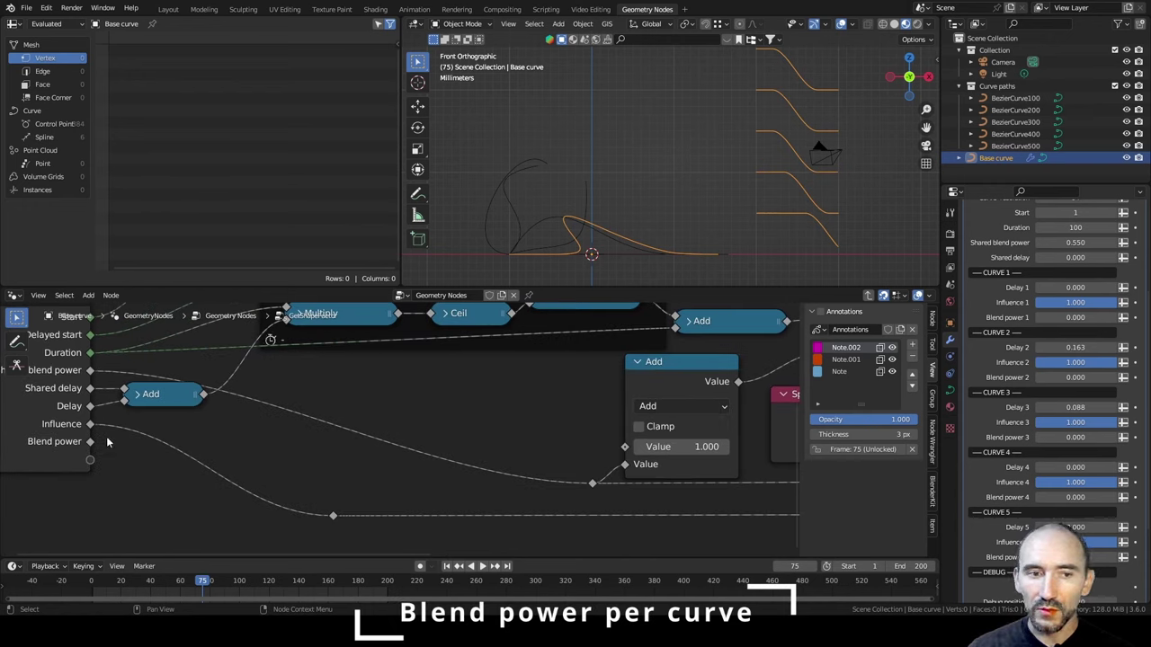
Create a second Add math node that sums the Shared blend power and Blend power inputs.
middle_drag(87, 369, 157, 360)
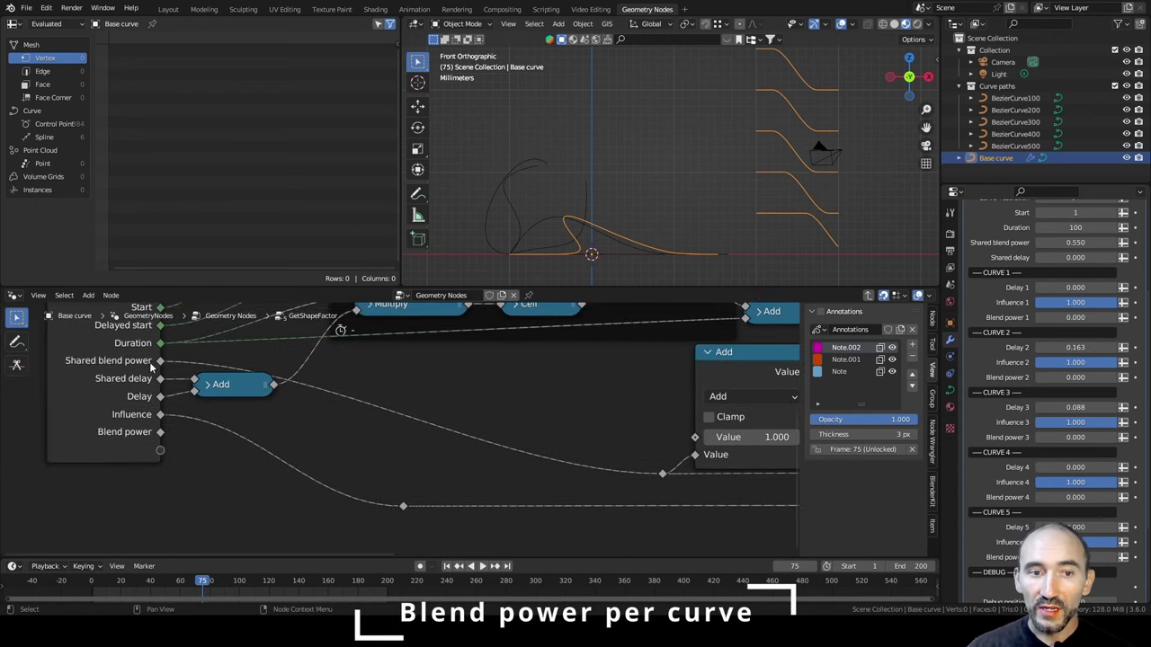
drag(160, 361, 380, 454)
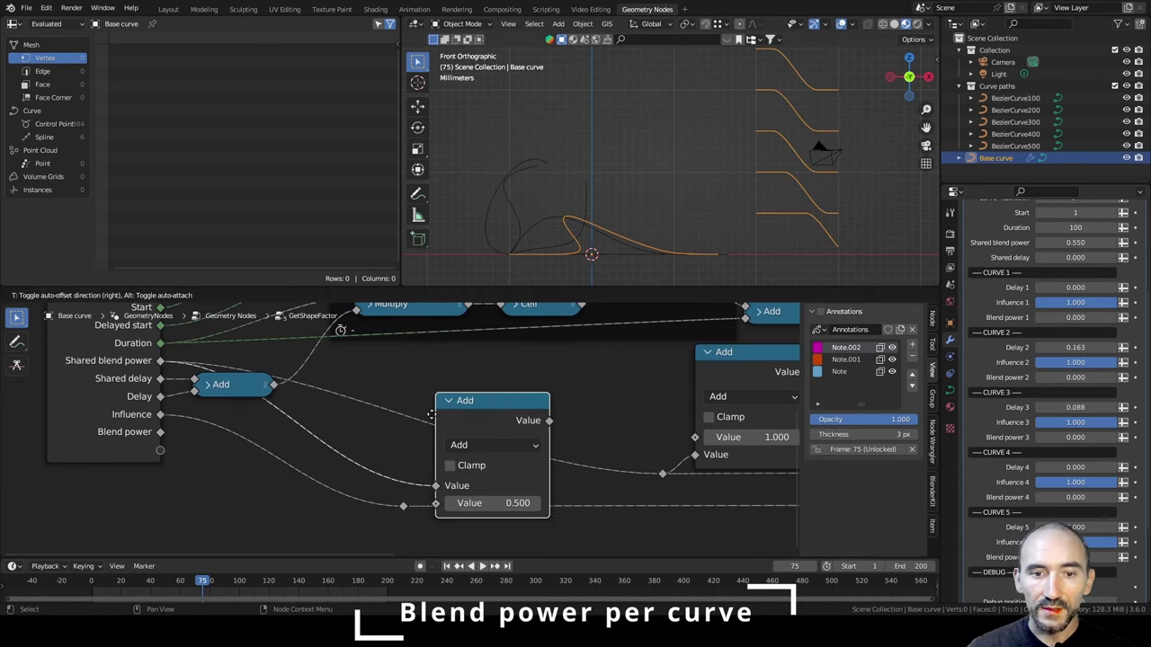
click(423, 413)
drag(160, 432, 419, 504)
Connect the blend power sum to the reroute feeding the next Add node and collapse the new node.
drag(471, 412, 472, 381)
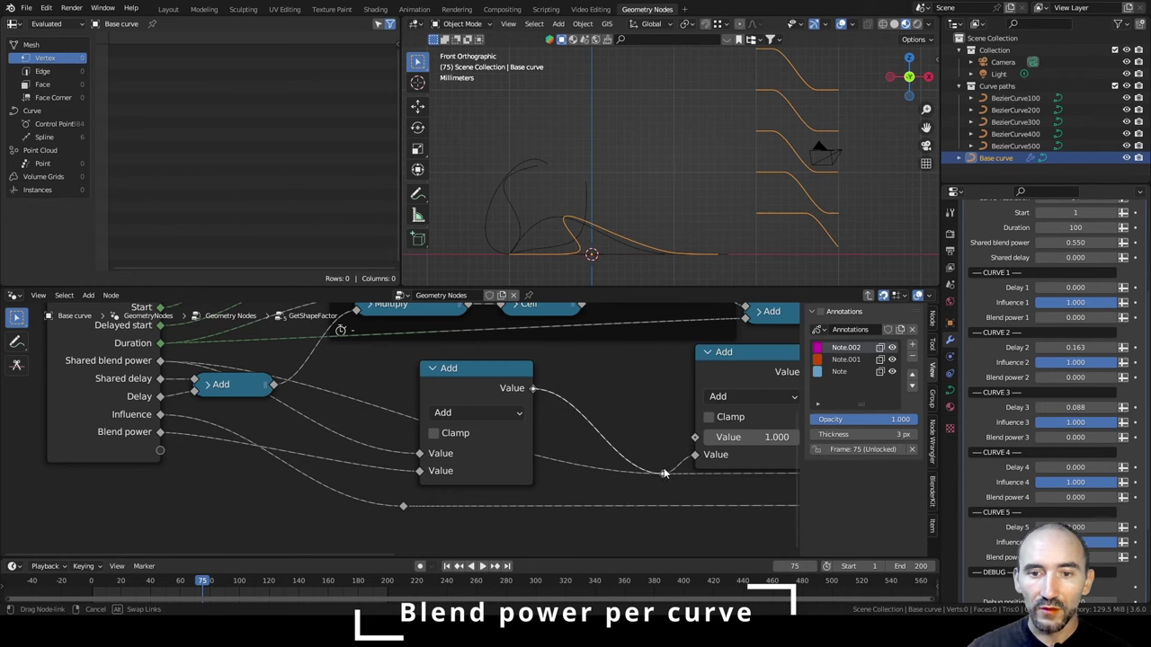
middle_drag(513, 410, 410, 421)
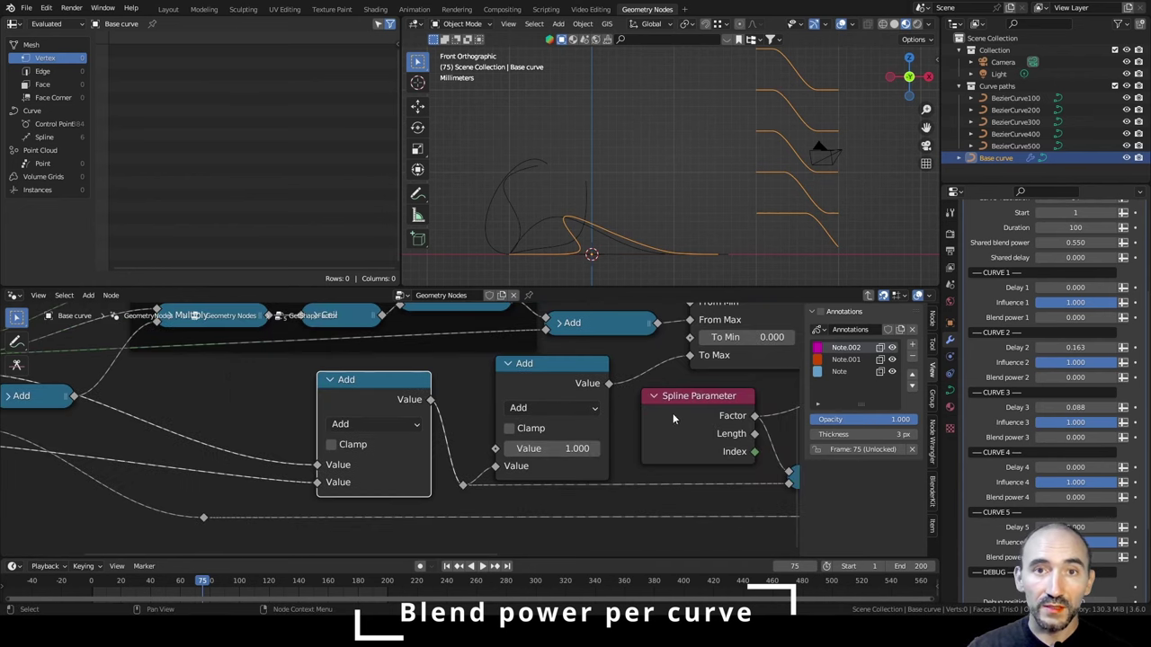
key(h)
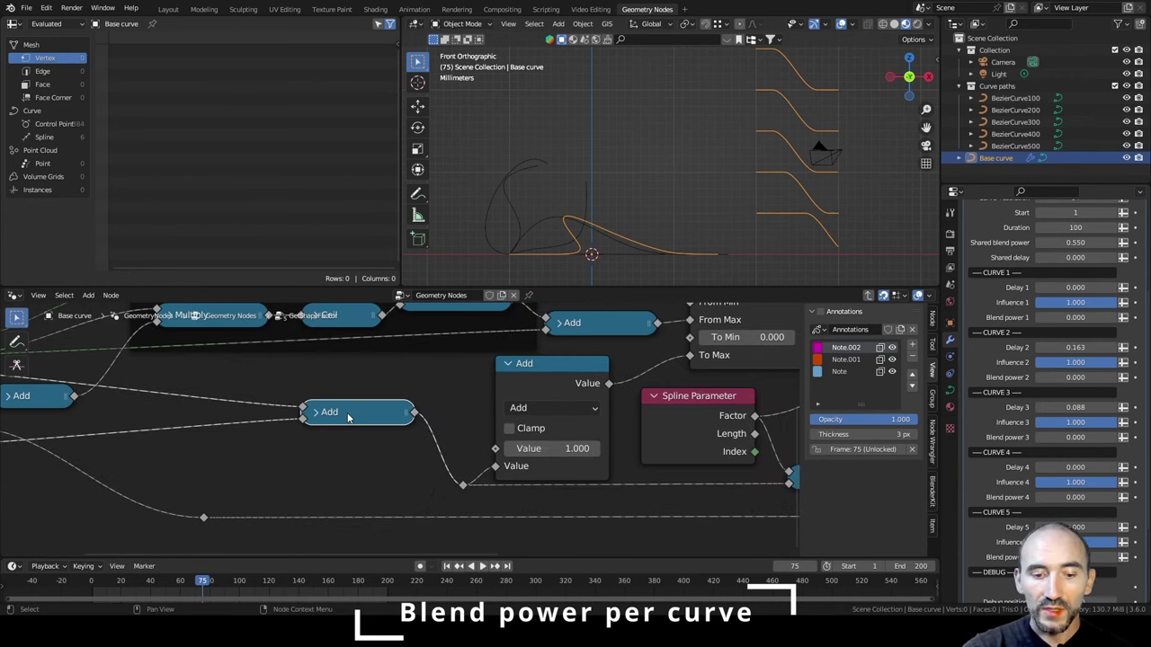
key(F2)
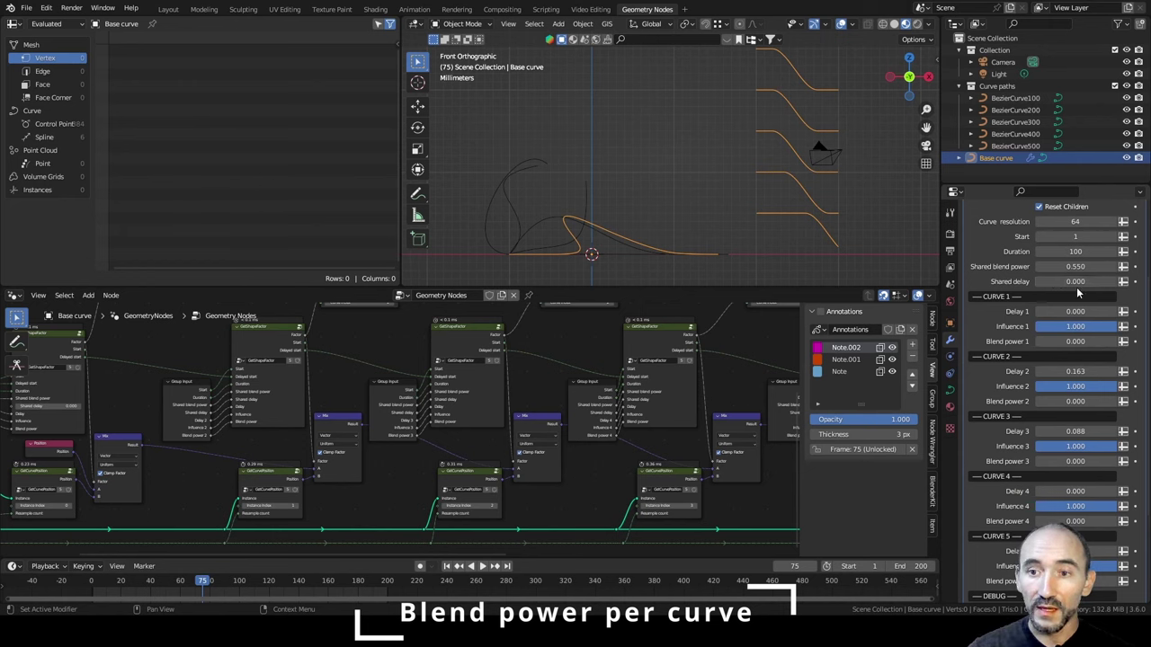
Set Delay 2 to 0.192 and Delay 3 to 0.131 in the Base curve's modifier.
mouse_move(1070, 372)
mouse_down()
mouse_move(1111, 371)
mouse_move(1070, 371)
mouse_up()
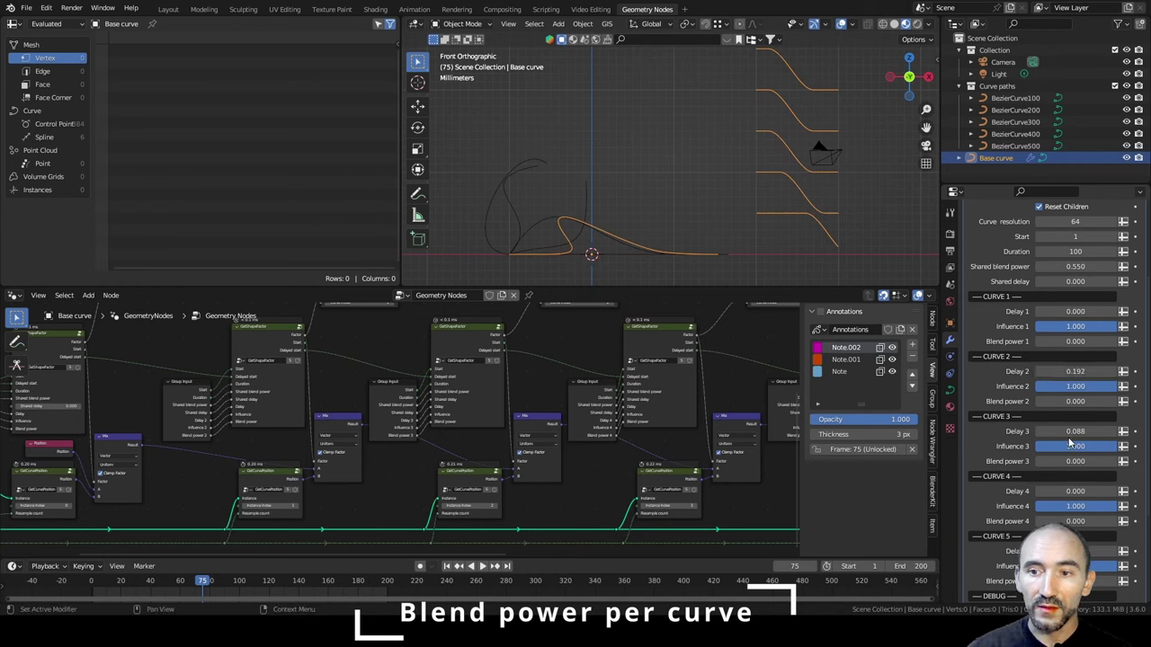
scroll(1076, 489, down, 2)
scroll(1076, 489, down, 1)
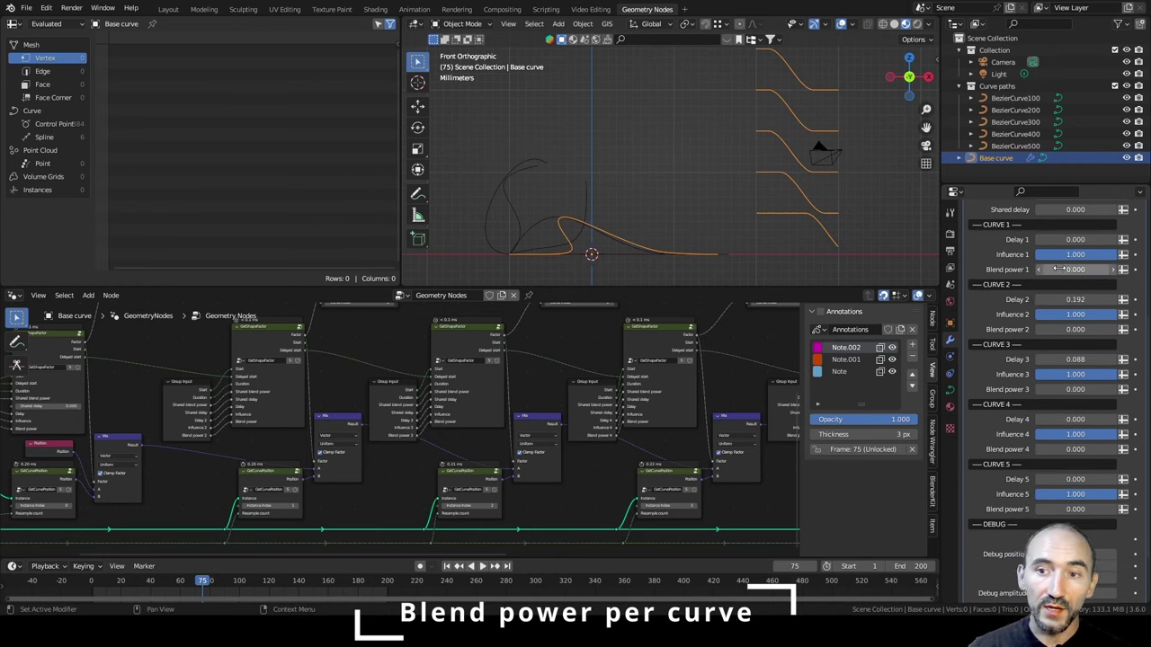
scroll(1068, 402, up, 5)
scroll(1068, 402, down, 3)
mouse_move(1070, 408)
mouse_down()
mouse_move(1098, 407)
mouse_move(1055, 407)
mouse_move(1093, 407)
mouse_up()
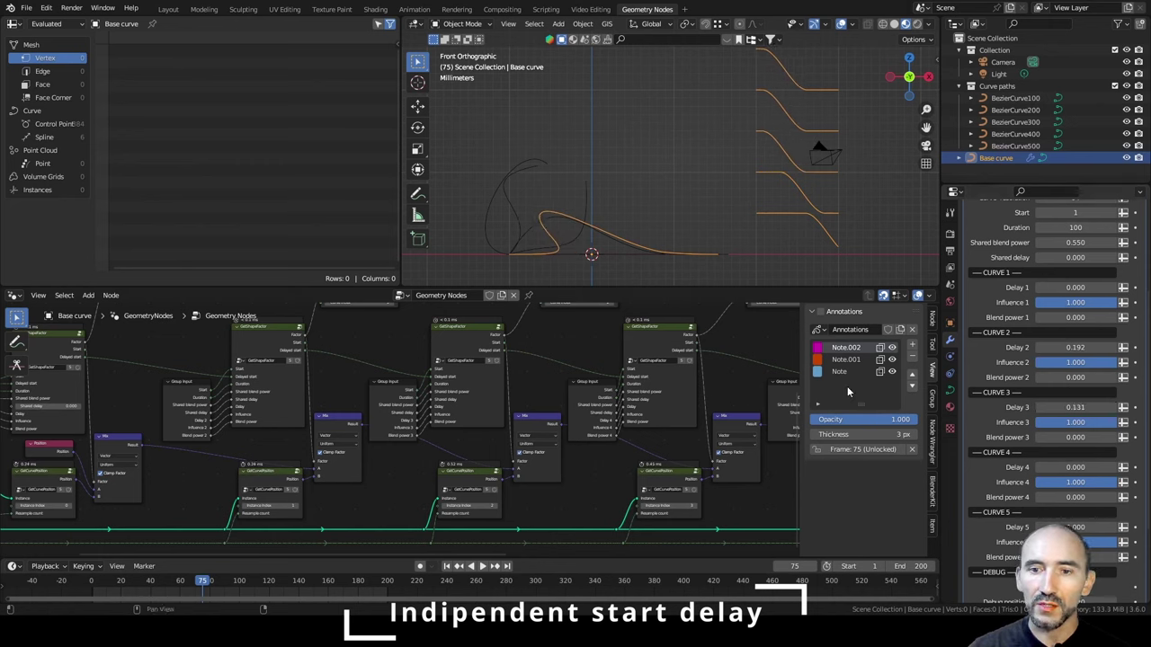
Add a Boolean group input below Delay 2 and name it Linked delay 2.
click(931, 398)
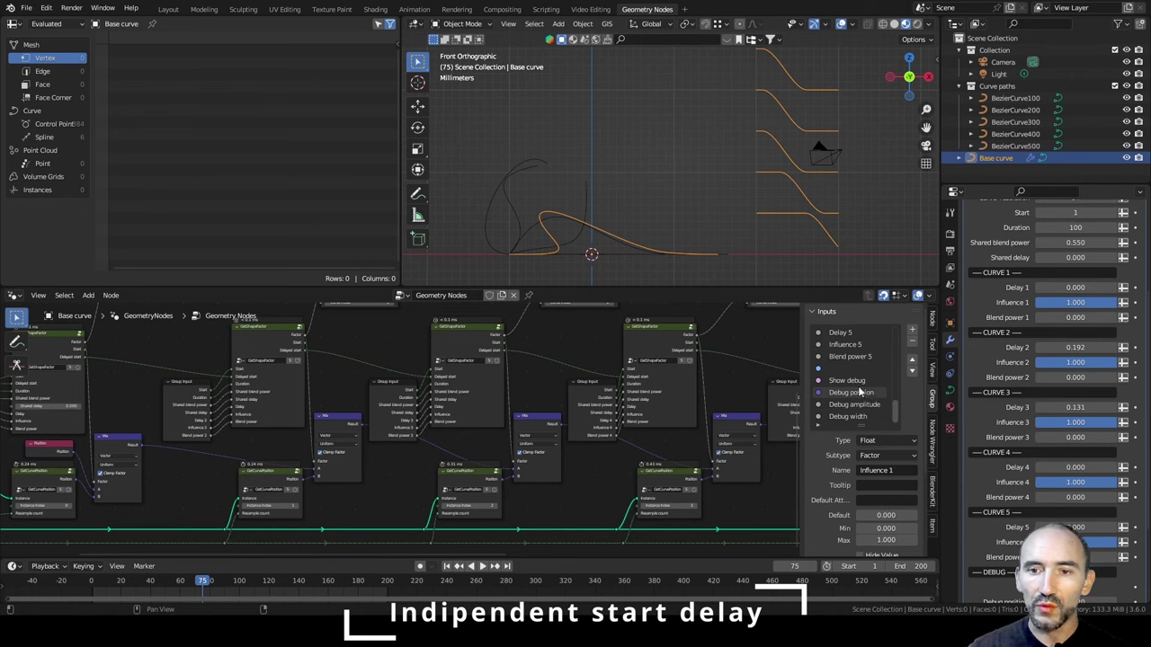
scroll(858, 393, up, 5)
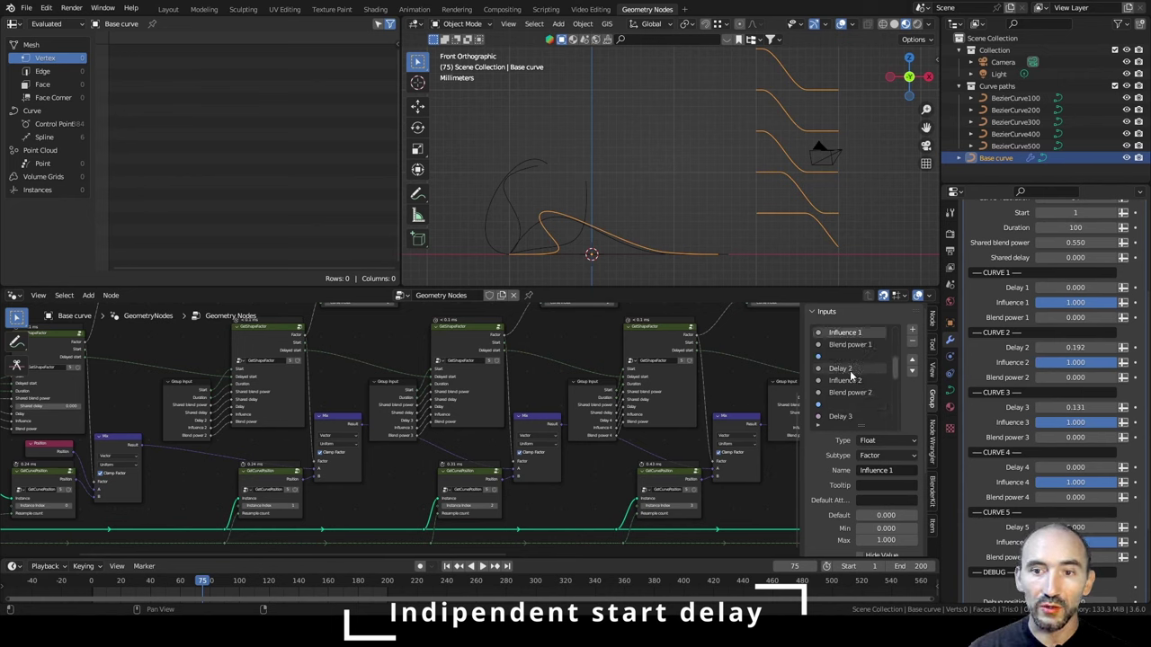
scroll(841, 376, up, 2)
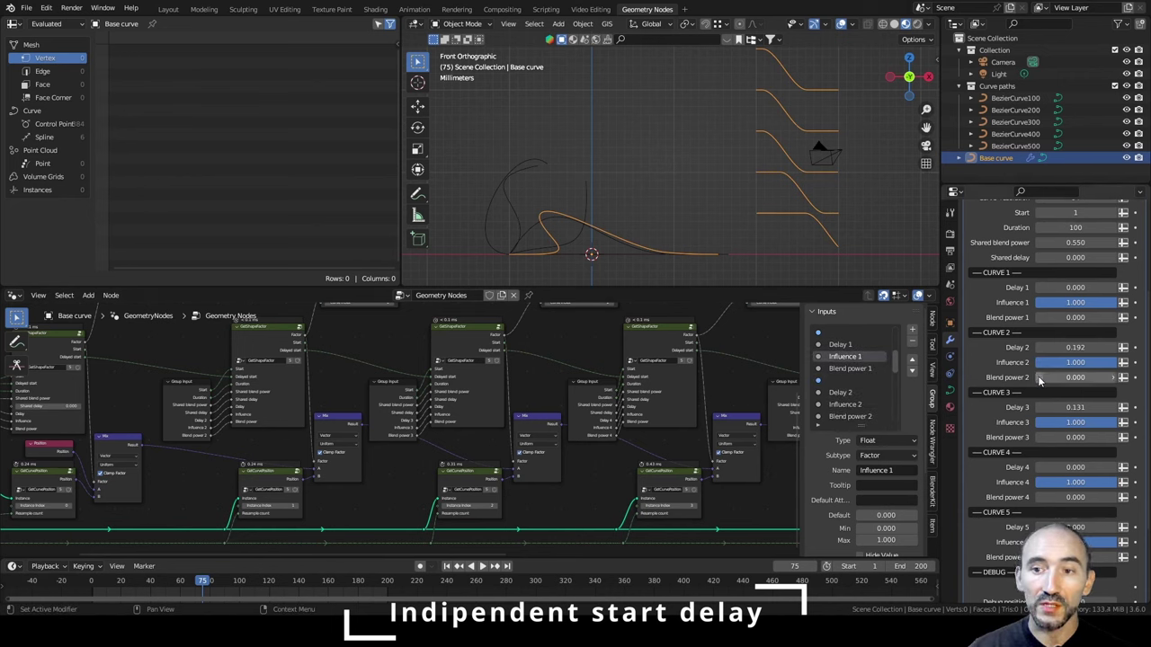
scroll(1038, 379, up, 3)
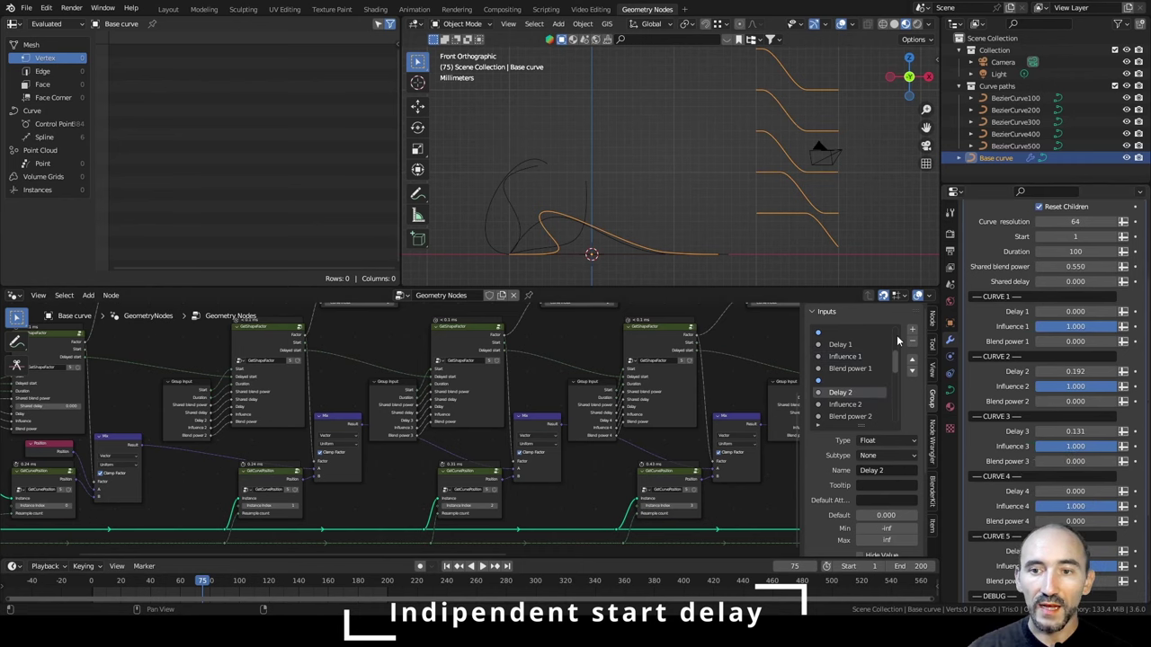
click(911, 330)
click(871, 442)
click(886, 586)
click(877, 455)
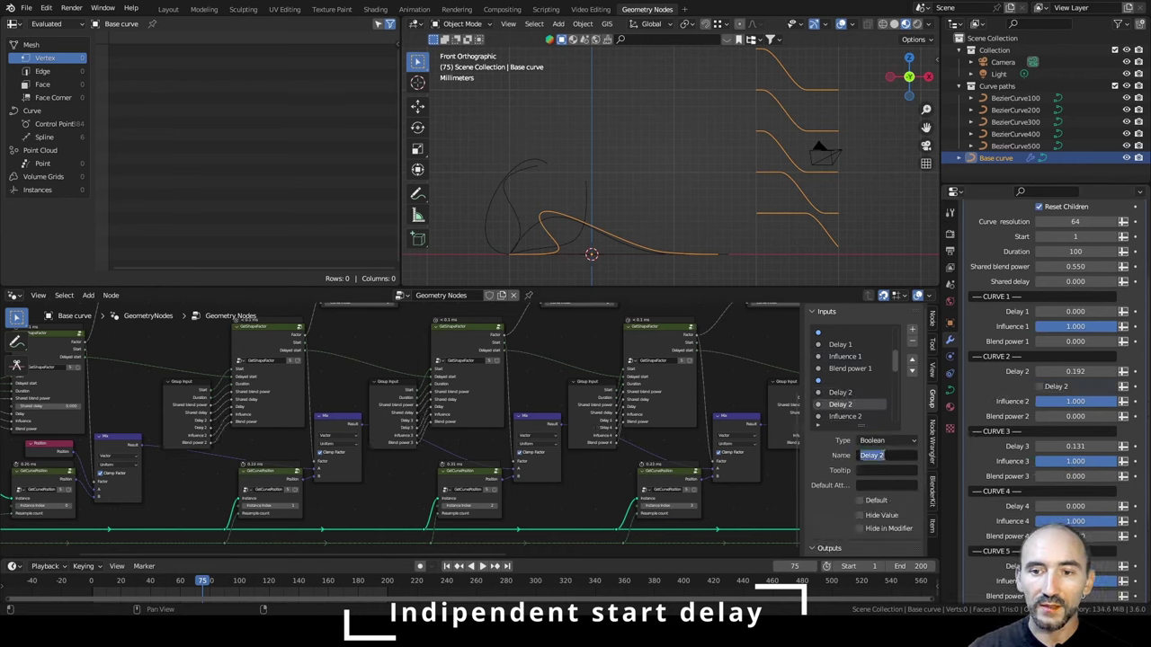
text(Linked d)
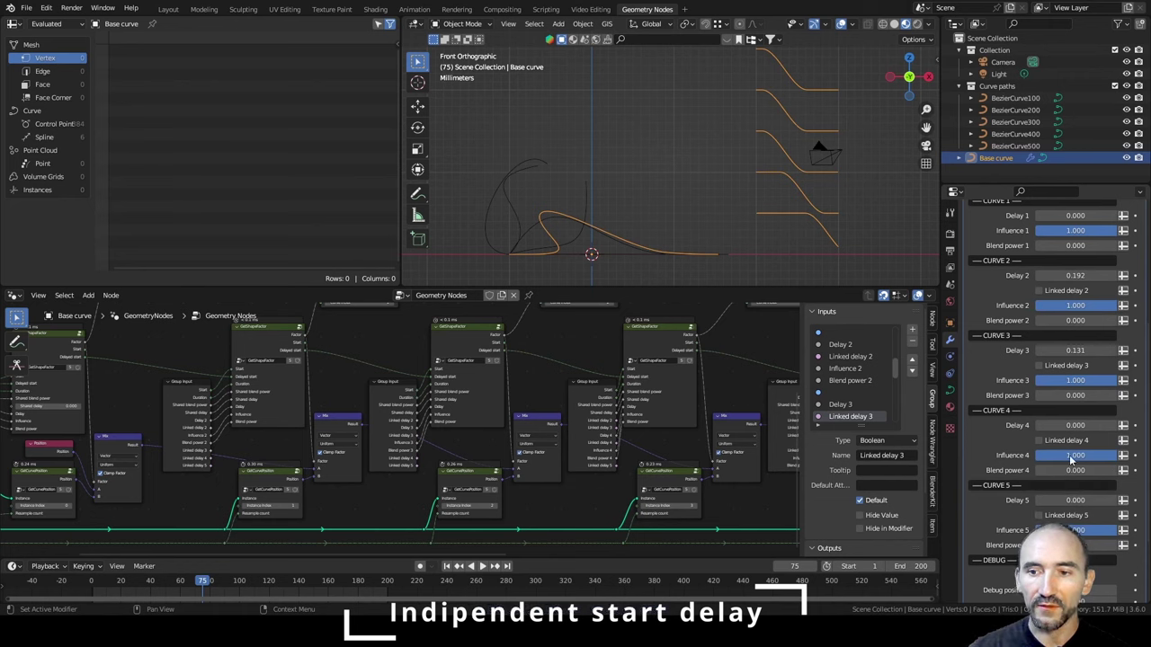
Enable the Linked delay options for curves 2 to 5 in the Base curve's modifier.
click(1072, 367)
click(1074, 289)
scroll(1070, 314, up, 1)
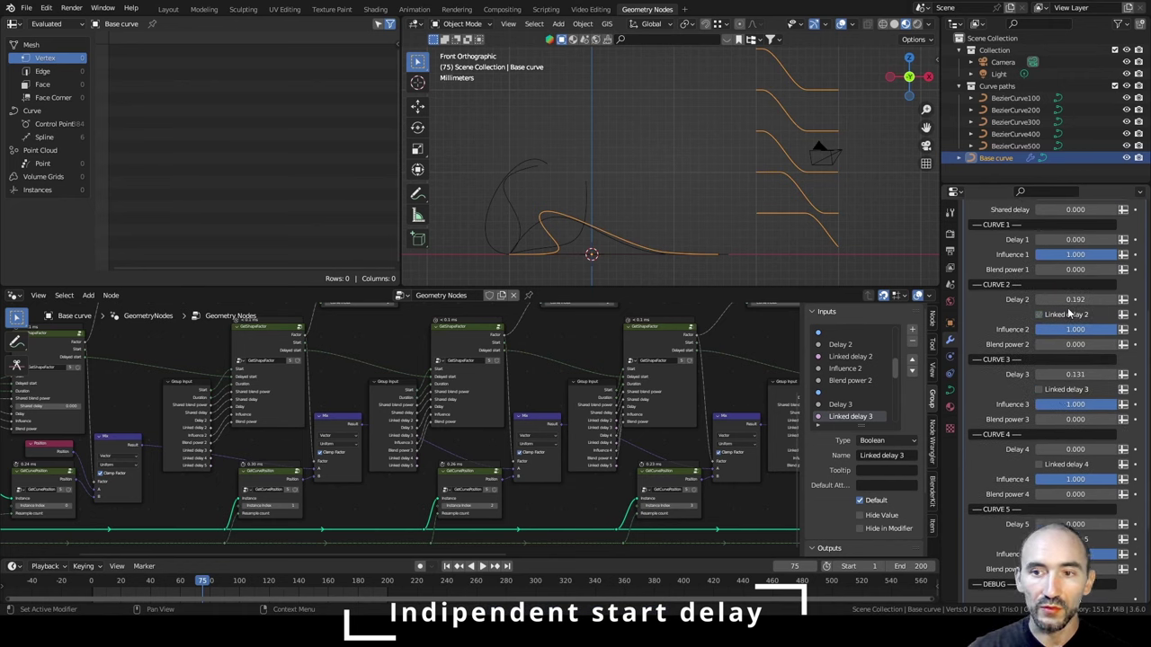
click(1065, 465)
scroll(1074, 526, down, 4)
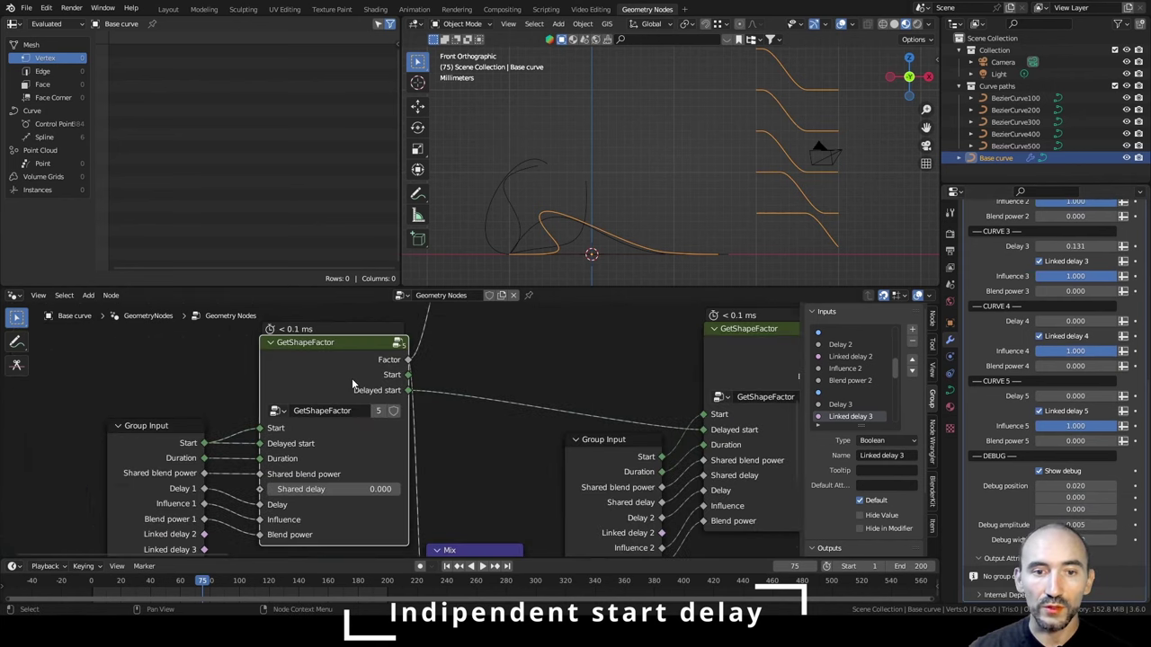
Inside the GetShapeFactor group, add a Boolean input below Delay and name it Linked delay.
key(Tab)
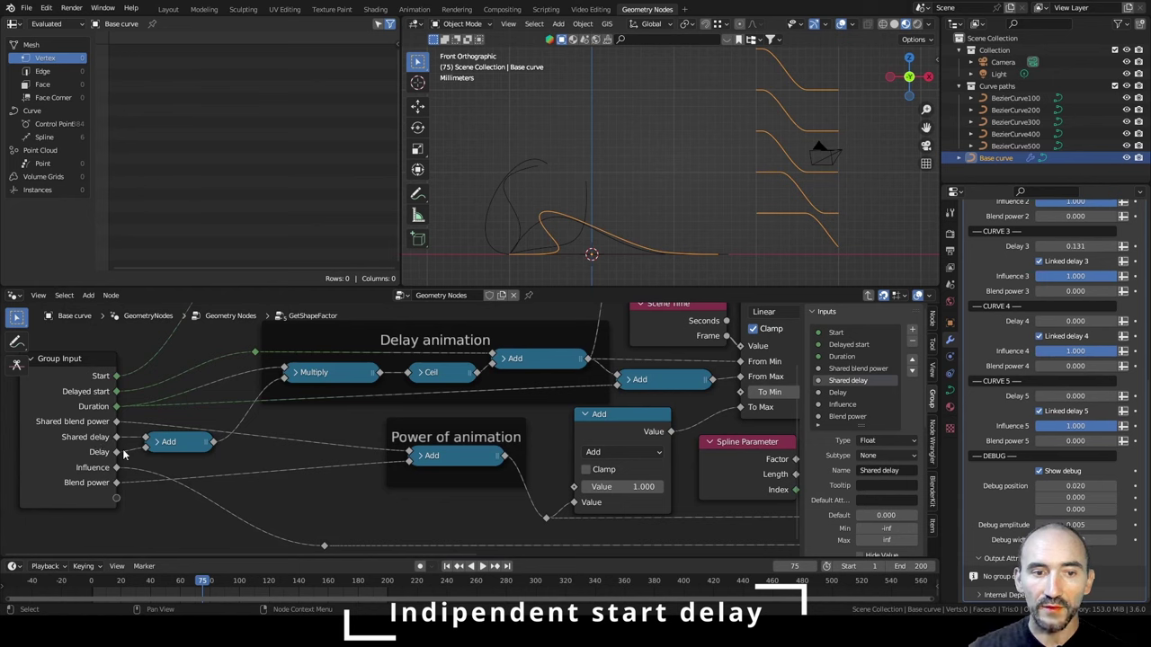
click(837, 392)
click(911, 330)
click(887, 440)
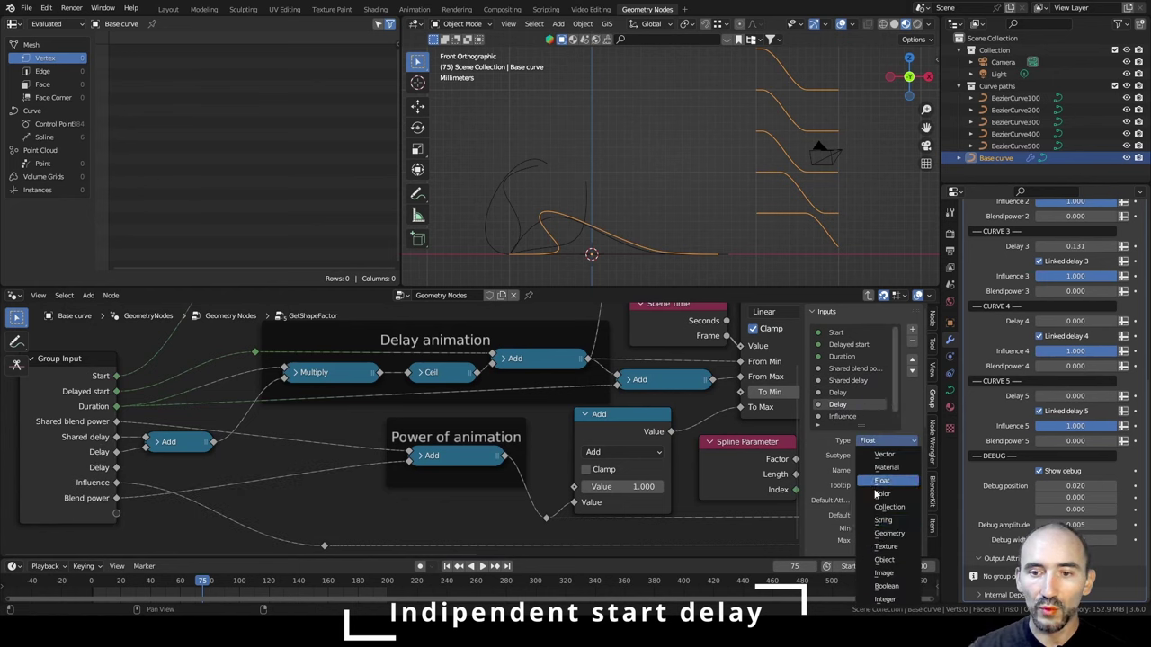
click(886, 585)
click(887, 455)
text(Linked)
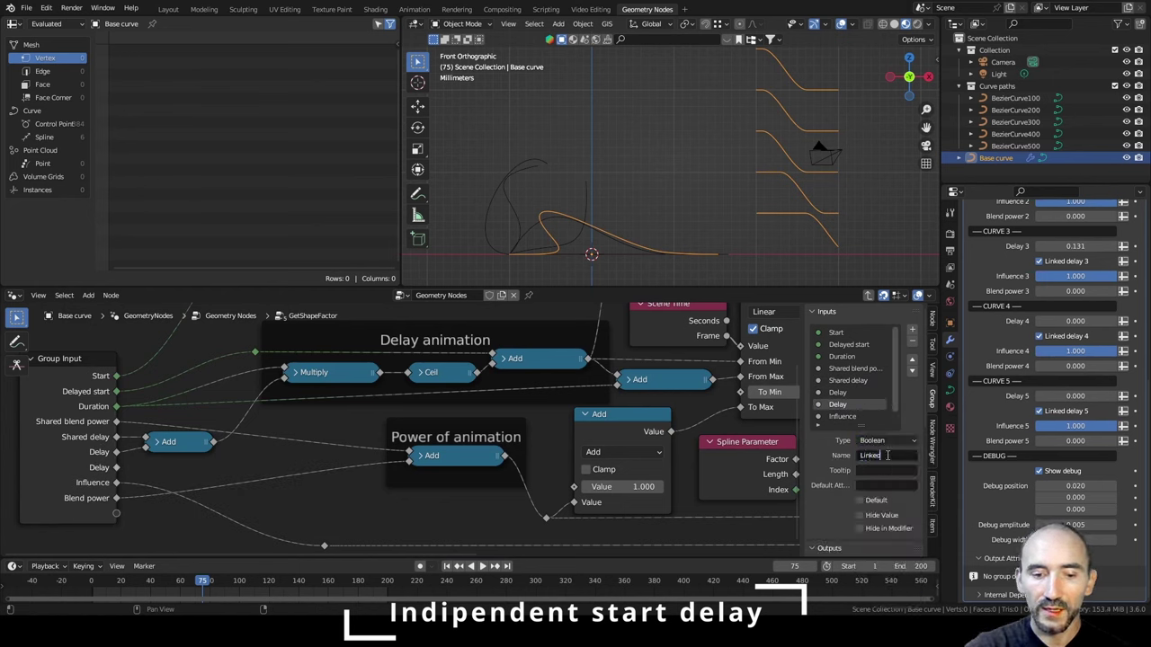
text( delay)
key(Return)
key(Tab)
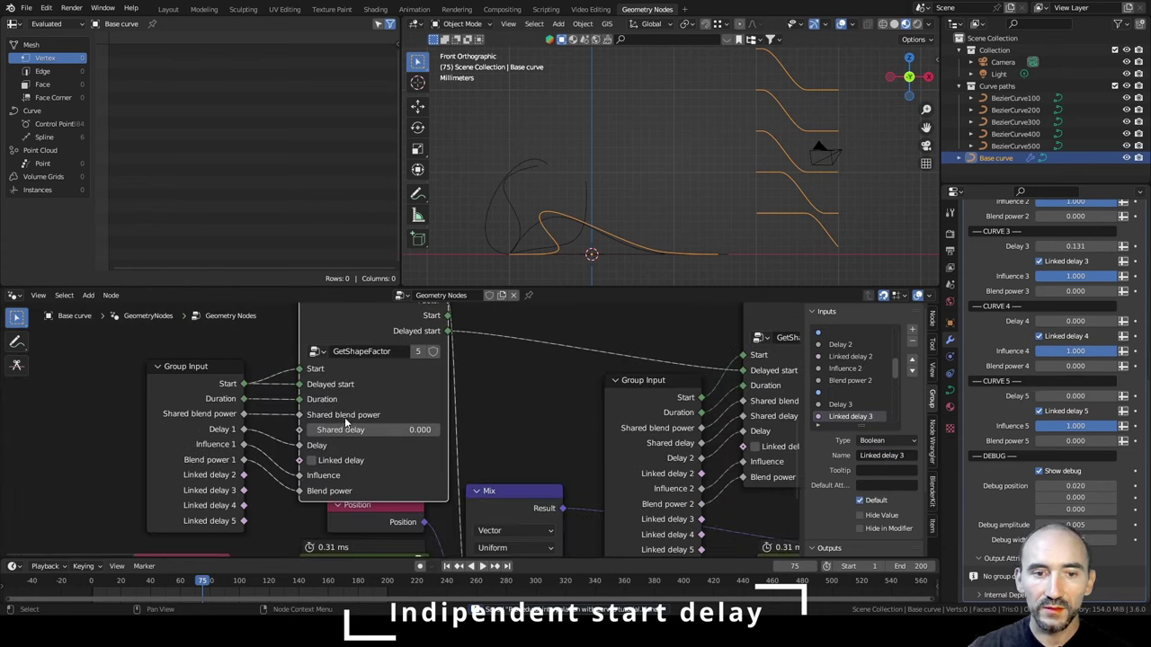
Connect the Linked delay 2 to 5 group inputs to the Linked delay sockets of the matching GetShapeFactor nodes for curves 2 to 5.
middle_drag(681, 480, 405, 461)
drag(422, 453, 465, 426)
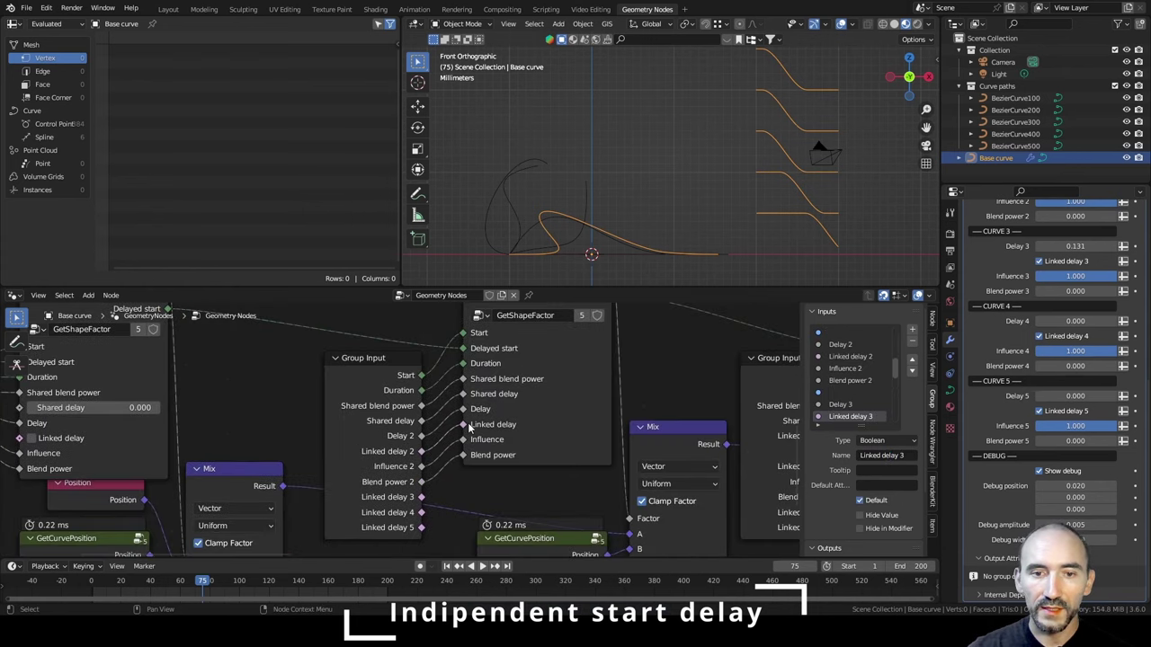
middle_drag(218, 441, 494, 456)
middle_drag(684, 421, 247, 413)
middle_drag(557, 411, 246, 399)
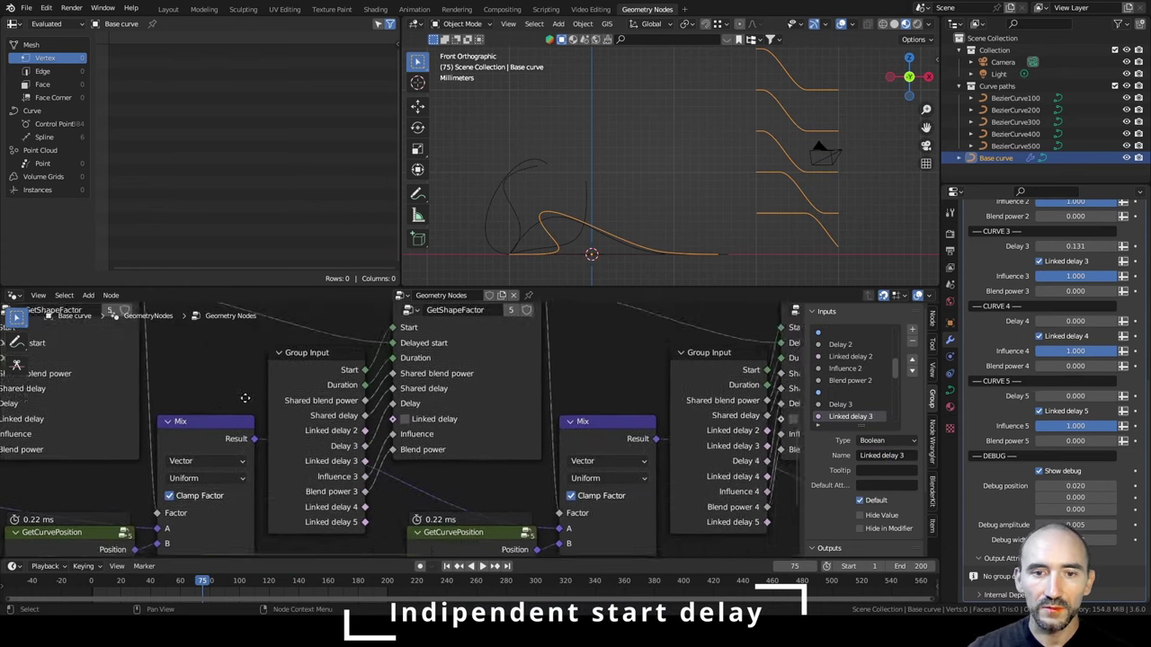
middle_drag(682, 475, 286, 469)
drag(287, 467, 314, 418)
middle_drag(690, 500, 390, 494)
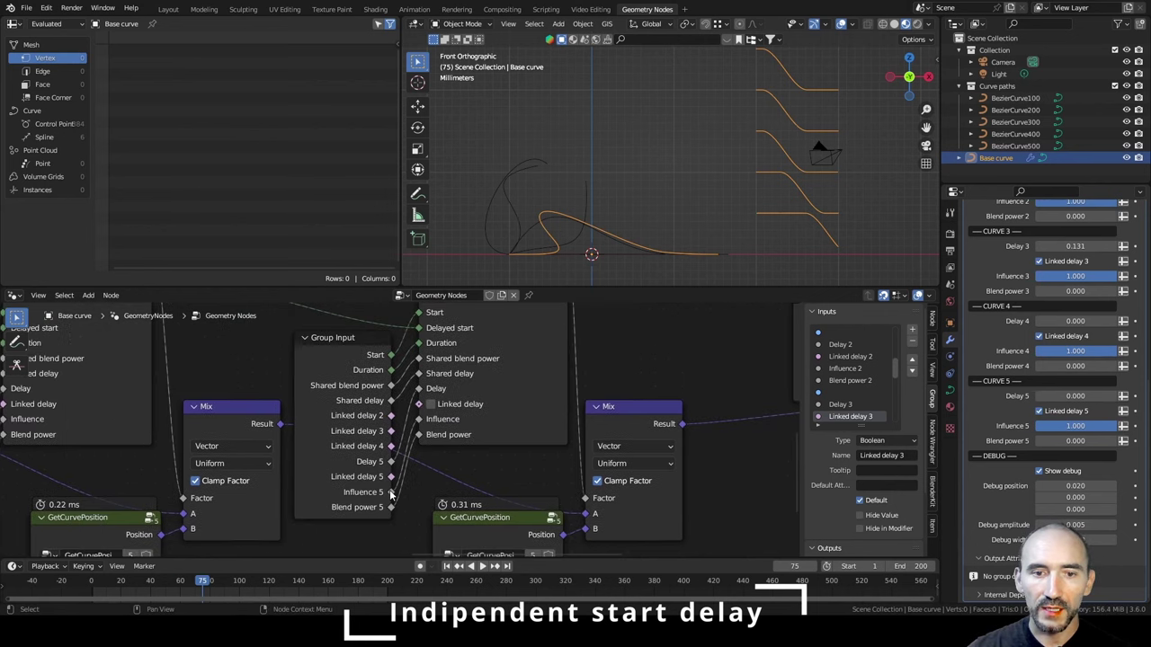
drag(390, 476, 420, 404)
Inside the GetShapeFactor group, add a Switch node near the Group Input and set its type to Integer.
key(Tab)
drag(278, 481, 221, 482)
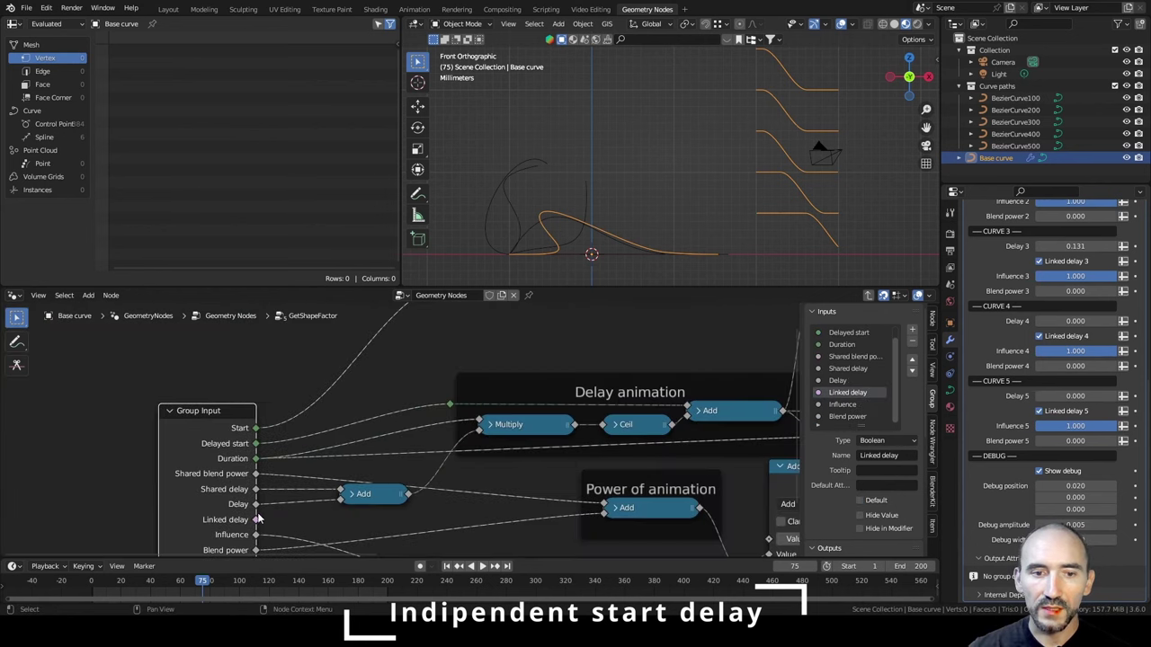
drag(257, 520, 285, 358)
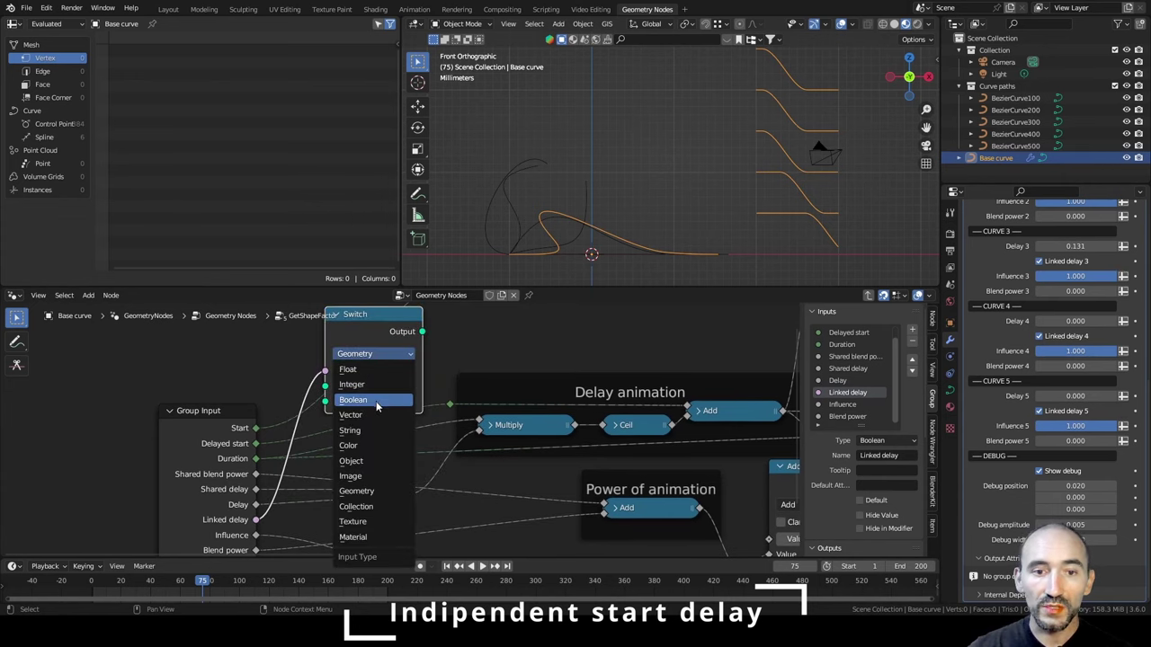
click(378, 386)
middle_drag(265, 478, 273, 465)
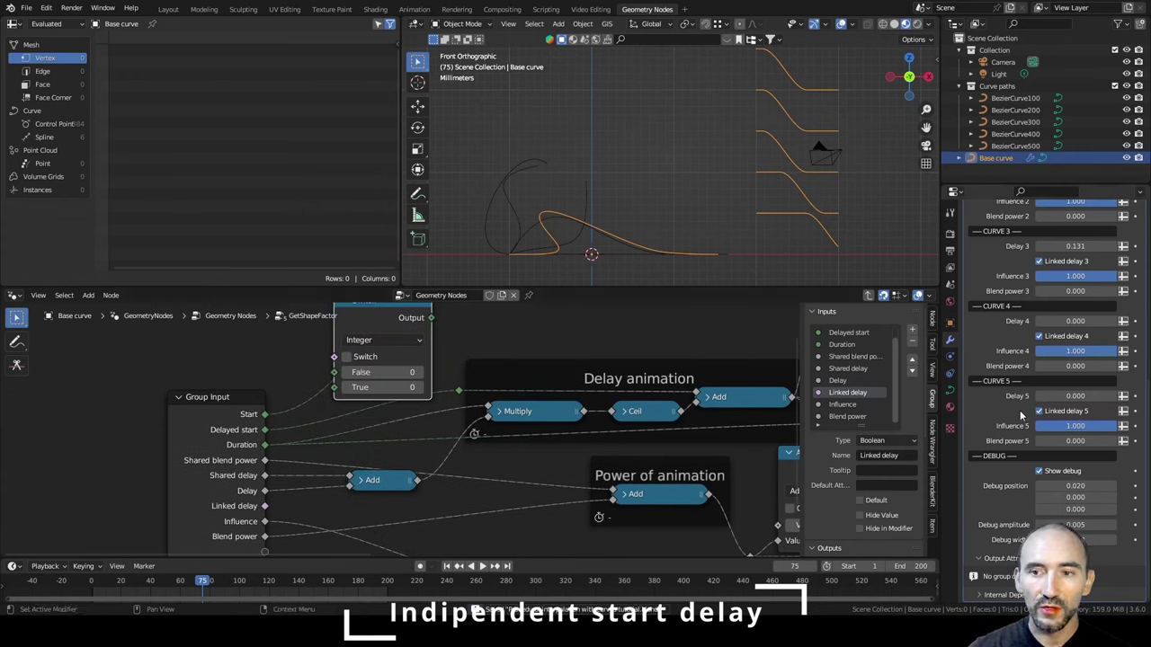
Wire Linked delay to Switch, Start to False and Delayed start to True, feed the output to the Delay animation's Add, and collapse the Switch.
drag(265, 506, 334, 357)
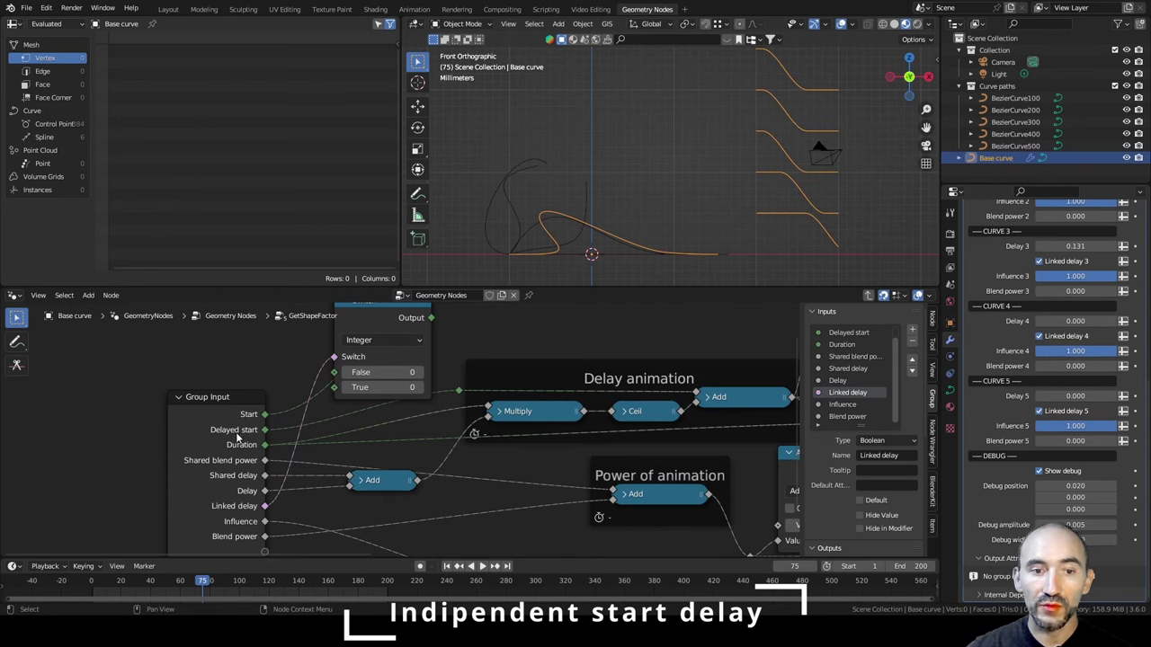
drag(263, 431, 334, 388)
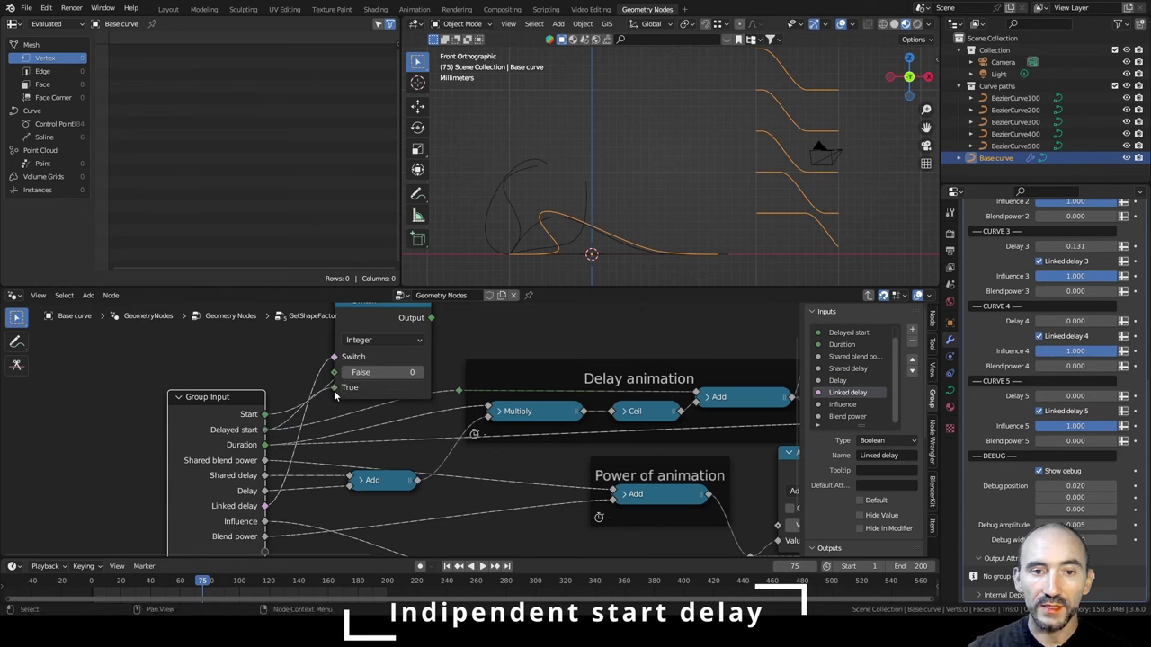
drag(266, 416, 335, 371)
drag(392, 323, 392, 352)
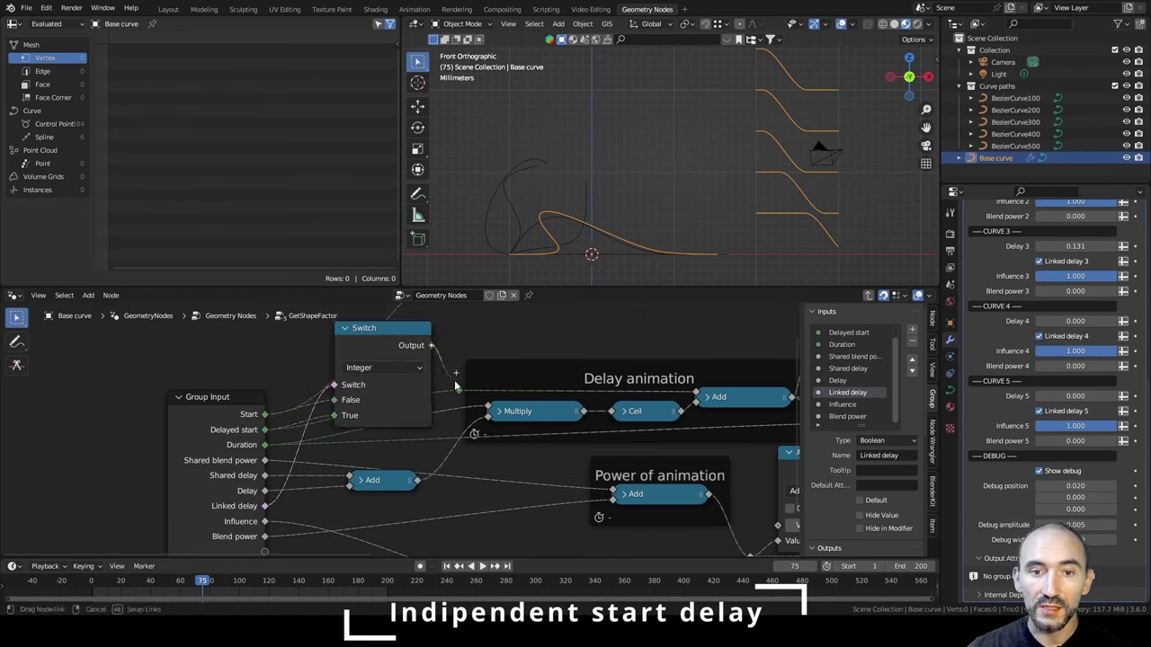
scroll(494, 389, down, 2)
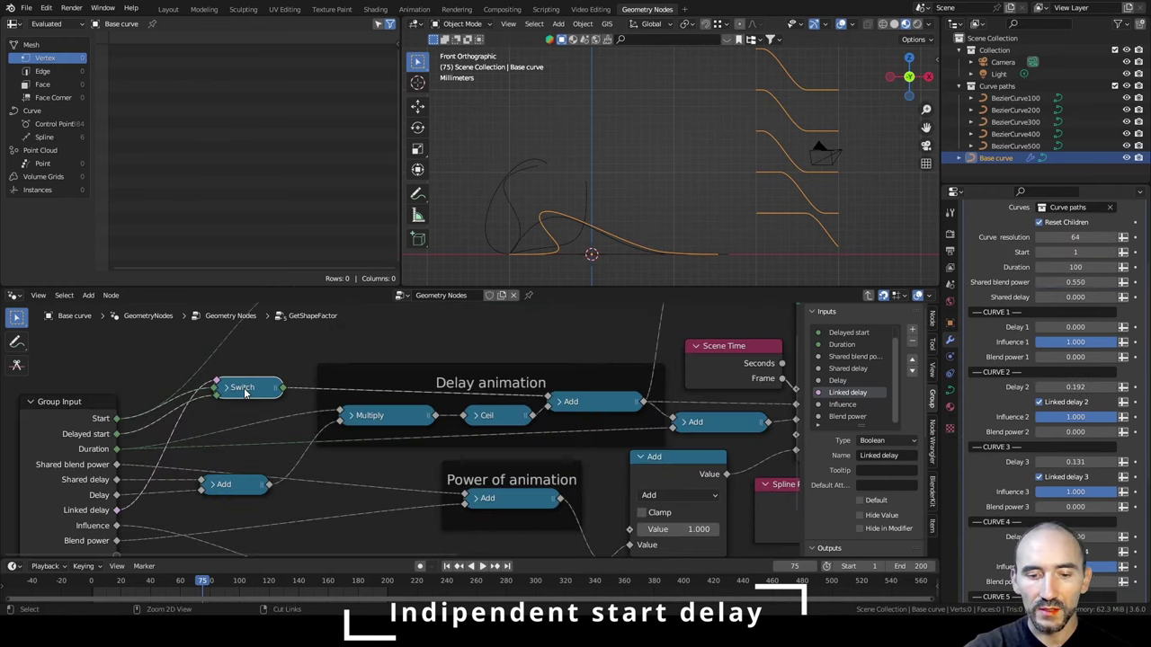
Put the collapsed Switch node in a frame labelled "Linked feature".
key(ctrl+j)
key(F2)
text(Linked feature)
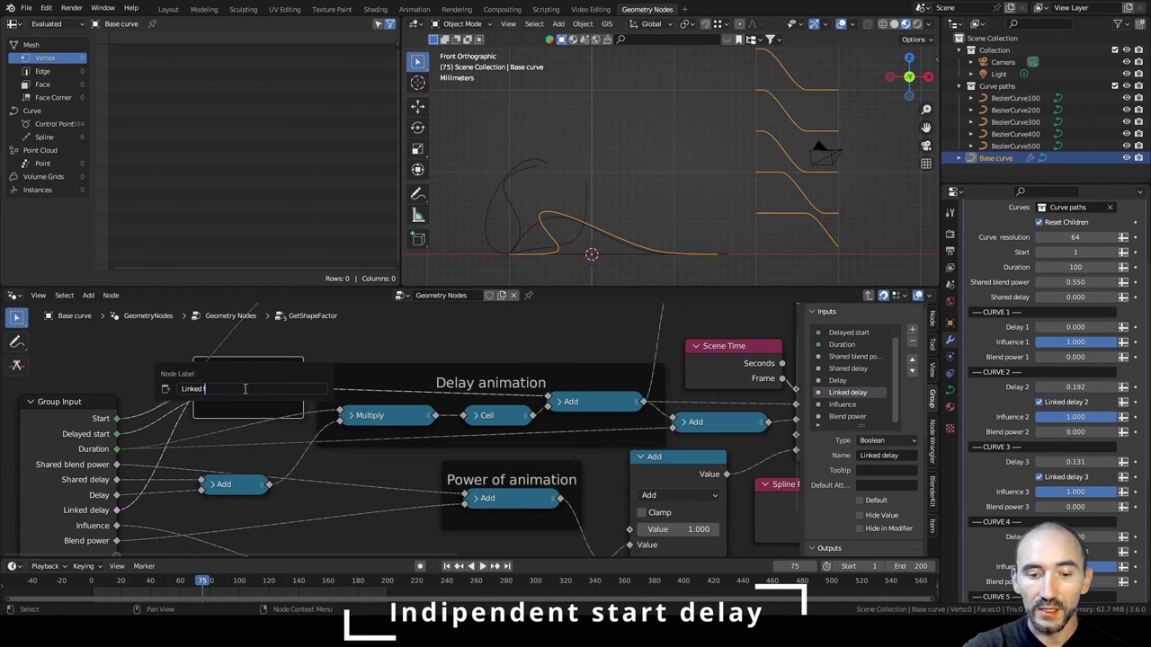
key(Return)
Move the Start link's reroute horizontally to sit above the Linked feature frame.
key(g)
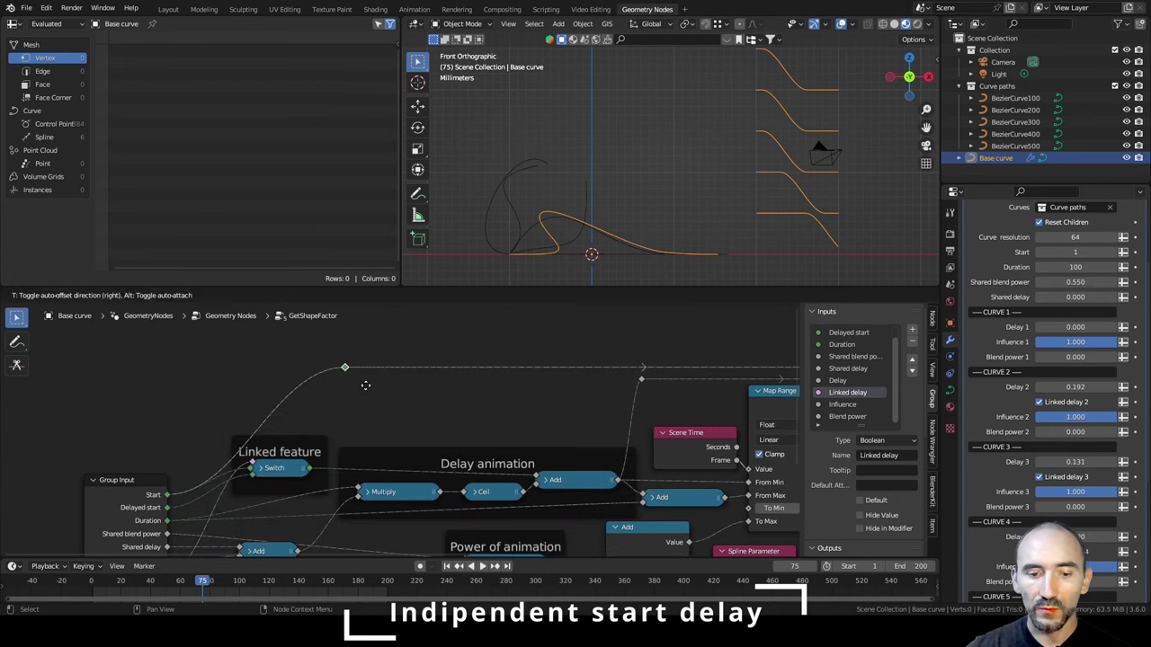
key(x)
click(277, 392)
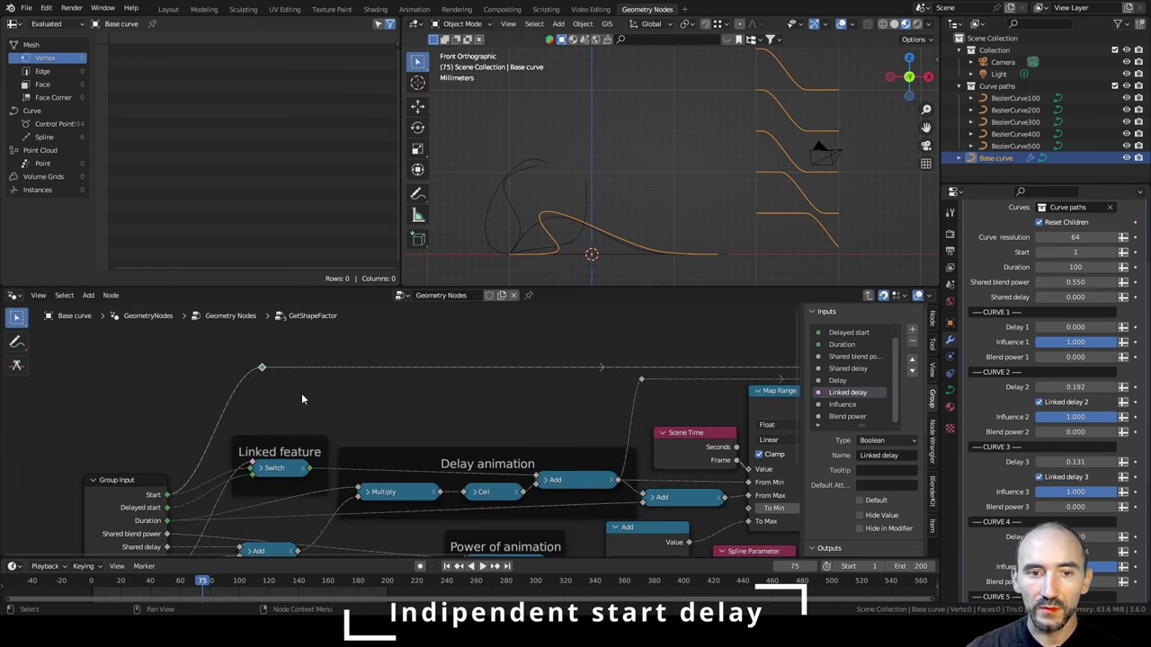
click(305, 395)
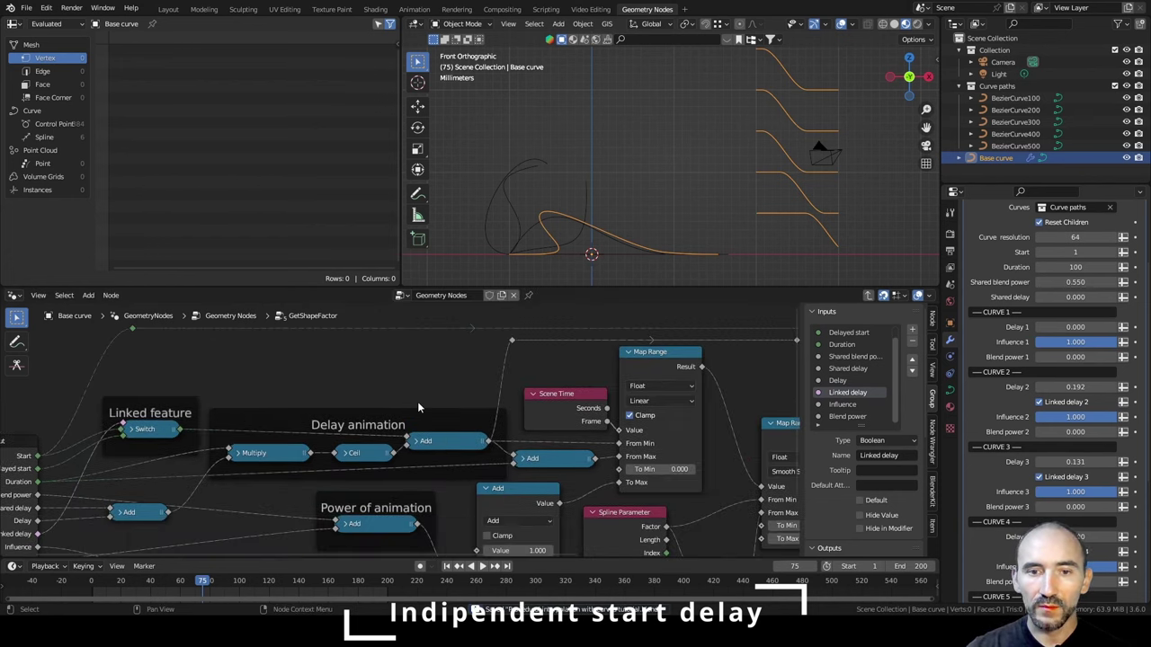
scroll(419, 406, down, 1)
scroll(460, 441, down, 3)
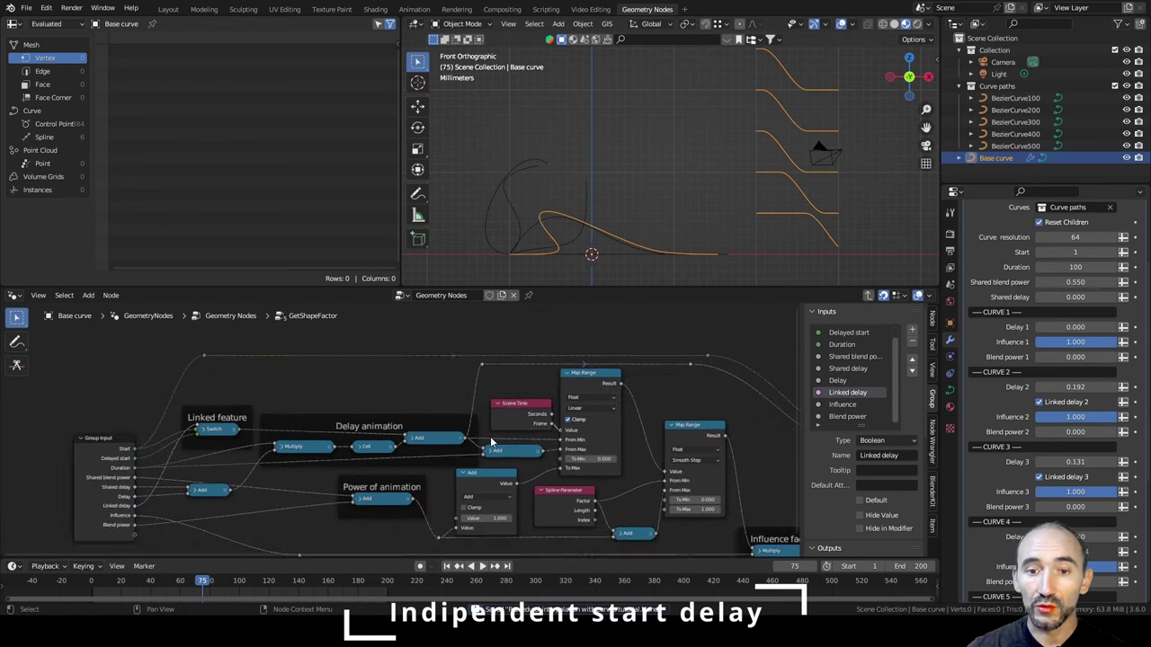
middle_drag(491, 440, 430, 405)
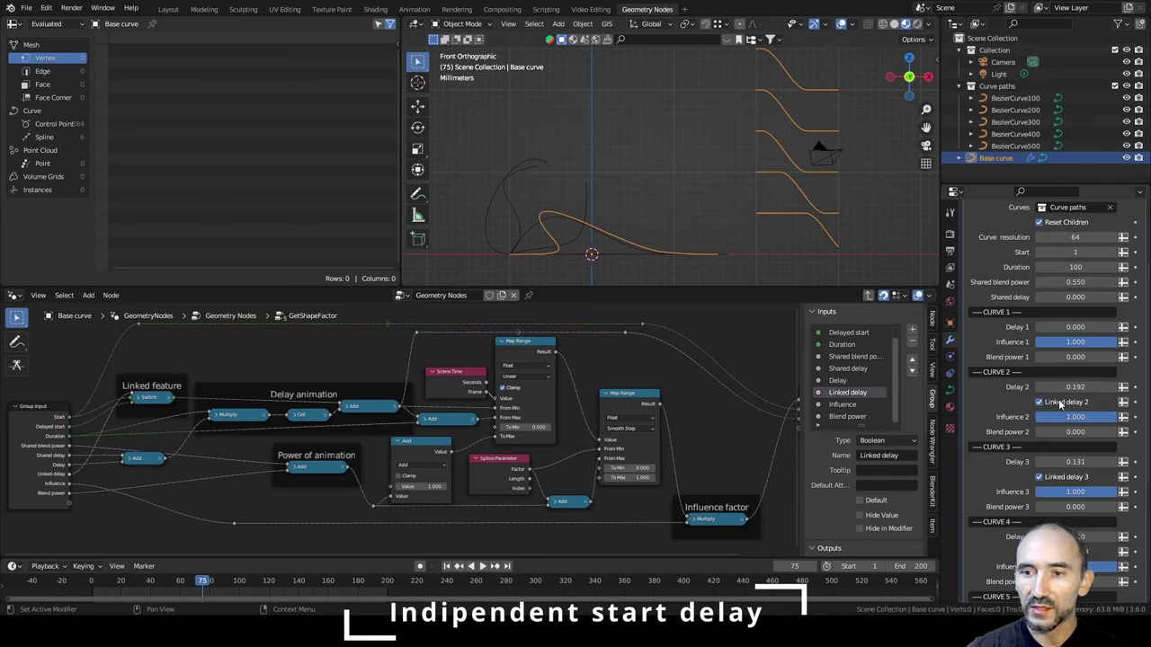
Try Delay 2 values of 0.155 and 0.184 in the Base curve's modifier.
drag(1058, 386, 1064, 386)
scroll(1070, 387, down, 3)
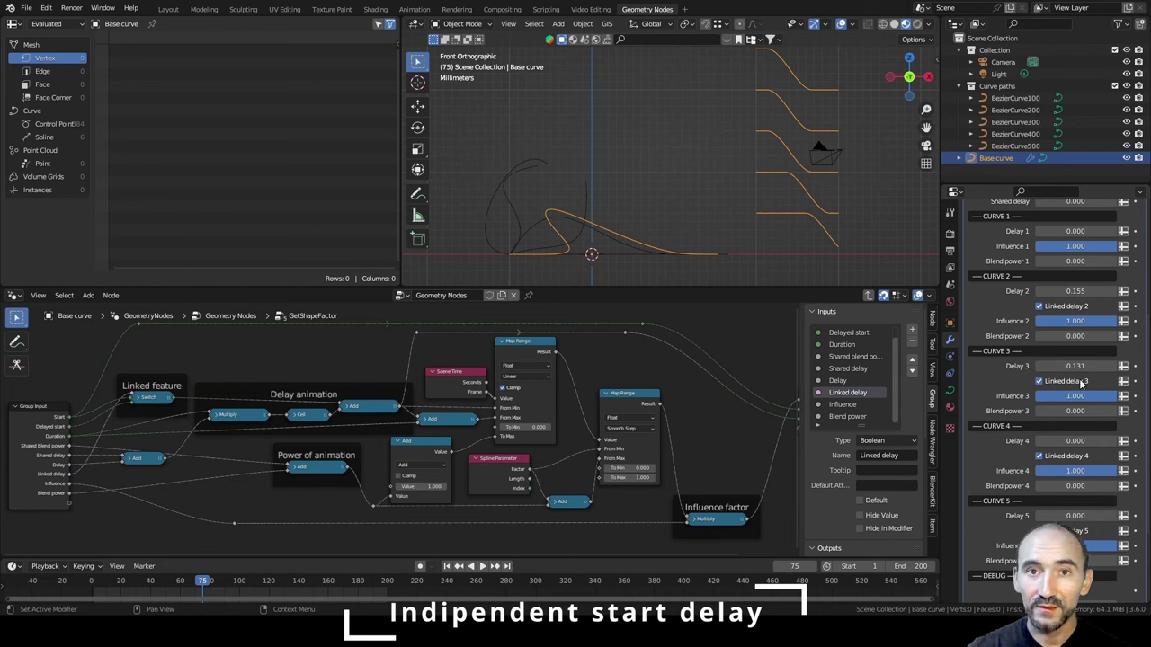
drag(1075, 291, 1087, 291)
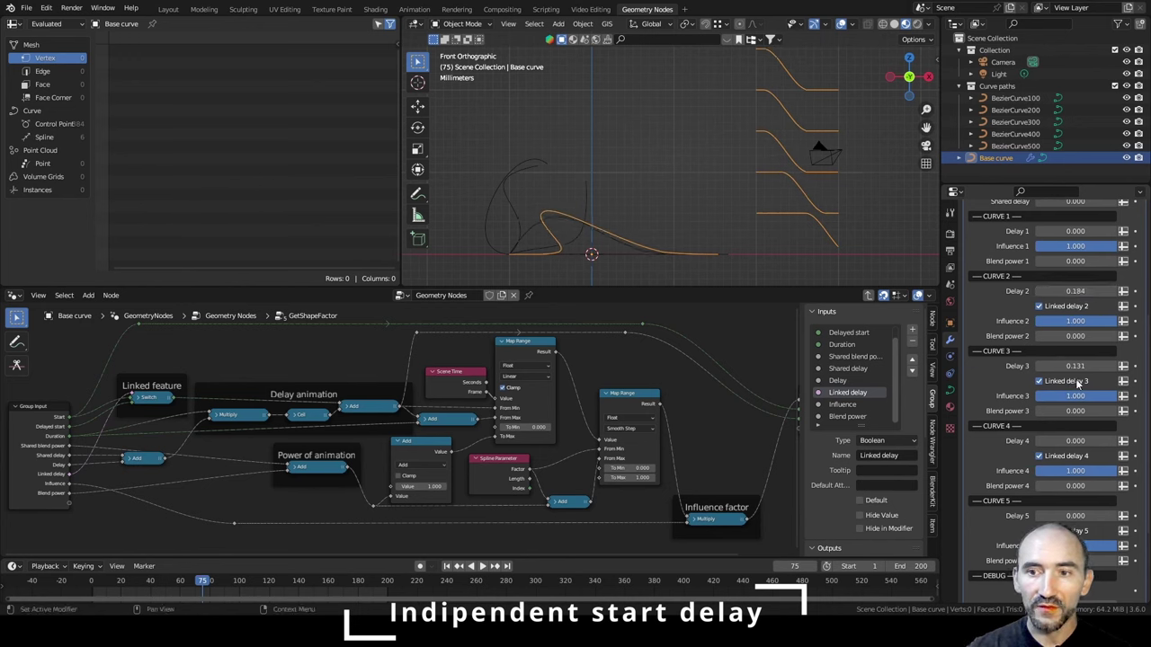
Toggle Linked delay 3 off and back on, and disable Linked delay 4 in the Base curve's modifier.
click(1070, 385)
click(1070, 385)
click(1070, 459)
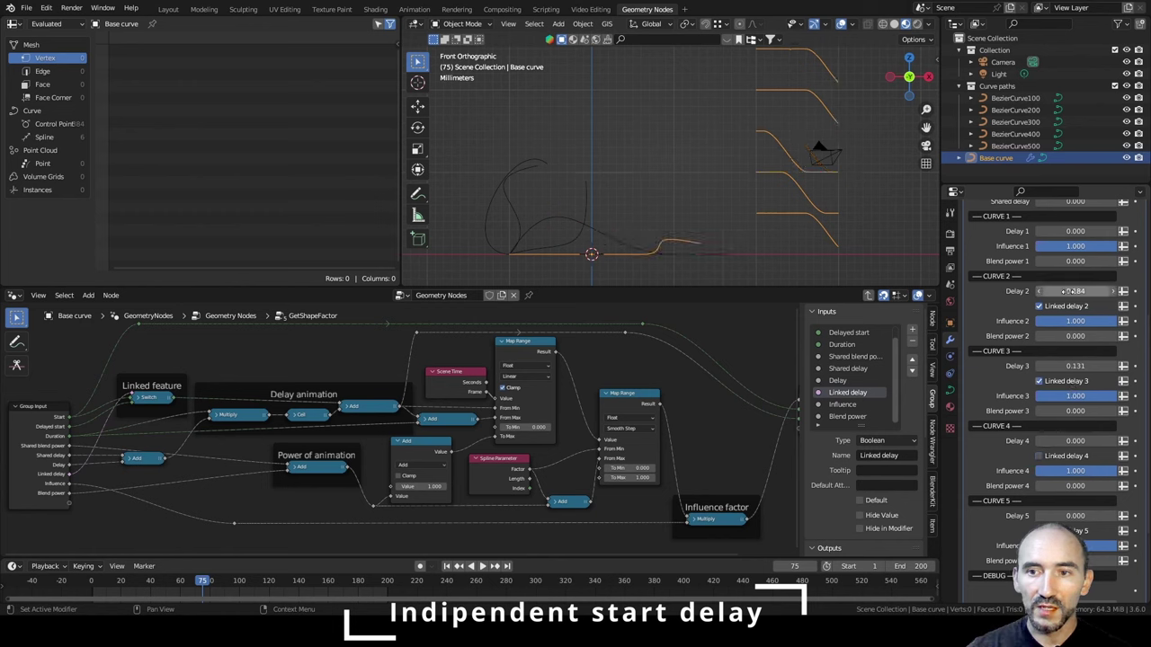
Test the delays with Delay 2 at 0.174, Delay 4 at 0.110 and Delay 5 at 0.269.
mouse_move(1070, 292)
mouse_down()
mouse_move(1047, 291)
mouse_move(1079, 291)
mouse_up()
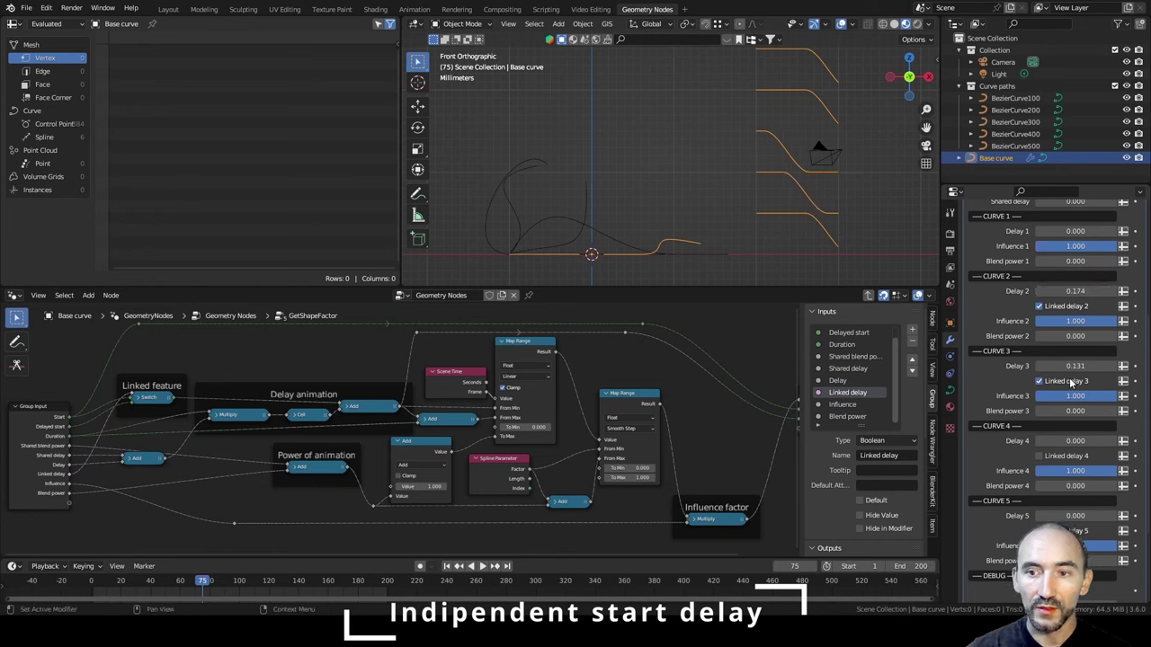
mouse_move(1074, 441)
mouse_down()
mouse_move(1104, 441)
mouse_move(1074, 441)
mouse_up()
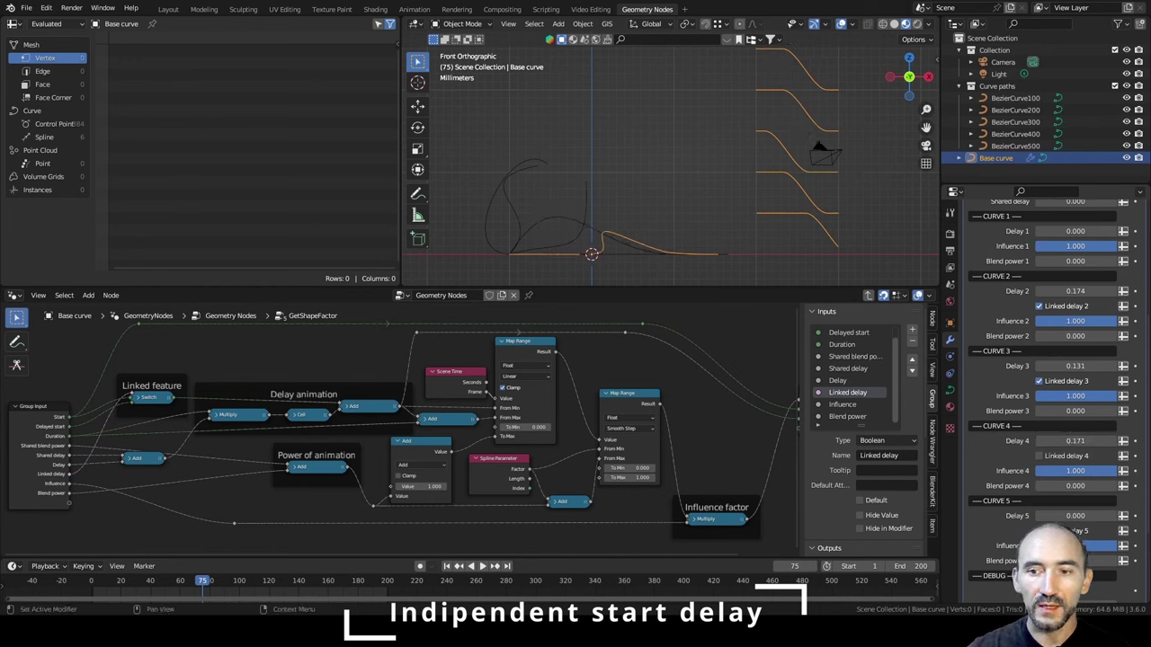
drag(1074, 515, 1106, 516)
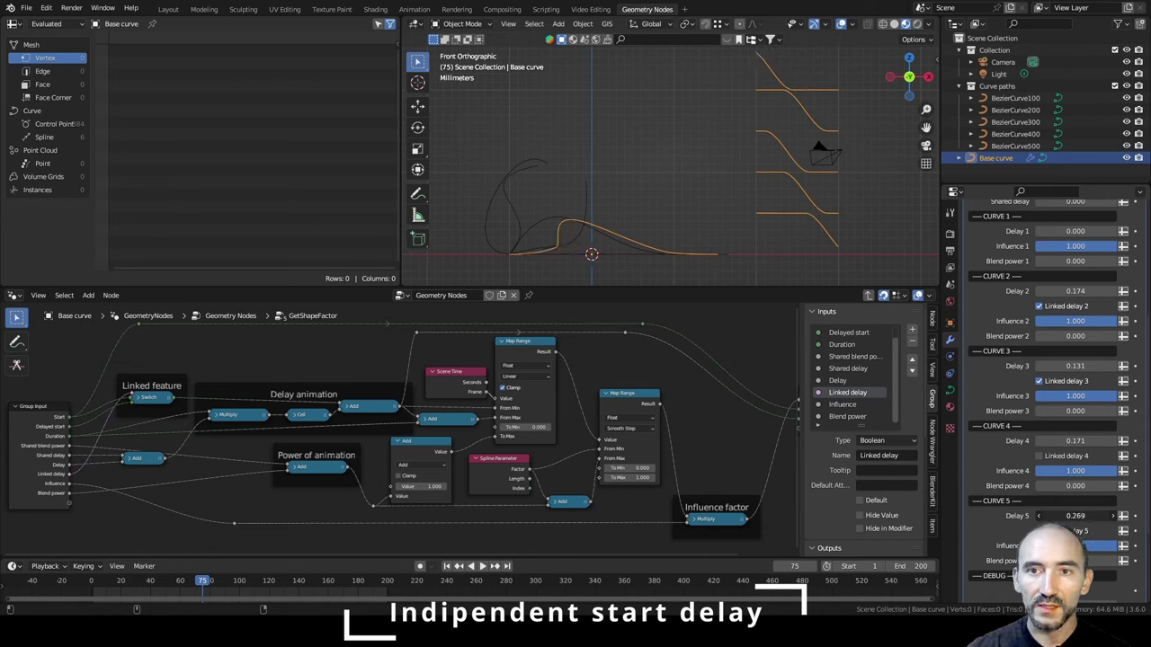
mouse_move(1075, 440)
mouse_down()
mouse_move(1048, 441)
mouse_move(1065, 440)
mouse_up()
Reset Delay 2, Delay 3, Delay 4 and Delay 5 to 0 in the Base curve's modifier.
scroll(1068, 507, up, 2)
double_click(1070, 363)
text(0)
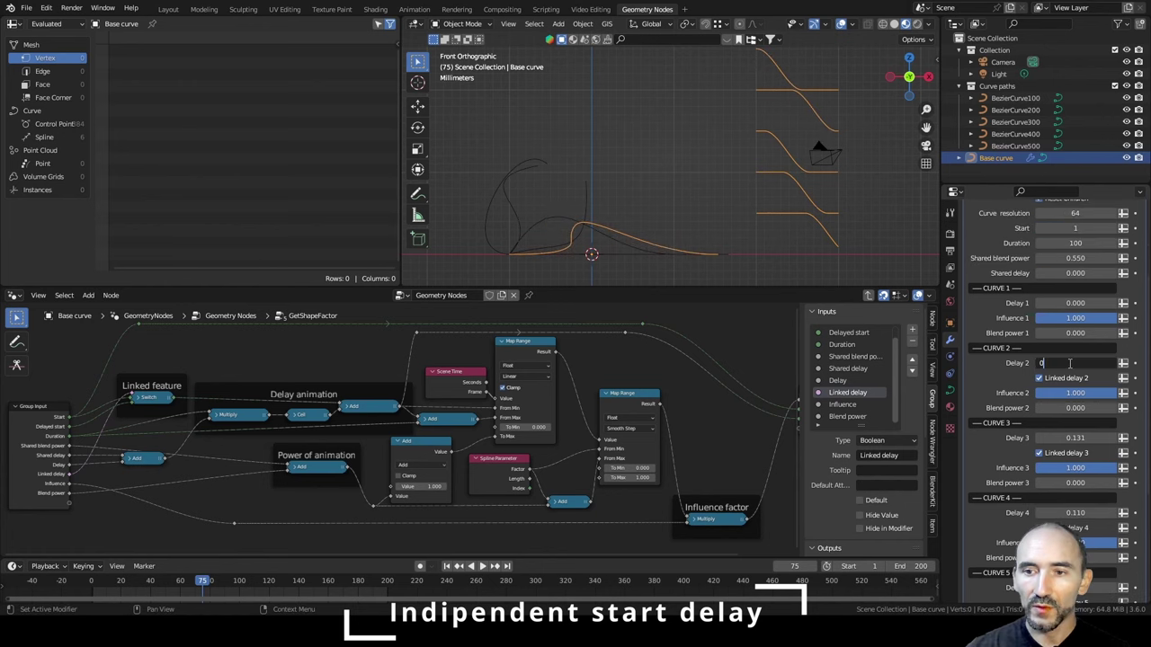
key(Return)
click(1073, 440)
text(00)
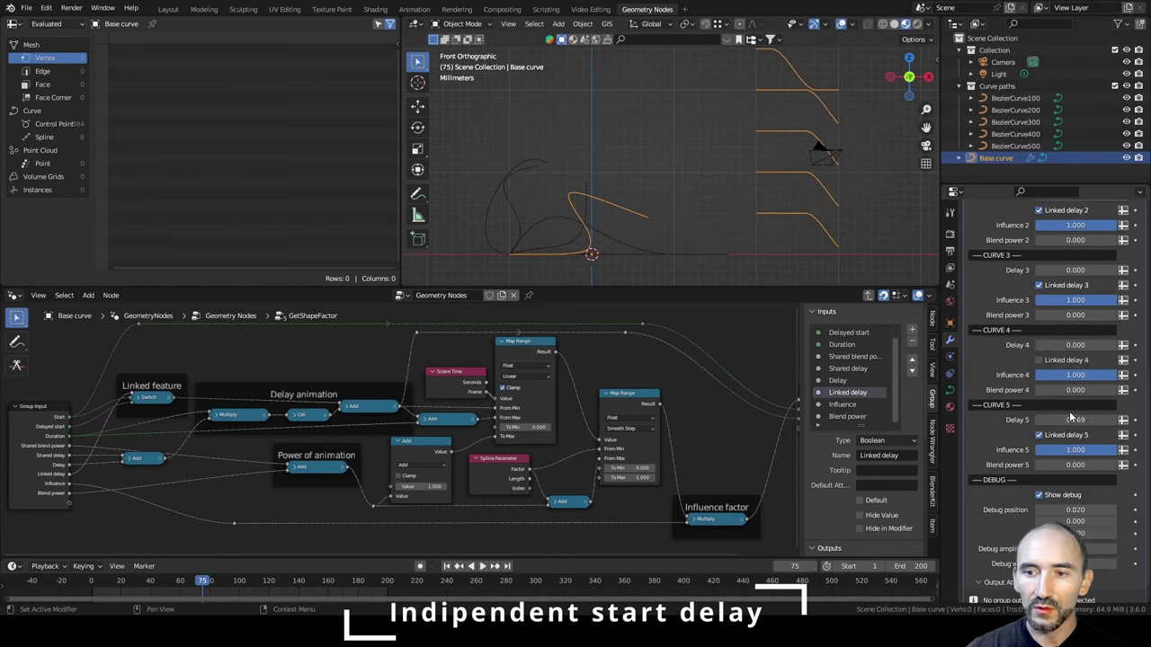
click(1074, 420)
text(0)
key(Return)
Set the Shared delay to 0.122 in the Base curve's modifier and play the animation.
scroll(1073, 381, up, 4)
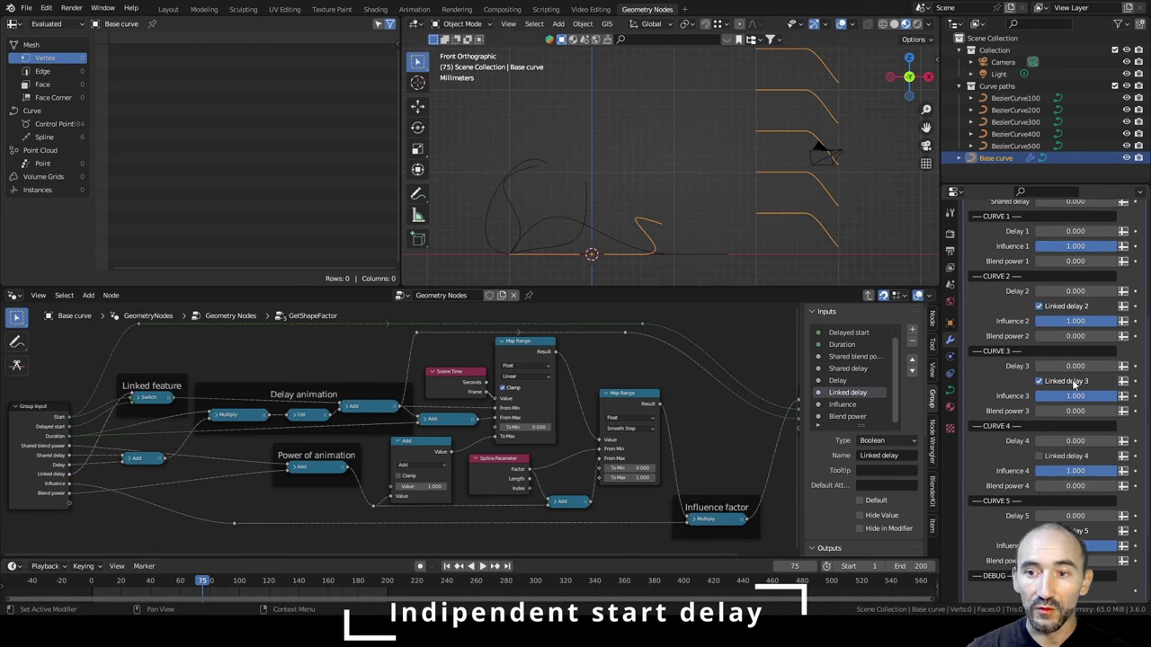
scroll(1077, 409, up, 3)
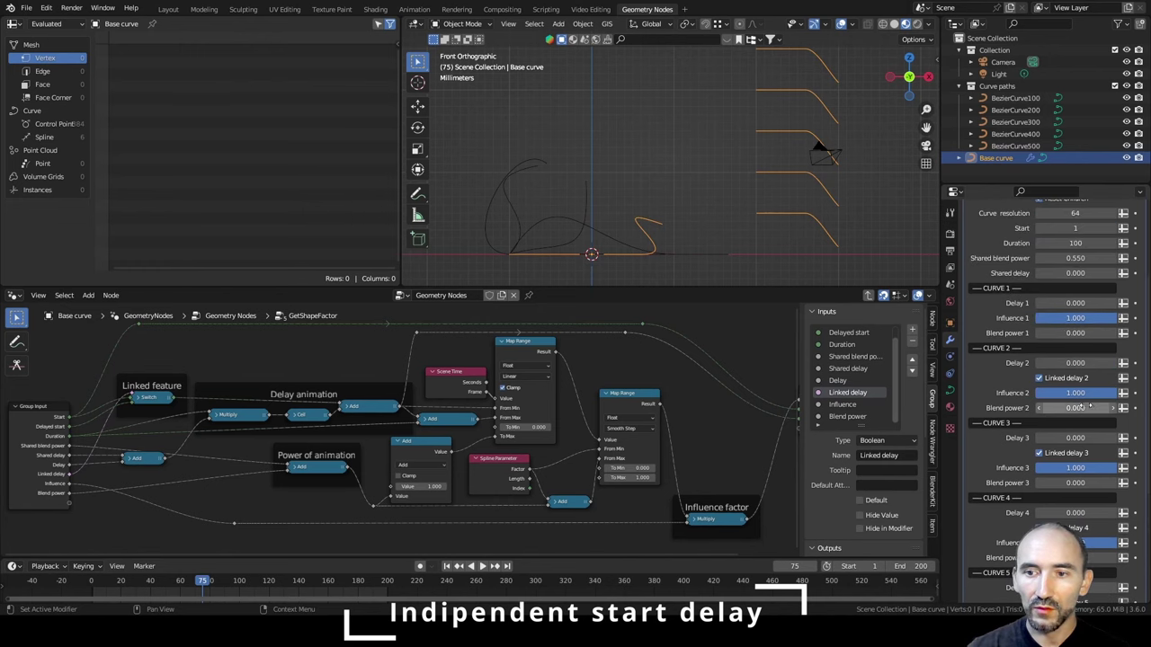
scroll(1076, 410, up, 1)
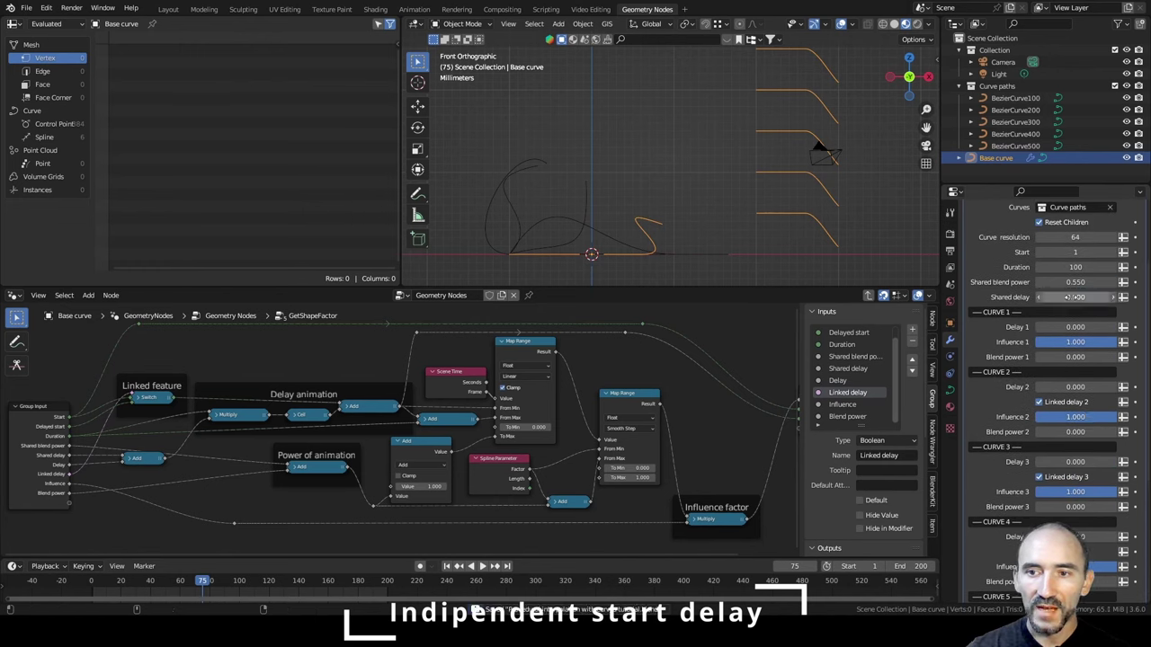
drag(1075, 296, 1102, 297)
key(space)
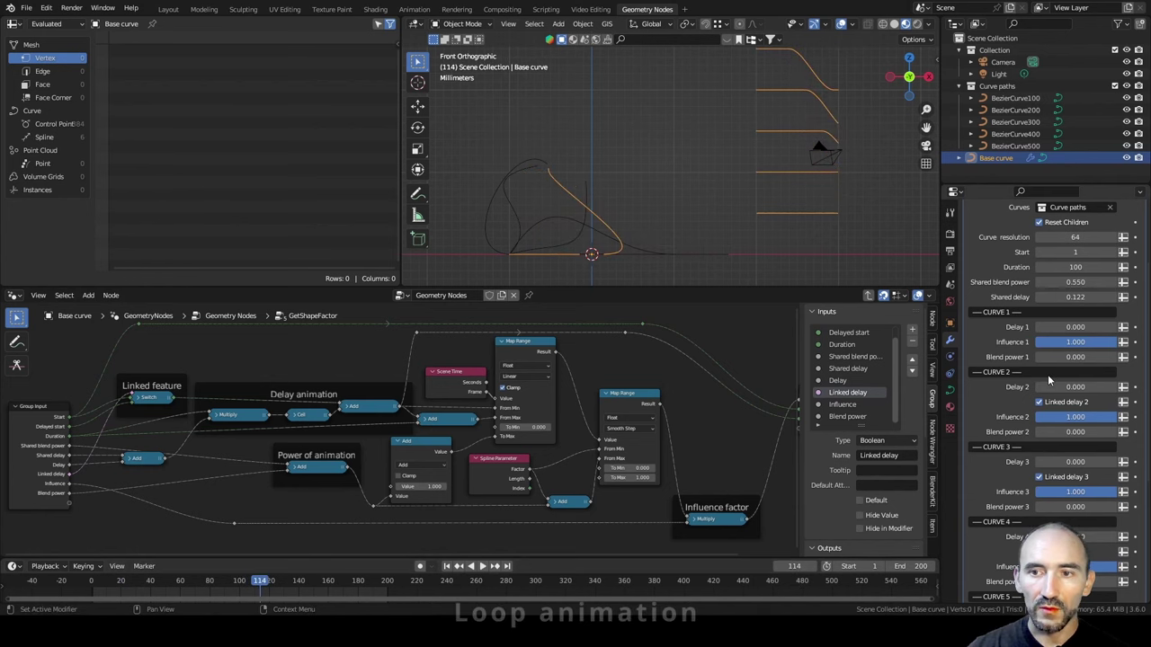
Replay the timeline animation to review the Base curve's motion with the shared delay.
scroll(1057, 370, up, 3)
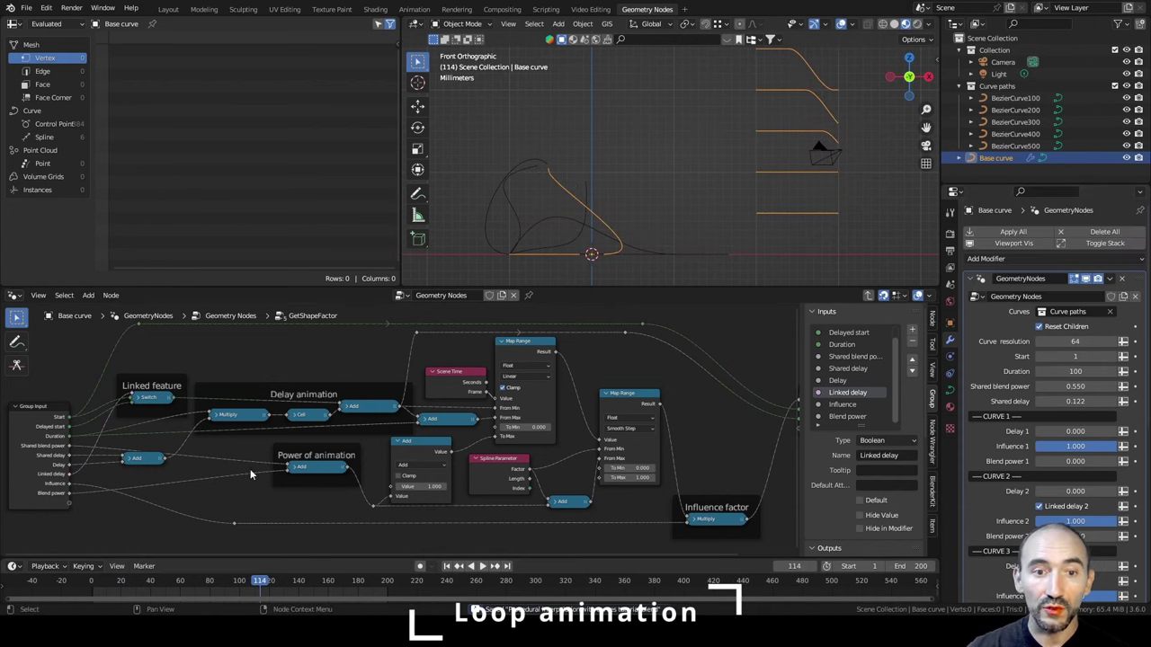
mouse_move(325, 469)
middle_down()
mouse_move(360, 439)
mouse_move(345, 479)
middle_up()
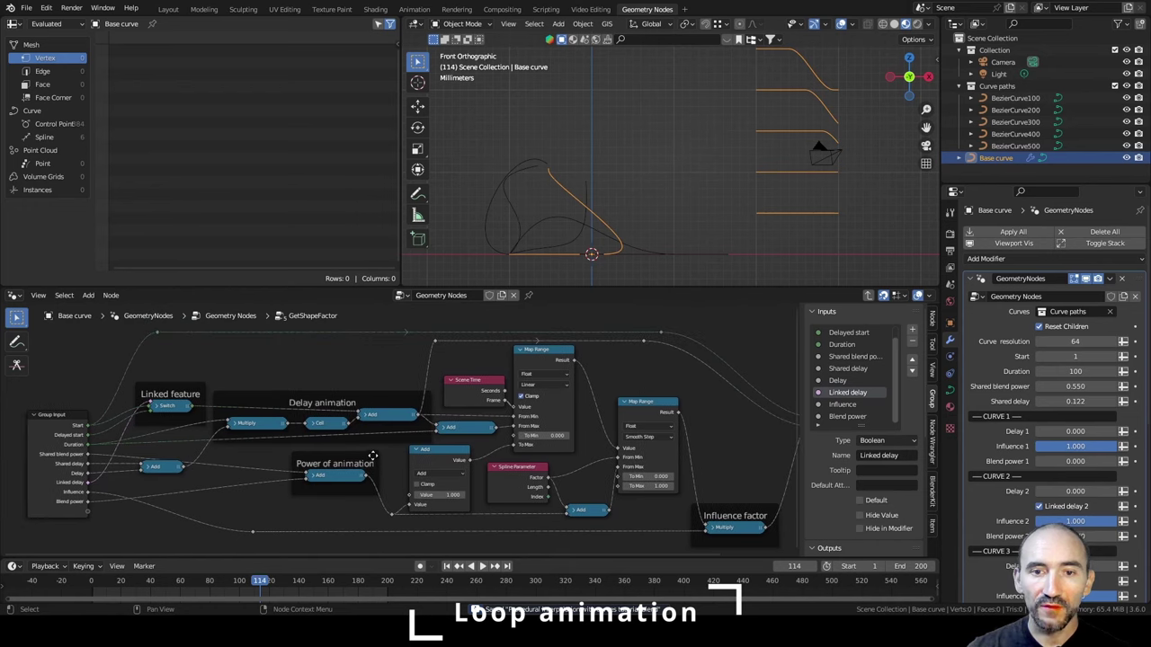
key(space)
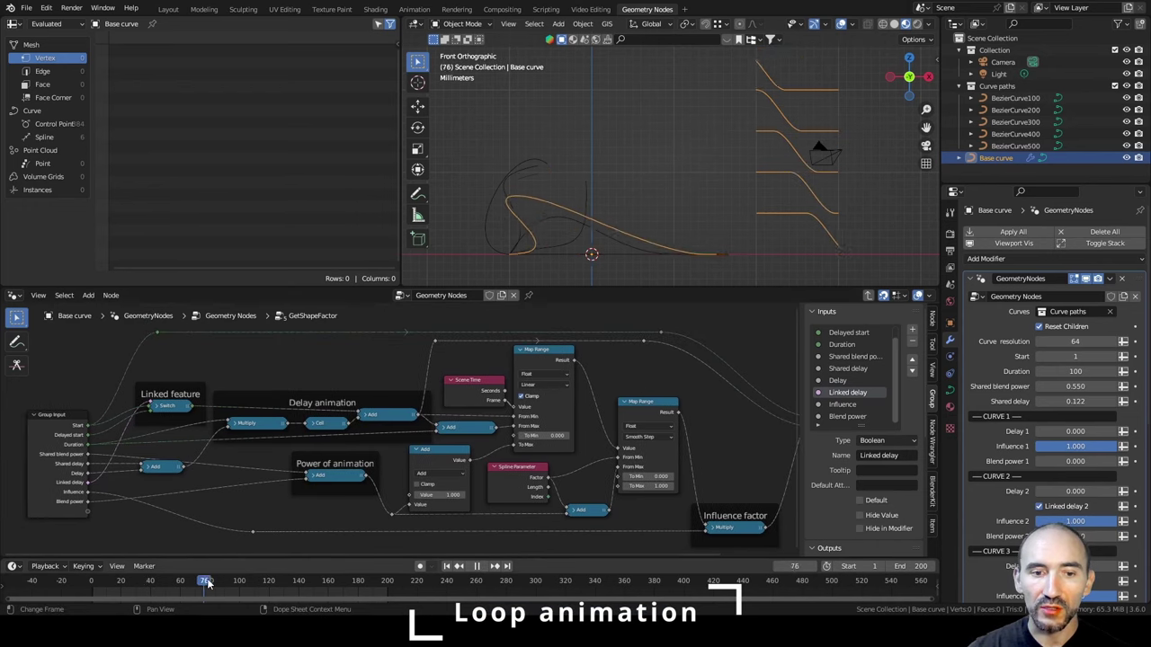
Review the Base curve's animation from frame 100 until the motion has ended, and pause it.
click(241, 582)
drag(240, 580, 239, 582)
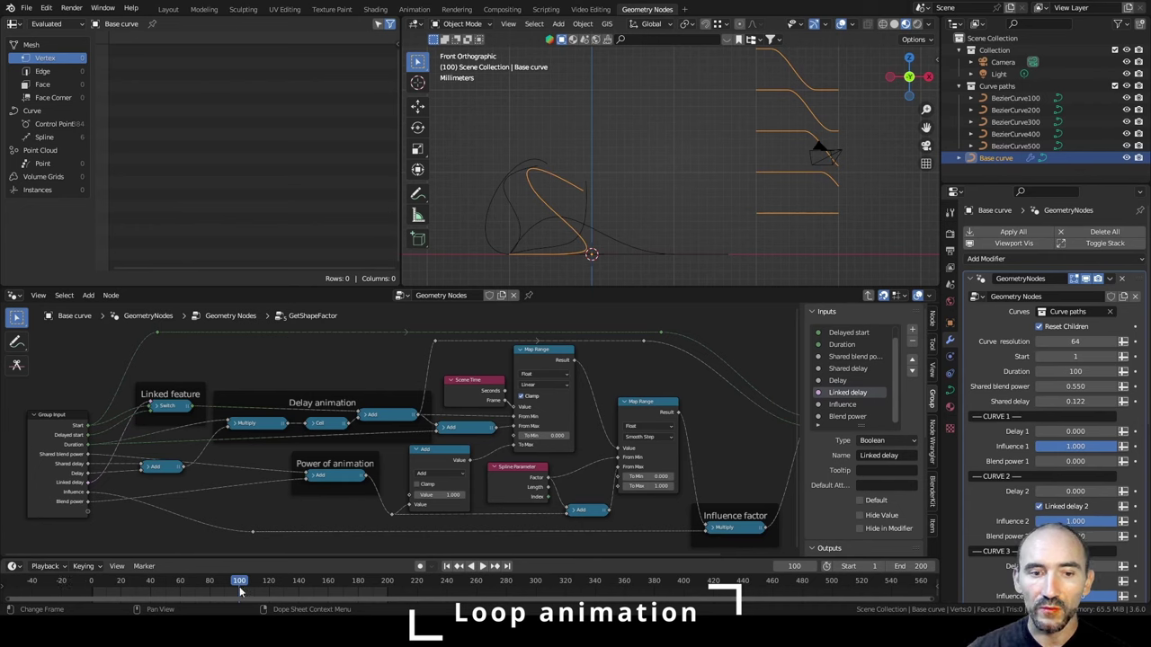
key(space)
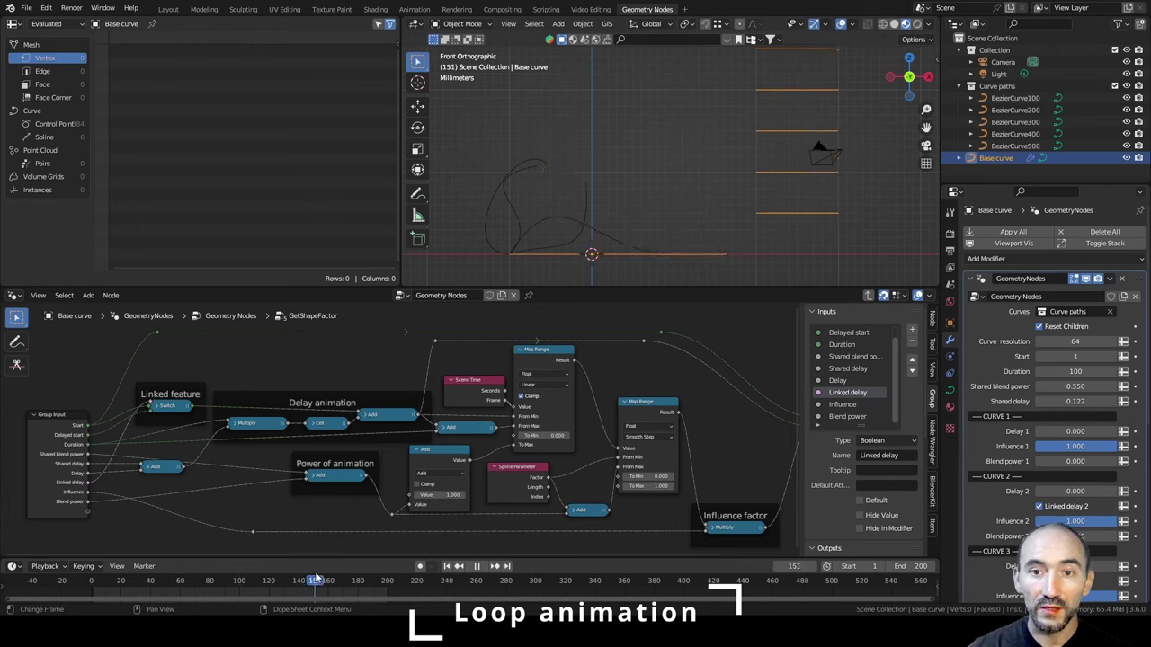
key(space)
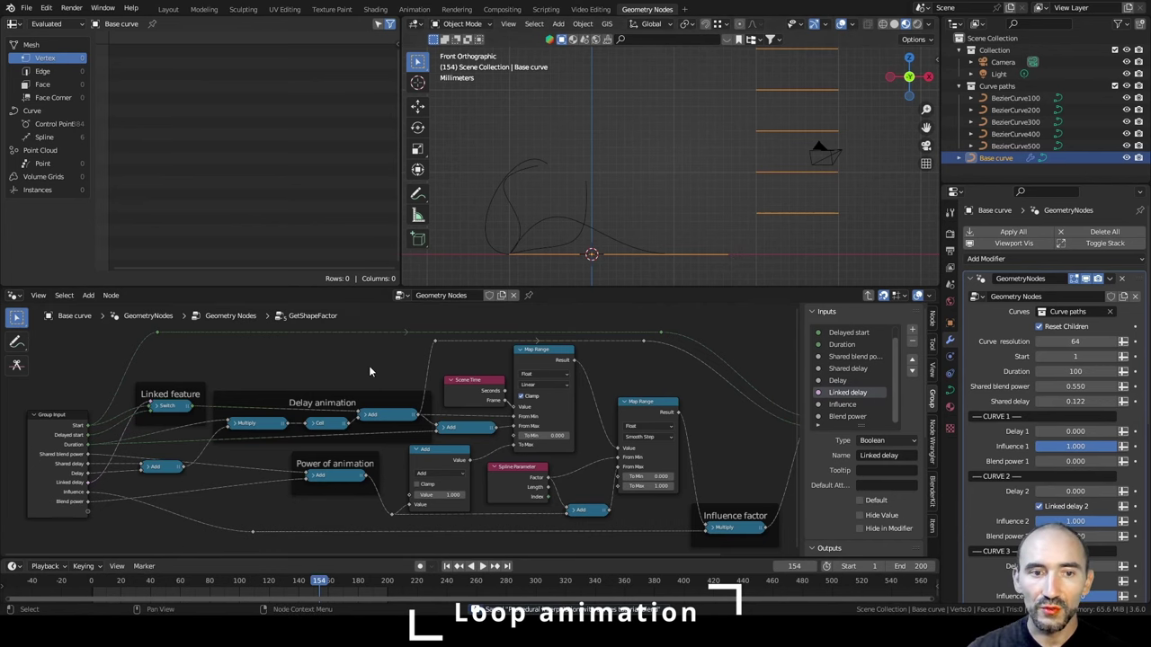
Return to the main node group and add a Boolean group input named Loop below Shared delay.
key(Tab)
middle_drag(368, 365, 298, 431)
scroll(297, 431, down, 4)
middle_drag(165, 455, 434, 394)
middle_drag(274, 399, 397, 428)
scroll(396, 430, up, 4)
scroll(859, 372, up, 10)
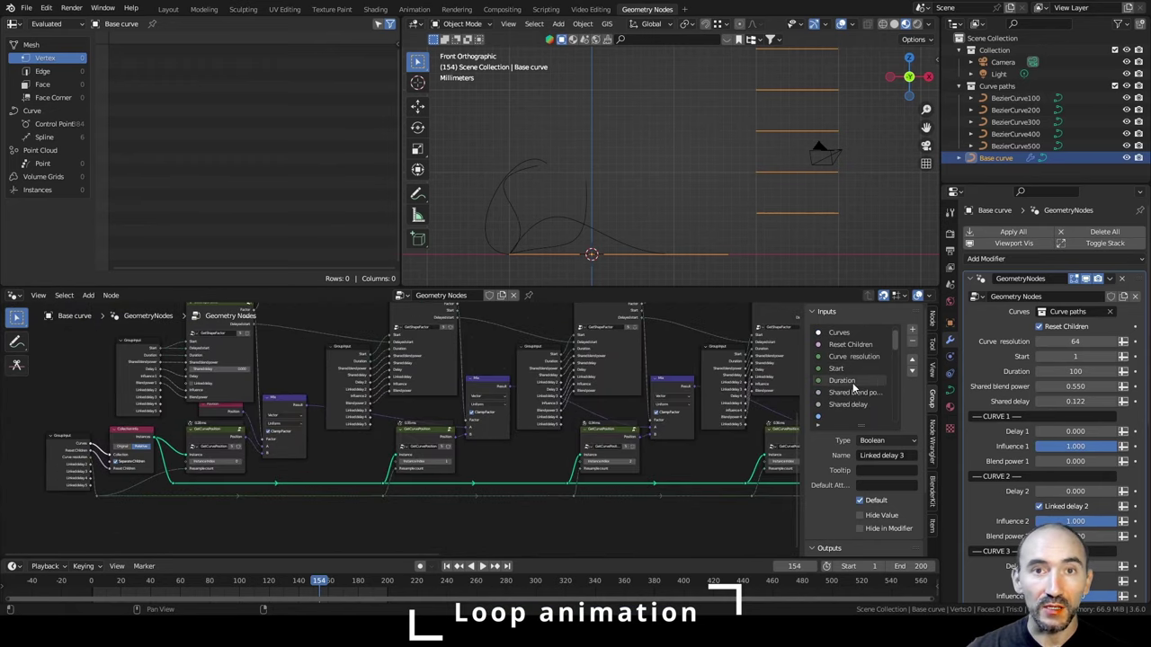
click(848, 405)
click(912, 330)
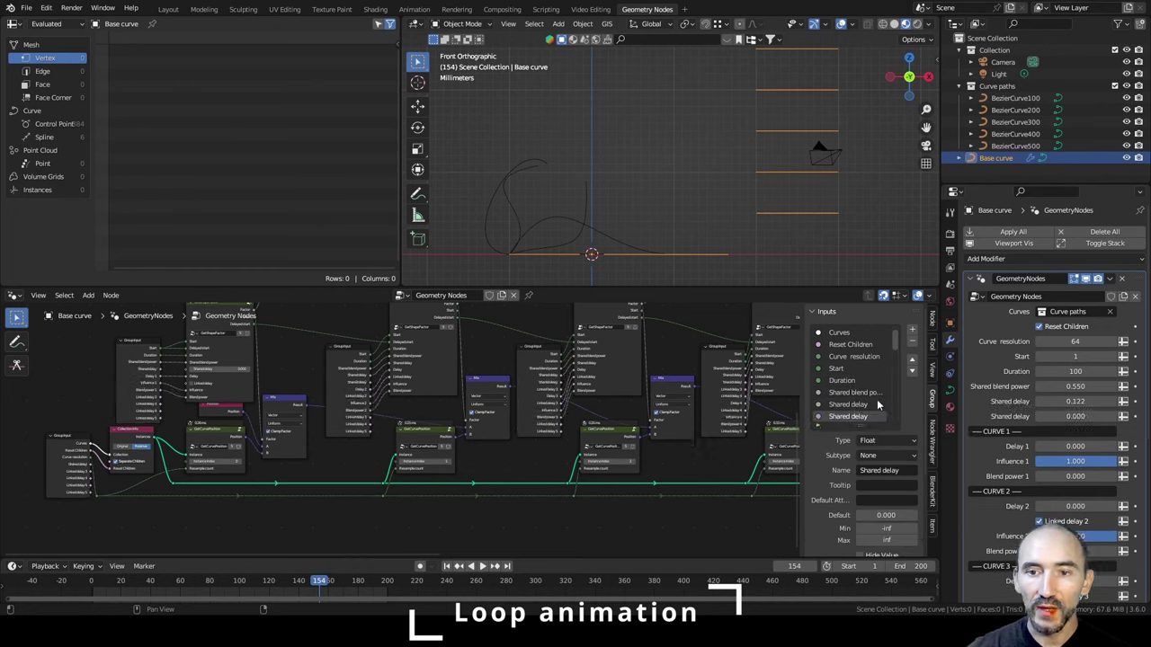
click(876, 441)
click(899, 585)
click(886, 456)
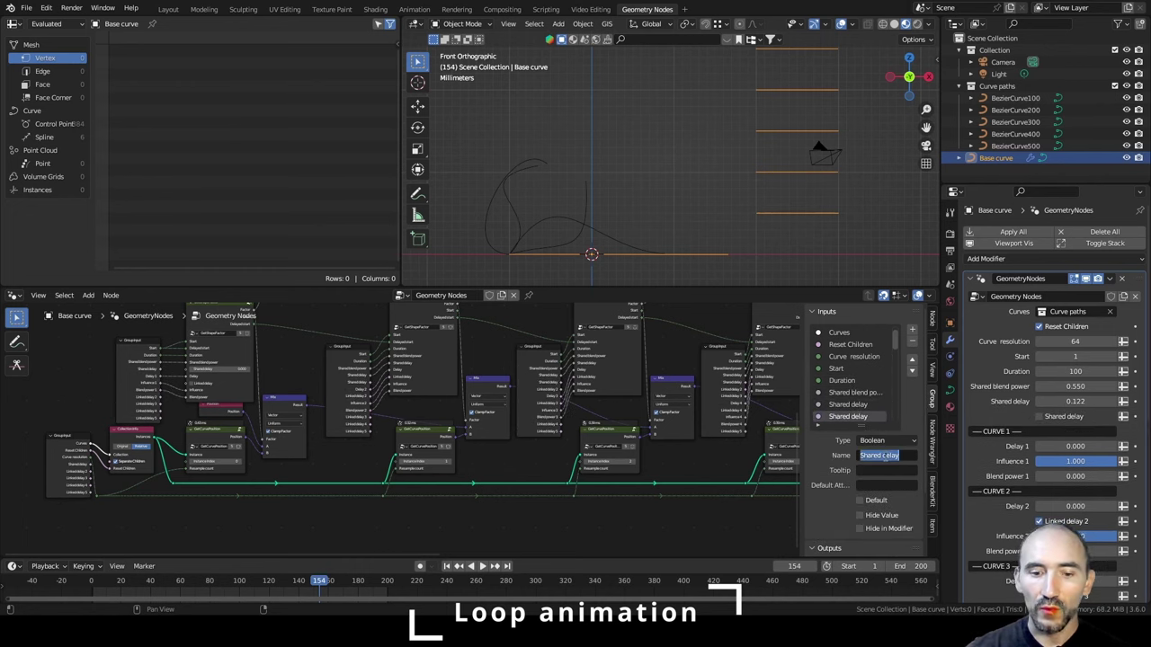
text(Loop)
key(Return)
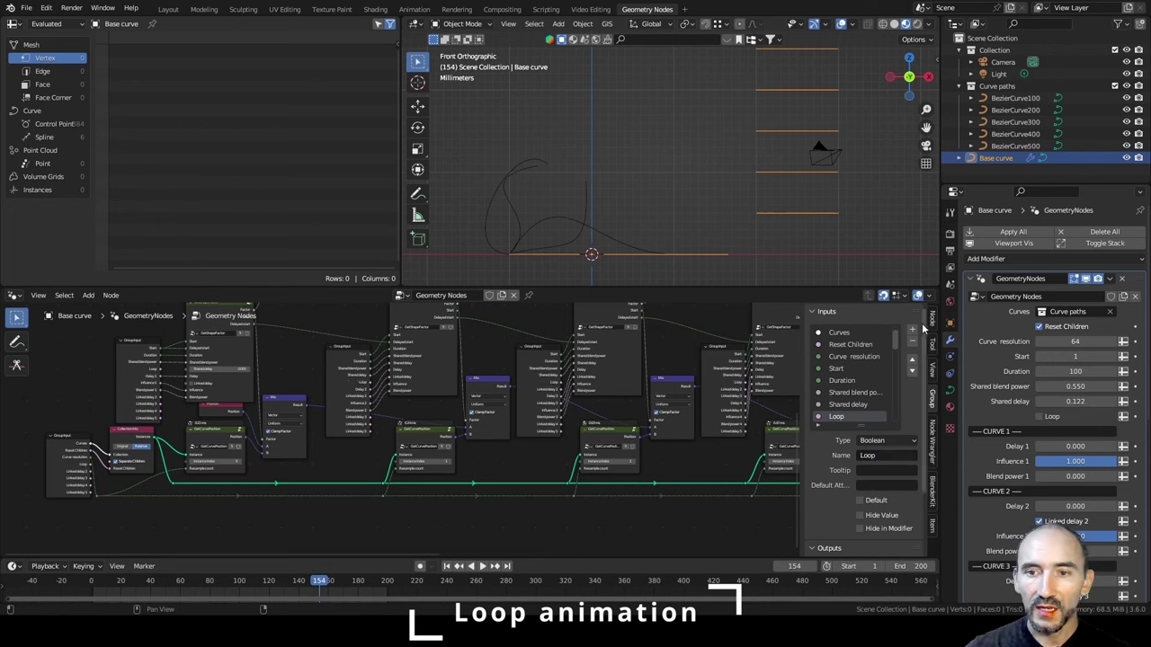
Add a Float group input named Loop offset below Loop, with a minimum of 0.
click(912, 330)
click(886, 441)
click(893, 485)
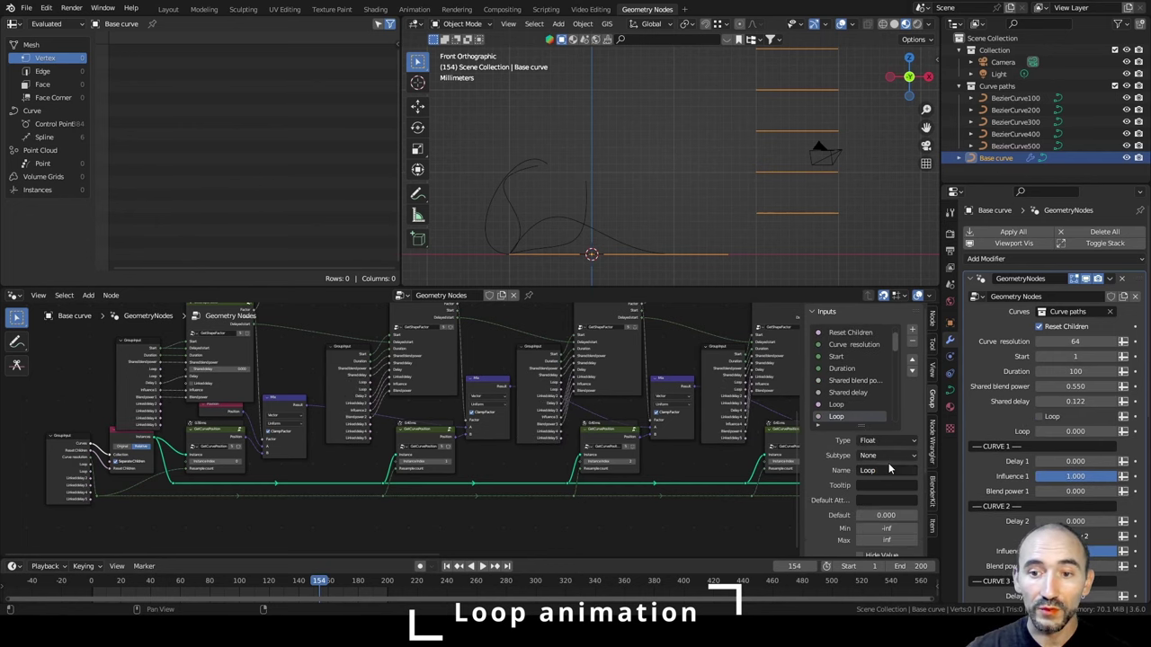
text(Lopp)
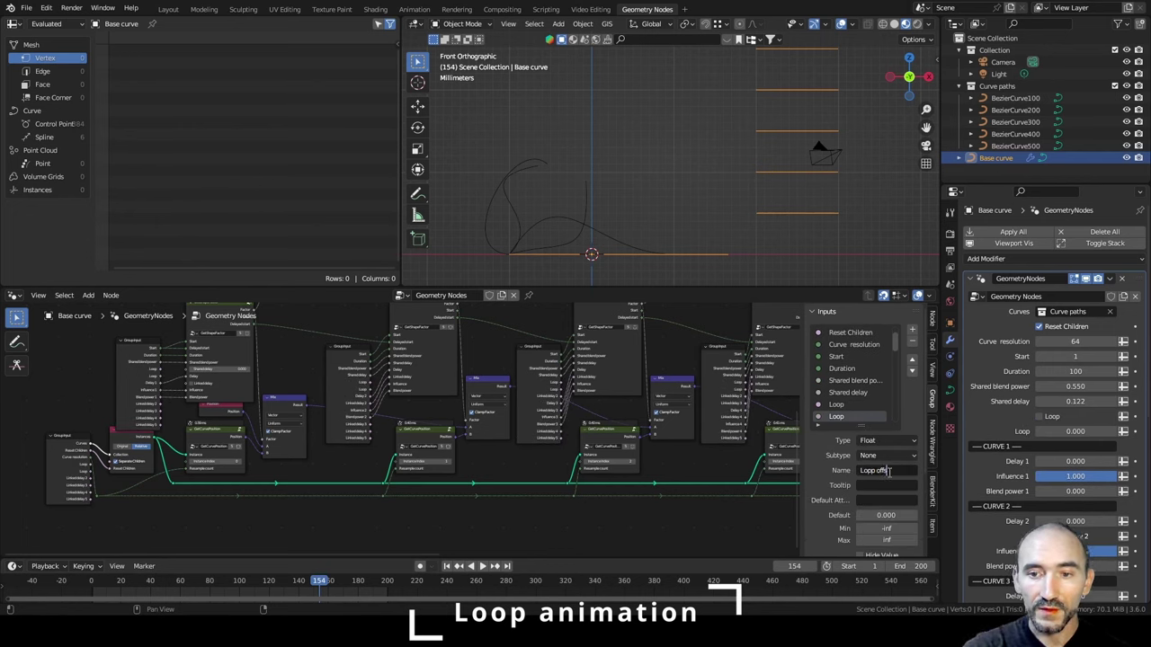
key(Tab)
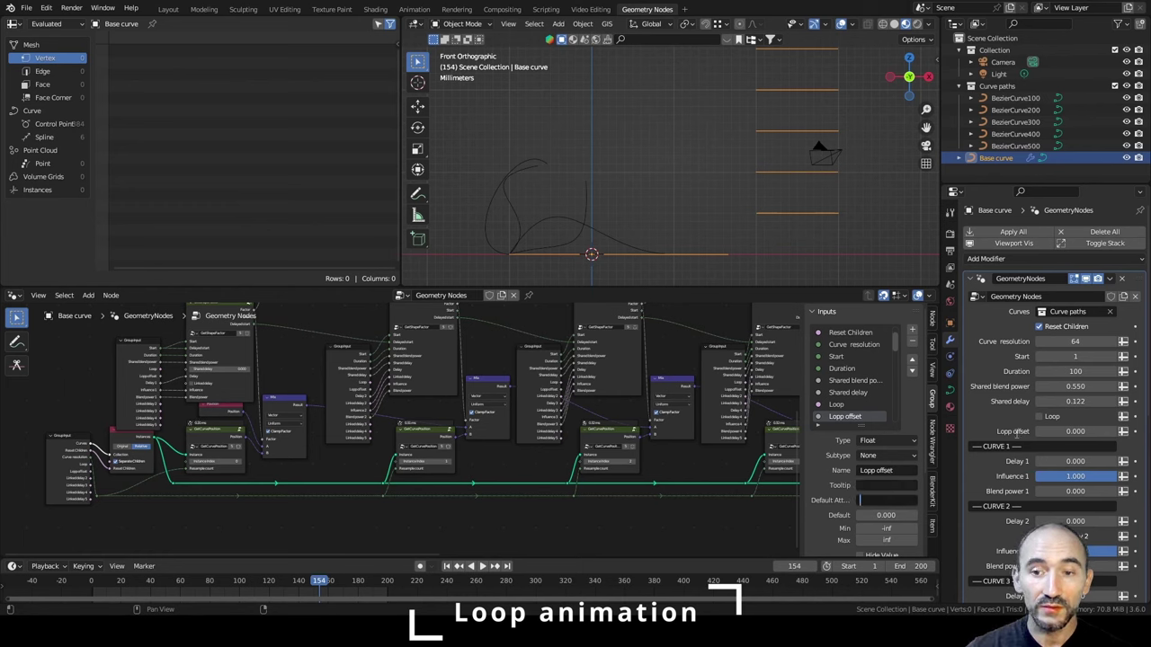
click(887, 528)
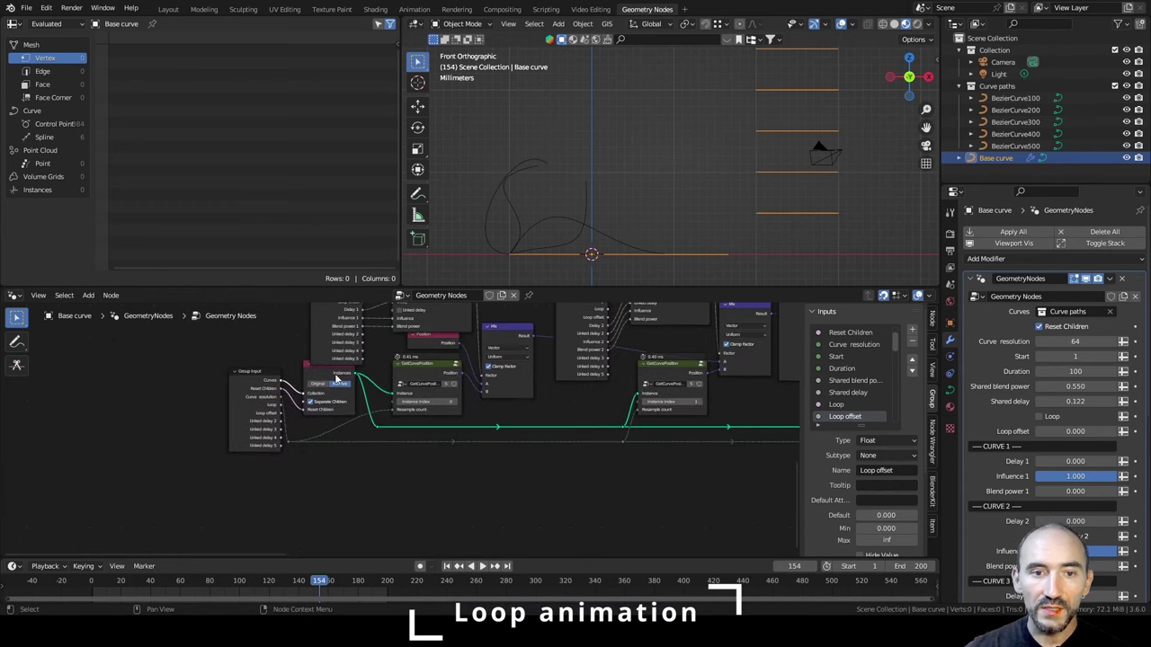
Nudge the Collection Info node slightly down beside the Group Input node and review the per-curve settings in the modifier.
drag(336, 381, 321, 379)
middle_drag(487, 498, 411, 465)
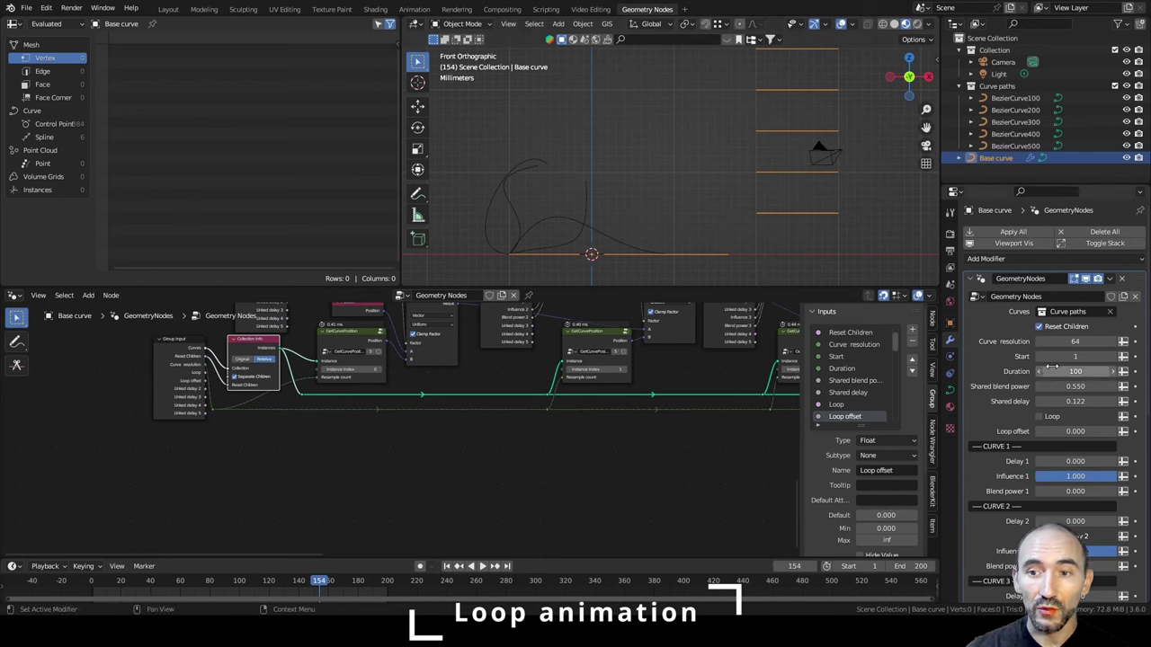
scroll(1061, 377, down, 4)
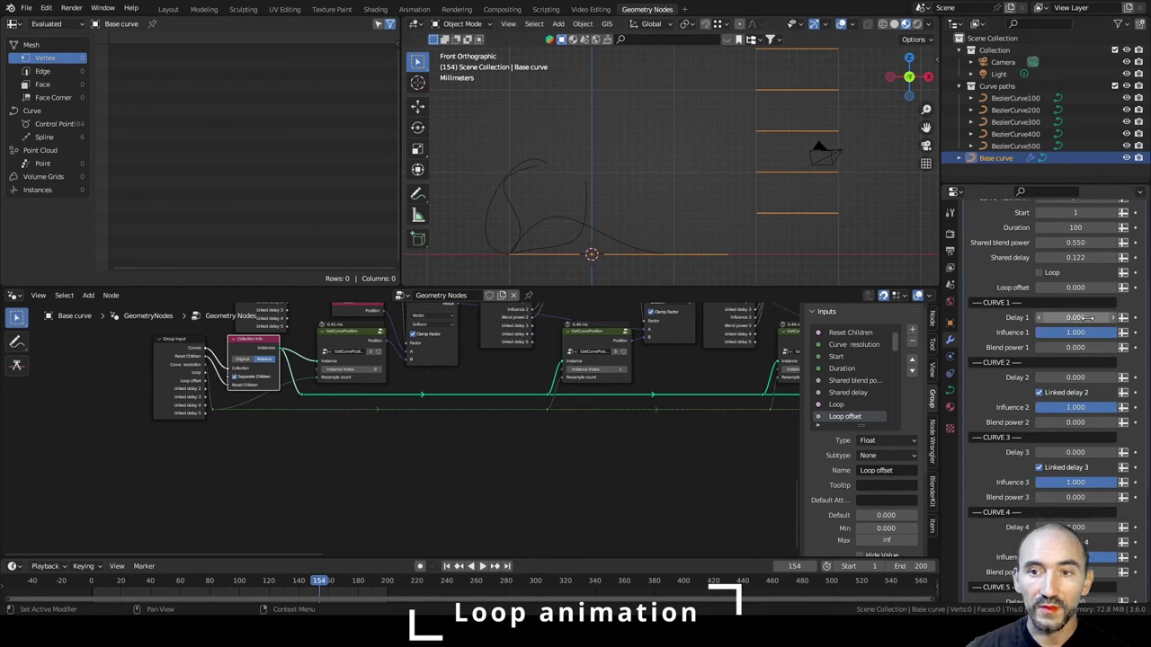
scroll(1079, 328, up, 3)
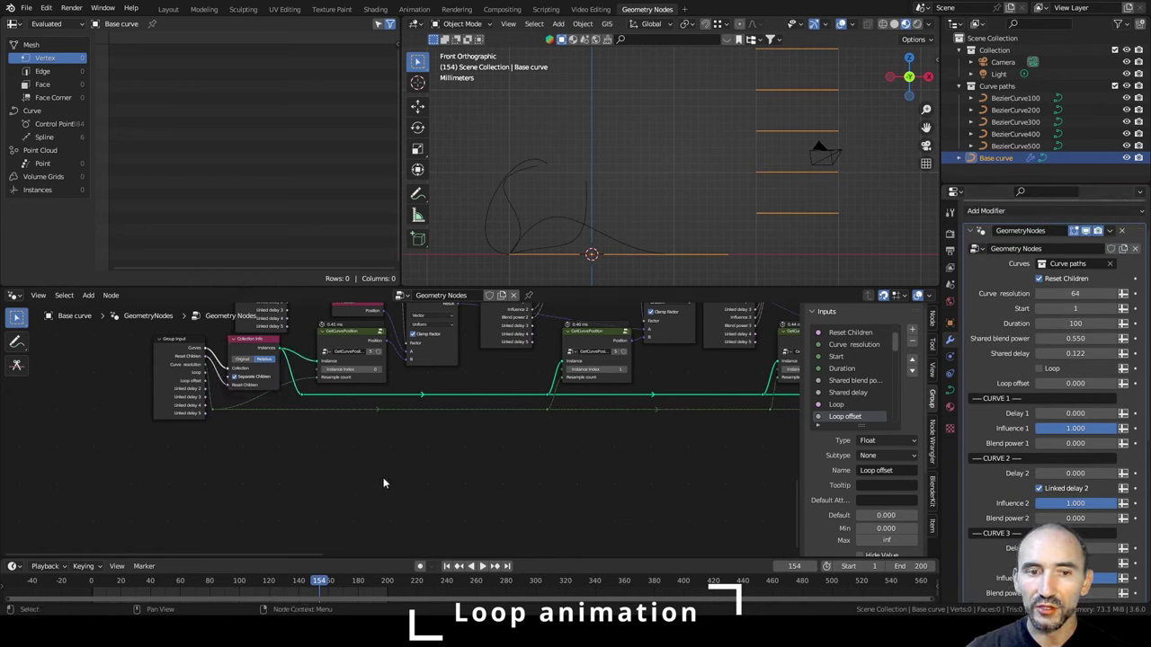
scroll(434, 474, down, 1)
scroll(383, 457, up, 4)
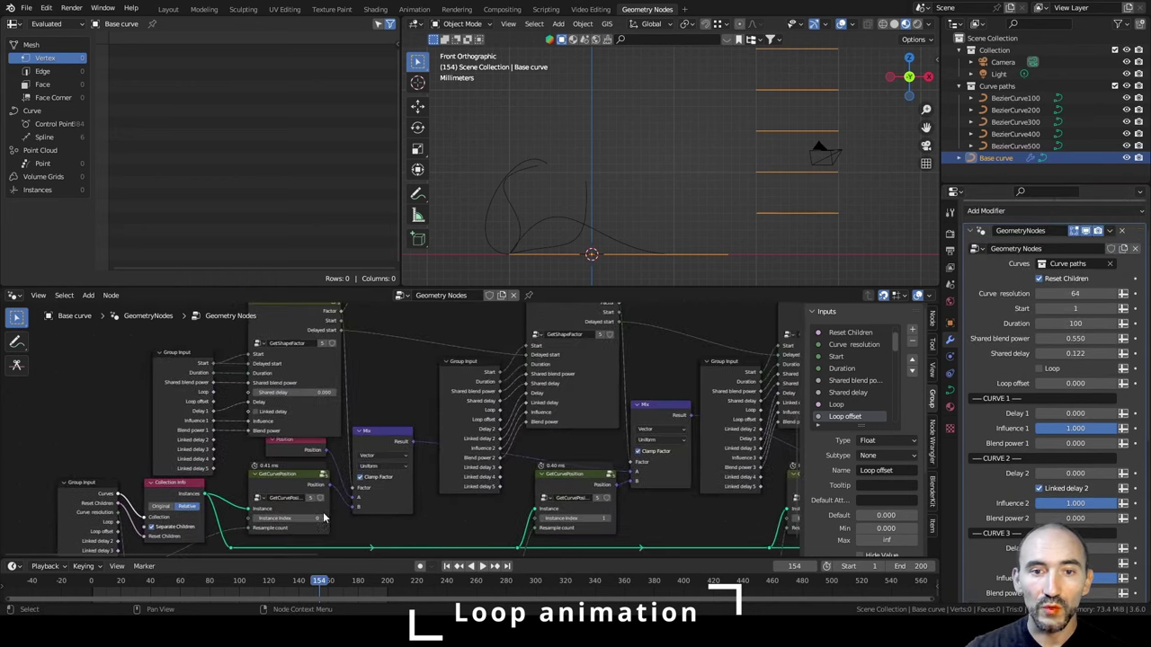
scroll(349, 377, up, 2)
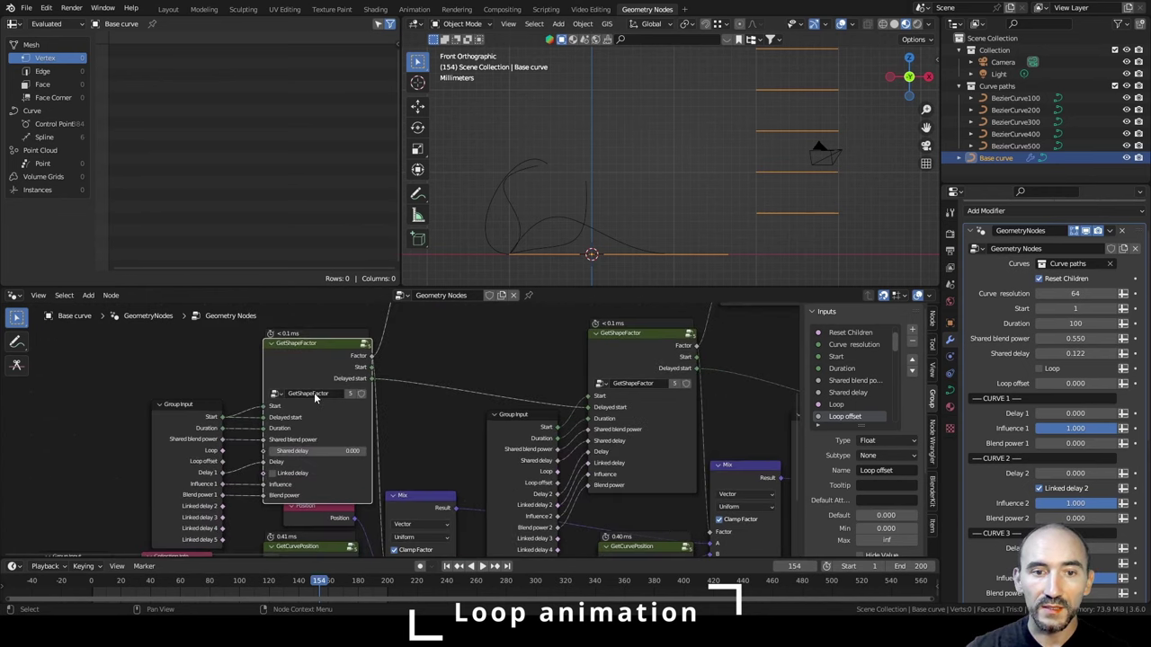
Inside GetShapeFactor, add a Boolean input named Loop below Shared delay and a Float input named Total duration at the end.
key(Tab)
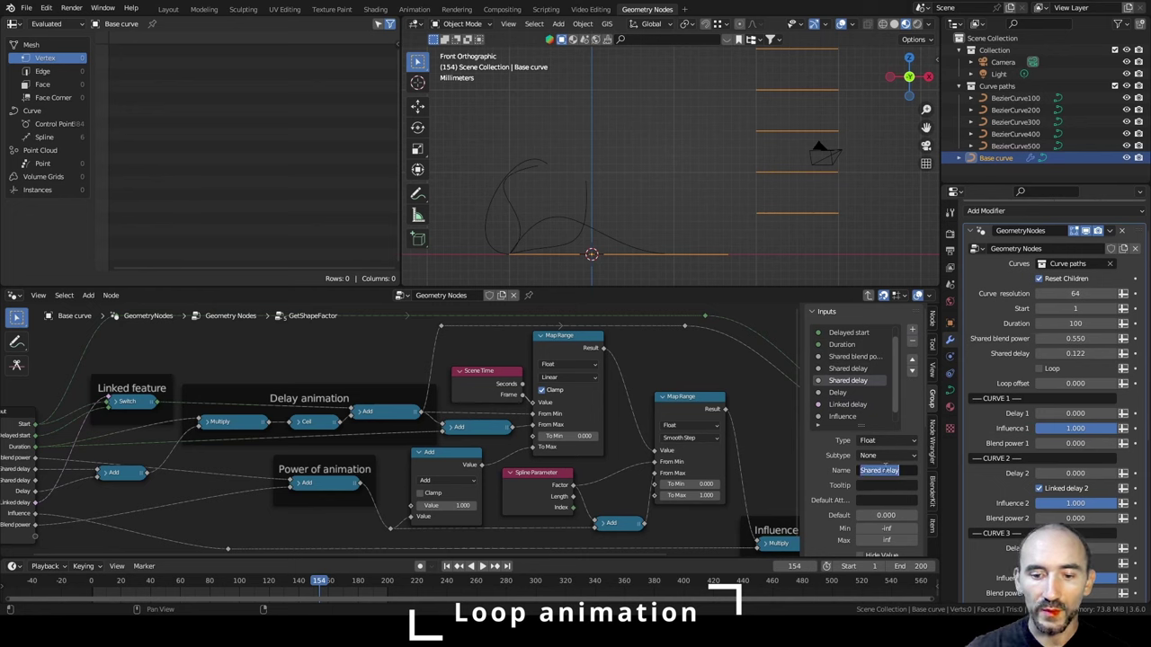
scroll(860, 416, down, 1)
click(859, 415)
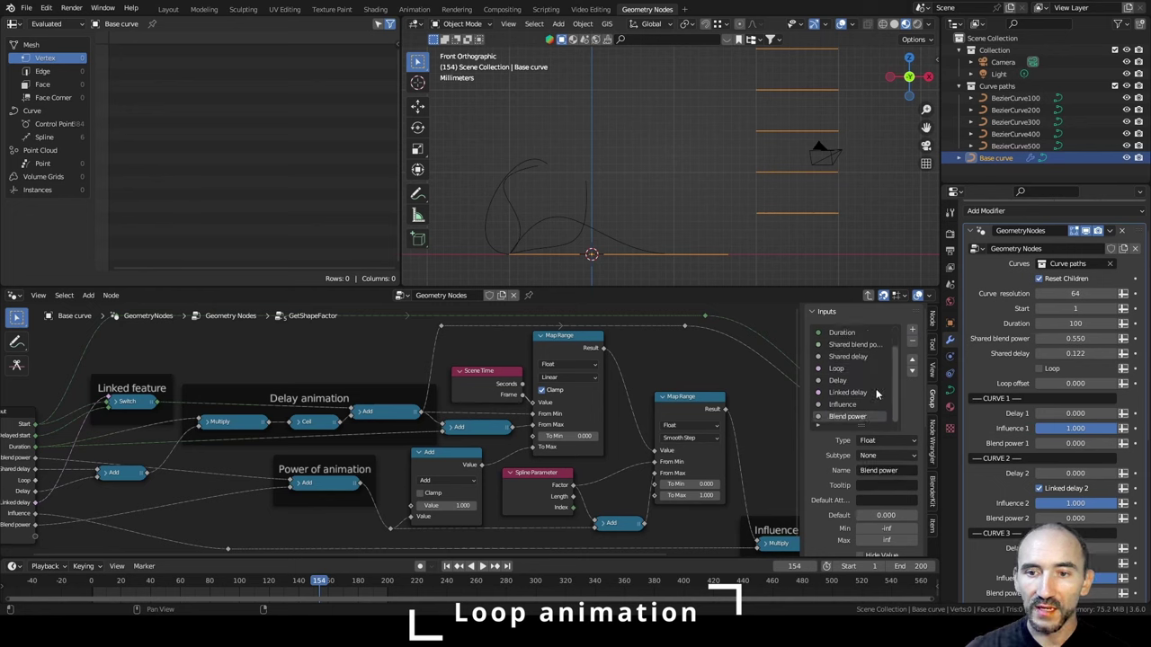
click(912, 331)
click(883, 470)
text(To)
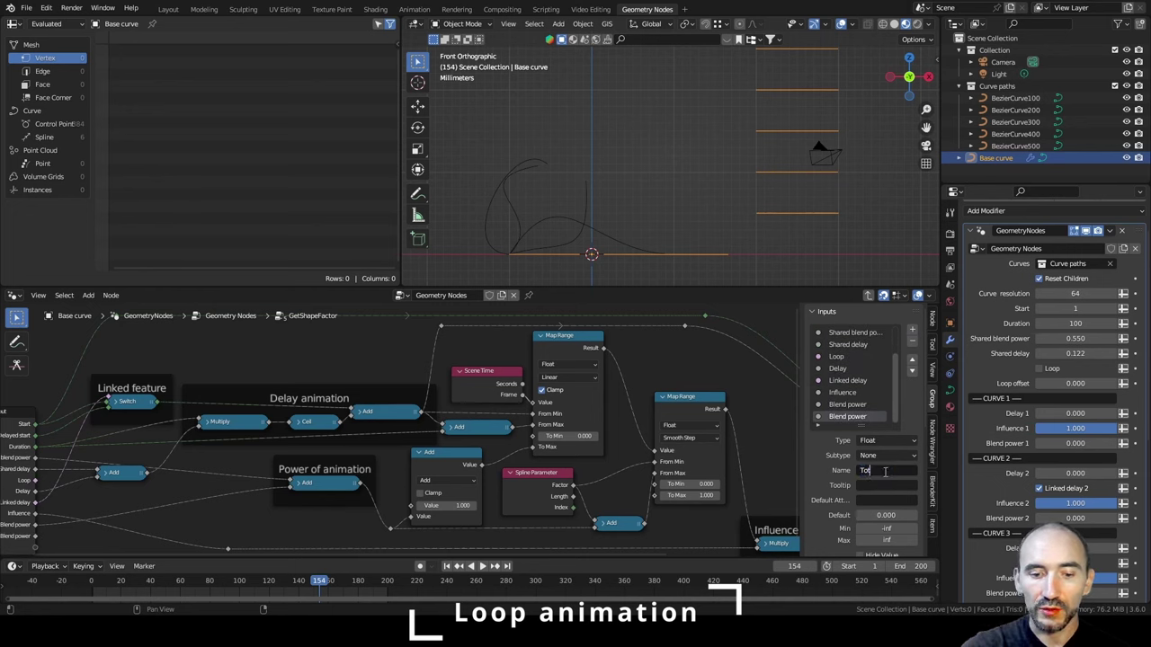
text(tal duration)
key(Return)
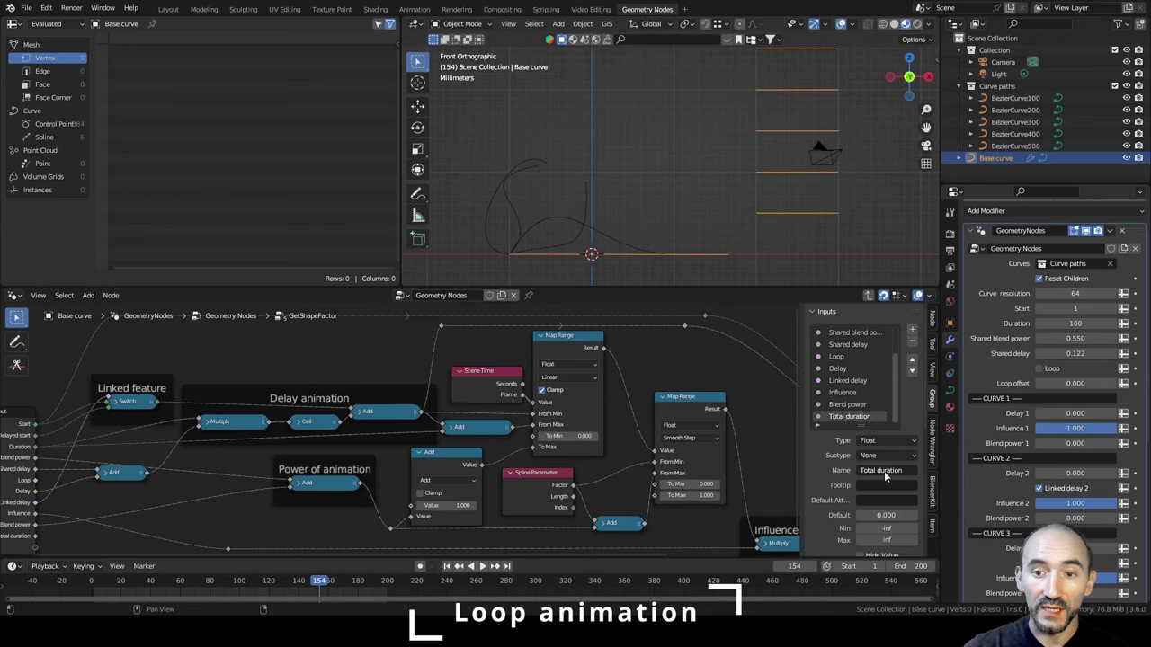
key(Tab)
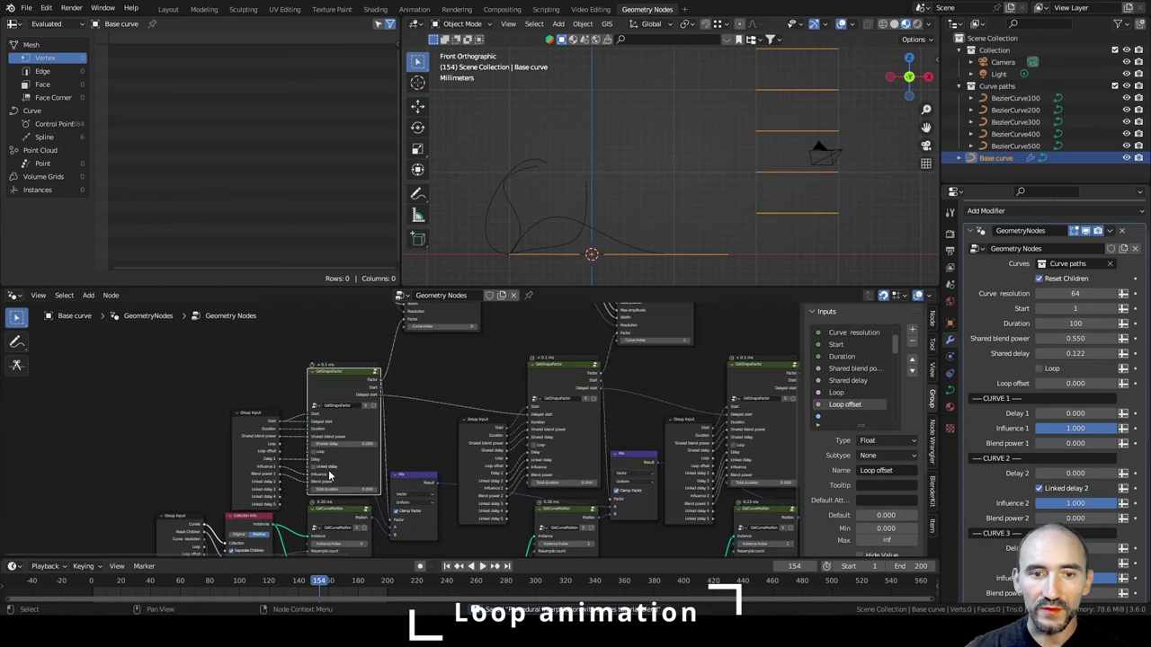
Select all Group Input nodes in the main node group and hide their unused sockets.
middle_drag(328, 471, 305, 429)
scroll(504, 428, down, 4)
middle_drag(540, 428, 380, 423)
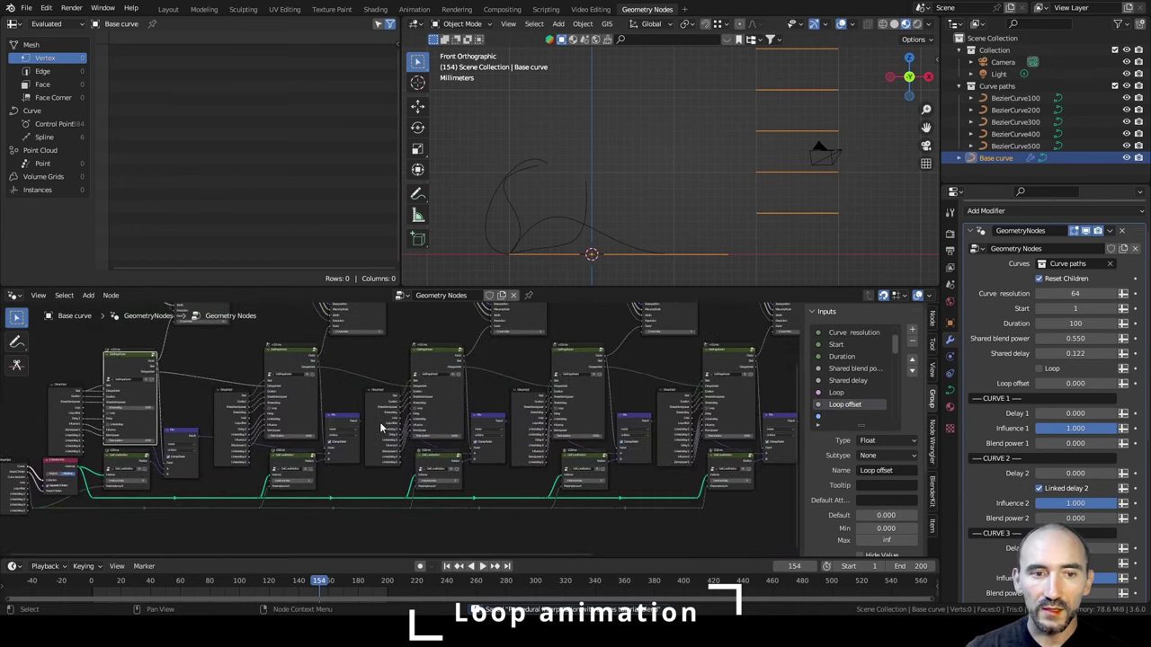
scroll(380, 423, down, 3)
click(140, 427)
shift+click(261, 411)
shift+click(389, 416)
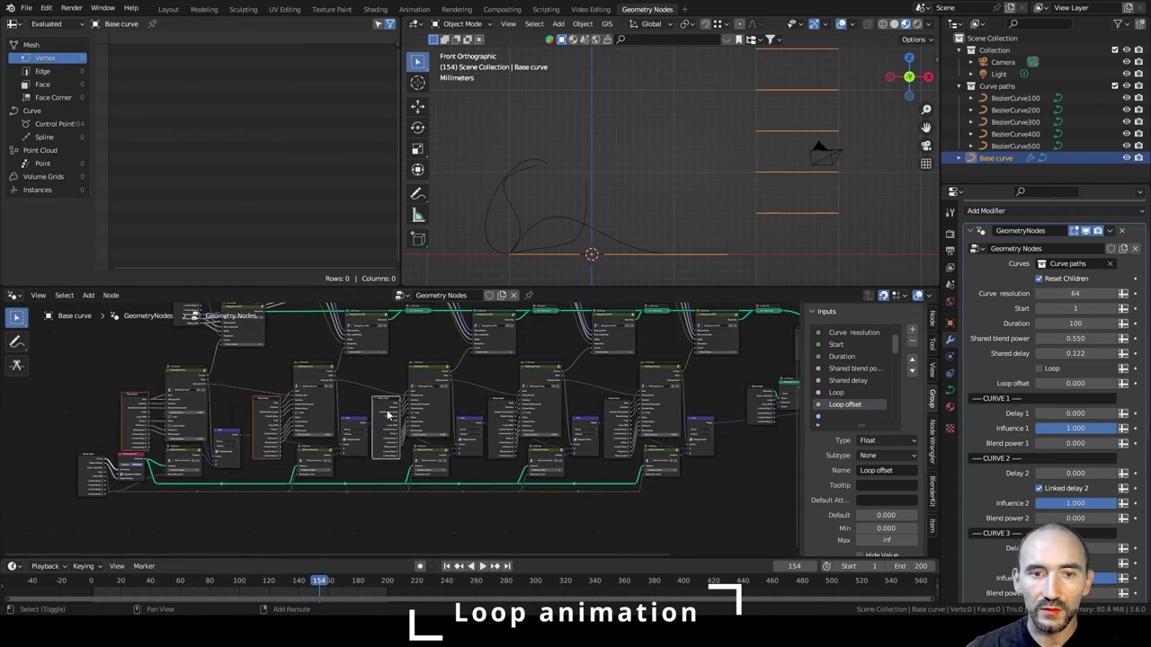
shift+click(499, 411)
shift+click(760, 400)
shift+click(91, 484)
middle_drag(209, 385, 118, 462)
shift+click(108, 377)
shift+click(717, 417)
scroll(593, 463, down, 4)
scroll(562, 463, up, 3)
middle_drag(512, 458, 529, 397)
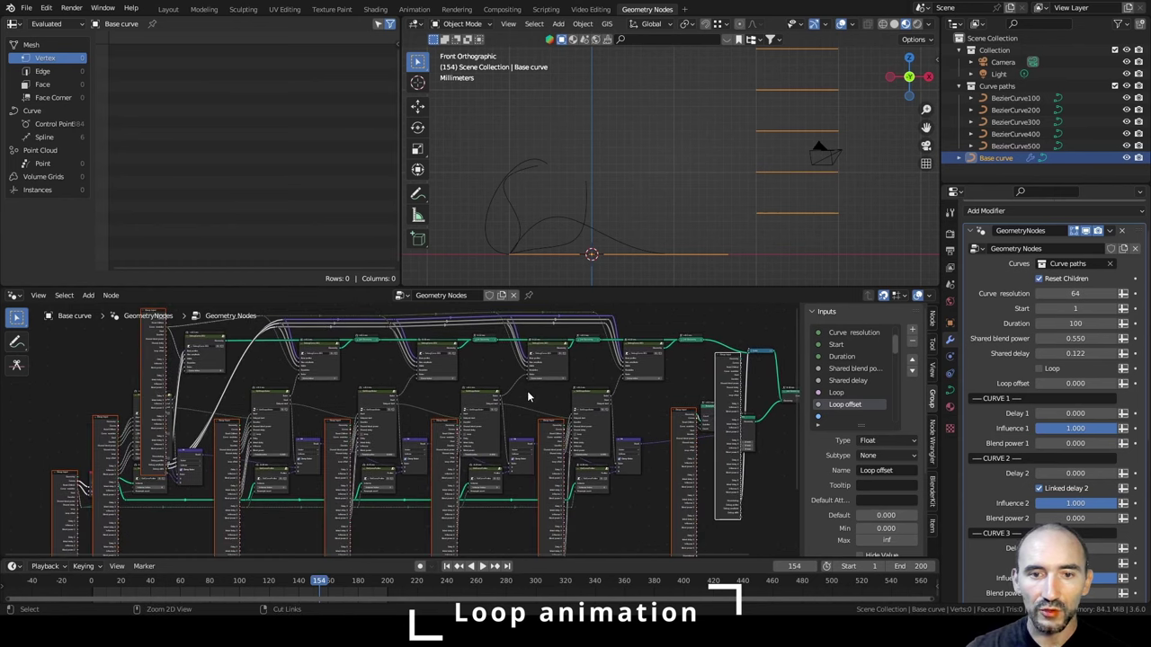
scroll(263, 402, up, 5)
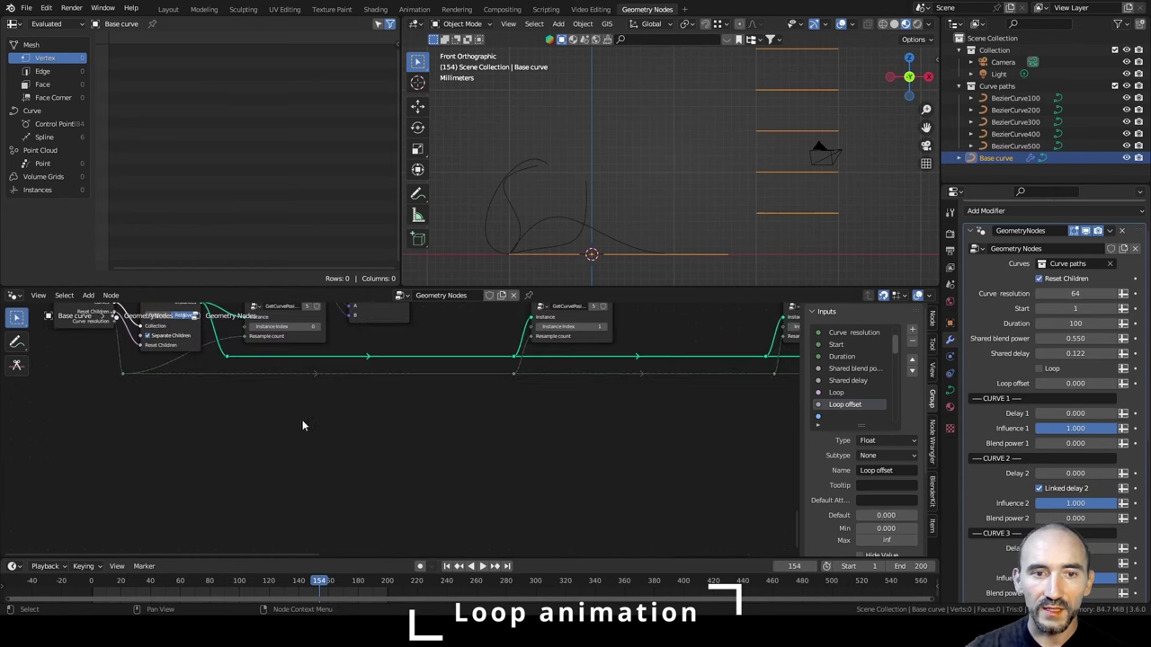
Add another Group Input node in the empty area below the GetCurvePosition nodes.
scroll(366, 455, up, 1)
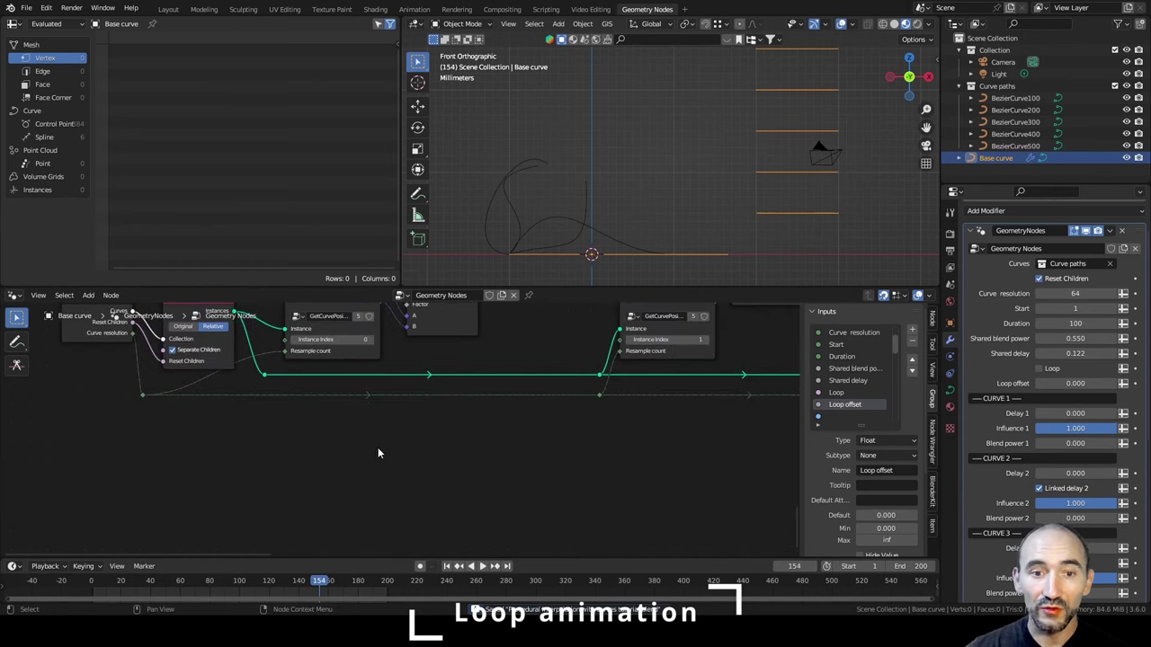
scroll(378, 453, up, 2)
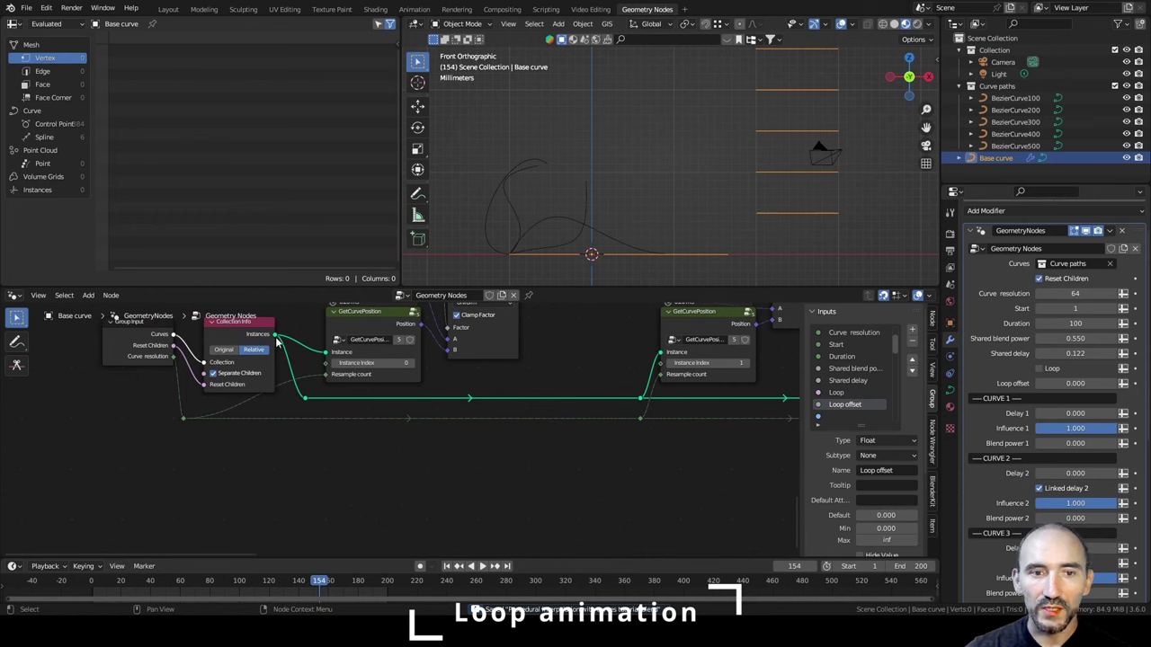
key(shift+a)
text(group)
key(Return)
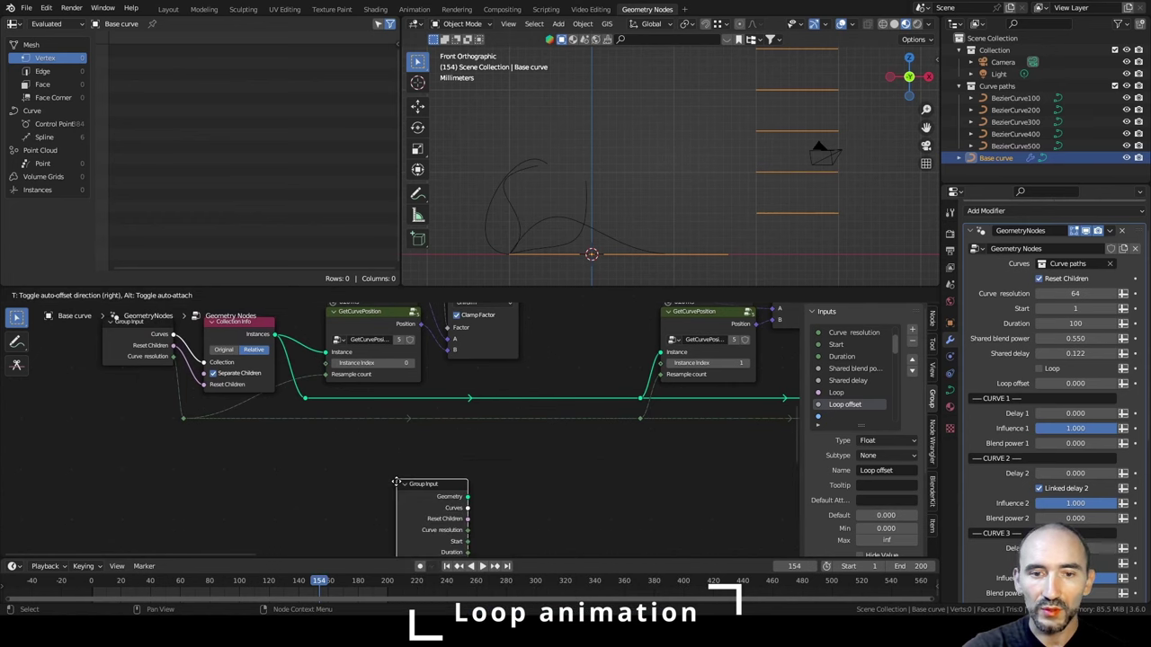
Sum Shared delay and Delay 1 from the new Group Input in a Math Add node and collapse that node.
drag(196, 437, 292, 443)
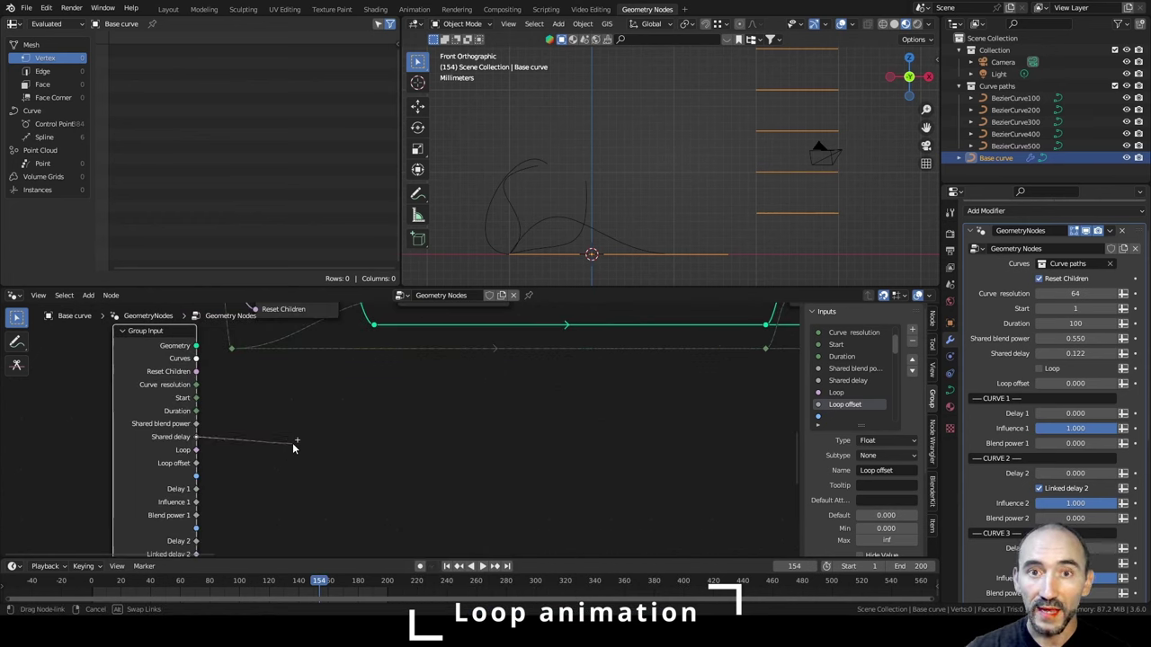
text(add)
key(Return)
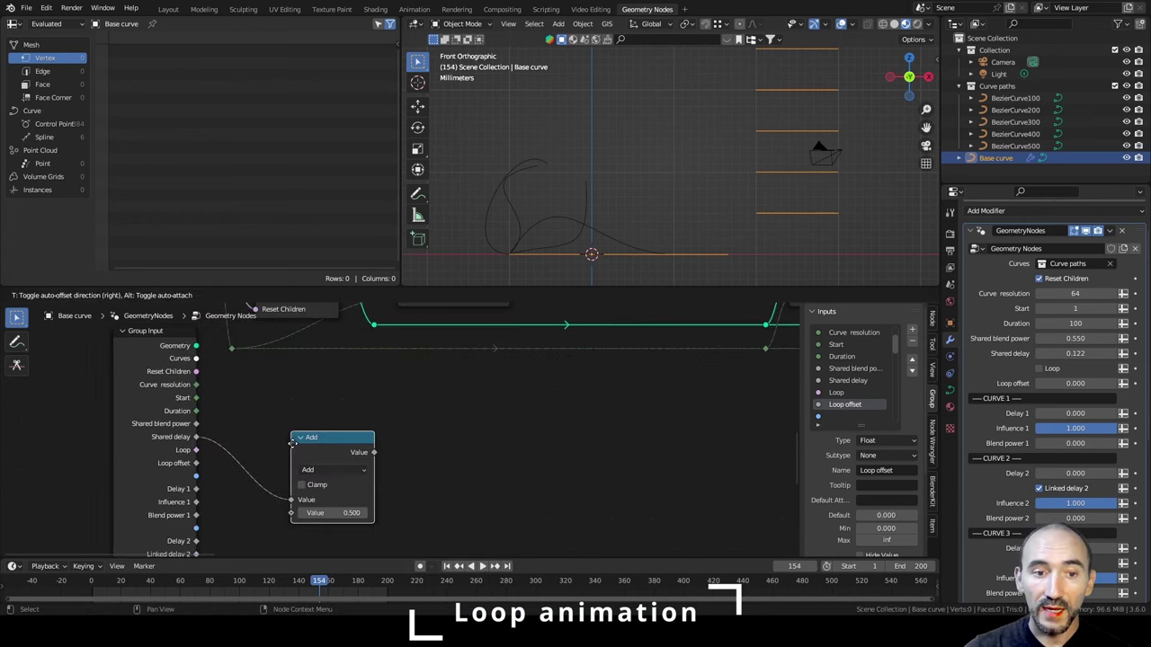
click(256, 428)
drag(197, 489, 255, 501)
click(317, 432)
key(h)
drag(317, 432, 283, 450)
drag(302, 450, 249, 449)
Chain four duplicates of the collapsed Add node to add Delay 2, Delay 3, Delay 4 and Delay 5 to the sum.
key(shift+d)
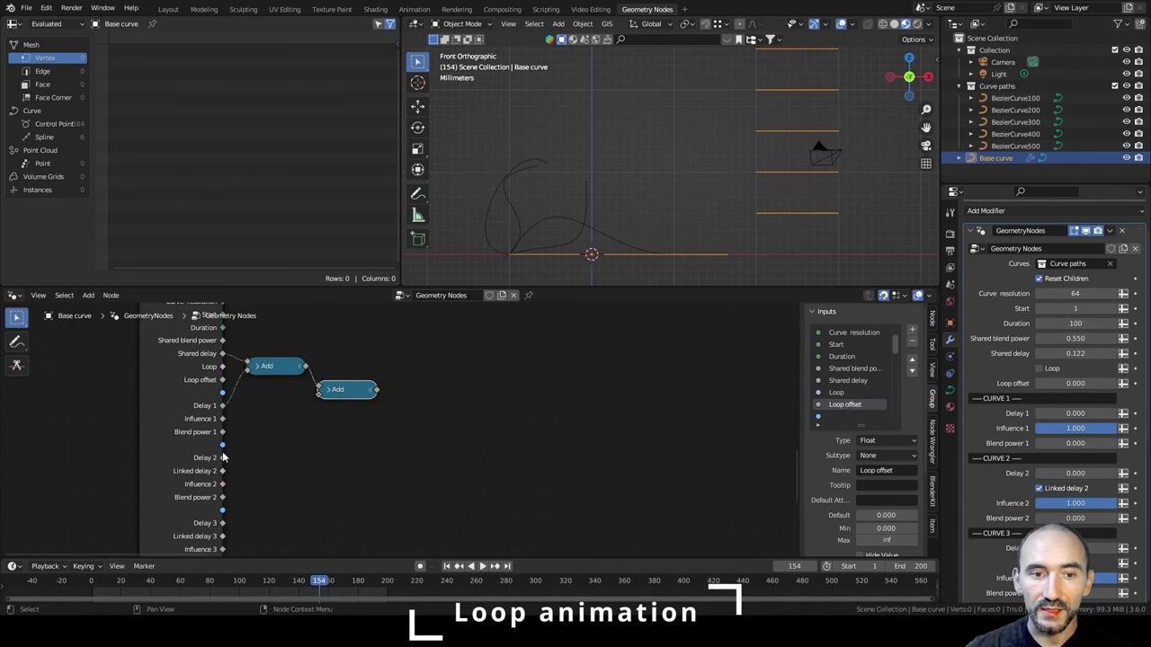
drag(223, 457, 232, 455)
drag(316, 399, 320, 396)
key(shift+d)
click(421, 414)
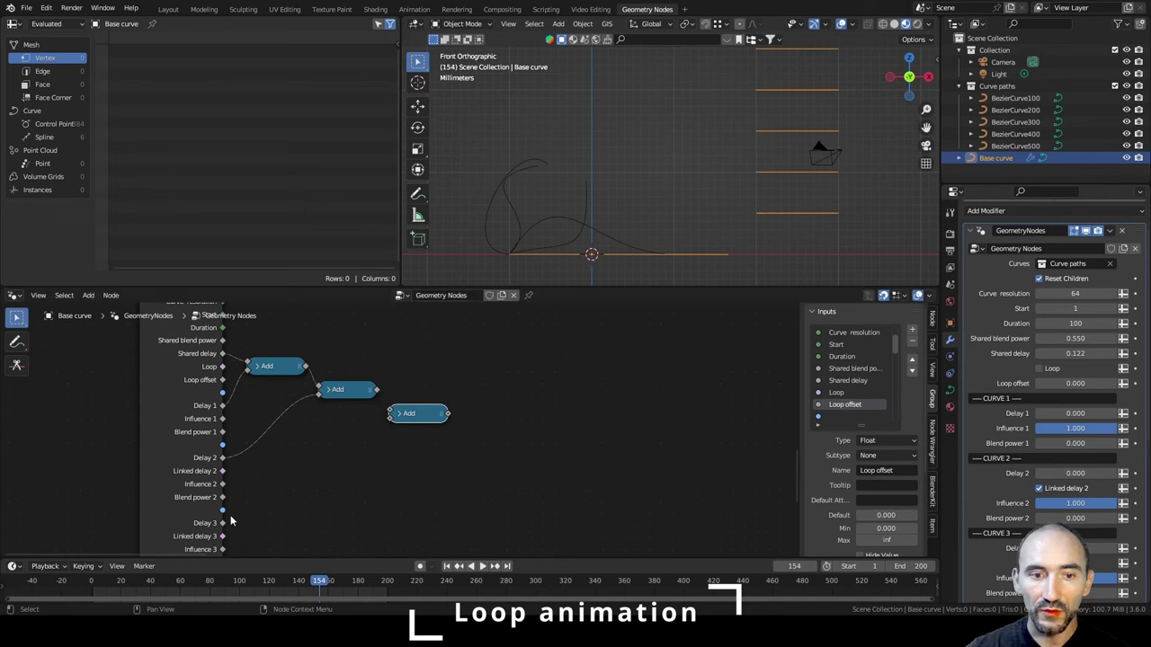
drag(222, 522, 391, 420)
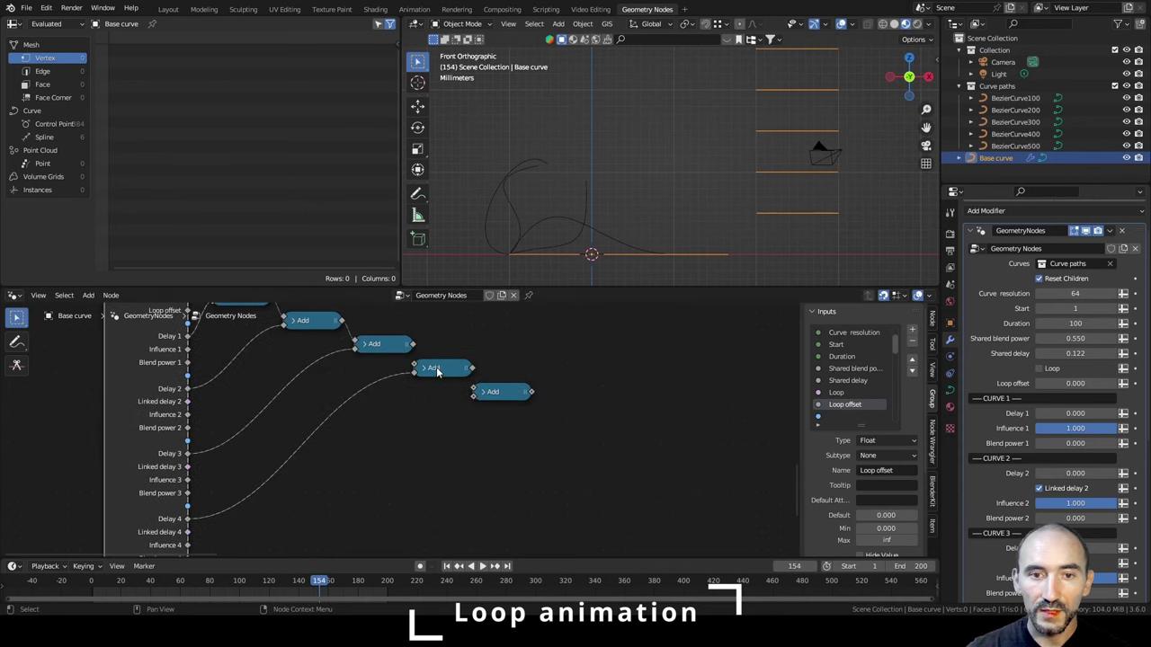
drag(436, 367, 449, 368)
middle_drag(452, 368, 436, 320)
drag(172, 537, 491, 345)
Multiply Duration by the summed delays in a Math Multiply node and place it collapsed after the last Add node.
text(mult)
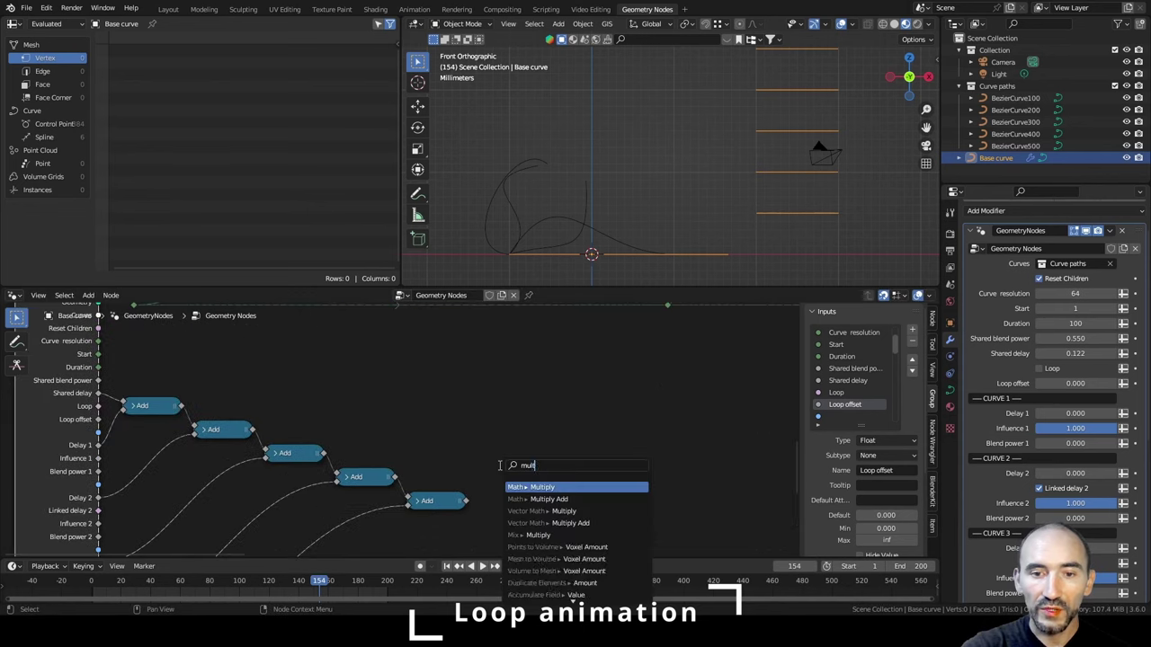
key(Return)
click(479, 401)
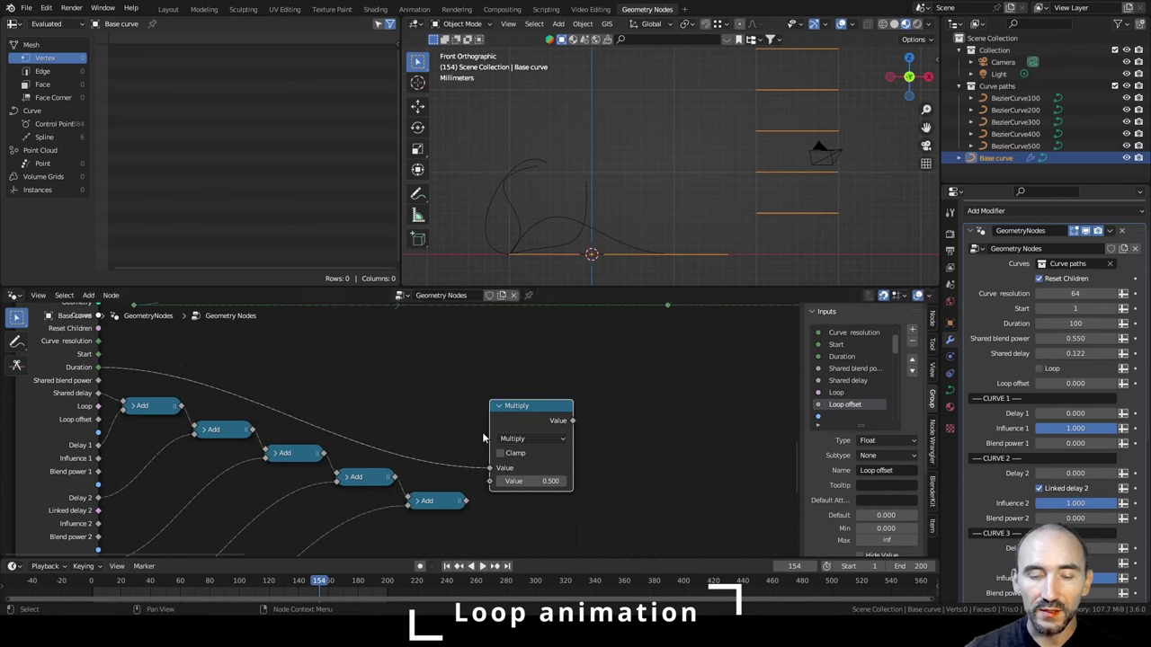
drag(466, 501, 489, 481)
drag(517, 421, 507, 420)
Add Duration to the Multiply result with a collapsed Math Add node and route the Duration link through a reroute point above.
text(add)
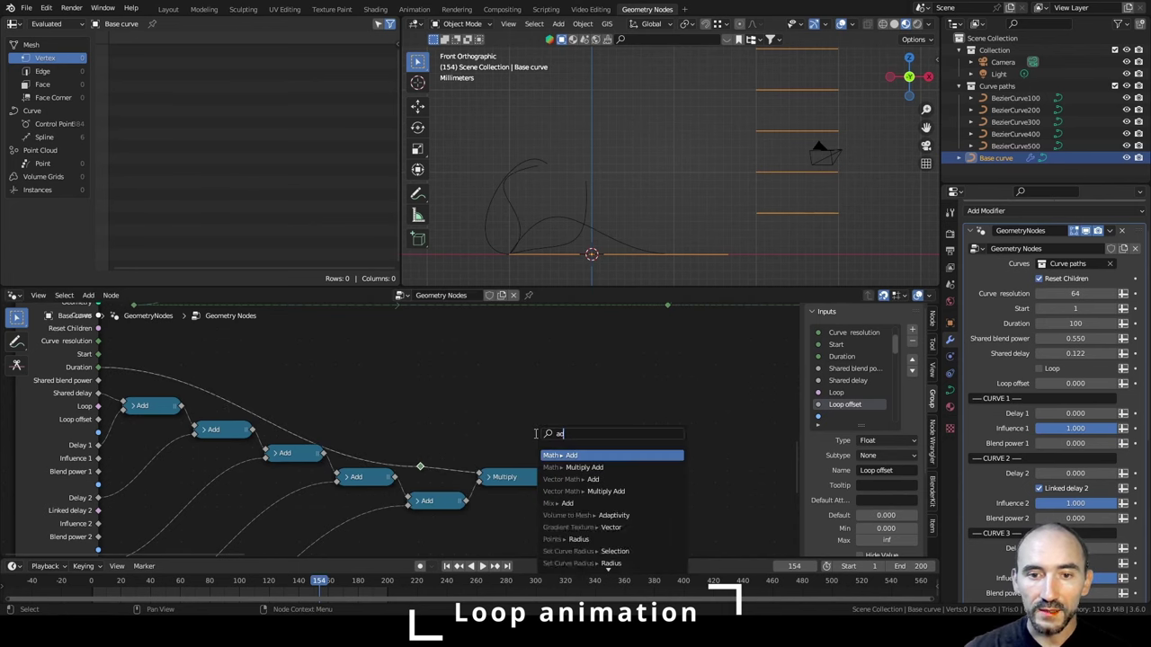
key(Return)
drag(536, 438, 583, 402)
drag(419, 465, 423, 448)
Append another Math Add node to the end of the chain and set its second value to 1.
text(a)
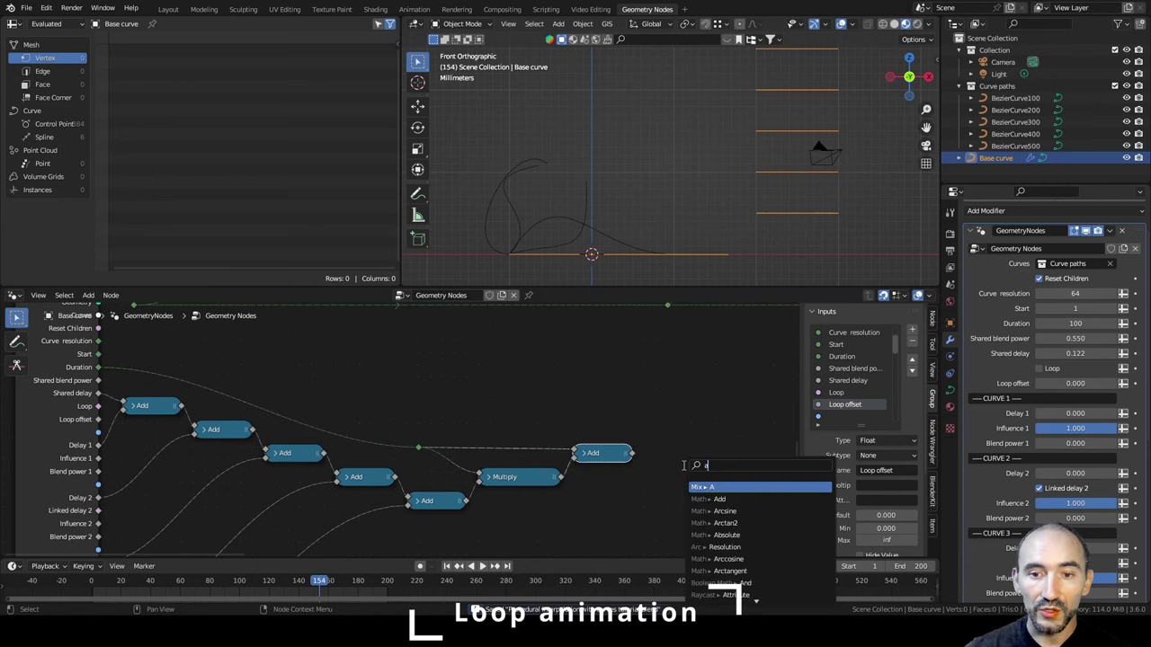
text(dd)
key(Return)
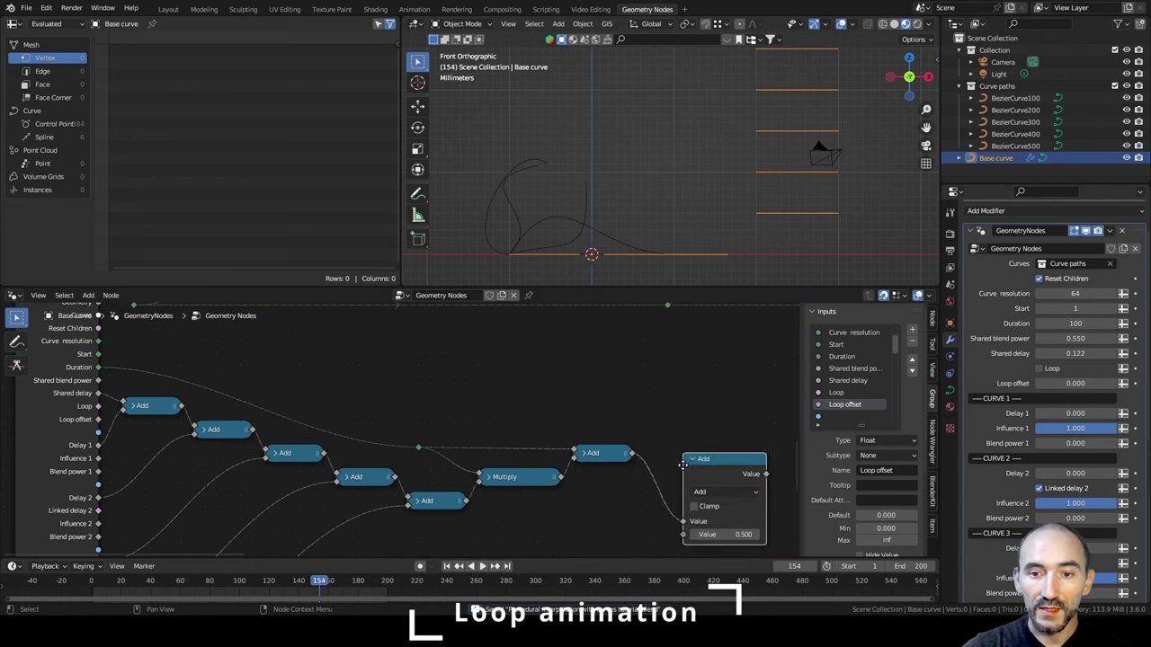
click(657, 452)
click(688, 518)
text(1)
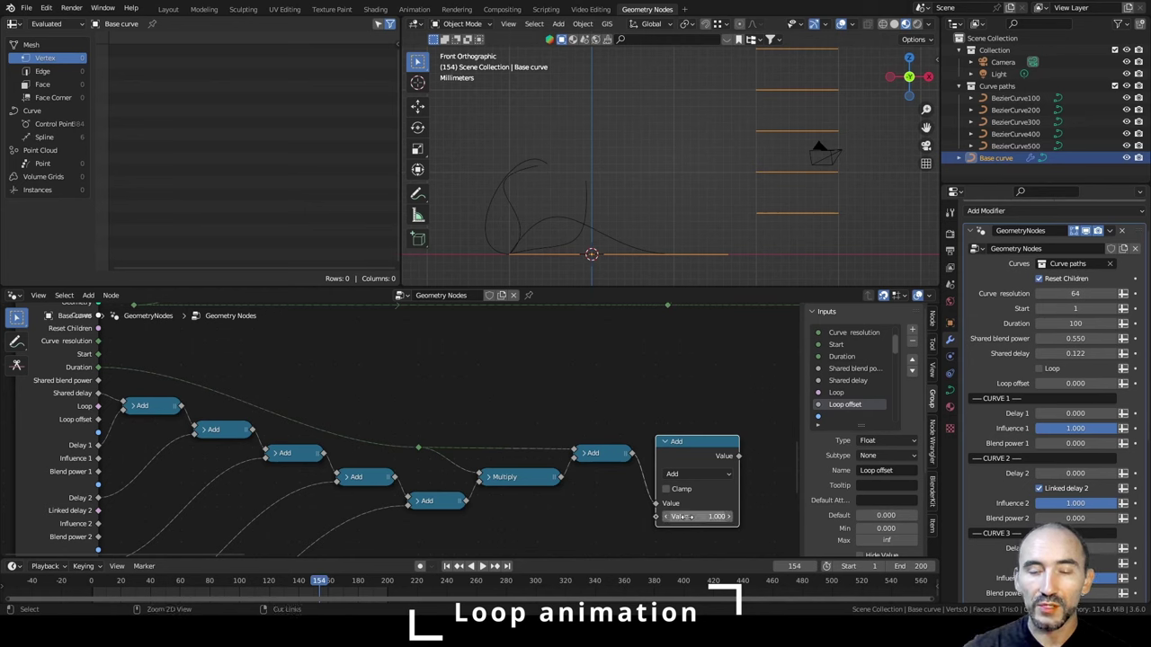
key(Return)
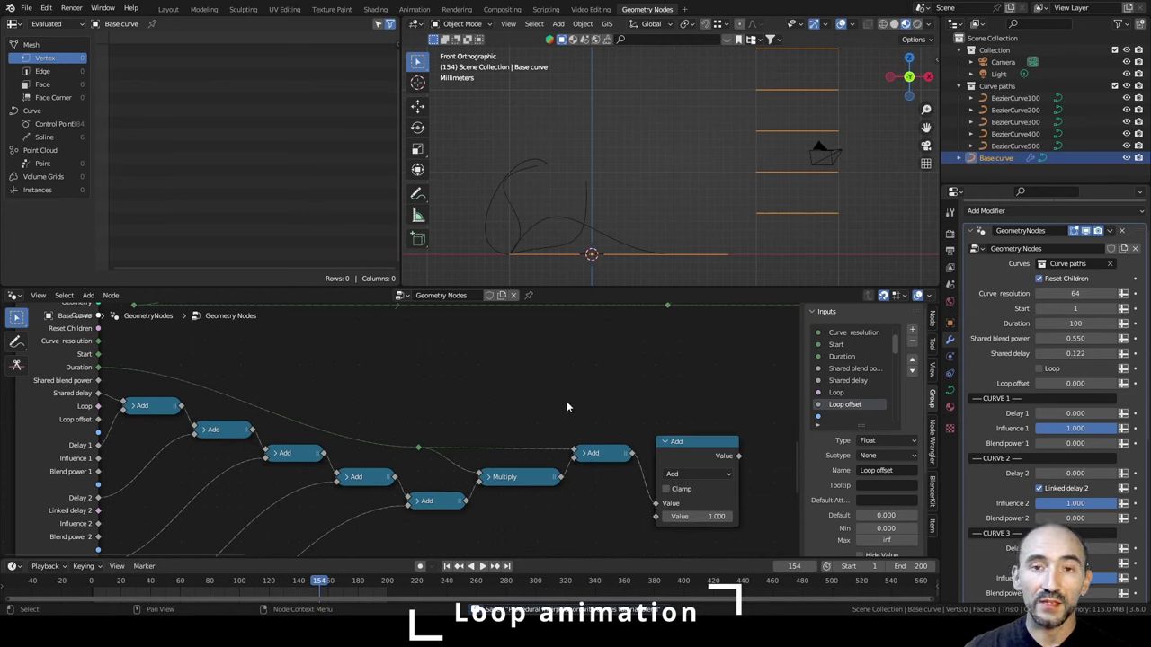
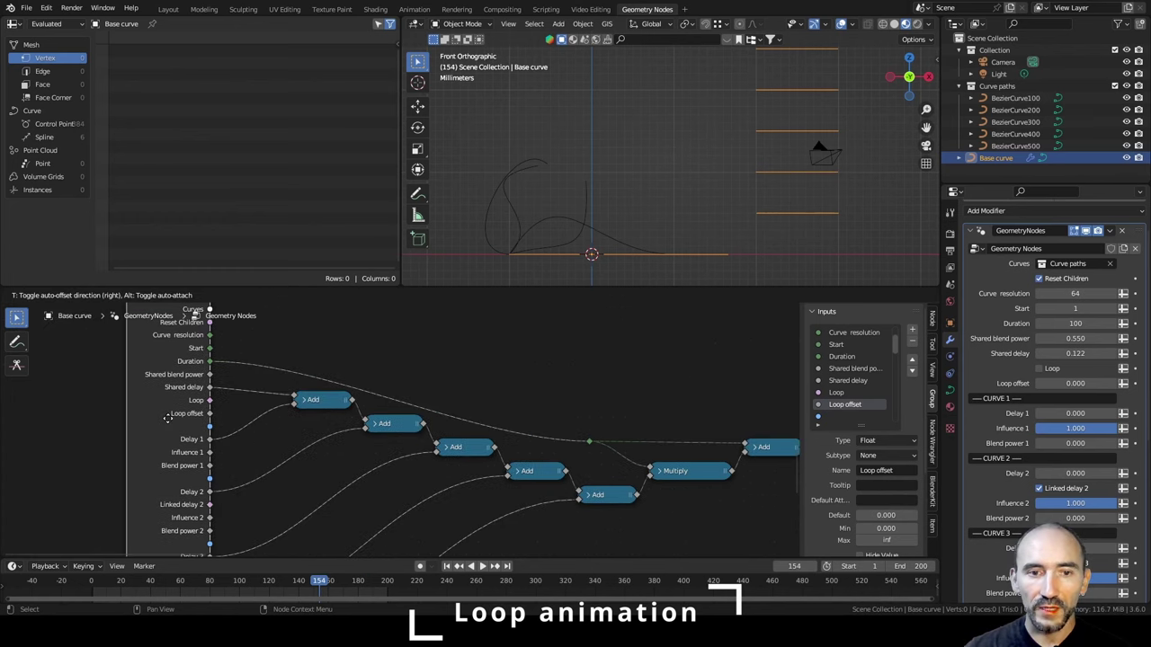
Insert a duplicate of the collapsed Add node at the start of the chain and connect Loop offset to it.
drag(169, 417, 167, 417)
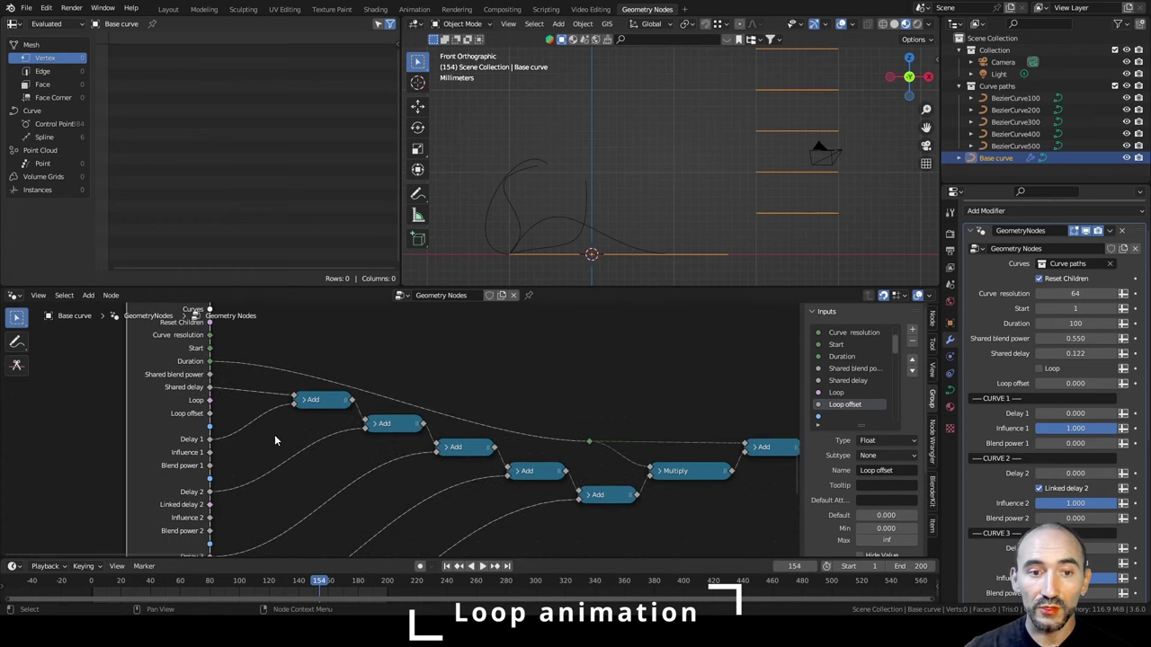
middle_drag(274, 435, 320, 437)
scroll(320, 437, up, 3)
drag(354, 395, 358, 407)
key(shift+d)
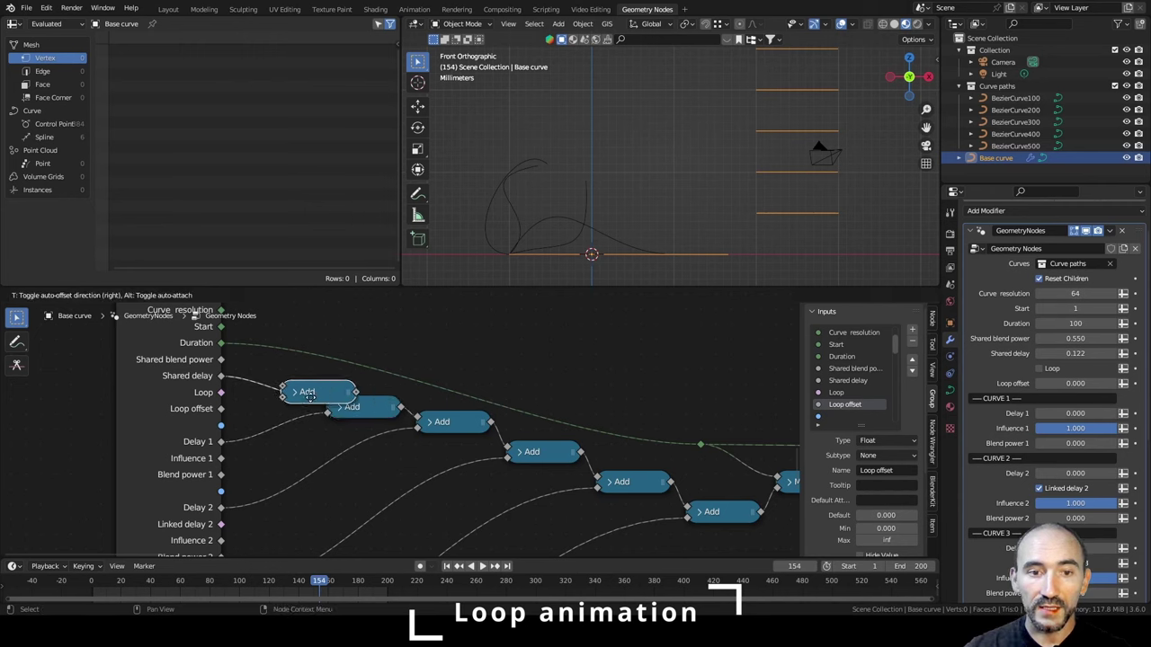
click(267, 402)
drag(221, 409, 283, 414)
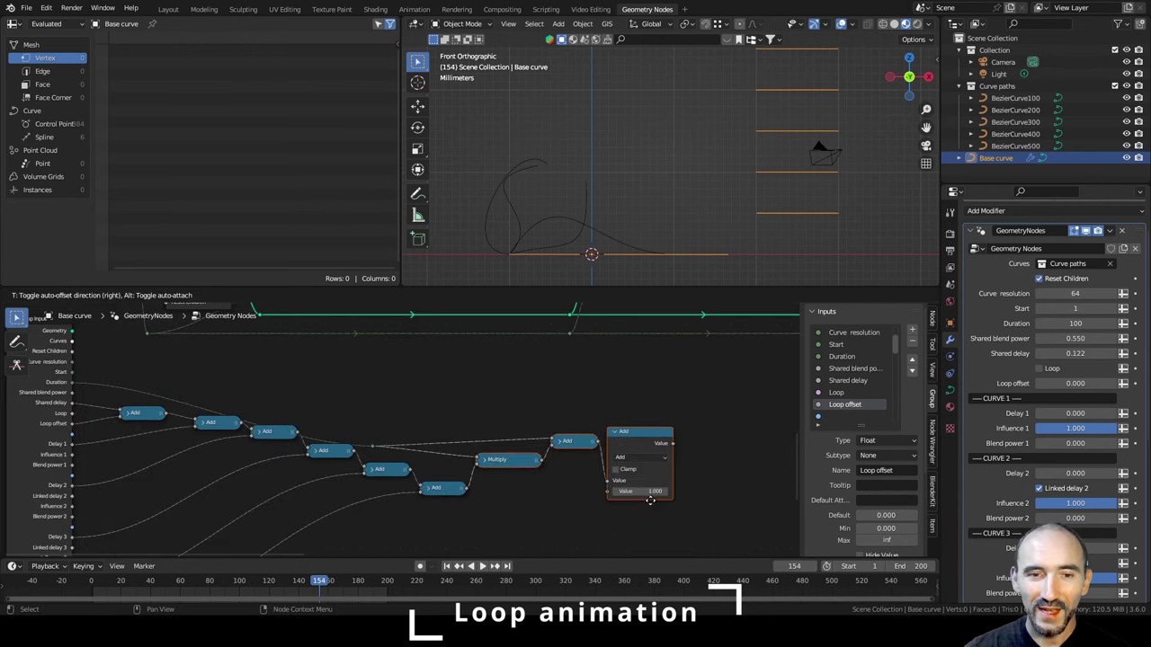
Realign the Duration reroute, Multiply and final Add nodes, leaving a gap before the last Add node.
click(650, 491)
key(g)
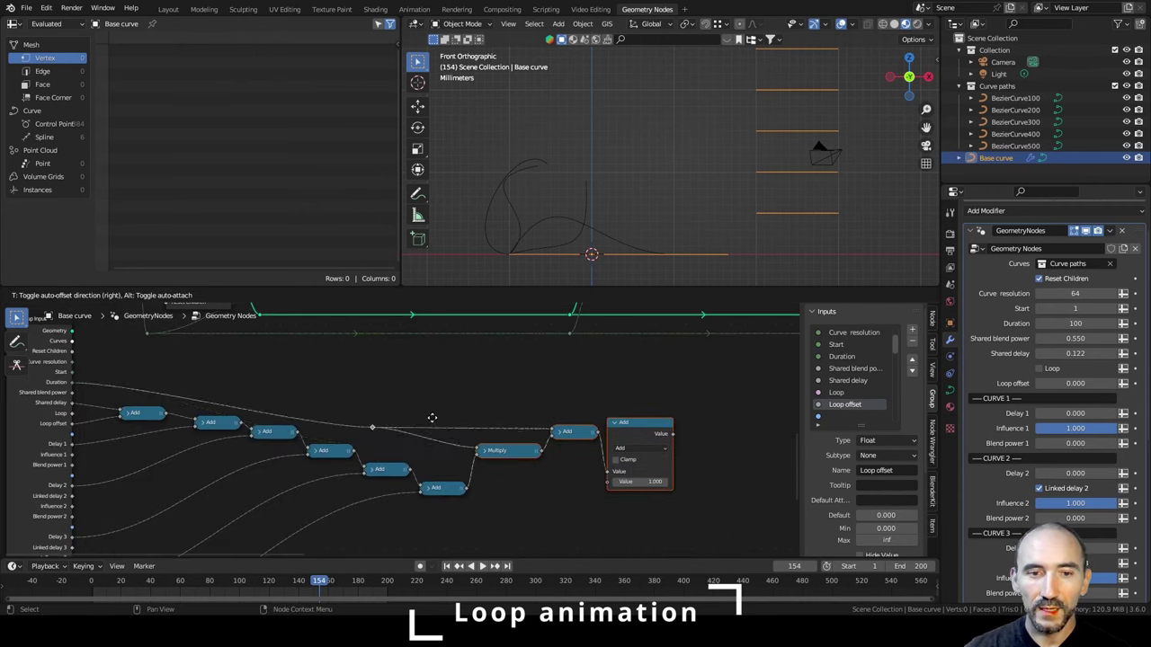
click(433, 416)
click(532, 482)
drag(633, 430, 644, 431)
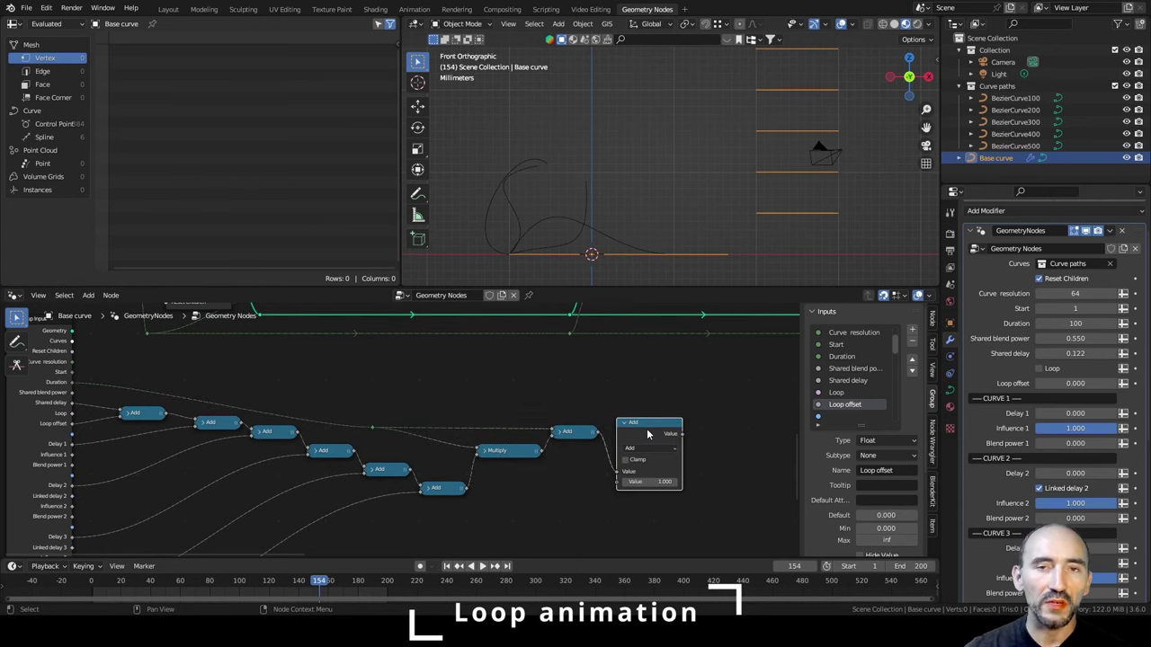
Combine all the Add and Multiply nodes of the total duration calculation into a new node group.
middle_drag(667, 401, 666, 351)
scroll(665, 351, down, 4)
drag(670, 339, 184, 552)
key(ctrl+g)
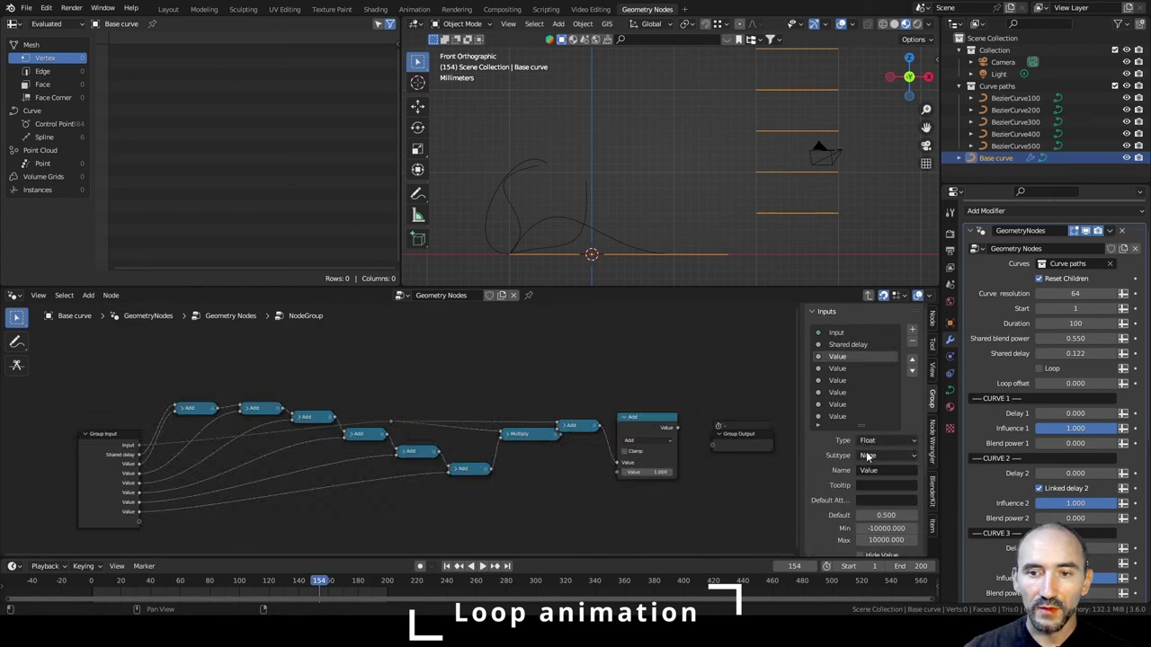
Rename the group's Value inputs to Loop delay and Delay 1 to Delay 5, adjust the node layout and save the file.
click(883, 469)
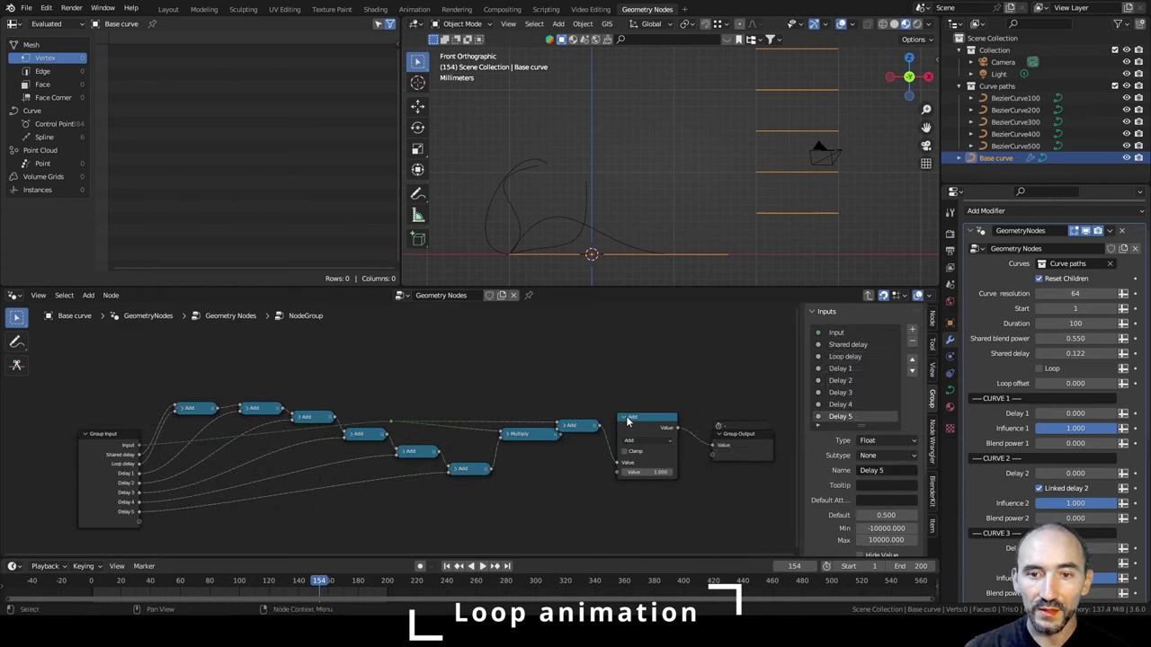
drag(579, 423, 594, 431)
middle_drag(411, 490, 490, 481)
key(ctrl+s)
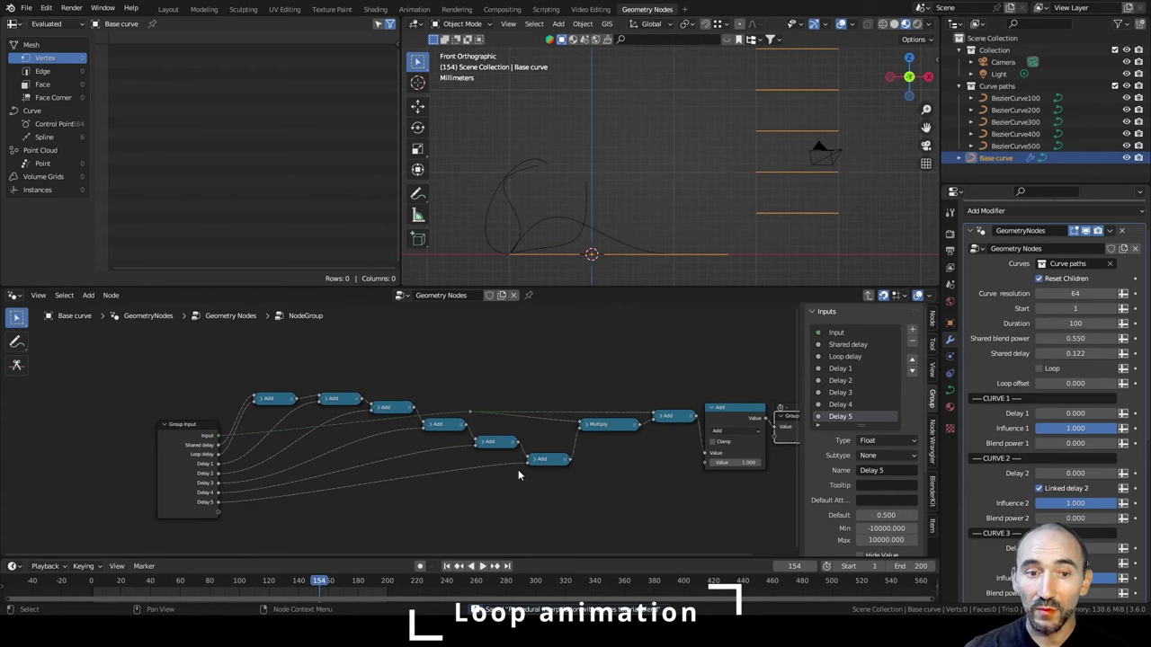
Move the Group Input slightly up and the first Add node closer to the second one inside the group.
scroll(518, 469, up, 4)
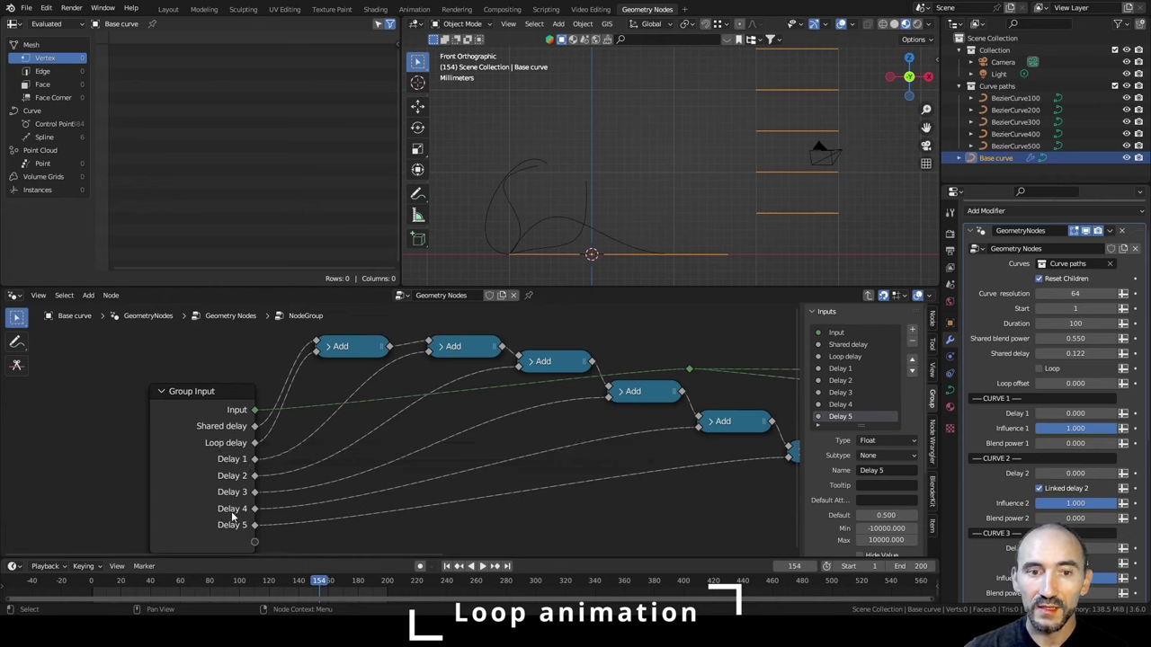
middle_drag(310, 418, 316, 472)
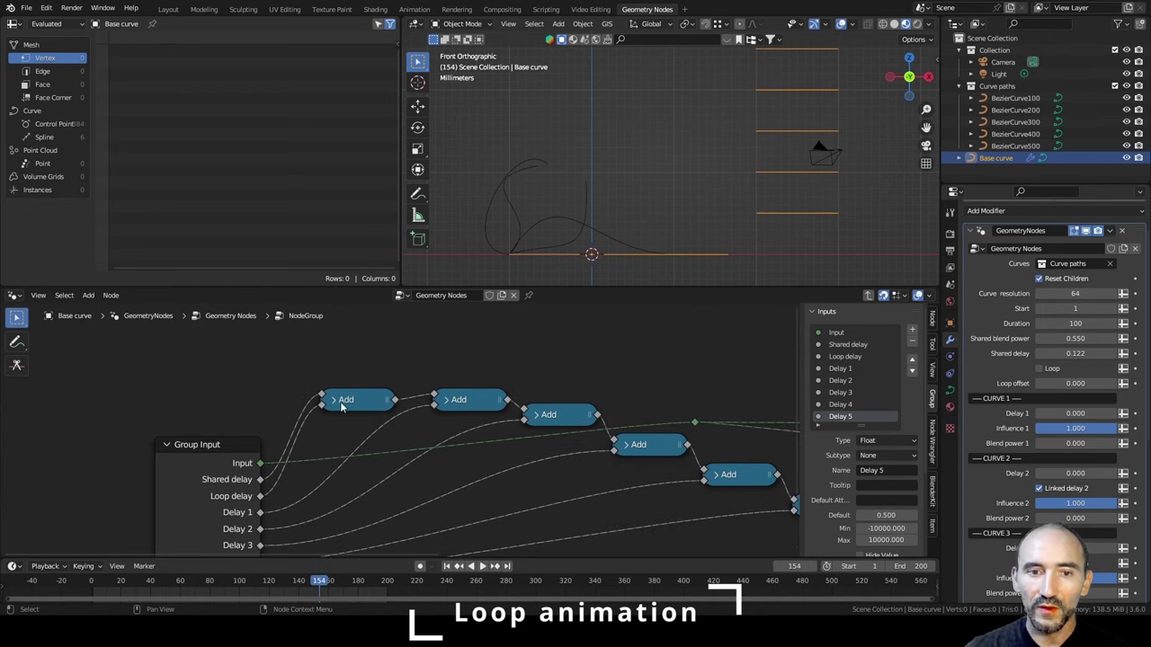
drag(223, 463, 223, 448)
drag(347, 404, 377, 375)
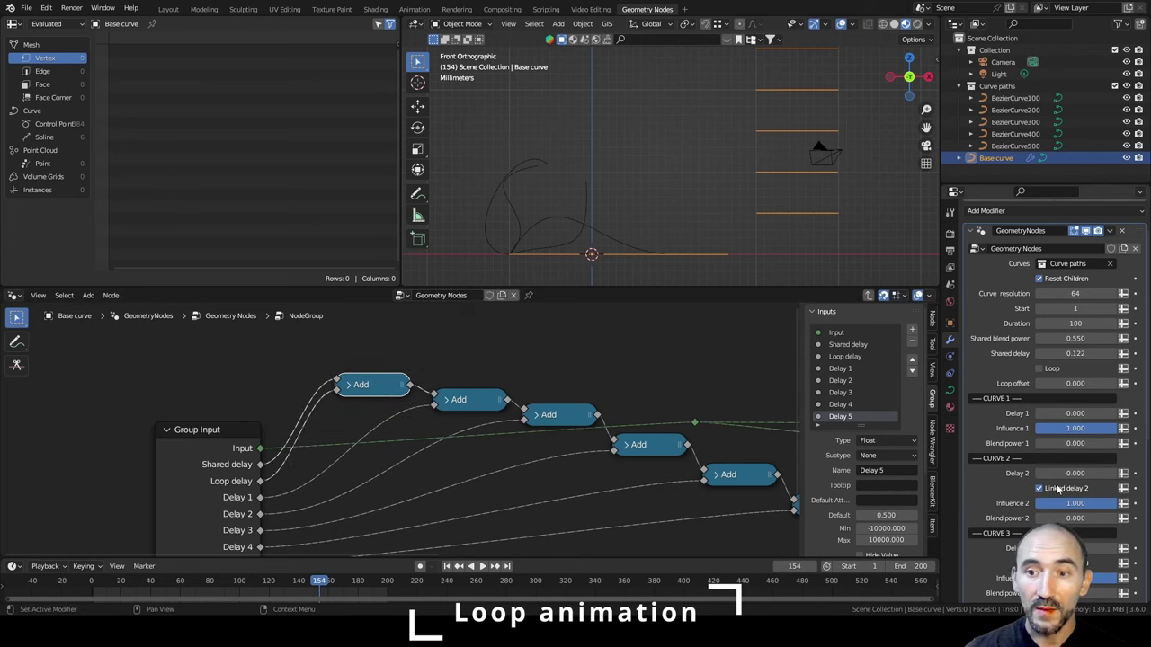
Create a Geometry input named Instances at the first position of the node group's input list.
scroll(1061, 378, down, 5)
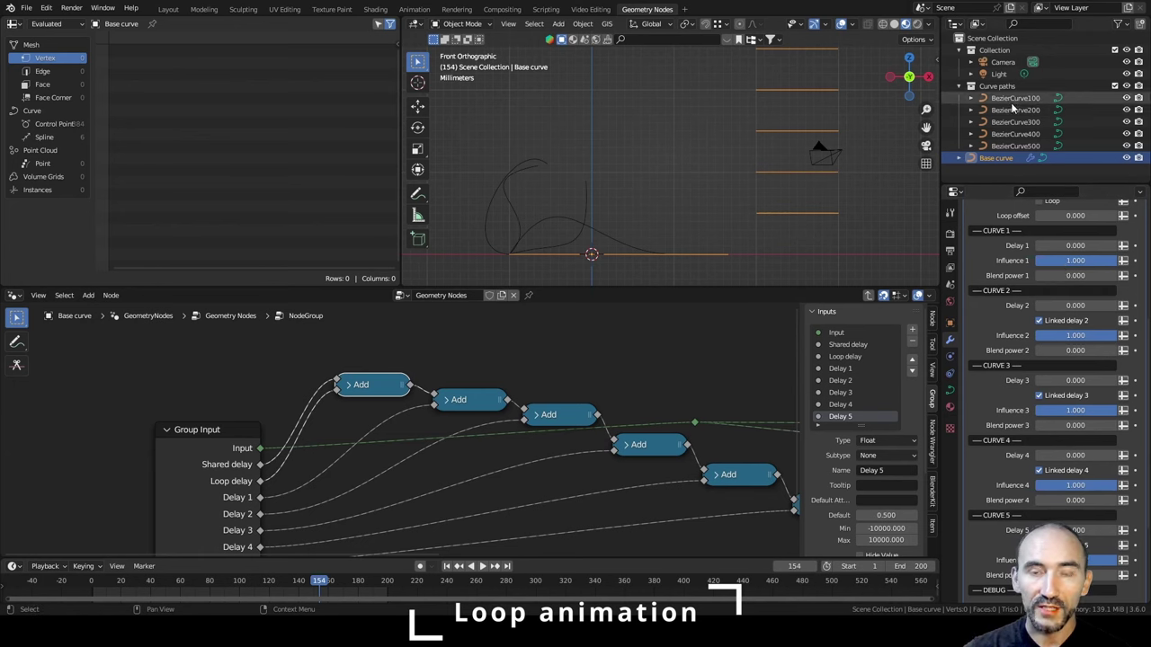
scroll(256, 371, down, 2)
click(836, 333)
click(911, 330)
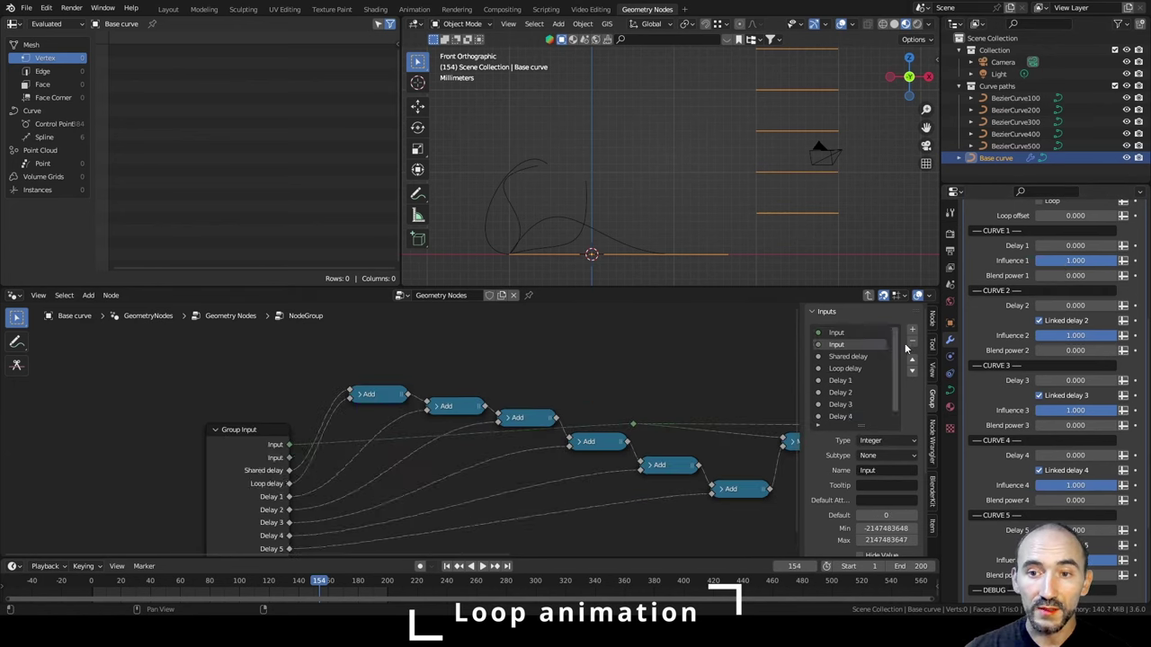
click(912, 363)
click(888, 440)
click(889, 495)
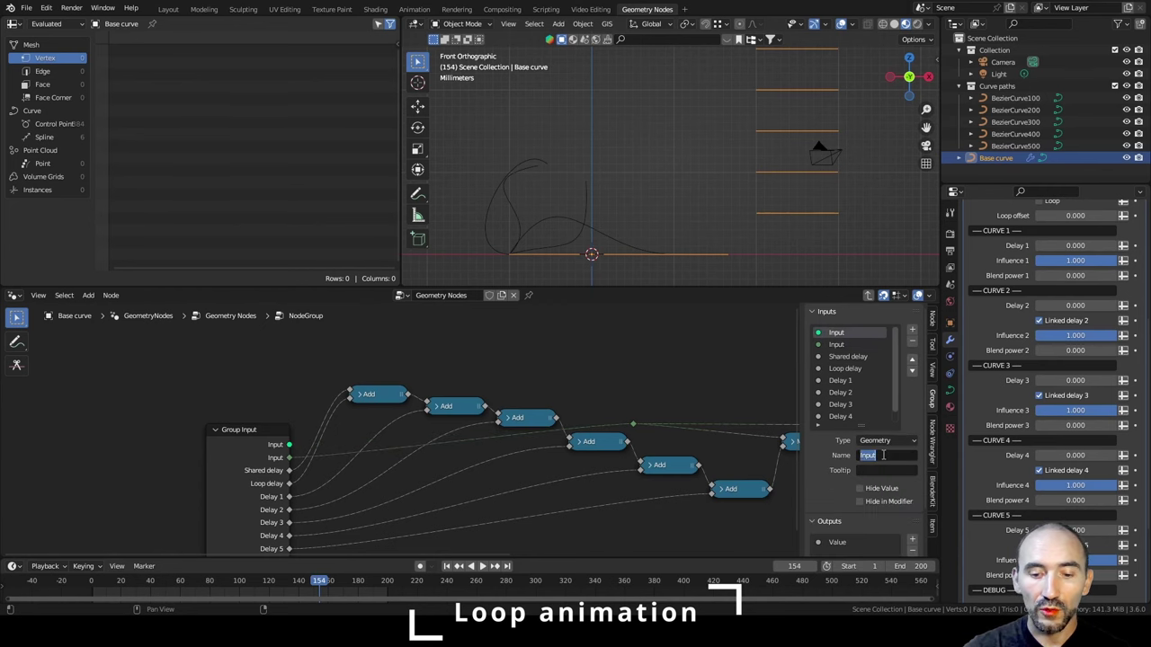
click(883, 455)
text(Instances)
key(Return)
Connect the Collection Info Instances output to the node group's Instances input in the parent tree, and reopen the group.
key(Tab)
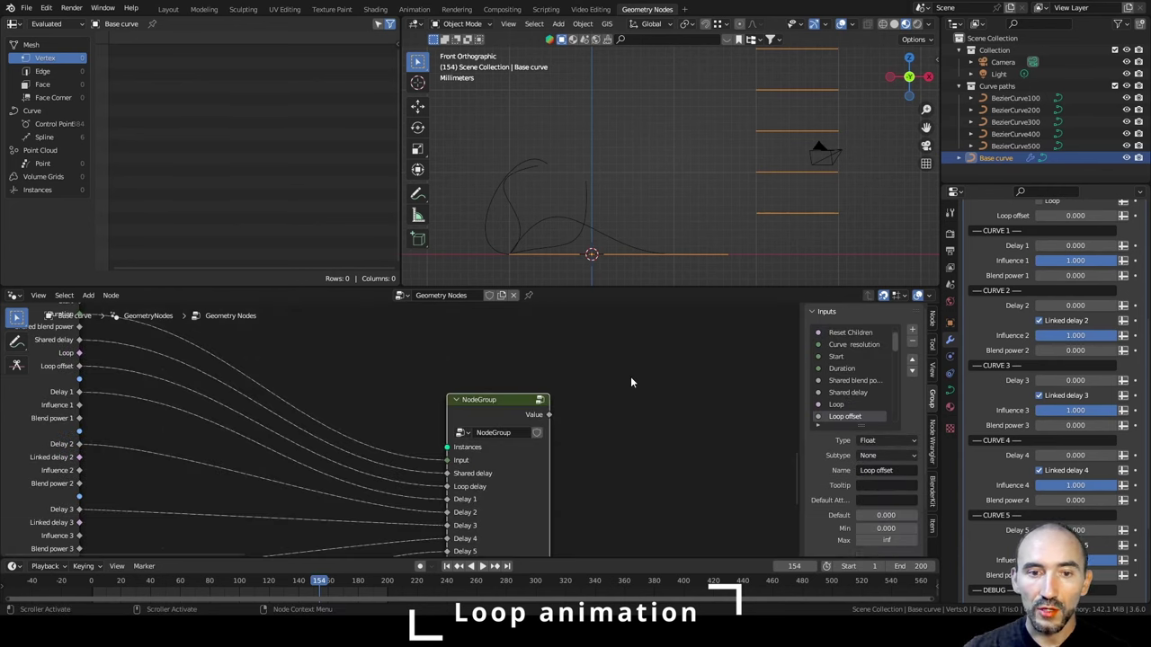
middle_drag(375, 383, 448, 482)
scroll(235, 407, down, 2)
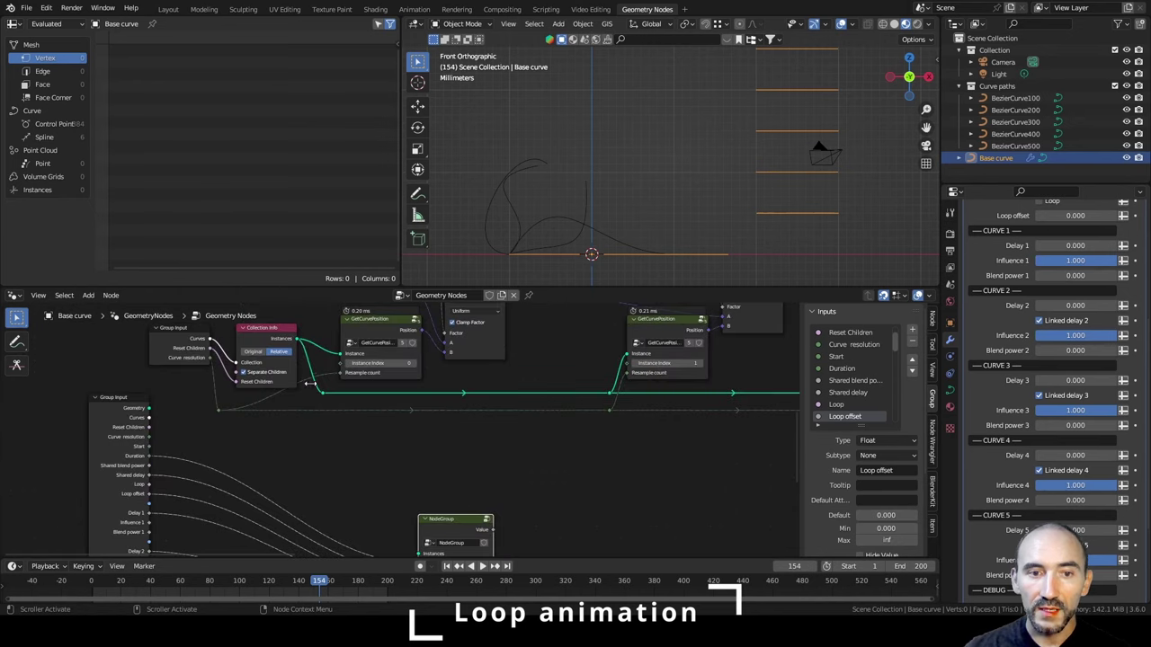
drag(297, 343, 436, 473)
key(Tab)
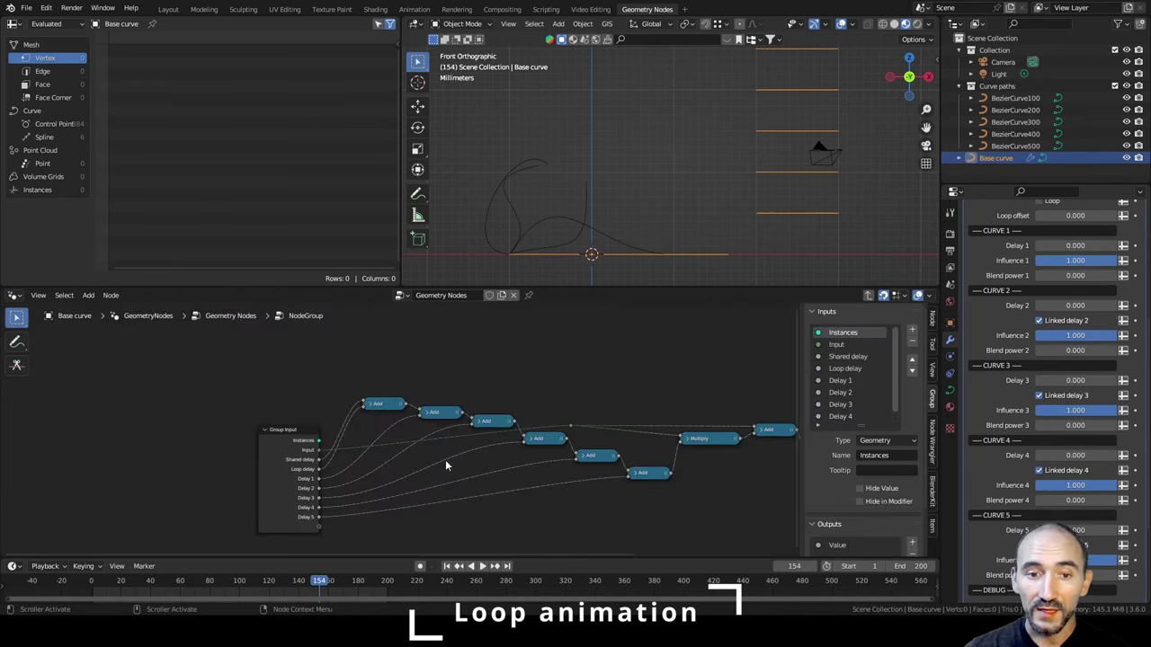
Add a Domain Size node fed by the Instances input and set its component to Instances.
scroll(372, 460, up, 3)
drag(285, 444, 291, 364)
text(domain)
key(Return)
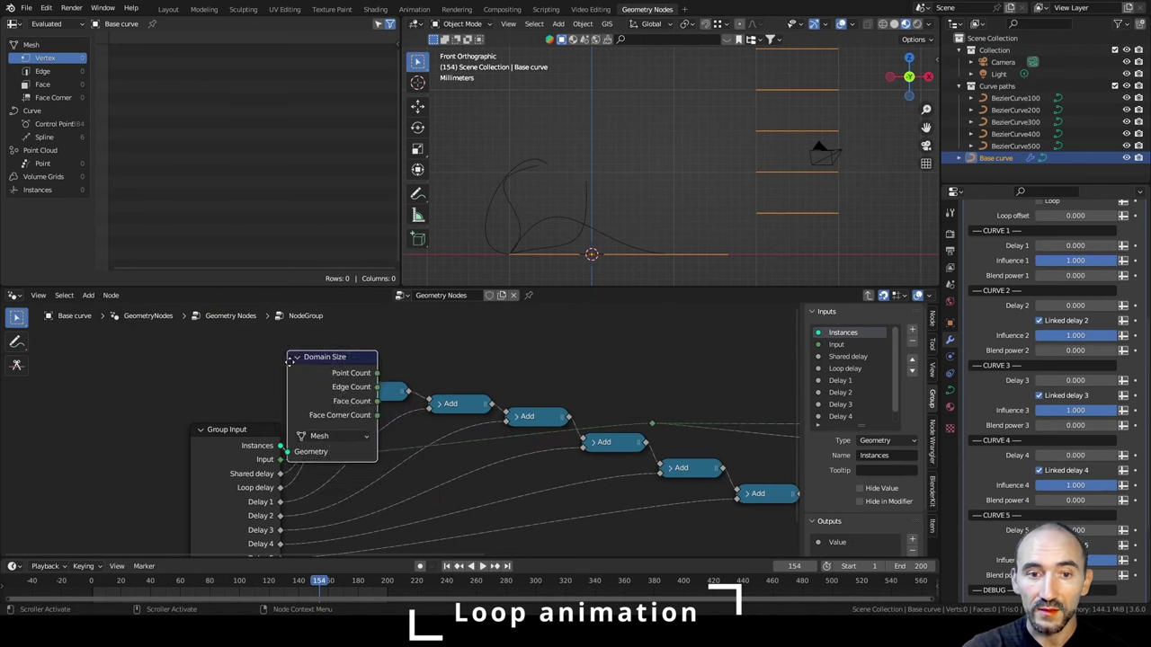
click(231, 320)
click(273, 390)
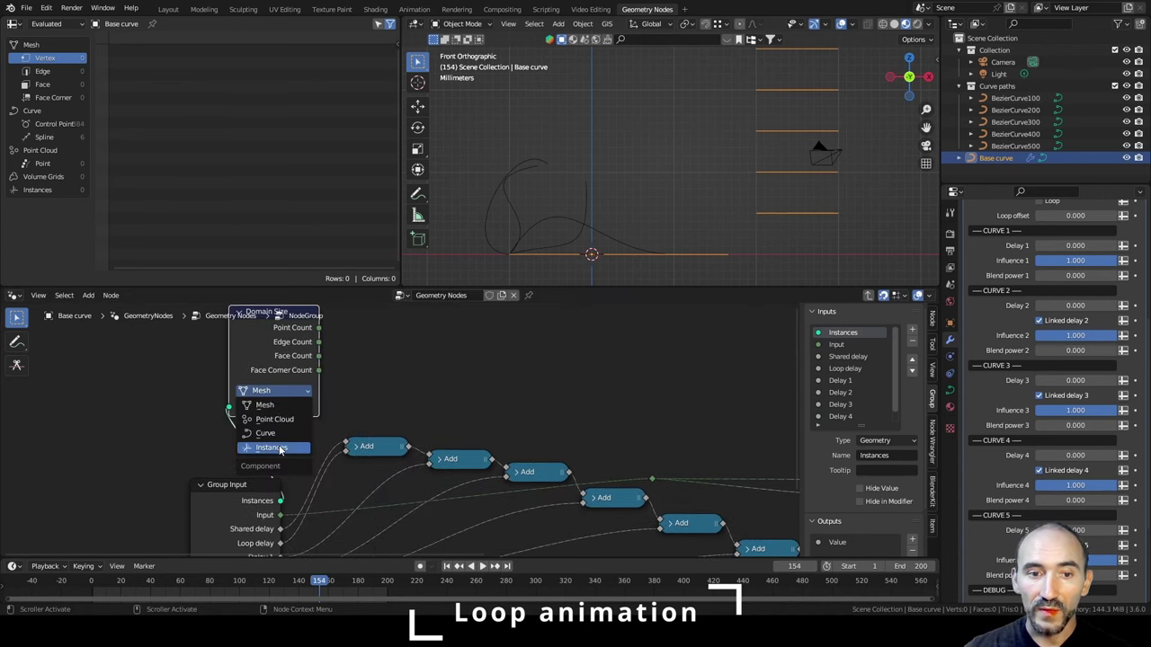
click(280, 448)
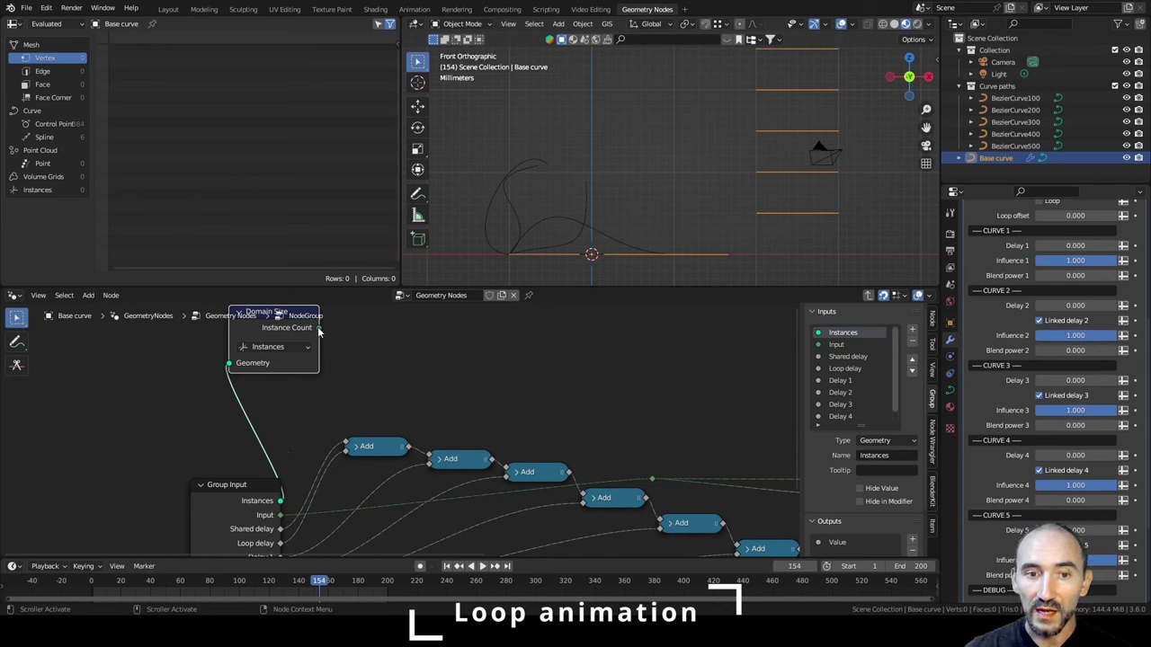
Multiply Instance Count by Shared delay in a Math Multiply node and feed the product into the first Add node.
drag(320, 327, 389, 376)
text(multiply)
key(Return)
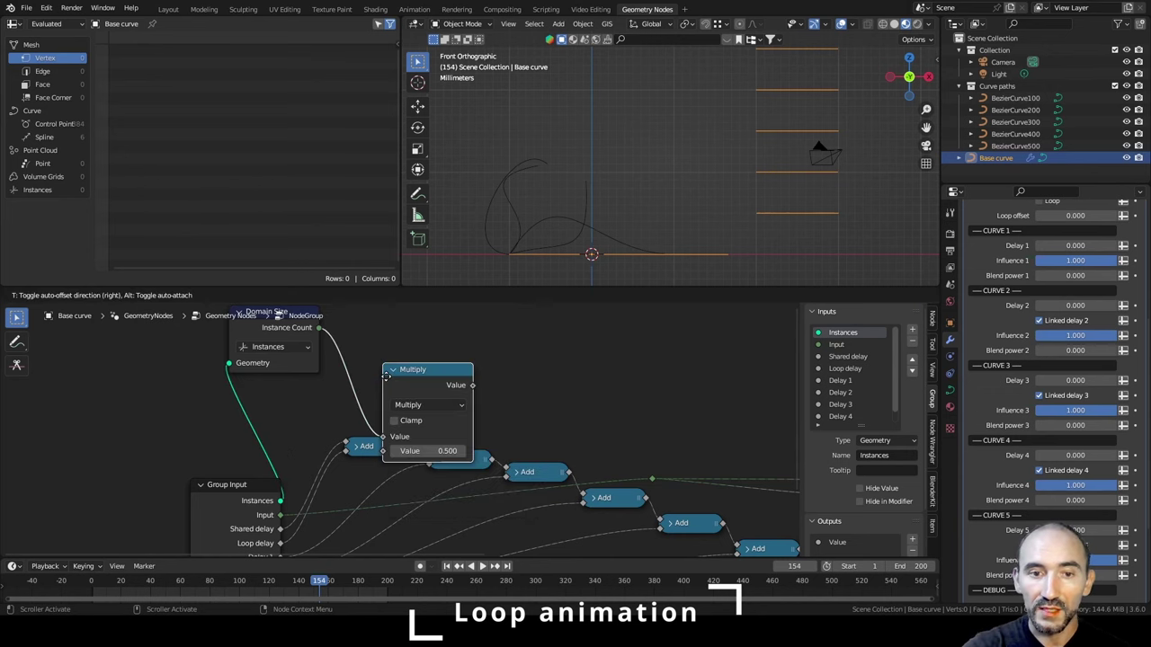
click(349, 337)
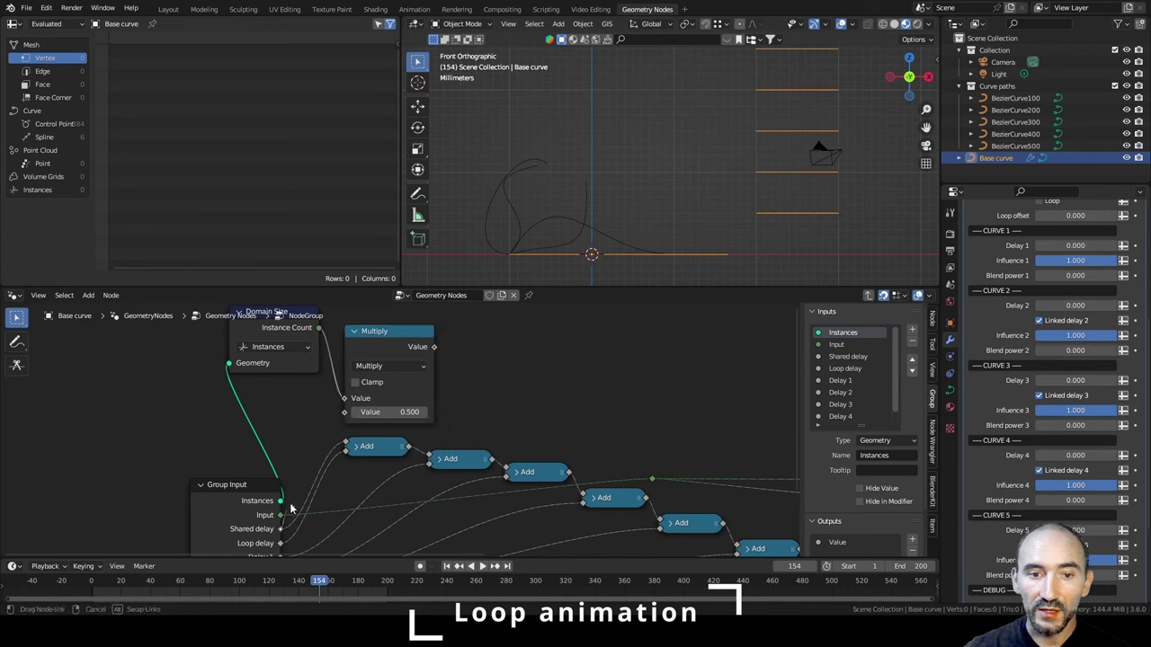
drag(280, 501, 344, 414)
drag(433, 347, 341, 456)
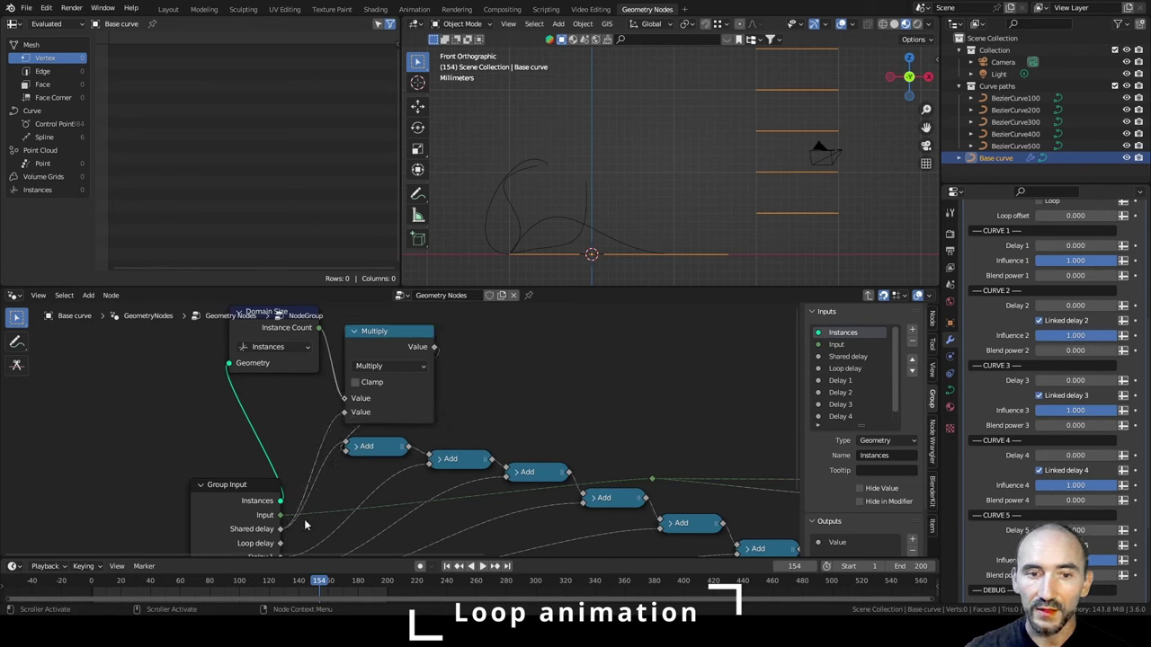
Rearrange the Domain Size, Group Input and Add chain nodes, and insert a reroute point on the Input link.
middle_drag(337, 490, 334, 428)
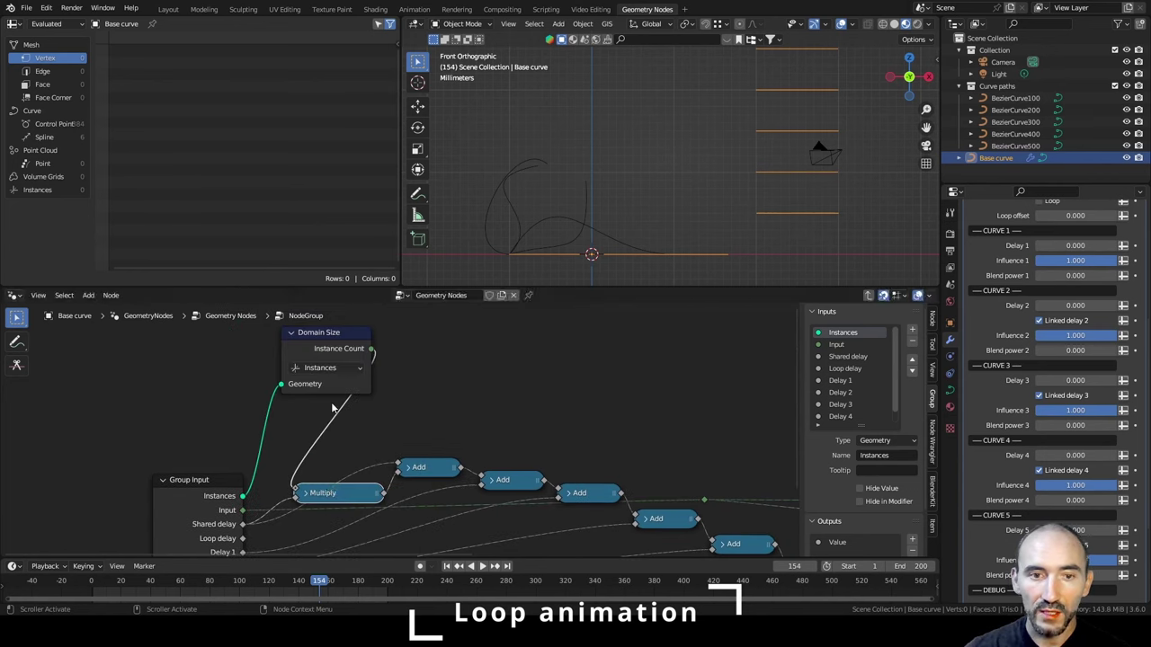
drag(329, 343, 244, 425)
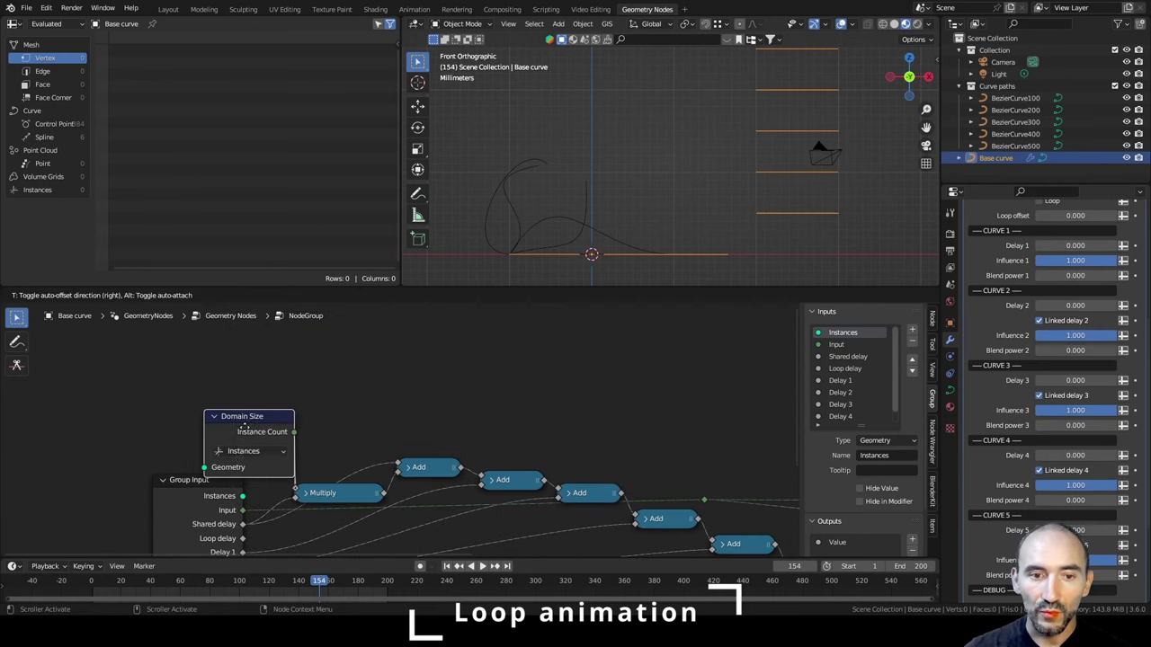
drag(191, 517, 115, 517)
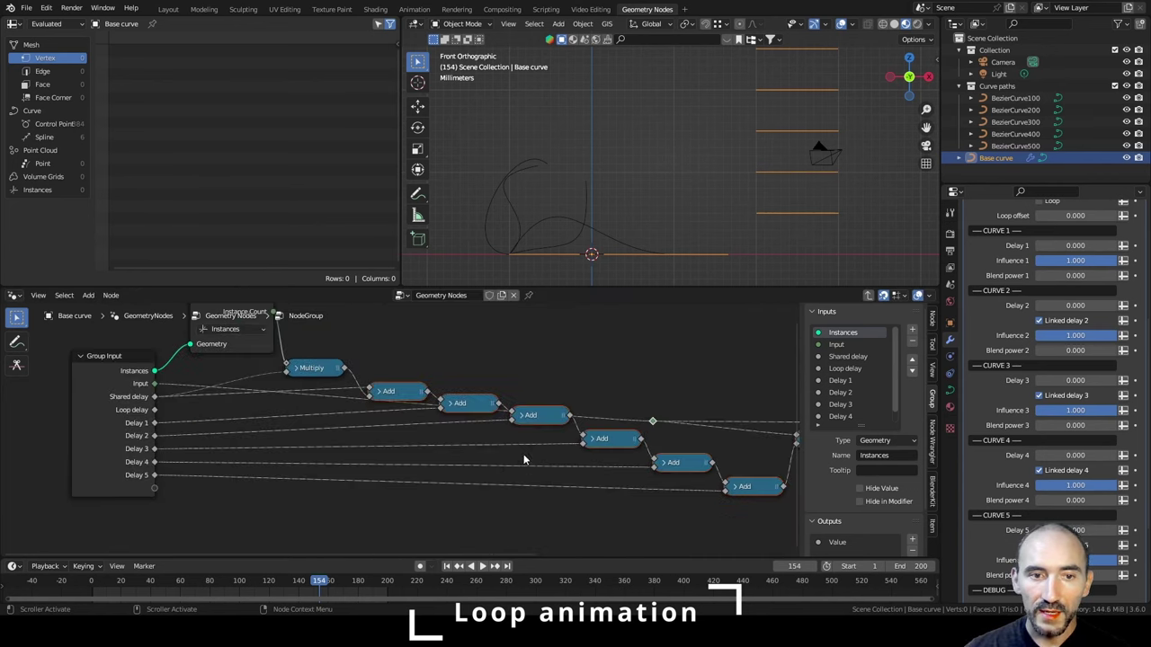
middle_drag(524, 456, 414, 481)
shift+right_drag(56, 416, 44, 430)
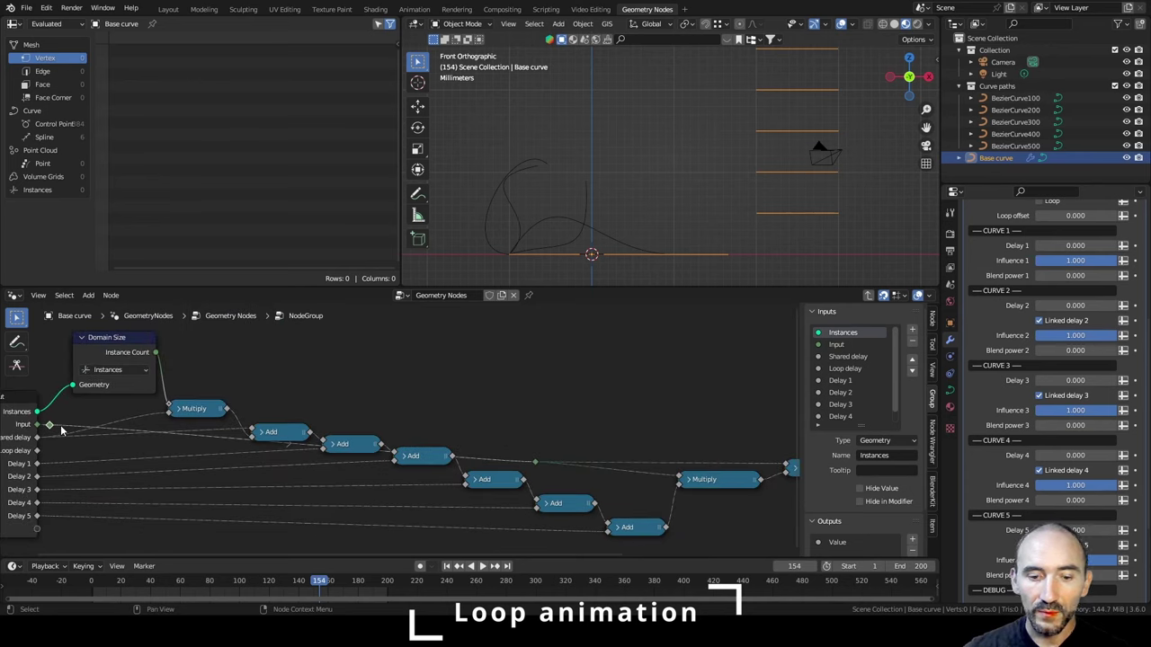
Move the reroute point above the Multiply and Add chain, and rename the group's Input socket to Duration.
key(g)
click(296, 366)
click(836, 345)
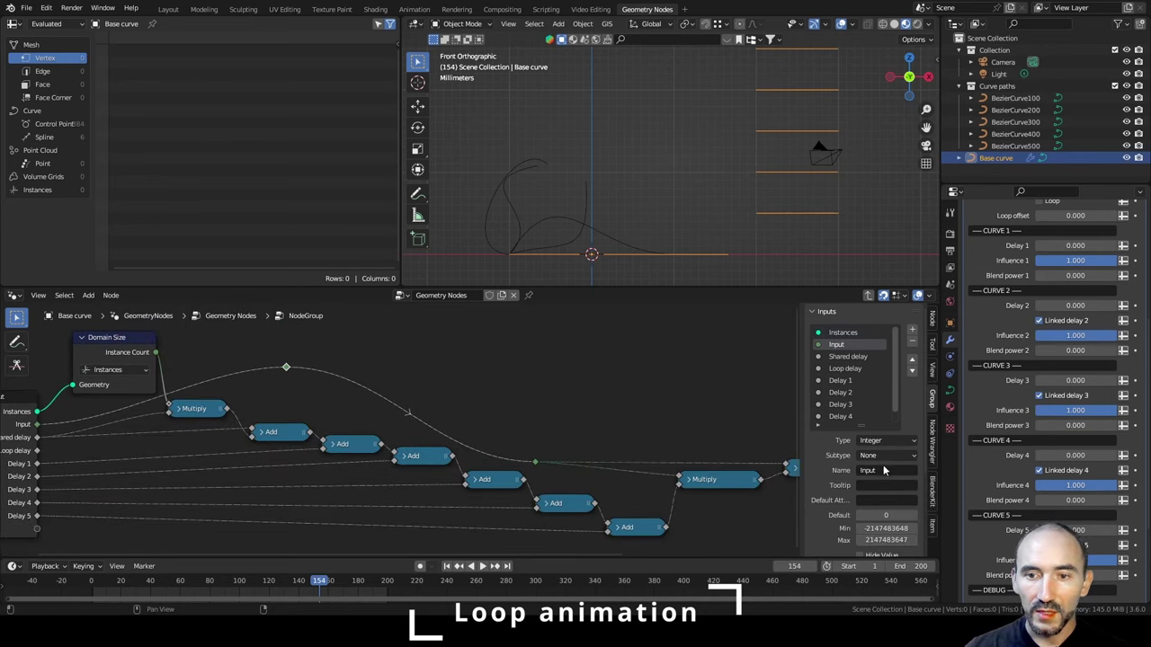
click(884, 470)
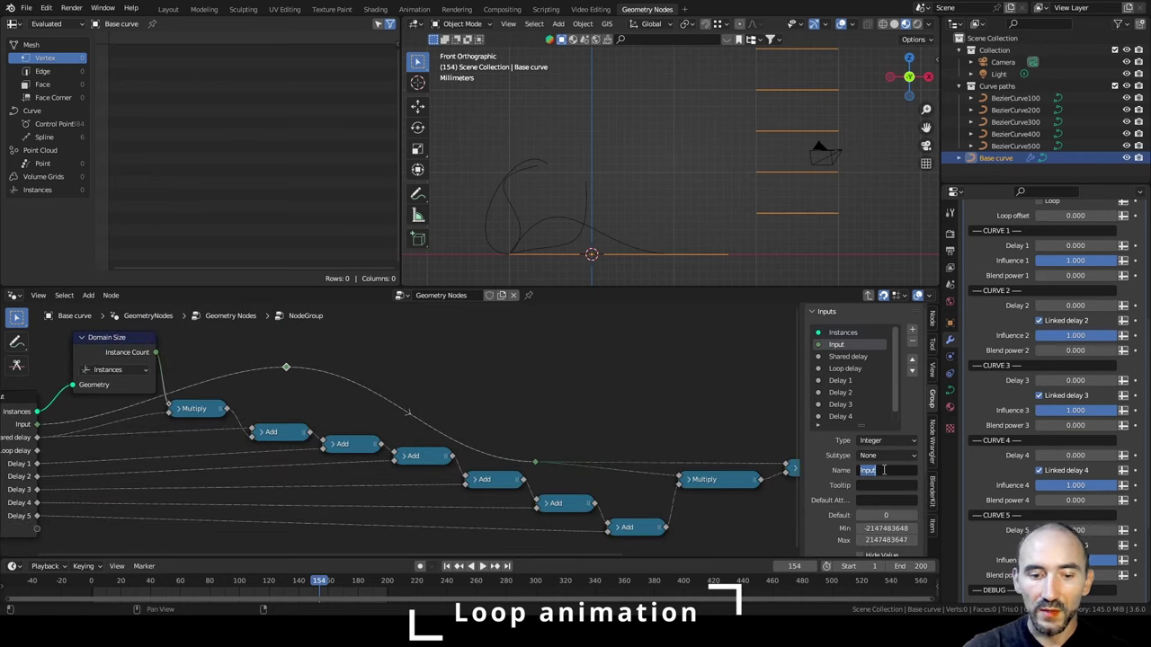
text(Duration)
key(Return)
Connect Loop delay to the first Add node in place of Shared delay, and line up the Multiply node with the Add chain.
scroll(441, 390, down, 2)
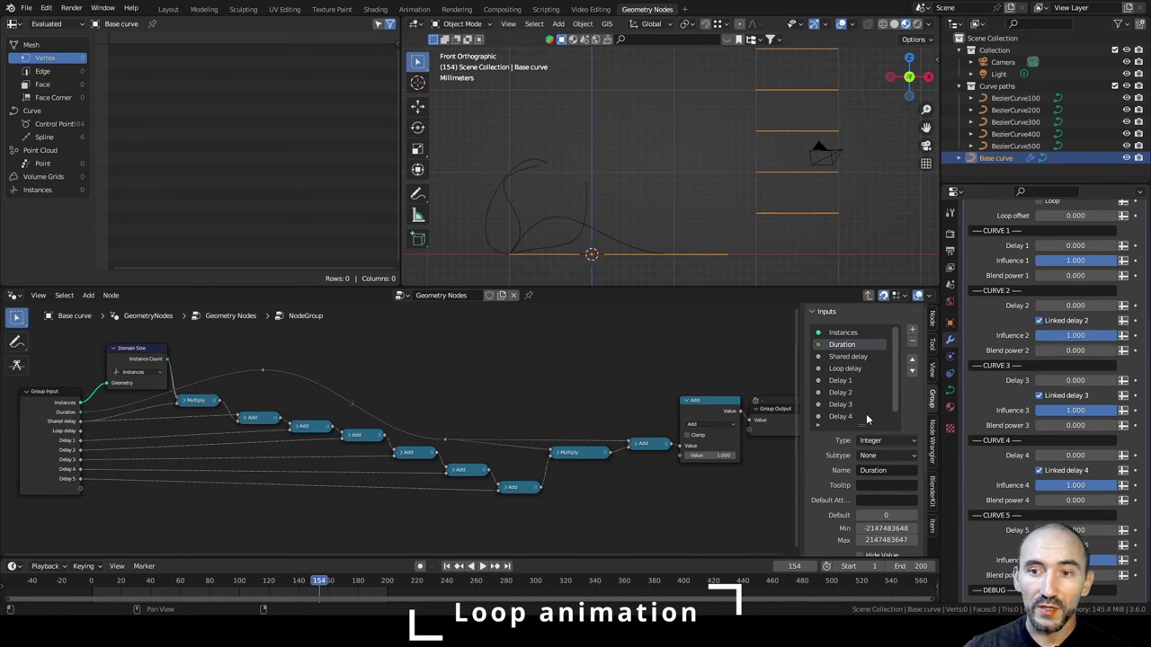
scroll(1050, 422, up, 1)
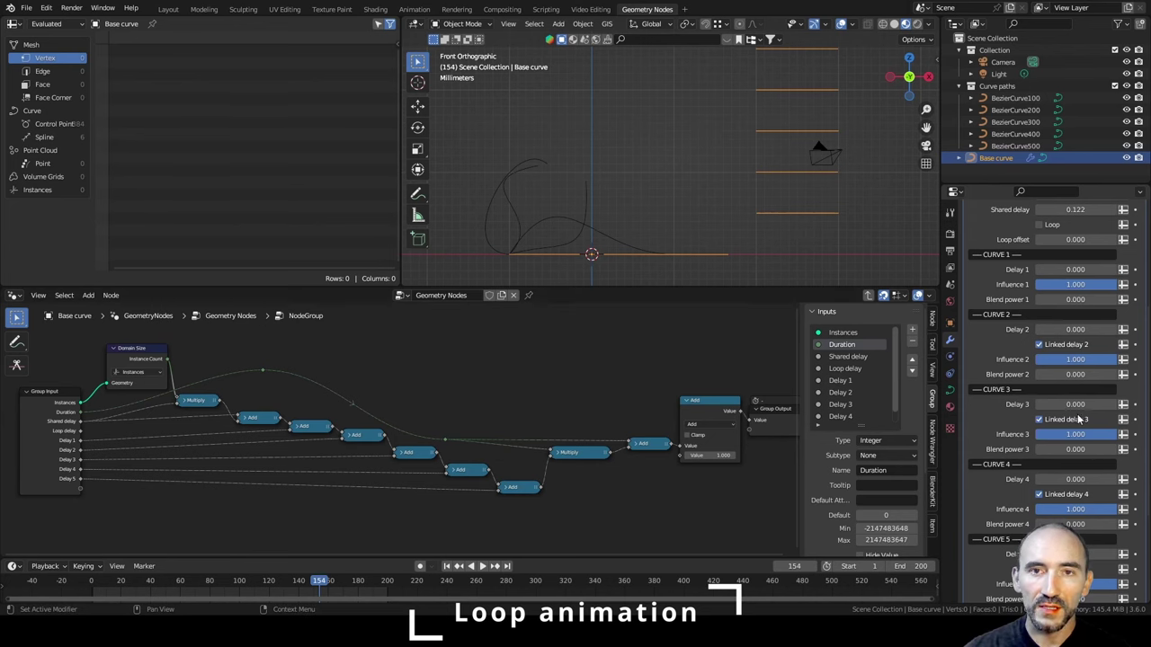
scroll(1079, 419, down, 3)
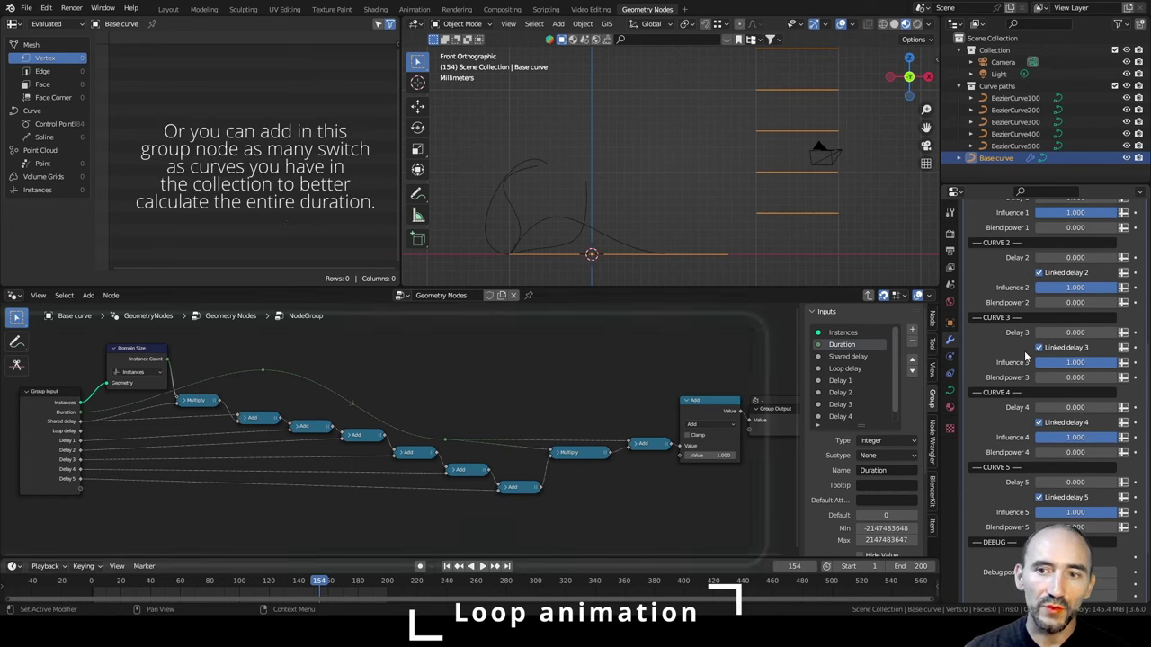
scroll(1002, 360, up, 7)
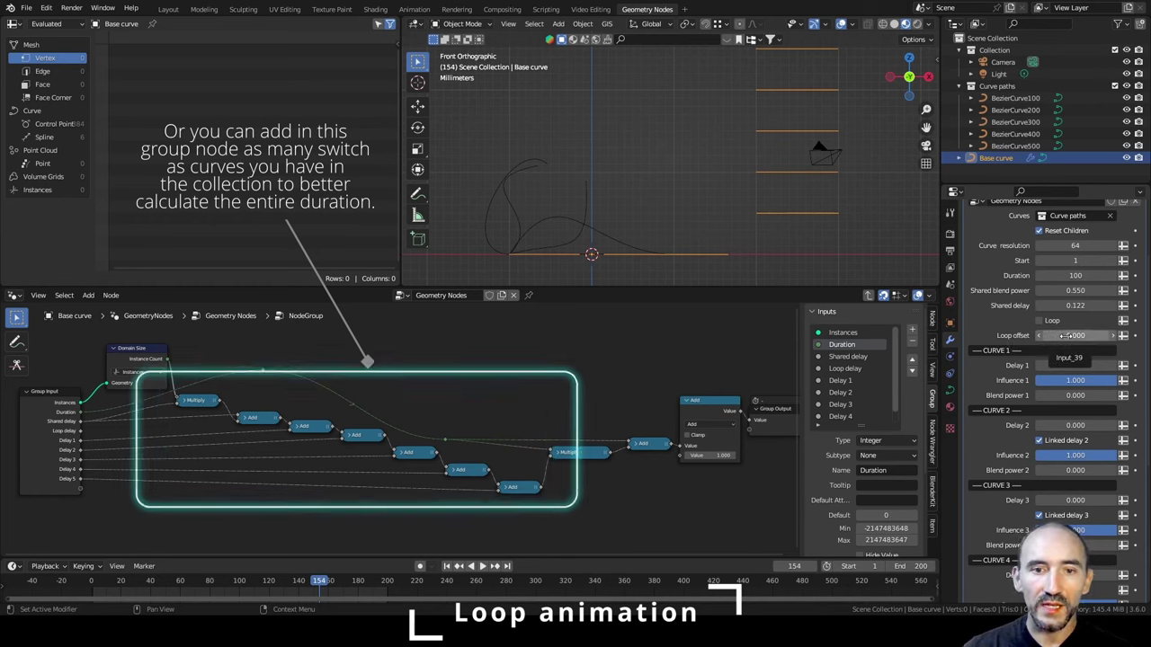
scroll(235, 415, up, 8)
middle_drag(297, 408, 581, 416)
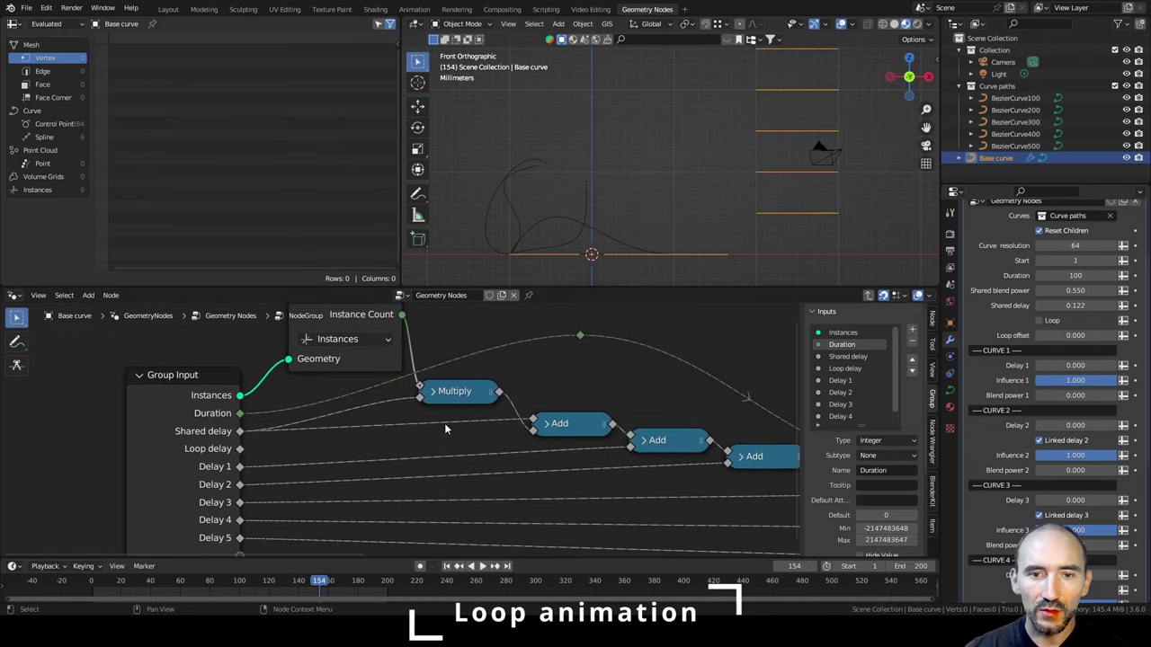
drag(240, 449, 534, 430)
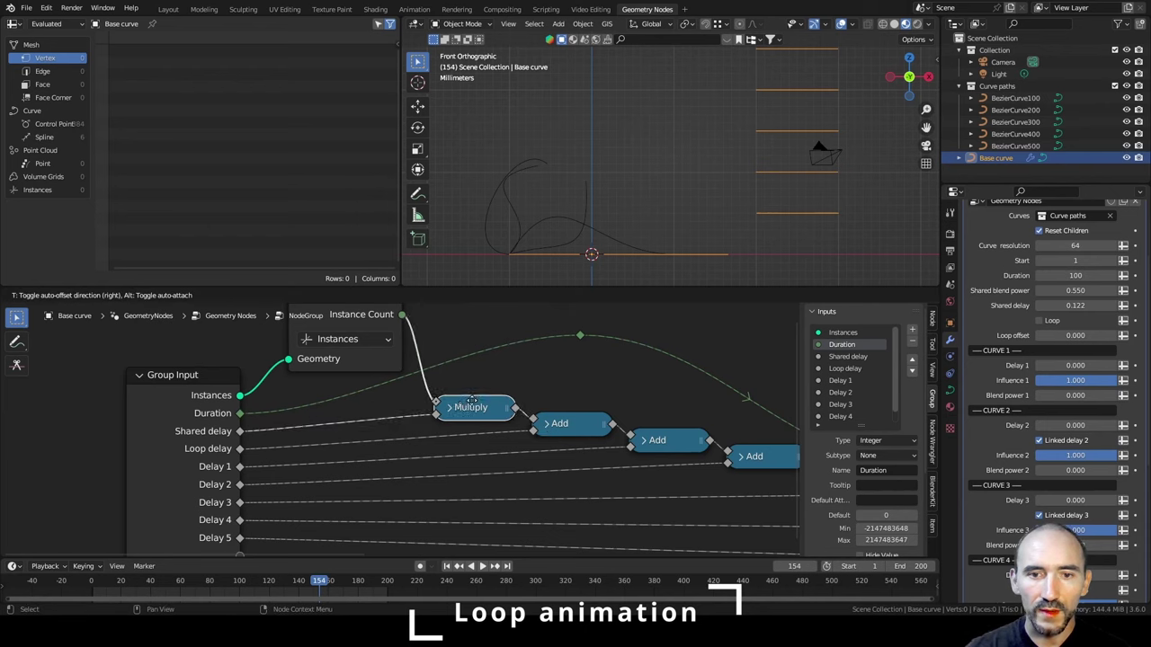
scroll(145, 430, down, 2)
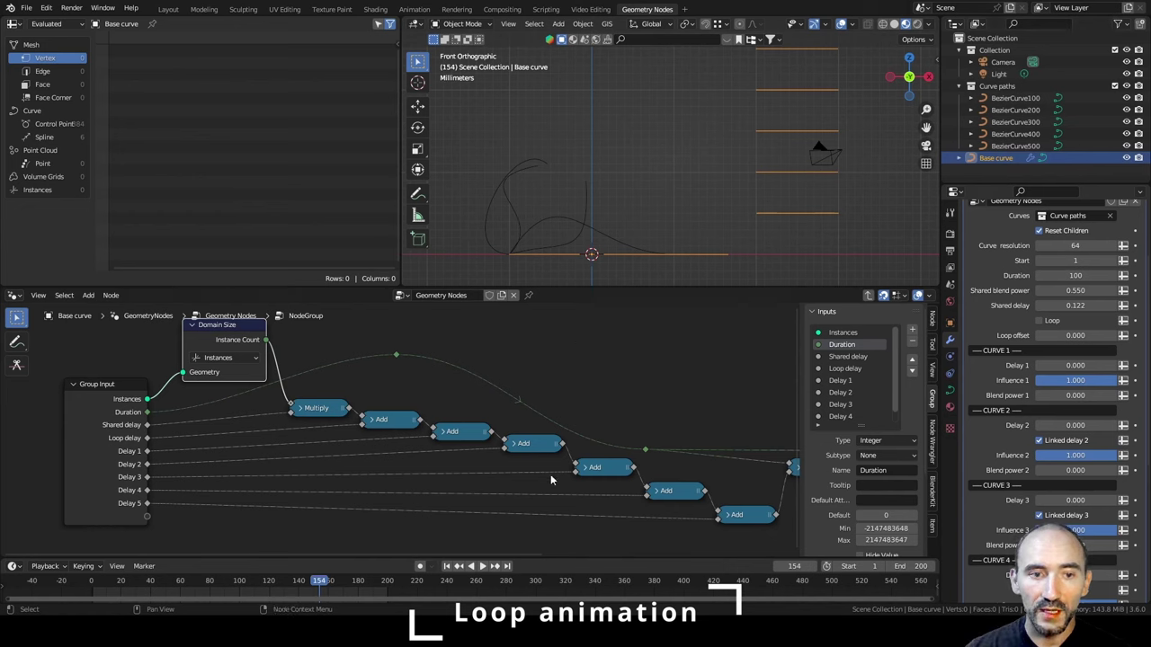
Rename the group's output to Duration, return to the parent node tree and save the file.
middle_drag(551, 474, 479, 466)
scroll(478, 467, down, 1)
middle_drag(722, 465, 561, 467)
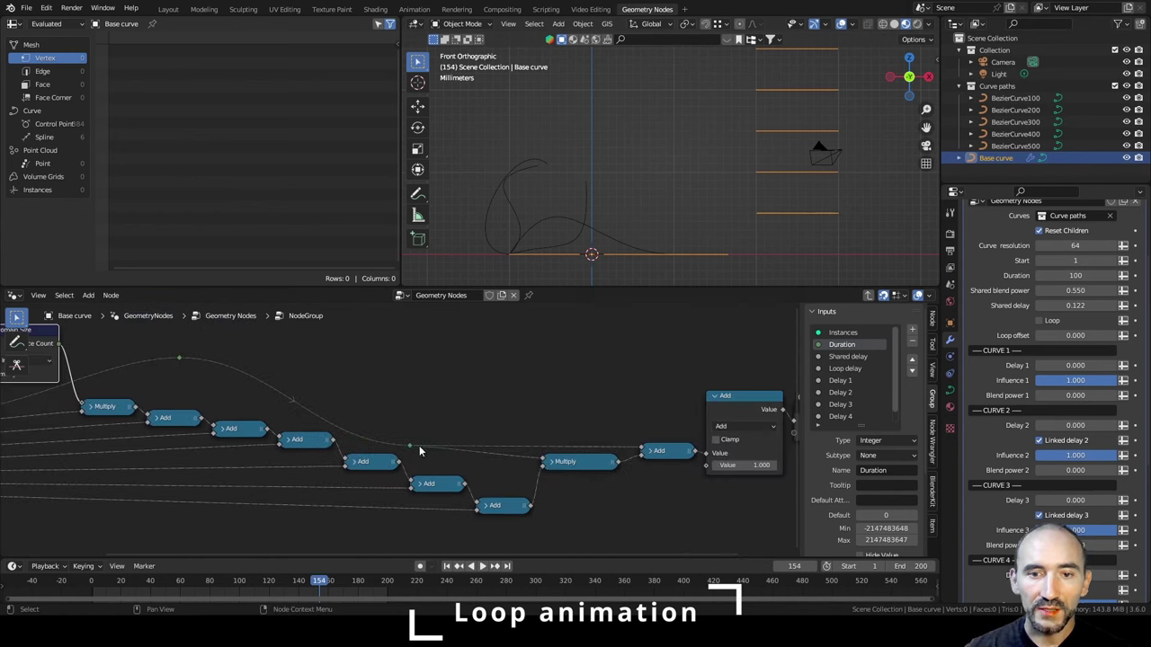
middle_drag(657, 450, 494, 441)
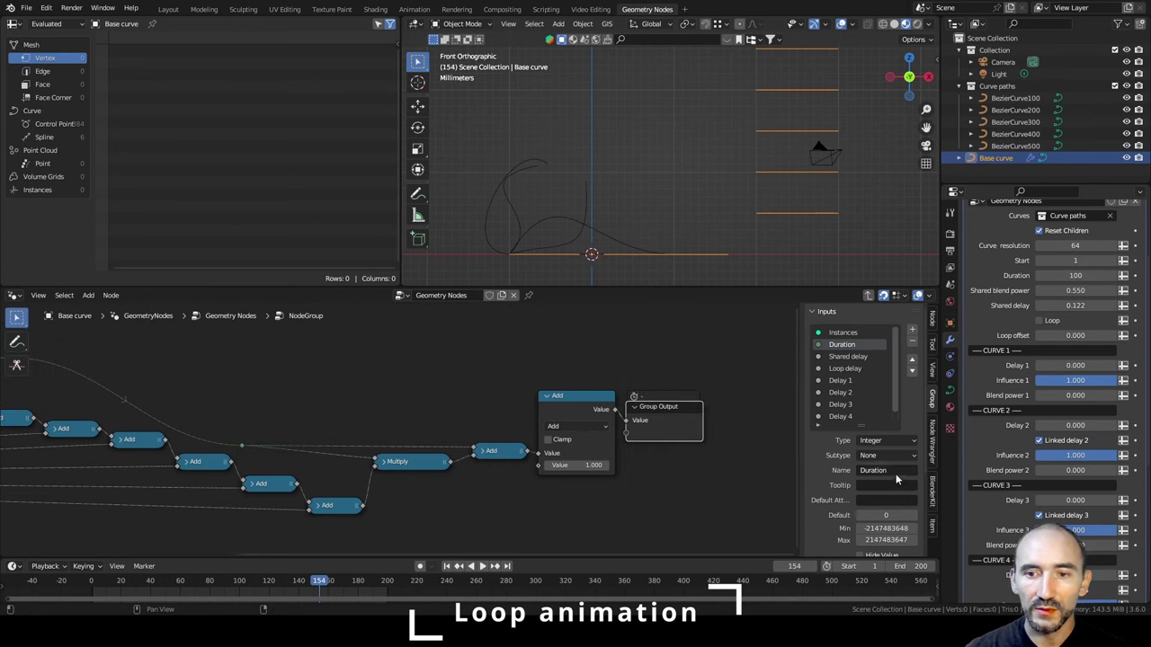
click(663, 416)
click(879, 447)
text(Duration)
key(Return)
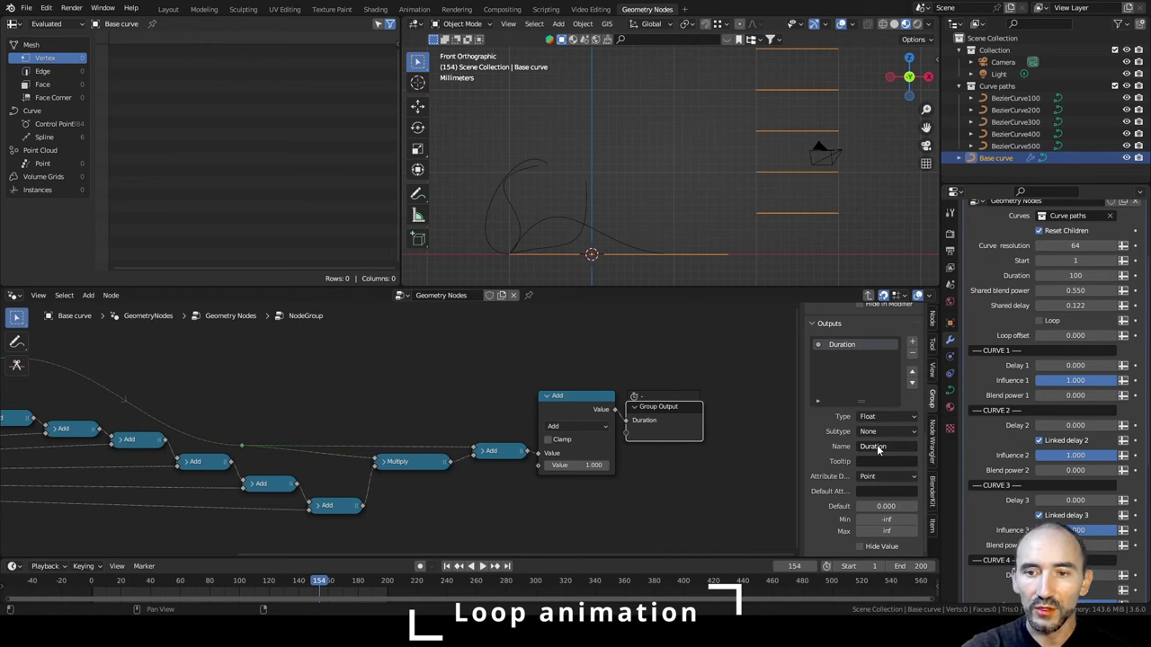
key(Tab)
key(ctrl+s)
Hide the unused sockets of the Group Input node feeding the duration node group, and move it closer to that group.
middle_drag(464, 454, 387, 500)
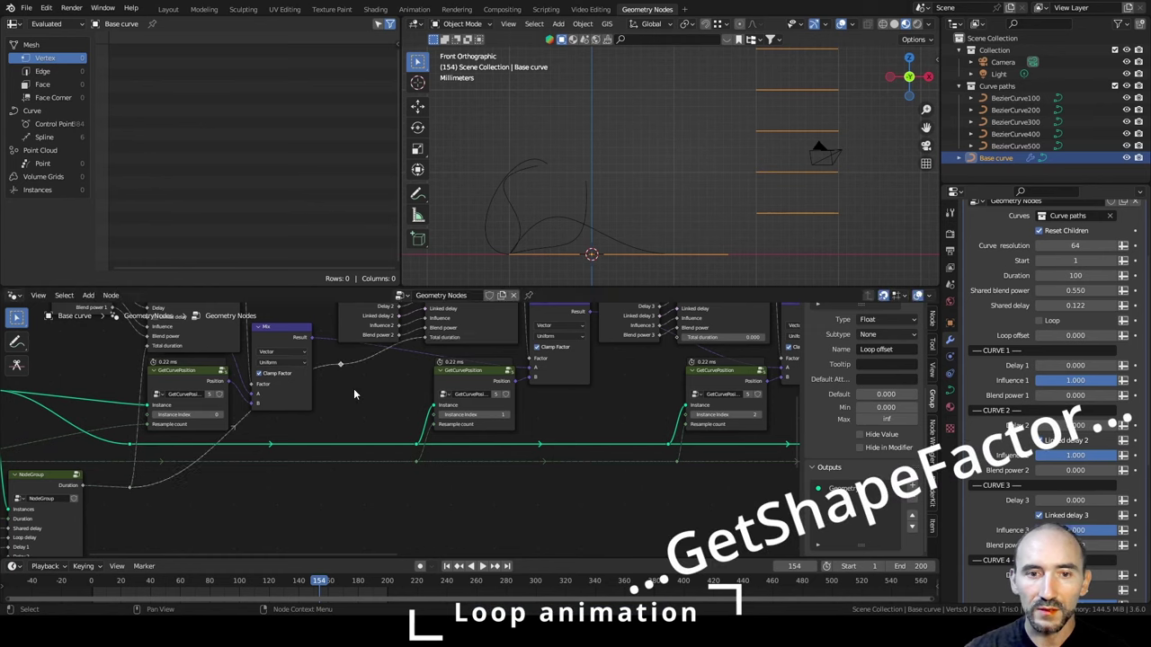
key(g)
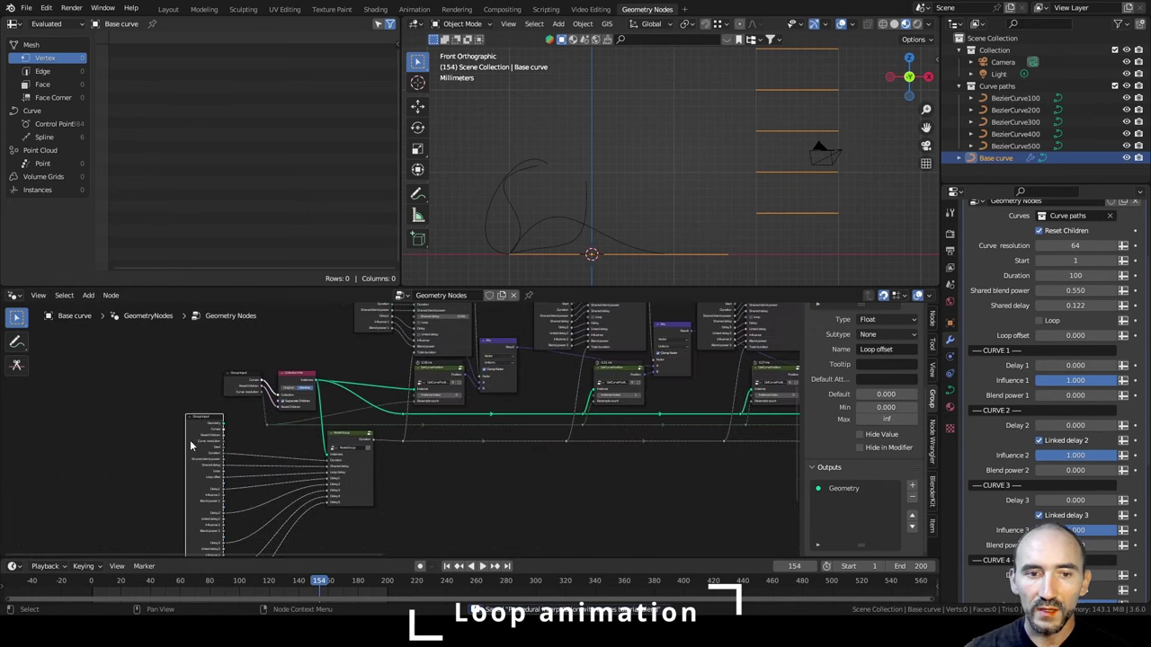
scroll(190, 439, up, 2)
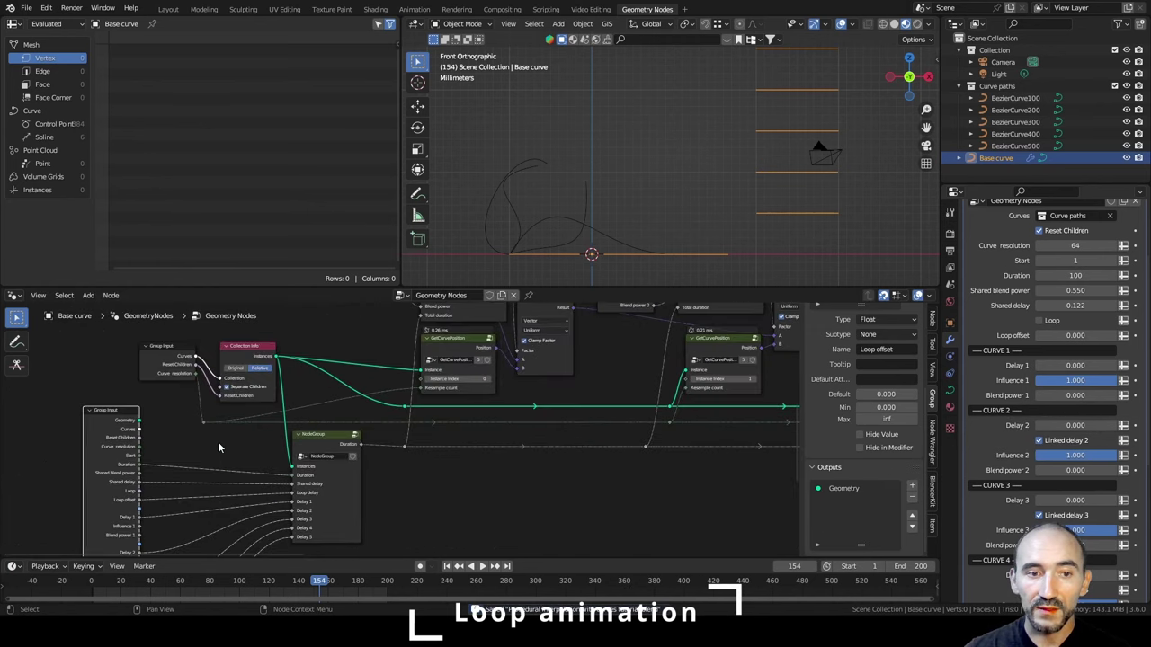
key(ctrl+h)
drag(108, 436, 240, 487)
click(509, 476)
Open the first GetShapeFactor group for editing and move its Scene Time node into the free space above the other nodes.
middle_drag(415, 406, 358, 484)
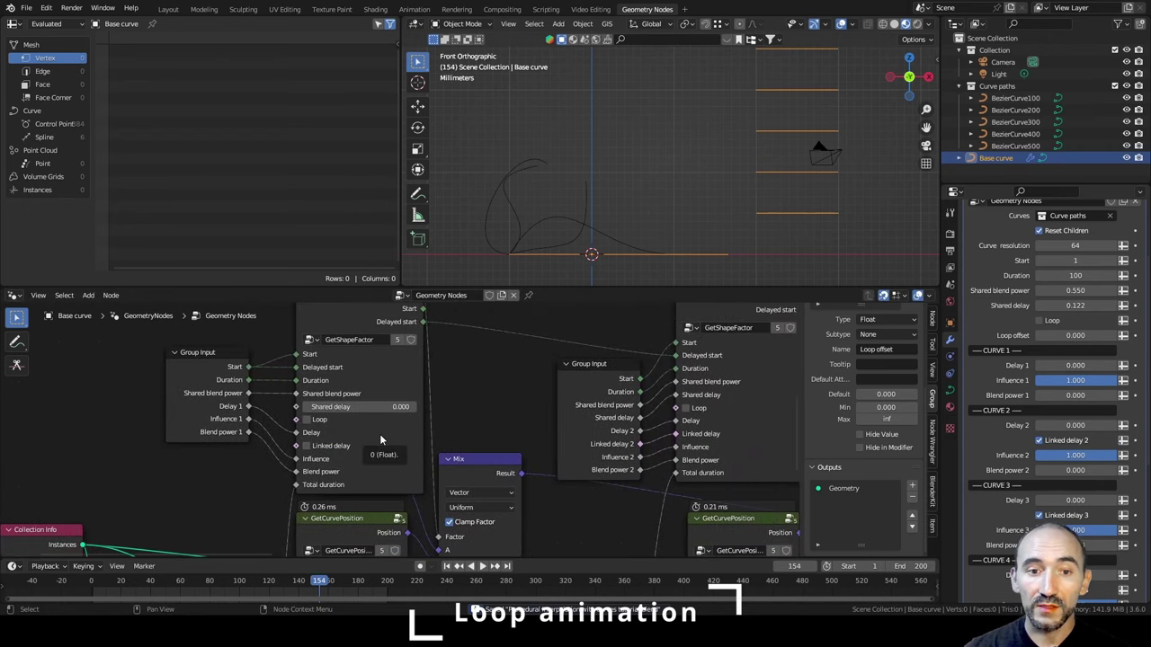
click(313, 367)
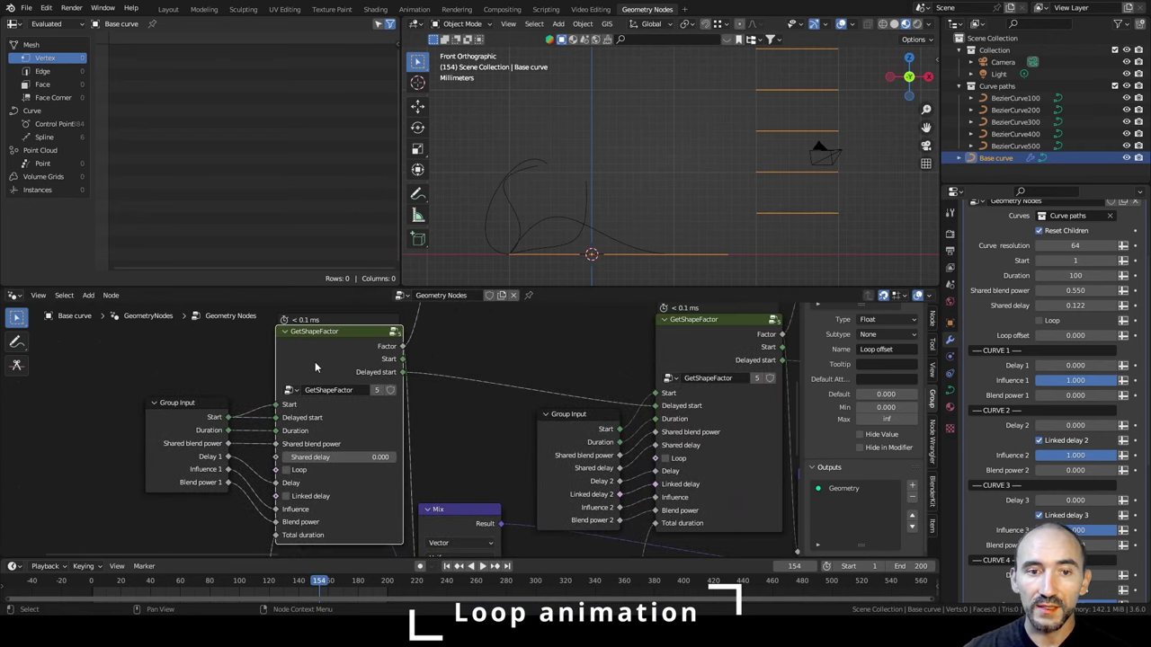
key(Tab)
scroll(340, 405, up, 3)
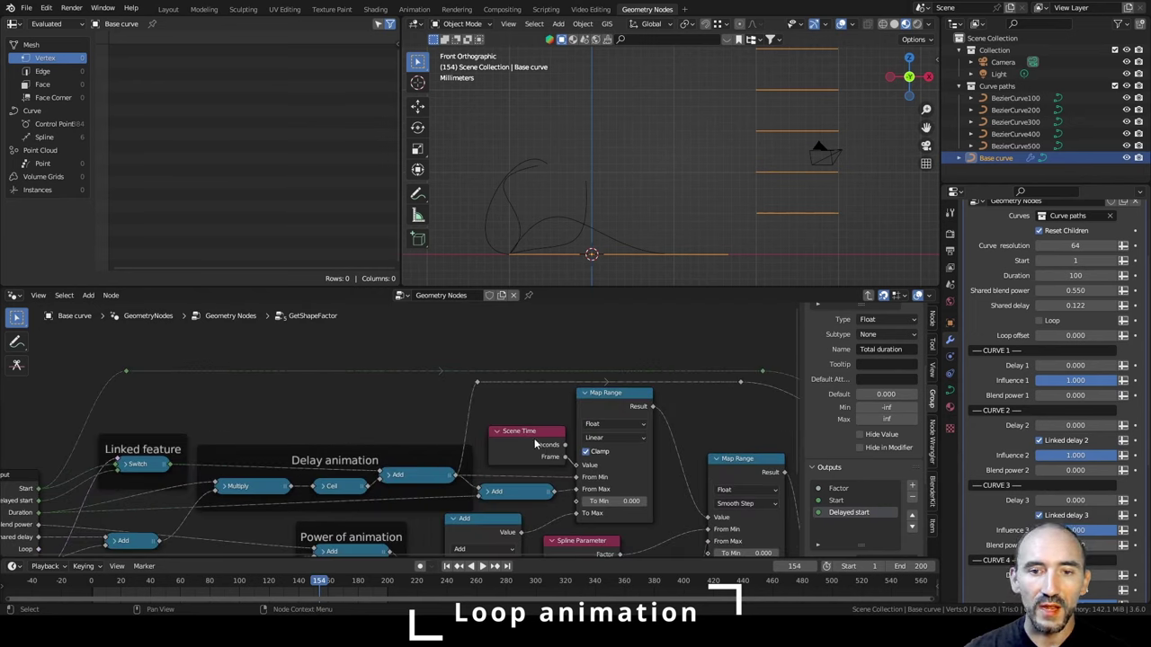
scroll(534, 438, down, 2)
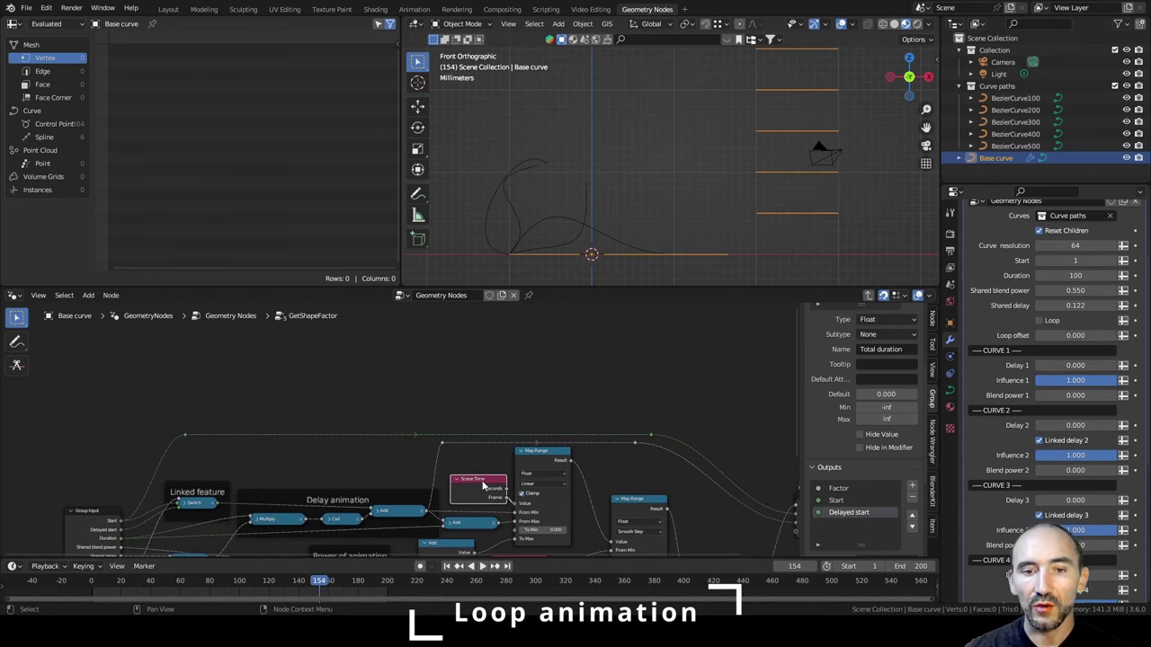
drag(483, 486, 232, 347)
scroll(285, 400, up, 2)
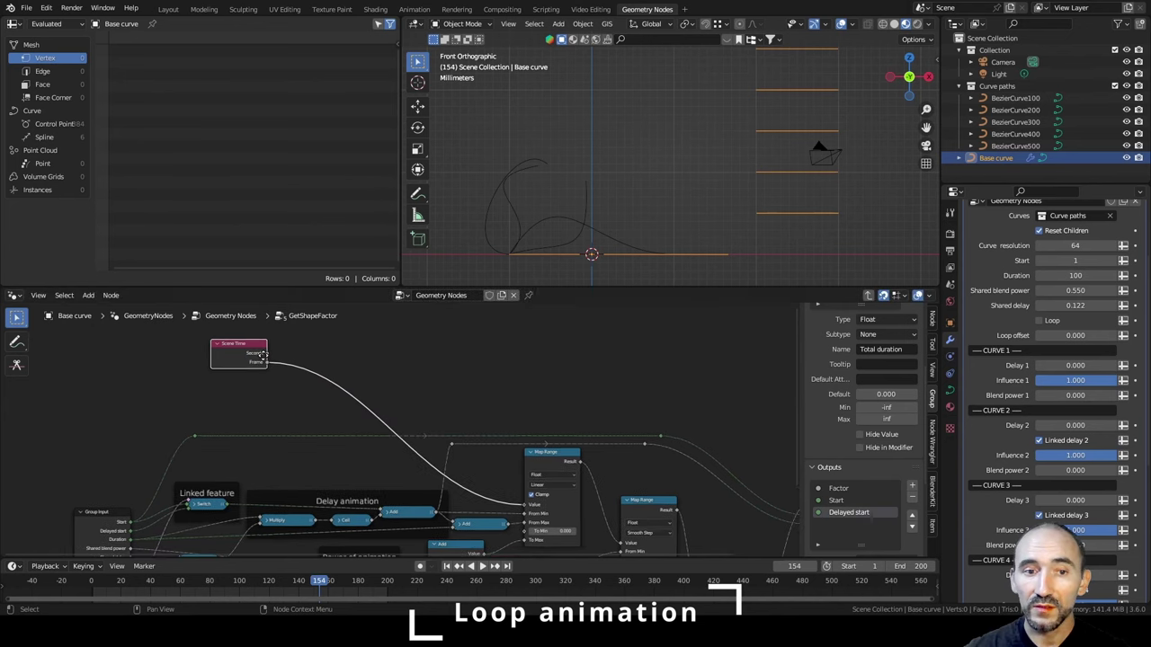
Add a Math Subtract node beside Scene Time that subtracts the Start value from Frame.
key(shift+a)
text(sub)
key(Return)
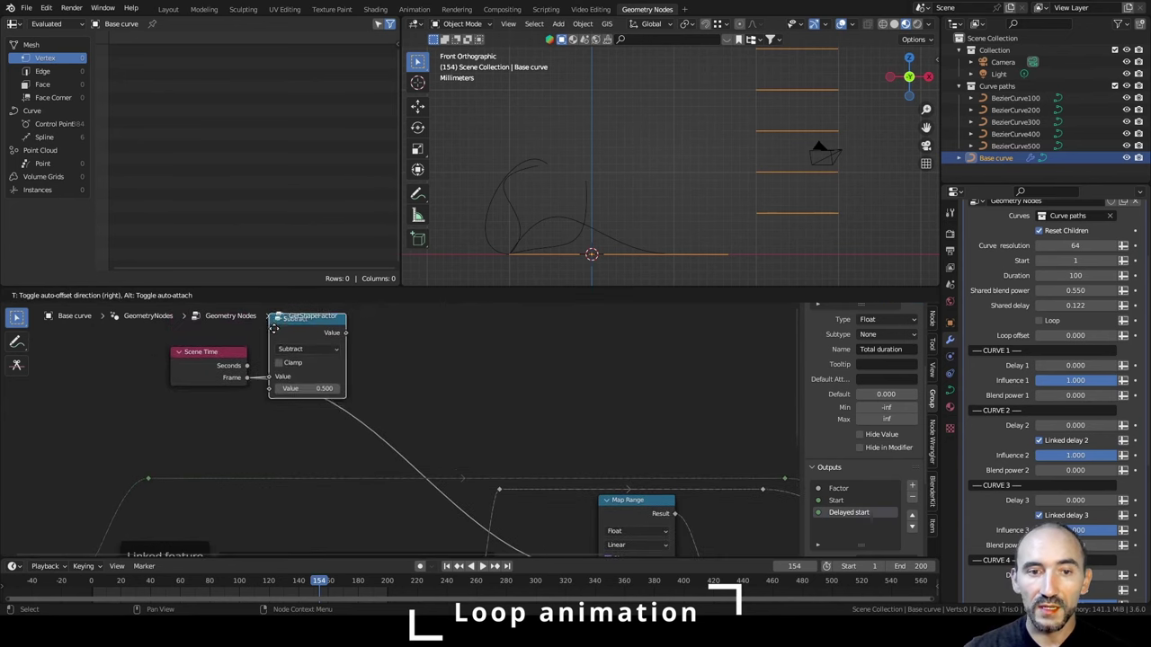
click(280, 340)
drag(149, 478, 279, 400)
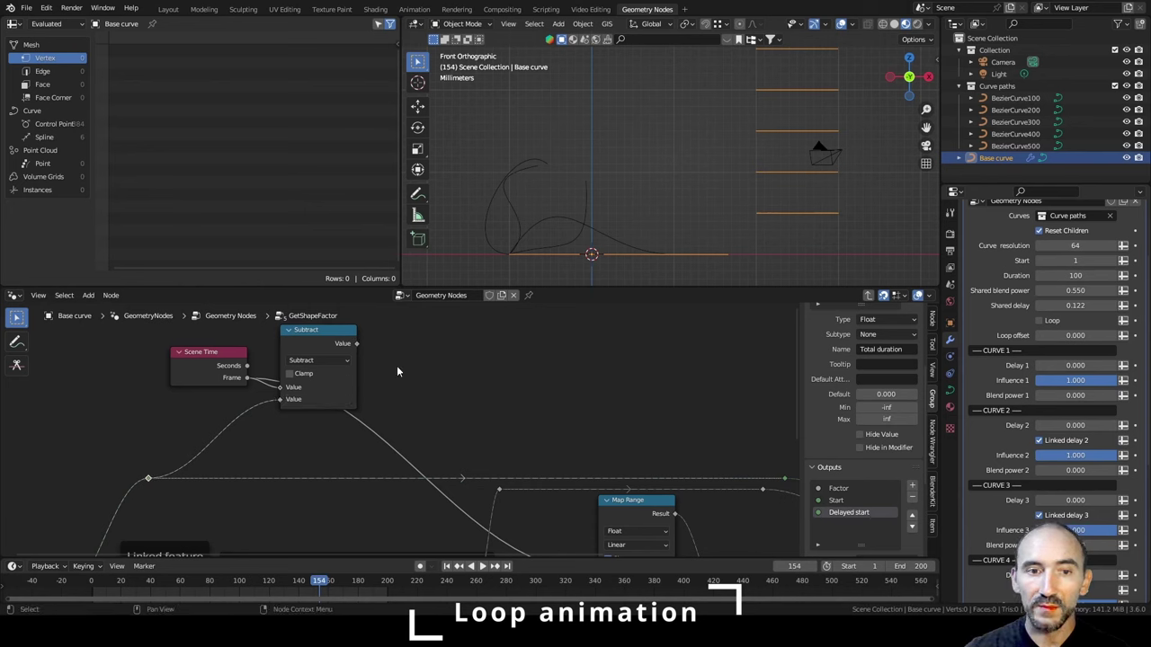
drag(308, 330, 285, 331)
click(307, 361)
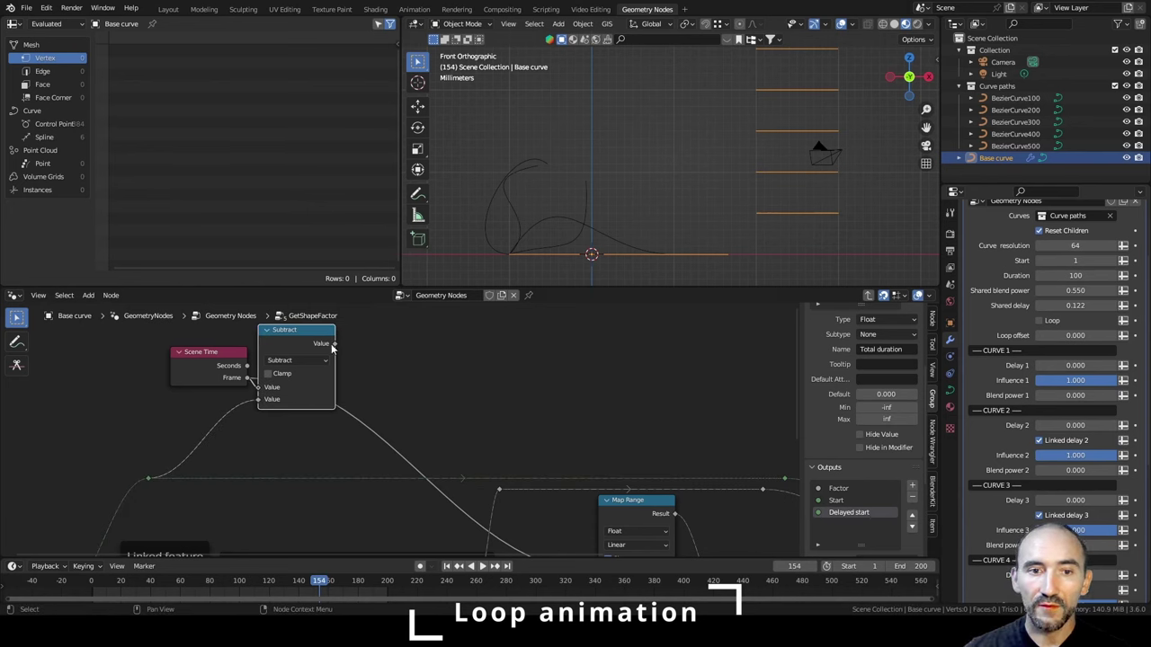
click(335, 352)
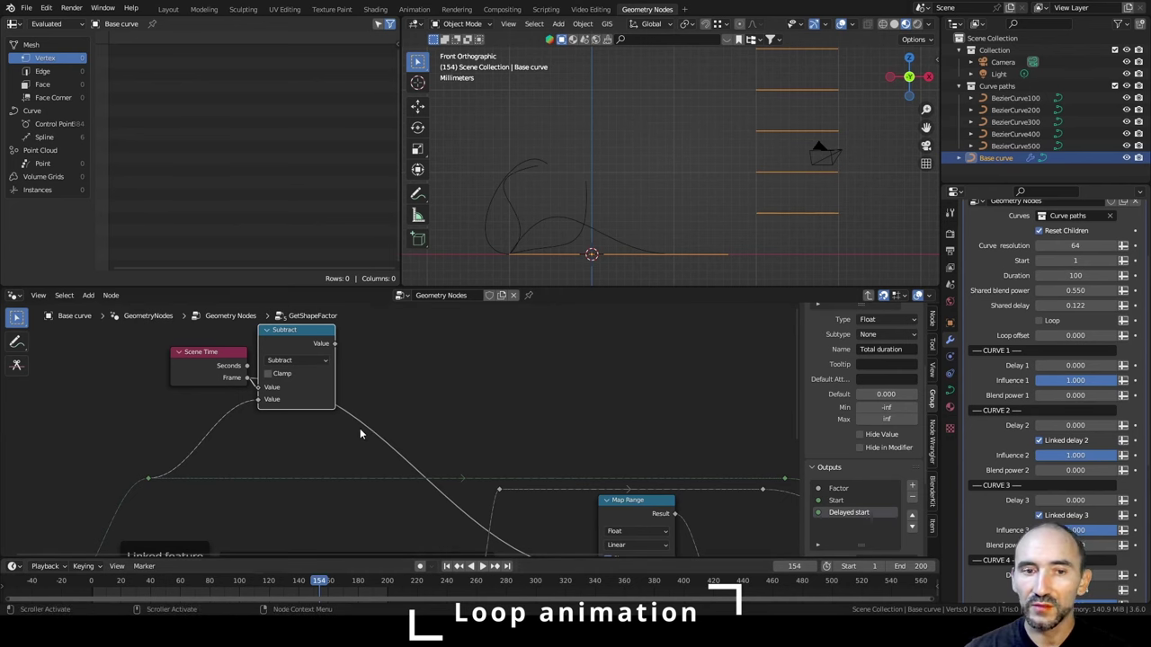
Add a float Less Than compare node fed by the Subtract result and place it beside the Subtract node.
drag(334, 344, 404, 341)
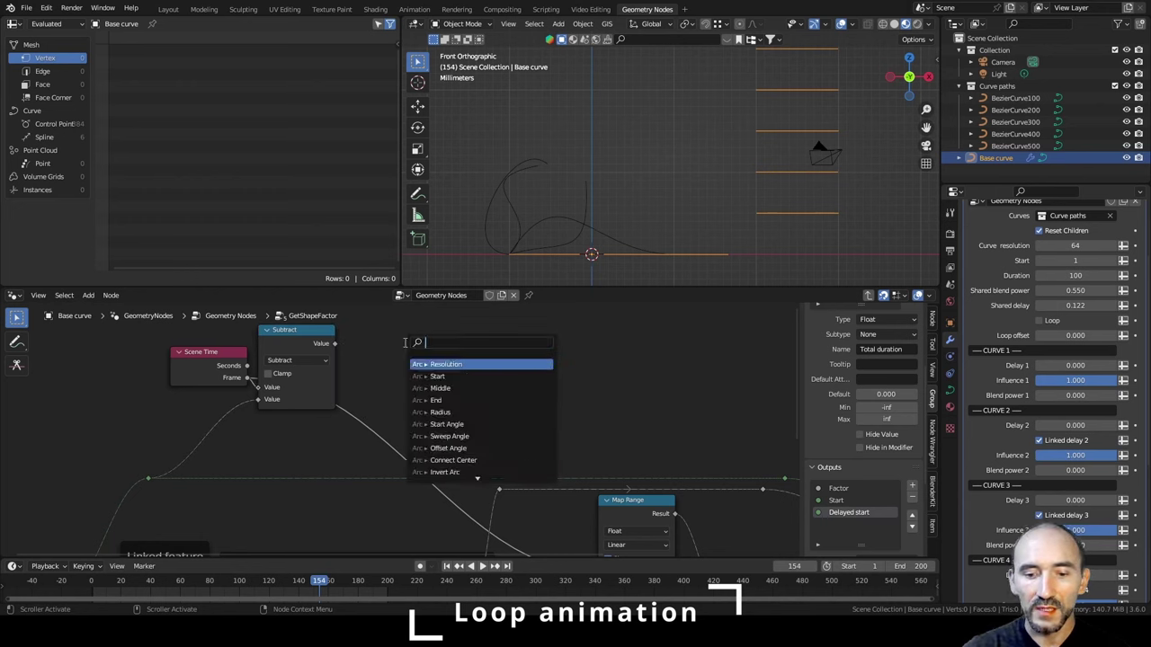
text(les)
key(Return)
click(349, 336)
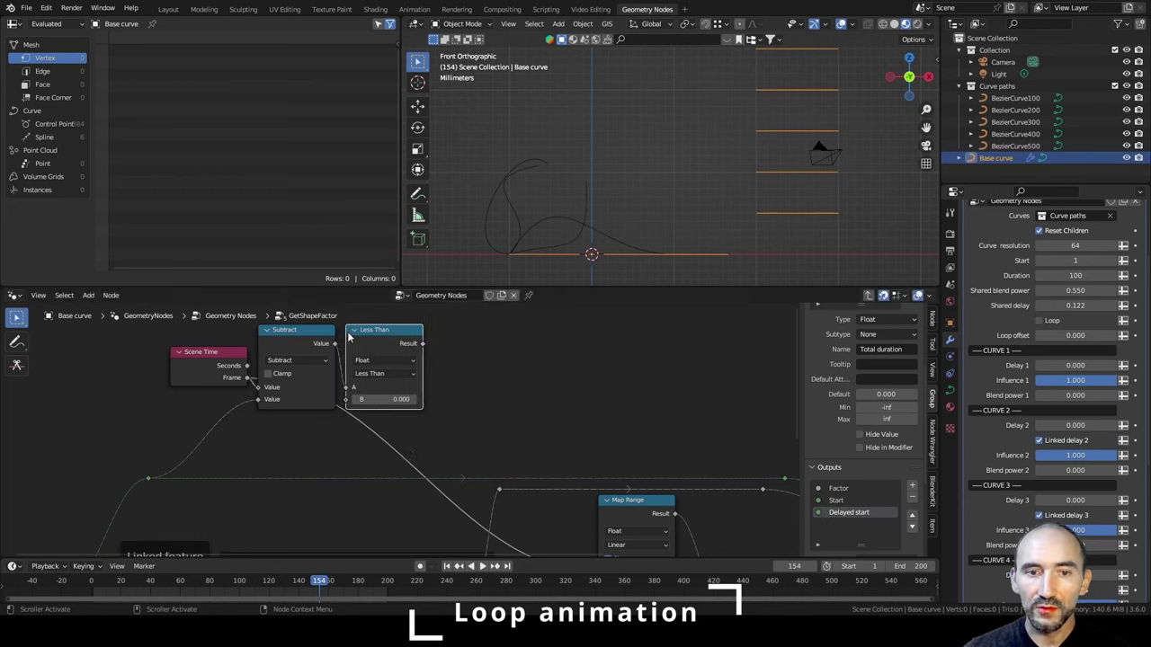
Add a Switch node of type Integer and drive its Switch input with the Less Than result.
drag(421, 344, 490, 335)
text(switch)
key(Return)
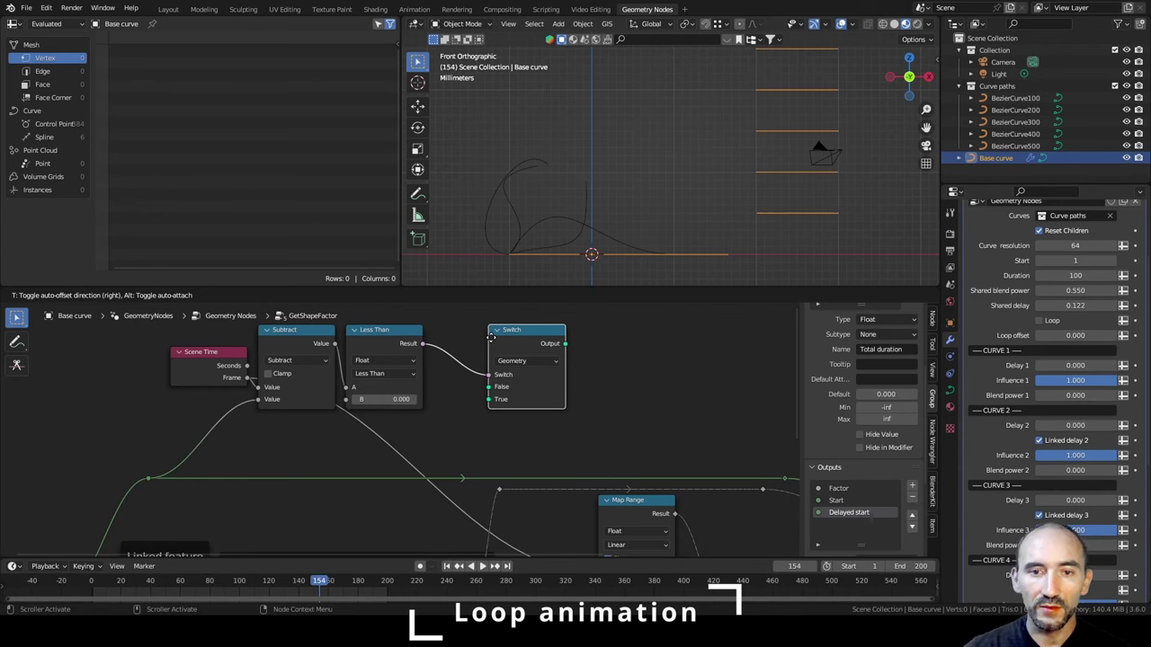
click(490, 335)
click(527, 361)
click(525, 389)
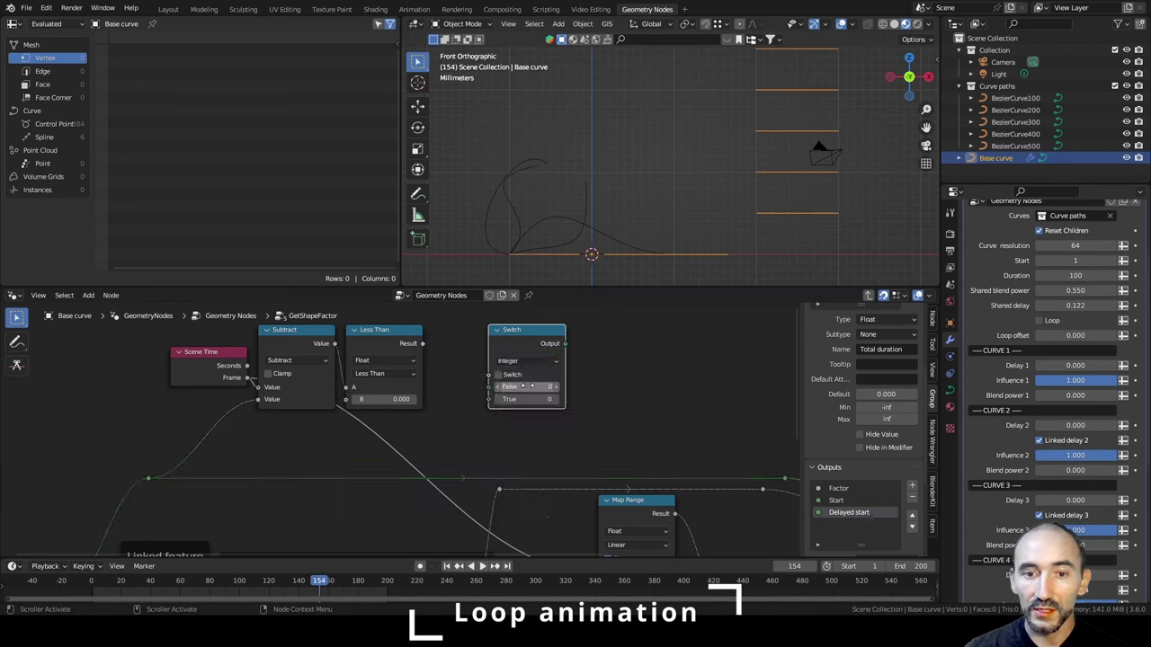
drag(422, 343, 444, 353)
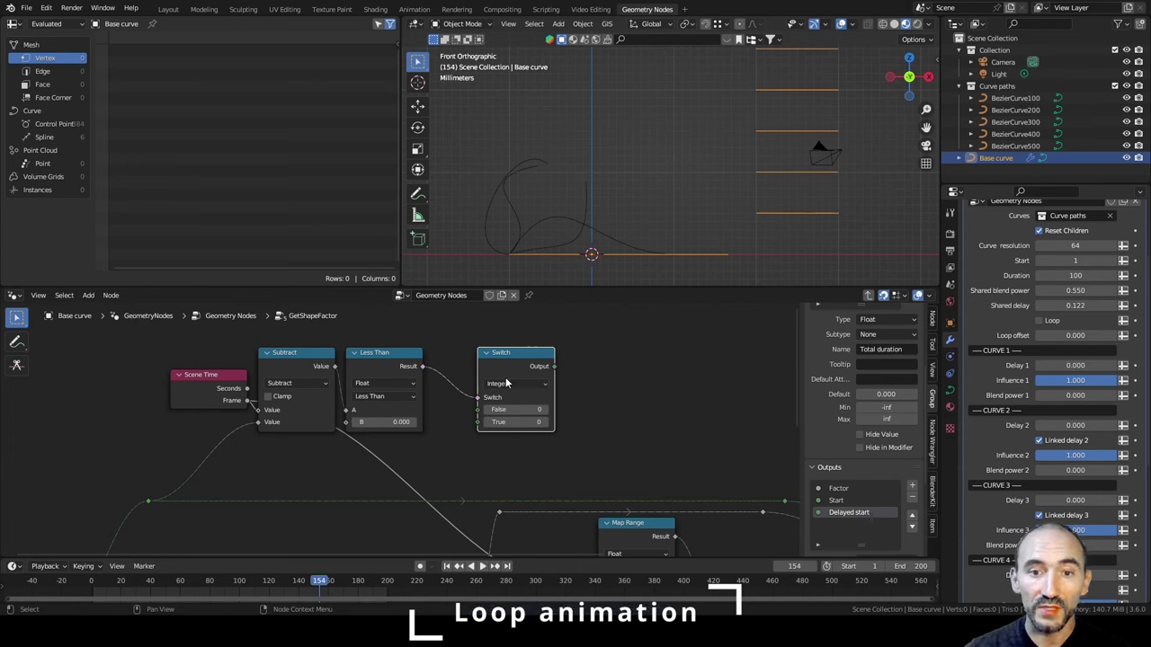
Collapse the Subtract node, move it below Less Than, and add a Math Modulo node fed by its result.
click(263, 353)
key(g)
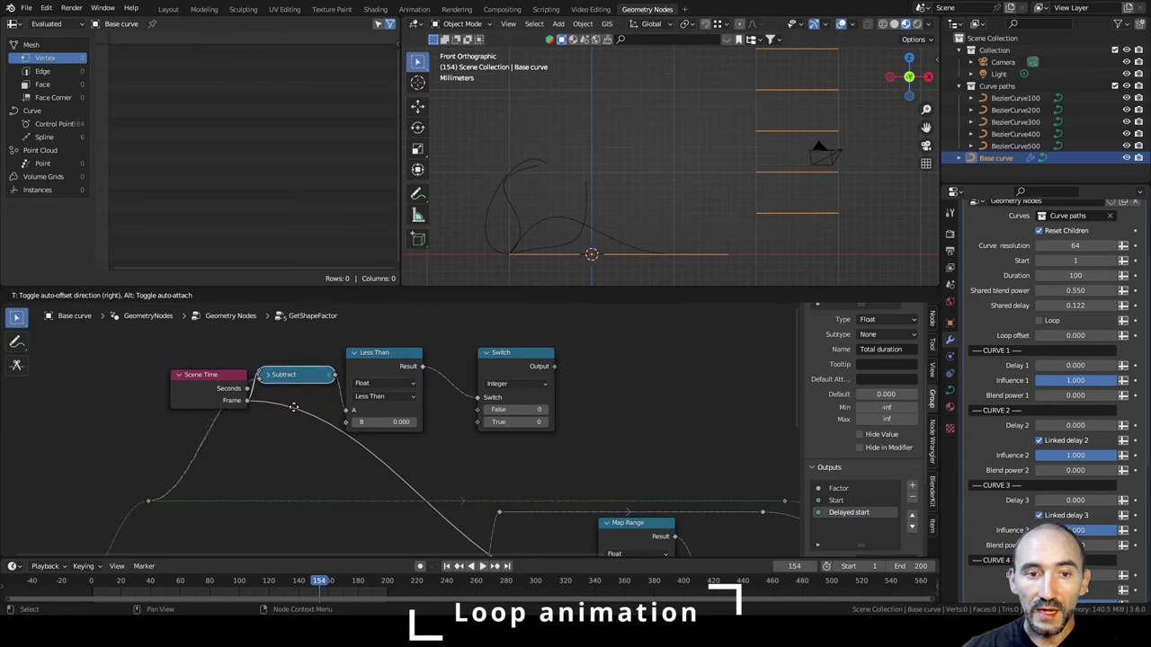
click(294, 471)
drag(335, 441, 426, 450)
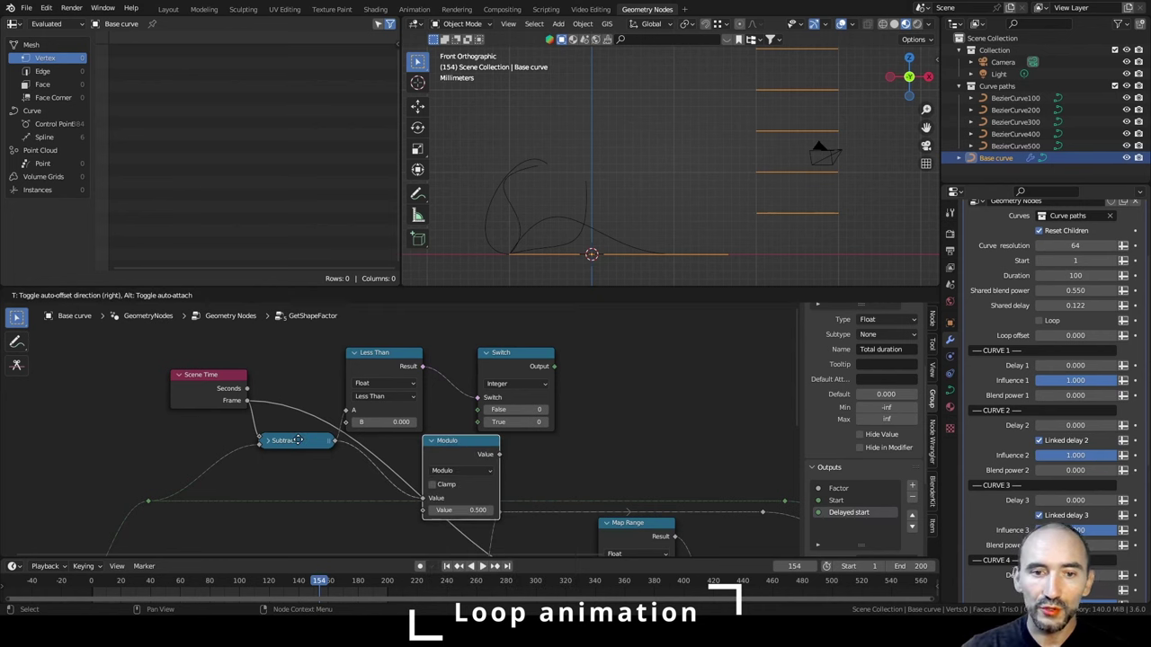
click(235, 448)
Connect Total duration to the Modulo node's second value and the collapsed Modulo node's result to the Switch's False input.
scroll(226, 525, down, 3)
middle_drag(226, 524, 286, 404)
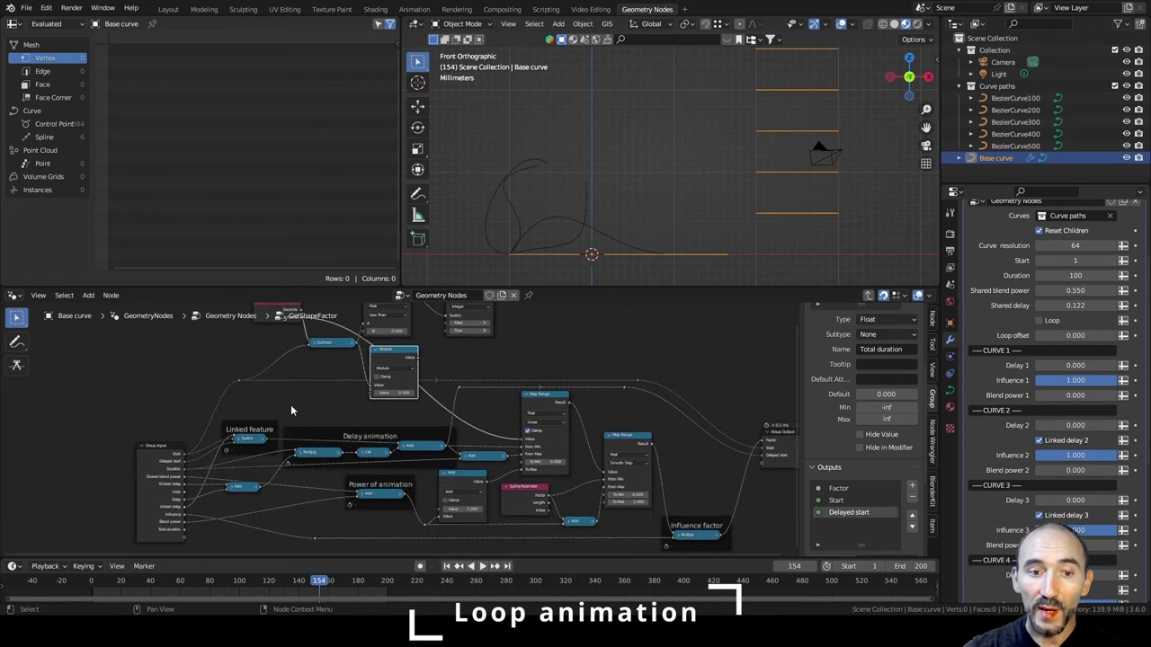
scroll(218, 513, up, 1)
drag(149, 545, 509, 331)
scroll(362, 383, up, 3)
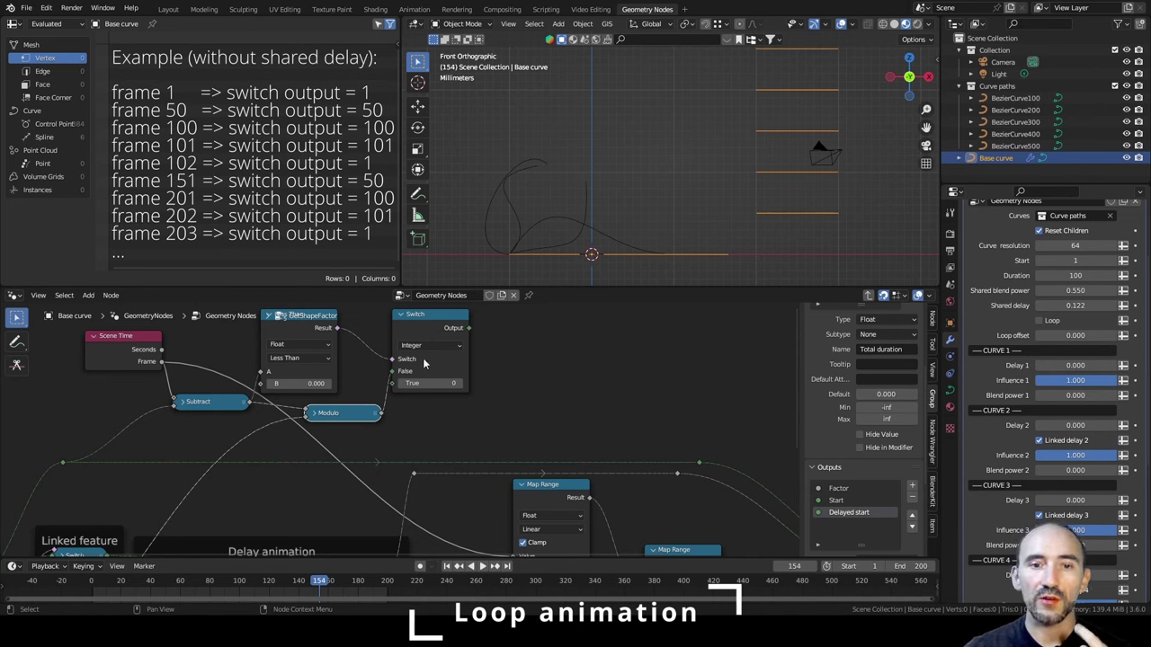
Add a Math Add node after the Switch that sums the Switch output and the Start value.
drag(468, 328, 513, 384)
click(540, 401)
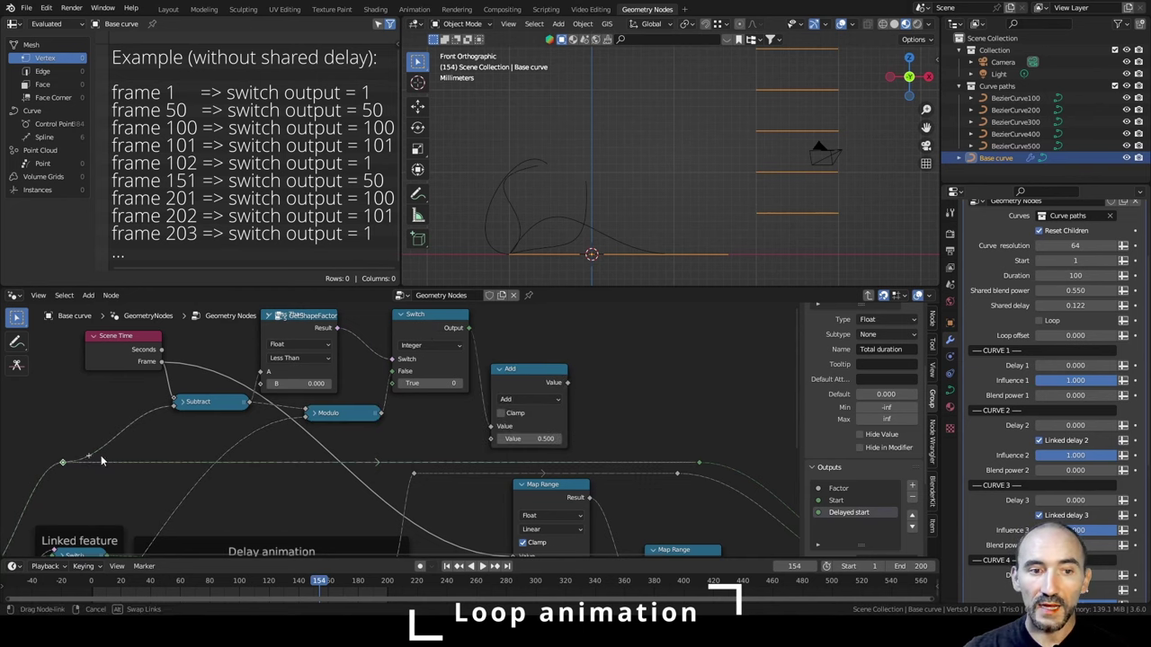
drag(100, 455, 492, 438)
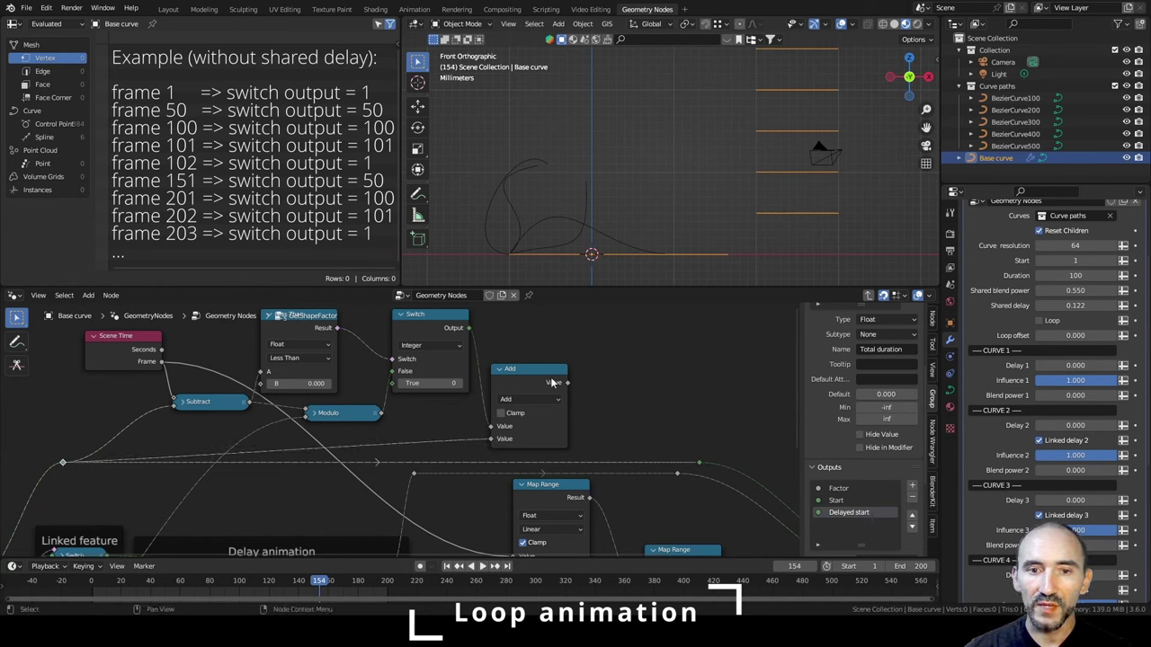
Connect the new Add node's result to the first Map Range node's Value input and reposition the Scene Time loop nodes.
middle_drag(552, 383, 543, 334)
drag(558, 333, 500, 504)
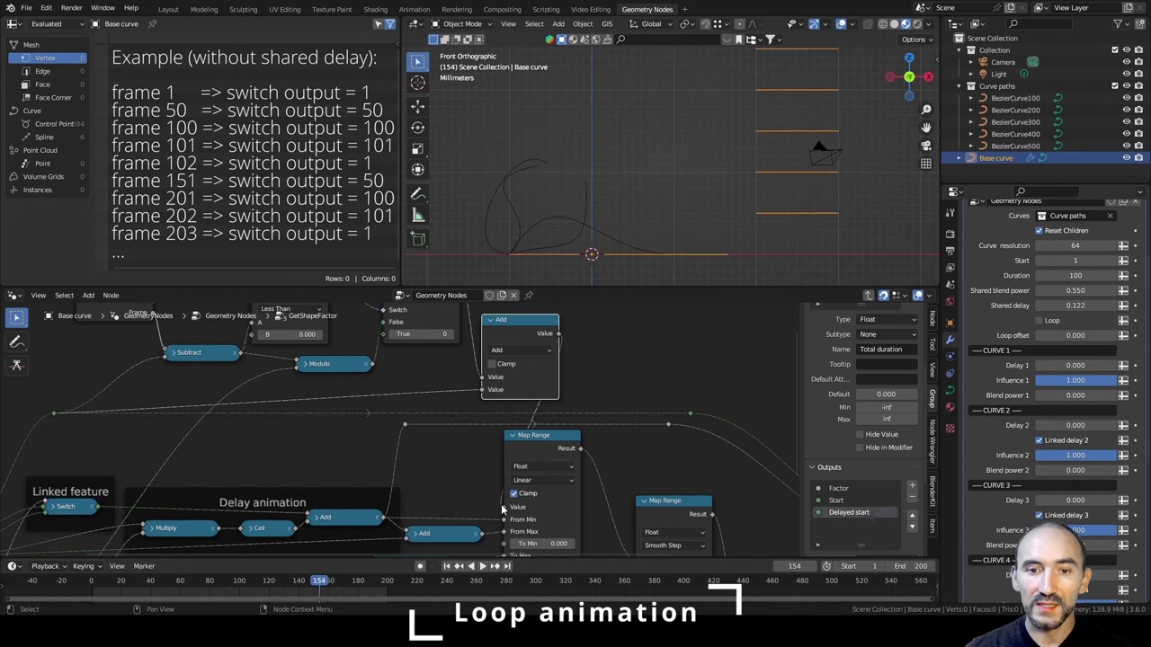
scroll(449, 432, down, 2)
middle_drag(409, 441, 456, 496)
drag(159, 355, 571, 427)
key(g)
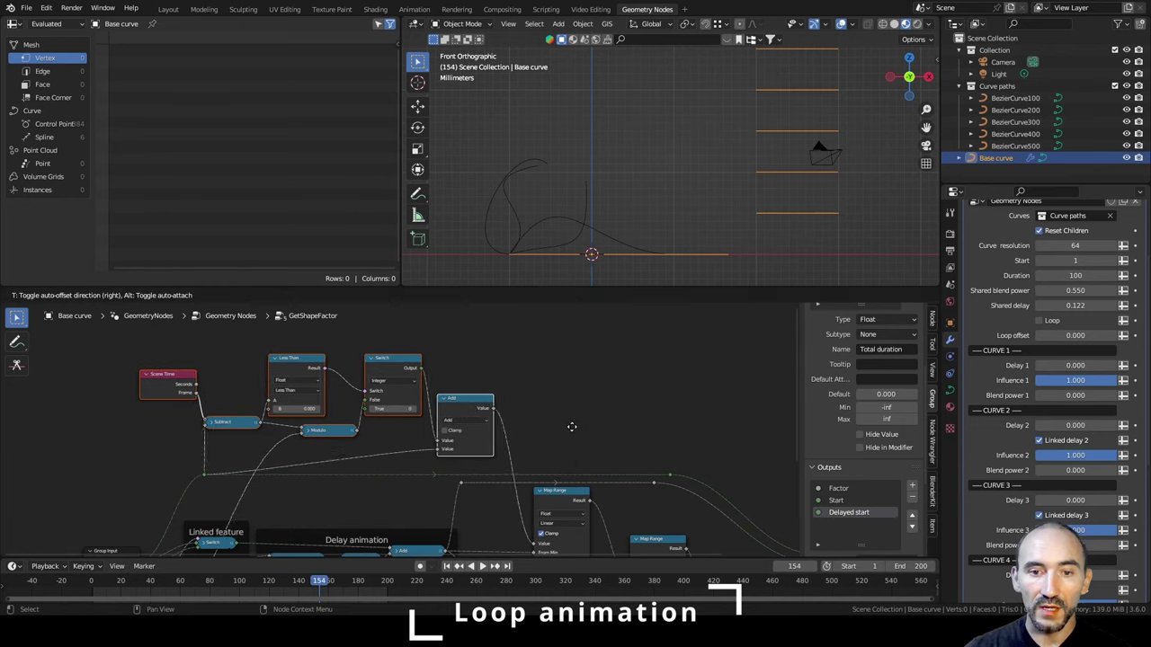
click(571, 426)
Collapse the Add node and lower it, then shift the Less Than and Subtract nodes closer to the Switch and Modulo nodes.
scroll(560, 418, up, 2)
click(490, 395)
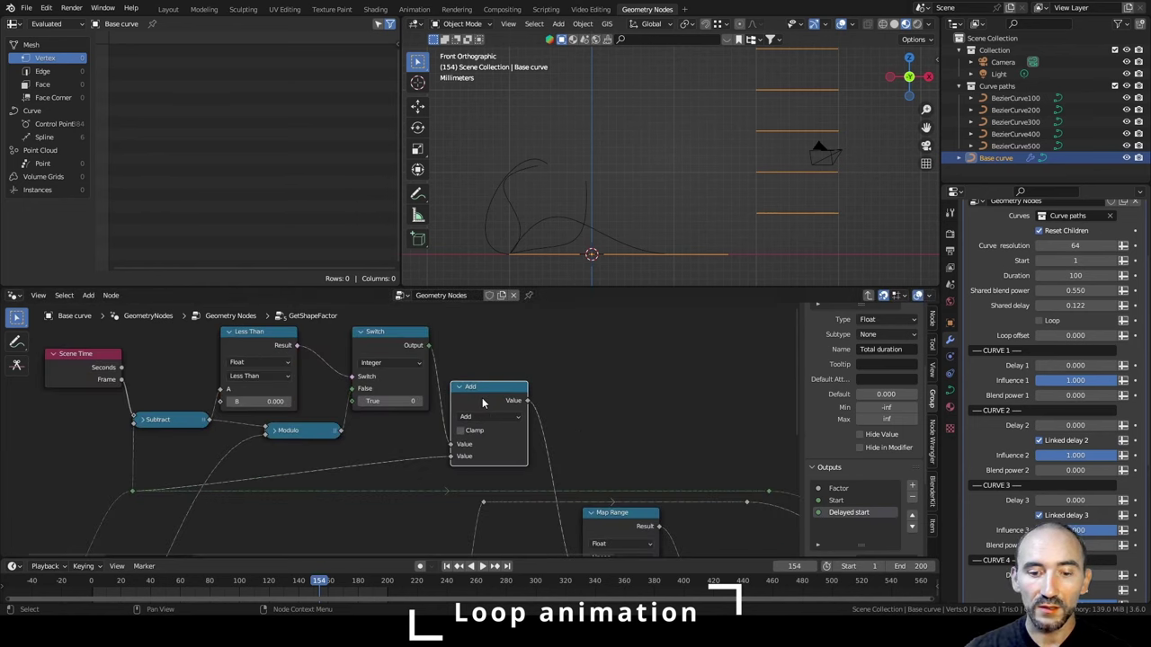
key(h)
drag(486, 389, 485, 433)
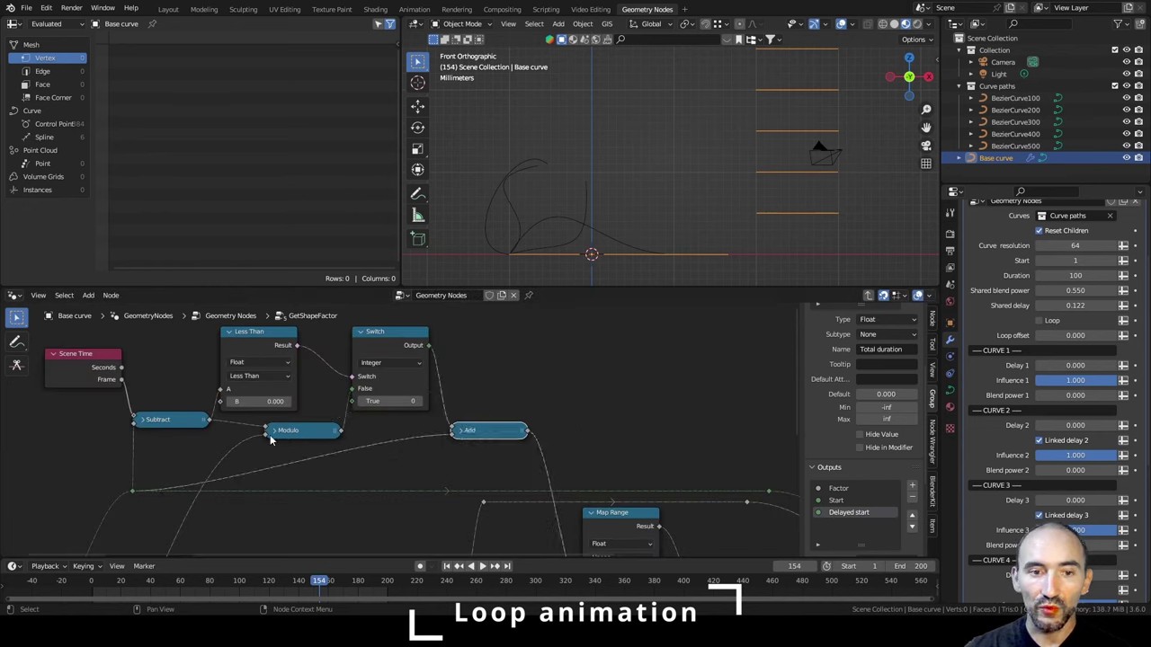
drag(252, 389, 296, 389)
drag(176, 421, 208, 421)
Collapse the Less Than and Switch nodes and align them compactly around the Modulo node.
click(294, 347)
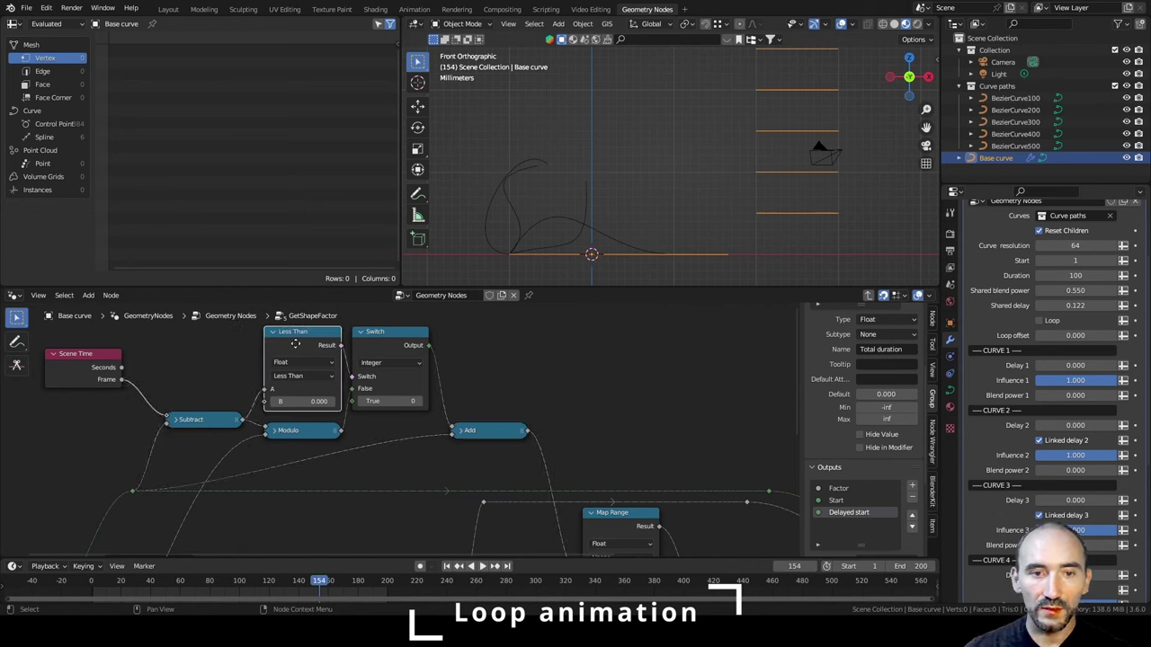
key(h)
drag(299, 336, 303, 388)
drag(302, 430, 302, 419)
click(387, 331)
key(h)
drag(388, 330, 388, 392)
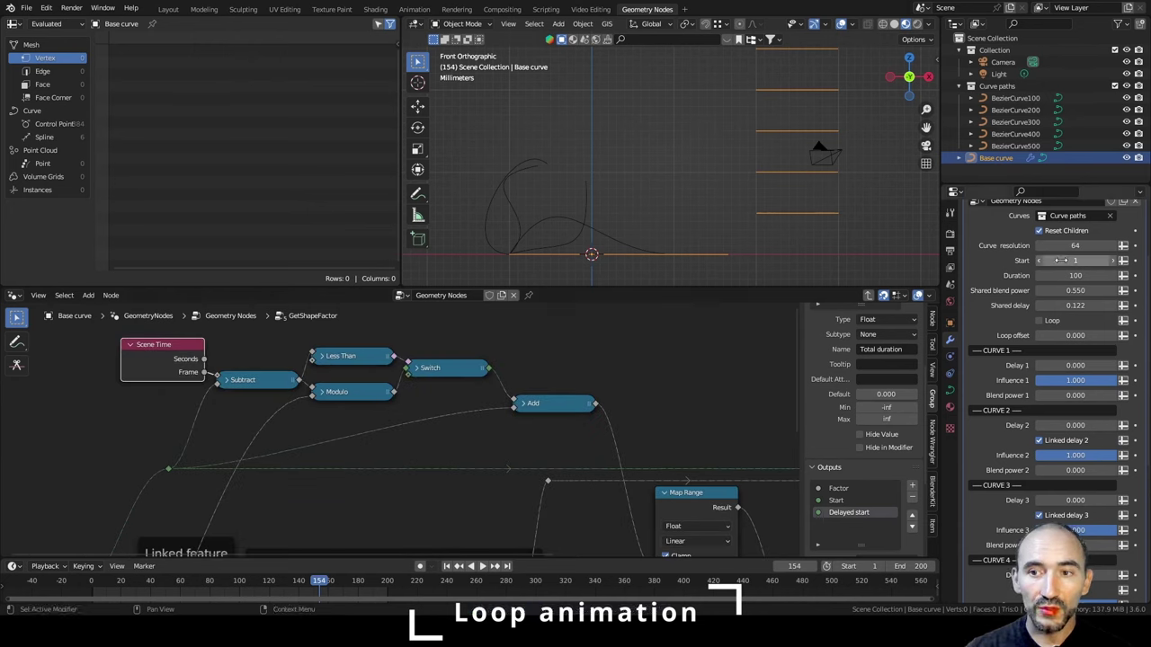
Set the modifier's Start value to 10.
click(1061, 260)
text(10)
key(Return)
Scrub the timeline from frame 10 and compare frames 171 and 172 to check where the animation loops.
drag(109, 580, 109, 580)
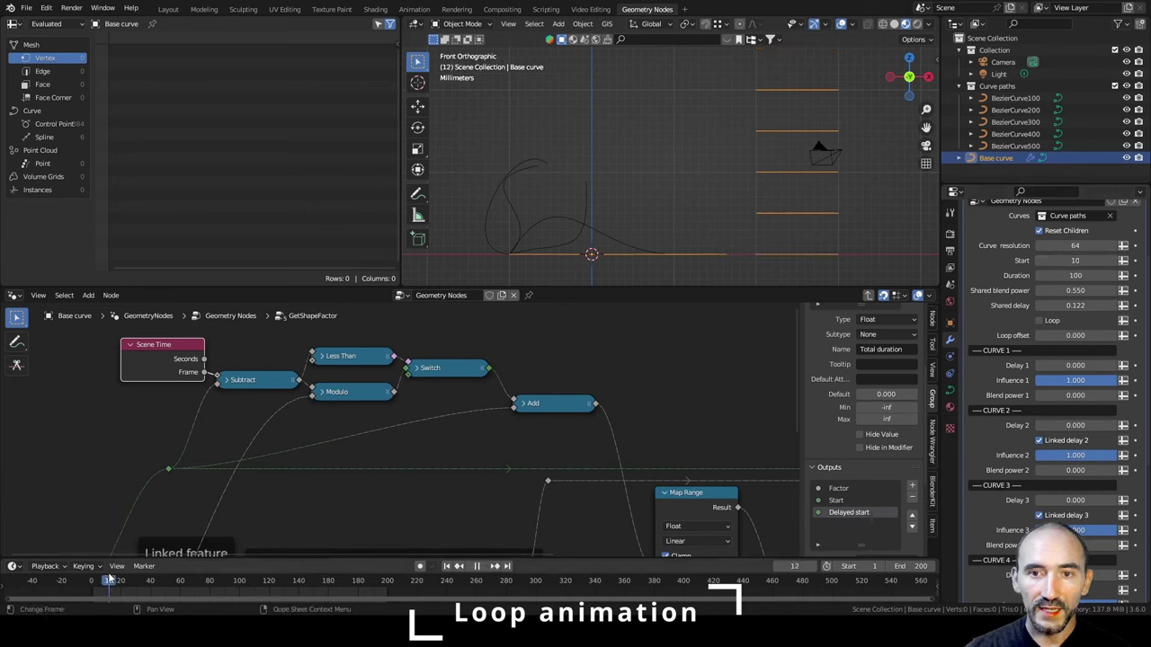
key(space)
click(105, 582)
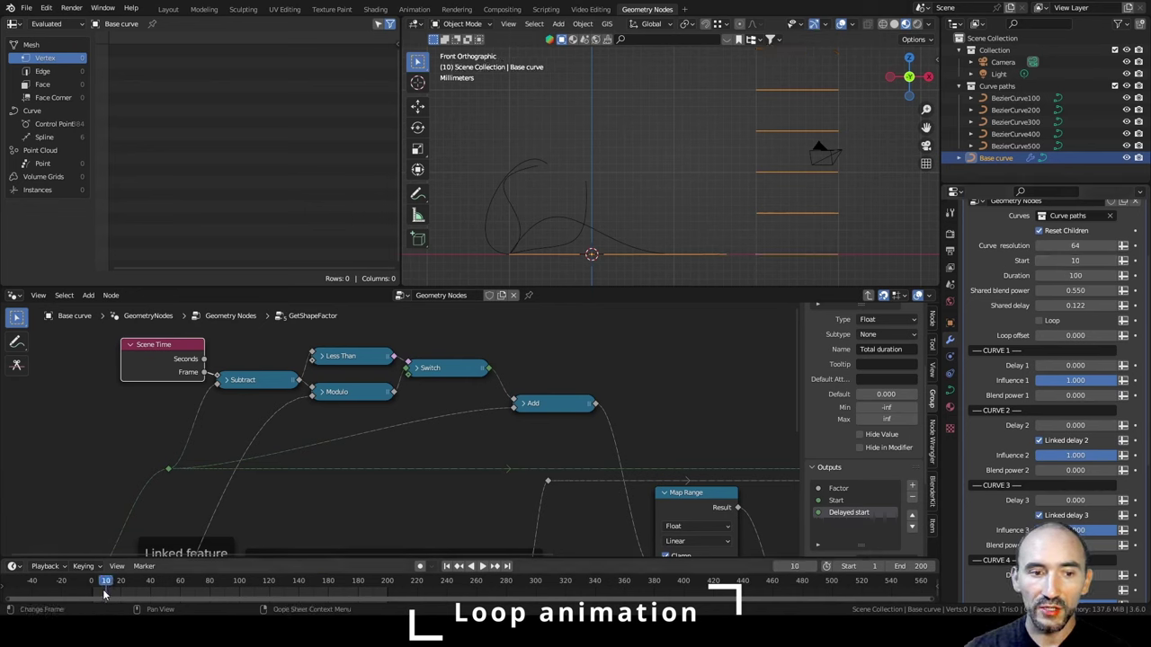
drag(106, 585, 344, 585)
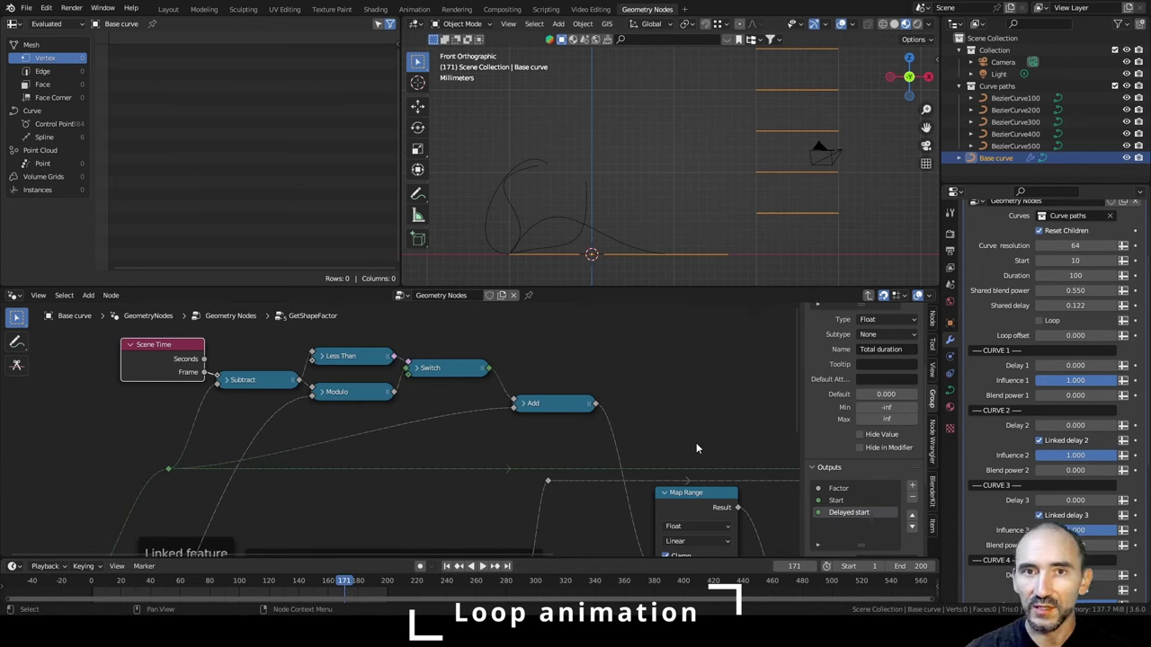
click(344, 582)
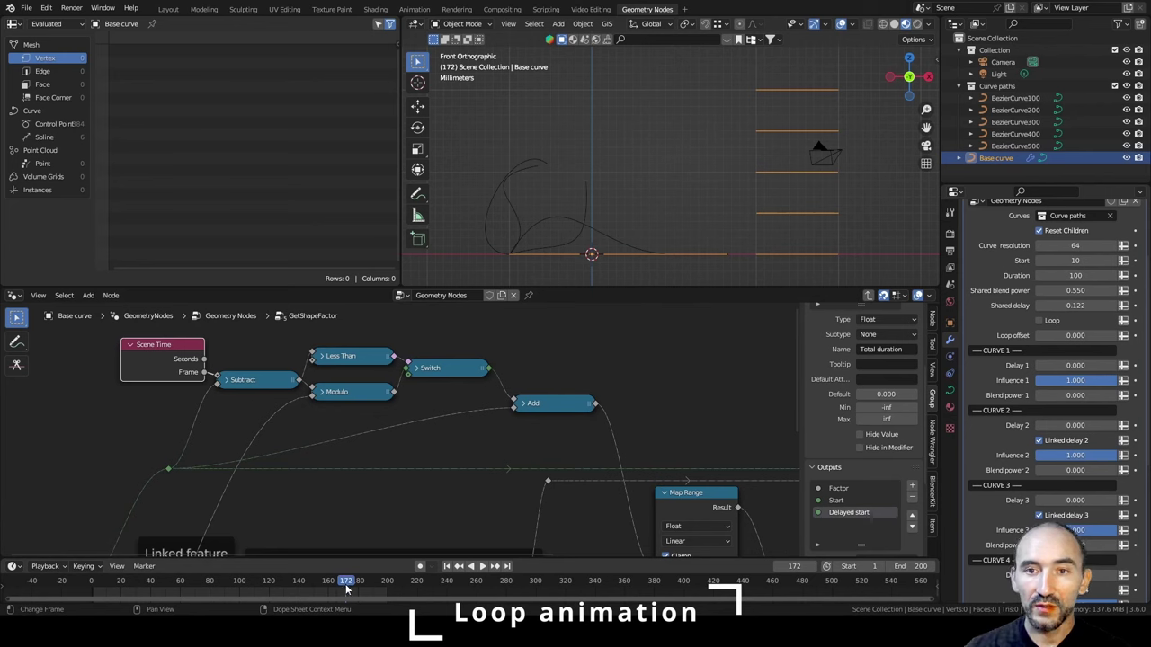
click(344, 585)
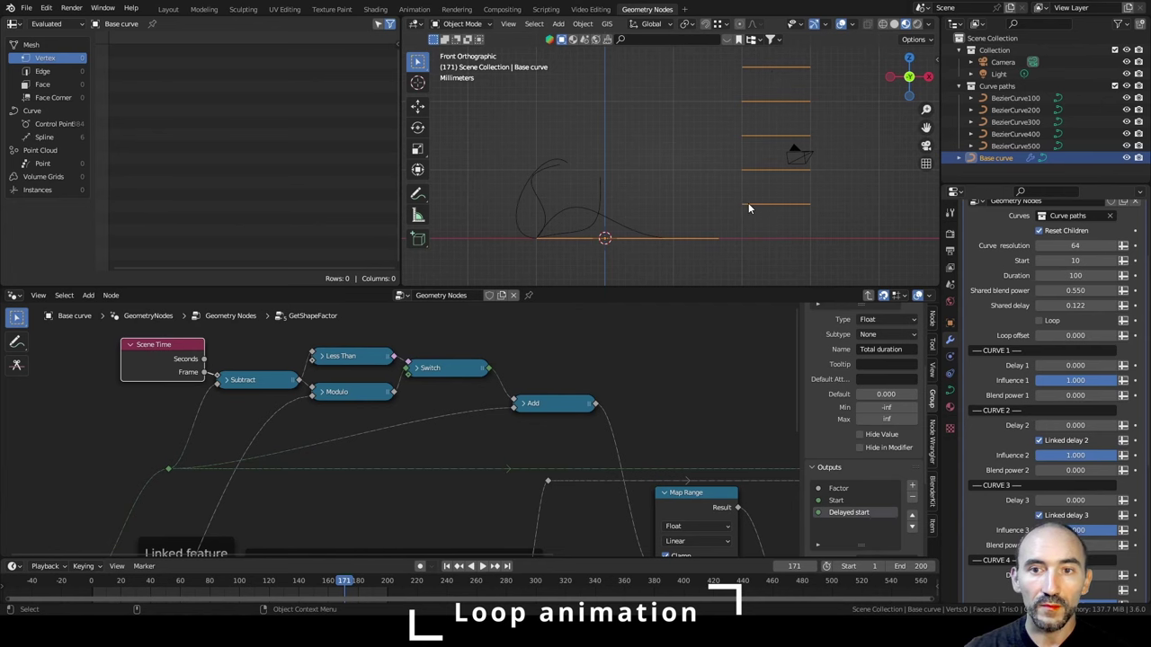
key(Tab)
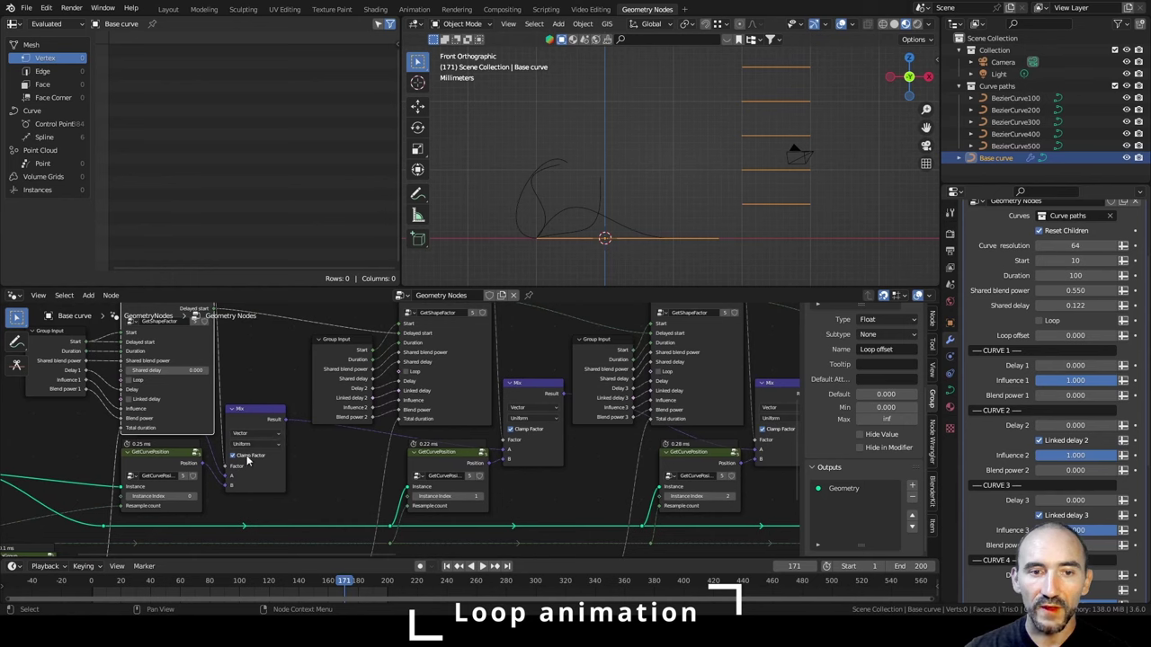
key(Tab)
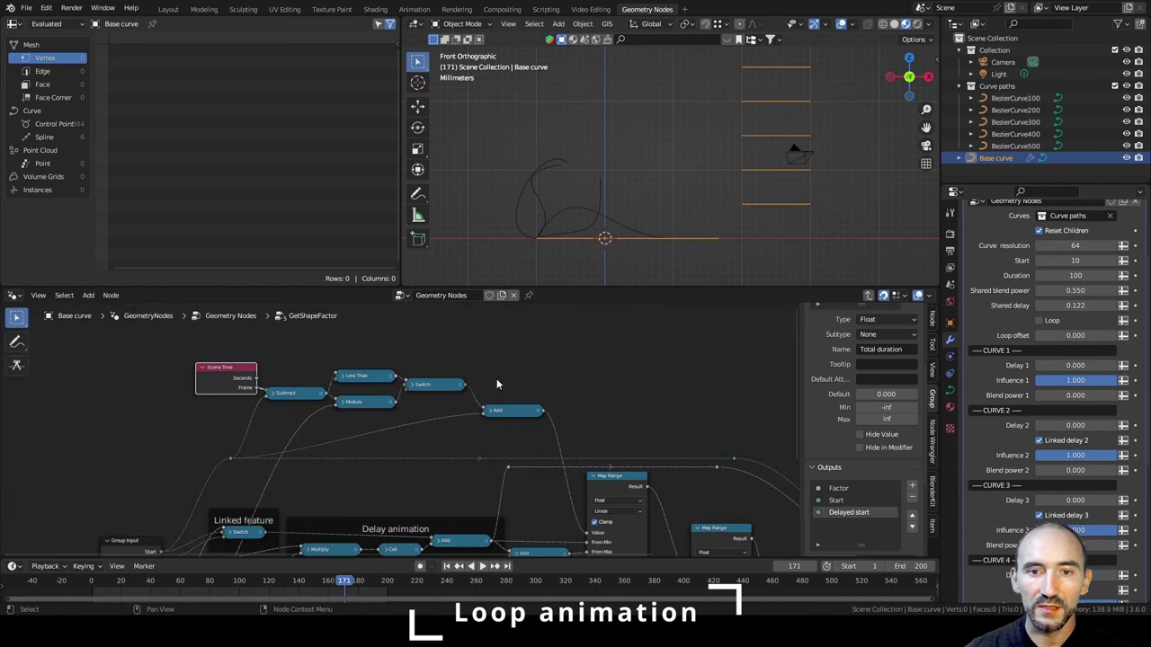
key(Right)
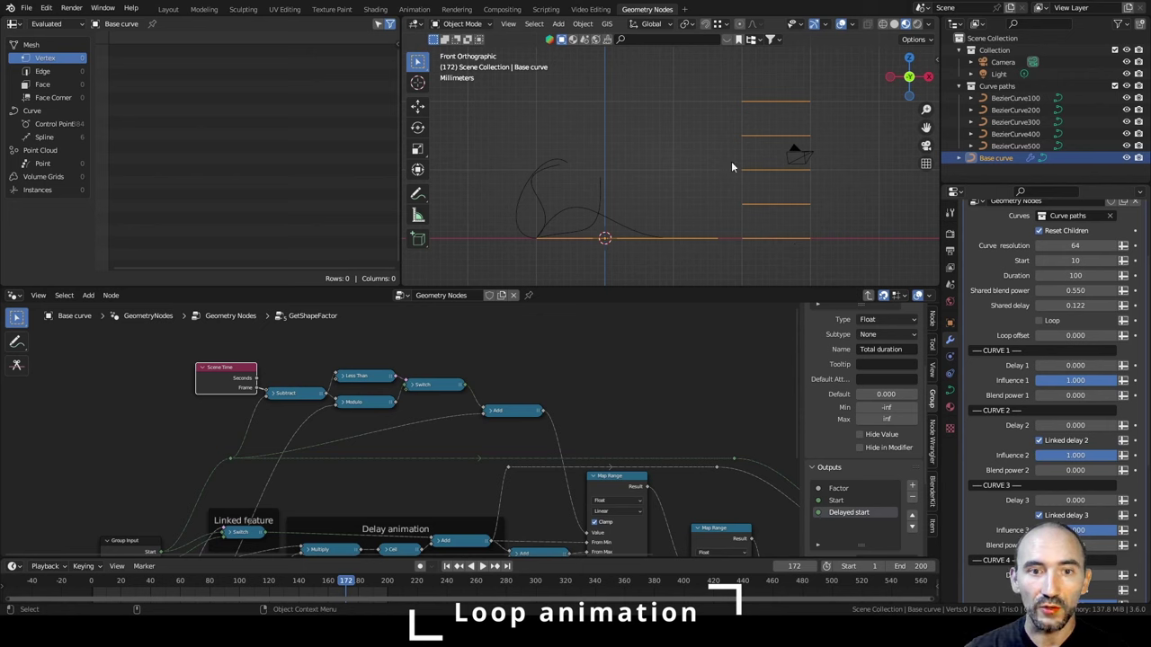
drag(346, 581, 448, 583)
Set the modifier's Duration to 20.
click(1077, 275)
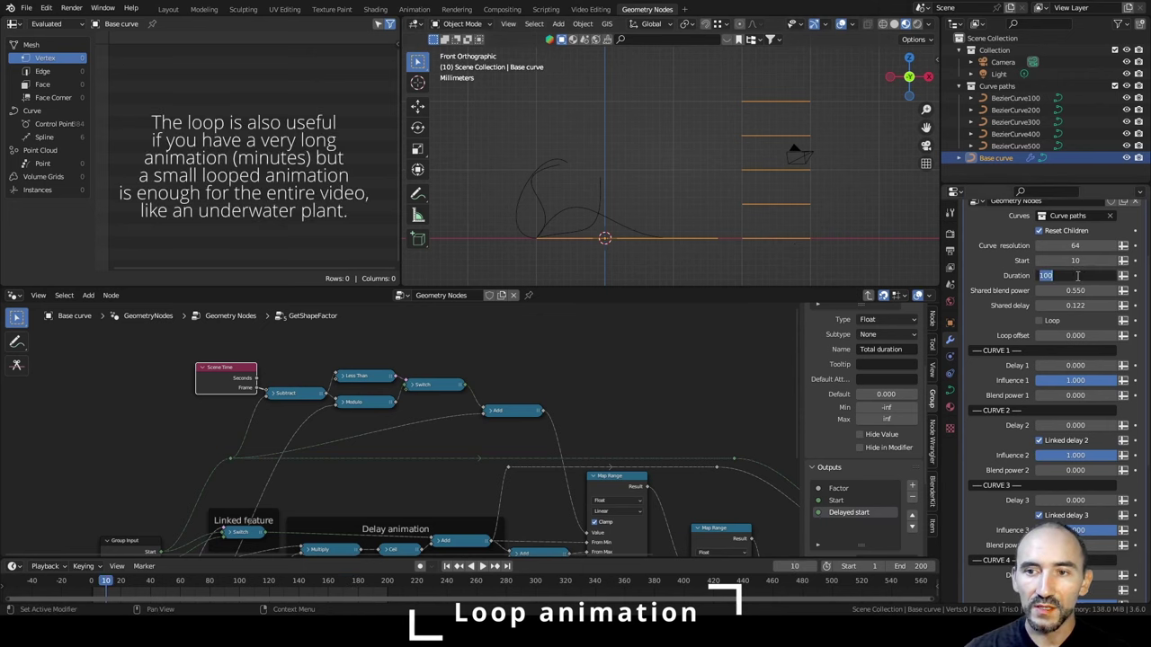
text(20)
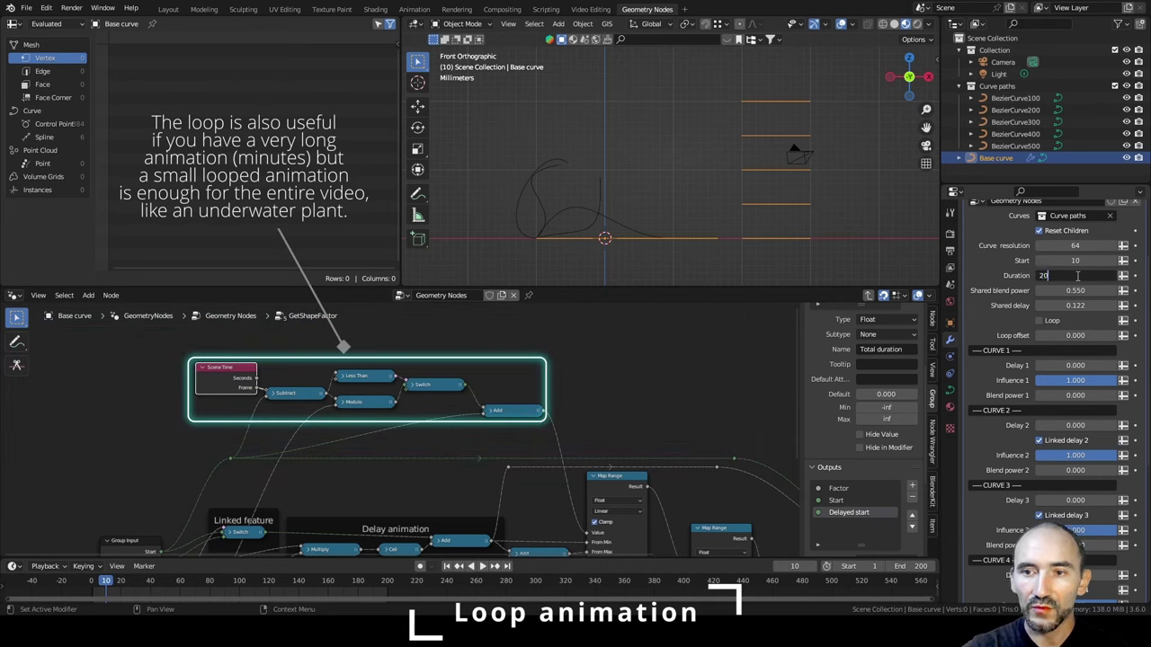
key(Return)
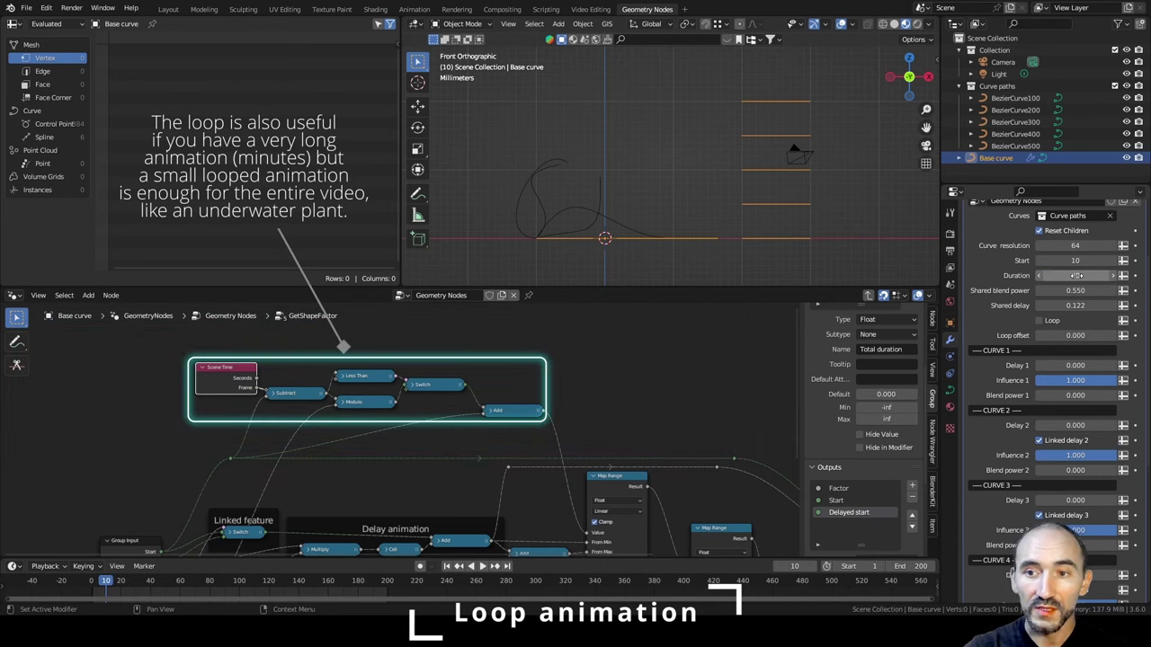
Play the shortened animation and step across frames 43 and 44 to examine how it repeats.
key(space)
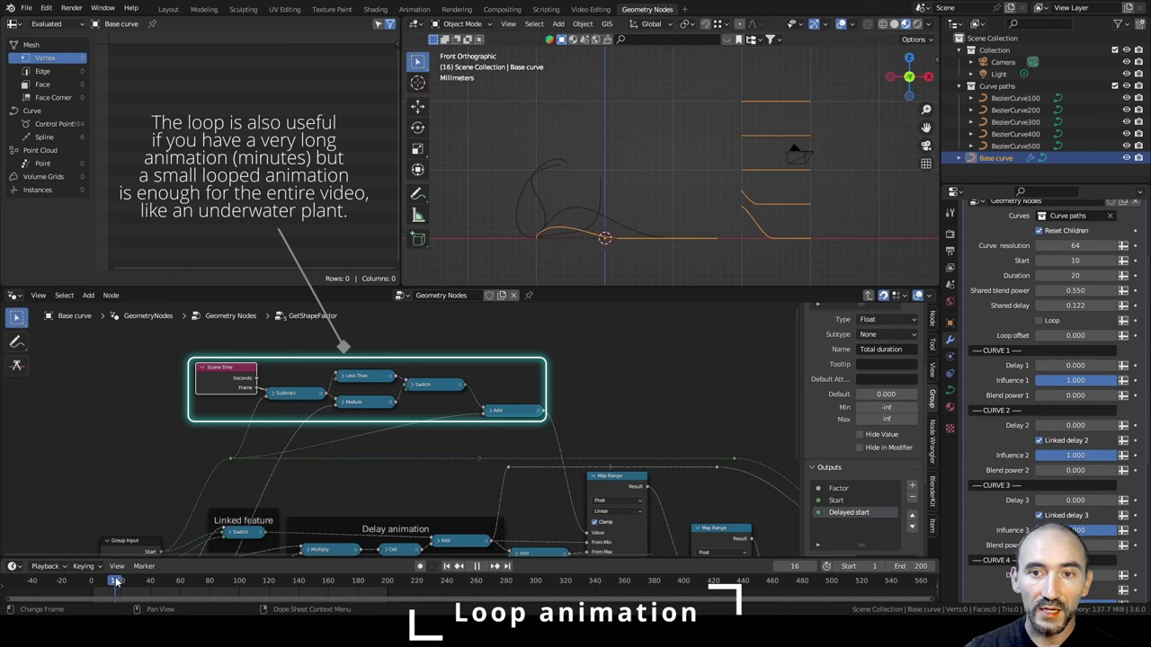
key(space)
drag(140, 587, 154, 588)
key(Right)
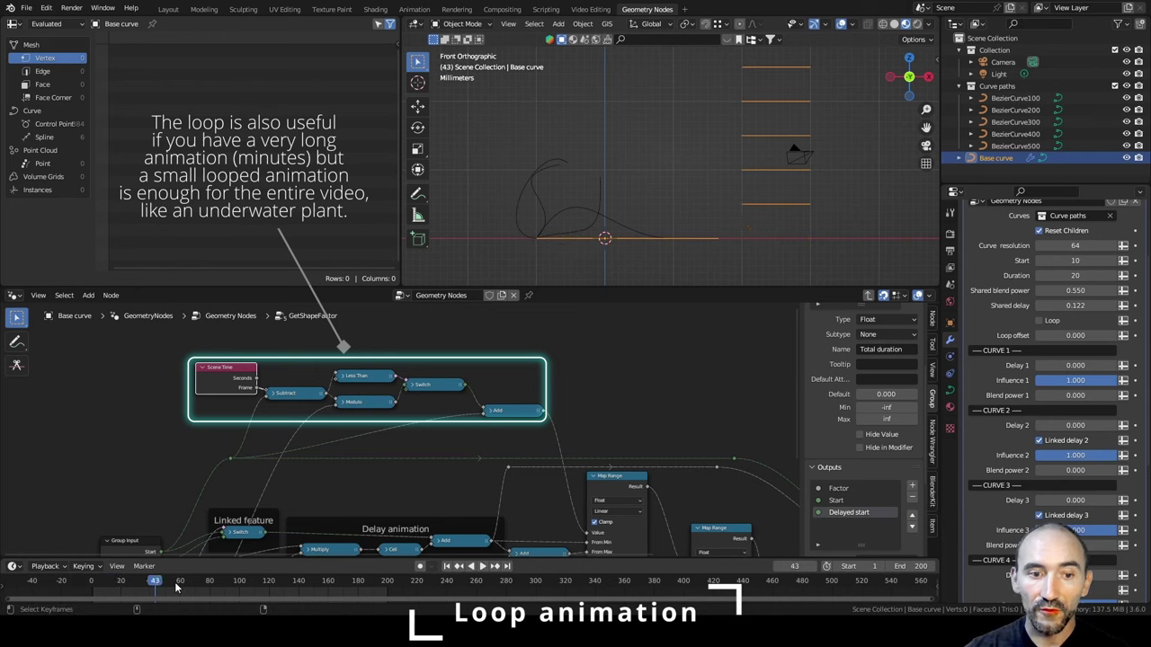
key(Right)
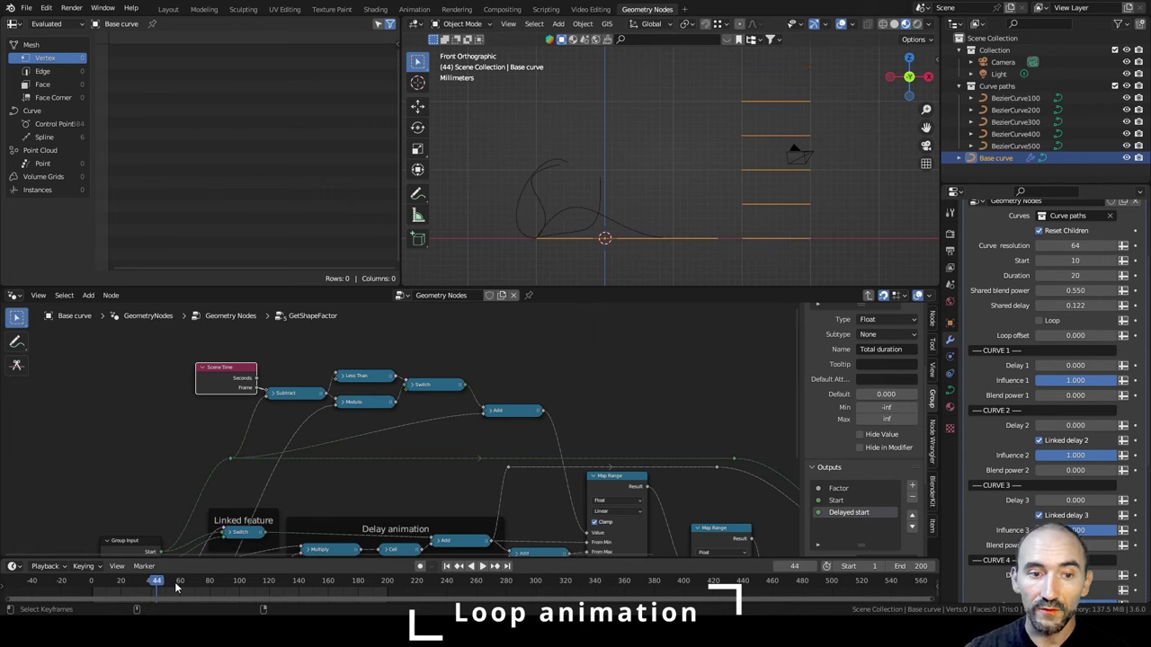
key(Right)
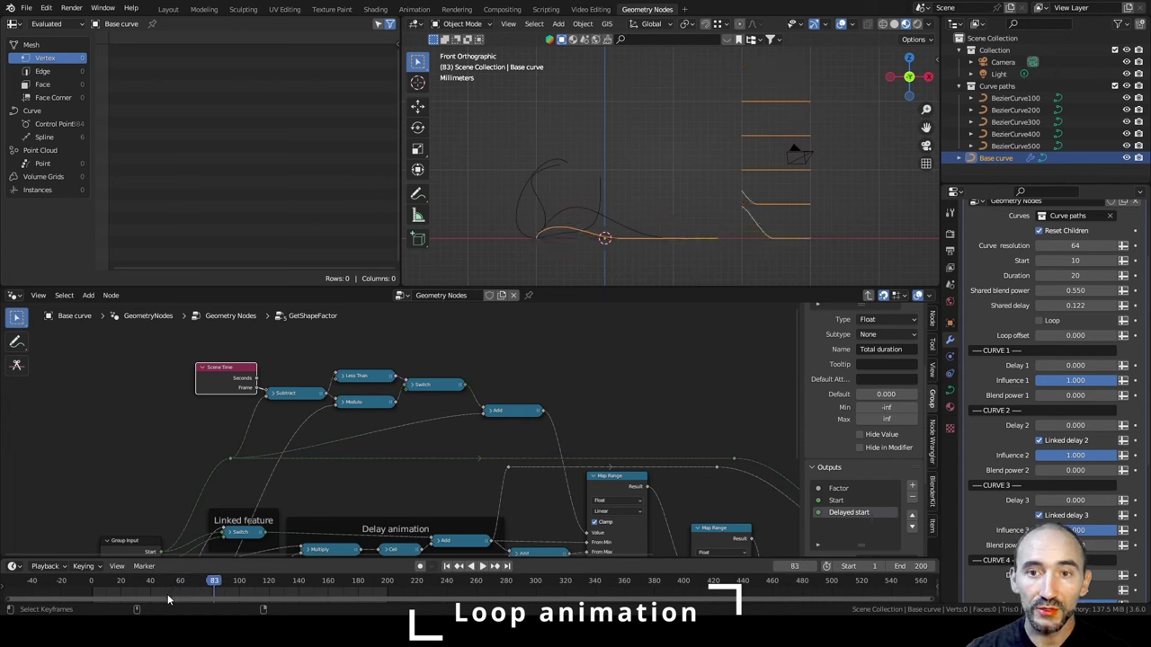
click(446, 566)
click(482, 565)
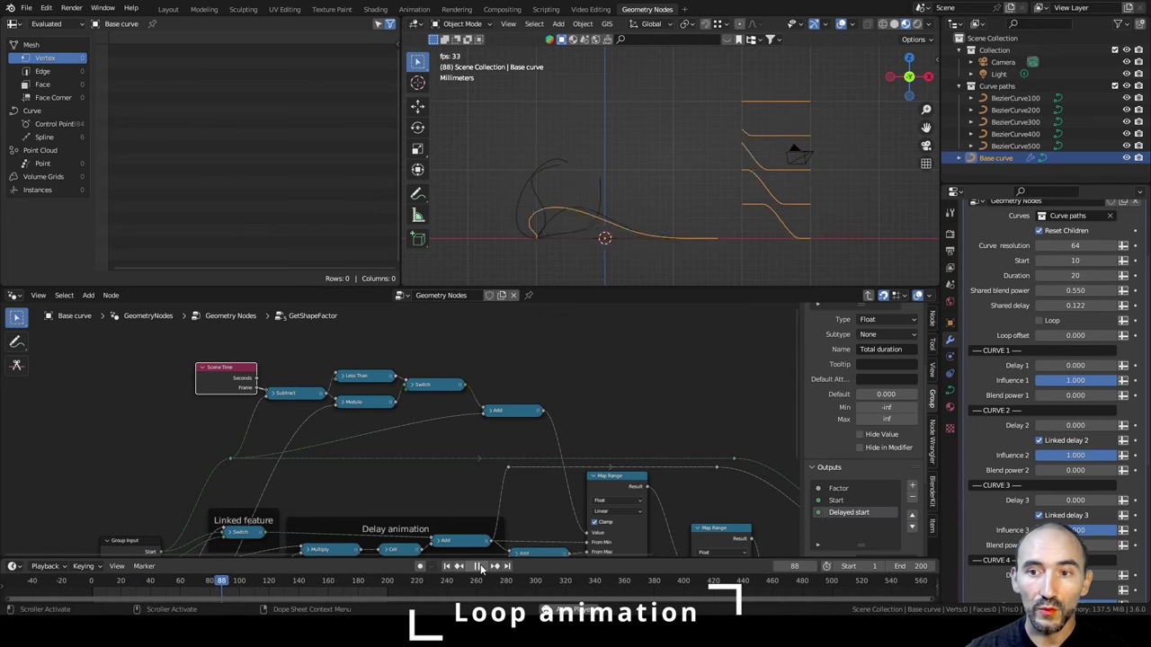
click(478, 566)
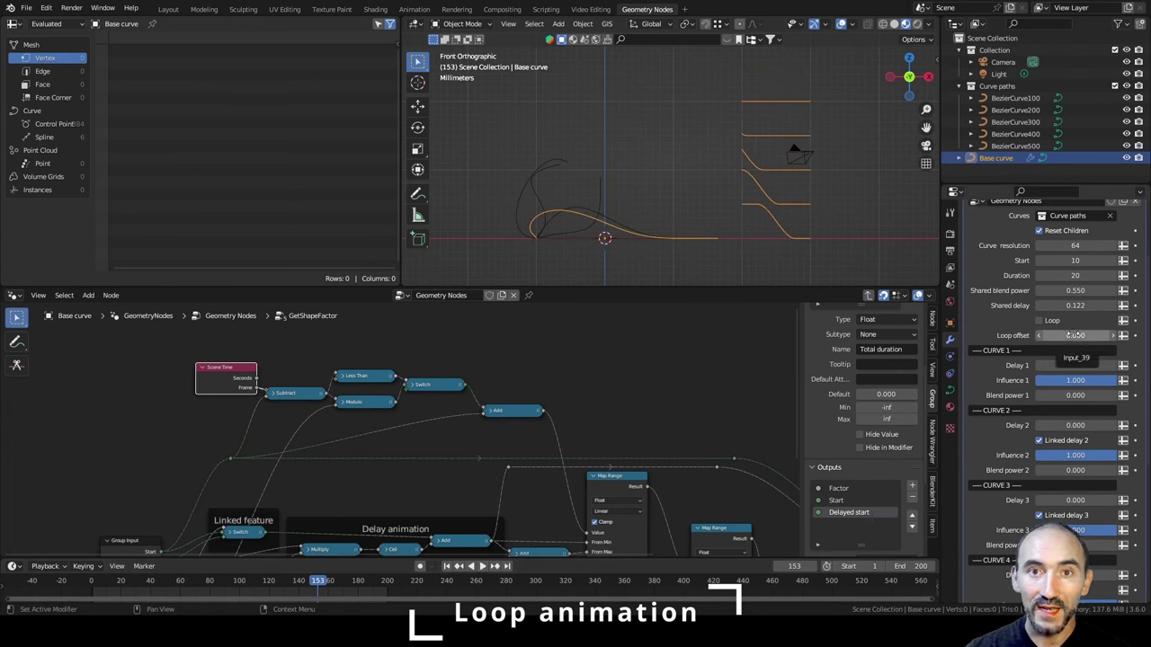
Set the modifier's Loop offset to 0.5.
drag(1086, 336, 1121, 336)
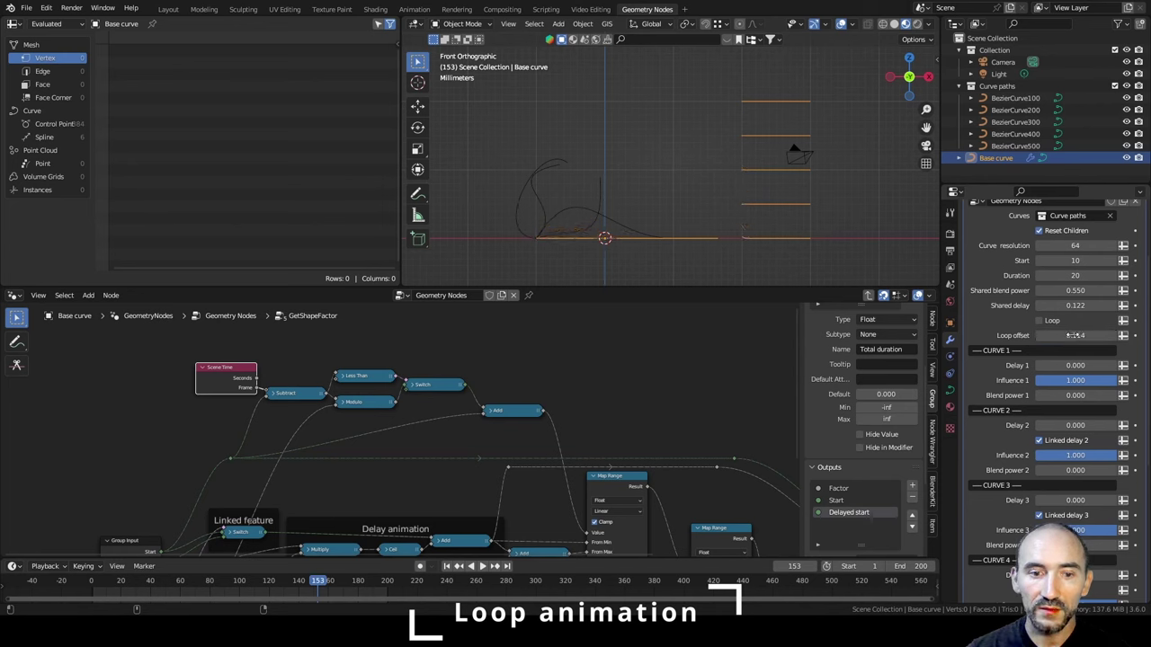
click(103, 581)
double_click(1079, 334)
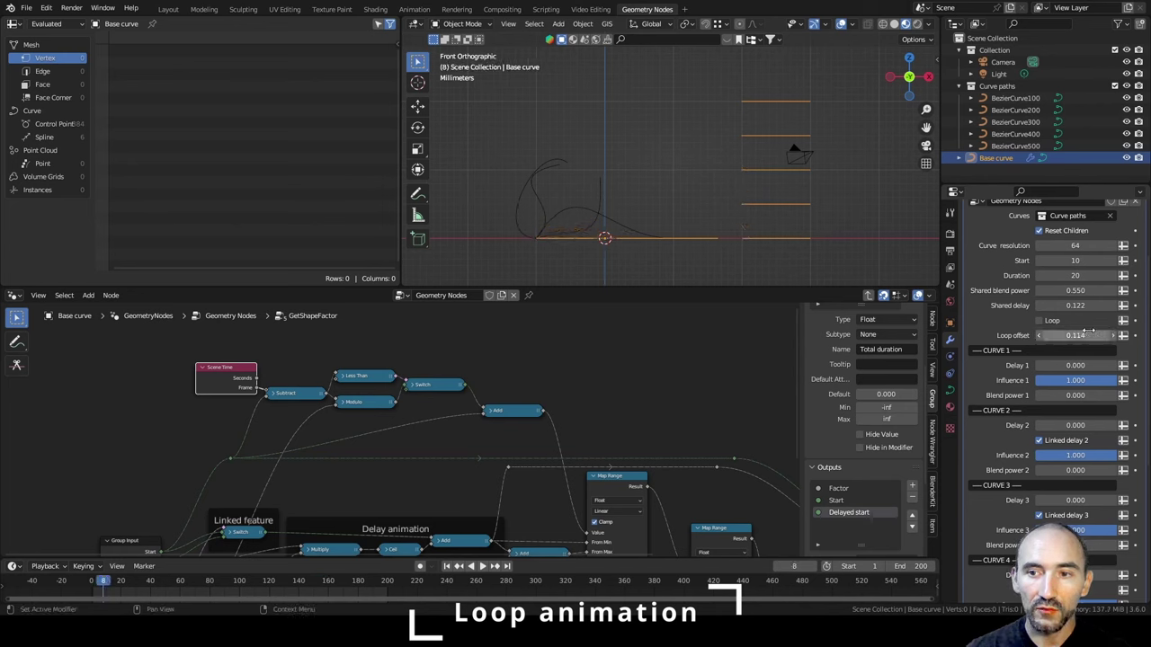
text(0)
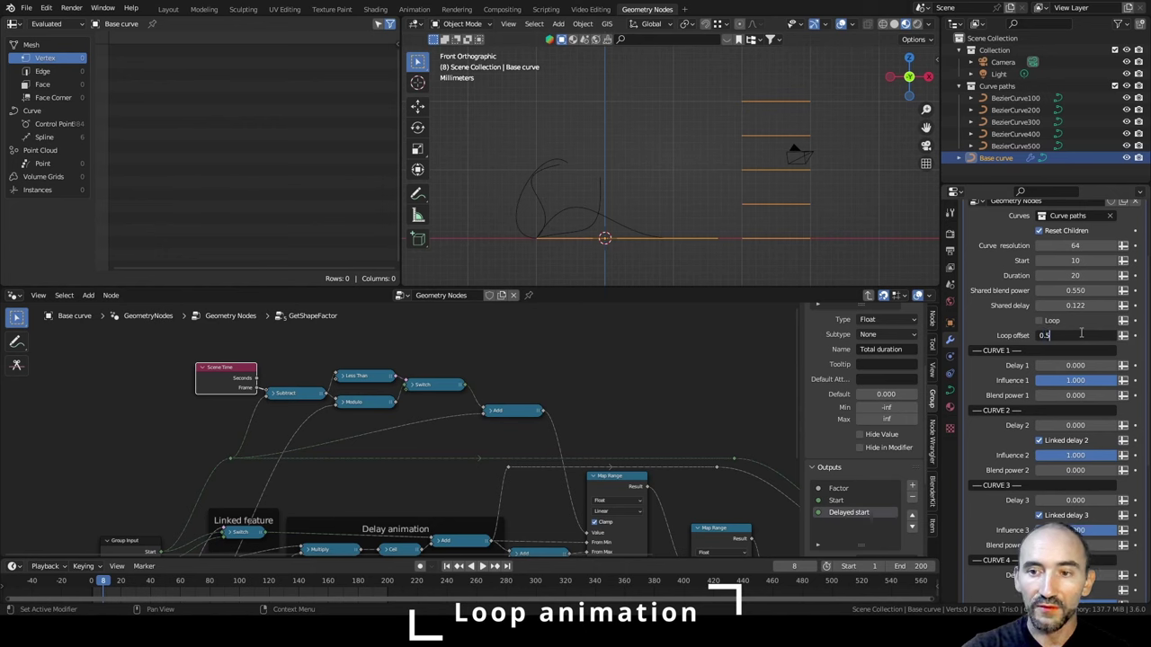
text(.5)
key(Return)
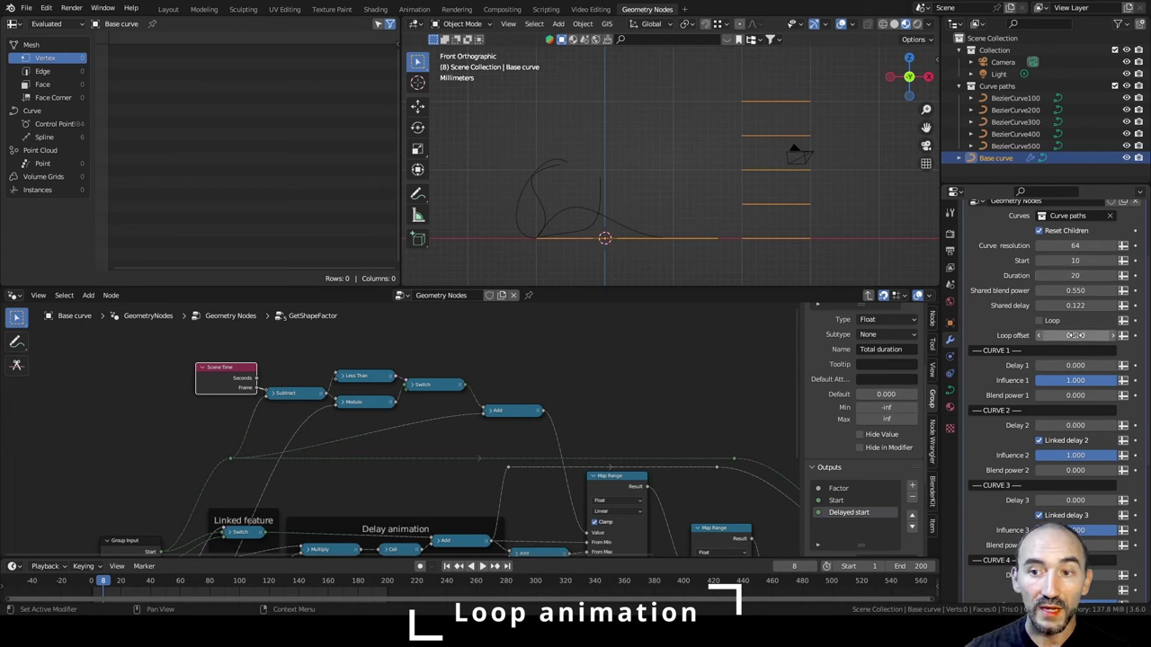
Step through the frames from frame 10 to 54 and play the animation to check the pause added by the loop offset.
key(Right)
key(Right)
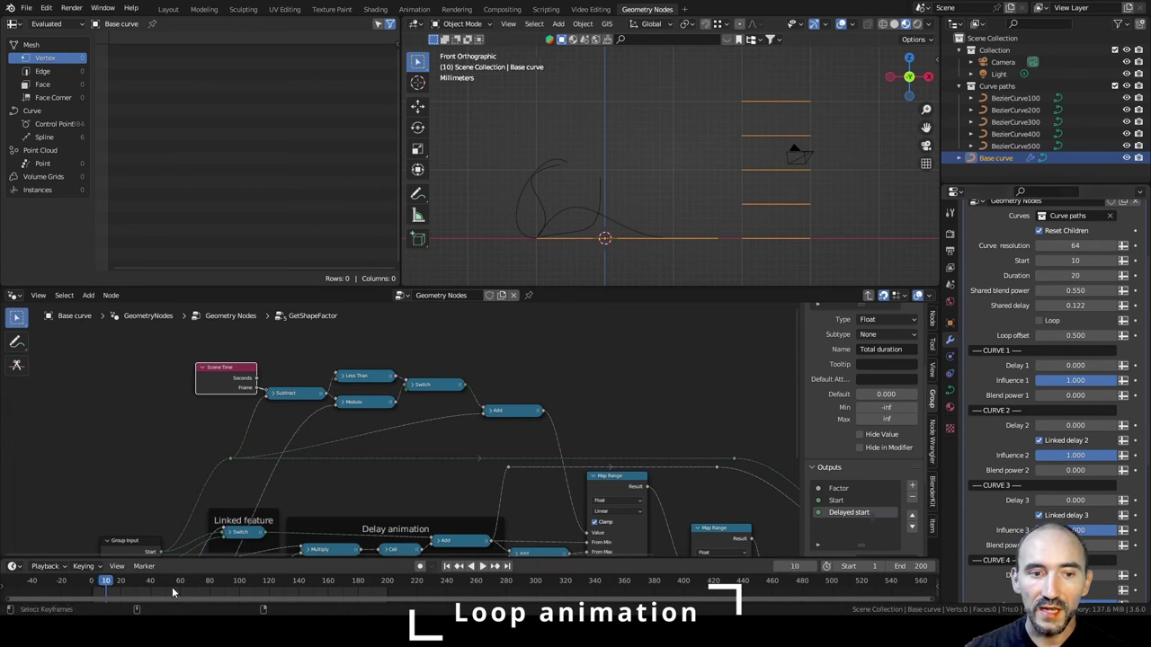
alt+scroll(180, 588, down, 20)
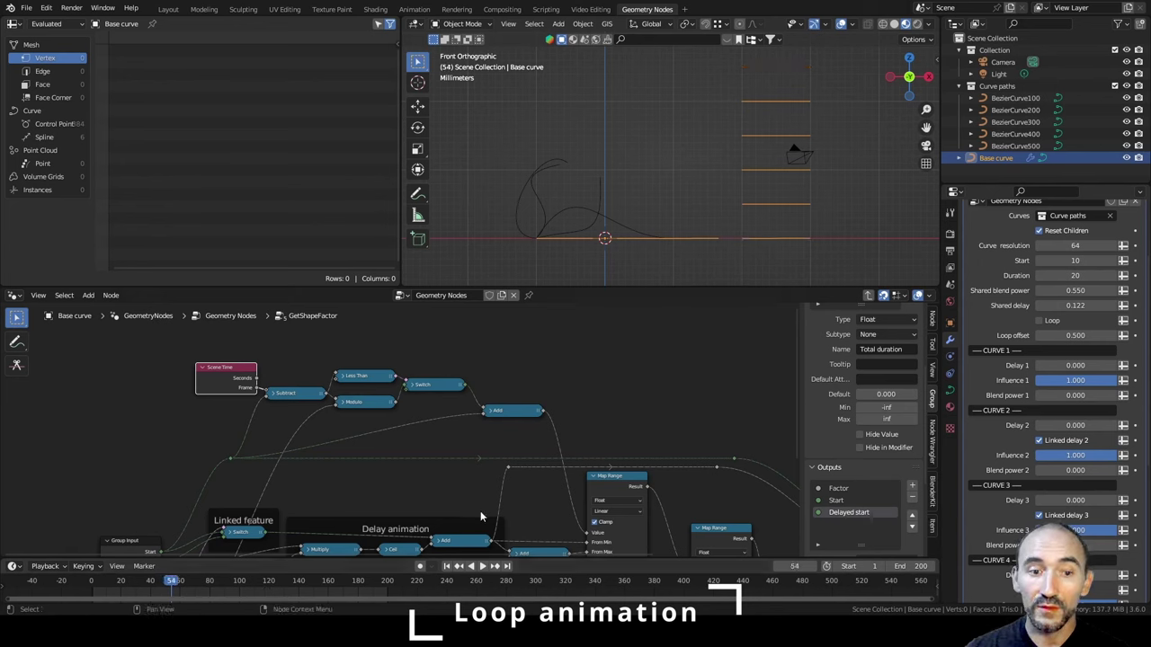
key(space)
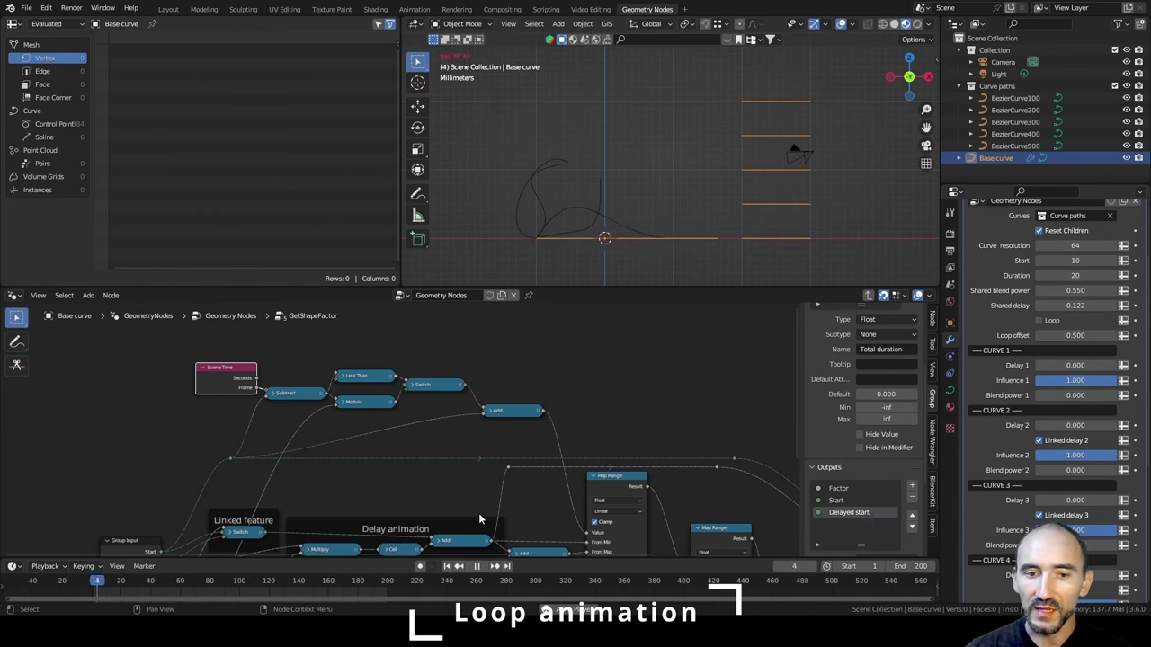
key(space)
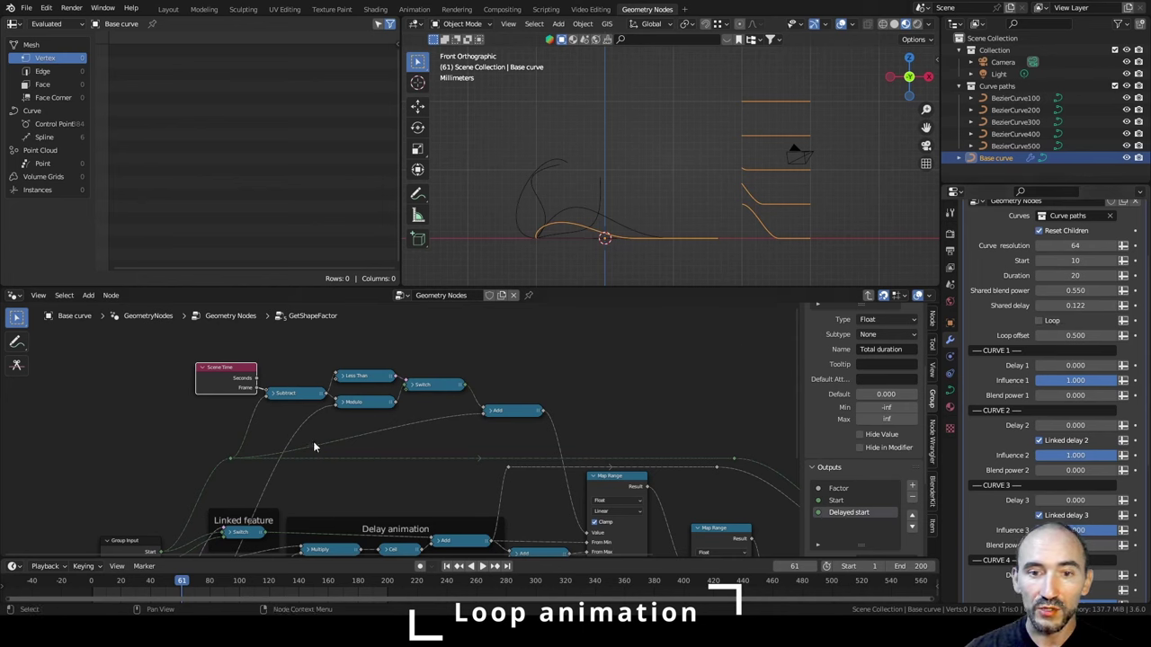
Add a Switch node from the Group Input's Loop output, place it above the collapsed Add node and set its type to Integer.
middle_drag(316, 469, 360, 353)
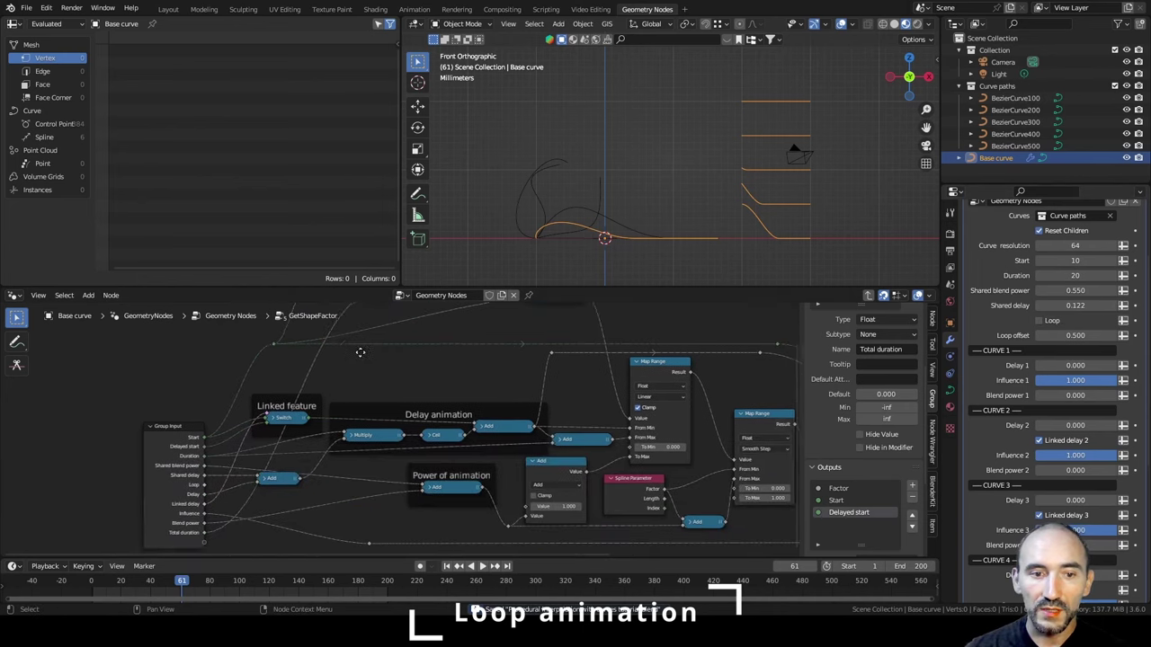
scroll(300, 434, up, 3)
middle_drag(300, 434, 278, 426)
drag(157, 490, 189, 399)
text(swit)
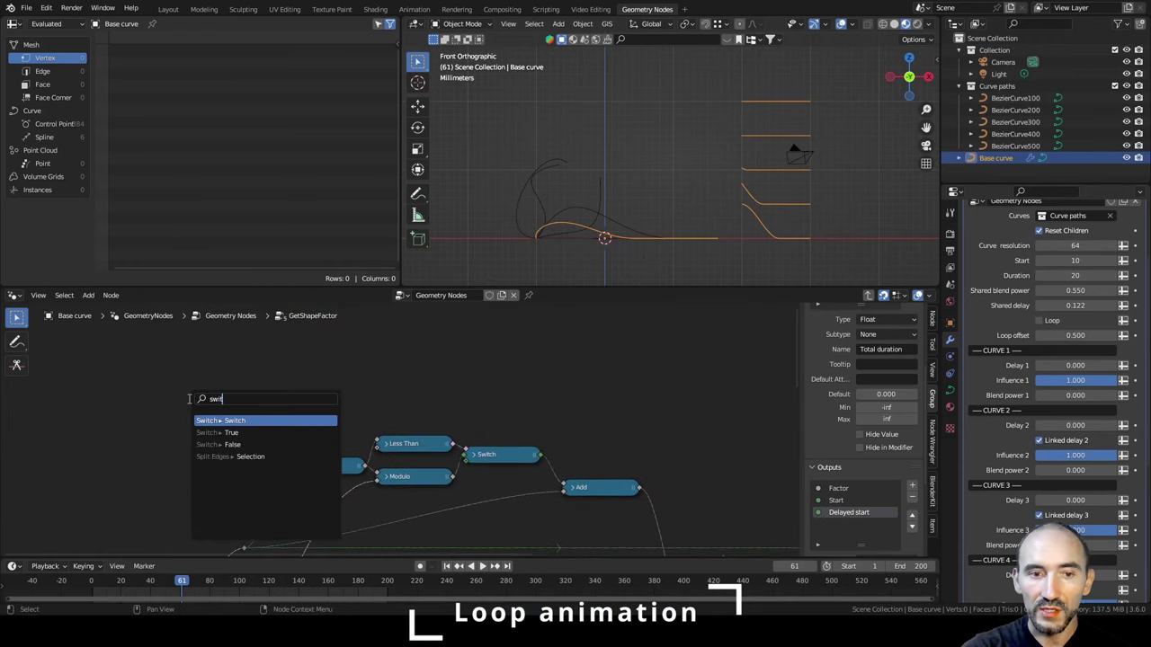
key(Return)
click(597, 367)
click(633, 386)
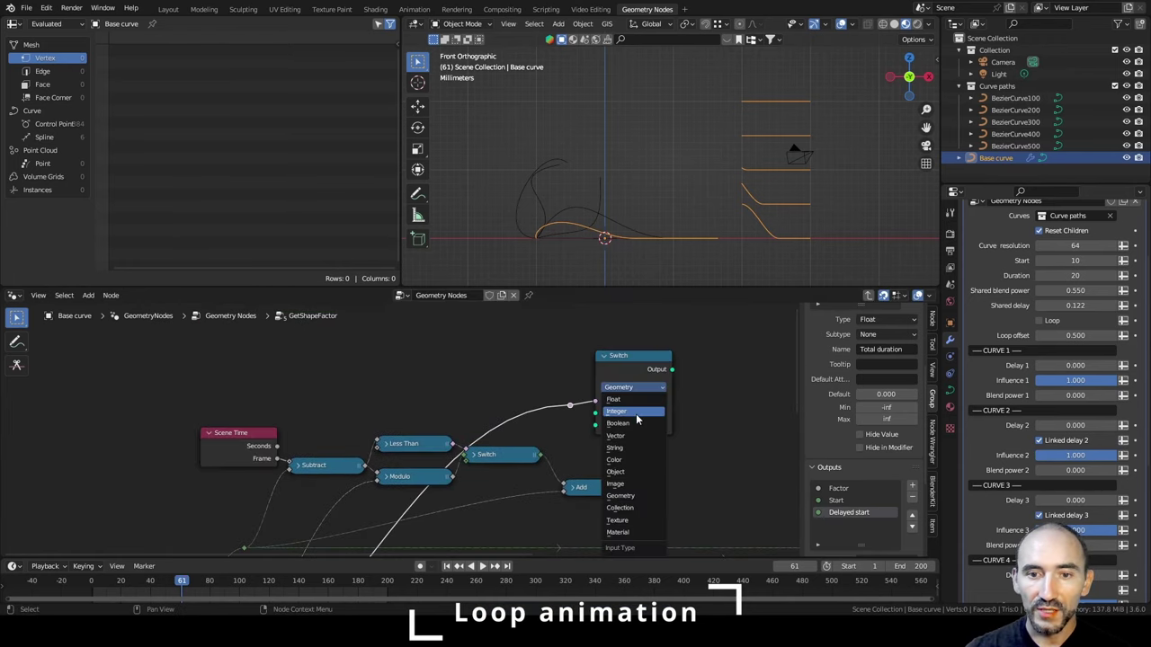
click(635, 413)
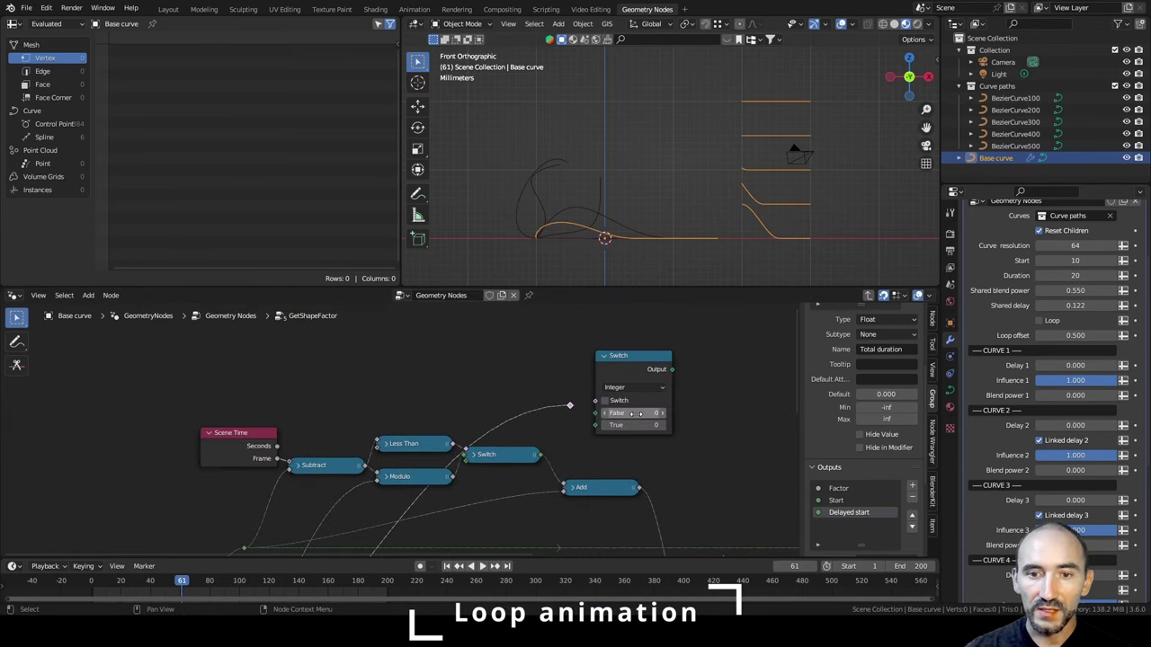
Link the Group Input's Loop output to the new Switch node's Switch socket and route the link through a reroute above Scene Time.
drag(572, 409, 576, 408)
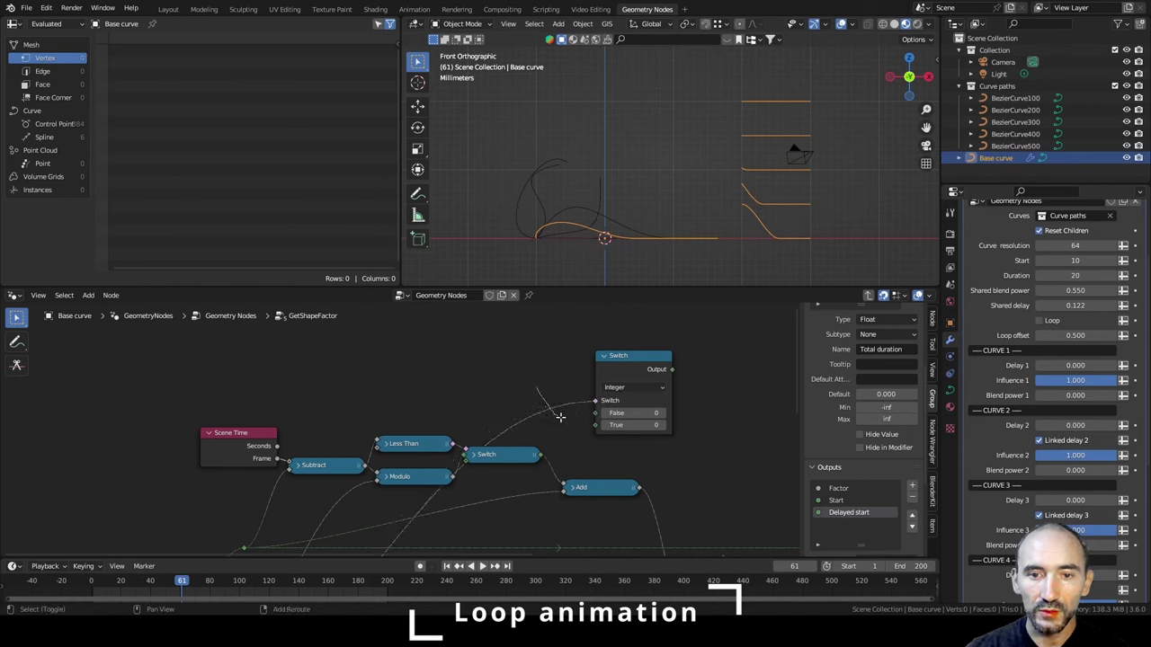
shift+right_drag(560, 417, 561, 418)
key(g)
click(201, 413)
middle_drag(603, 456, 525, 408)
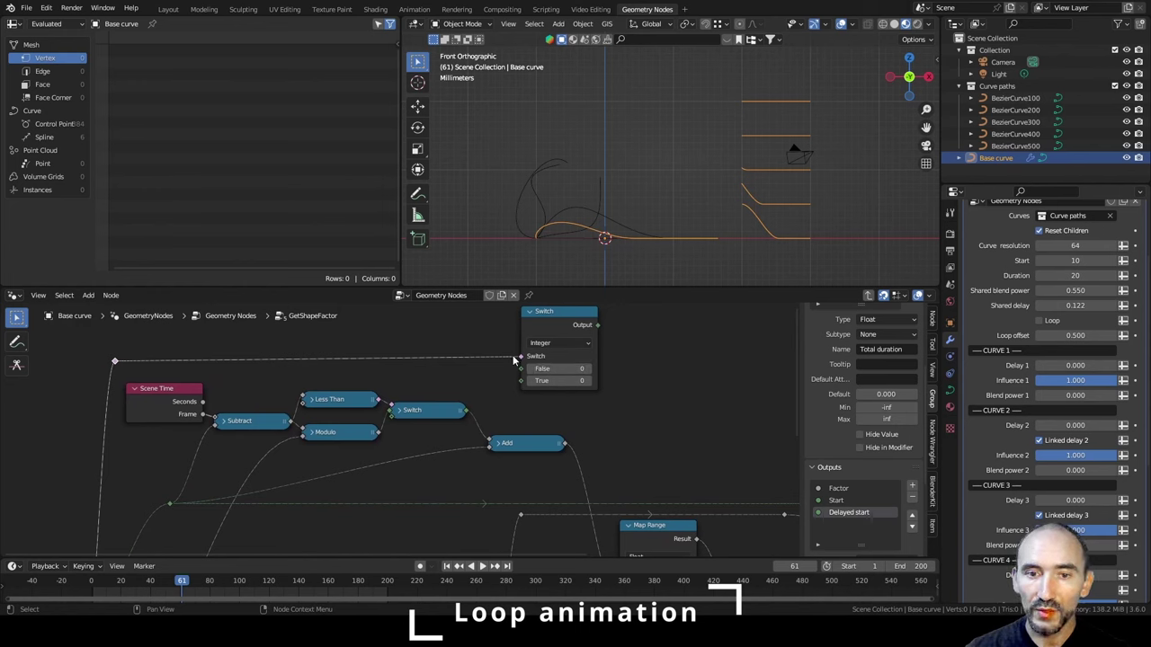
Connect the Add result to the Switch's True socket and Scene Time's Frame to False, routing the Frame link through a reroute.
drag(536, 445, 521, 381)
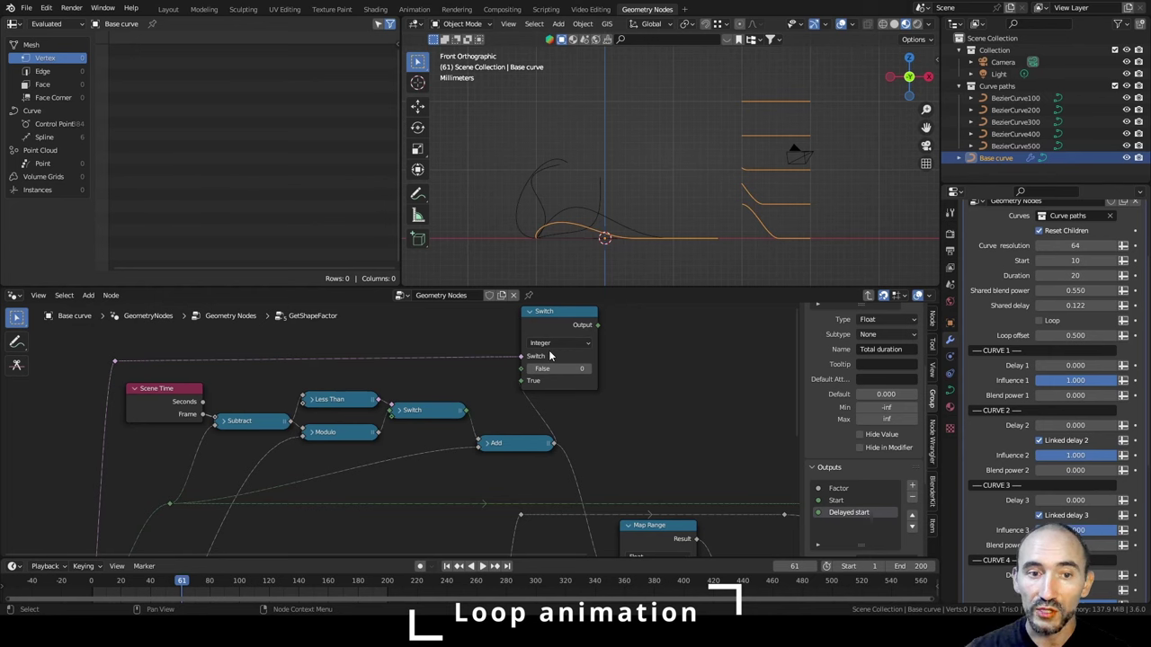
drag(203, 415, 521, 369)
shift+right_drag(433, 368, 417, 395)
key(g)
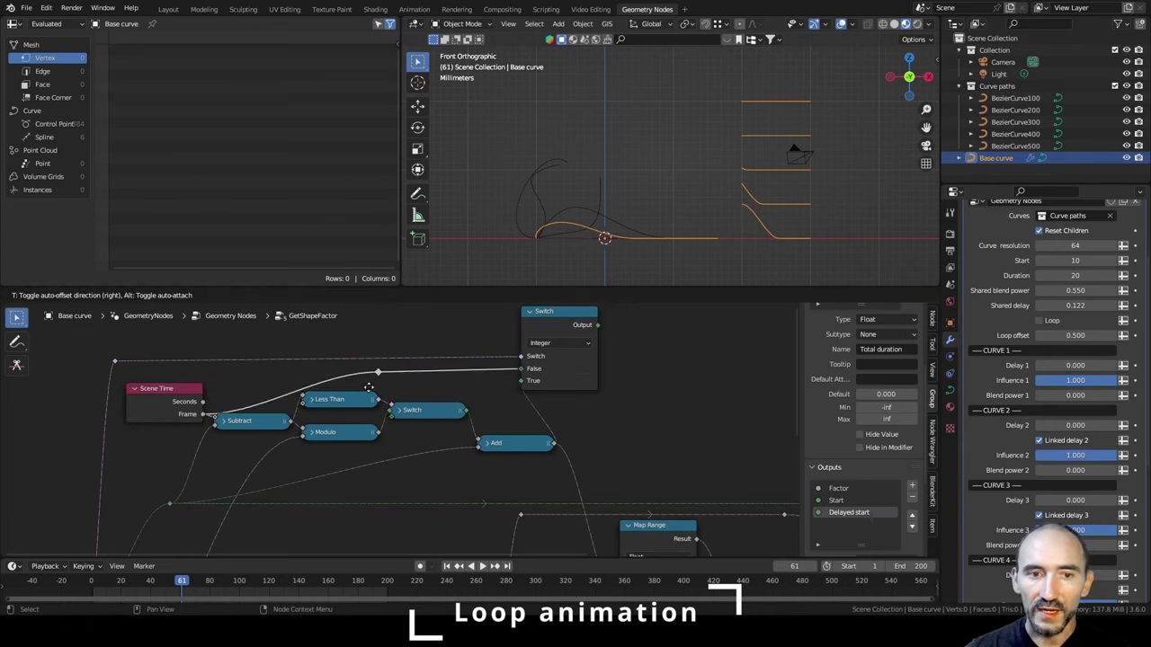
click(228, 388)
Feed the Loop Switch's output into the first Map Range's Value, then collapse the Switch and move it down near the Add node.
middle_drag(620, 431, 530, 404)
scroll(530, 405, down, 3)
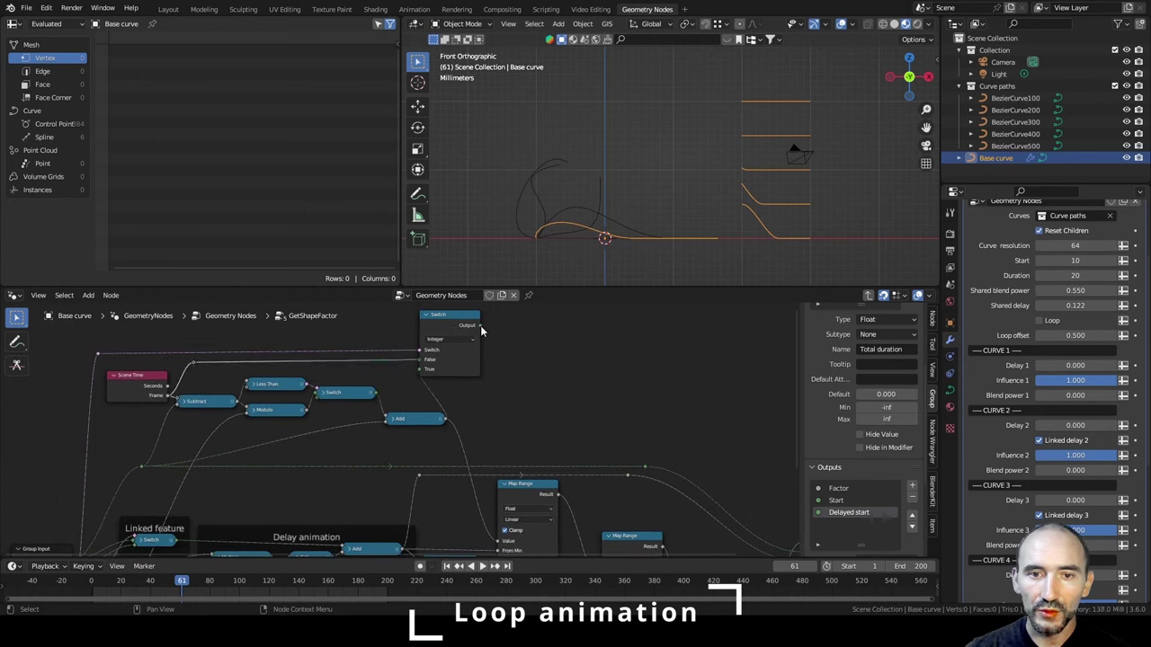
drag(481, 327, 501, 523)
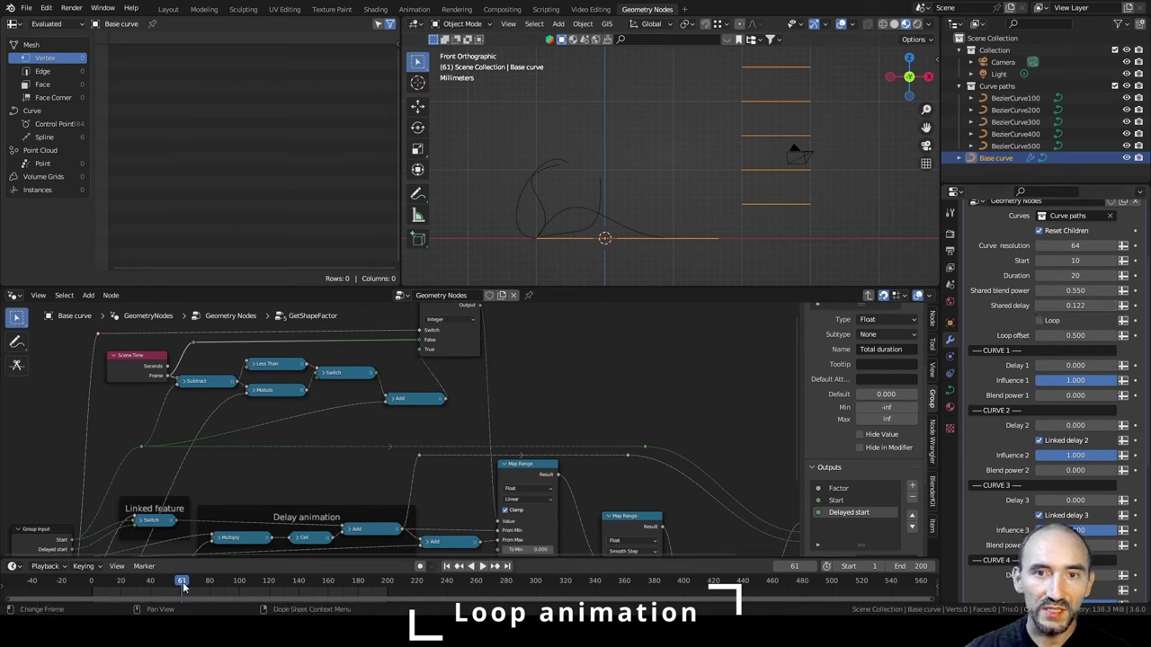
middle_drag(403, 437, 459, 445)
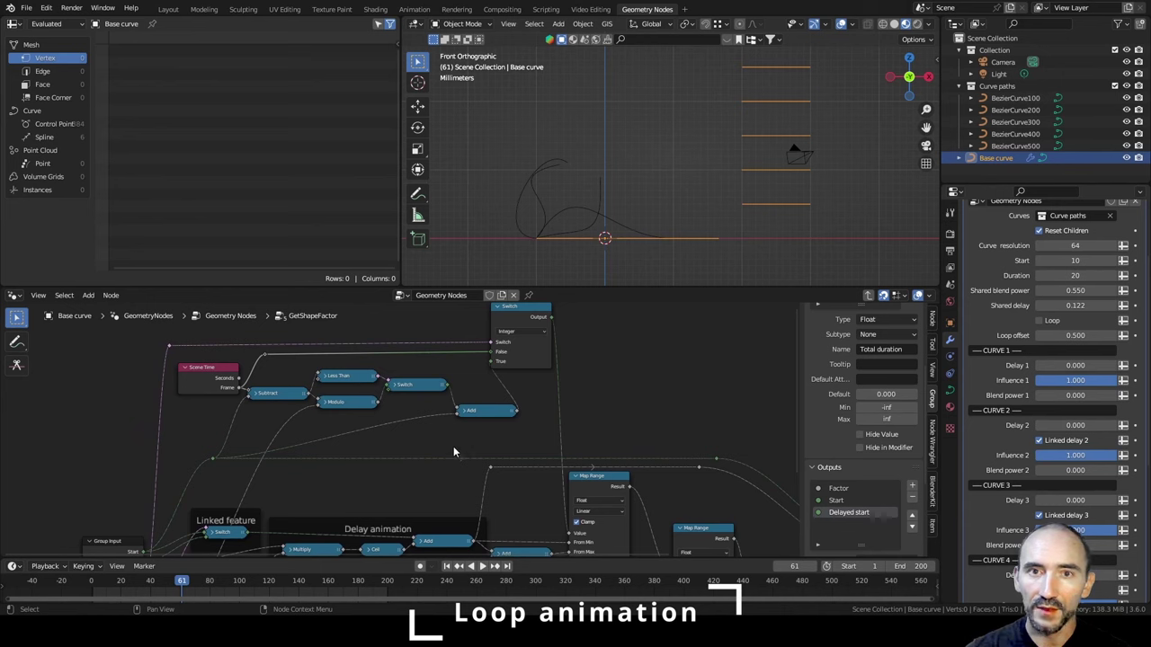
key(h)
drag(523, 312, 535, 363)
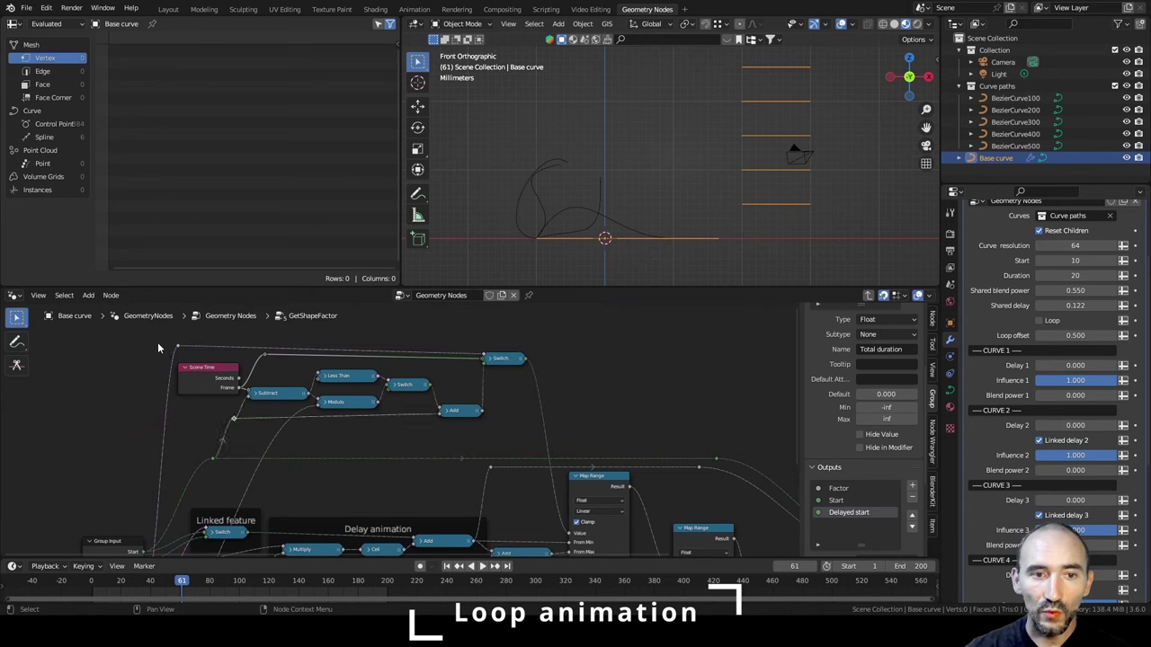
Group Scene Time and the loop calculation nodes in a frame labelled "Loop feature".
drag(154, 336, 387, 412)
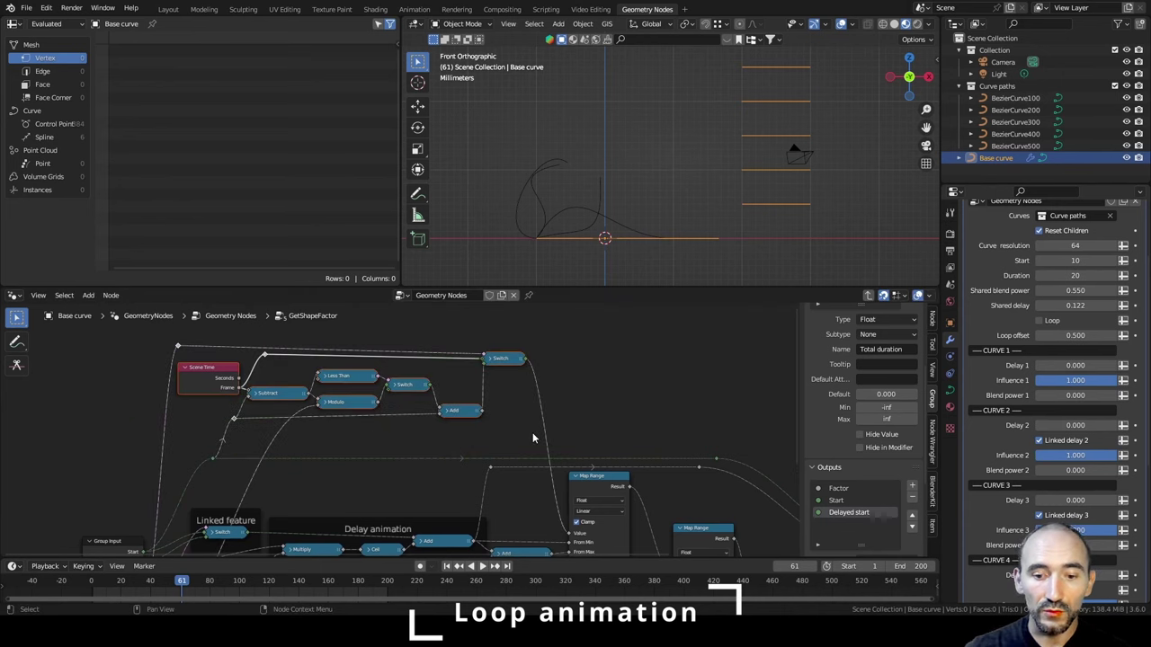
key(ctrl+j)
key(F2)
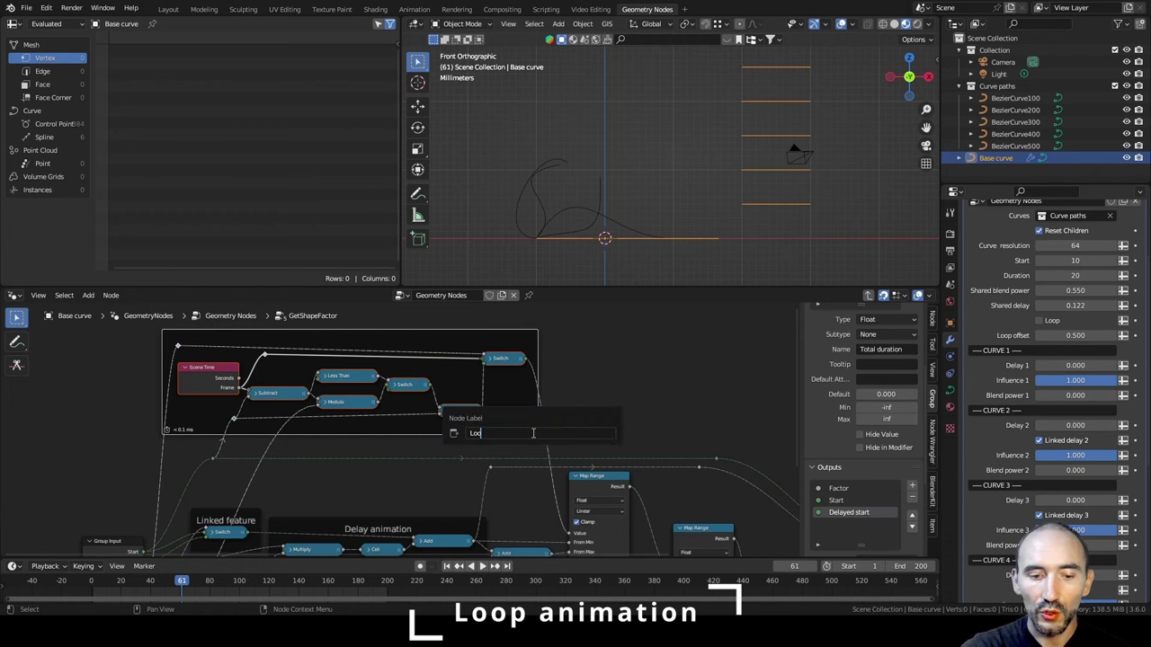
text(Loop feature)
key(Return)
Leave the GetShapeFactor group for the parent node tree and save the file.
key(Home)
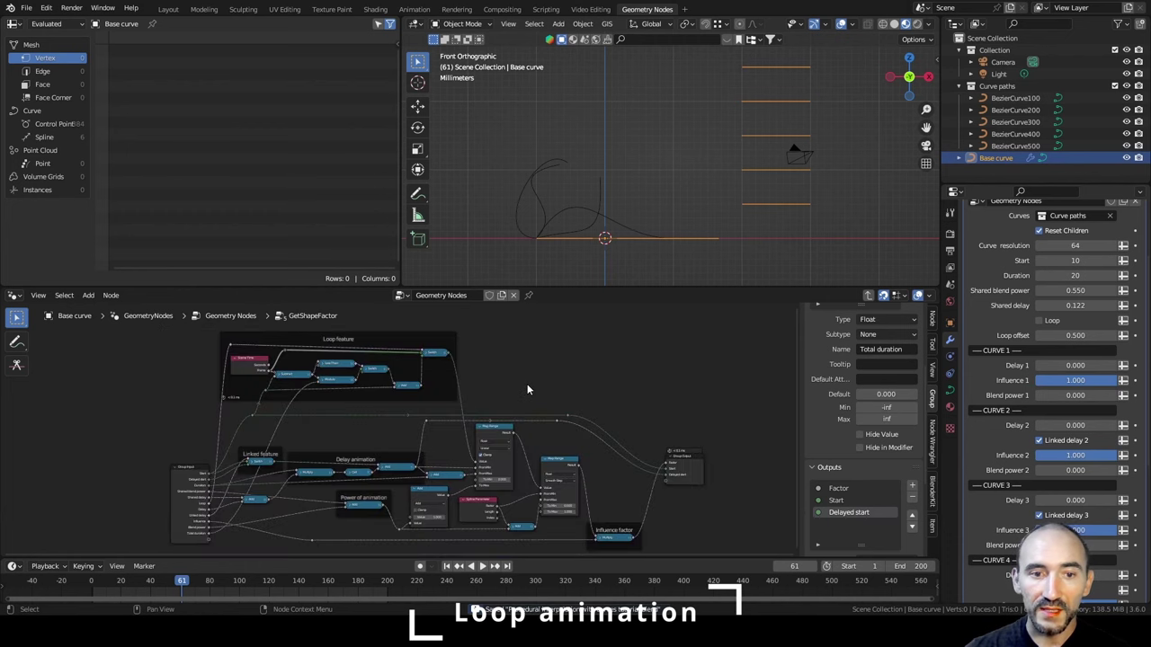
key(Tab)
scroll(527, 388, down, 3)
middle_drag(507, 399, 353, 430)
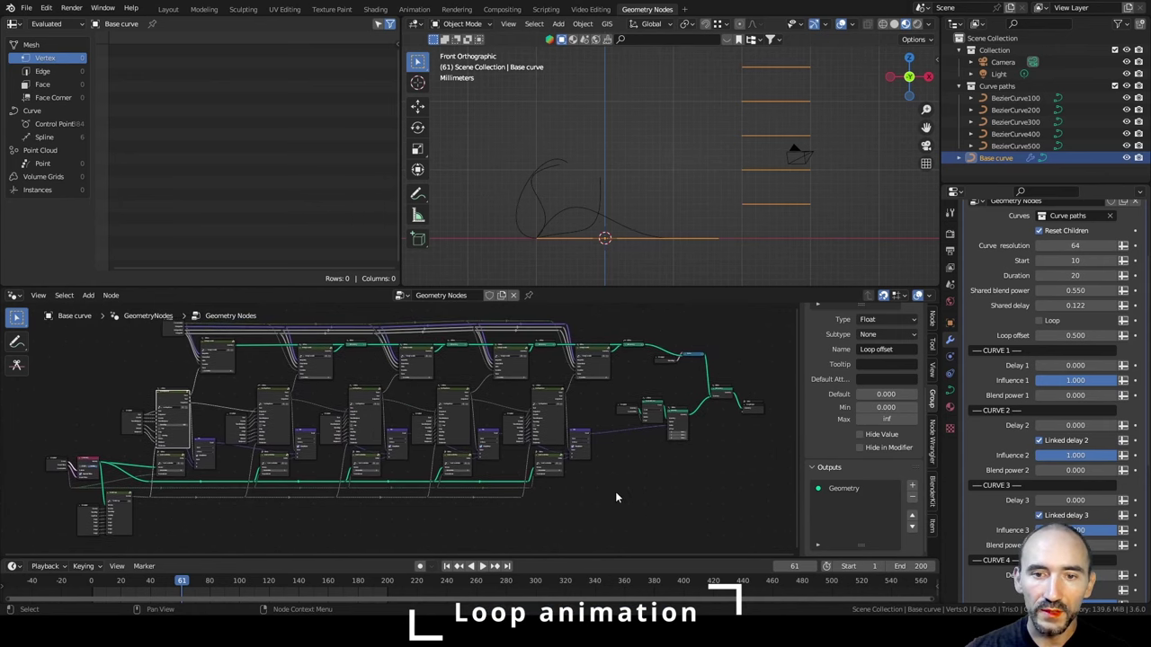
key(ctrl+s)
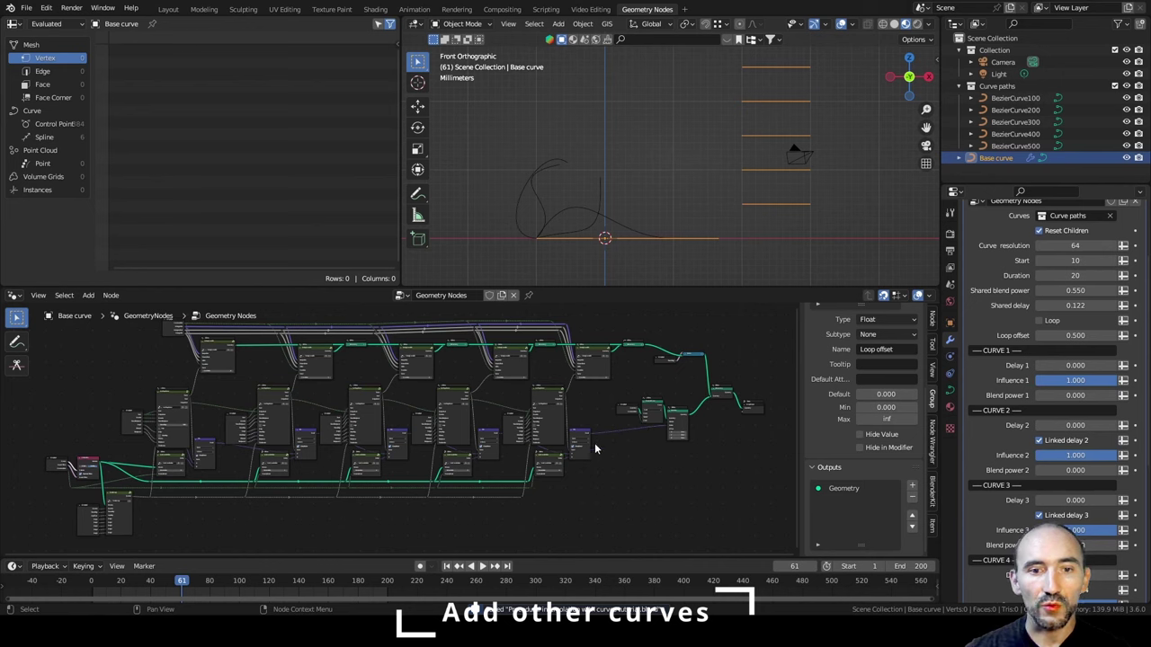
Examine the modifier's per-curve settings and the fifth curve's GetShapeFactor, Group Input, GetCurvePosition and Mix nodes that another curve would duplicate.
scroll(1061, 333, down, 5)
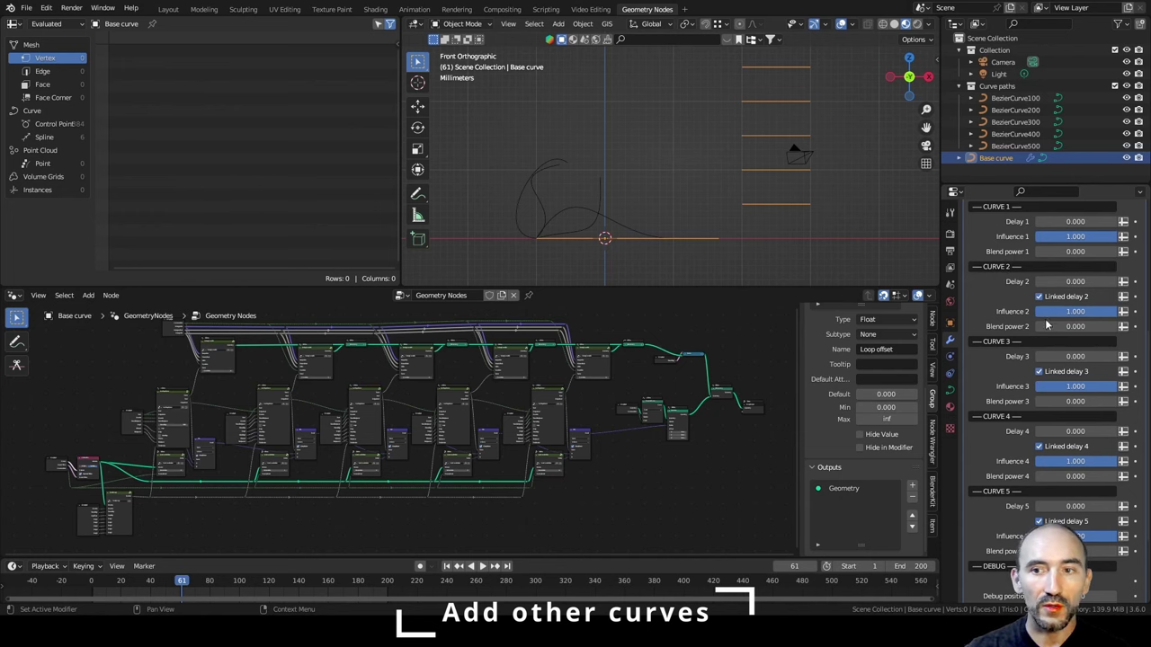
scroll(1061, 311, down, 4)
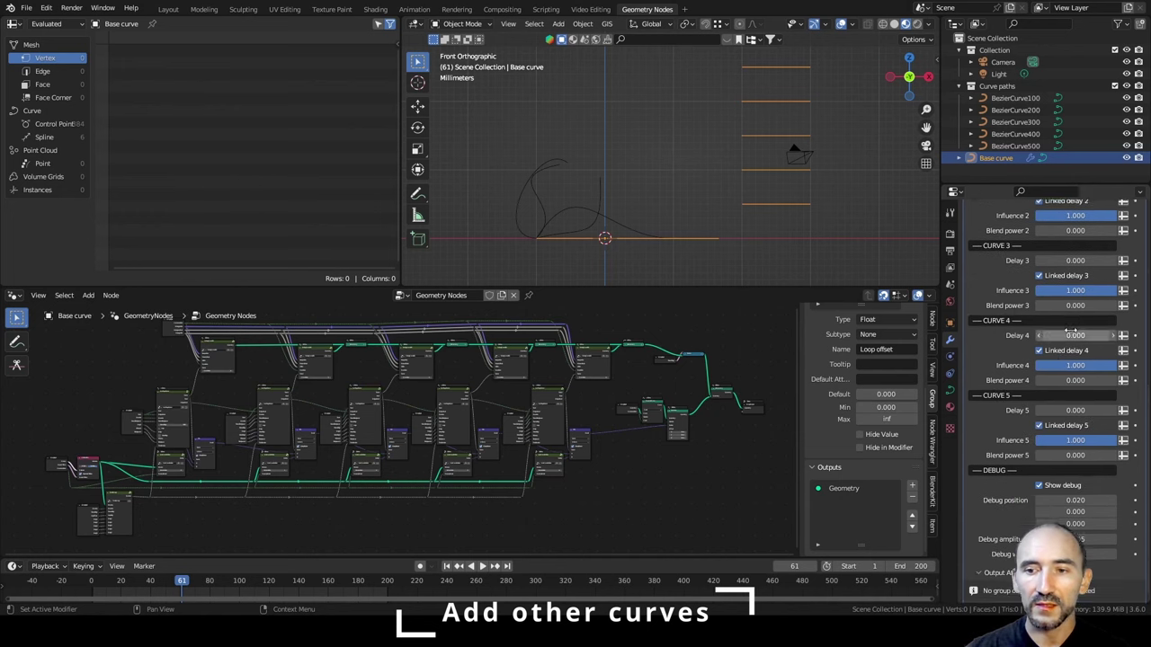
scroll(656, 491, up, 2)
middle_drag(654, 495, 447, 506)
drag(453, 520, 352, 391)
scroll(434, 459, up, 5)
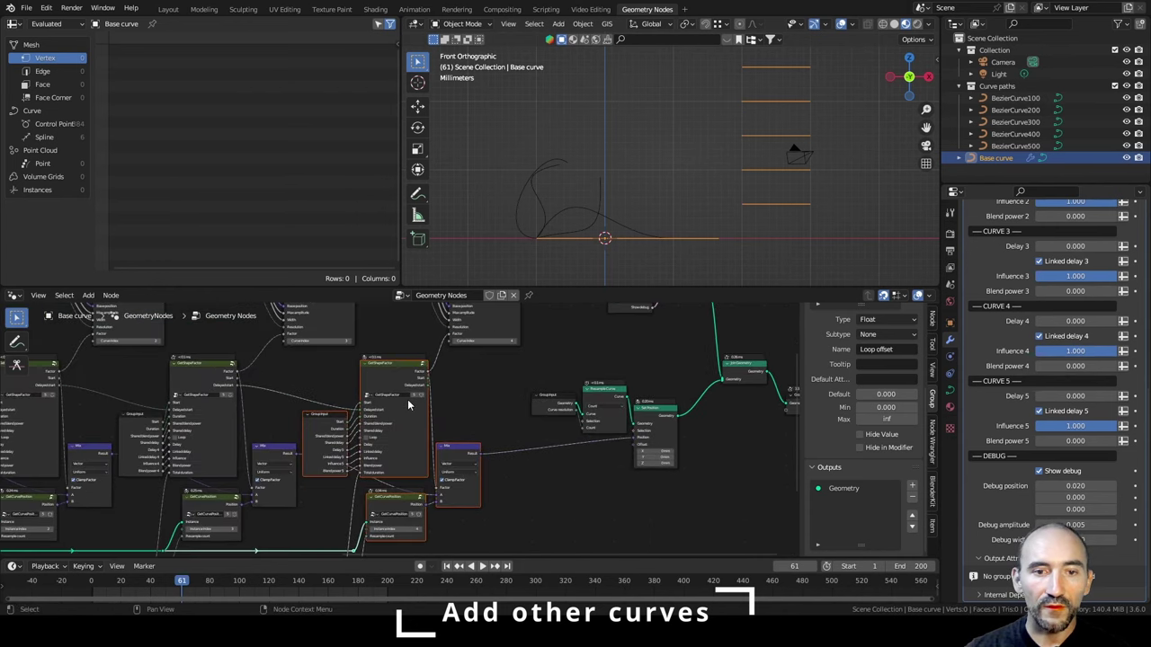
scroll(401, 446, up, 2)
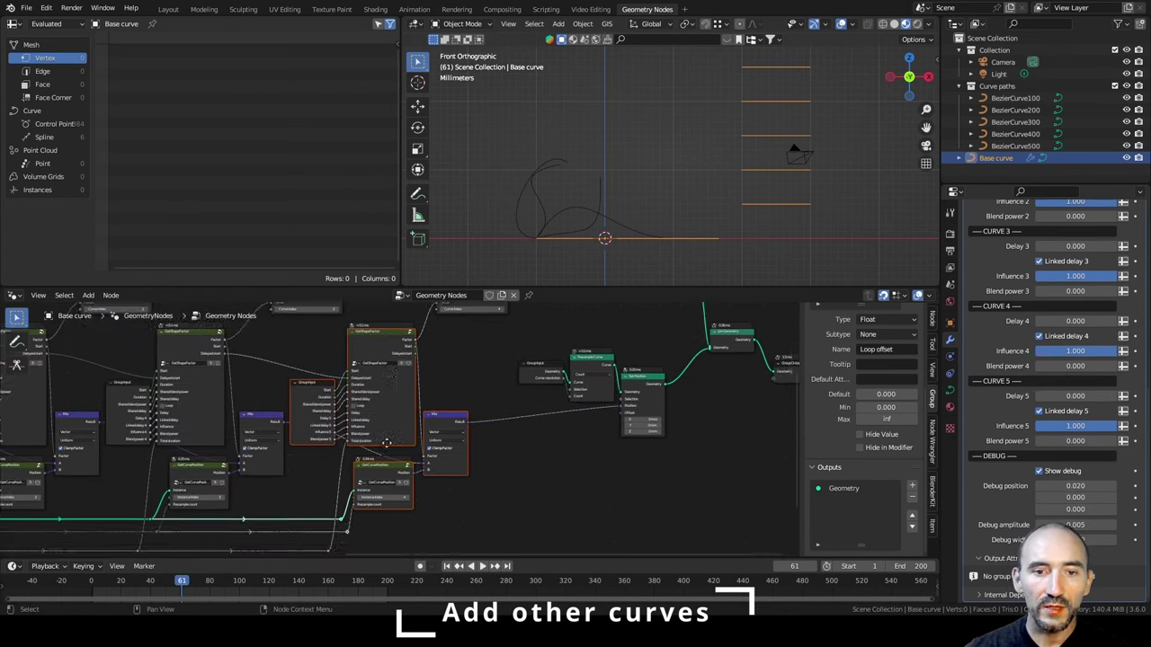
middle_drag(490, 359, 449, 450)
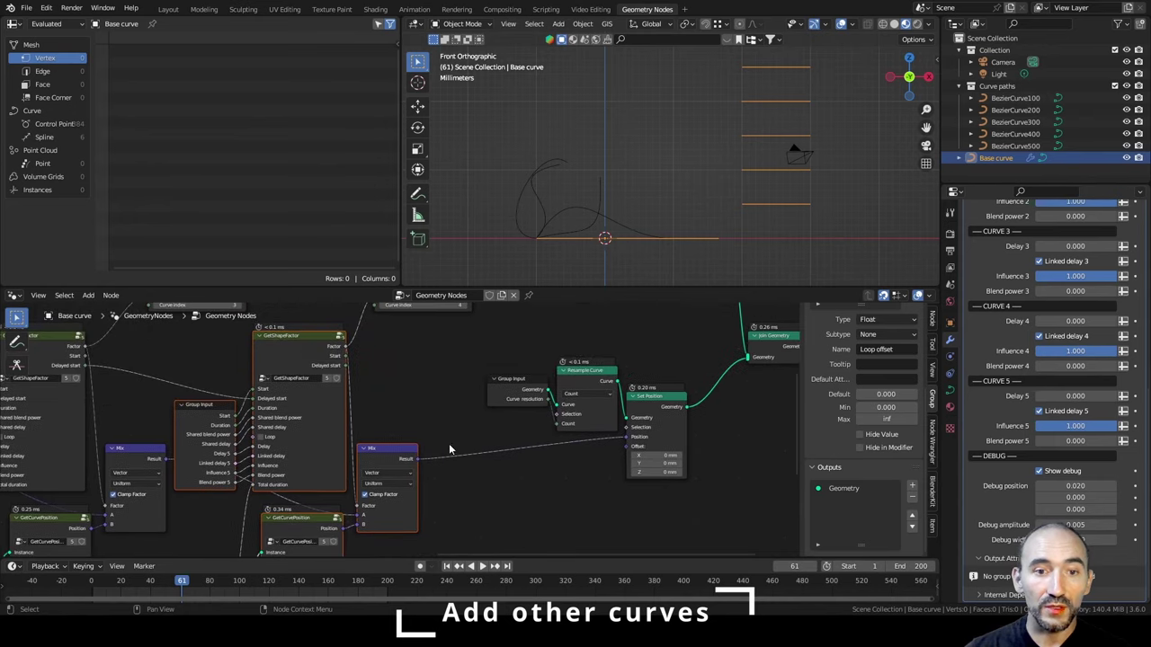
middle_drag(324, 455, 556, 410)
scroll(548, 422, down, 4)
middle_drag(649, 310, 453, 473)
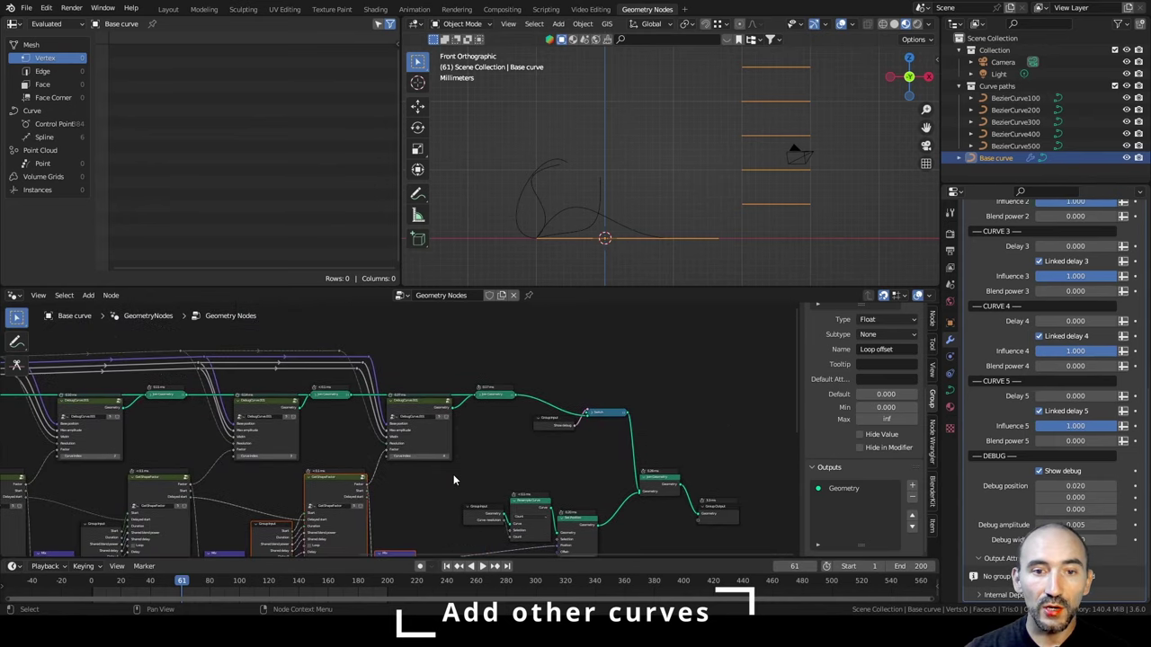
Examine the last DebugCurve and Join Geometry nodes alongside the debug curves in the viewport, then clear the node selection.
scroll(454, 473, up, 4)
drag(403, 334, 491, 425)
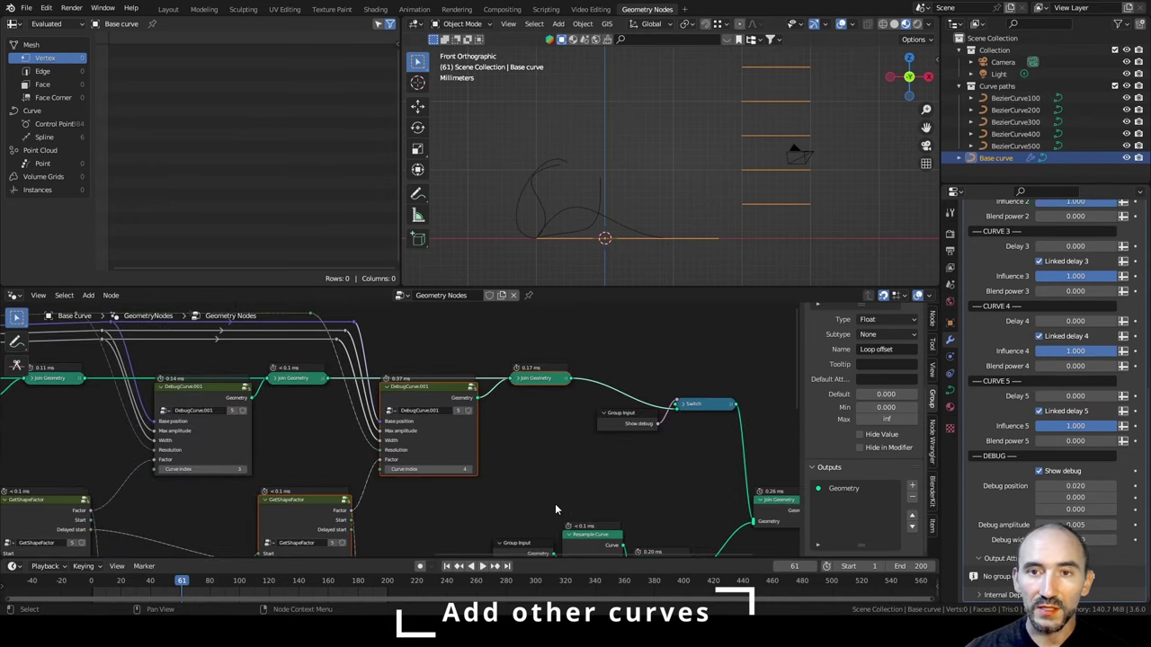
scroll(766, 142, down, 2)
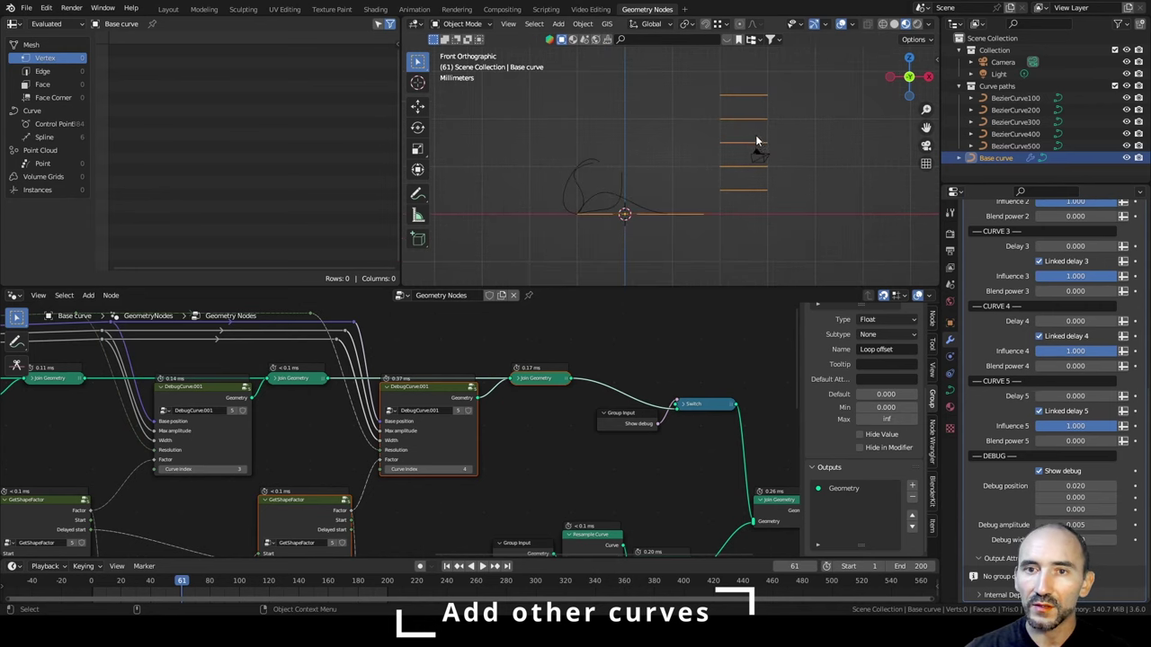
scroll(742, 137, up, 1)
shift+middle_drag(730, 139, 739, 175)
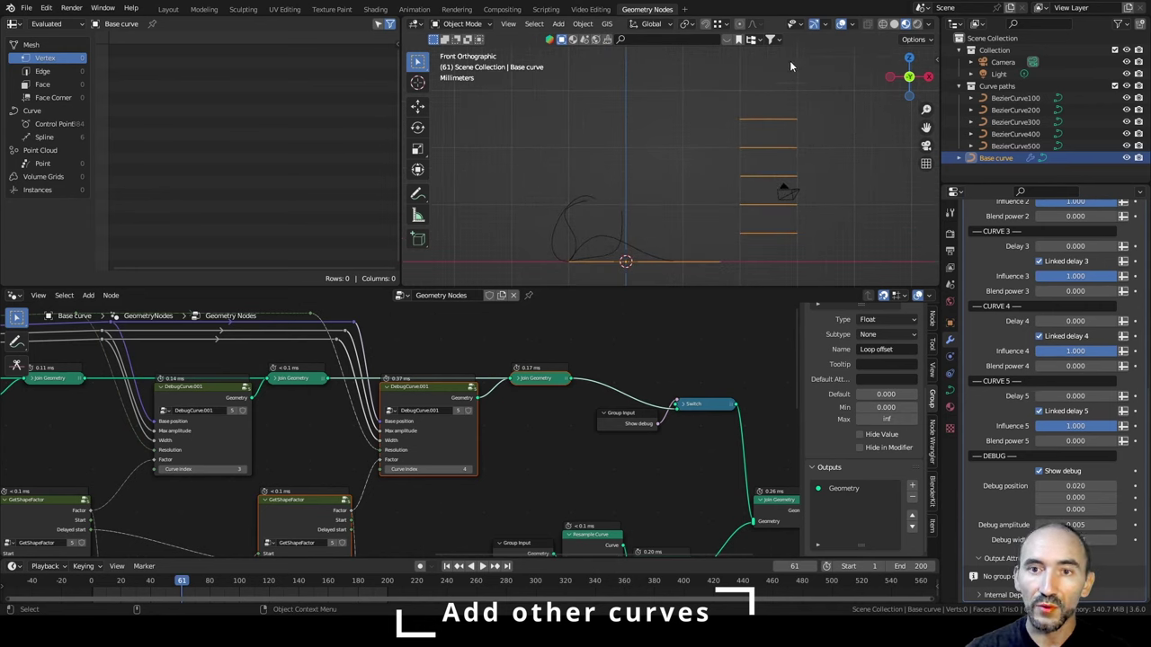
scroll(391, 532, down, 2)
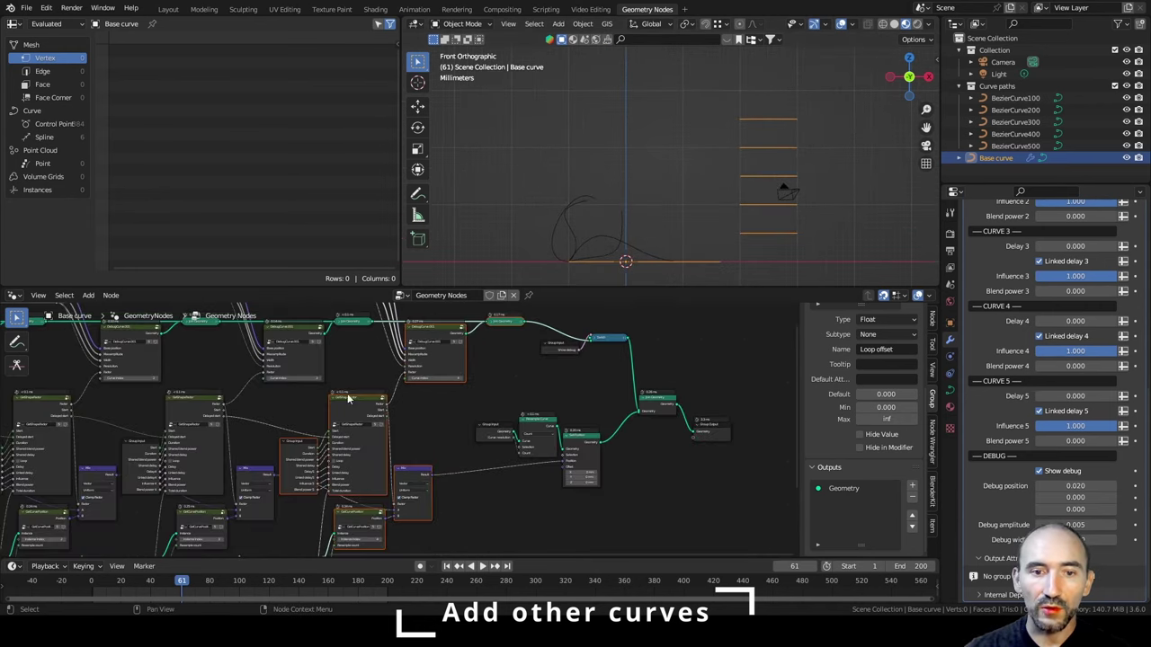
click(438, 438)
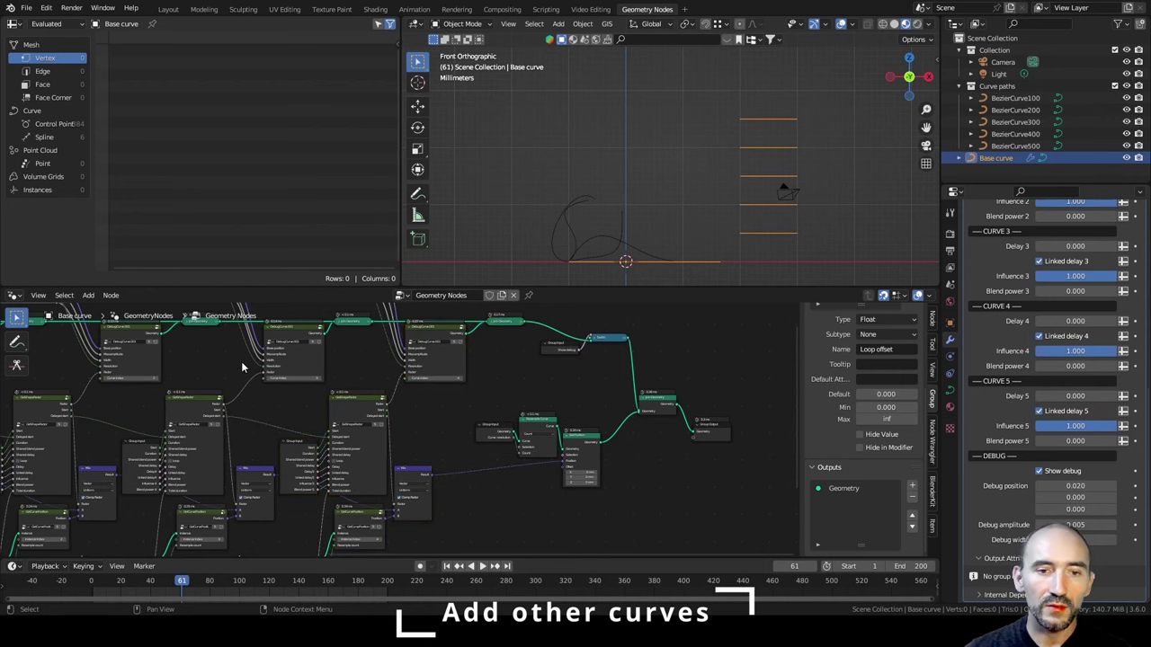
Rename the node group that calculates the total duration to "GetTotalDuration".
scroll(431, 461, up, 6)
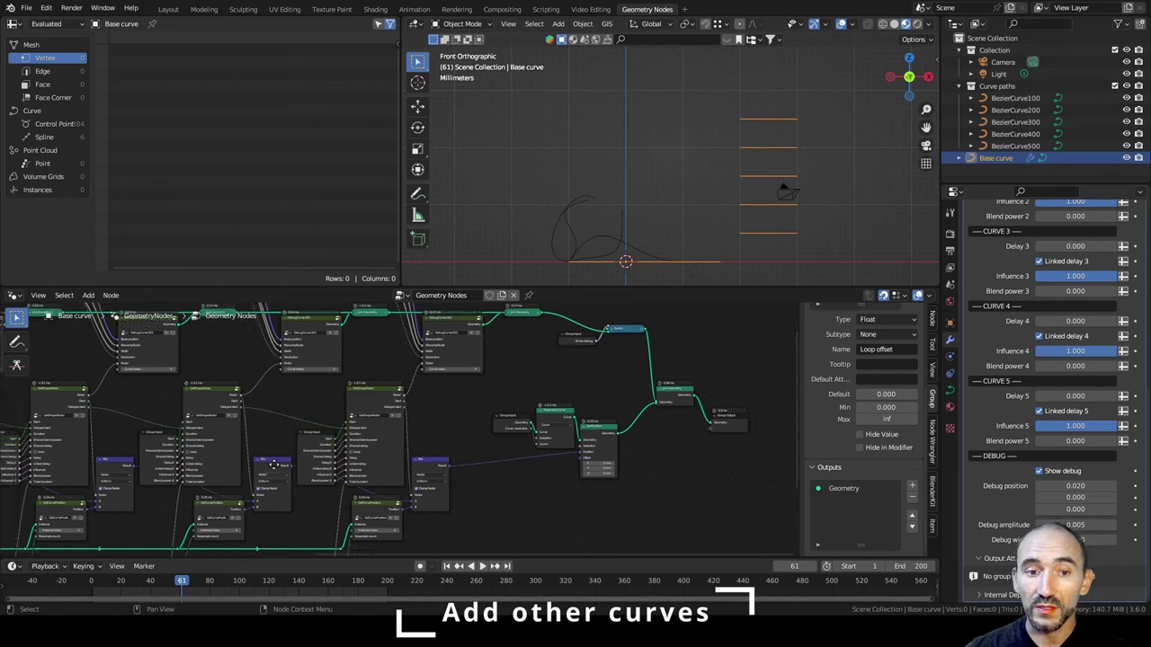
scroll(445, 430, up, 1)
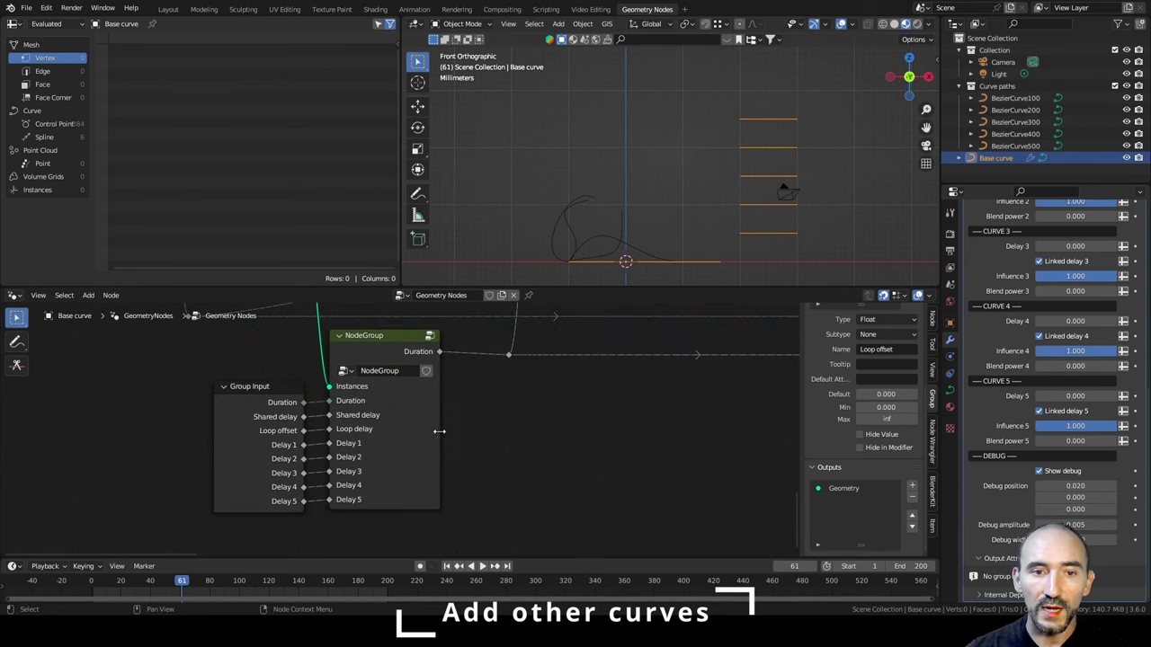
click(372, 344)
double_click(389, 371)
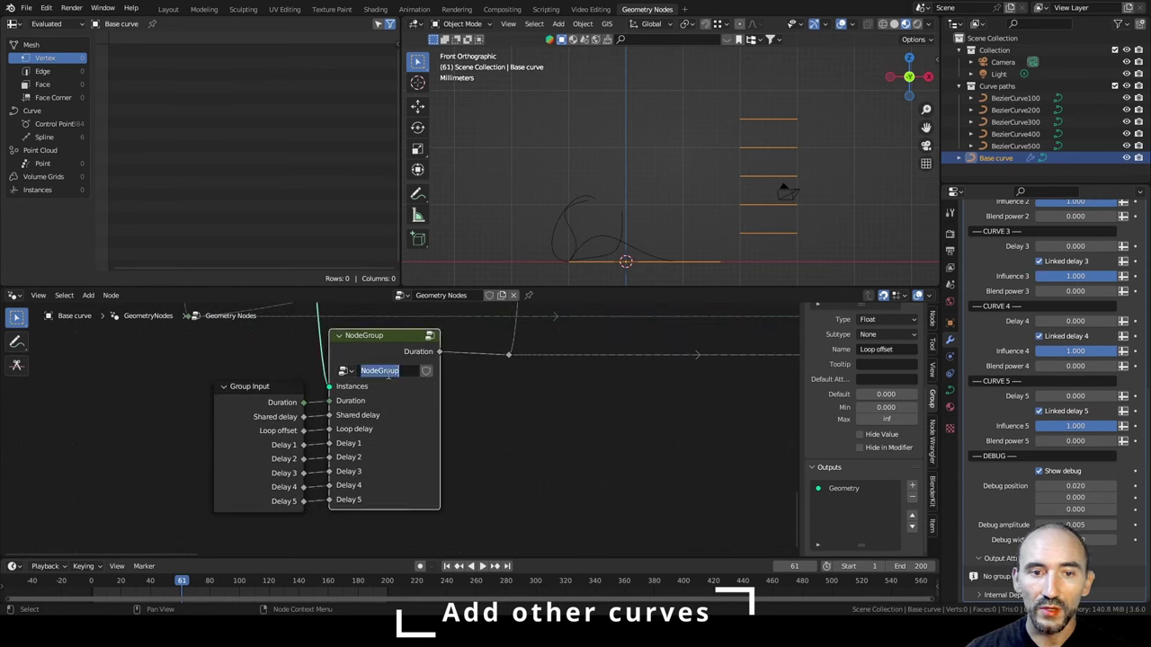
text(GetTotal)
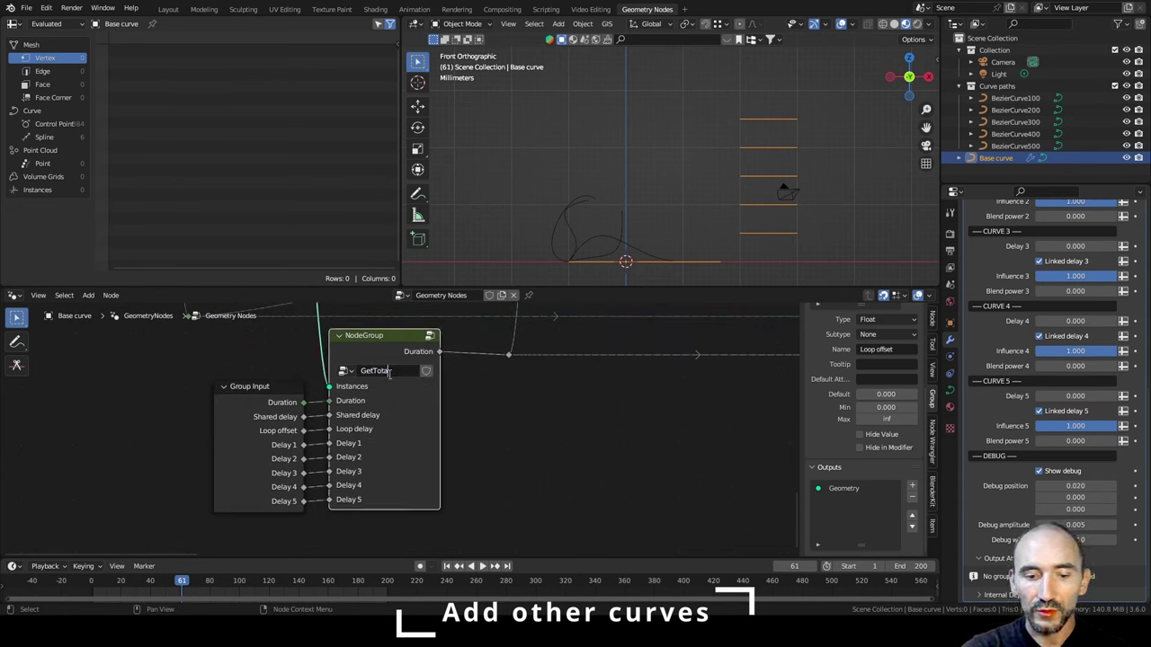
text(Duration)
key(Return)
Open the GetTotalDuration group and examine its delay inputs, the chain of Add nodes and the Domain Size node.
key(Tab)
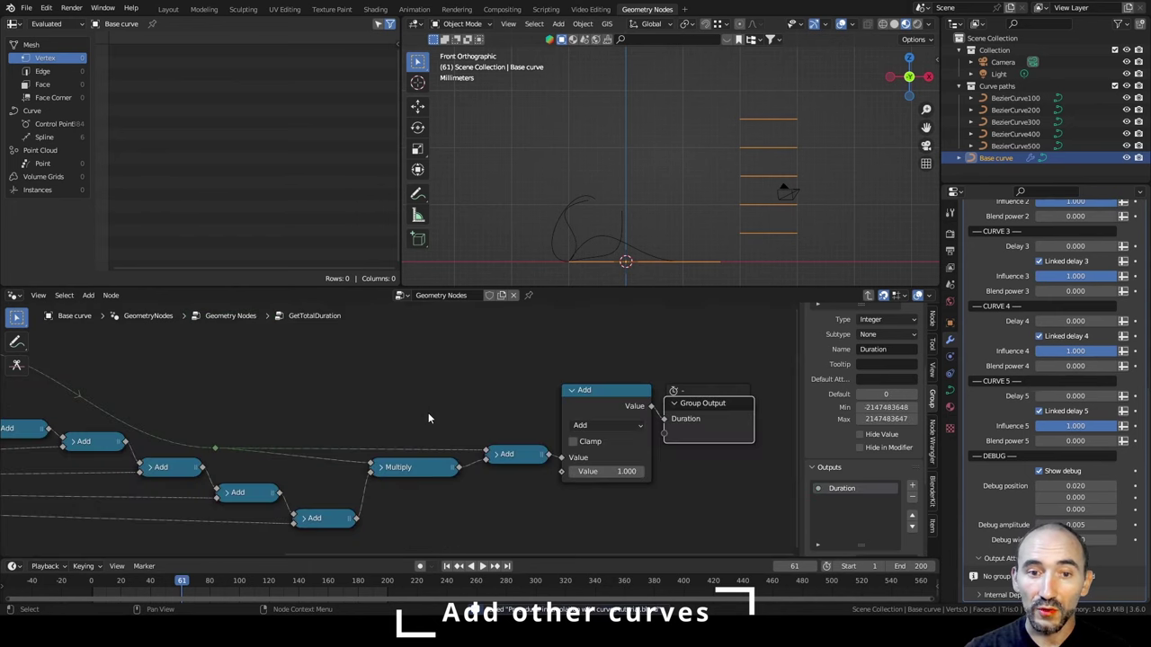
key(Home)
middle_drag(484, 415, 652, 414)
scroll(406, 443, up, 6)
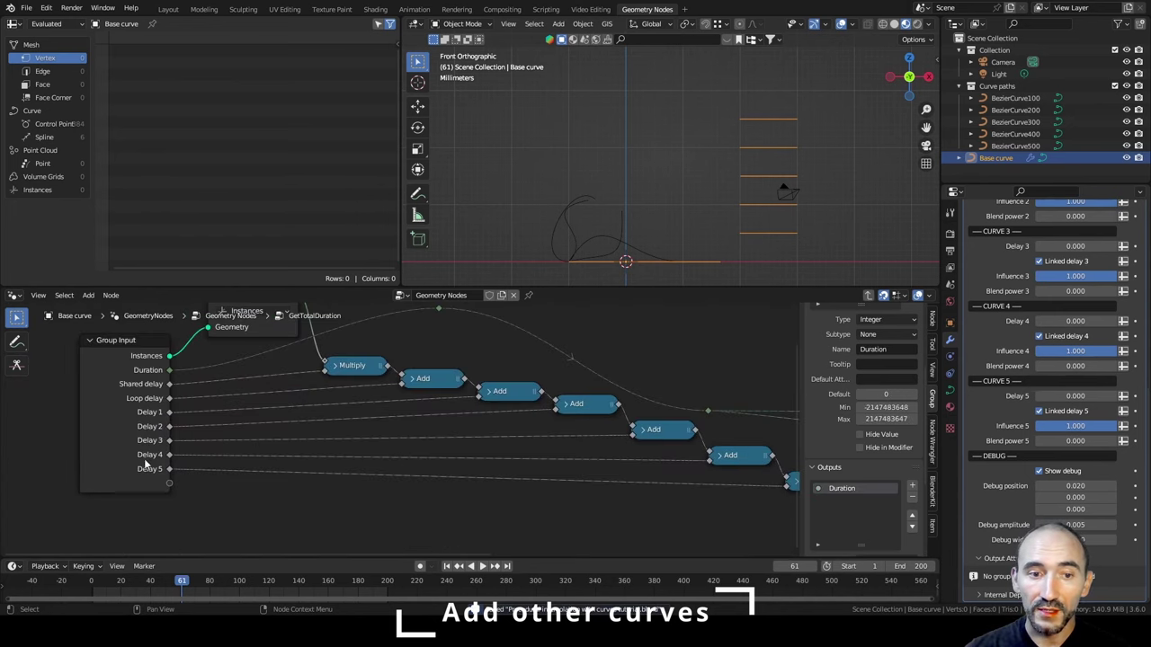
middle_drag(440, 486, 232, 456)
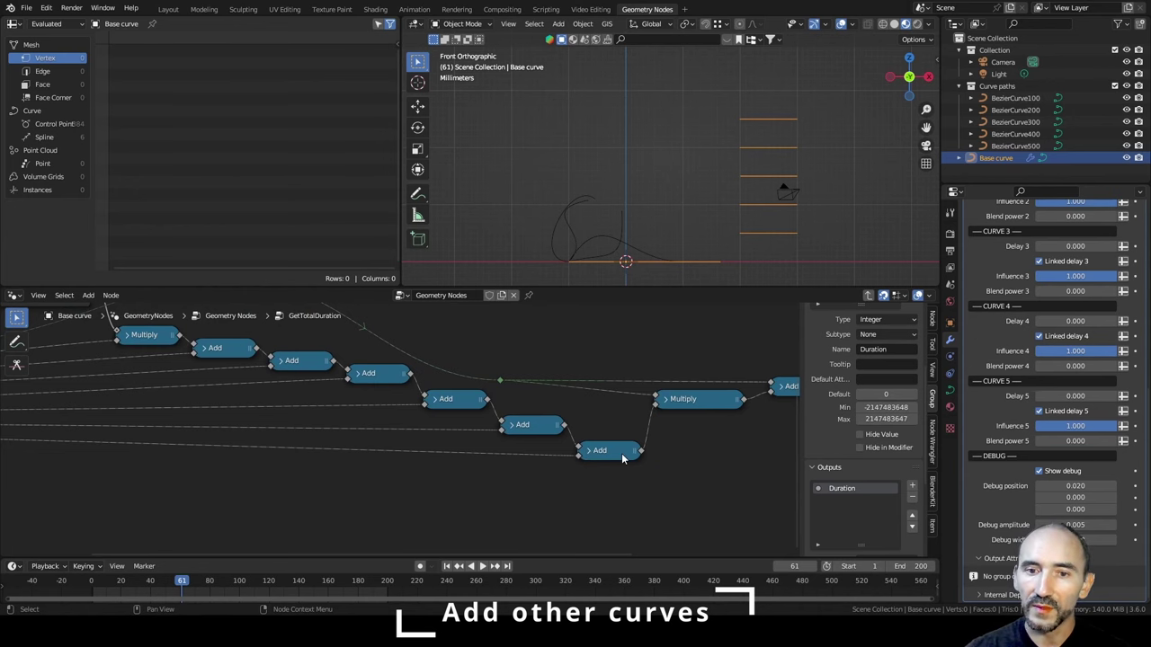
middle_drag(145, 358, 438, 509)
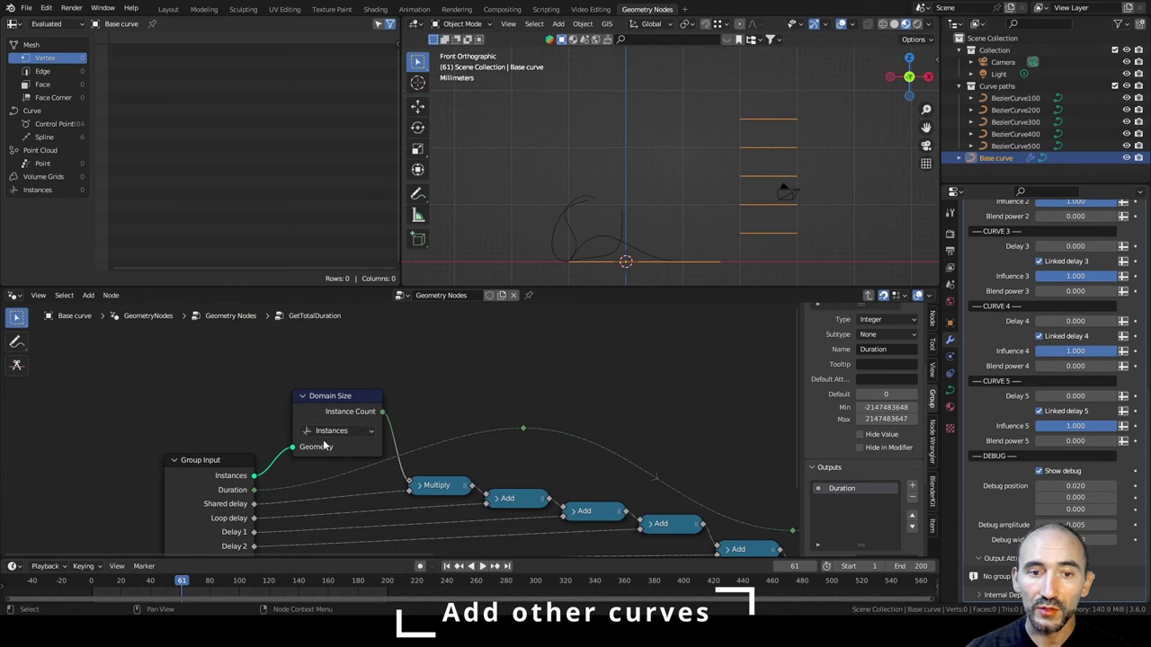
scroll(326, 447, up, 1)
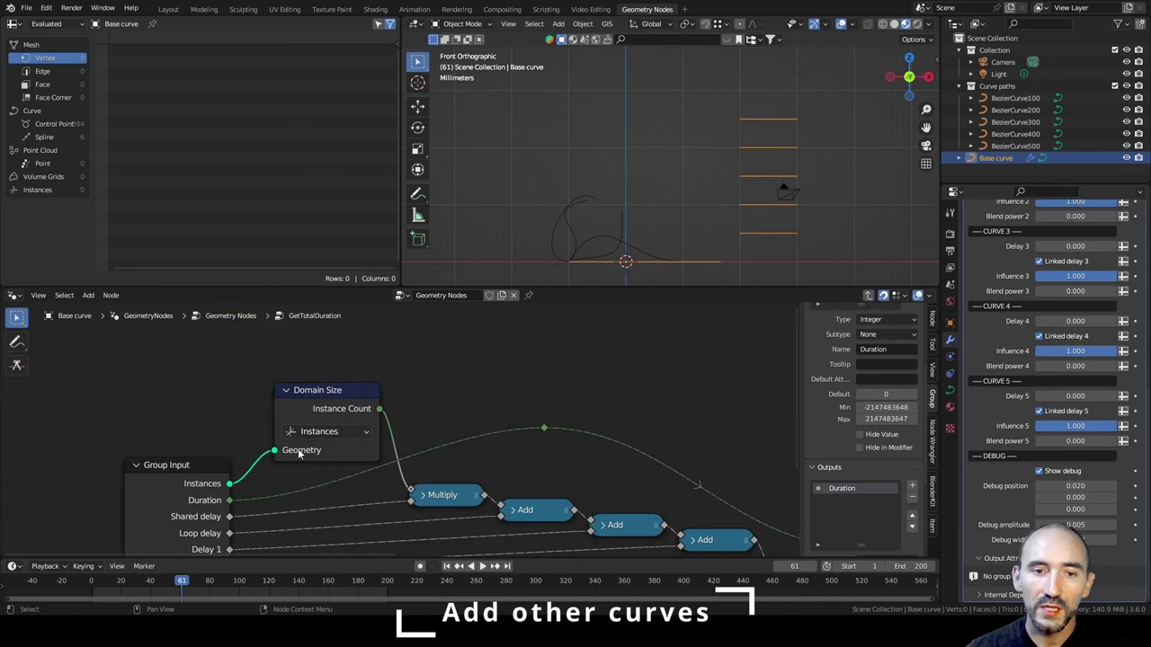
click(309, 402)
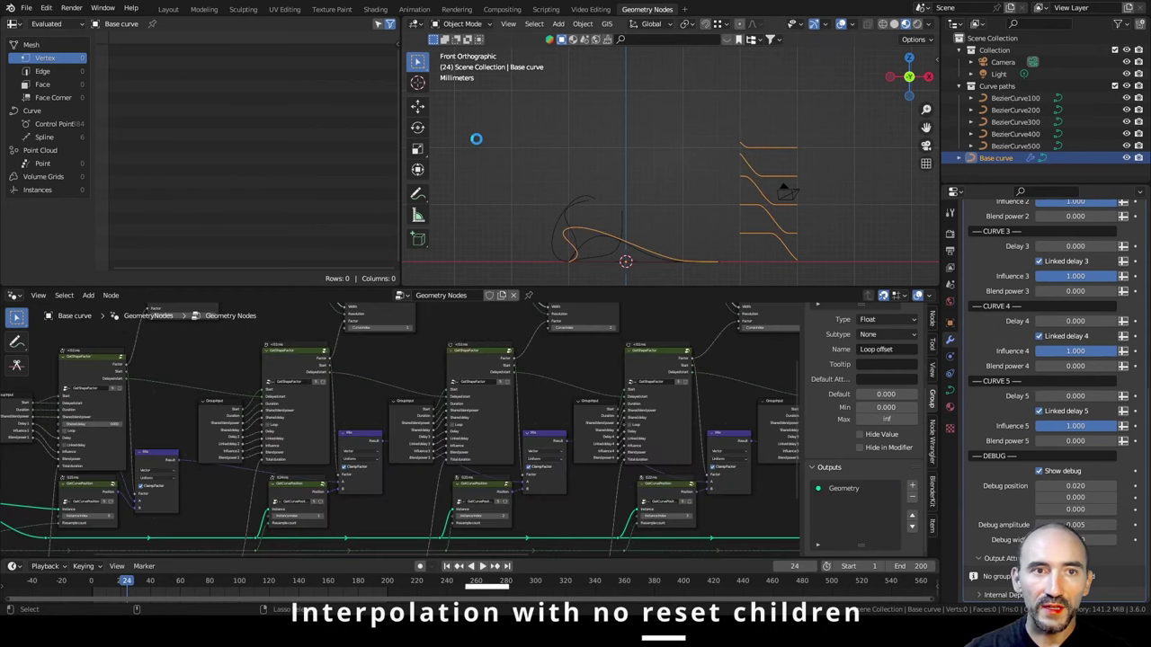
Show the Base curve's GeometryNodes modifier in the Layout workspace and turn off Reset Children.
click(174, 10)
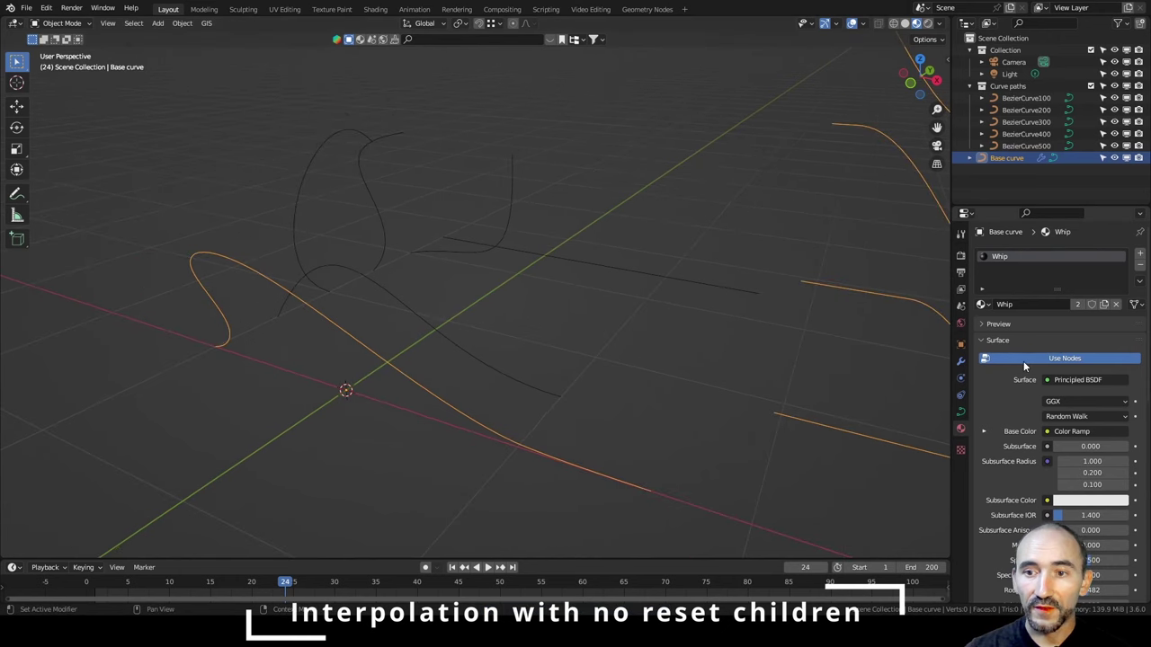
click(960, 361)
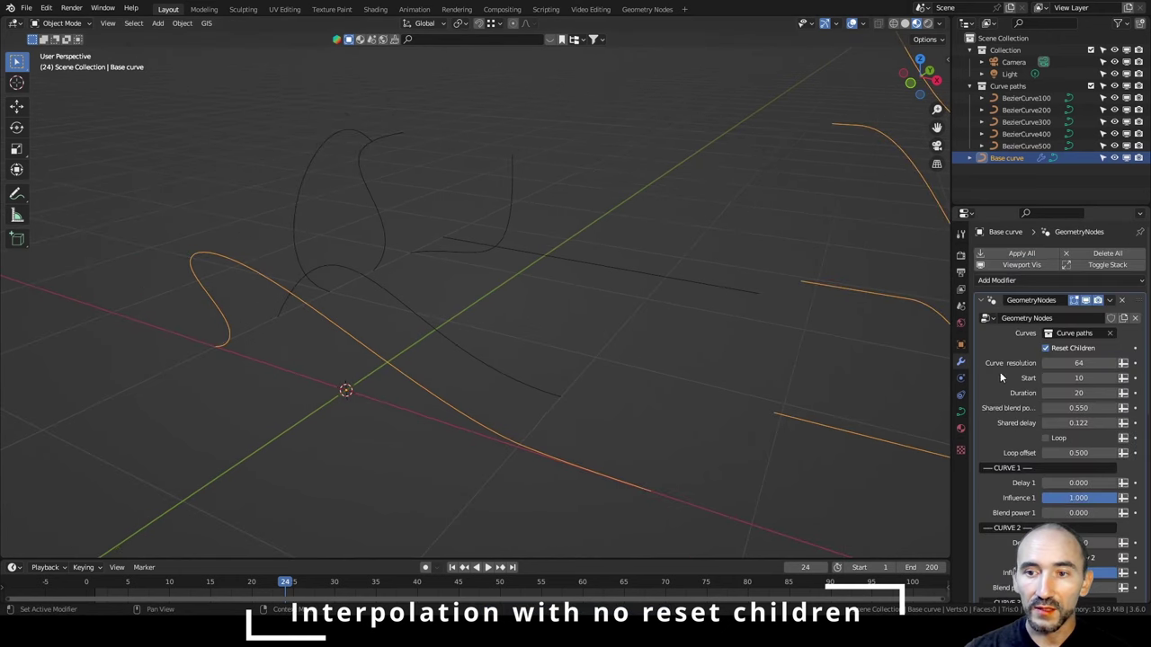
click(1058, 351)
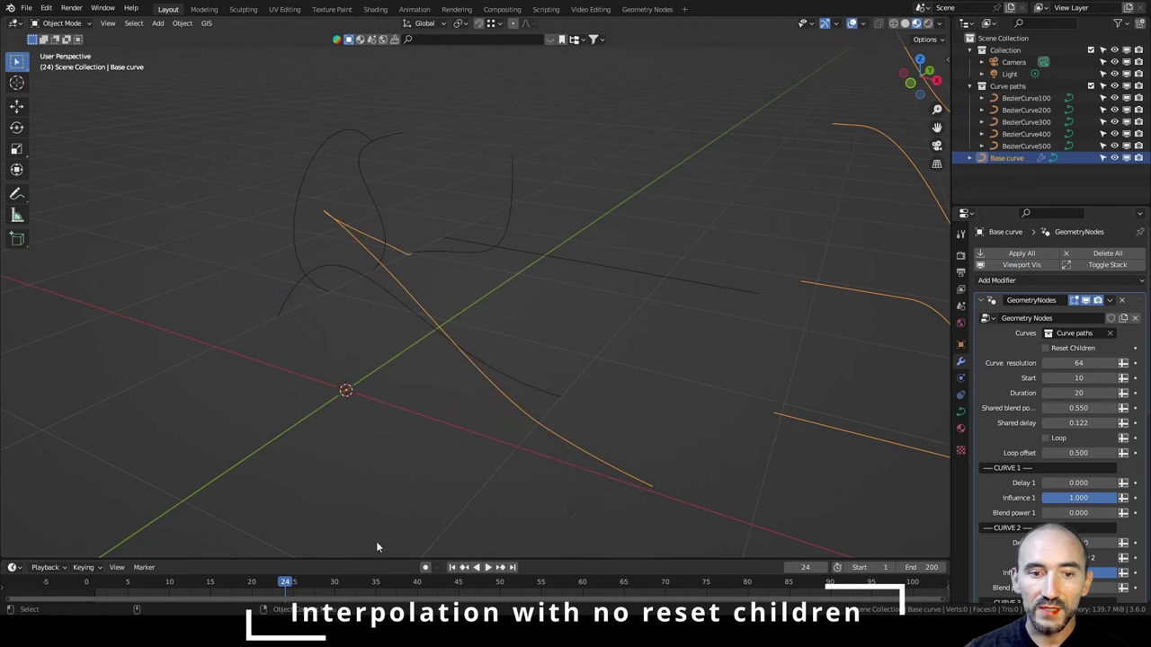
Play and scrub the animation from the start, examining the interpolated curve from different angles.
click(104, 583)
key(space)
drag(129, 583, 318, 588)
middle_drag(550, 313, 703, 293)
key(space)
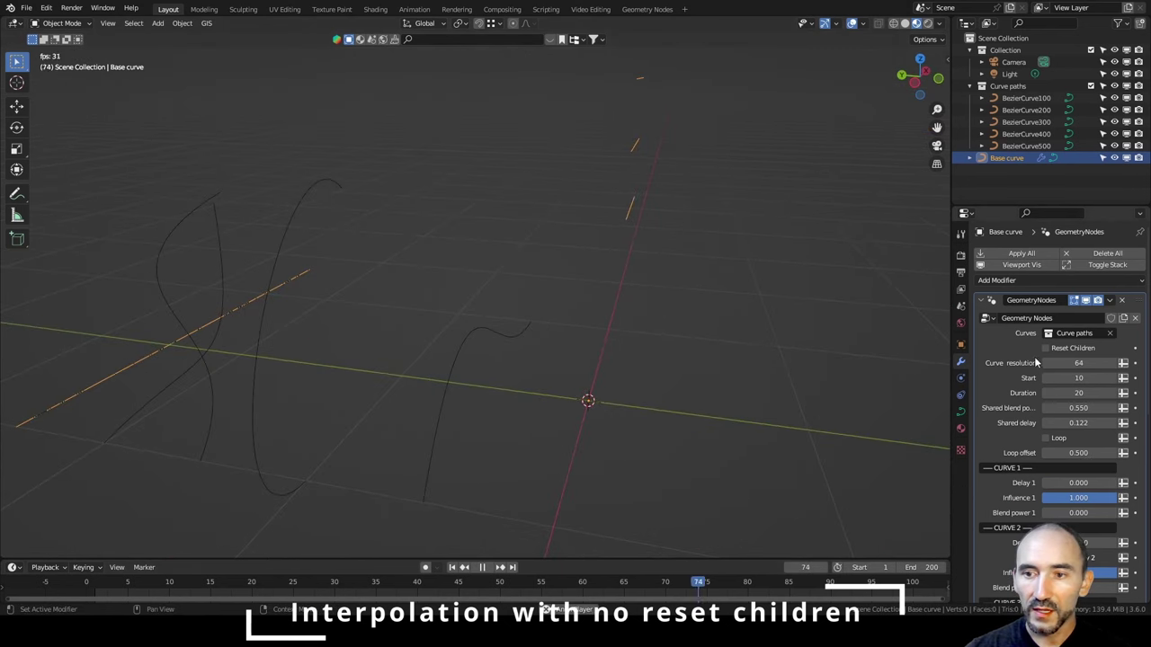
Turn on Loop in the Base curve's modifier and set the Loop offset to 0.
click(1045, 438)
click(1075, 452)
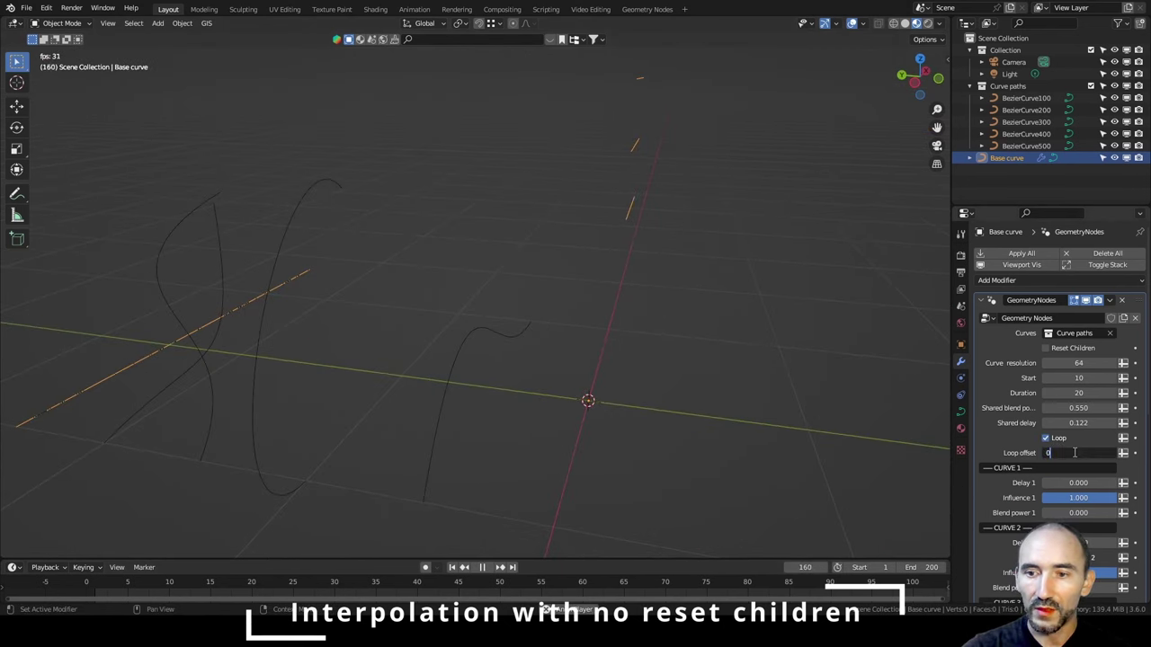
text(0)
key(Return)
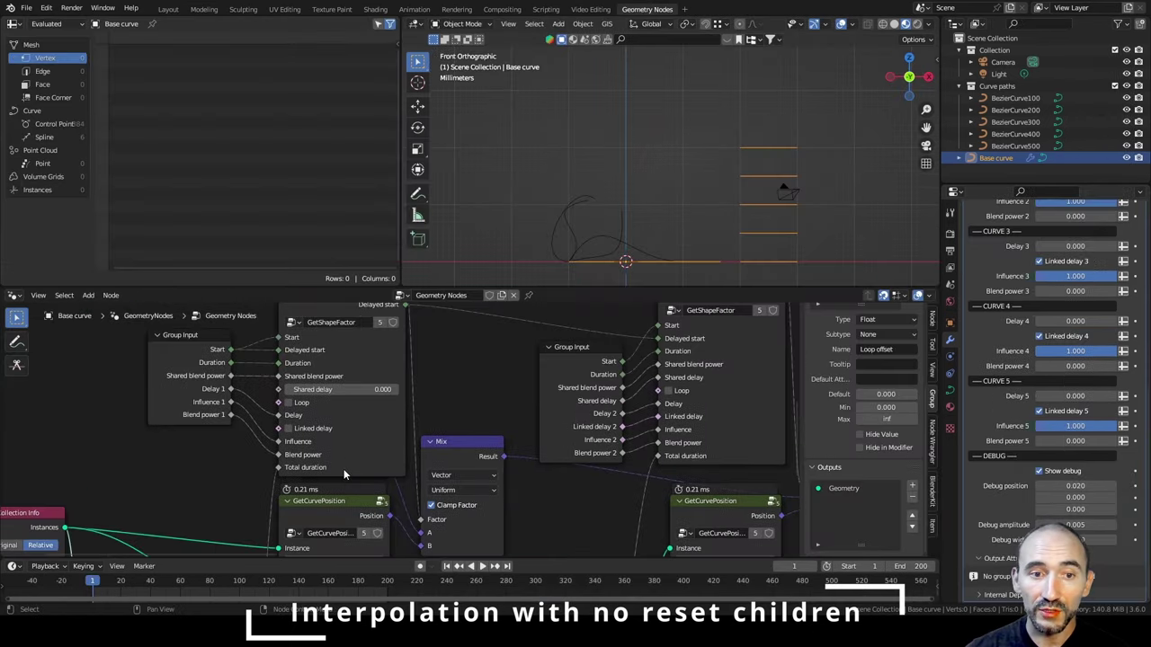
Link the first curve's Group Input Loop output to the Loop input of its GetShapeFactor node.
click(189, 404)
scroll(189, 405, down, 1)
middle_drag(188, 405, 217, 427)
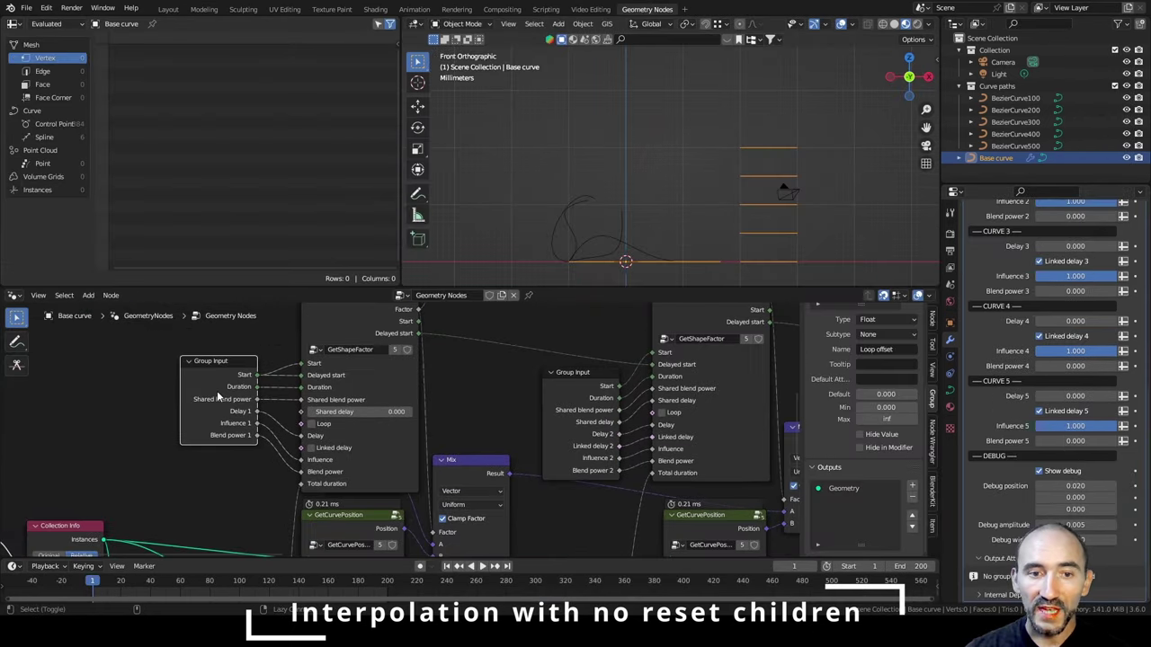
alt+shift+right_drag(225, 395, 366, 403)
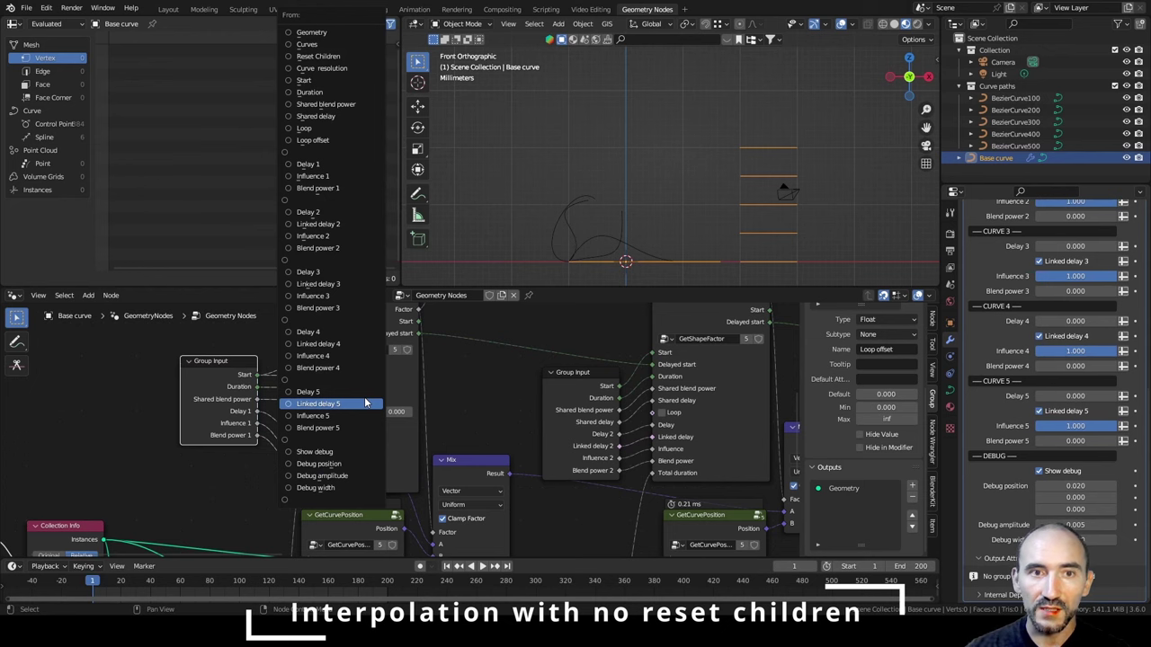
click(330, 127)
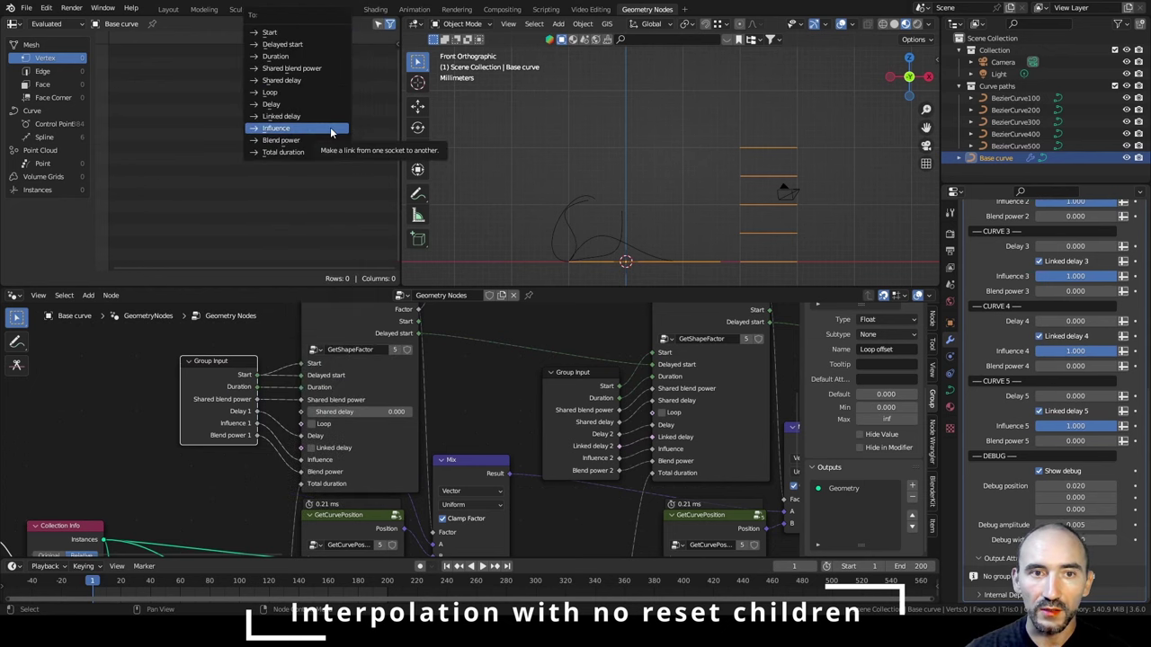
click(329, 99)
Link the Group Input Loop output to the Loop input of the remaining curves' GetShapeFactor nodes.
middle_drag(515, 375, 391, 368)
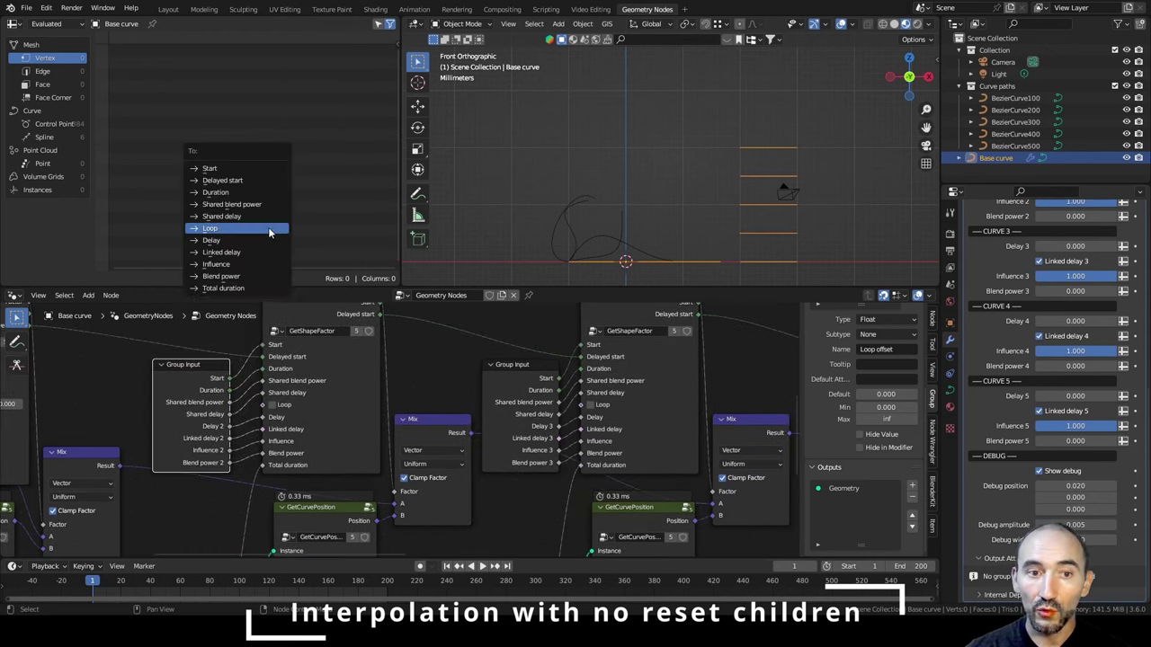
click(270, 229)
middle_drag(537, 415, 59, 424)
alt+shift+right_drag(396, 412, 490, 401)
click(470, 229)
click(470, 229)
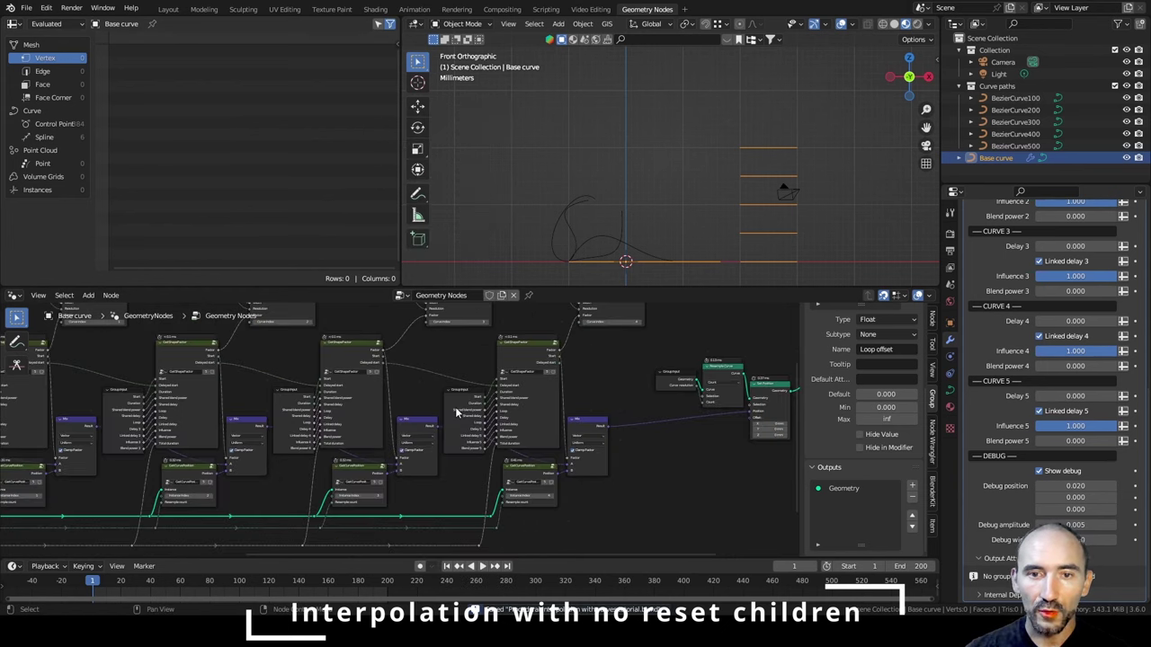
Play the looping animation in the Layout workspace and examine how the curve travels between the curve paths.
click(168, 10)
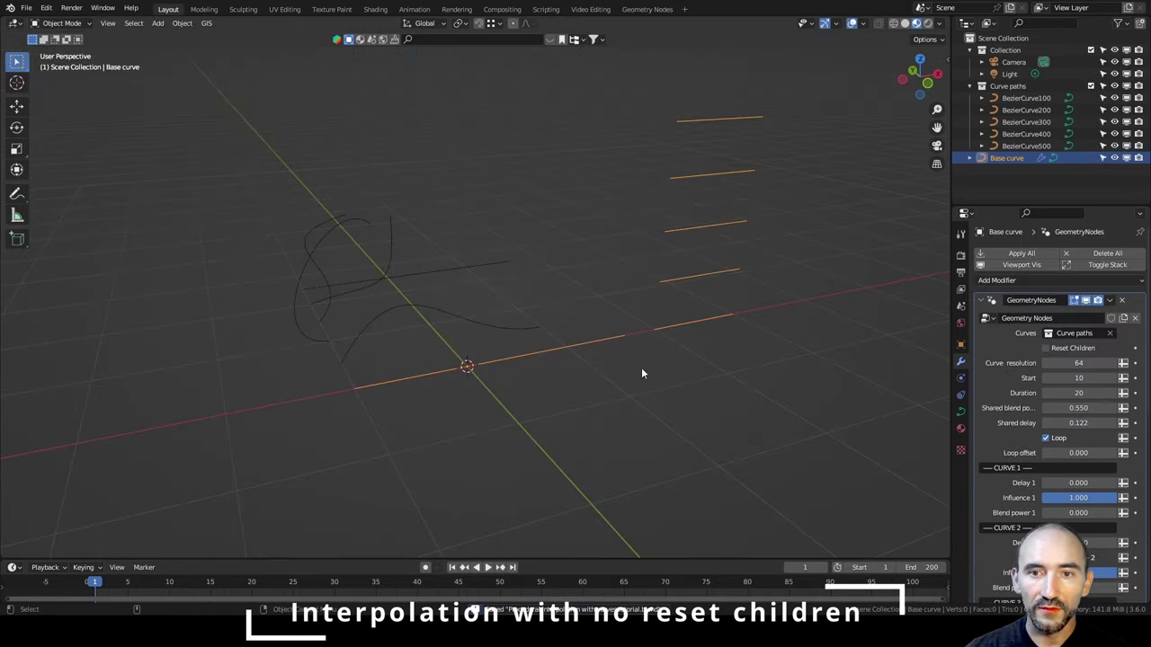
middle_drag(642, 373, 576, 381)
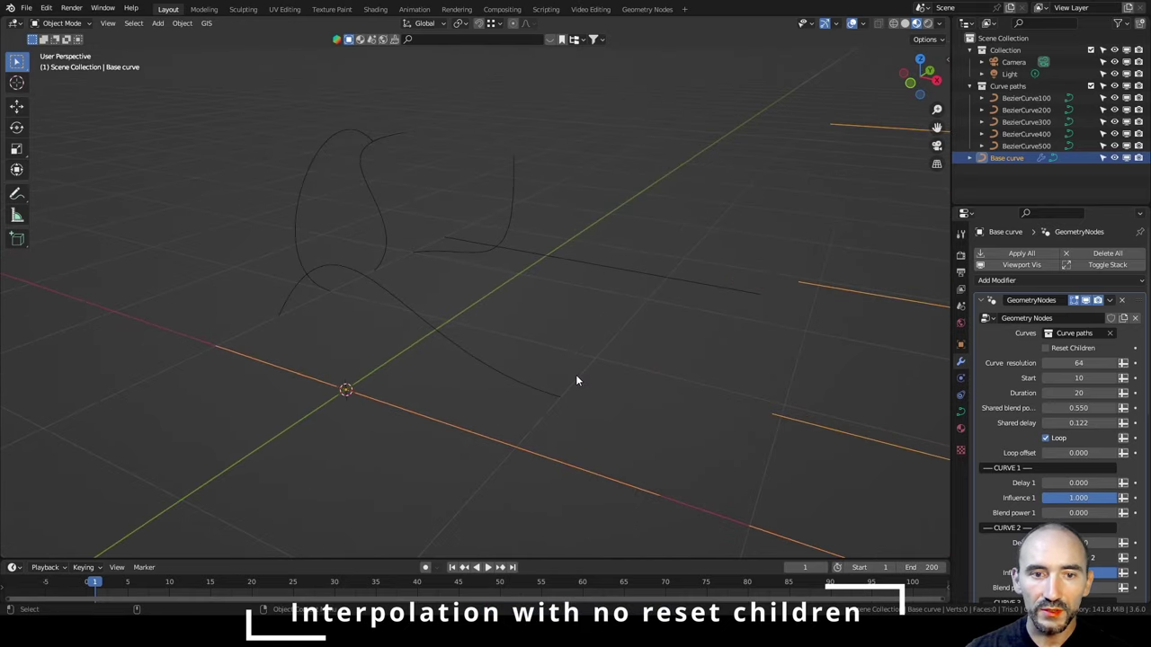
key(space)
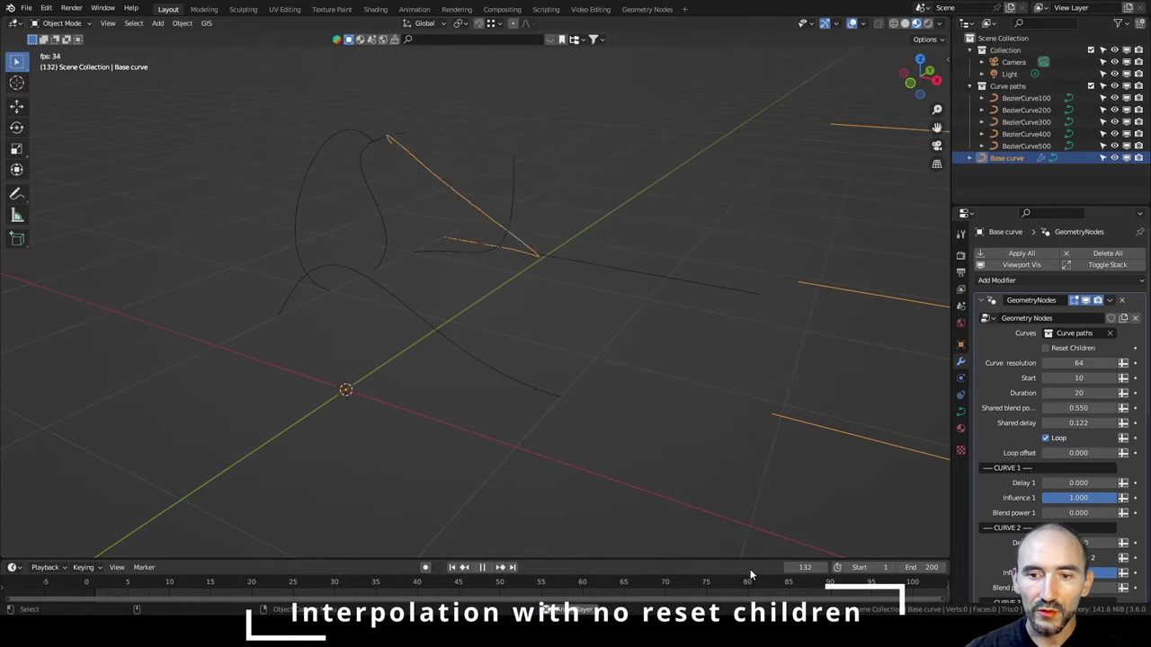
middle_drag(523, 590, 470, 588)
scroll(470, 588, up, 1)
middle_drag(358, 432, 392, 435)
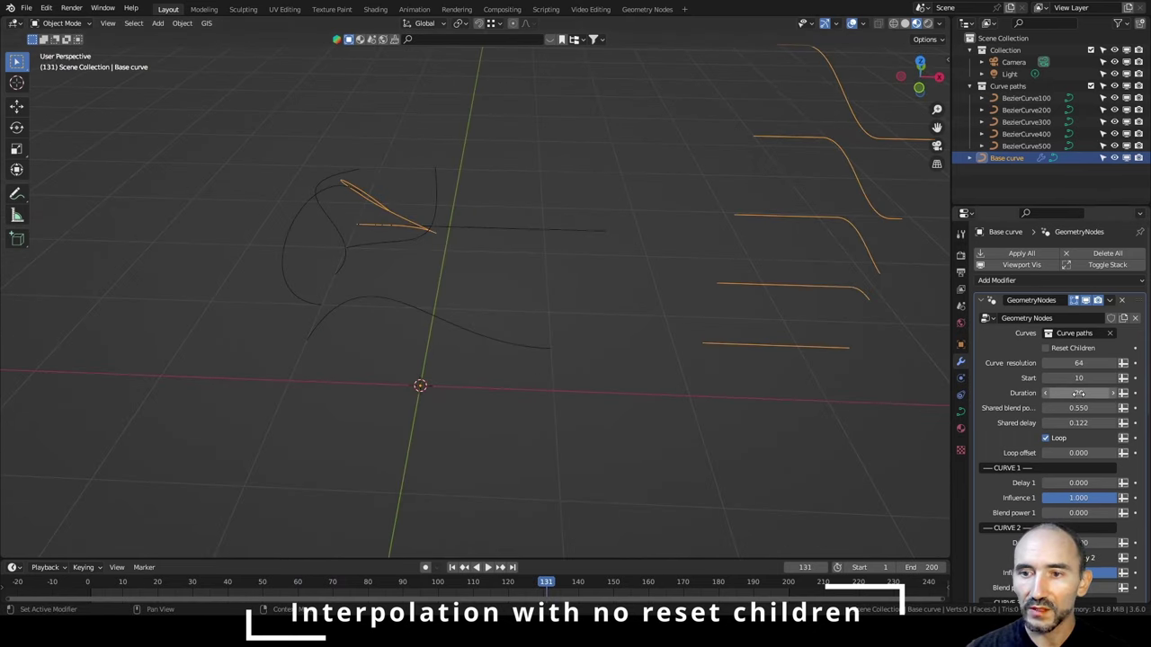
Set the modifier's Duration to 82 and, after playing the slower loop, turn off Loop.
drag(1078, 393, 1117, 393)
key(space)
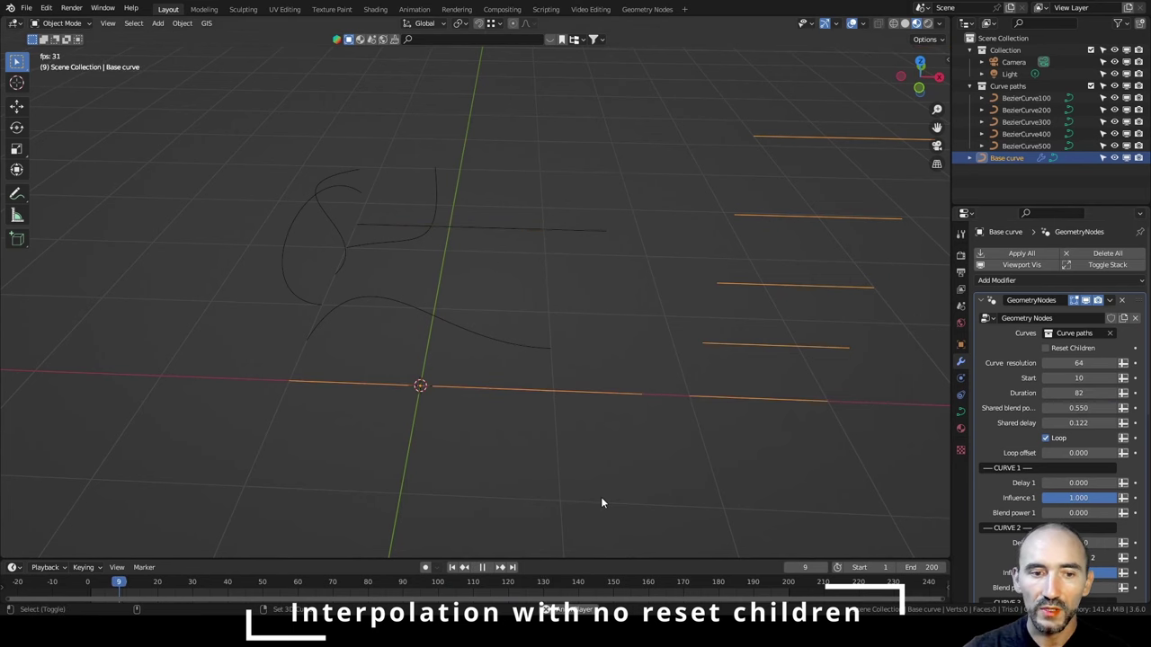
middle_drag(601, 497, 363, 392)
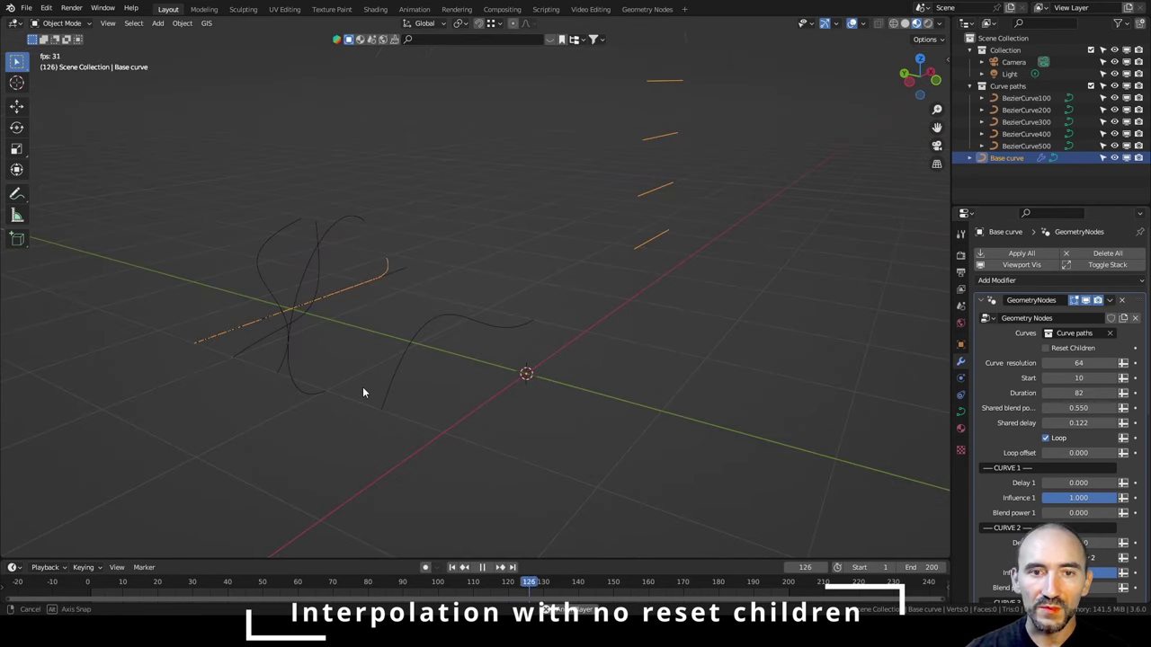
click(1046, 437)
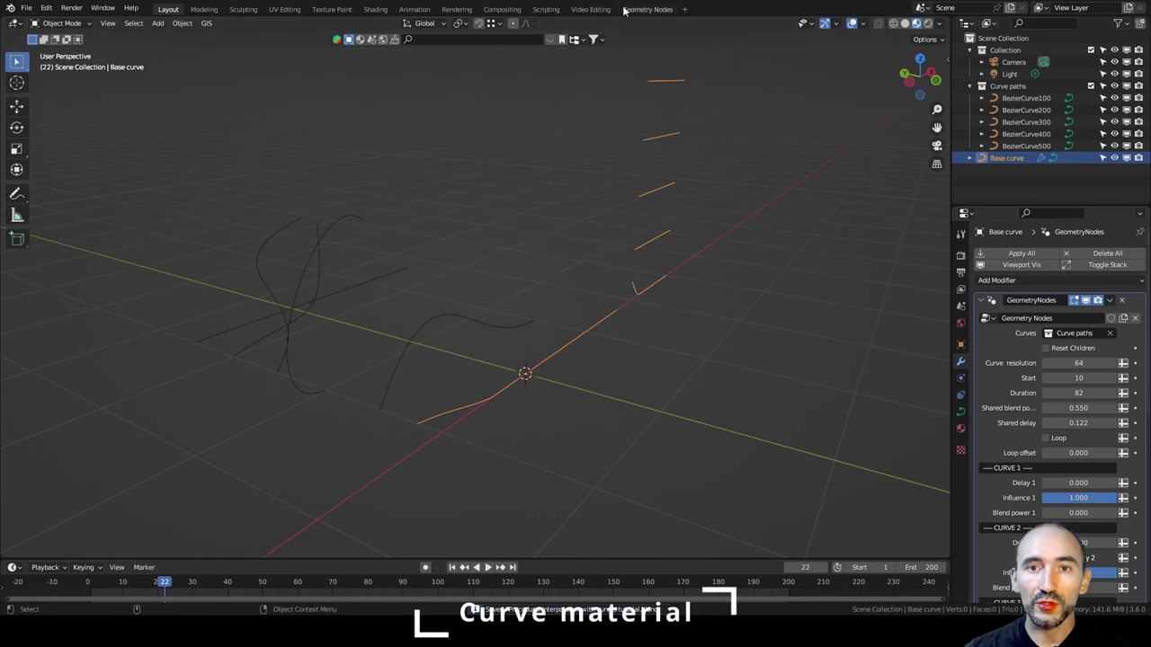
Return to the Geometry Nodes workspace and move the Group Output node farther from Join Geometry.
click(625, 9)
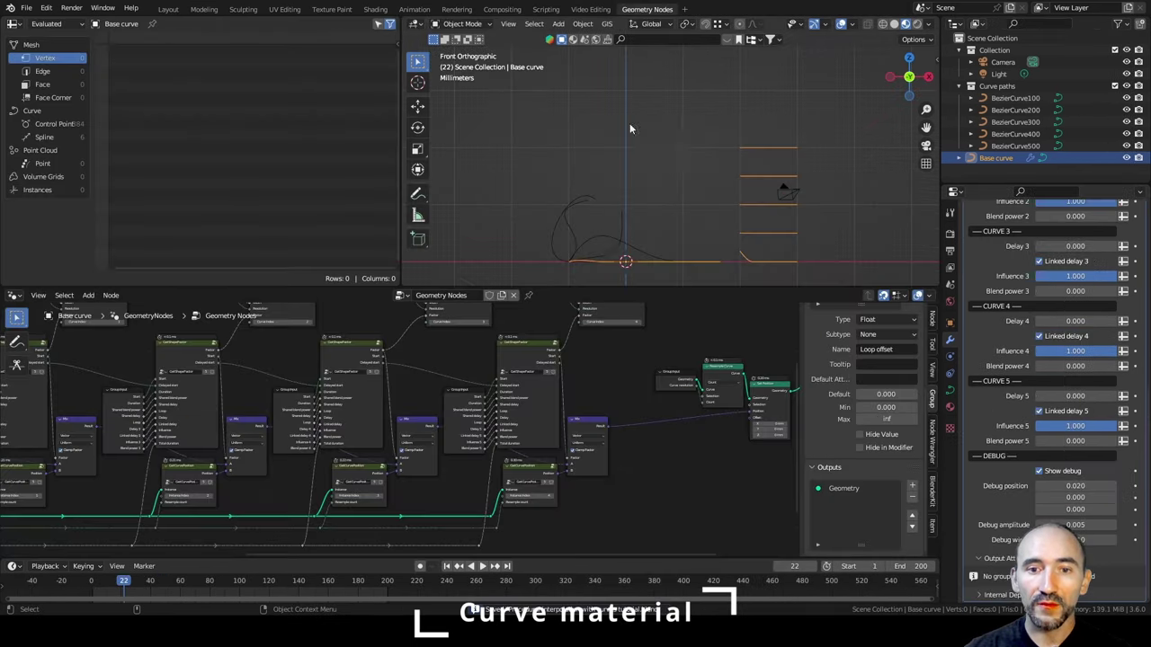
middle_drag(660, 469, 253, 514)
scroll(359, 447, up, 7)
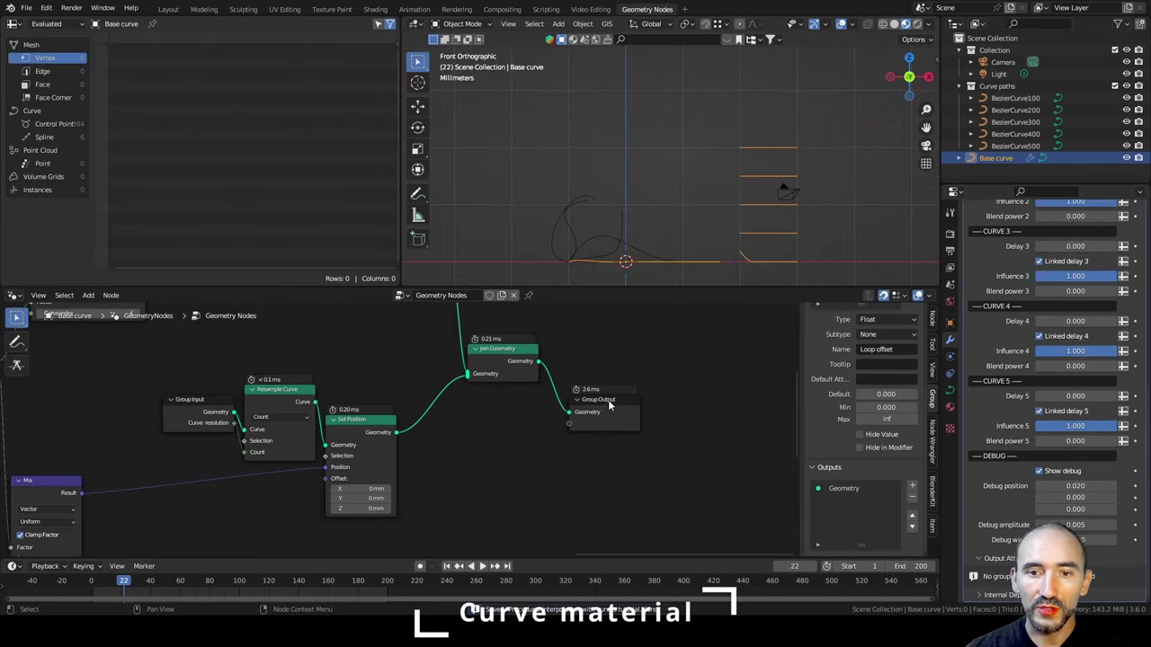
drag(613, 399, 716, 393)
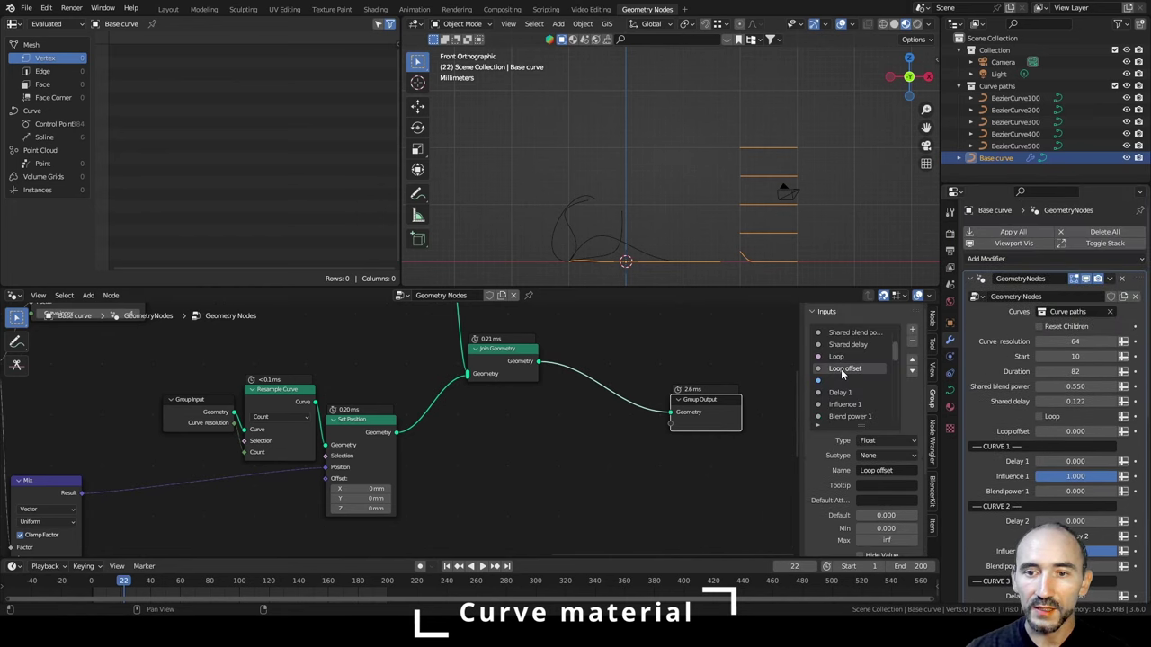
Add a Material-type group input named "Material" after Loop offset and assign the Whip material to it in the modifier.
click(912, 332)
click(885, 440)
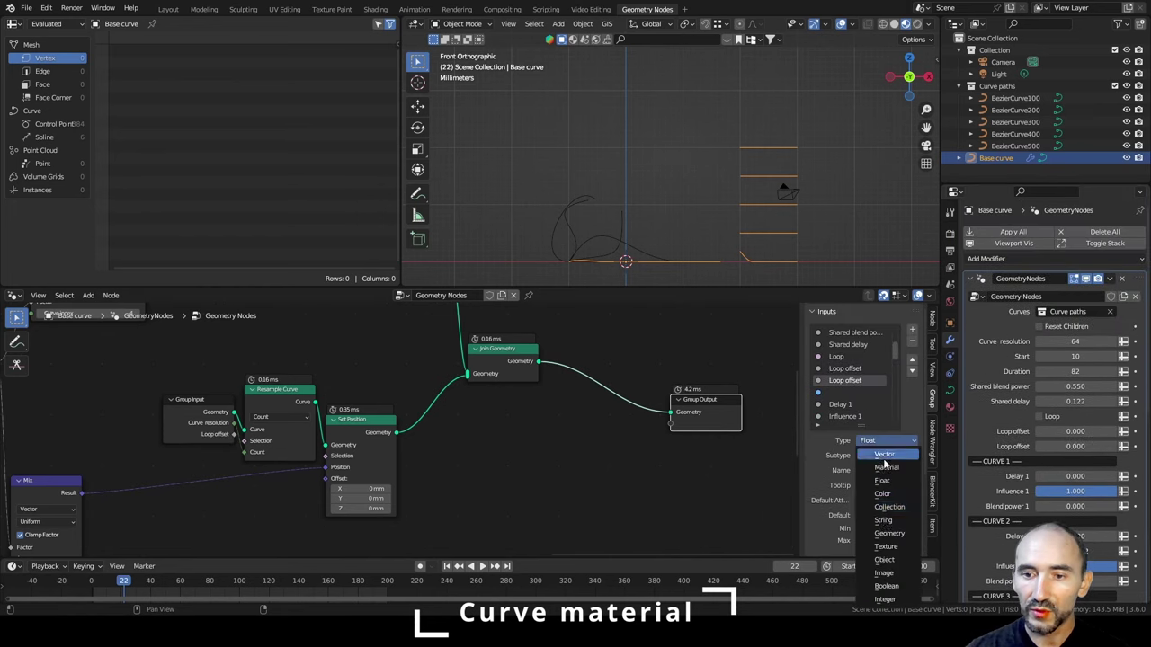
click(895, 469)
click(896, 455)
text(Material)
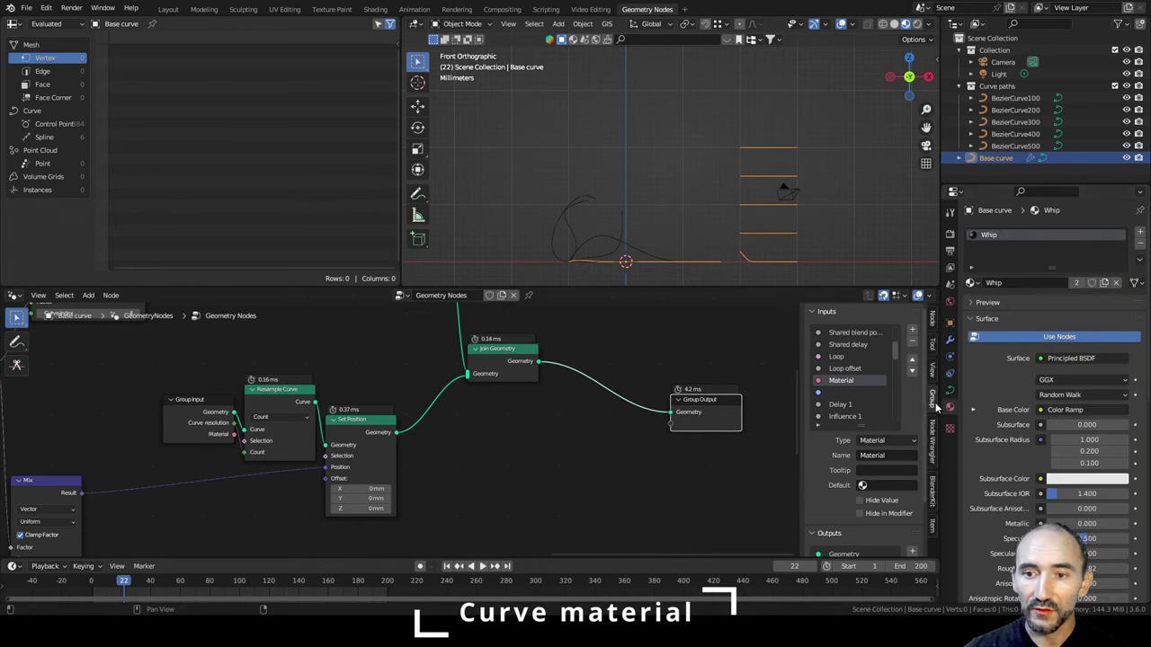
click(1056, 446)
click(1086, 540)
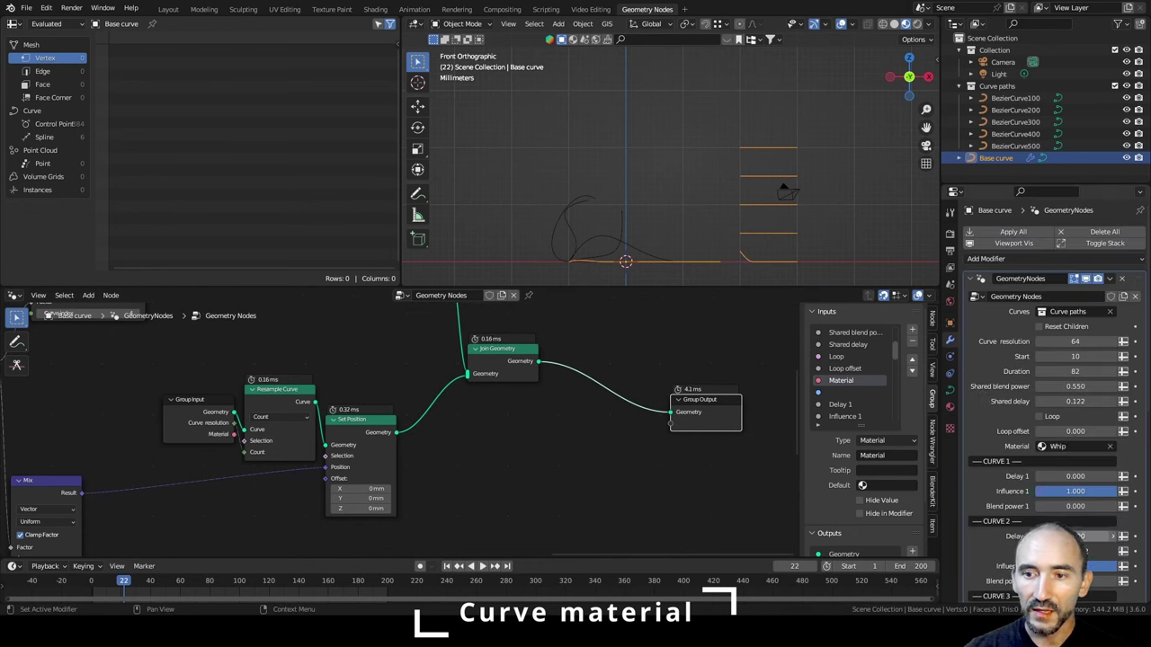
Insert a Set Material node between the Set Position and Join Geometry nodes.
middle_drag(500, 484, 608, 452)
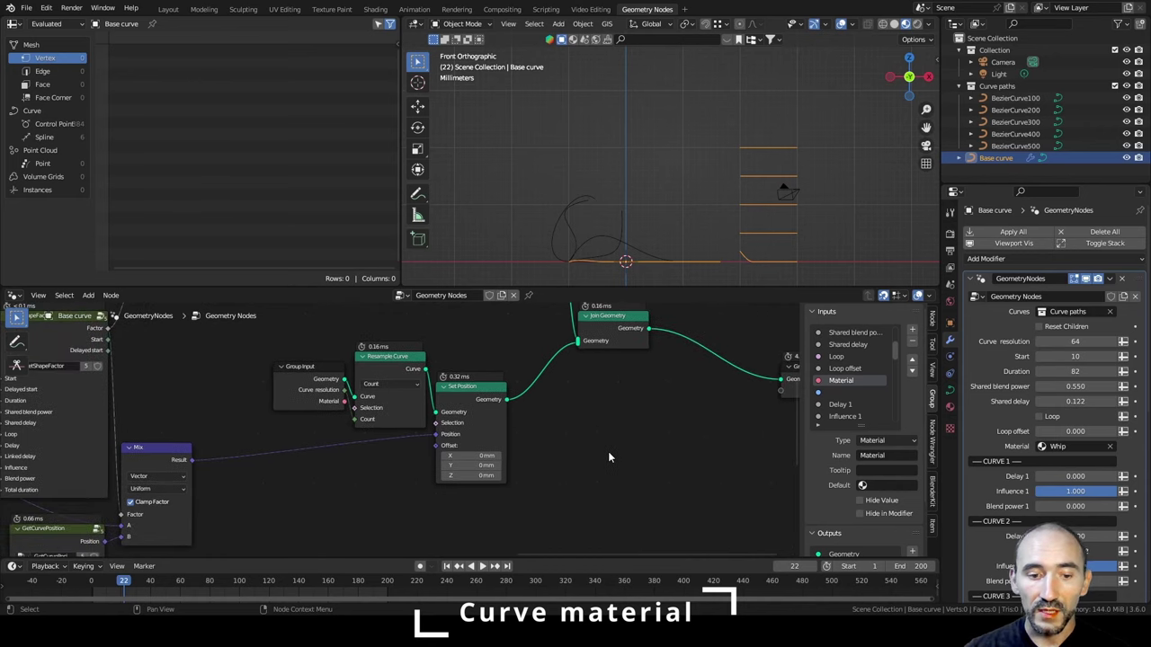
key(F3)
text(set)
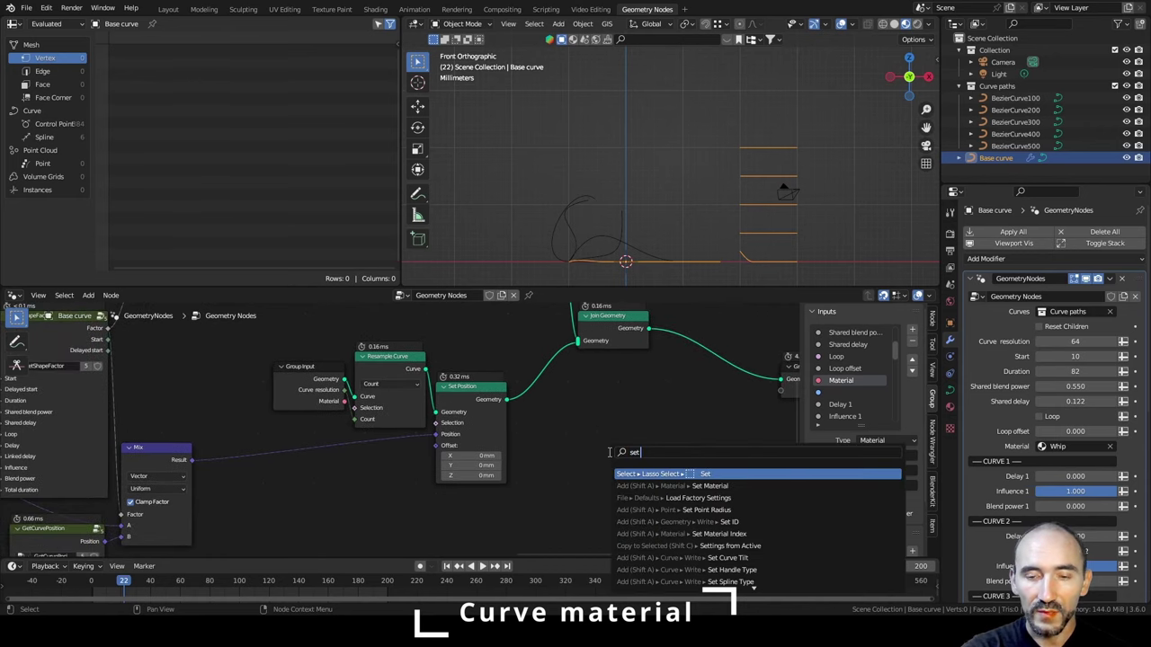
text( ma)
key(Return)
click(521, 388)
middle_drag(669, 420, 566, 473)
scroll(566, 473, up, 1)
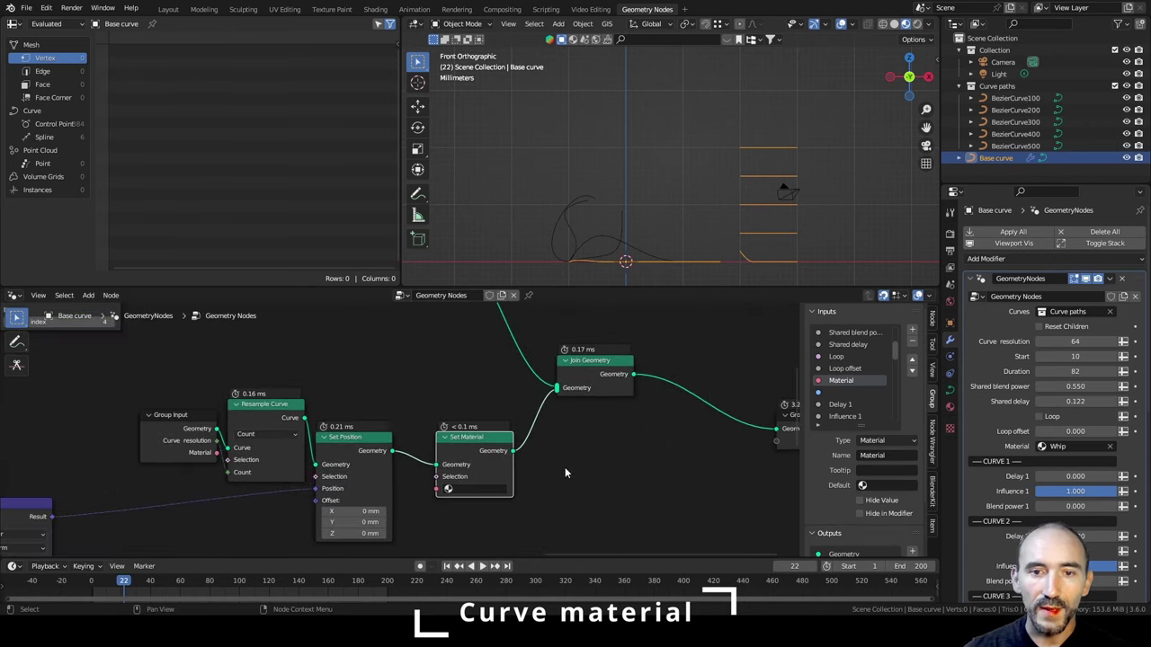
Assign the Whip material directly in the Set Material node.
scroll(529, 389, down, 4)
middle_drag(388, 322, 422, 403)
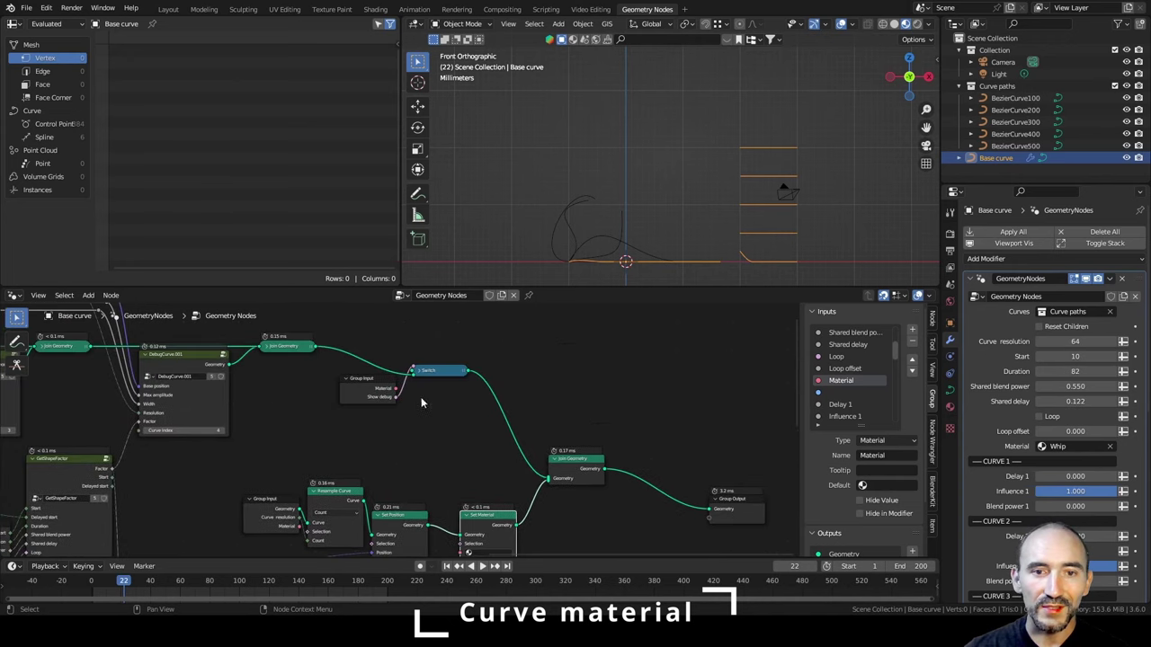
middle_drag(470, 434, 462, 295)
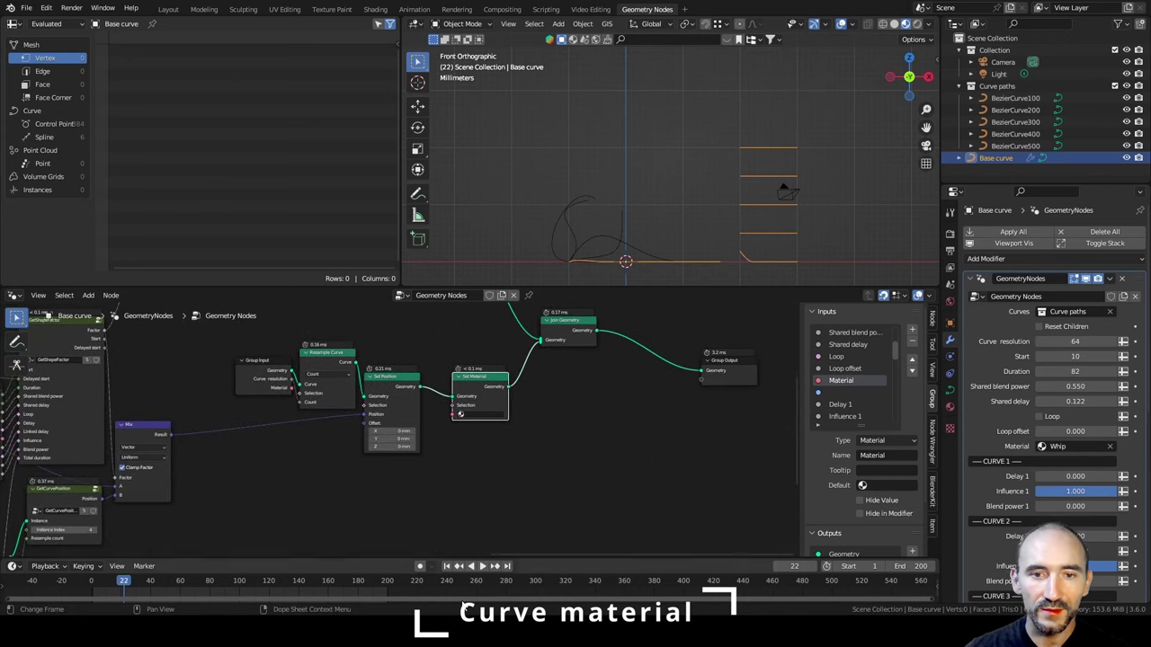
scroll(501, 434, up, 3)
click(476, 410)
click(490, 473)
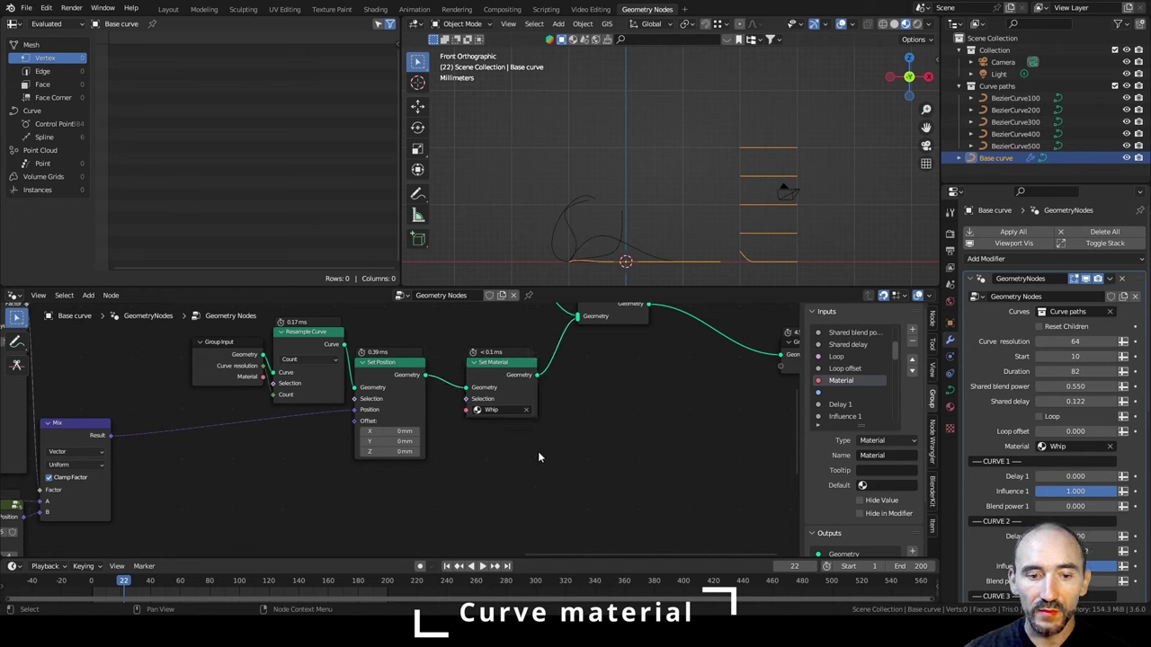
Add a Group Input node, link its Material output to Set Material's Material input, and hide its unused sockets.
key(shift+a)
text(group in)
key(Return)
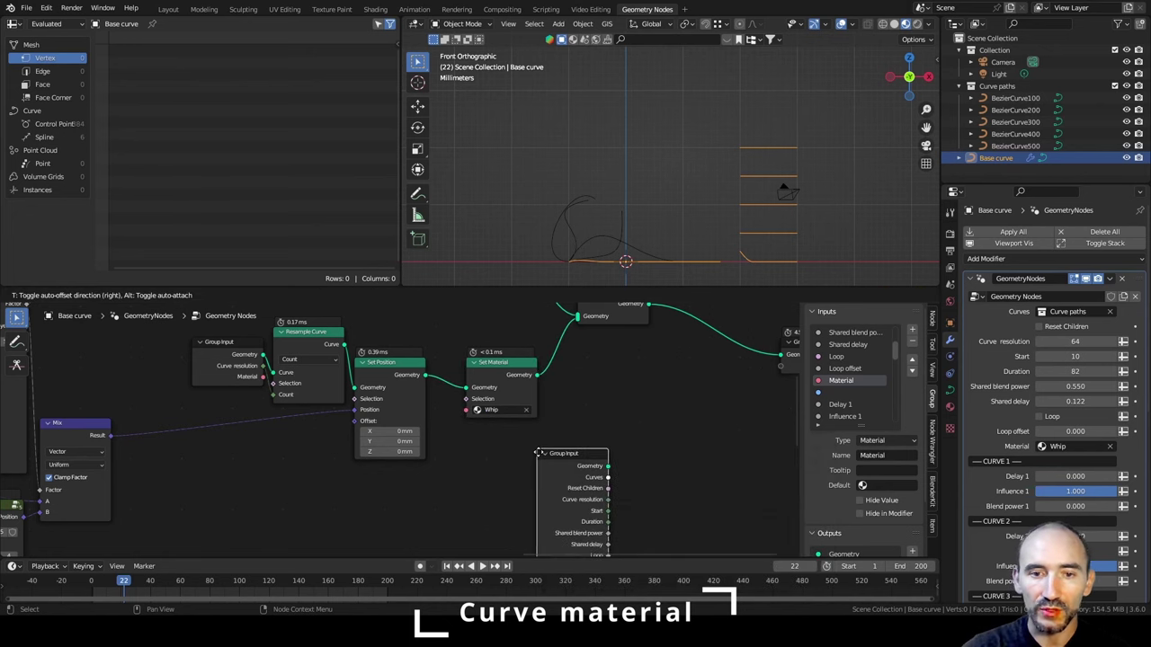
click(454, 447)
alt+right_drag(464, 460, 501, 385)
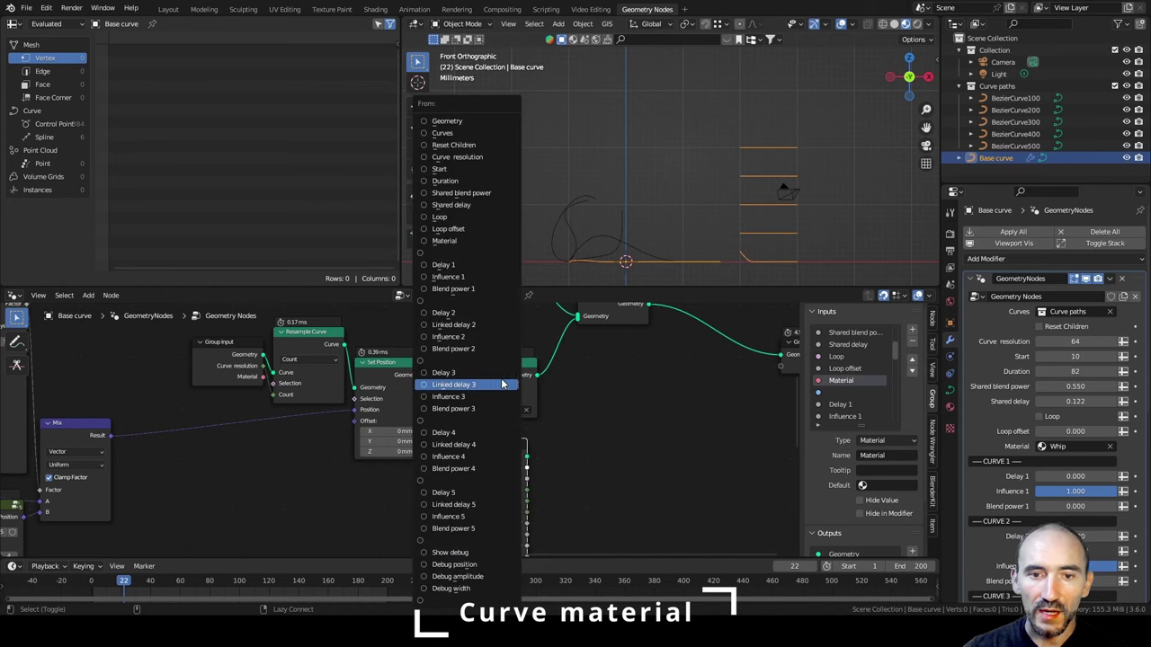
click(466, 250)
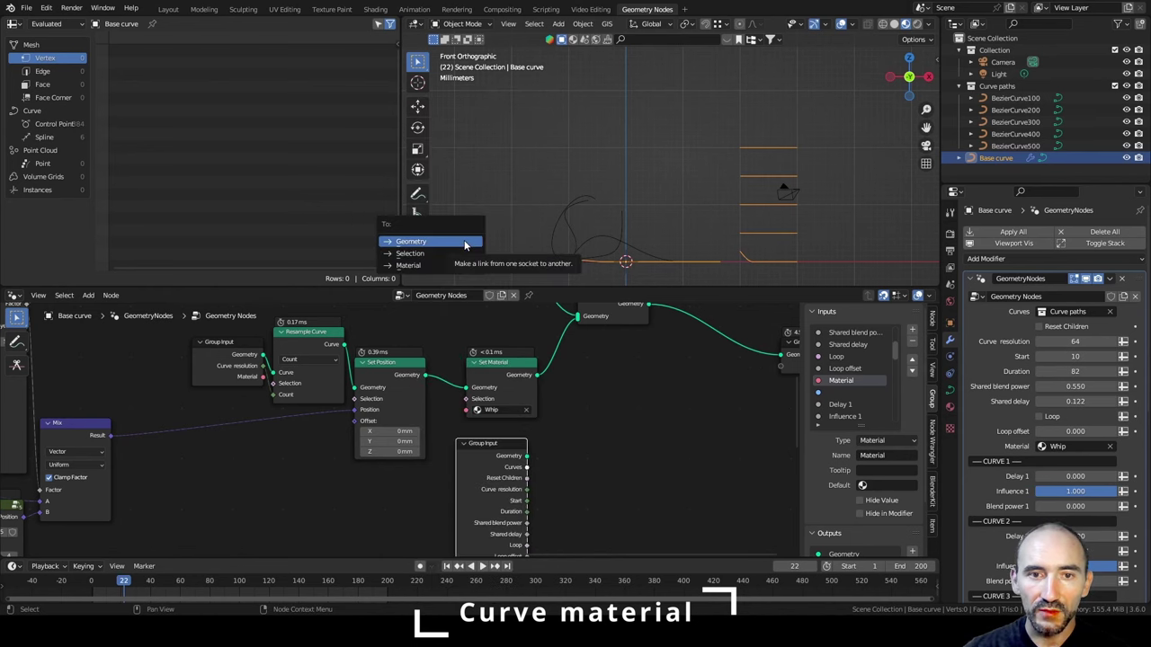
click(450, 267)
key(ctrl+h)
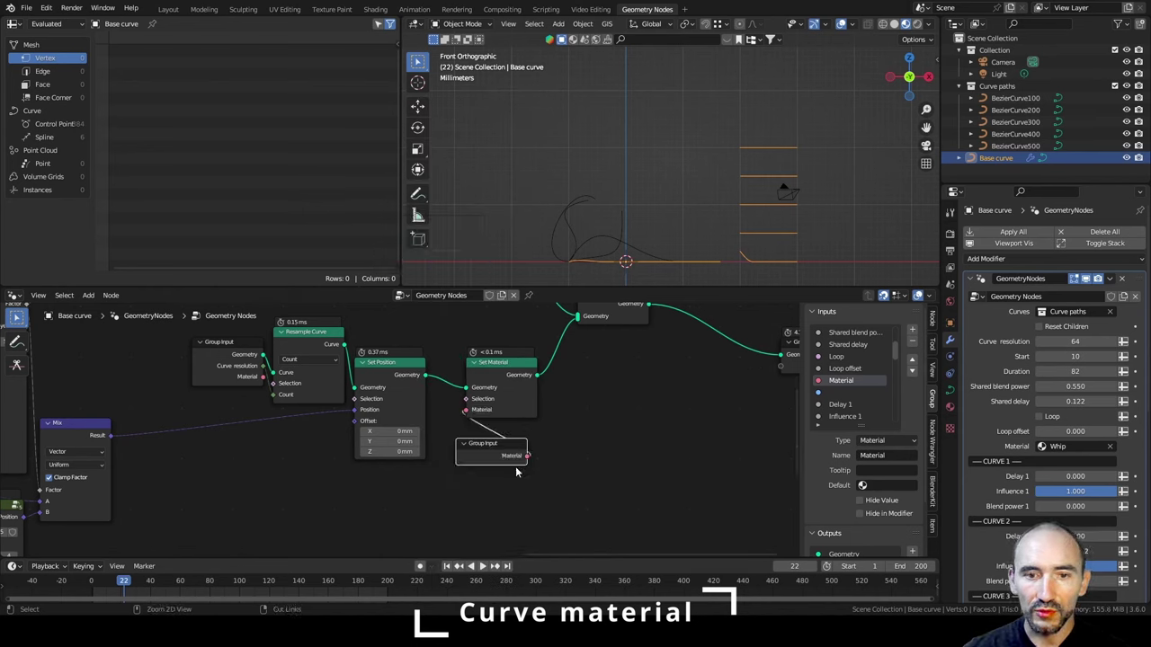
Move the Set Material node away from Set Position so it sits beyond its new Group Input node.
drag(505, 363, 587, 374)
scroll(688, 362, down, 1)
middle_drag(683, 363, 500, 442)
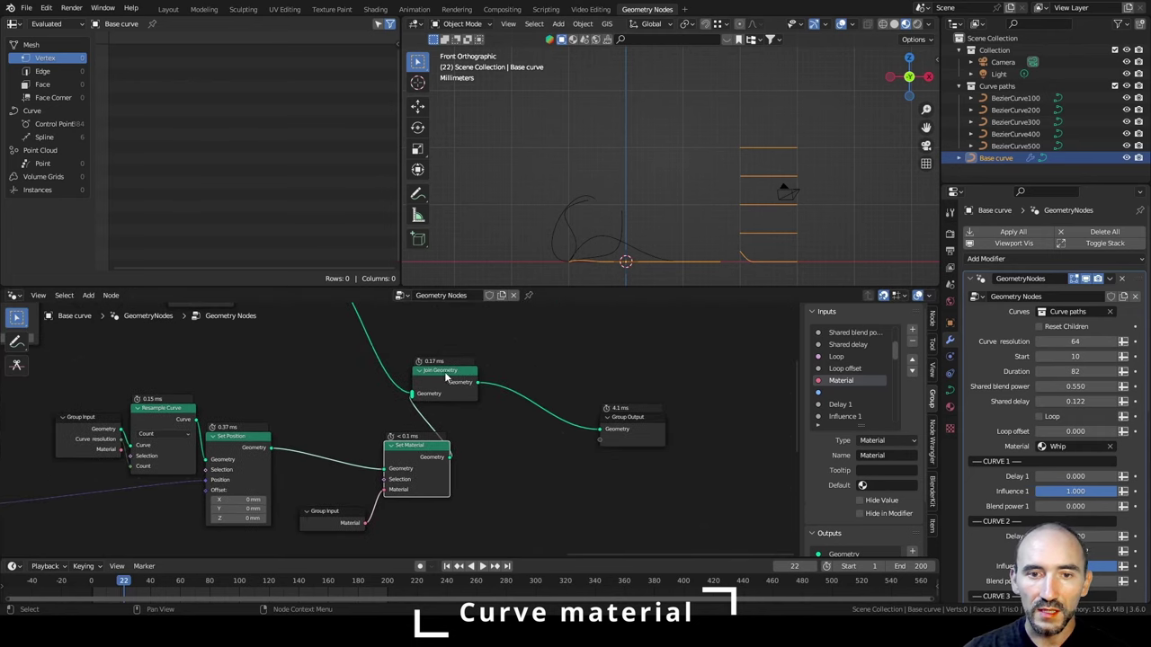
Move Join Geometry farther along, then frame the Group Input, Resample Curve and Set Position nodes with the label "Set interpolated position".
drag(445, 374, 512, 382)
middle_drag(69, 390, 262, 358)
drag(255, 349, 430, 530)
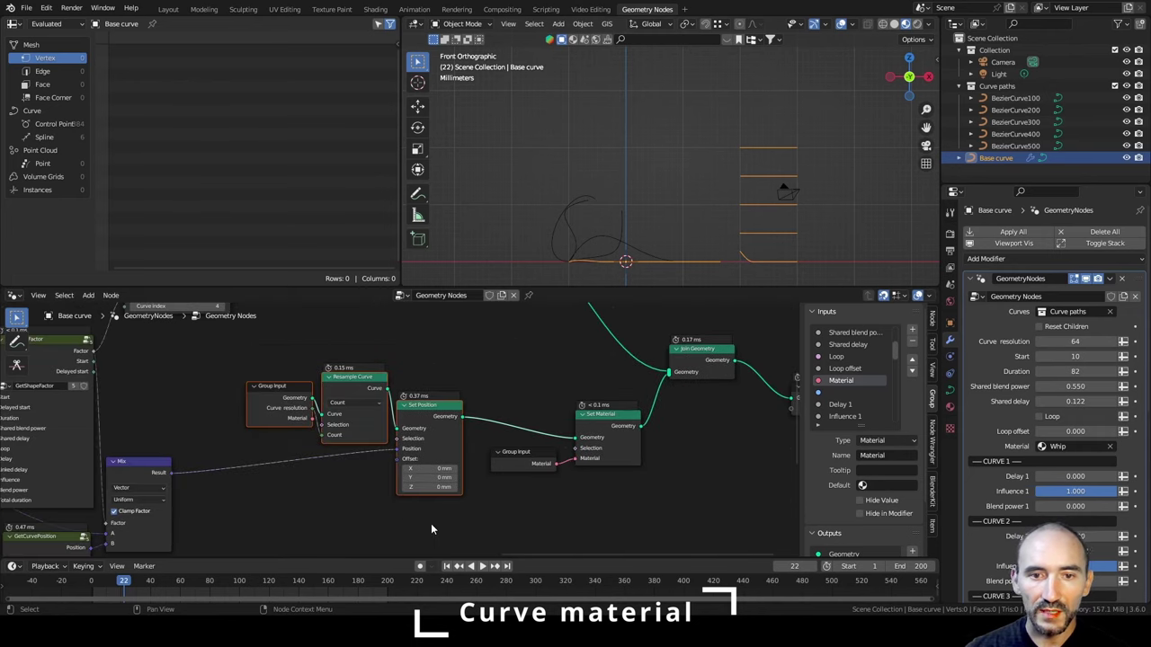
key(ctrl+j)
key(F2)
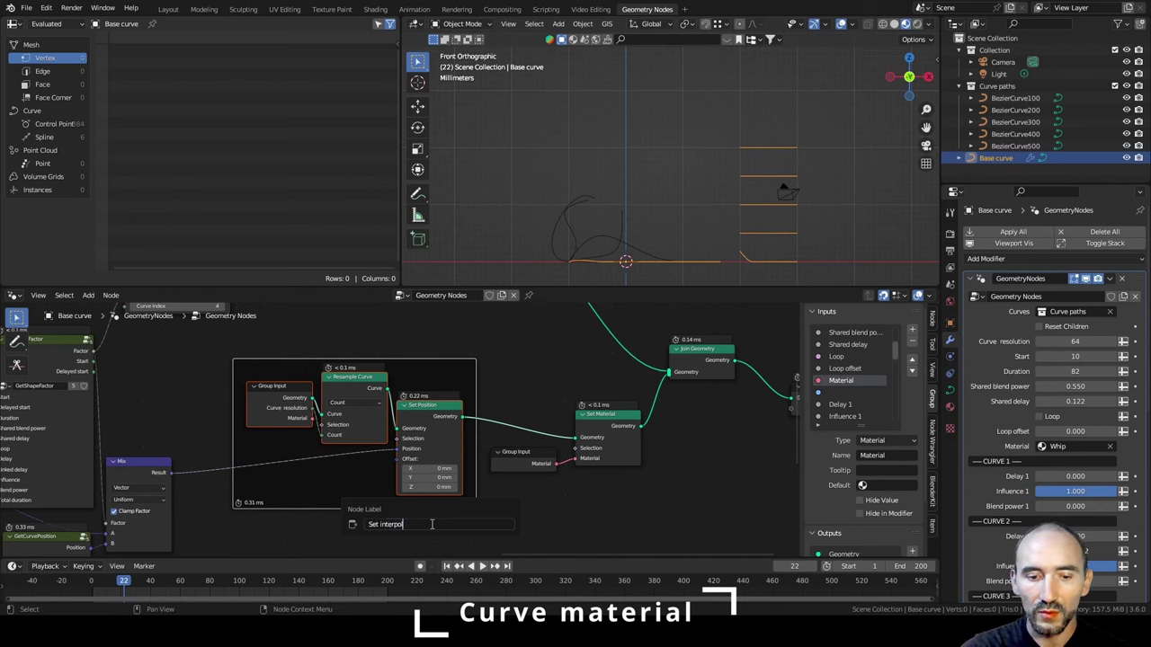
text(tion)
key(Return)
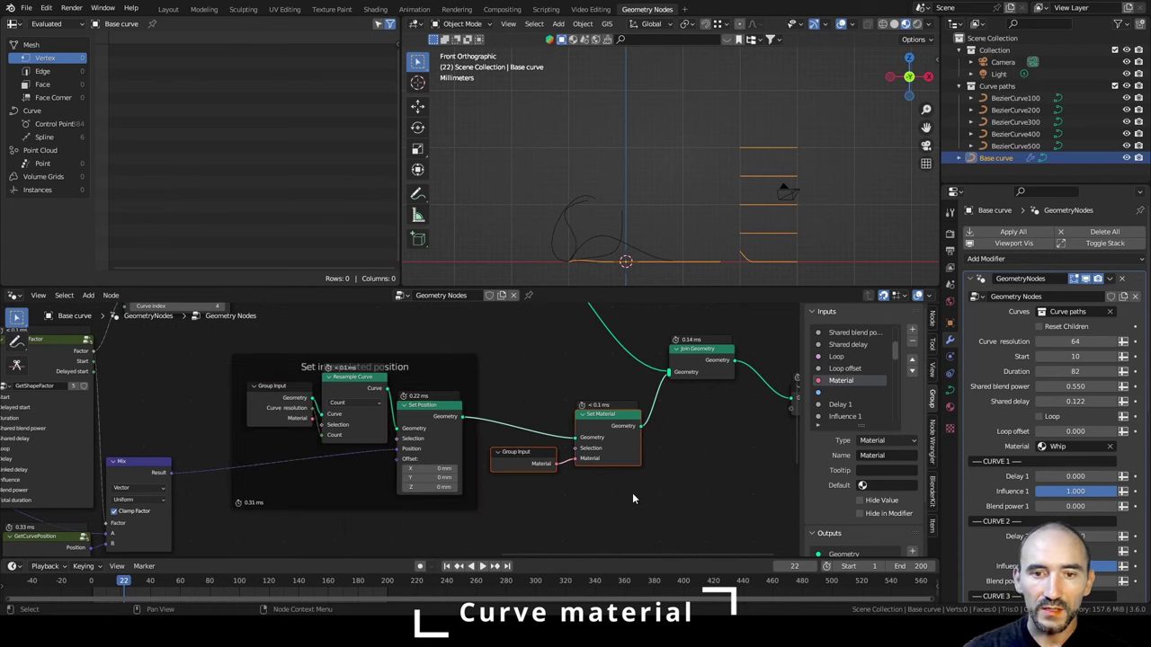
Frame the Set Material node and its Group Input together with the label "Set material".
key(ctrl+j)
key(F2)
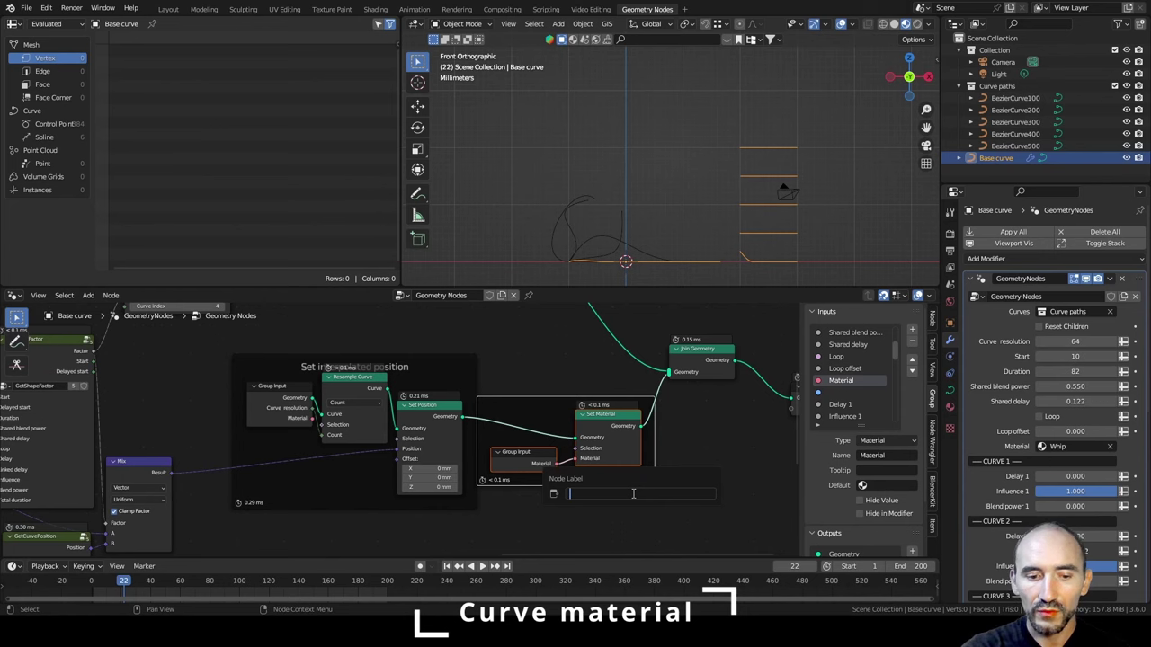
text(Set material)
key(Return)
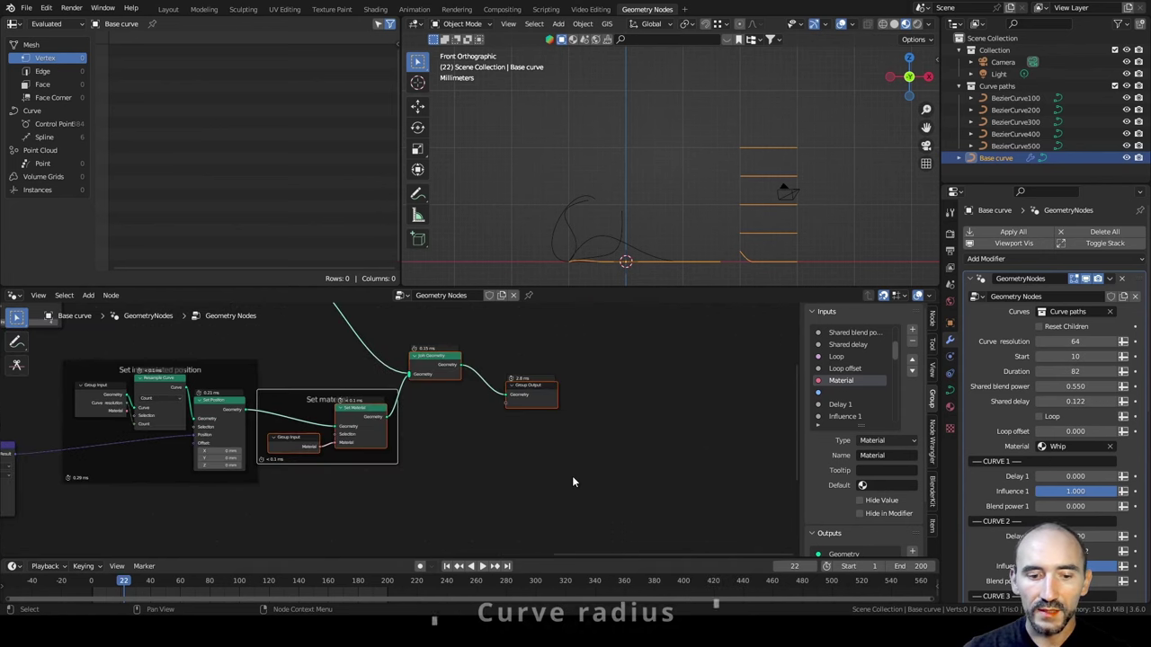
Shift the Set material frame, Join Geometry and Group Output along X, and insert a Set Curve Radius node after Set Position.
key(g)
key(x)
click(673, 366)
key(shift+a)
text(set)
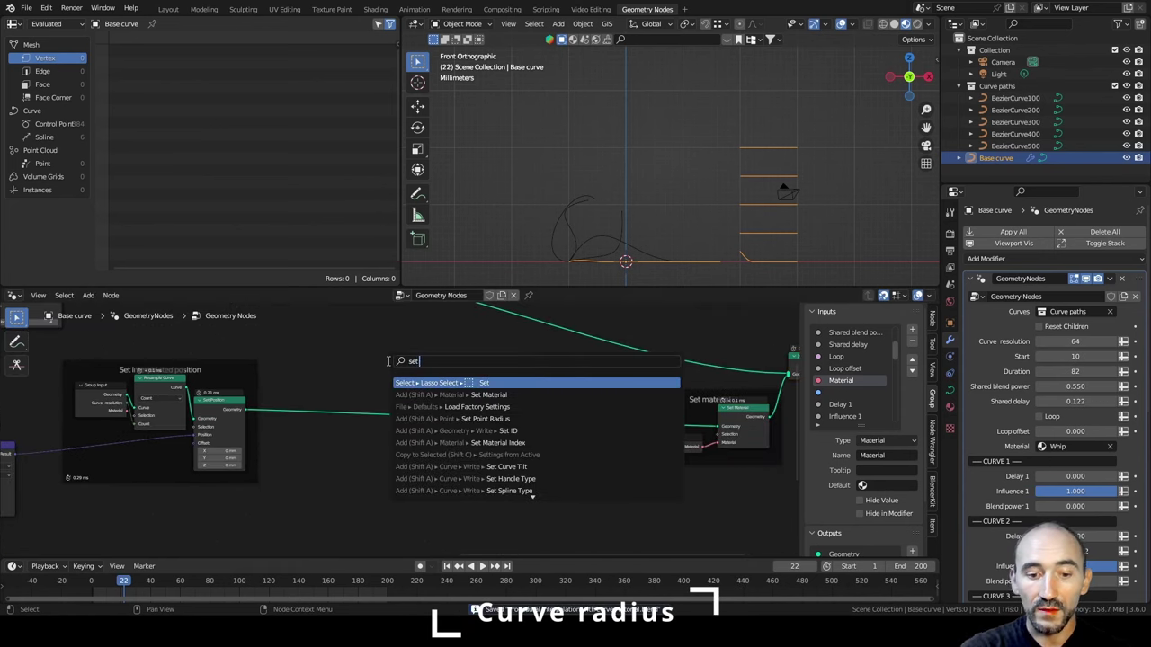
text( currve ra)
key(Return)
click(447, 382)
scroll(404, 430, up, 2)
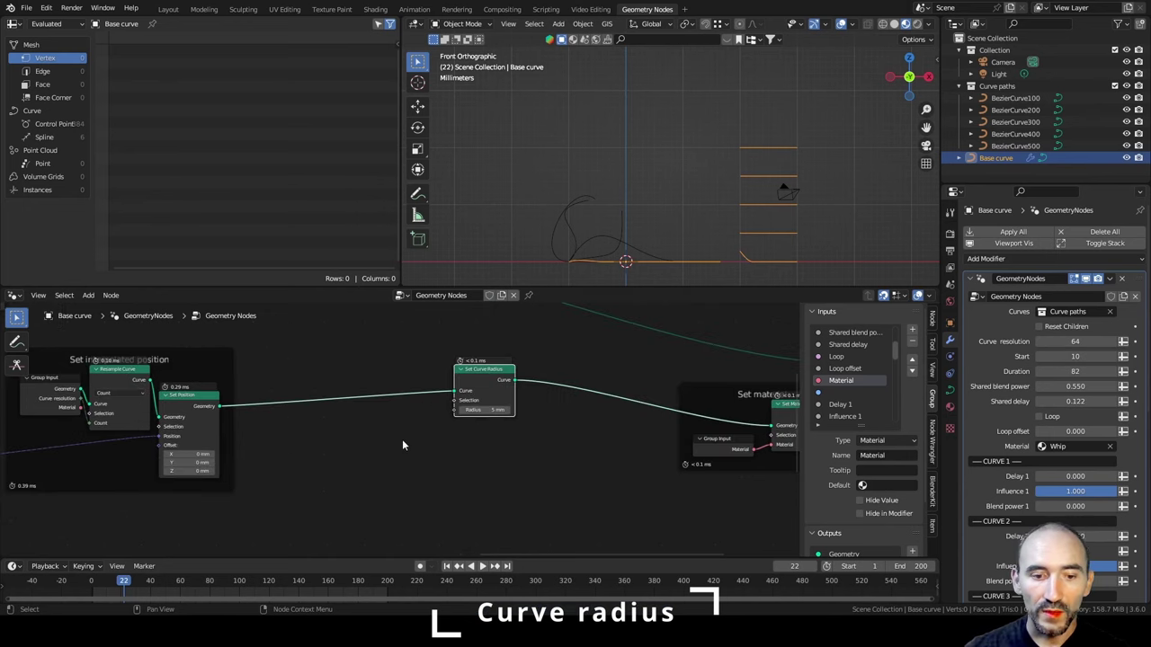
Add a Spline Parameter node before Set Curve Radius and move Set Curve Radius away to leave room between them.
key(F3)
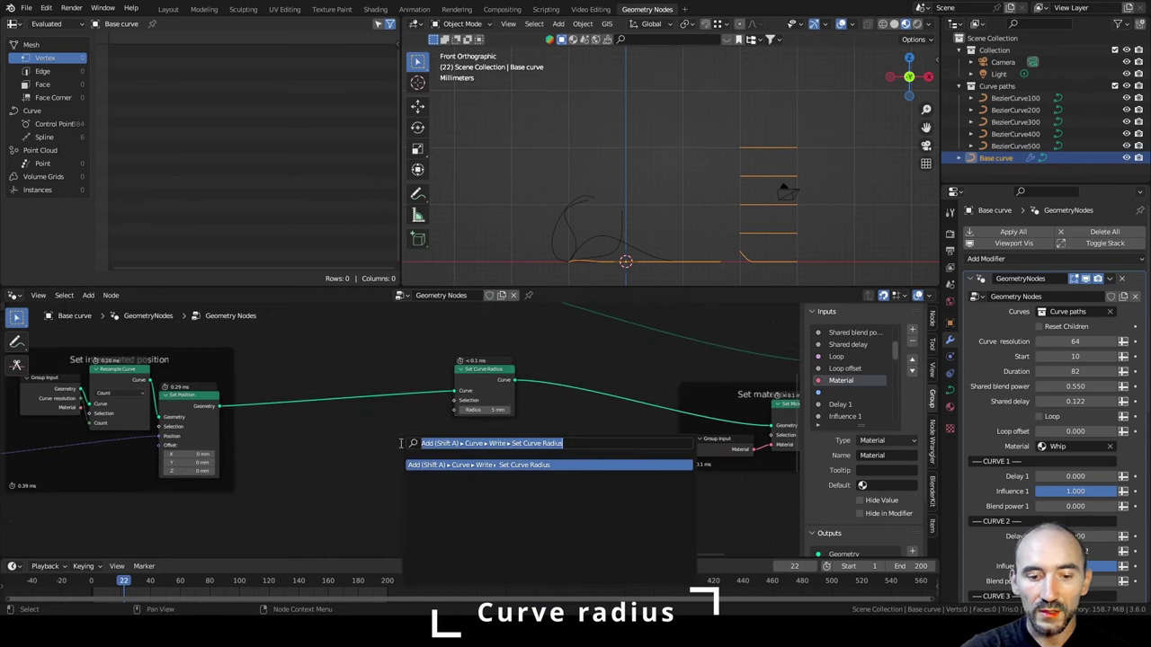
text(spline par)
key(Return)
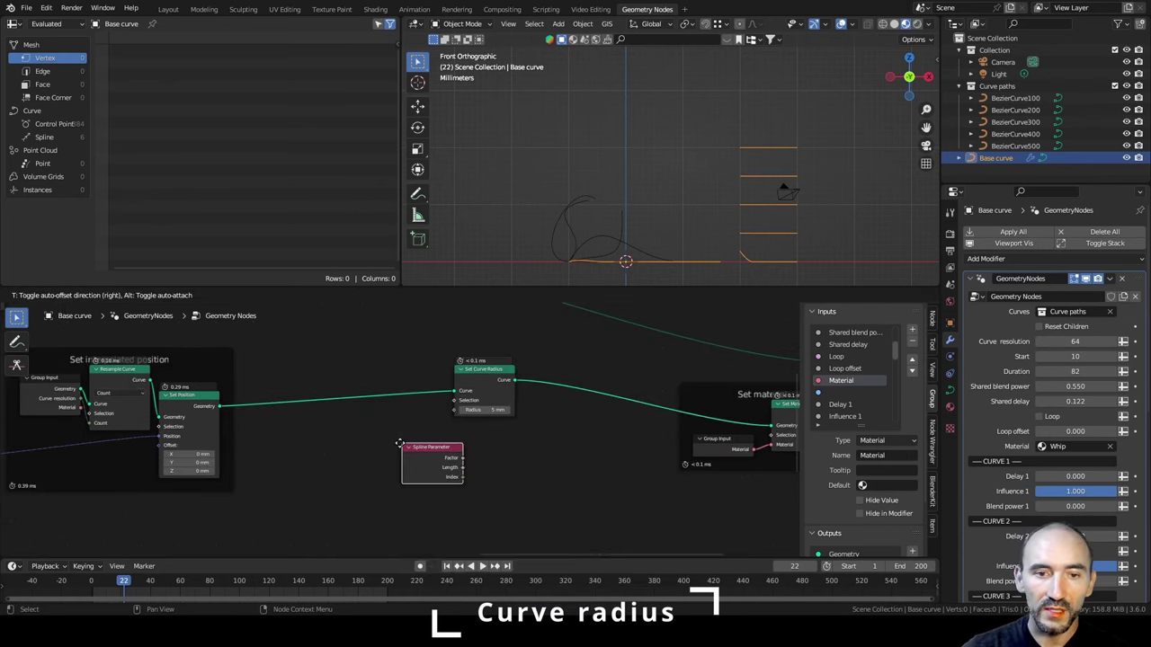
click(304, 415)
drag(481, 377, 525, 381)
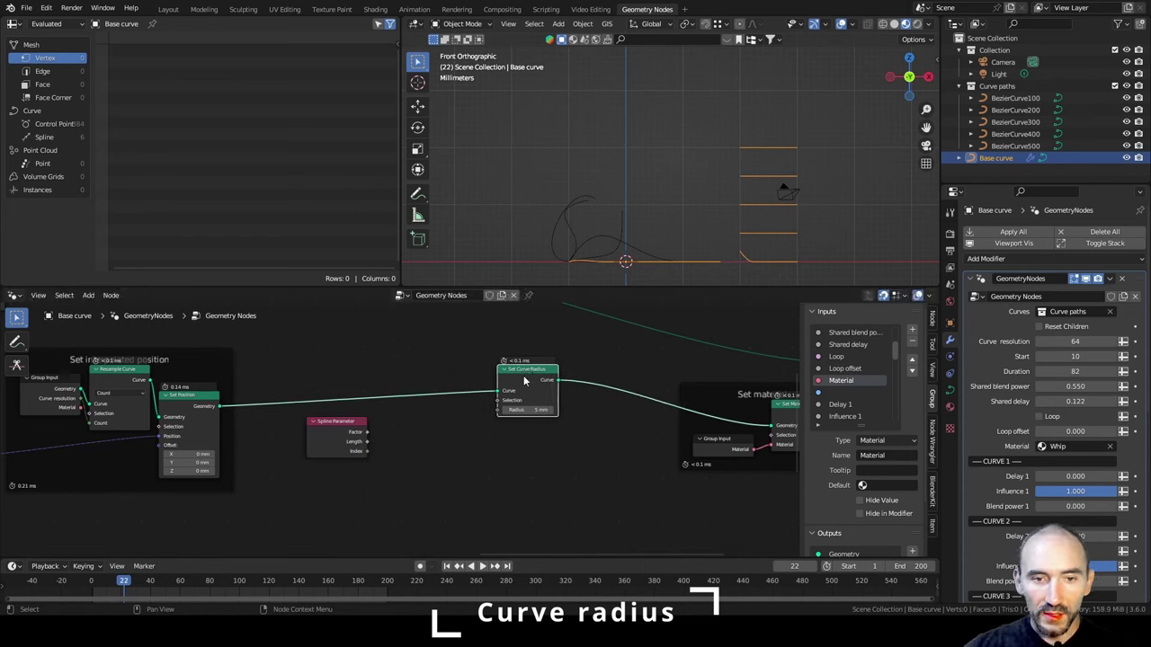
Feed Spline Parameter's Factor through a Map Range node with To Min 1.000 and To Max 0.200 into Set Curve Radius's Radius.
click(368, 434)
drag(340, 432, 402, 445)
click(432, 465)
click(390, 449)
mouse_move(396, 493)
middle_down()
mouse_move(430, 474)
mouse_move(378, 488)
middle_up()
scroll(436, 472, up, 2)
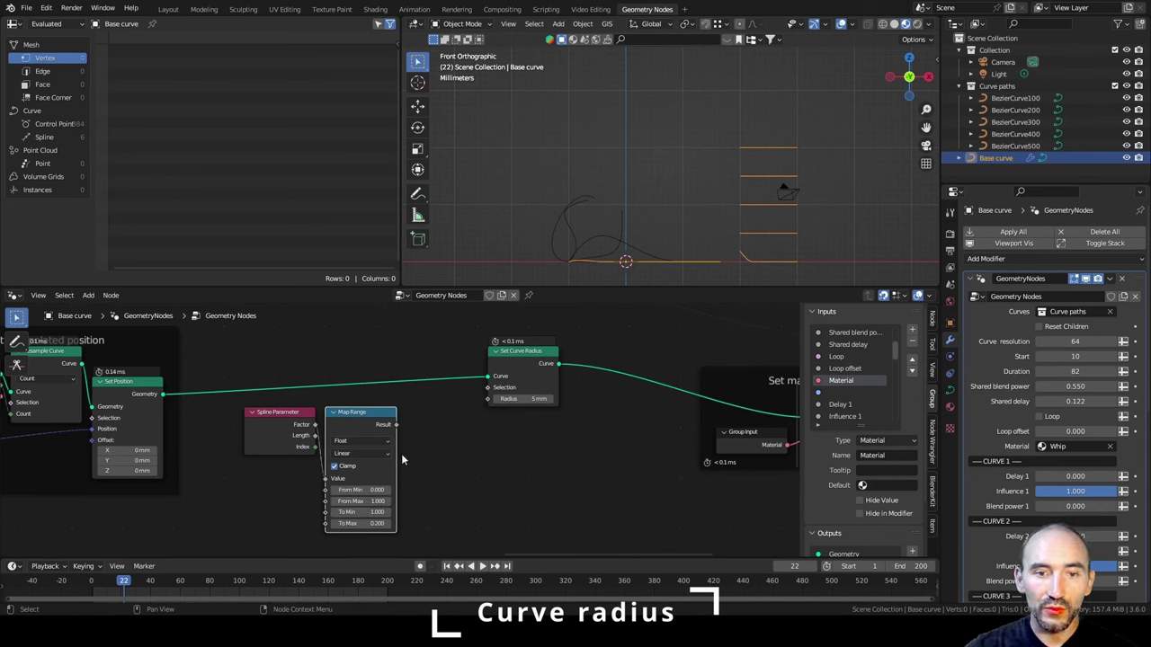
drag(396, 425, 487, 399)
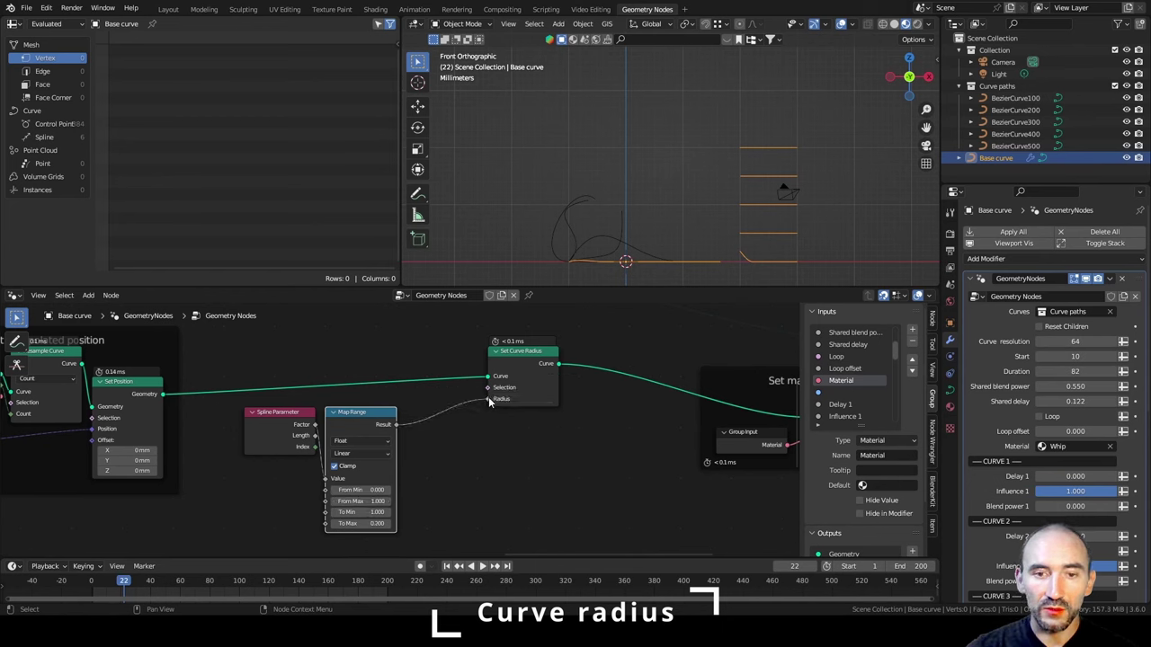
Bring Set Curve Radius close to Map Range and frame it with Spline Parameter and Map Range under the label "Curve radius".
drag(525, 363, 454, 375)
middle_drag(590, 429, 343, 439)
drag(166, 333, 414, 485)
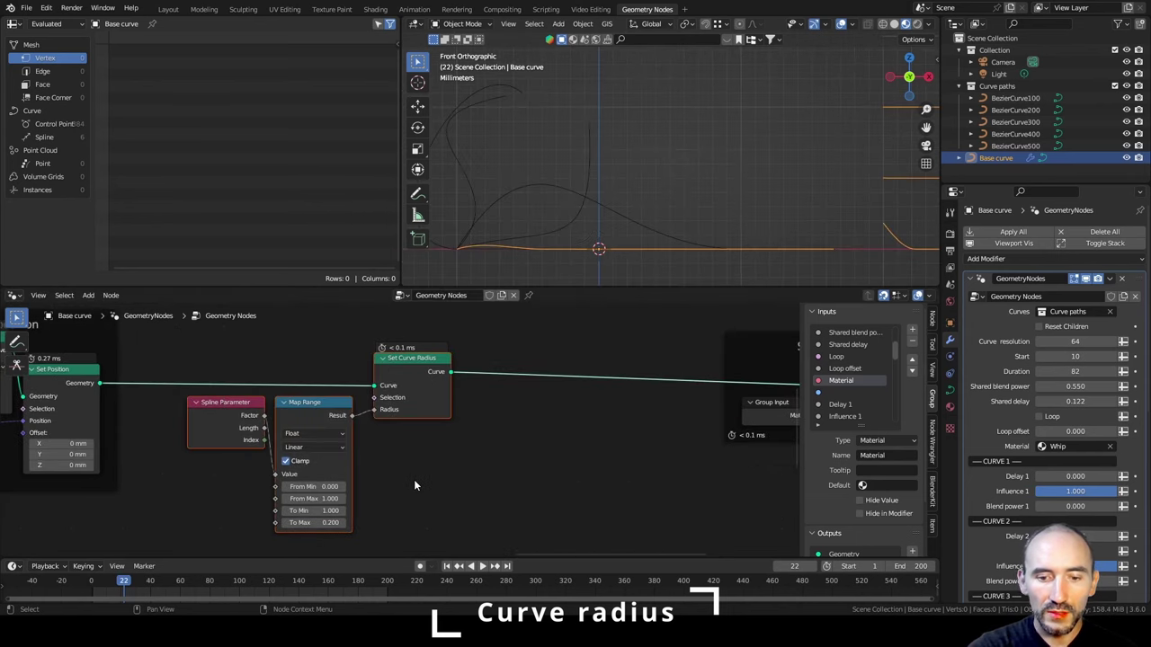
key(ctrl+j)
key(F2)
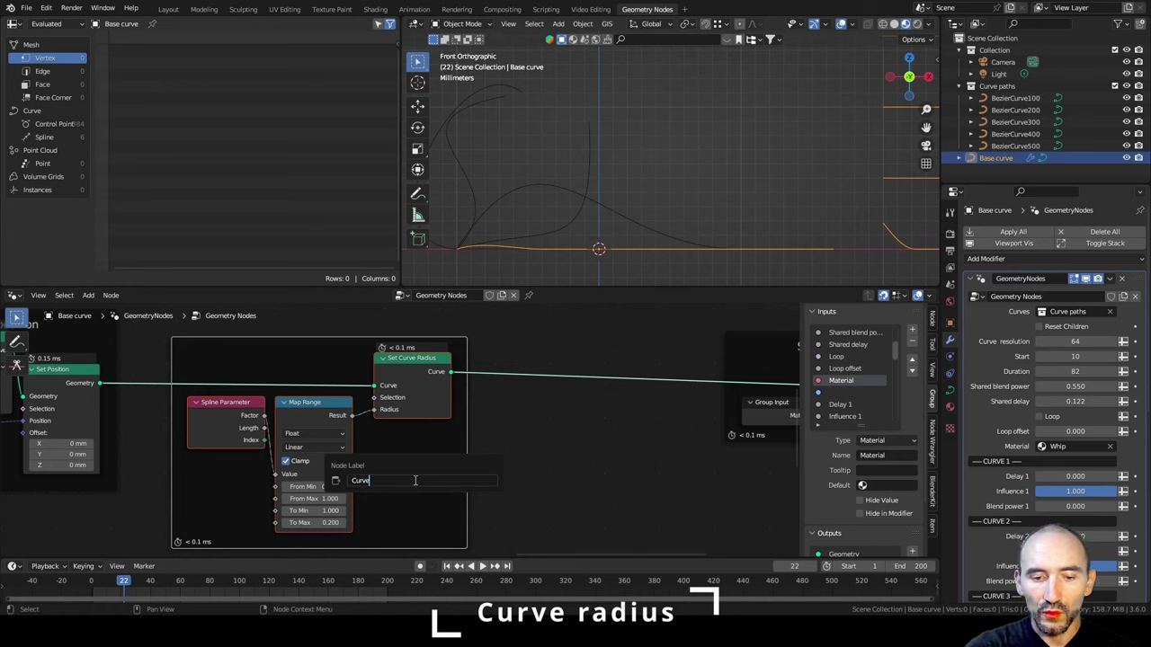
text(Curve radius)
key(Return)
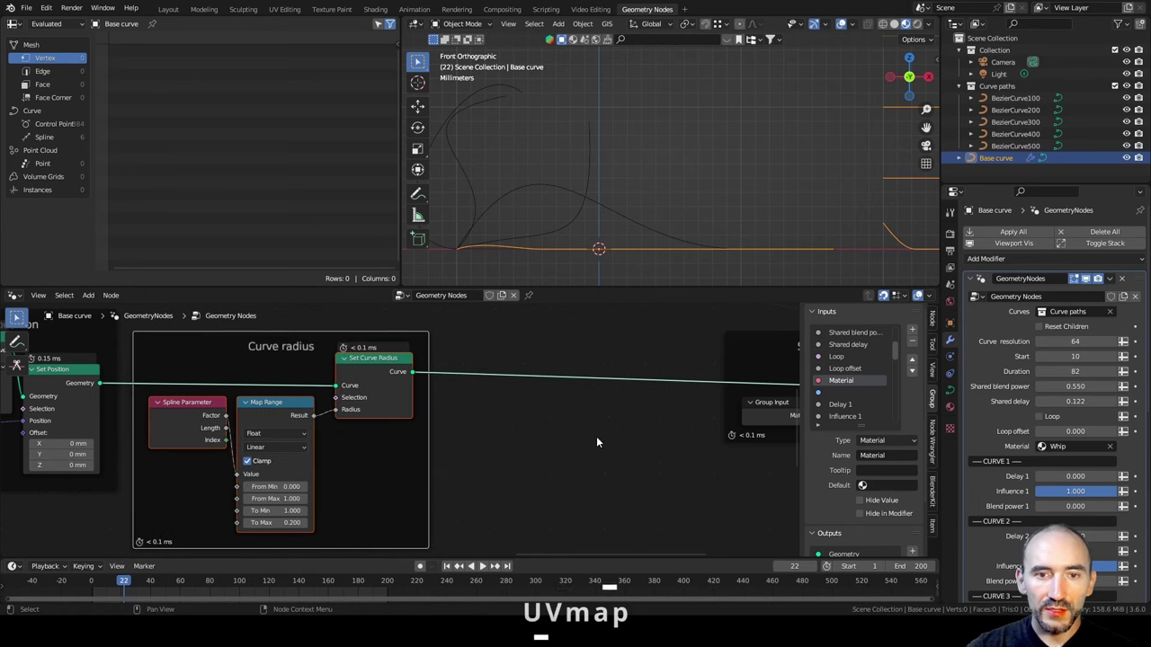
Add a Curve to Mesh node fed by Set Curve Radius's Curve output, placed before the Set material frame.
middle_drag(596, 436, 356, 482)
click(357, 486)
drag(208, 416, 292, 439)
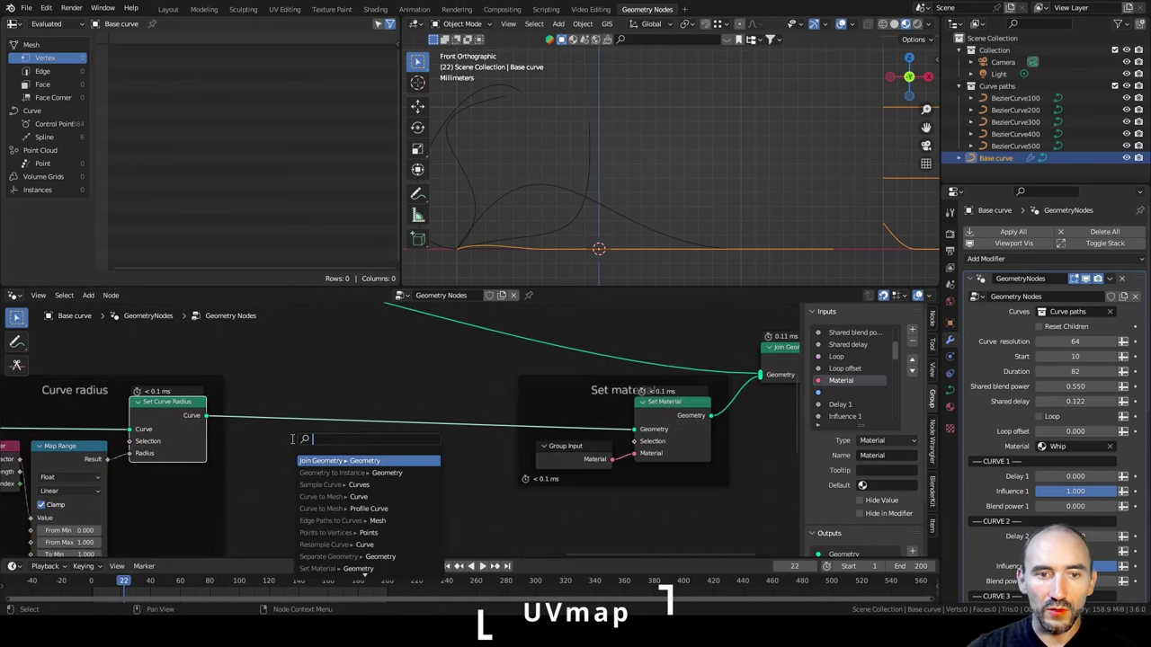
text(curve to me)
key(Return)
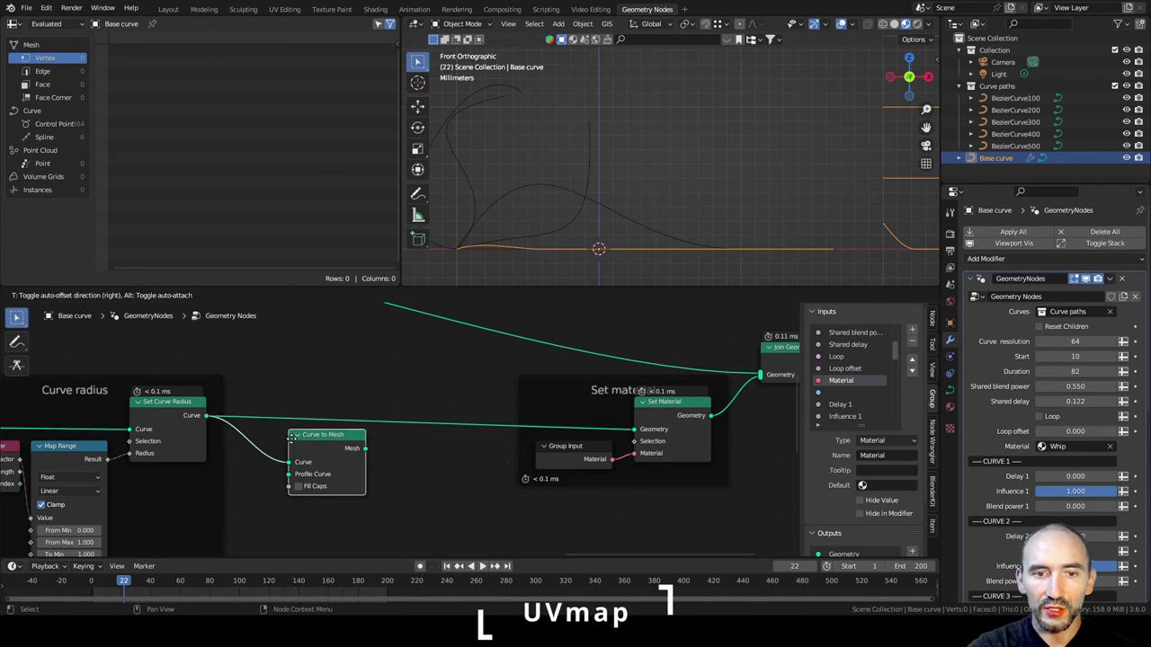
click(422, 399)
Connect a new Curve Circle as Curve to Mesh's Profile Curve, enable Fill Caps, and link the Mesh output to Set Material's Geometry.
key(F3)
text(circle cu)
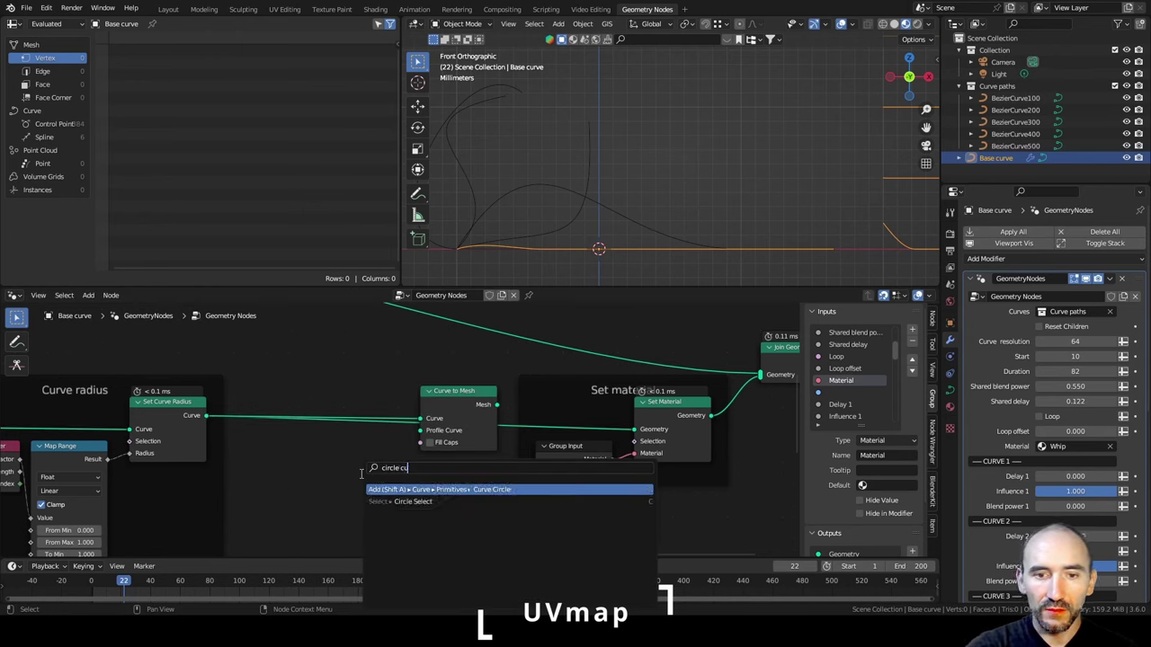
key(Return)
click(321, 433)
drag(398, 449, 420, 431)
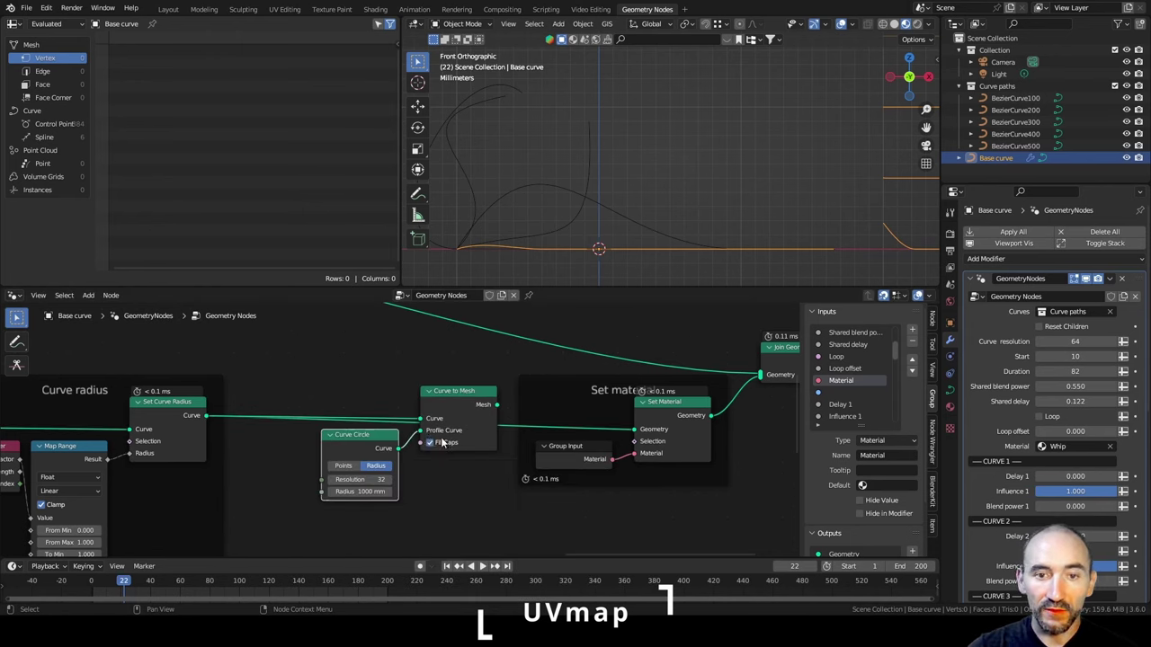
drag(497, 406, 632, 433)
Try a radius of 0.05 mm on the Curve Circle profile and settle on 0.1 mm.
click(441, 520)
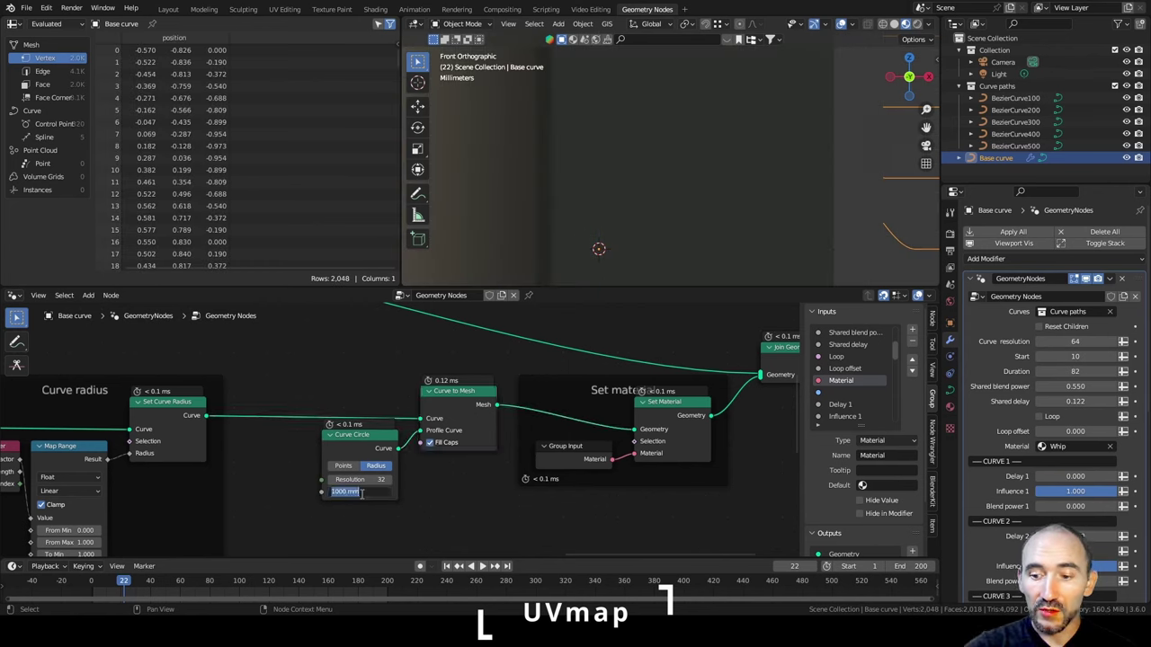
key(Return)
middle_drag(407, 505, 449, 485)
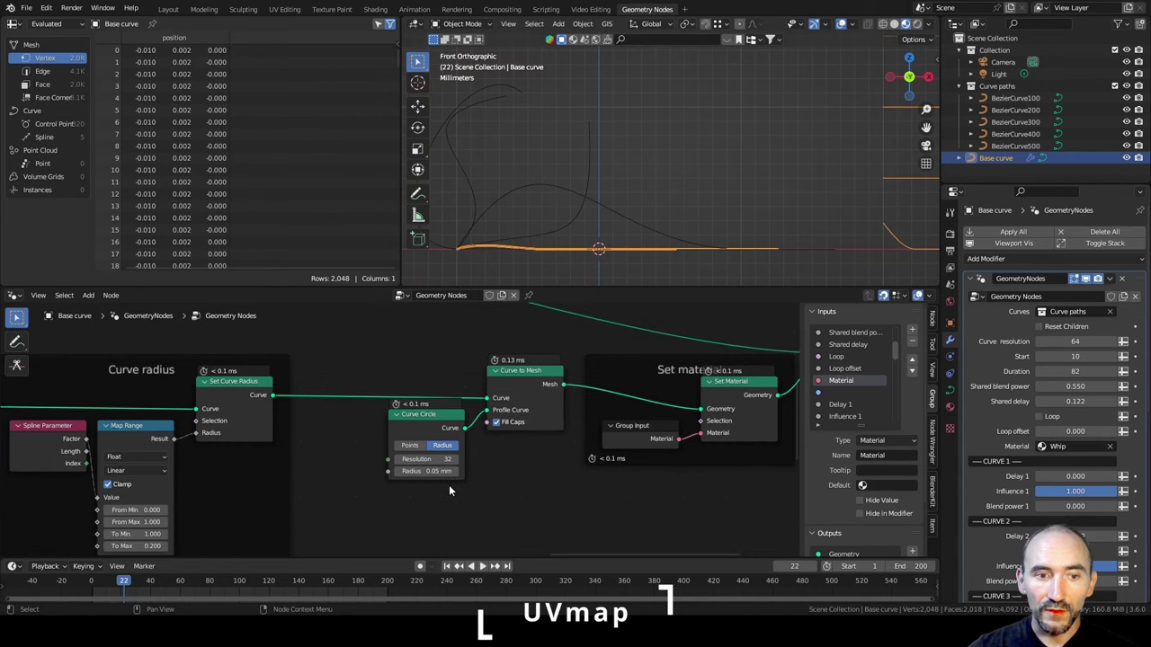
click(429, 470)
text(0.1)
key(Return)
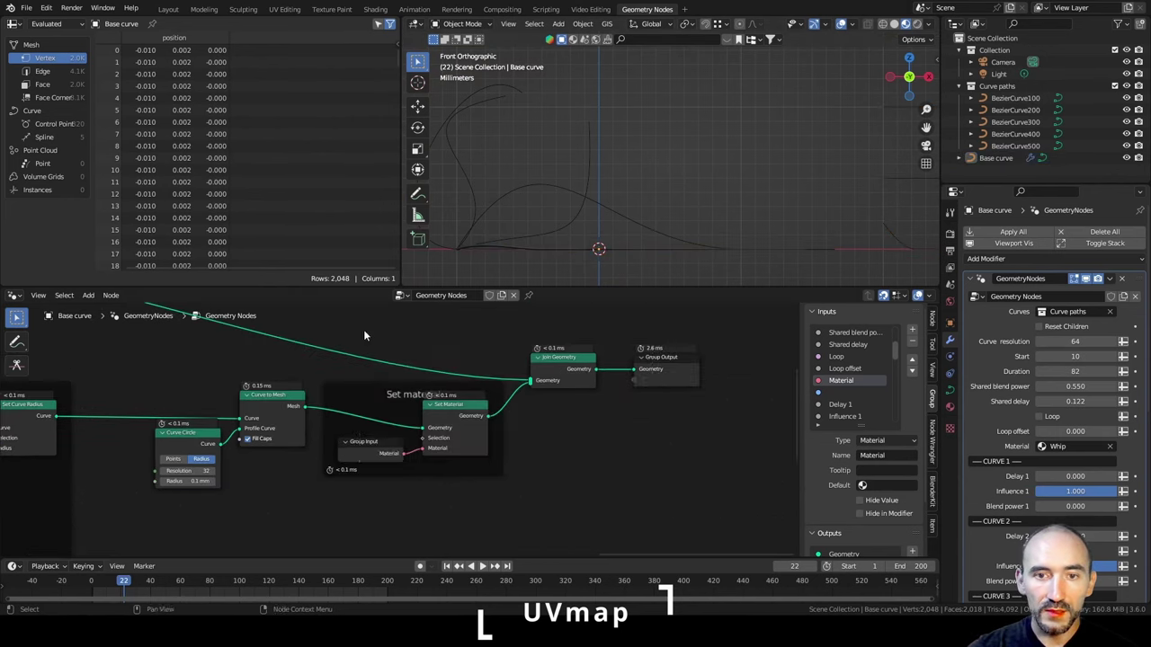
Spread out the Set material frame, output nodes, Curve to Mesh and Curve Circle to make room before Curve to Mesh.
drag(358, 329, 707, 483)
key(g)
click(736, 434)
middle_drag(368, 432, 535, 427)
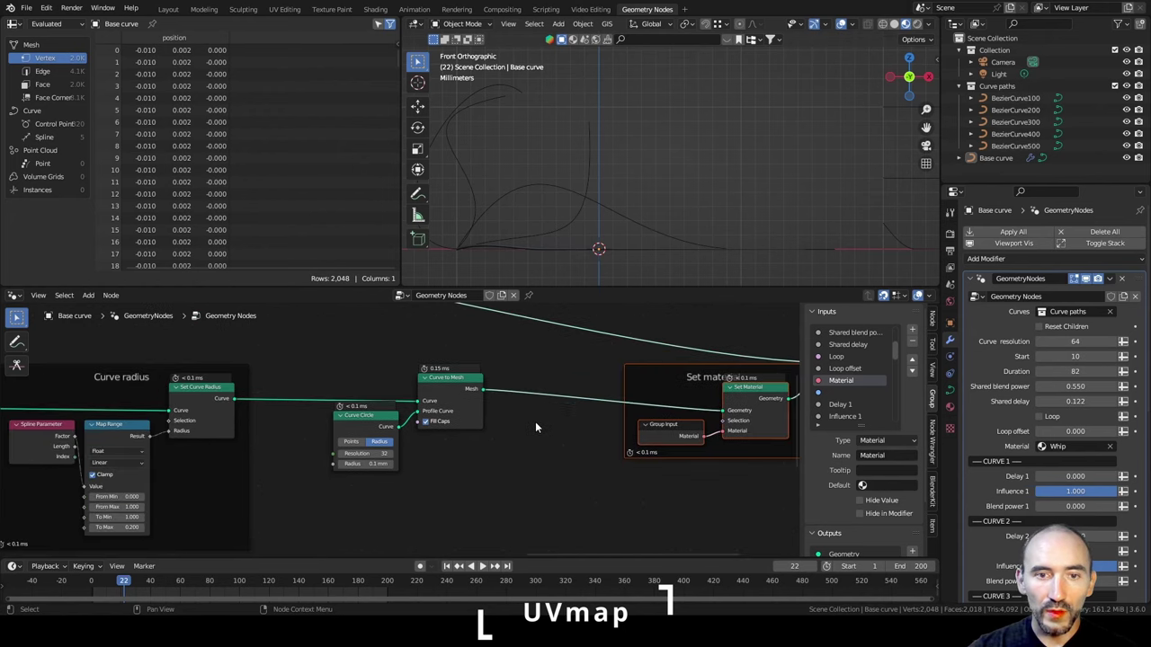
drag(446, 384, 539, 384)
drag(349, 426, 313, 462)
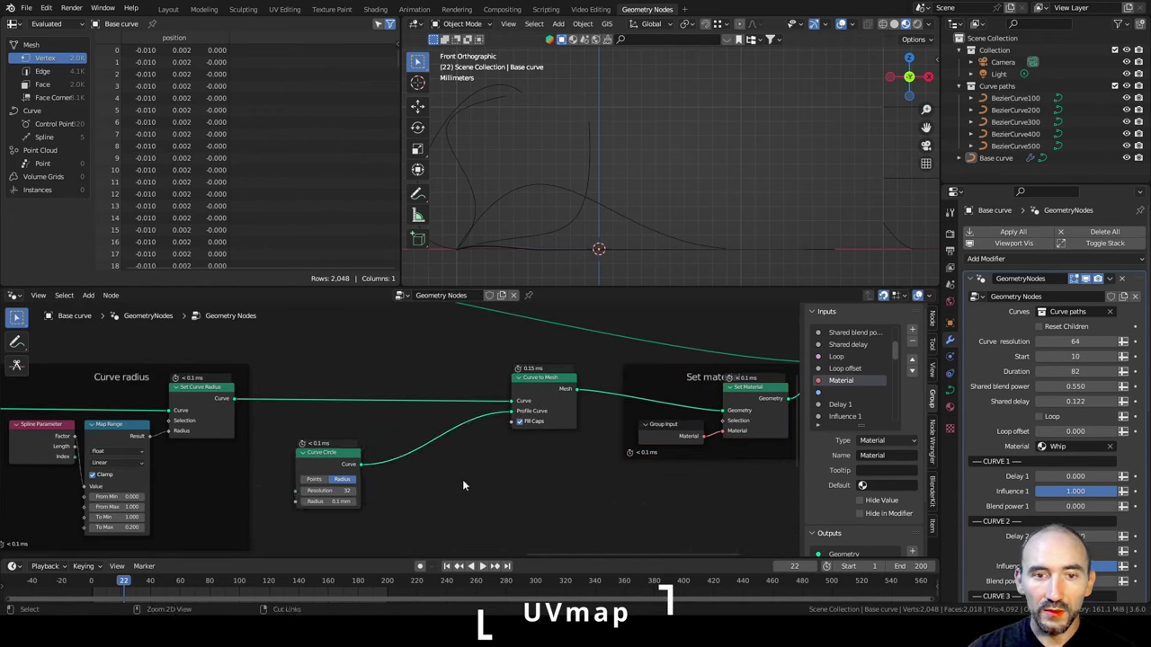
Save the file and insert a Capture Attribute node between Set Curve Radius and Curve to Mesh.
key(ctrl+s)
key(shift+a)
text(captu)
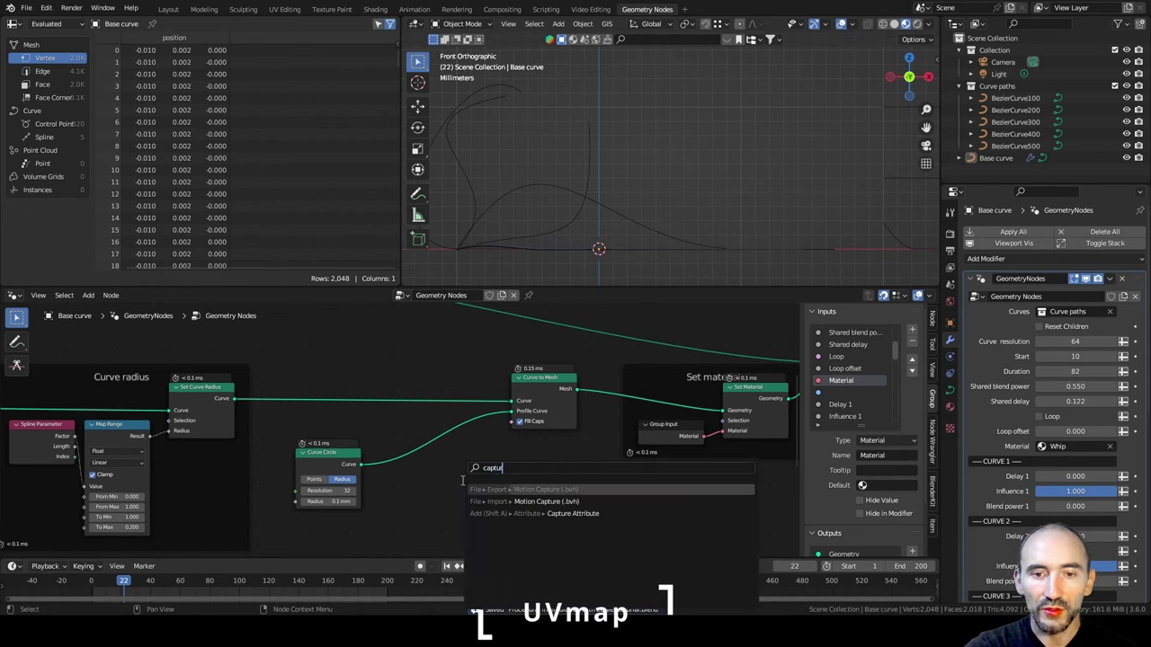
key(Return)
click(370, 347)
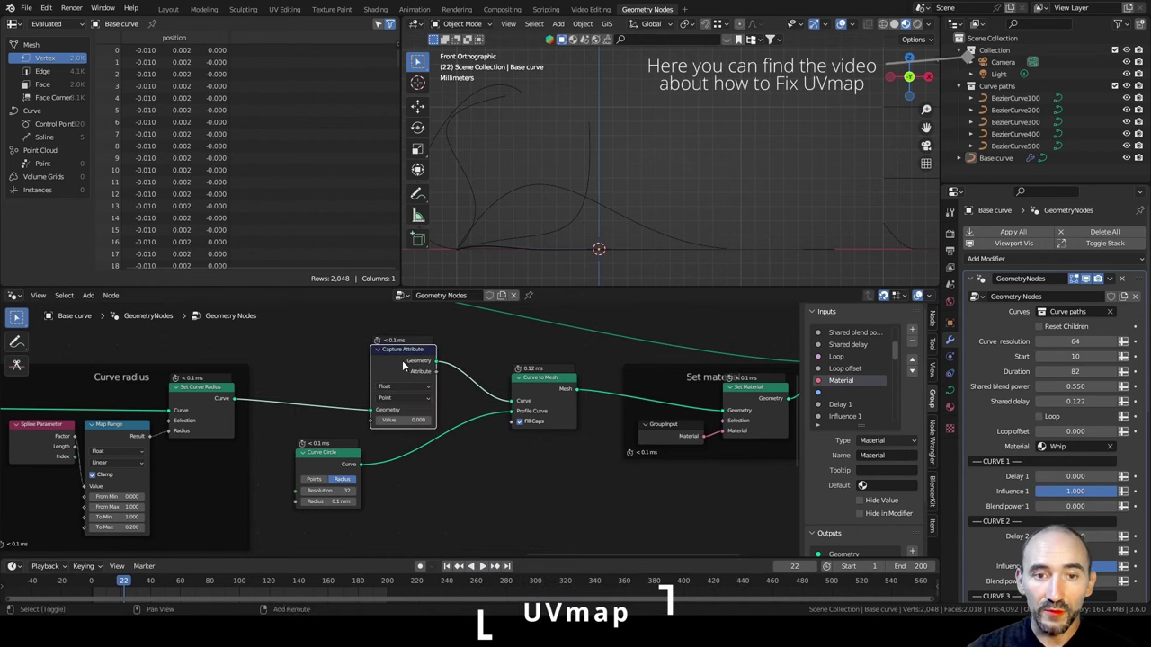
Duplicate the Capture Attribute node onto the link between Curve Circle and Profile Curve, aligning it under the original.
key(shift+d)
click(406, 449)
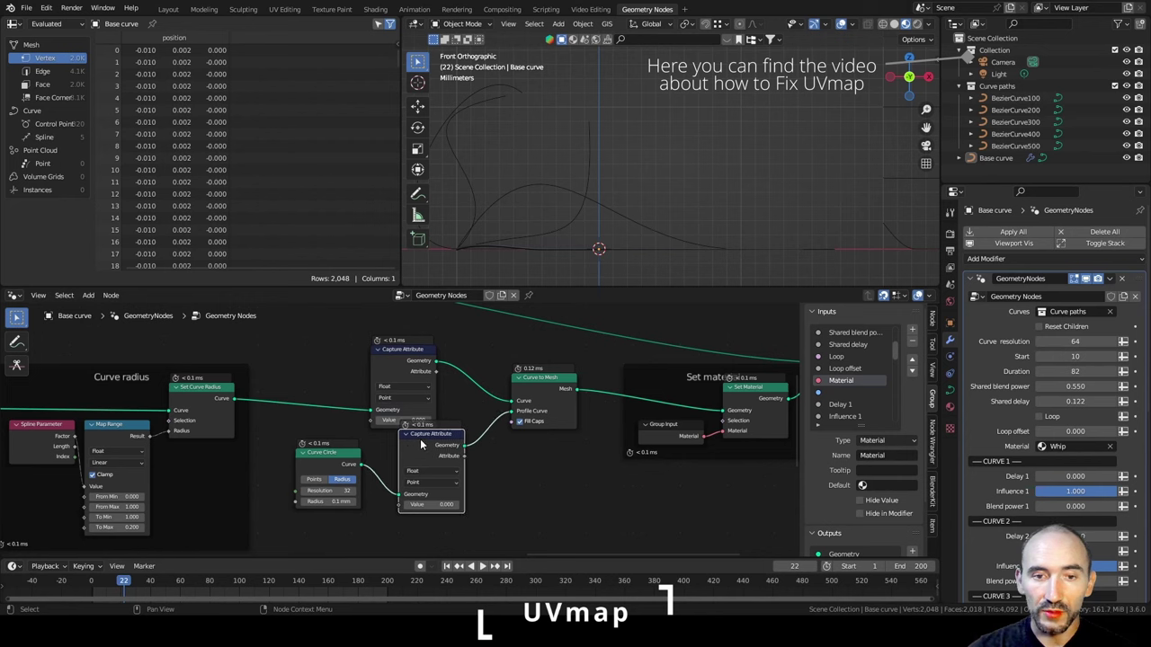
drag(423, 445, 393, 458)
click(393, 459)
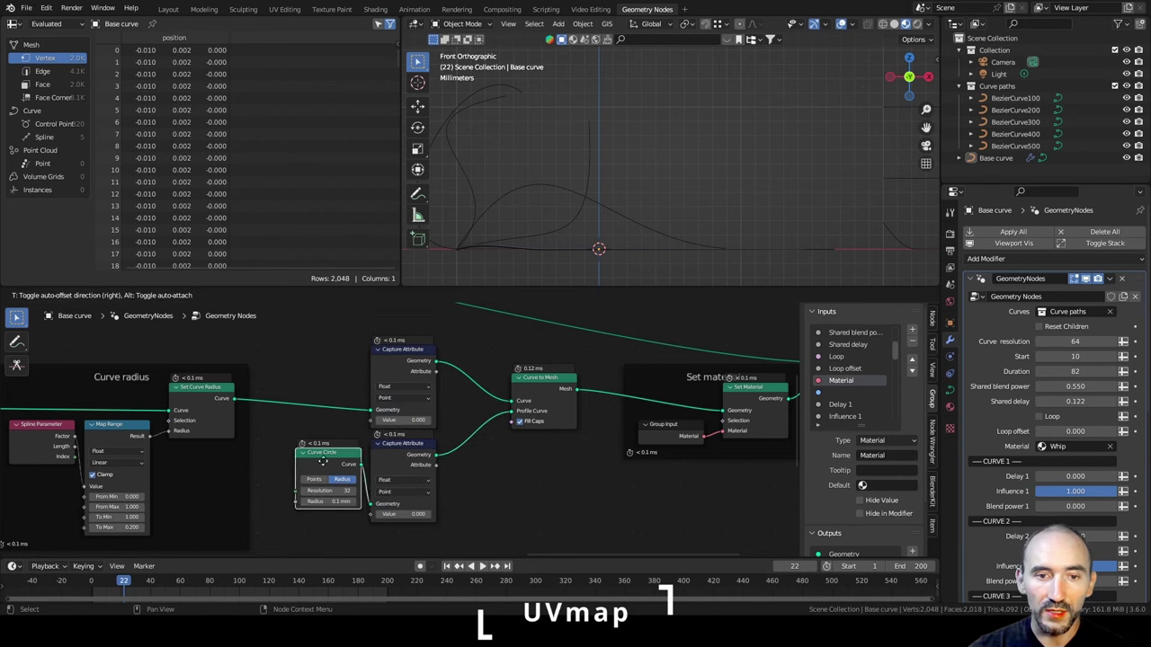
click(482, 467)
Add a second Spline Parameter node and place it above Curve Circle, beside the Capture Attribute nodes.
key(F3)
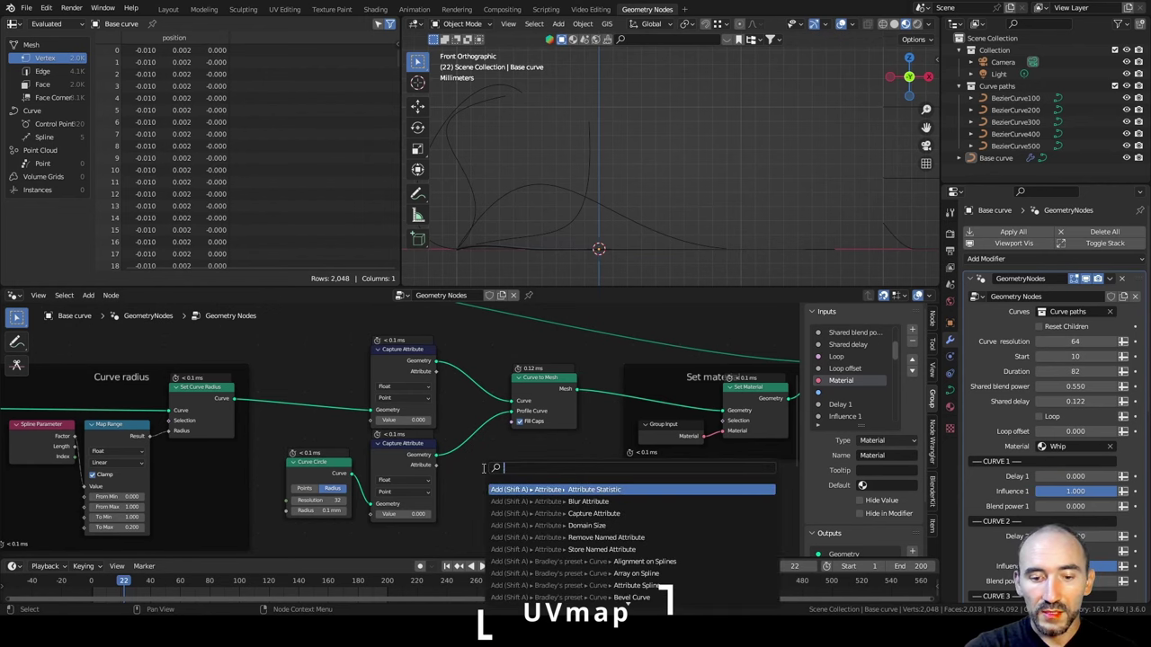
text(spline param)
key(Return)
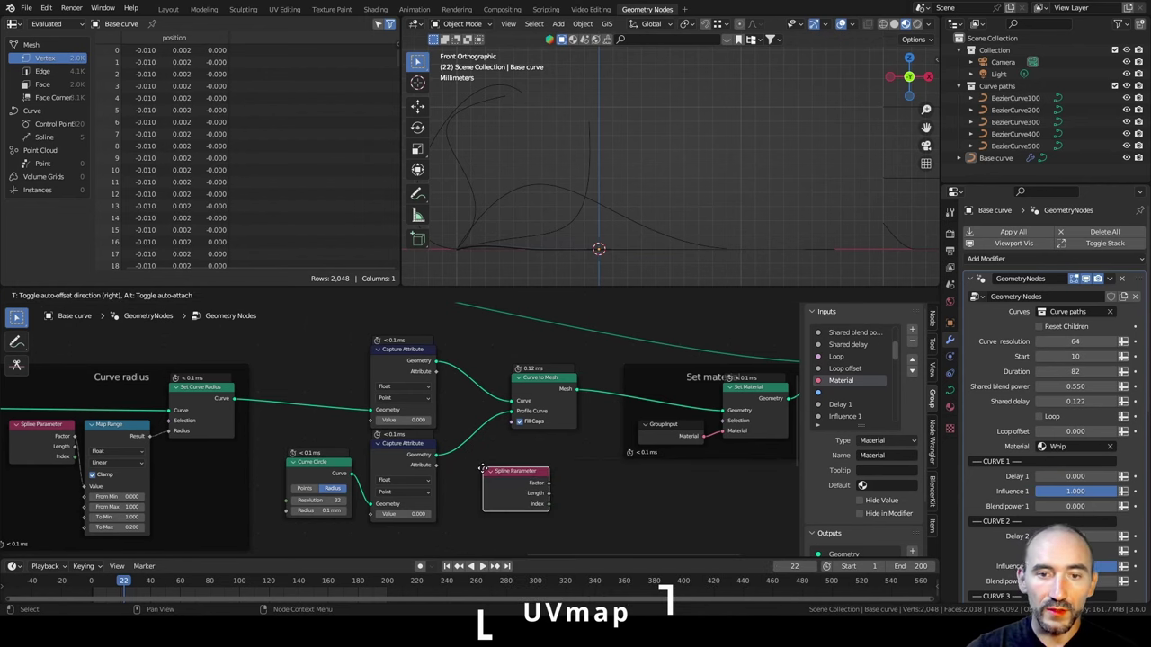
click(280, 422)
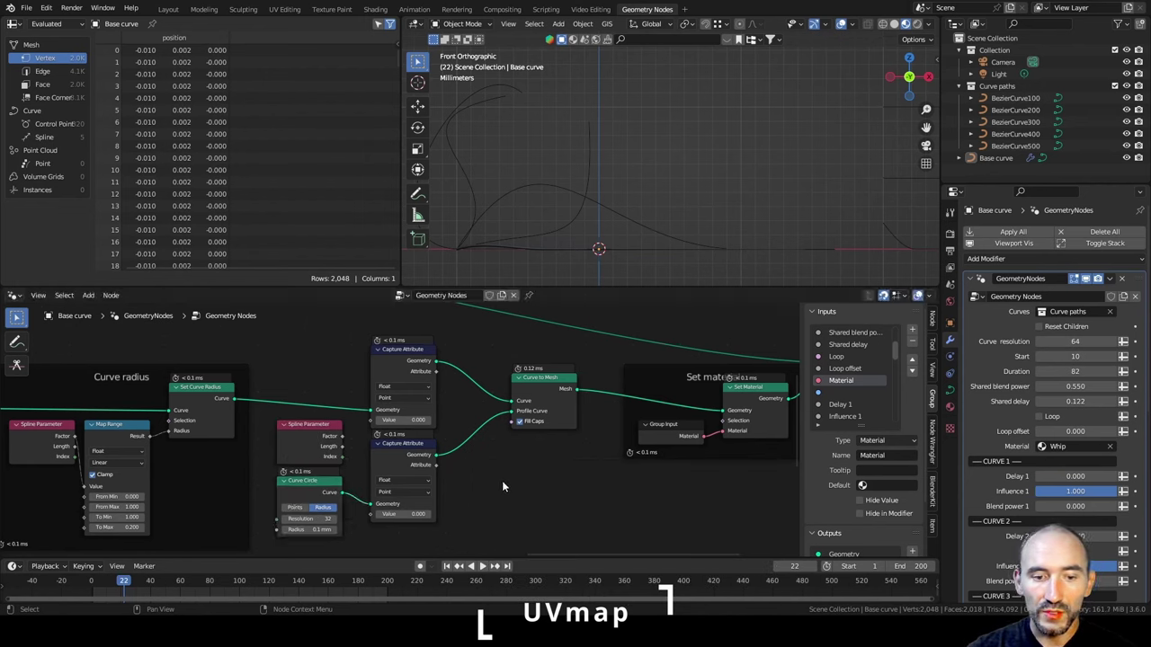
Add a Combine XYZ node below Curve to Mesh, beyond the Capture Attribute nodes.
key(F3)
text(combine xyz)
key(Return)
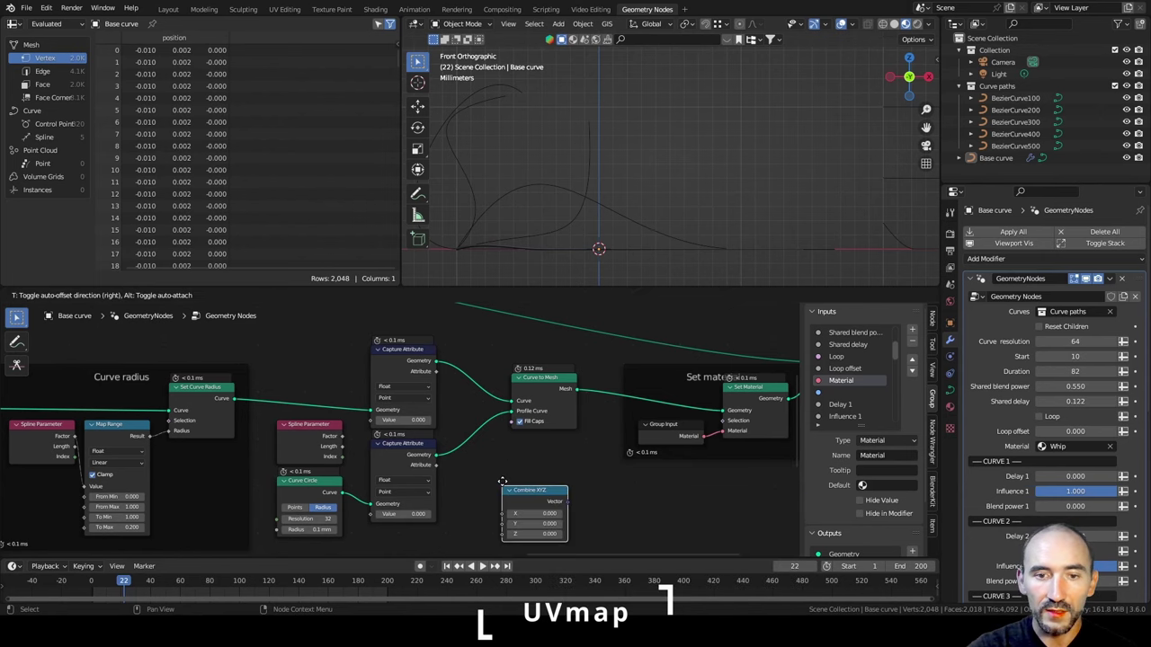
click(493, 445)
Link Spline Parameter's Factor to both Capture Attribute values, and the curve and profile attributes to Combine XYZ's X and Y.
scroll(500, 469, up, 1)
drag(440, 366, 501, 491)
drag(387, 448, 367, 419)
drag(337, 436, 369, 532)
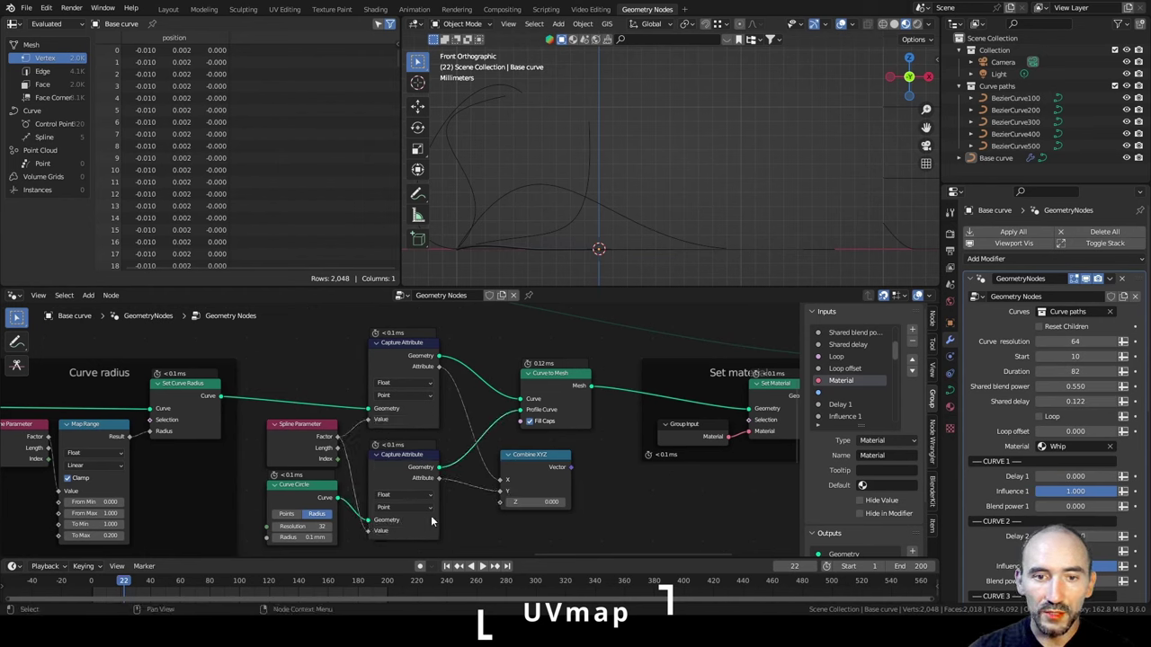
Add a Store Named Attribute node fed by Combine XYZ's Vector output and name its attribute UVmap.
middle_drag(588, 483, 527, 478)
drag(485, 452, 501, 497)
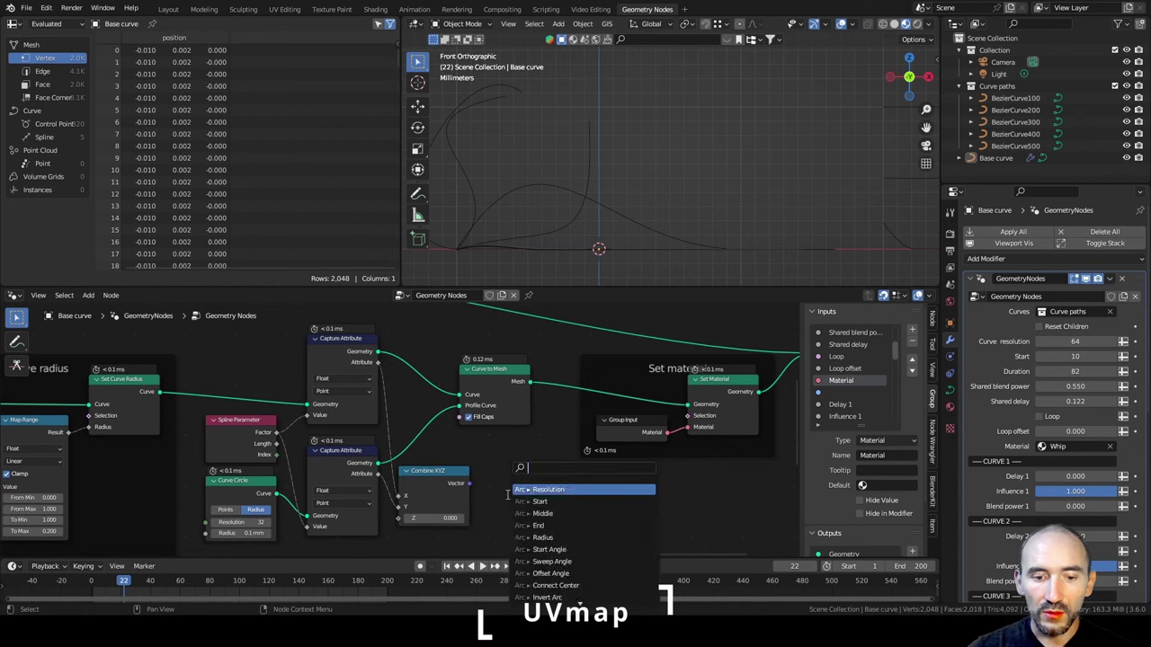
text(store)
key(Return)
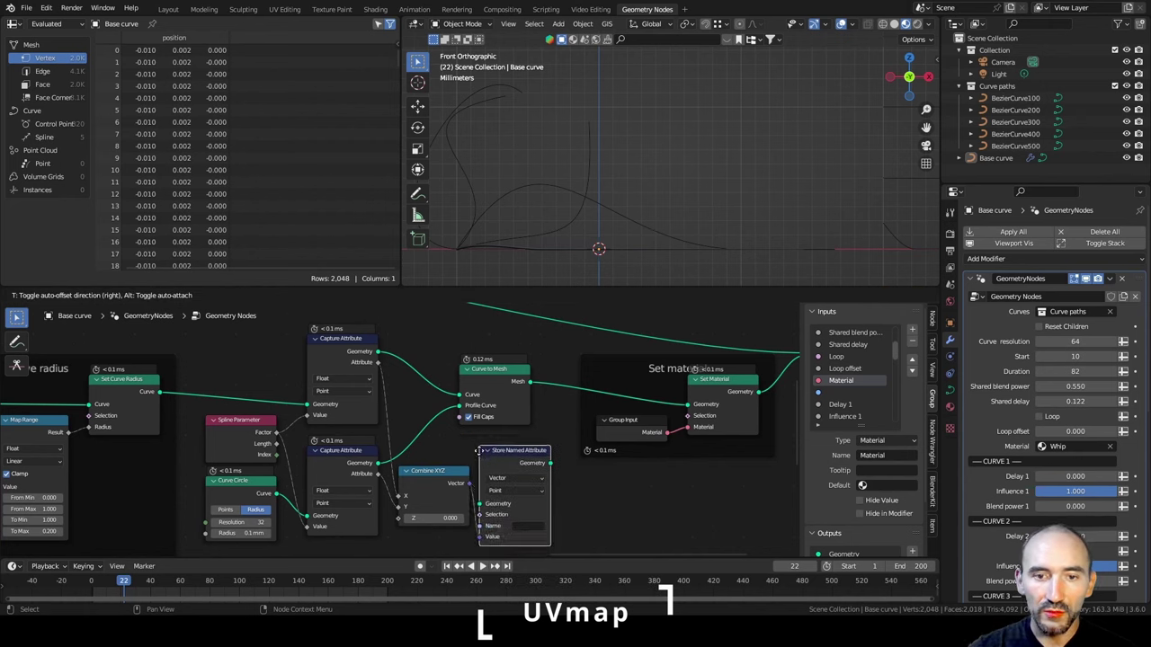
click(485, 449)
click(521, 528)
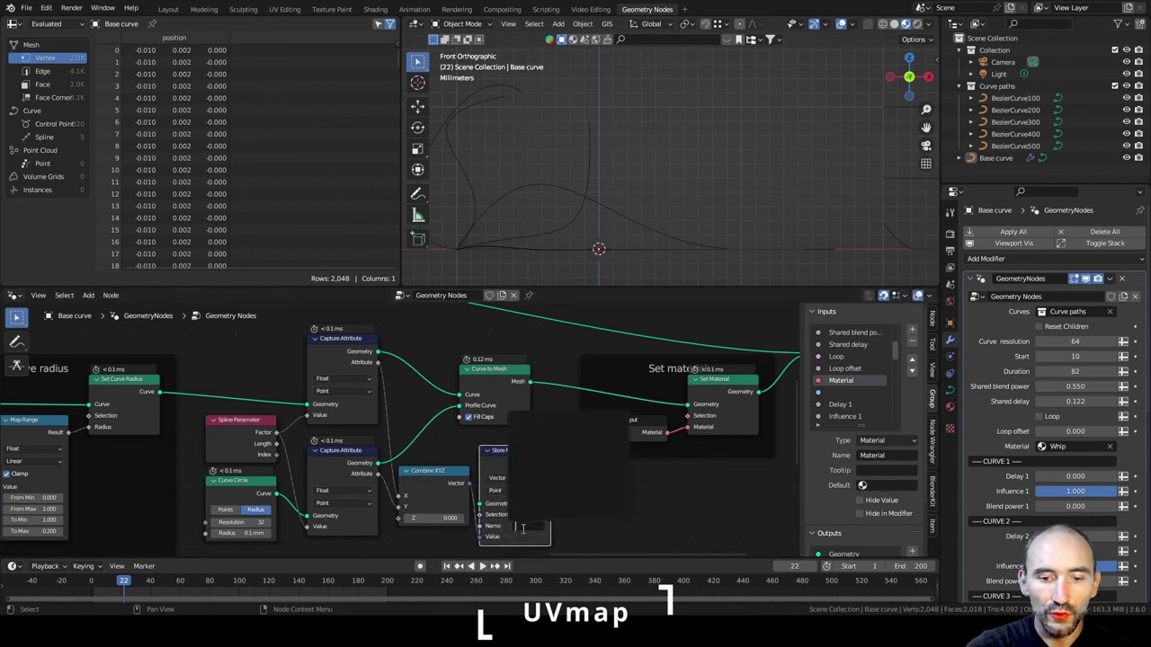
text(UVmap)
key(Return)
Shift the Set material frame, Join Geometry and Group Output sideways to make room beside the Store Named Attribute node.
scroll(335, 412, down, 5)
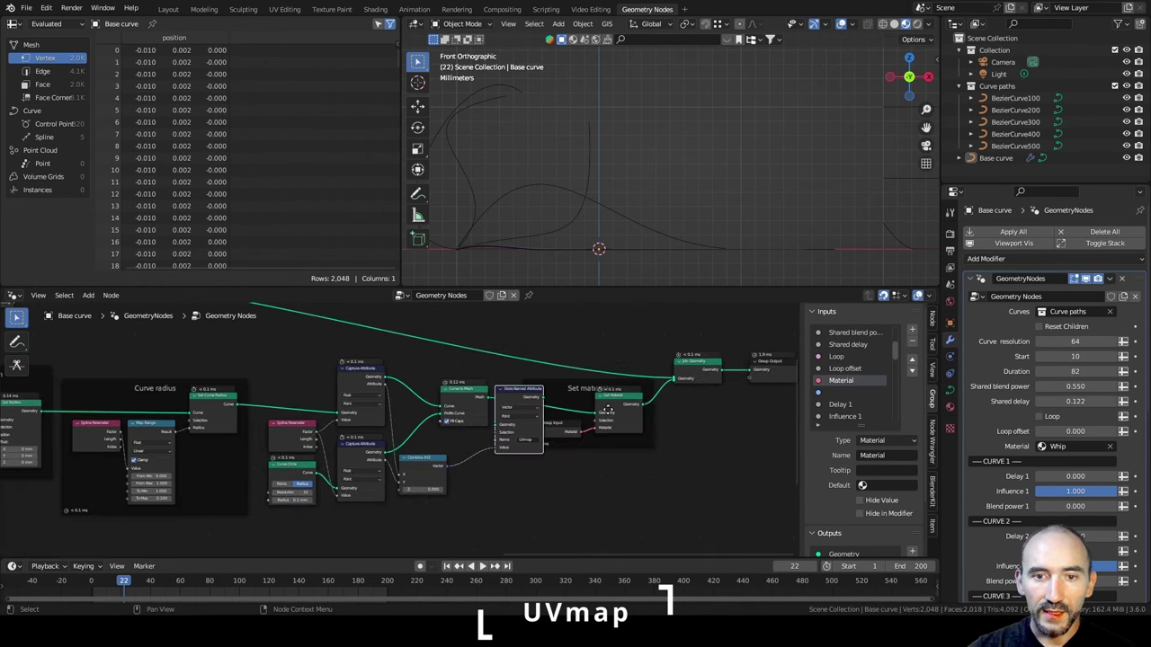
drag(312, 364, 559, 497)
key(g)
key(x)
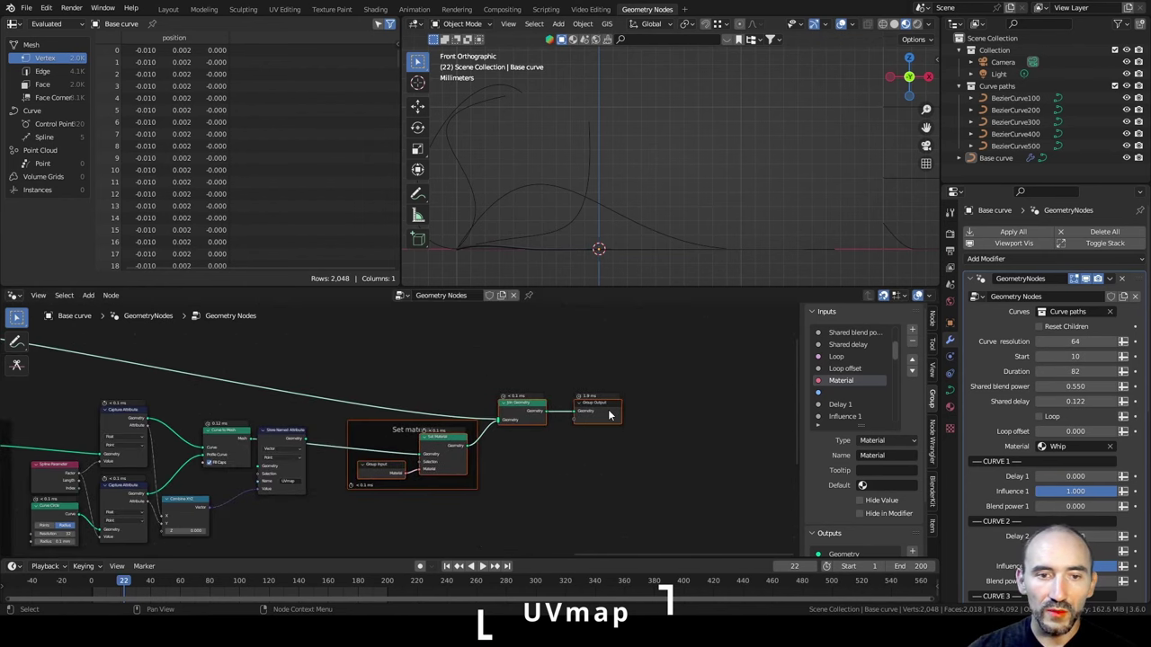
click(617, 413)
Route Curve to Mesh's Mesh output through Store Named Attribute's Geometry into the Set Material node.
scroll(431, 433, up, 7)
middle_drag(144, 409, 246, 407)
click(246, 406)
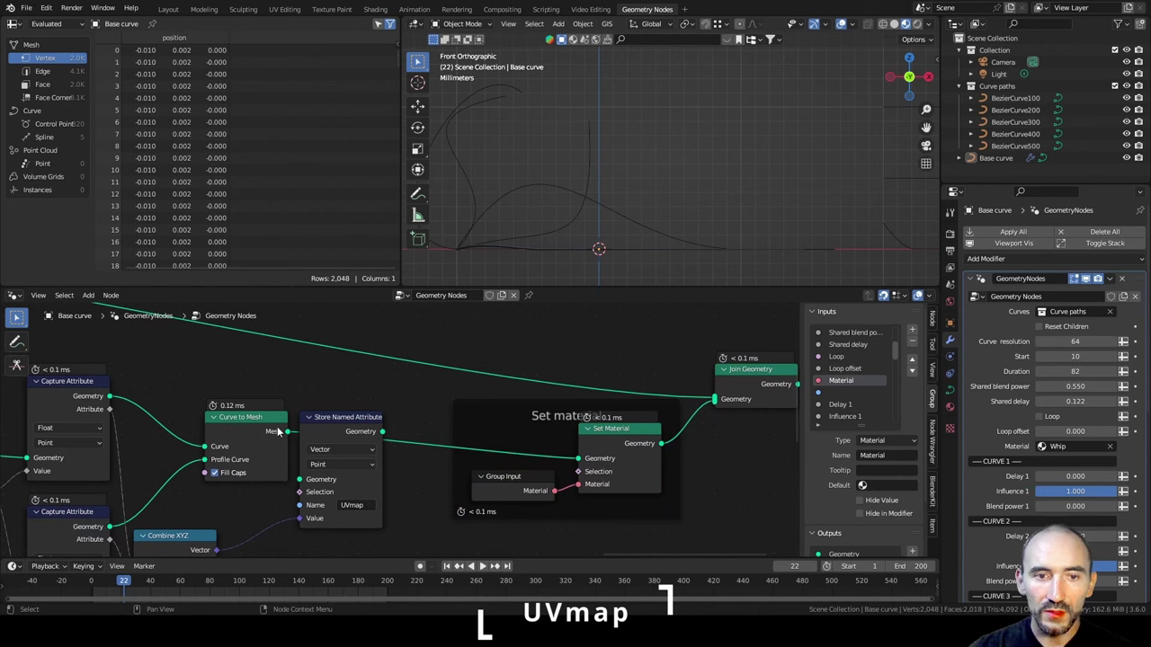
drag(347, 420, 360, 407)
drag(288, 432, 314, 468)
drag(394, 420, 502, 447)
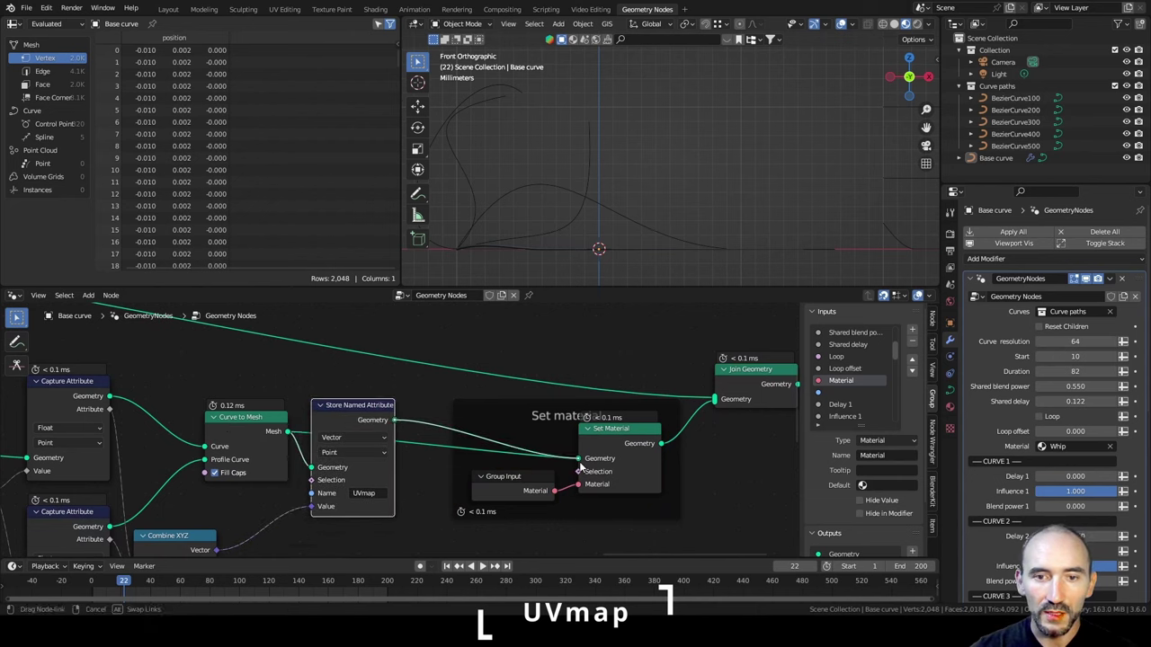
drag(580, 467, 578, 460)
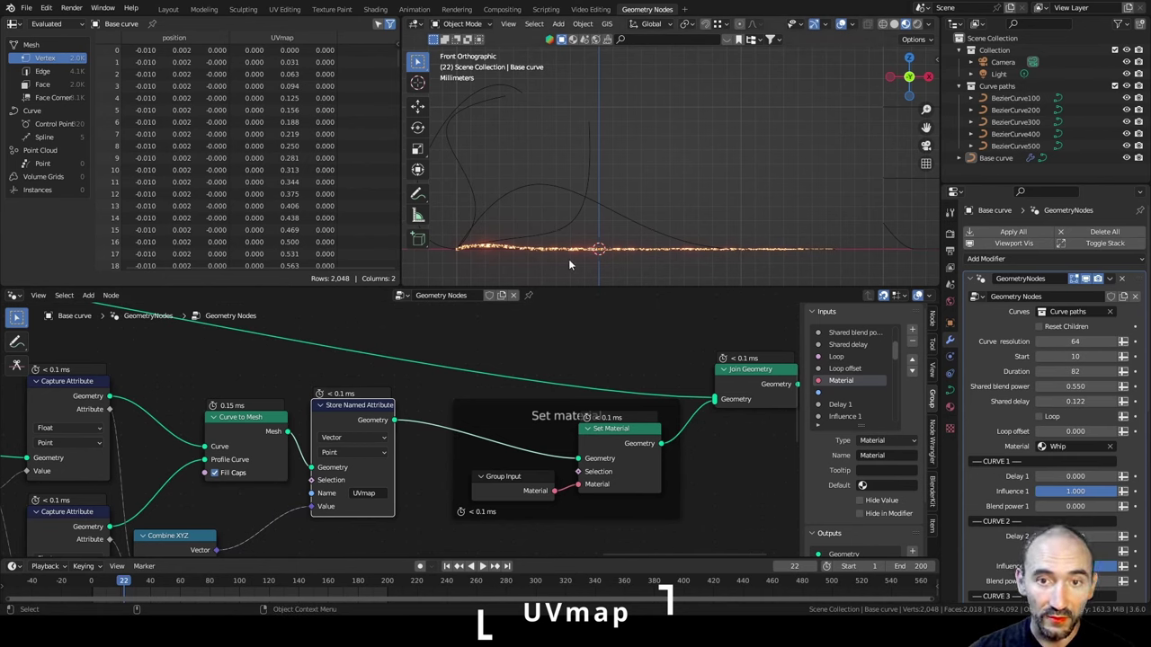
Tighten the layout by moving Store Named Attribute beside Curve to Mesh, and Spline Parameter and Curve Circle toward the Capture Attribute nodes.
scroll(275, 350, down, 2)
middle_drag(275, 350, 483, 321)
drag(525, 387, 454, 388)
click(505, 490)
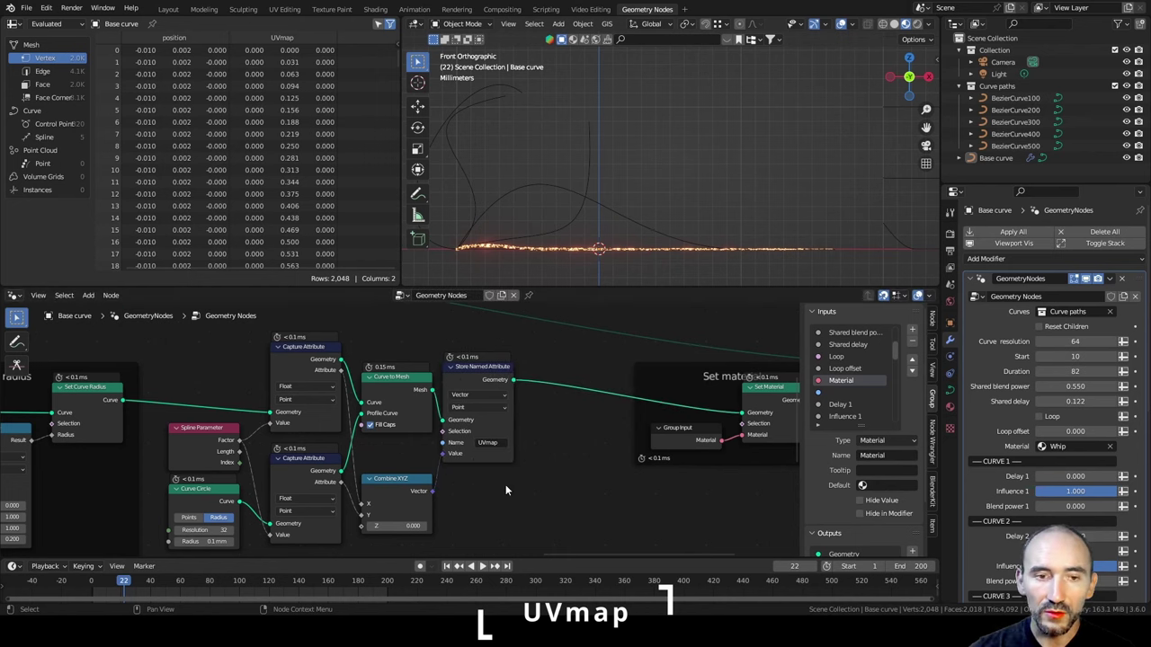
drag(197, 440, 206, 442)
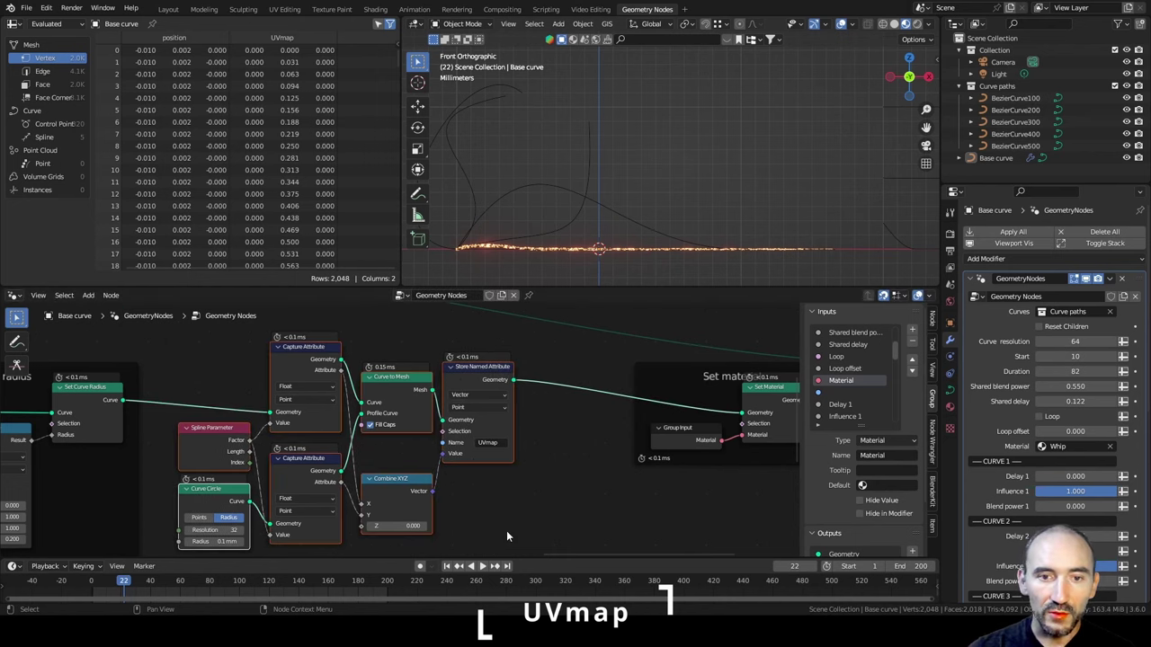
Join the UV nodes into a frame labelled "UV map", bring the material and output nodes closer to it, and save the file.
key(ctrl+j)
key(F2)
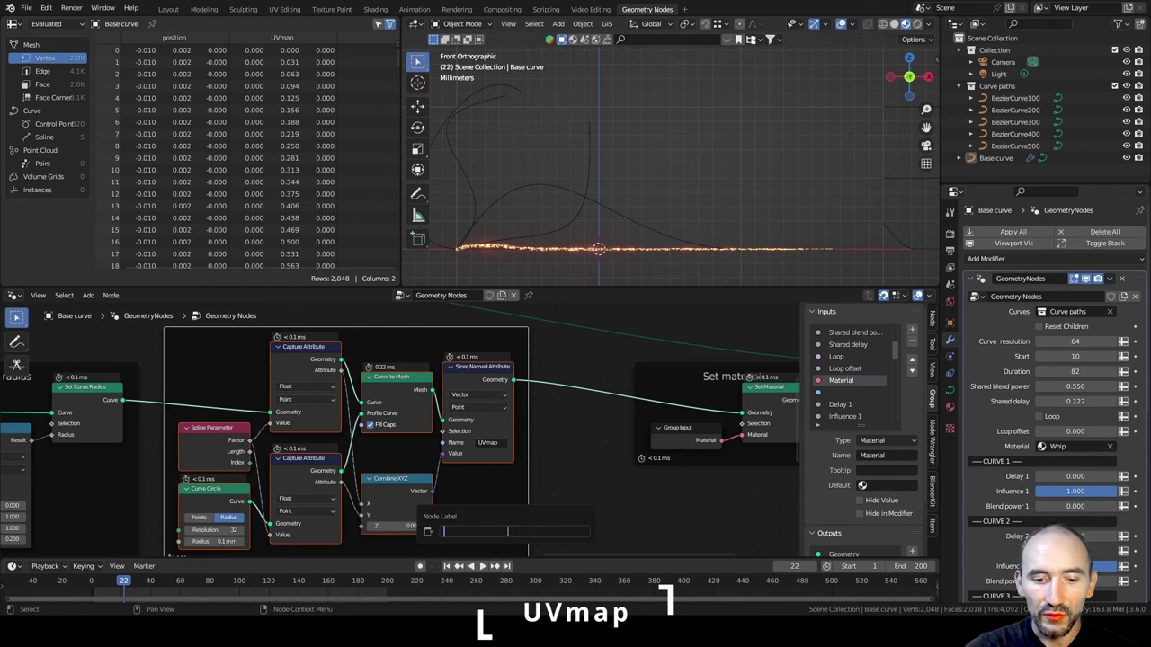
text(UV map)
key(Return)
key(Home)
key(ctrl+s)
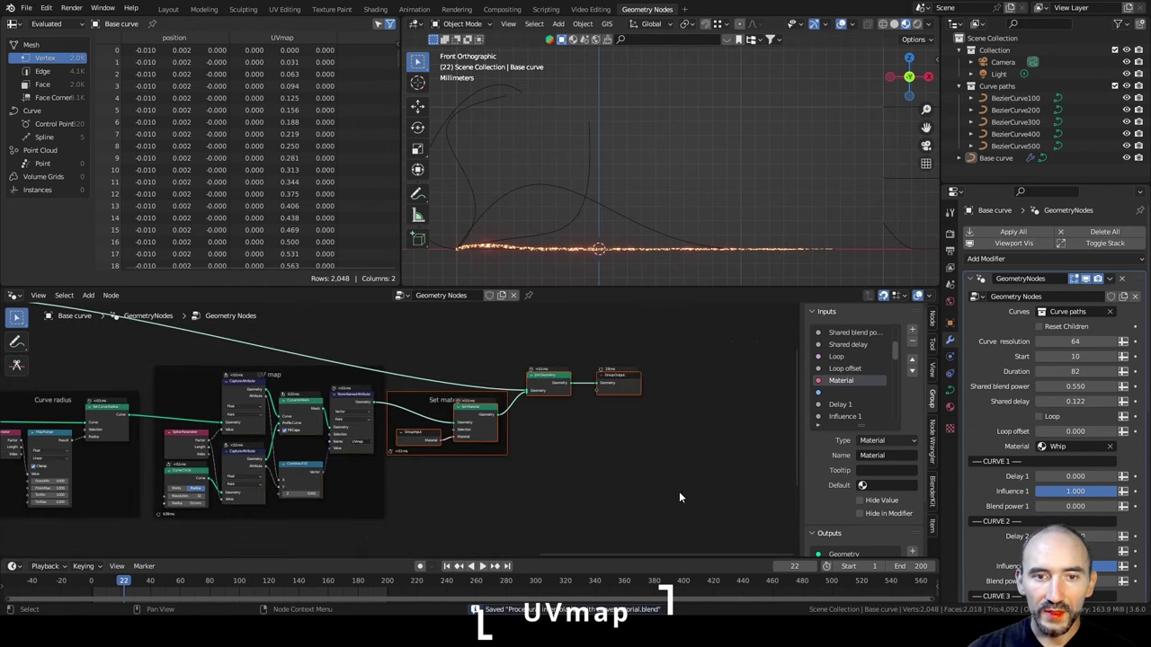
Set the Curve Circle profile's radius to 0.2 mm in the UV map frame.
scroll(511, 478, up, 4)
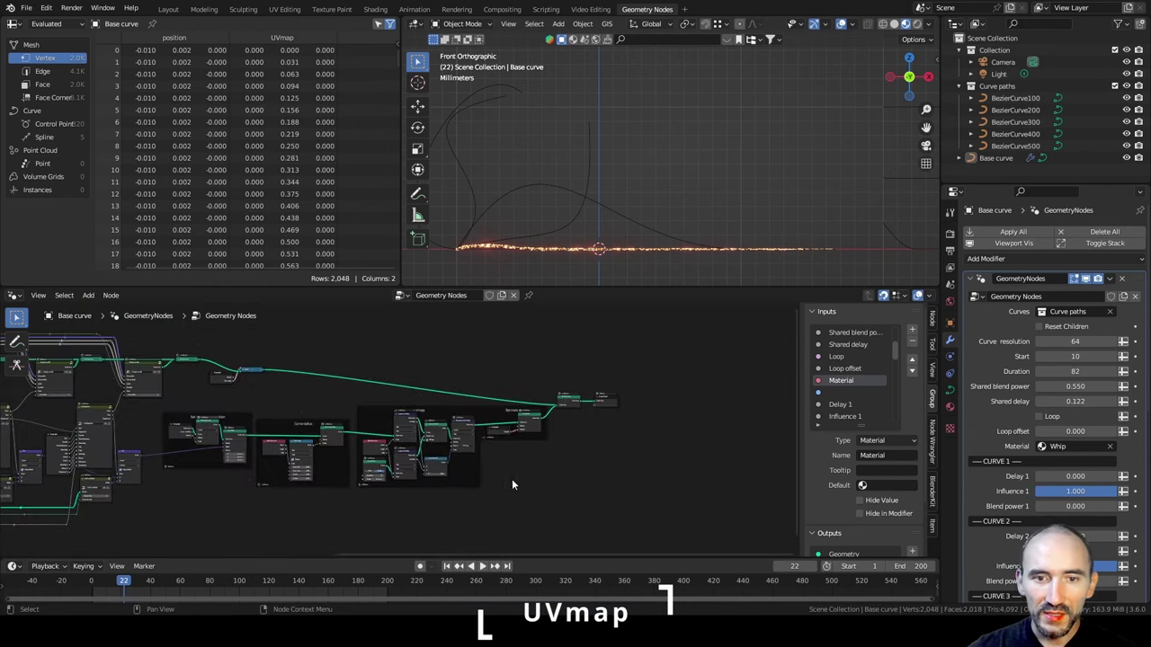
scroll(511, 478, up, 3)
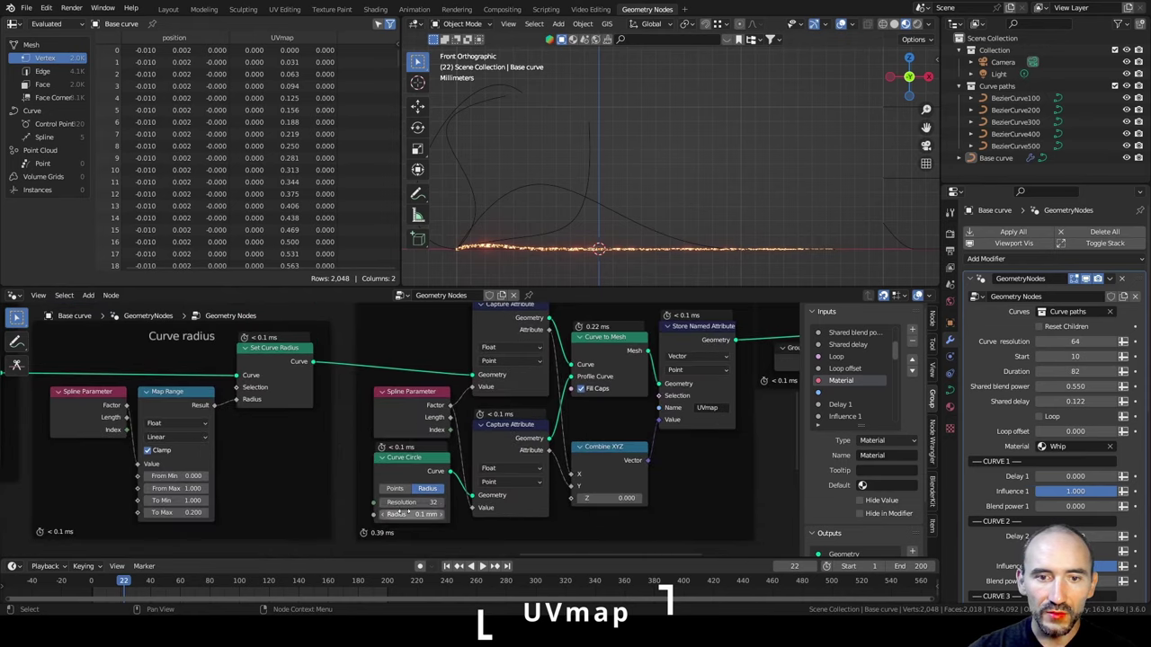
text(0.2)
key(Return)
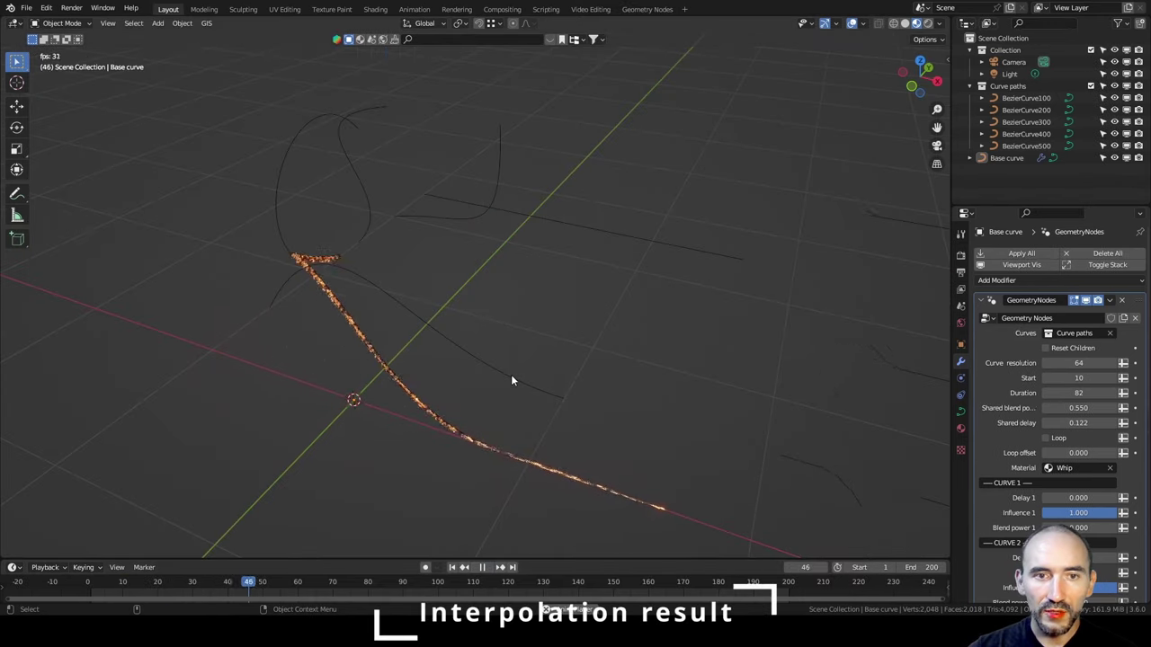
Open BezierCurve200 in Edit Mode and inspect its control points around the animated whip.
middle_drag(511, 380, 138, 296)
click(154, 285)
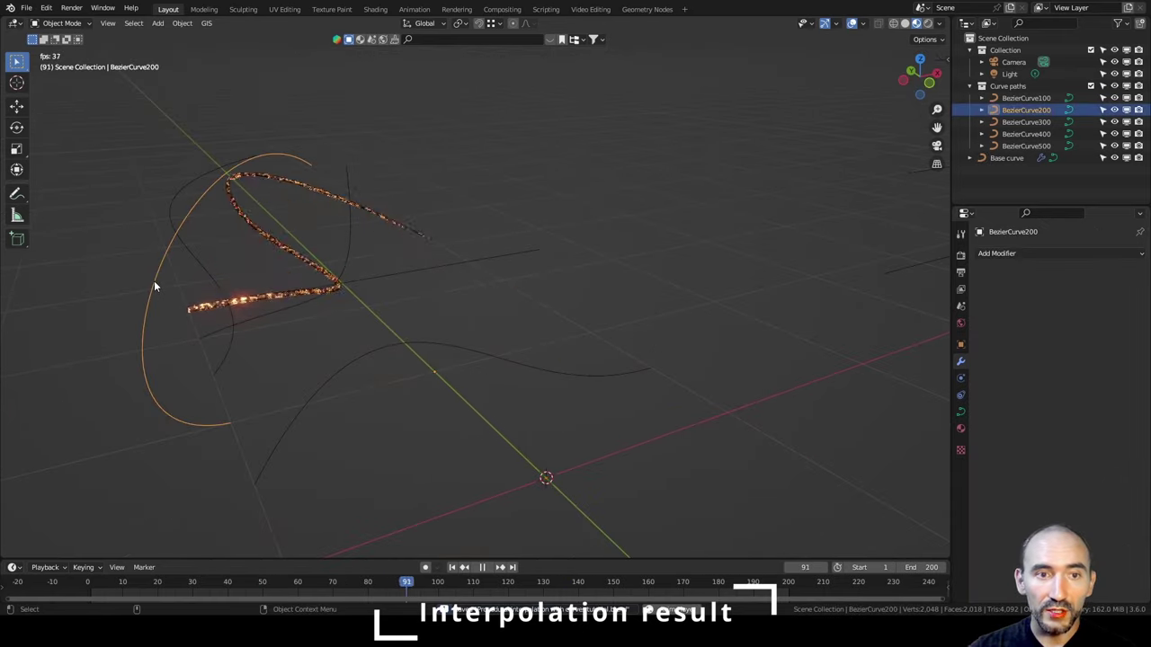
key(Tab)
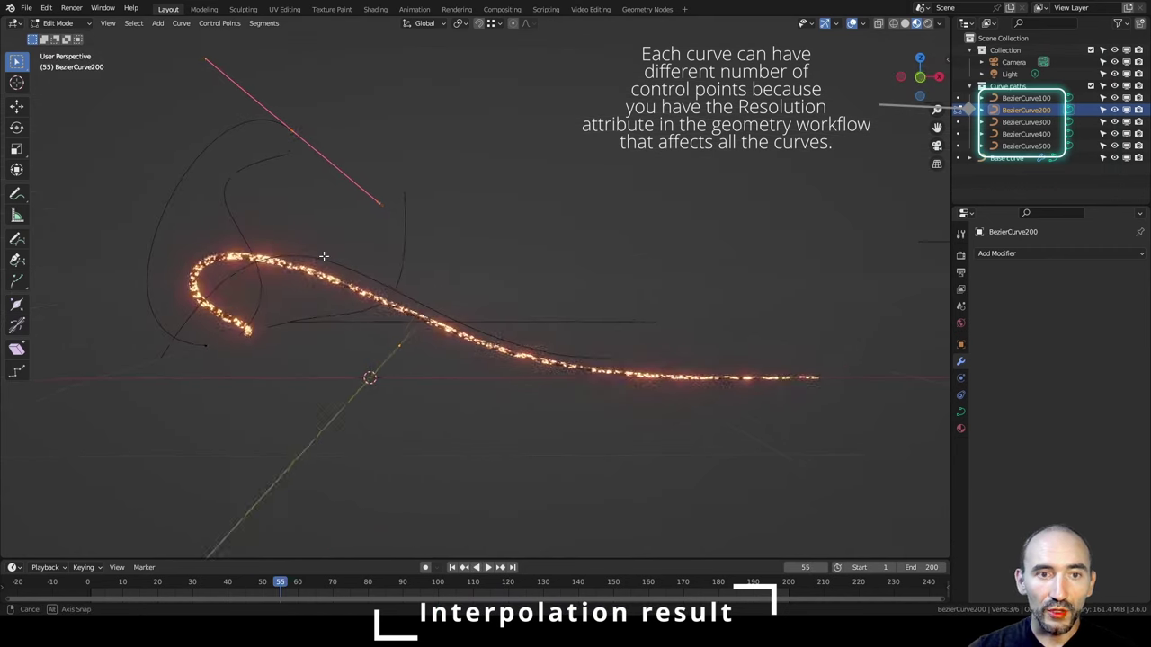
middle_drag(324, 256, 315, 218)
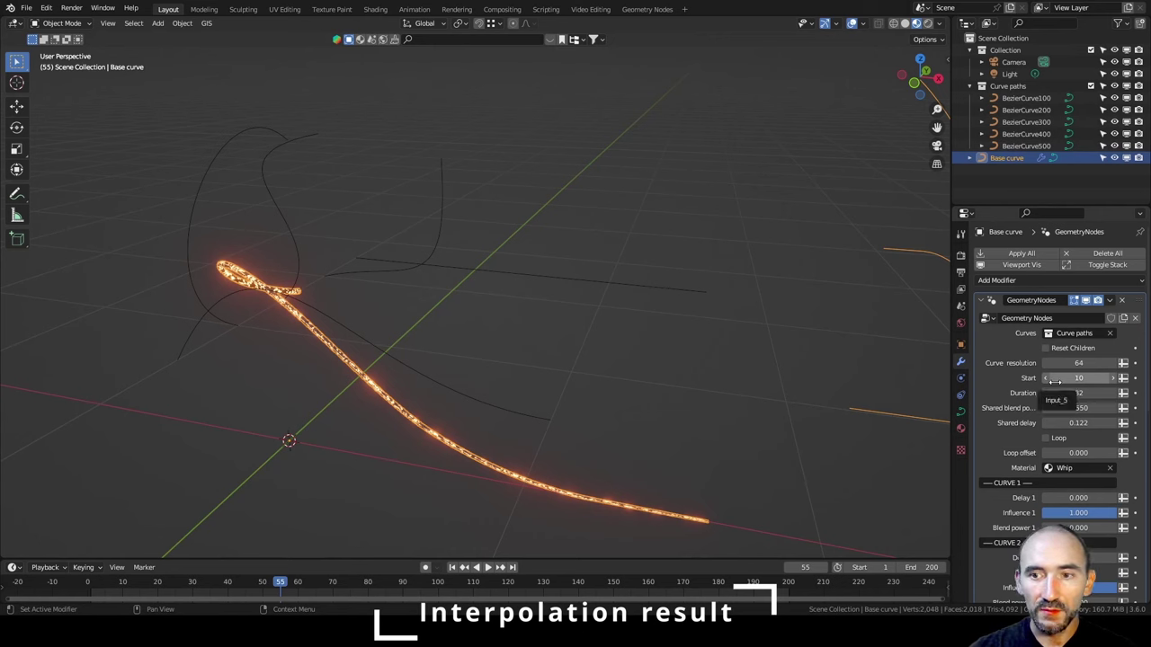
Review the Base curve modifier's per-curve delay, influence, blend and debug settings together with the debug curves in the scene.
scroll(1048, 395, down, 4)
scroll(1045, 403, down, 2)
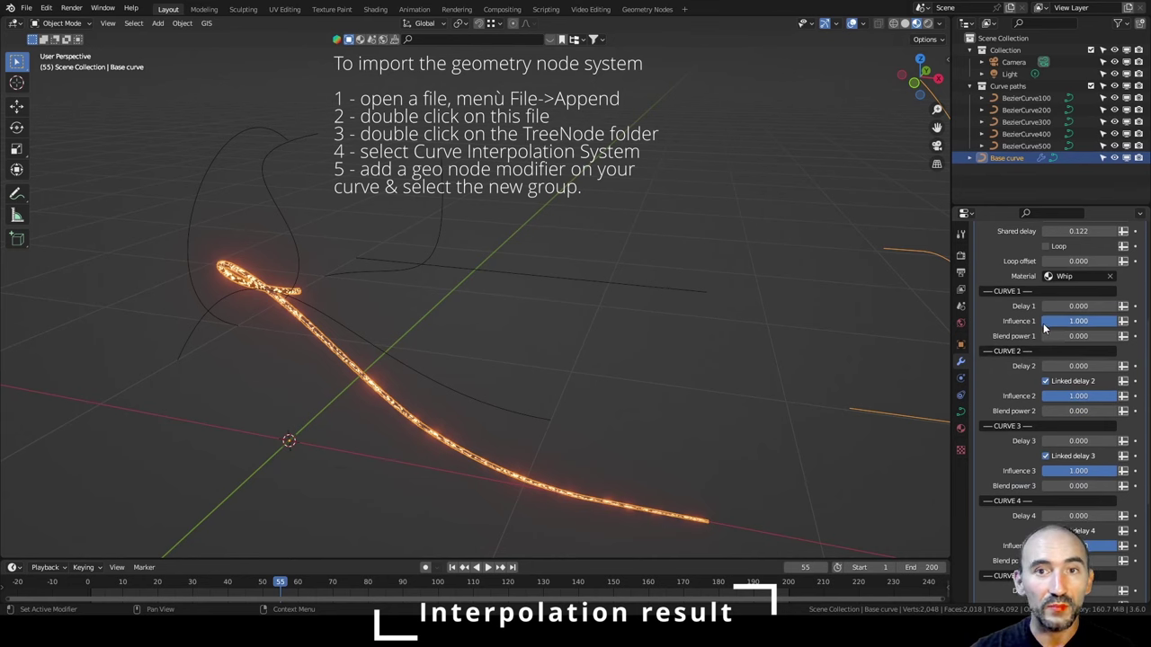
scroll(1057, 474, down, 5)
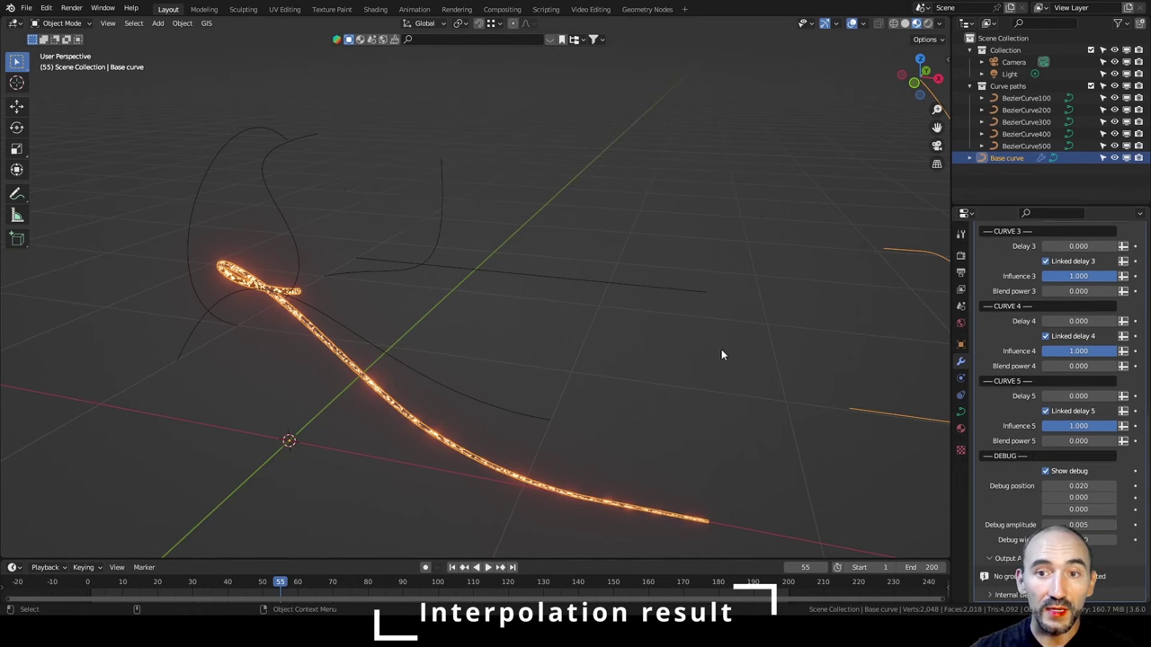
scroll(708, 342, down, 6)
middle_drag(717, 331, 603, 351)
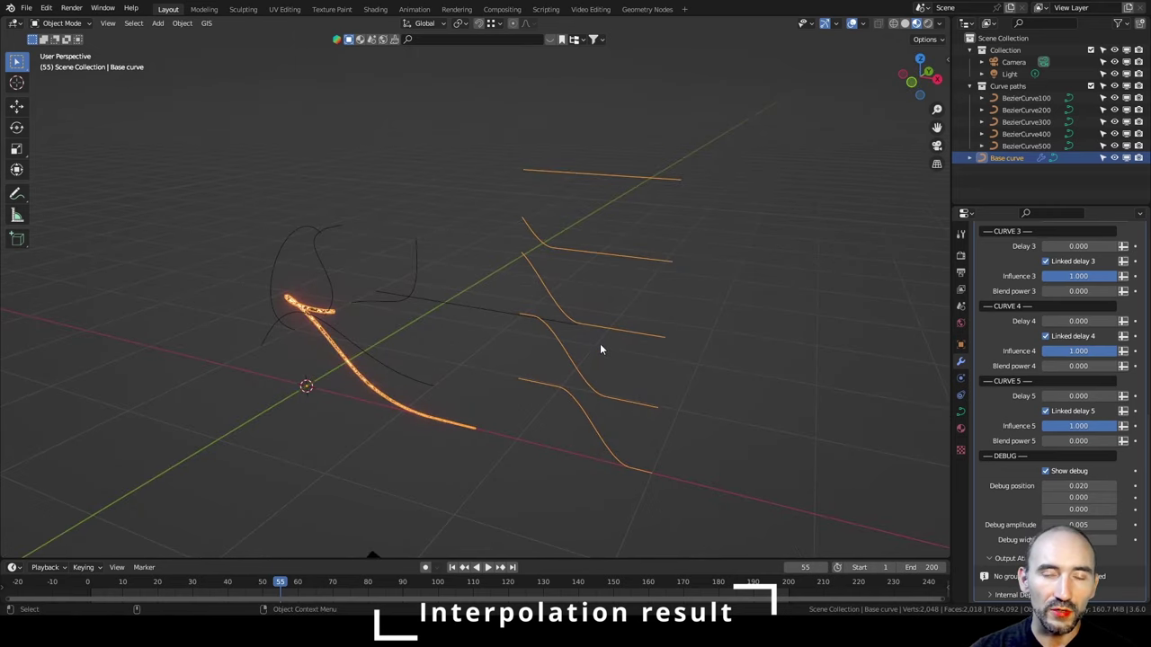
click(1064, 473)
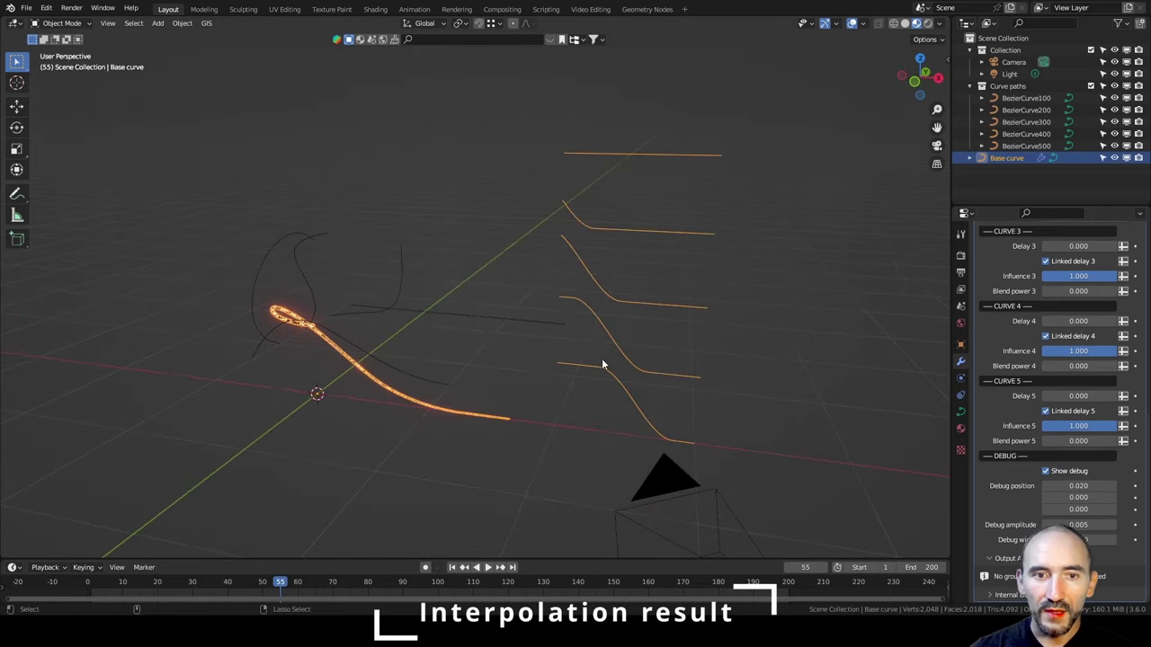